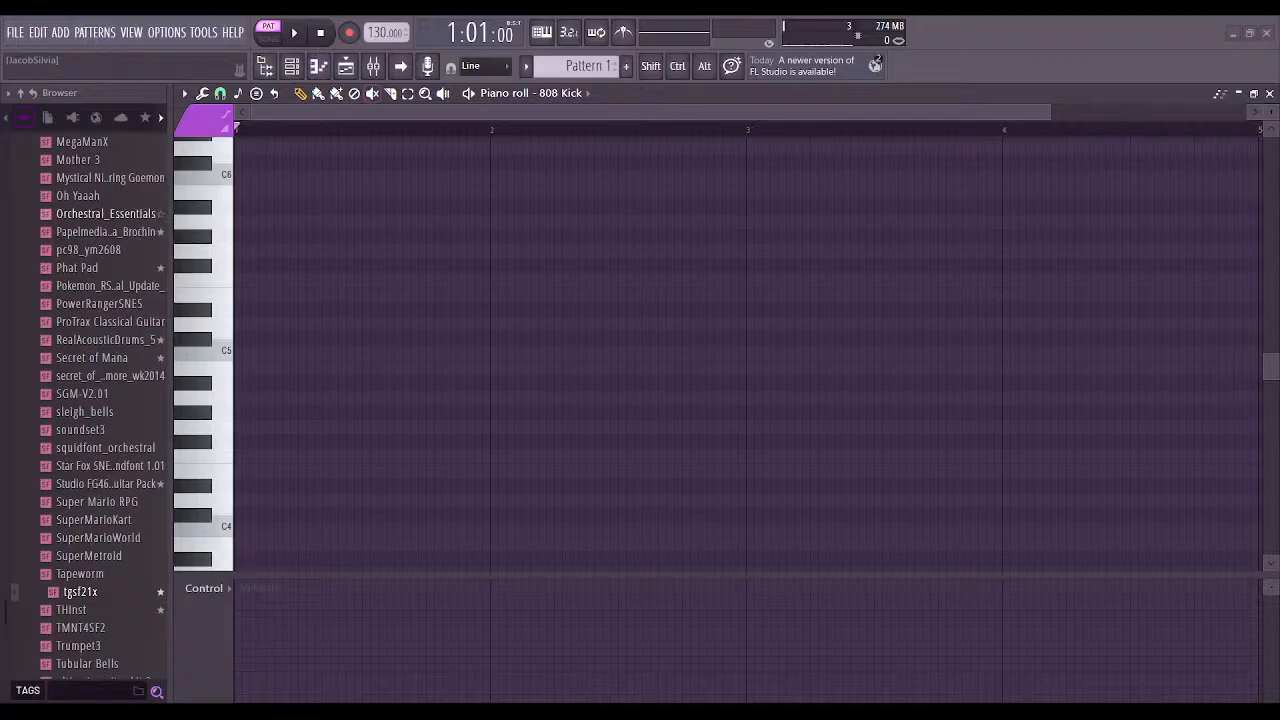
Look through the installed VST3 generators in the browser and collapse their folder
{"action": "scroll", "coordinate": [88, 400], "scroll_direction": "up", "scroll_amount": 15}
{"action": "scroll", "coordinate": [88, 400], "scroll_direction": "up", "scroll_amount": 10}
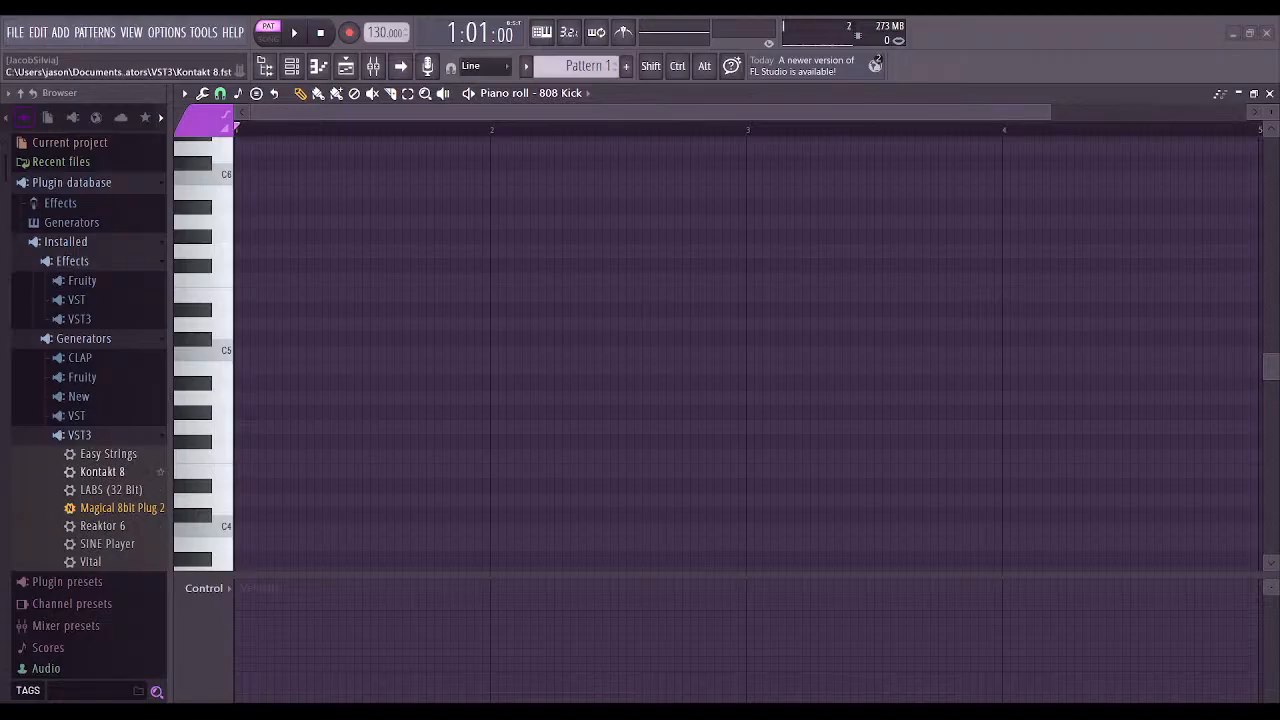
{"action": "left_click_drag", "start_coordinate": [105, 471], "coordinate": [131, 498]}
{"action": "left_click", "coordinate": [114, 489]}
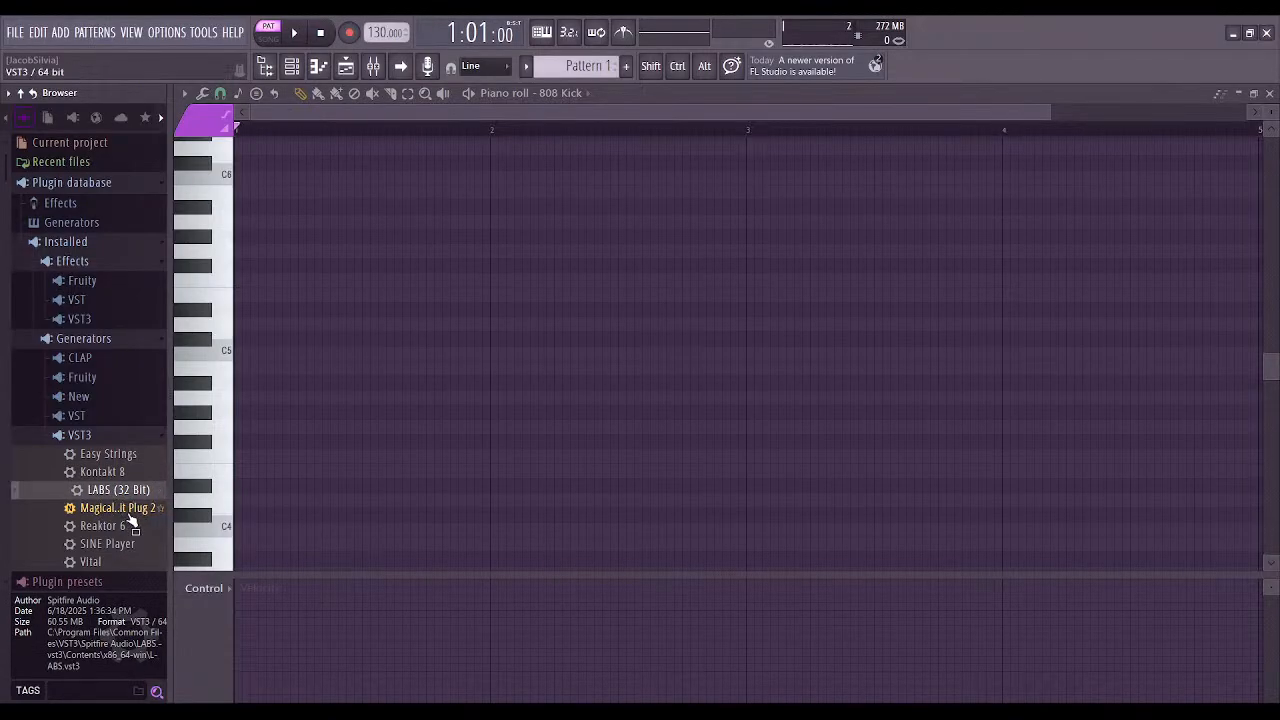
{"action": "scroll", "coordinate": [107, 541], "scroll_direction": "down", "scroll_amount": 3}
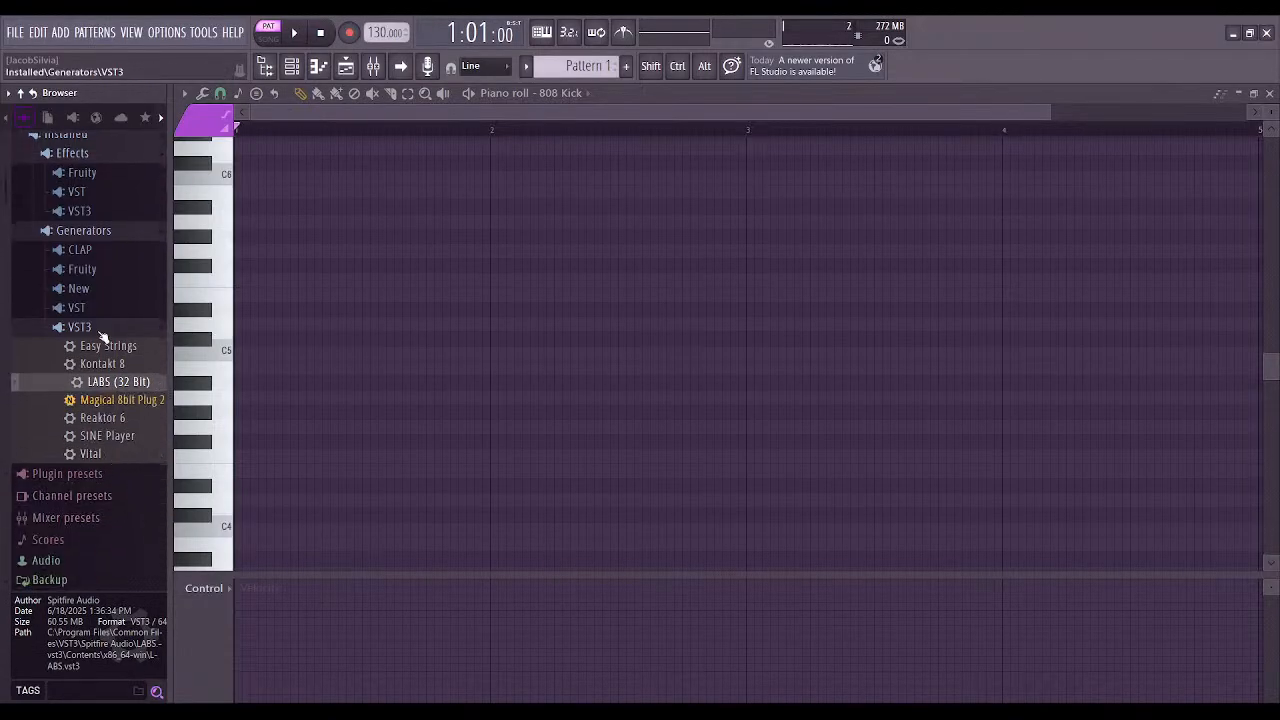
{"action": "left_click", "coordinate": [86, 334]}
Load the THInst soundfont as a new instrument channel and open its piano roll
{"action": "scroll", "coordinate": [94, 417], "scroll_direction": "down", "scroll_amount": 10}
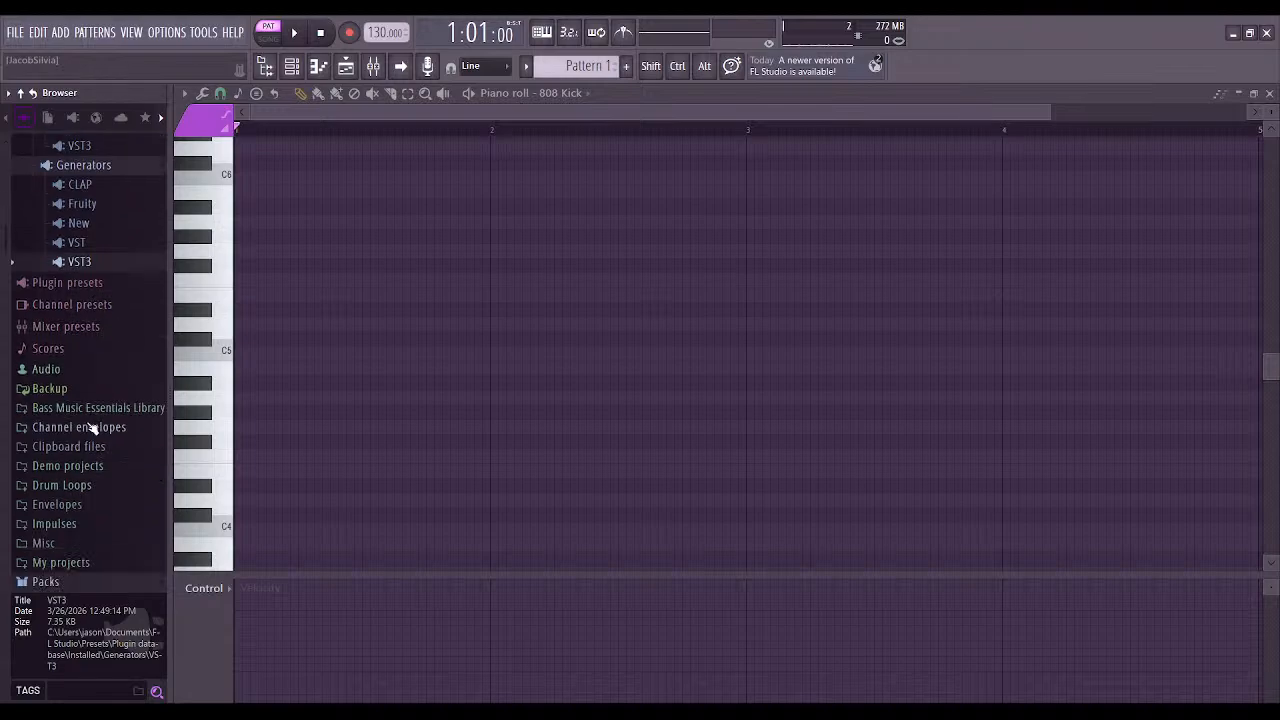
{"action": "scroll", "coordinate": [108, 455], "scroll_direction": "down", "scroll_amount": 10}
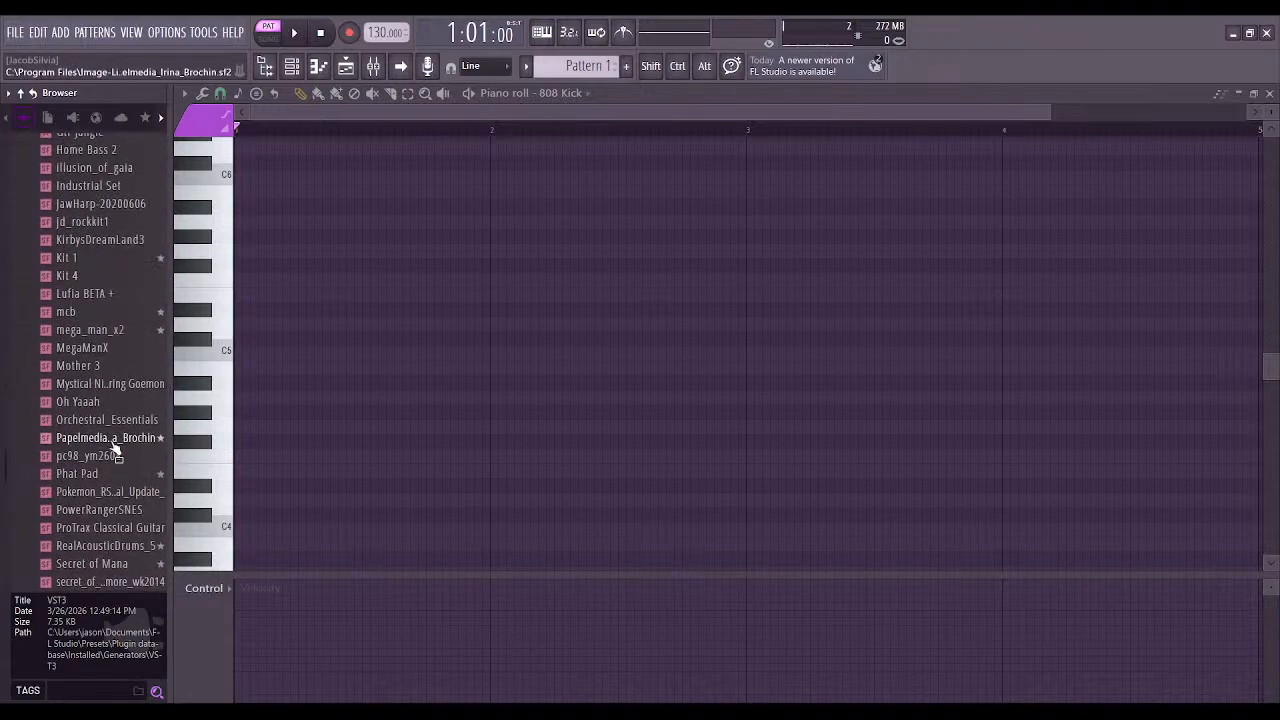
{"action": "scroll", "coordinate": [108, 443], "scroll_direction": "down", "scroll_amount": 6}
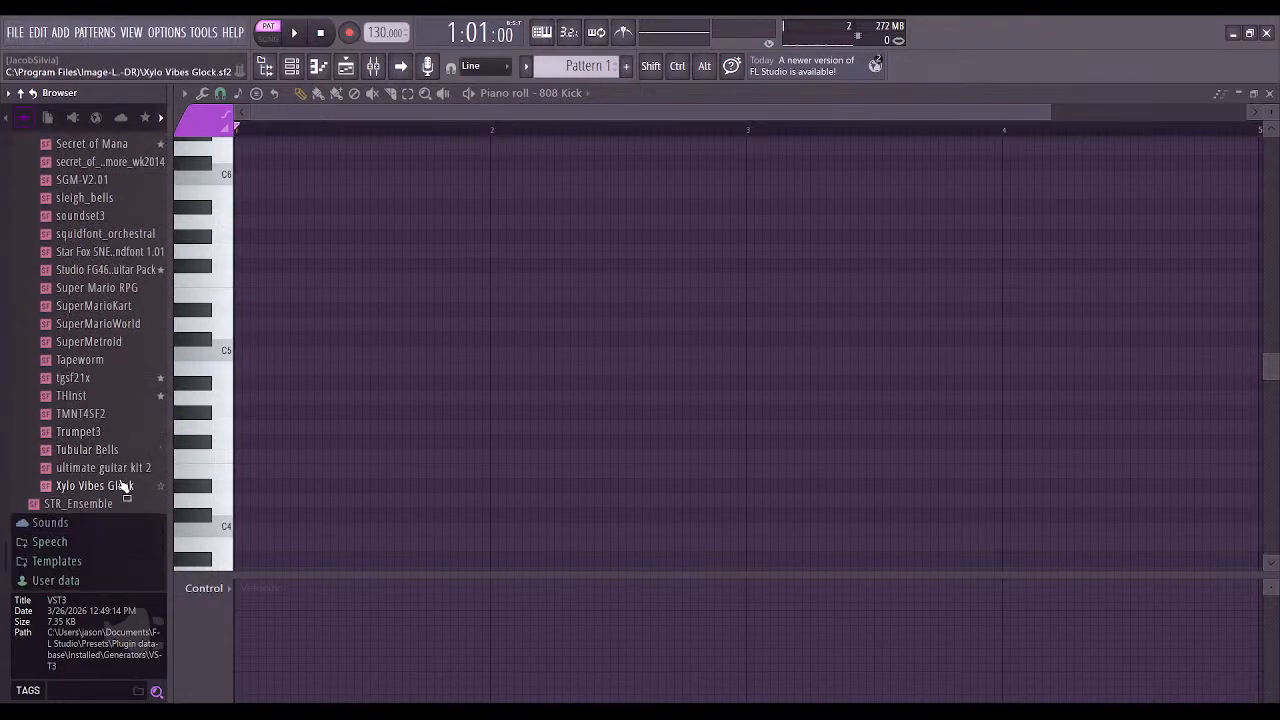
{"action": "left_click", "coordinate": [96, 377]}
{"action": "double_click", "coordinate": [64, 397]}
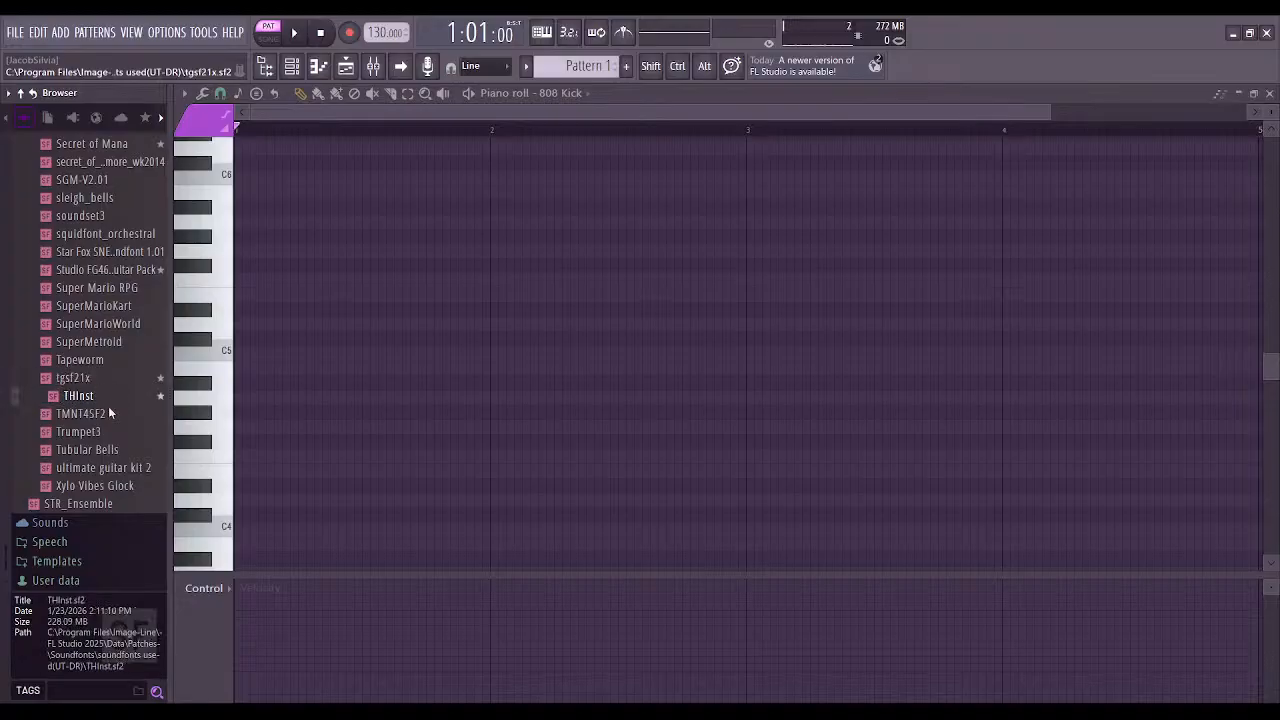
{"action": "left_click", "coordinate": [292, 66]}
{"action": "left_click", "coordinate": [320, 67]}
Try out a four-step C5 note at the start of bar 1 with playback, and remove it
{"action": "left_click_drag", "start_coordinate": [250, 351], "coordinate": [297, 352]}
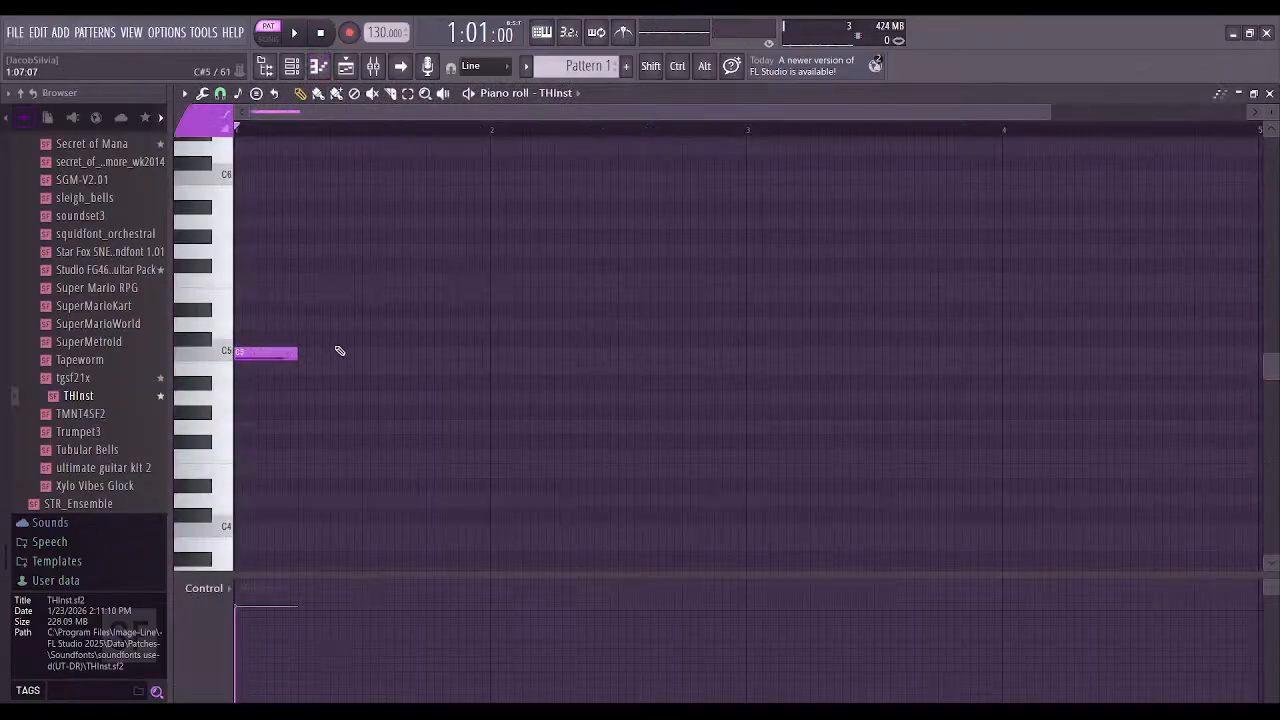
{"action": "scroll", "coordinate": [335, 355], "scroll_direction": "up", "scroll_amount": 2}
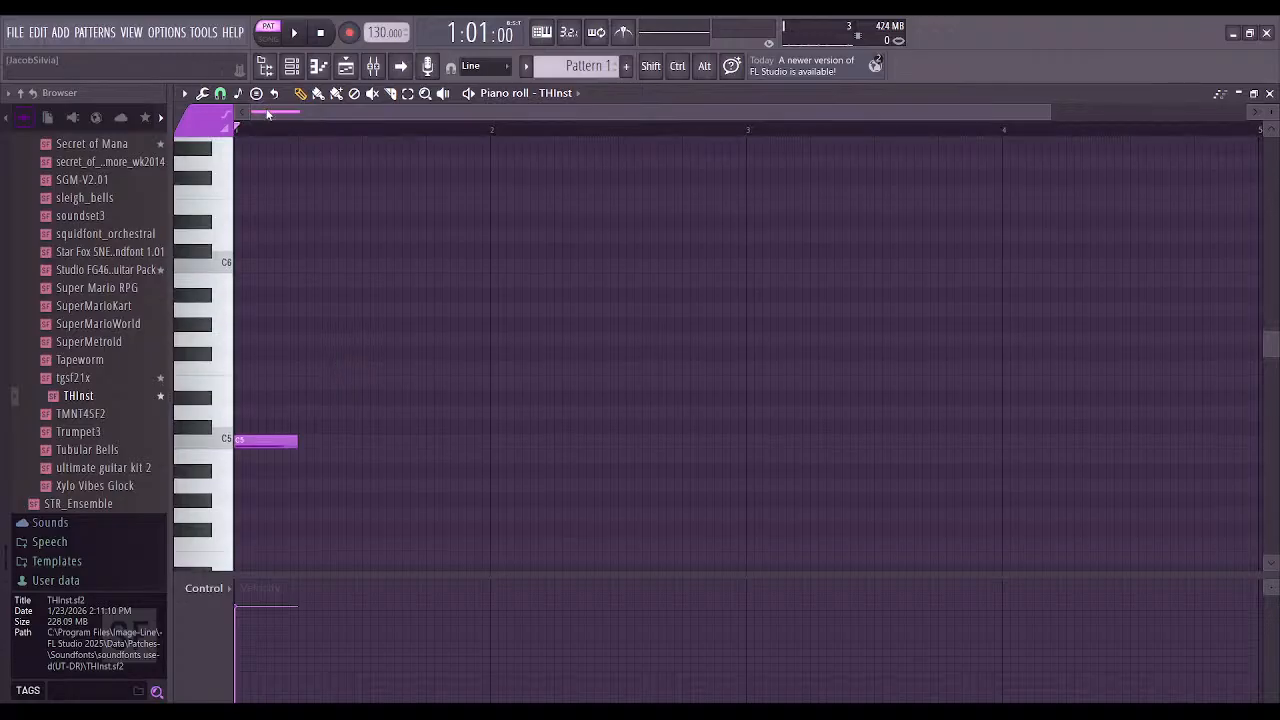
{"action": "left_click", "coordinate": [204, 95]}
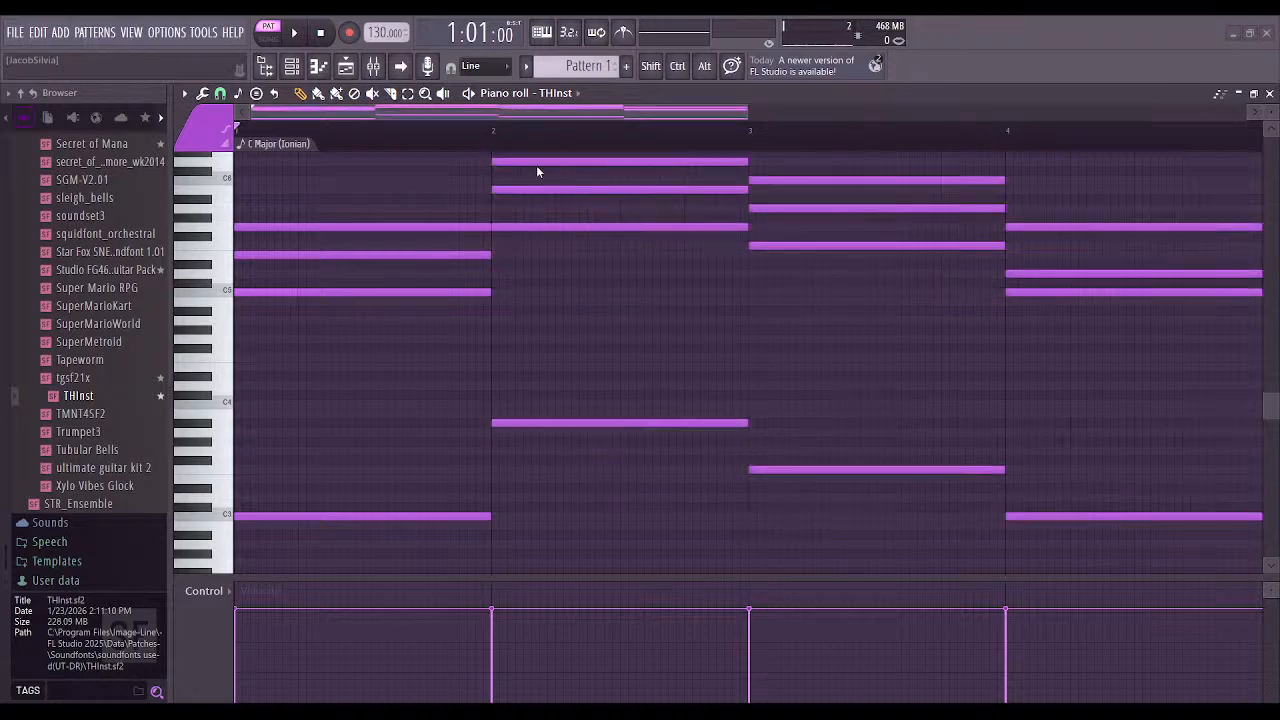
{"action": "key", "text": "space"}
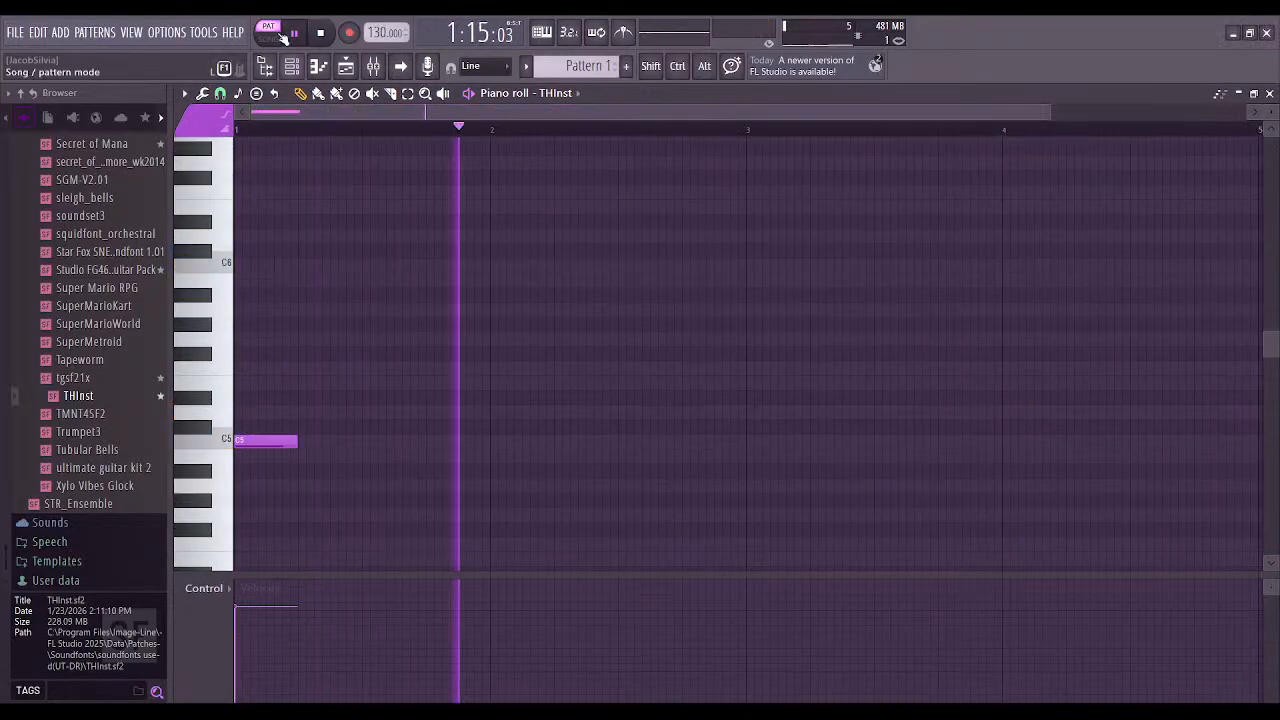
{"action": "key", "text": "space"}
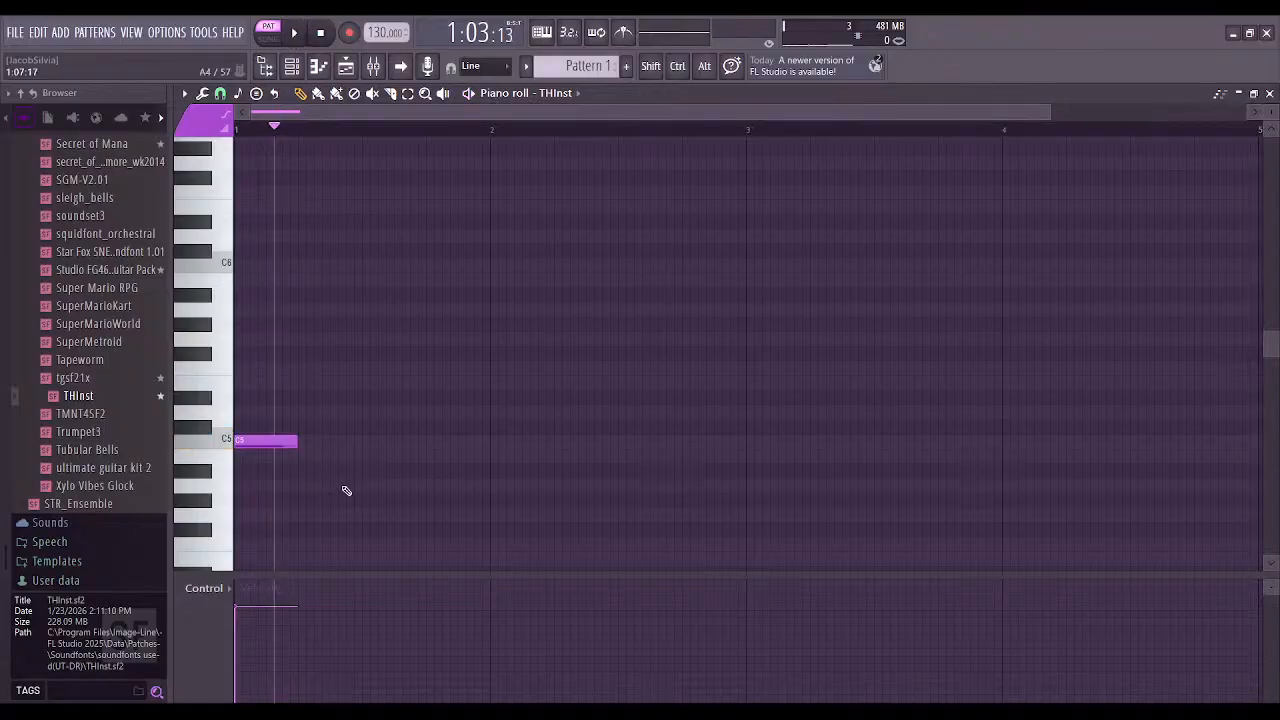
{"action": "right_click", "coordinate": [261, 446]}
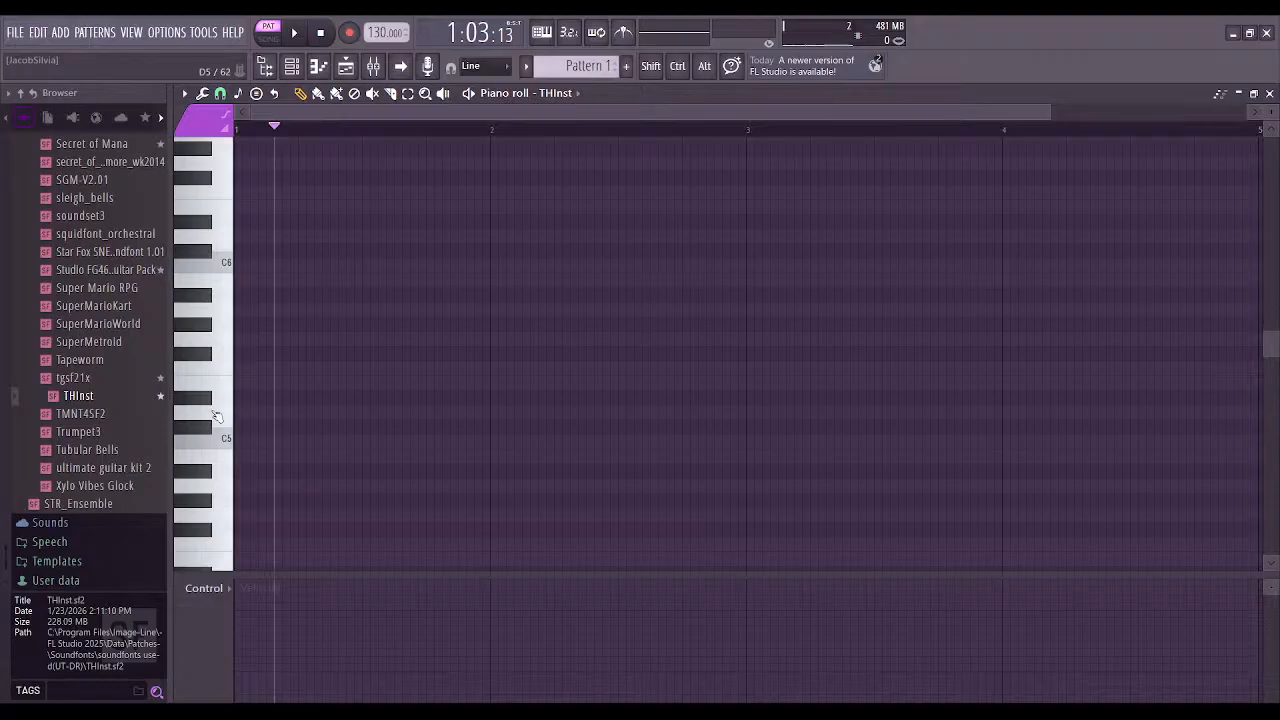
Draw a four-step D5 at the start of bar 1, followed by one-step G5 and F#5 notes
{"action": "left_click", "coordinate": [246, 413]}
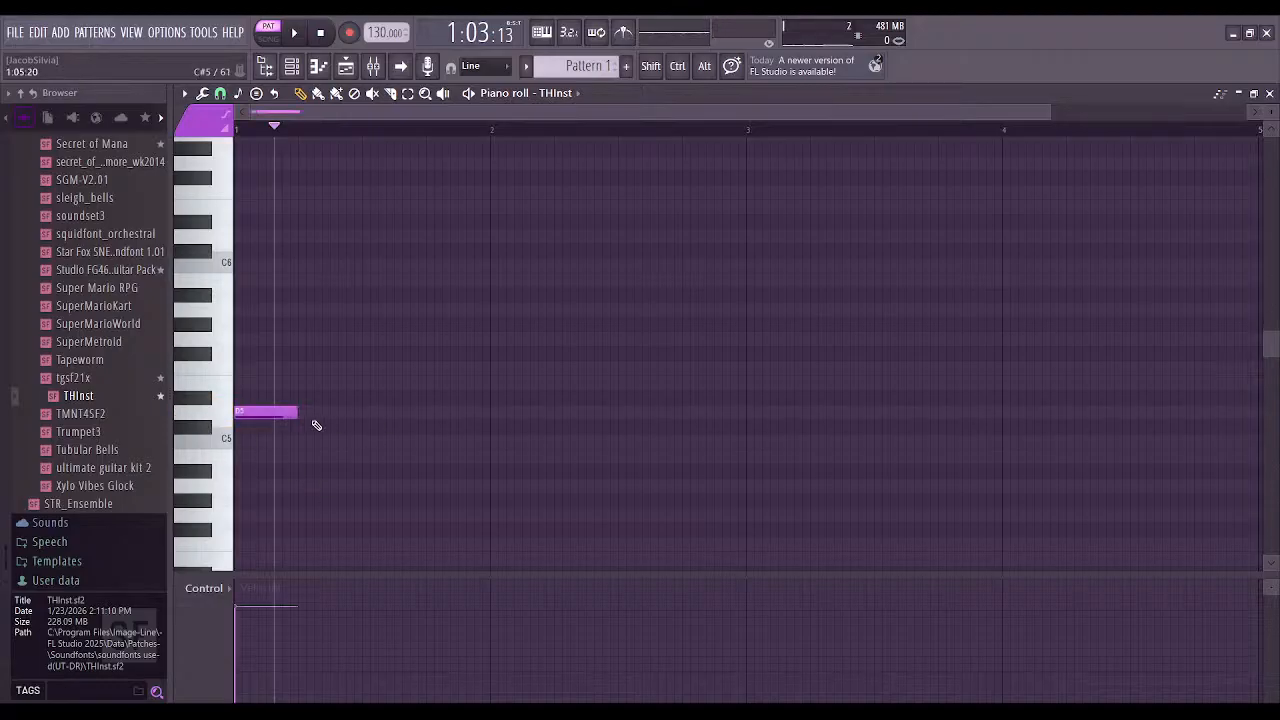
{"action": "scroll", "coordinate": [341, 378], "scroll_direction": "up", "scroll_amount": 2}
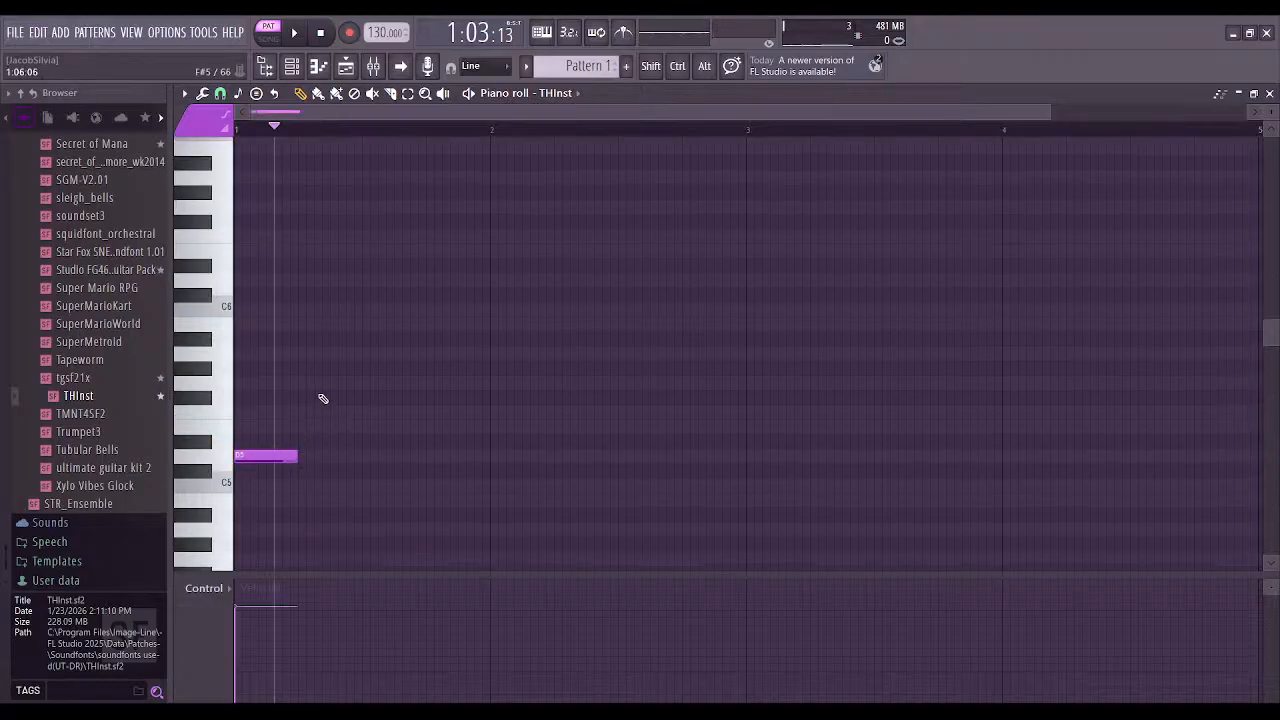
{"action": "left_click", "coordinate": [305, 384]}
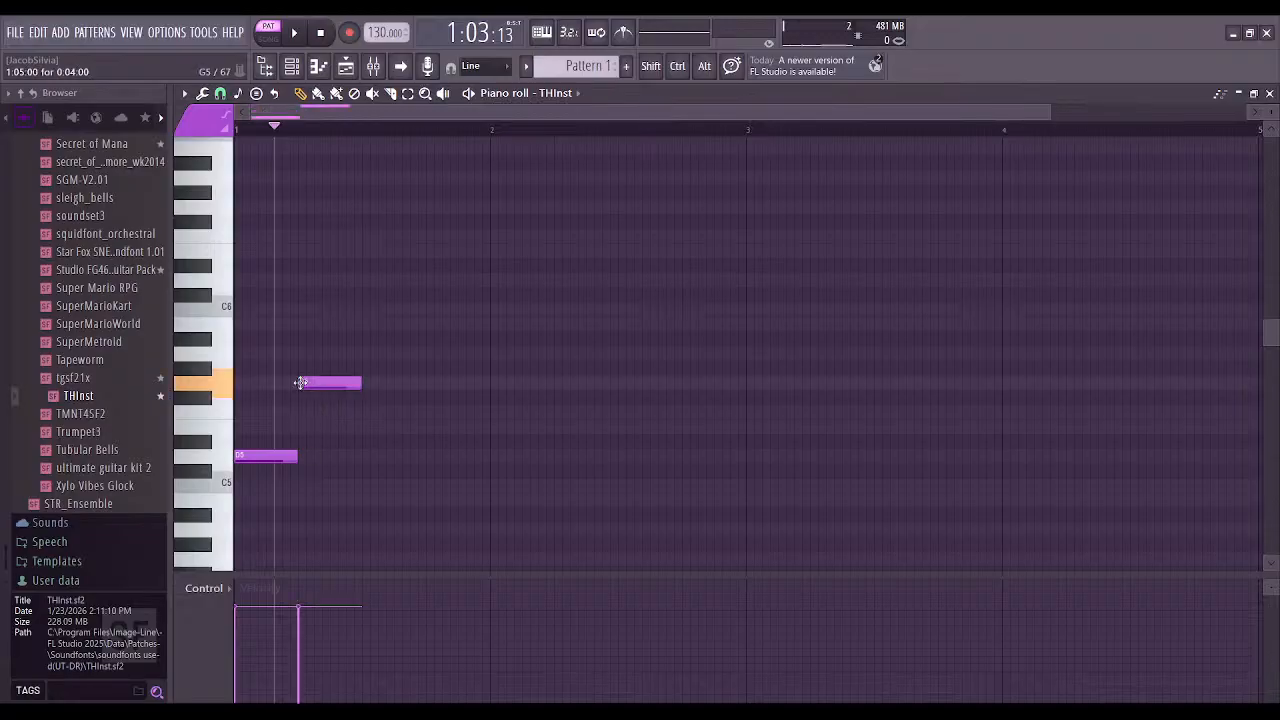
{"action": "left_click", "coordinate": [368, 401]}
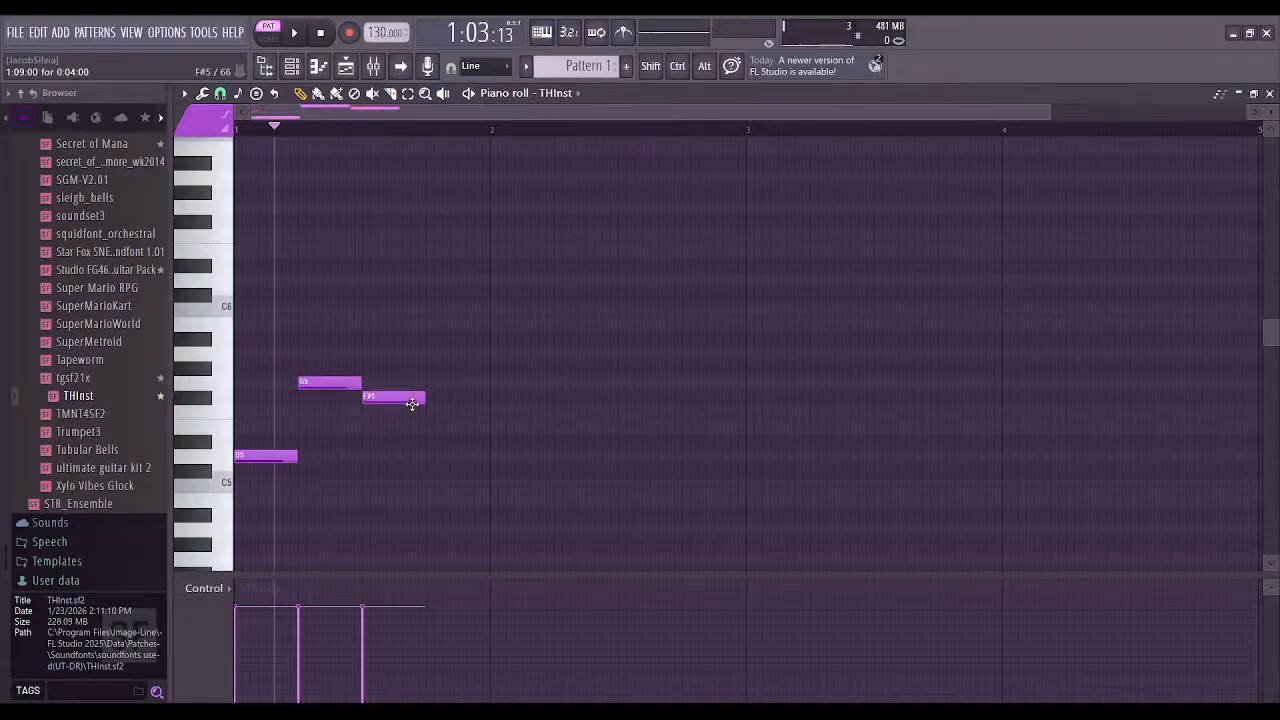
{"action": "mouse_move", "coordinate": [341, 385]}
{"action": "left_mouse_down"}
{"action": "mouse_move", "coordinate": [312, 394]}
{"action": "mouse_move", "coordinate": [324, 400]}
{"action": "left_mouse_up"}
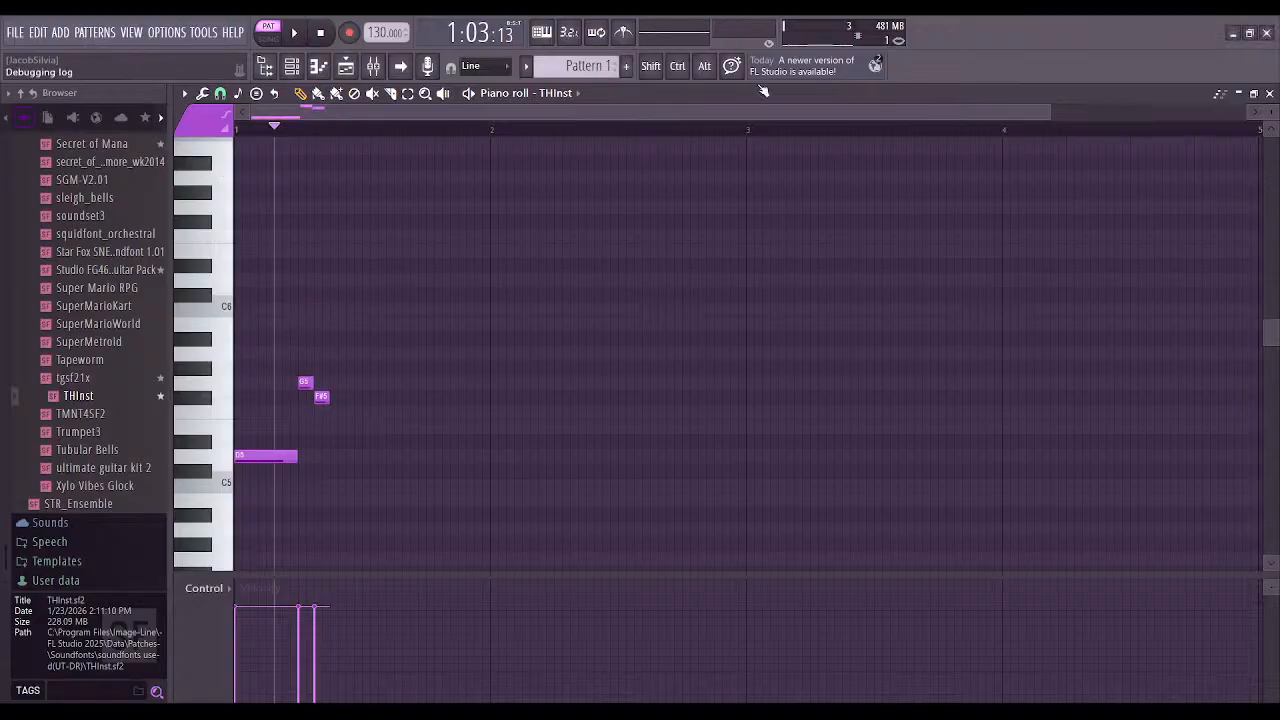
Play back the opening three-note phrase from the start of the pattern
{"action": "left_click", "coordinate": [294, 33]}
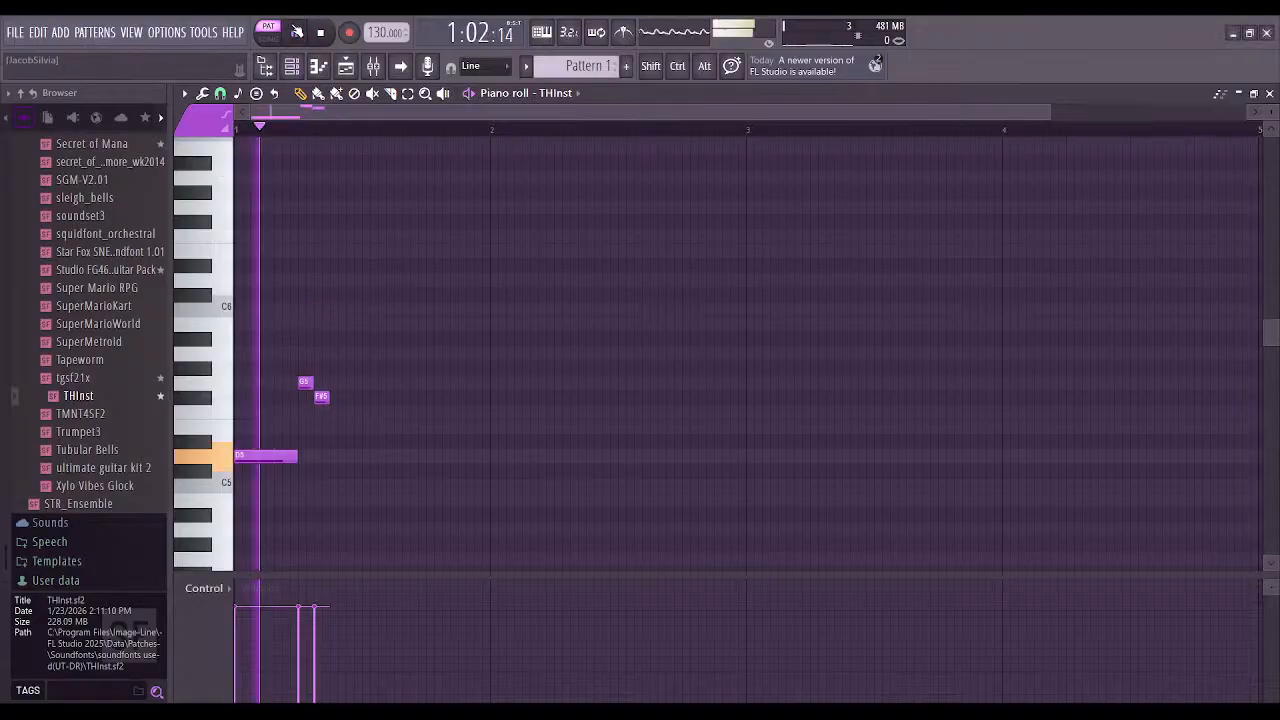
{"action": "left_click", "coordinate": [295, 36]}
{"action": "left_click", "coordinate": [342, 399]}
{"action": "right_click", "coordinate": [342, 399]}
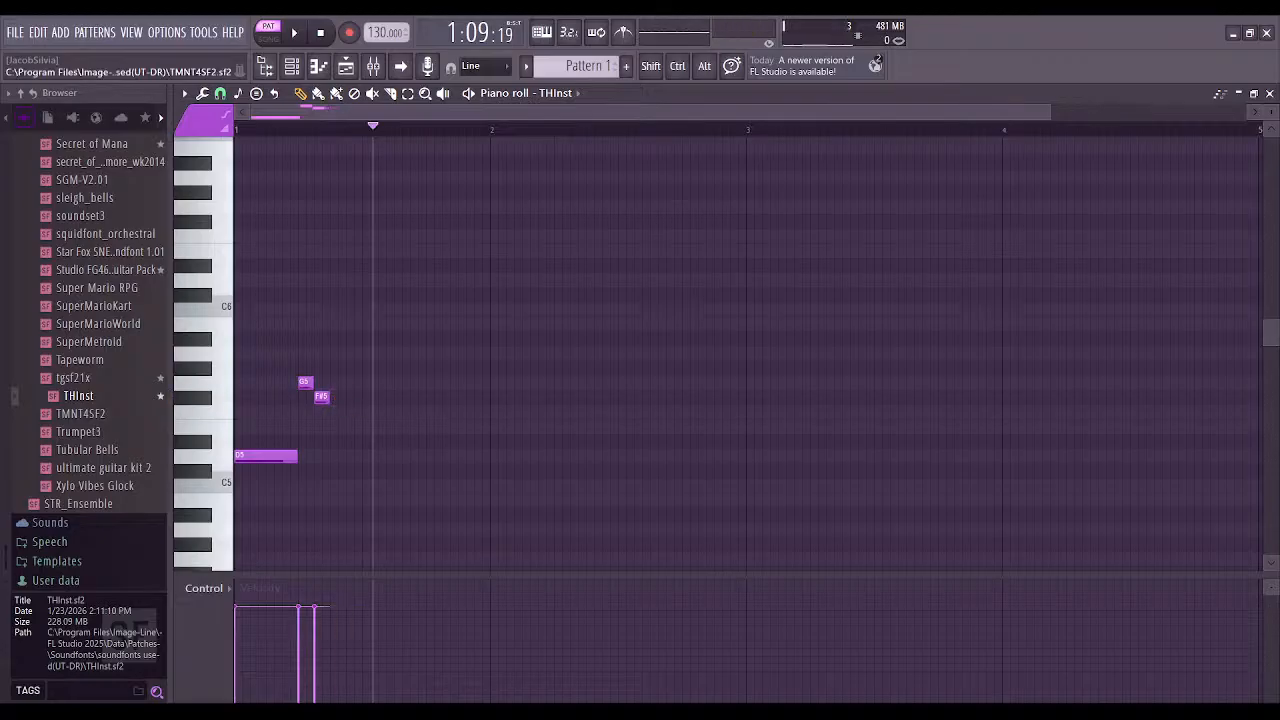
Continue the melody with a two-step E5 and four-step D5, C#5, D5, C#5, B4 and A4 notes to the end of bar 2
{"action": "left_click", "coordinate": [340, 427]}
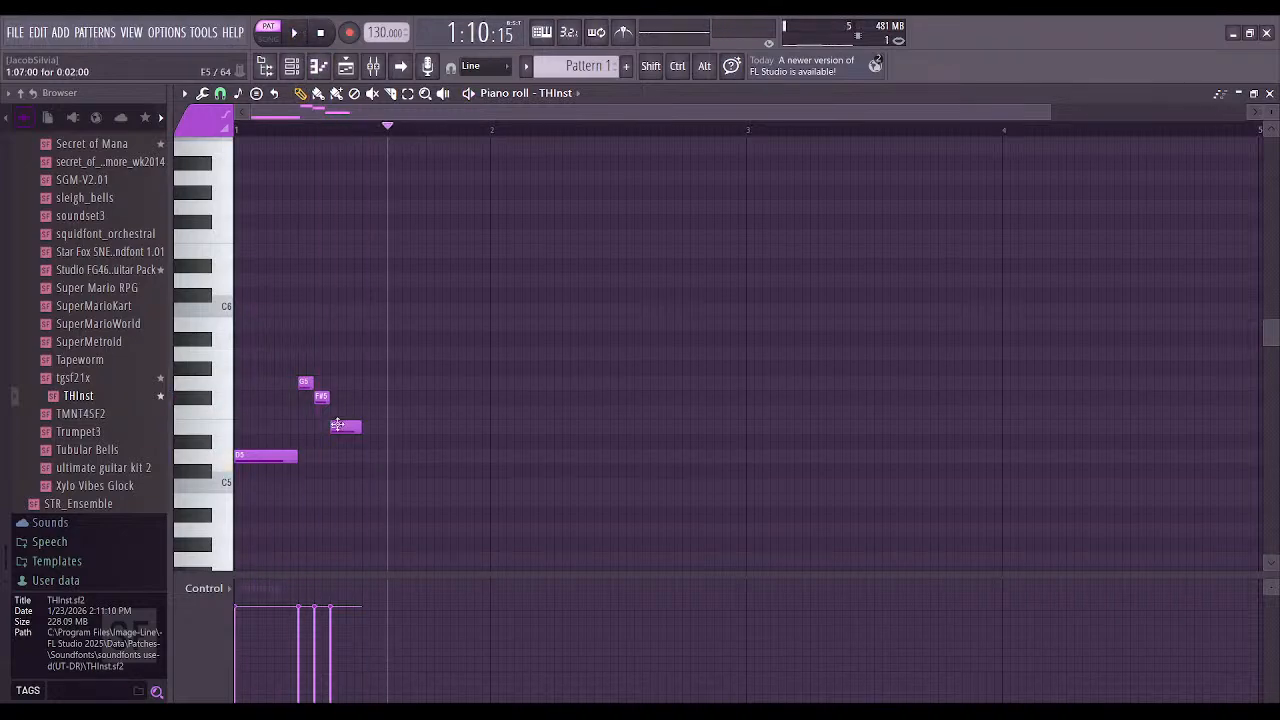
{"action": "left_click", "coordinate": [369, 457]}
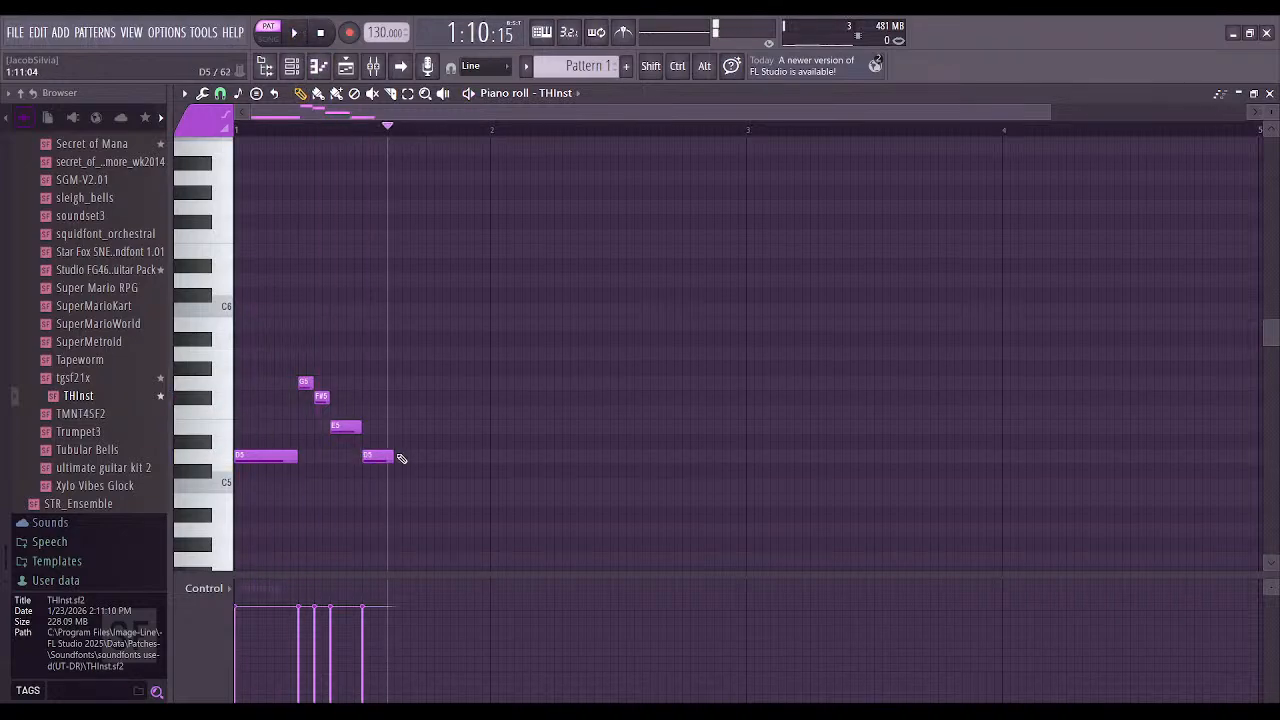
{"action": "left_click", "coordinate": [430, 470]}
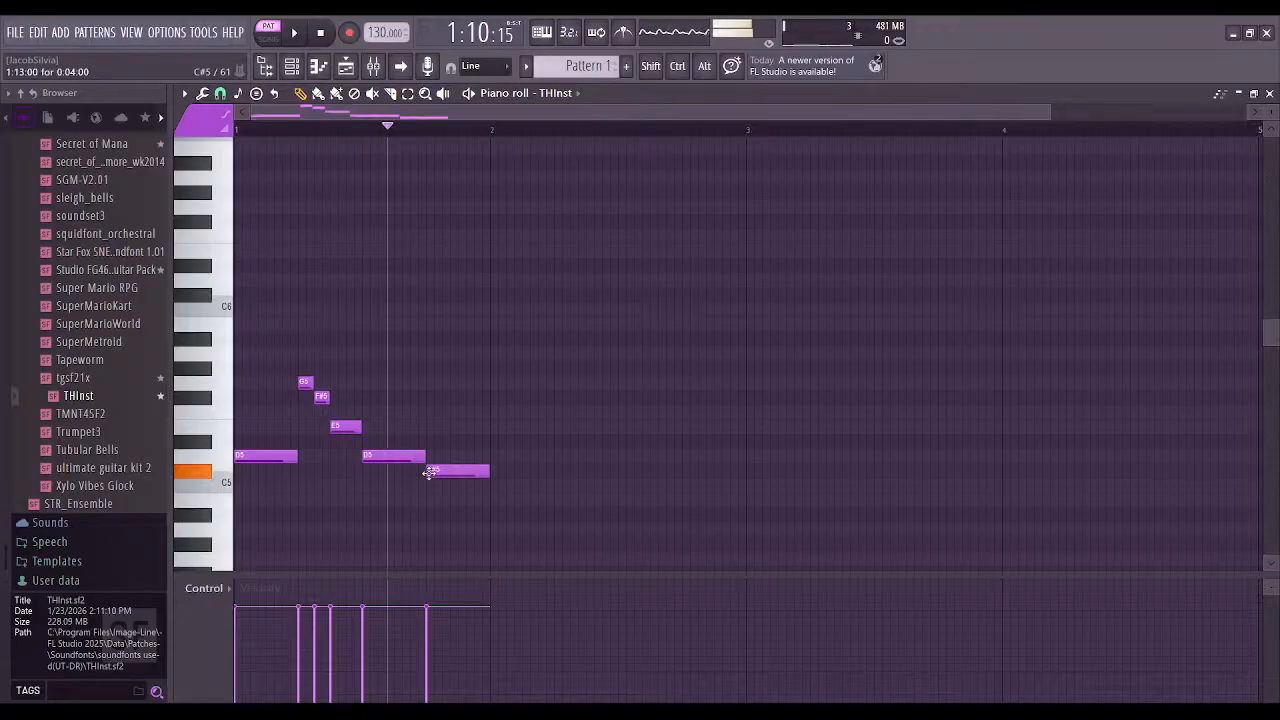
{"action": "left_click", "coordinate": [496, 457]}
{"action": "left_click", "coordinate": [560, 470]}
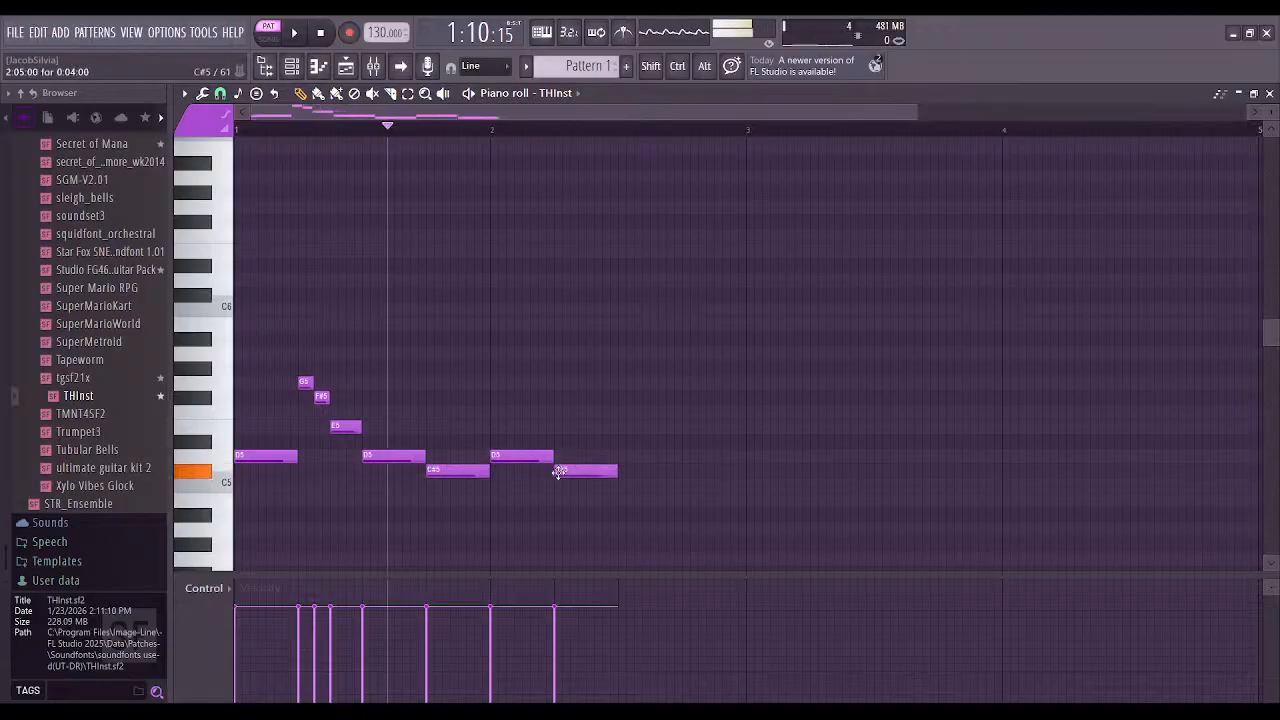
{"action": "left_click", "coordinate": [623, 500]}
{"action": "left_click", "coordinate": [686, 530]}
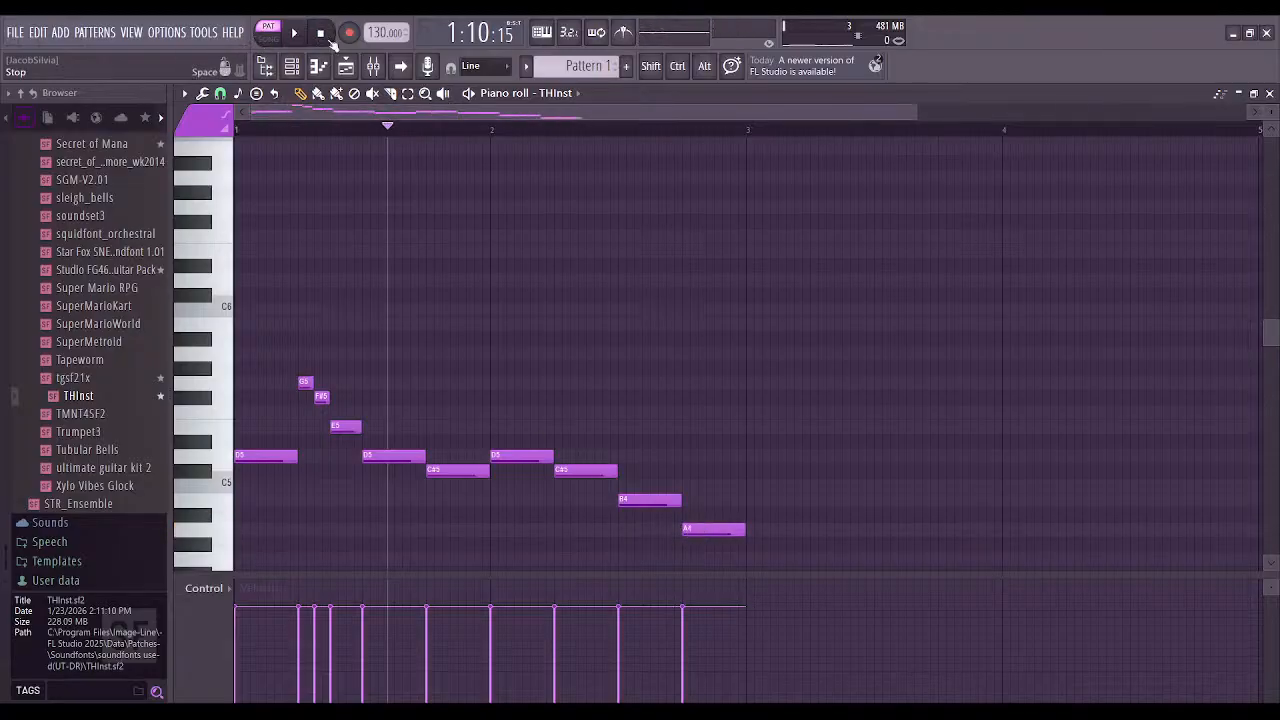
Shorten the second and third D5 notes to two steps, close the gaps around the first C#5, and play back the result
{"action": "left_click", "coordinate": [294, 34]}
{"action": "left_click", "coordinate": [294, 34]}
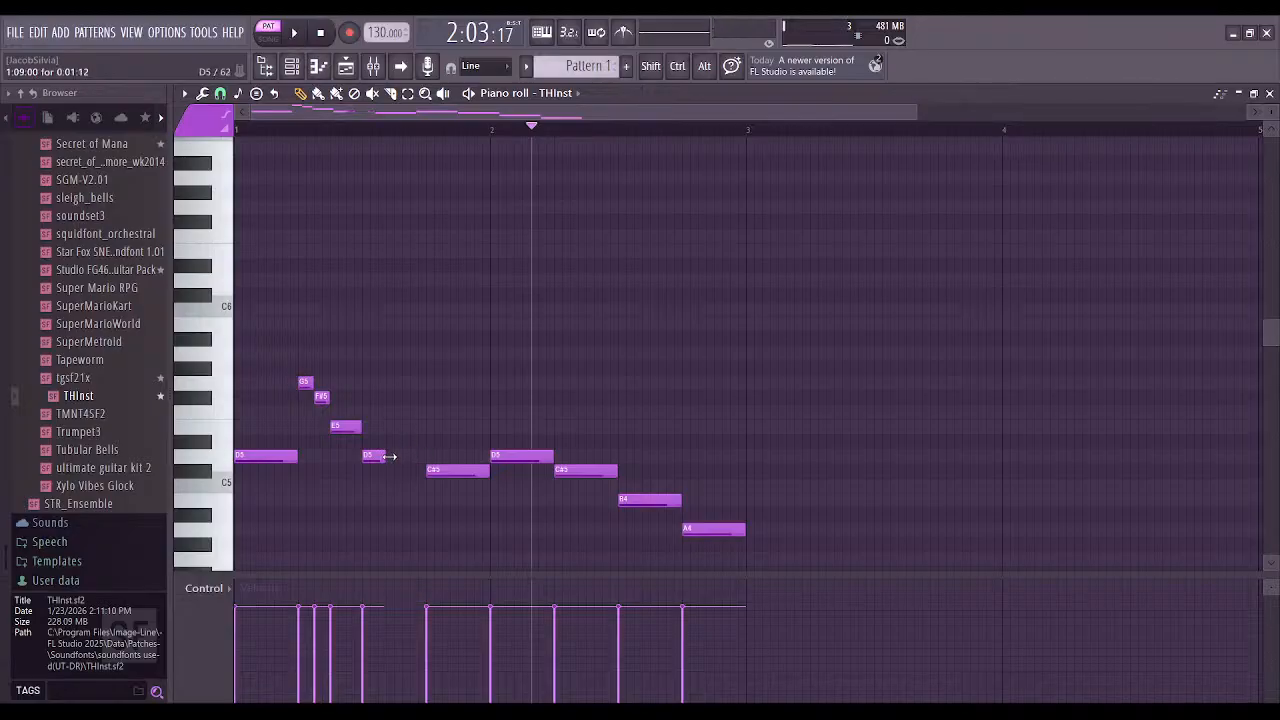
{"action": "left_click_drag", "start_coordinate": [444, 470], "coordinate": [416, 470]}
{"action": "left_click_drag", "start_coordinate": [498, 454], "coordinate": [484, 459]}
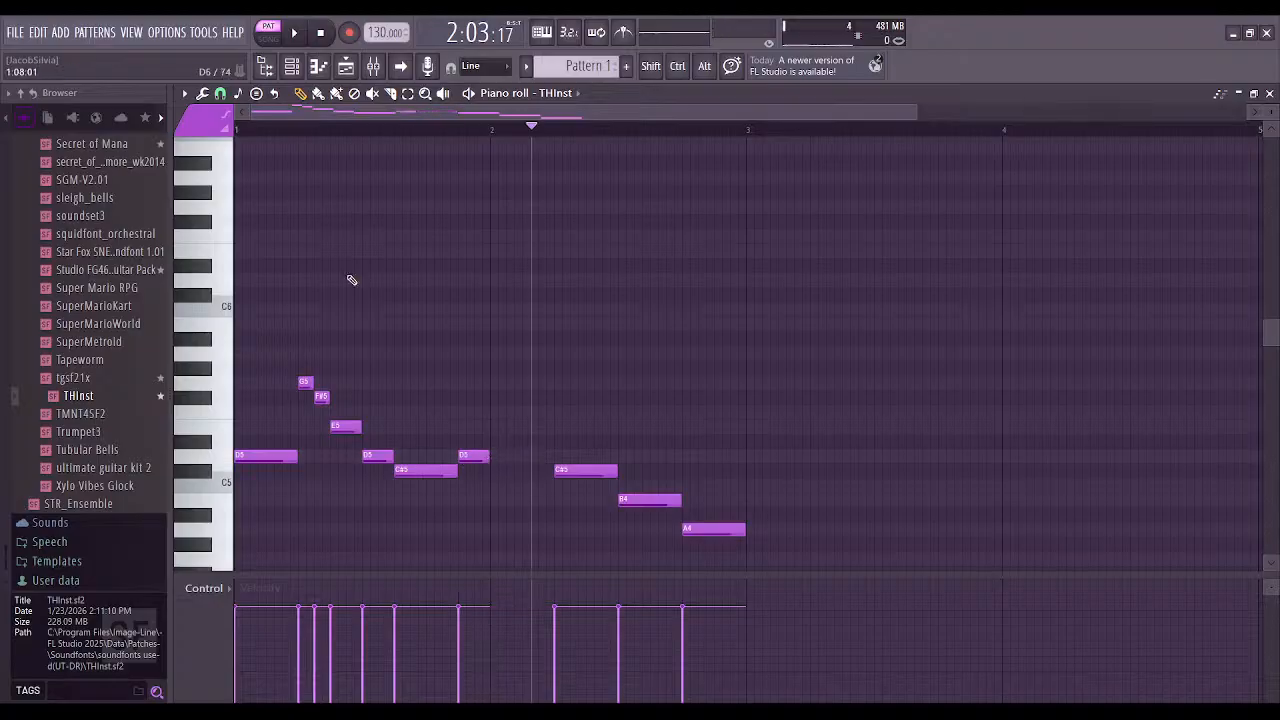
{"action": "left_click", "coordinate": [294, 33]}
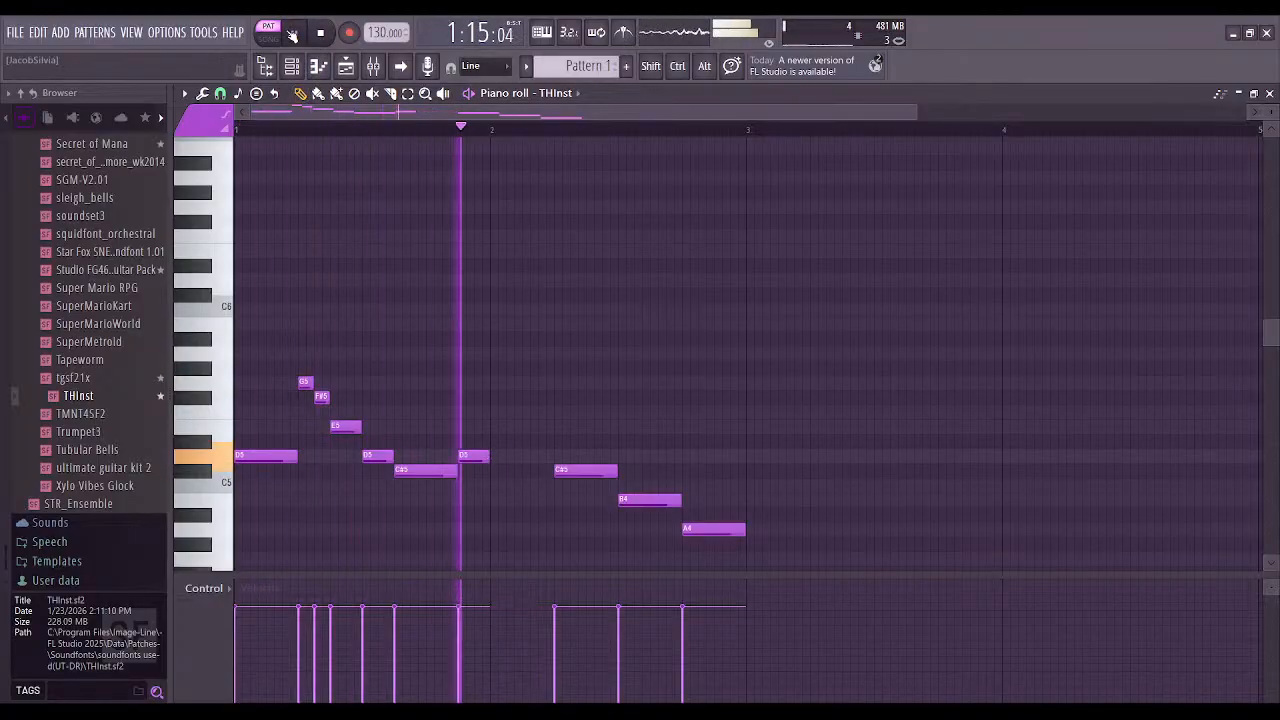
{"action": "left_click", "coordinate": [292, 33]}
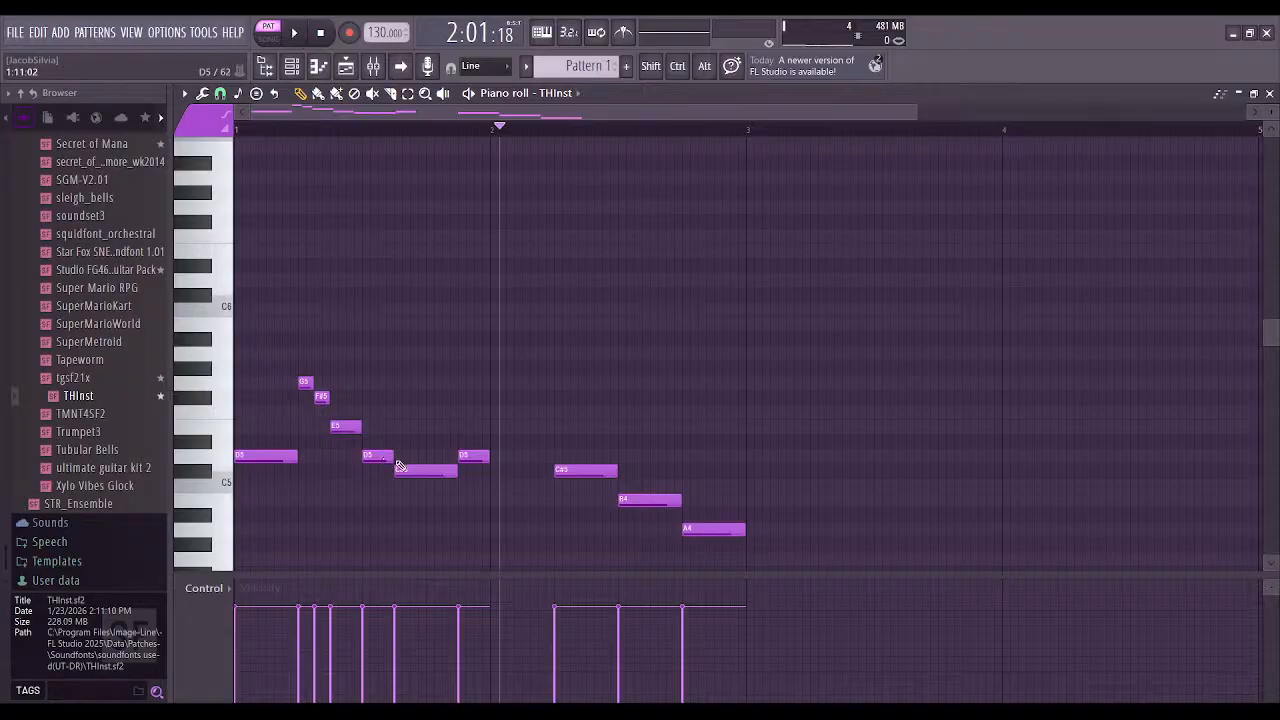
Lengthen the second D5 to four steps, shift the following C#5 and D5 later so D5 starts bar 2, and play it back
{"action": "left_click_drag", "start_coordinate": [428, 470], "coordinate": [502, 457]}
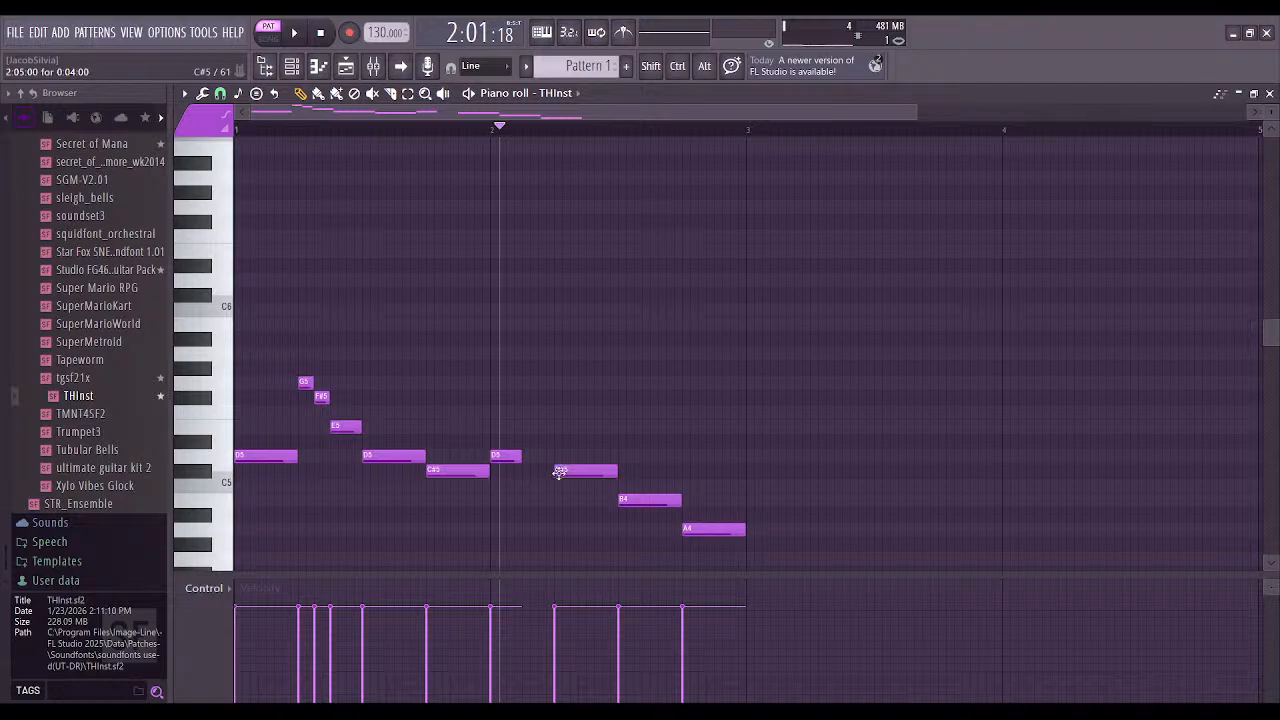
{"action": "left_click", "coordinate": [447, 472]}
{"action": "left_click", "coordinate": [415, 458]}
{"action": "left_click", "coordinate": [455, 474]}
{"action": "left_click", "coordinate": [311, 30]}
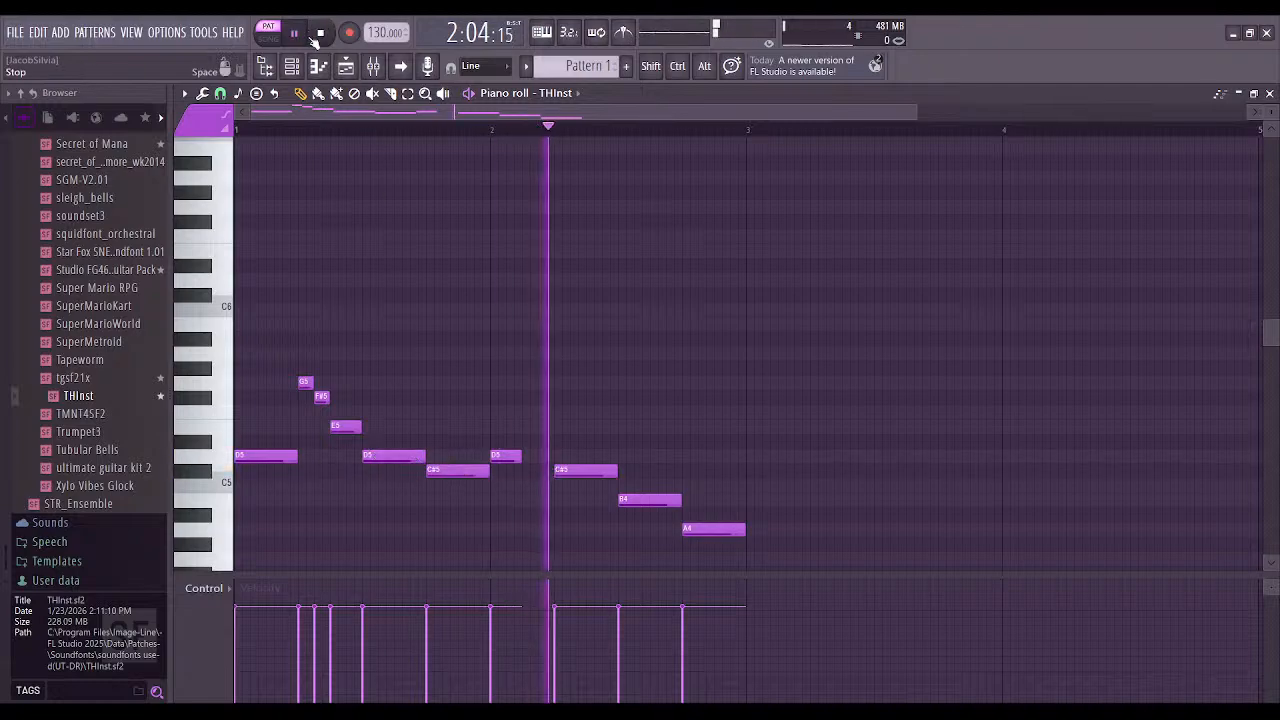
{"action": "key", "text": "space"}
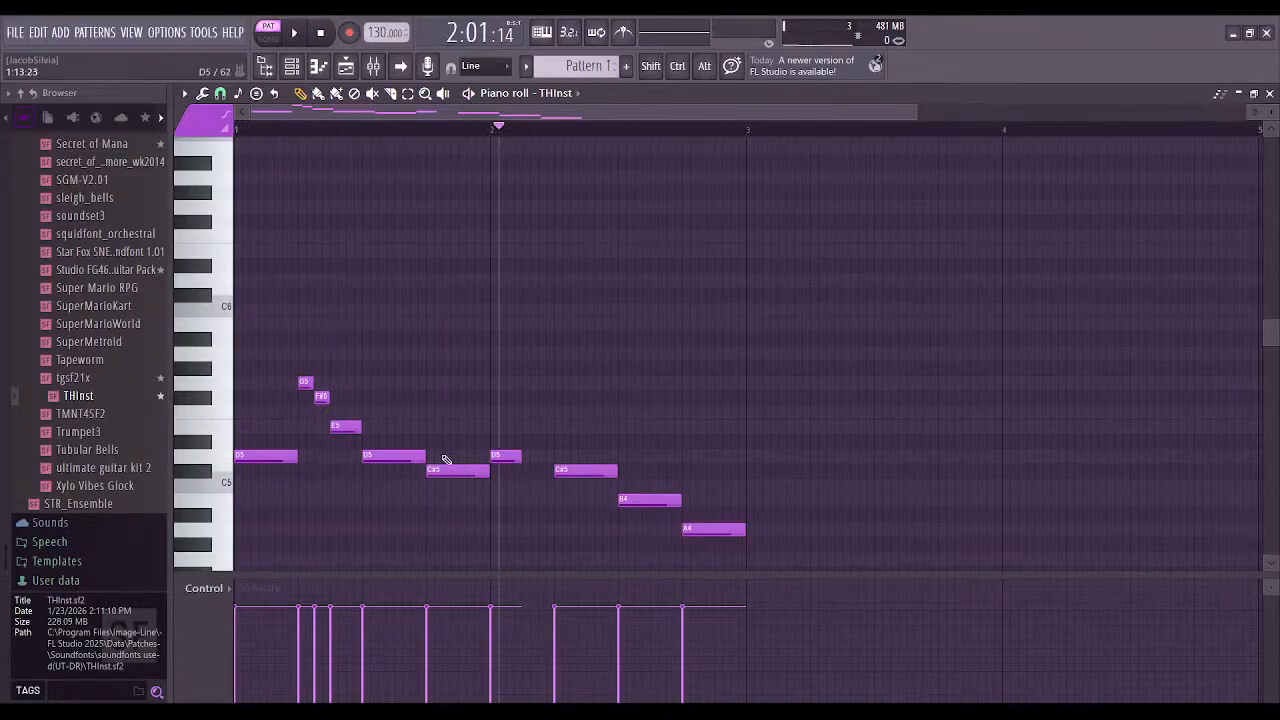
Delete all melody notes after the G5, keeping only the opening D5 and G5
{"action": "right_click", "coordinate": [393, 456]}
{"action": "right_click", "coordinate": [458, 470]}
{"action": "right_click", "coordinate": [505, 456]}
{"action": "right_click", "coordinate": [650, 499]}
{"action": "right_click", "coordinate": [713, 529]}
{"action": "right_click", "coordinate": [586, 470]}
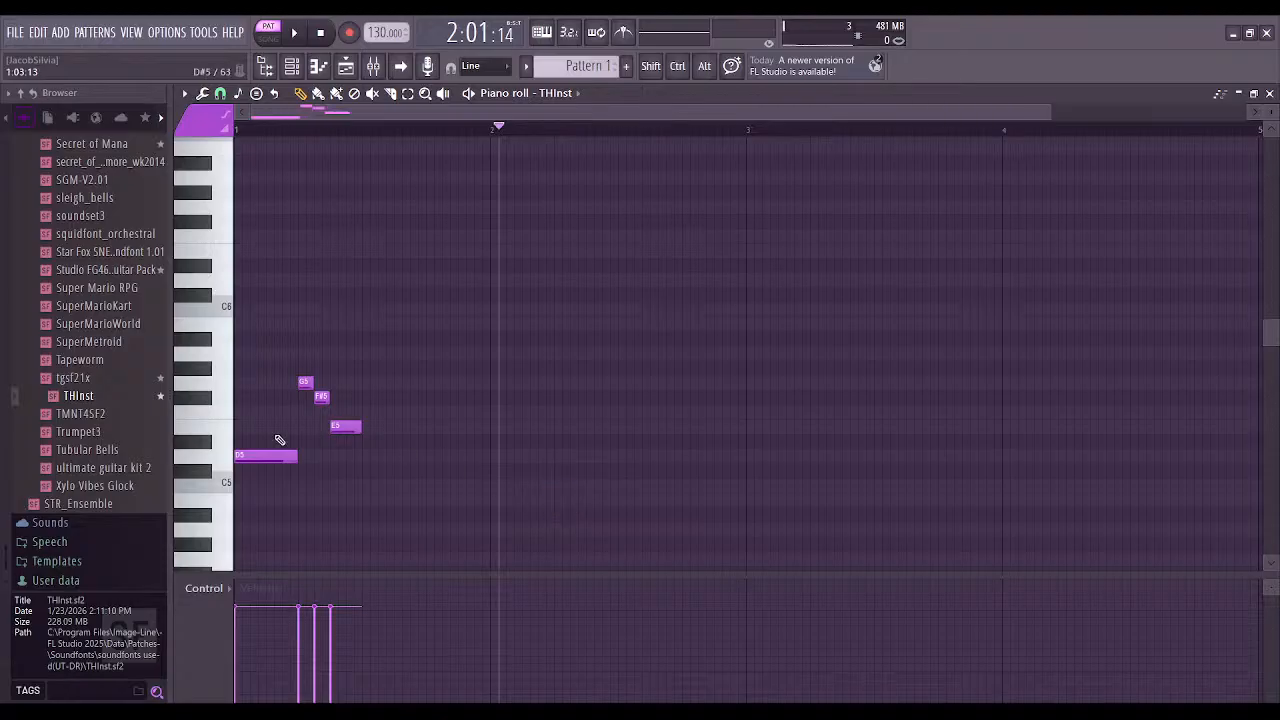
{"action": "right_click", "coordinate": [321, 397]}
{"action": "right_click", "coordinate": [350, 428]}
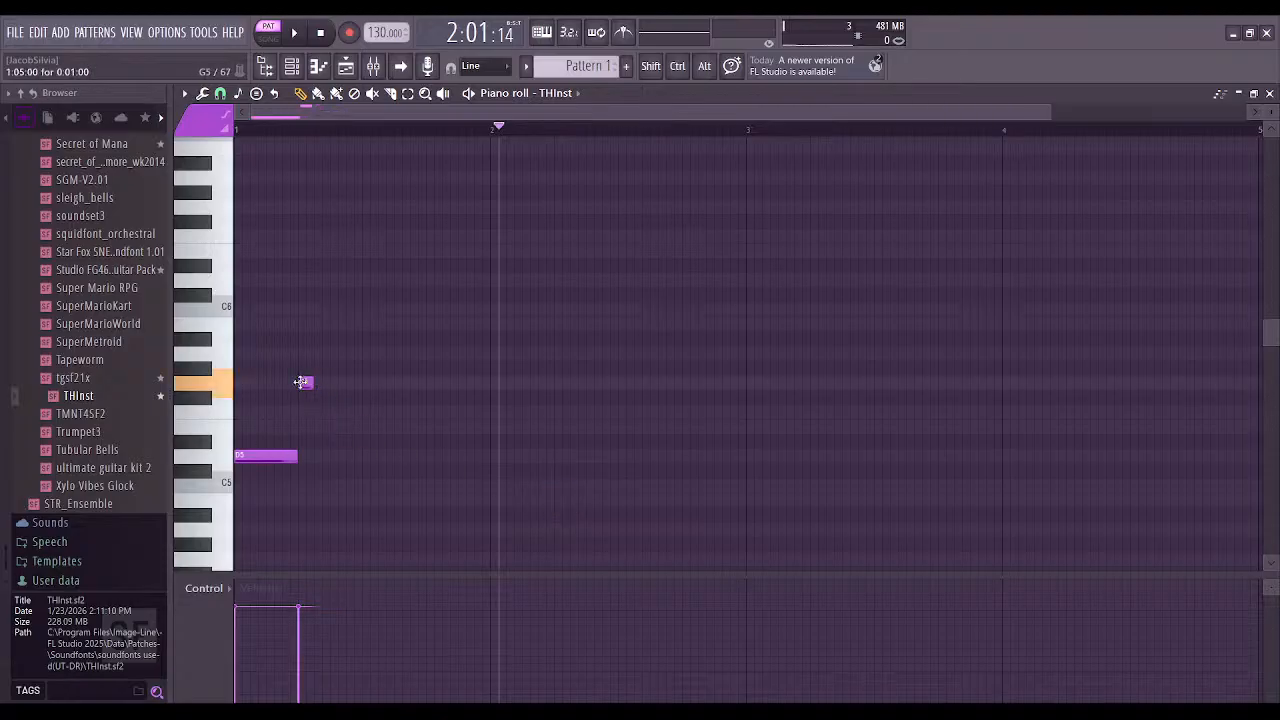
{"action": "left_click", "coordinate": [262, 457]}
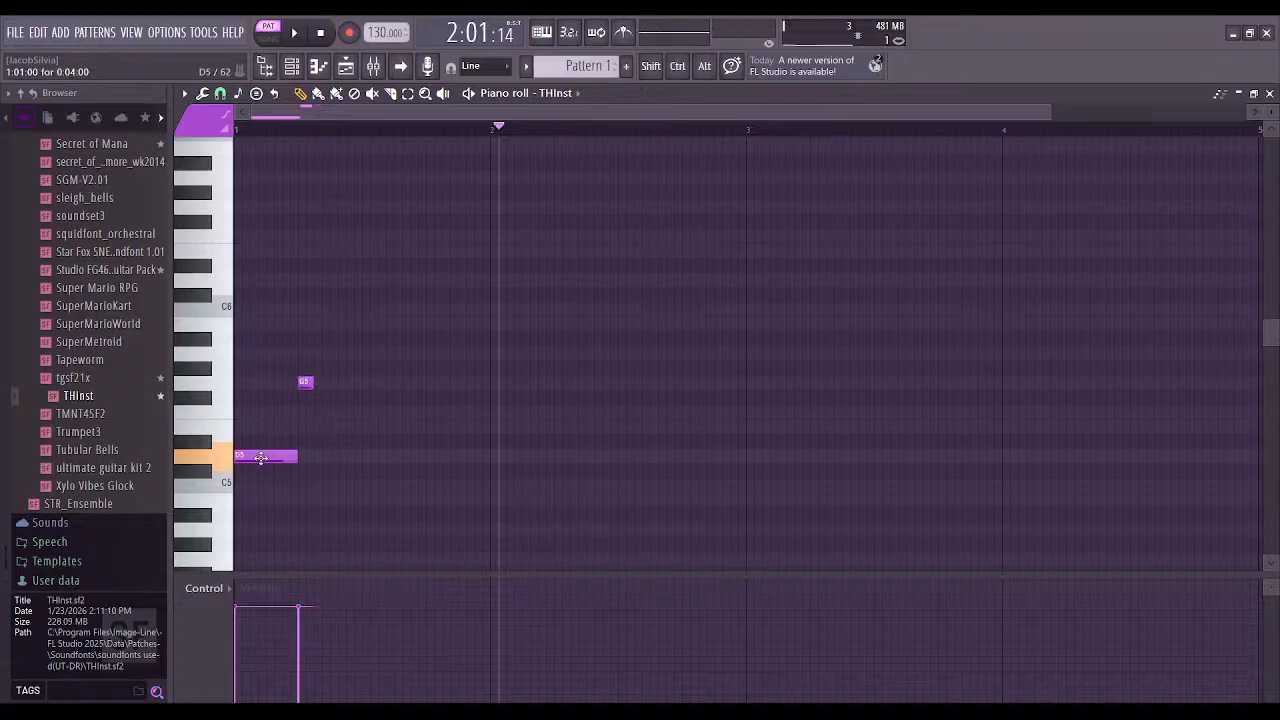
{"action": "left_click", "coordinate": [308, 358]}
{"action": "right_click", "coordinate": [303, 355]}
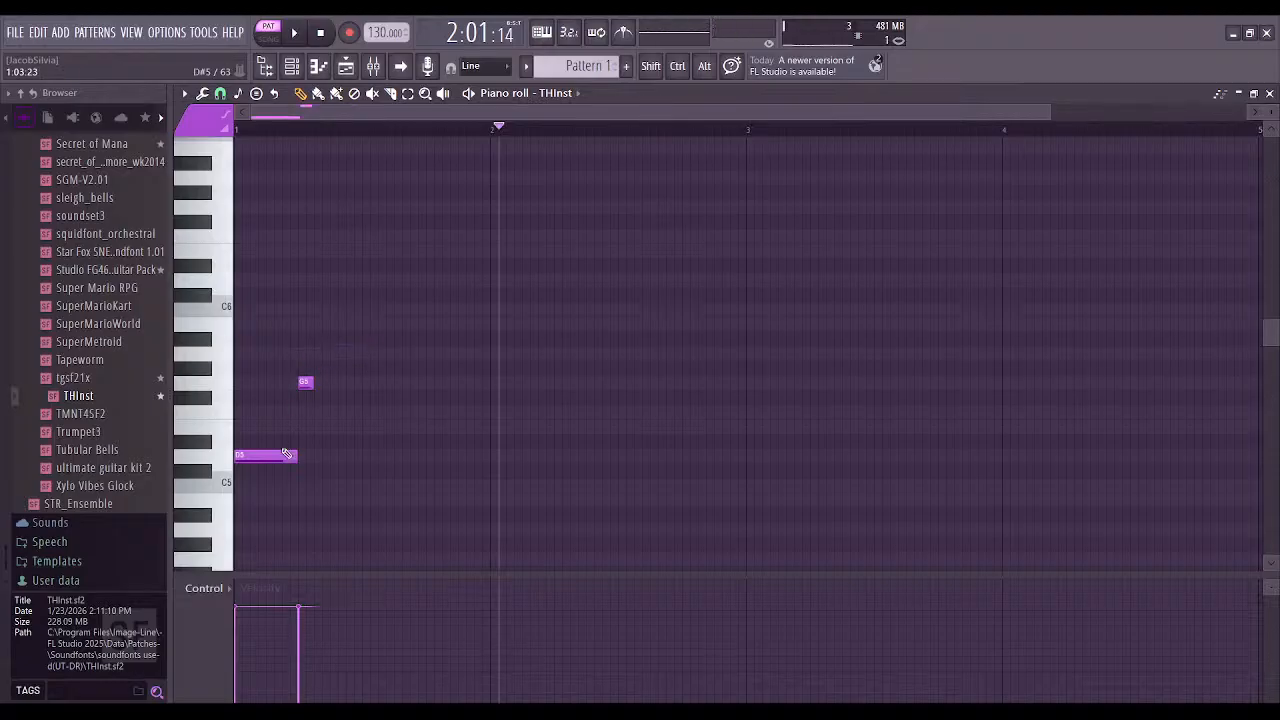
{"action": "left_click", "coordinate": [274, 485]}
{"action": "right_click", "coordinate": [291, 483]}
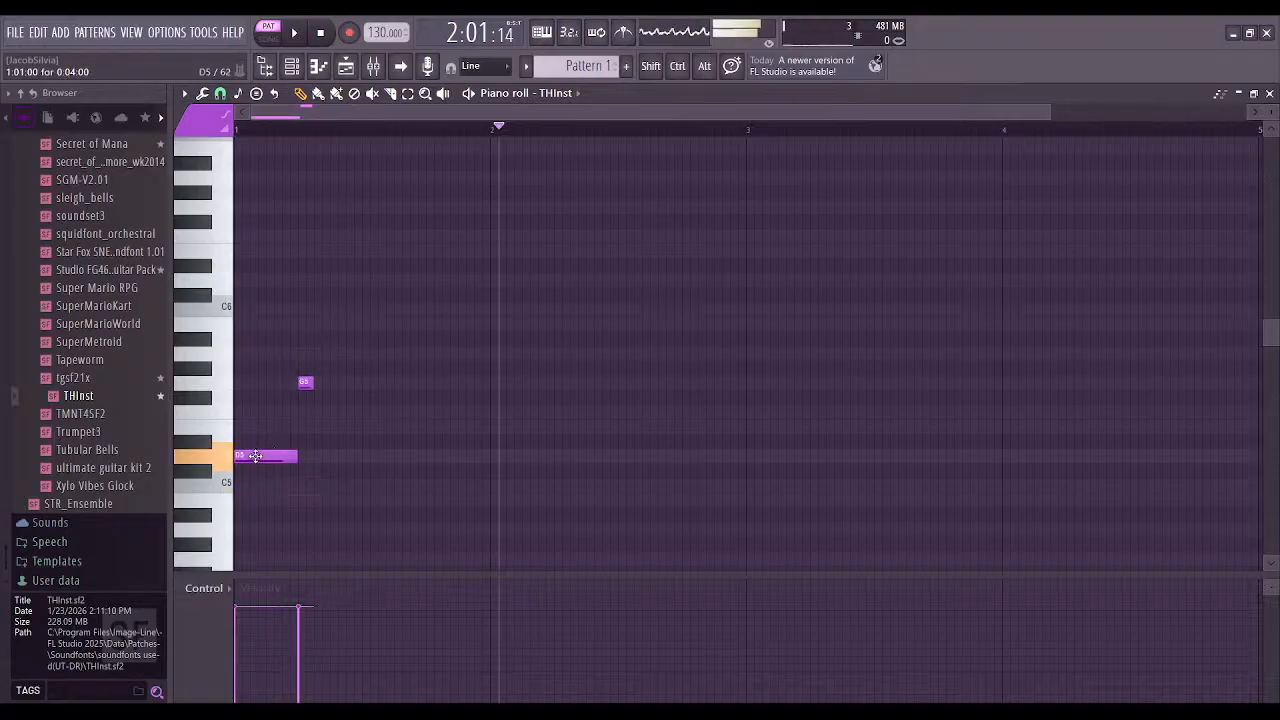
{"action": "left_click", "coordinate": [302, 382]}
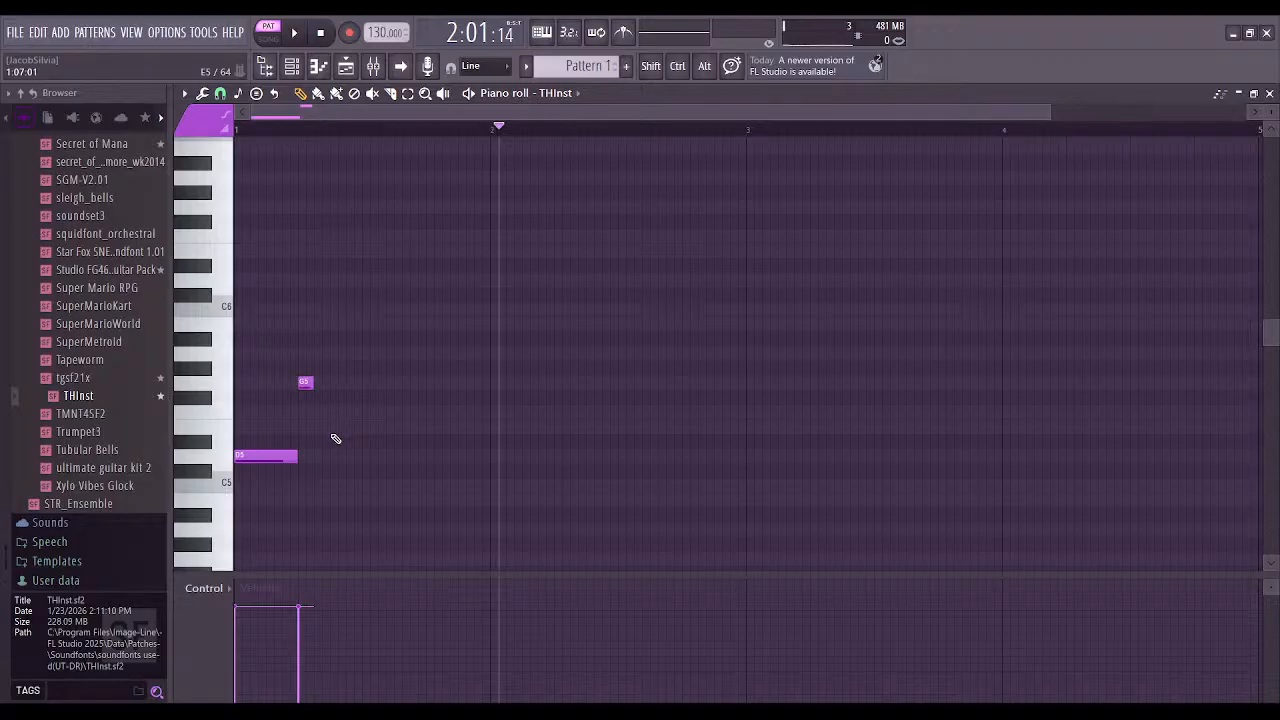
{"action": "left_click", "coordinate": [331, 432]}
{"action": "right_click", "coordinate": [336, 430]}
{"action": "left_click", "coordinate": [305, 382]}
{"action": "left_click", "coordinate": [286, 460]}
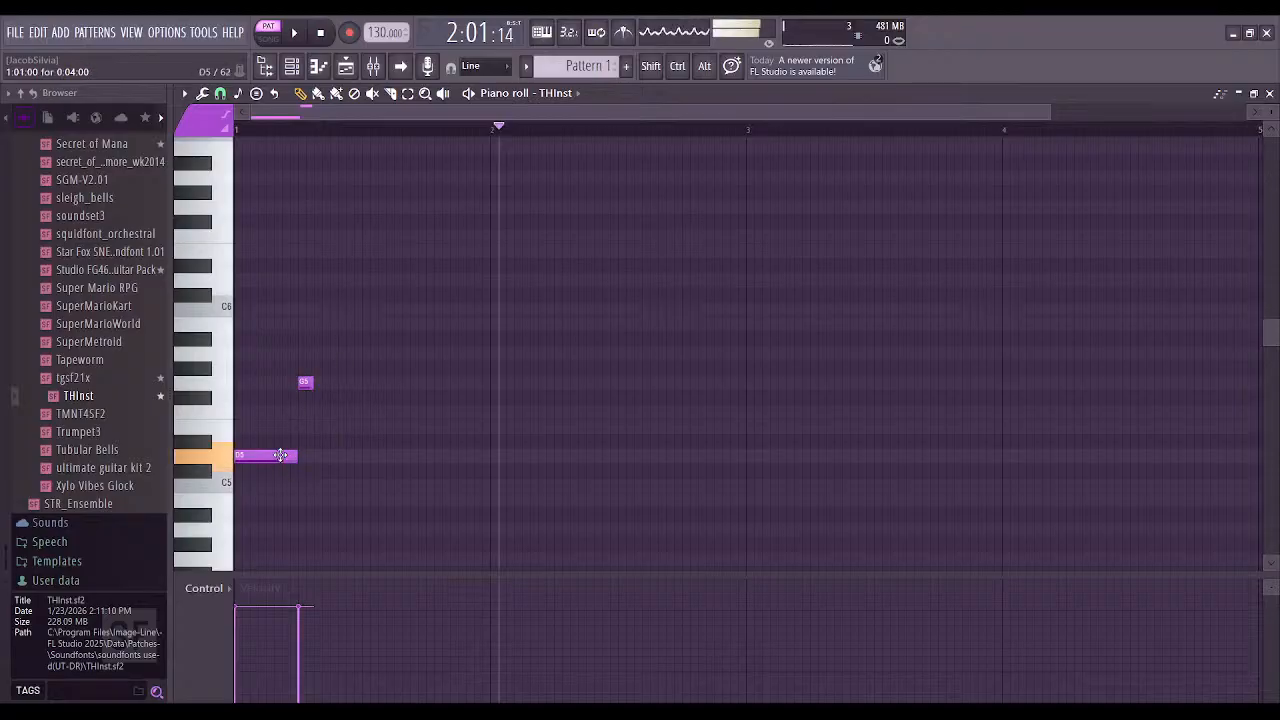
{"action": "left_click", "coordinate": [305, 382]}
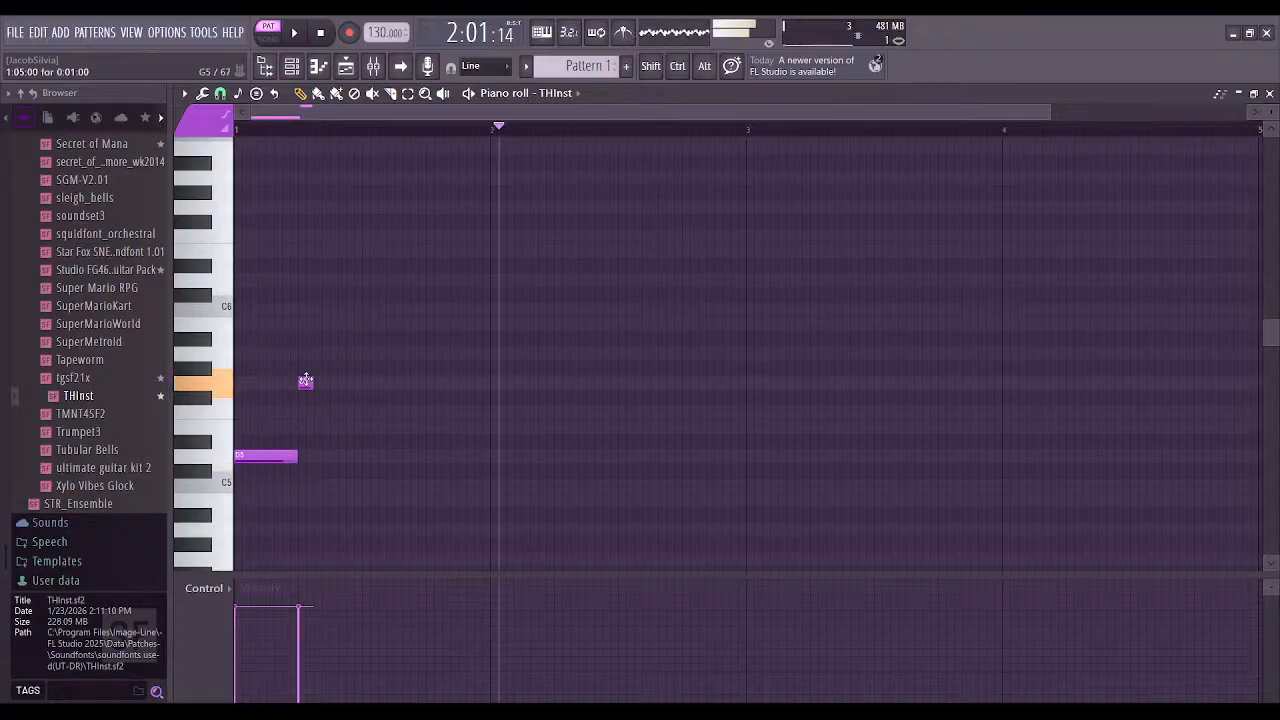
Add a one-step D5 at step 7 and a one-step E5 at step 9 of bar 1, and play back the phrase
{"action": "left_click", "coordinate": [336, 456]}
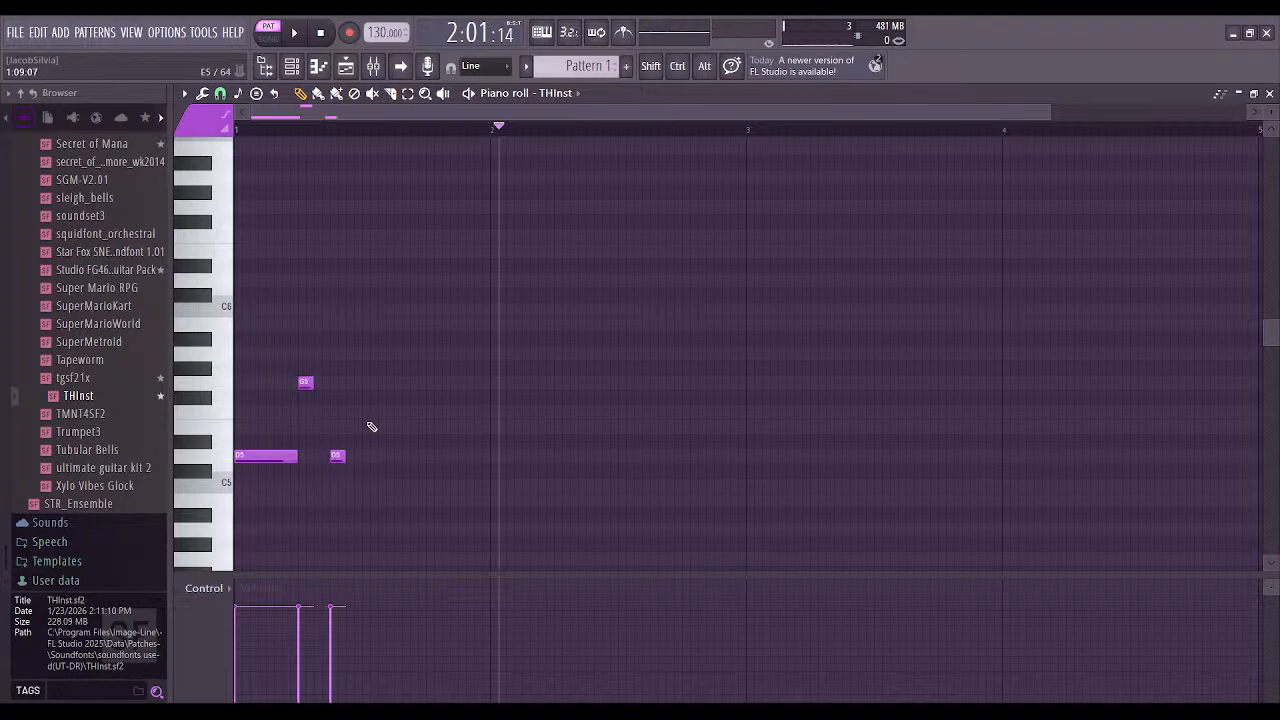
{"action": "left_click", "coordinate": [366, 425]}
{"action": "left_click", "coordinate": [298, 33]}
{"action": "left_click", "coordinate": [318, 34]}
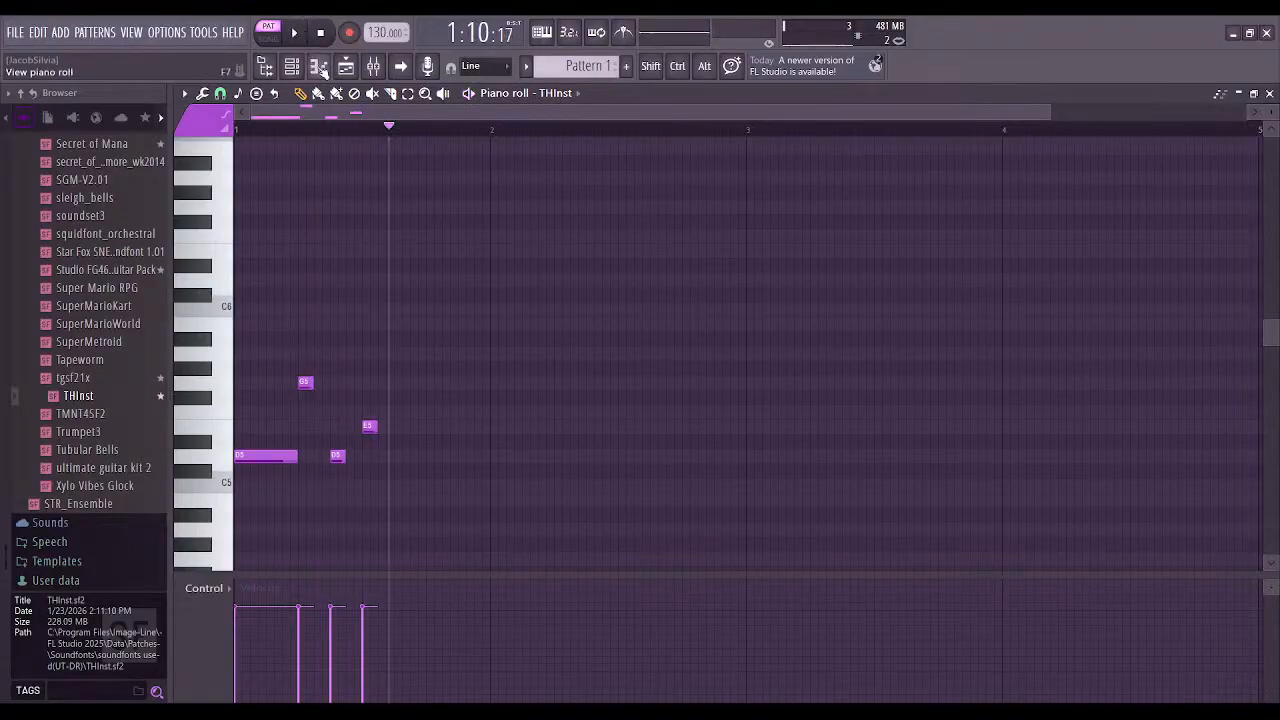
Replace the opening D5 with a four-step E5 at the start of bar 1 and play back the phrase
{"action": "left_click", "coordinate": [242, 427]}
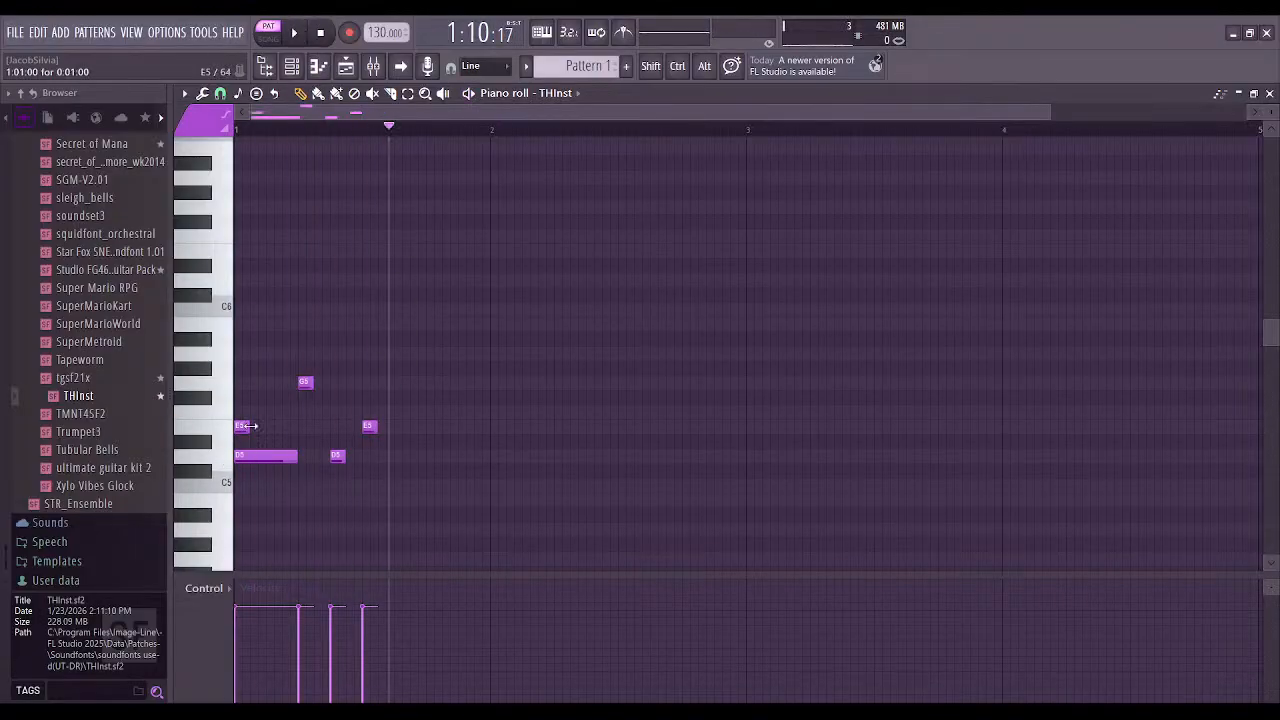
{"action": "right_click", "coordinate": [290, 457]}
{"action": "key", "text": "space"}
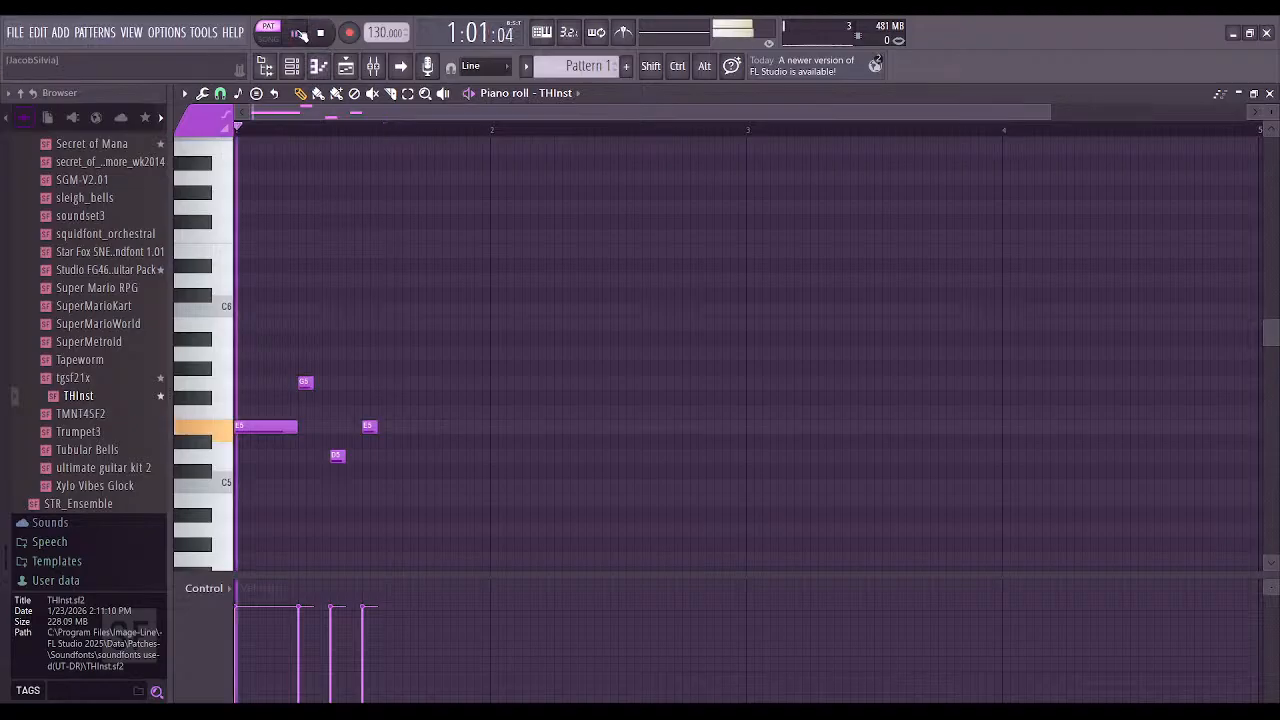
{"action": "key", "text": "space"}
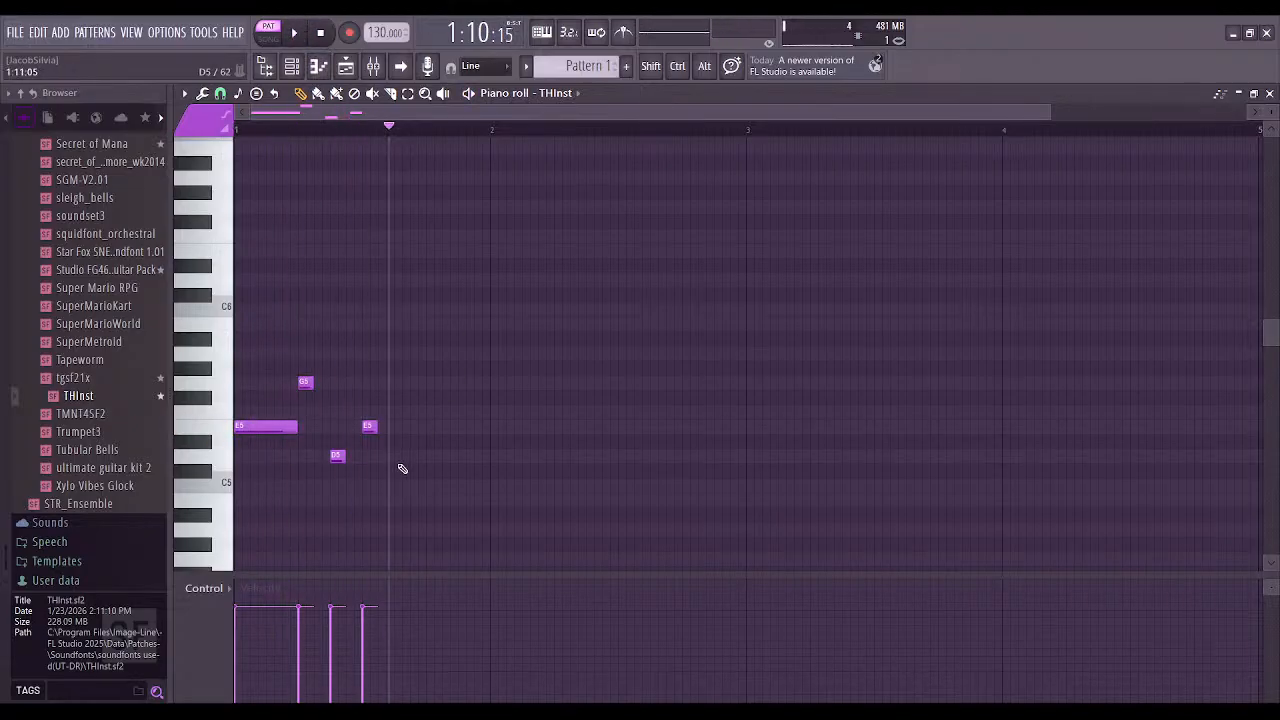
Add a one-step A4 at step 13 and a one-step C5 at step 15 of bar 1, and play back the phrase
{"action": "left_click", "coordinate": [430, 486]}
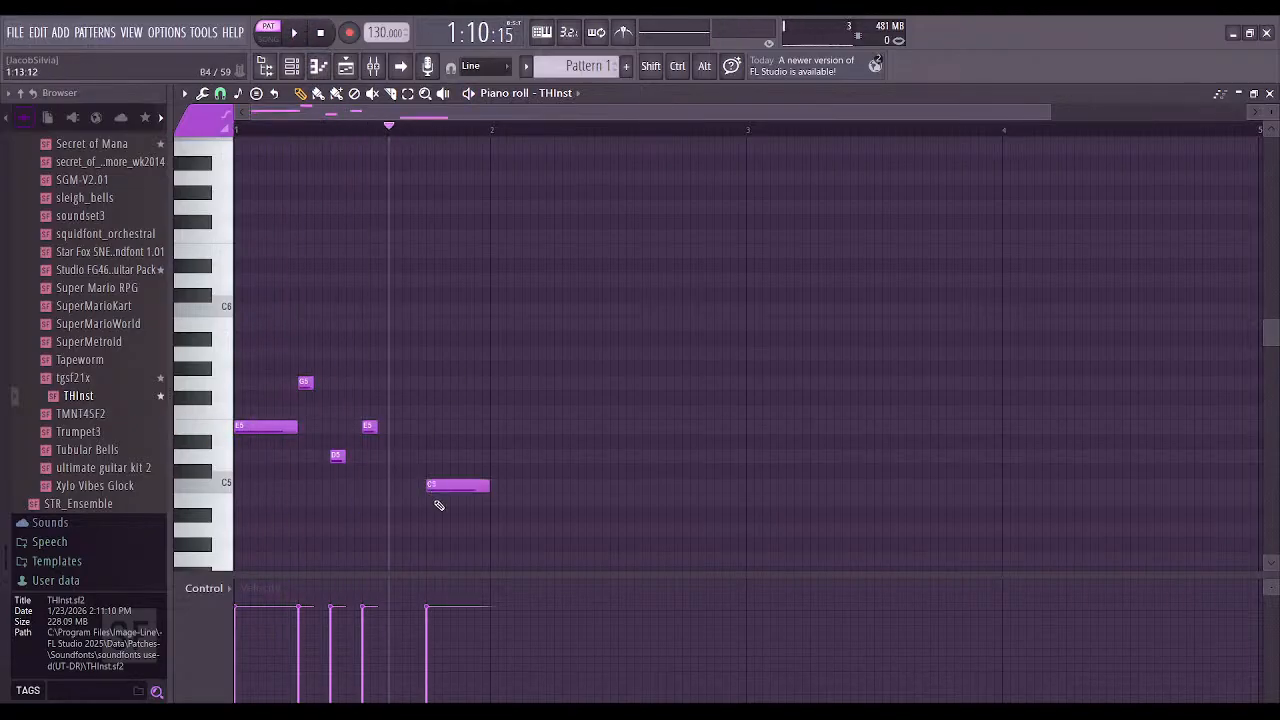
{"action": "left_click_drag", "start_coordinate": [429, 519], "coordinate": [430, 528]}
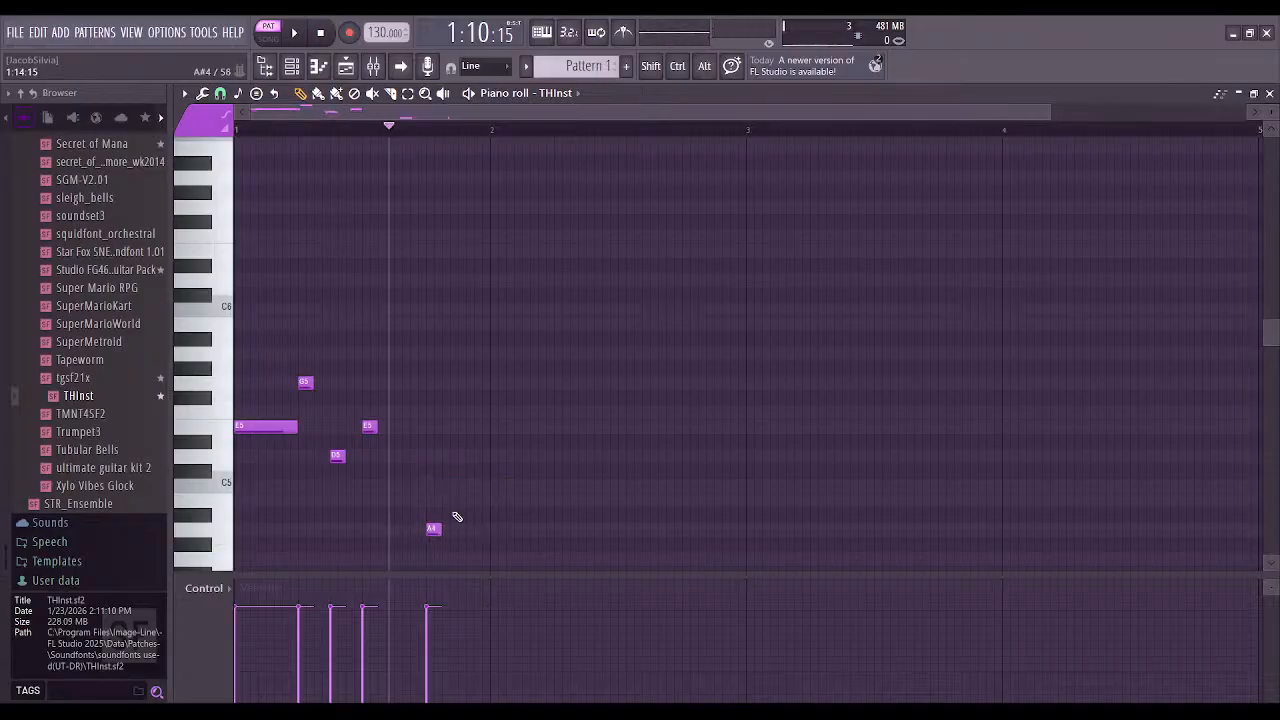
{"action": "left_click", "coordinate": [462, 487]}
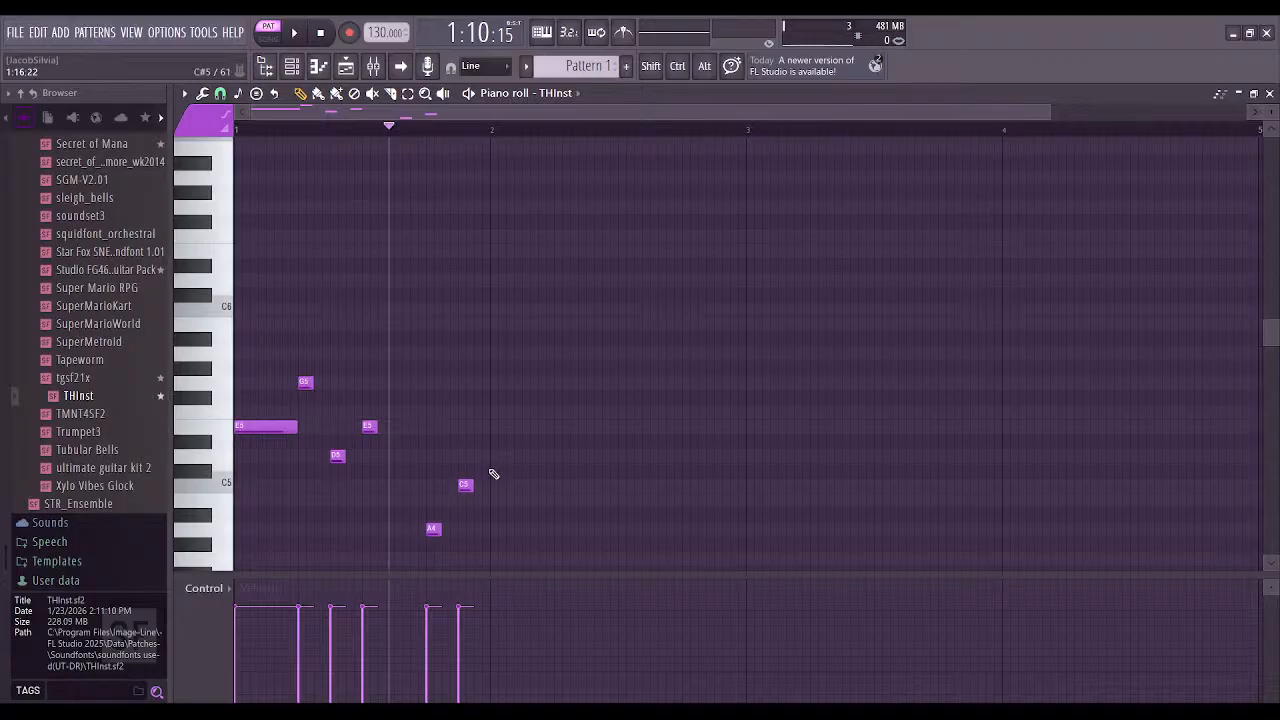
{"action": "left_click", "coordinate": [295, 34]}
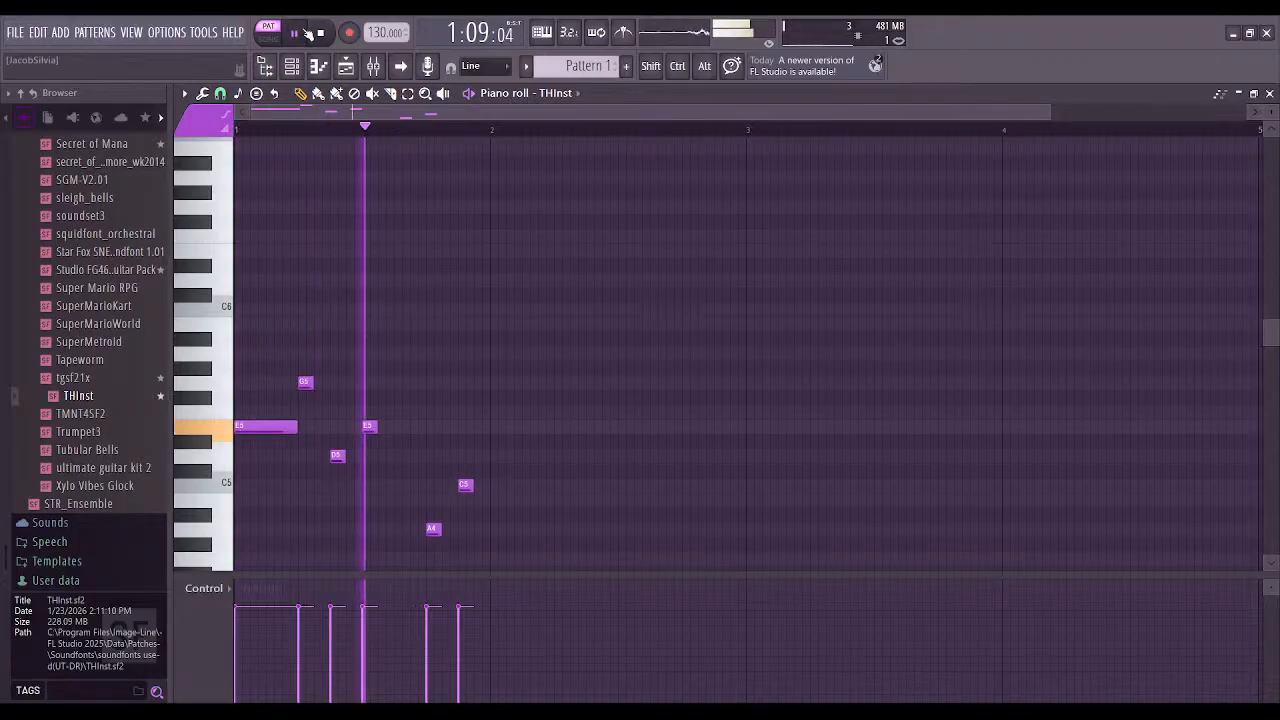
{"action": "left_click", "coordinate": [320, 33]}
Move the A4 to step 15 of bar 1 and the C5 to the start of bar 2, checking the timing by playback
{"action": "left_click_drag", "start_coordinate": [433, 529], "coordinate": [530, 486]}
{"action": "left_click", "coordinate": [296, 33]}
{"action": "left_click", "coordinate": [303, 34]}
{"action": "left_click_drag", "start_coordinate": [498, 530], "coordinate": [466, 536]}
{"action": "left_click_drag", "start_coordinate": [532, 489], "coordinate": [494, 490]}
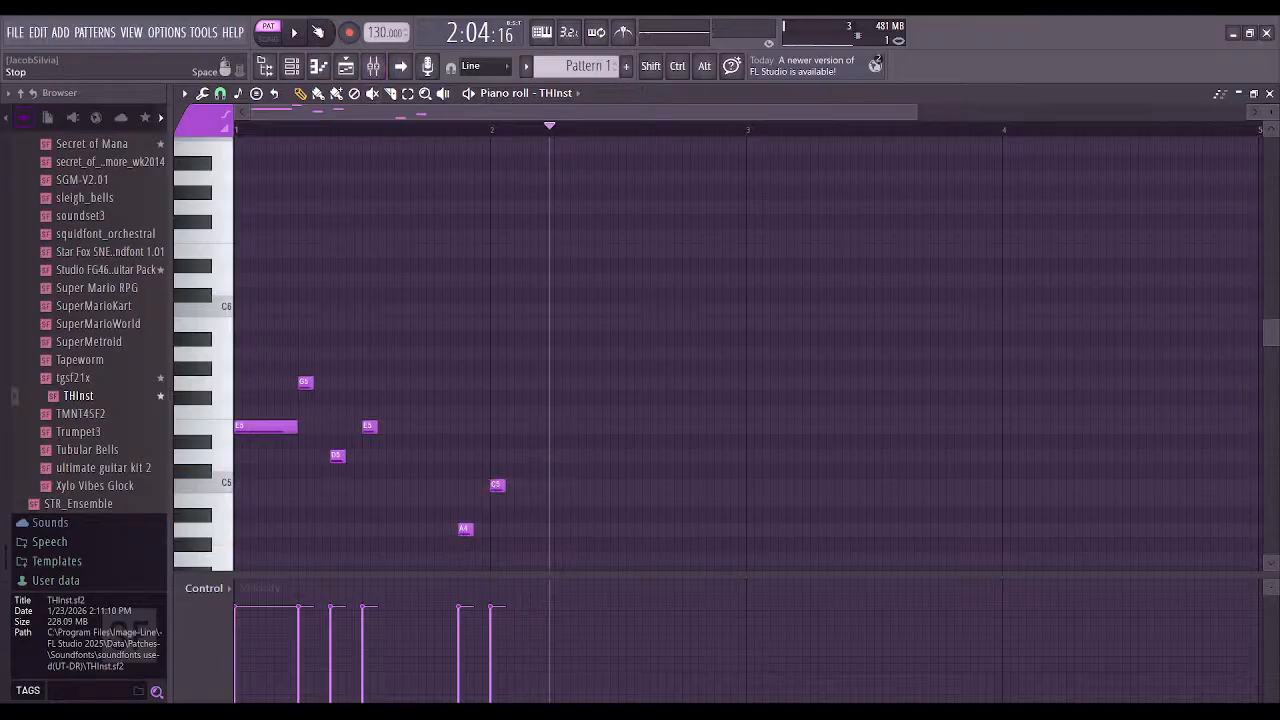
{"action": "left_click", "coordinate": [294, 33]}
{"action": "left_click", "coordinate": [294, 33]}
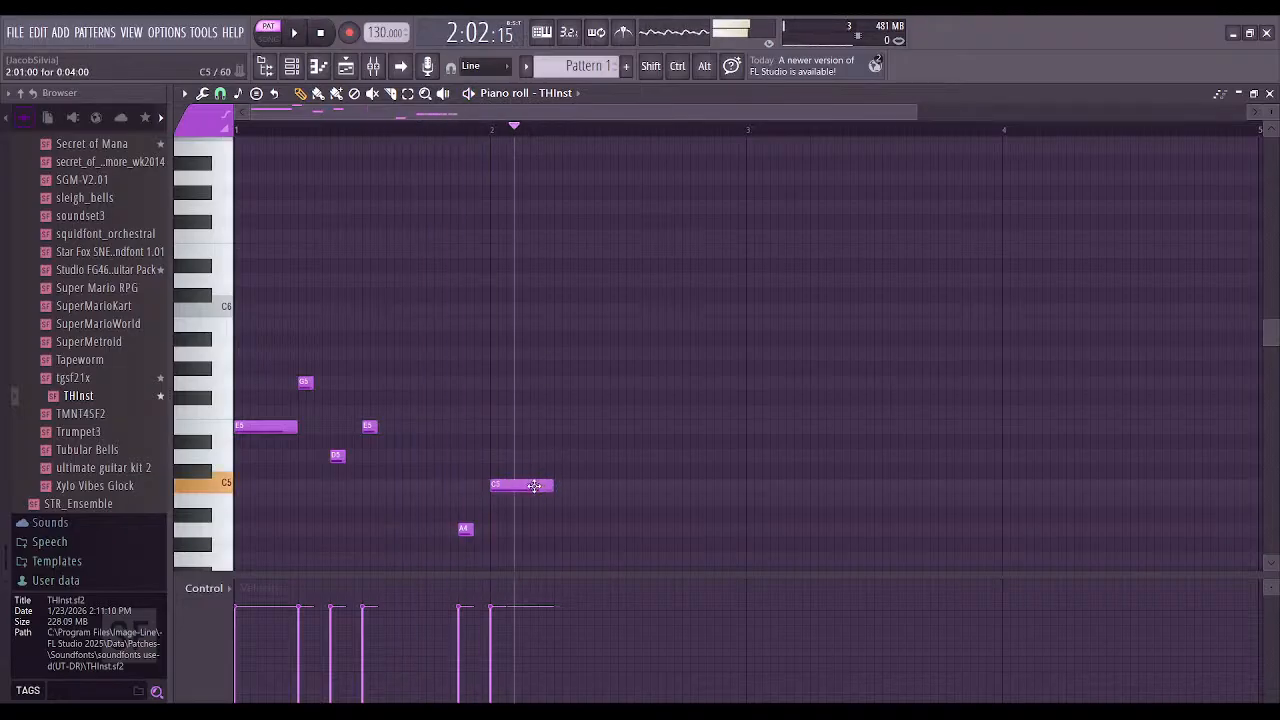
Lengthen the bar 2 C5 to four steps and fill the bar with two-step C#5 and D5, then four-step C#5 and A4 notes
{"action": "left_click", "coordinate": [558, 470]}
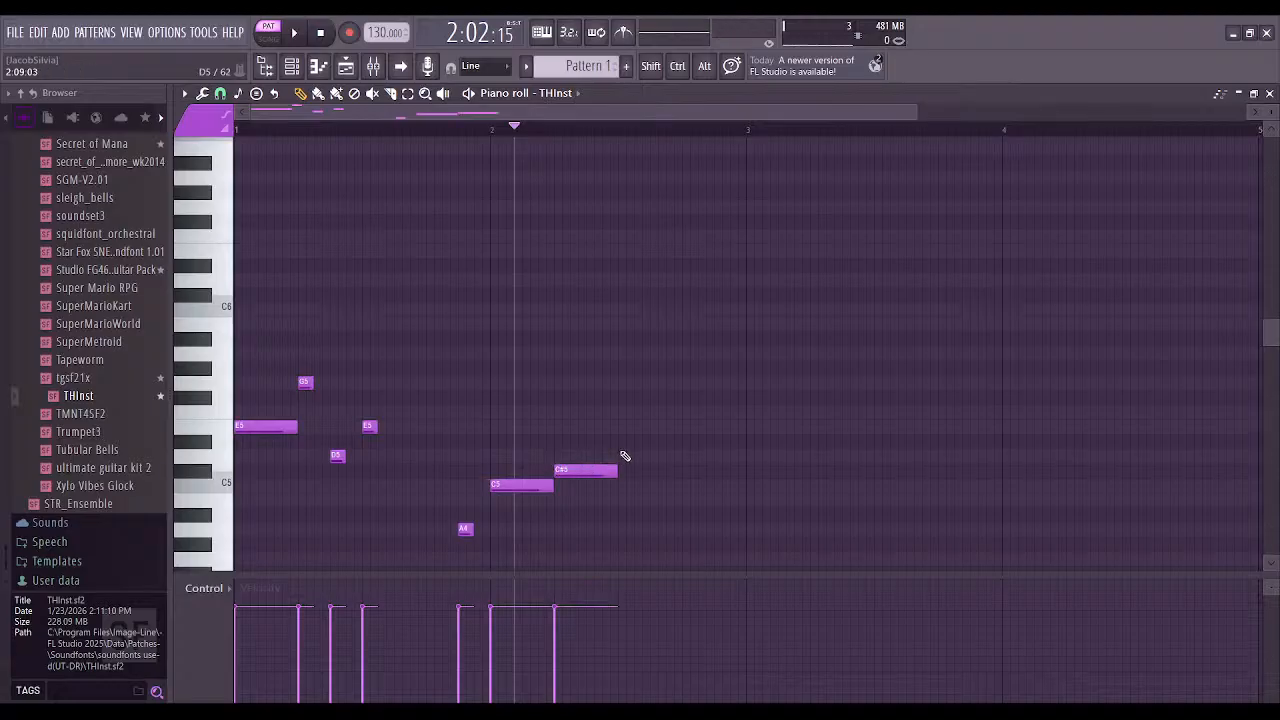
{"action": "left_click", "coordinate": [622, 456]}
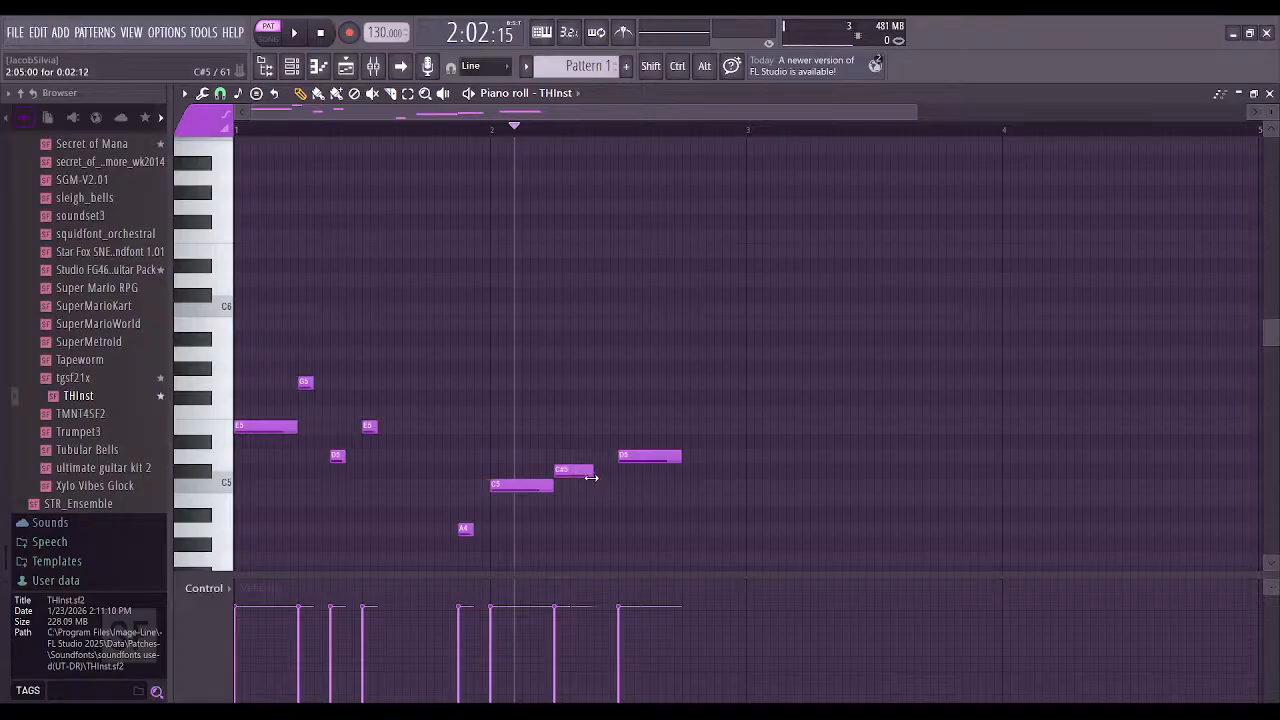
{"action": "left_click_drag", "start_coordinate": [626, 457], "coordinate": [594, 457]}
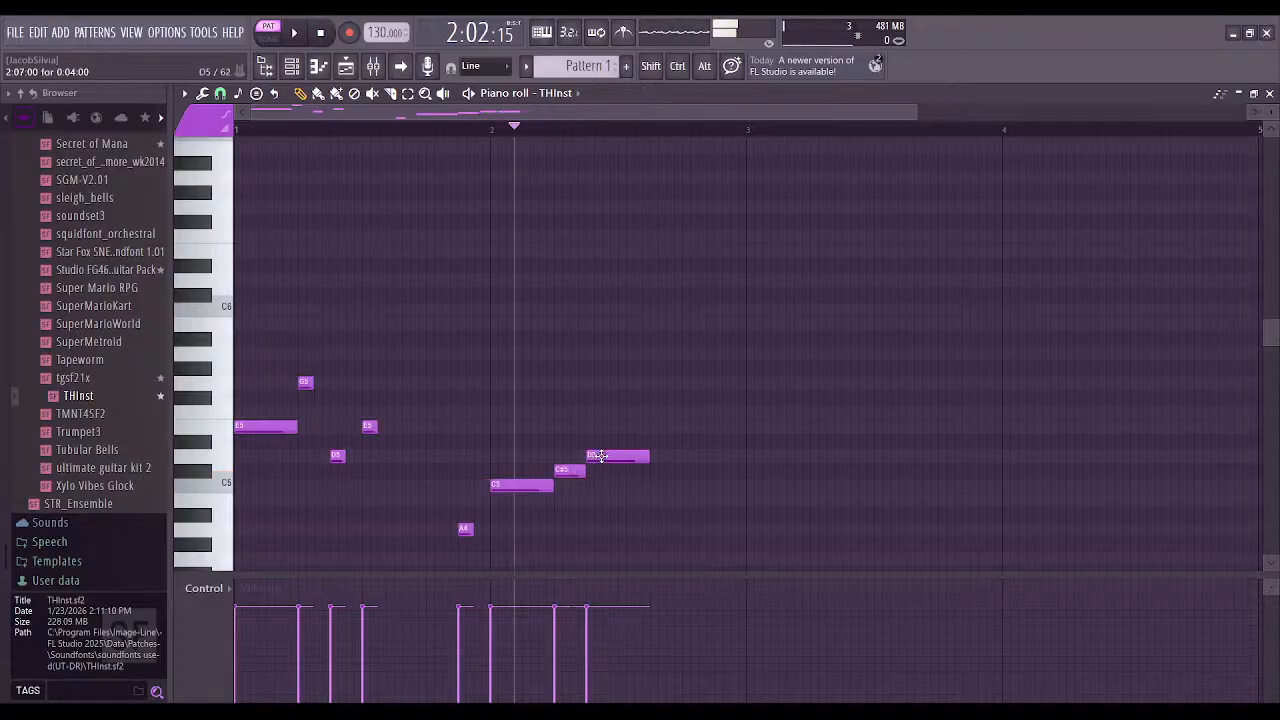
{"action": "left_click", "coordinate": [630, 469]}
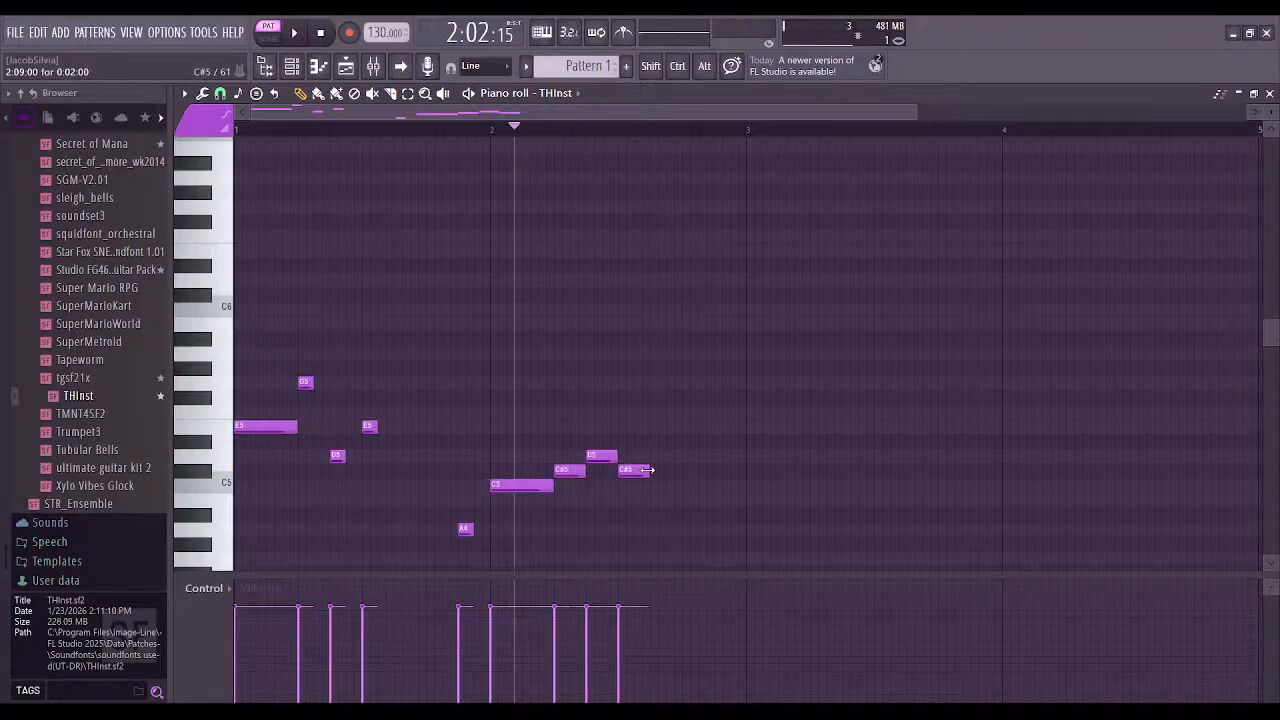
{"action": "left_click", "coordinate": [687, 528]}
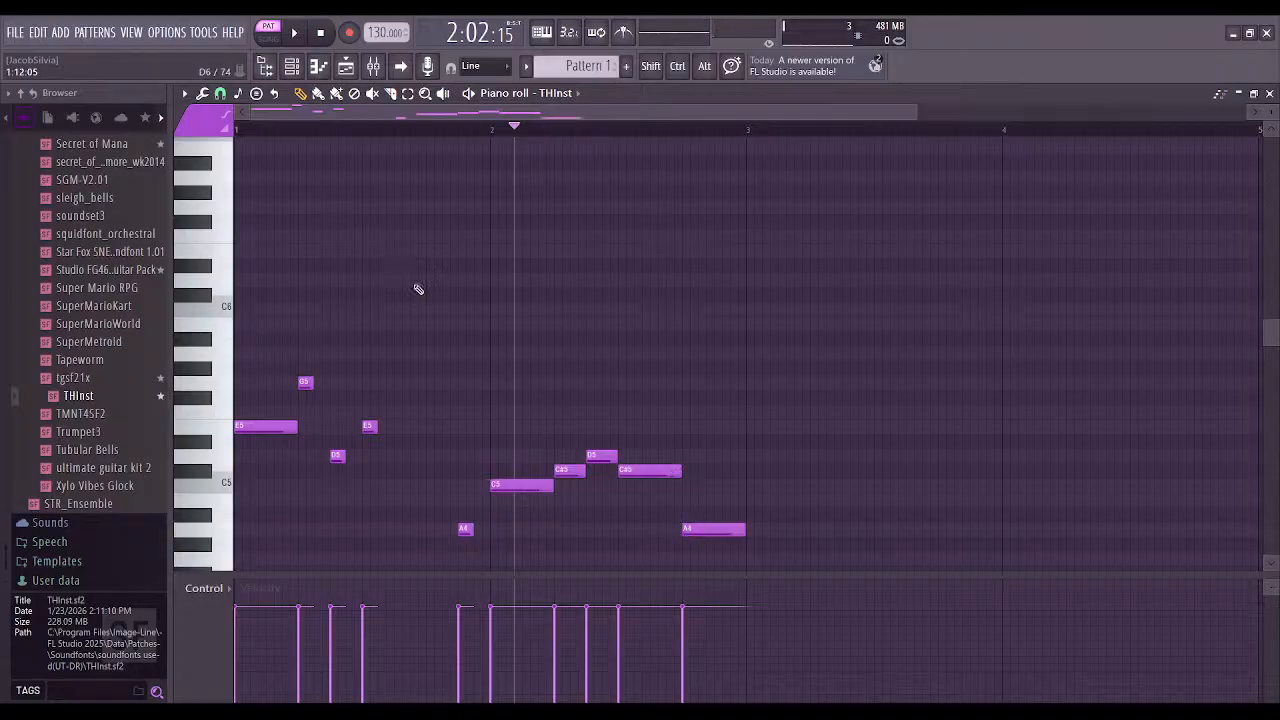
Play back the two-bar melody from the start to check how it sounds
{"action": "key", "text": "space"}
{"action": "left_click", "coordinate": [320, 34]}
{"action": "key", "text": "space"}
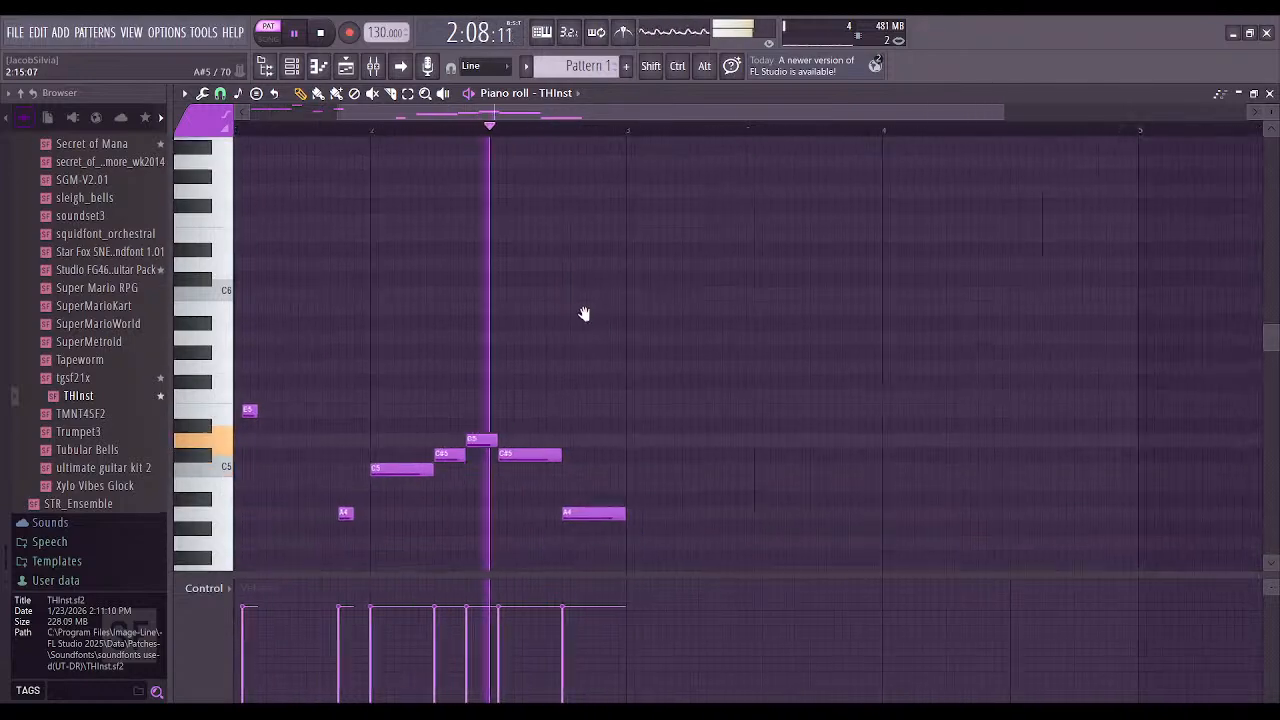
{"action": "left_click", "coordinate": [321, 37]}
Set the project tempo to 99 BPM
{"action": "scroll", "coordinate": [566, 348], "scroll_direction": "down", "scroll_amount": 1}
{"action": "scroll", "coordinate": [520, 367], "scroll_direction": "down", "scroll_amount": 3}
{"action": "left_click_drag", "start_coordinate": [380, 32], "coordinate": [380, 38]}
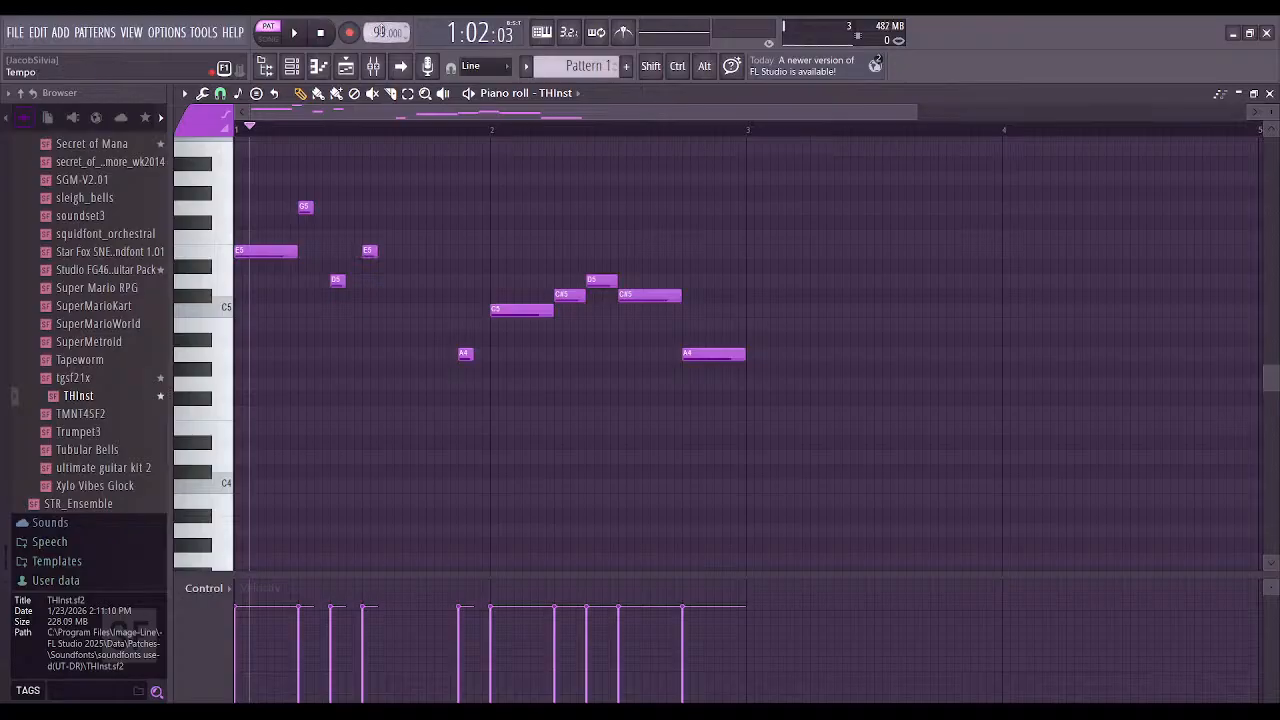
{"action": "scroll", "coordinate": [278, 486], "scroll_direction": "down", "scroll_amount": 3}
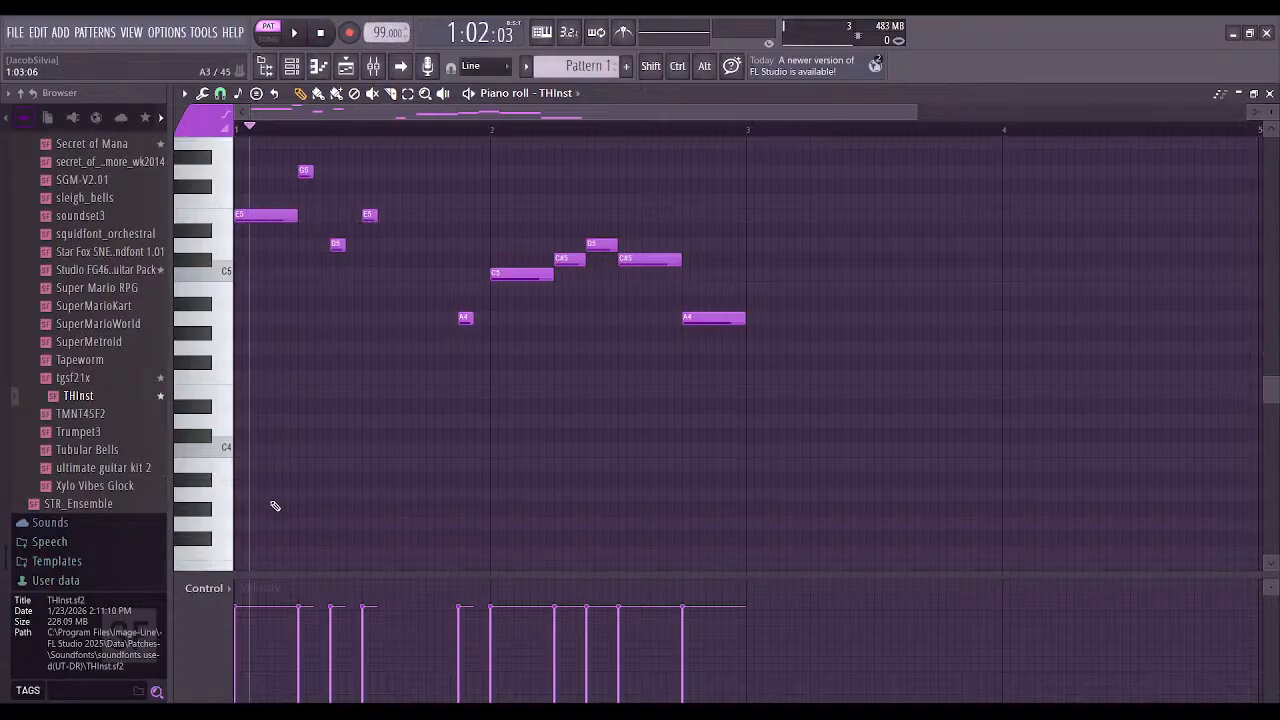
{"action": "left_click", "coordinate": [258, 370]}
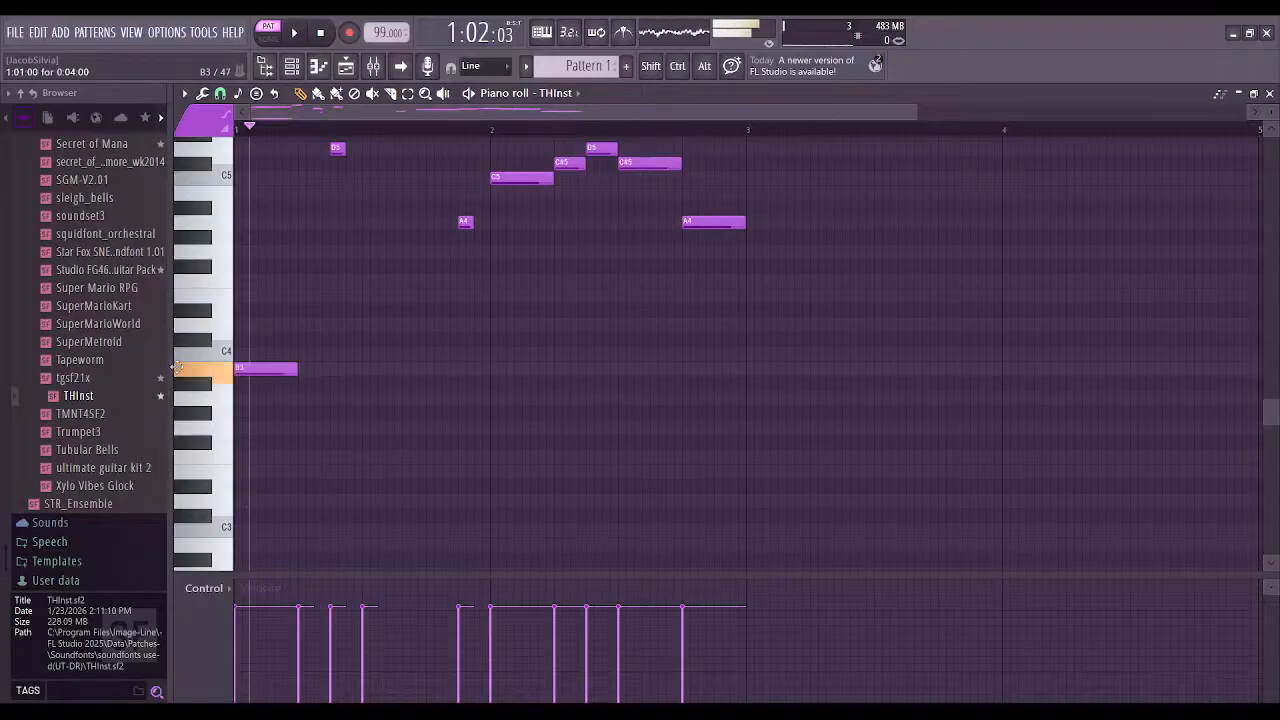
{"action": "left_click", "coordinate": [304, 397]}
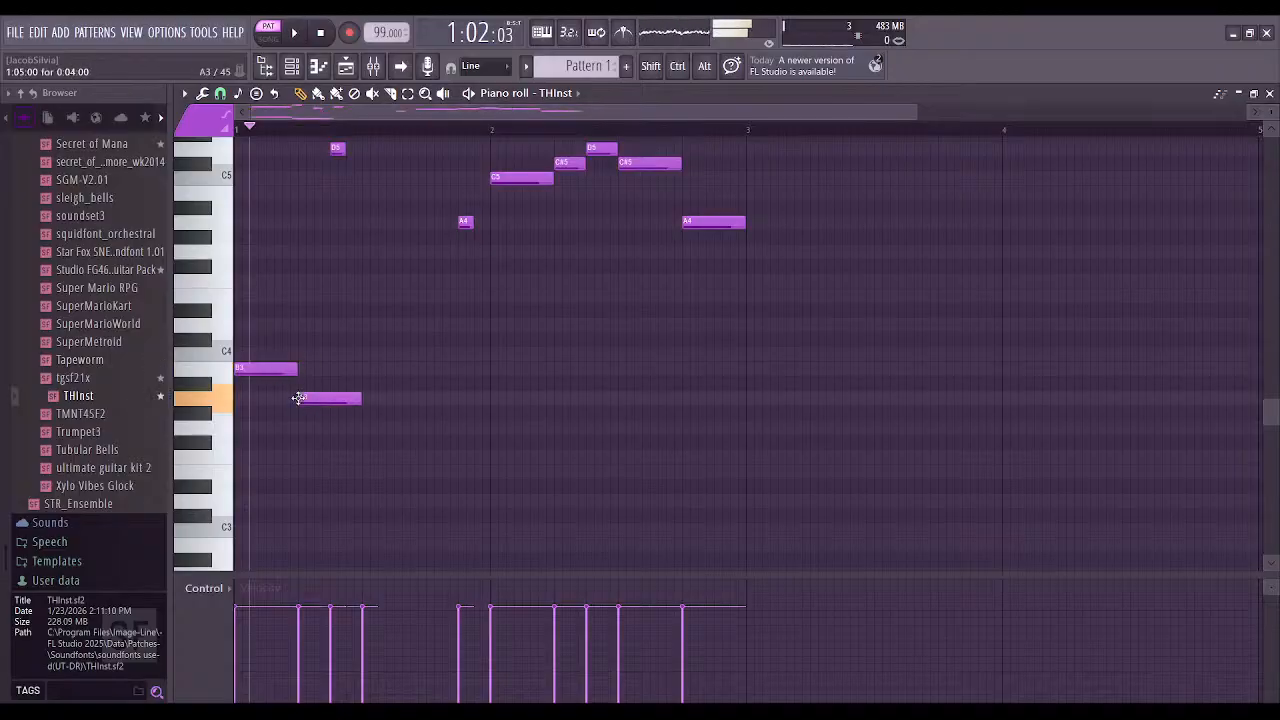
{"action": "left_click", "coordinate": [294, 33]}
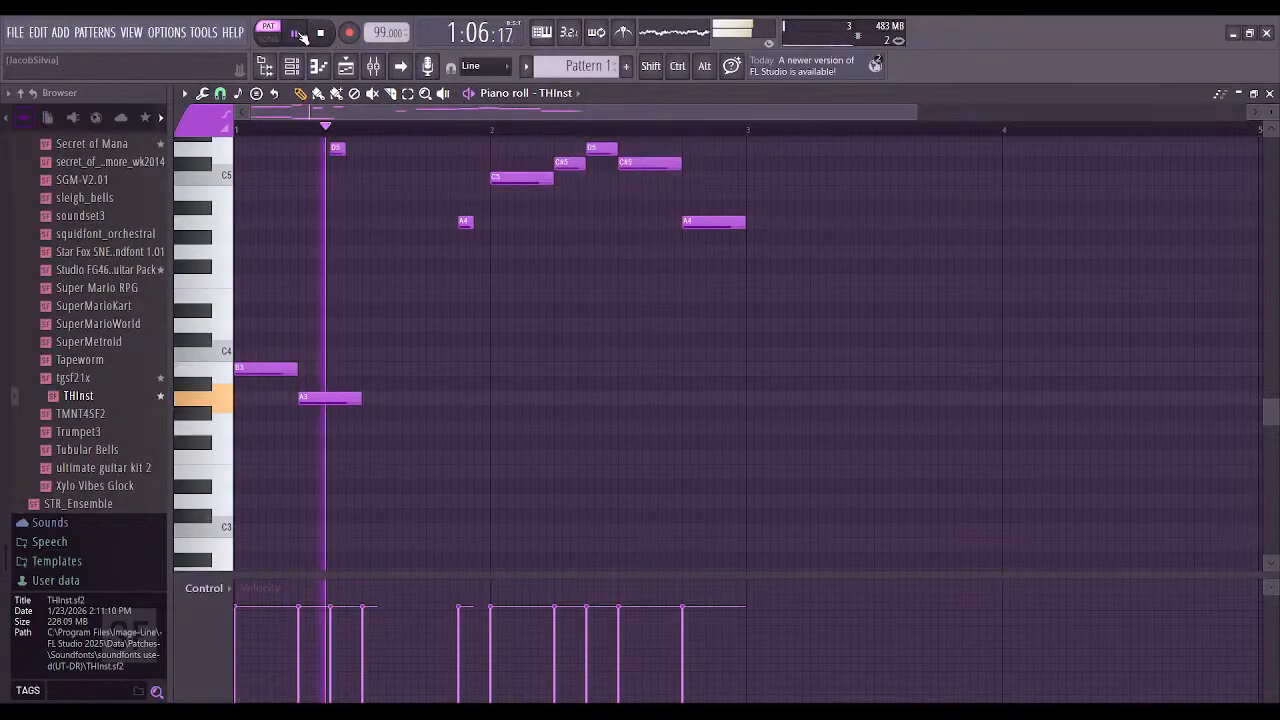
{"action": "left_click", "coordinate": [300, 35]}
{"action": "right_click", "coordinate": [330, 397]}
{"action": "right_click", "coordinate": [265, 368]}
Create Pattern 2 and place stacked four-step D5 and G4 notes at the start of bar 1
{"action": "scroll", "coordinate": [296, 334], "scroll_direction": "up", "scroll_amount": 2}
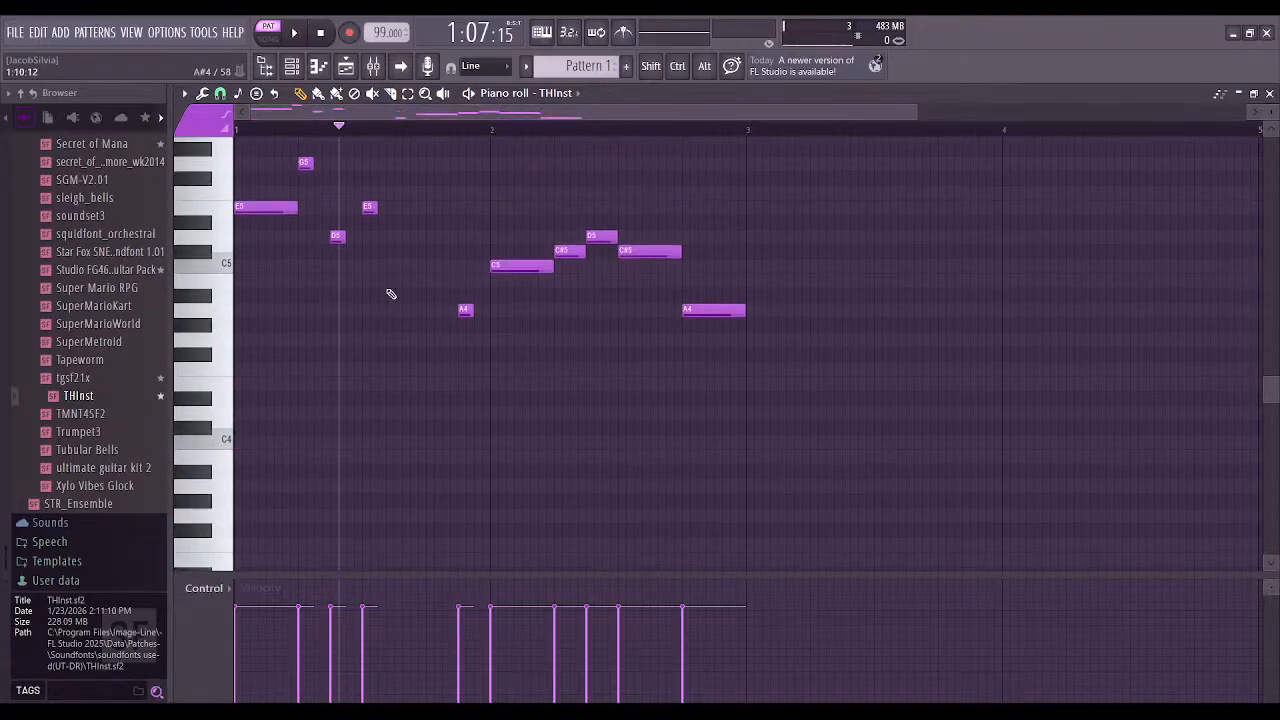
{"action": "scroll", "coordinate": [378, 397], "scroll_direction": "up", "scroll_amount": 3}
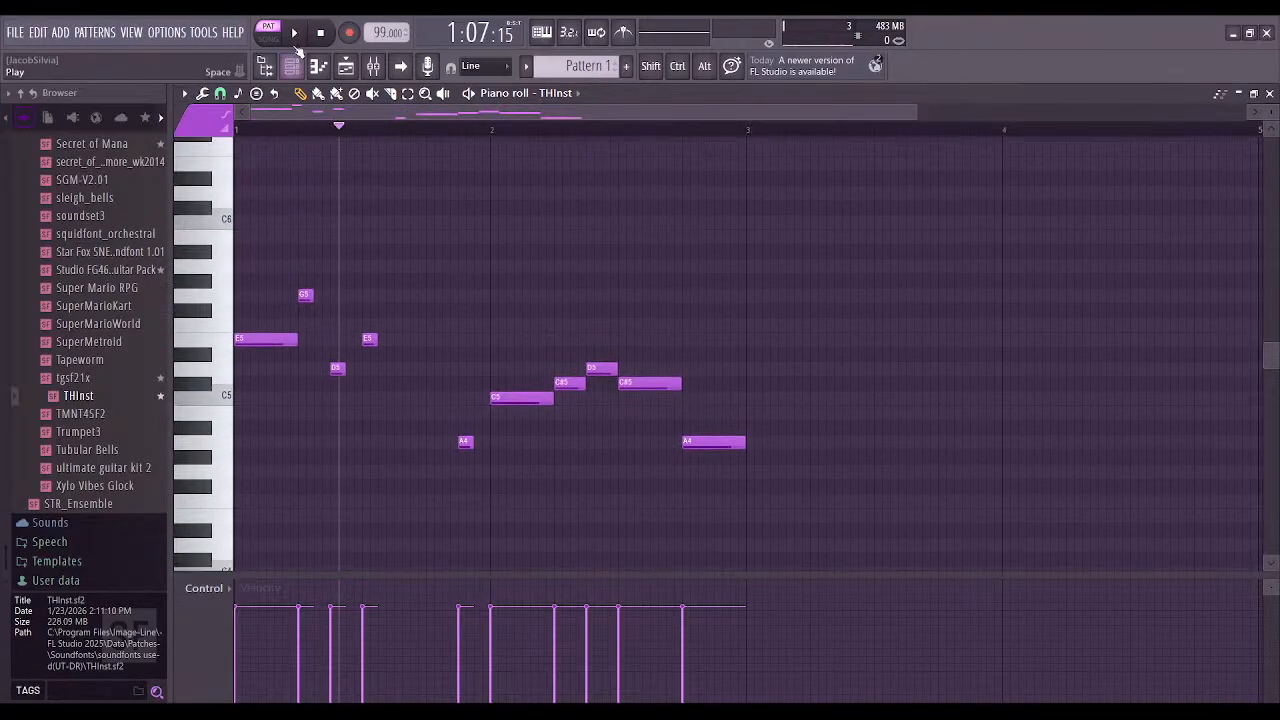
{"action": "scroll", "coordinate": [537, 274], "scroll_direction": "up", "scroll_amount": 3}
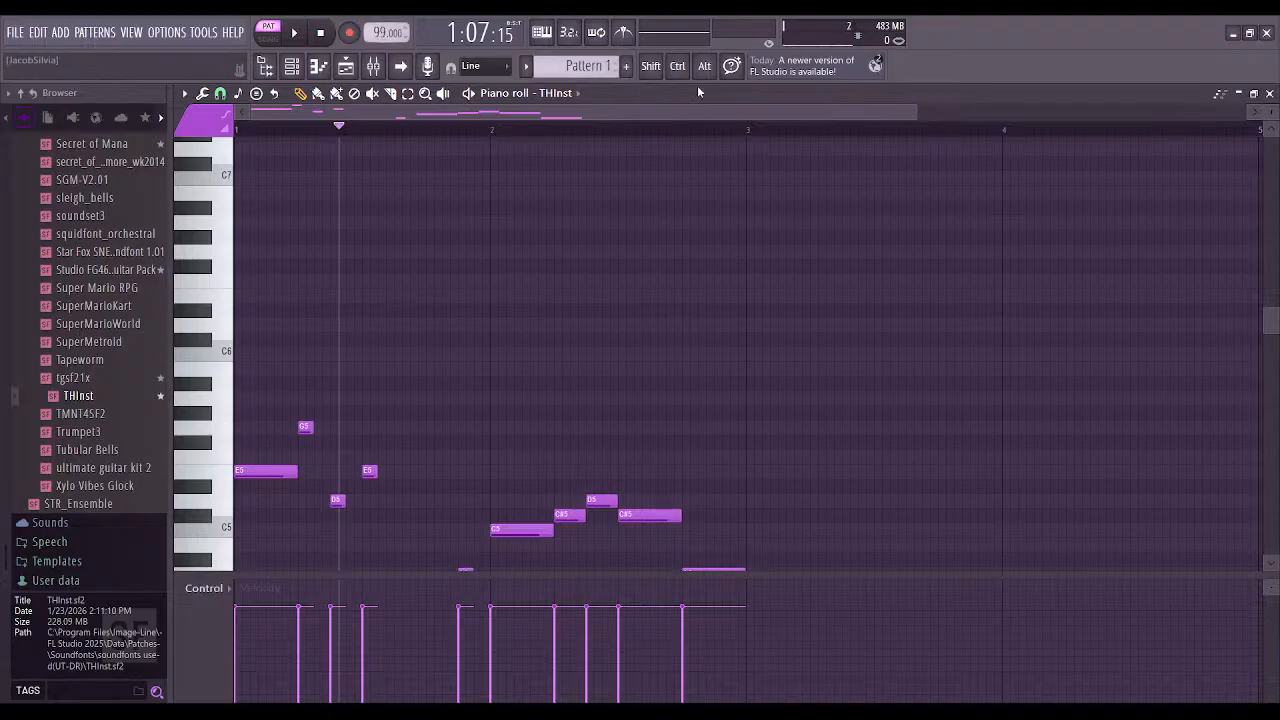
{"action": "scroll", "coordinate": [540, 291], "scroll_direction": "down", "scroll_amount": 3}
{"action": "left_click", "coordinate": [627, 67]}
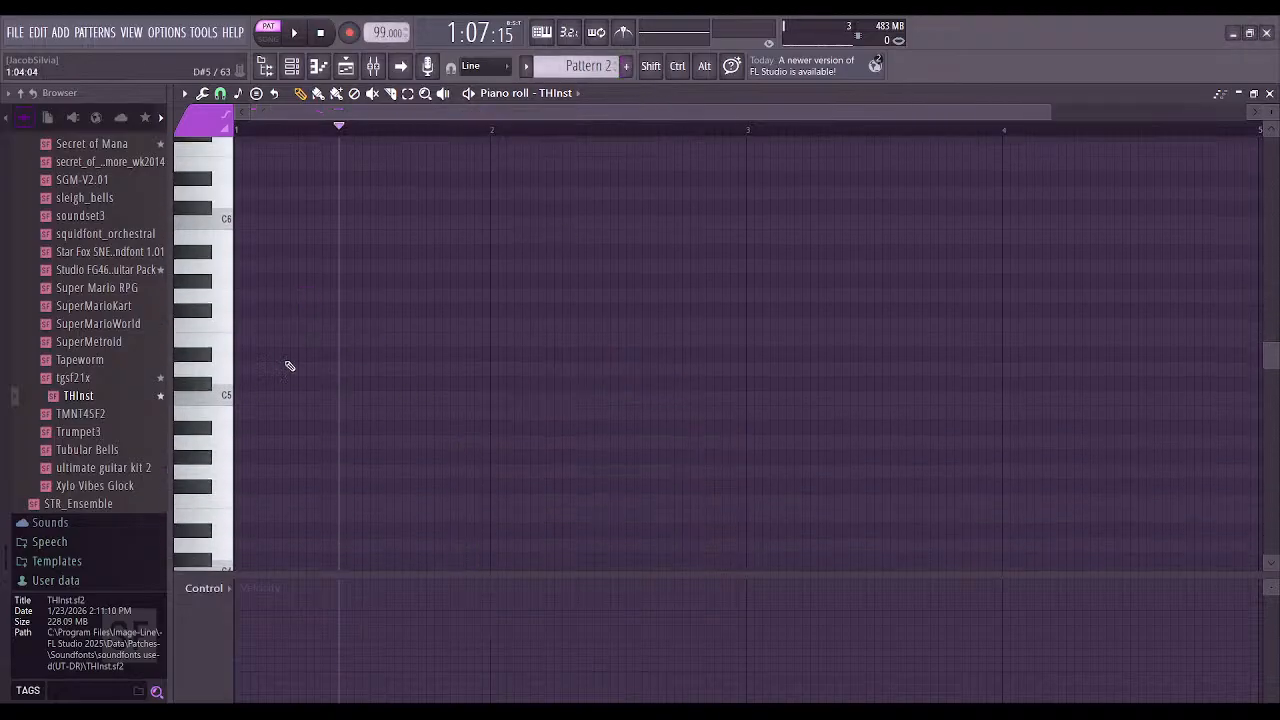
{"action": "left_click", "coordinate": [253, 375]}
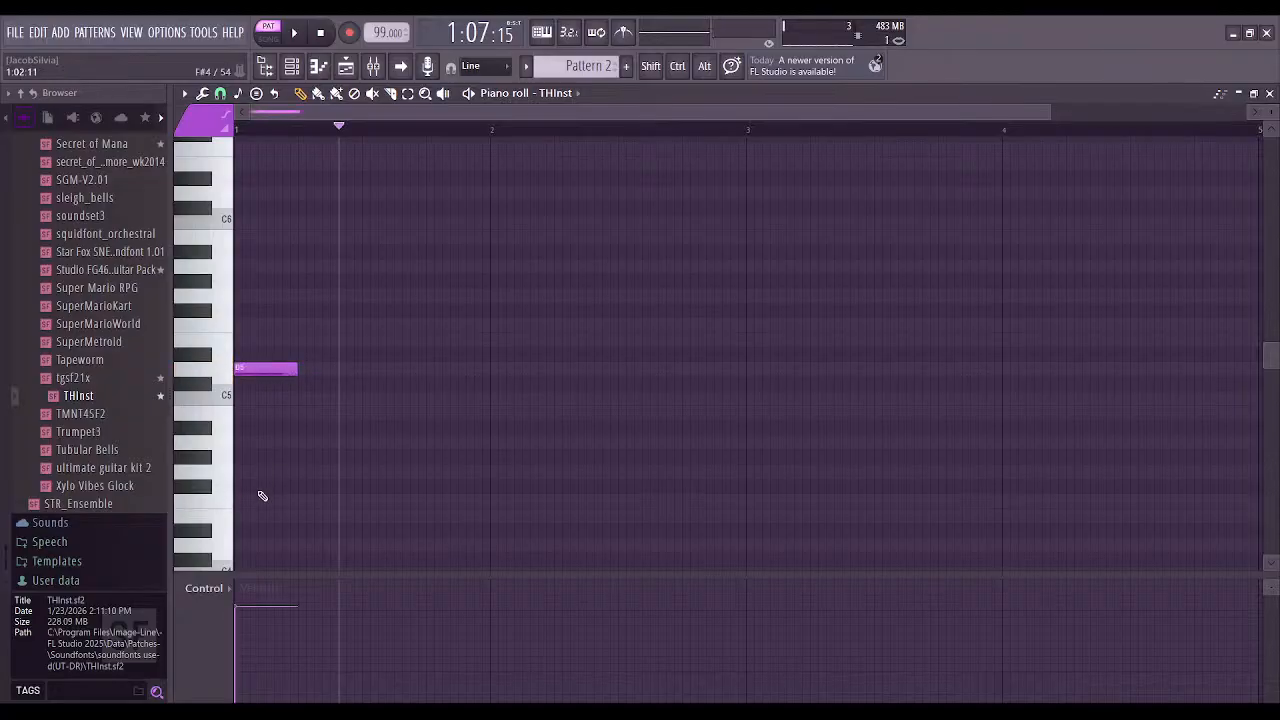
{"action": "left_click", "coordinate": [248, 472]}
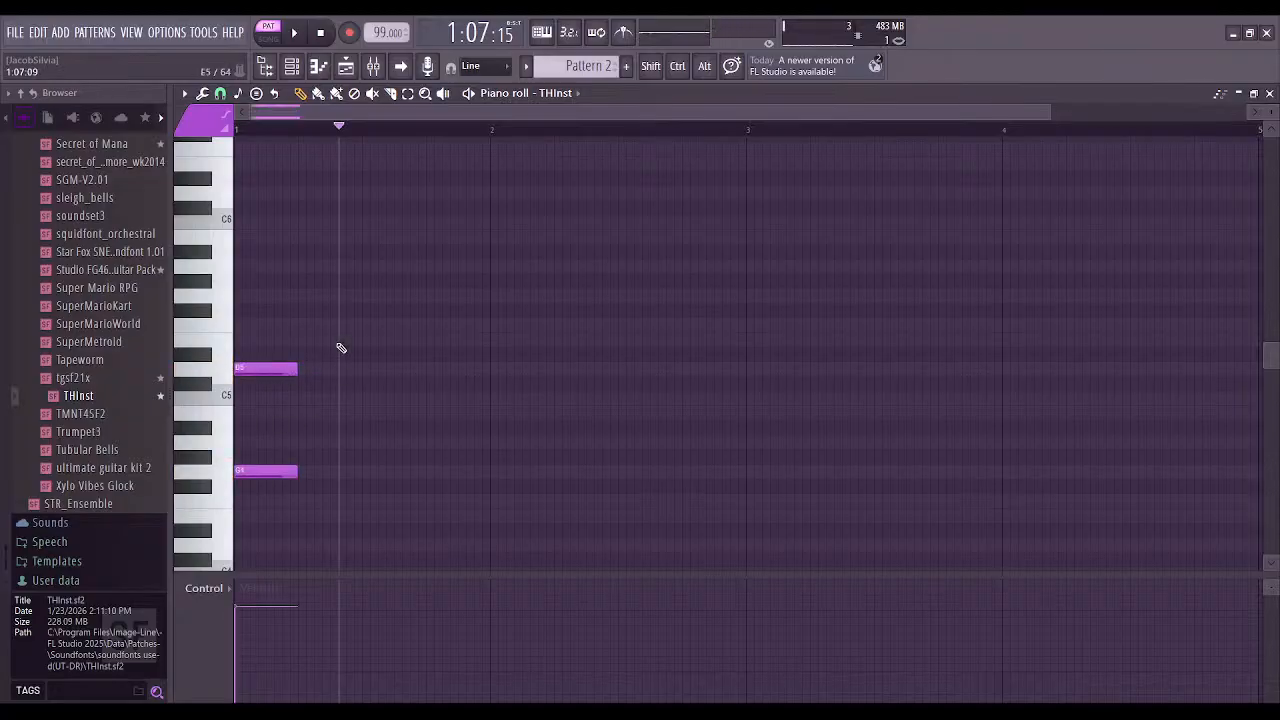
Add a four-step G5 and a four-step F#5 after the opening chord, and play back the new phrase
{"action": "left_click", "coordinate": [305, 296]}
{"action": "left_click", "coordinate": [364, 309]}
{"action": "left_click", "coordinate": [298, 33]}
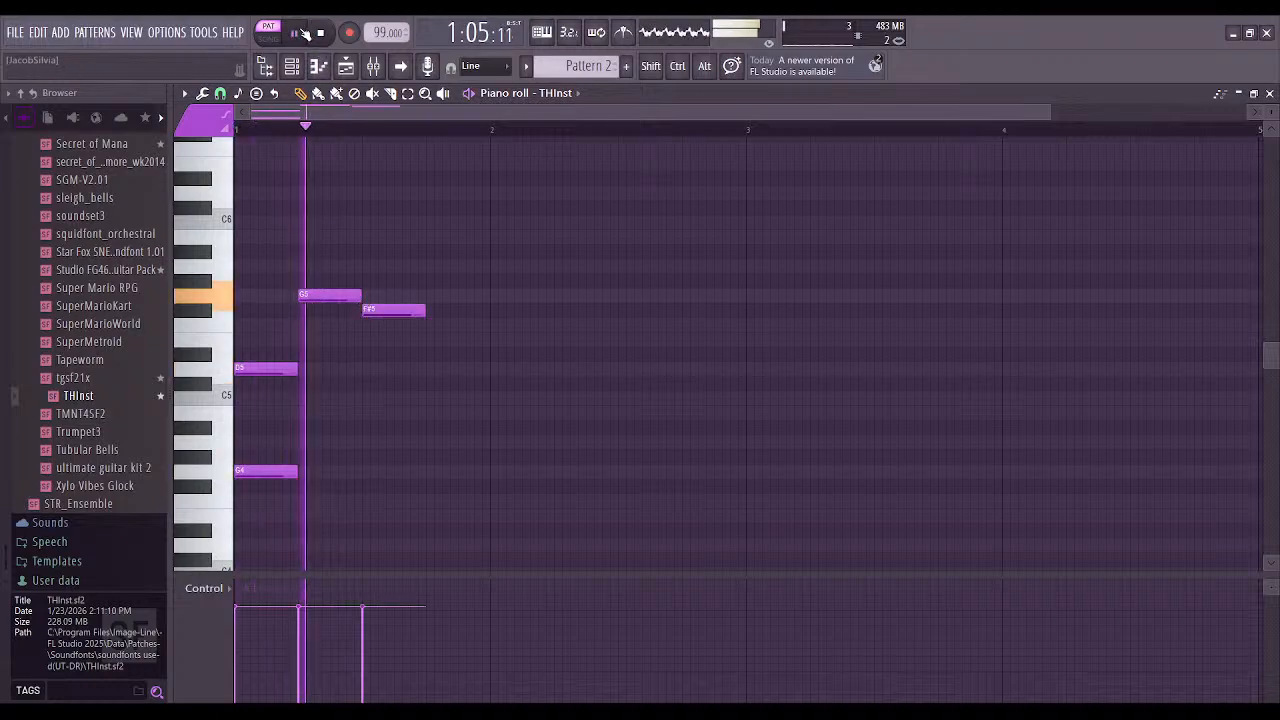
{"action": "left_click", "coordinate": [300, 34]}
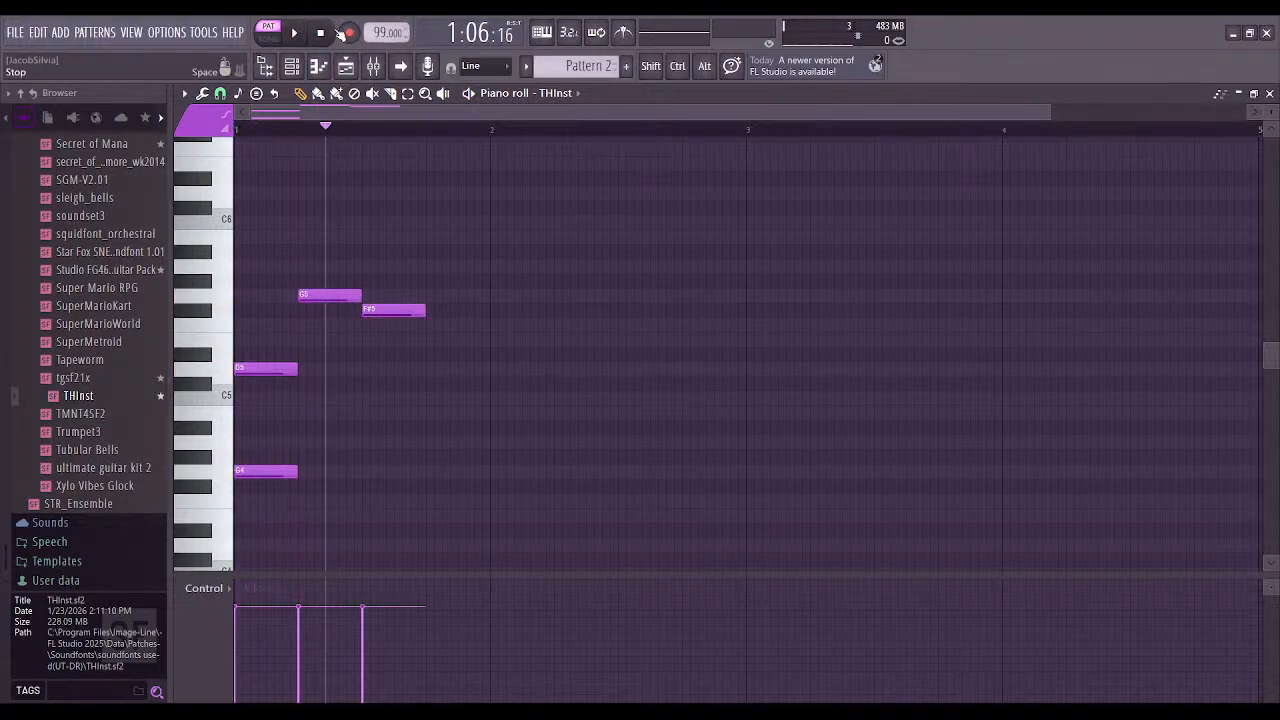
Try four-step A4 and E5 under the G5 and B4 under the F#5, play the phrase, and try an A4 on the last beat
{"action": "left_click", "coordinate": [320, 447]}
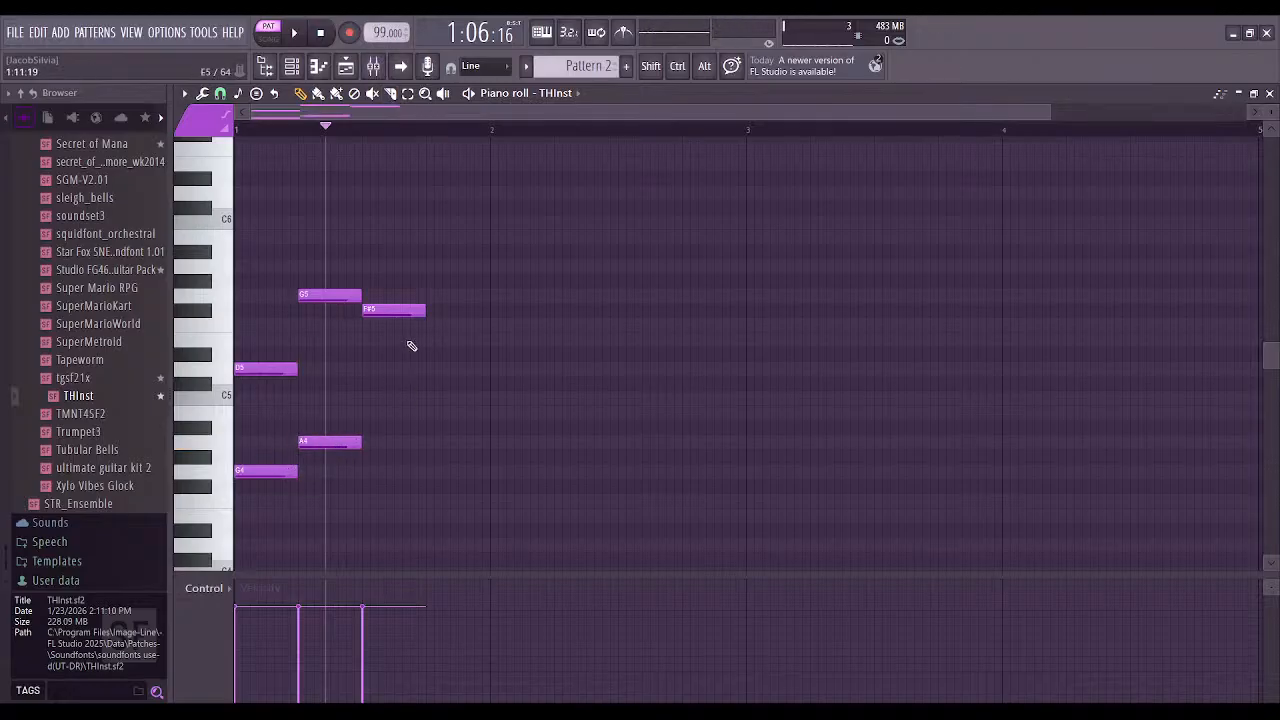
{"action": "mouse_move", "coordinate": [370, 399]}
{"action": "left_mouse_down"}
{"action": "mouse_move", "coordinate": [378, 384]}
{"action": "mouse_move", "coordinate": [386, 428]}
{"action": "mouse_move", "coordinate": [384, 414]}
{"action": "left_mouse_up"}
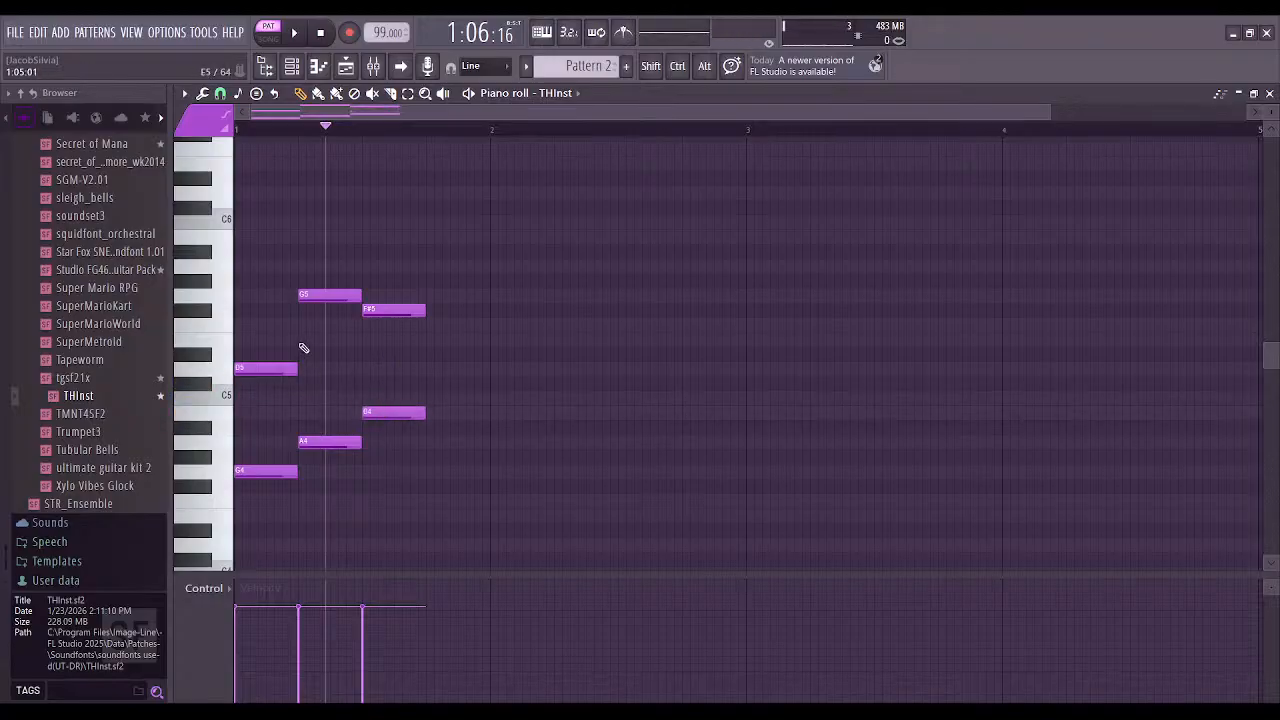
{"action": "left_click", "coordinate": [318, 341]}
{"action": "left_click", "coordinate": [294, 33]}
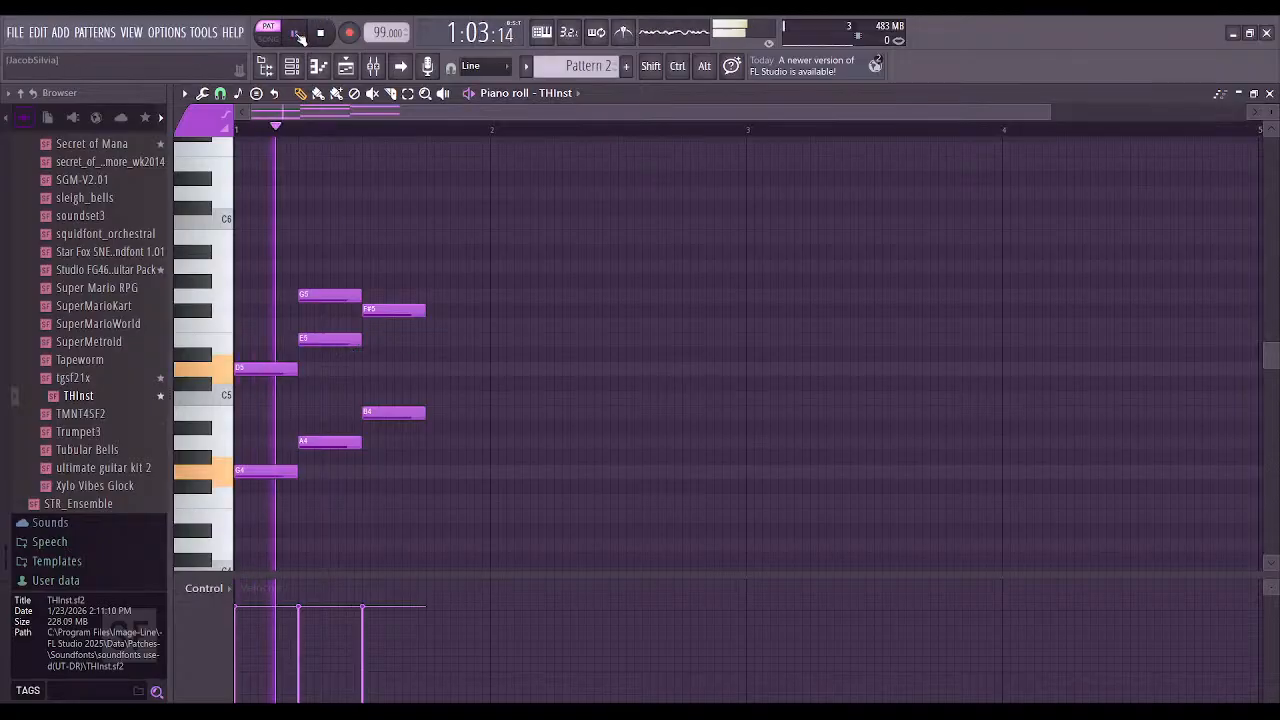
{"action": "left_click", "coordinate": [298, 35]}
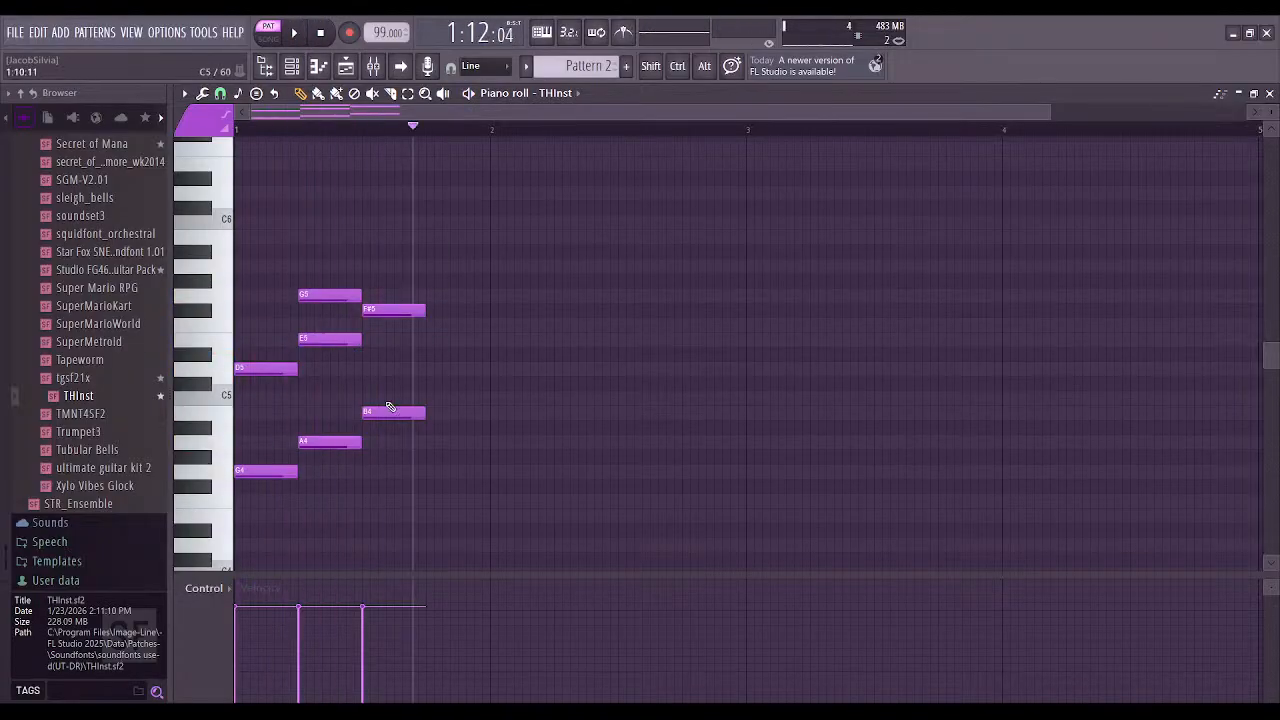
{"action": "left_click", "coordinate": [430, 443]}
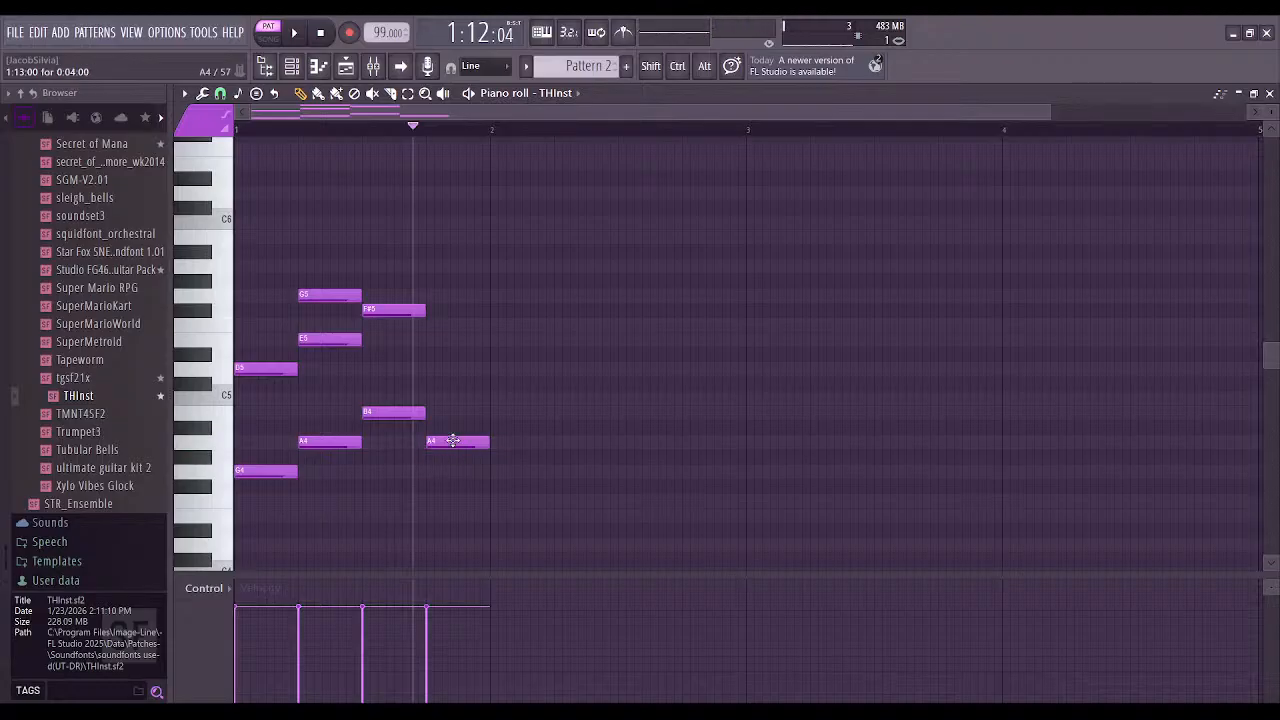
{"action": "right_click", "coordinate": [460, 450]}
Set the project tempo to 120 BPM and delete all notes after the opening D5 and G4 pair in bar 1
{"action": "left_click_drag", "start_coordinate": [381, 32], "coordinate": [381, 24]}
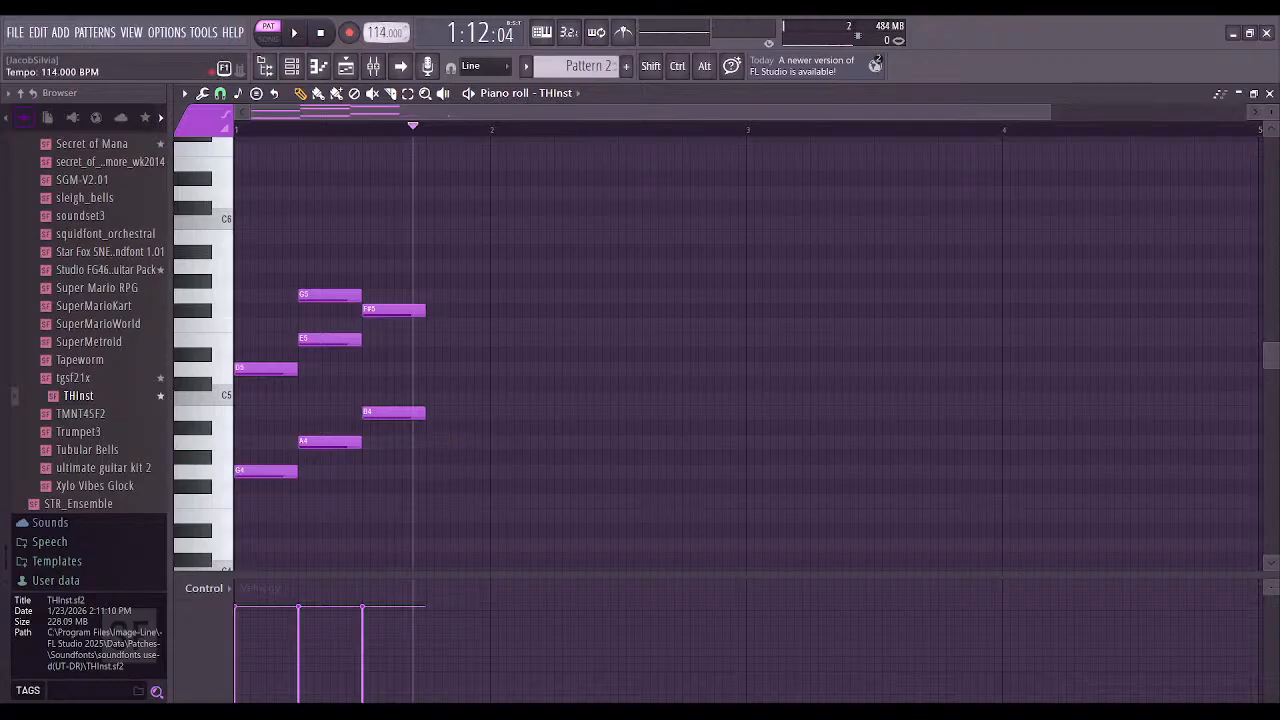
{"action": "left_click_drag", "start_coordinate": [381, 32], "coordinate": [376, 30]}
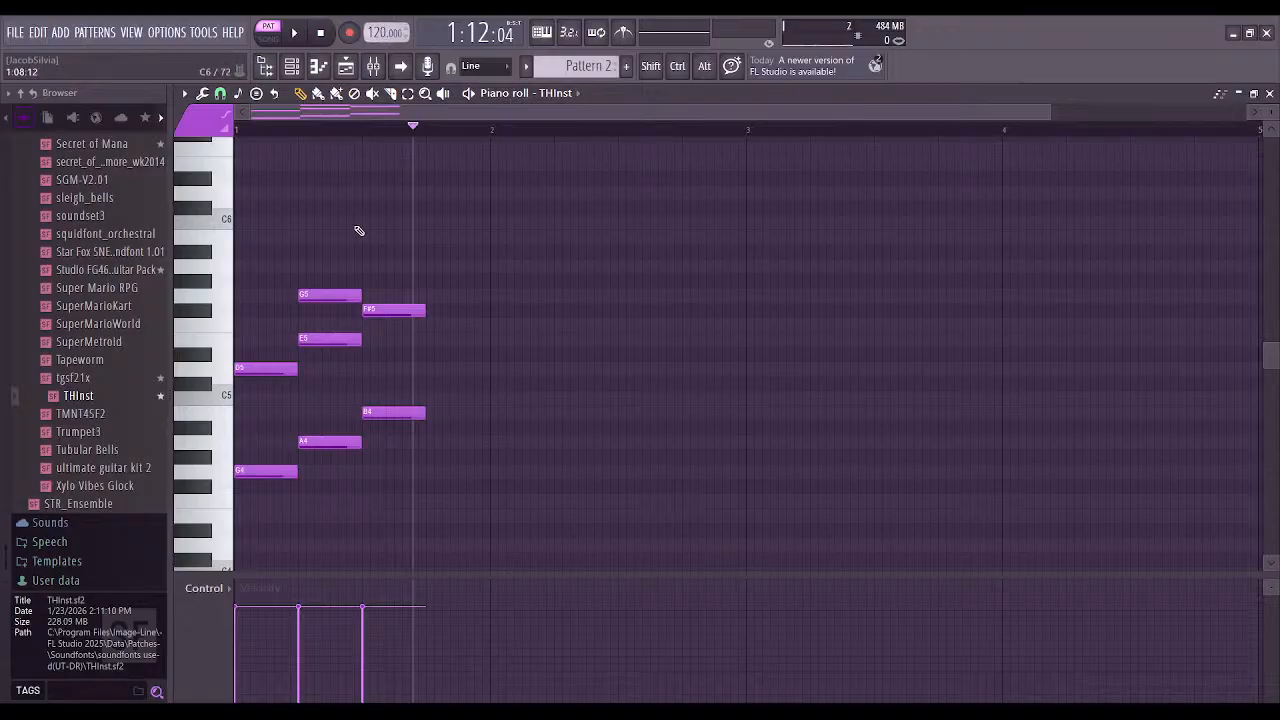
{"action": "right_click", "coordinate": [330, 295]}
{"action": "right_click", "coordinate": [330, 339]}
{"action": "right_click", "coordinate": [330, 441]}
{"action": "right_click", "coordinate": [394, 412]}
{"action": "right_click", "coordinate": [394, 310]}
Lengthen the D5 and G4 to the full first bar, add a bar-long A4 between them, and play back the chord
{"action": "left_click_drag", "start_coordinate": [295, 371], "coordinate": [490, 380]}
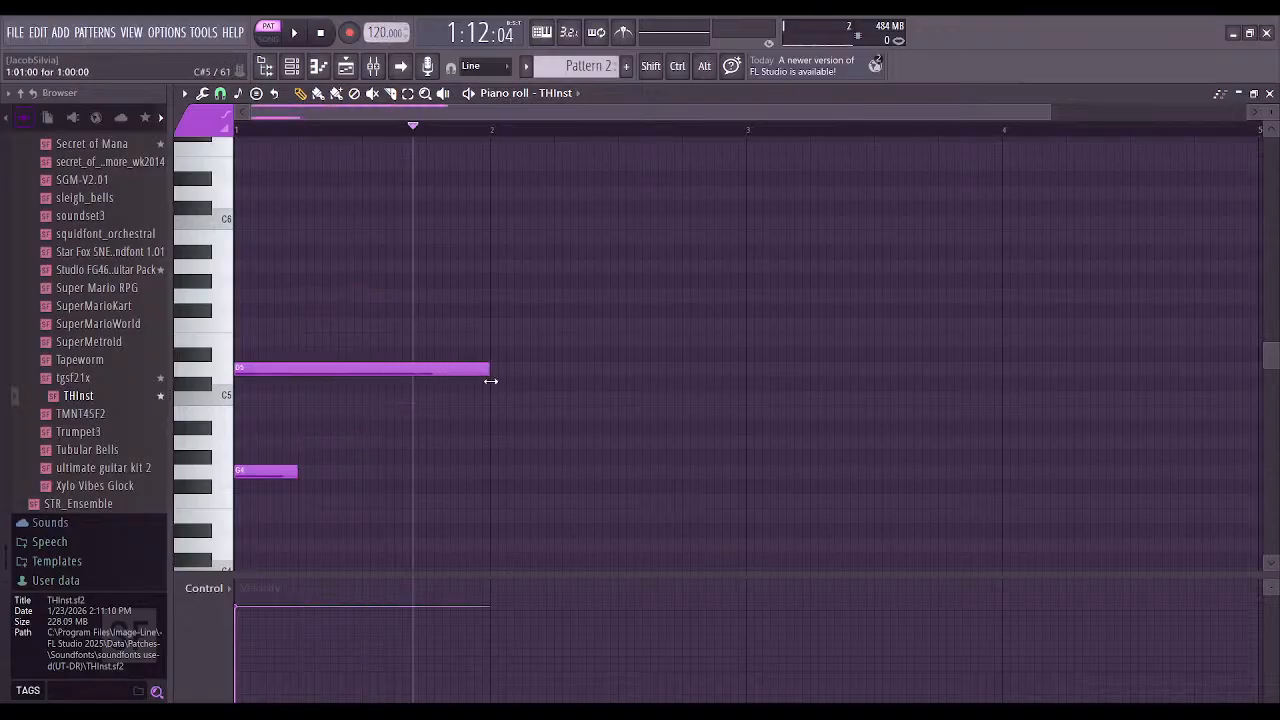
{"action": "left_click_drag", "start_coordinate": [298, 484], "coordinate": [490, 486]}
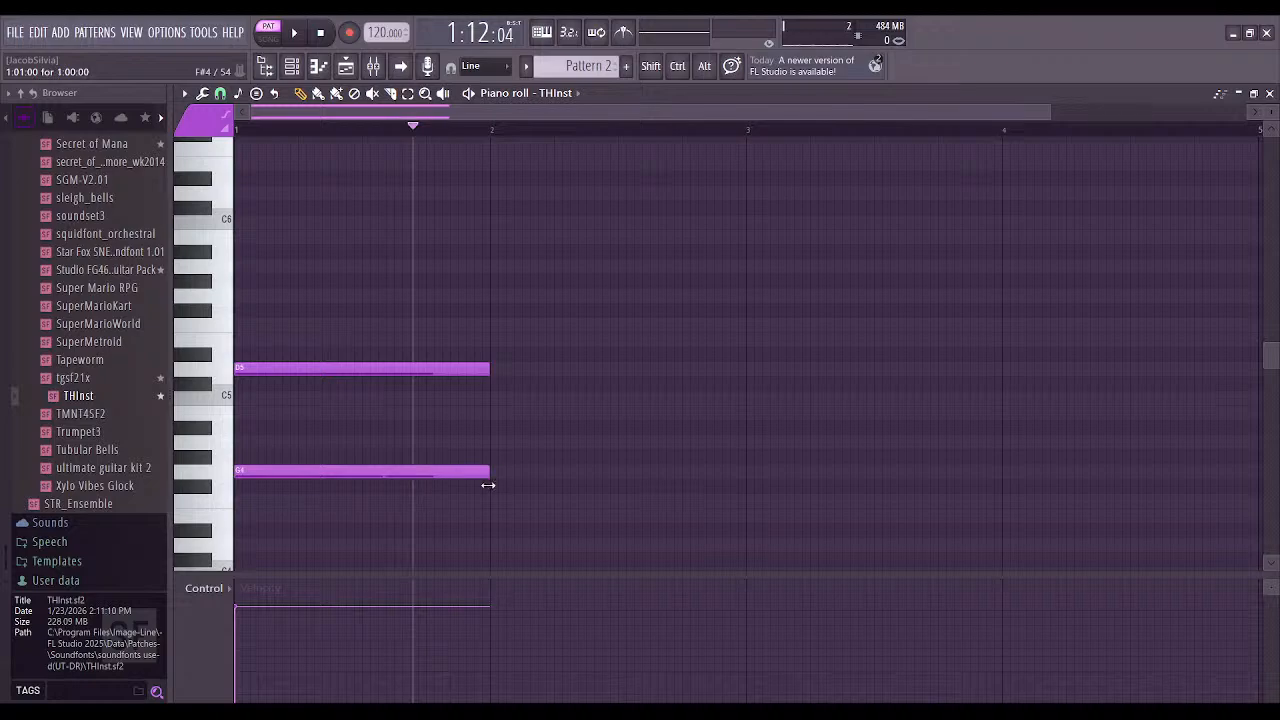
{"action": "left_click", "coordinate": [250, 442]}
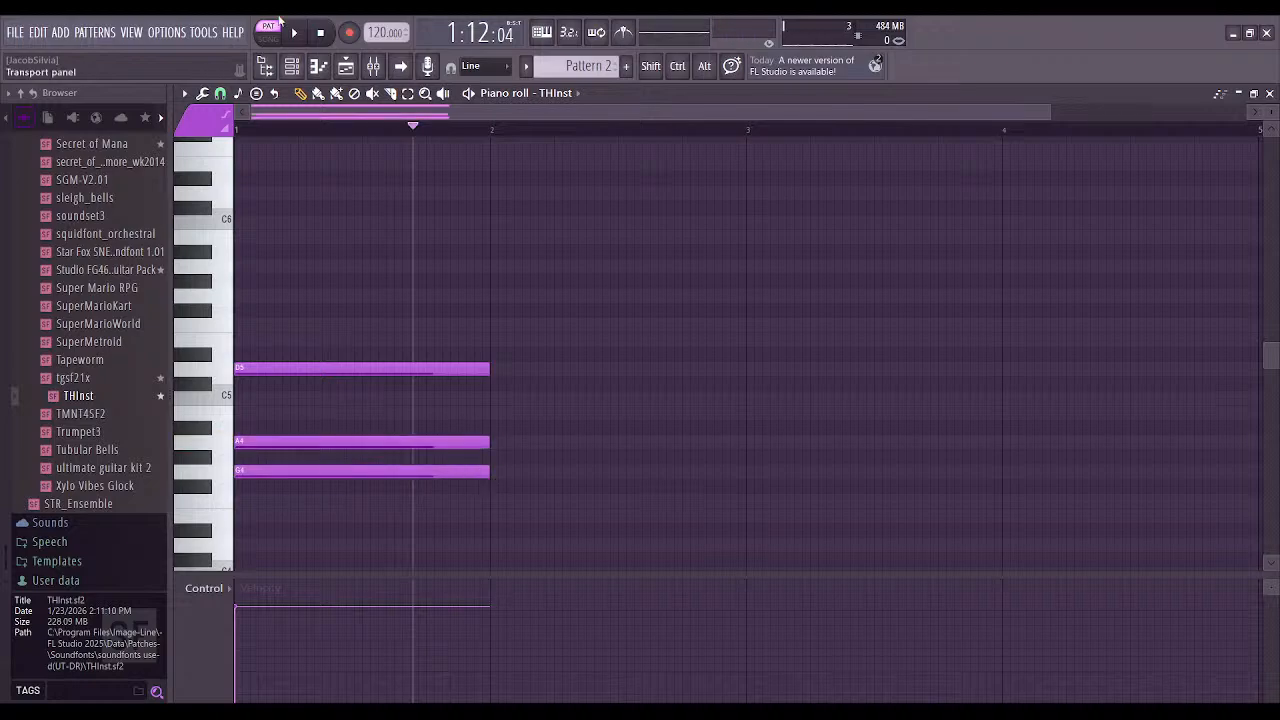
{"action": "left_click", "coordinate": [298, 35]}
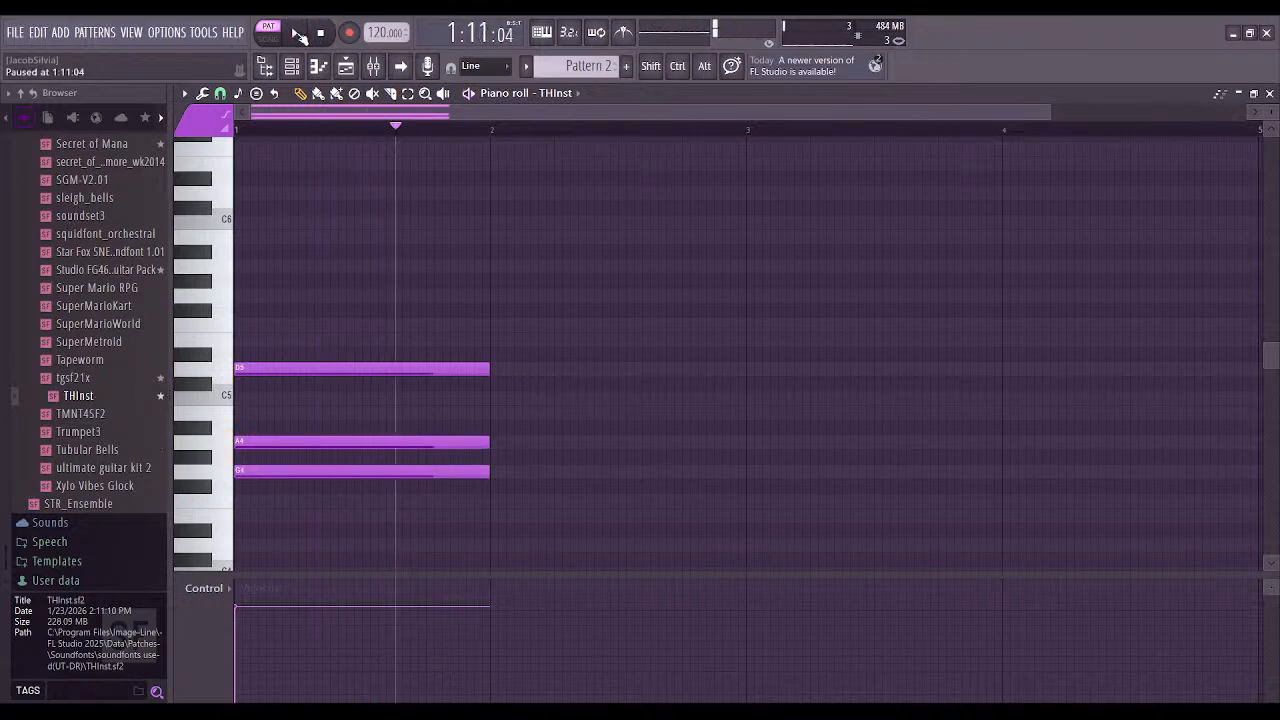
Add a bar-long chord of F#5, D5 and C#5 in bar 2 and play back both chords
{"action": "left_click", "coordinate": [492, 311]}
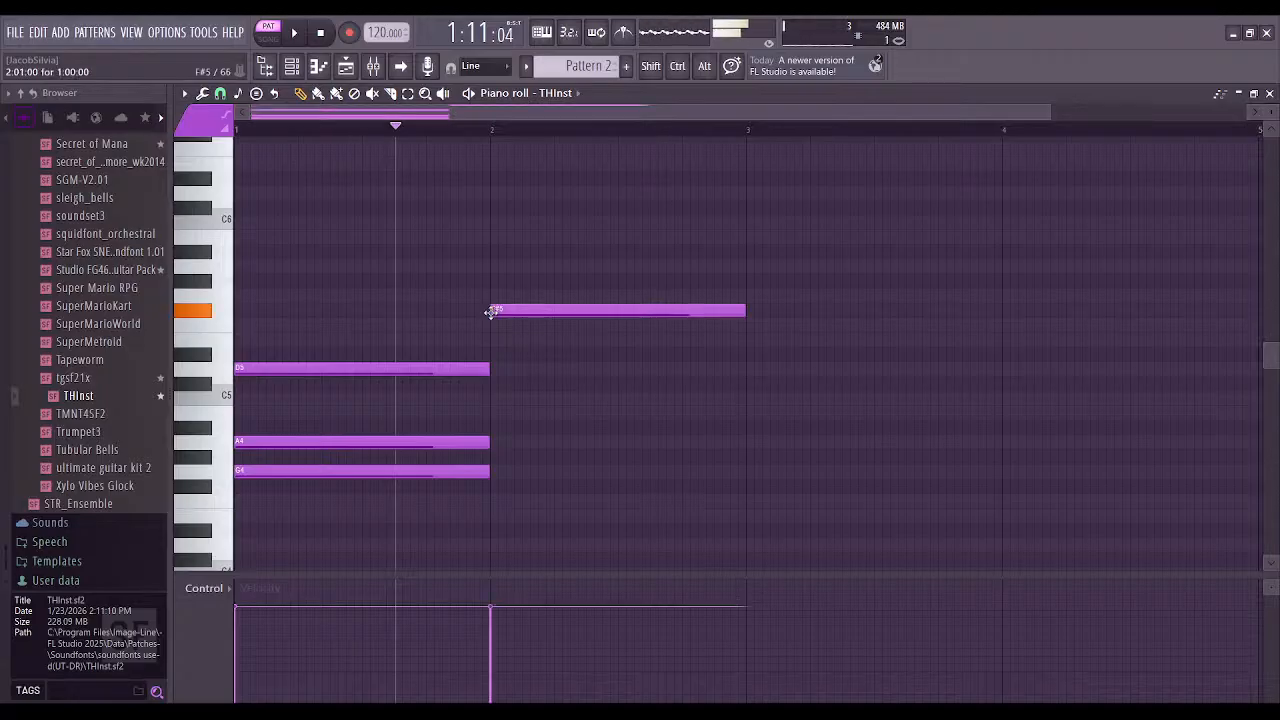
{"action": "left_click", "coordinate": [494, 370]}
{"action": "left_click", "coordinate": [500, 382]}
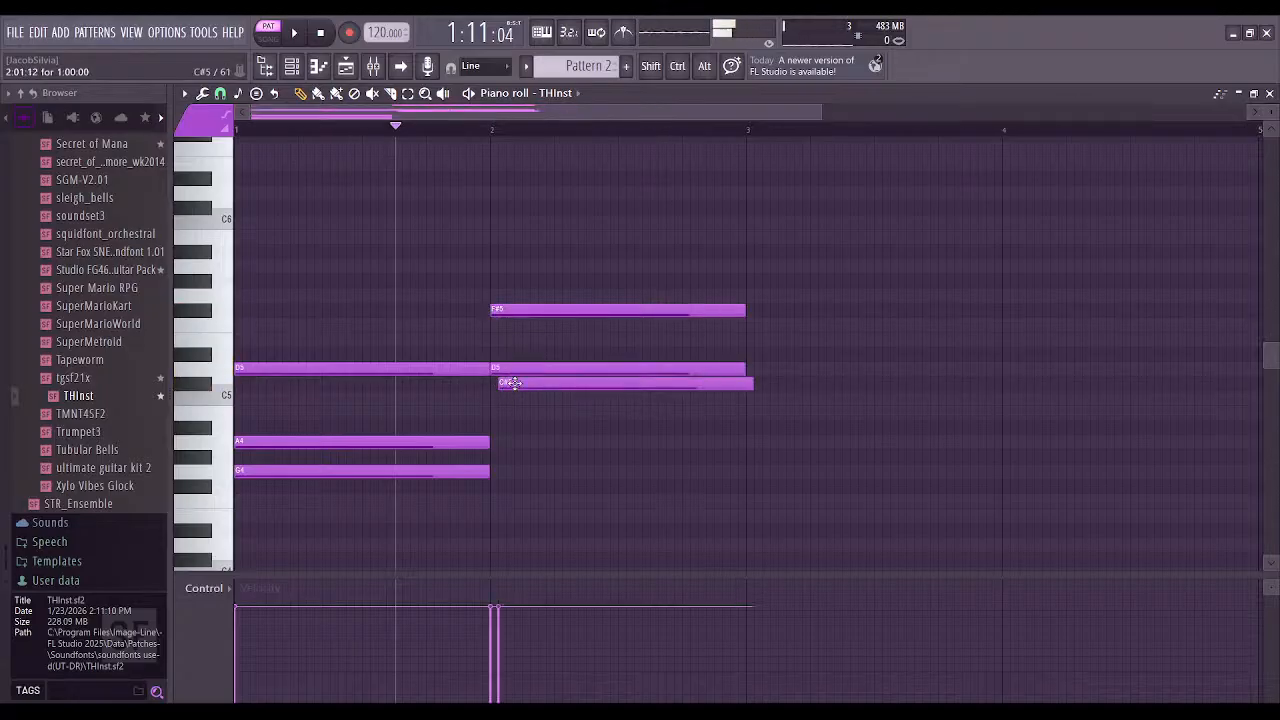
{"action": "key", "text": "space"}
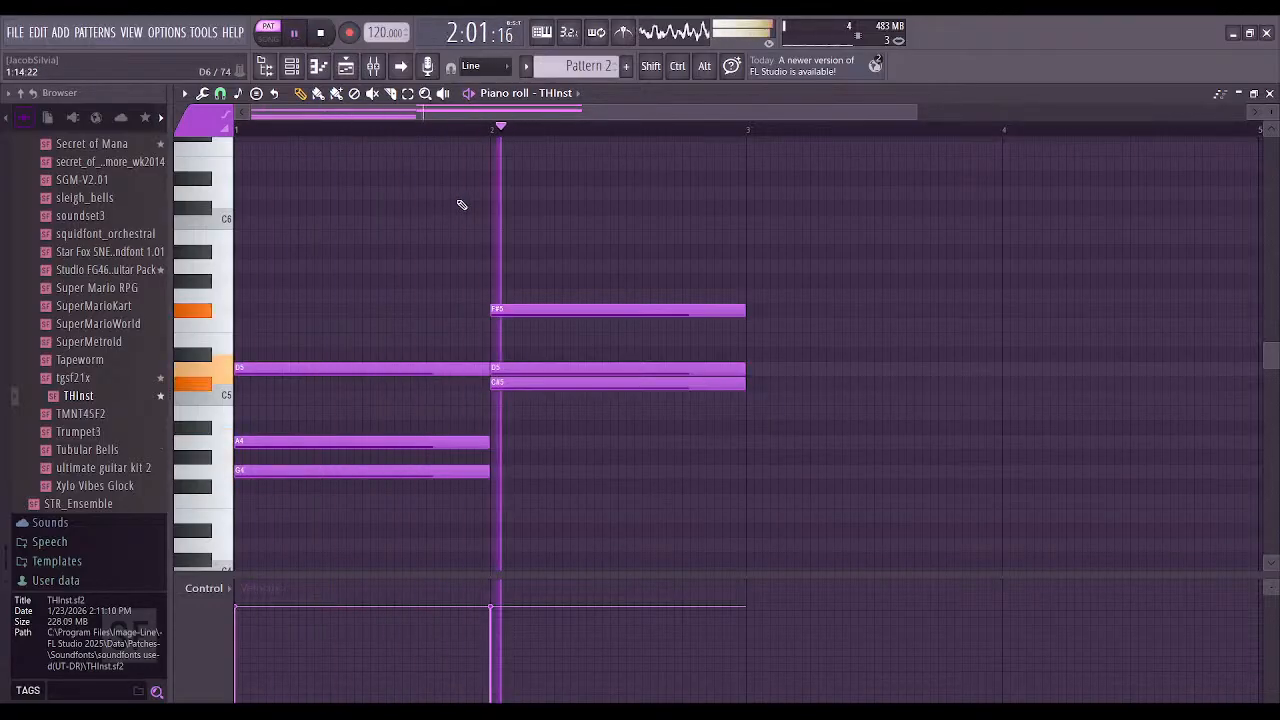
{"action": "key", "text": "space"}
Add a bar-long chord of E5, A4 and E4 in bar 3 and play back the progression
{"action": "scroll", "coordinate": [666, 369], "scroll_direction": "right", "scroll_amount": 3}
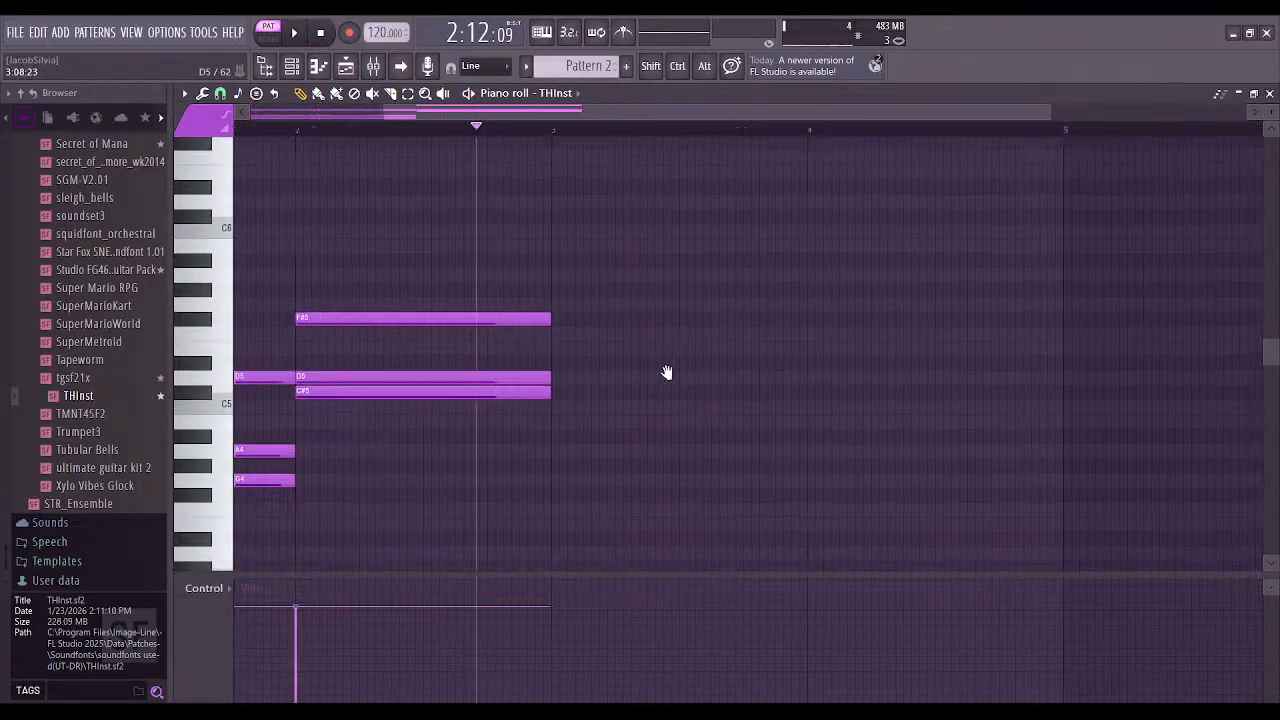
{"action": "left_click", "coordinate": [549, 351]}
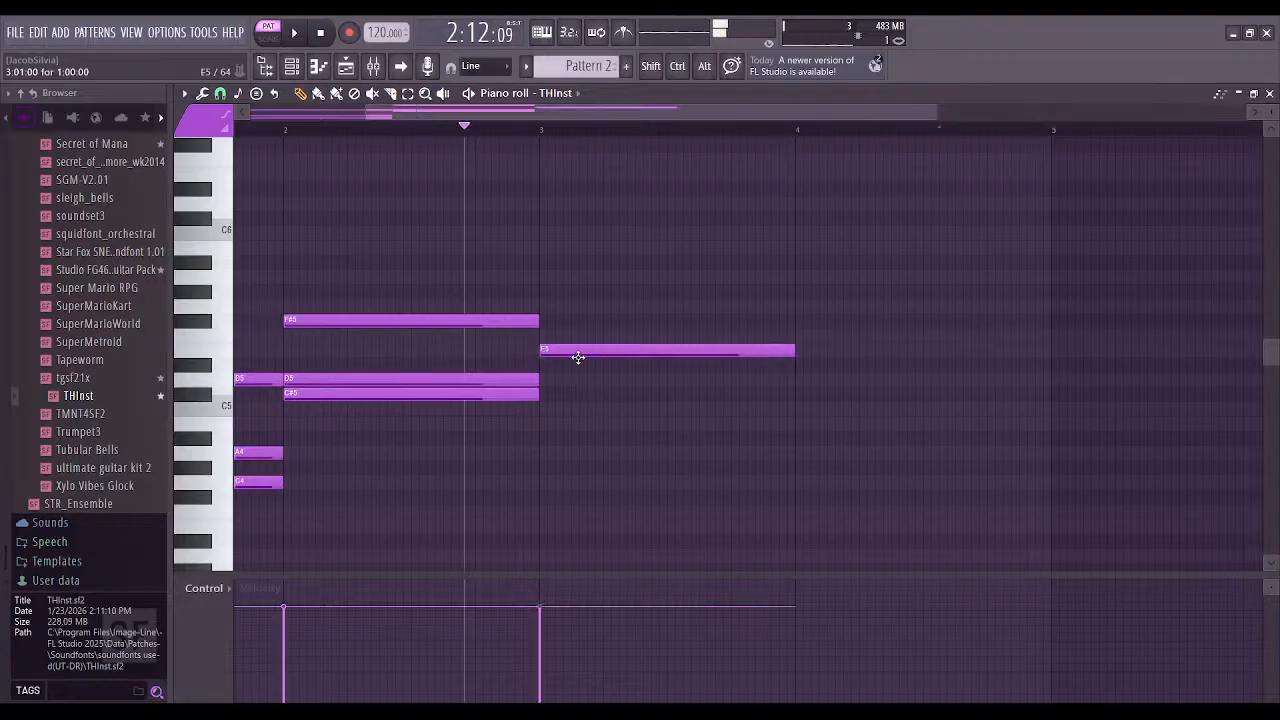
{"action": "left_click", "coordinate": [545, 452]}
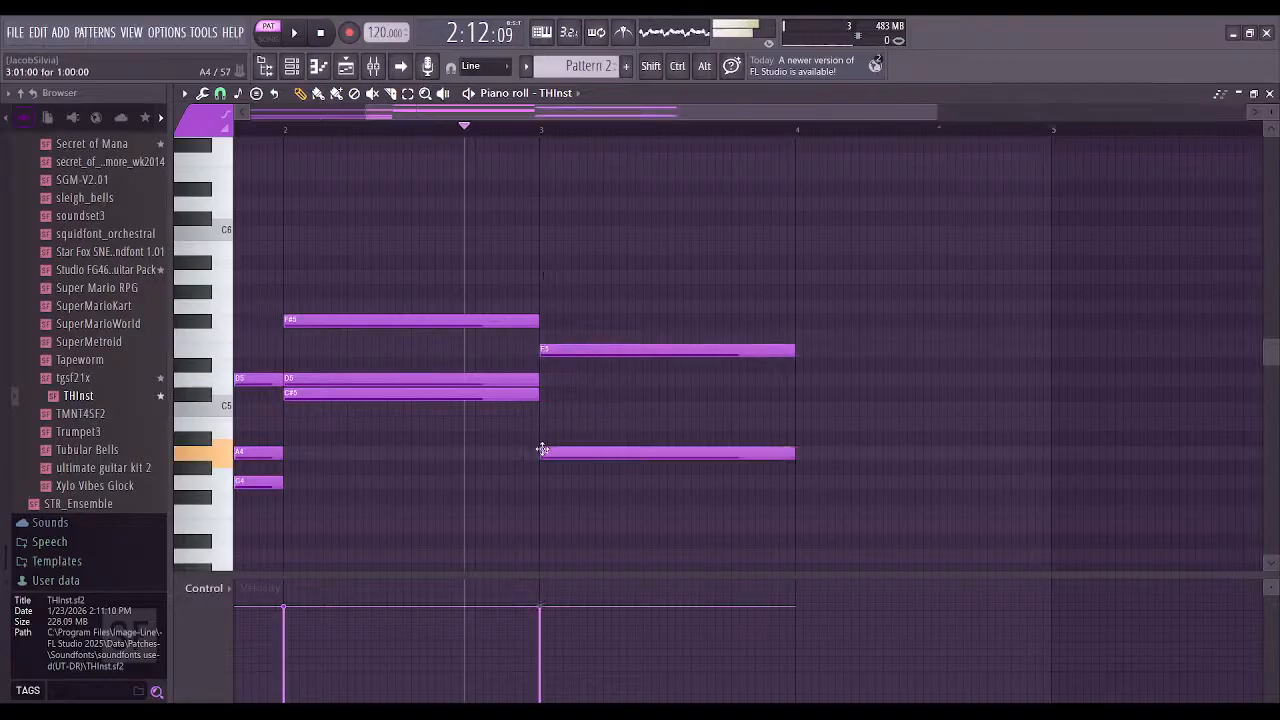
{"action": "left_click", "coordinate": [545, 526]}
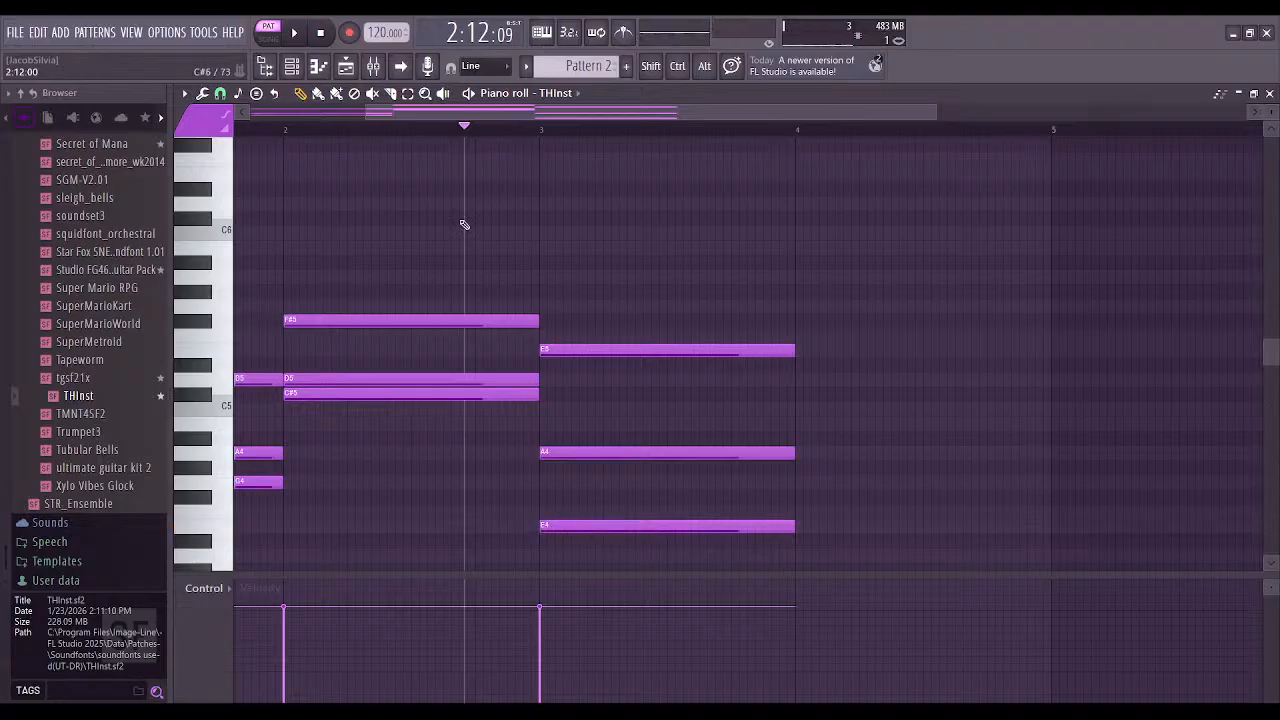
{"action": "left_click", "coordinate": [298, 35]}
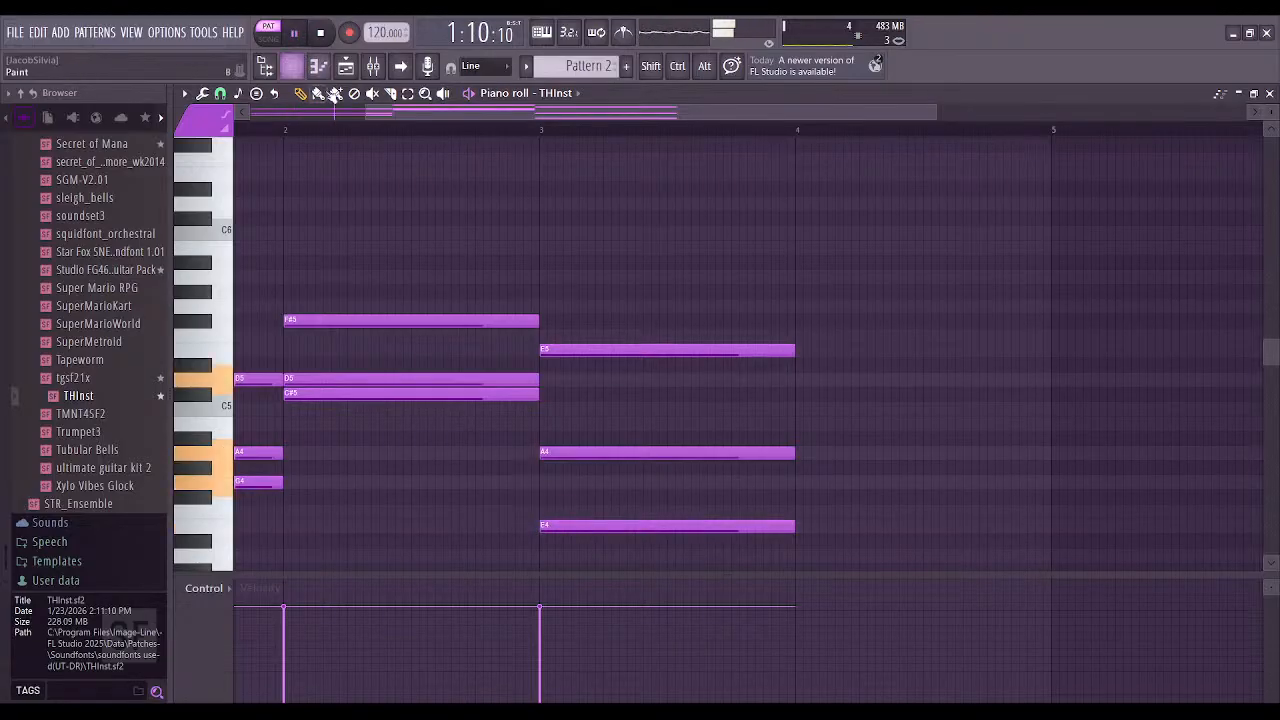
{"action": "left_click_drag", "start_coordinate": [680, 294], "coordinate": [583, 243]}
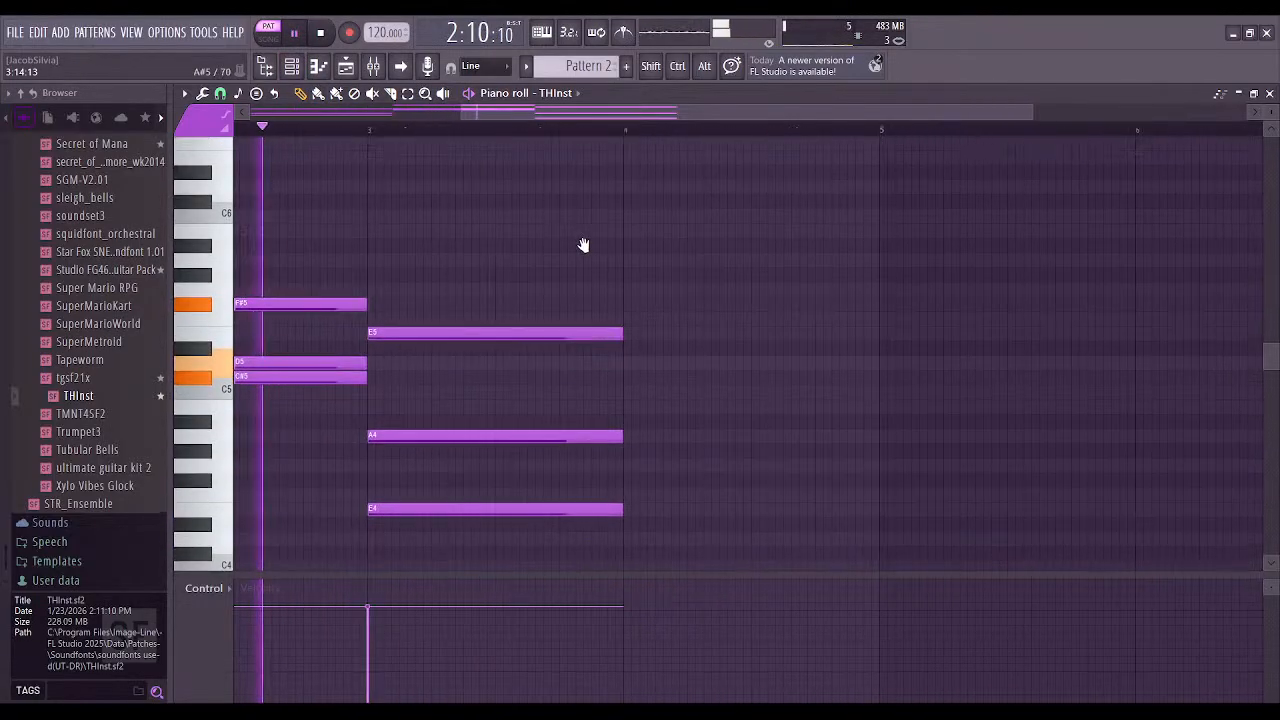
{"action": "left_click", "coordinate": [295, 37]}
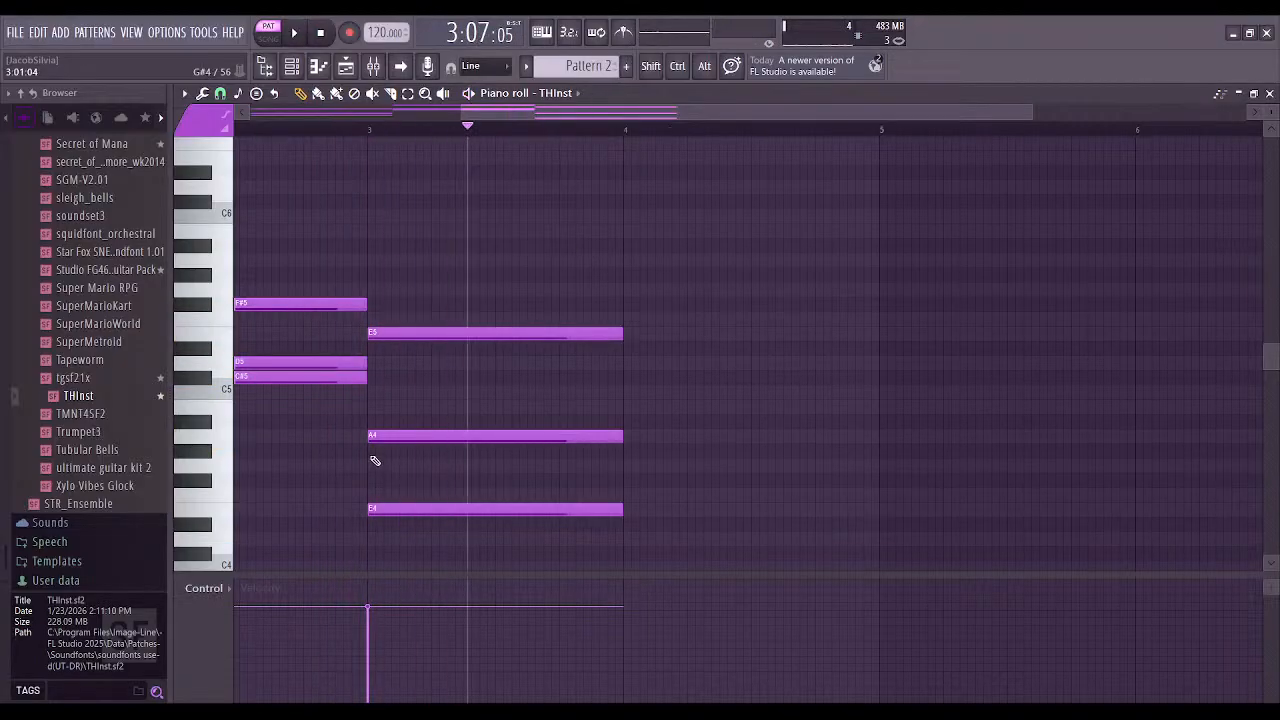
Replace the E4 in the bar 3 chord with a bar-long G4 and play back the progression
{"action": "left_click", "coordinate": [380, 465]}
{"action": "right_click", "coordinate": [390, 508]}
{"action": "left_click", "coordinate": [323, 35]}
{"action": "key", "text": "space"}
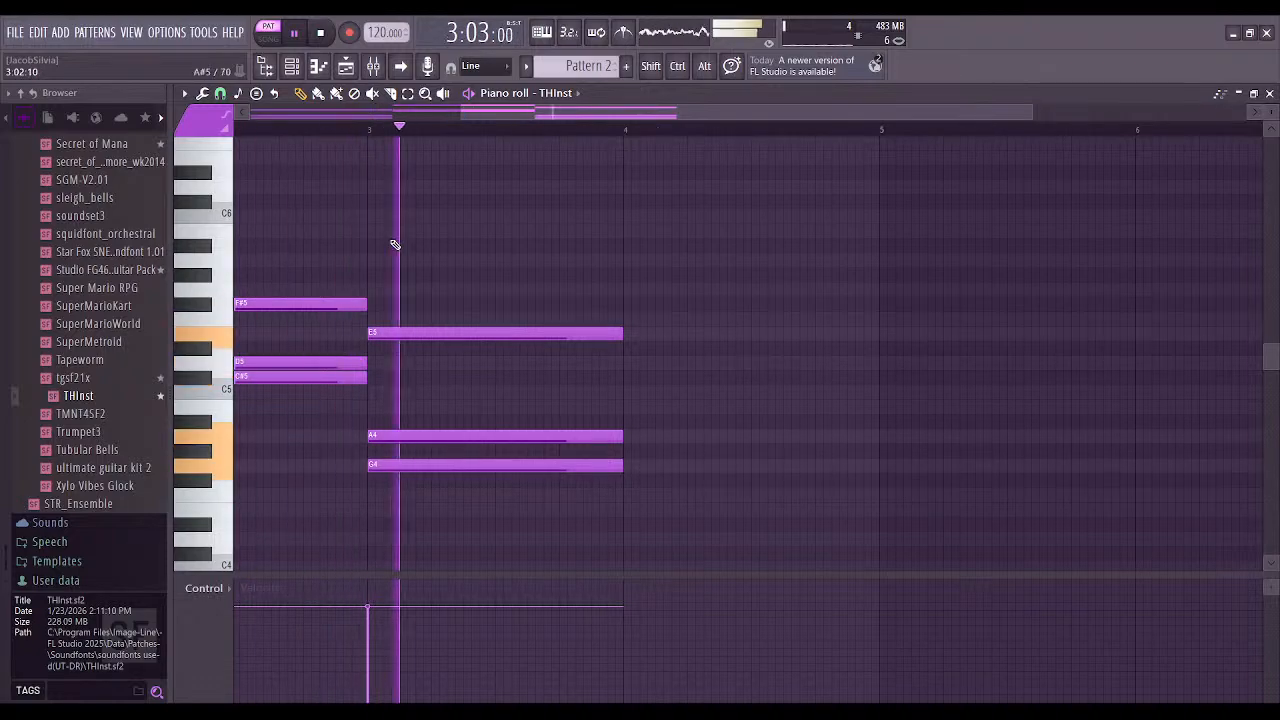
{"action": "left_click", "coordinate": [294, 33]}
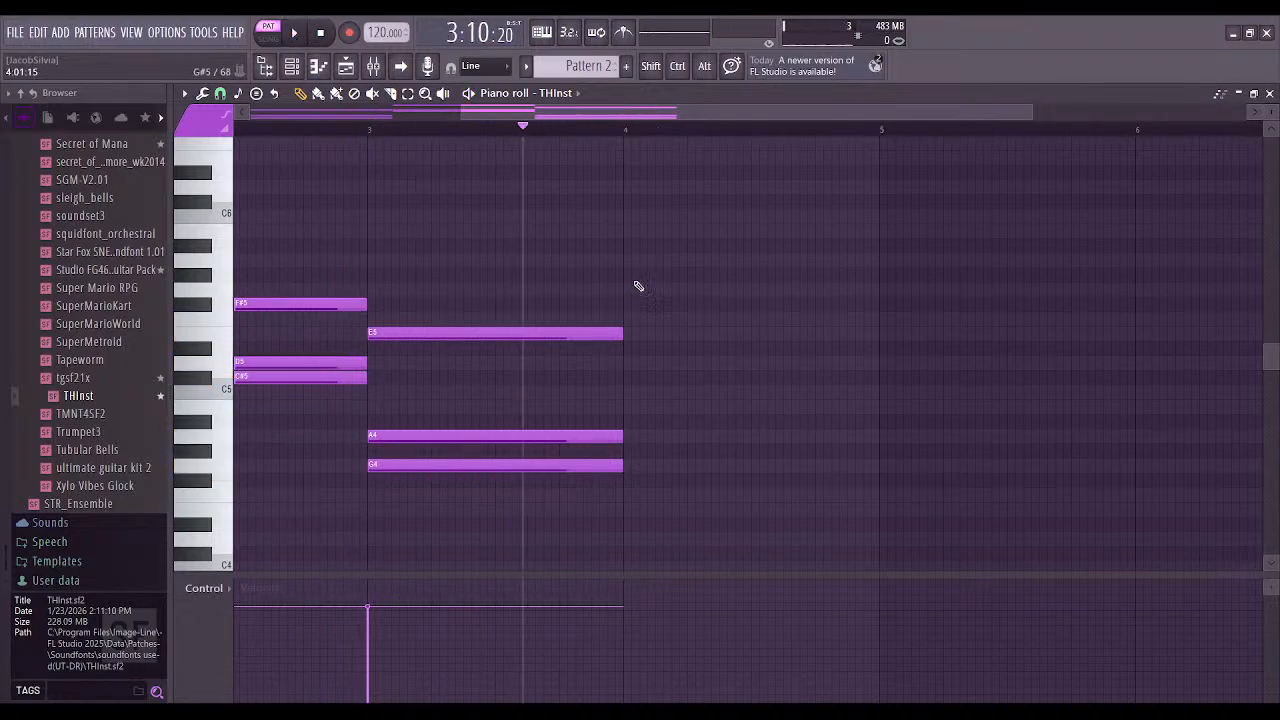
Write the top line of bar 4 as a half-bar C#5 followed by a half-bar C5
{"action": "left_click", "coordinate": [632, 391]}
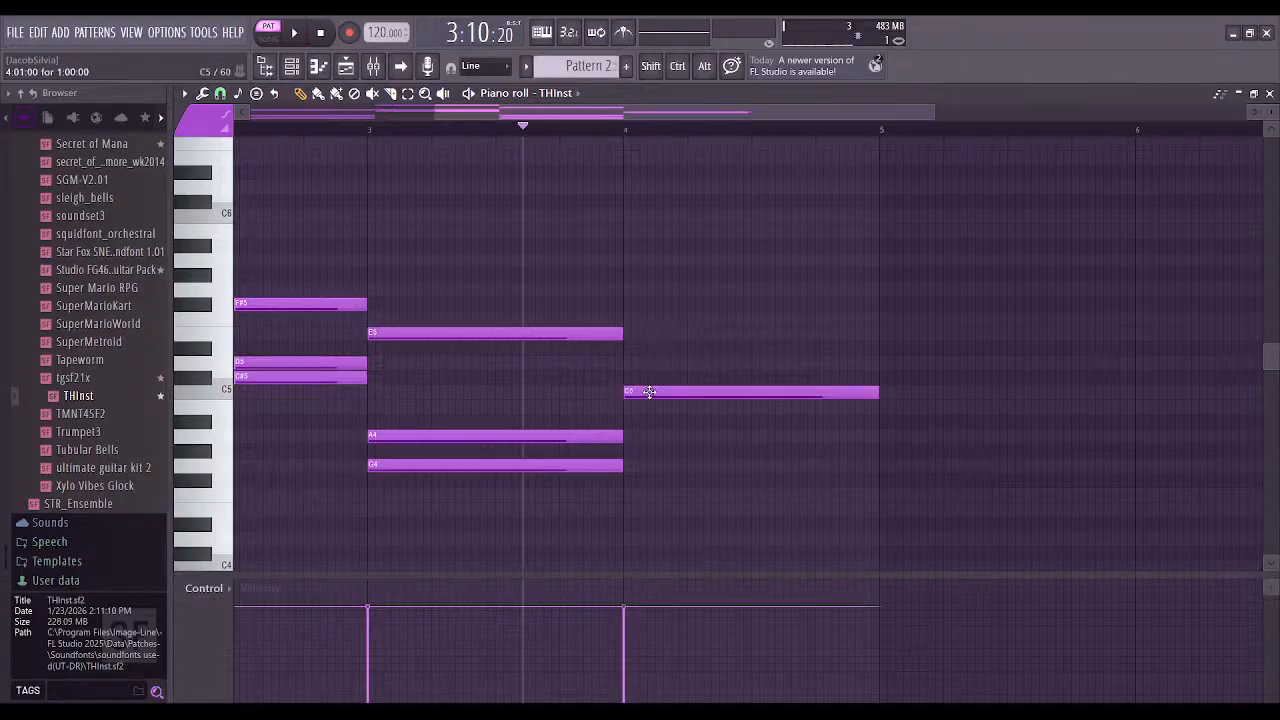
{"action": "right_click", "coordinate": [634, 391]}
{"action": "left_click", "coordinate": [630, 377]}
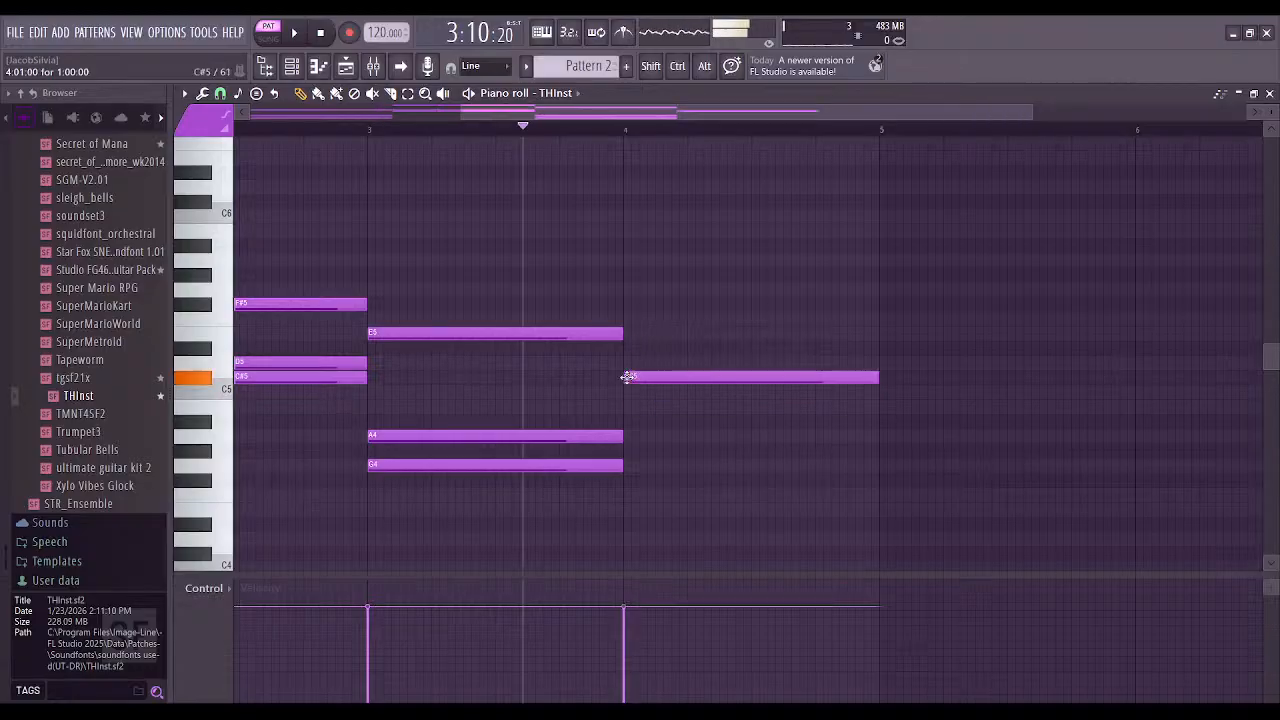
{"action": "left_click_drag", "start_coordinate": [880, 376], "coordinate": [765, 392]}
{"action": "left_click", "coordinate": [752, 391]}
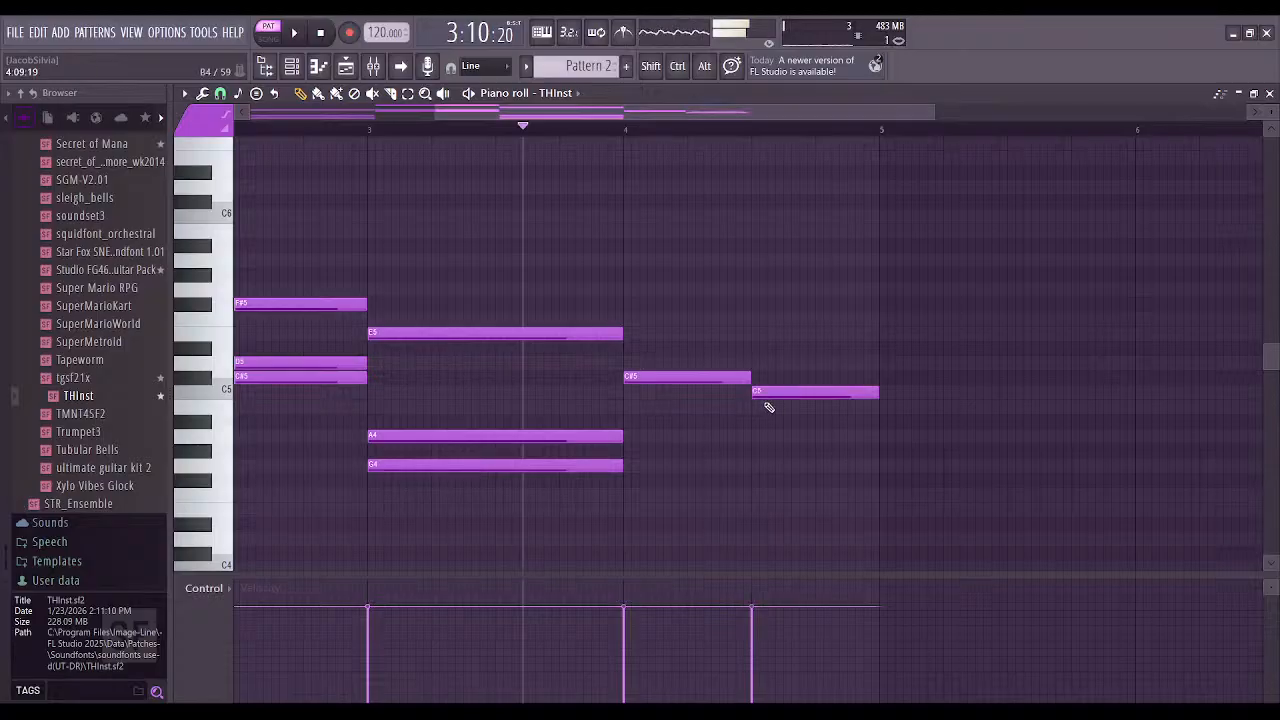
Complete the bar 4 chords with half-bar A4 and D4 under the C#5, and G4 and F#4 under the C5
{"action": "left_click", "coordinate": [633, 466]}
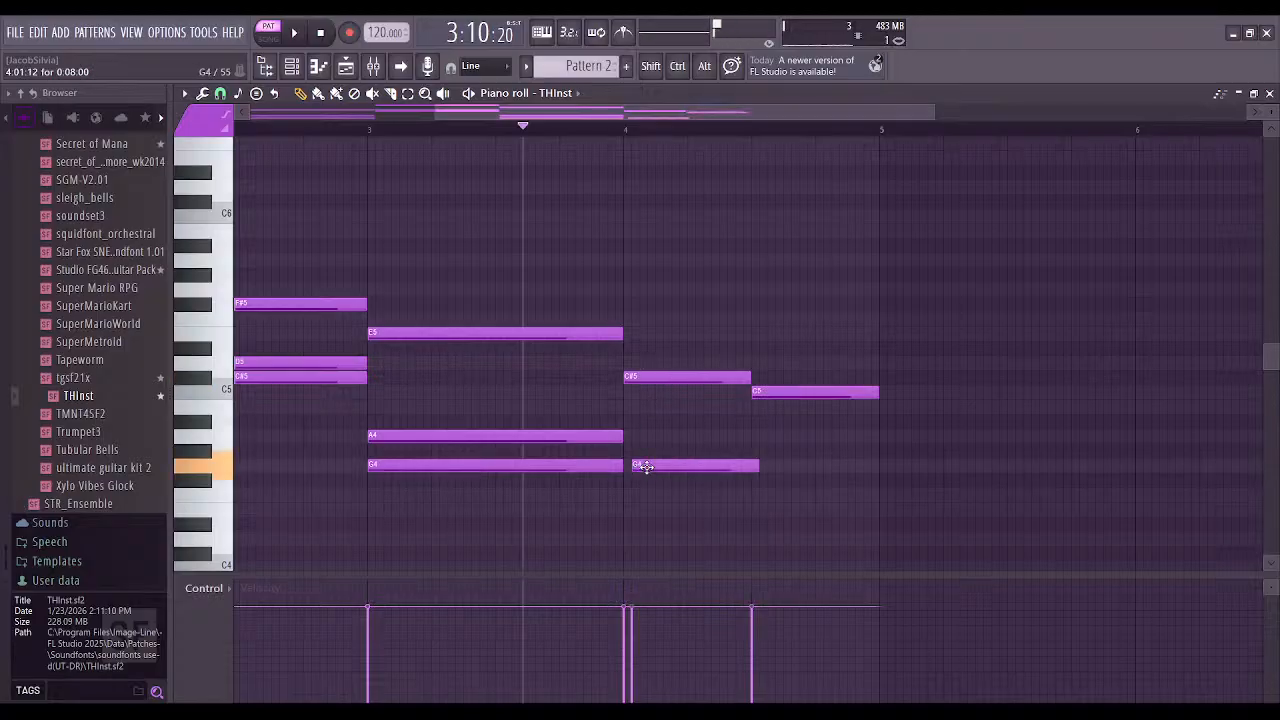
{"action": "left_click", "coordinate": [629, 436]}
{"action": "right_click", "coordinate": [642, 466]}
{"action": "left_click", "coordinate": [624, 540]}
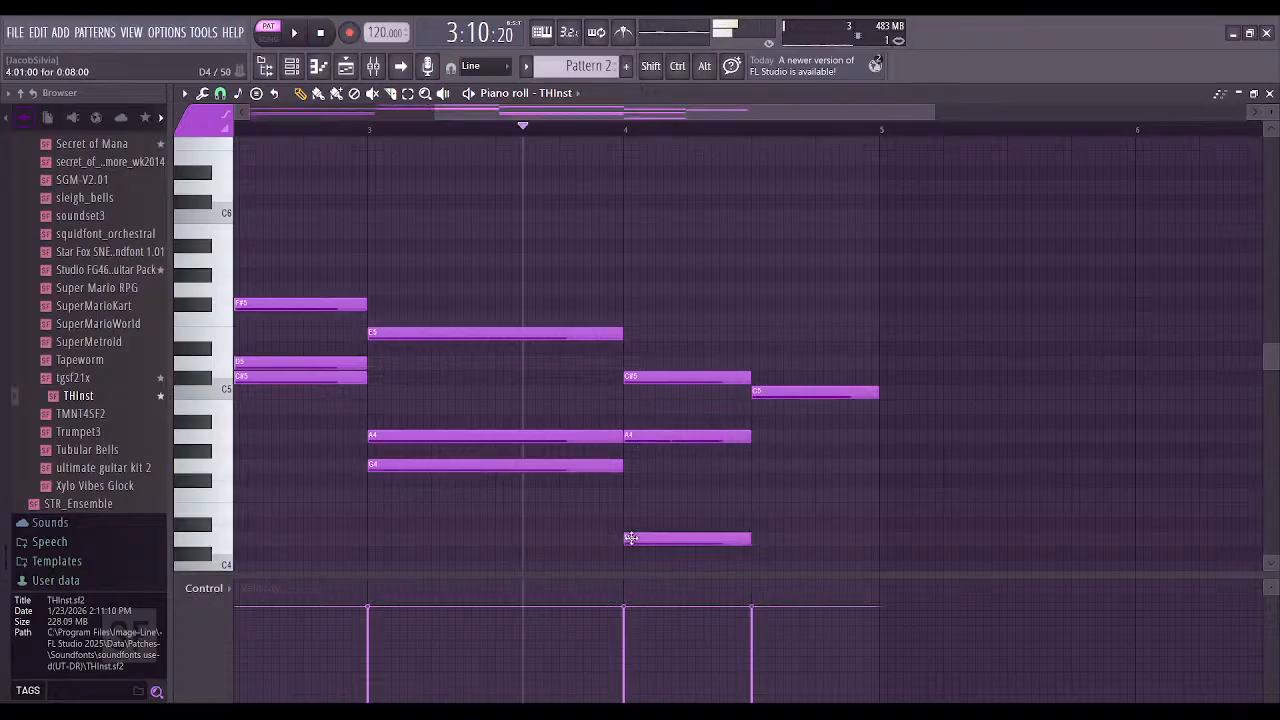
{"action": "left_click", "coordinate": [759, 464]}
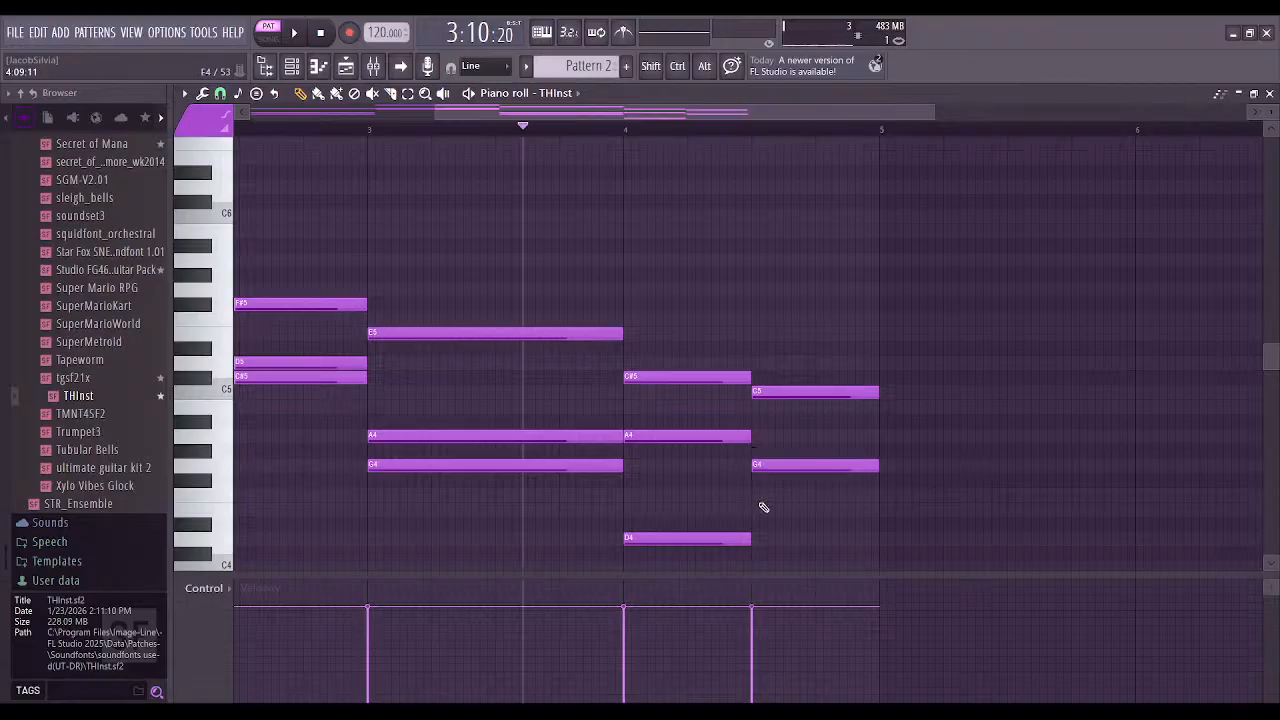
{"action": "left_click_drag", "start_coordinate": [758, 503], "coordinate": [758, 481]}
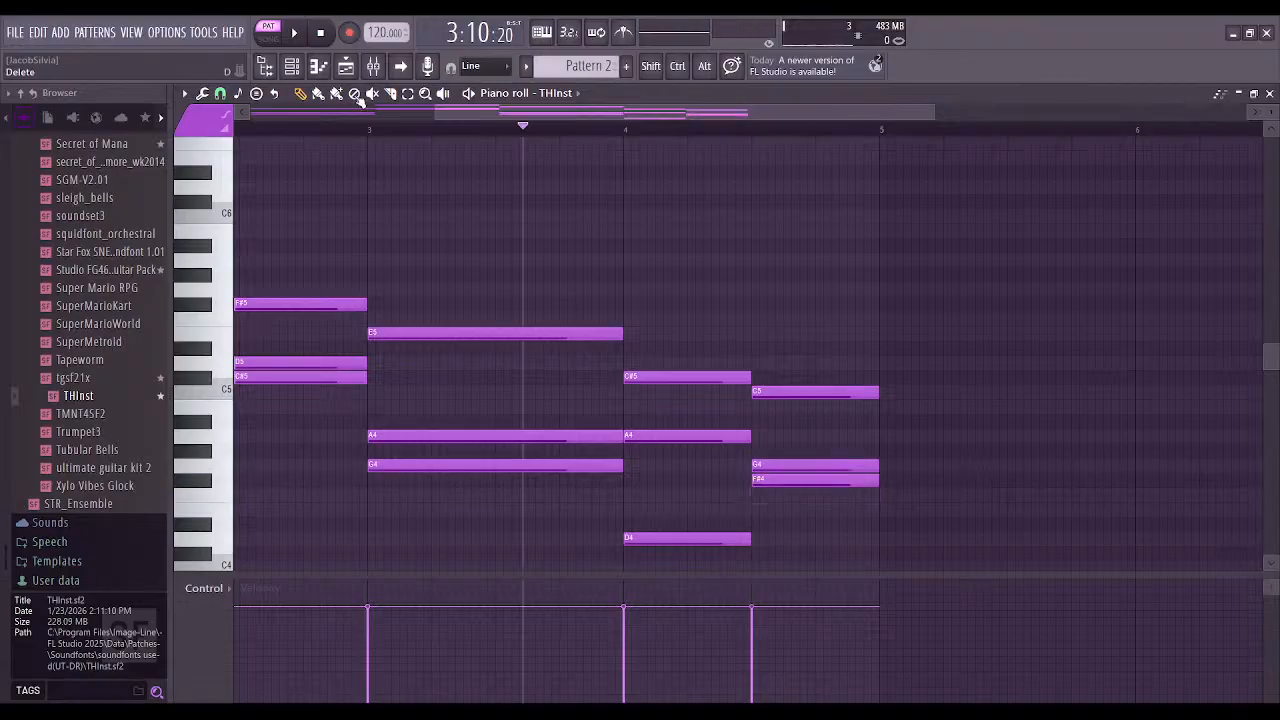
Play back the four-bar chord progression from the start to check how it sounds
{"action": "left_click", "coordinate": [370, 135]}
{"action": "left_click", "coordinate": [296, 33]}
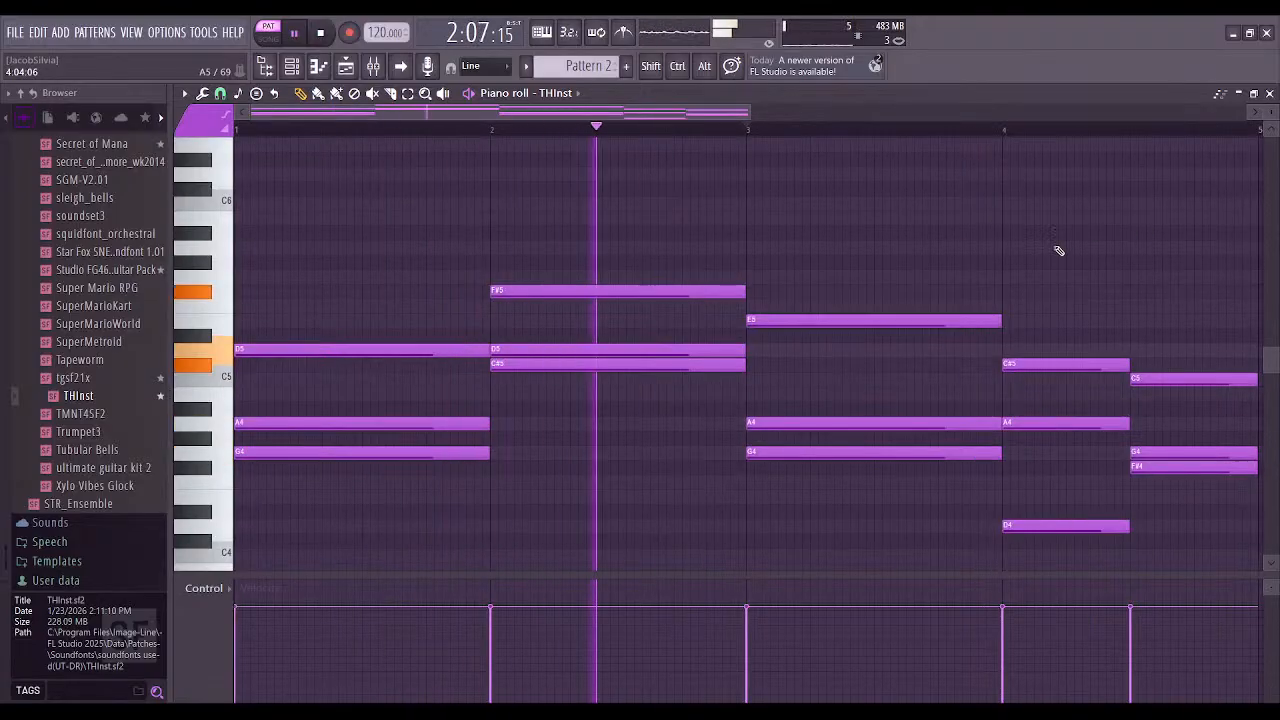
{"action": "left_click_drag", "start_coordinate": [1043, 249], "coordinate": [603, 203]}
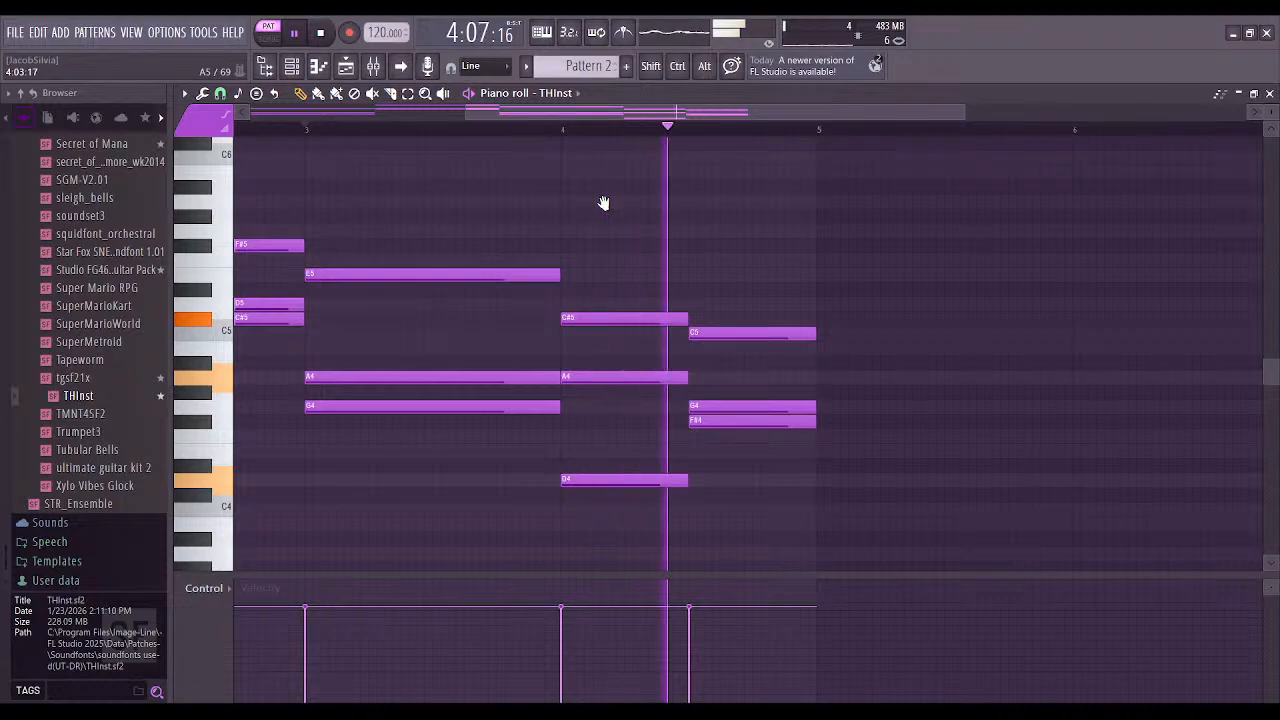
{"action": "left_click", "coordinate": [320, 40]}
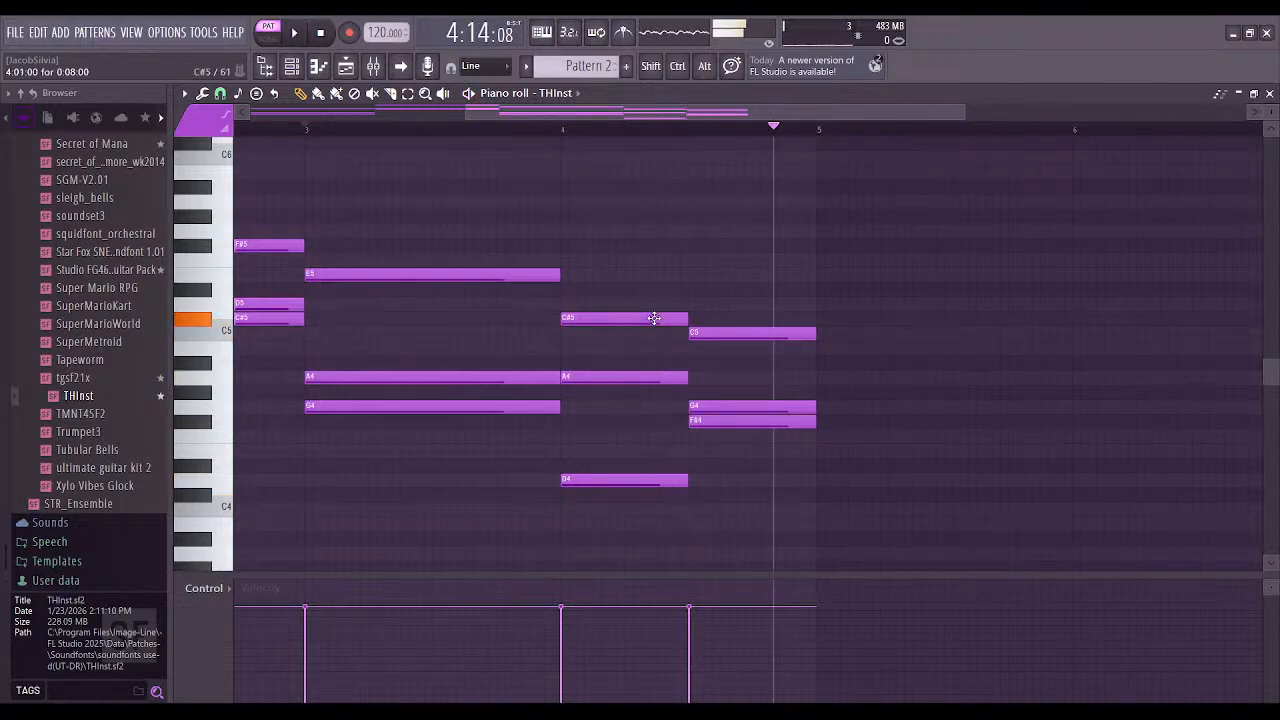
Replace the notes under the C5 in bar 4 with half-bar G4 and C4, and play back bar 4
{"action": "right_click", "coordinate": [715, 407]}
{"action": "right_click", "coordinate": [716, 420]}
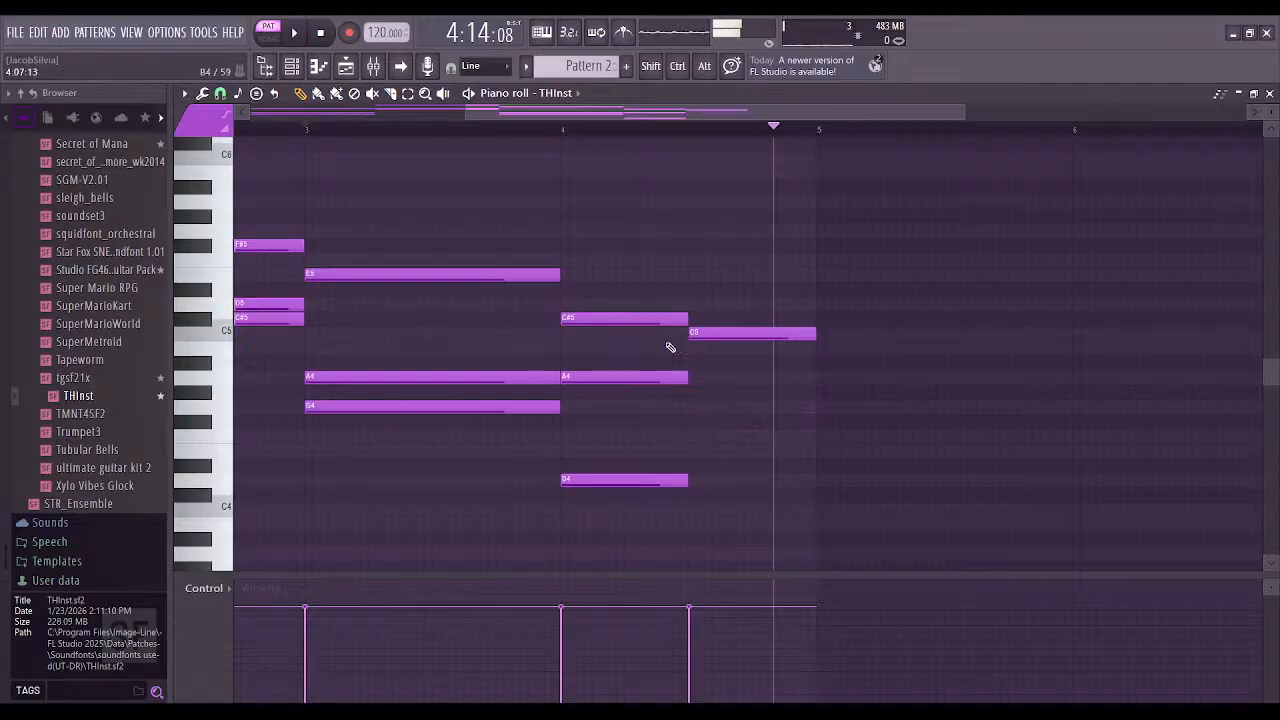
{"action": "left_click", "coordinate": [690, 392]}
{"action": "right_click", "coordinate": [705, 395]}
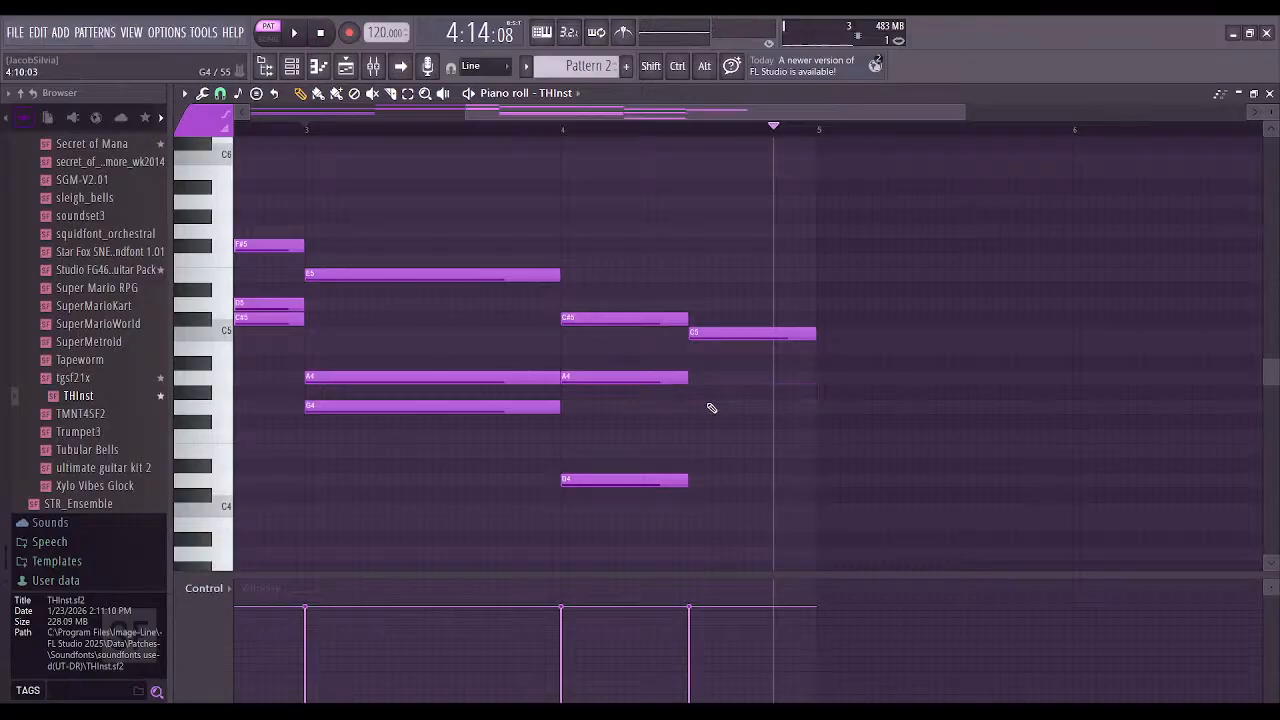
{"action": "left_click", "coordinate": [697, 408]}
{"action": "left_click", "coordinate": [692, 510]}
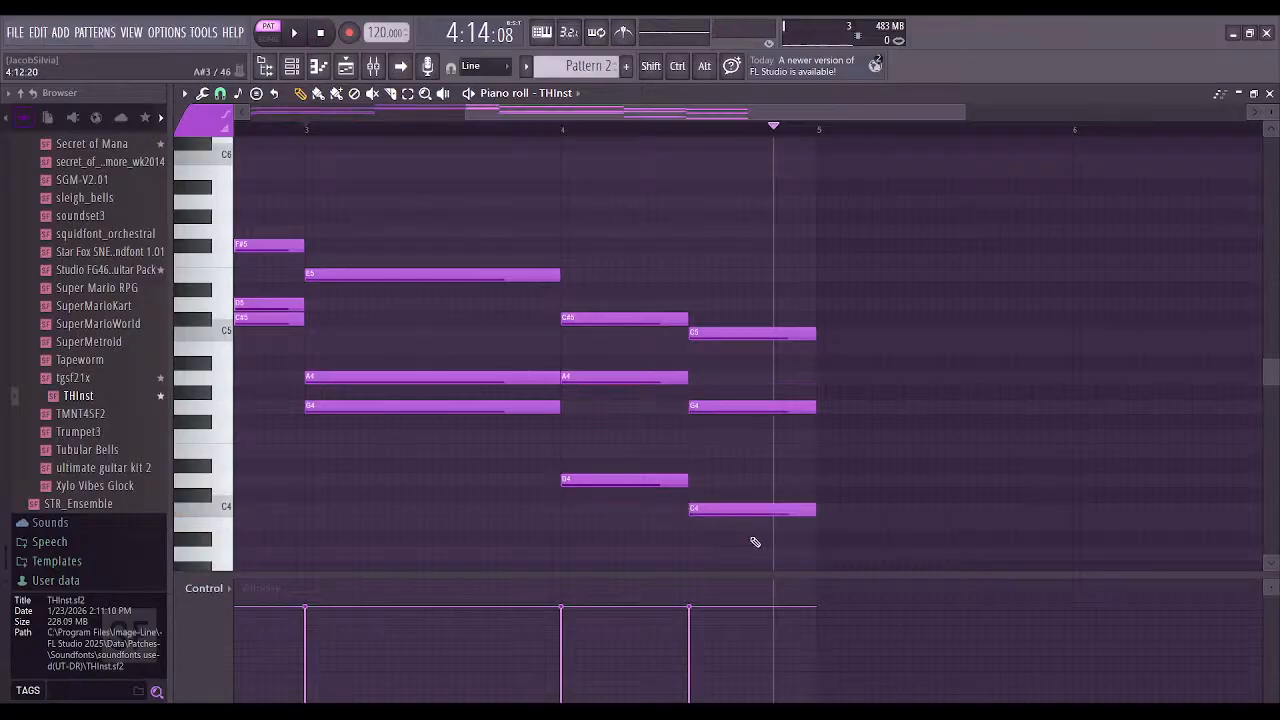
{"action": "left_click", "coordinate": [560, 131]}
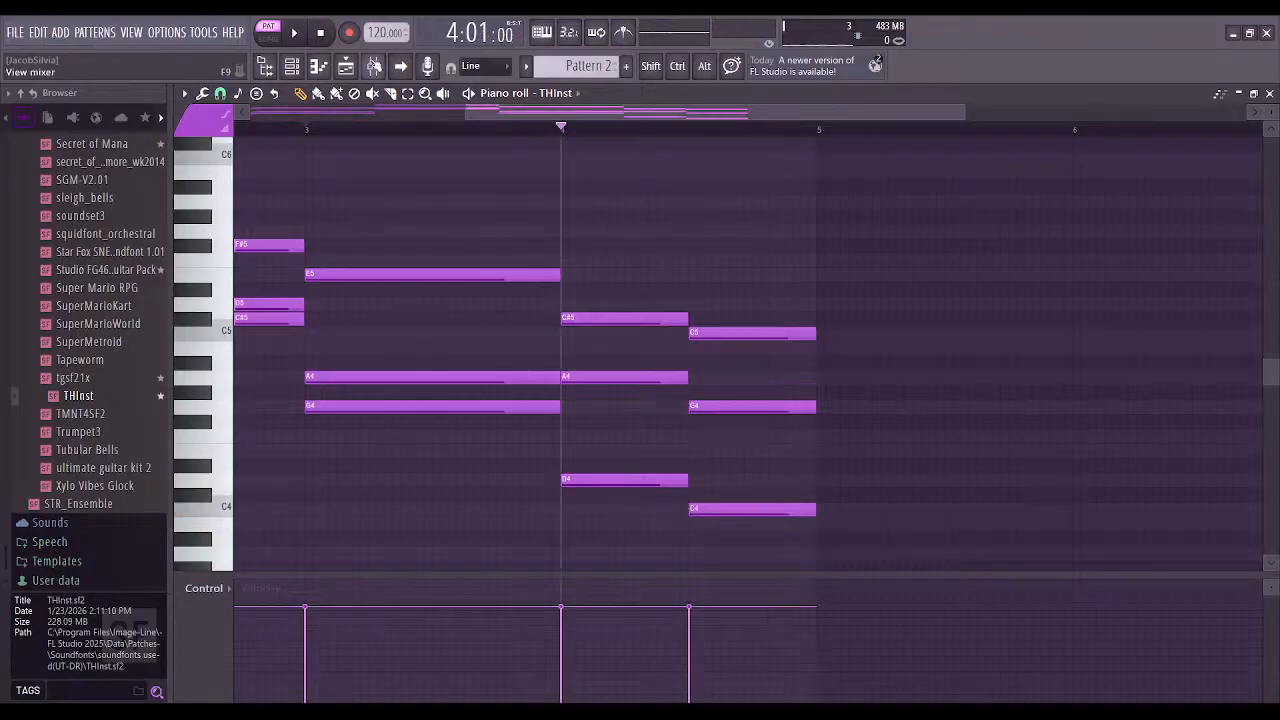
{"action": "left_click", "coordinate": [294, 33]}
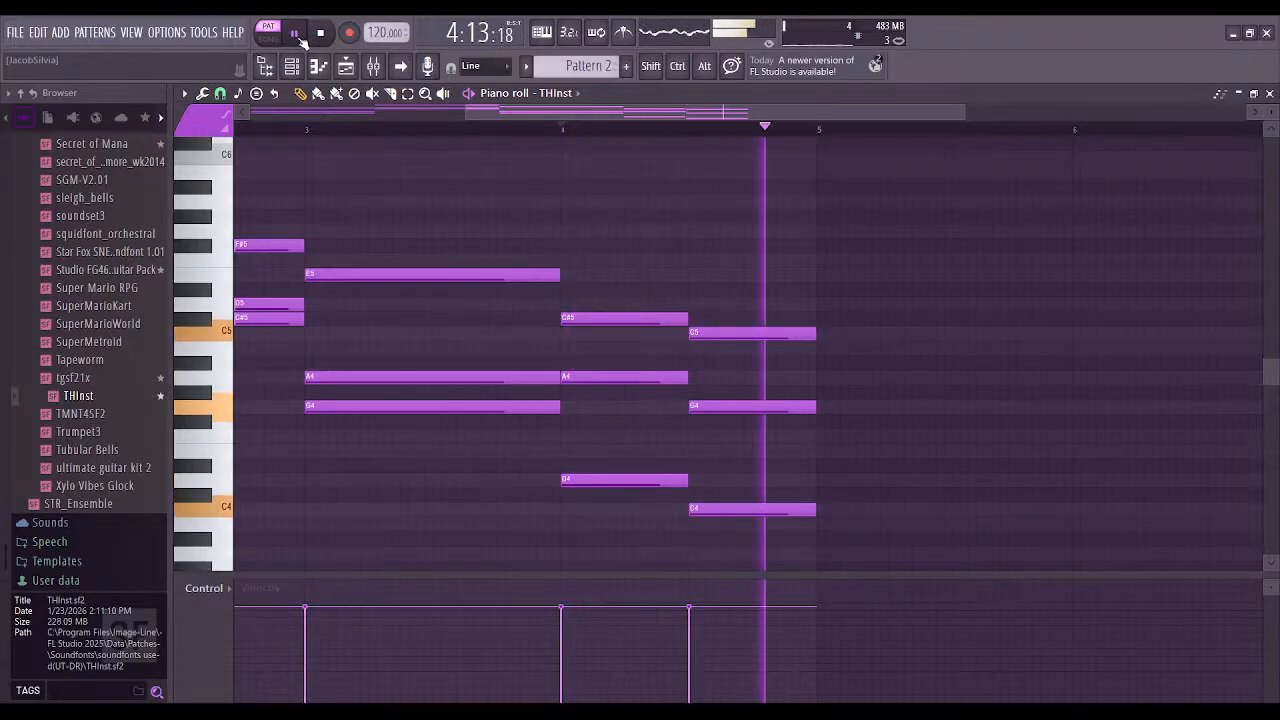
{"action": "key", "text": "space"}
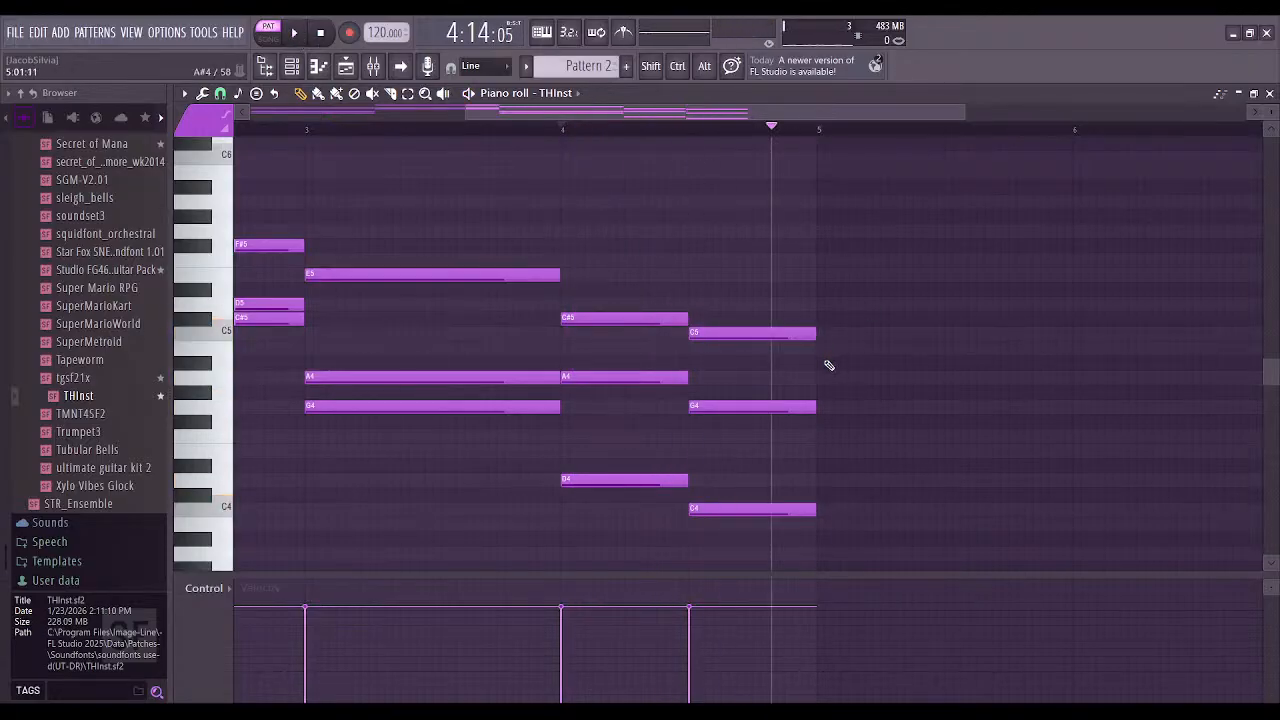
Replace the C4 in the second half of bar 4 with a half-bar D4 and play back the bar
{"action": "right_click", "coordinate": [722, 510]}
{"action": "left_click", "coordinate": [698, 482]}
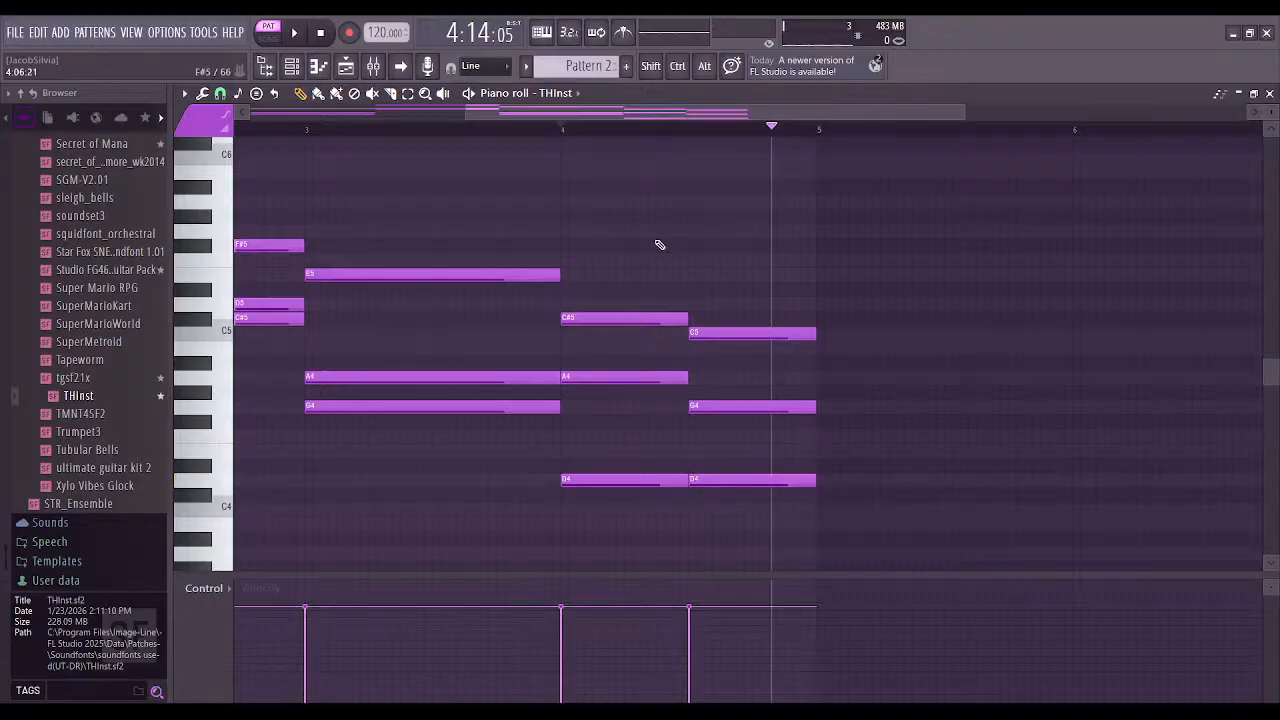
{"action": "left_click", "coordinate": [573, 128]}
{"action": "left_click", "coordinate": [296, 33]}
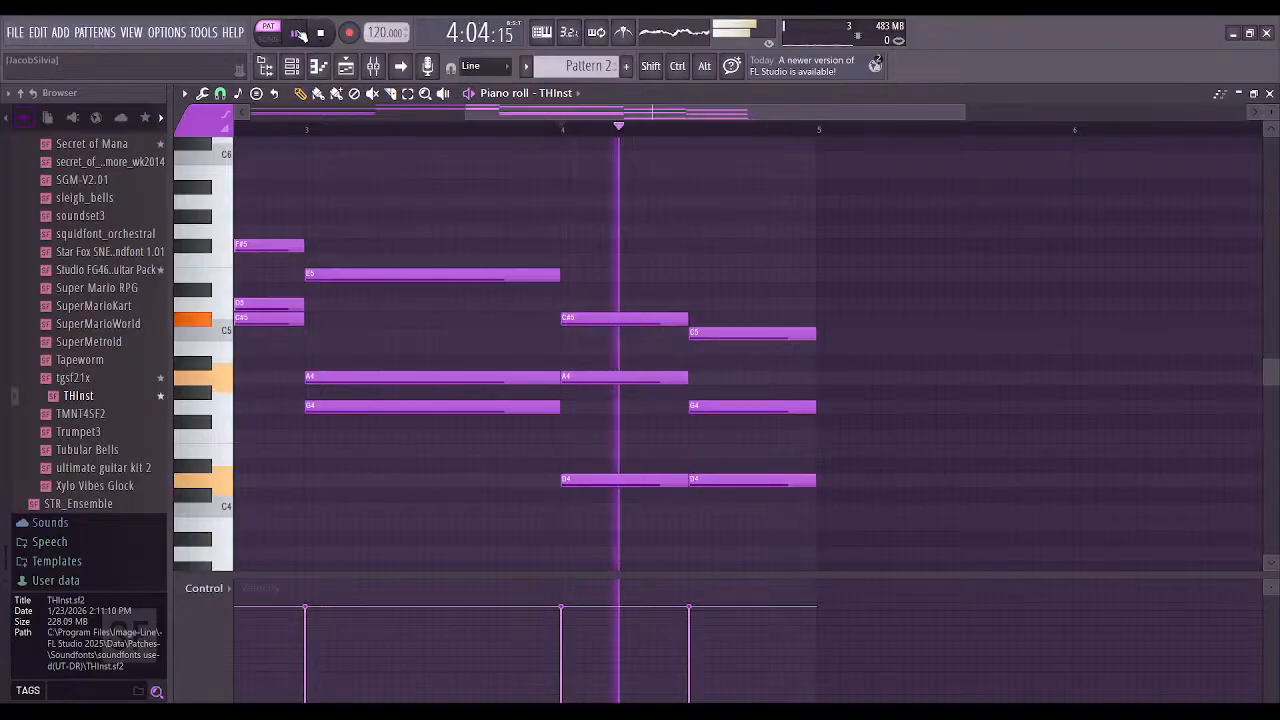
{"action": "key", "text": "space"}
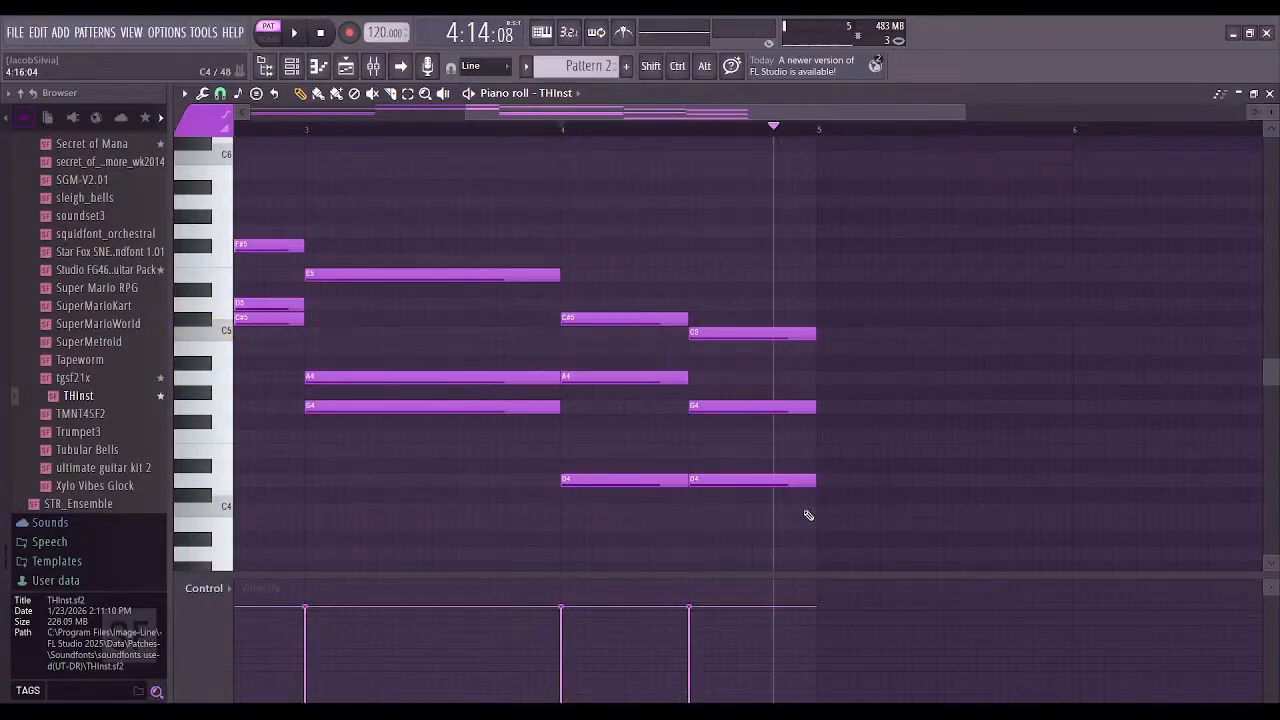
Swap the lowest note in the second half of bar 4 for a half-bar A3 and play back the bar
{"action": "left_click", "coordinate": [701, 554]}
{"action": "right_click", "coordinate": [724, 479]}
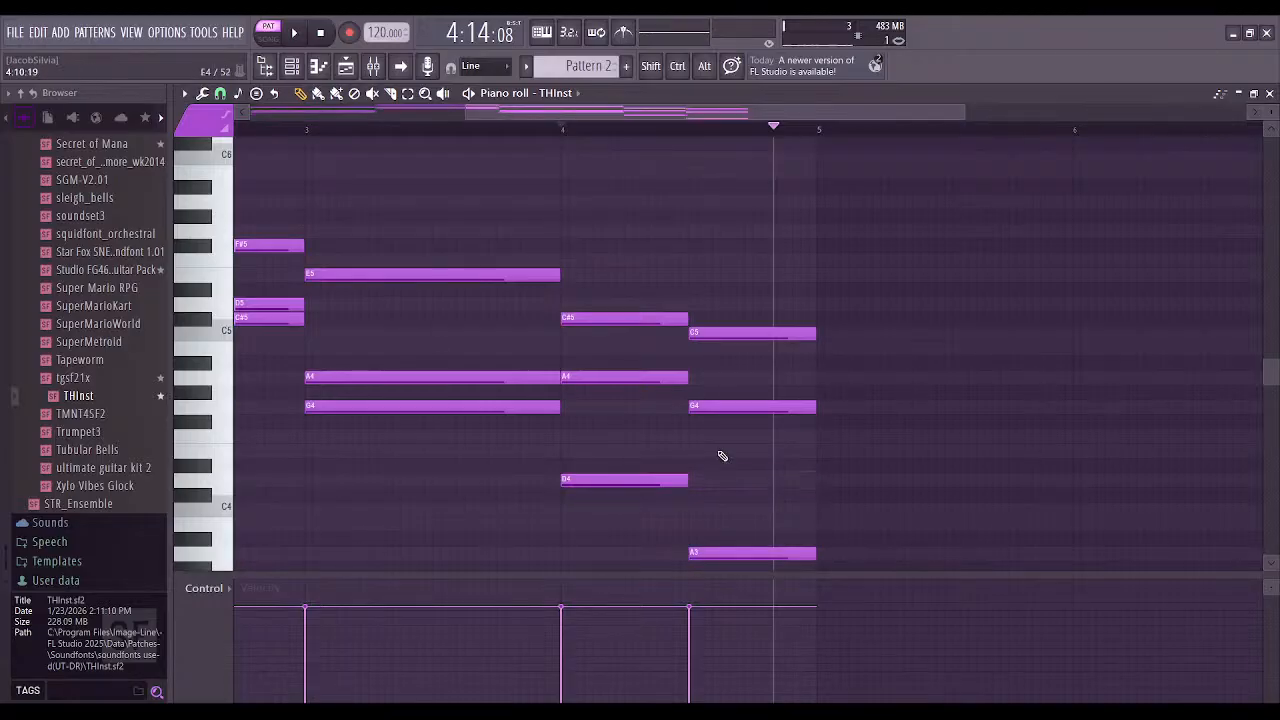
{"action": "key", "text": "space"}
{"action": "left_click", "coordinate": [293, 40]}
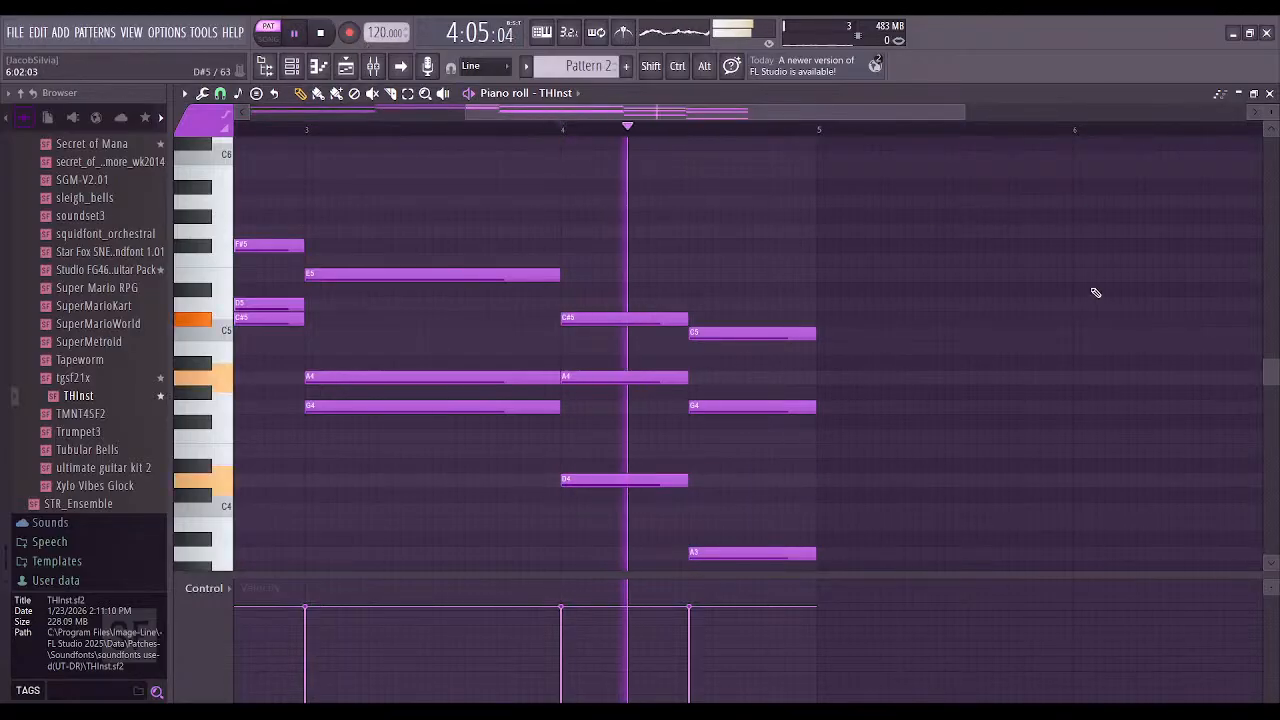
{"action": "left_click", "coordinate": [297, 43]}
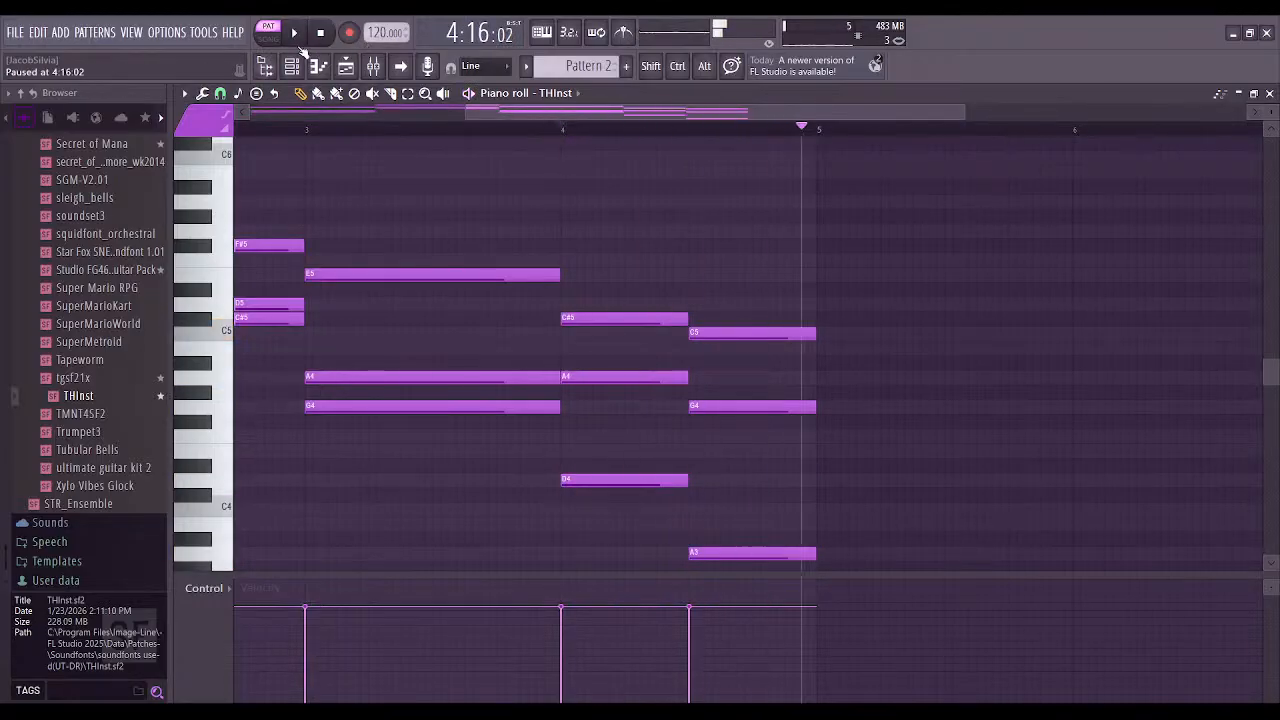
Build a half-bar chord of B3, D4, G4 and A4 at the start of bar 5
{"action": "left_click", "coordinate": [830, 524]}
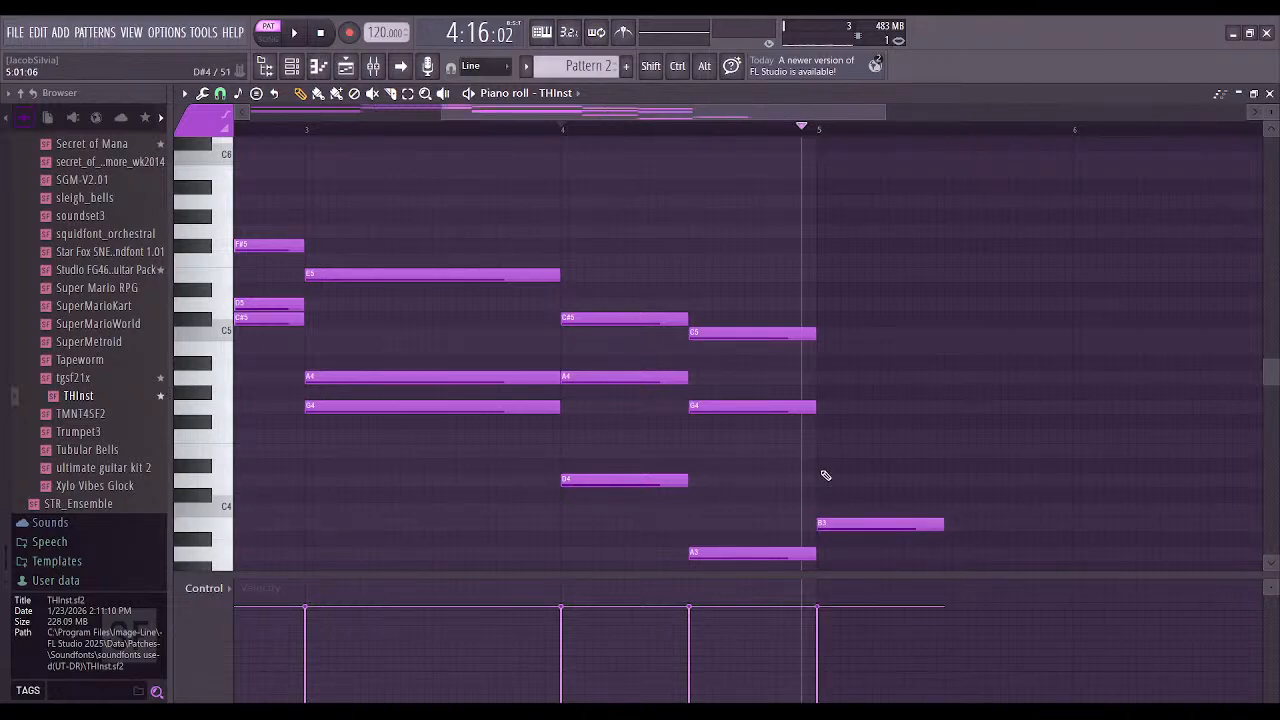
{"action": "left_click", "coordinate": [818, 479]}
{"action": "left_click", "coordinate": [826, 437]}
{"action": "left_click_drag", "start_coordinate": [826, 437], "coordinate": [857, 441]}
{"action": "right_click", "coordinate": [857, 441]}
{"action": "left_click", "coordinate": [822, 407]}
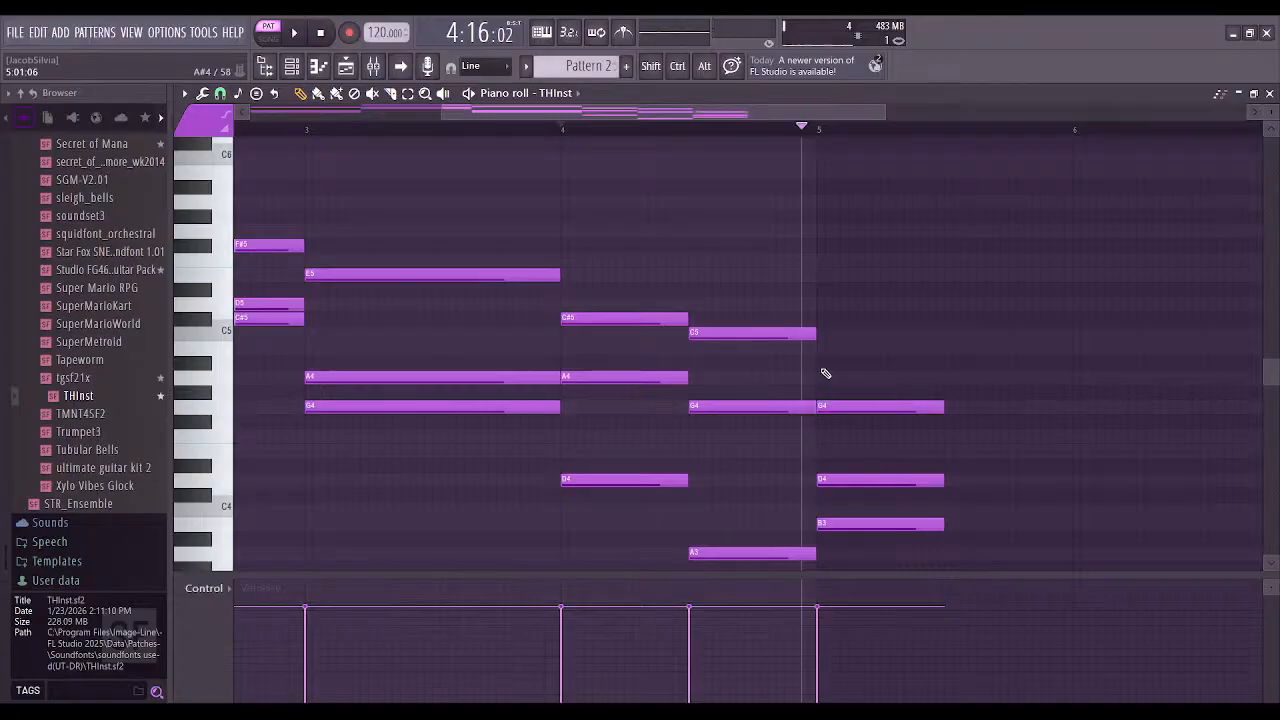
{"action": "left_click", "coordinate": [818, 350]}
{"action": "left_click", "coordinate": [822, 377]}
{"action": "right_click", "coordinate": [822, 348]}
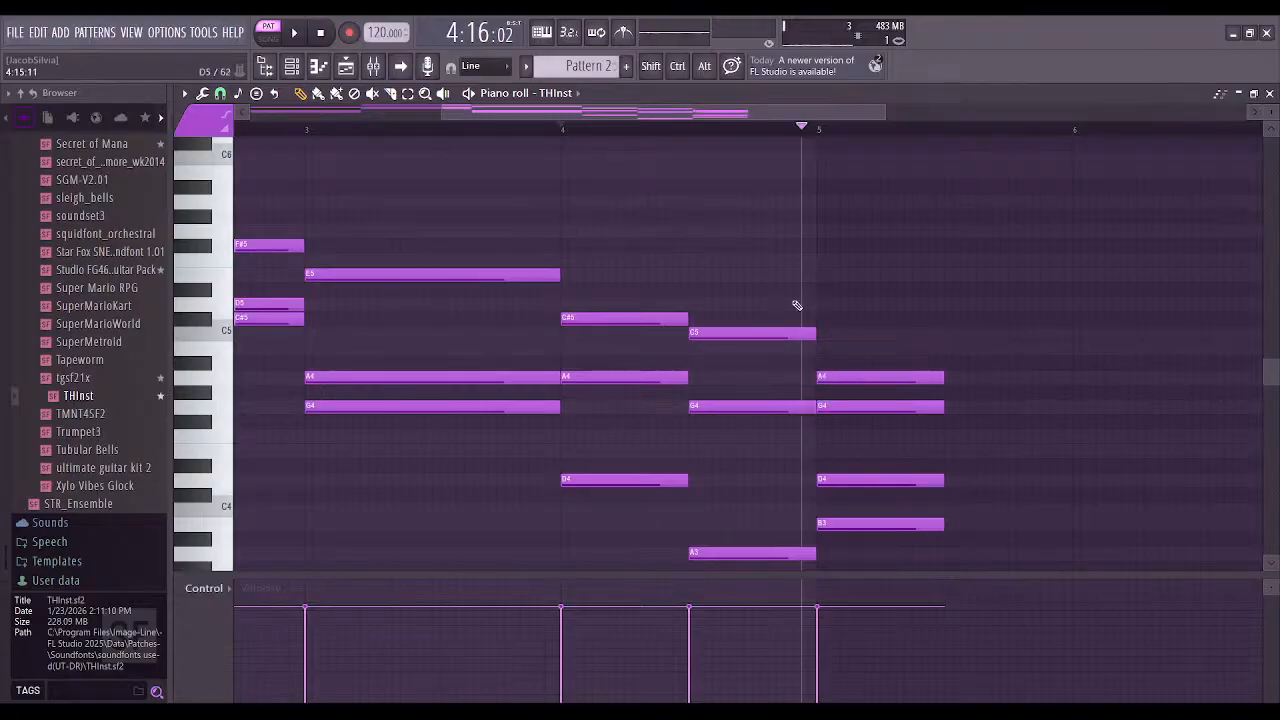
Play back from bar 4 into the new bar 5 chord
{"action": "left_click", "coordinate": [587, 130]}
{"action": "key", "text": "space"}
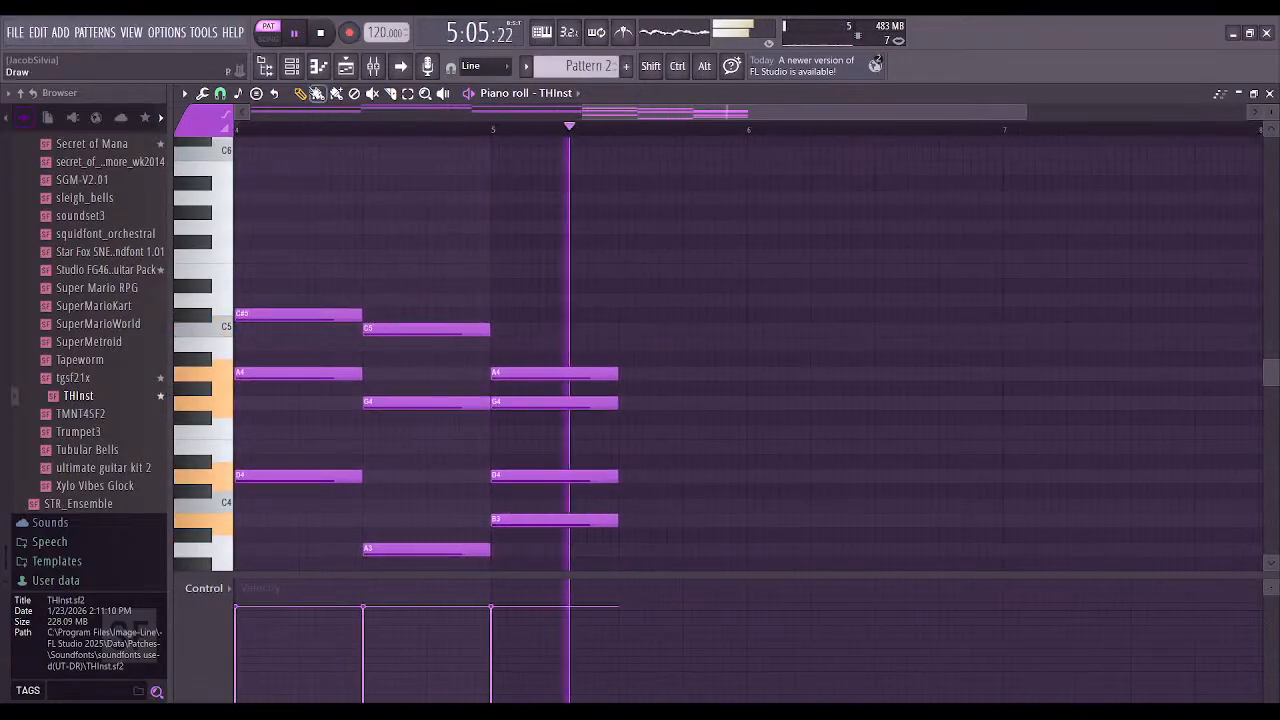
{"action": "key", "text": "space"}
Add a C5 on top of the bar 5 chord and lengthen all its notes to a full bar
{"action": "left_click", "coordinate": [494, 300]}
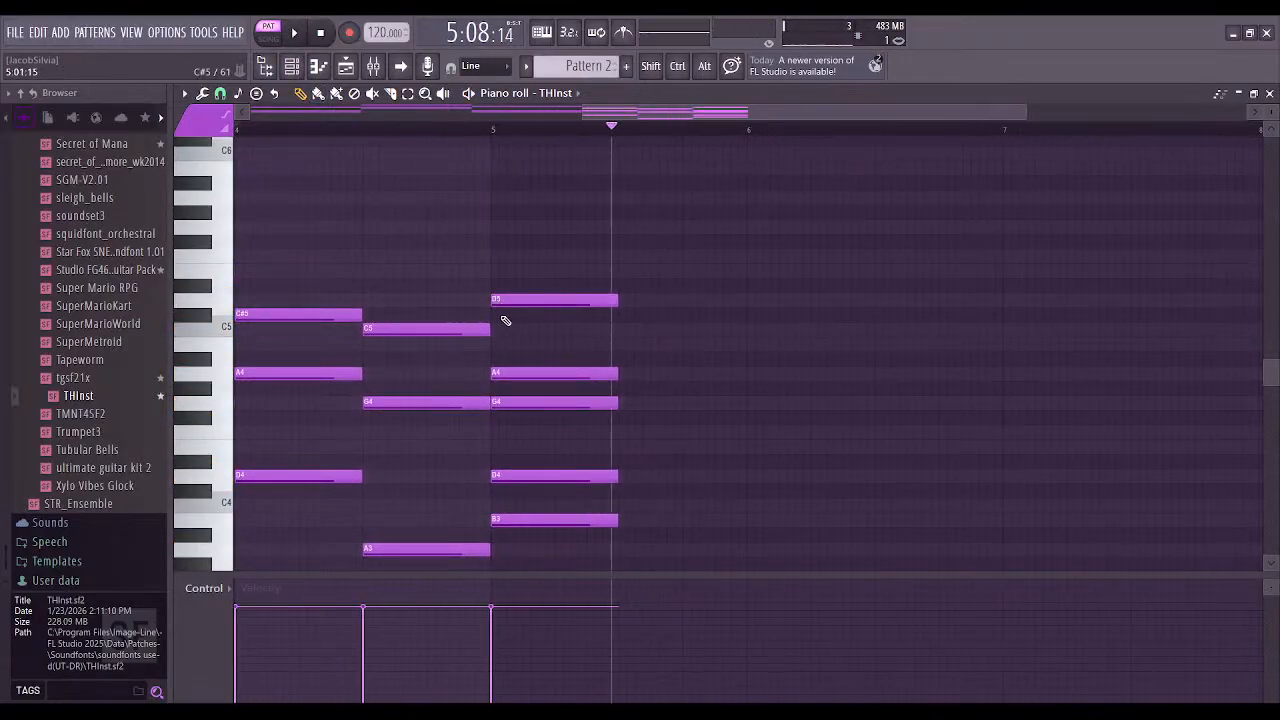
{"action": "left_click", "coordinate": [494, 328]}
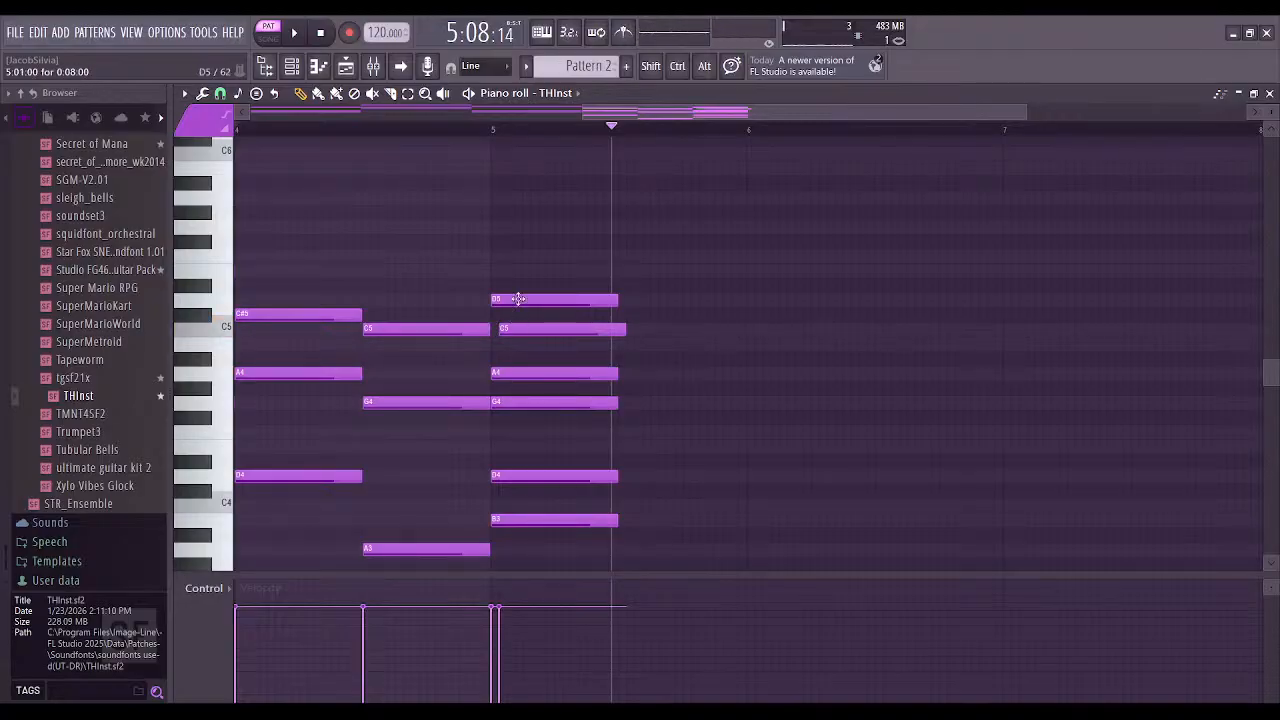
{"action": "right_click", "coordinate": [514, 300]}
{"action": "left_click_drag", "start_coordinate": [593, 320], "coordinate": [608, 516]}
{"action": "left_click_drag", "start_coordinate": [627, 336], "coordinate": [747, 334]}
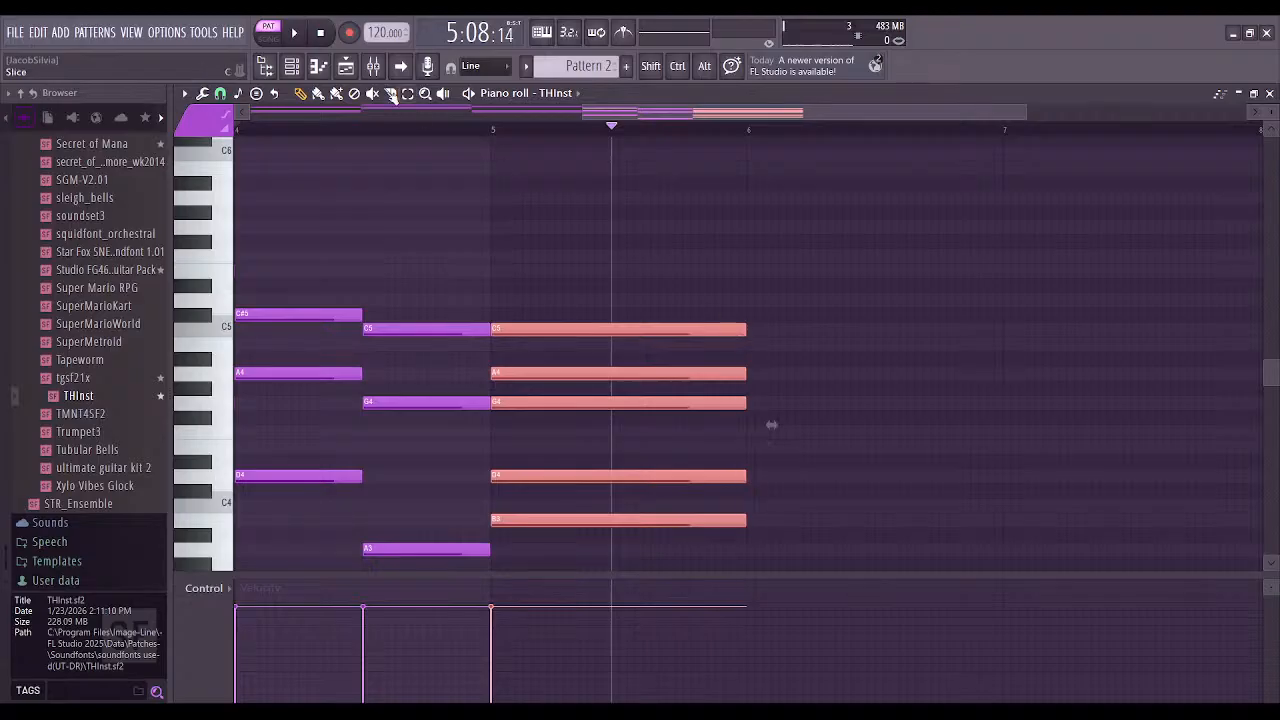
Play back from bar 4 to hear the bar-long five-note chord in bar 5
{"action": "scroll", "coordinate": [575, 248], "scroll_direction": "left", "scroll_amount": 1}
{"action": "scroll", "coordinate": [575, 248], "scroll_direction": "left", "scroll_amount": 2}
{"action": "scroll", "coordinate": [575, 248], "scroll_direction": "up", "scroll_amount": 1}
{"action": "left_click", "coordinate": [405, 131]}
{"action": "key", "text": "space"}
{"action": "scroll", "coordinate": [608, 246], "scroll_direction": "right", "scroll_amount": 5}
{"action": "scroll", "coordinate": [608, 246], "scroll_direction": "down", "scroll_amount": 3}
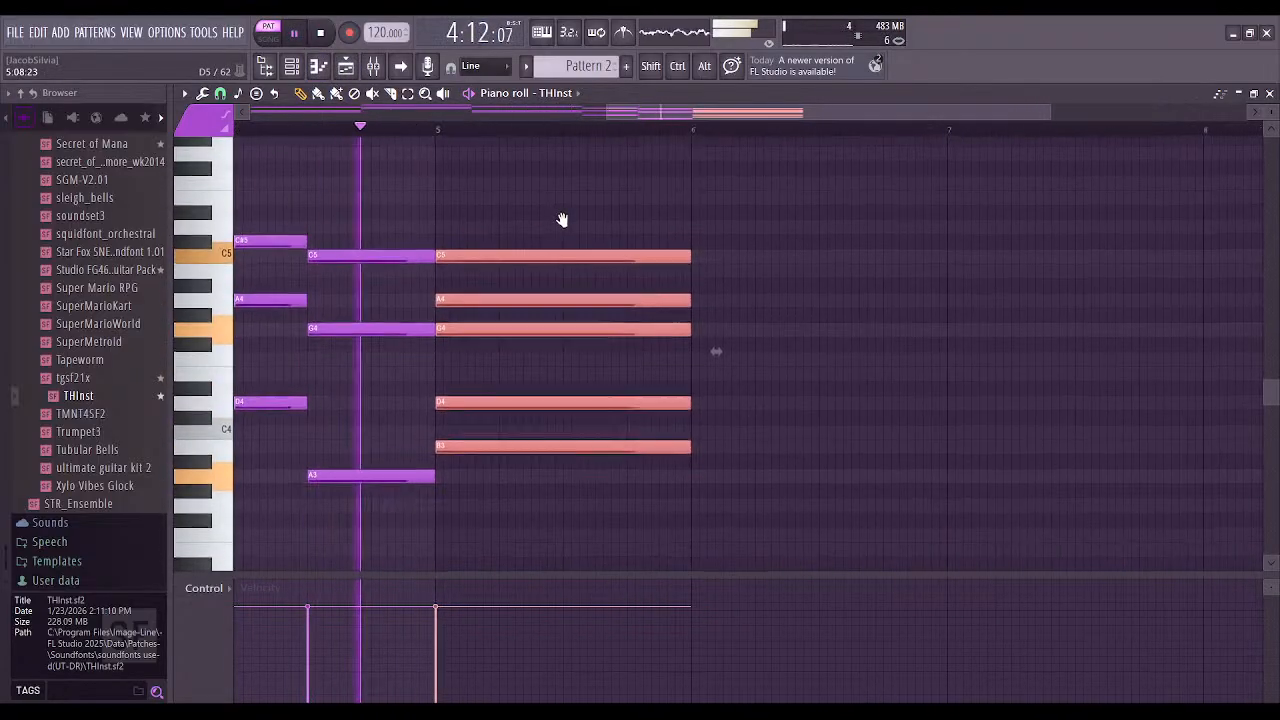
{"action": "left_click", "coordinate": [294, 33]}
Remove the C5 from the bar 5 chord, lower its D4 to C4, and play back from bar 4
{"action": "scroll", "coordinate": [711, 263], "scroll_direction": "left", "scroll_amount": 4}
{"action": "scroll", "coordinate": [711, 263], "scroll_direction": "up", "scroll_amount": 1}
{"action": "right_click", "coordinate": [651, 290]}
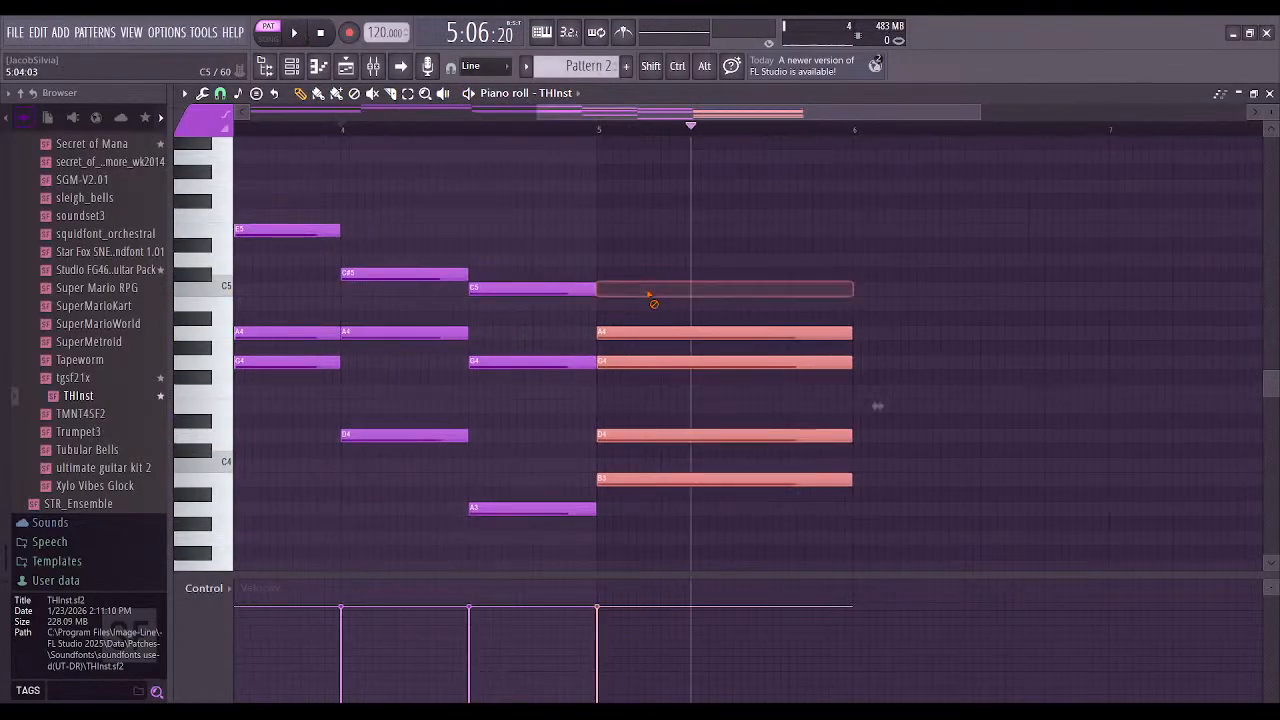
{"action": "right_click", "coordinate": [607, 483]}
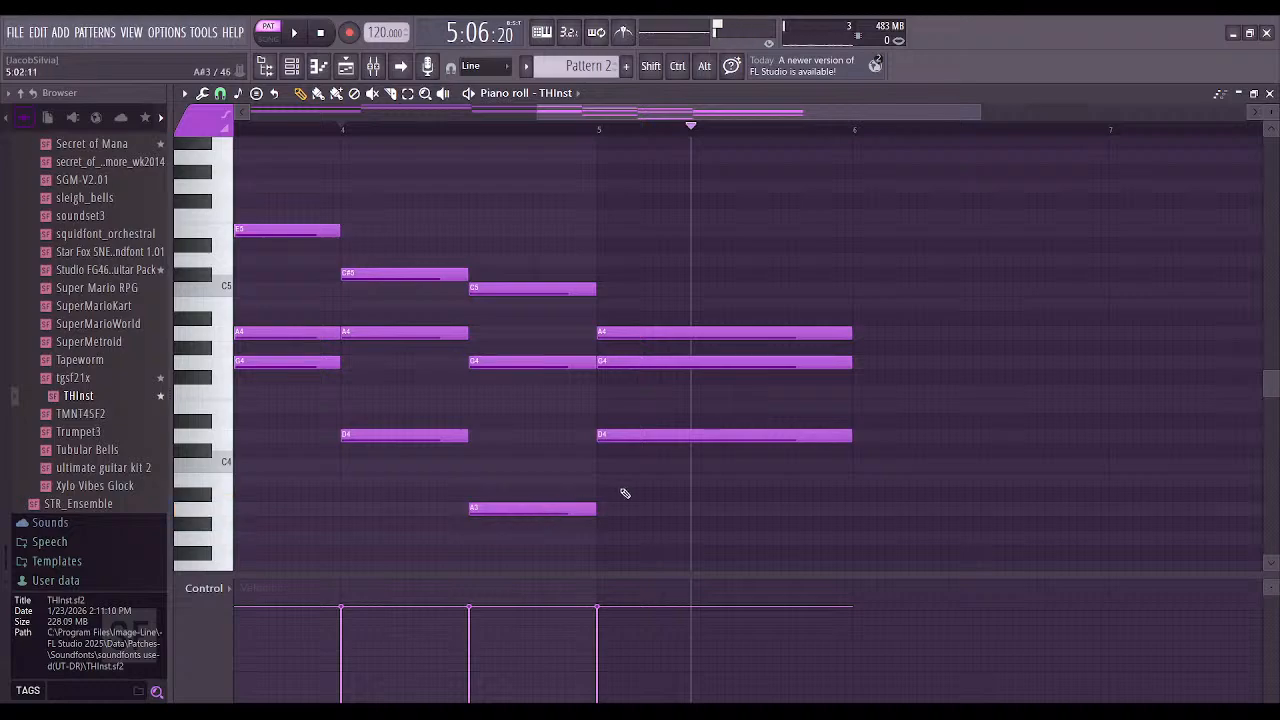
{"action": "left_click", "coordinate": [607, 480]}
{"action": "left_click_drag", "start_coordinate": [685, 485], "coordinate": [852, 487]}
{"action": "left_click_drag", "start_coordinate": [814, 440], "coordinate": [812, 474]}
{"action": "left_click", "coordinate": [342, 130]}
{"action": "key", "text": "space"}
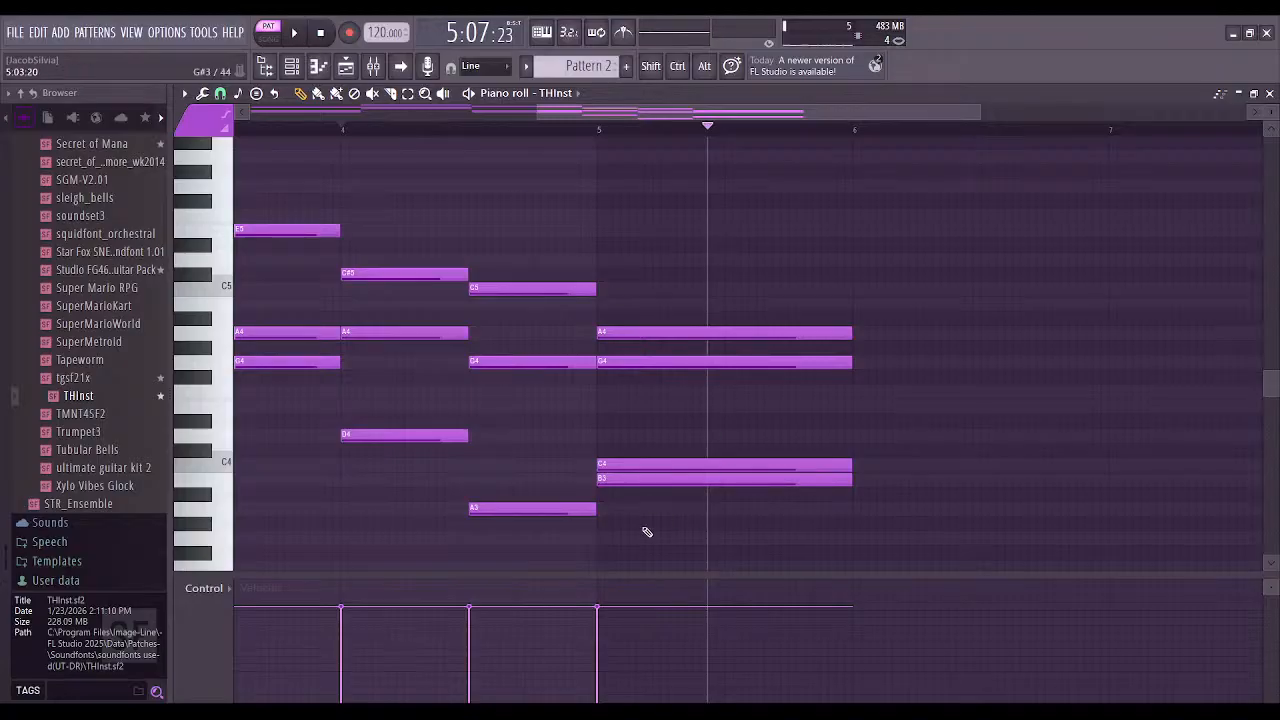
Lower the B3 of the bar 5 chord to A3 and play back the change
{"action": "scroll", "coordinate": [630, 512], "scroll_direction": "down", "scroll_amount": 2}
{"action": "left_click_drag", "start_coordinate": [590, 455], "coordinate": [593, 486]}
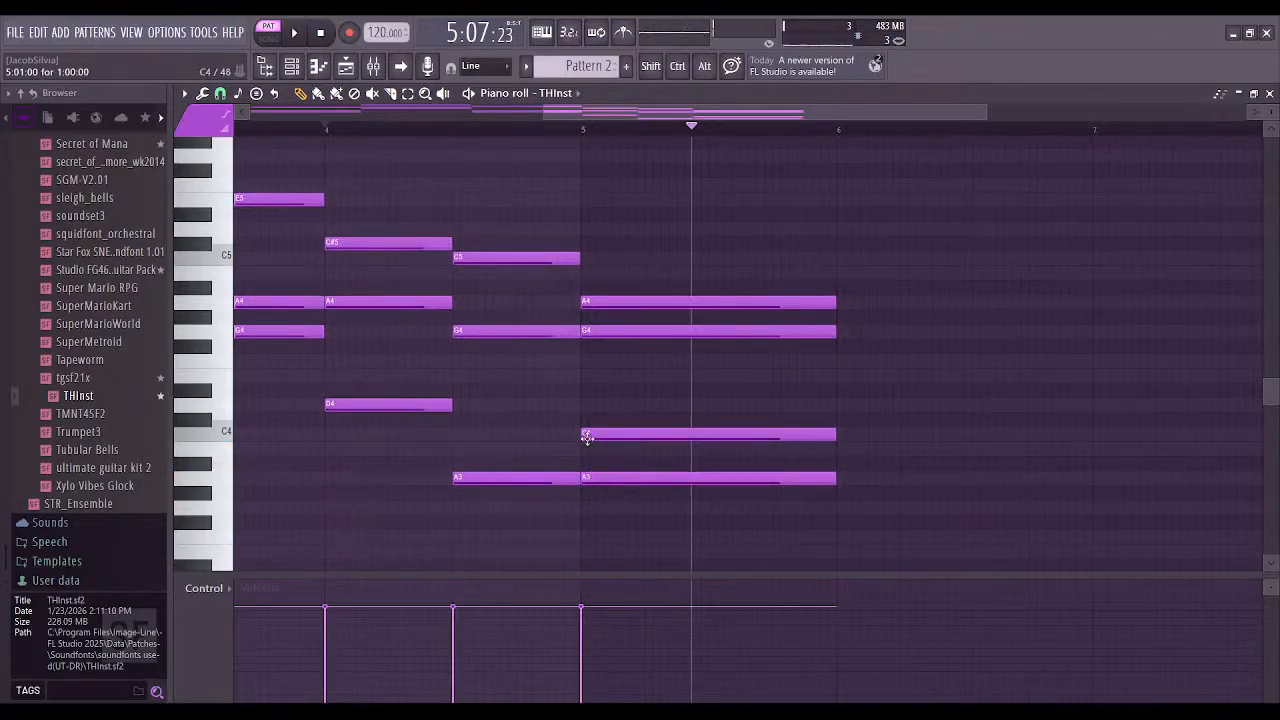
{"action": "key", "text": "space"}
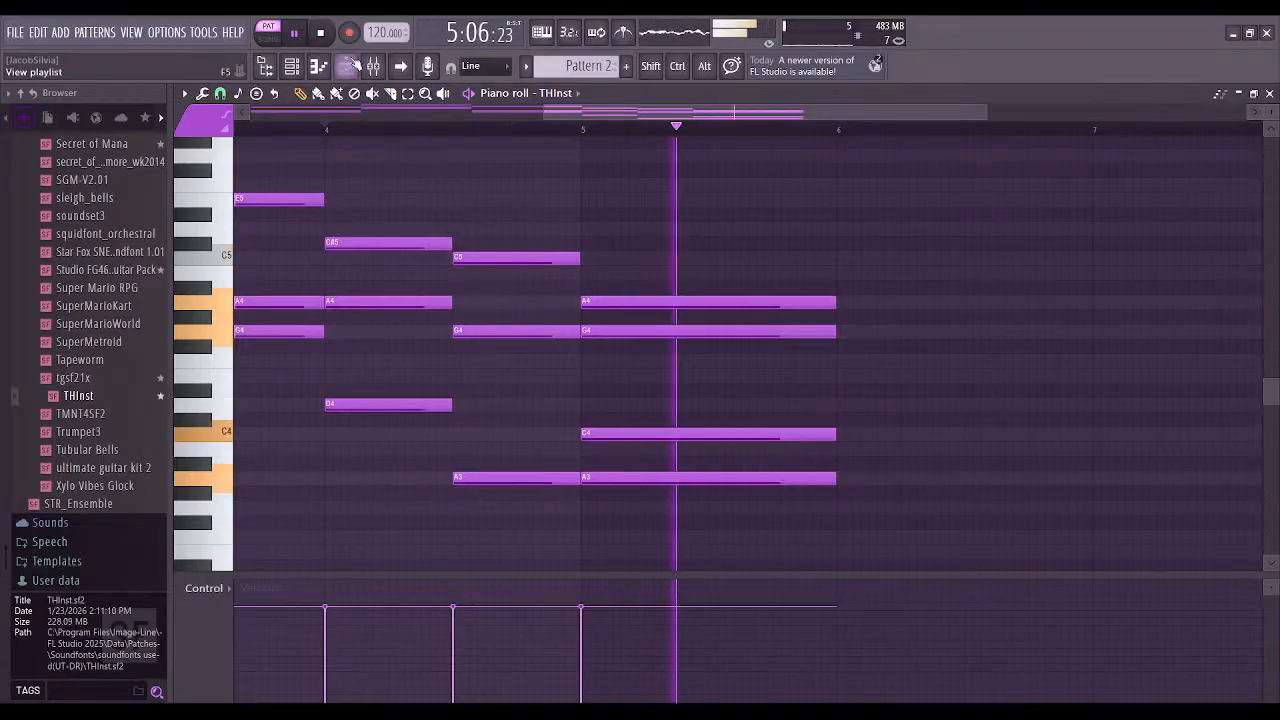
{"action": "key", "text": "space"}
Delete the whole bar 5 chord and play back the four-bar progression from the start
{"action": "right_click", "coordinate": [690, 302]}
{"action": "right_click", "coordinate": [690, 330]}
{"action": "scroll", "coordinate": [617, 429], "scroll_direction": "left", "scroll_amount": 6}
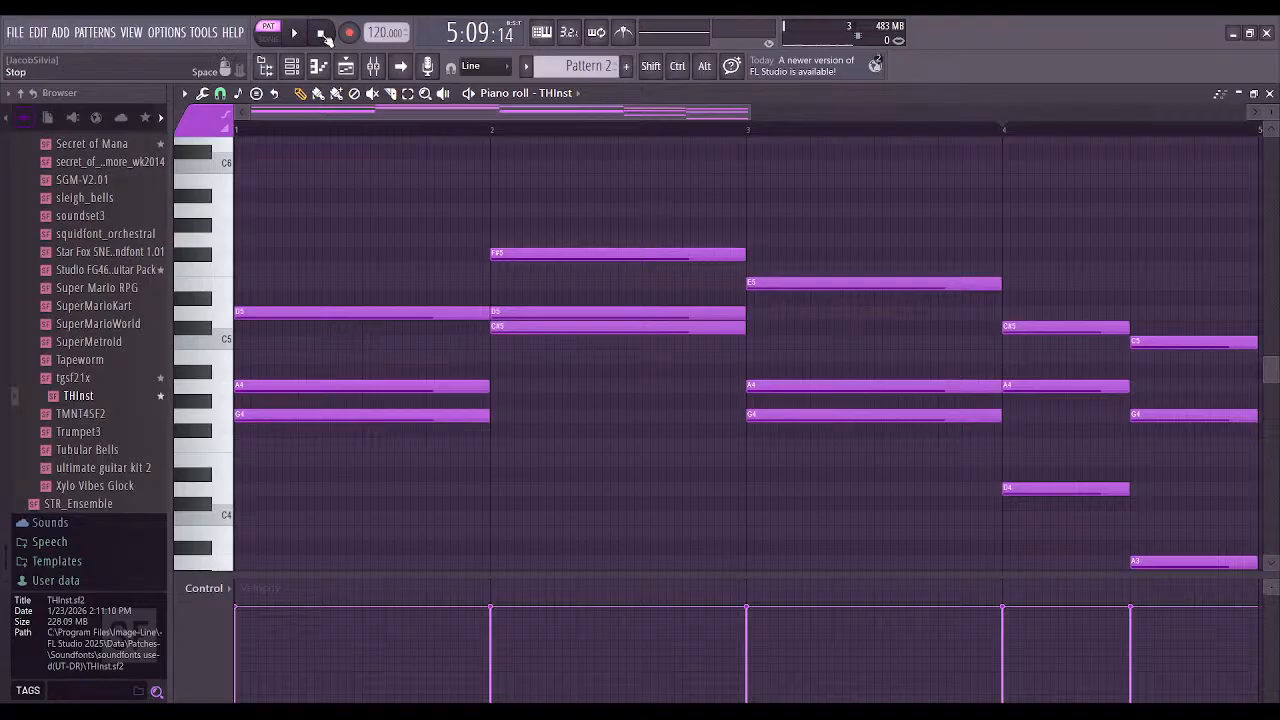
{"action": "key", "text": "space"}
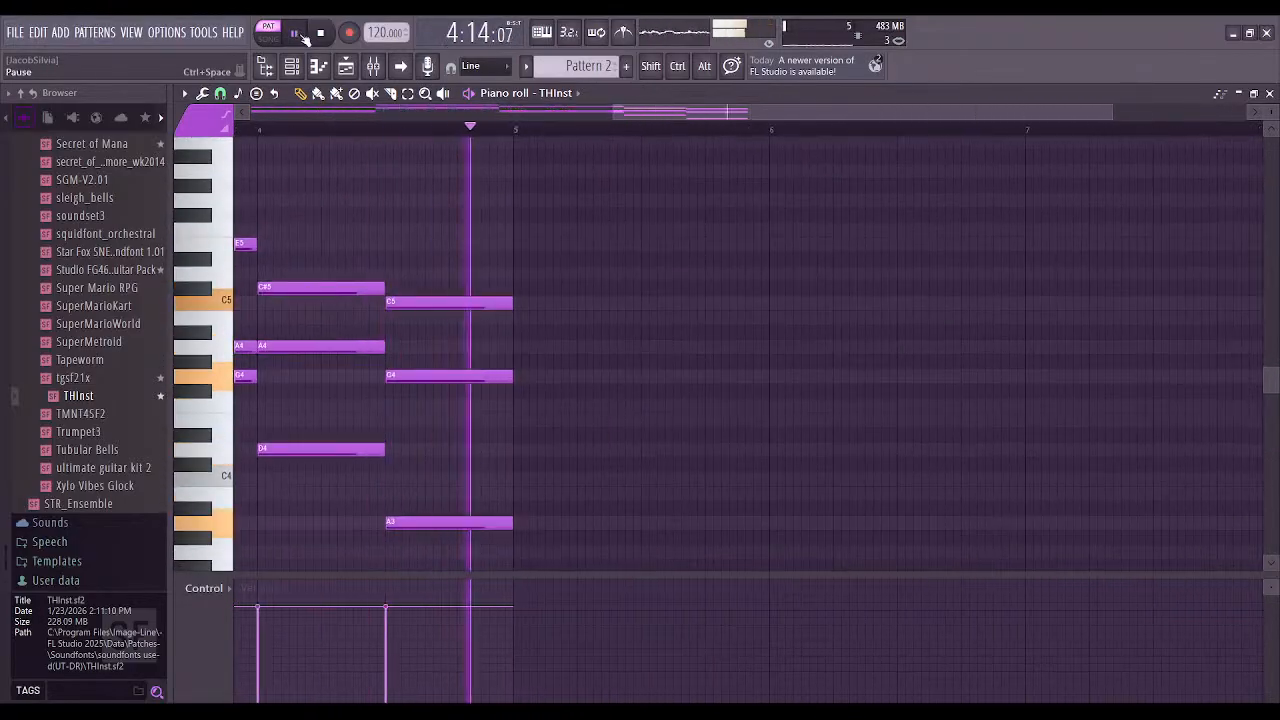
{"action": "left_click", "coordinate": [298, 34]}
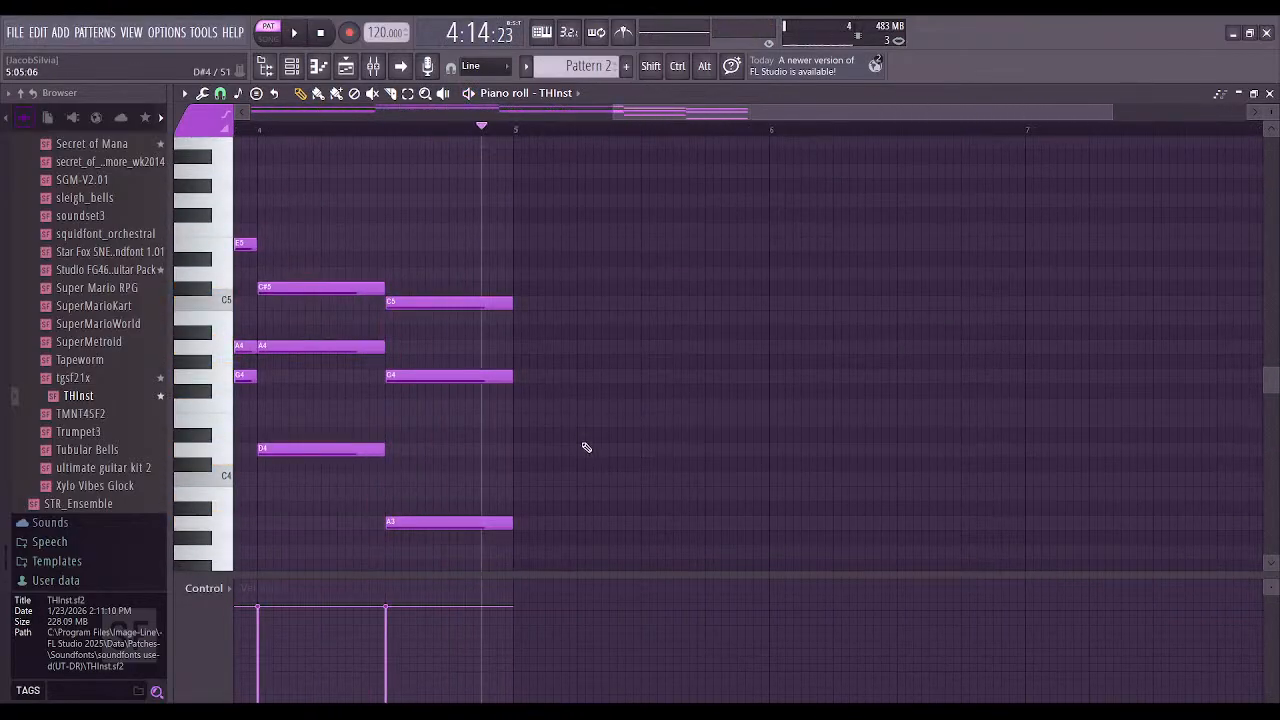
Start a low line with a bar-long B3 in bar 5 and a bar-long D4 in bar 6
{"action": "left_click", "coordinate": [518, 508]}
{"action": "left_click_drag", "start_coordinate": [518, 508], "coordinate": [522, 494]}
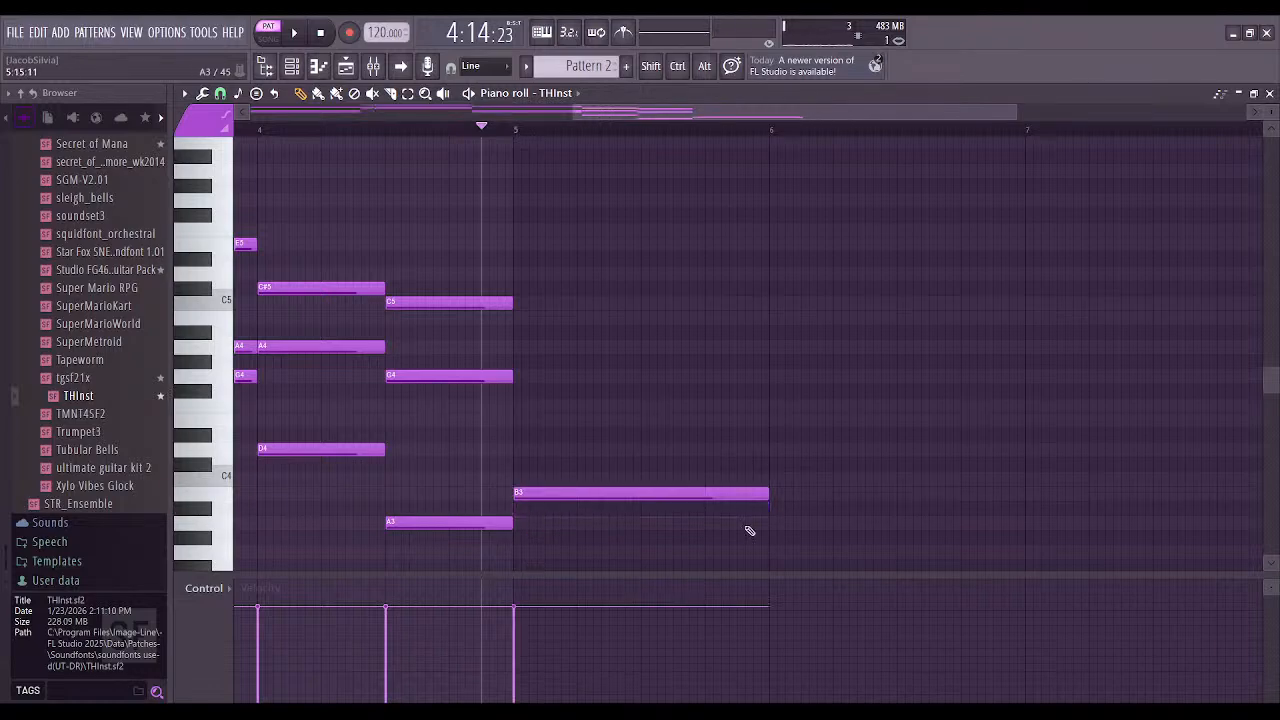
{"action": "scroll", "coordinate": [636, 527], "scroll_direction": "right", "scroll_amount": 3}
{"action": "left_click", "coordinate": [630, 436]}
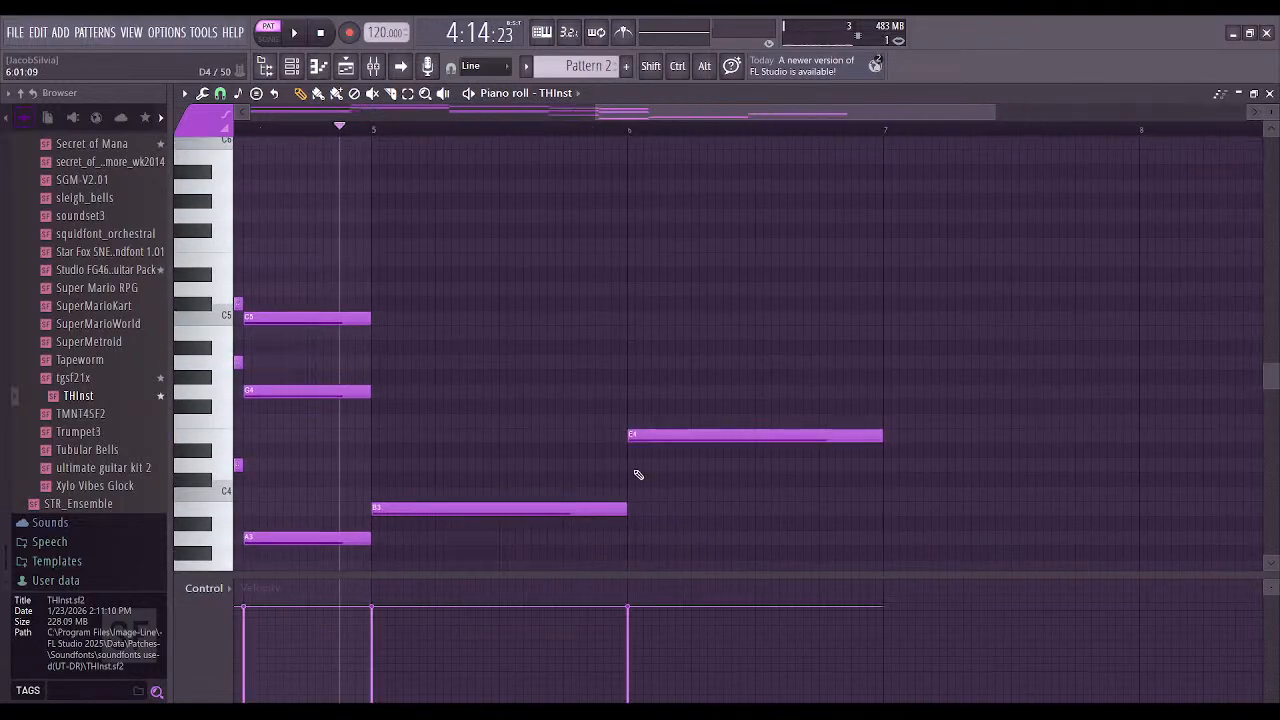
{"action": "left_click", "coordinate": [630, 463]}
{"action": "right_click", "coordinate": [700, 437]}
{"action": "scroll", "coordinate": [700, 437], "scroll_direction": "right", "scroll_amount": 3}
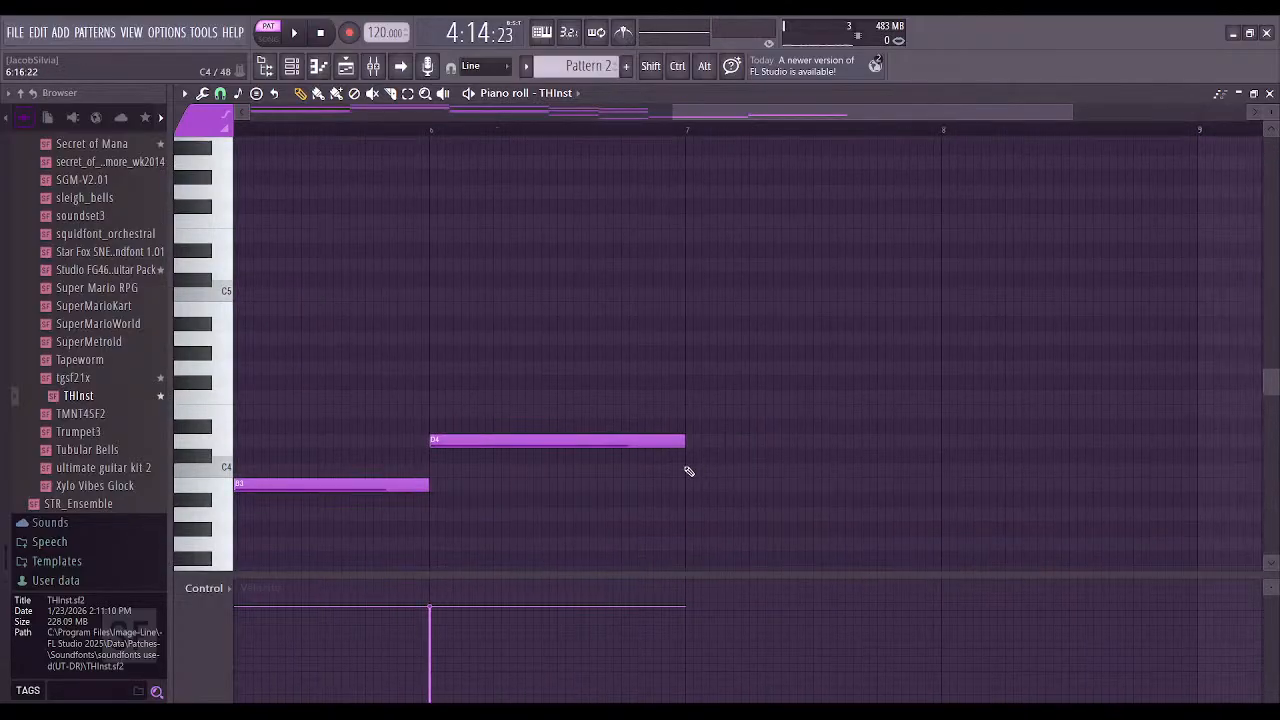
Continue the low line with a bar-long A3 in bar 7 and a half-bar C4 starting bar 8
{"action": "left_click", "coordinate": [690, 518]}
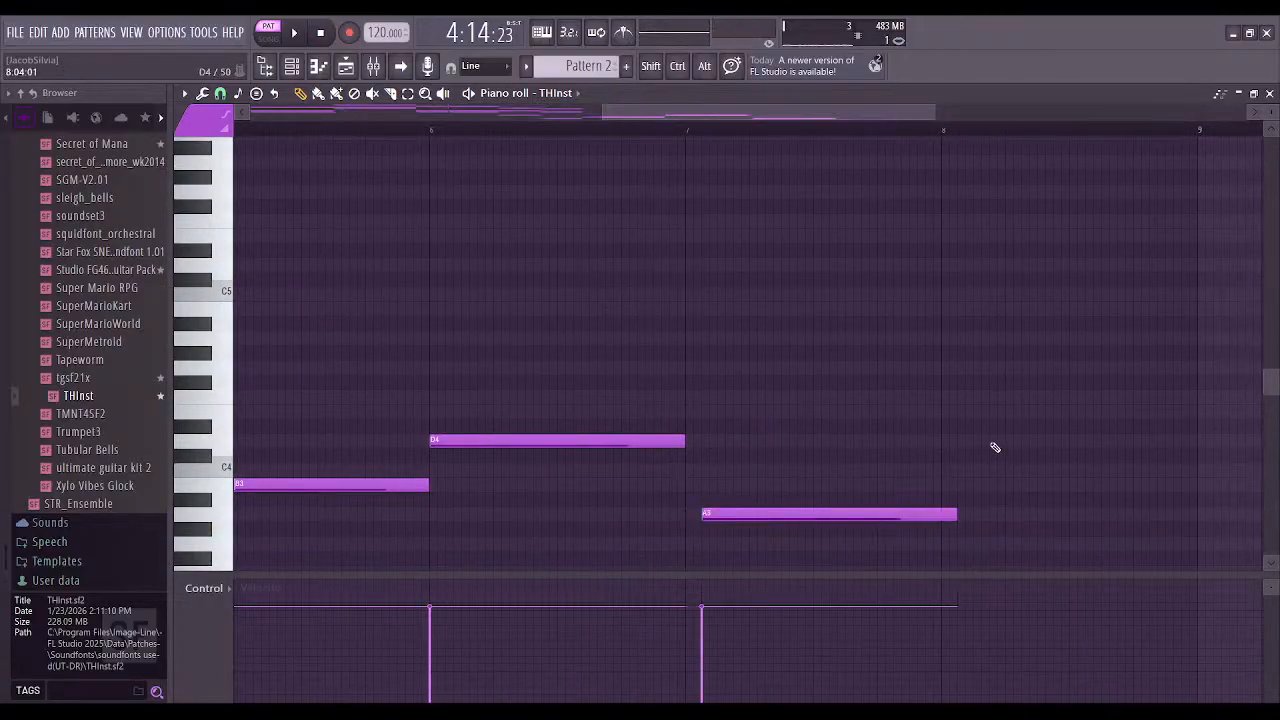
{"action": "scroll", "coordinate": [994, 446], "scroll_direction": "right", "scroll_amount": 2}
{"action": "left_click_drag", "start_coordinate": [776, 520], "coordinate": [769, 520]}
{"action": "scroll", "coordinate": [726, 461], "scroll_direction": "right", "scroll_amount": 3}
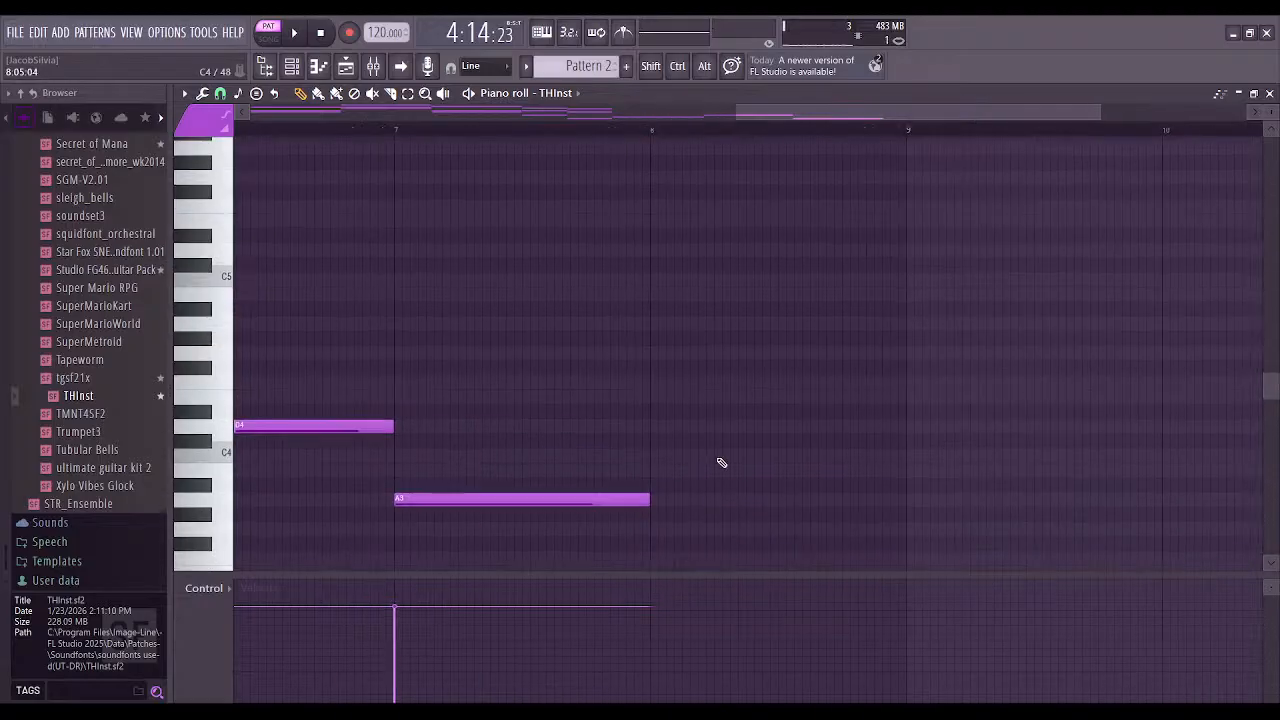
{"action": "left_click", "coordinate": [662, 456]}
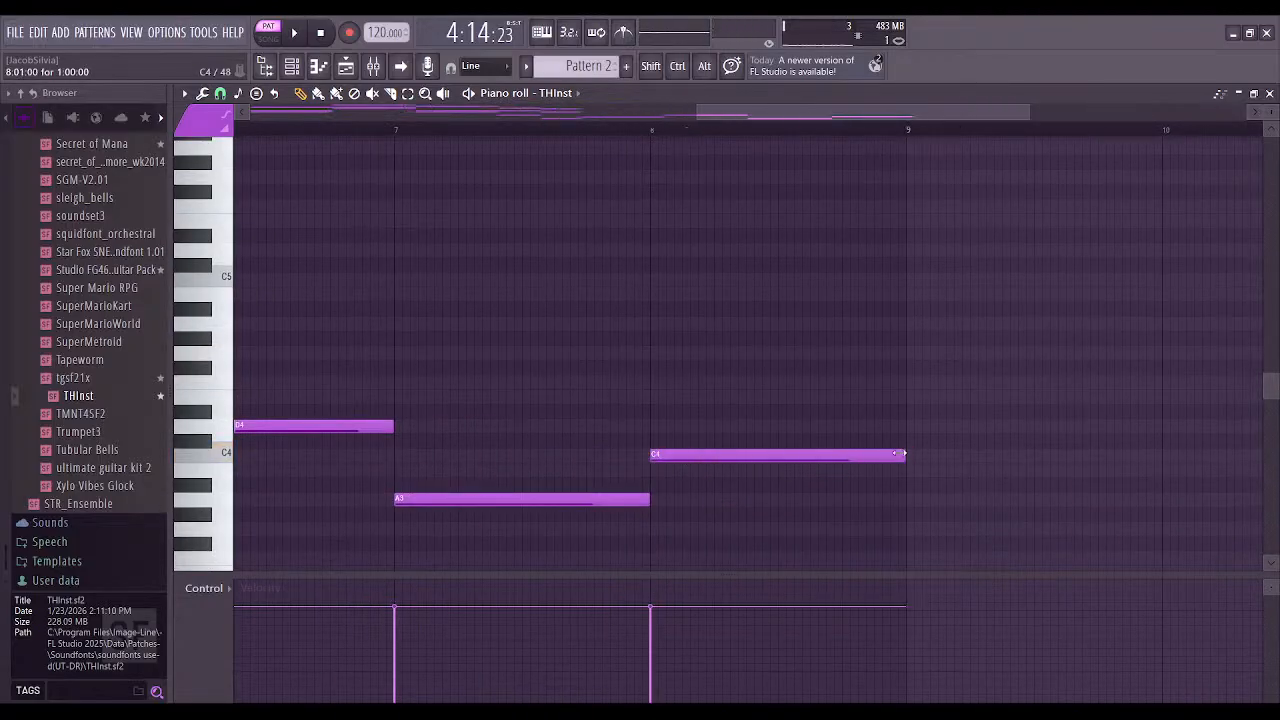
{"action": "left_click", "coordinate": [774, 456]}
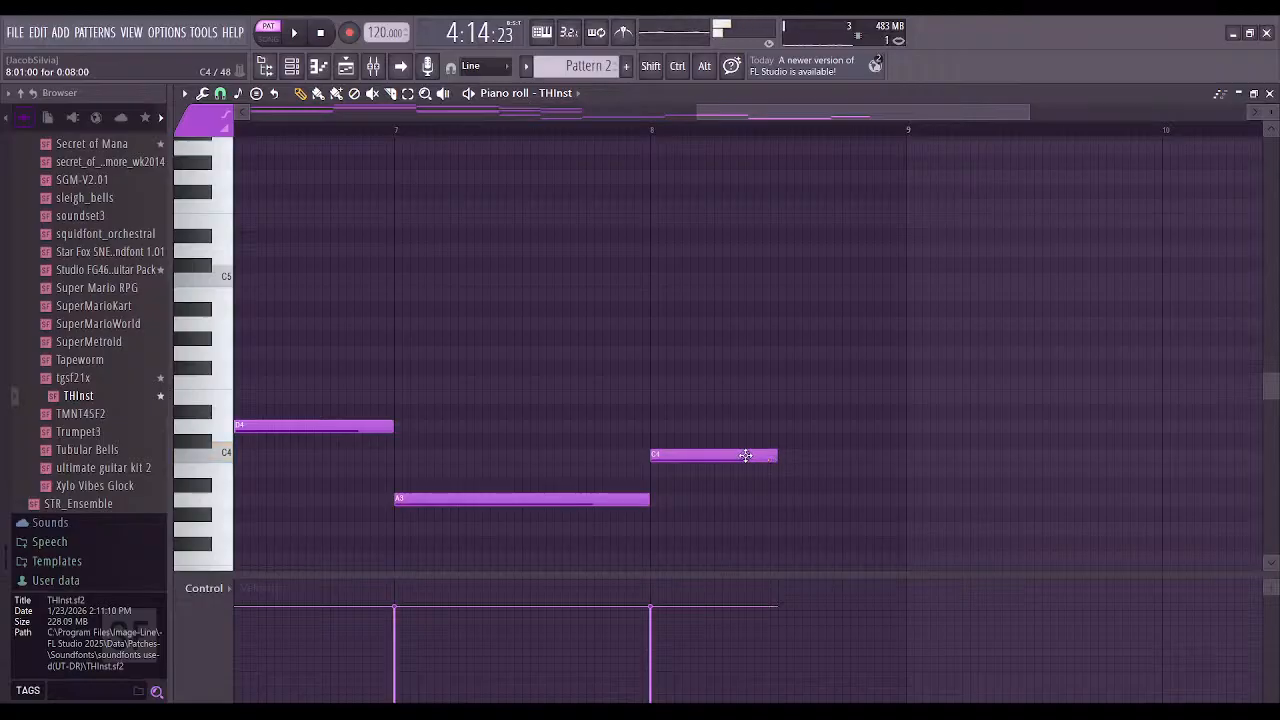
Finish bar 8 of the low line with quarter-bar D4 and E4 notes, and play back the transition from bar 4
{"action": "left_click", "coordinate": [779, 441]}
{"action": "mouse_move", "coordinate": [907, 442]}
{"action": "left_mouse_down"}
{"action": "mouse_move", "coordinate": [1030, 442]}
{"action": "mouse_move", "coordinate": [907, 442]}
{"action": "left_mouse_up"}
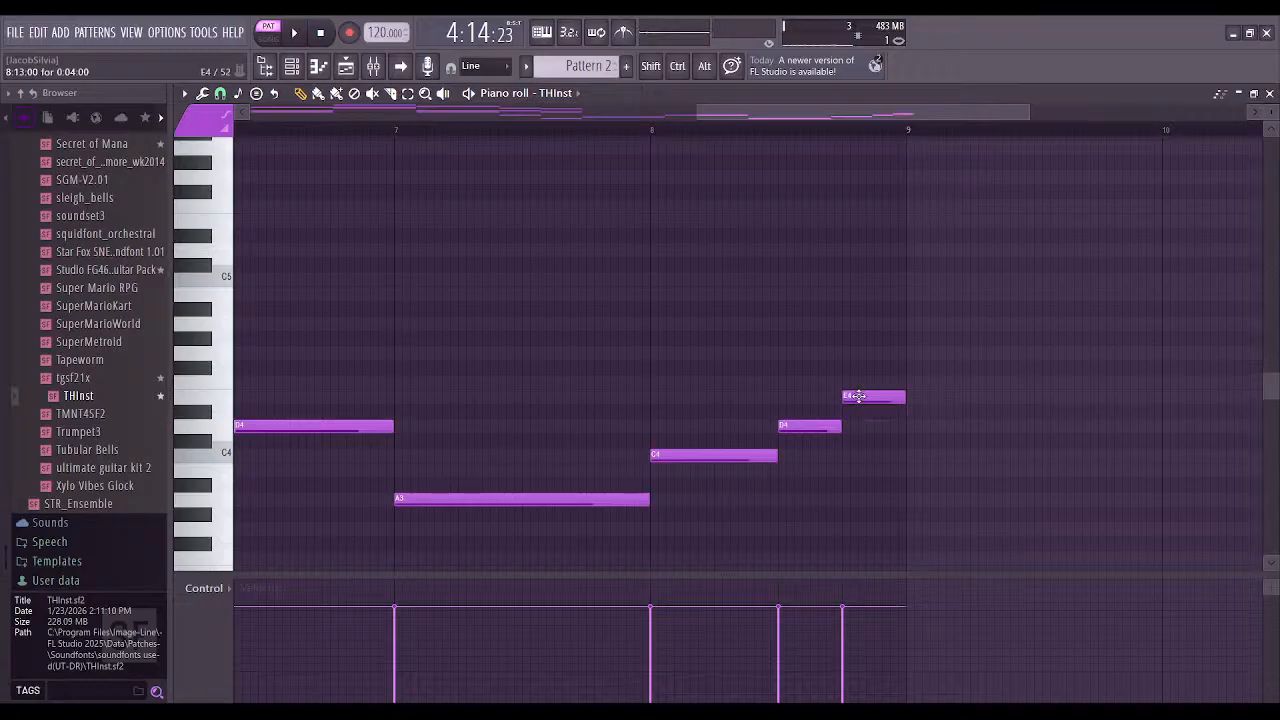
{"action": "scroll", "coordinate": [747, 265], "scroll_direction": "left", "scroll_amount": 5}
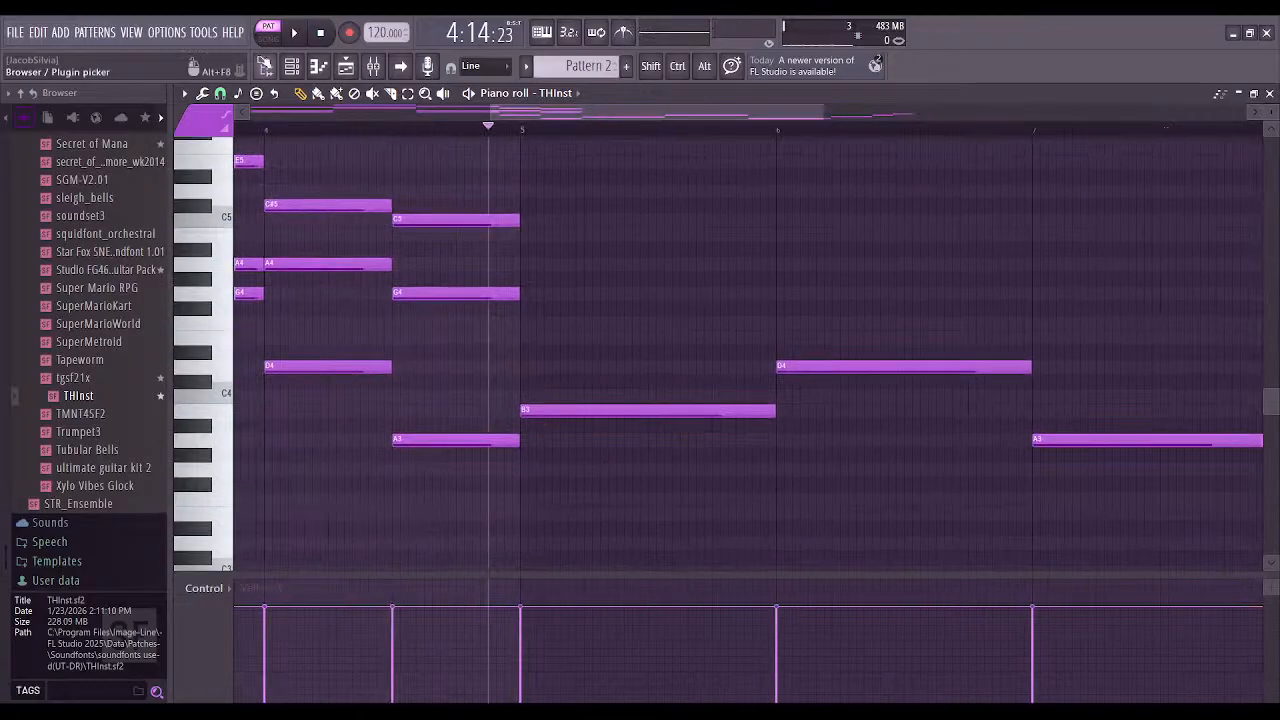
{"action": "left_click", "coordinate": [291, 34]}
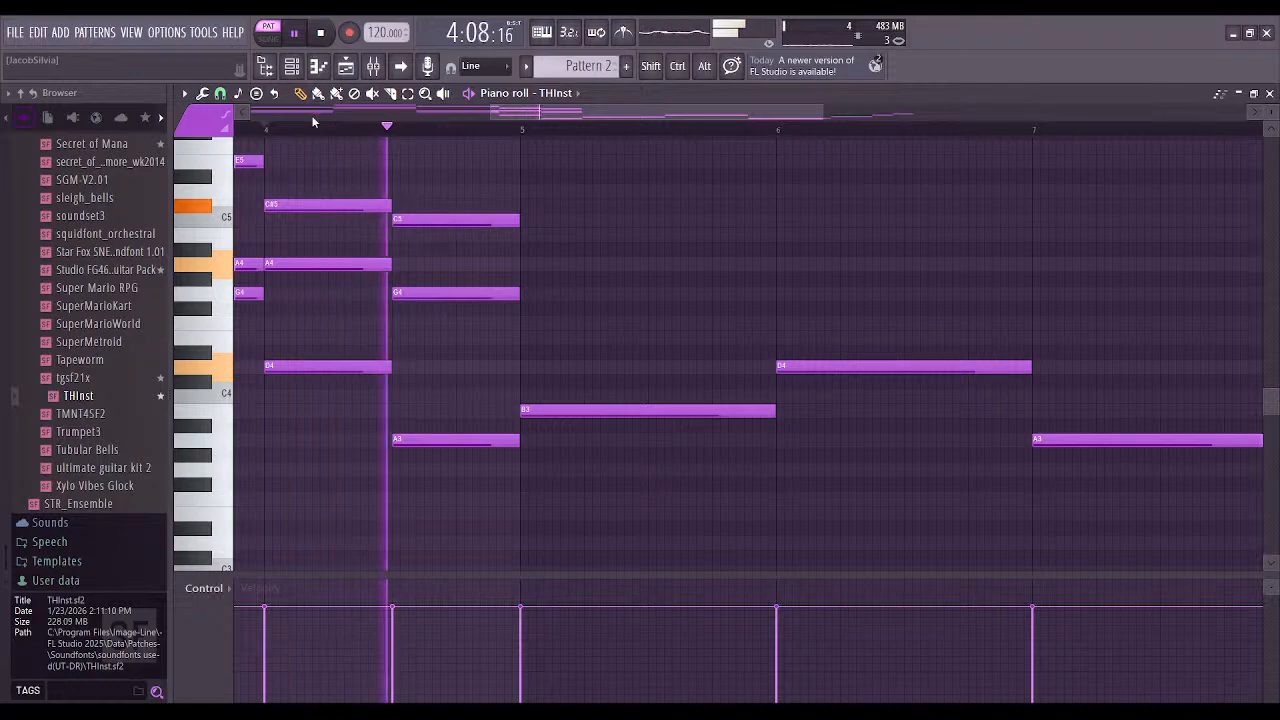
{"action": "key", "text": "space"}
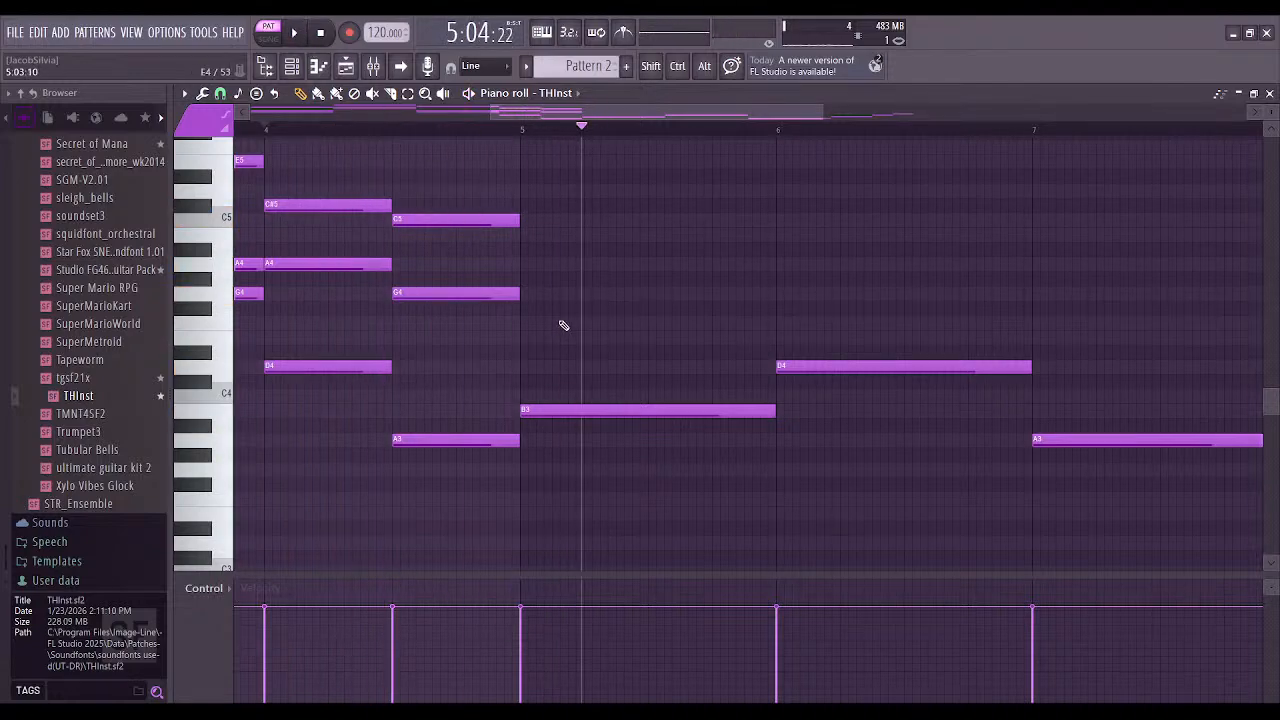
Stack bar-long E5 and A4 notes above the B3 in bar 5 and play back the chord
{"action": "scroll", "coordinate": [562, 372], "scroll_direction": "up", "scroll_amount": 3}
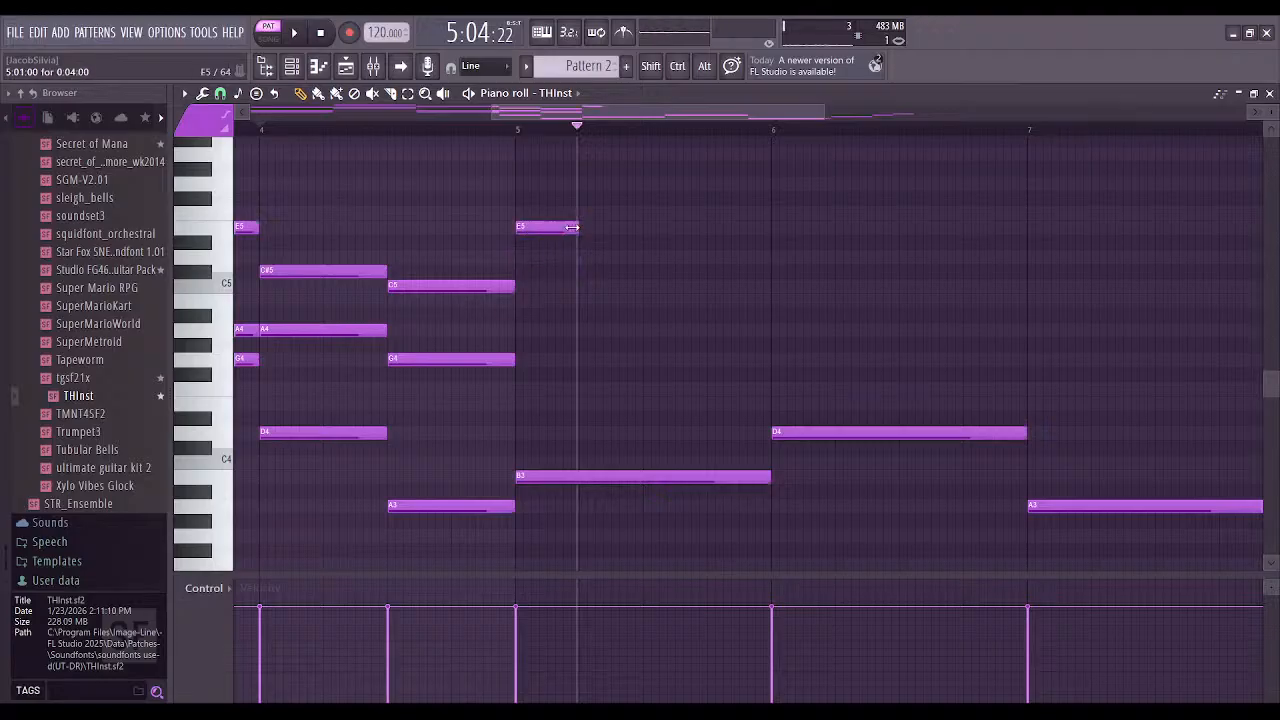
{"action": "left_click", "coordinate": [519, 332]}
{"action": "key", "text": "space"}
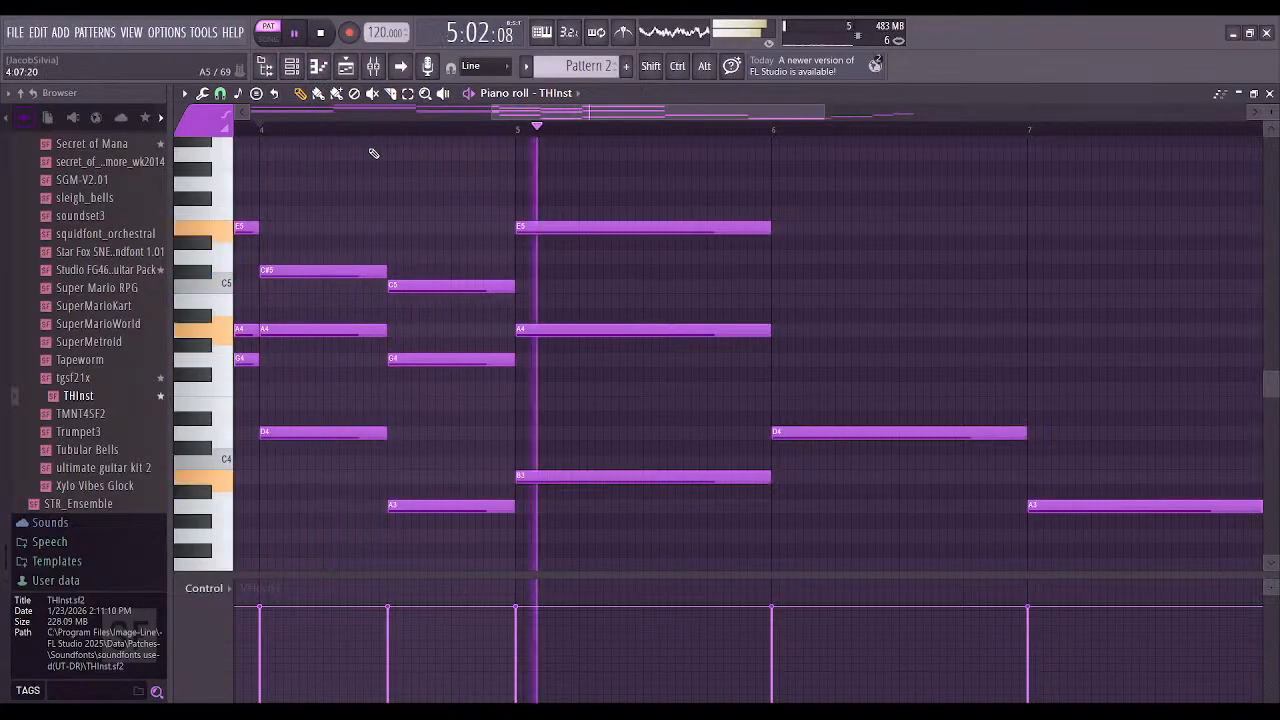
{"action": "scroll", "coordinate": [857, 246], "scroll_direction": "up", "scroll_amount": 2}
{"action": "key", "text": "space"}
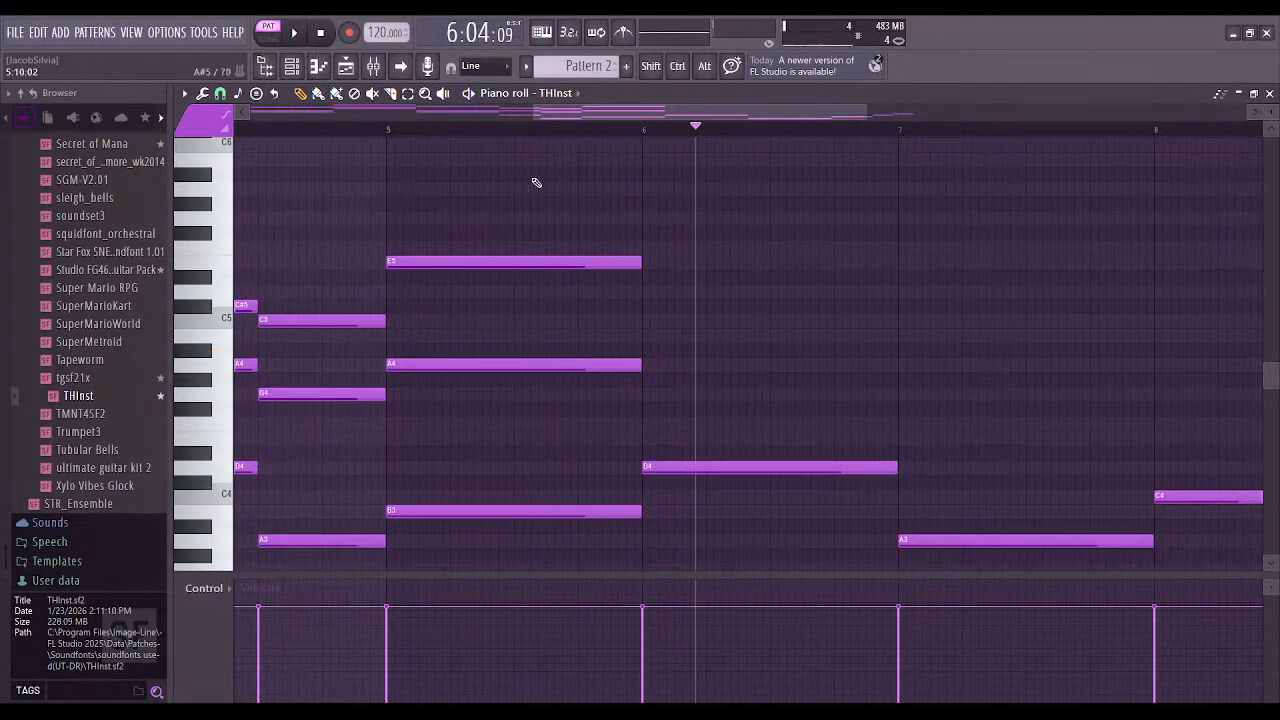
Stack bar-long G5, C5 and G4 notes above the D4 in bar 6 and play back the chord
{"action": "left_click", "coordinate": [647, 219]}
{"action": "left_click", "coordinate": [645, 321]}
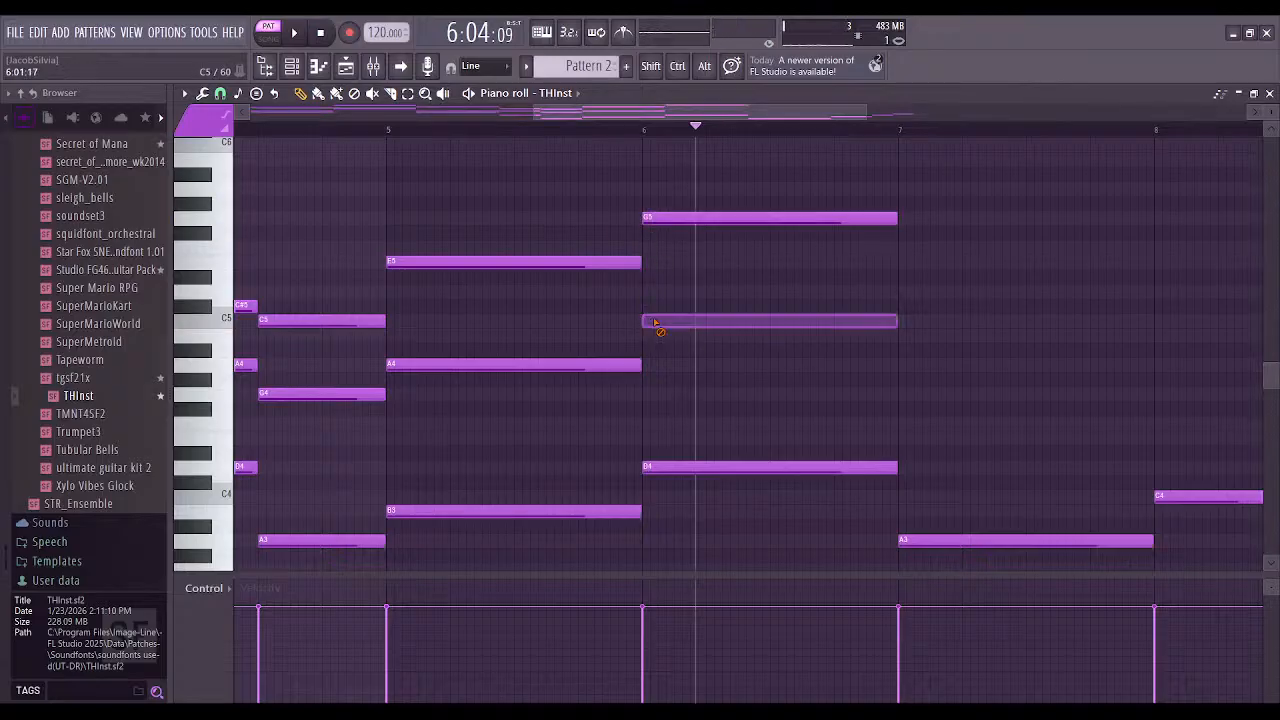
{"action": "left_click", "coordinate": [645, 395]}
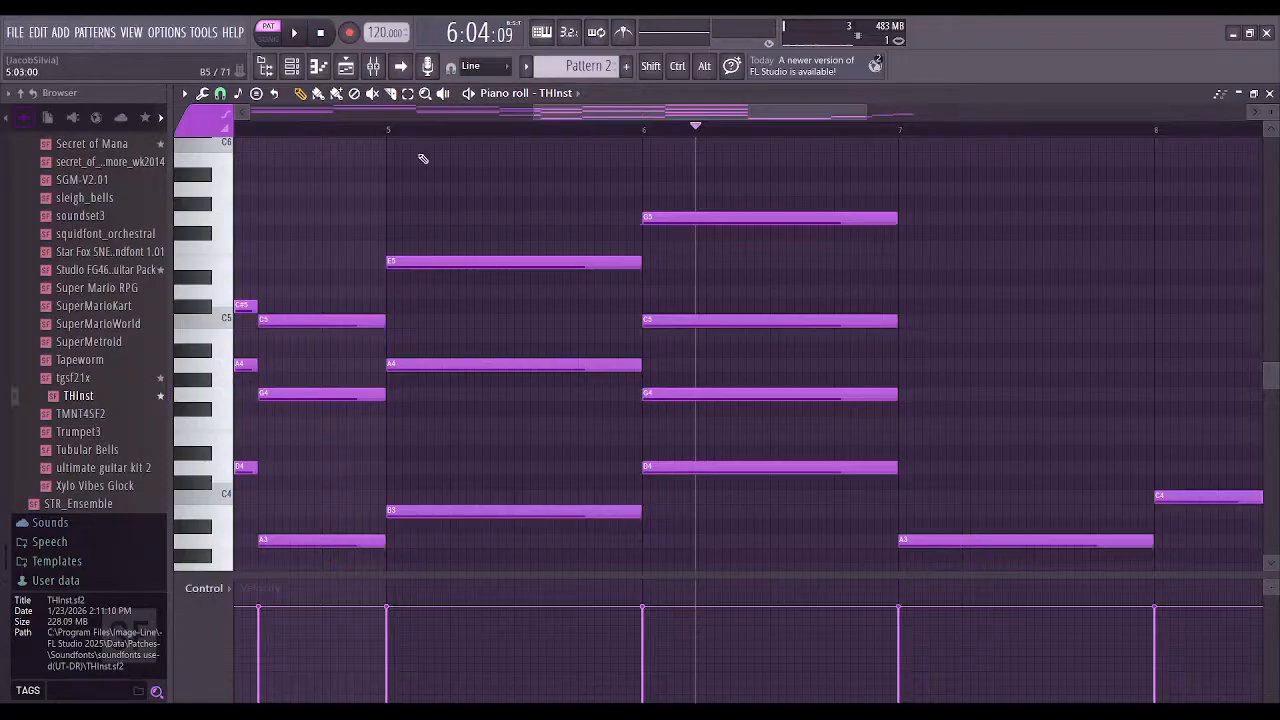
{"action": "left_click", "coordinate": [298, 33]}
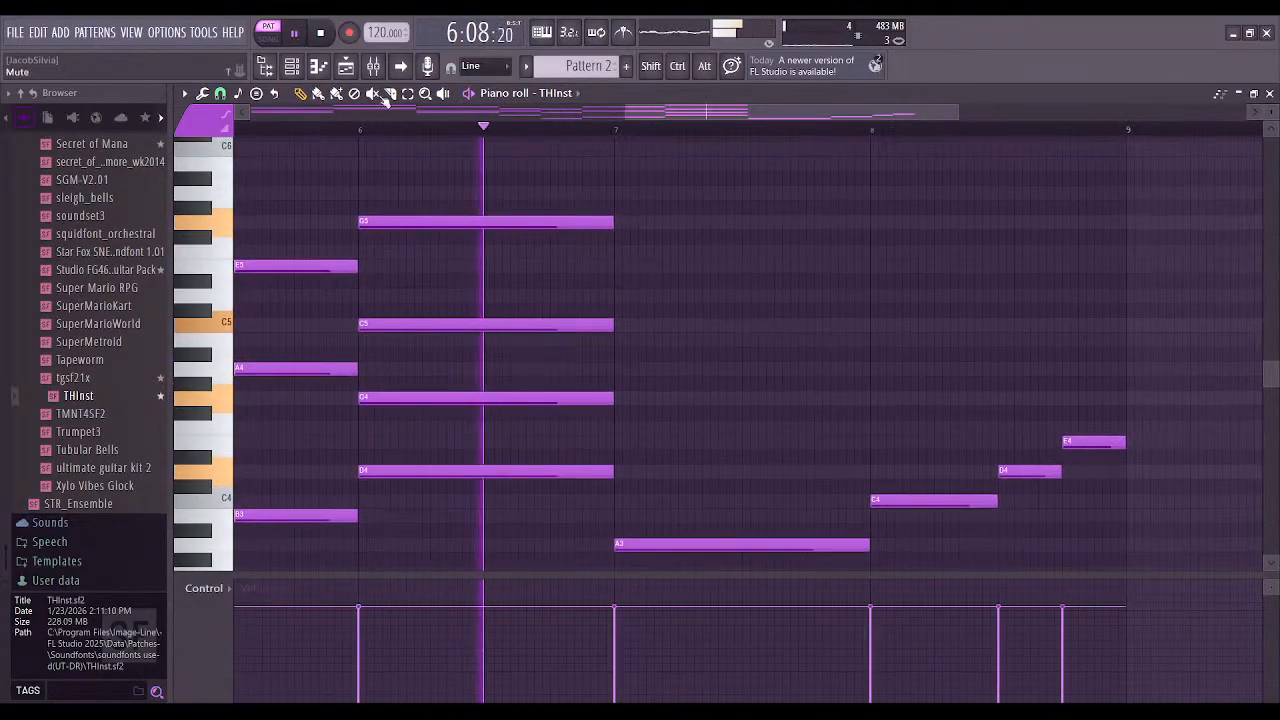
{"action": "key", "text": "space"}
Stack bar-long F#5, D5 and A4 notes above the A3 in bar 7, removing the wrongly placed trial notes
{"action": "left_click", "coordinate": [617, 238]}
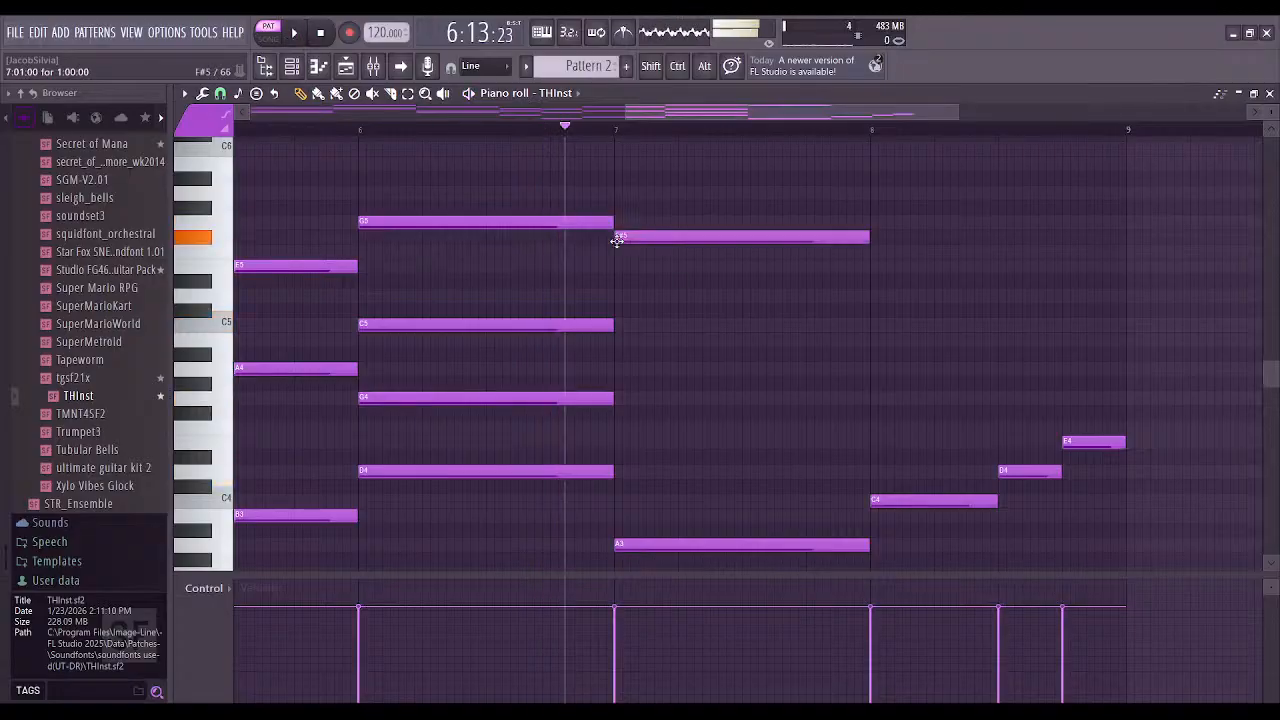
{"action": "left_click", "coordinate": [620, 326]}
{"action": "right_click", "coordinate": [620, 326]}
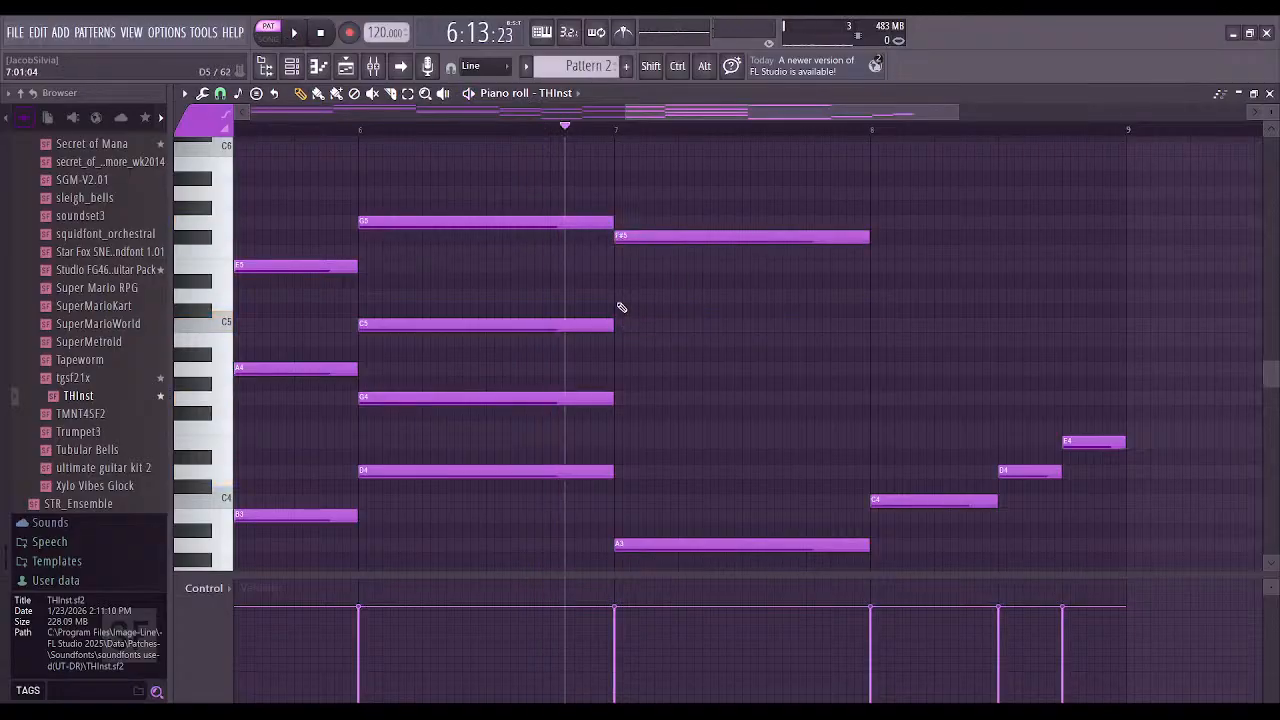
{"action": "left_click", "coordinate": [615, 296]}
{"action": "left_click", "coordinate": [615, 398]}
{"action": "right_click", "coordinate": [618, 399]}
{"action": "left_click", "coordinate": [615, 370]}
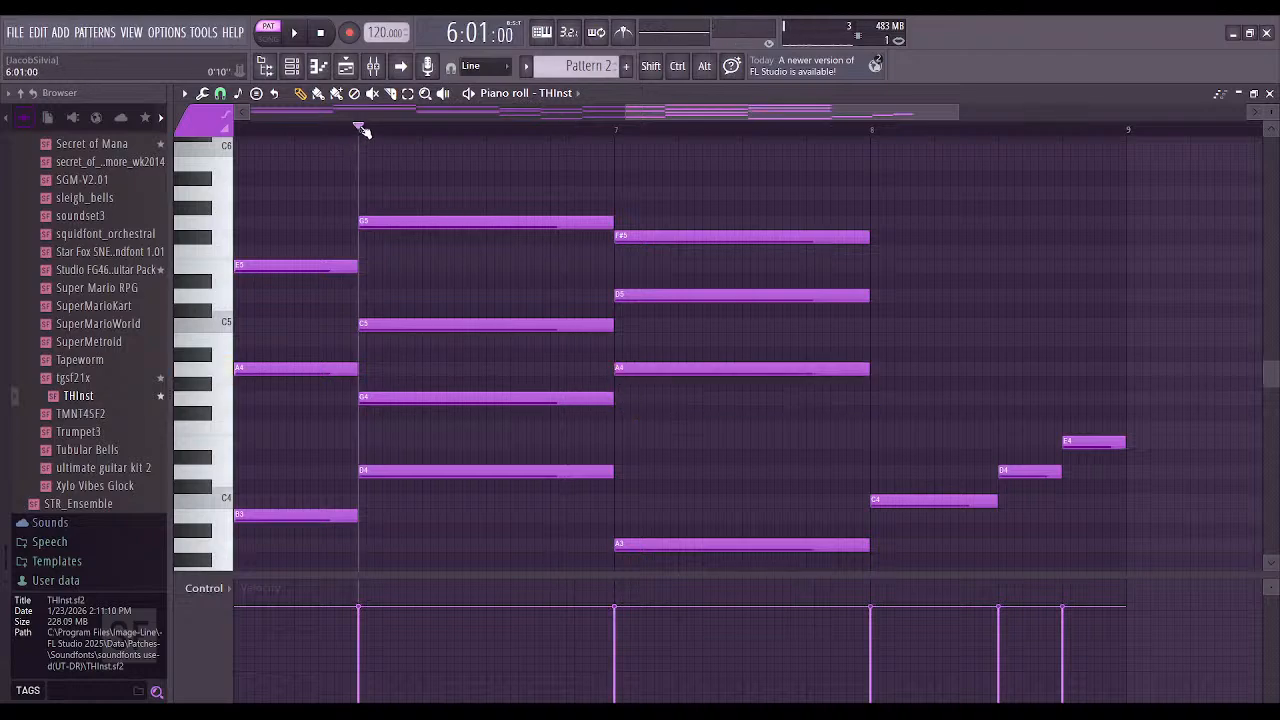
Play back the eight-bar progression of Pattern 2 through to the end of bar 8
{"action": "left_click", "coordinate": [297, 33]}
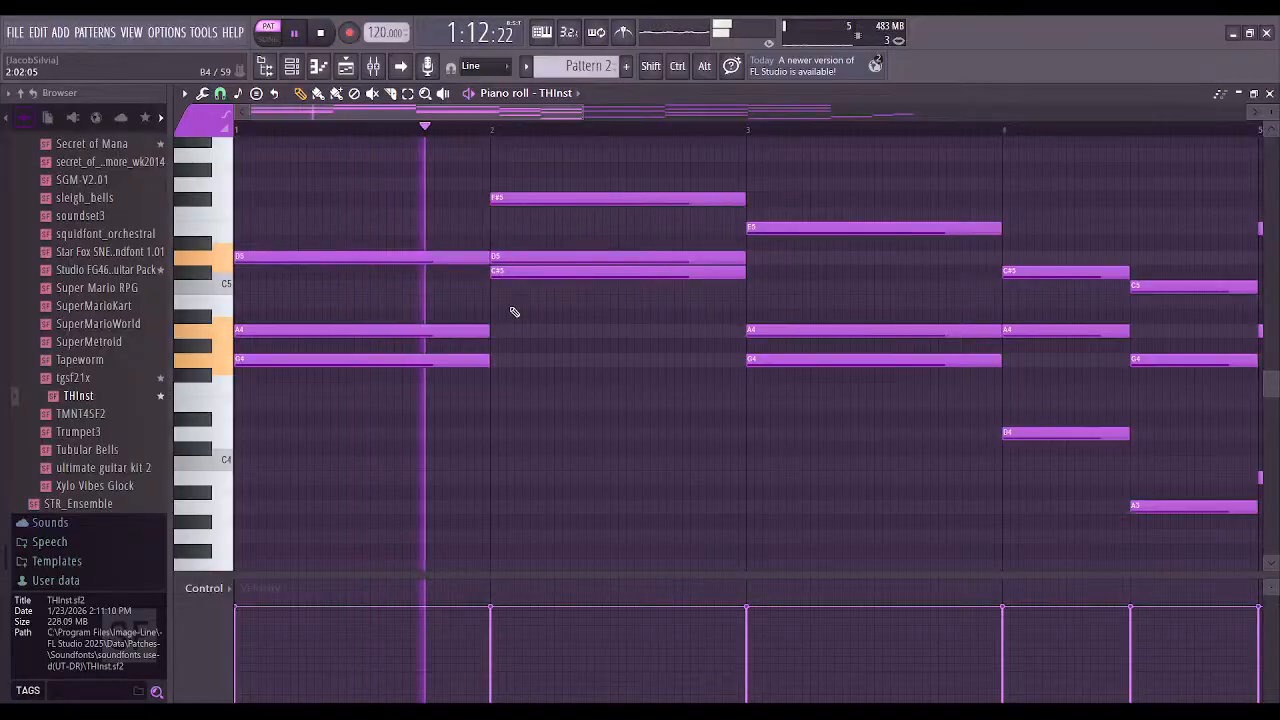
{"action": "scroll", "coordinate": [513, 350], "scroll_direction": "up", "scroll_amount": 4}
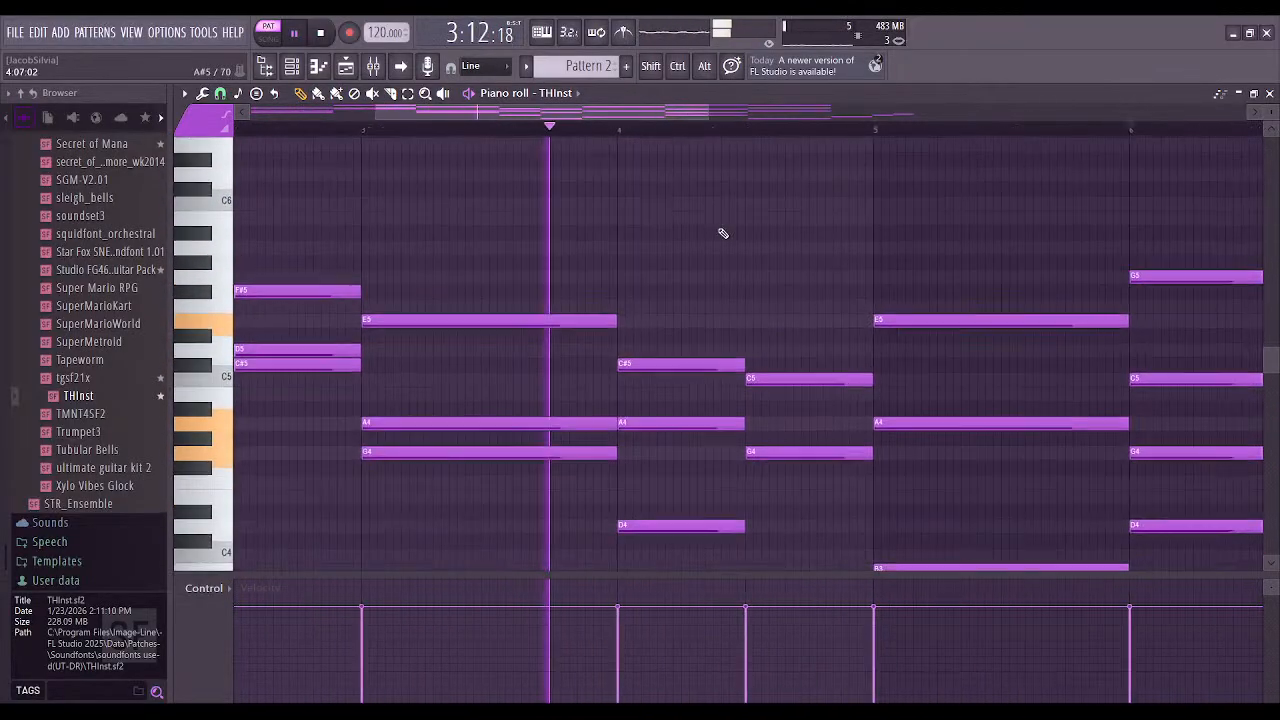
{"action": "scroll", "coordinate": [603, 220], "scroll_direction": "down", "scroll_amount": 3}
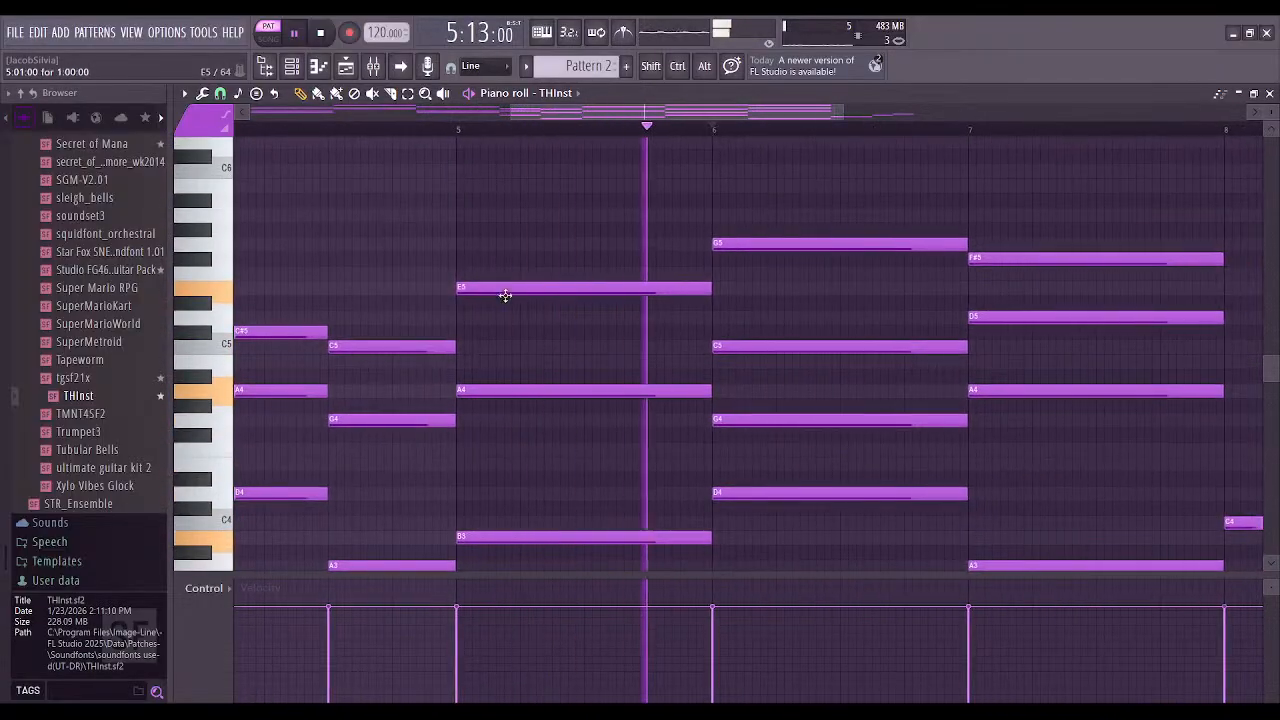
{"action": "left_click_drag", "start_coordinate": [1068, 446], "coordinate": [654, 397]}
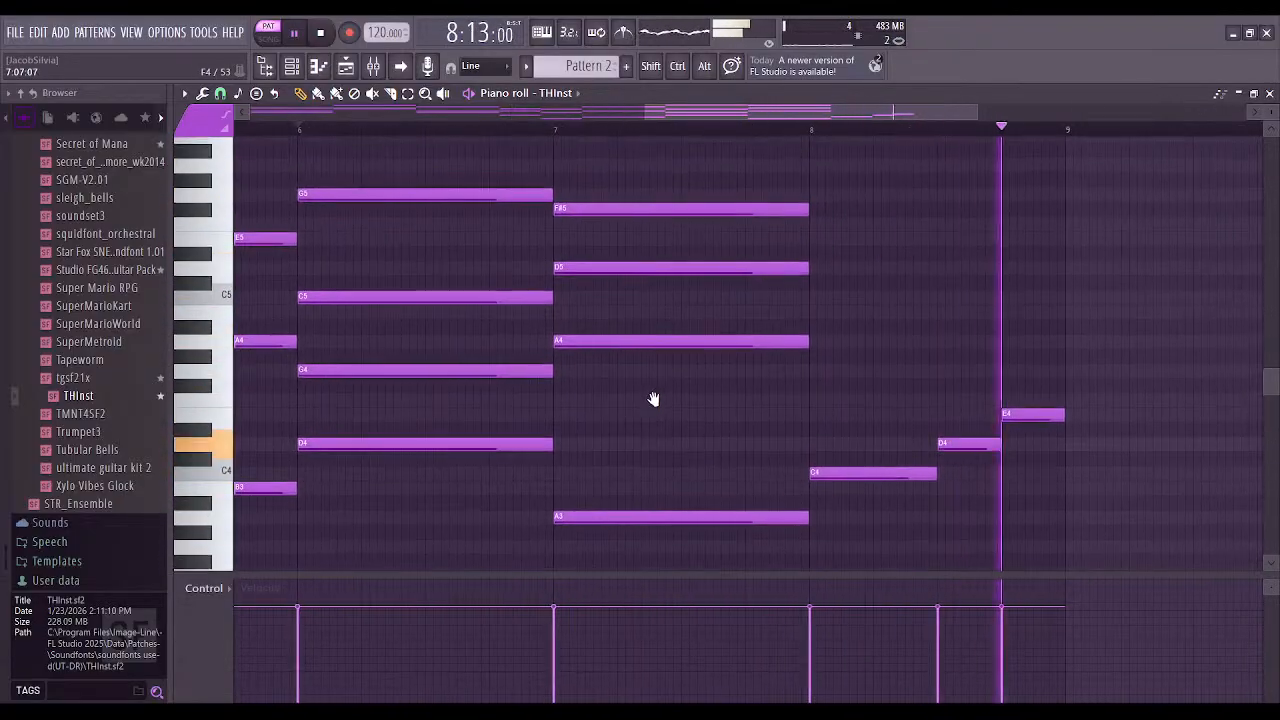
{"action": "key", "text": "space"}
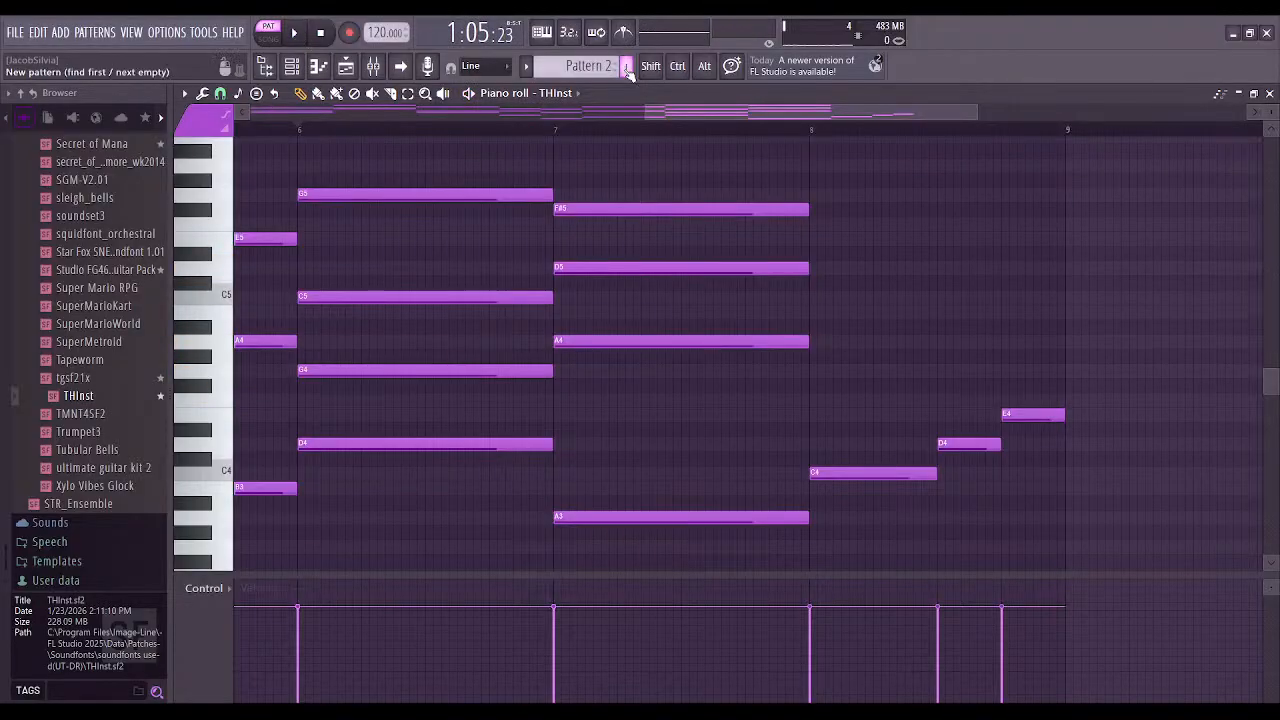
Create Pattern 3 and start bar 1 with a C4 note, shortening it from its bar-long default
{"action": "left_click", "coordinate": [627, 68]}
{"action": "scroll", "coordinate": [651, 380], "scroll_direction": "up", "scroll_amount": 2}
{"action": "left_click", "coordinate": [259, 522]}
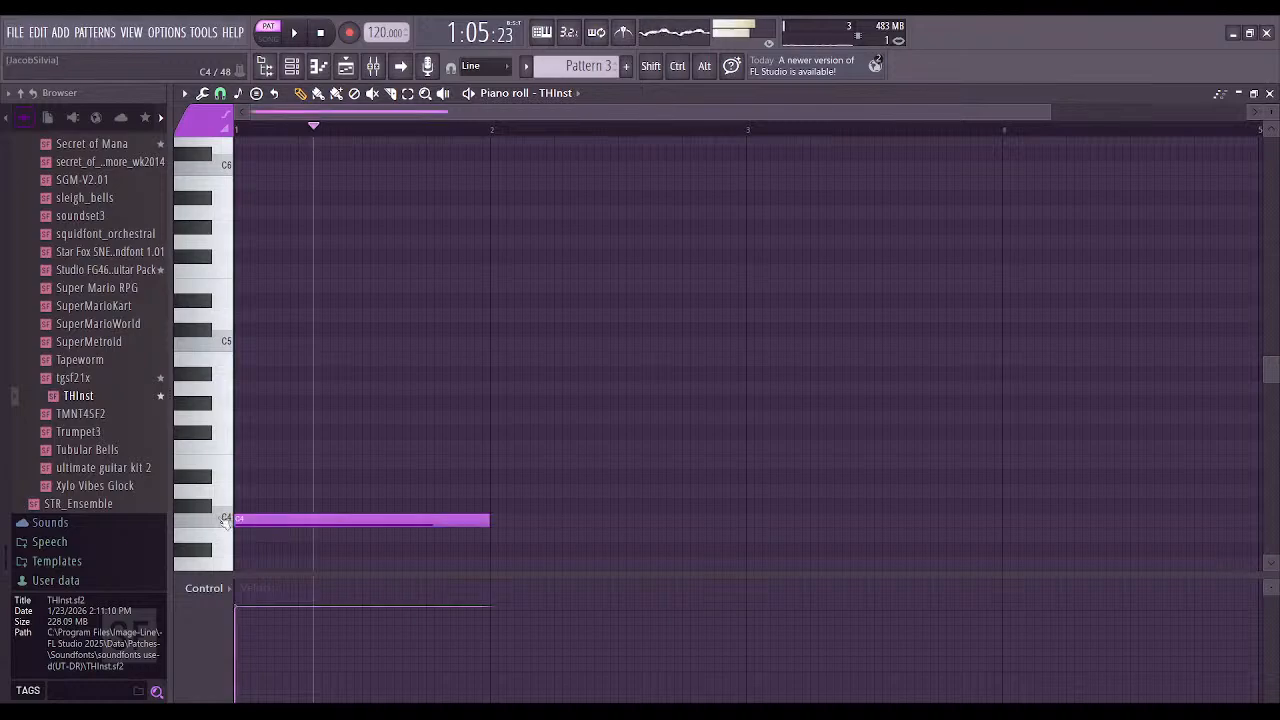
{"action": "left_click_drag", "start_coordinate": [488, 522], "coordinate": [321, 531]}
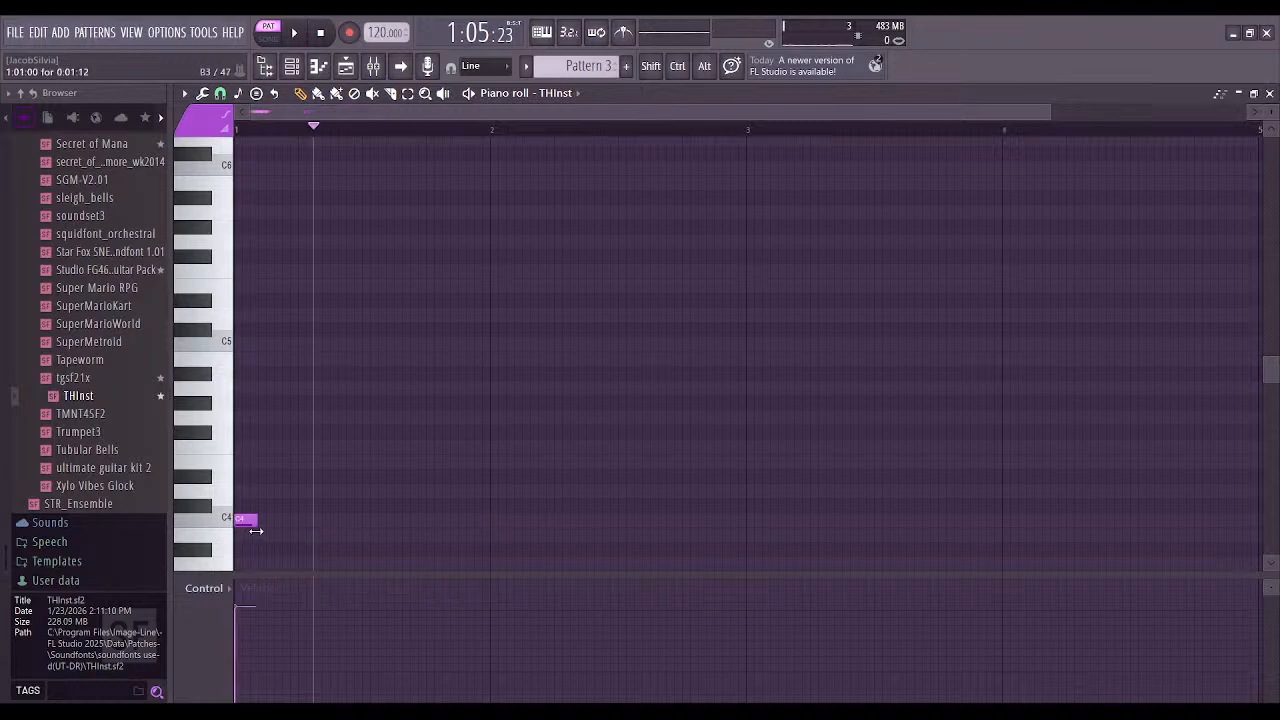
{"action": "scroll", "coordinate": [242, 528], "scroll_direction": "up", "scroll_amount": 2}
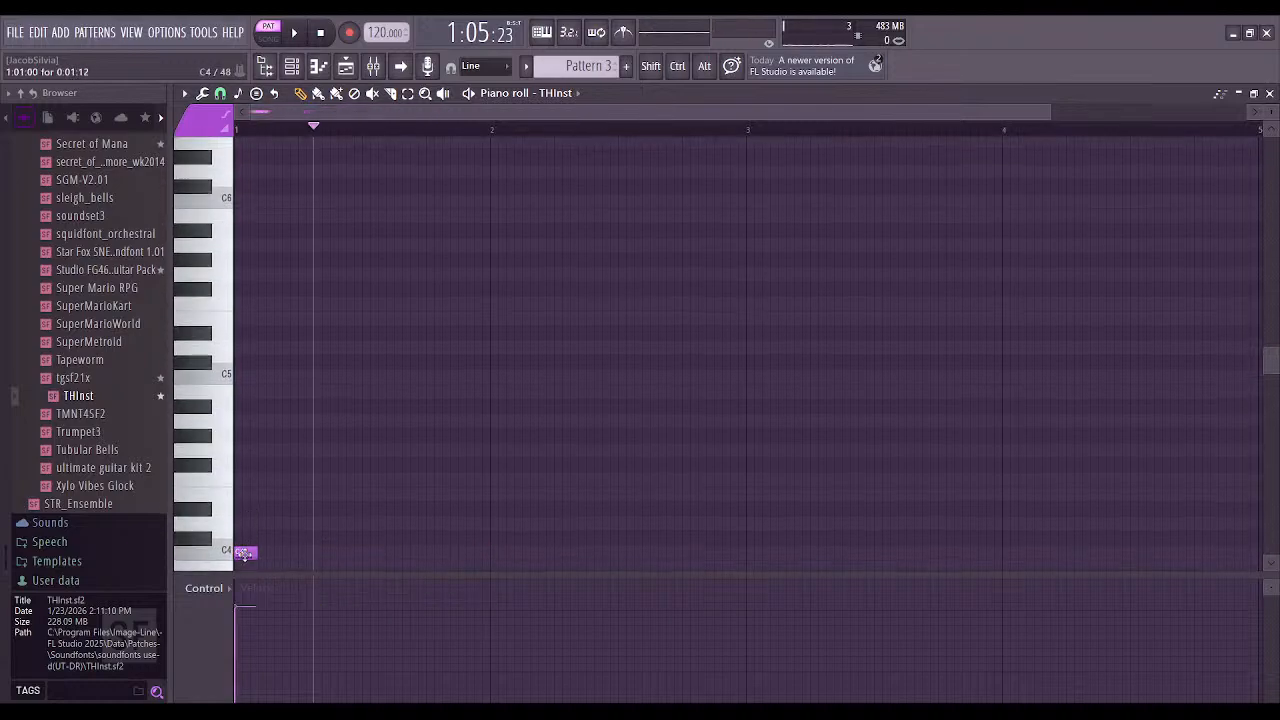
{"action": "scroll", "coordinate": [252, 550], "scroll_direction": "down", "scroll_amount": 2}
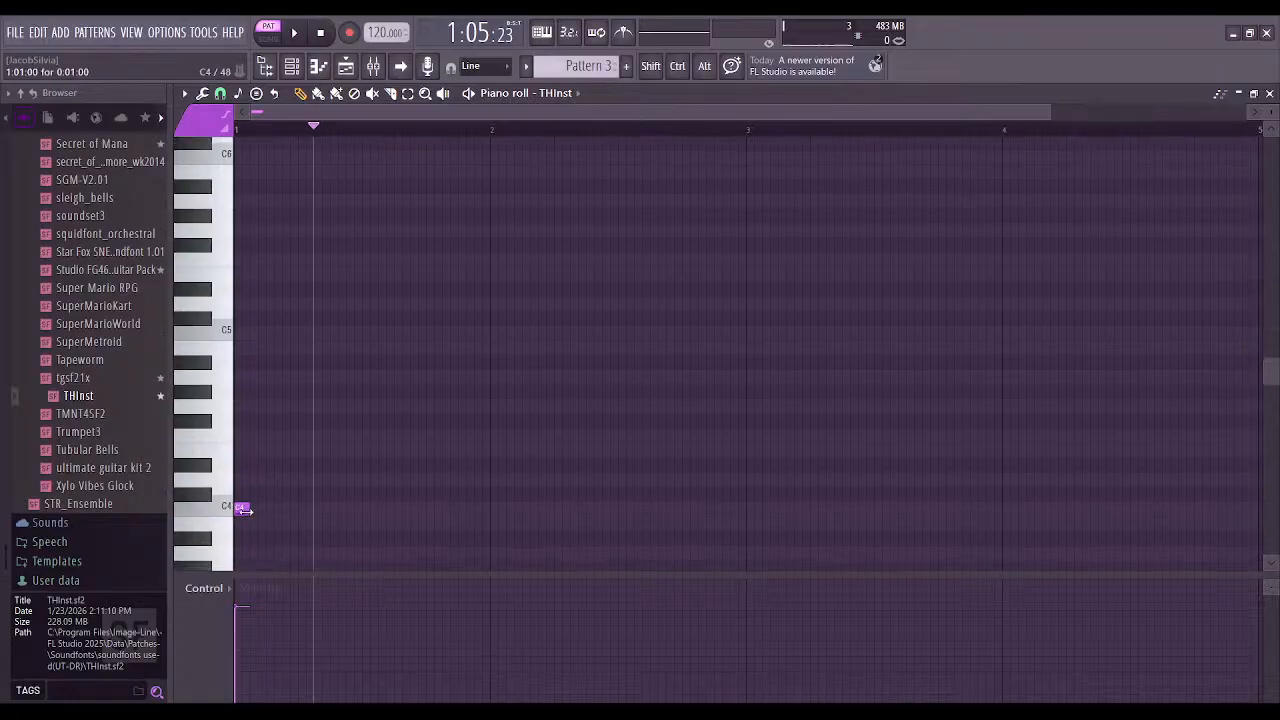
Continue bar 1 with eighth notes D#4, D4, G4, C4, D#4, D4, F#4 and fill bar 2 with C4, G4, D#4, F4, C4, D4, D#4, E4
{"action": "left_click", "coordinate": [304, 479]}
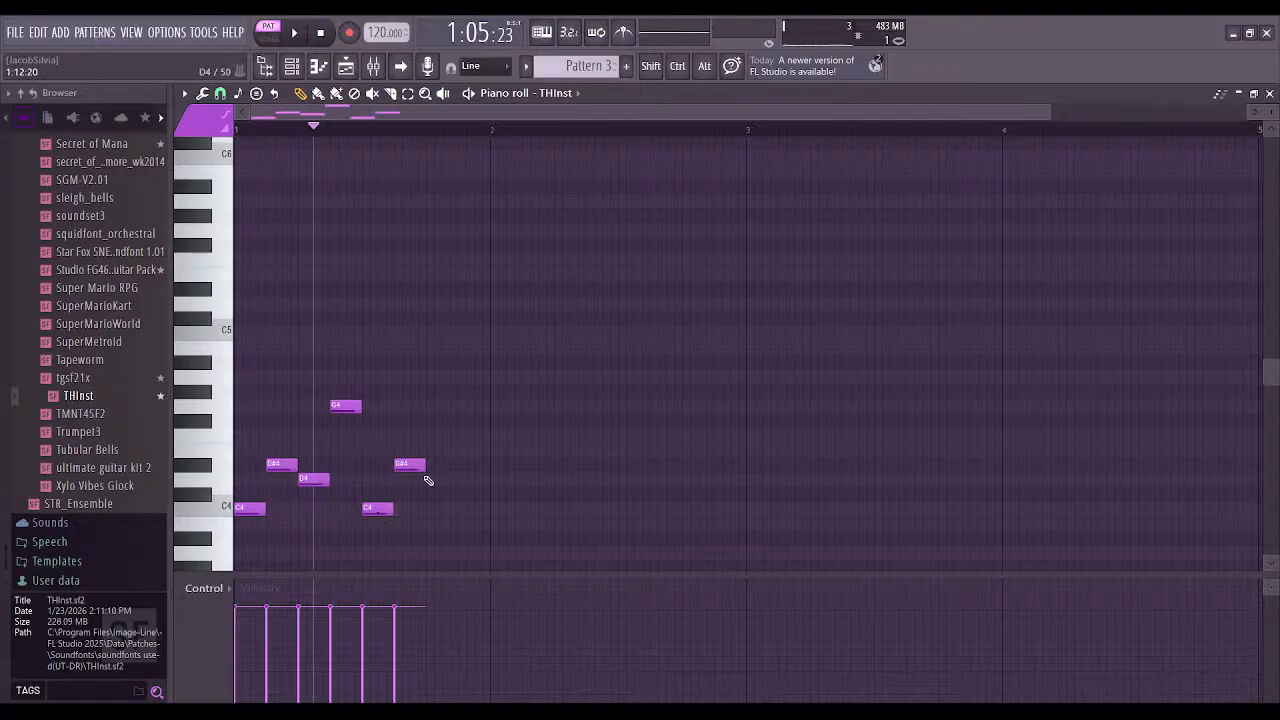
{"action": "left_click", "coordinate": [471, 421]}
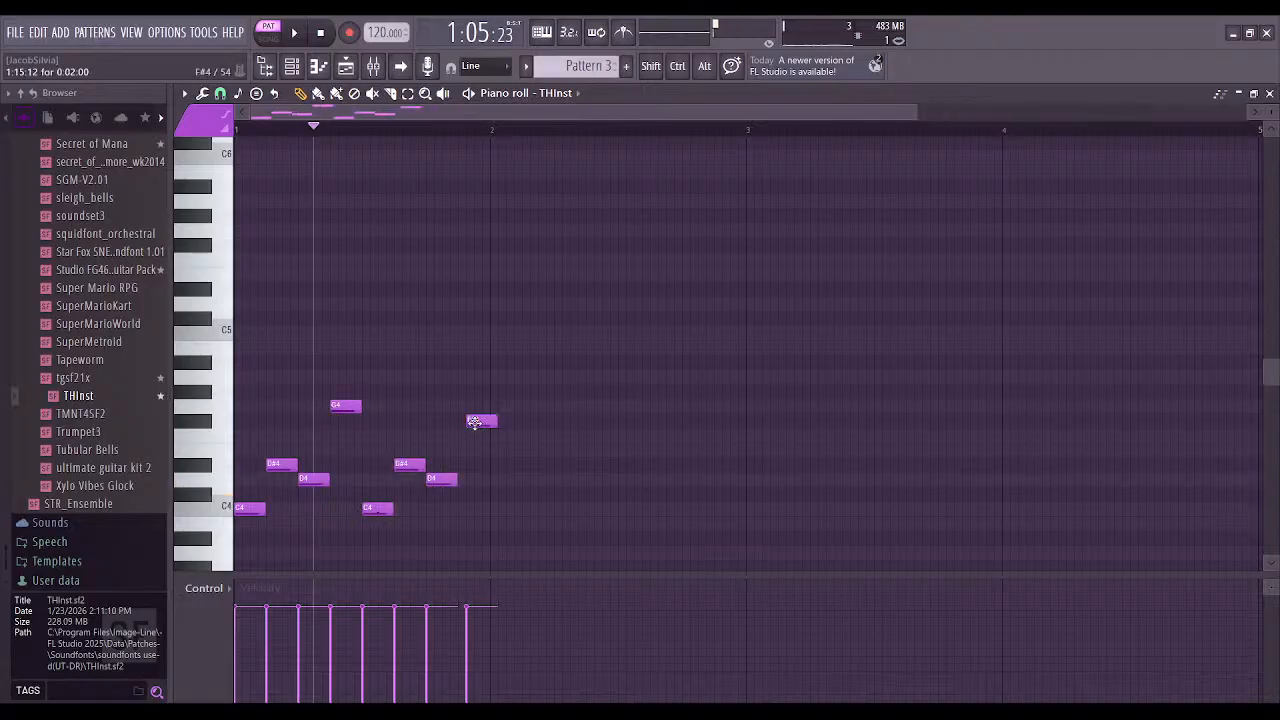
{"action": "left_click", "coordinate": [497, 511]}
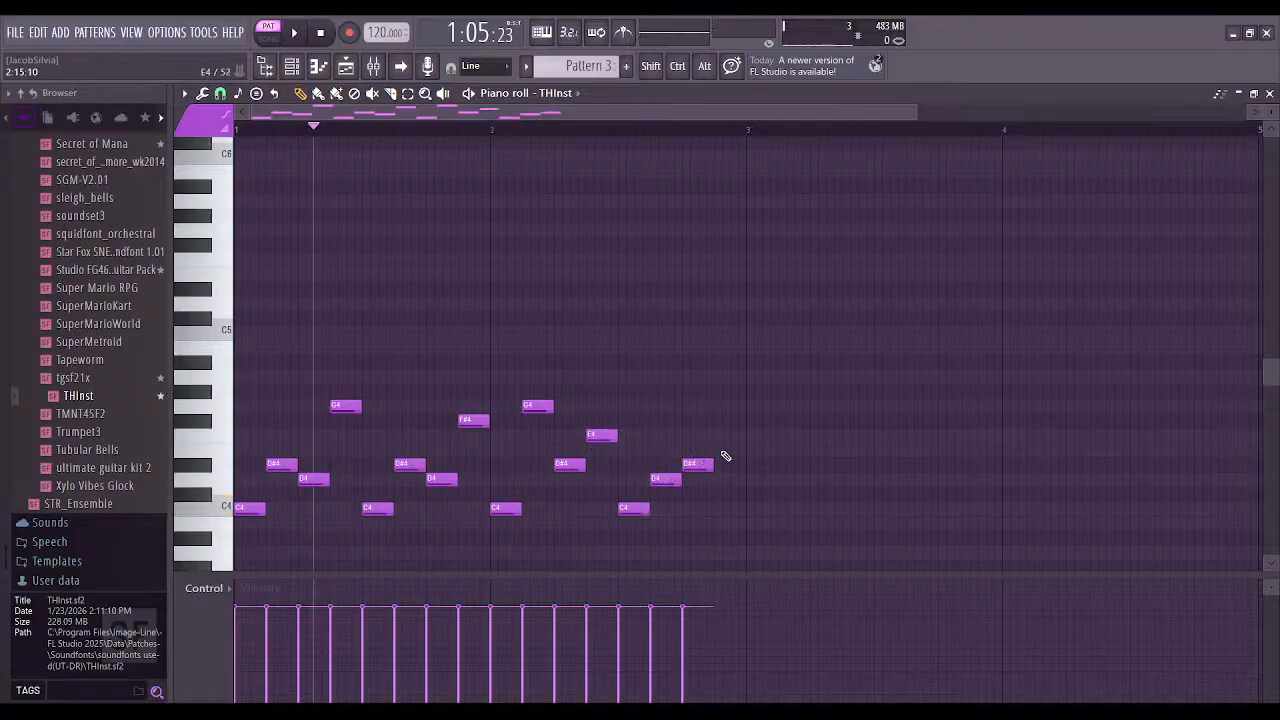
Shorten all the melody notes to sixteenths, then raise the tempo to 160 BPM while the loop plays
{"action": "key", "text": "ctrl+a"}
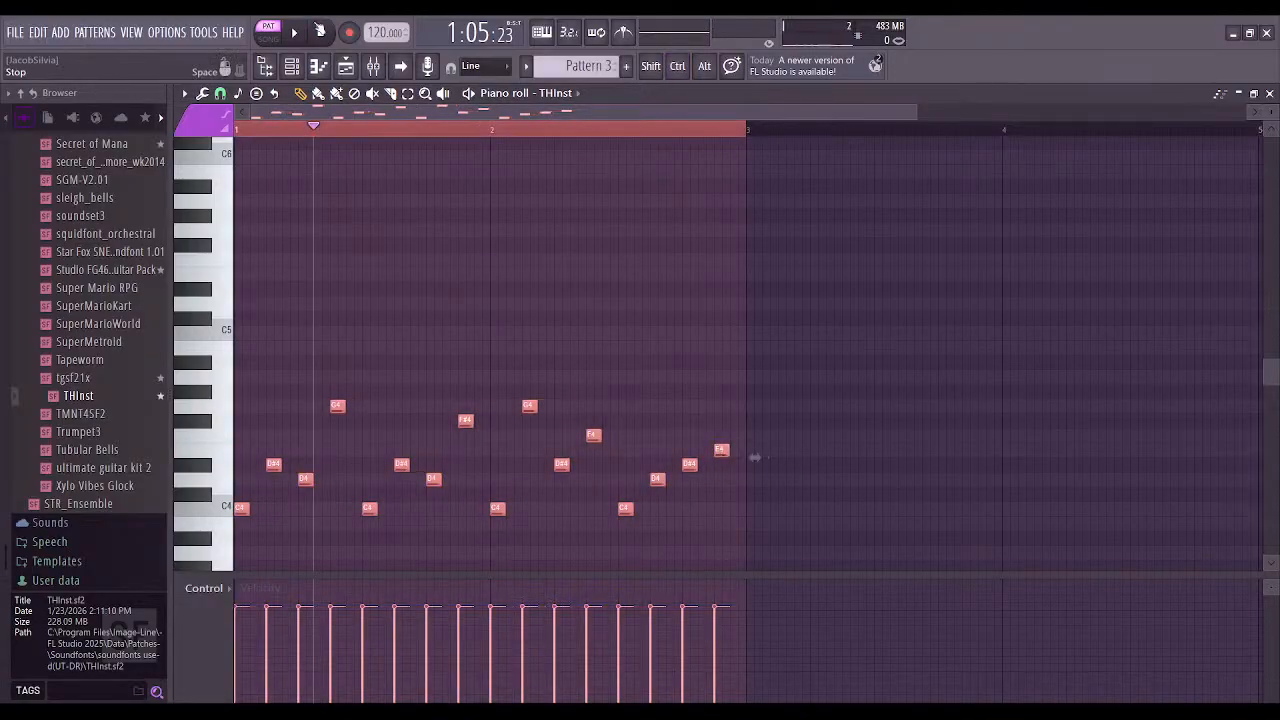
{"action": "left_click", "coordinate": [292, 34]}
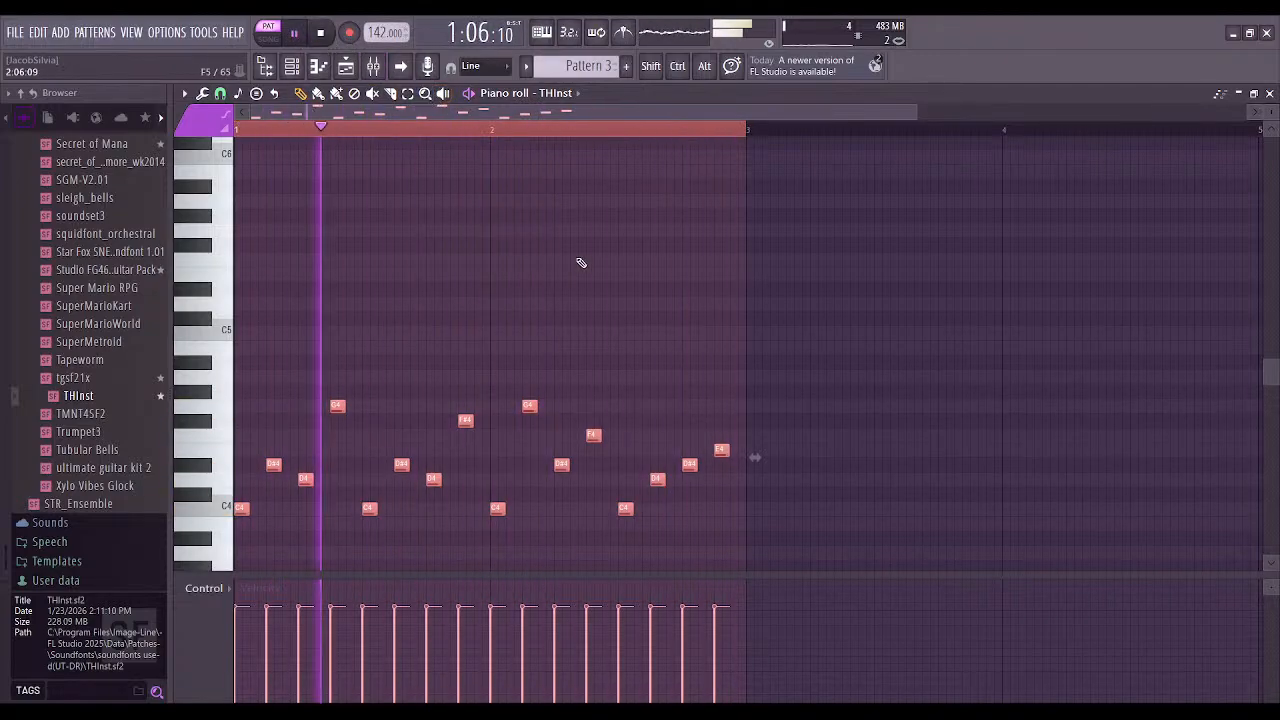
{"action": "scroll", "coordinate": [385, 33], "scroll_direction": "up", "scroll_amount": 17}
{"action": "scroll", "coordinate": [385, 33], "scroll_direction": "up", "scroll_amount": 1}
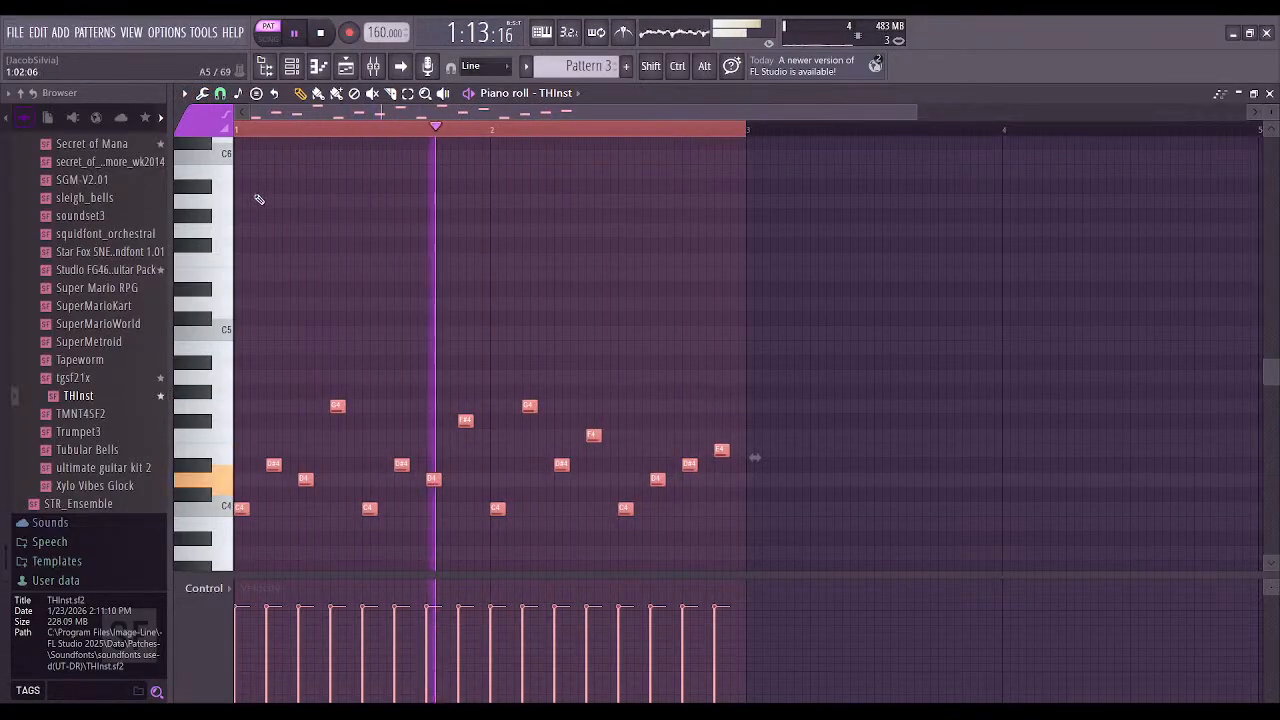
Add an eighth-note C2 bass note on every beat of both bars while the loop plays, then pause playback
{"action": "scroll", "coordinate": [323, 162], "scroll_direction": "down", "scroll_amount": 3}
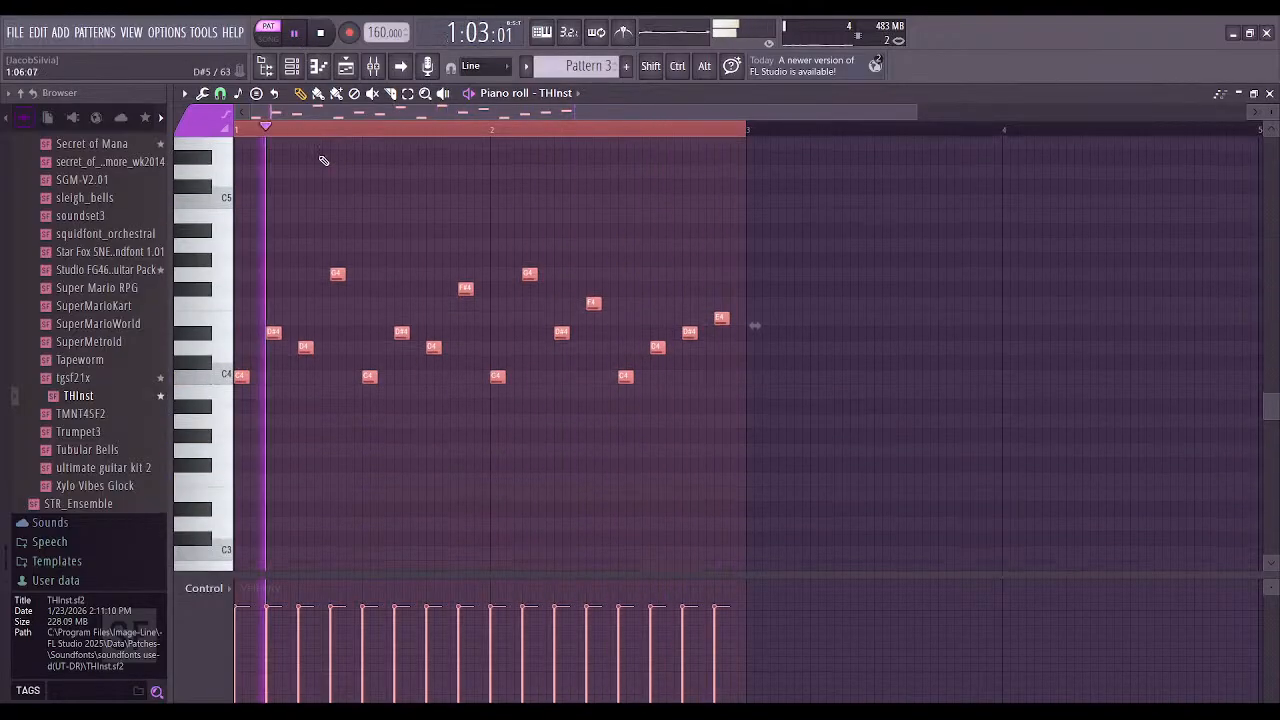
{"action": "scroll", "coordinate": [251, 451], "scroll_direction": "down", "scroll_amount": 2}
{"action": "scroll", "coordinate": [243, 471], "scroll_direction": "down", "scroll_amount": 2}
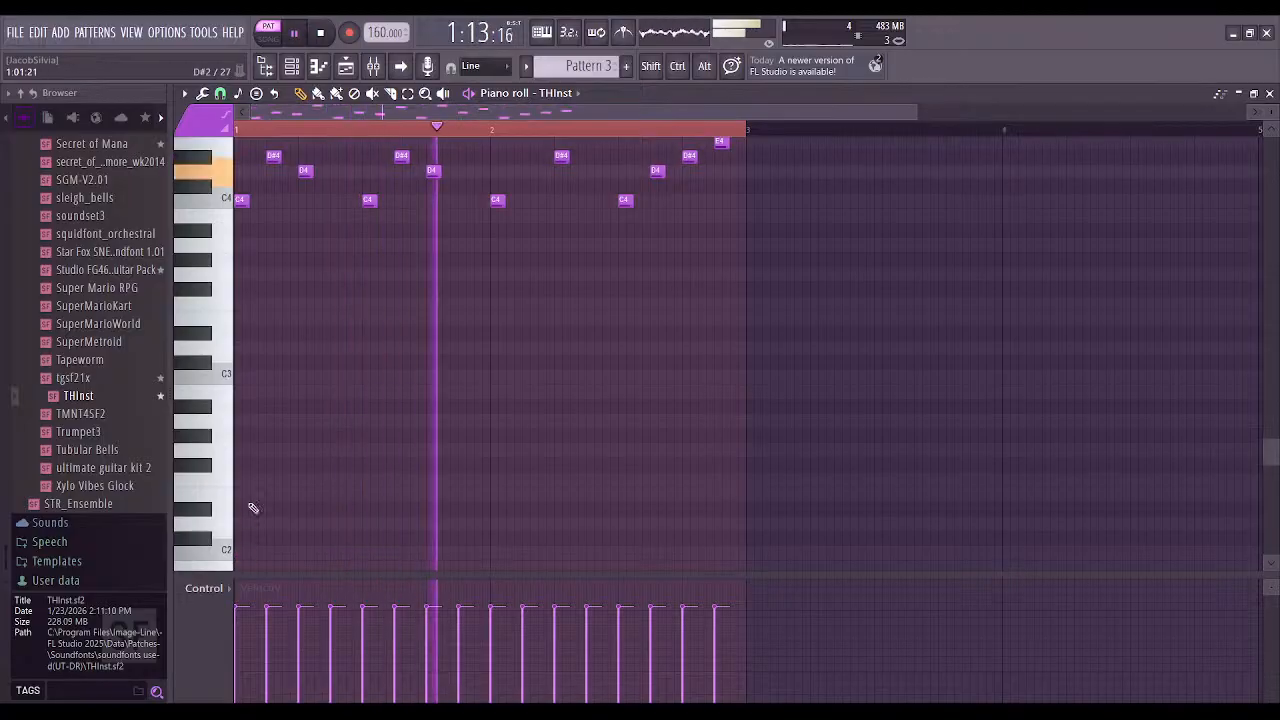
{"action": "left_click", "coordinate": [240, 551]}
{"action": "left_click_drag", "start_coordinate": [250, 551], "coordinate": [265, 553]}
{"action": "left_click", "coordinate": [303, 552]}
{"action": "left_click", "coordinate": [372, 555]}
{"action": "left_click", "coordinate": [434, 555]}
{"action": "left_click", "coordinate": [495, 555]}
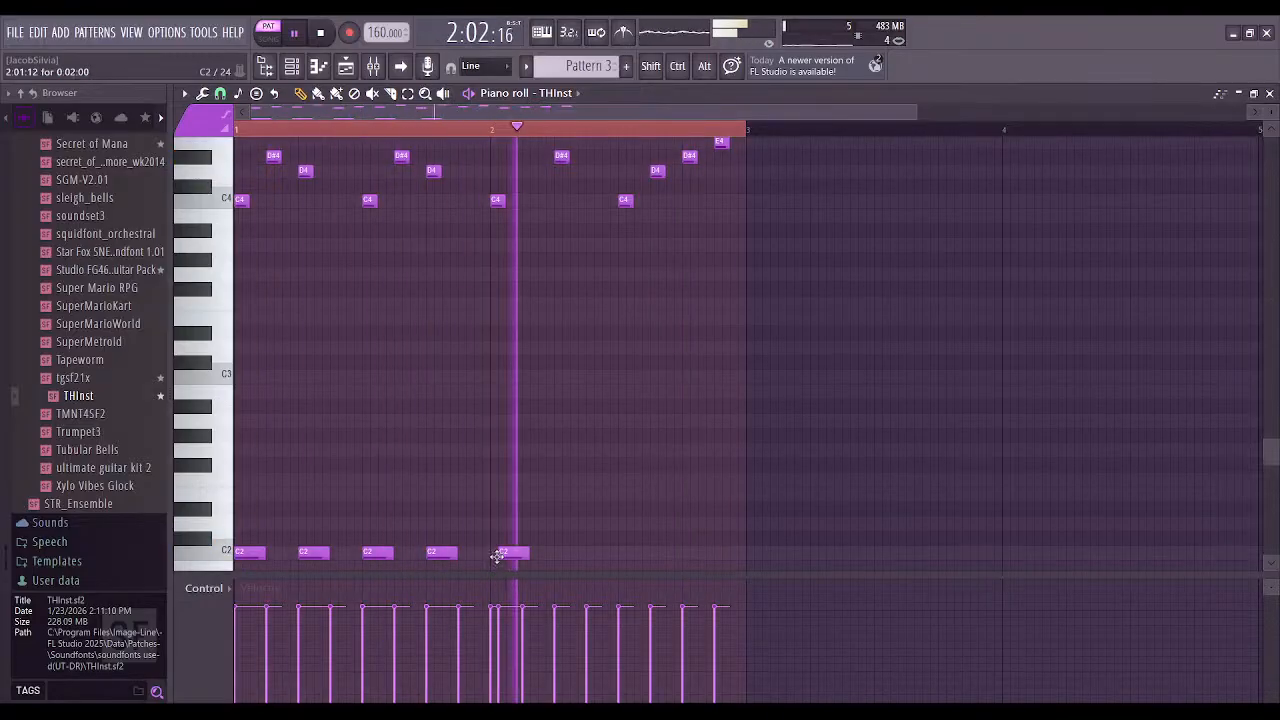
{"action": "left_click", "coordinate": [560, 555]}
{"action": "left_click", "coordinate": [630, 555]}
{"action": "left_click", "coordinate": [688, 553]}
{"action": "scroll", "coordinate": [403, 310], "scroll_direction": "up", "scroll_amount": 1}
{"action": "scroll", "coordinate": [403, 310], "scroll_direction": "up", "scroll_amount": 5}
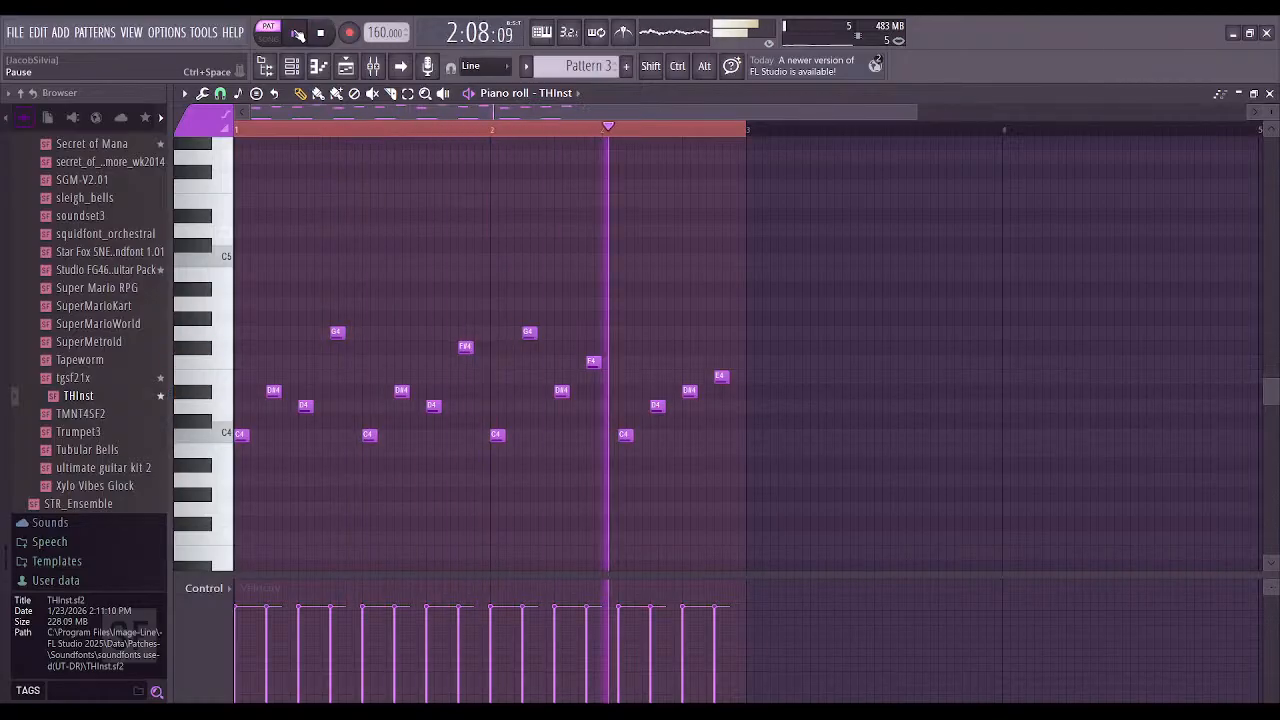
{"action": "left_click", "coordinate": [297, 34]}
Select all the notes of the two-bar pattern and play the loop again
{"action": "scroll", "coordinate": [451, 314], "scroll_direction": "down", "scroll_amount": 4}
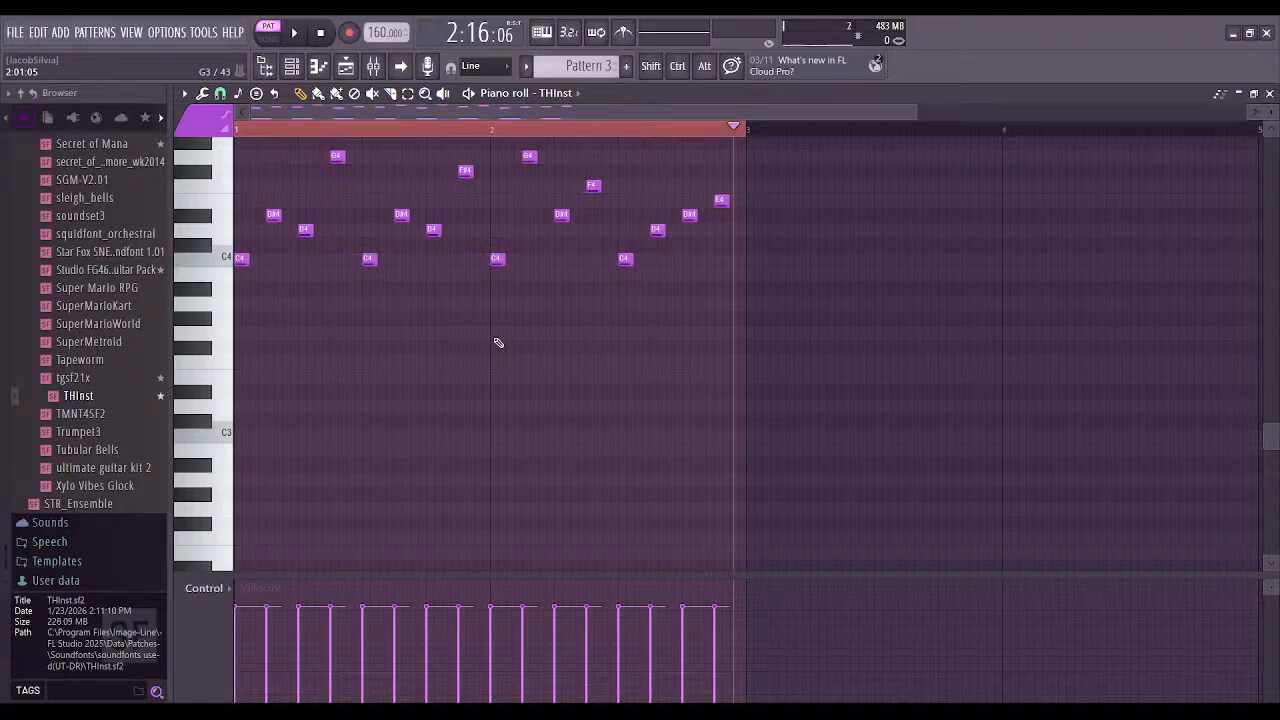
{"action": "scroll", "coordinate": [495, 350], "scroll_direction": "up", "scroll_amount": 3}
{"action": "scroll", "coordinate": [466, 331], "scroll_direction": "down", "scroll_amount": 2}
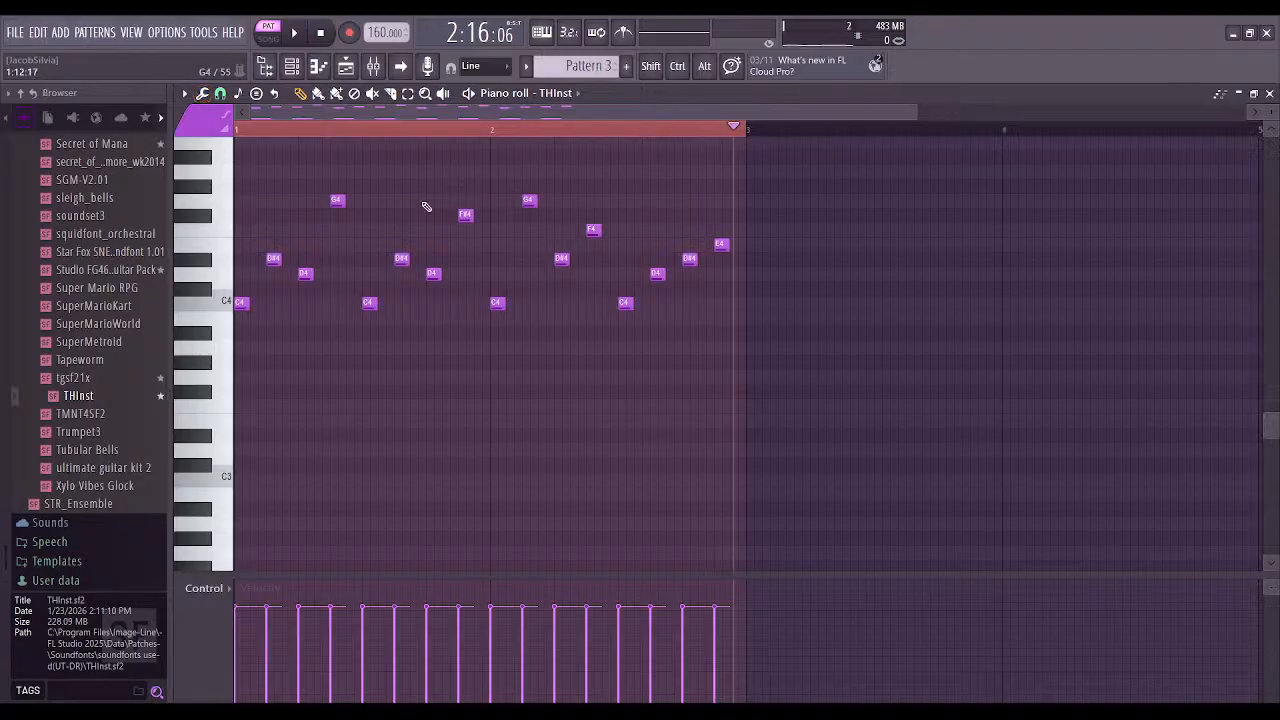
{"action": "key", "text": "ctrl+a"}
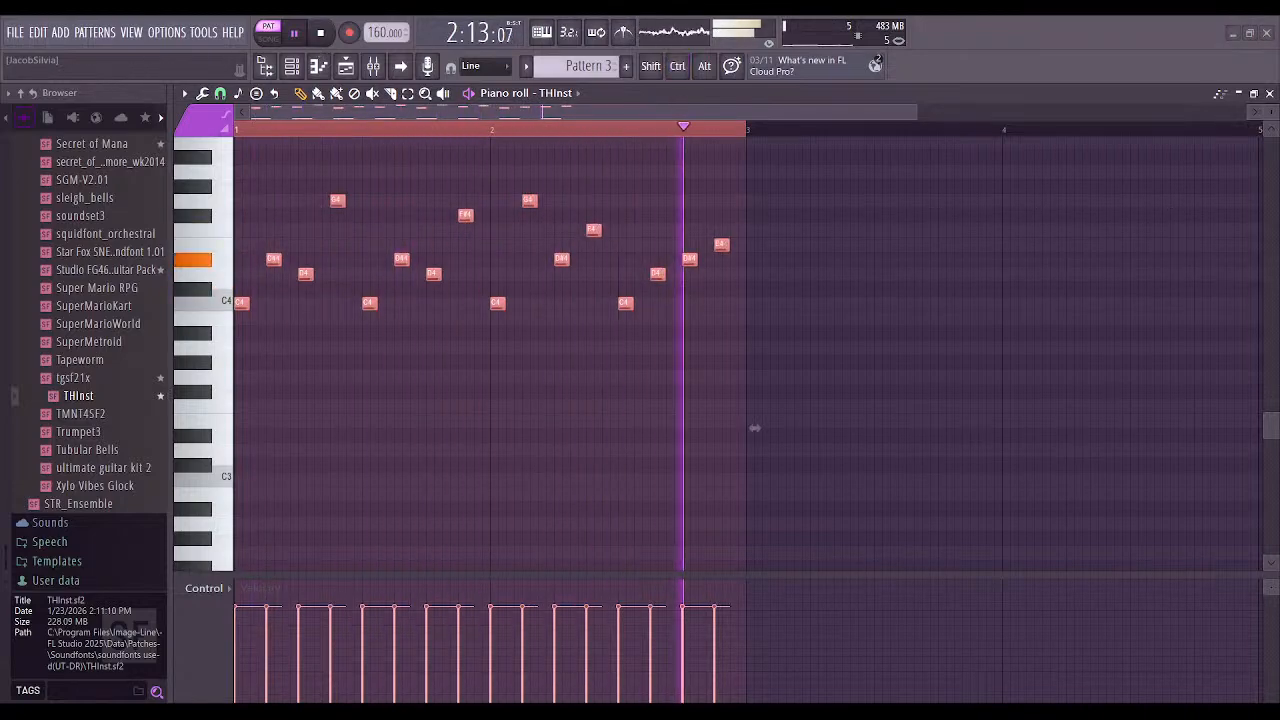
Nudge the offbeat melody notes D#4, G4, D#4, F#4, G4 and F4 about half a sixteenth later for a swung rhythm
{"action": "left_click", "coordinate": [276, 244]}
{"action": "right_click", "coordinate": [275, 243]}
{"action": "left_click_drag", "start_coordinate": [274, 258], "coordinate": [282, 258]}
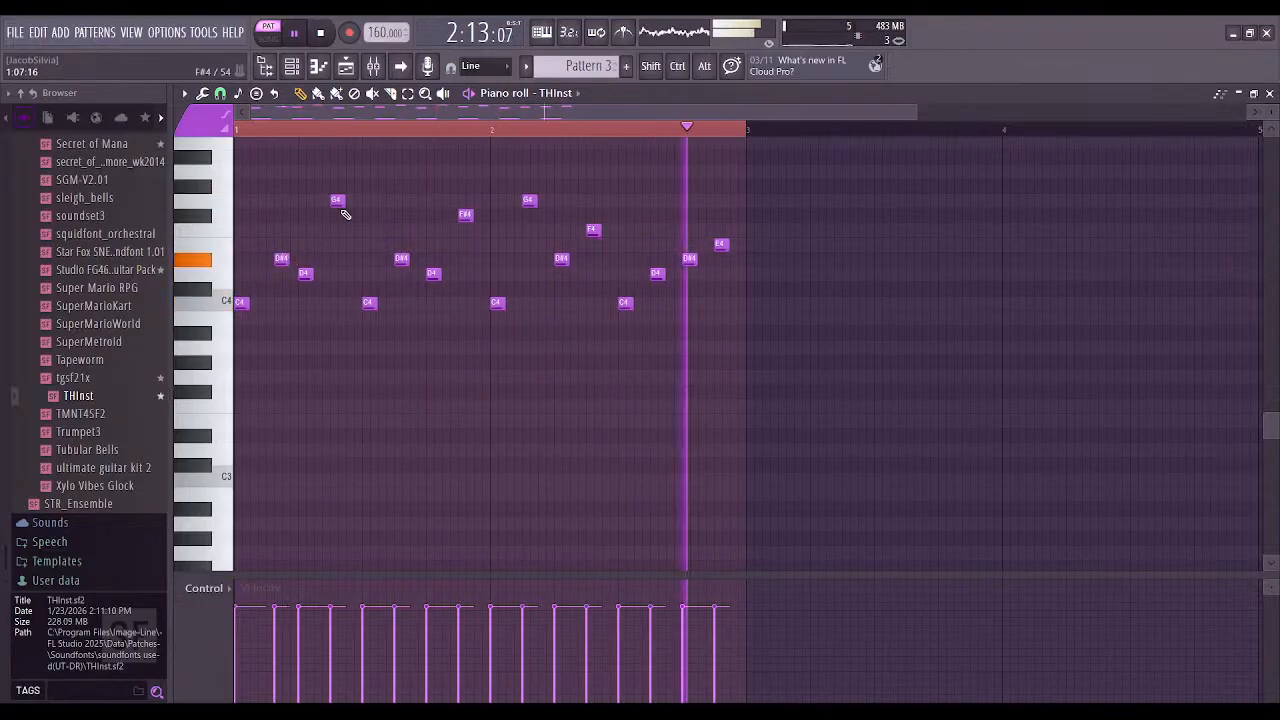
{"action": "left_click_drag", "start_coordinate": [402, 258], "coordinate": [409, 258]}
{"action": "left_click_drag", "start_coordinate": [465, 214], "coordinate": [587, 230]}
Try a faster rising run of D4, D#4, E4 and F4 at the end of bar 2, with and without a closing E4
{"action": "left_click_drag", "start_coordinate": [658, 277], "coordinate": [699, 249]}
{"action": "left_click", "coordinate": [719, 230]}
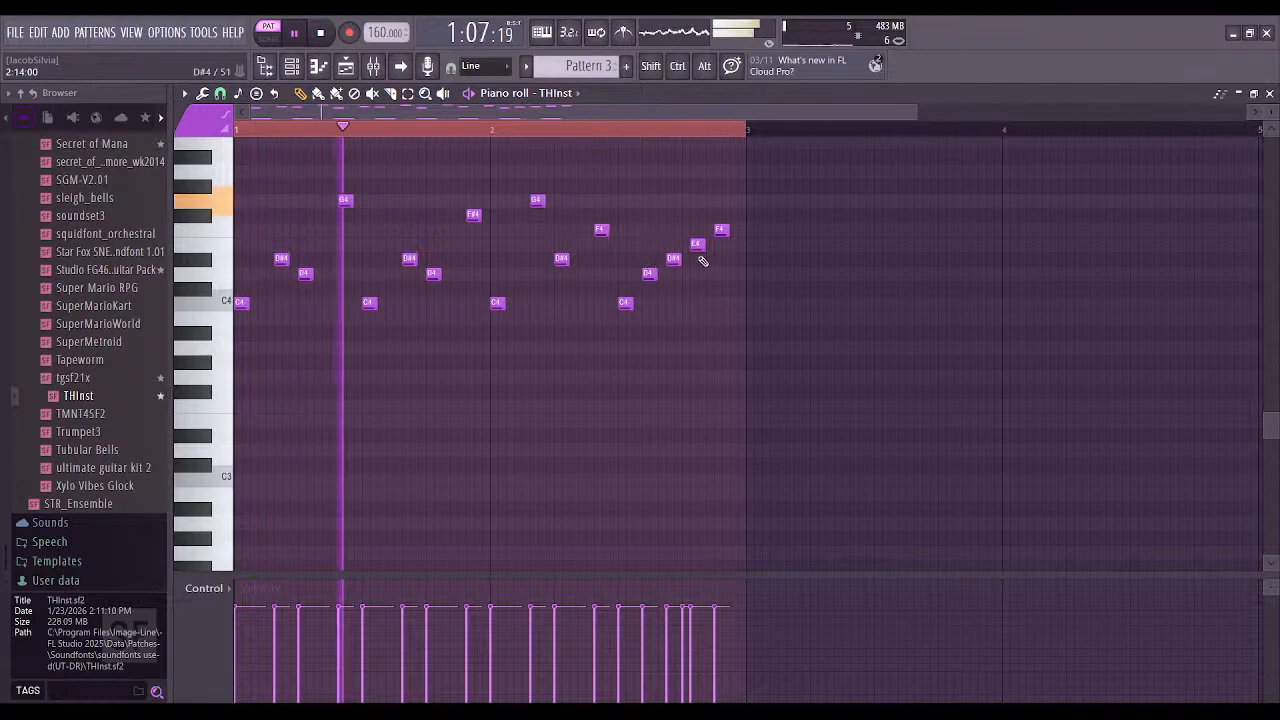
{"action": "left_click", "coordinate": [738, 245]}
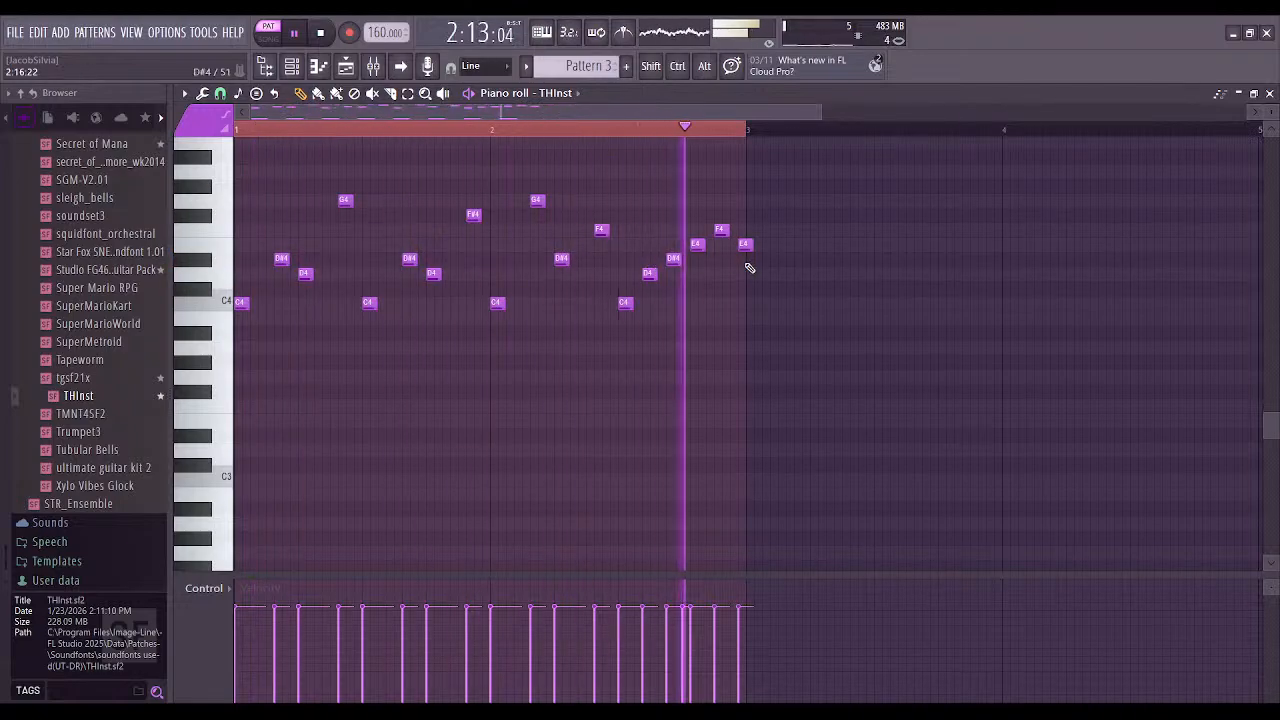
{"action": "left_click_drag", "start_coordinate": [745, 245], "coordinate": [733, 246]}
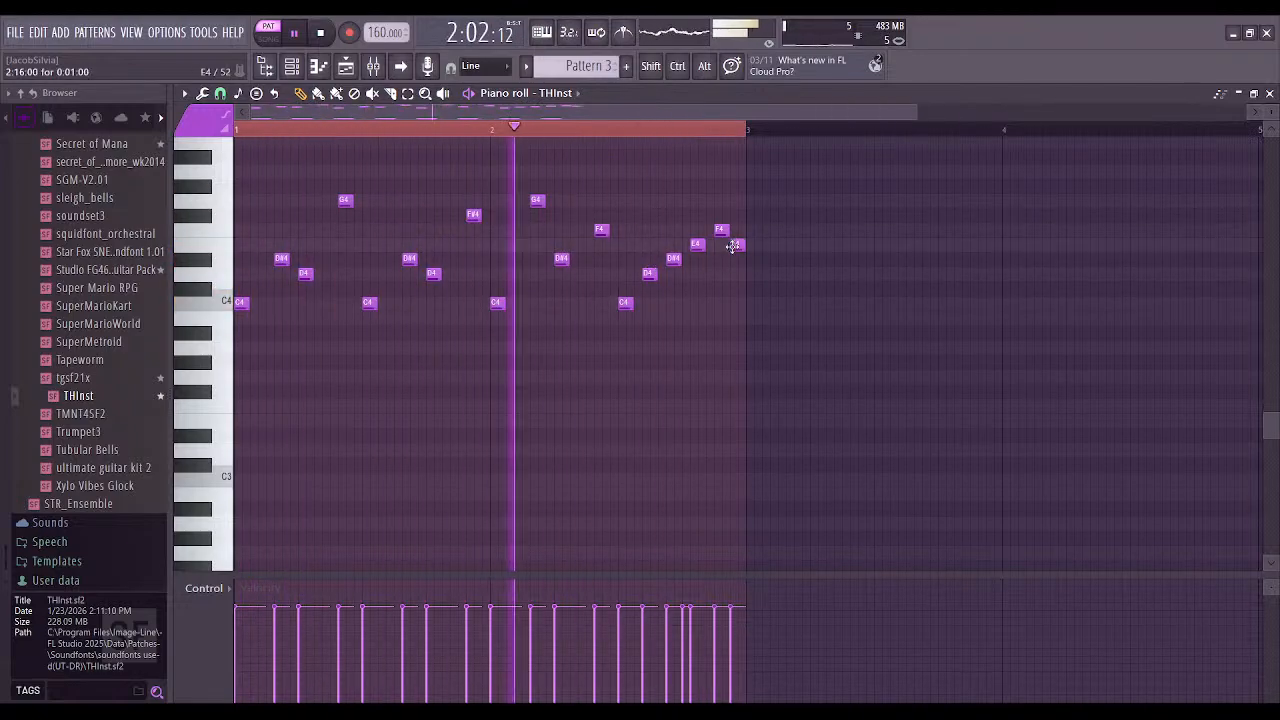
{"action": "right_click", "coordinate": [737, 246]}
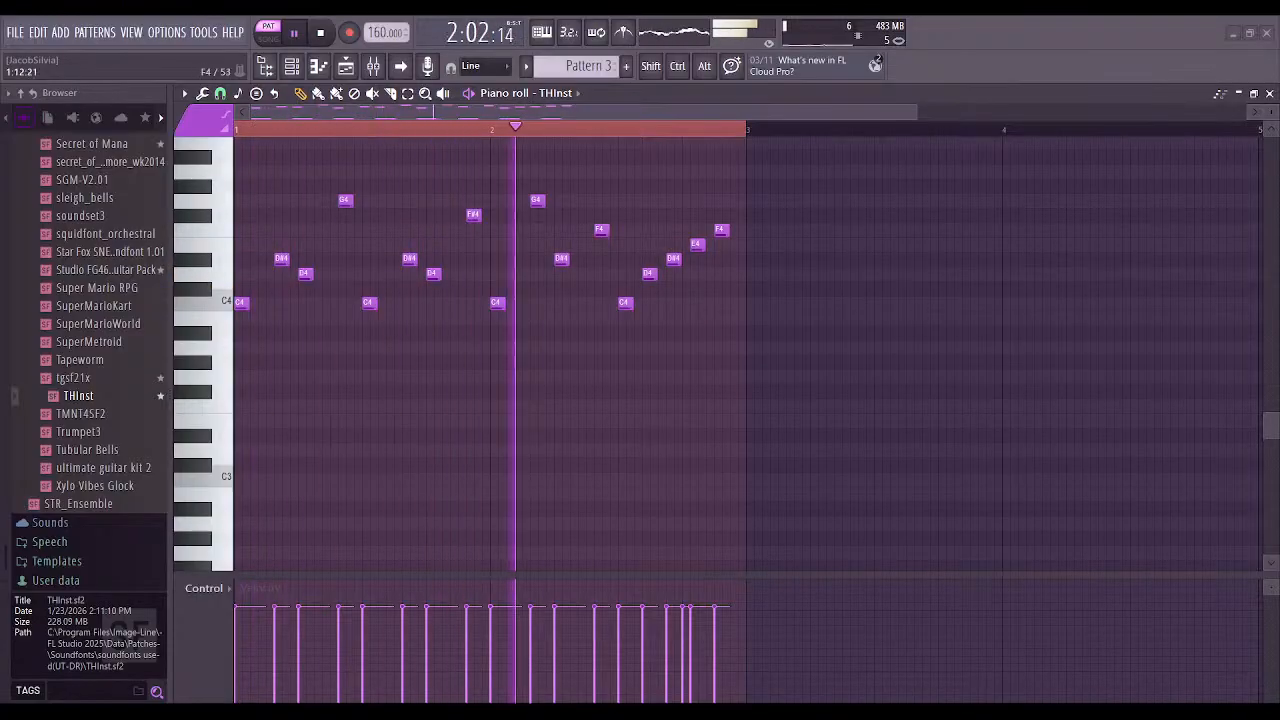
Try a sixteenth-note ending for bar 2 with D4, D#4, E4, F4, E4, G4 and E4
{"action": "left_click_drag", "start_coordinate": [650, 274], "coordinate": [686, 230]}
{"action": "left_click", "coordinate": [704, 244]}
{"action": "left_click", "coordinate": [718, 259]}
{"action": "left_click", "coordinate": [735, 245]}
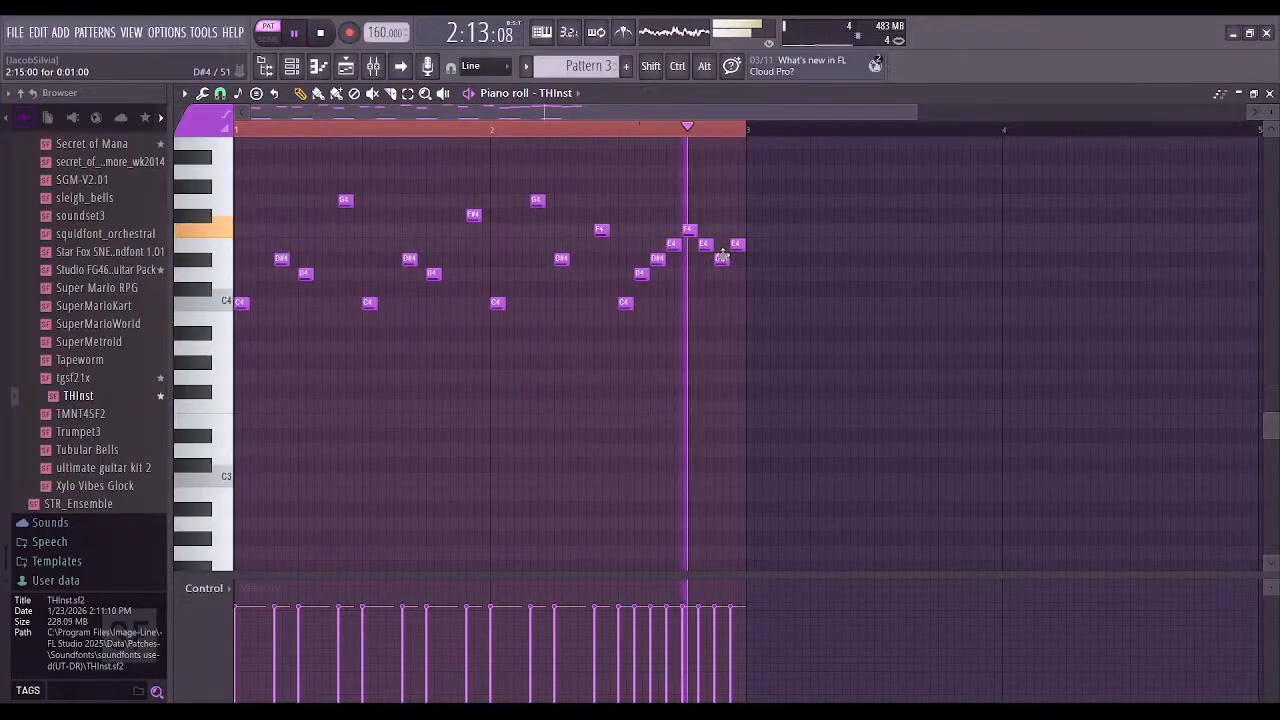
{"action": "left_click_drag", "start_coordinate": [721, 259], "coordinate": [720, 200]}
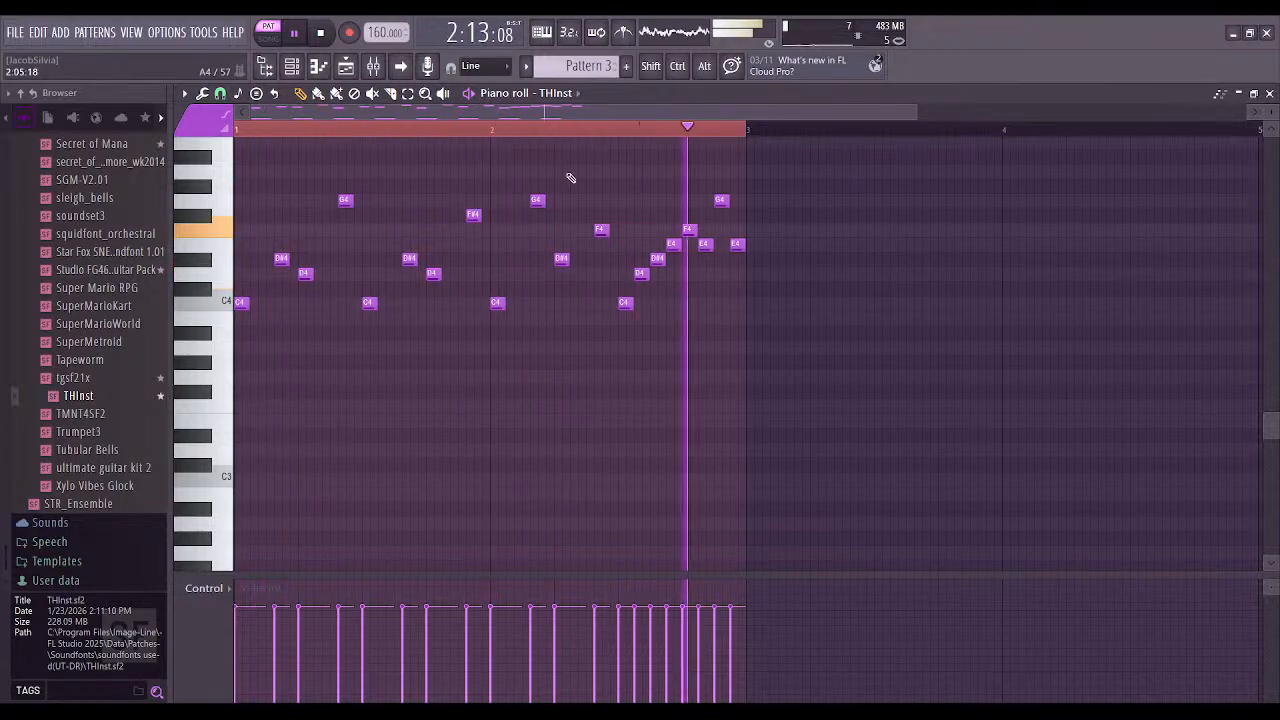
Delete the sixteenth-note run from the end of bar 2
{"action": "right_click", "coordinate": [720, 201]}
{"action": "right_click", "coordinate": [736, 244]}
{"action": "right_click", "coordinate": [688, 229]}
{"action": "right_click", "coordinate": [672, 243]}
{"action": "right_click", "coordinate": [657, 258]}
{"action": "right_click", "coordinate": [640, 273]}
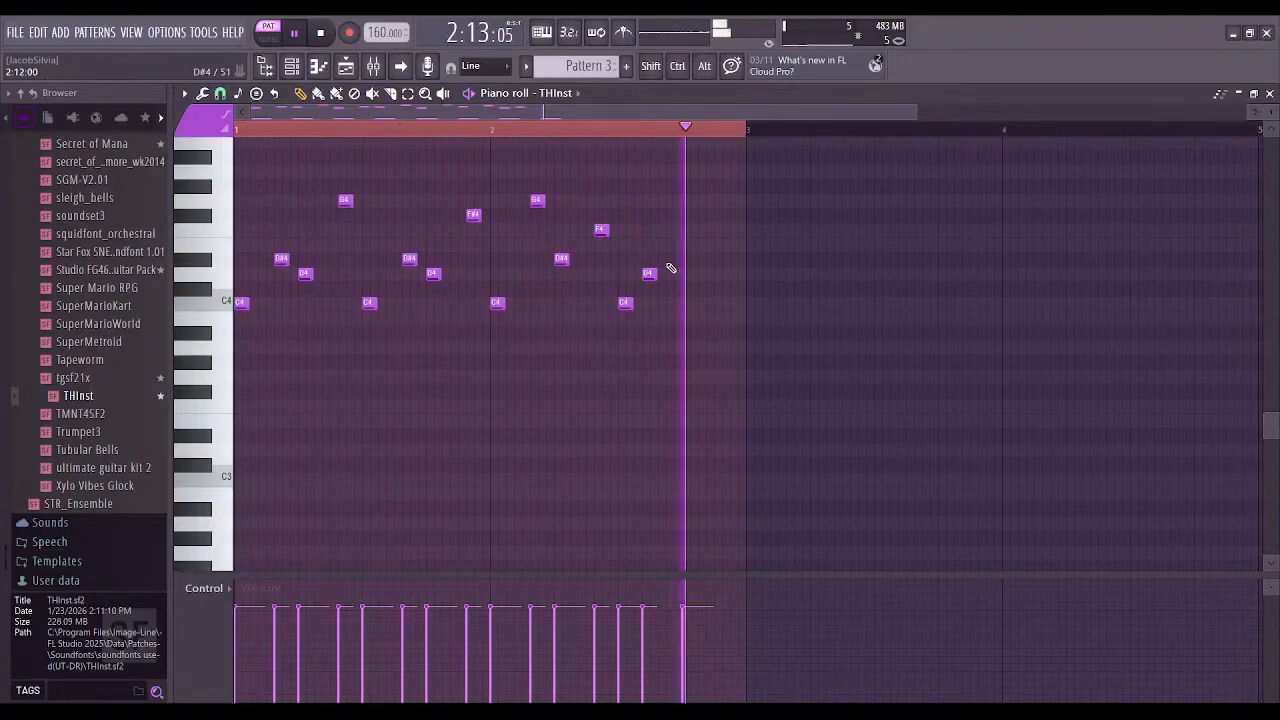
Finish bar 2 with a swung D4, D#4 on beat 4 and a delayed E4
{"action": "left_click_drag", "start_coordinate": [651, 273], "coordinate": [662, 272]}
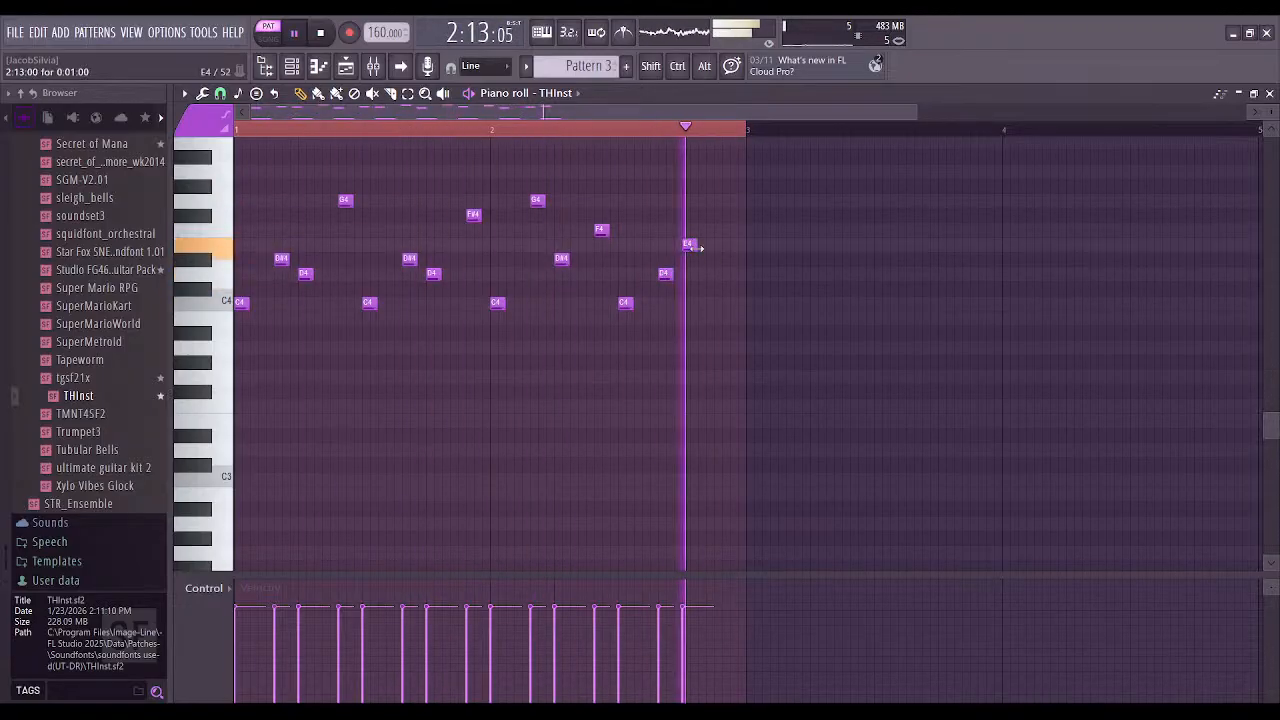
{"action": "left_click", "coordinate": [690, 258]}
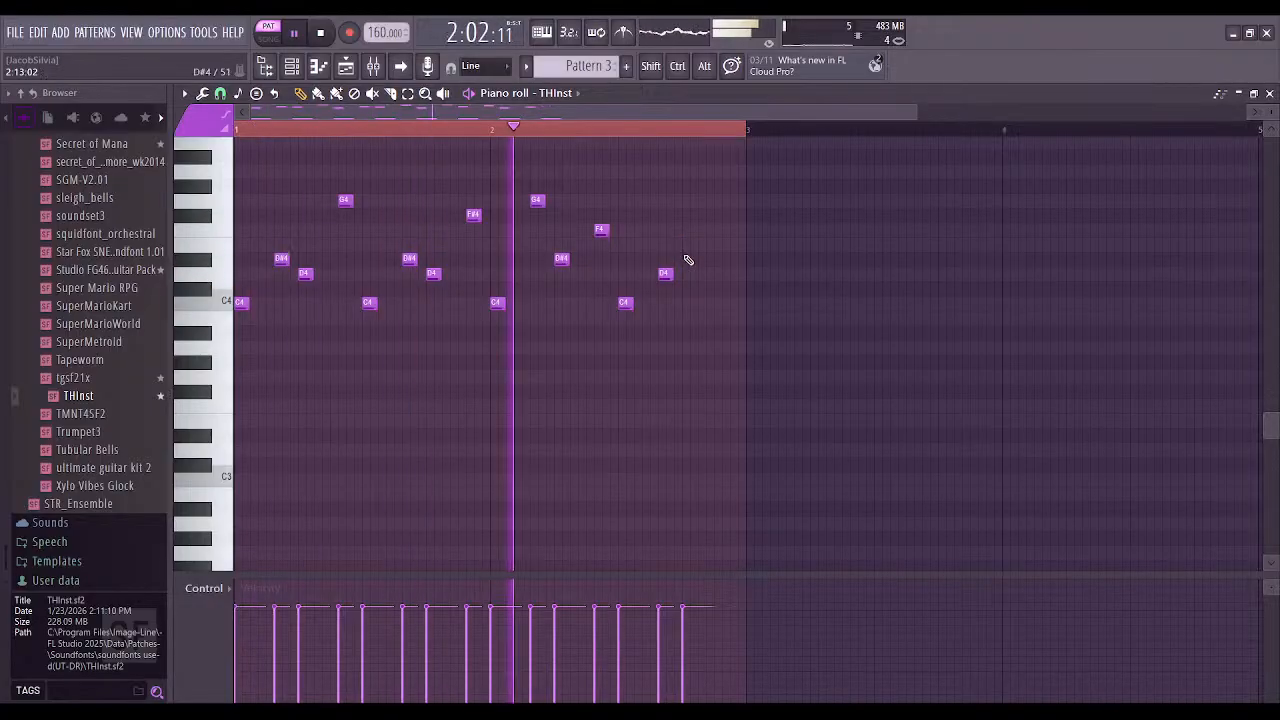
{"action": "left_click", "coordinate": [727, 246]}
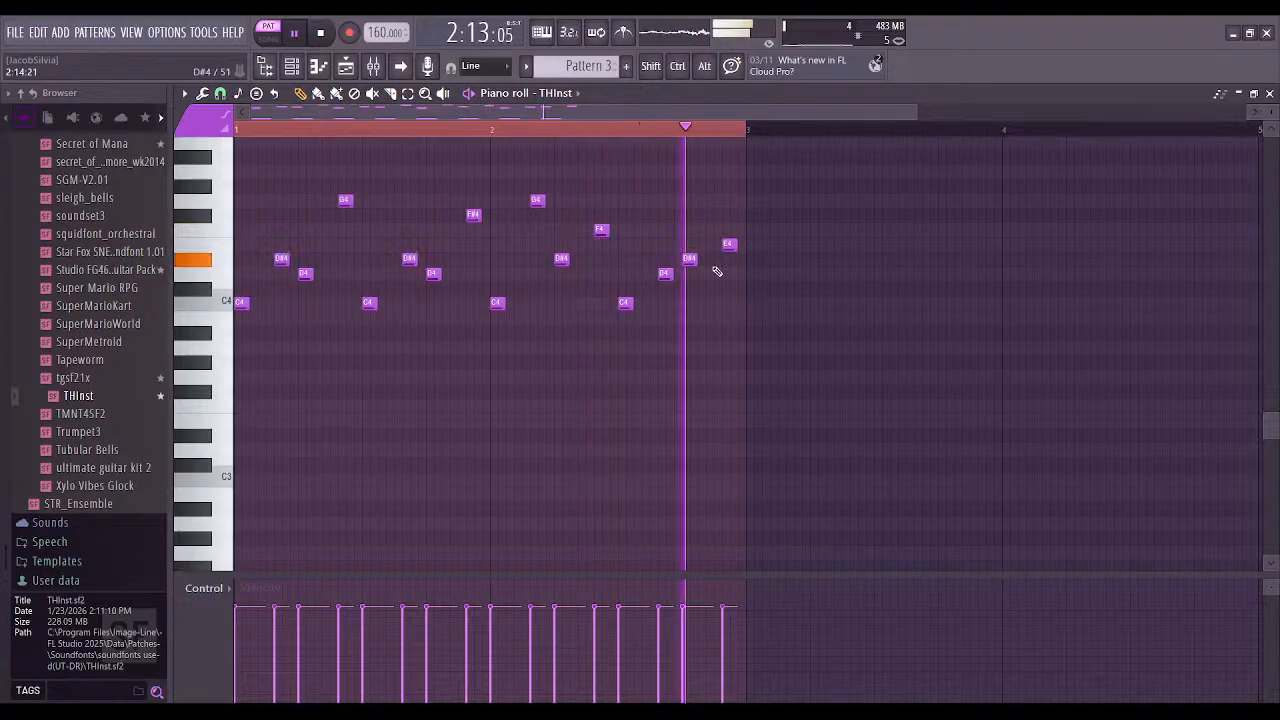
Start a middle voice with an eighth-note C3 at the beginning of bar 1 and a swung sixteenth C3 at the end of bar 2
{"action": "scroll", "coordinate": [606, 277], "scroll_direction": "down", "scroll_amount": 5}
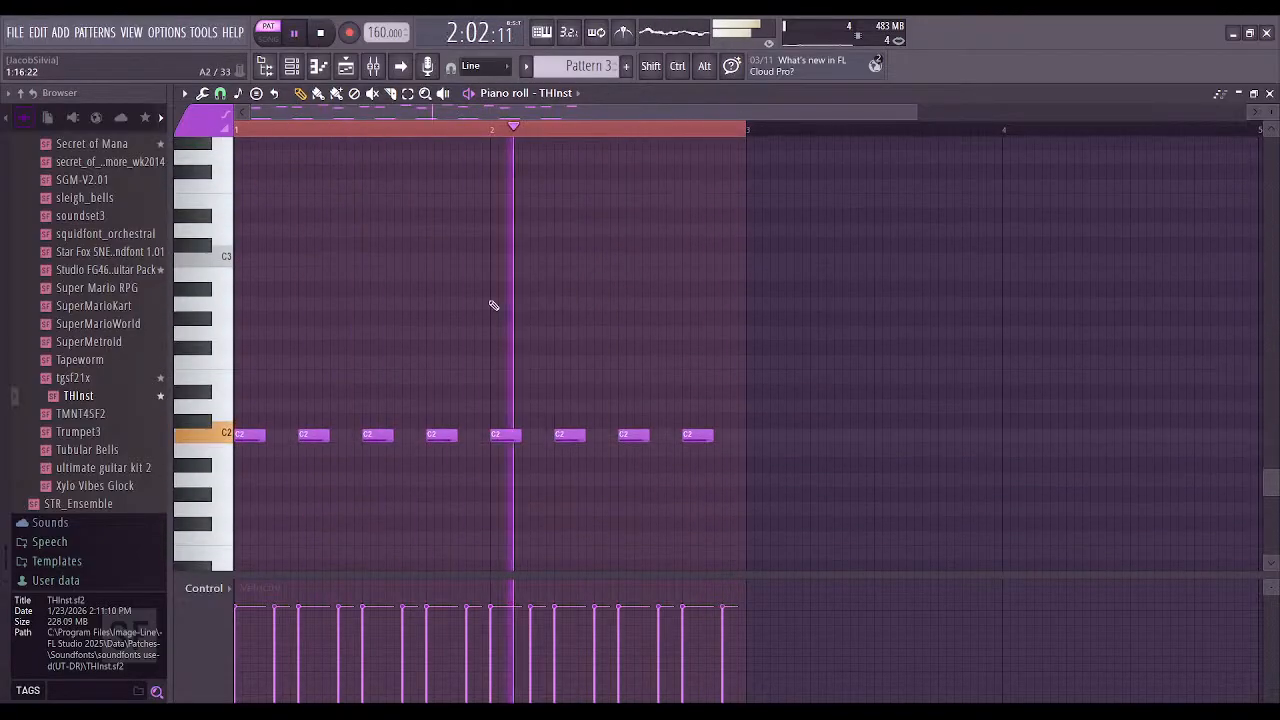
{"action": "scroll", "coordinate": [500, 297], "scroll_direction": "up", "scroll_amount": 4}
{"action": "scroll", "coordinate": [340, 360], "scroll_direction": "down", "scroll_amount": 3}
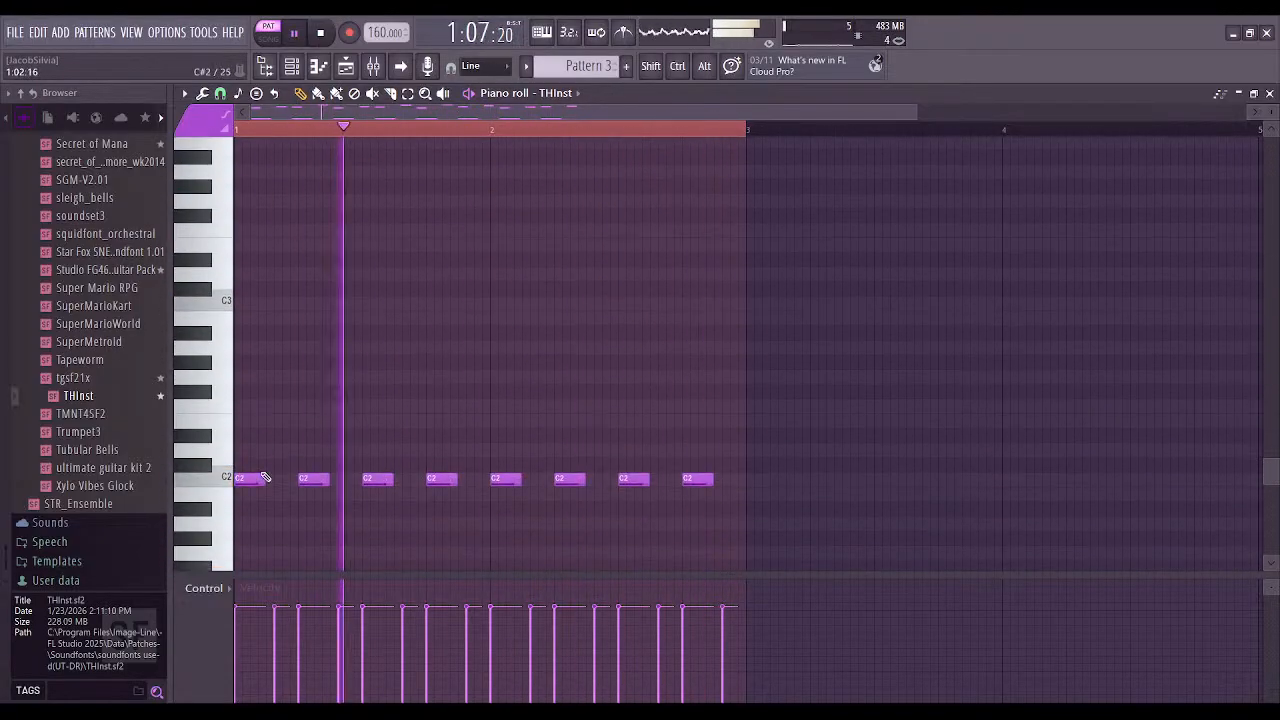
{"action": "left_click", "coordinate": [241, 302]}
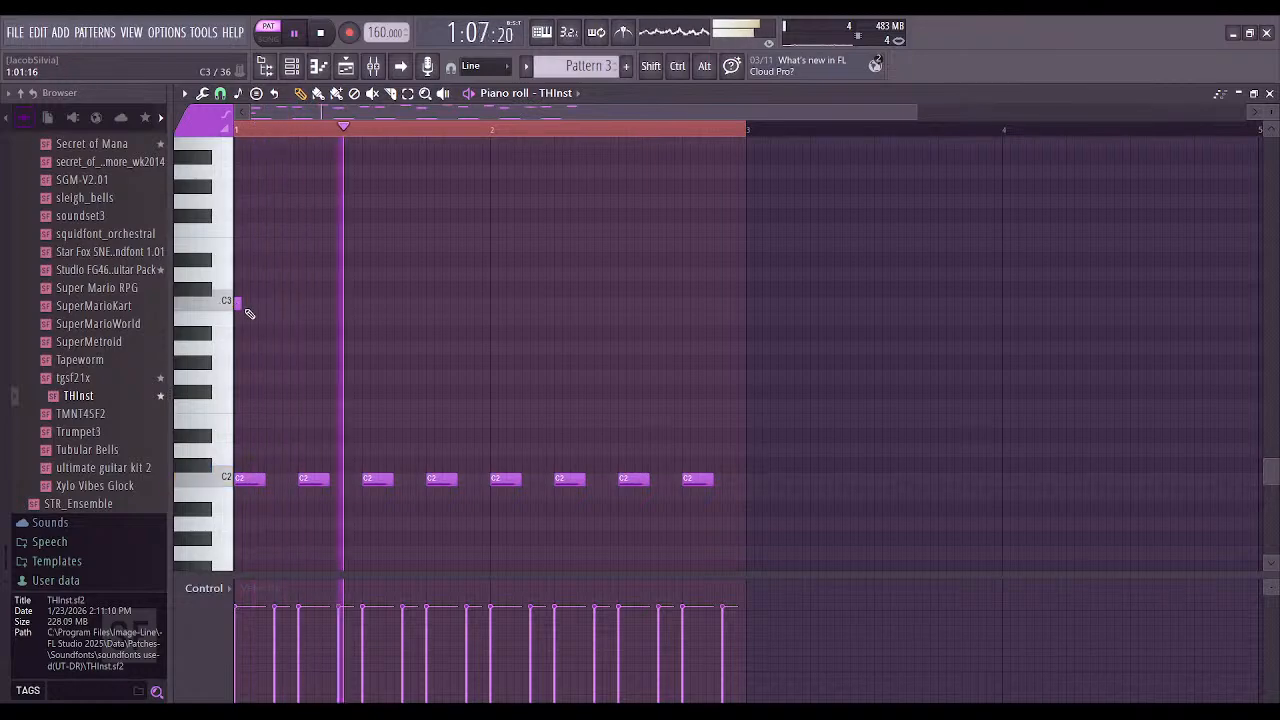
{"action": "left_click_drag", "start_coordinate": [258, 310], "coordinate": [257, 304]}
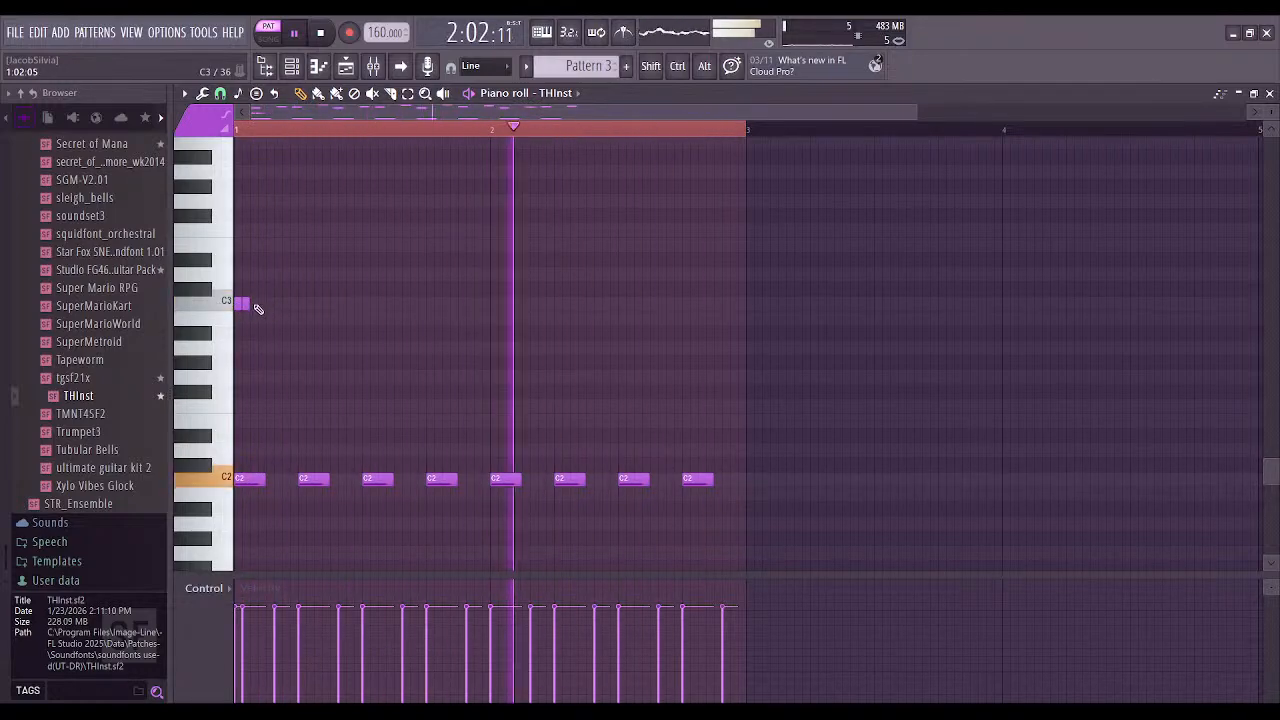
{"action": "left_click_drag", "start_coordinate": [258, 304], "coordinate": [247, 304]}
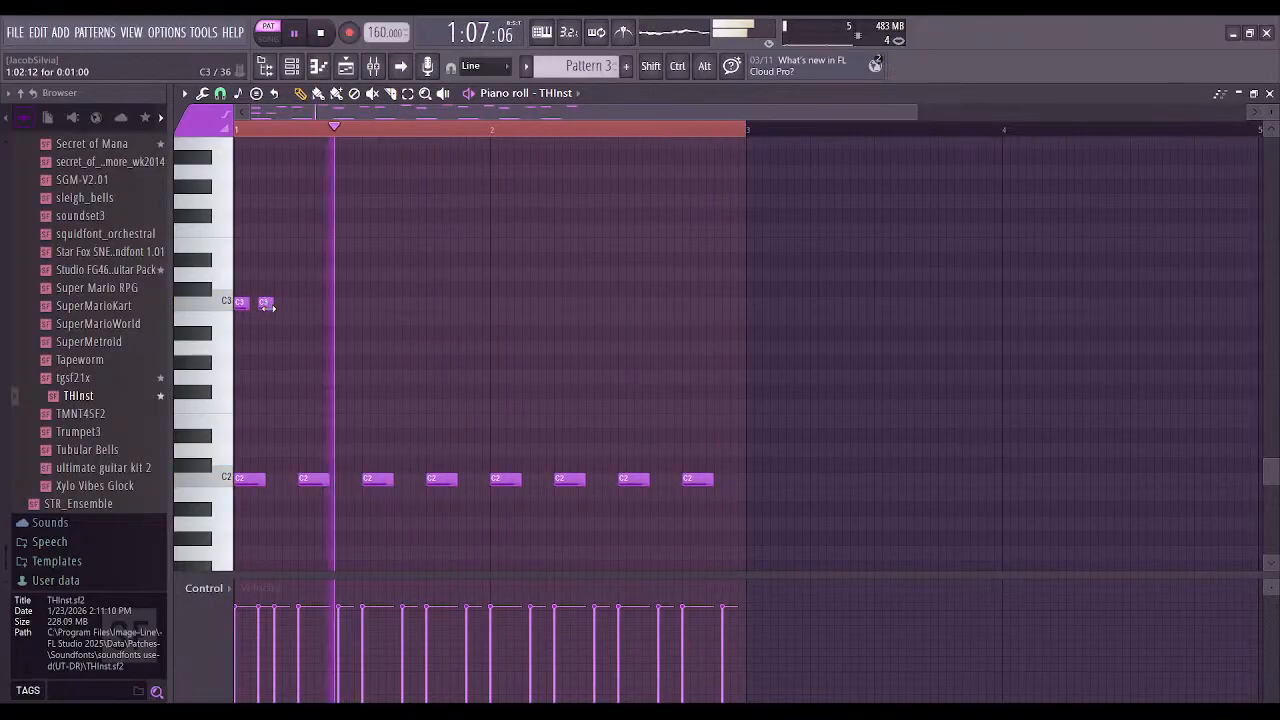
{"action": "mouse_move", "coordinate": [273, 311]}
{"action": "left_mouse_down"}
{"action": "mouse_move", "coordinate": [290, 306]}
{"action": "mouse_move", "coordinate": [234, 306]}
{"action": "mouse_move", "coordinate": [261, 306]}
{"action": "left_mouse_up"}
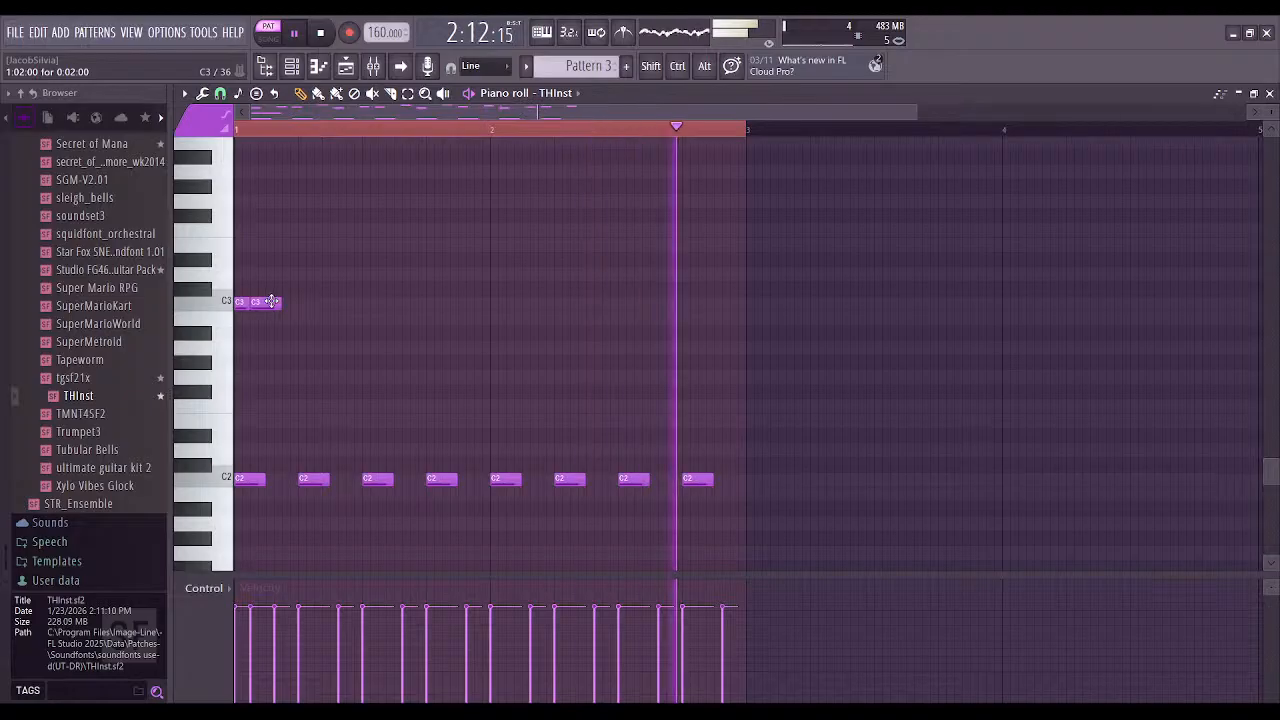
{"action": "scroll", "coordinate": [268, 301], "scroll_direction": "up", "scroll_amount": 3}
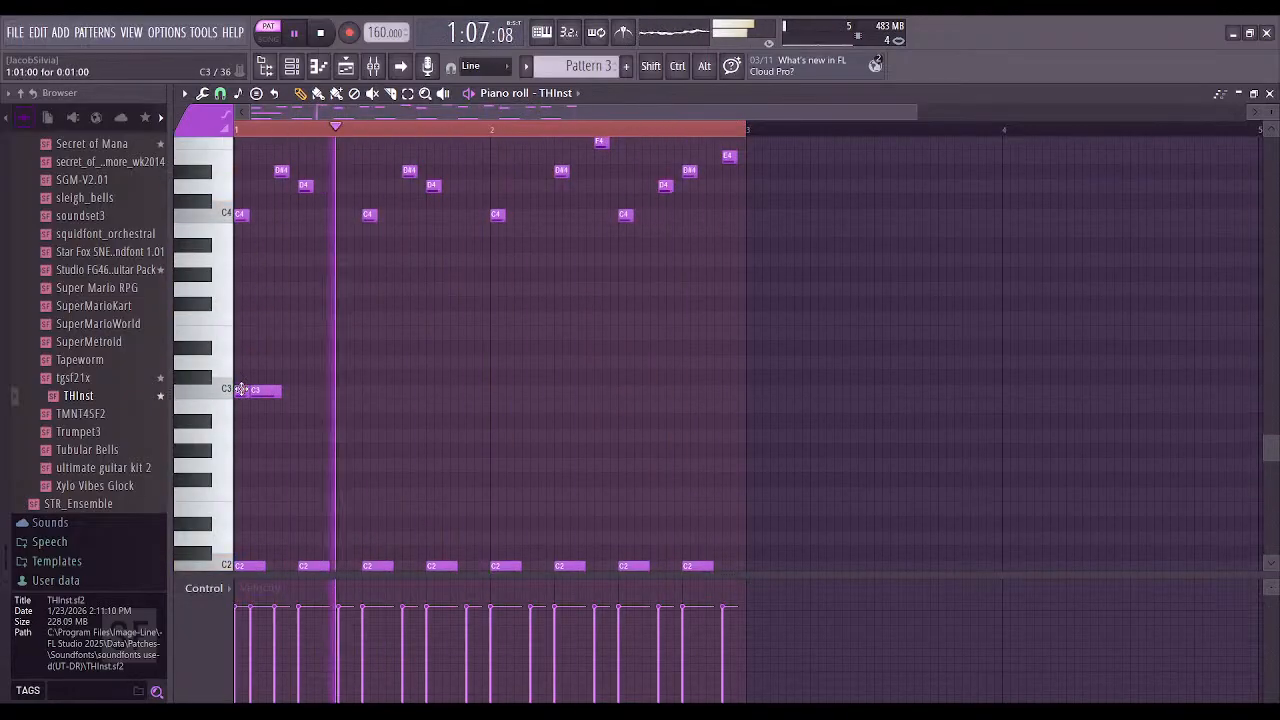
{"action": "left_click_drag", "start_coordinate": [256, 391], "coordinate": [241, 391]}
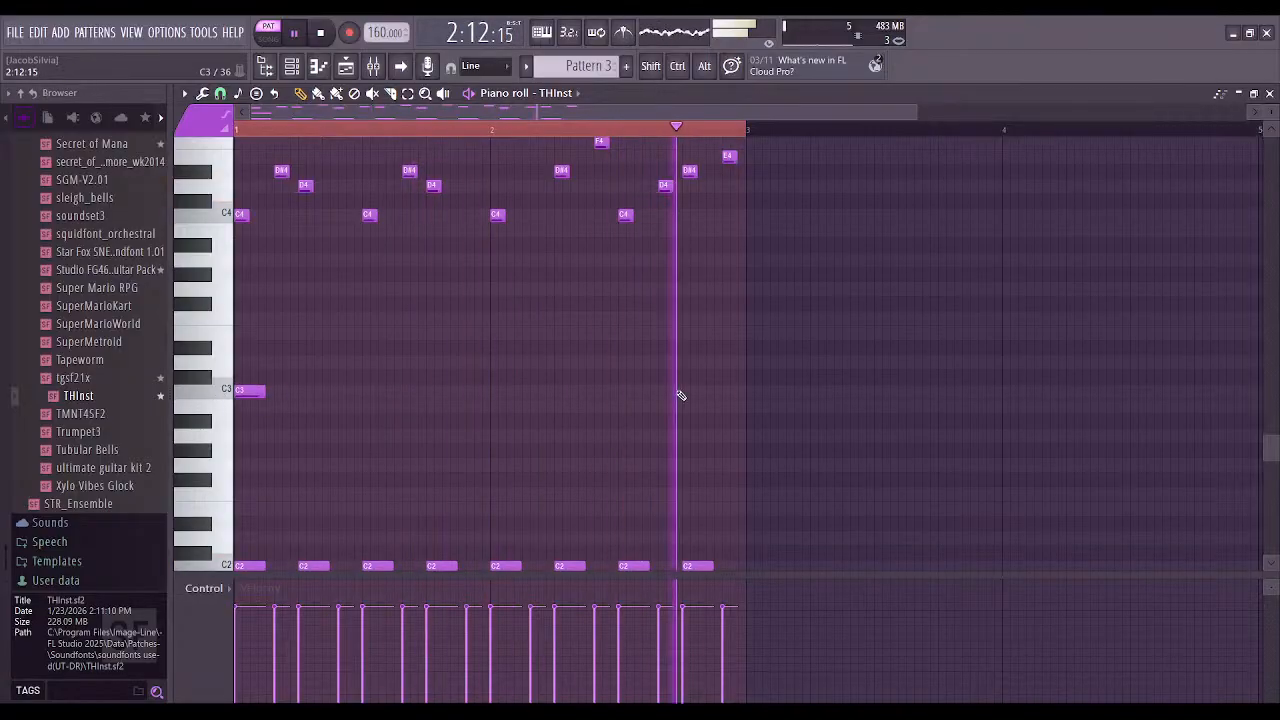
{"action": "left_click", "coordinate": [734, 392]}
{"action": "left_click_drag", "start_coordinate": [762, 394], "coordinate": [743, 396]}
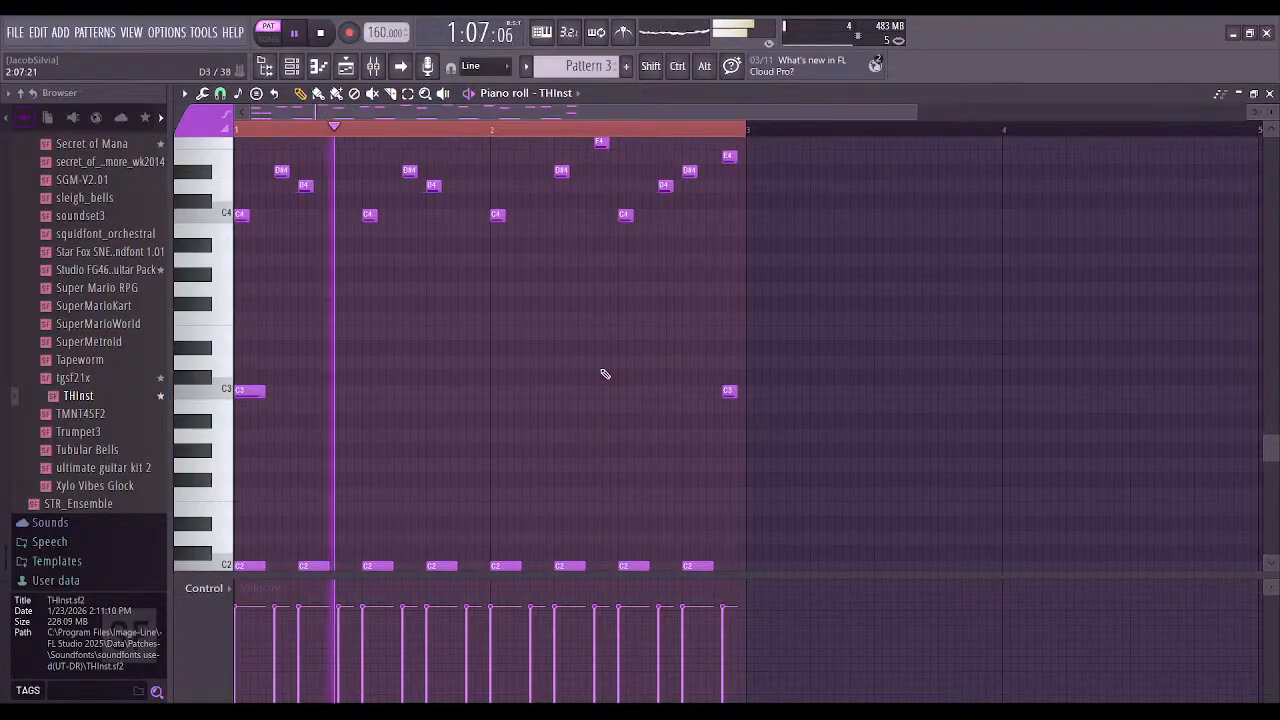
Add sixteenth C3 notes on beats 2, 3 and 4 of bar 1 and a swung A#2 after beat 3
{"action": "left_click", "coordinate": [303, 391]}
{"action": "left_click", "coordinate": [366, 392]}
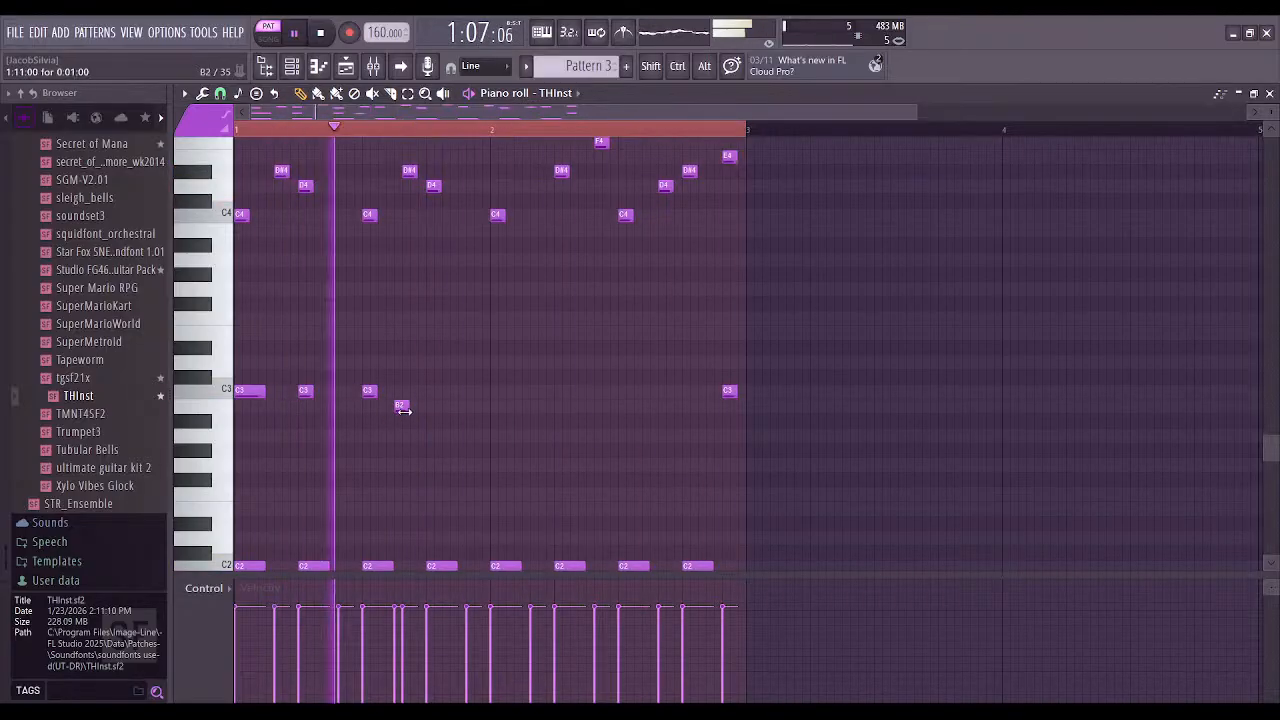
{"action": "left_click", "coordinate": [401, 409]}
{"action": "left_click_drag", "start_coordinate": [405, 416], "coordinate": [394, 424]}
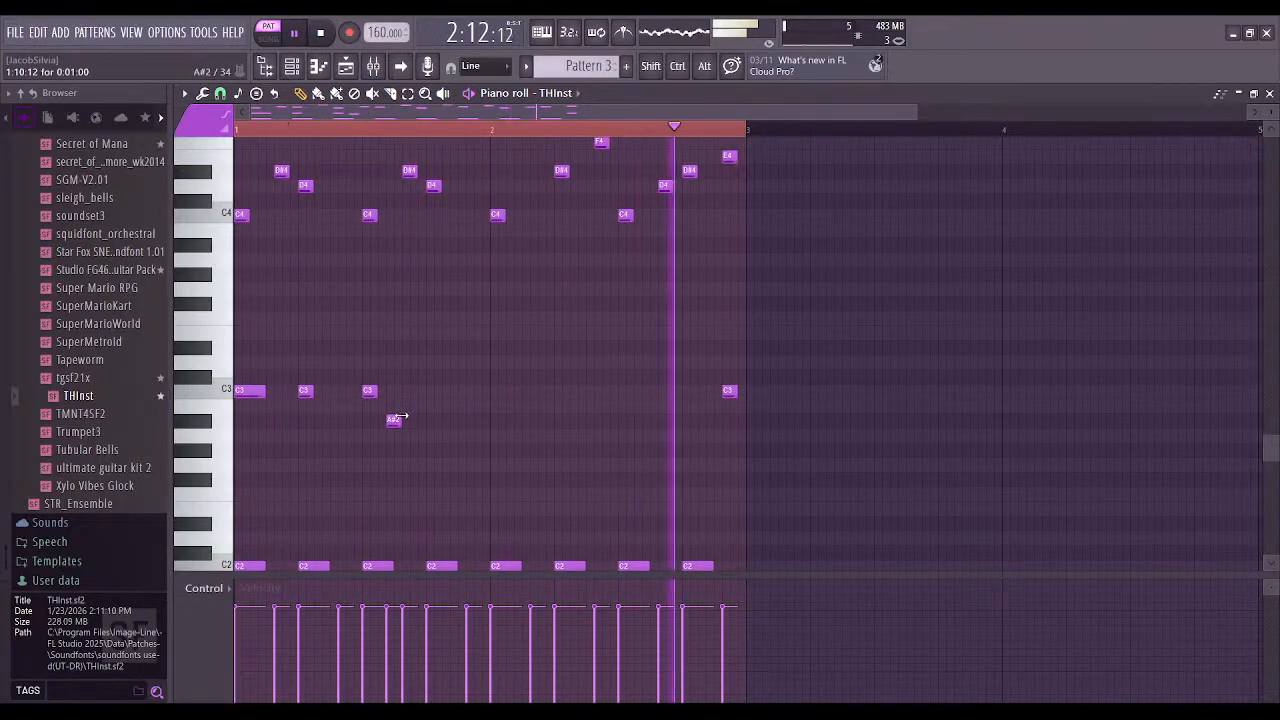
{"action": "left_click_drag", "start_coordinate": [394, 420], "coordinate": [406, 420]}
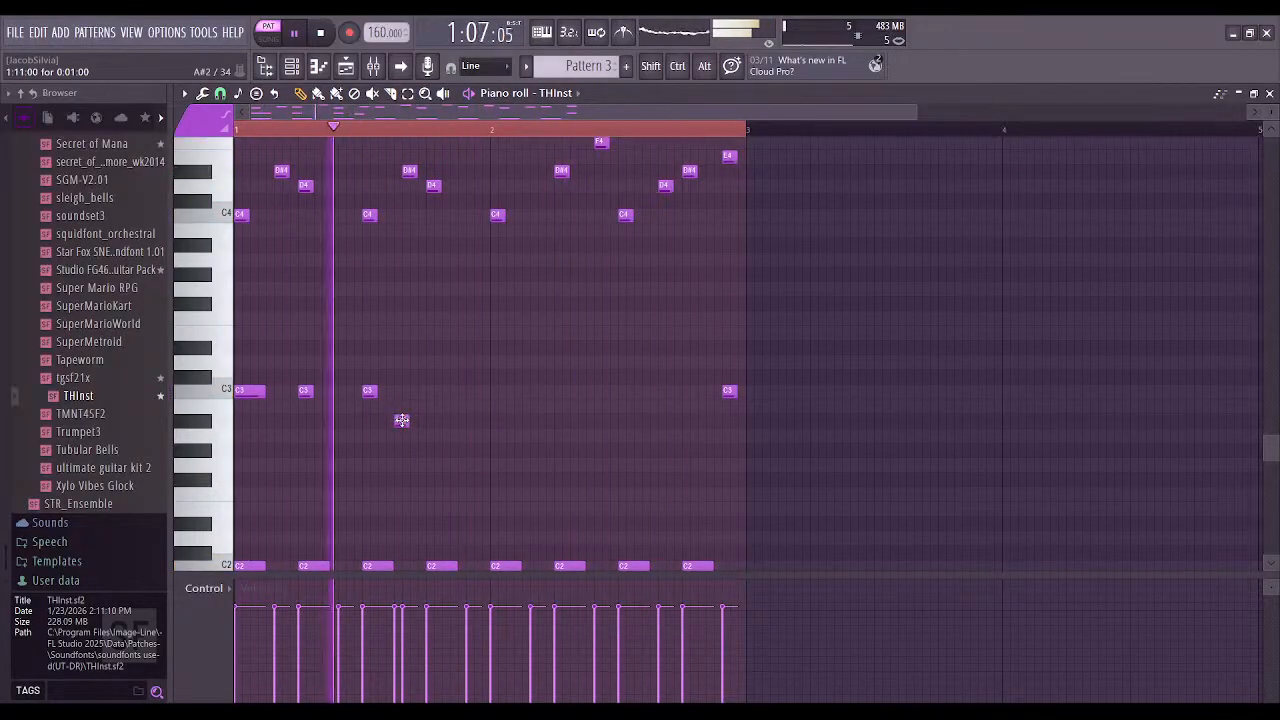
{"action": "left_click", "coordinate": [432, 390]}
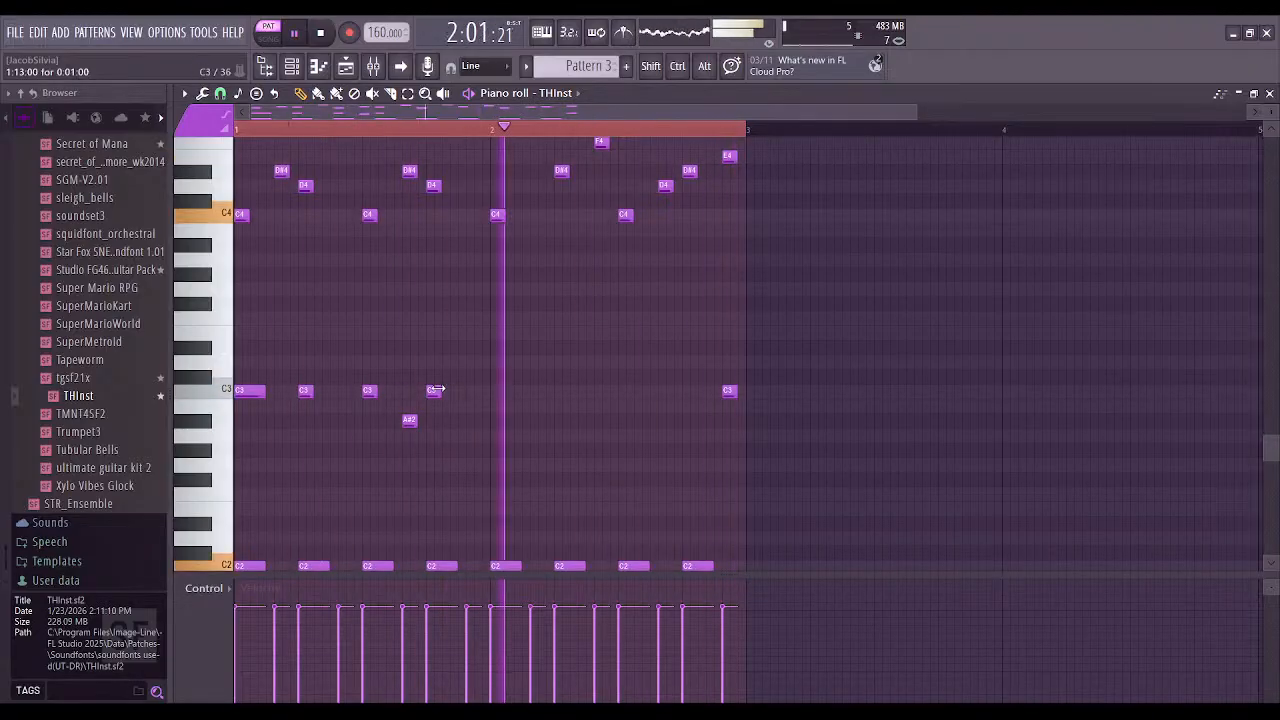
Add a swung C#3 at the end of bar 1 and fill bar 2 with quarter notes C3, A2, F2 and A#2
{"action": "left_click", "coordinate": [470, 362]}
{"action": "left_click", "coordinate": [494, 389]}
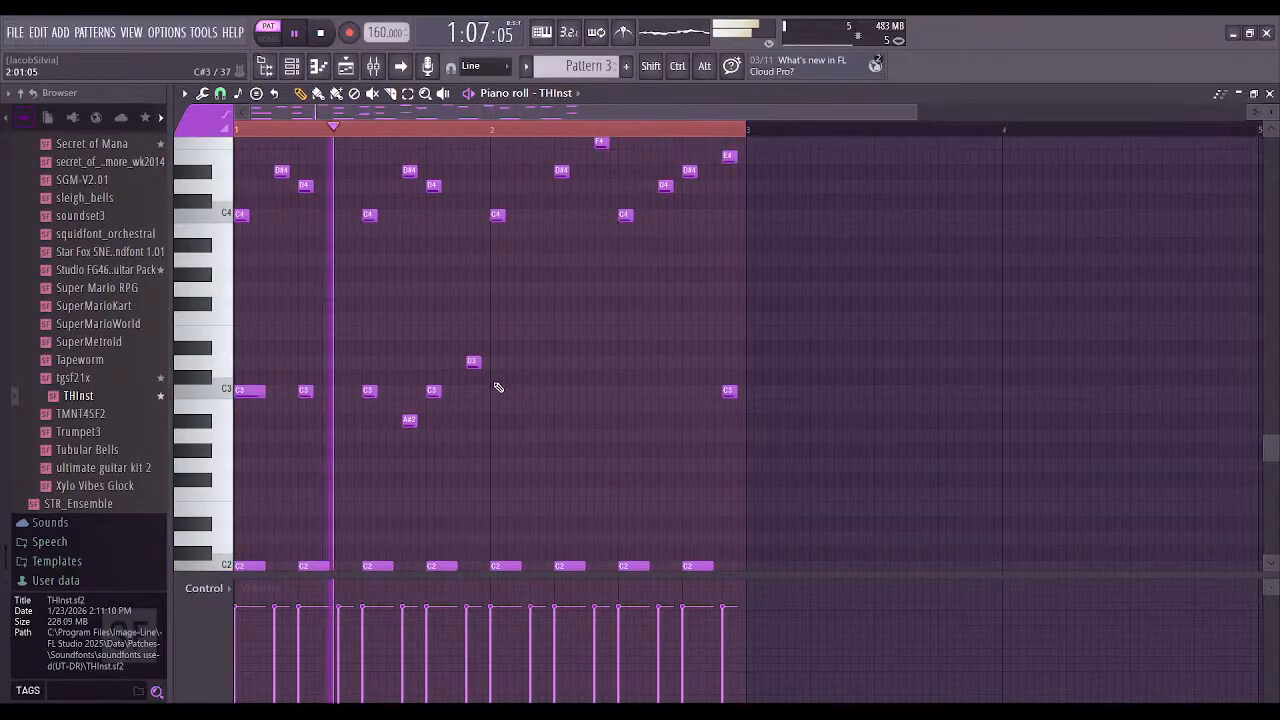
{"action": "left_click_drag", "start_coordinate": [473, 362], "coordinate": [475, 376]}
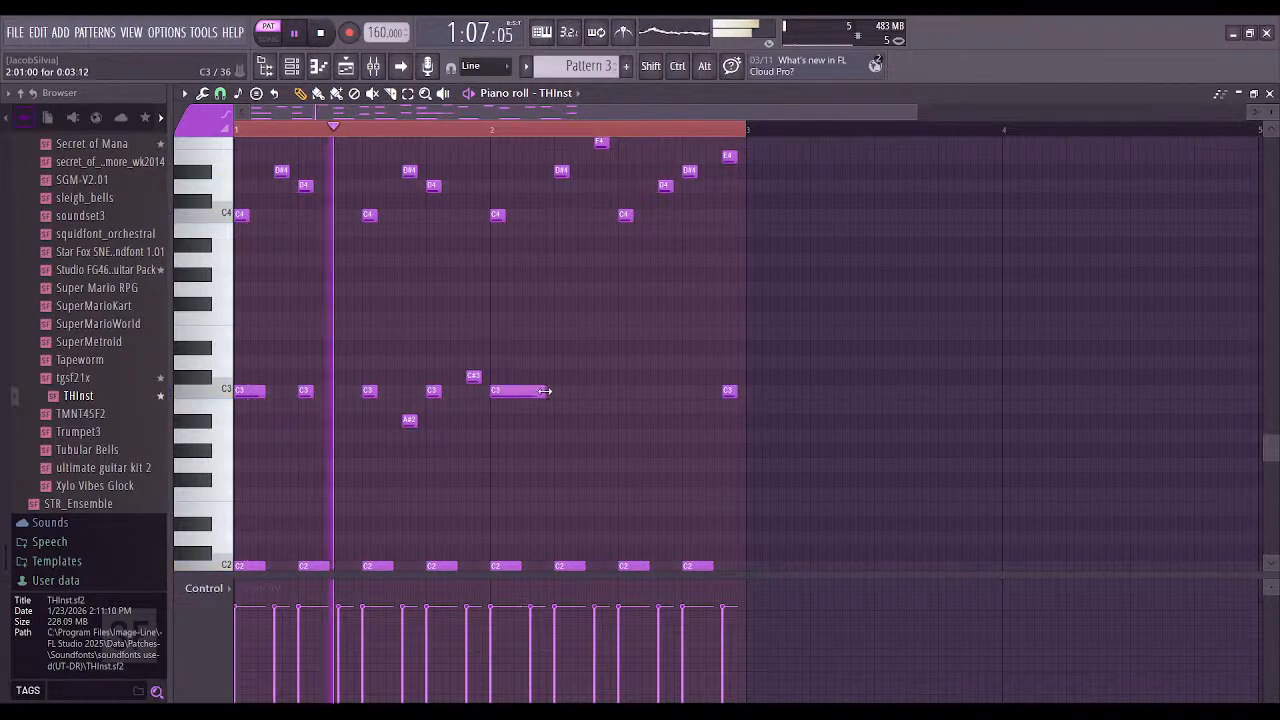
{"action": "left_click", "coordinate": [560, 434]}
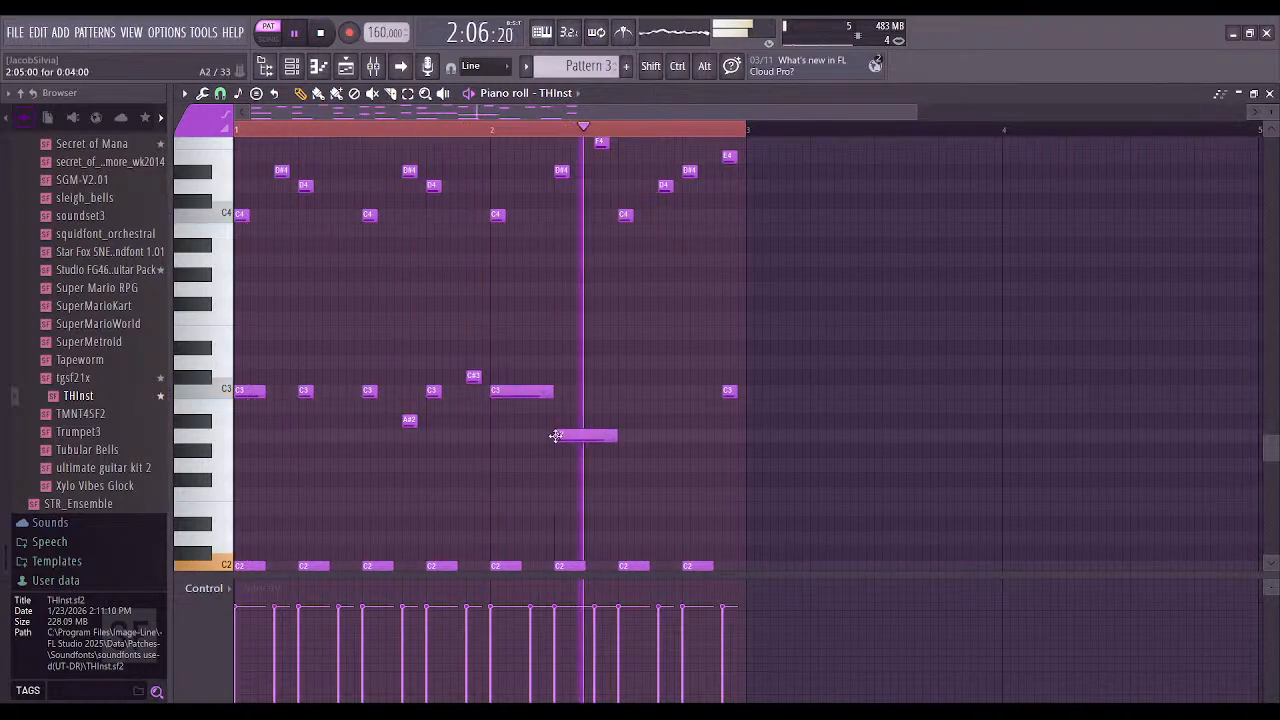
{"action": "left_click", "coordinate": [623, 494]}
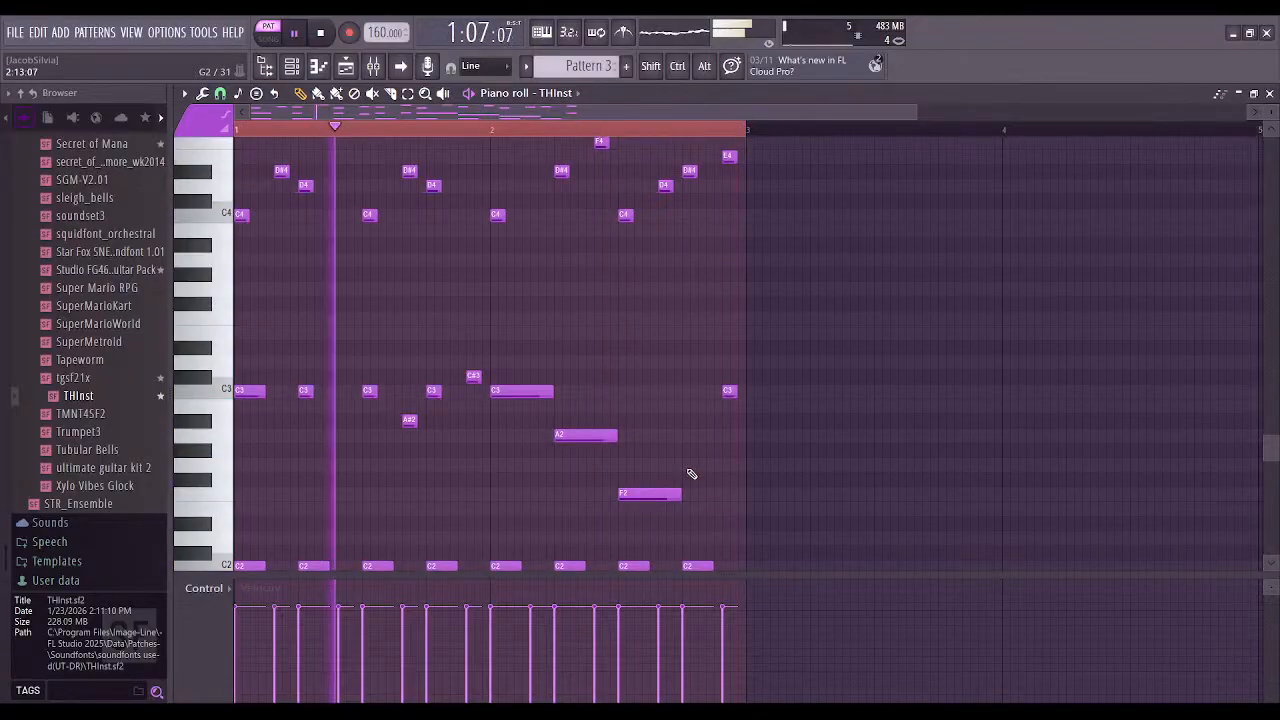
{"action": "left_click", "coordinate": [718, 433]}
{"action": "mouse_move", "coordinate": [718, 433]}
{"action": "left_mouse_down"}
{"action": "mouse_move", "coordinate": [692, 419]}
{"action": "mouse_move", "coordinate": [701, 426]}
{"action": "left_mouse_up"}
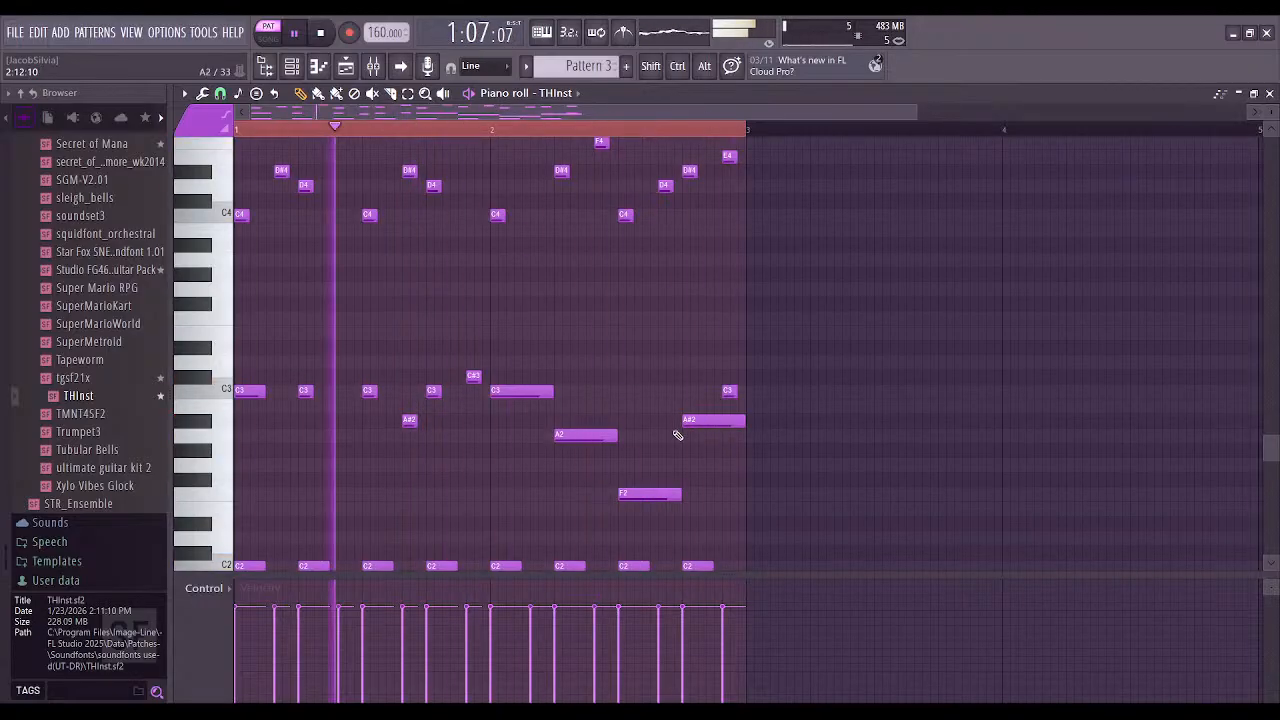
Pause playback, look over the melody and lower voices, and select all the notes of the pattern
{"action": "scroll", "coordinate": [620, 350], "scroll_direction": "down", "scroll_amount": 2}
{"action": "scroll", "coordinate": [586, 323], "scroll_direction": "up", "scroll_amount": 6}
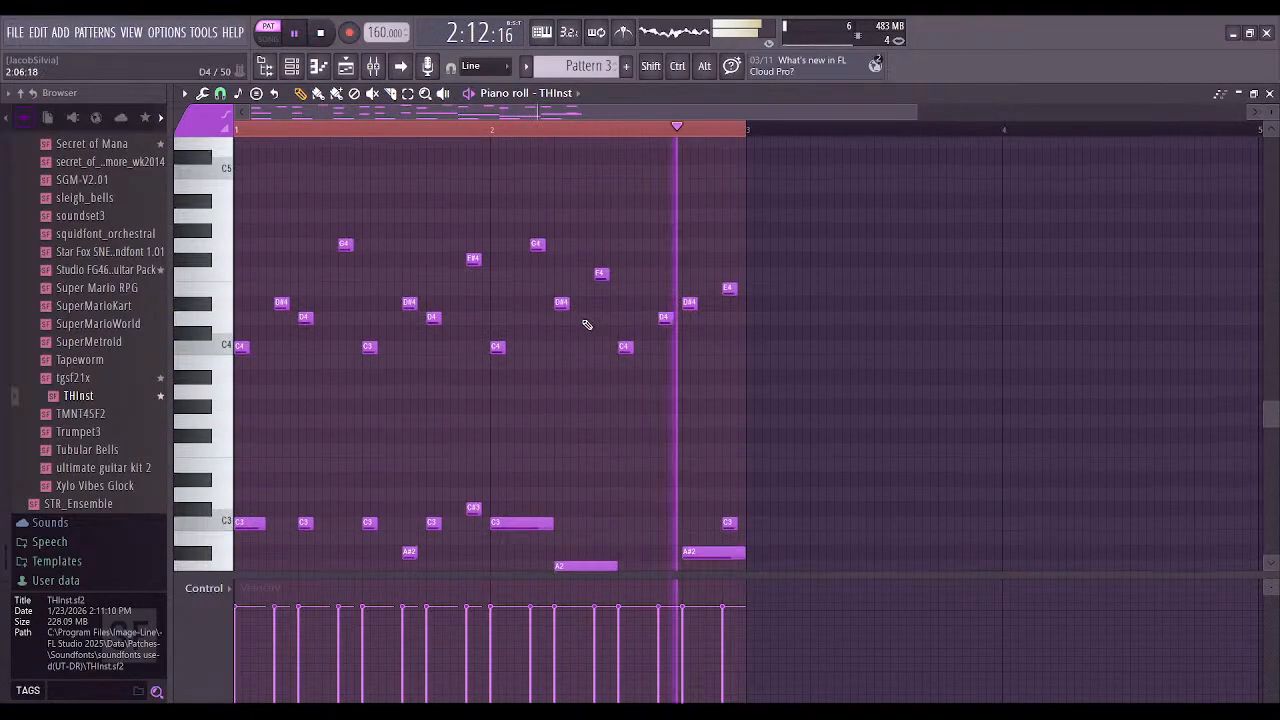
{"action": "scroll", "coordinate": [540, 300], "scroll_direction": "down", "scroll_amount": 4}
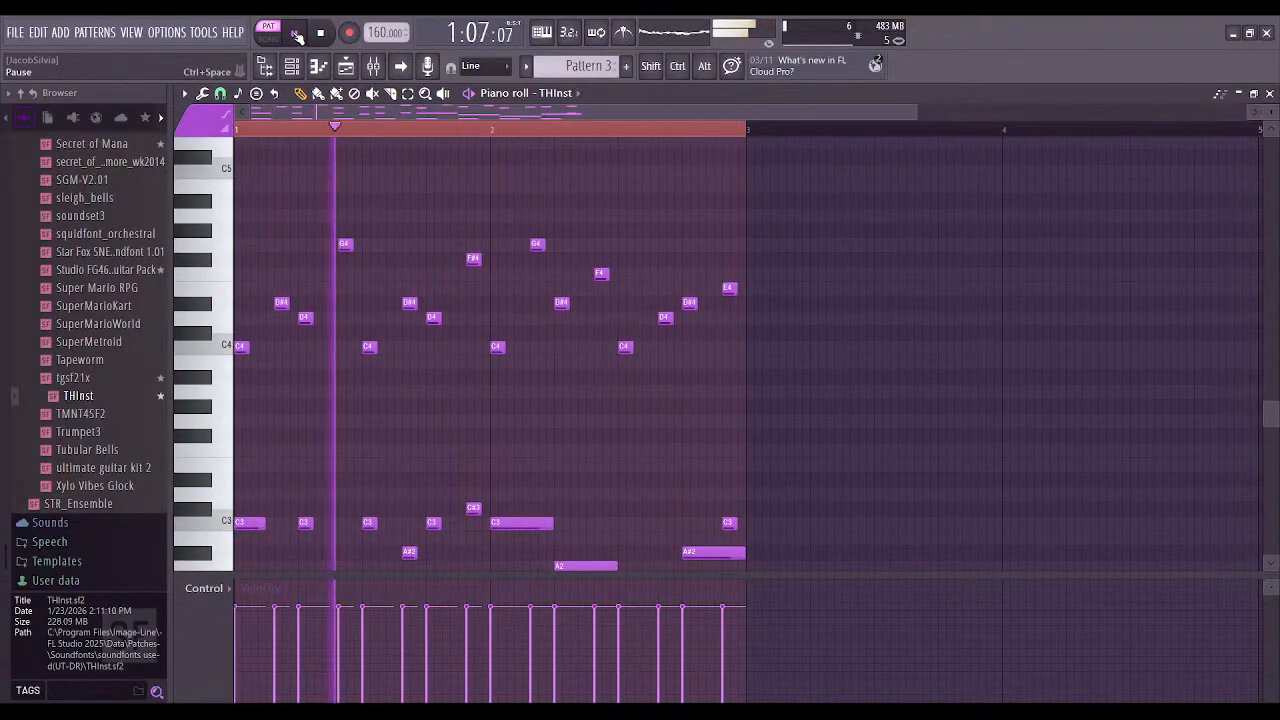
{"action": "scroll", "coordinate": [430, 225], "scroll_direction": "down", "scroll_amount": 4}
{"action": "scroll", "coordinate": [456, 225], "scroll_direction": "down", "scroll_amount": 8}
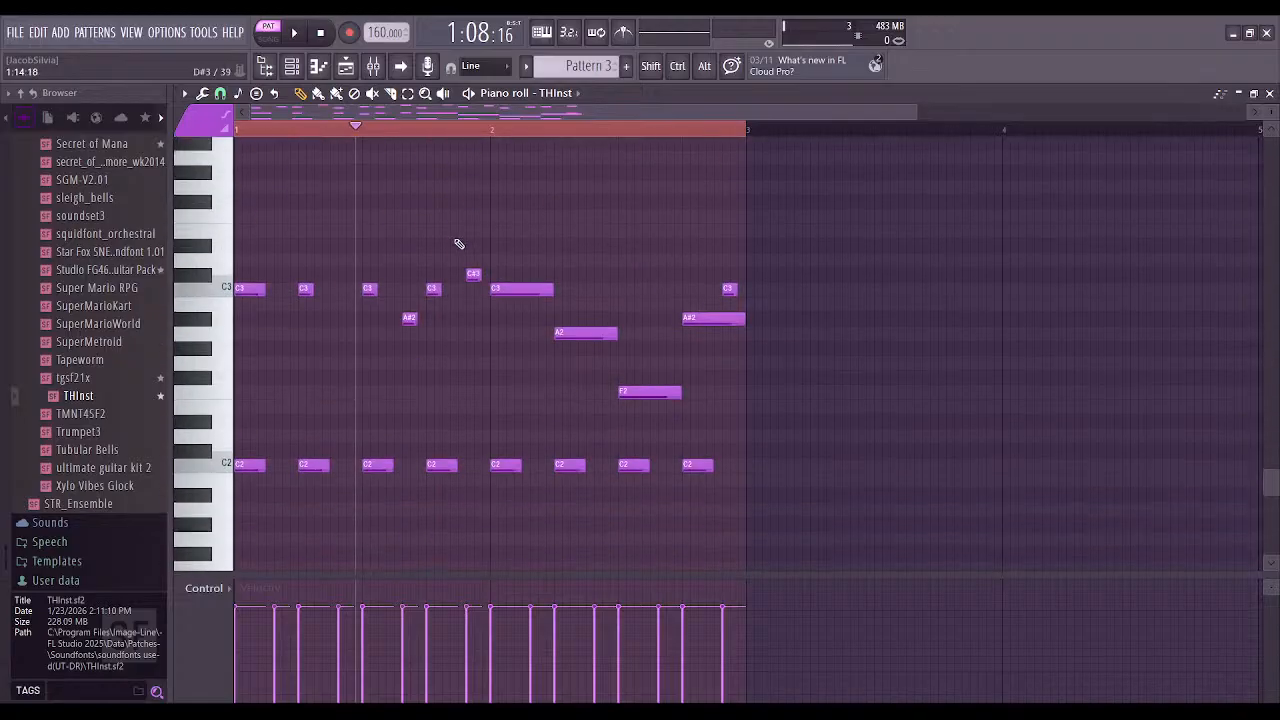
{"action": "scroll", "coordinate": [497, 193], "scroll_direction": "up", "scroll_amount": 1}
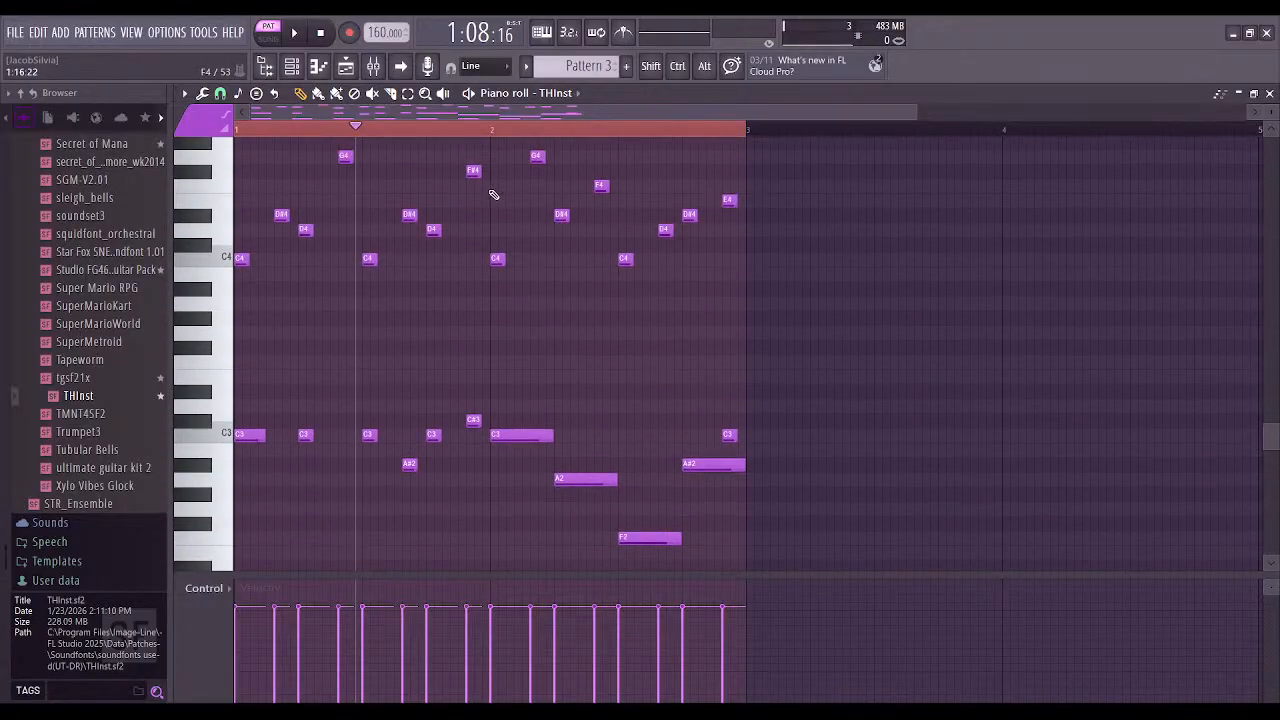
{"action": "scroll", "coordinate": [452, 212], "scroll_direction": "down", "scroll_amount": 3}
{"action": "scroll", "coordinate": [450, 220], "scroll_direction": "up", "scroll_amount": 3}
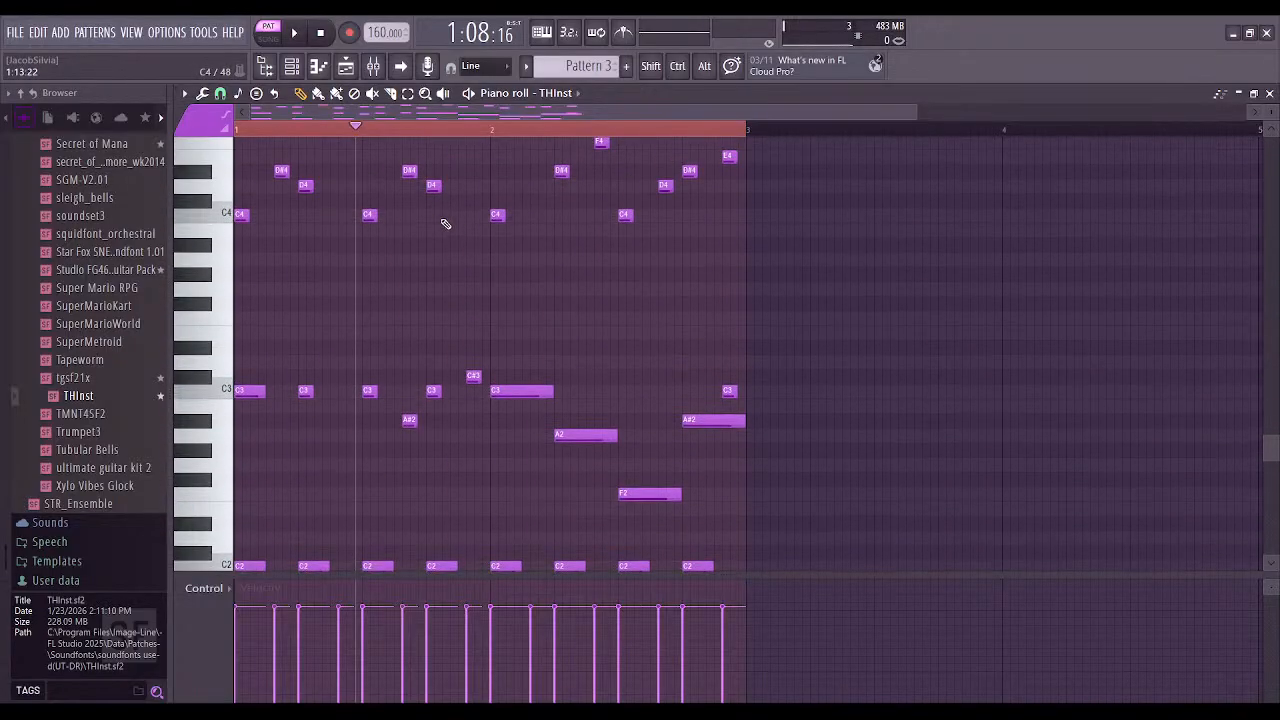
{"action": "scroll", "coordinate": [450, 243], "scroll_direction": "up", "scroll_amount": 2}
{"action": "scroll", "coordinate": [423, 257], "scroll_direction": "down", "scroll_amount": 2}
{"action": "key", "text": "ctrl+a"}
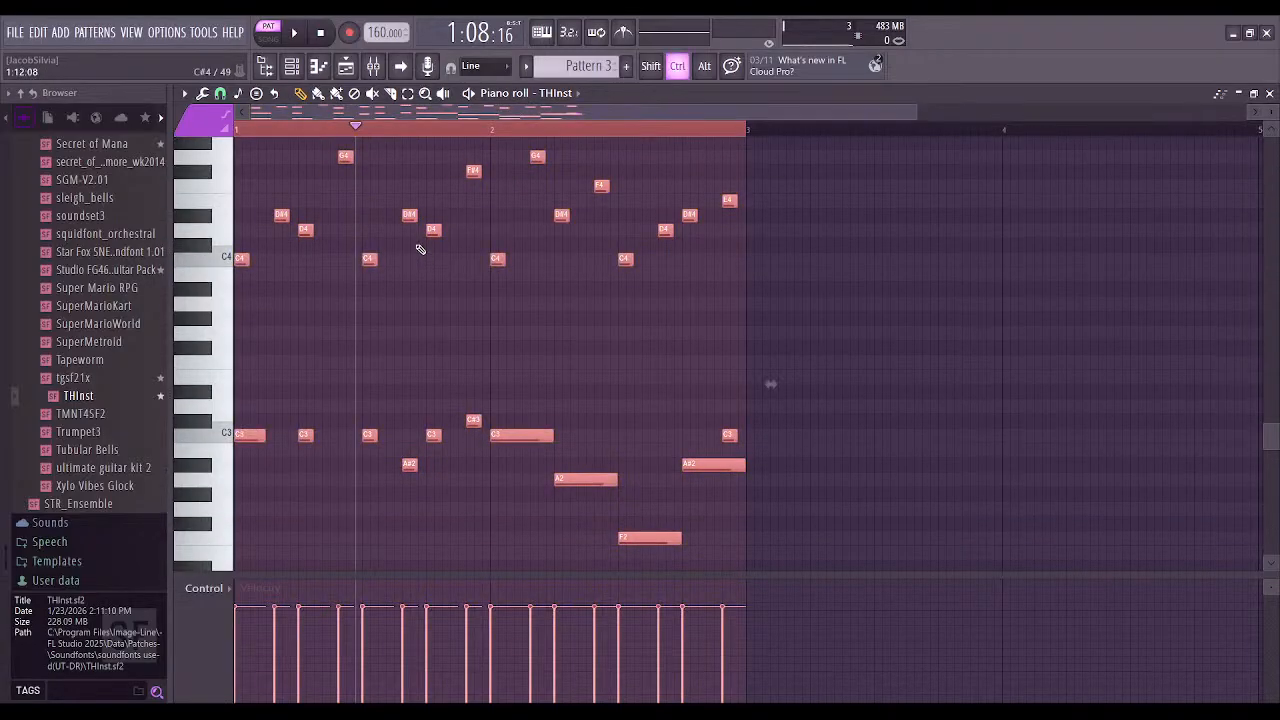
Create a new empty pattern, Pattern 4, and paste the copied notes of Pattern 3 into it
{"action": "left_click", "coordinate": [626, 66]}
{"action": "key", "text": "ctrl+v"}
{"action": "scroll", "coordinate": [310, 240], "scroll_direction": "up", "scroll_amount": 3}
{"action": "left_click", "coordinate": [295, 260]}
Shift the swung D#4, G4, F#4, F4, D4 and E4 melody notes earlier onto straight eighth positions and play the pattern
{"action": "left_click_drag", "start_coordinate": [279, 352], "coordinate": [270, 347]}
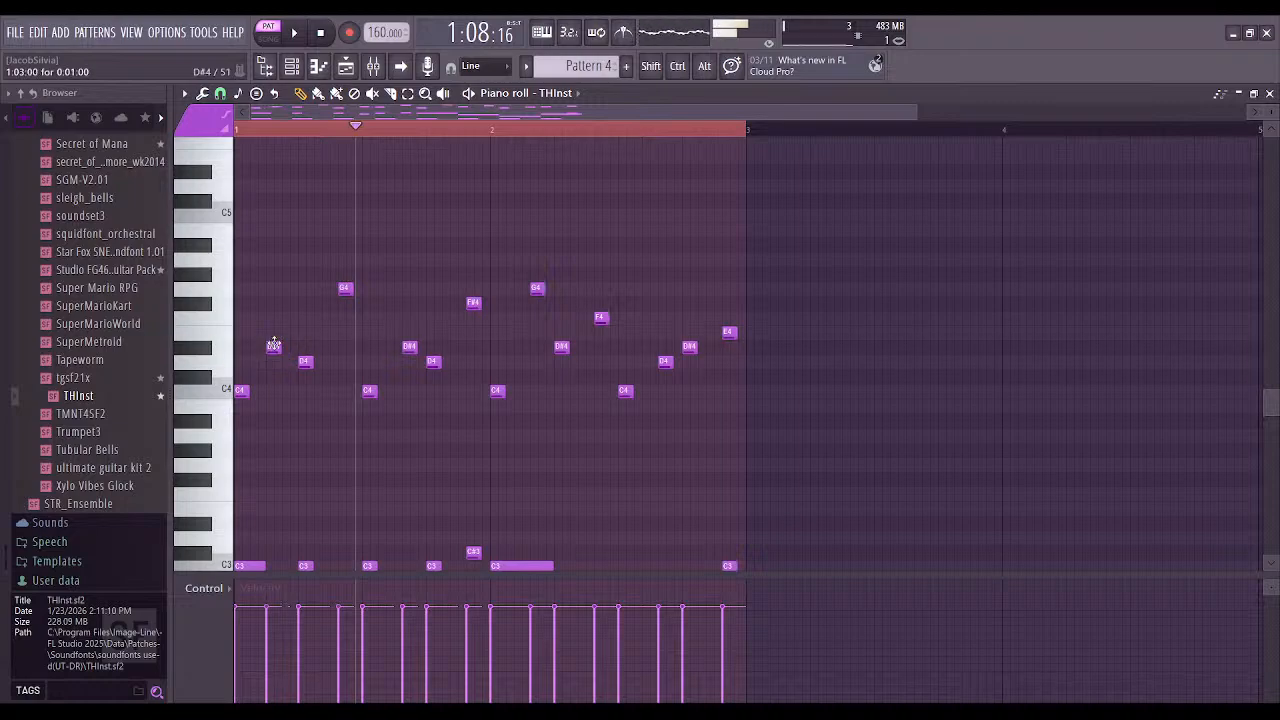
{"action": "left_click", "coordinate": [341, 287]}
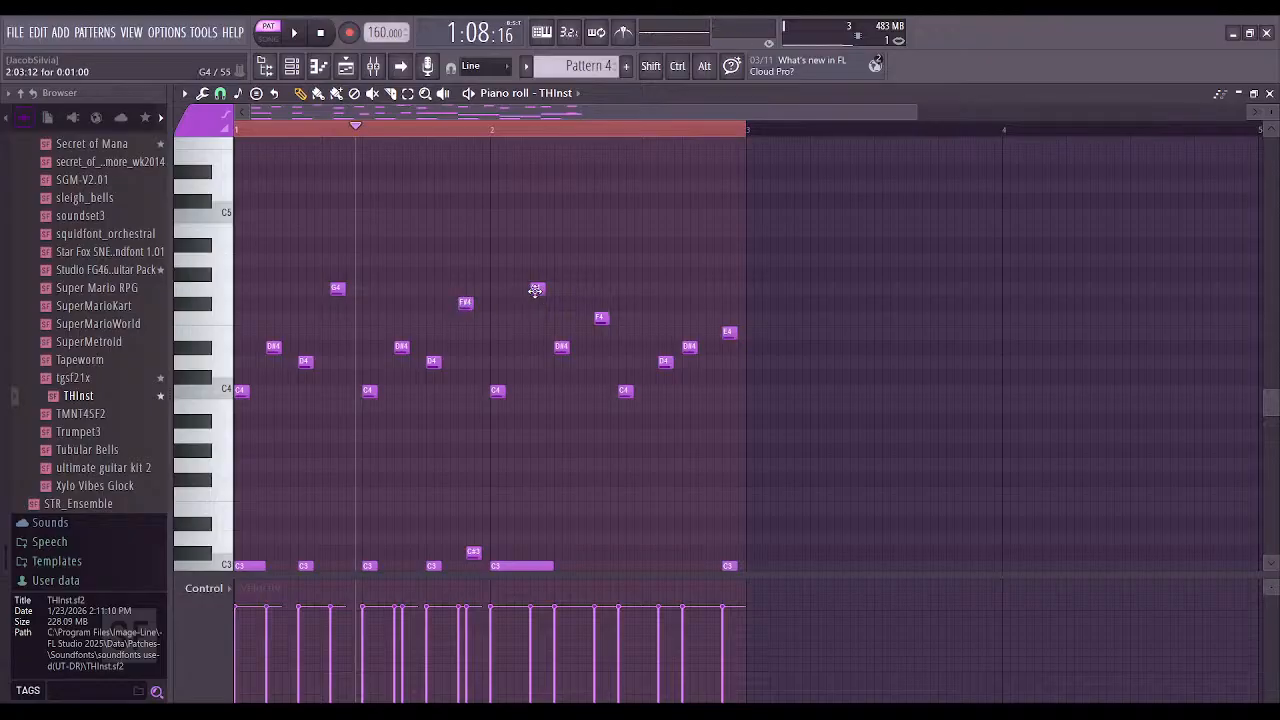
{"action": "left_click", "coordinate": [594, 318]}
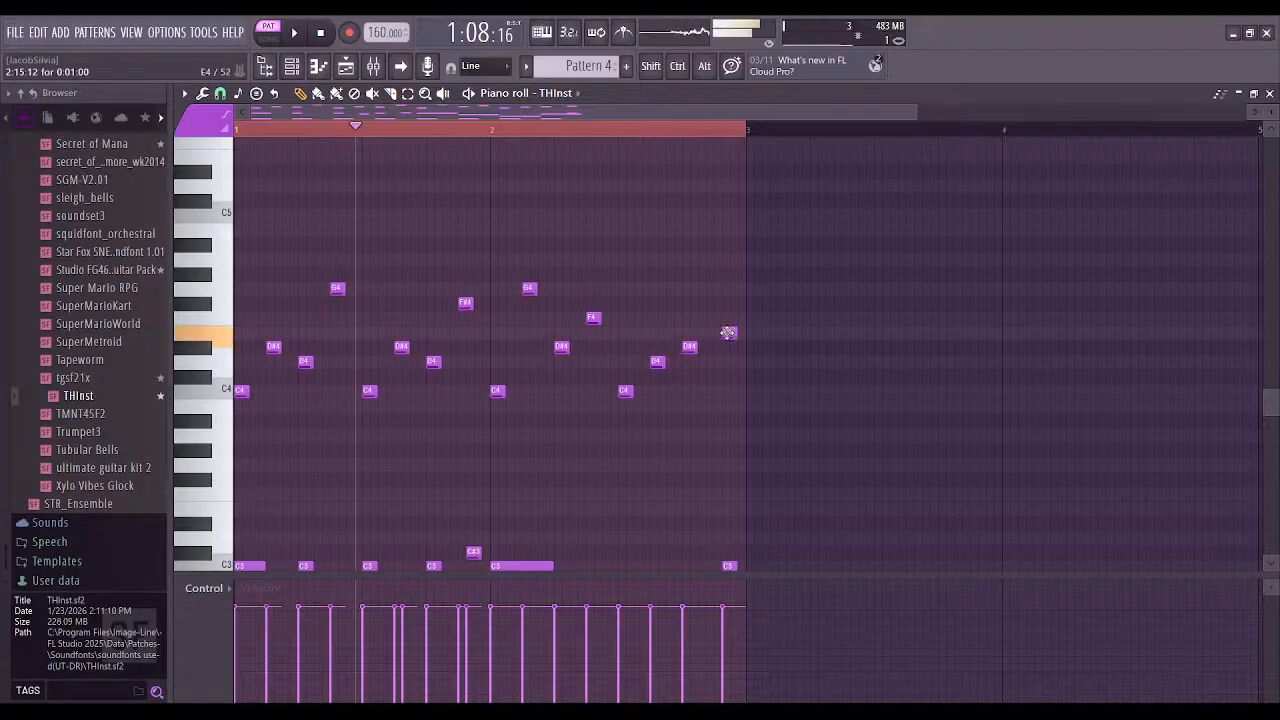
{"action": "key", "text": "space"}
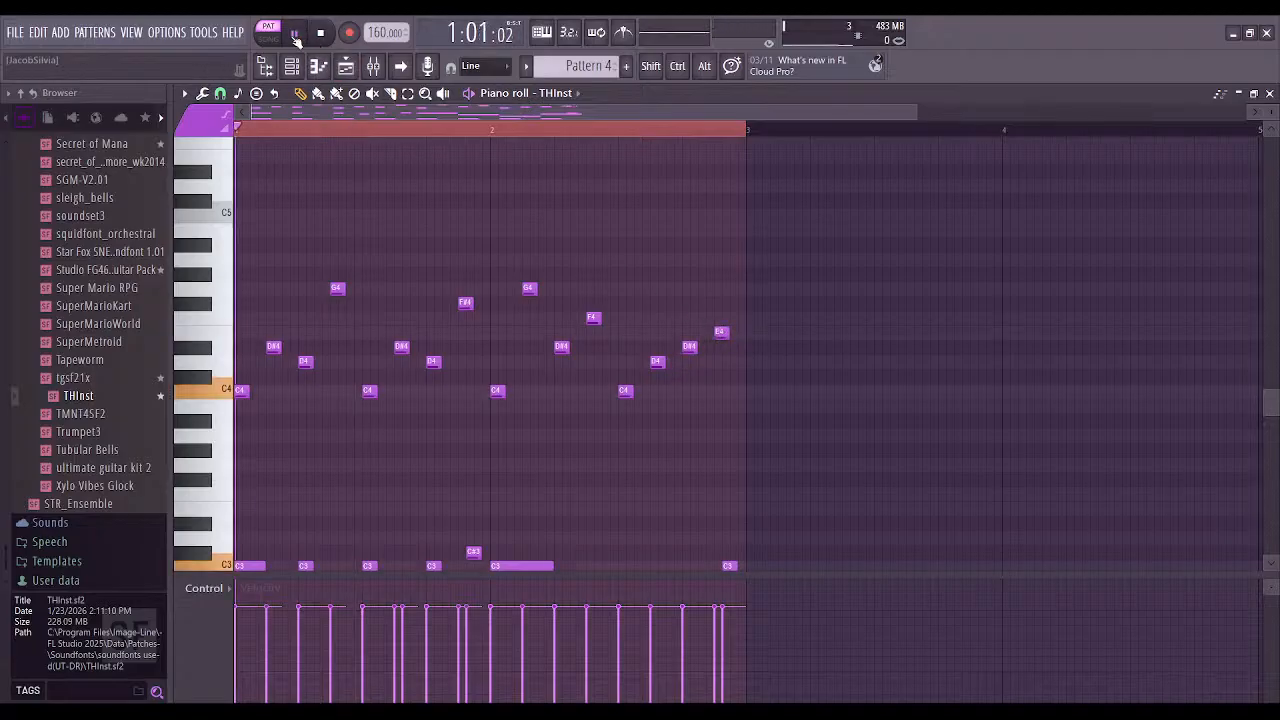
Straighten the middle voice by moving the last C3 of bar 2 and the A#2 and C#3 of bar 1 earlier onto the eighths
{"action": "scroll", "coordinate": [380, 186], "scroll_direction": "down", "scroll_amount": 3}
{"action": "scroll", "coordinate": [600, 365], "scroll_direction": "up", "scroll_amount": 3}
{"action": "scroll", "coordinate": [600, 366], "scroll_direction": "down", "scroll_amount": 1}
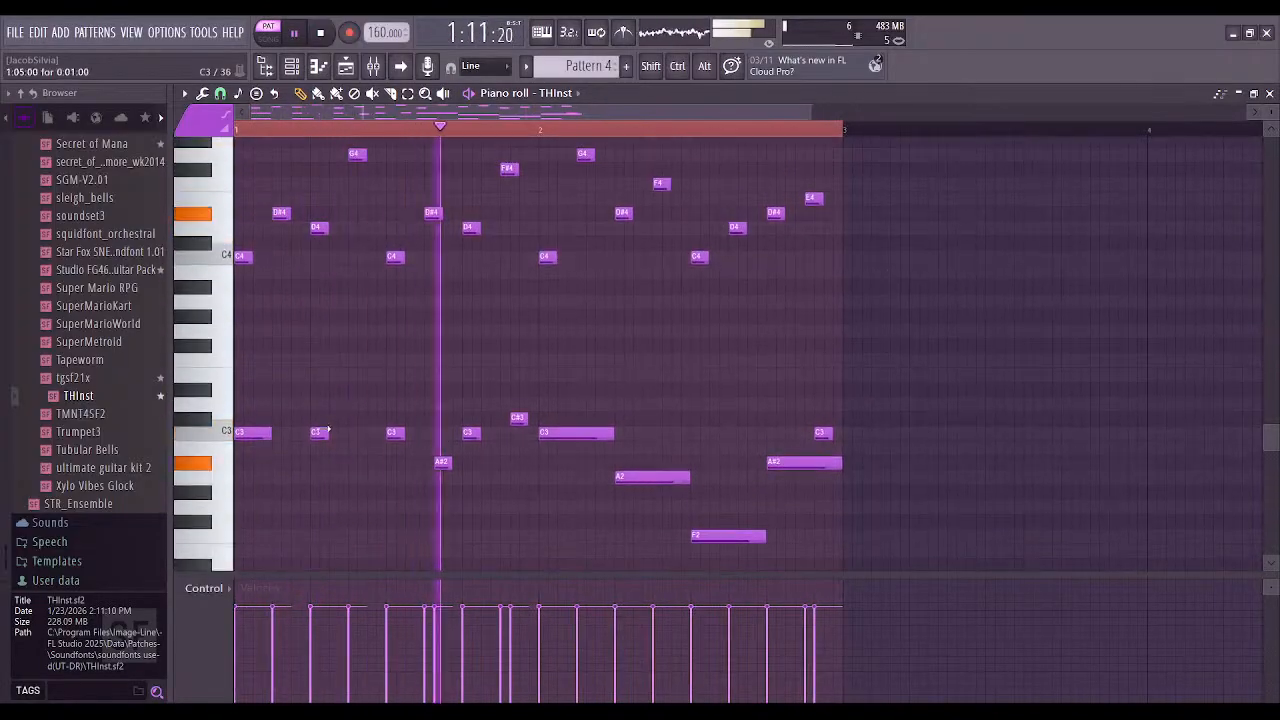
{"action": "left_click_drag", "start_coordinate": [823, 434], "coordinate": [813, 435]}
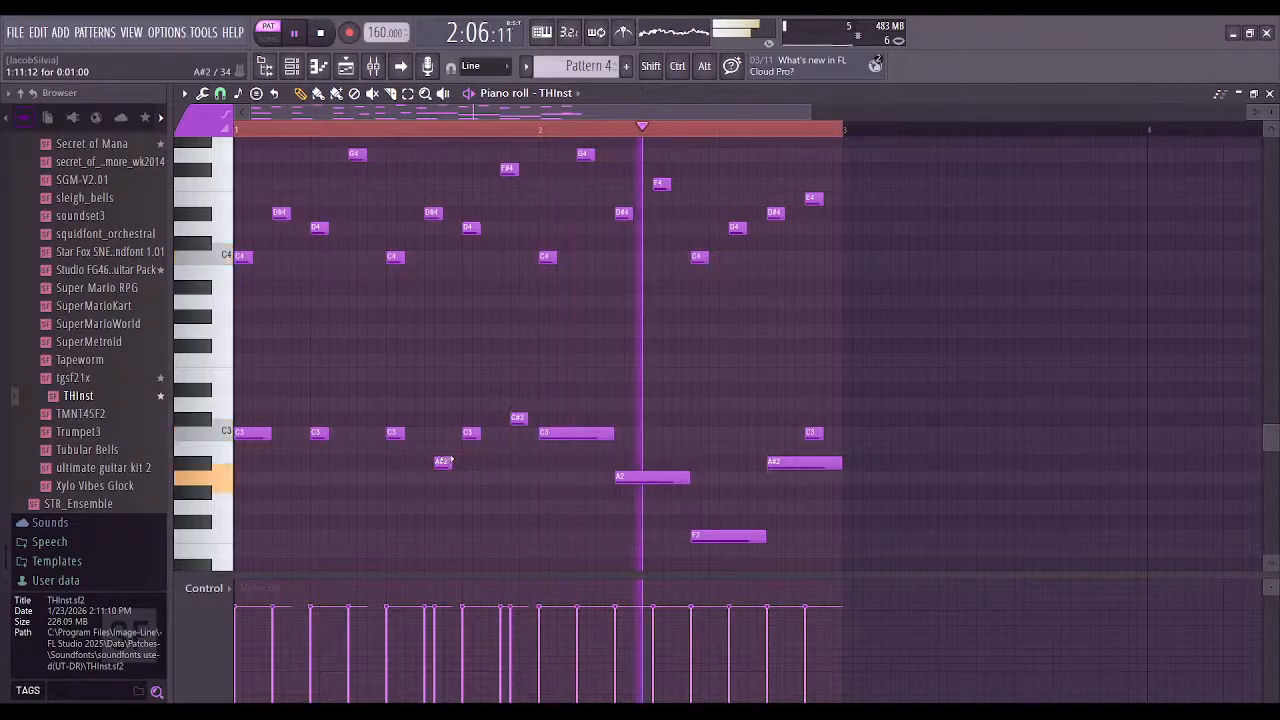
{"action": "left_click_drag", "start_coordinate": [443, 462], "coordinate": [432, 462]}
{"action": "left_click_drag", "start_coordinate": [524, 418], "coordinate": [512, 418]}
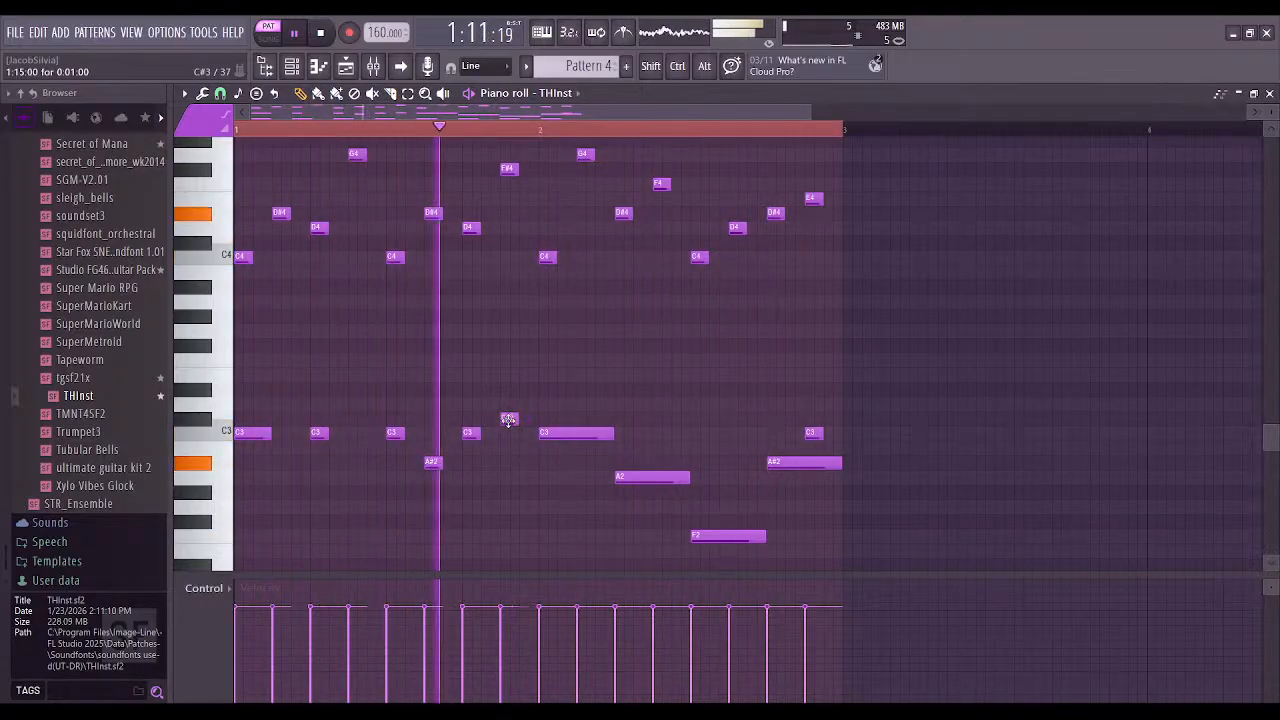
Shorten the A2 on beat 2 of bar 2 to a sixteenth and follow it with sixteenths G#2, A2 and G#2
{"action": "scroll", "coordinate": [518, 442], "scroll_direction": "down", "scroll_amount": 1}
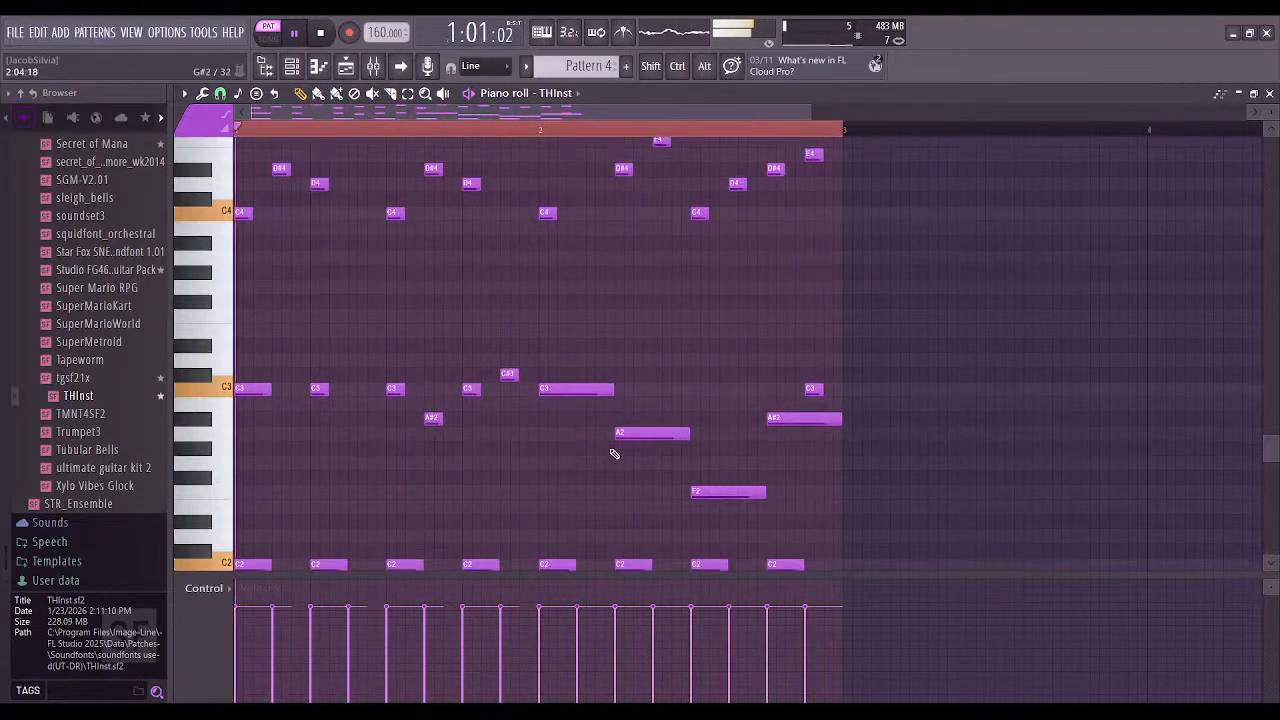
{"action": "left_click_drag", "start_coordinate": [689, 437], "coordinate": [640, 437]}
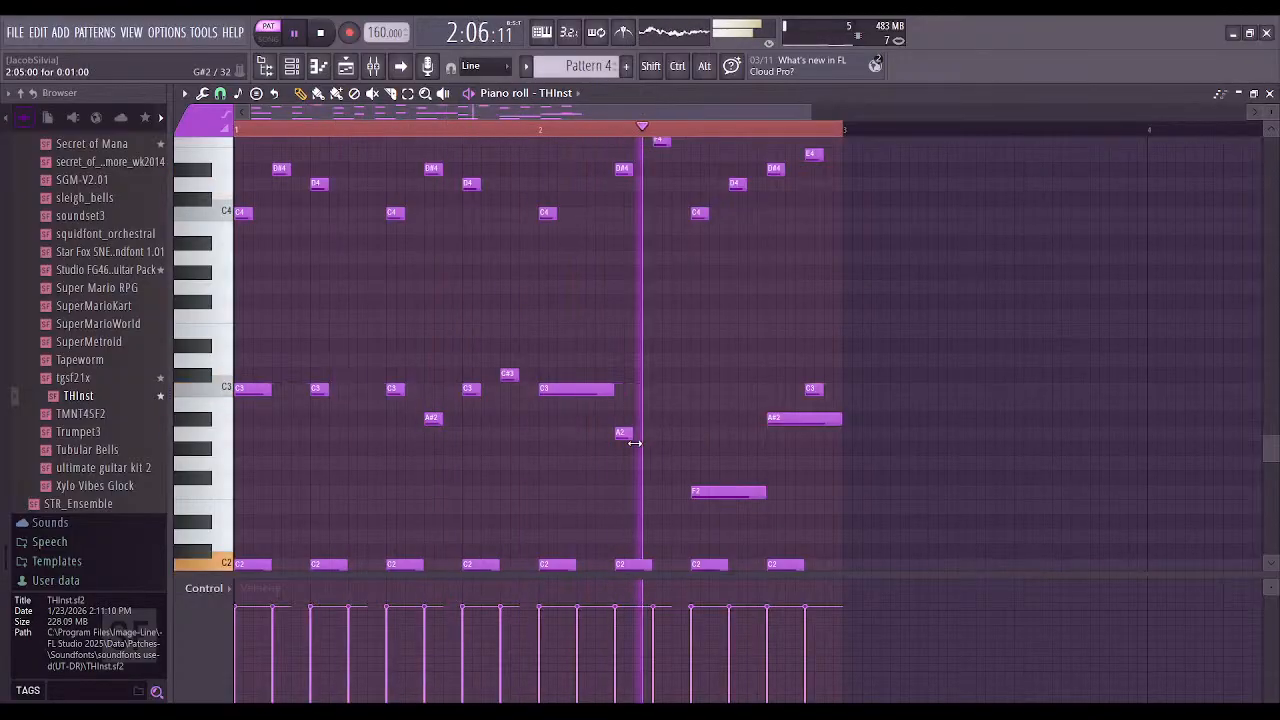
{"action": "left_click", "coordinate": [640, 447]}
{"action": "left_click", "coordinate": [660, 432]}
{"action": "left_click", "coordinate": [680, 447]}
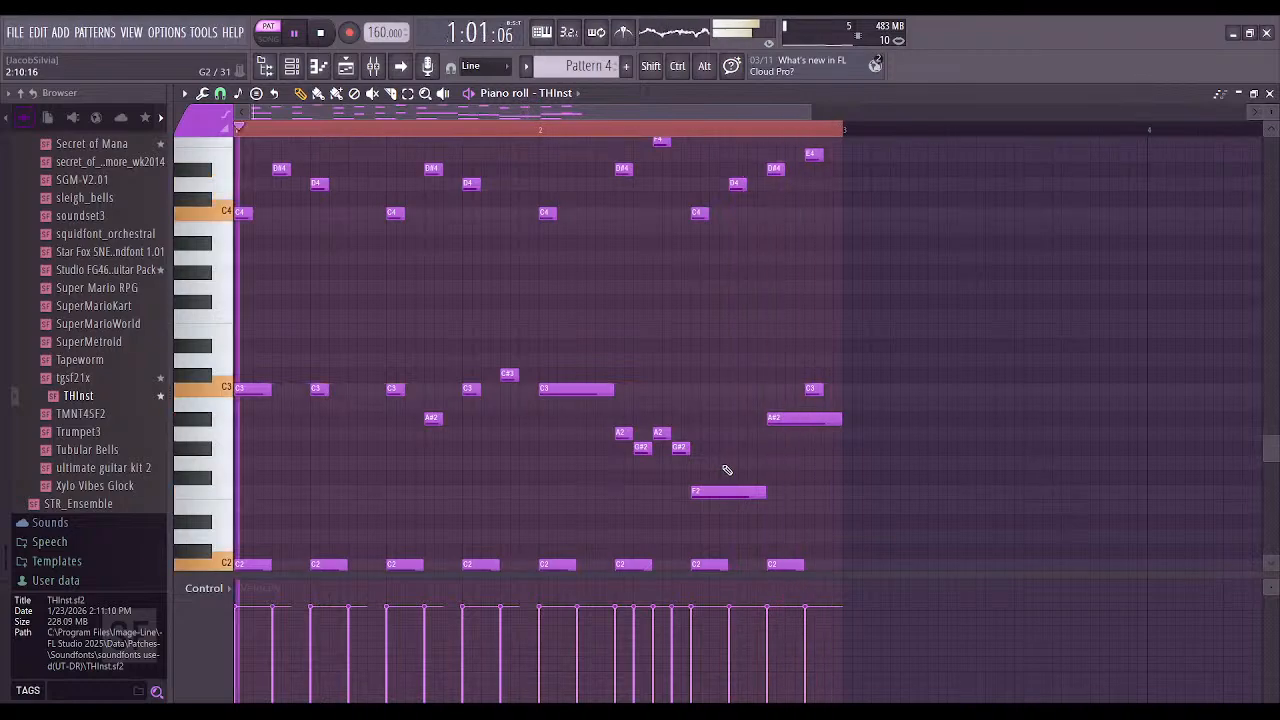
Add a sixteenth A#2 right after the first A2 of bar 2 and delete the G#2, A2 and G#2 notes
{"action": "left_click", "coordinate": [641, 417]}
{"action": "right_click", "coordinate": [641, 447]}
{"action": "right_click", "coordinate": [680, 447]}
{"action": "right_click", "coordinate": [660, 433]}
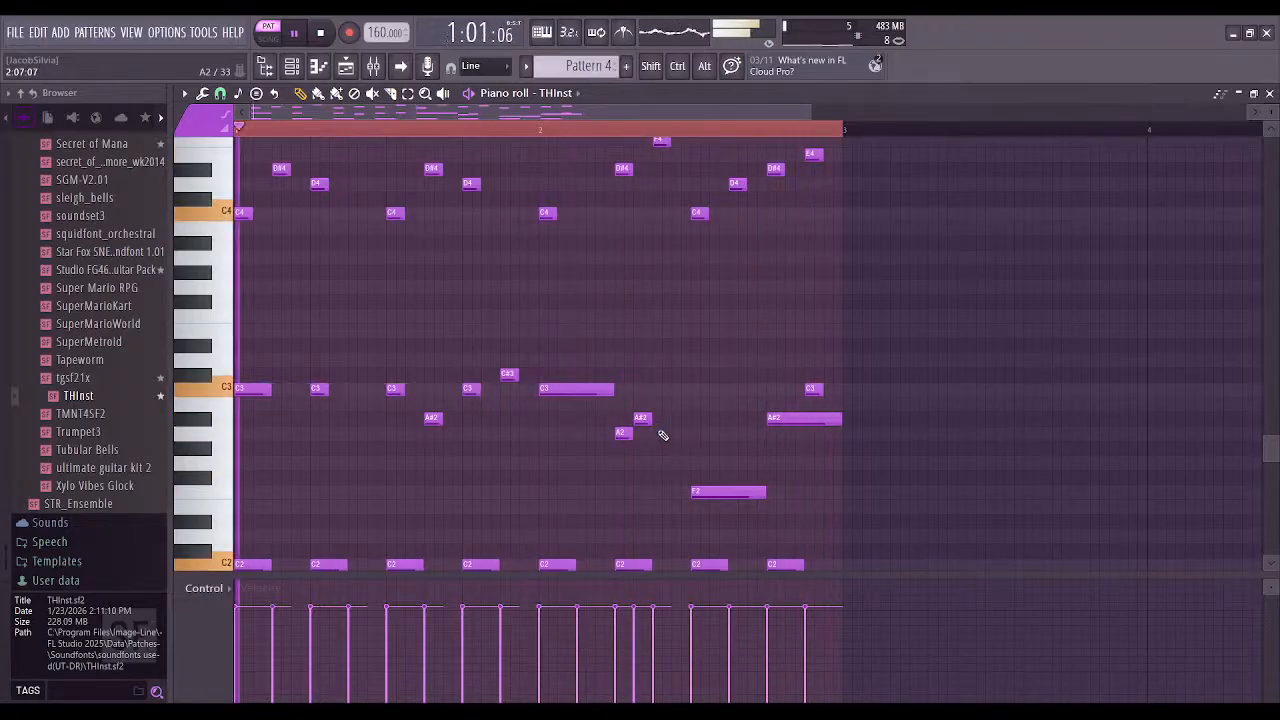
Try a three-step A#2 and G#2 in place of the A2 in bar 2, clear that beat and pause playback
{"action": "mouse_move", "coordinate": [649, 418]}
{"action": "left_mouse_down"}
{"action": "mouse_move", "coordinate": [686, 421]}
{"action": "mouse_move", "coordinate": [618, 436]}
{"action": "mouse_move", "coordinate": [632, 421]}
{"action": "left_mouse_up"}
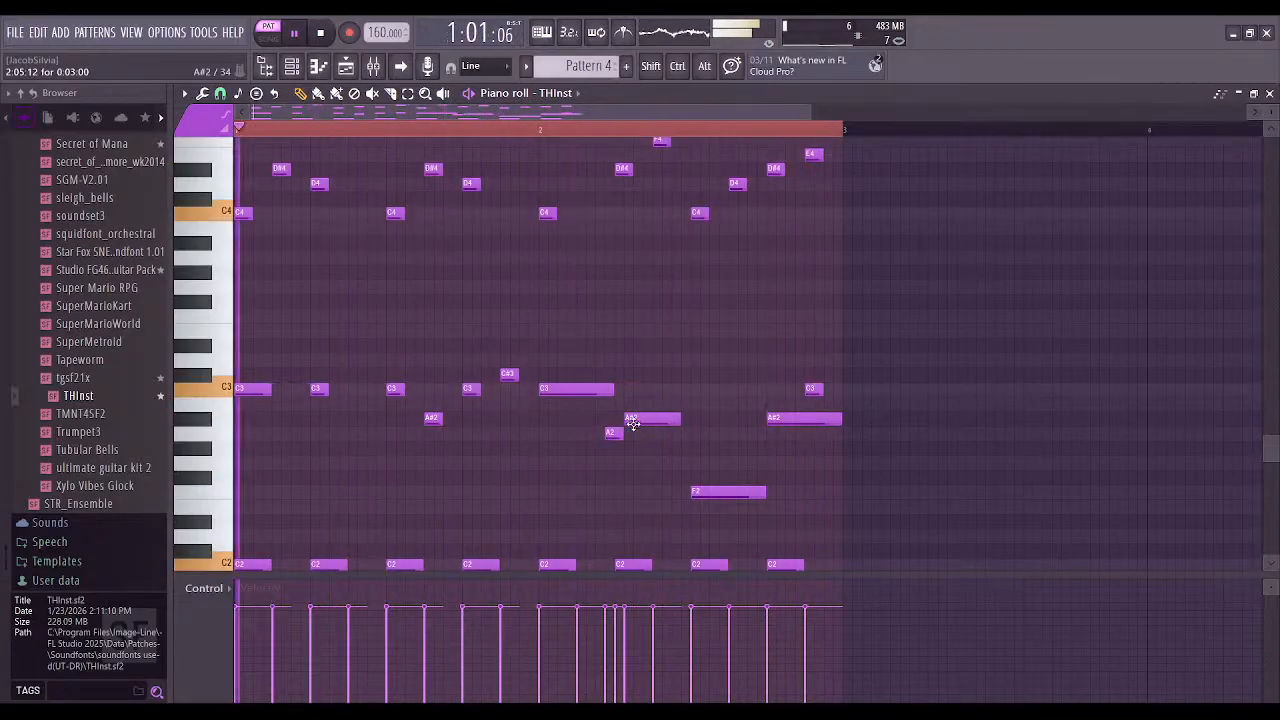
{"action": "right_click", "coordinate": [612, 433]}
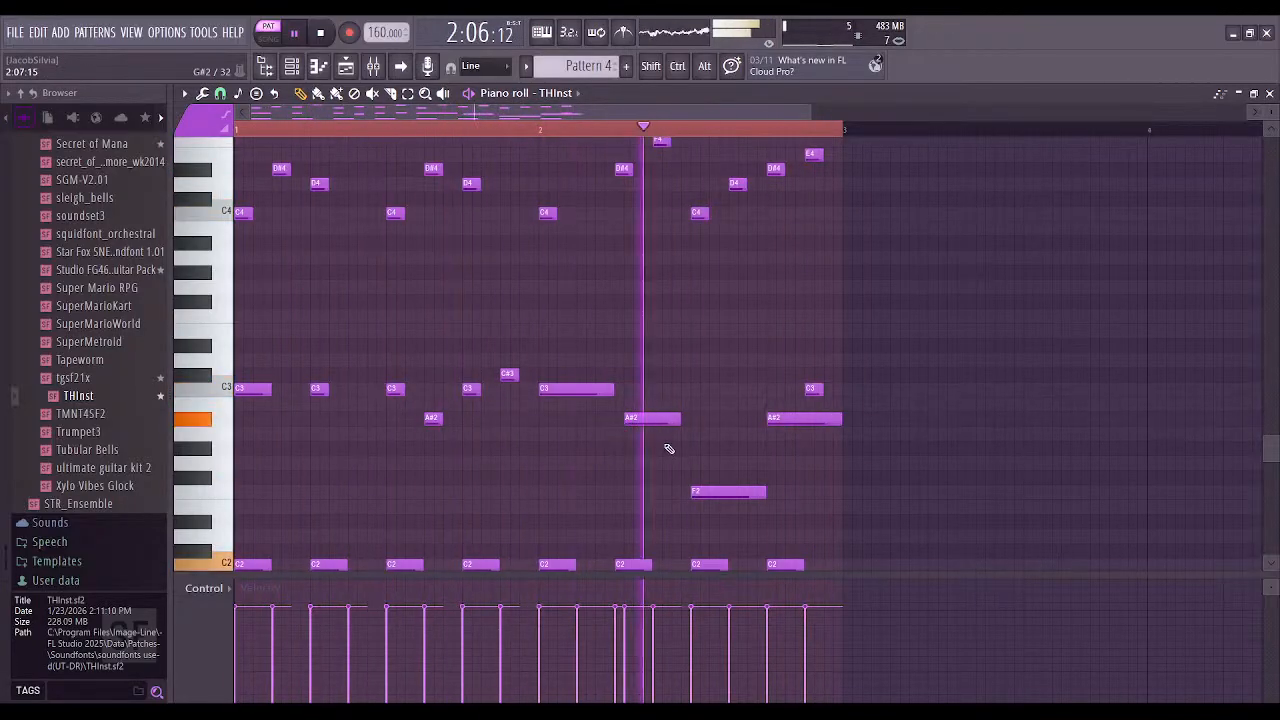
{"action": "left_click_drag", "start_coordinate": [665, 420], "coordinate": [655, 448]}
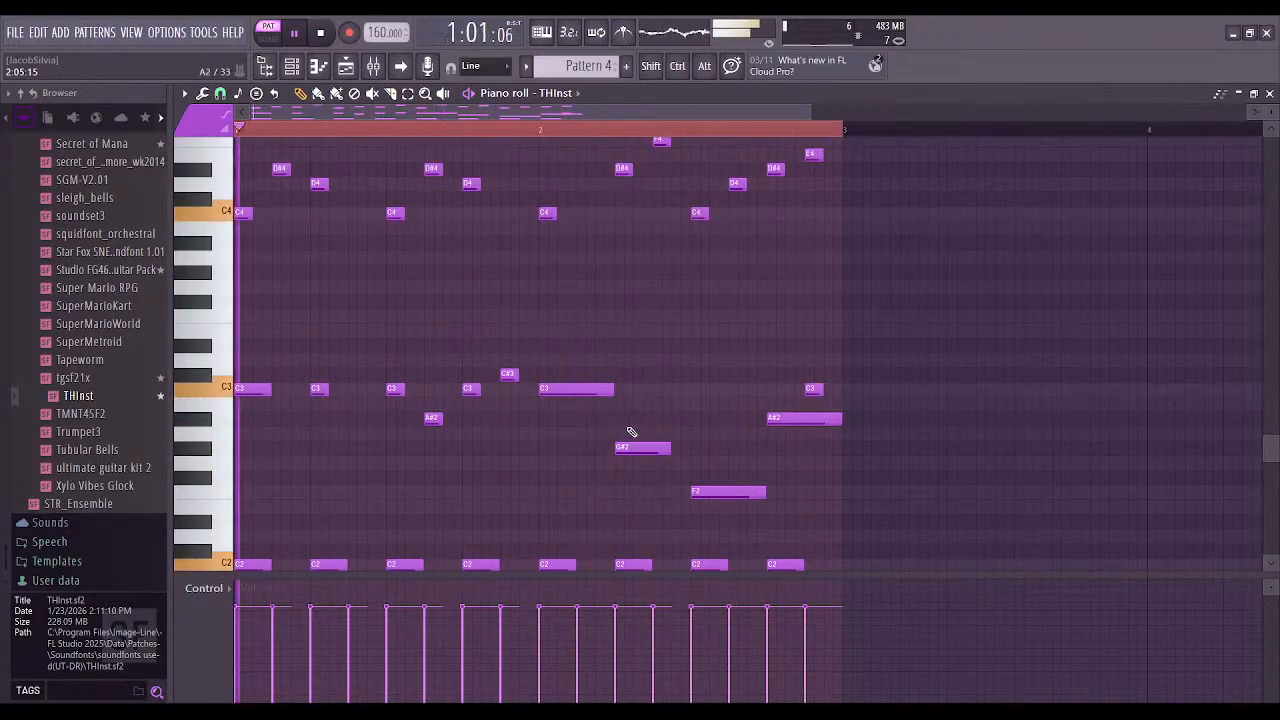
{"action": "left_click", "coordinate": [292, 33]}
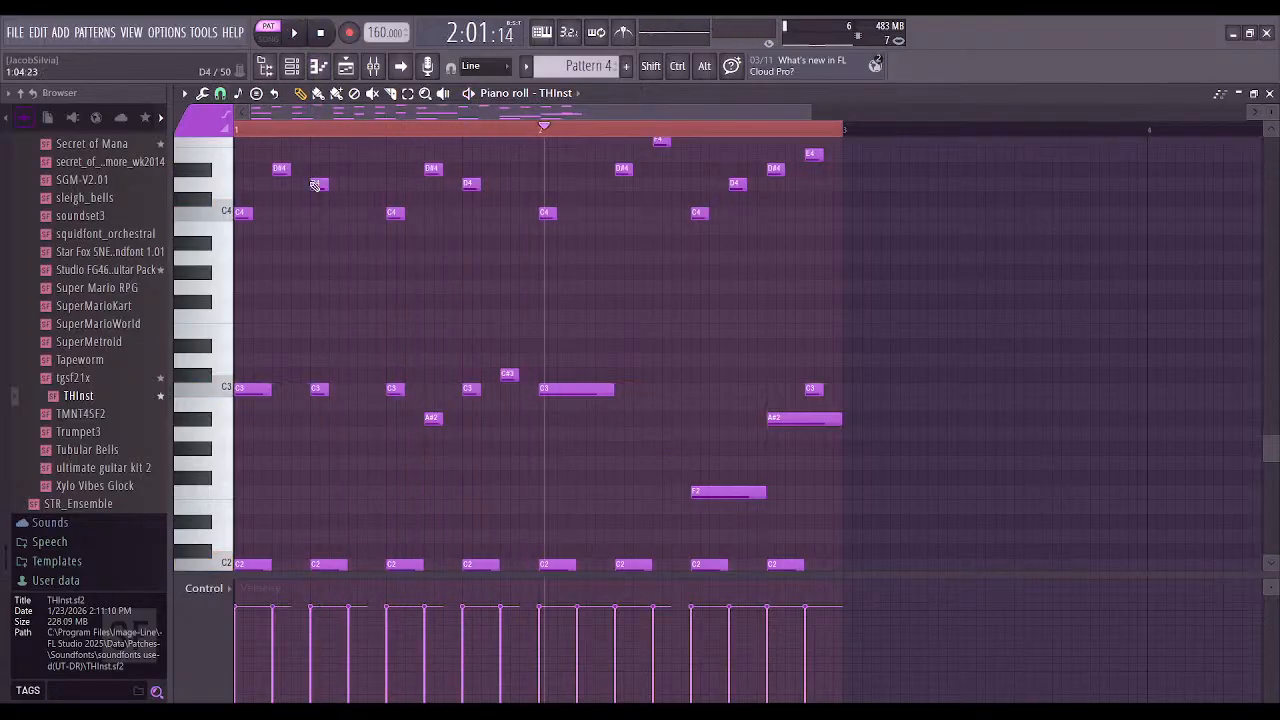
Cut the upper melody notes from Pattern 4 and paste them into a new pattern, Pattern 5
{"action": "scroll", "coordinate": [340, 220], "scroll_direction": "up", "scroll_amount": 5}
{"action": "left_click_drag", "start_coordinate": [246, 423], "coordinate": [817, 171]}
{"action": "key", "text": "ctrl+x"}
{"action": "left_click", "coordinate": [629, 67]}
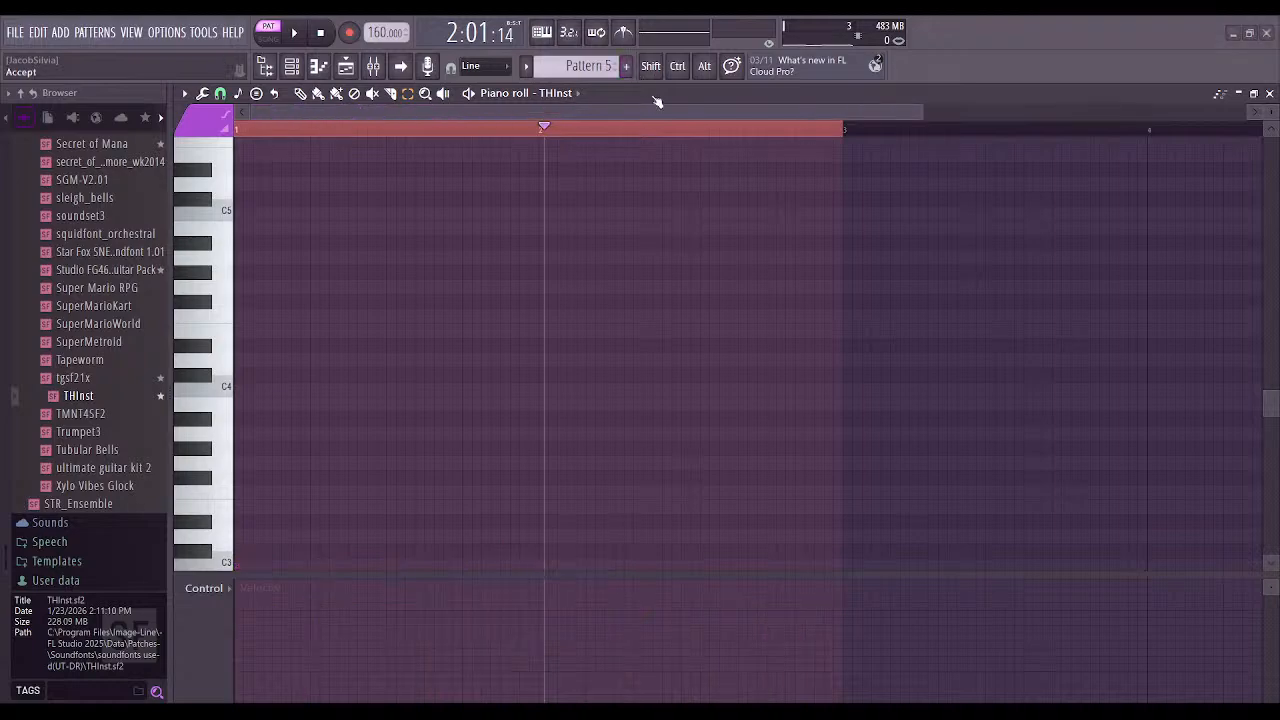
{"action": "key", "text": "ctrl+v"}
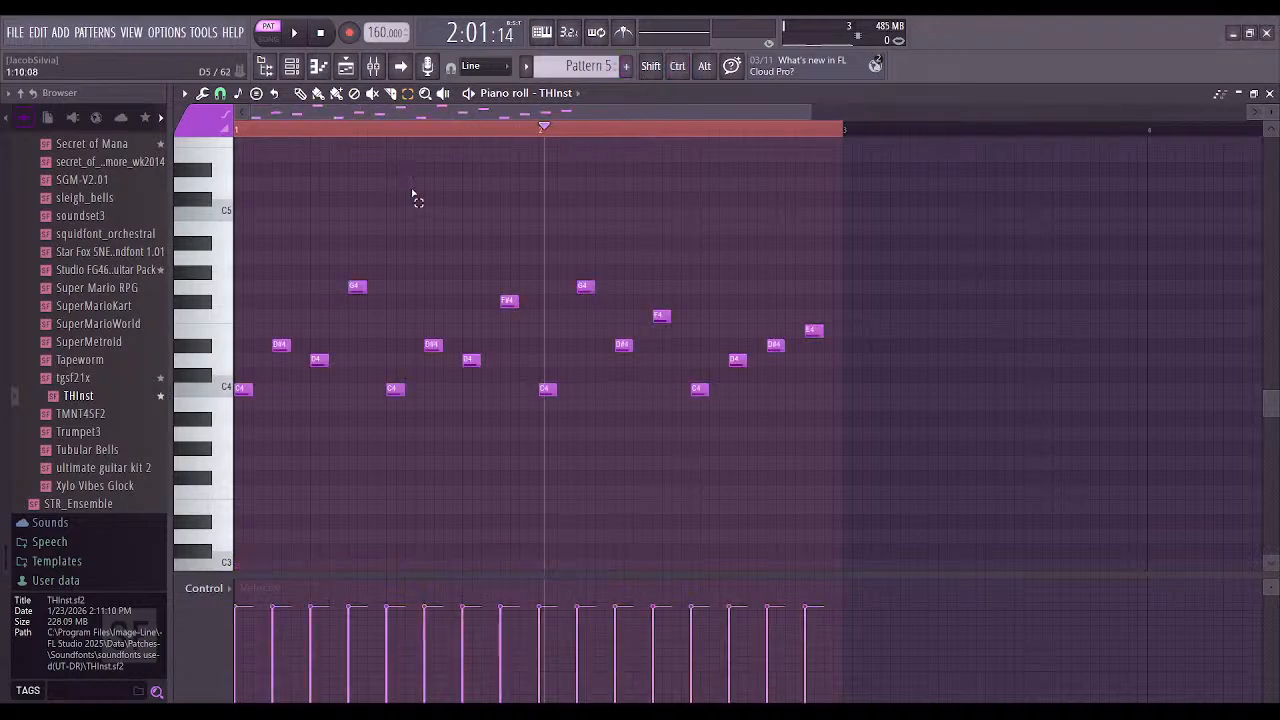
Squeeze bar 1's melody notes into consecutive sixteenths over the first two beats and move bar 2's first C4 to beat 3
{"action": "mouse_move", "coordinate": [279, 344]}
{"action": "left_mouse_down"}
{"action": "mouse_move", "coordinate": [262, 348]}
{"action": "mouse_move", "coordinate": [285, 365]}
{"action": "left_mouse_up"}
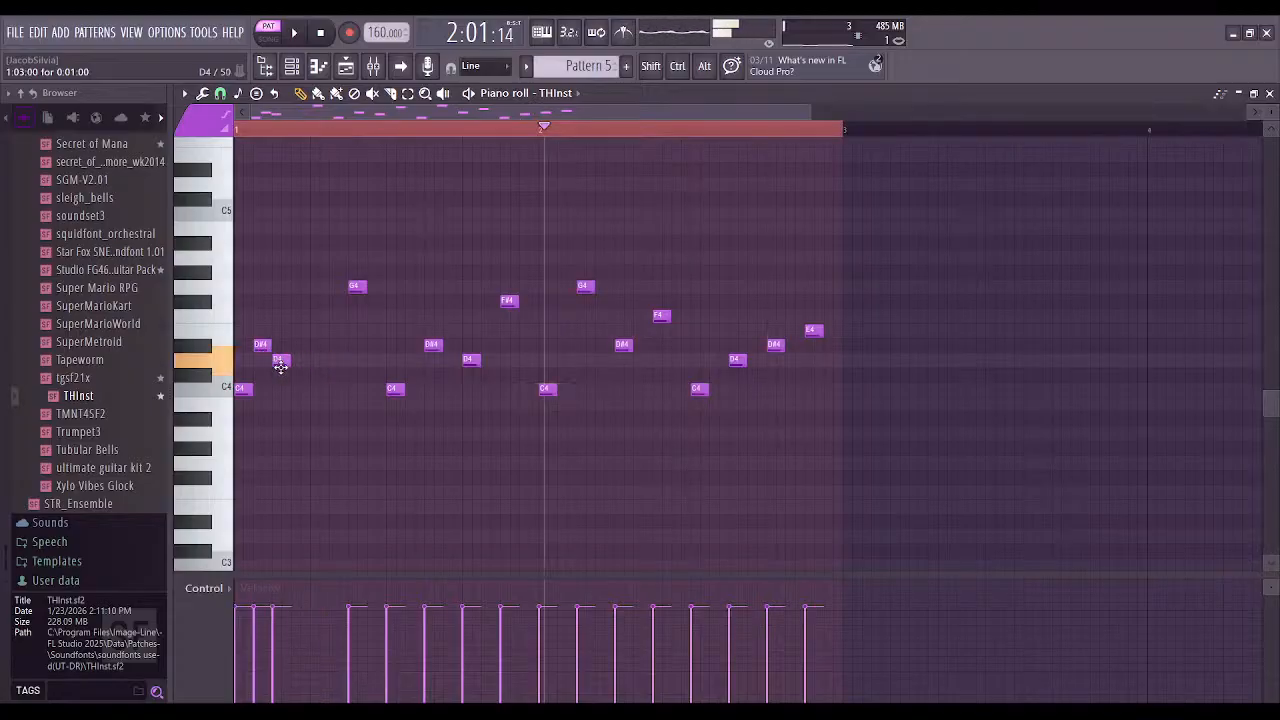
{"action": "left_click_drag", "start_coordinate": [357, 287], "coordinate": [319, 286]}
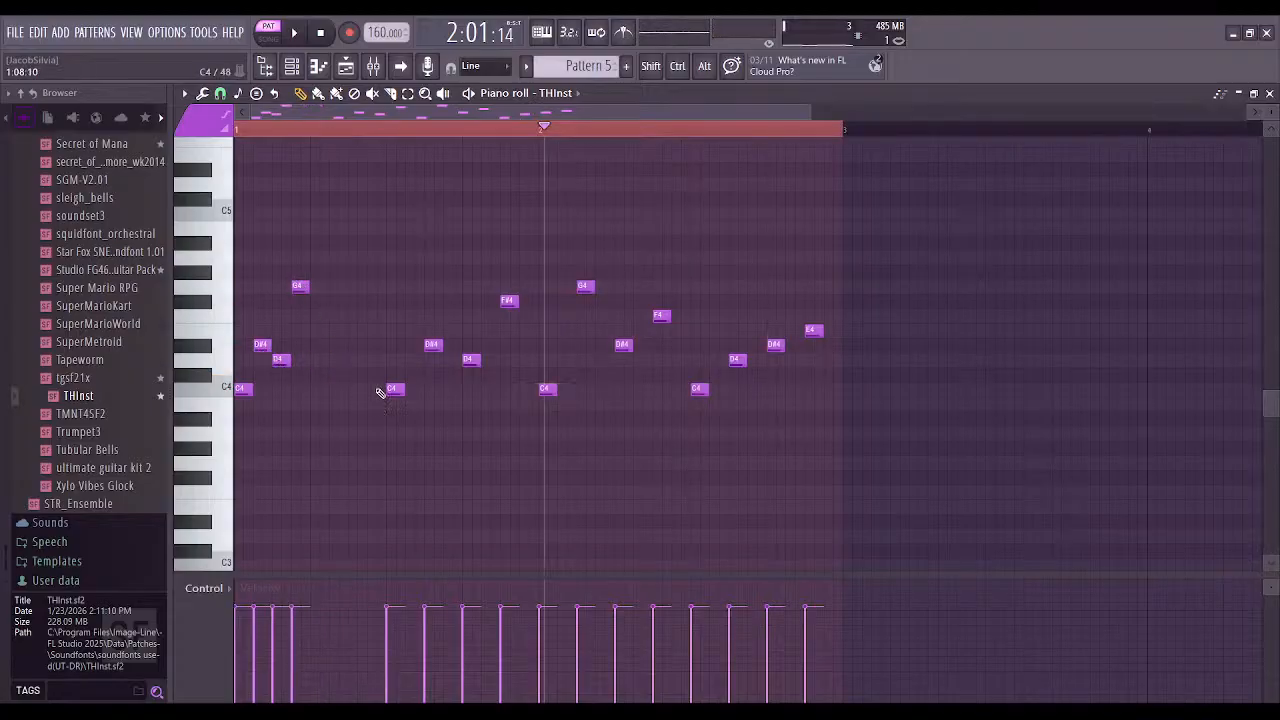
{"action": "left_click_drag", "start_coordinate": [391, 389], "coordinate": [342, 389]}
{"action": "left_click_drag", "start_coordinate": [428, 346], "coordinate": [376, 345]}
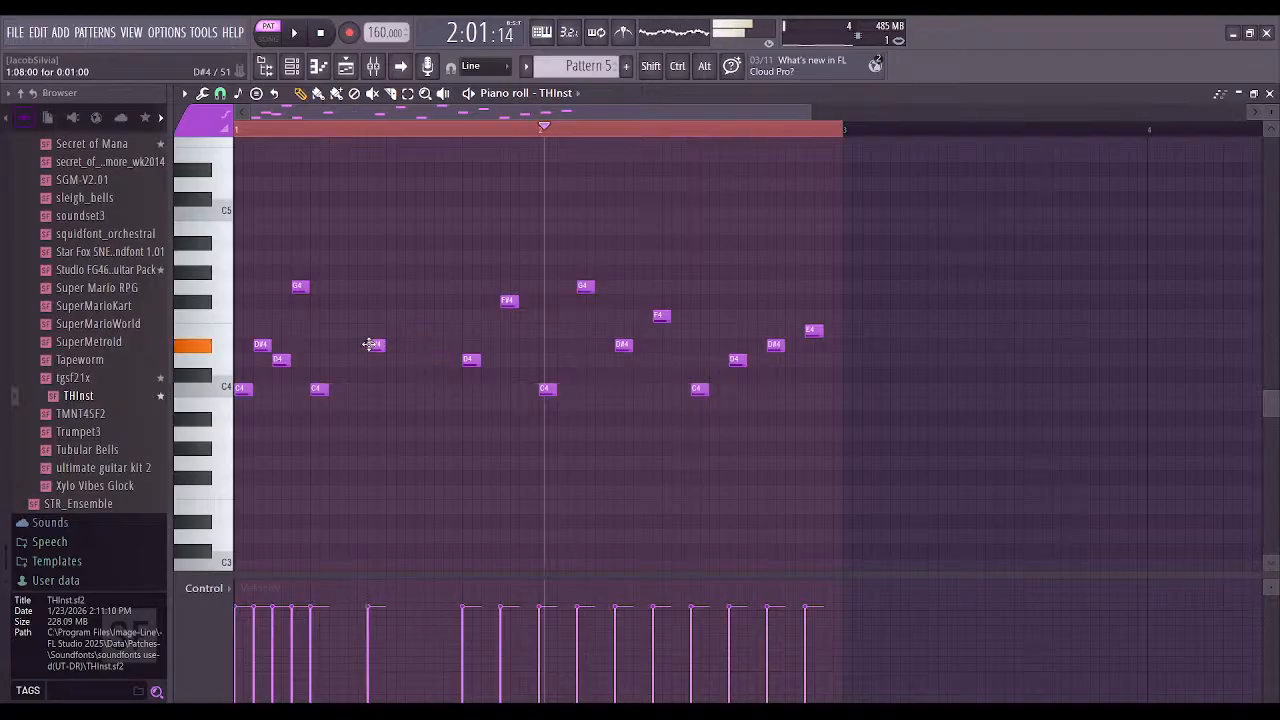
{"action": "left_click_drag", "start_coordinate": [464, 363], "coordinate": [362, 361]}
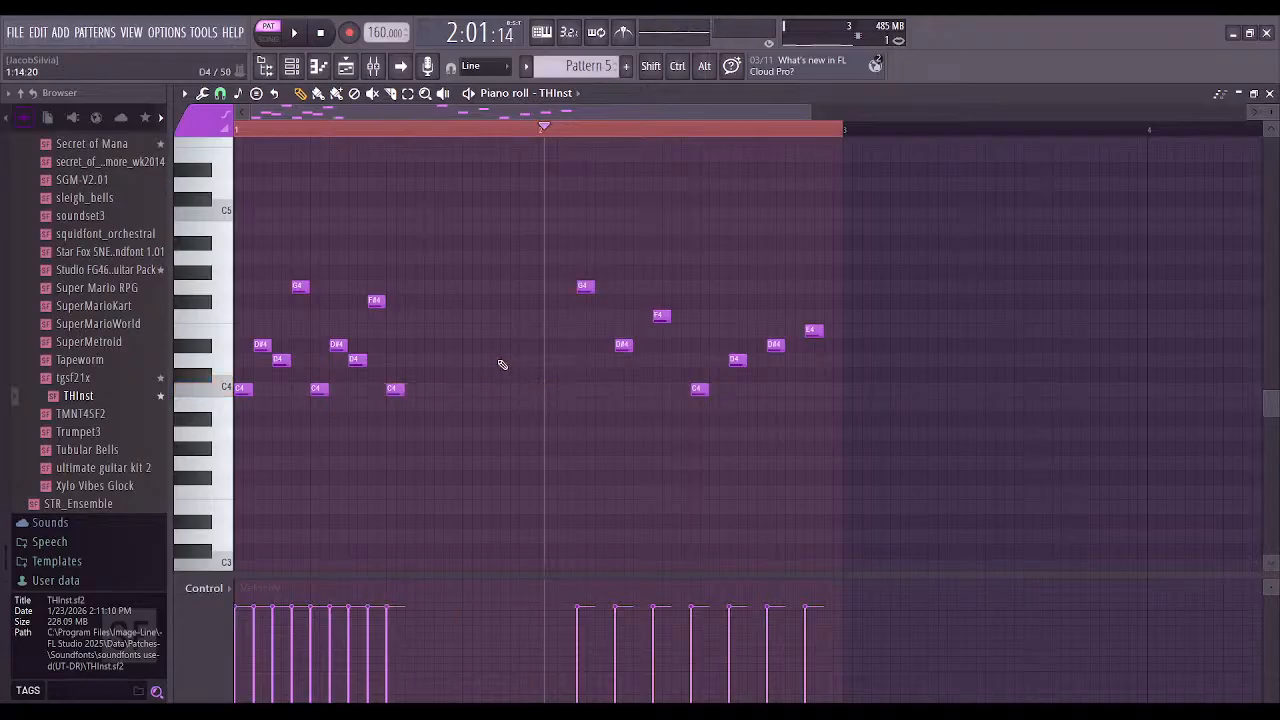
Move the remaining G4, D#4, F4, C4, D4, D#4 and E4 into consecutive sixteenths that fill bar 1, and play the result
{"action": "left_click_drag", "start_coordinate": [585, 289], "coordinate": [441, 291]}
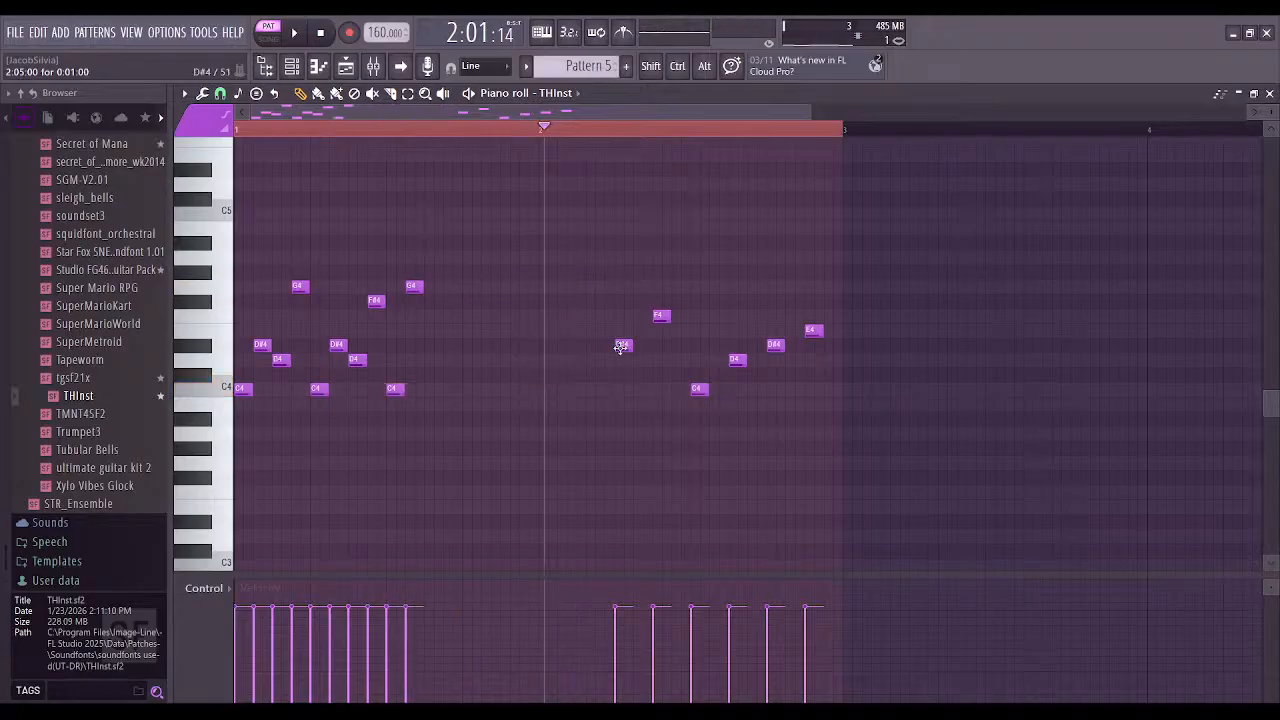
{"action": "left_click_drag", "start_coordinate": [650, 319], "coordinate": [597, 314]}
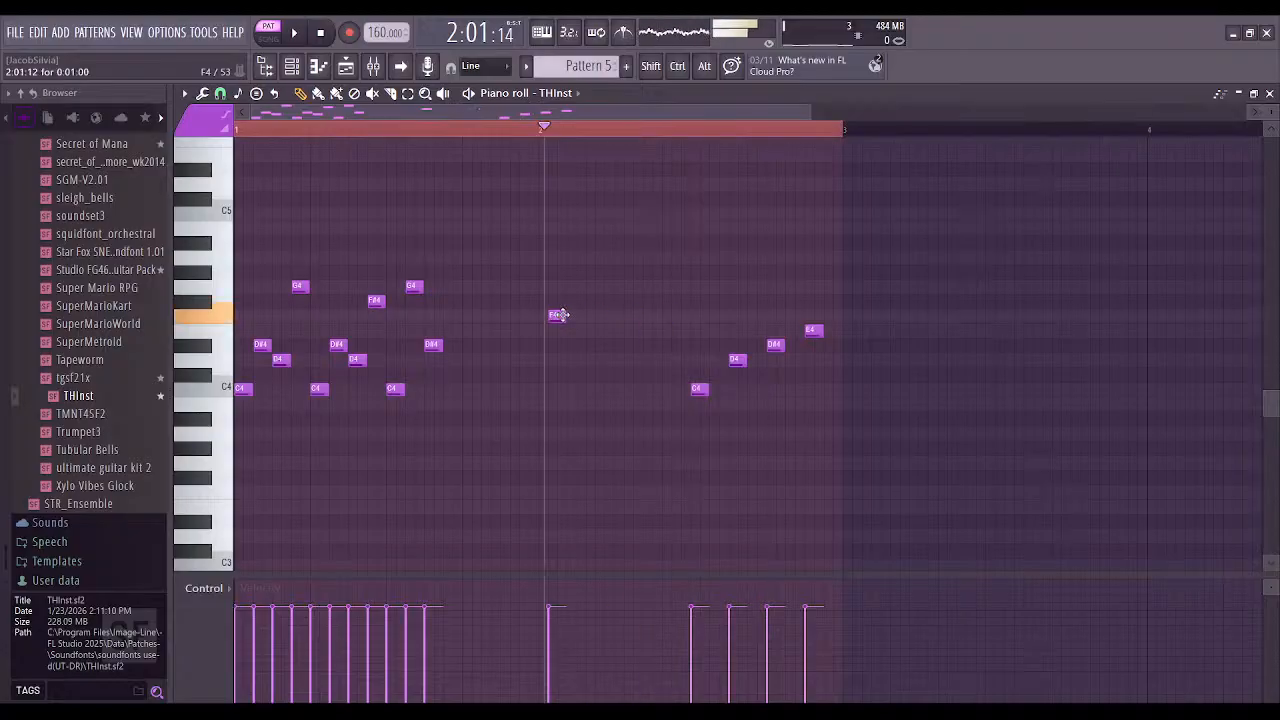
{"action": "left_click_drag", "start_coordinate": [695, 389], "coordinate": [494, 399]}
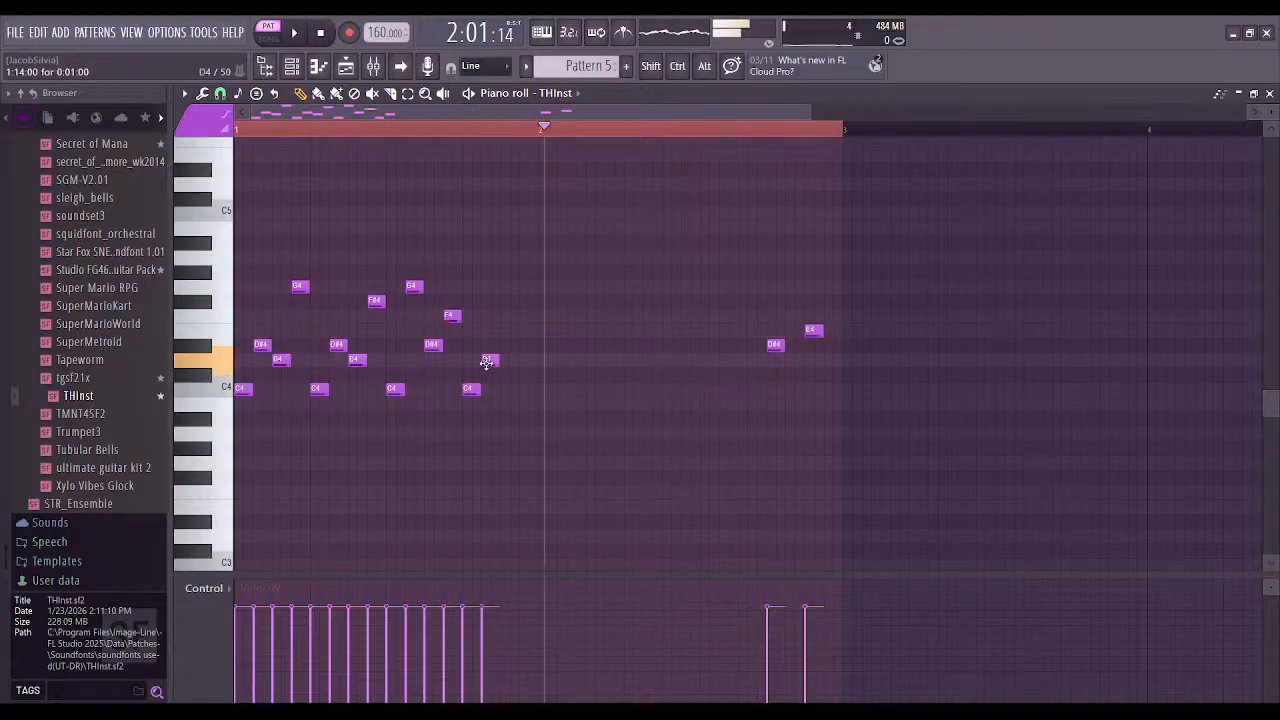
{"action": "left_click_drag", "start_coordinate": [775, 347], "coordinate": [544, 344]}
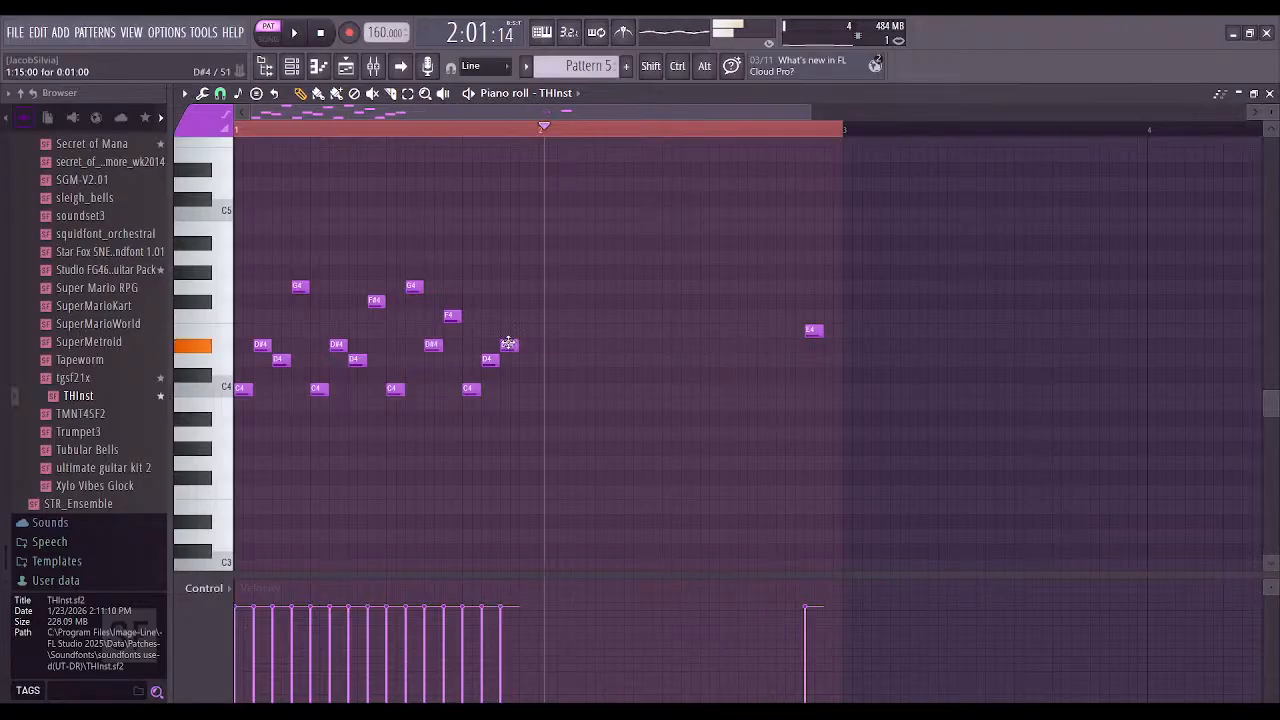
{"action": "left_click_drag", "start_coordinate": [813, 330], "coordinate": [527, 330]}
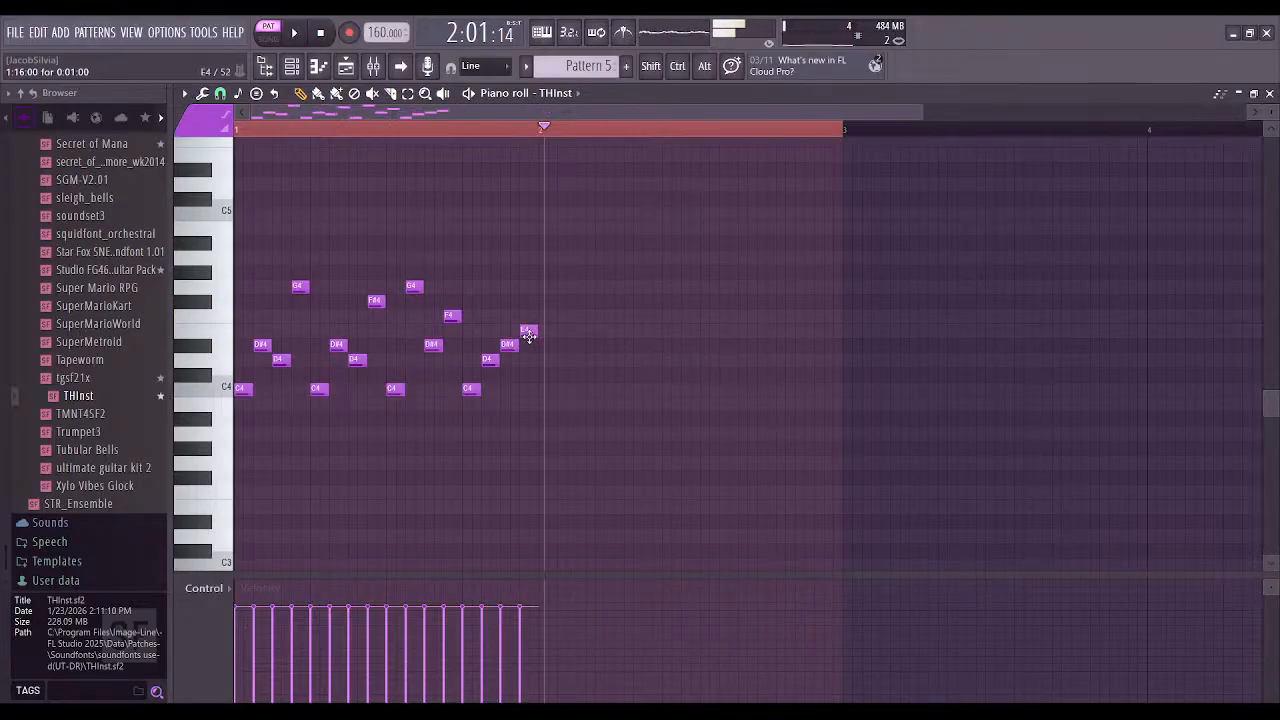
{"action": "left_click", "coordinate": [294, 33]}
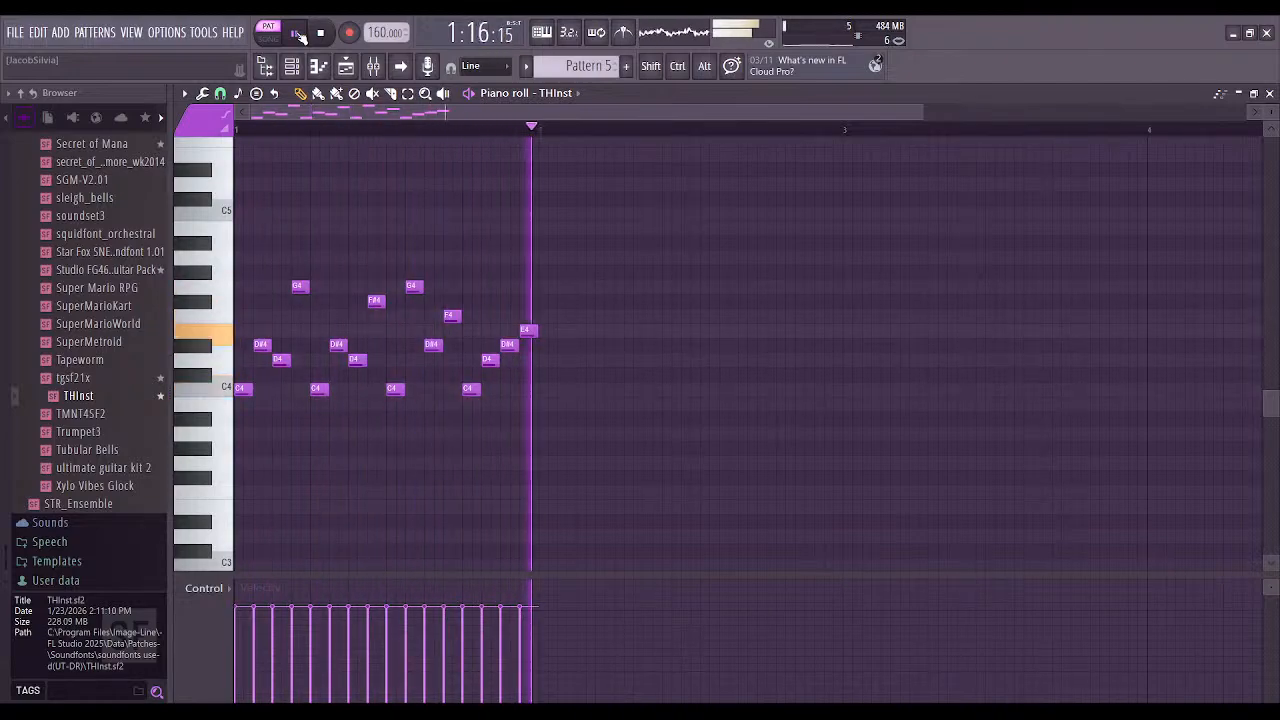
{"action": "left_click", "coordinate": [296, 33]}
Add a chord of whole-bar notes C5, D#5, G5 and A#5 above the melody in bar 1
{"action": "scroll", "coordinate": [308, 343], "scroll_direction": "down", "scroll_amount": 3}
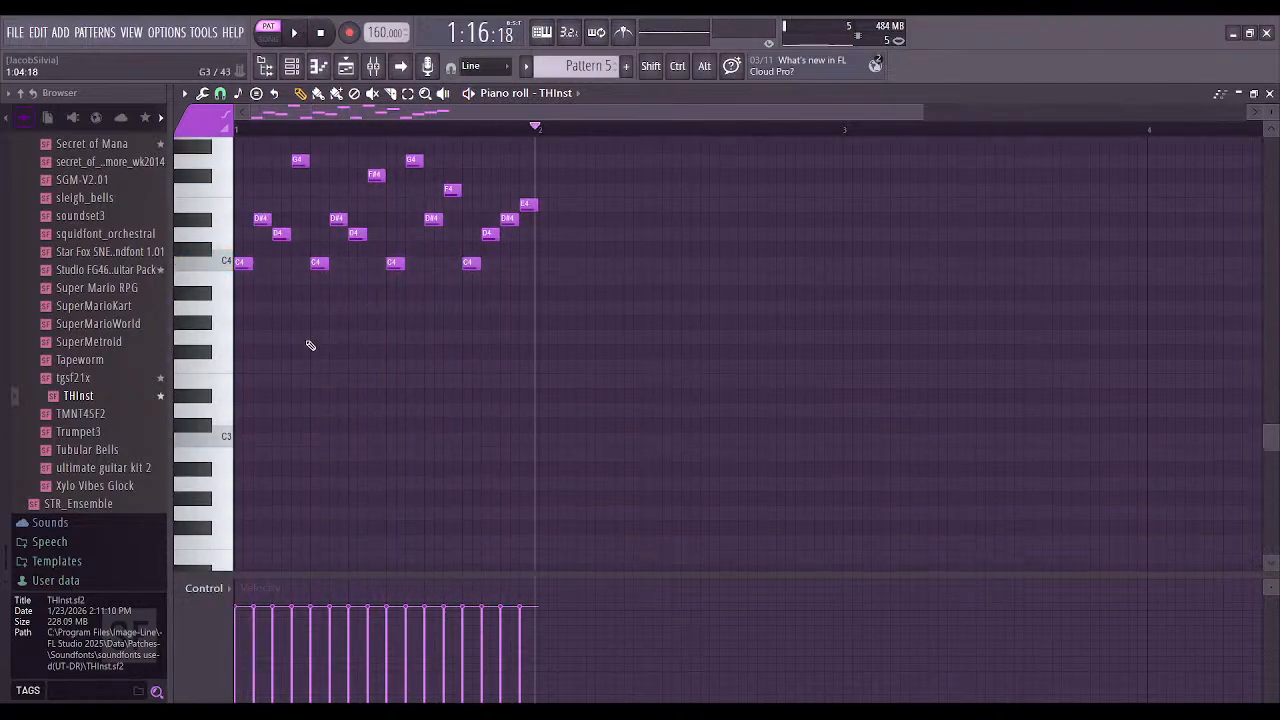
{"action": "scroll", "coordinate": [294, 380], "scroll_direction": "up", "scroll_amount": 3}
{"action": "scroll", "coordinate": [271, 371], "scroll_direction": "up", "scroll_amount": 3}
{"action": "left_click", "coordinate": [197, 346]}
{"action": "left_click_drag", "start_coordinate": [248, 343], "coordinate": [535, 365]}
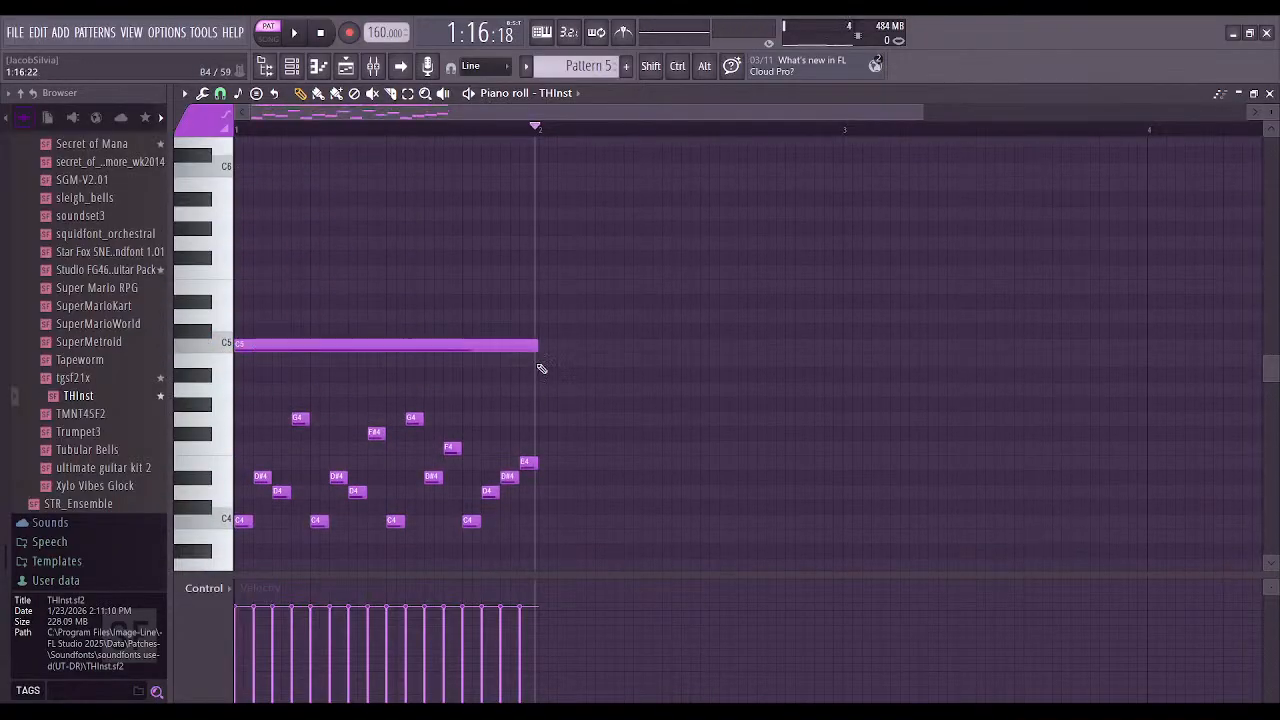
{"action": "left_click", "coordinate": [251, 301]}
{"action": "left_click", "coordinate": [261, 241]}
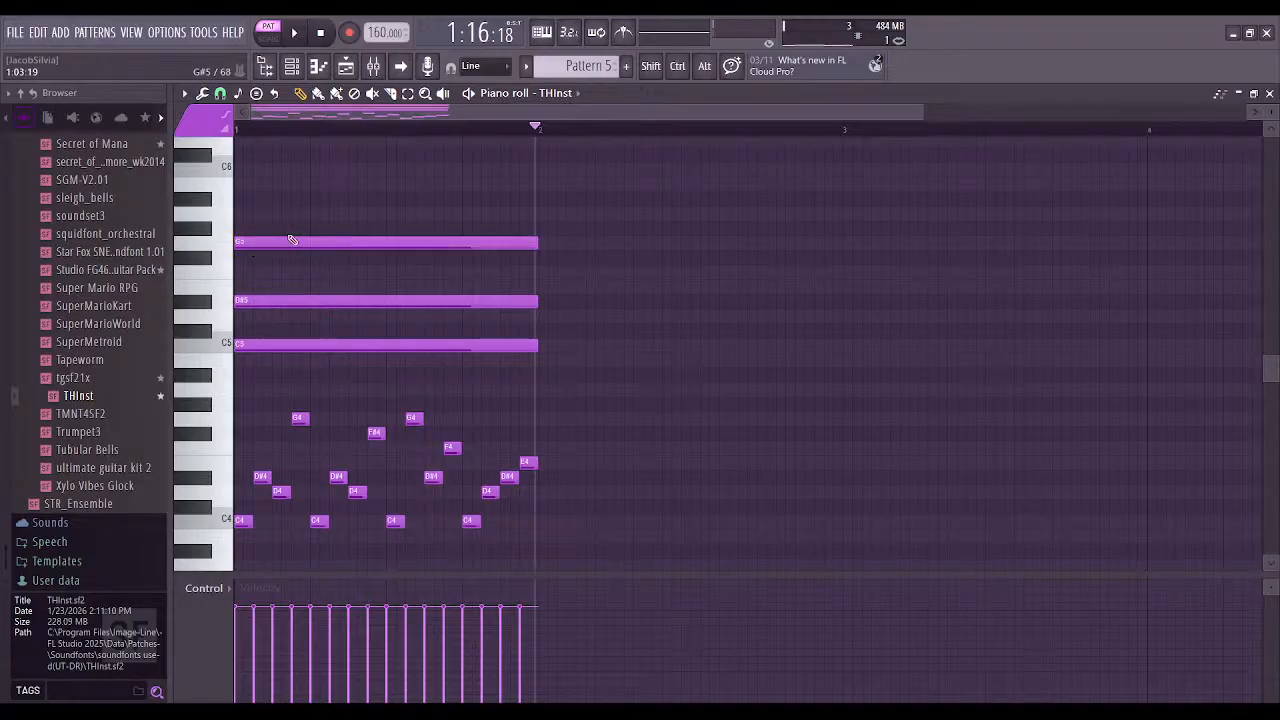
{"action": "left_click", "coordinate": [253, 199]}
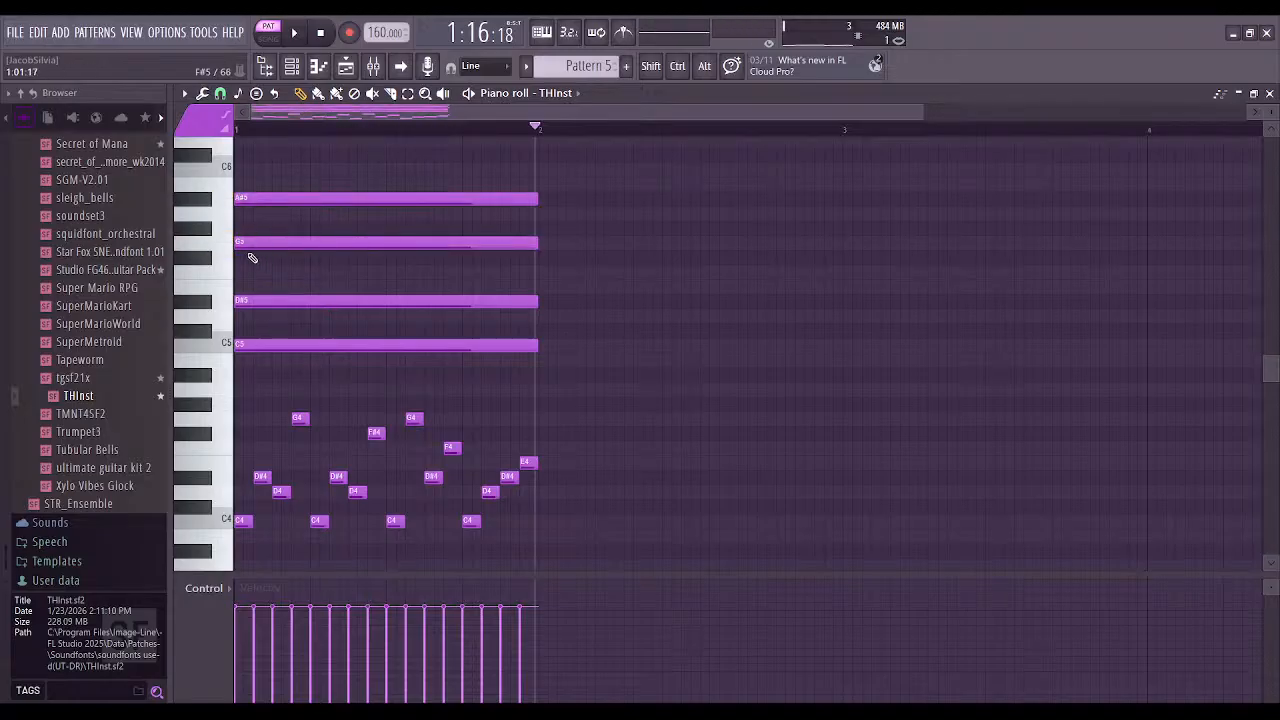
Raise the chord's D#5 to F5 and play the pattern briefly
{"action": "left_click_drag", "start_coordinate": [251, 301], "coordinate": [251, 271]}
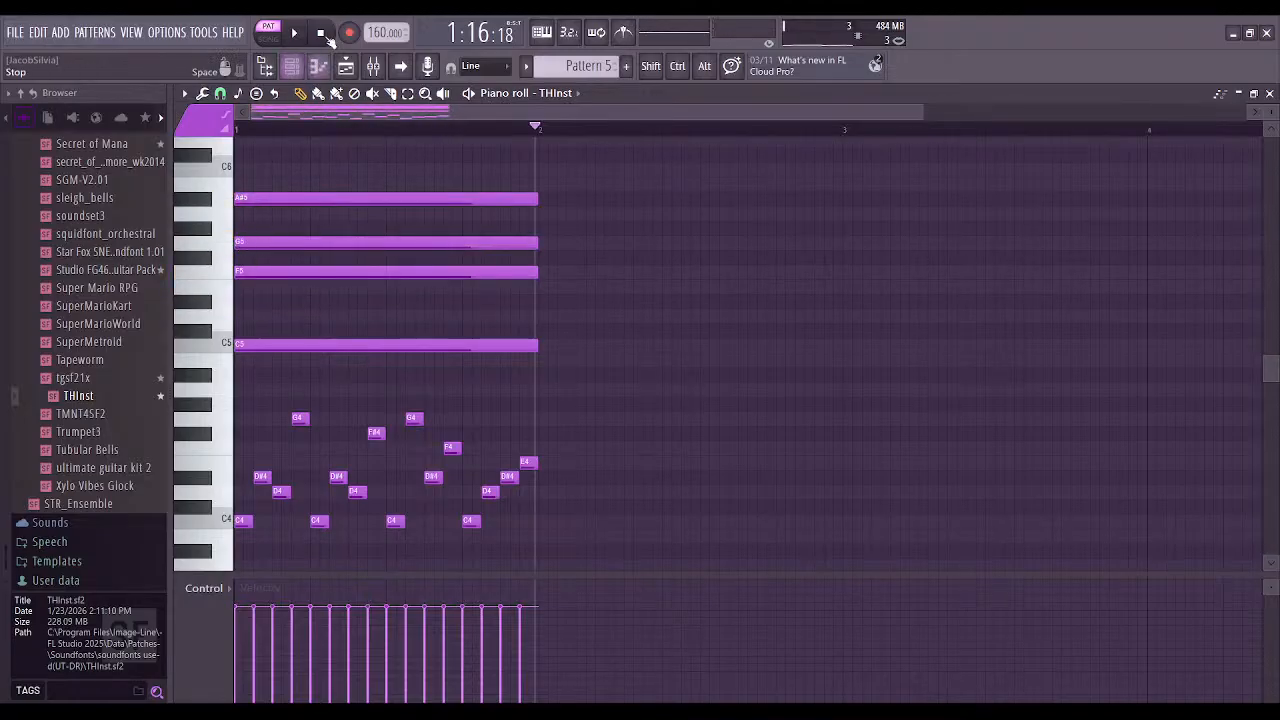
{"action": "left_click", "coordinate": [294, 33]}
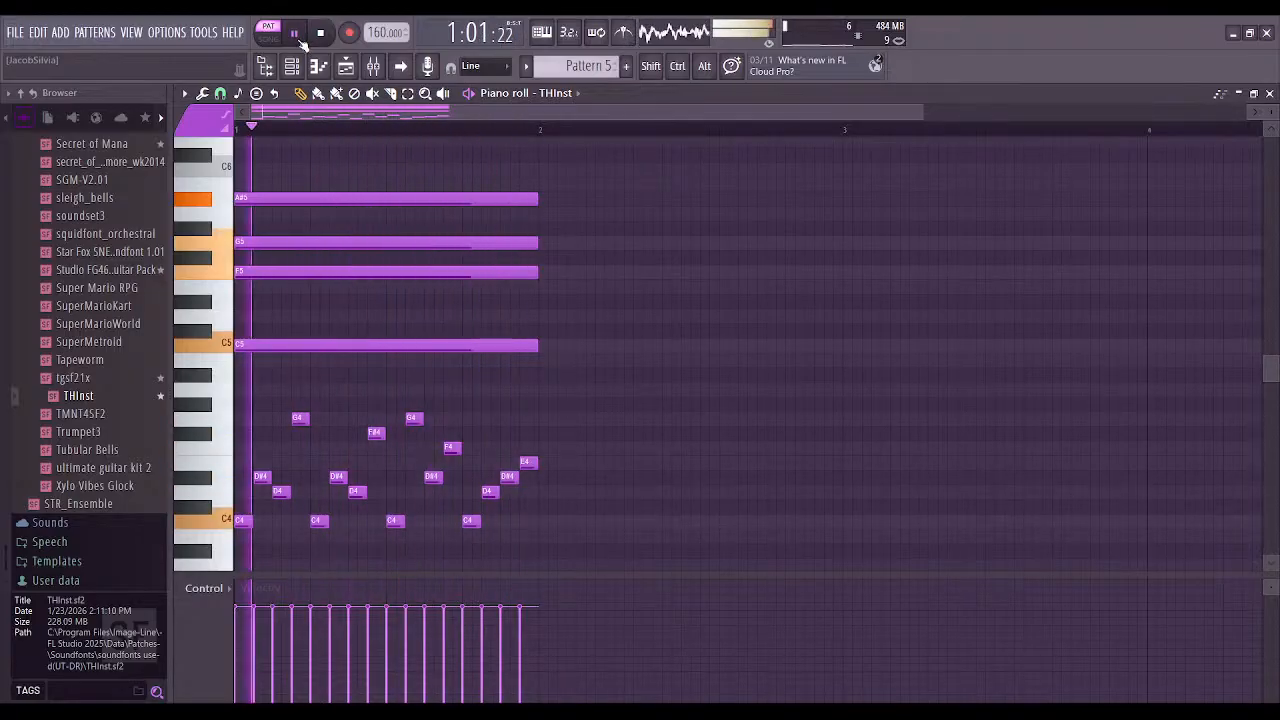
{"action": "left_click", "coordinate": [294, 33]}
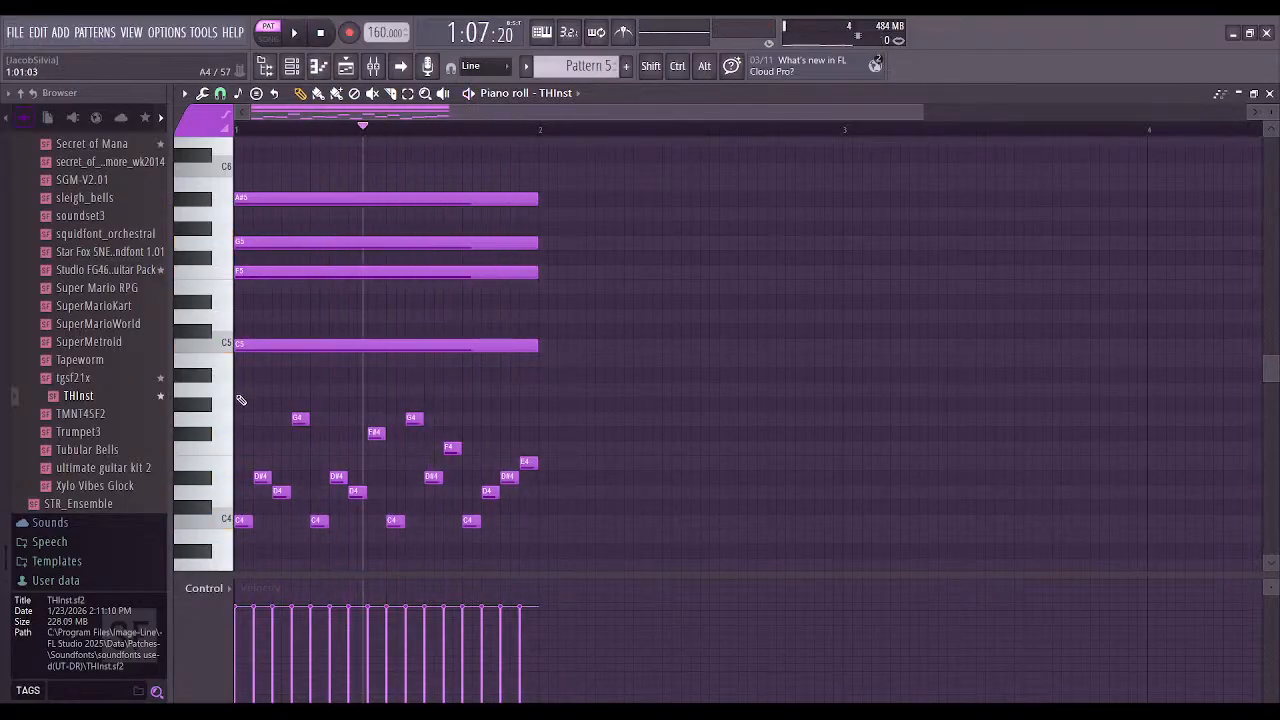
Replace the chord's bottom C5 with a whole-bar G#4 and play the pattern from the start
{"action": "left_click", "coordinate": [240, 403]}
{"action": "right_click", "coordinate": [265, 344]}
{"action": "left_click", "coordinate": [327, 35]}
{"action": "left_click", "coordinate": [294, 33]}
{"action": "left_click", "coordinate": [297, 35]}
Replace the chord's bottom G#4 with a whole-bar A#4 and return playback to the start
{"action": "left_click", "coordinate": [242, 376]}
{"action": "right_click", "coordinate": [256, 403]}
{"action": "right_click", "coordinate": [259, 376]}
{"action": "left_click", "coordinate": [325, 37]}
{"action": "left_click", "coordinate": [243, 376]}
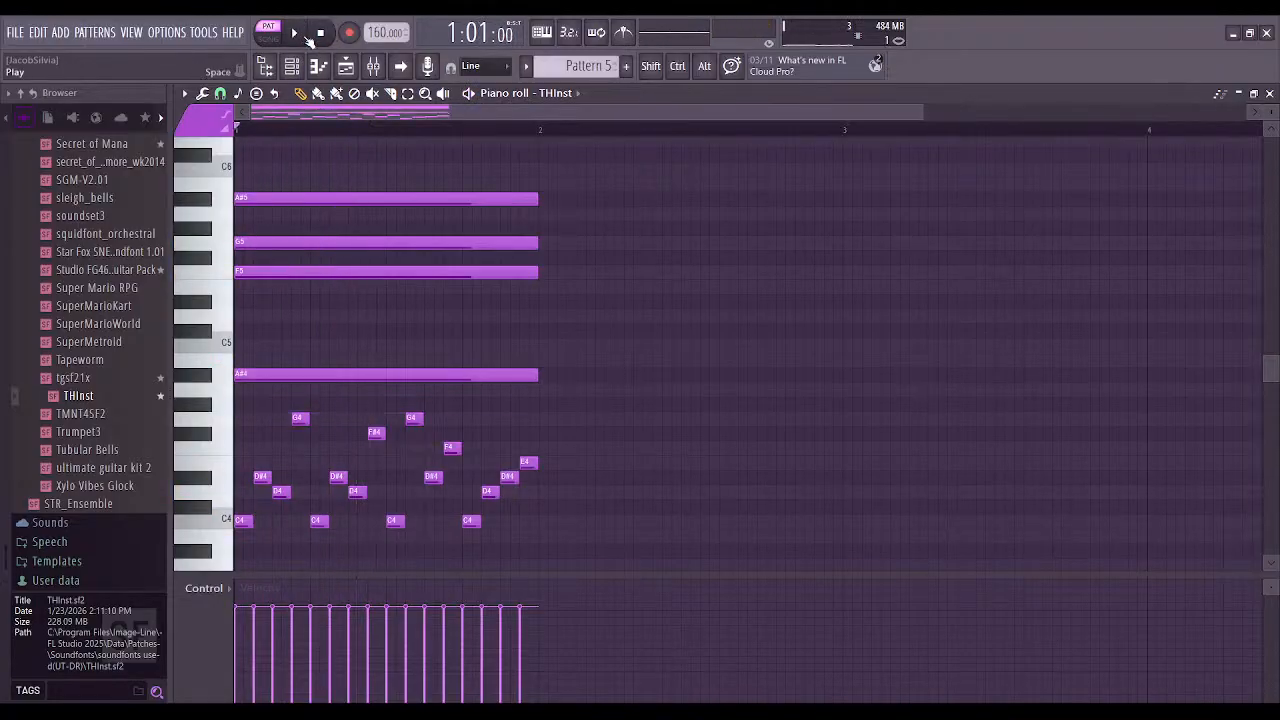
Replace the chord's top A#5 with a whole-bar C6 and play the pattern from the start
{"action": "left_click", "coordinate": [297, 35]}
{"action": "key", "text": "space"}
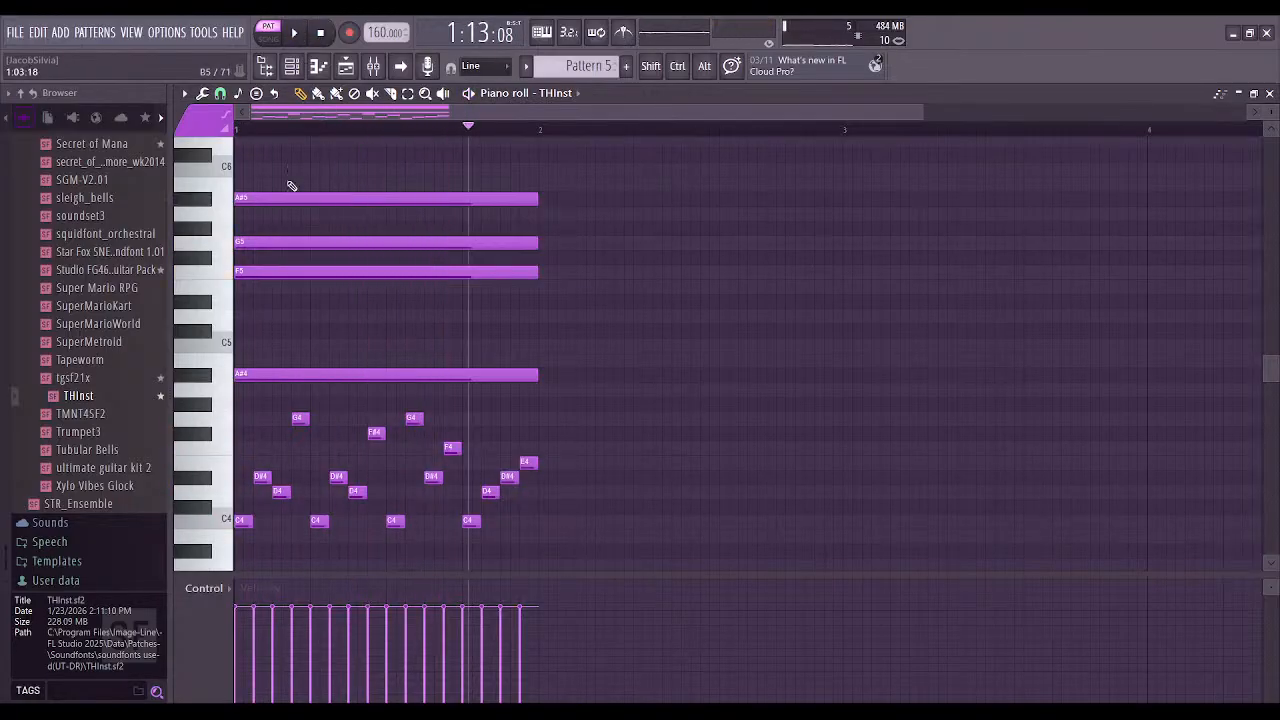
{"action": "left_click", "coordinate": [242, 168]}
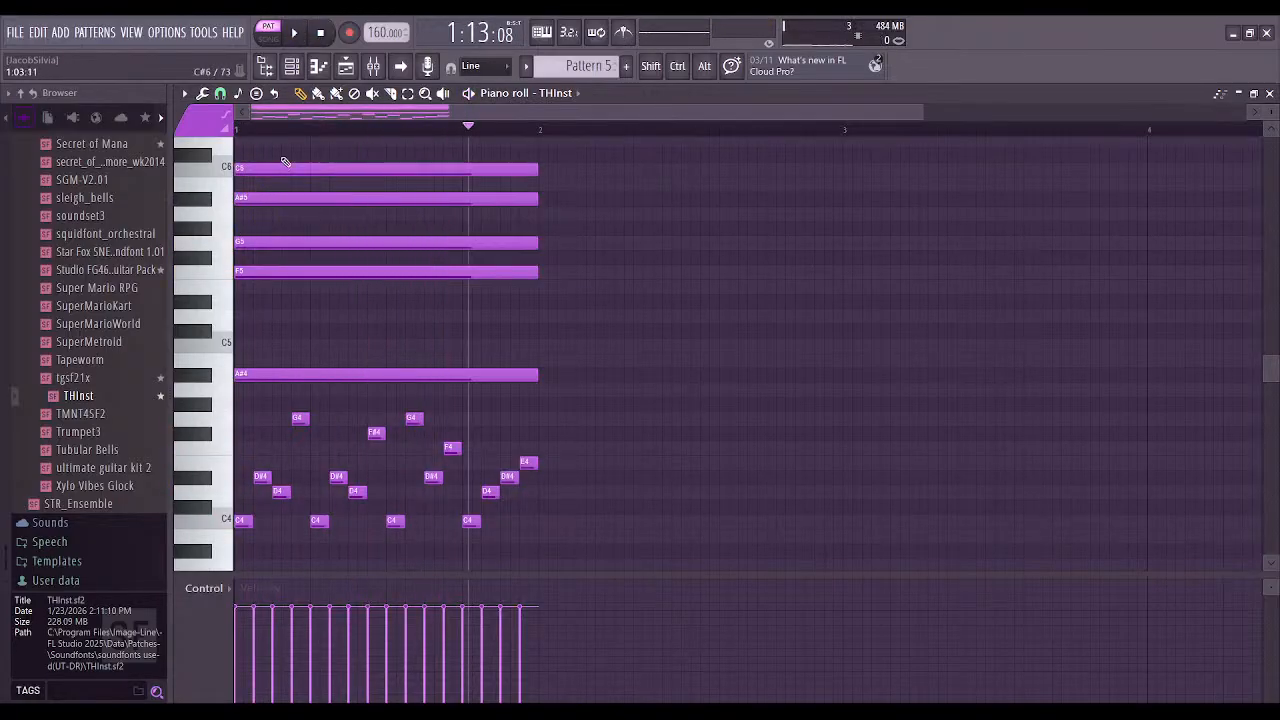
{"action": "right_click", "coordinate": [286, 197]}
{"action": "left_click", "coordinate": [322, 34]}
{"action": "key", "text": "space"}
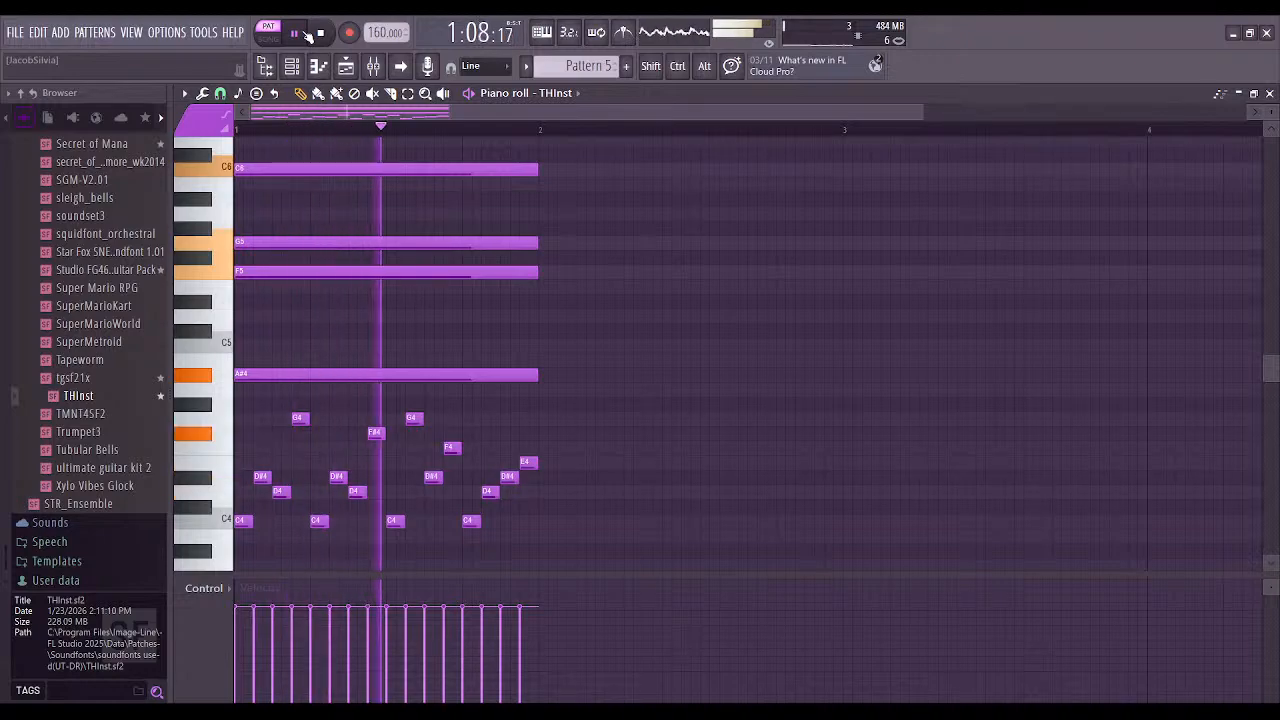
{"action": "key", "text": "space"}
Move the four chord notes A#4, F5, G5 and C6 out of Pattern 5 into a new Pattern 6
{"action": "left_click_drag", "start_coordinate": [348, 398], "coordinate": [386, 136]}
{"action": "key", "text": "Delete"}
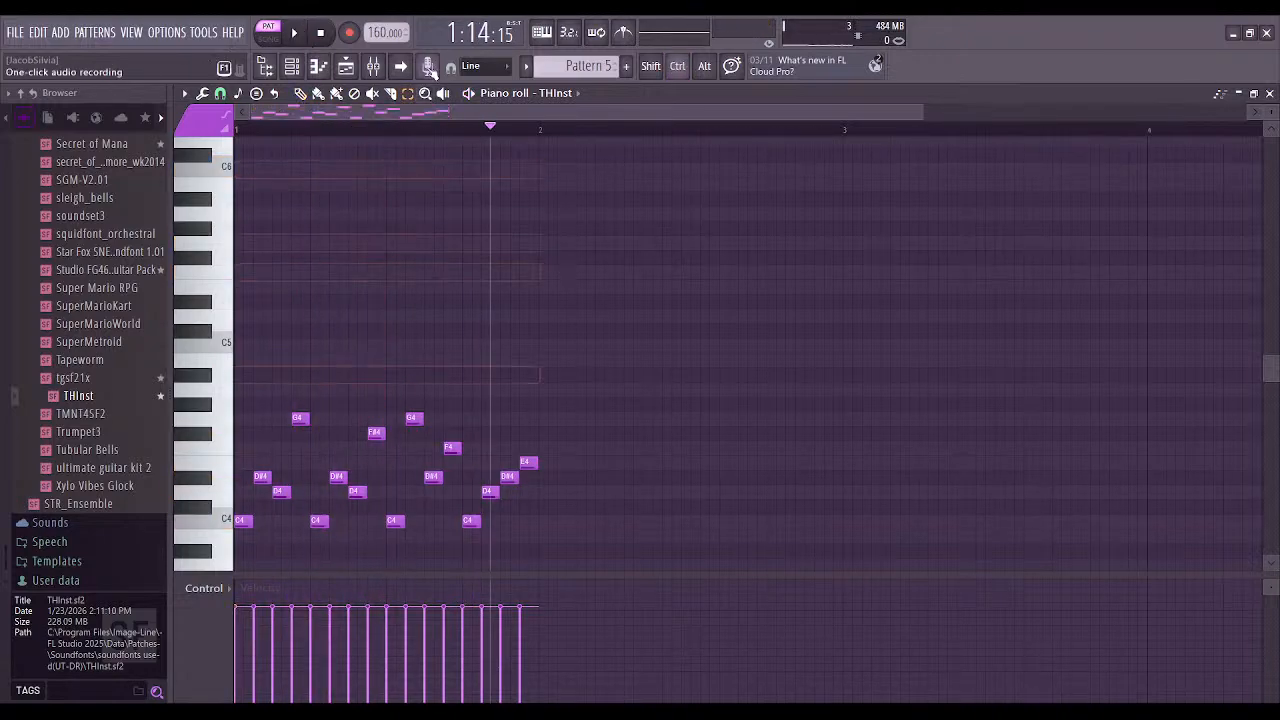
{"action": "left_click", "coordinate": [626, 66]}
{"action": "key", "text": "ctrl+v"}
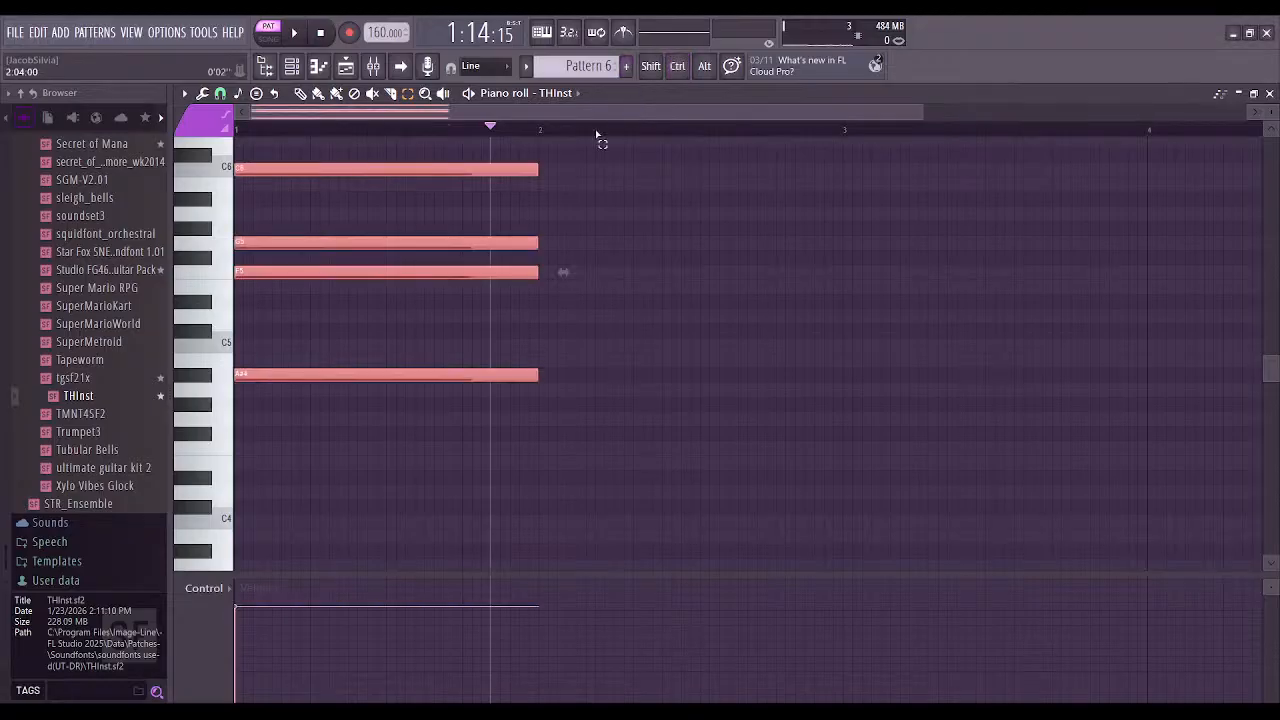
Arrange four consecutive Pattern 5 clips on Track 1 above one Pattern 6 clip on Track 2, and play the song
{"action": "left_click", "coordinate": [318, 67]}
{"action": "left_click", "coordinate": [420, 212]}
{"action": "left_click", "coordinate": [446, 162]}
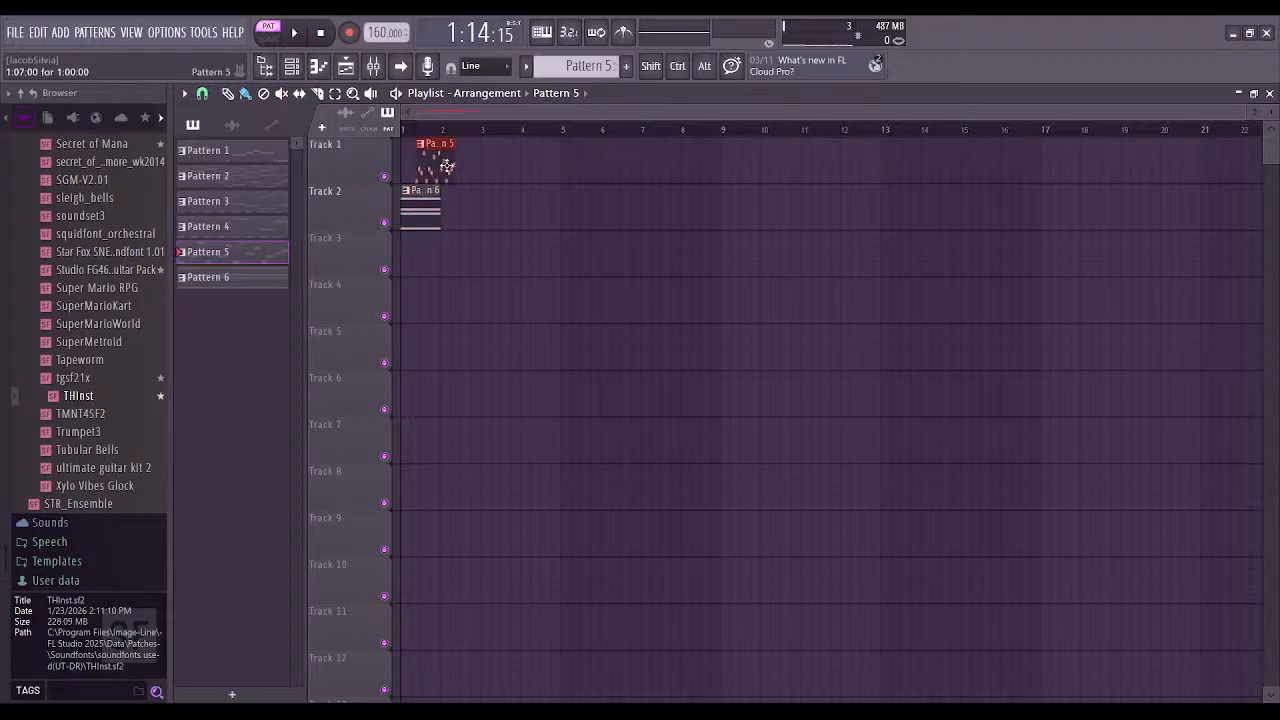
{"action": "left_click", "coordinate": [455, 164]}
{"action": "left_click", "coordinate": [495, 164]}
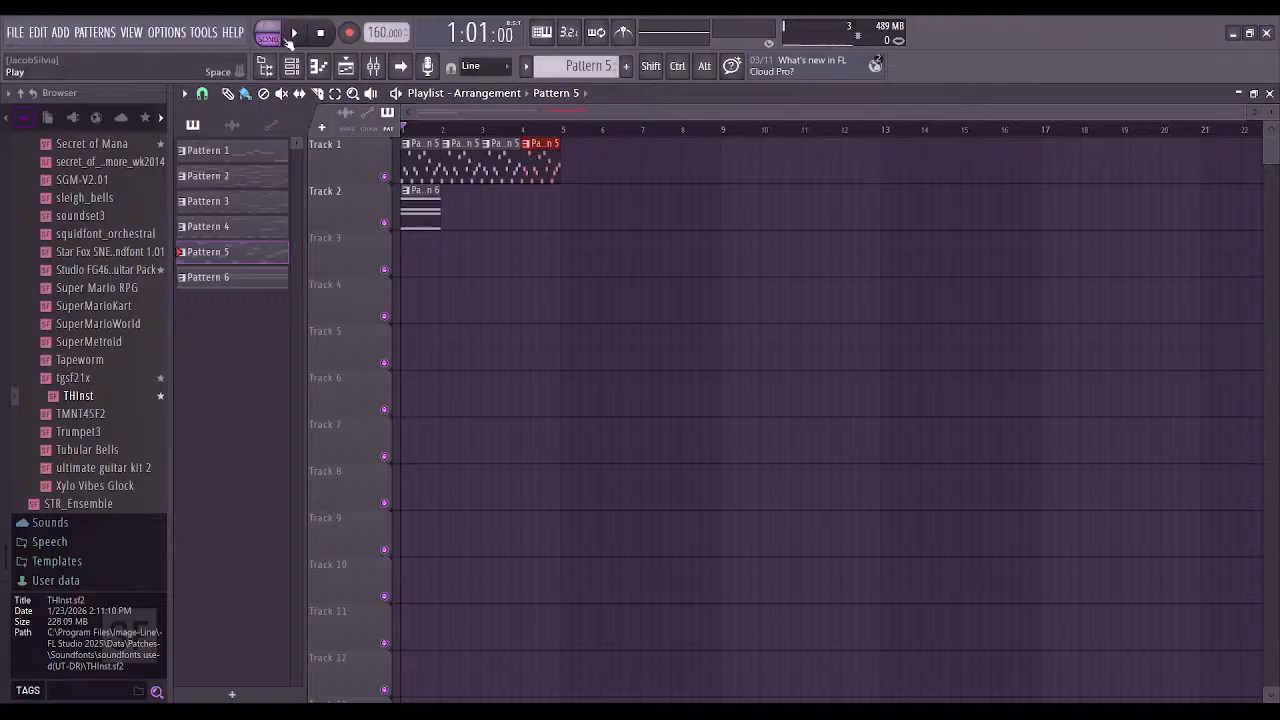
{"action": "left_click", "coordinate": [290, 34]}
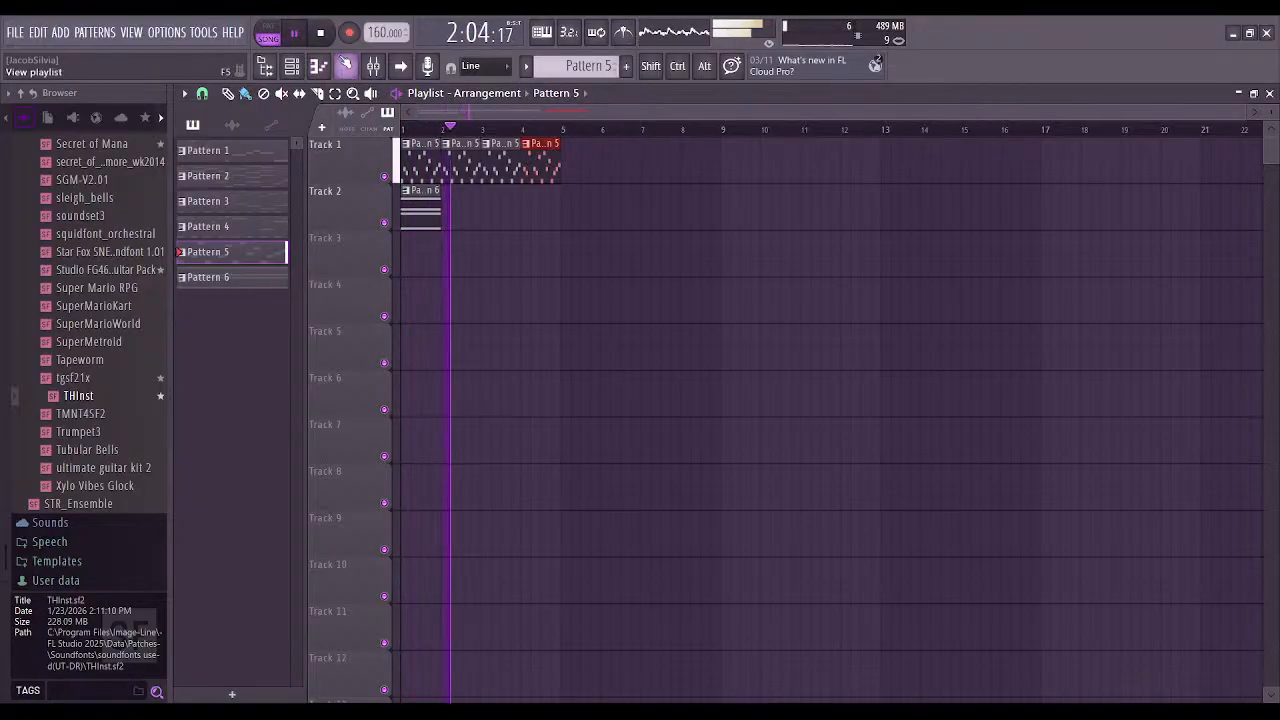
Add a whole-bar chord of C5, D5, G5 and A#5 in bar 2 of Pattern 6 and play it in song mode
{"action": "left_click", "coordinate": [318, 66]}
{"action": "left_click", "coordinate": [267, 32]}
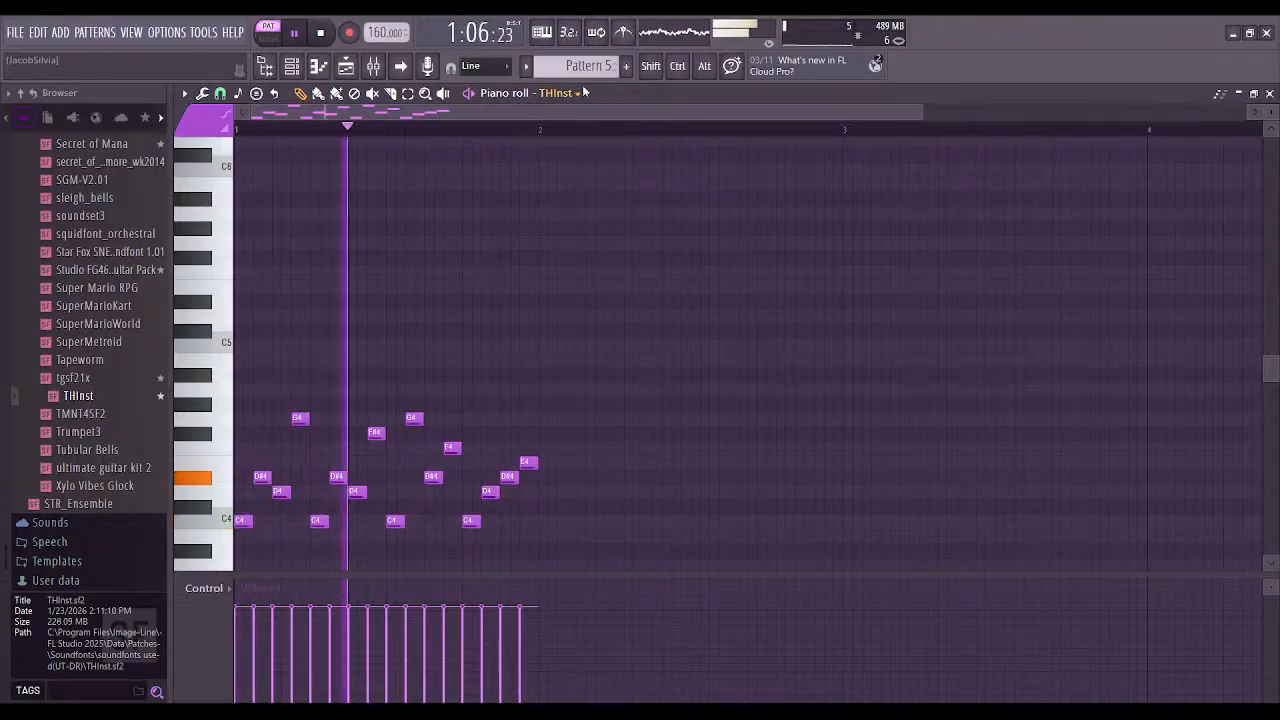
{"action": "key", "text": "KP_Add"}
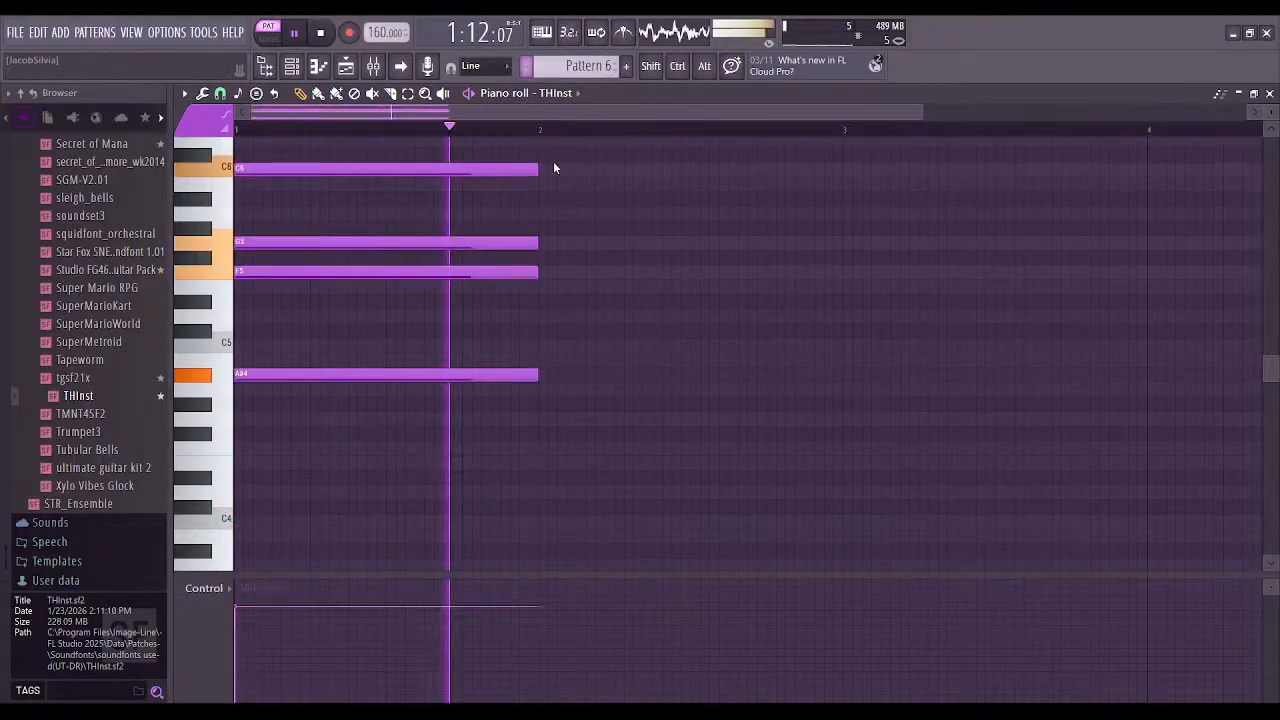
{"action": "scroll", "coordinate": [553, 167], "scroll_direction": "up", "scroll_amount": 4}
{"action": "key", "text": "space"}
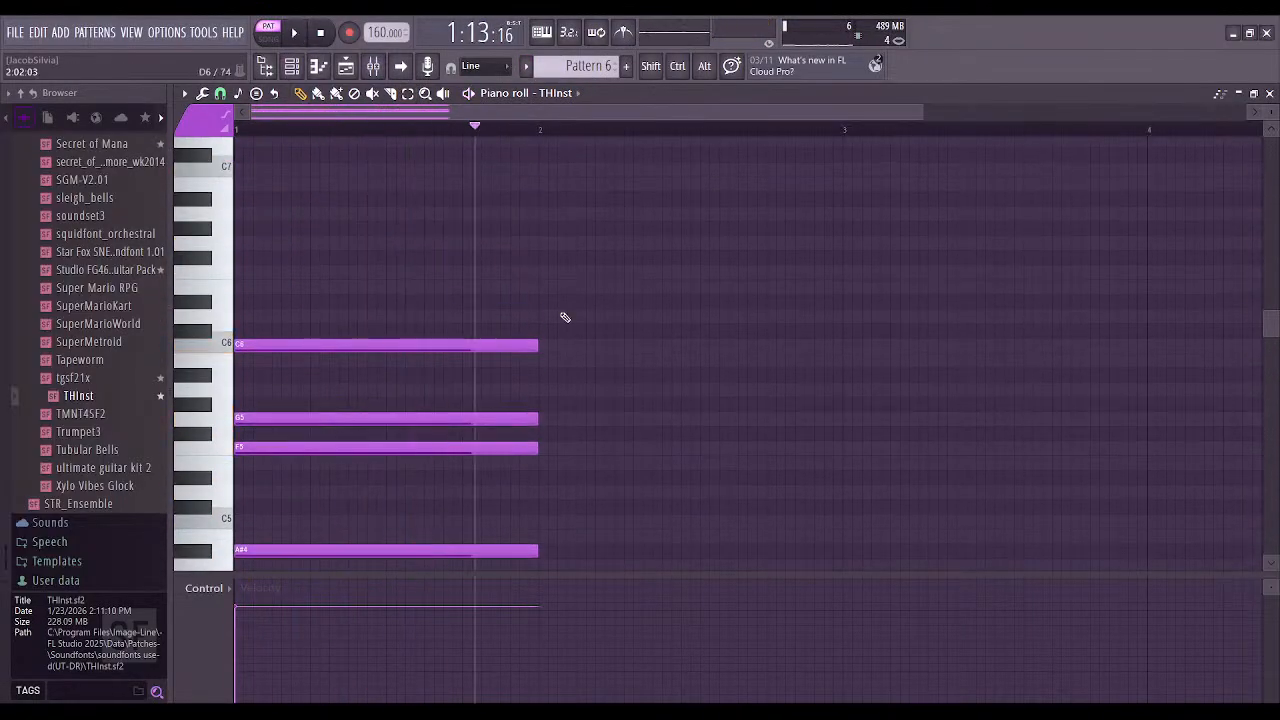
{"action": "left_click", "coordinate": [549, 424]}
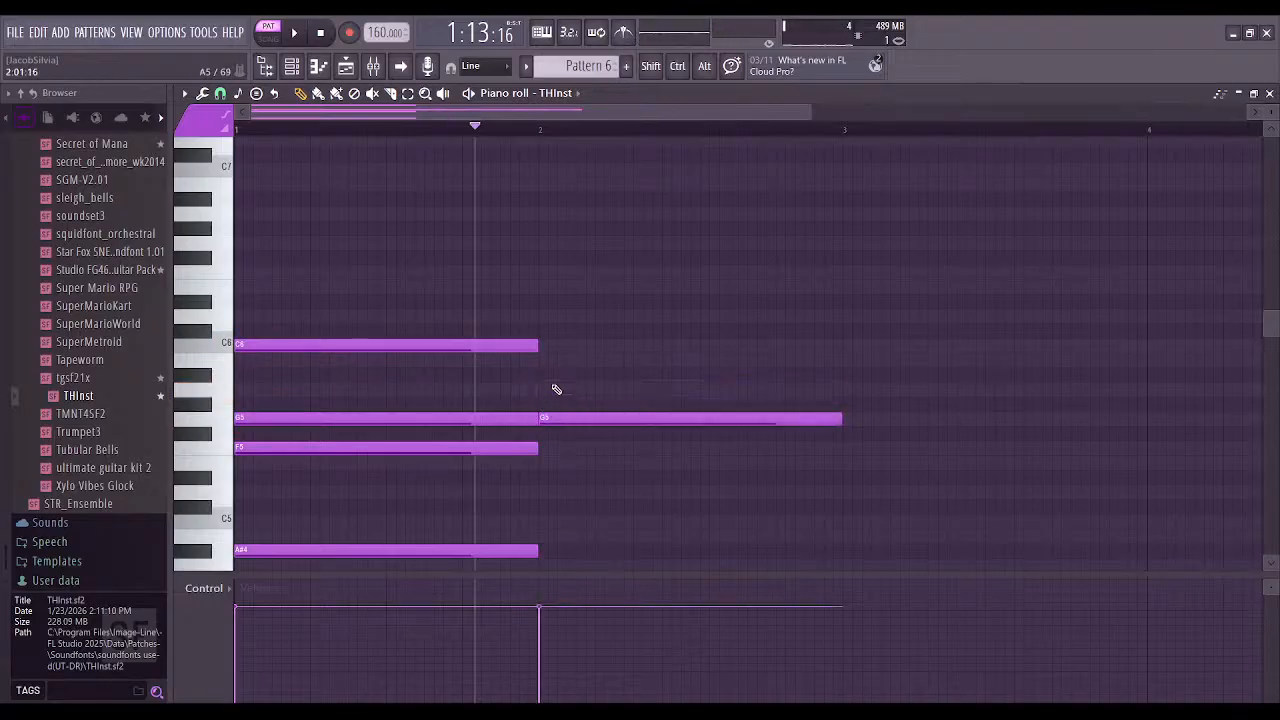
{"action": "left_click", "coordinate": [547, 376]}
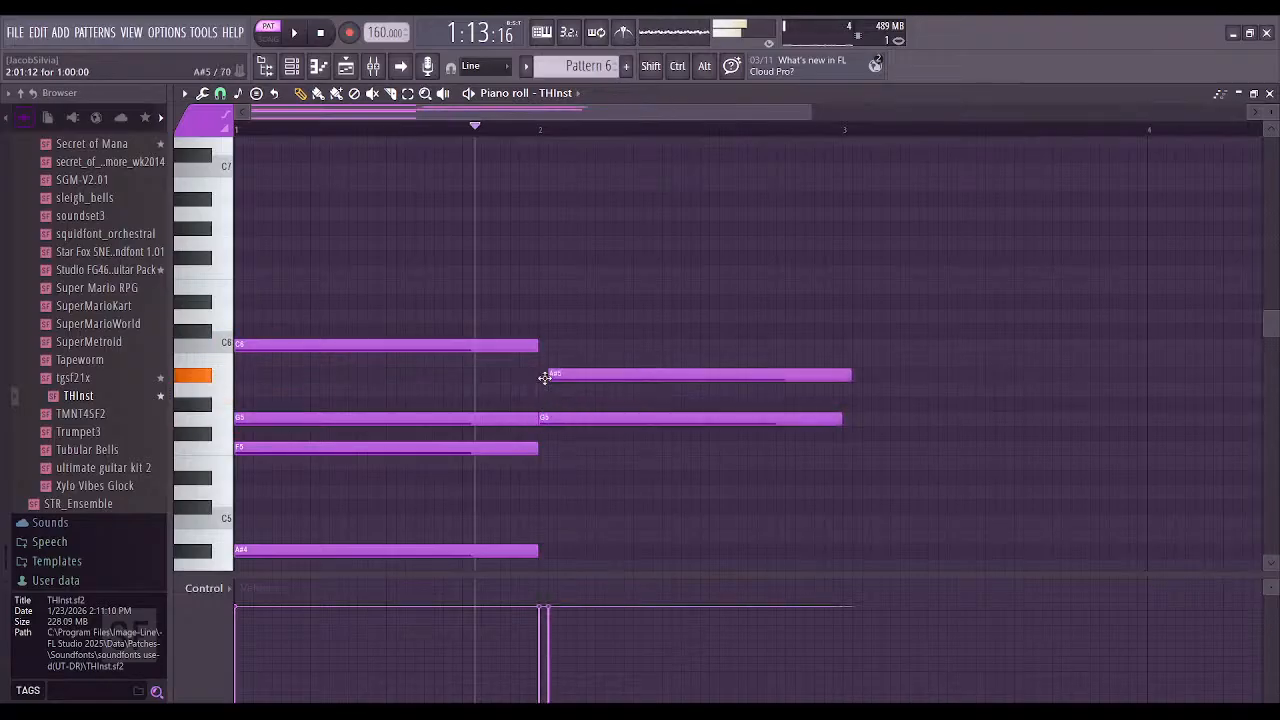
{"action": "left_click", "coordinate": [549, 493]}
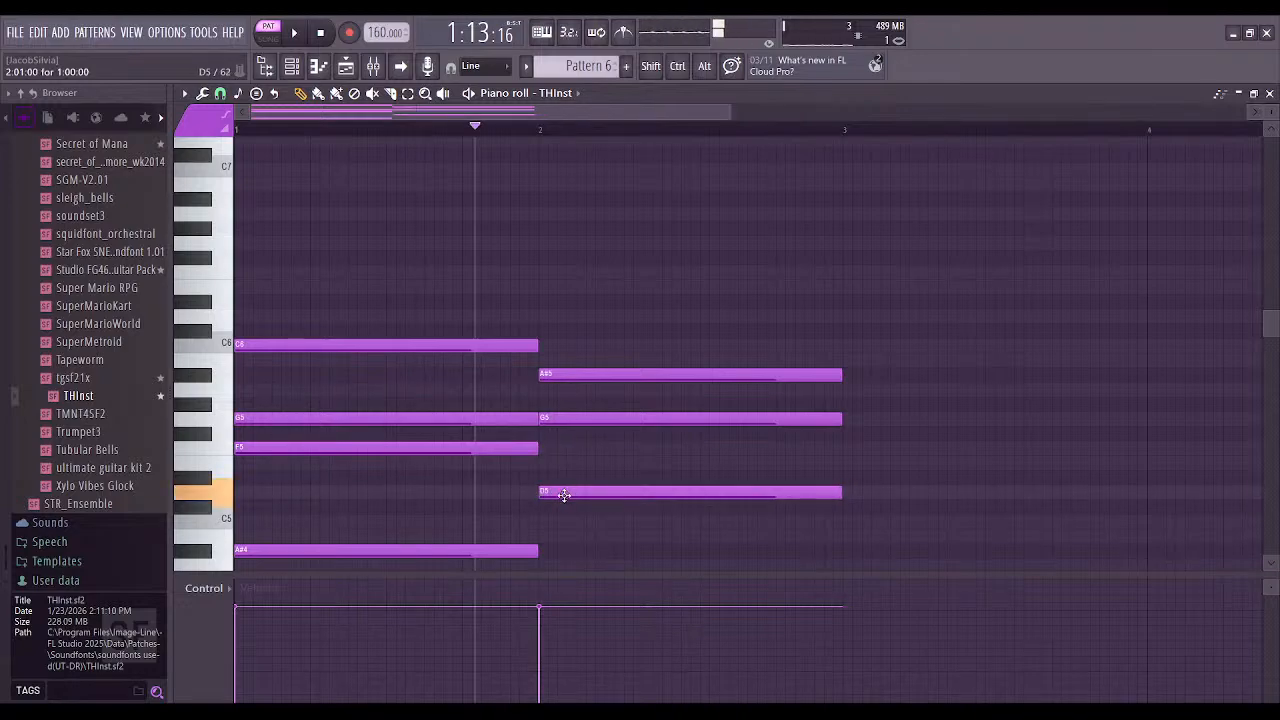
{"action": "left_click", "coordinate": [544, 521]}
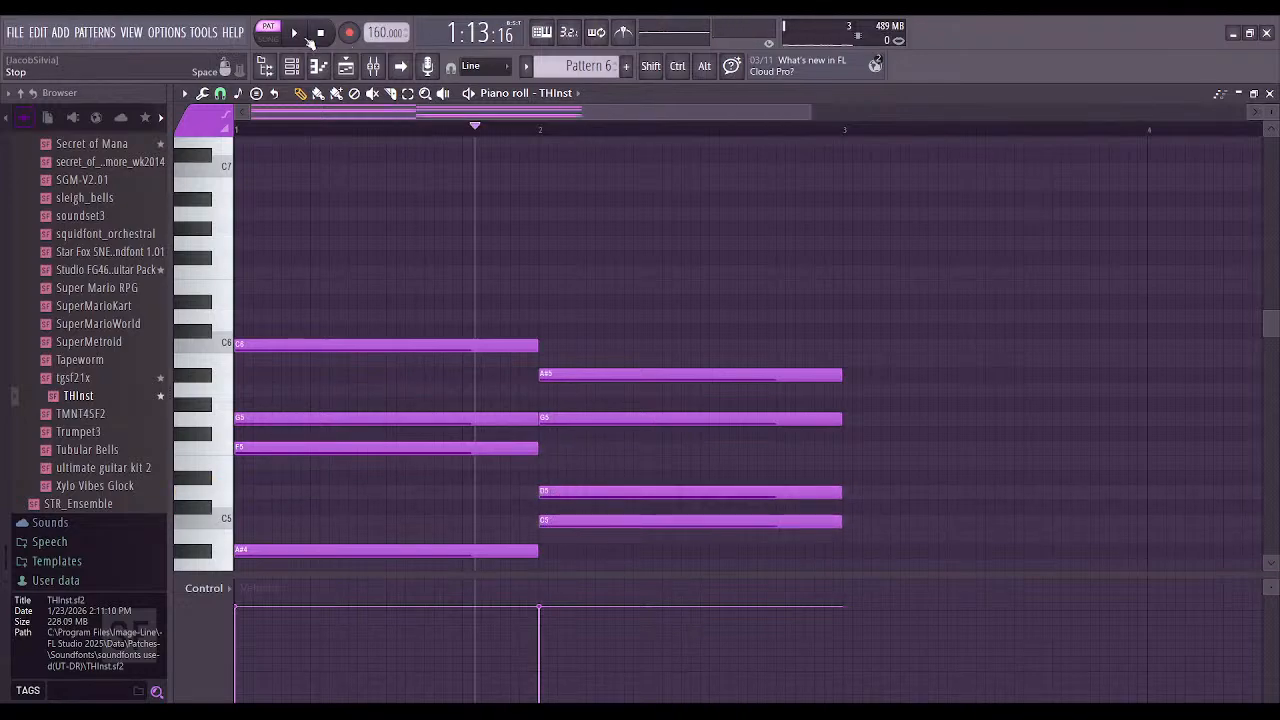
{"action": "left_click", "coordinate": [284, 38]}
{"action": "left_click", "coordinate": [297, 34]}
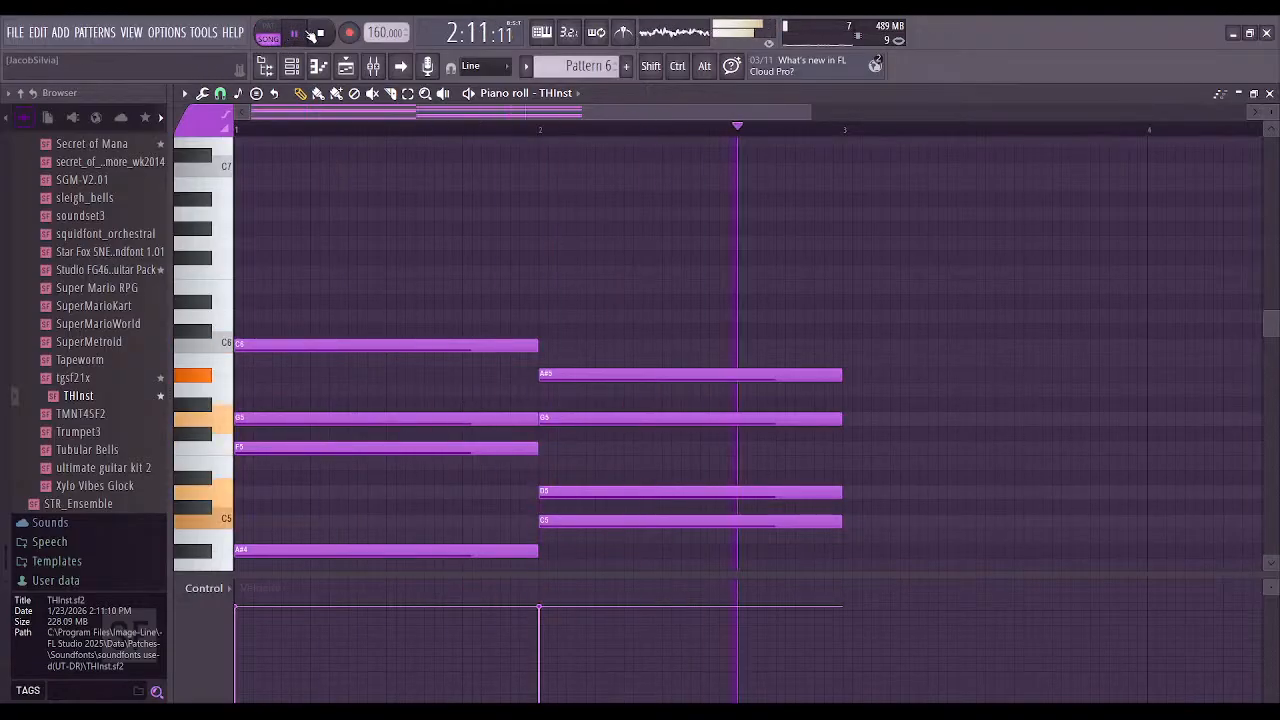
{"action": "left_click", "coordinate": [294, 36]}
Add a top line of half-bar notes from bar 3: C6, B5, C6, A5 and G#5
{"action": "scroll", "coordinate": [860, 354], "scroll_direction": "right", "scroll_amount": 2}
{"action": "left_click", "coordinate": [731, 345]}
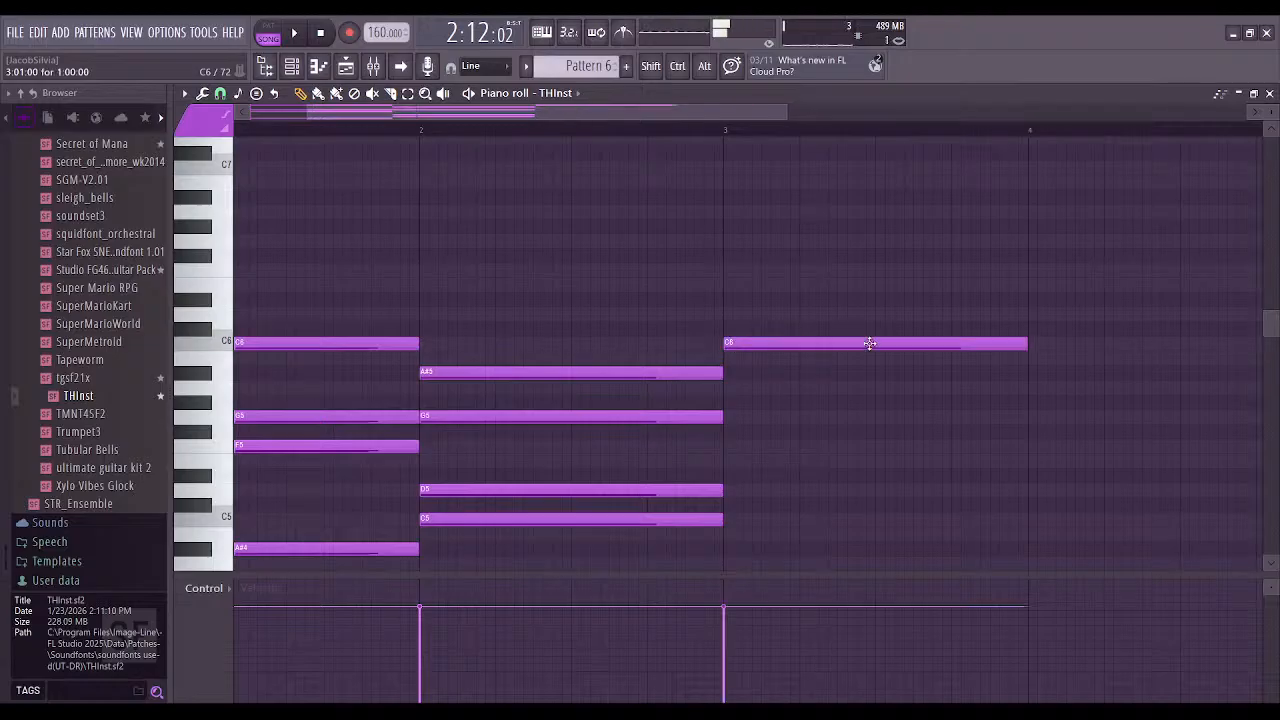
{"action": "left_click_drag", "start_coordinate": [1021, 341], "coordinate": [859, 348]}
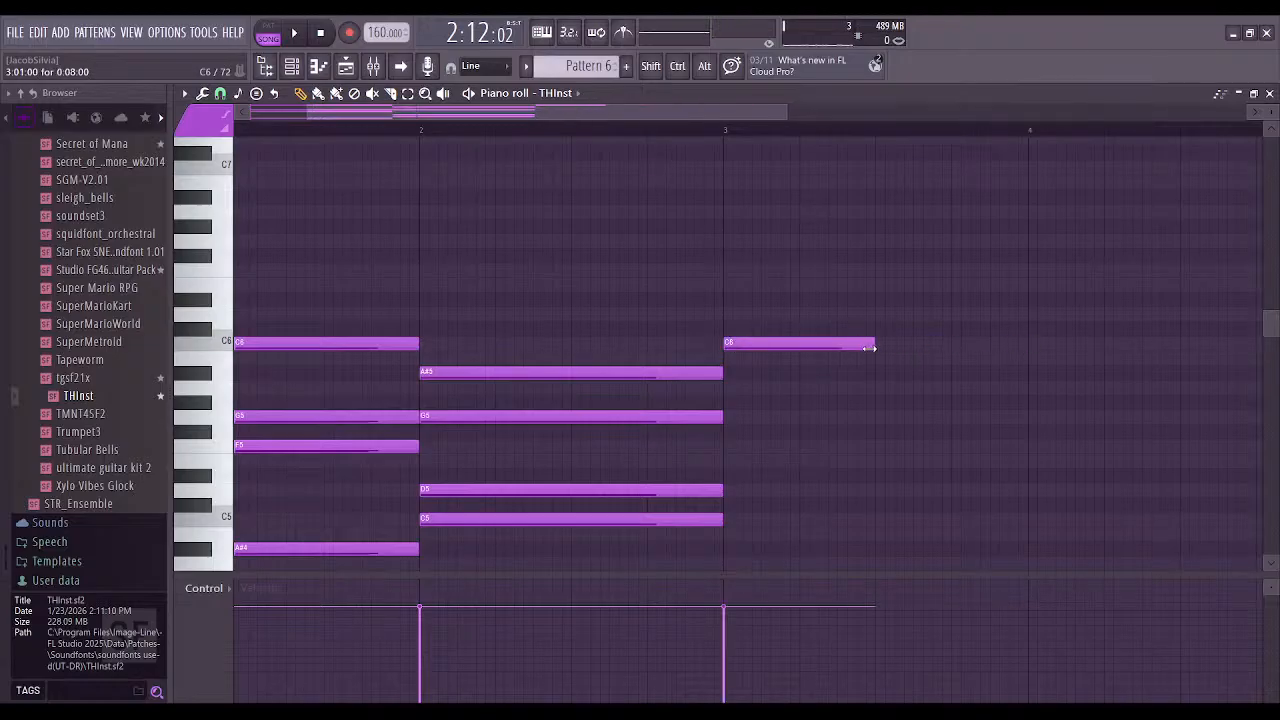
{"action": "left_click", "coordinate": [876, 361]}
{"action": "scroll", "coordinate": [874, 360], "scroll_direction": "right", "scroll_amount": 4}
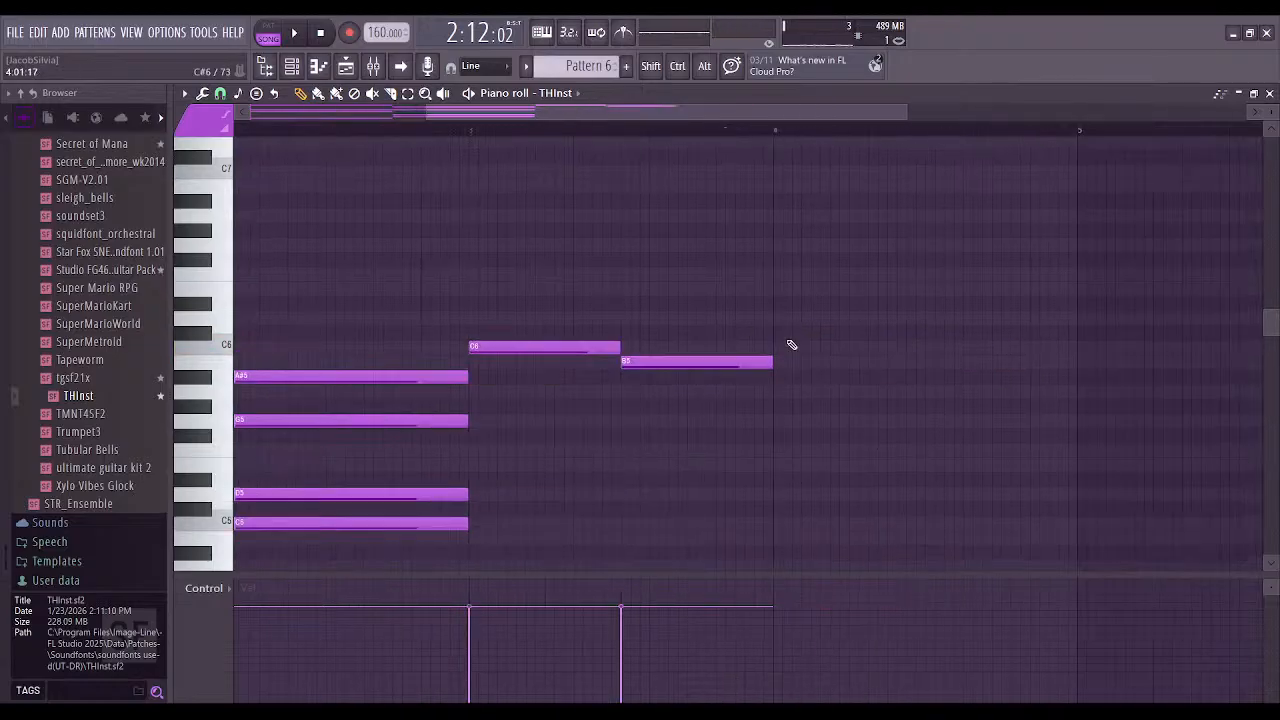
{"action": "left_click", "coordinate": [775, 347]}
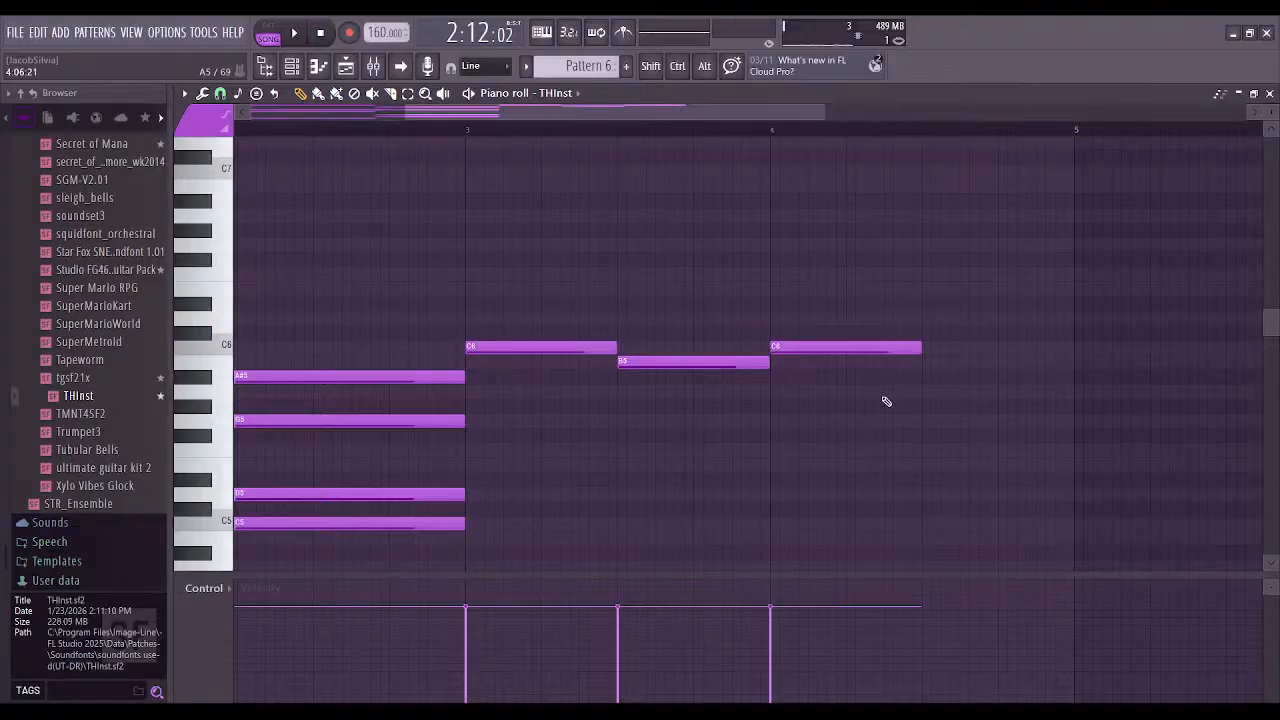
{"action": "left_click", "coordinate": [925, 391]}
{"action": "scroll", "coordinate": [1040, 377], "scroll_direction": "right", "scroll_amount": 2}
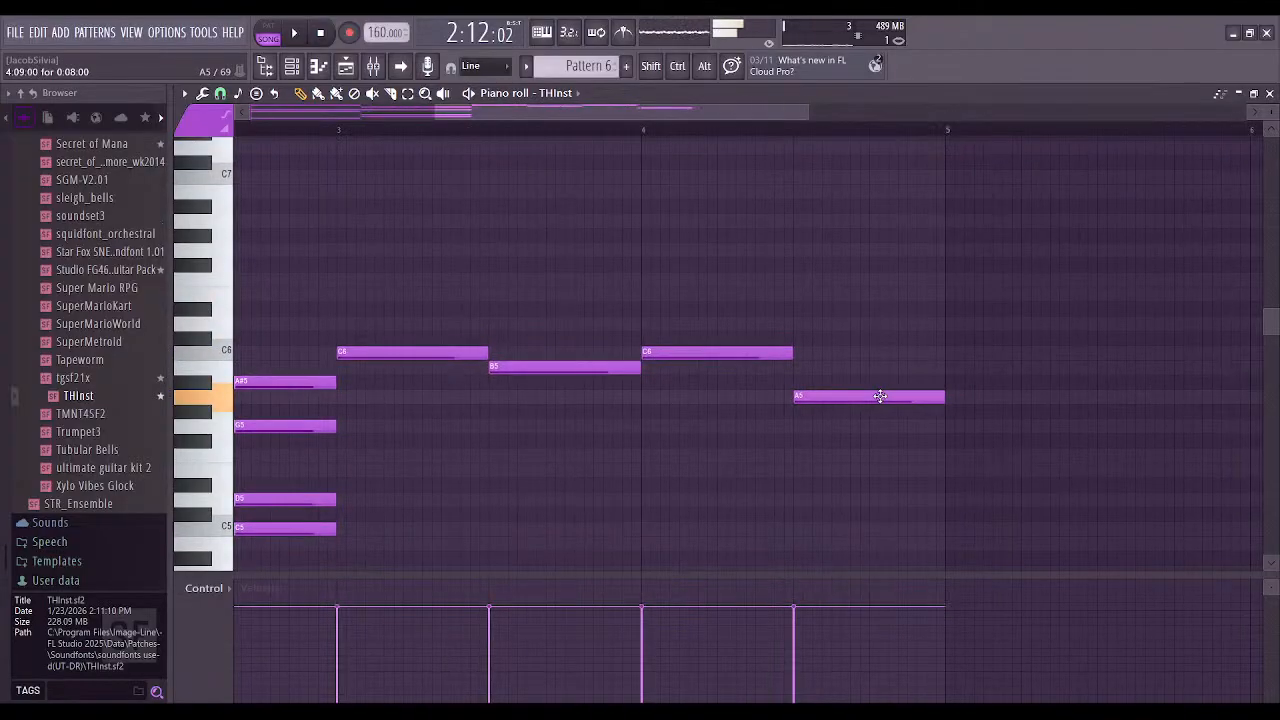
{"action": "left_click", "coordinate": [949, 412]}
Add half-bar notes D5, F5 and G5 beneath the C6 in the first half of bar 3
{"action": "scroll", "coordinate": [834, 277], "scroll_direction": "down", "scroll_amount": 2}
{"action": "scroll", "coordinate": [834, 277], "scroll_direction": "left", "scroll_amount": 6}
{"action": "left_click", "coordinate": [813, 278]}
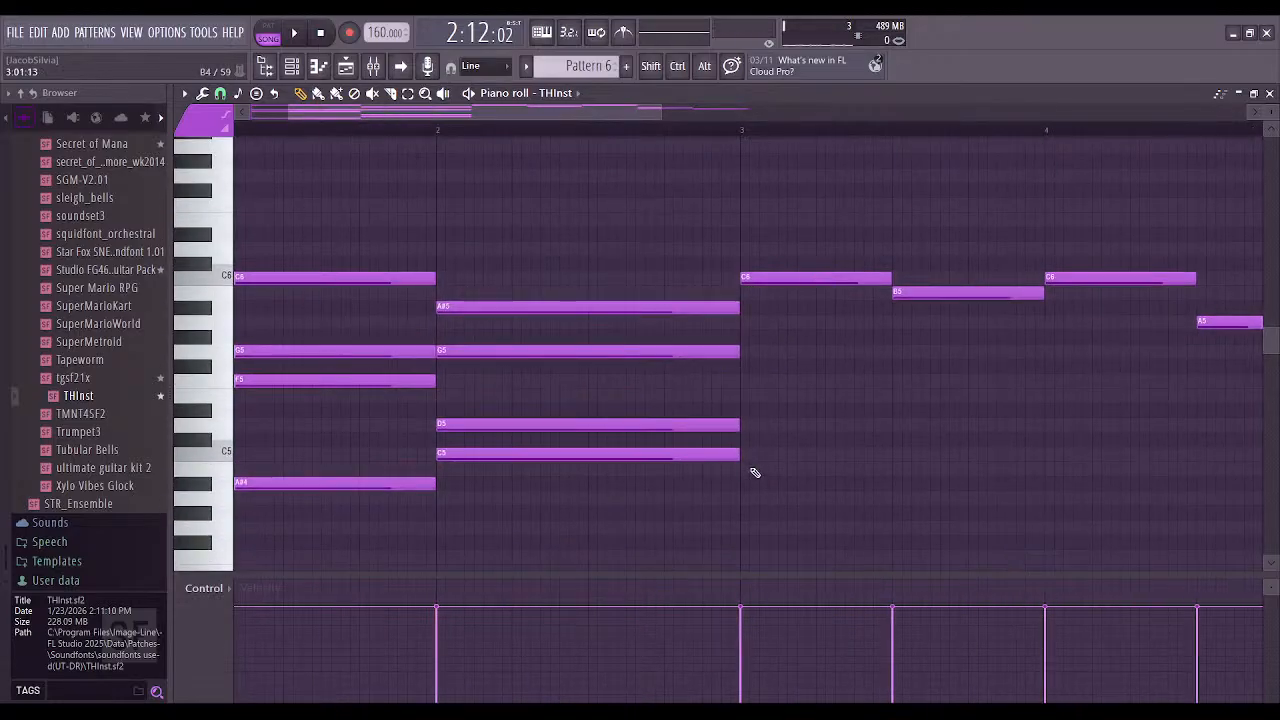
{"action": "left_click", "coordinate": [778, 424]}
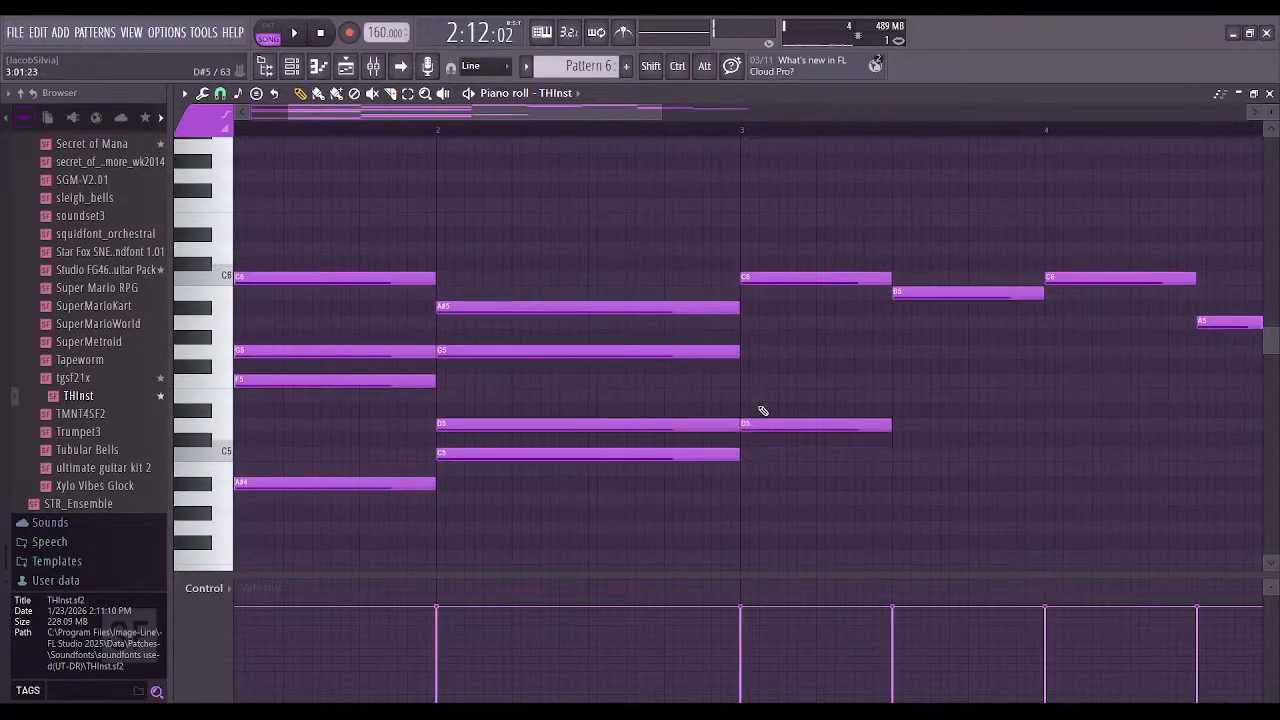
{"action": "left_click", "coordinate": [745, 382]}
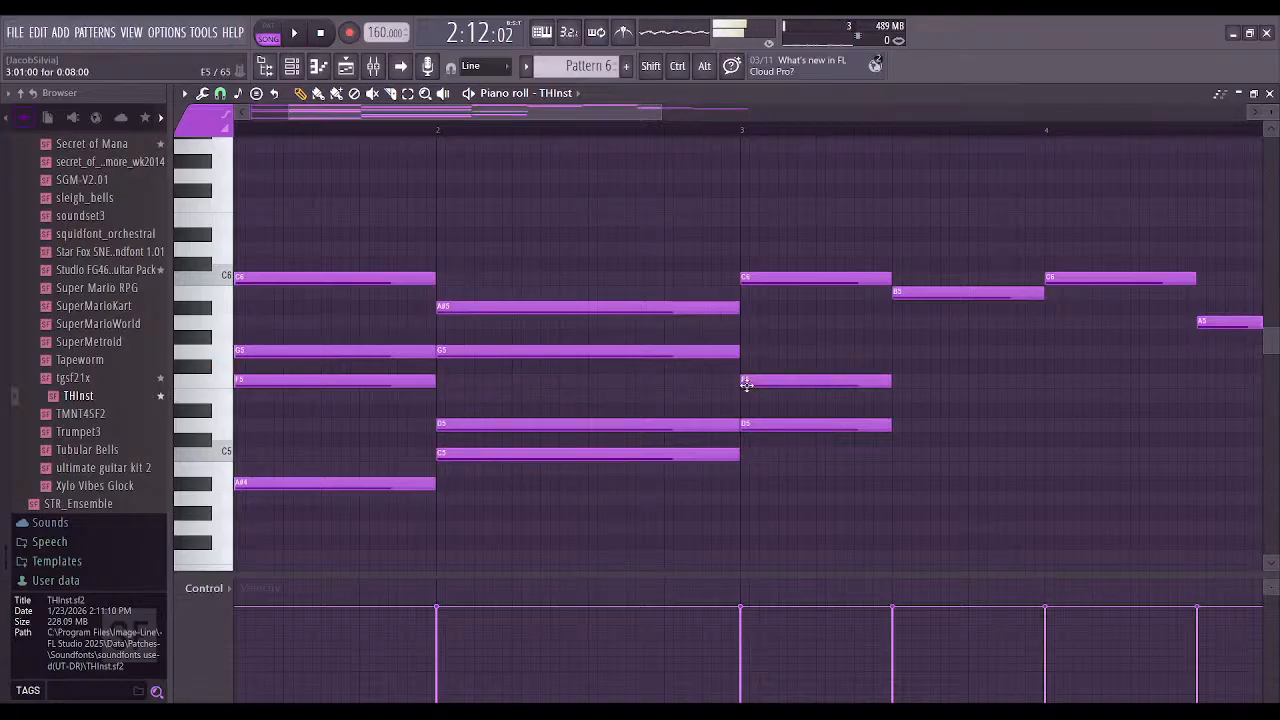
{"action": "left_click", "coordinate": [752, 351]}
Add half-bar notes C5, E5 and F5 beneath the B5 in the second half of bar 3 and play the song
{"action": "scroll", "coordinate": [843, 320], "scroll_direction": "right", "scroll_amount": 4}
{"action": "scroll", "coordinate": [843, 320], "scroll_direction": "down", "scroll_amount": 1}
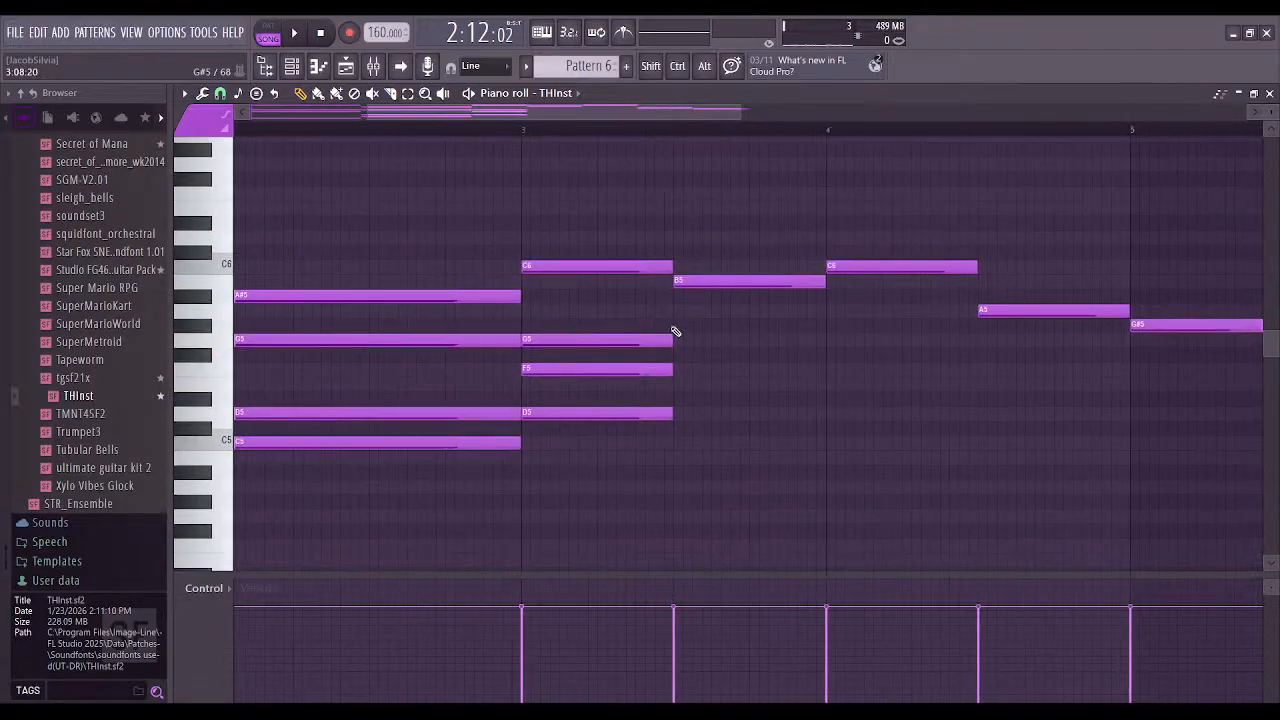
{"action": "left_click", "coordinate": [675, 442]}
{"action": "left_click", "coordinate": [683, 386]}
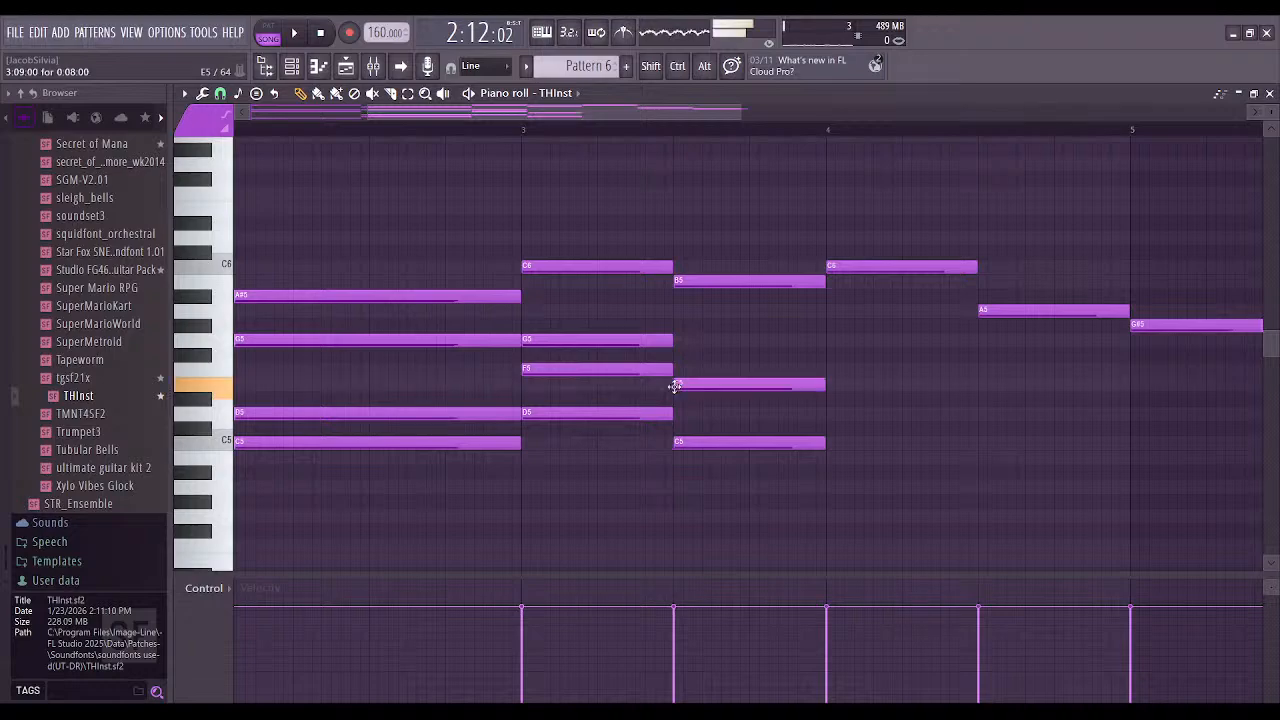
{"action": "left_click", "coordinate": [695, 369]}
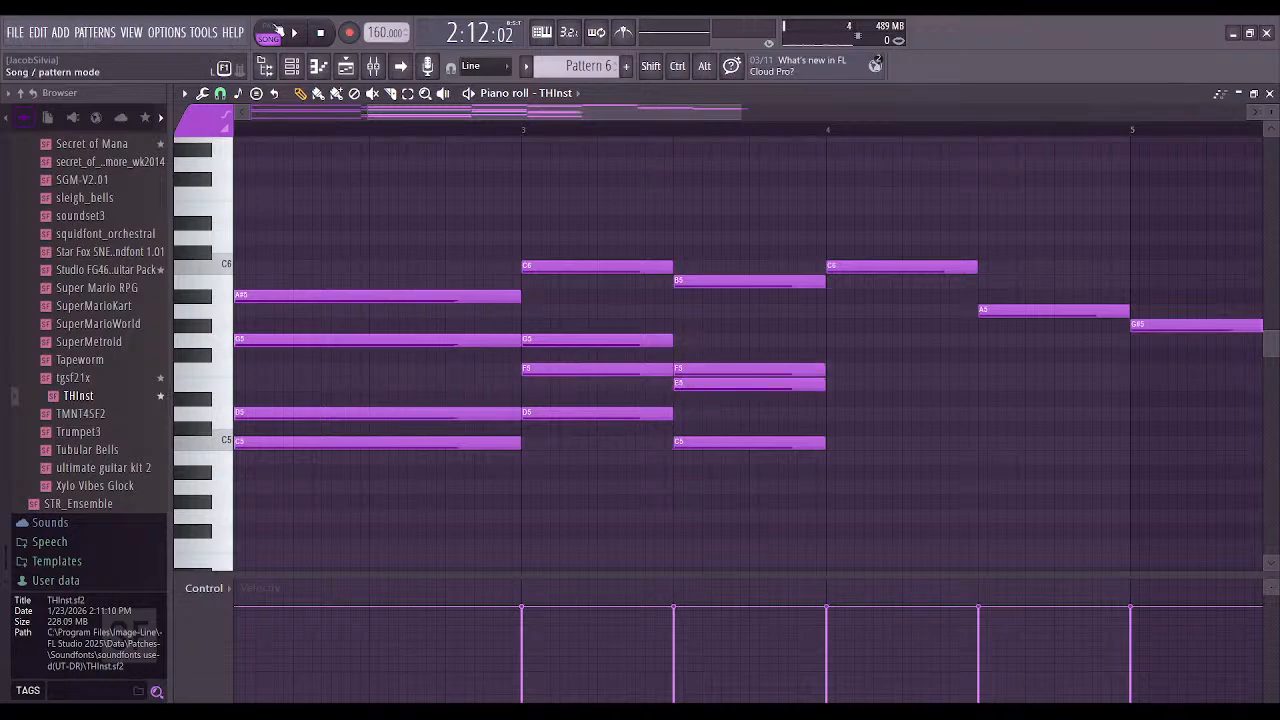
{"action": "left_click", "coordinate": [295, 38]}
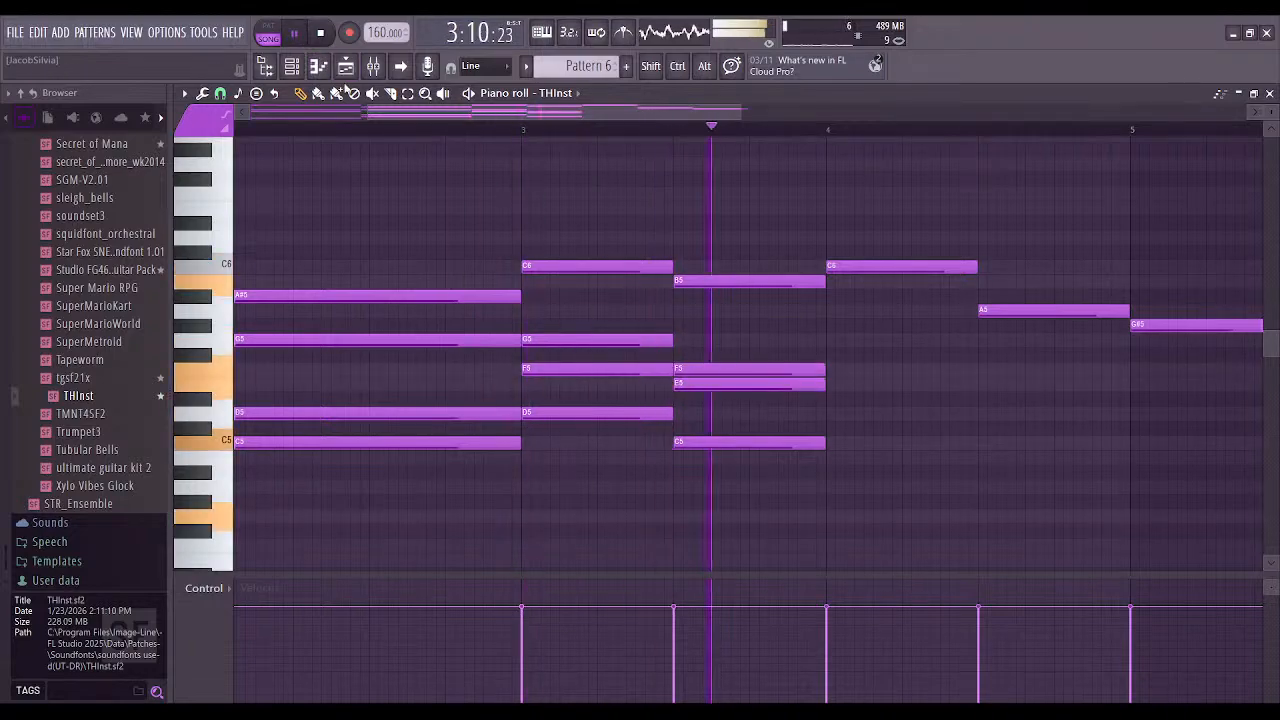
{"action": "left_click", "coordinate": [319, 35]}
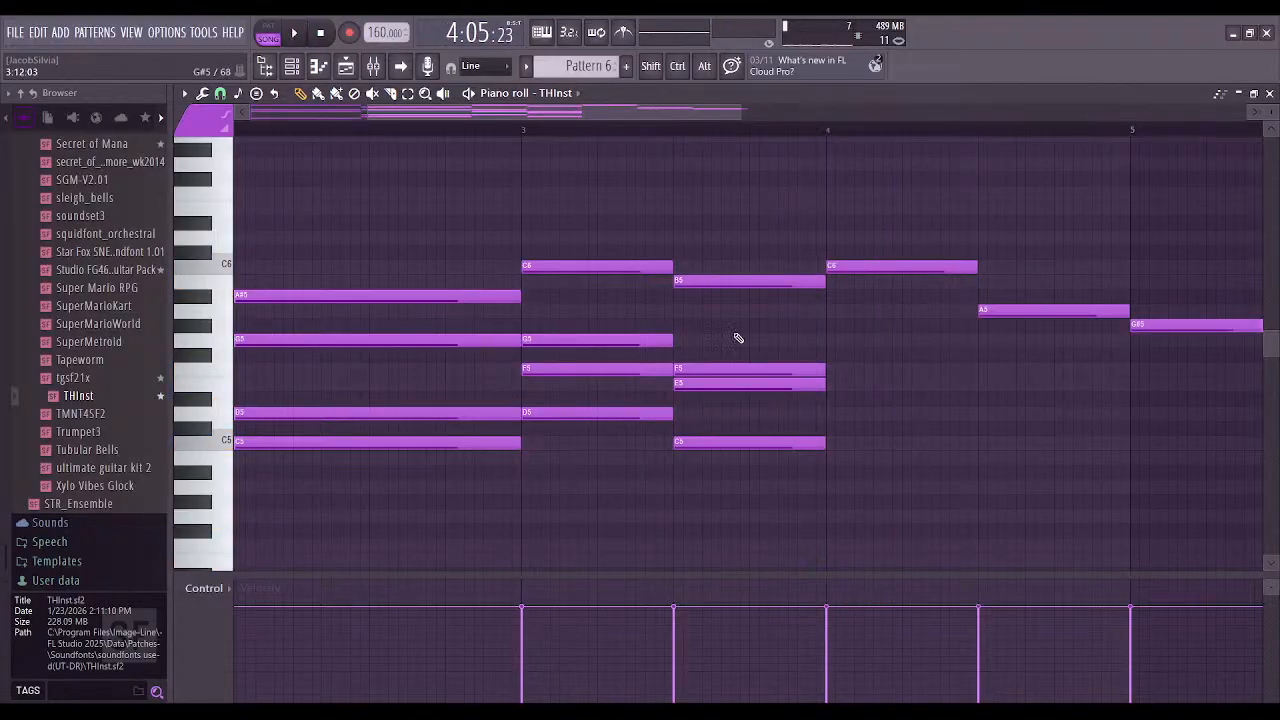
Add a half-bar A5 to the chord in the second half of bar 3 and replay the song
{"action": "left_click", "coordinate": [677, 313]}
{"action": "key", "text": "space"}
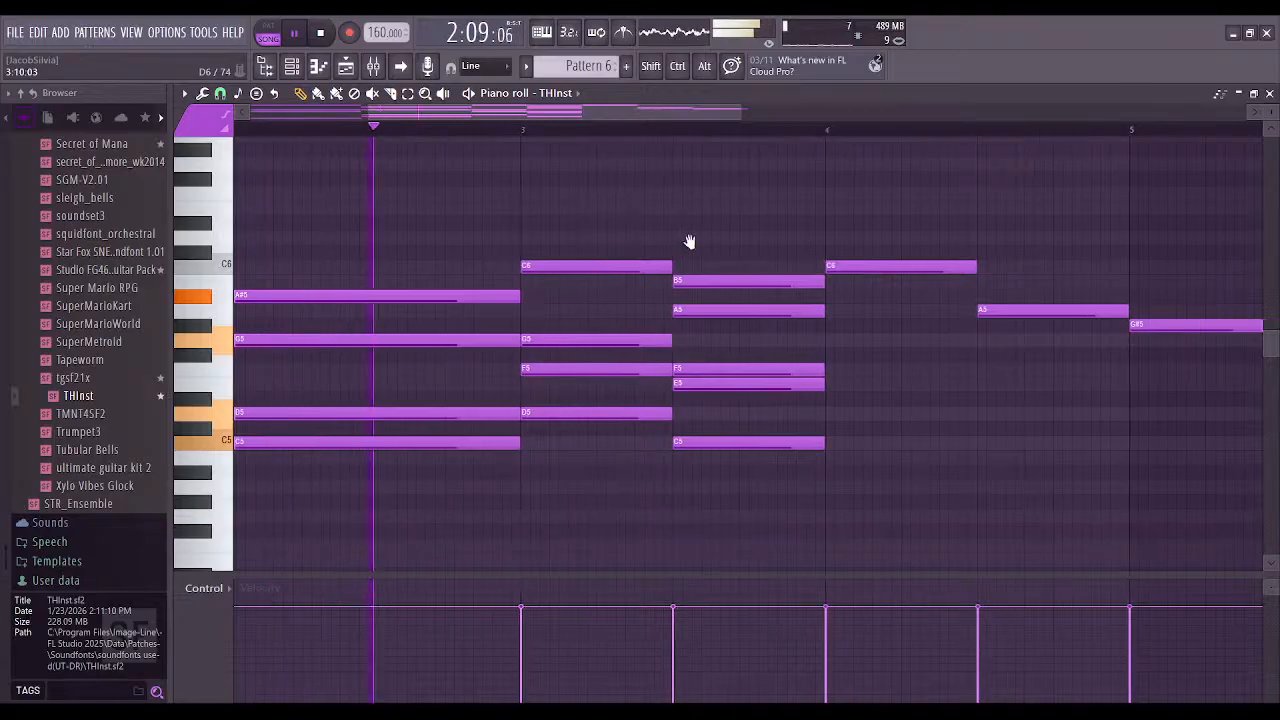
{"action": "left_click_drag", "start_coordinate": [691, 246], "coordinate": [583, 271]}
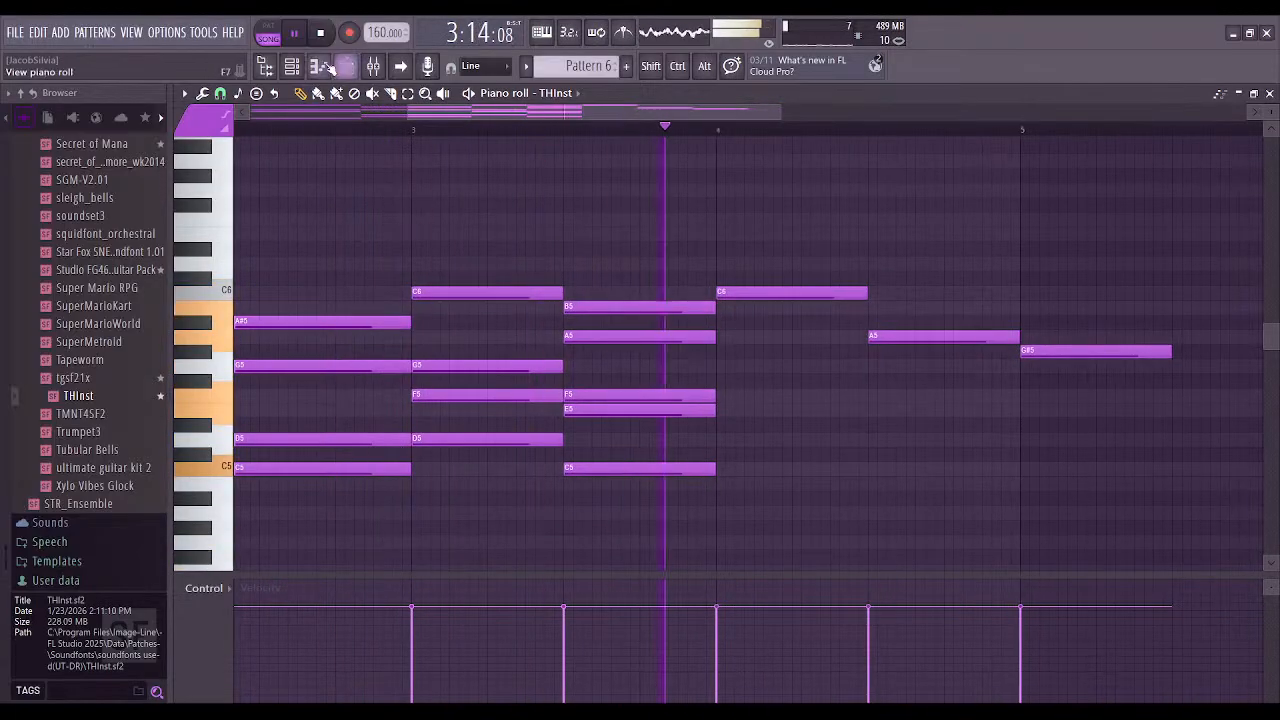
Clear the chord in the second half of bar 3, rebuild it as half-bar notes E5, F5 and A5, and play the song
{"action": "key", "text": "space"}
{"action": "right_click", "coordinate": [640, 306]}
{"action": "right_click", "coordinate": [640, 335]}
{"action": "right_click", "coordinate": [640, 395]}
{"action": "right_click", "coordinate": [640, 410]}
{"action": "right_click", "coordinate": [641, 466]}
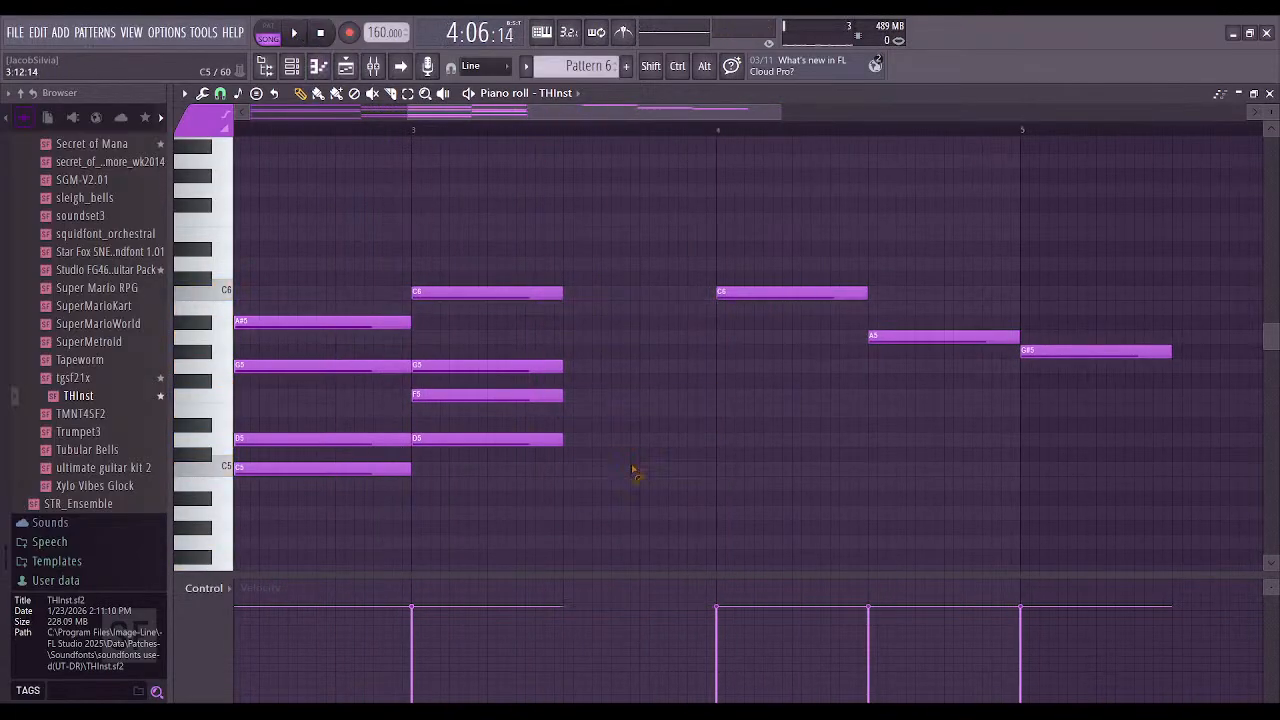
{"action": "left_click", "coordinate": [566, 309]}
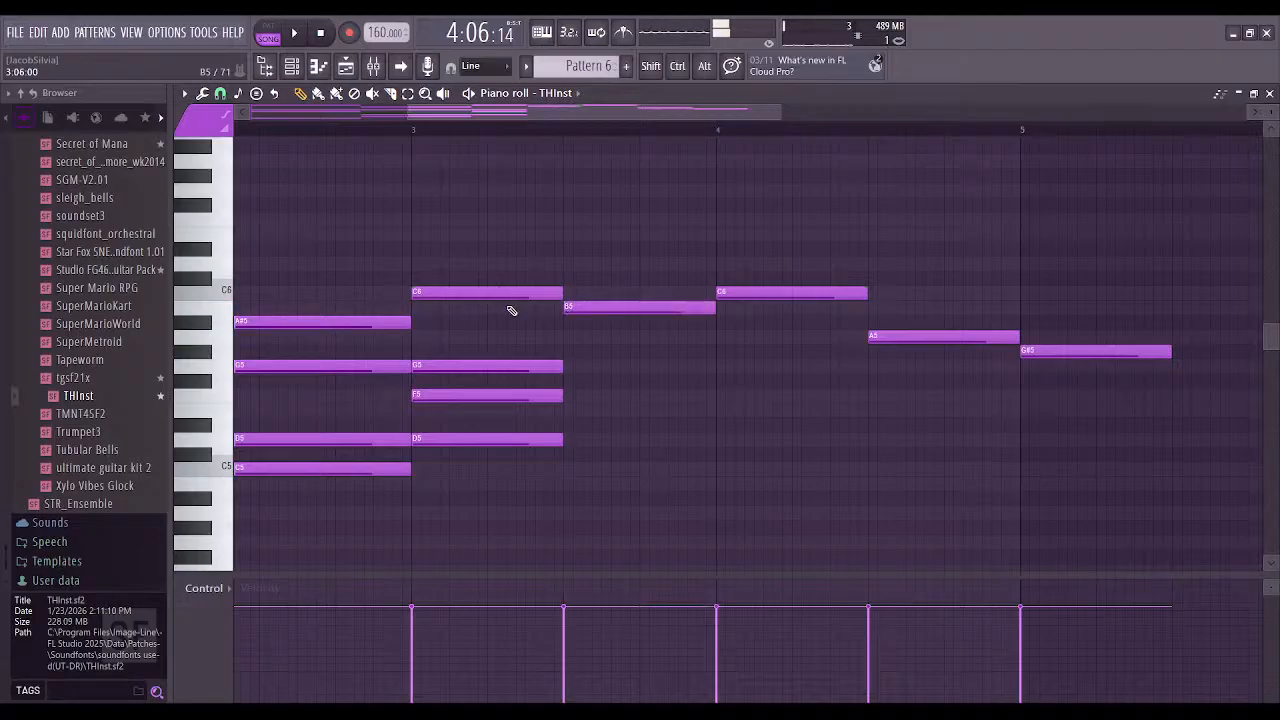
{"action": "right_click", "coordinate": [593, 306]}
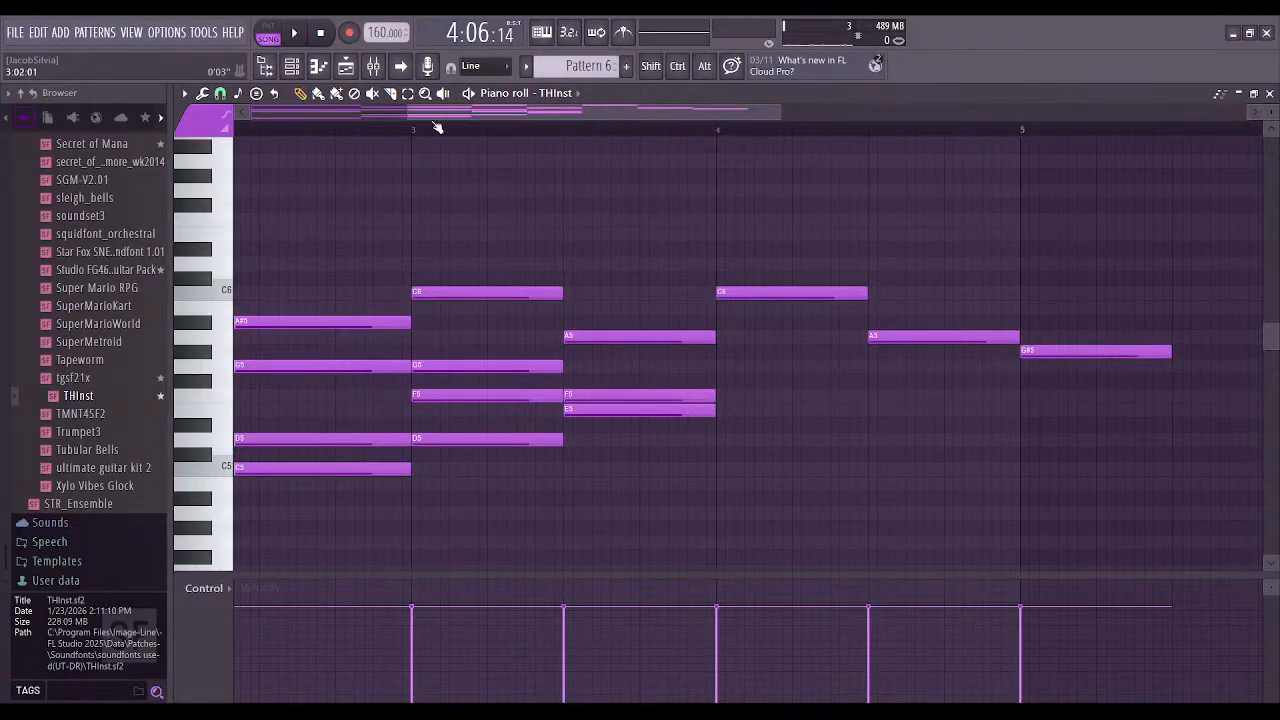
{"action": "left_click", "coordinate": [296, 36]}
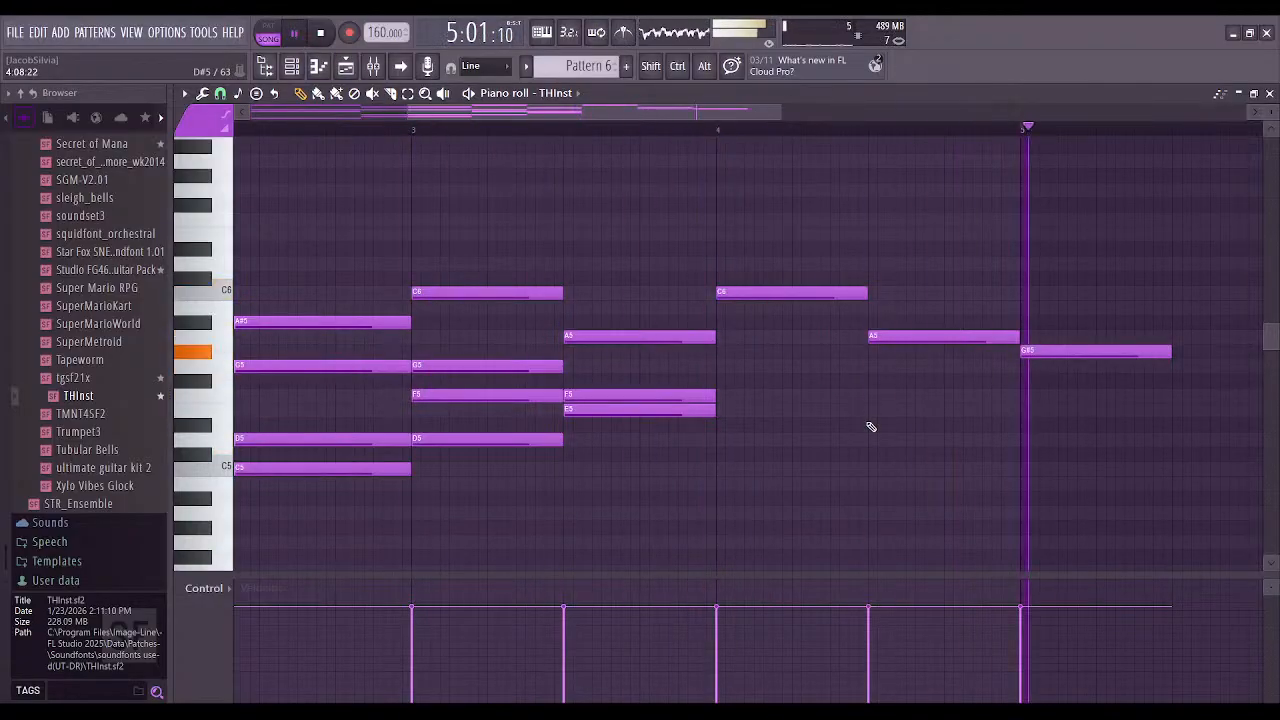
Add half-bar notes C5 and E5 beneath the A5 in bar 4, and A#4 and D5 beneath the G#5 in bar 5
{"action": "left_click", "coordinate": [870, 470]}
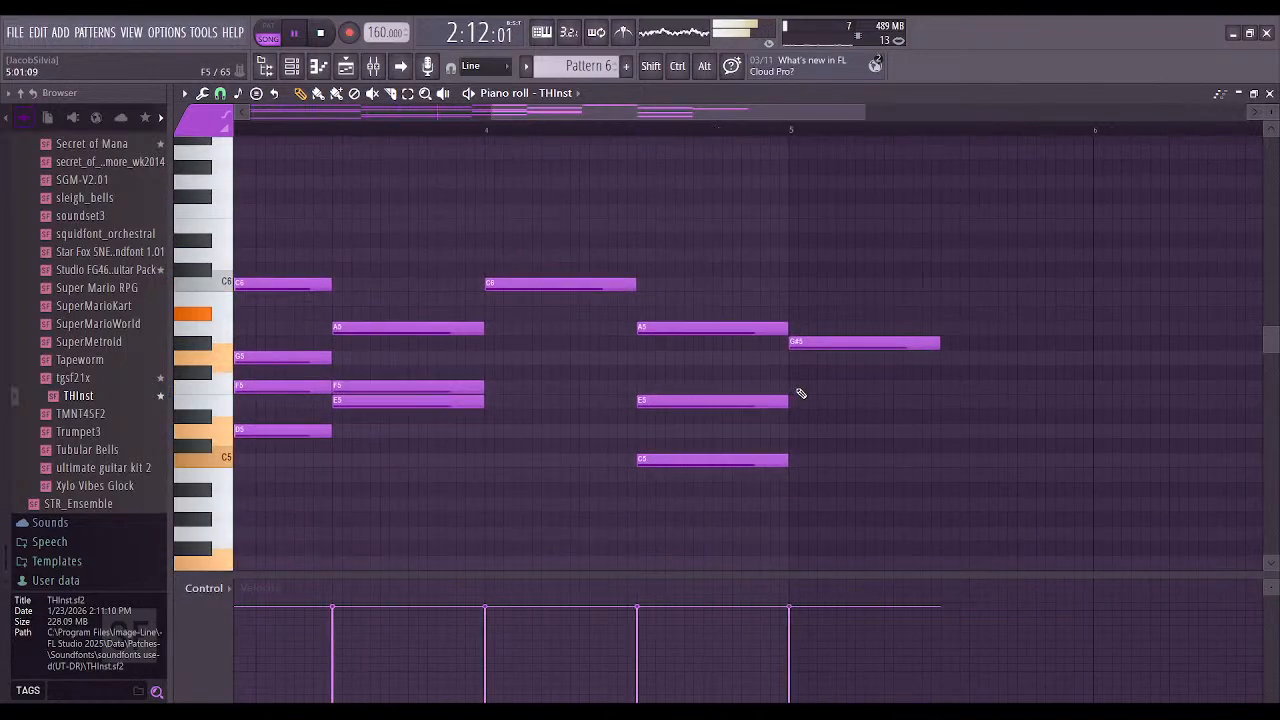
{"action": "left_click", "coordinate": [806, 504]}
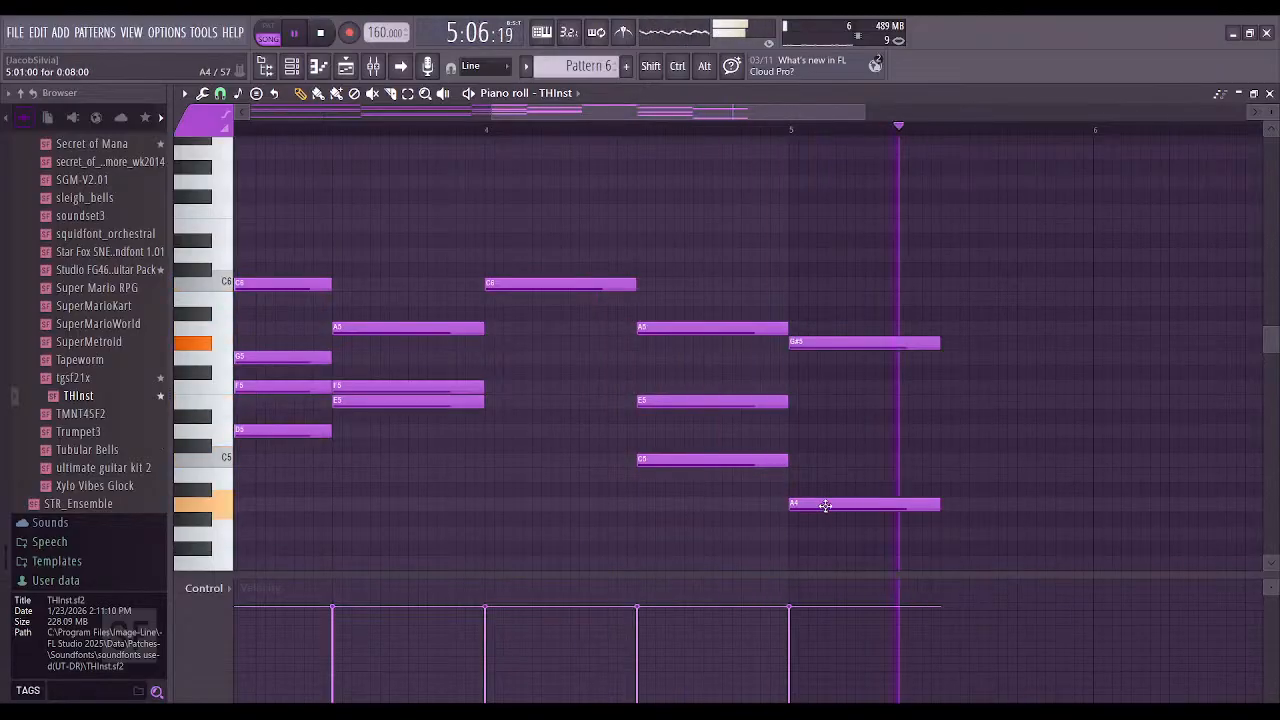
{"action": "left_click_drag", "start_coordinate": [795, 499], "coordinate": [815, 515]}
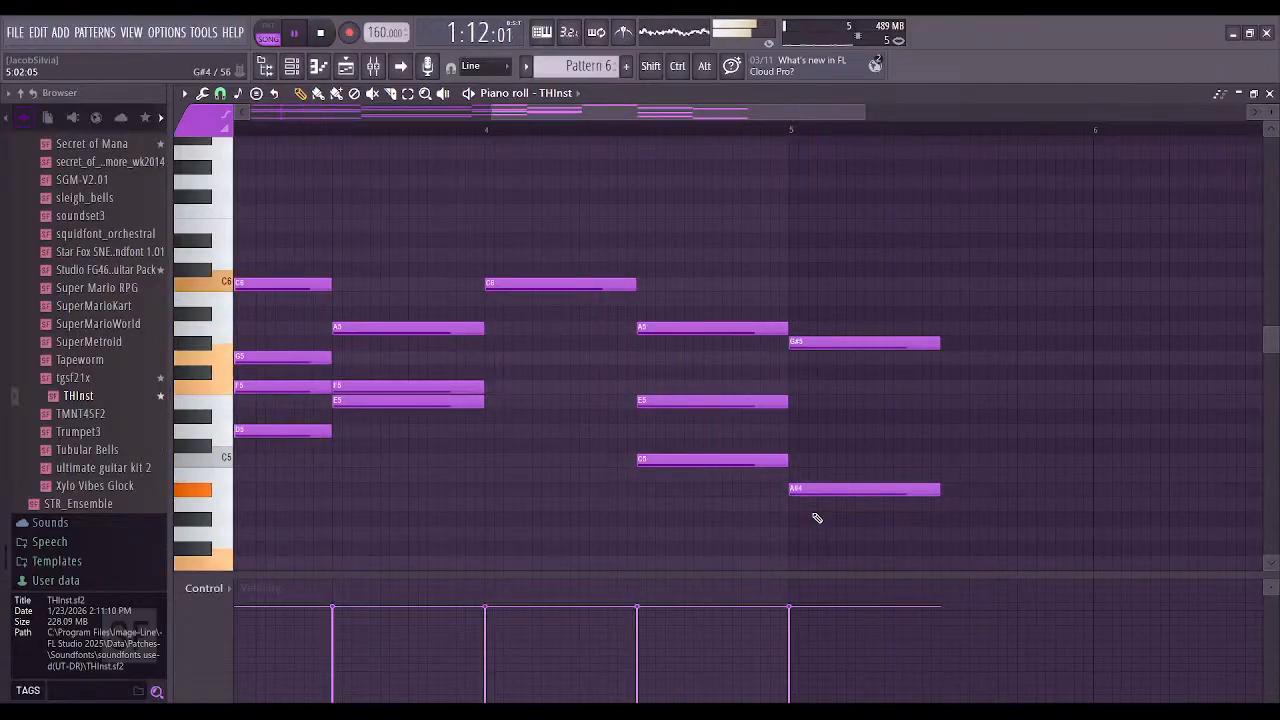
{"action": "left_click", "coordinate": [804, 433]}
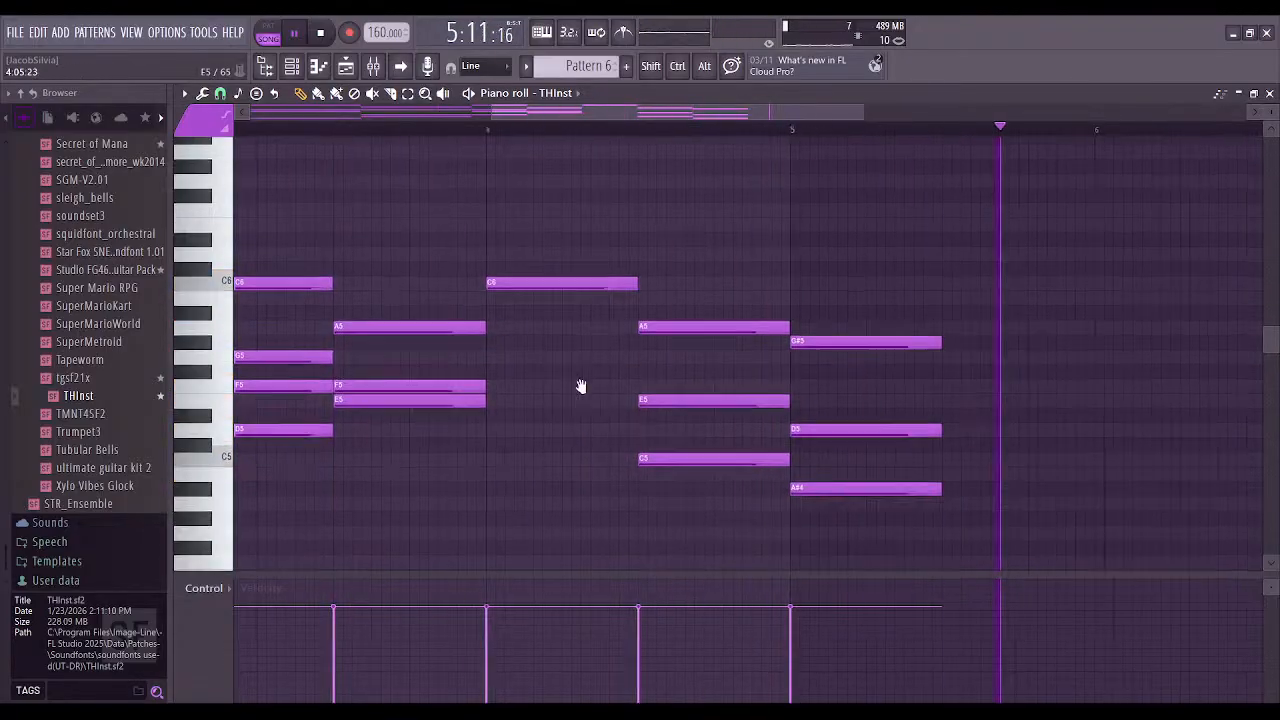
Delete the whole three-note chord in bar 5
{"action": "right_click", "coordinate": [1043, 363]}
{"action": "right_click", "coordinate": [1050, 452]}
{"action": "right_click", "coordinate": [1055, 510]}
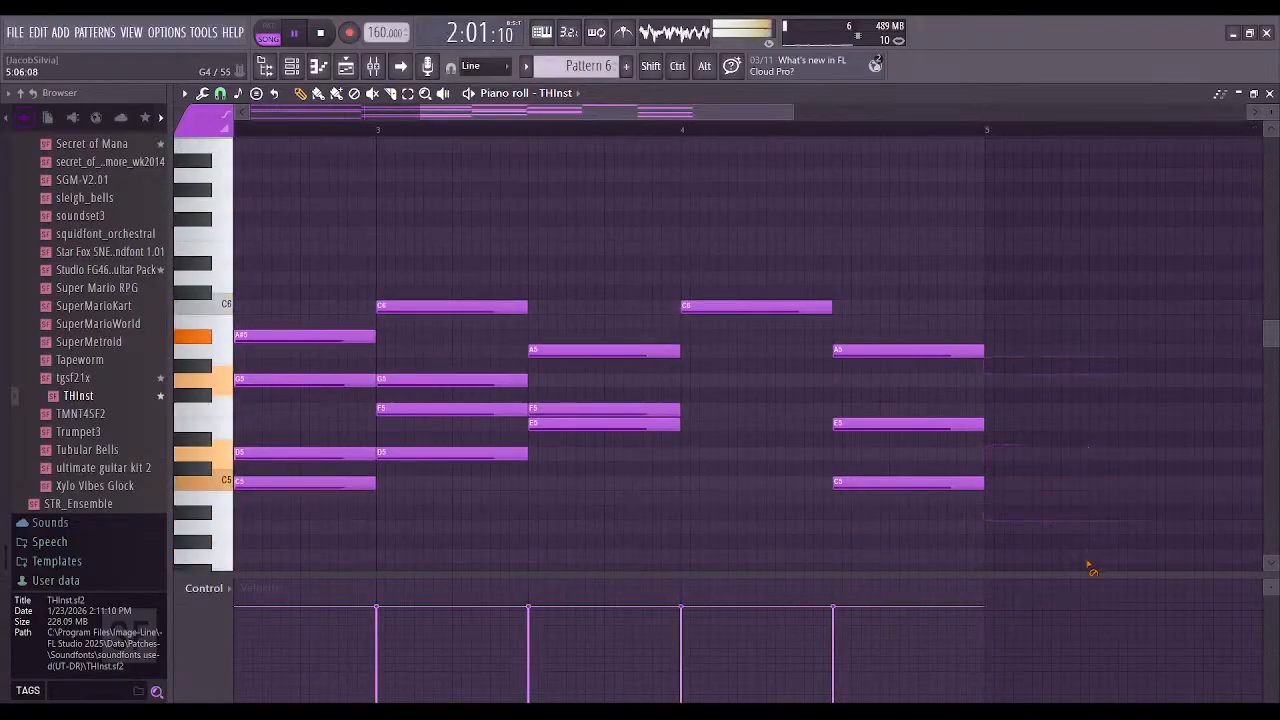
Replace bar 4's opening C6 with the three notes from its second half, placed as C6, G#5 and C5, and add a D#5
{"action": "right_click", "coordinate": [770, 306]}
{"action": "left_click_drag", "start_coordinate": [900, 347], "coordinate": [743, 296]}
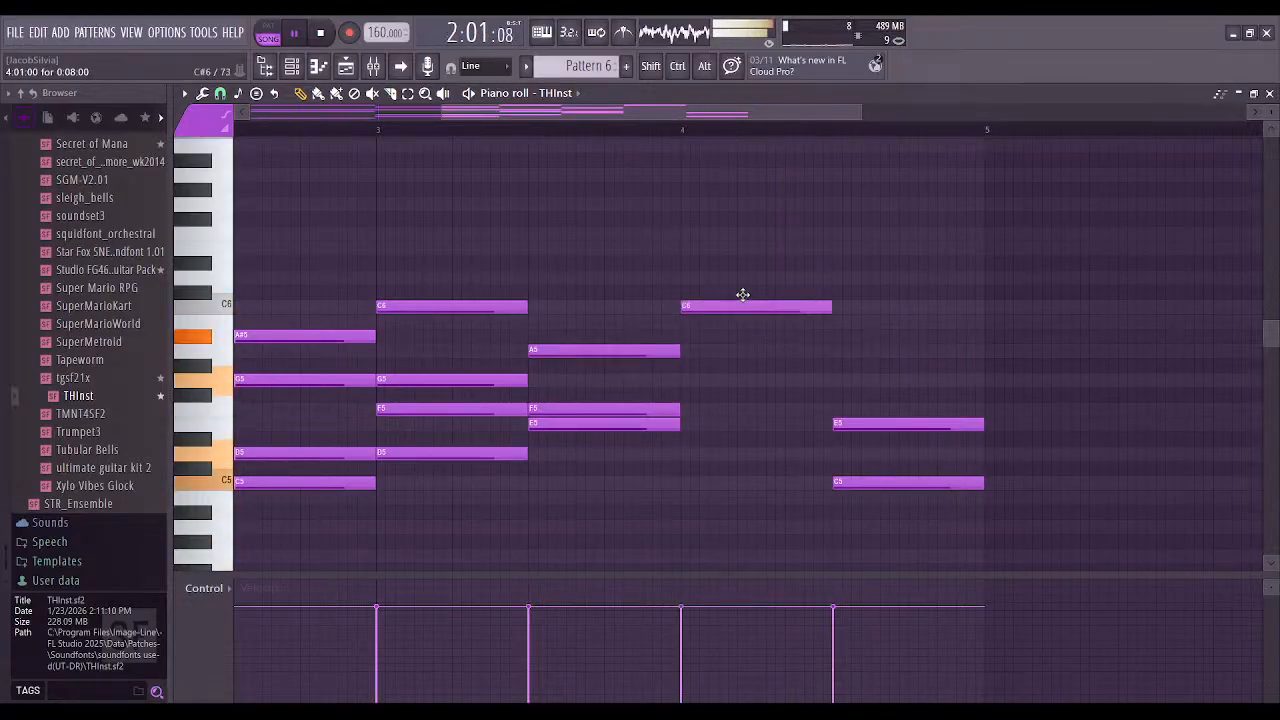
{"action": "left_click_drag", "start_coordinate": [880, 420], "coordinate": [726, 363]}
{"action": "left_click_drag", "start_coordinate": [863, 482], "coordinate": [712, 476]}
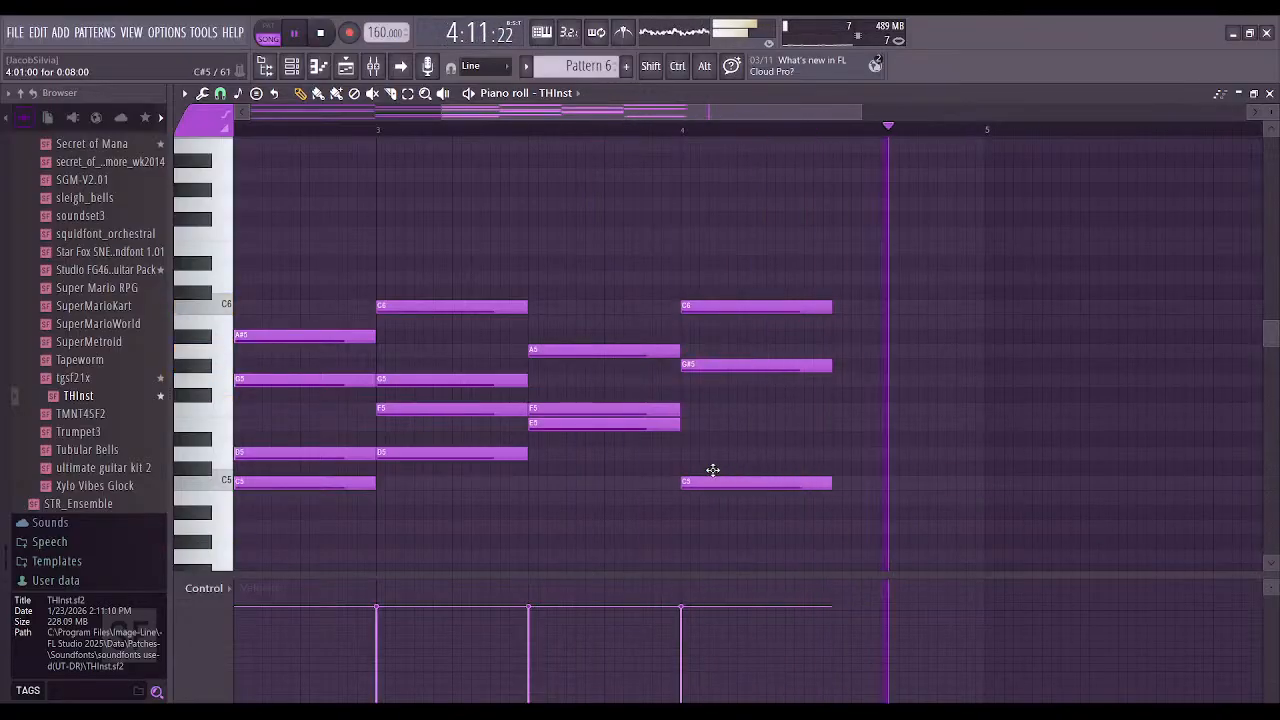
{"action": "left_click", "coordinate": [689, 442]}
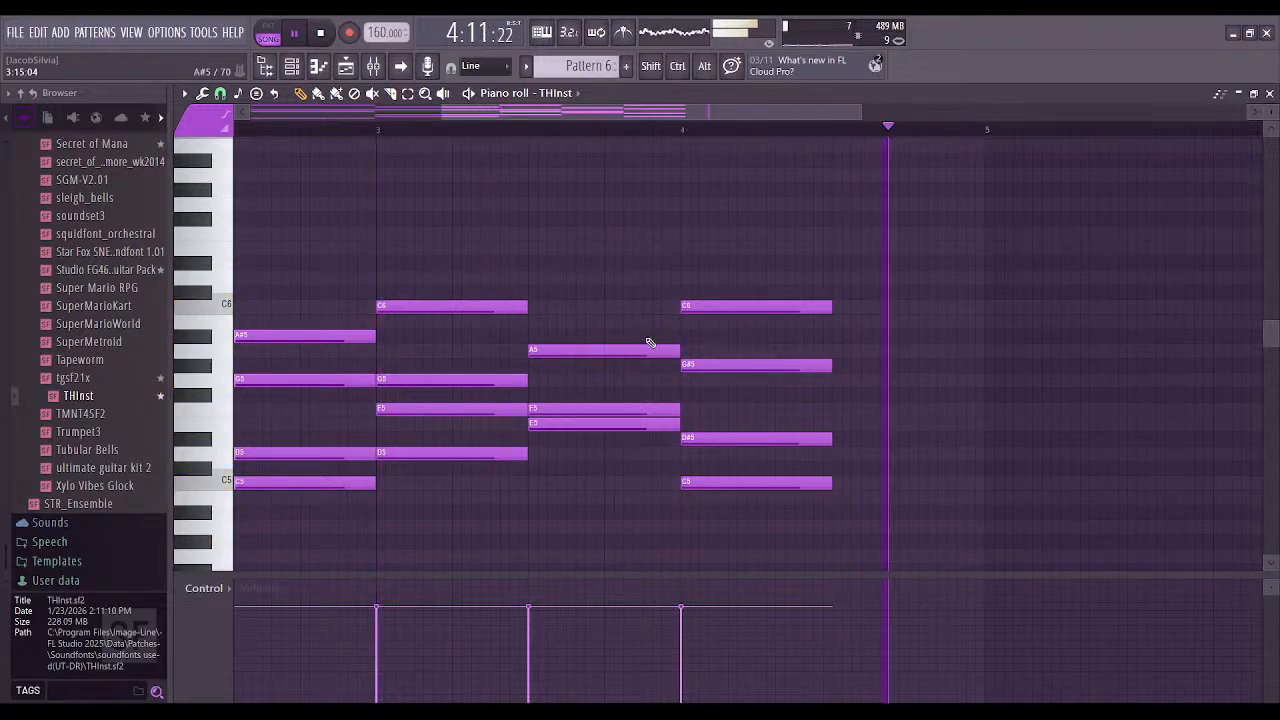
Lengthen all four notes of the bar 4 chord to fill the whole bar
{"action": "left_click_drag", "start_coordinate": [995, 330], "coordinate": [986, 327]}
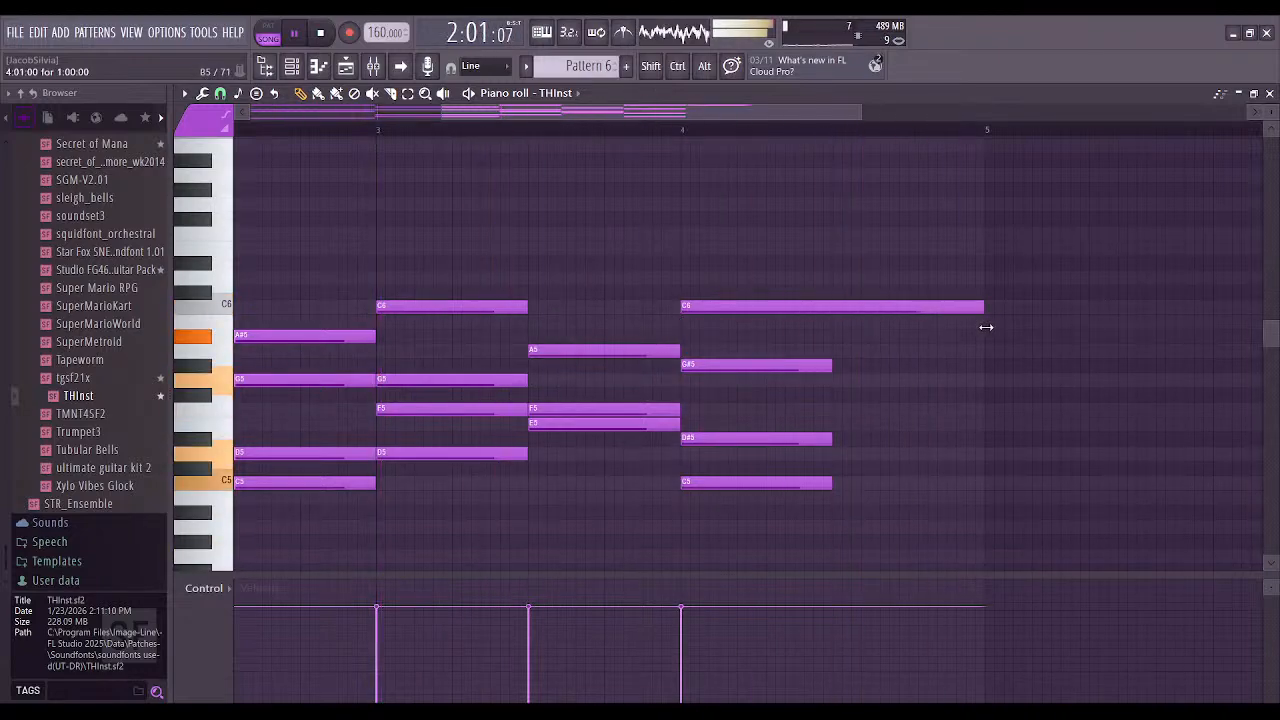
{"action": "left_click_drag", "start_coordinate": [826, 366], "coordinate": [985, 368]}
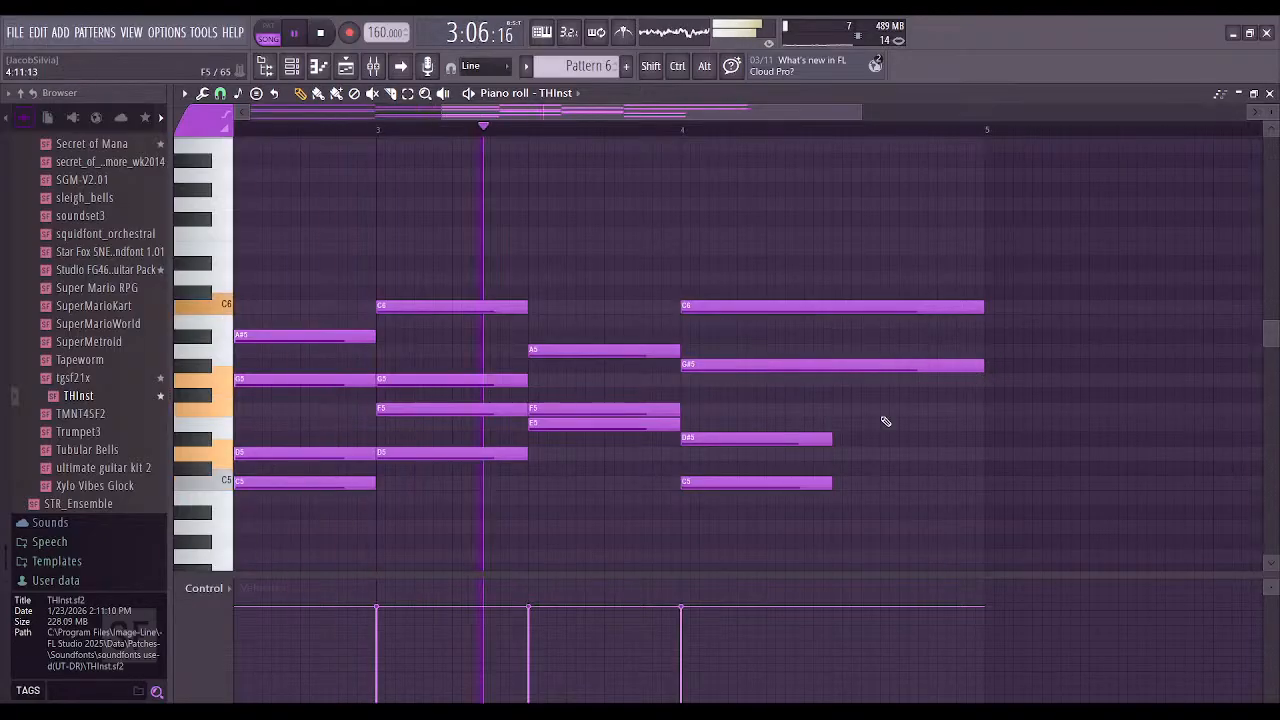
{"action": "left_click_drag", "start_coordinate": [831, 440], "coordinate": [985, 443]}
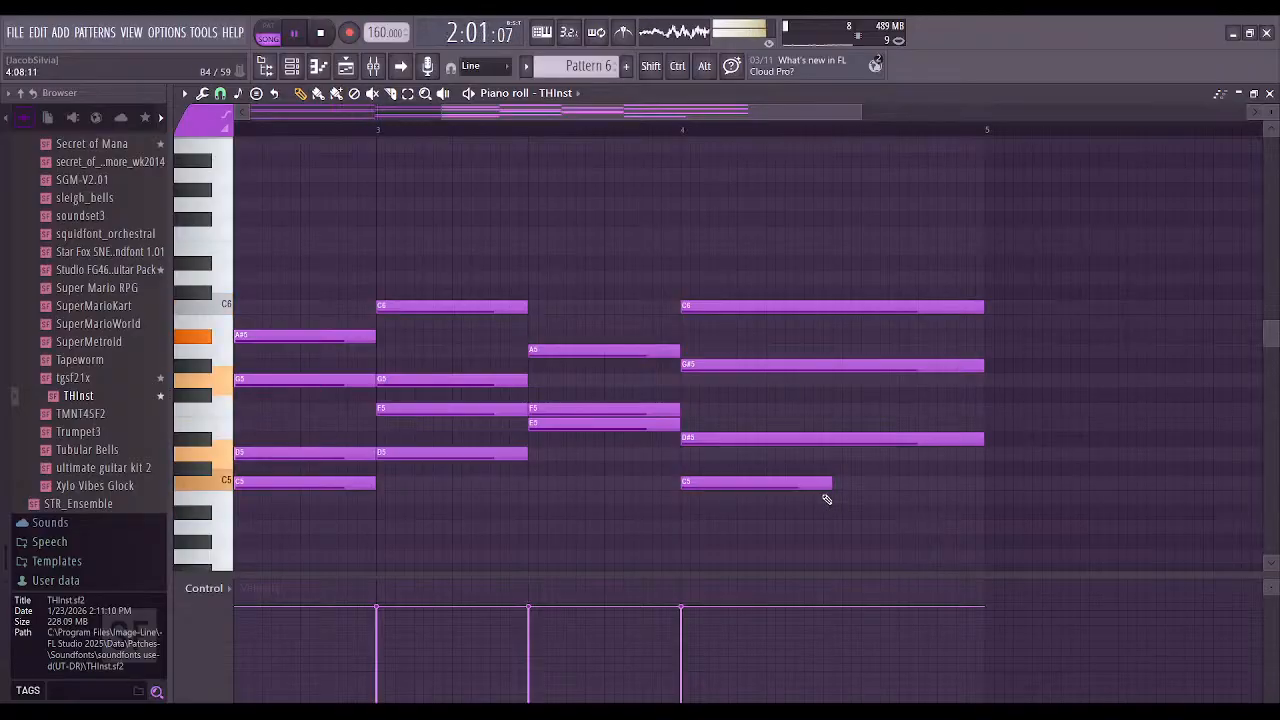
{"action": "left_click_drag", "start_coordinate": [829, 486], "coordinate": [984, 486]}
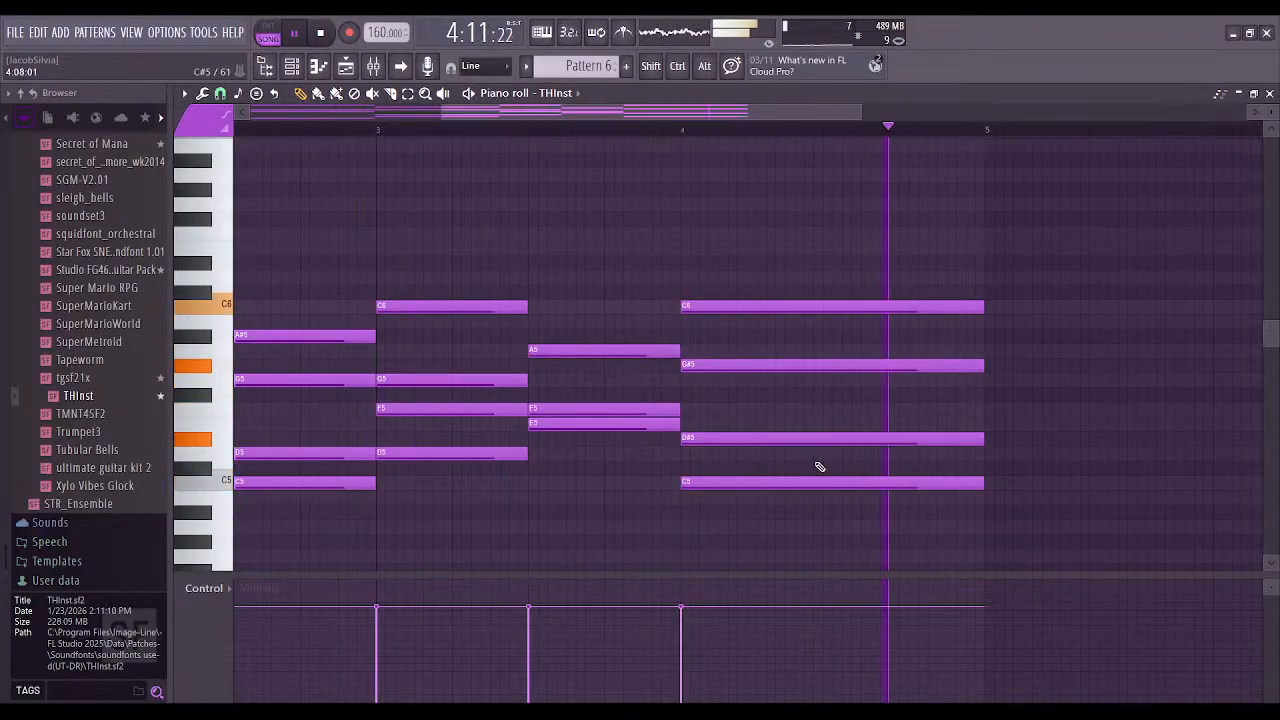
Revoice the second chord of bar 3 as B5, F5, C5 and the bar 4 chord as C6, G5, D#5, B4
{"action": "left_click_drag", "start_coordinate": [580, 352], "coordinate": [579, 311]}
{"action": "left_click_drag", "start_coordinate": [551, 424], "coordinate": [552, 459]}
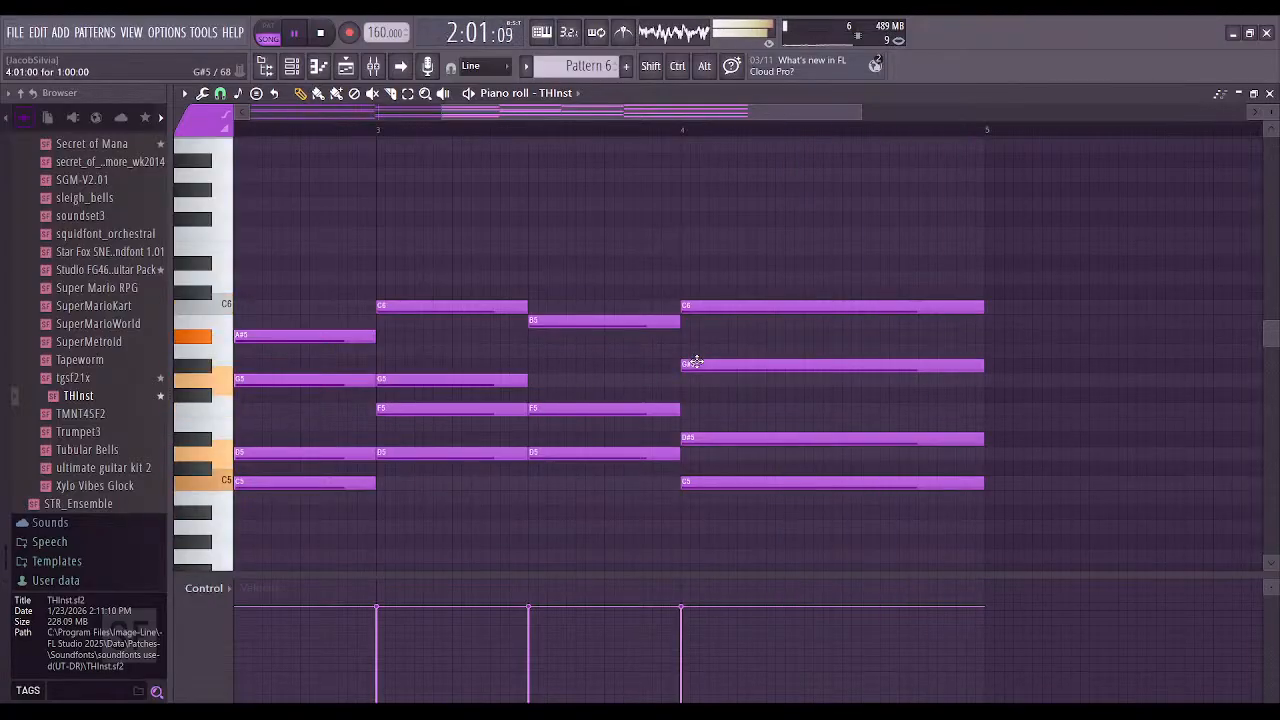
{"action": "left_click_drag", "start_coordinate": [691, 365], "coordinate": [691, 380]}
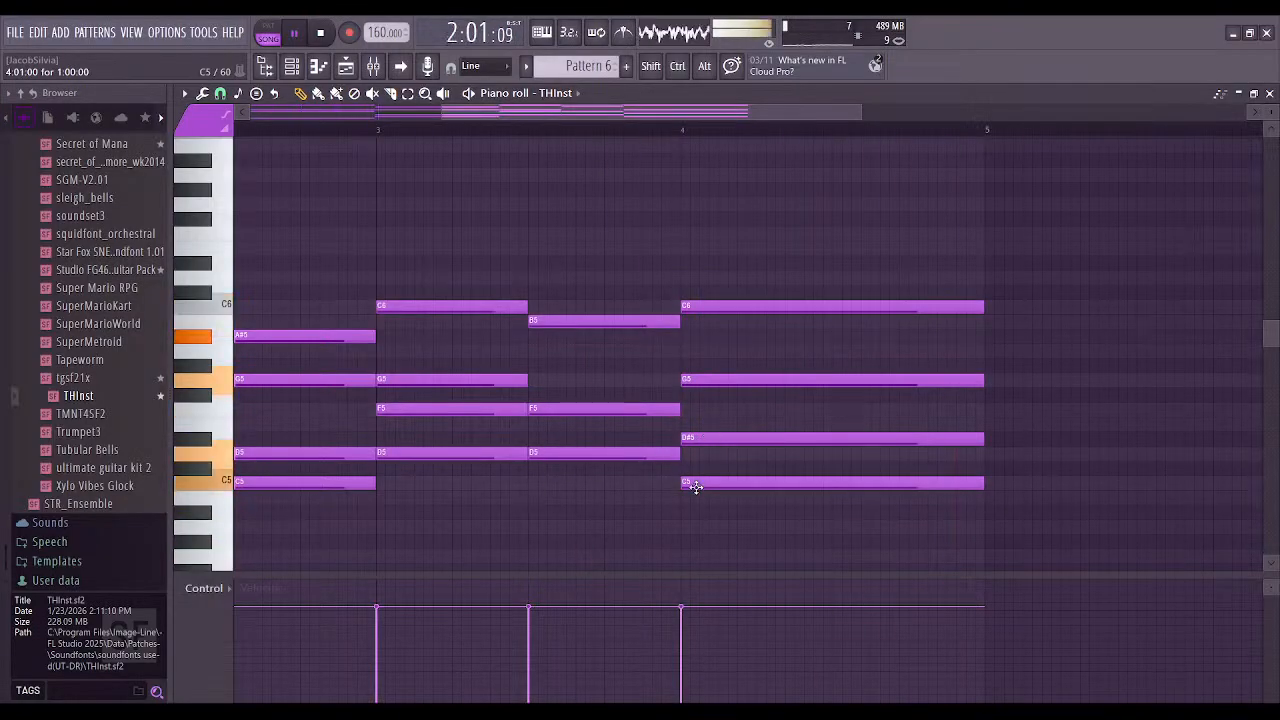
{"action": "left_click_drag", "start_coordinate": [691, 484], "coordinate": [697, 503]}
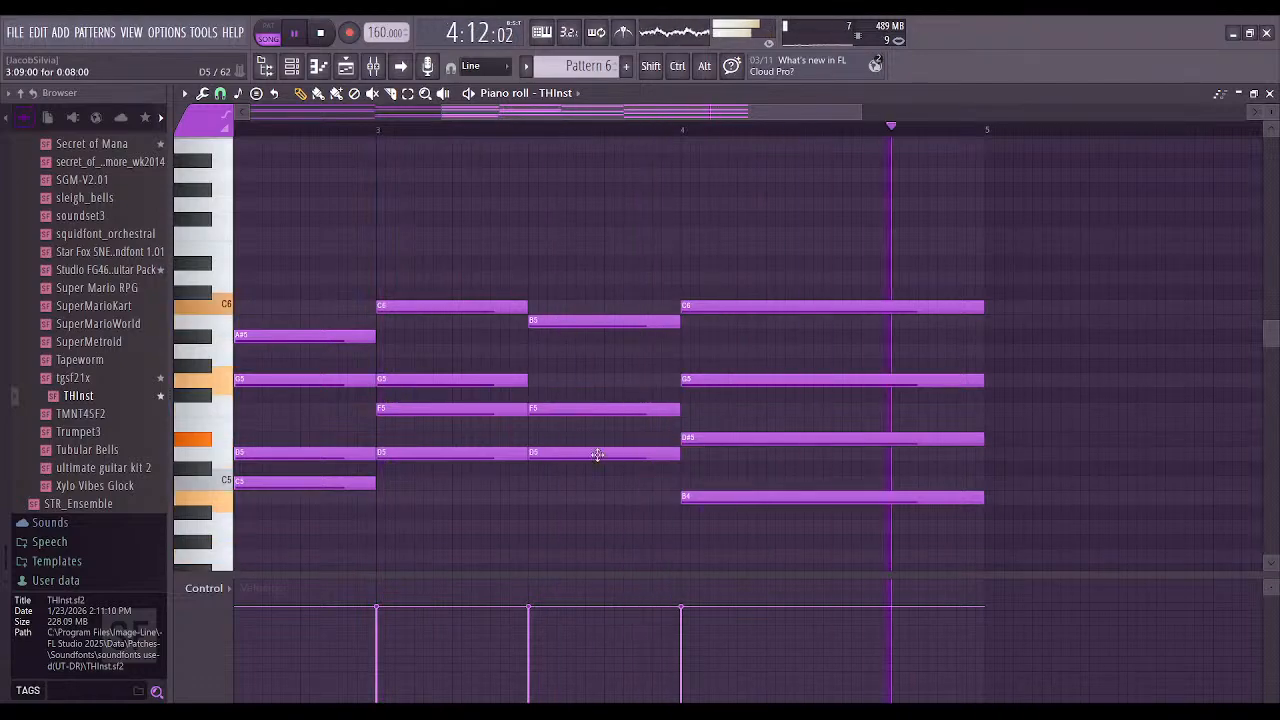
{"action": "left_click_drag", "start_coordinate": [566, 454], "coordinate": [566, 485]}
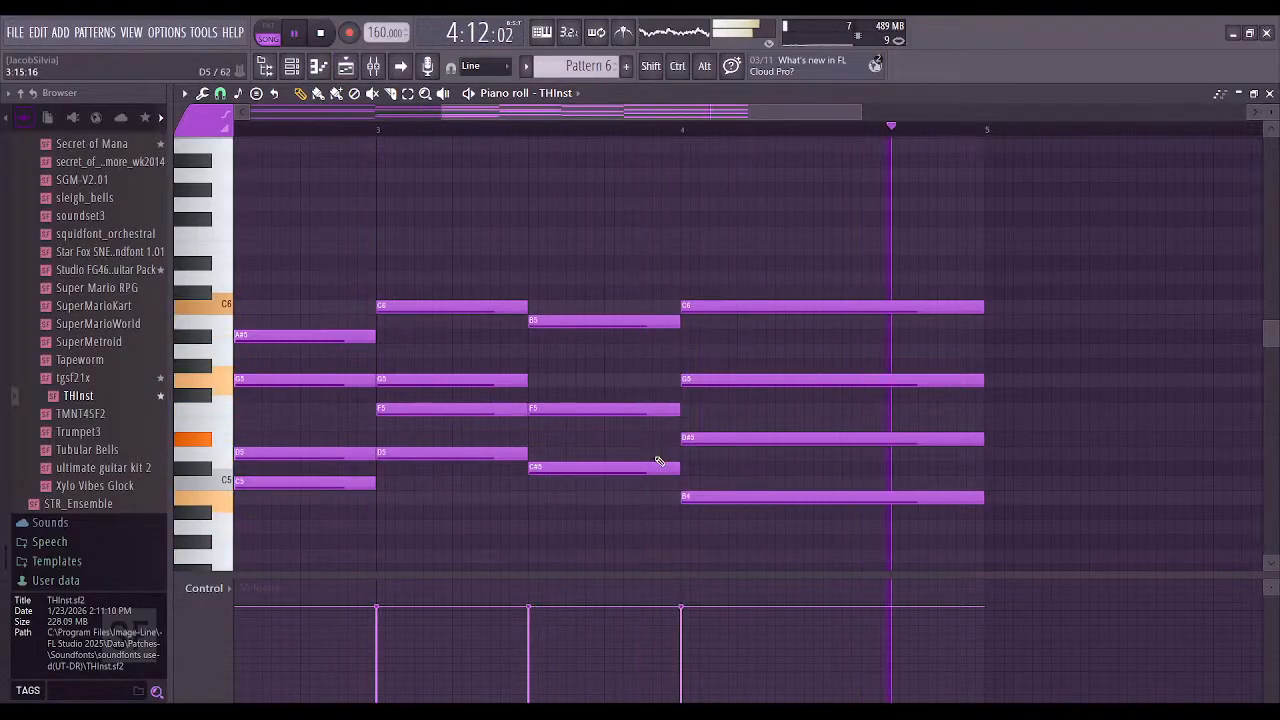
{"action": "left_click_drag", "start_coordinate": [591, 469], "coordinate": [594, 486]}
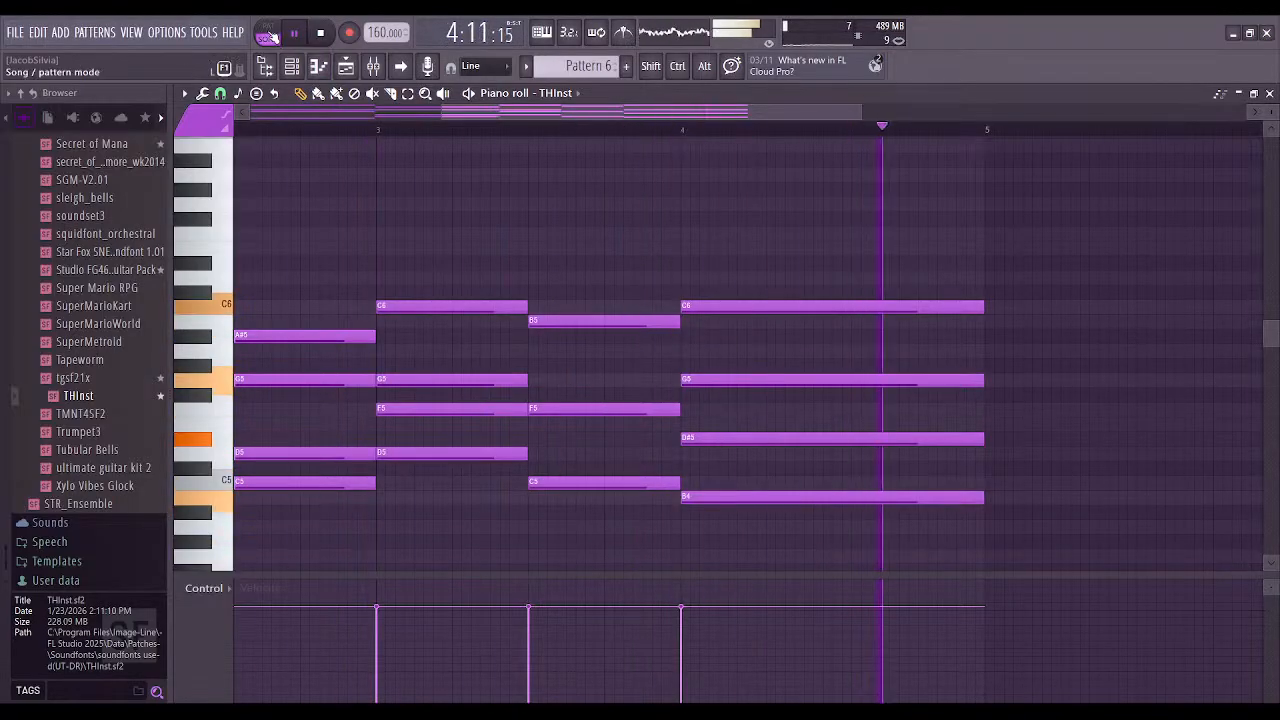
Audition Pattern 6 on its own, return to song mode in the playlist and stop playback
{"action": "left_click", "coordinate": [270, 34]}
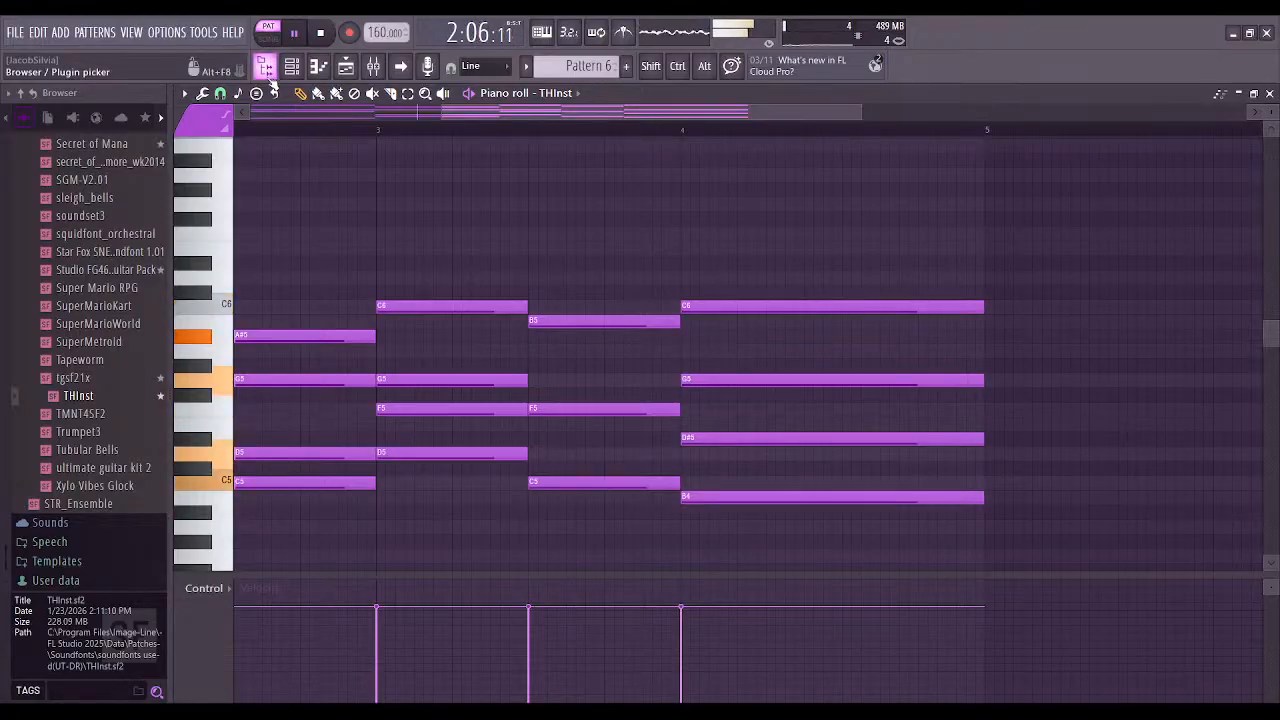
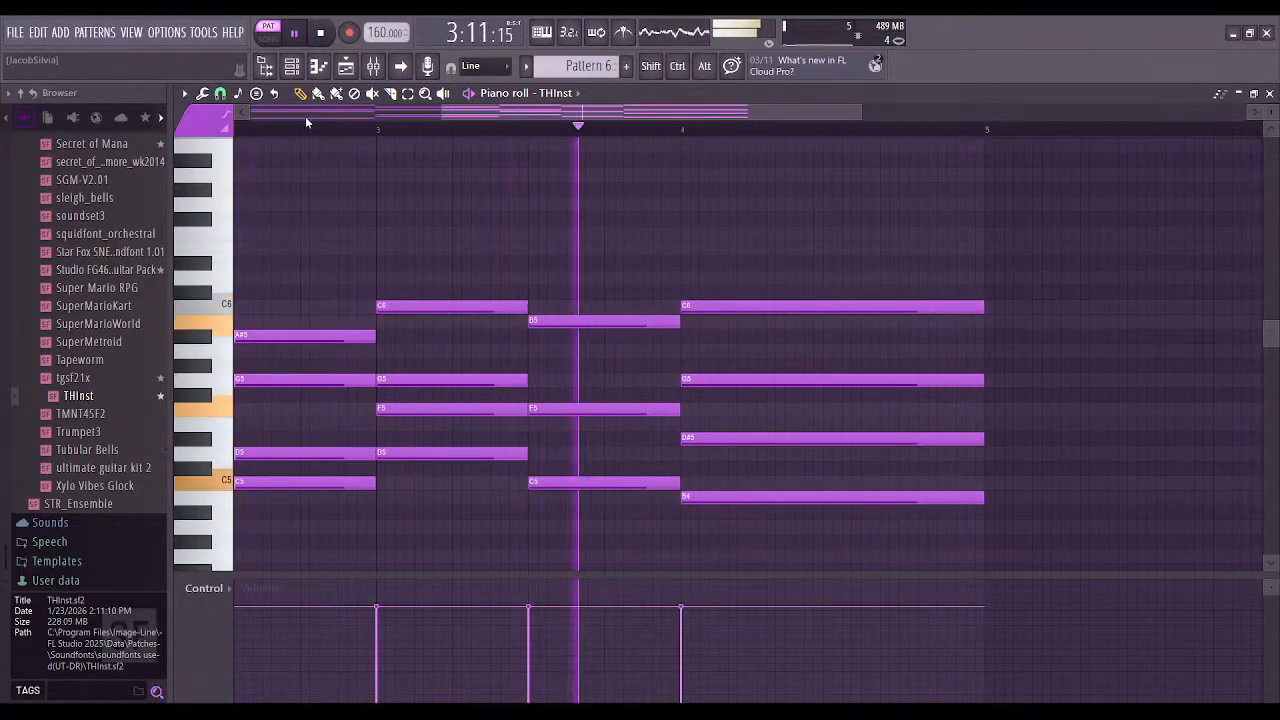
{"action": "left_click", "coordinate": [268, 37]}
{"action": "left_click", "coordinate": [318, 66]}
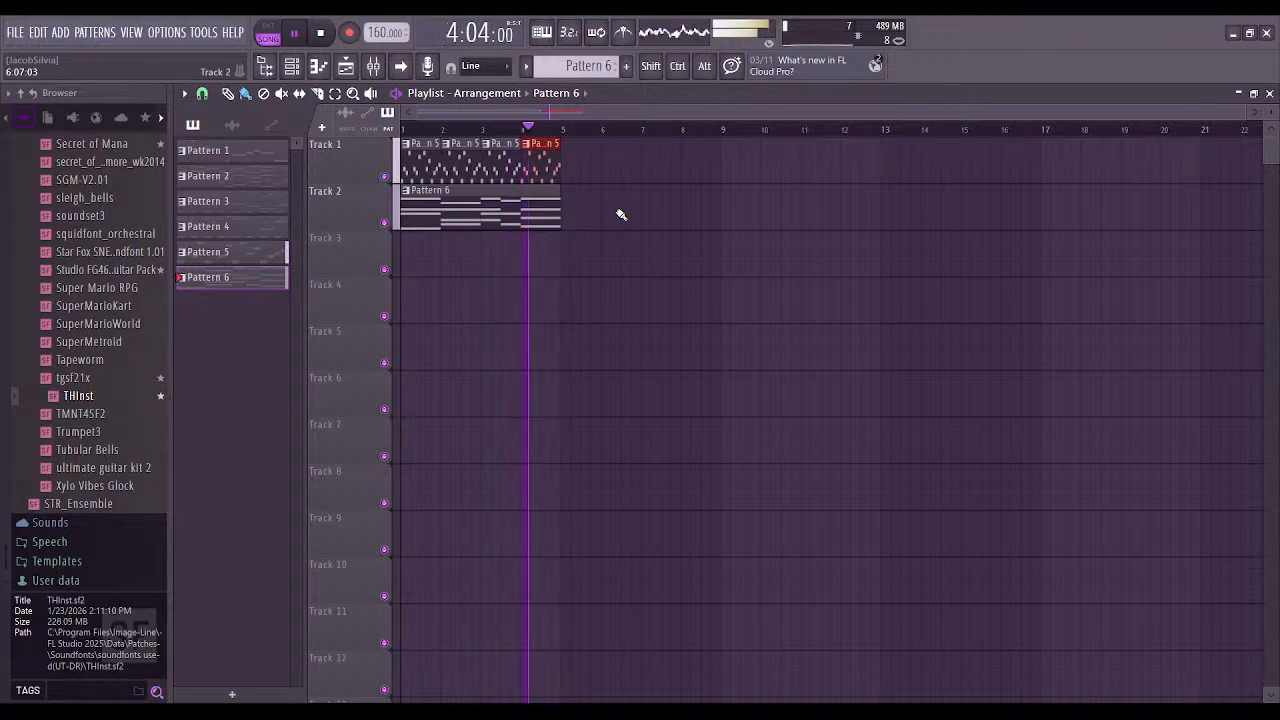
{"action": "left_click", "coordinate": [321, 35]}
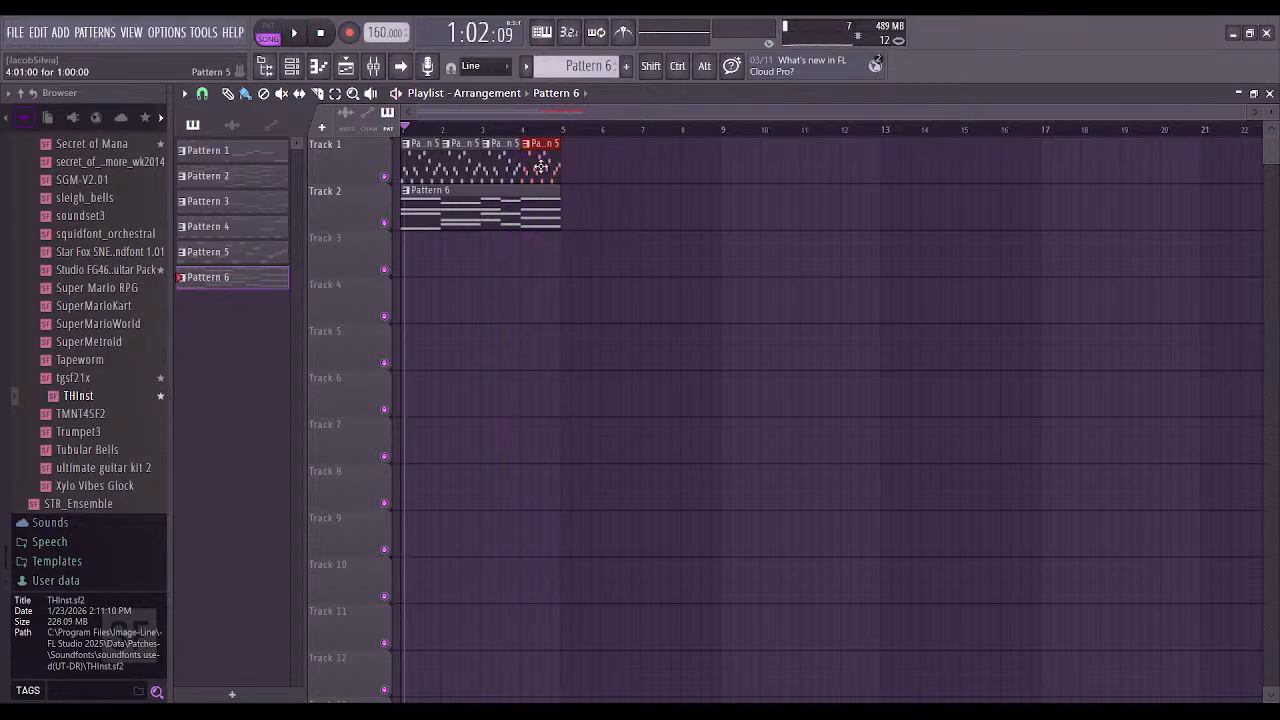
Copy Pattern 5's notes into a new Pattern 7, replace the bar 4 clip on Track 1 with it, and play bar 4
{"action": "left_click_drag", "start_coordinate": [525, 133], "coordinate": [553, 135]}
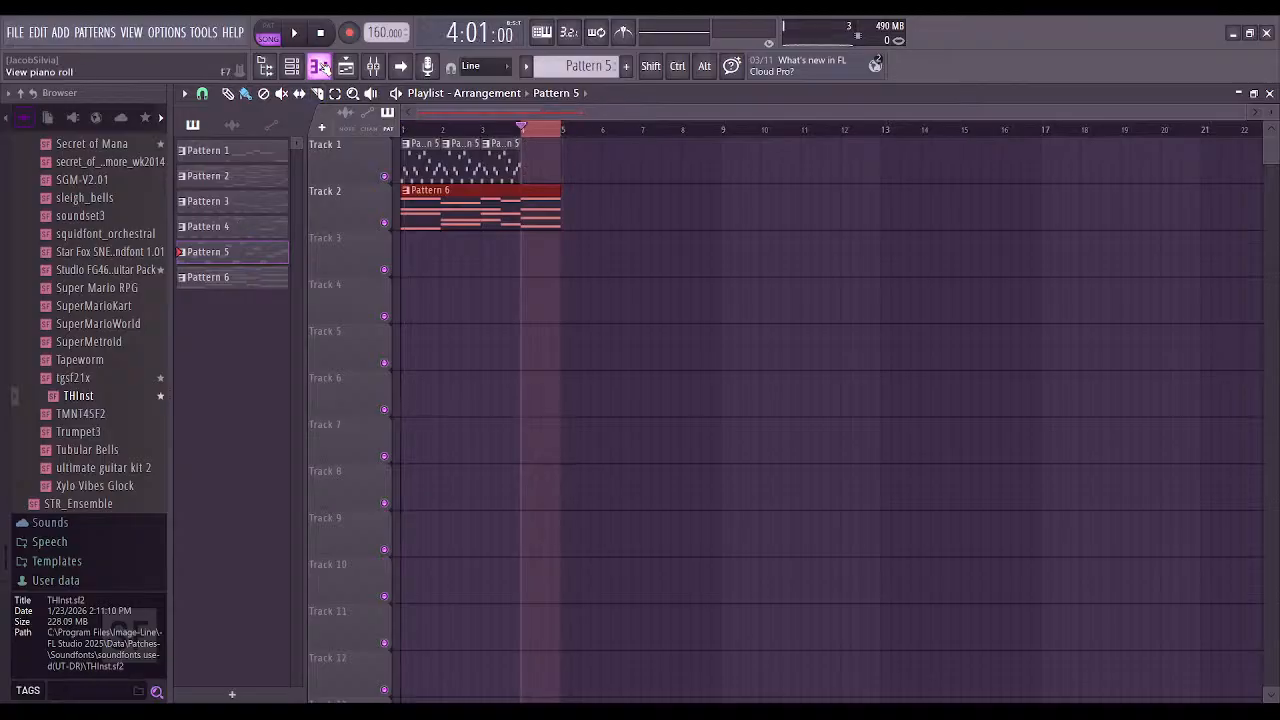
{"action": "left_click", "coordinate": [320, 66]}
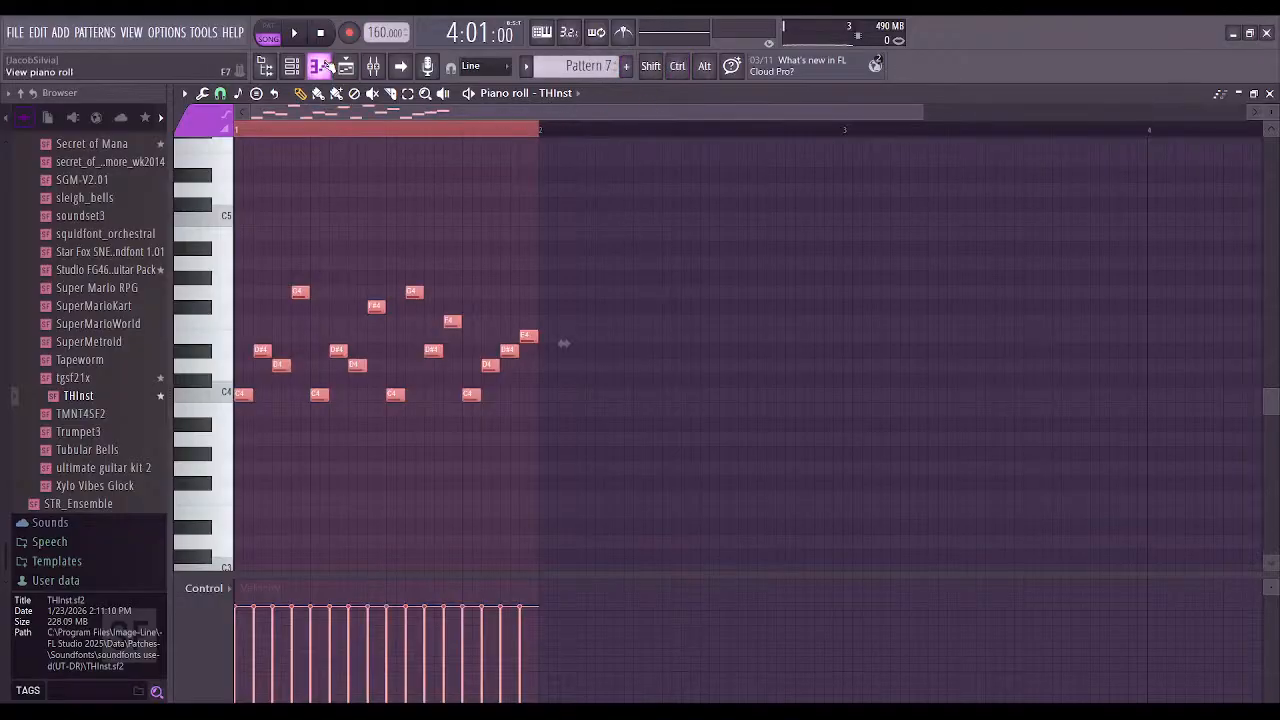
{"action": "left_click", "coordinate": [325, 66]}
{"action": "left_click", "coordinate": [523, 172]}
{"action": "key", "text": "space"}
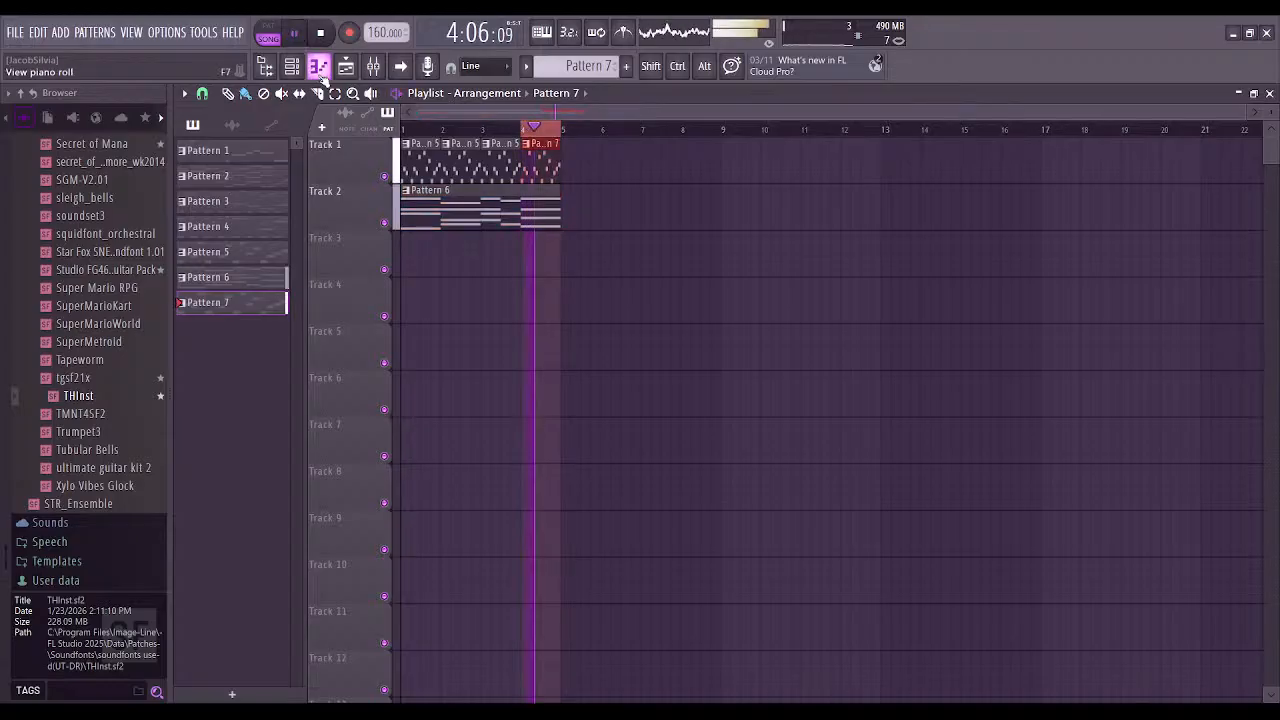
Lower Pattern 7's first and fifth notes to B3, the second note to C#4 and the fourth note to F4
{"action": "left_click", "coordinate": [318, 66]}
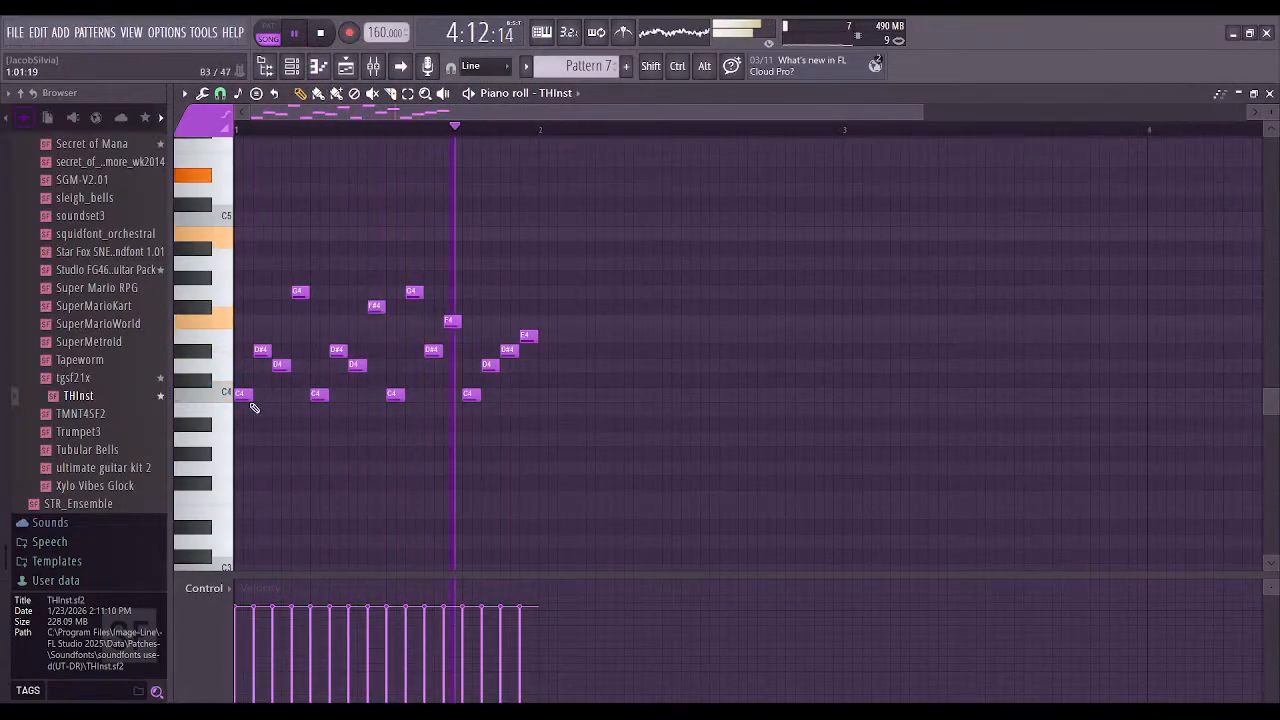
{"action": "left_click_drag", "start_coordinate": [251, 396], "coordinate": [251, 408]}
{"action": "left_click", "coordinate": [322, 408]}
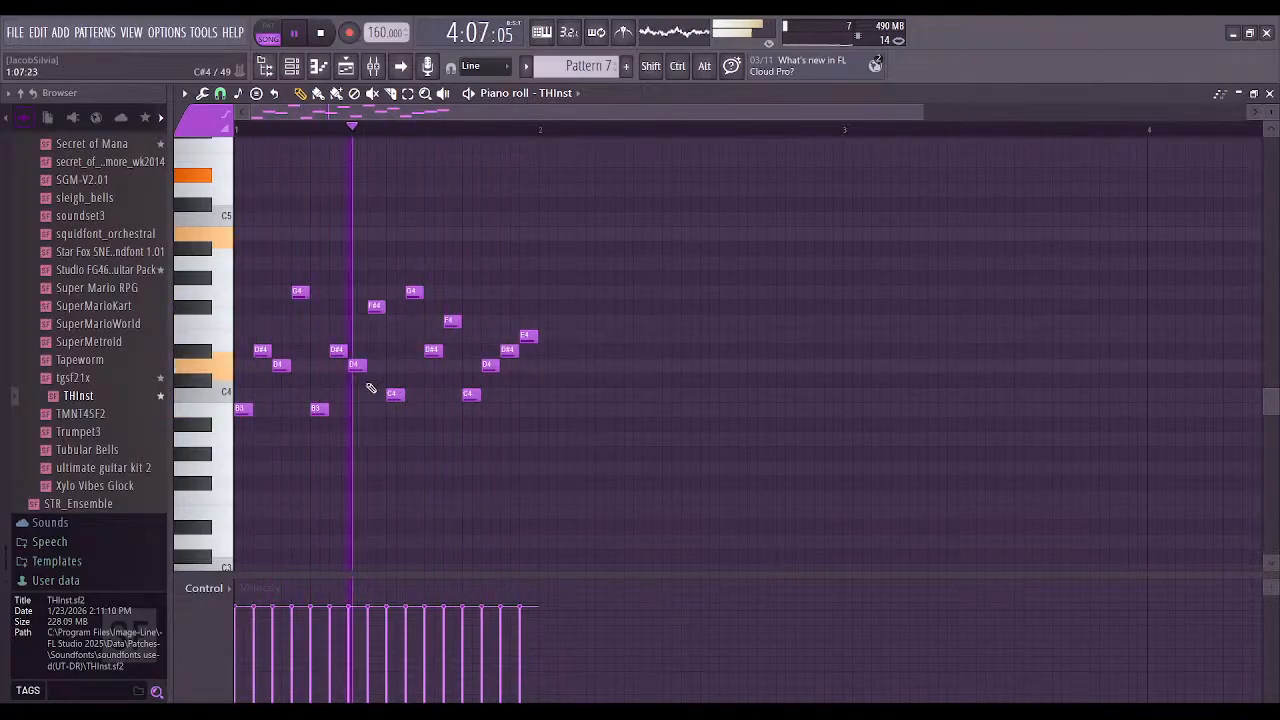
{"action": "left_click", "coordinate": [262, 378]}
{"action": "right_click", "coordinate": [262, 352]}
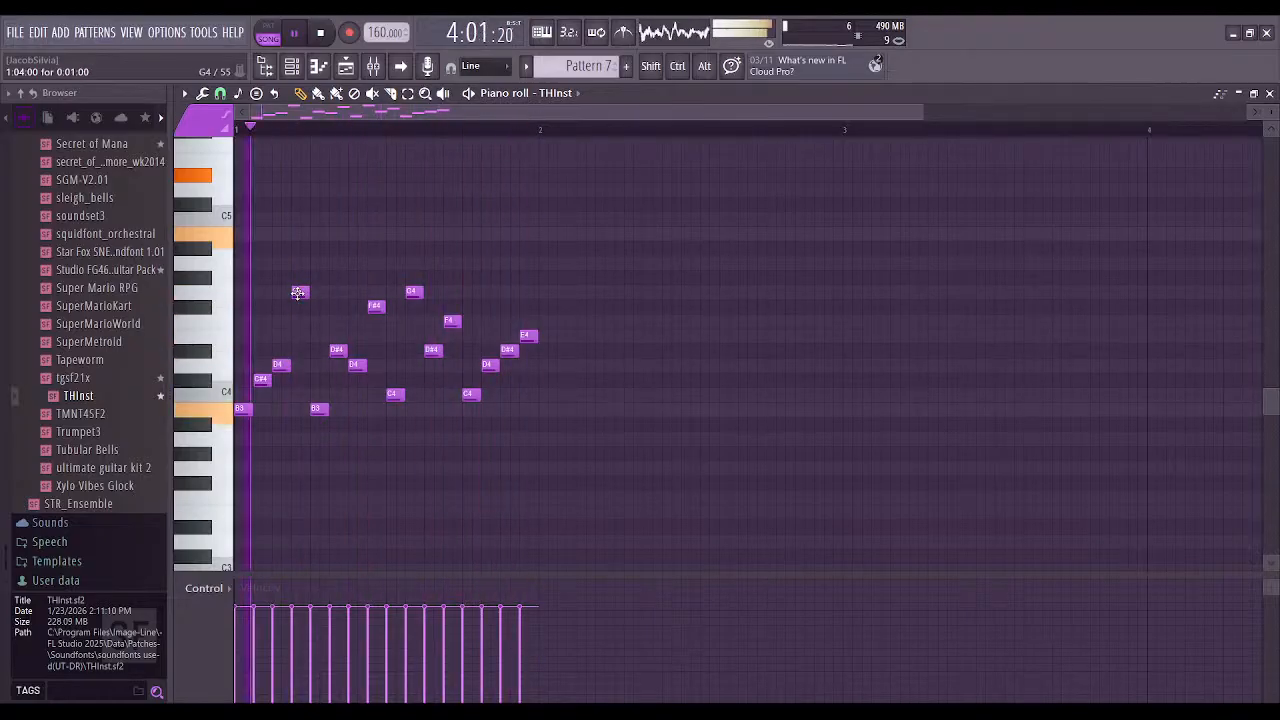
{"action": "left_click", "coordinate": [298, 321]}
{"action": "right_click", "coordinate": [303, 293]}
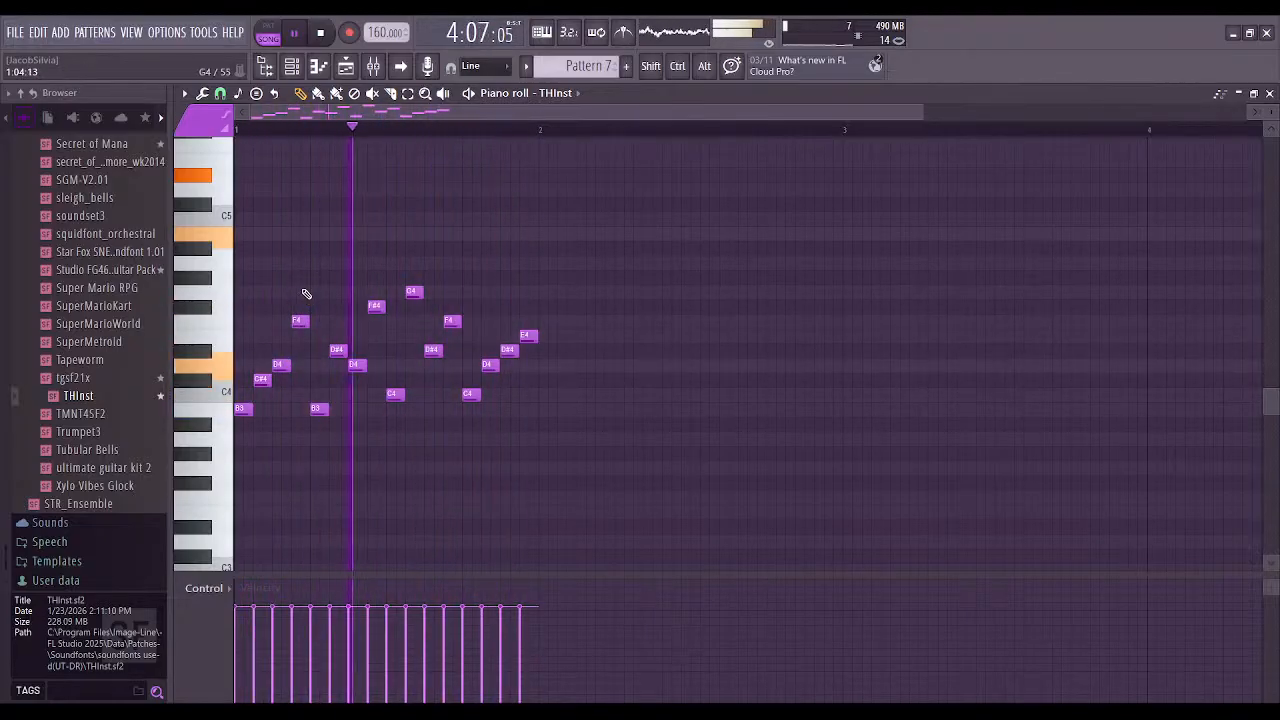
Change Pattern 7's eighth note to F4, the ninth to F#4 and the eleventh to F4
{"action": "left_click", "coordinate": [376, 321]}
{"action": "left_click_drag", "start_coordinate": [373, 306], "coordinate": [390, 305]}
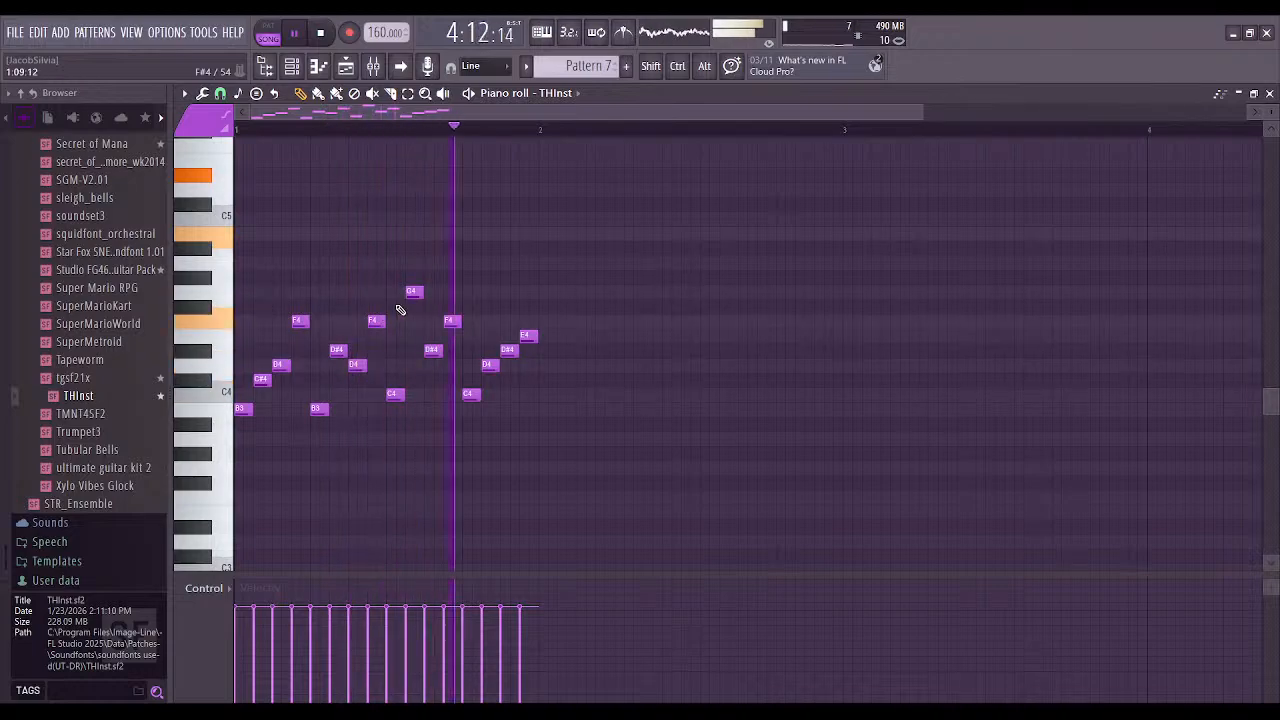
{"action": "right_click", "coordinate": [393, 394]}
{"action": "left_click_drag", "start_coordinate": [431, 349], "coordinate": [431, 320]}
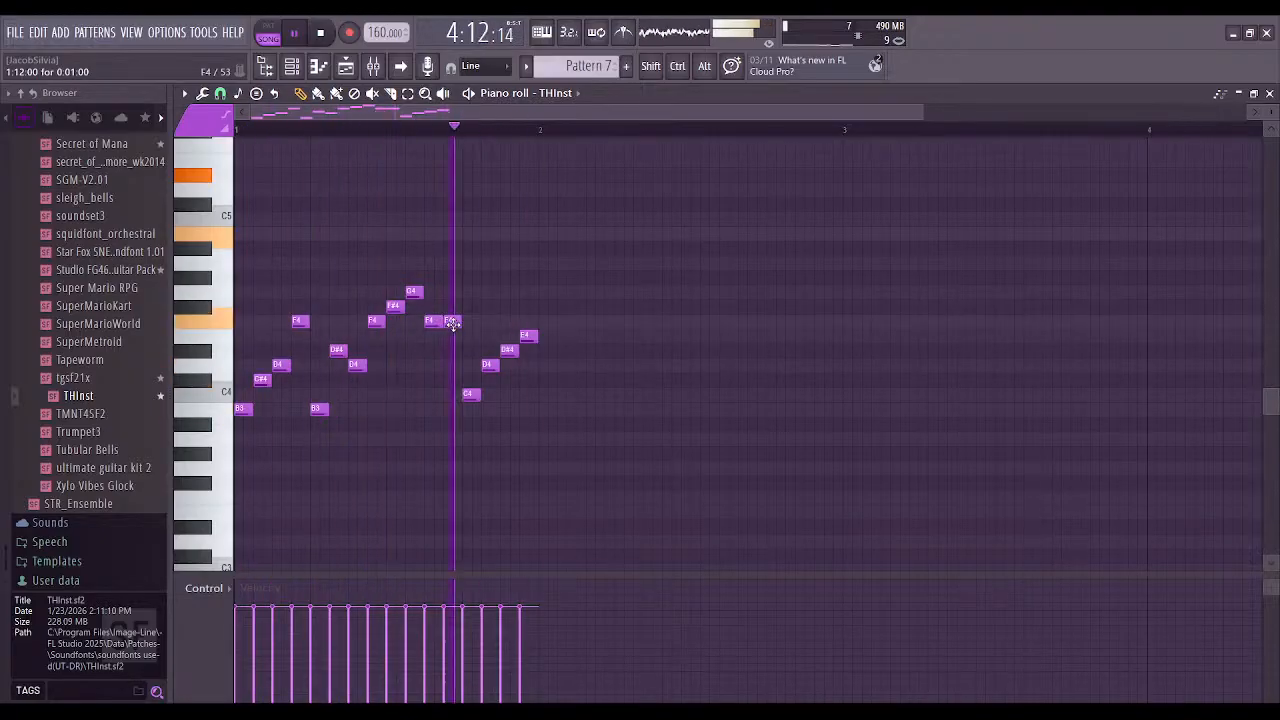
Set Pattern 7's twelfth note to E4, the last to F4, the fifth to C4 and the thirteenth to C#4
{"action": "left_click_drag", "start_coordinate": [454, 338], "coordinate": [458, 357]}
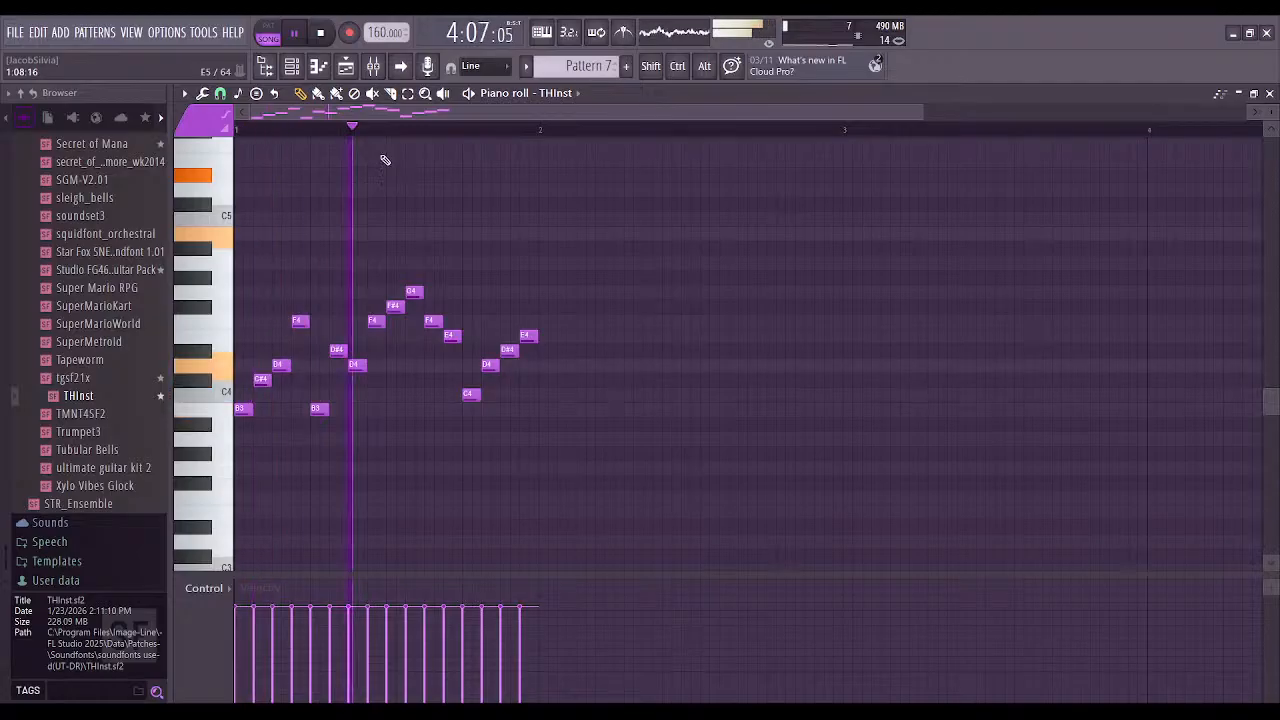
{"action": "left_click_drag", "start_coordinate": [528, 336], "coordinate": [528, 321]}
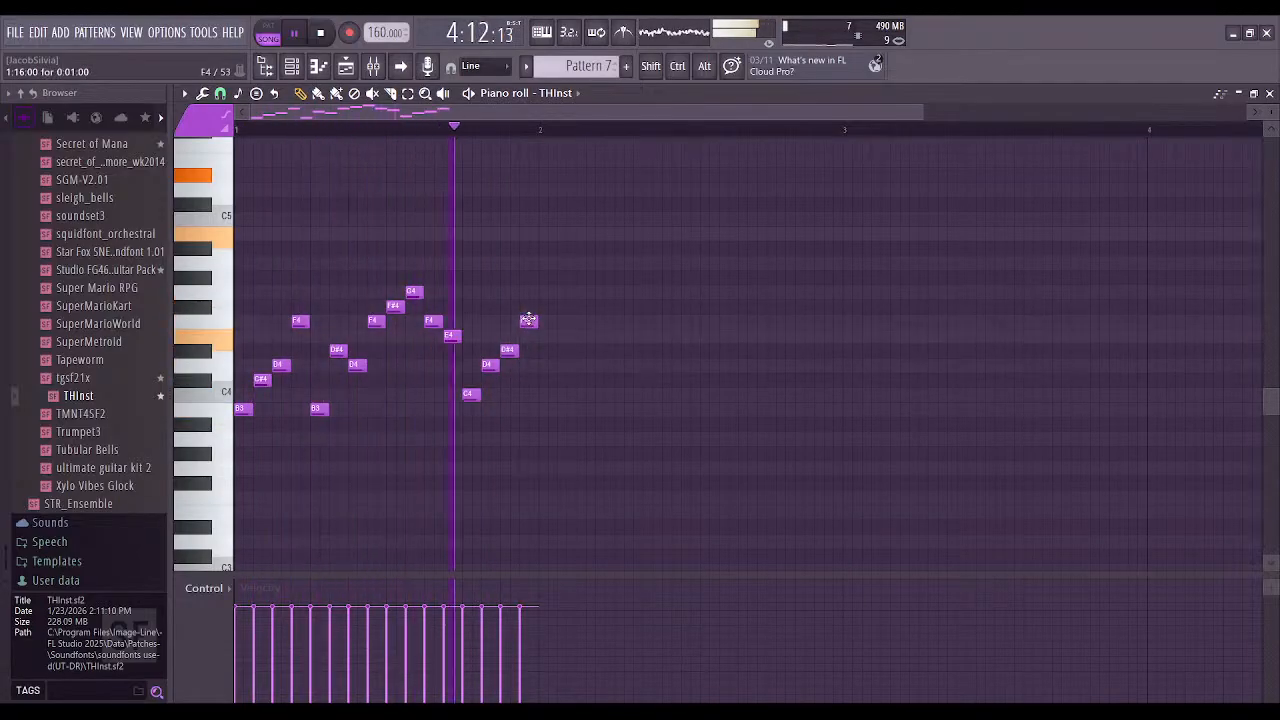
{"action": "left_click_drag", "start_coordinate": [322, 408], "coordinate": [322, 393]}
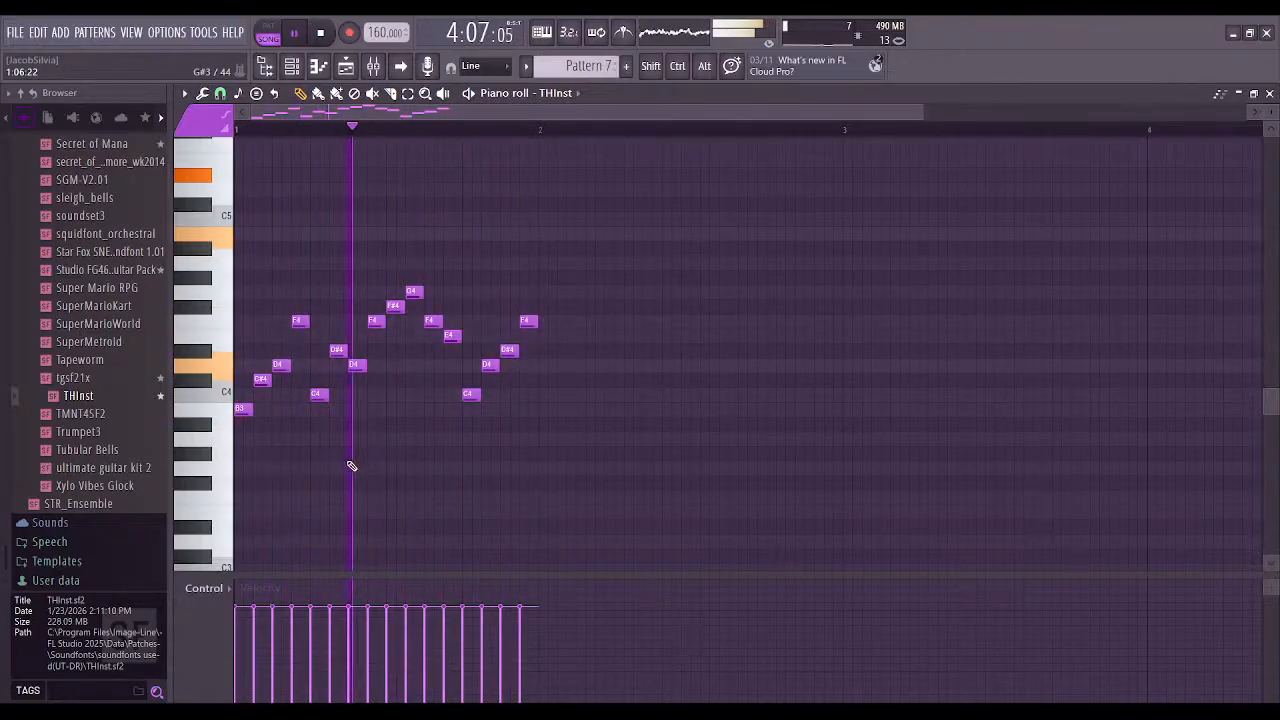
{"action": "left_click_drag", "start_coordinate": [468, 393], "coordinate": [468, 378]}
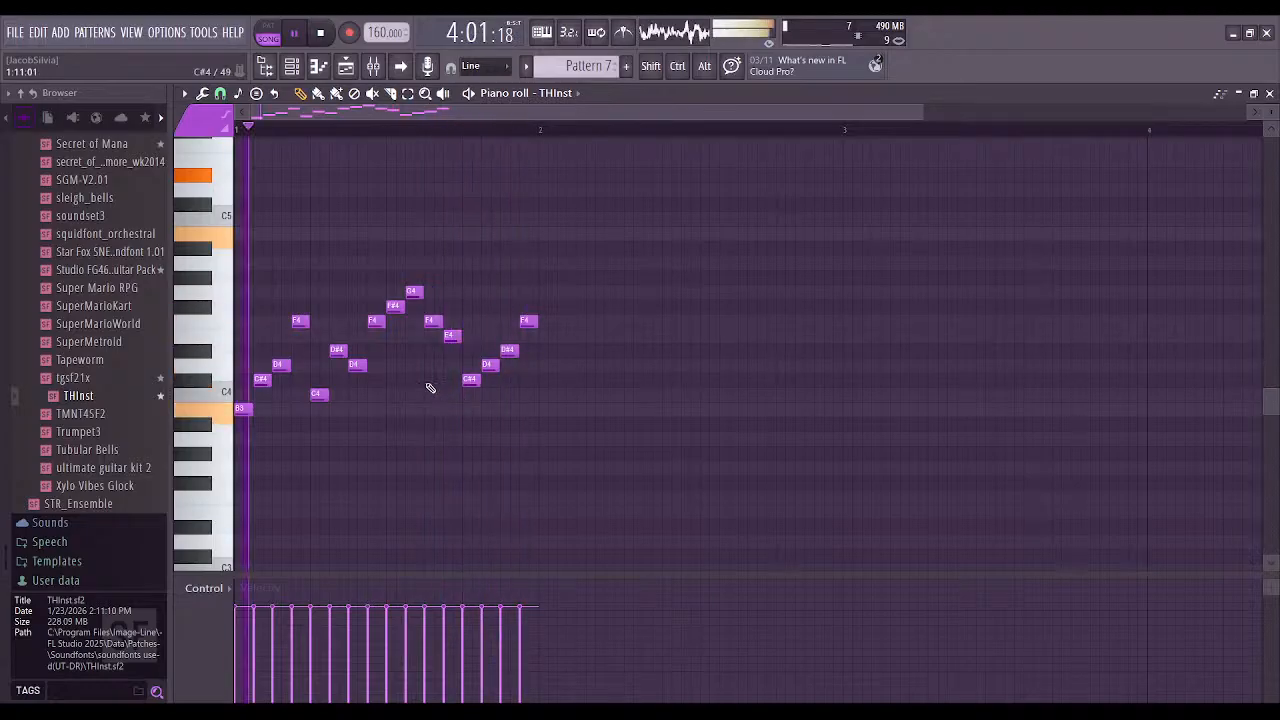
Place two Pattern 4 clips back to back on Track 3 across bars 1 to 4 and switch to song playback
{"action": "left_click", "coordinate": [318, 66]}
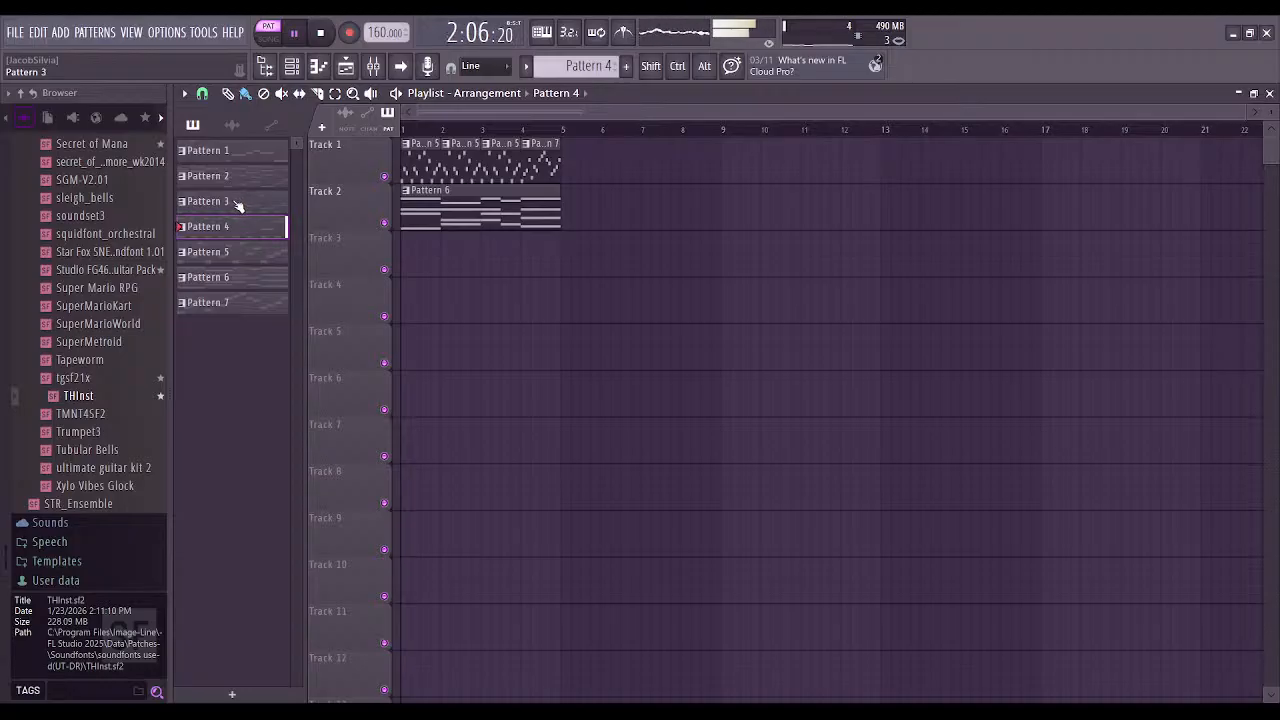
{"action": "left_click", "coordinate": [514, 260]}
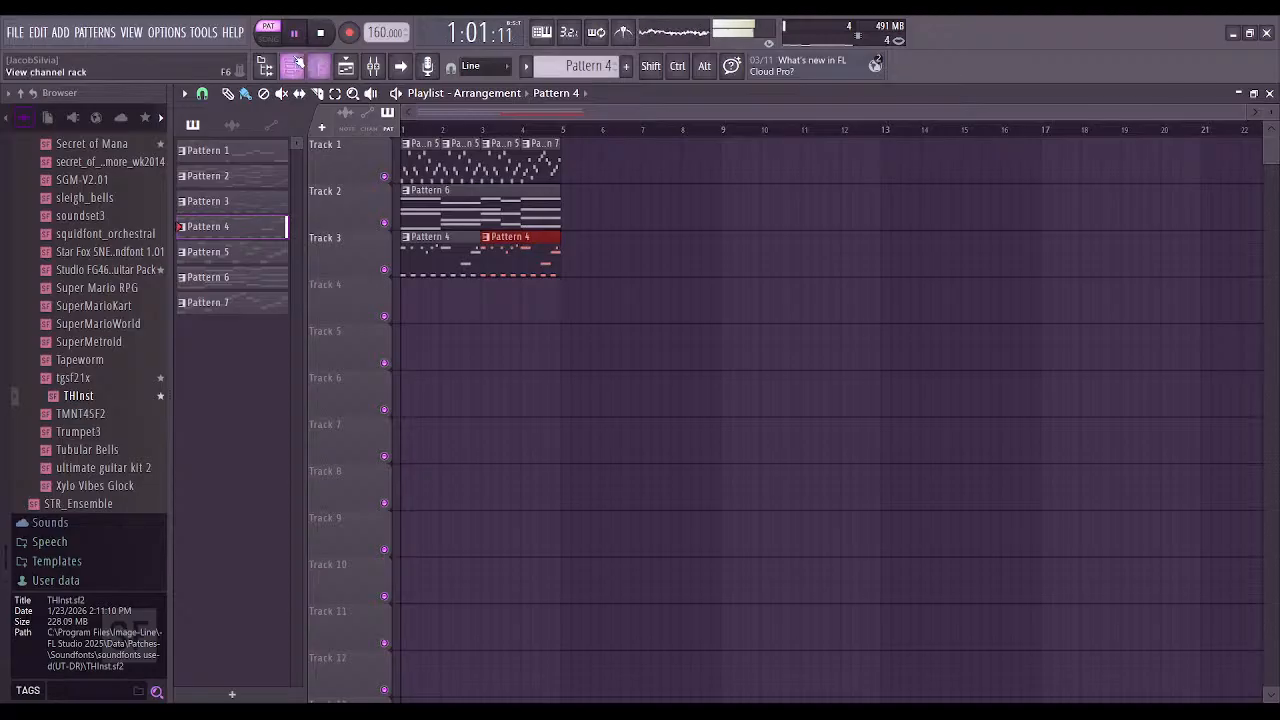
{"action": "key", "text": "l"}
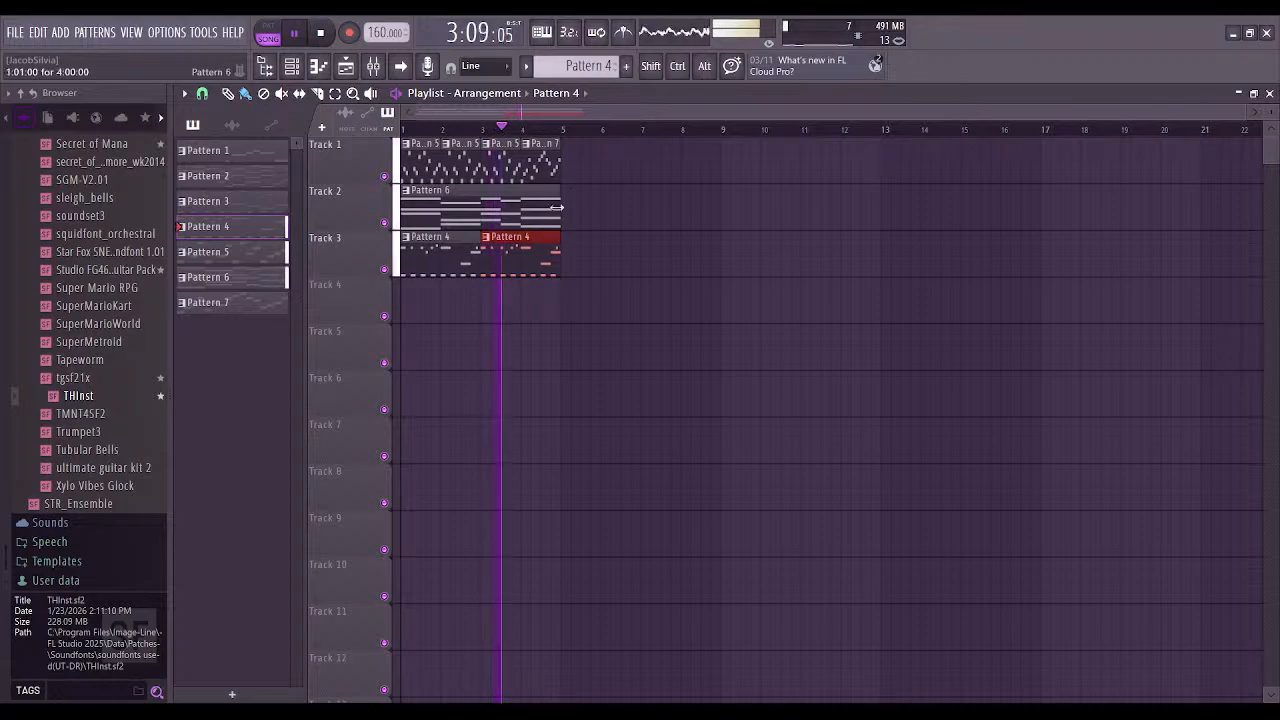
Move the eight repeated C2 notes from Pattern 4 into a new Pattern 8 on the THInst channel
{"action": "left_click", "coordinate": [322, 67]}
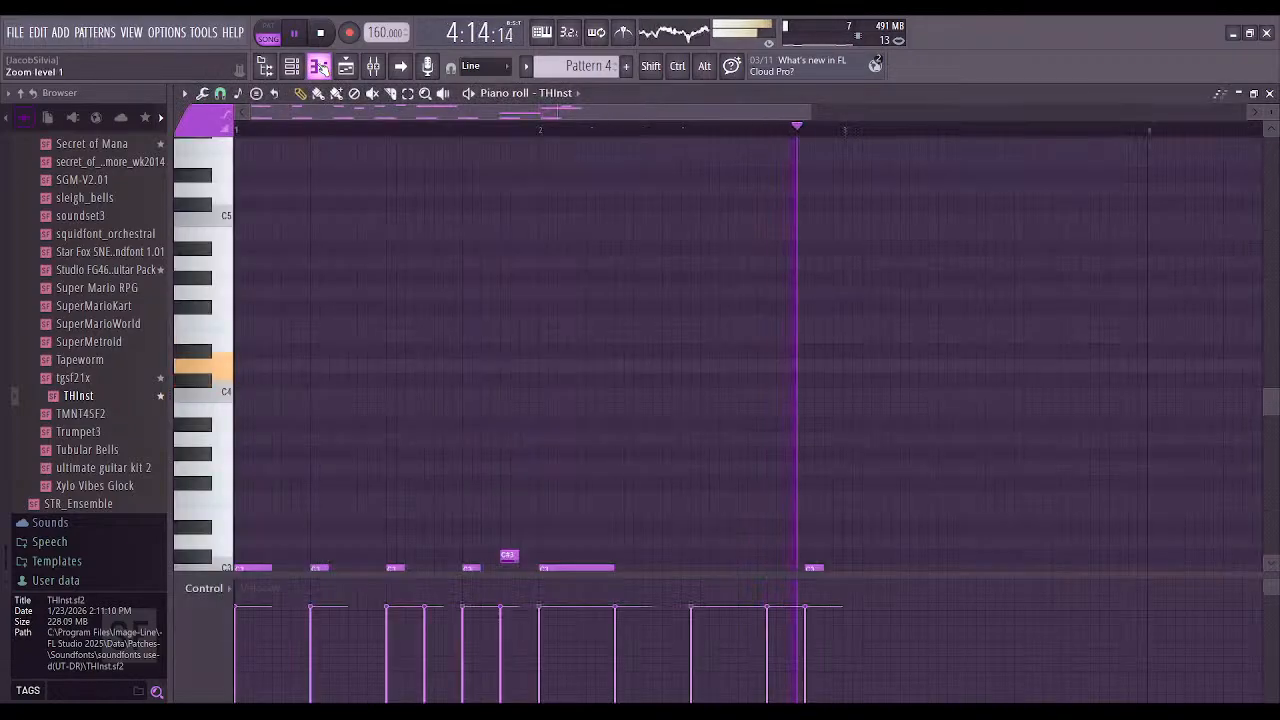
{"action": "scroll", "coordinate": [515, 265], "scroll_direction": "down", "scroll_amount": 1}
{"action": "scroll", "coordinate": [512, 258], "scroll_direction": "down", "scroll_amount": 5}
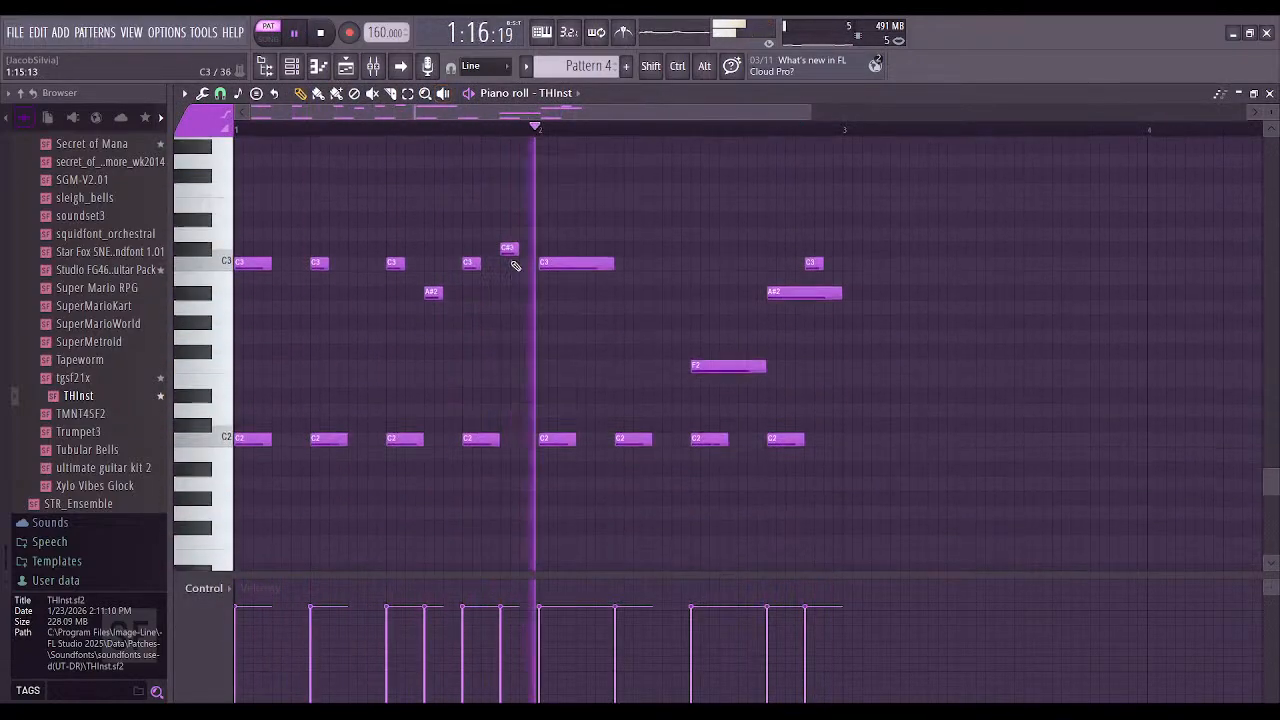
{"action": "left_click_drag", "start_coordinate": [284, 383], "coordinate": [789, 420]}
{"action": "key", "text": "Delete"}
{"action": "scroll", "coordinate": [613, 66], "scroll_direction": "up", "scroll_amount": 4}
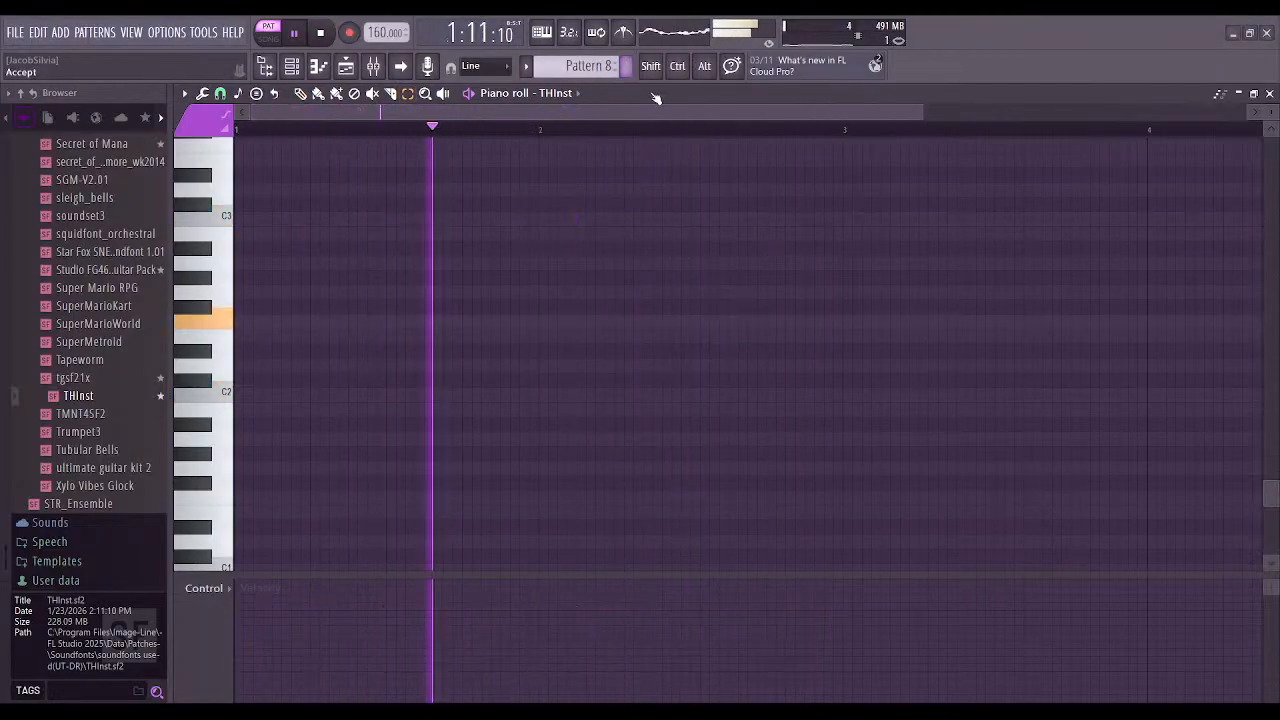
{"action": "key", "text": "ctrl+v"}
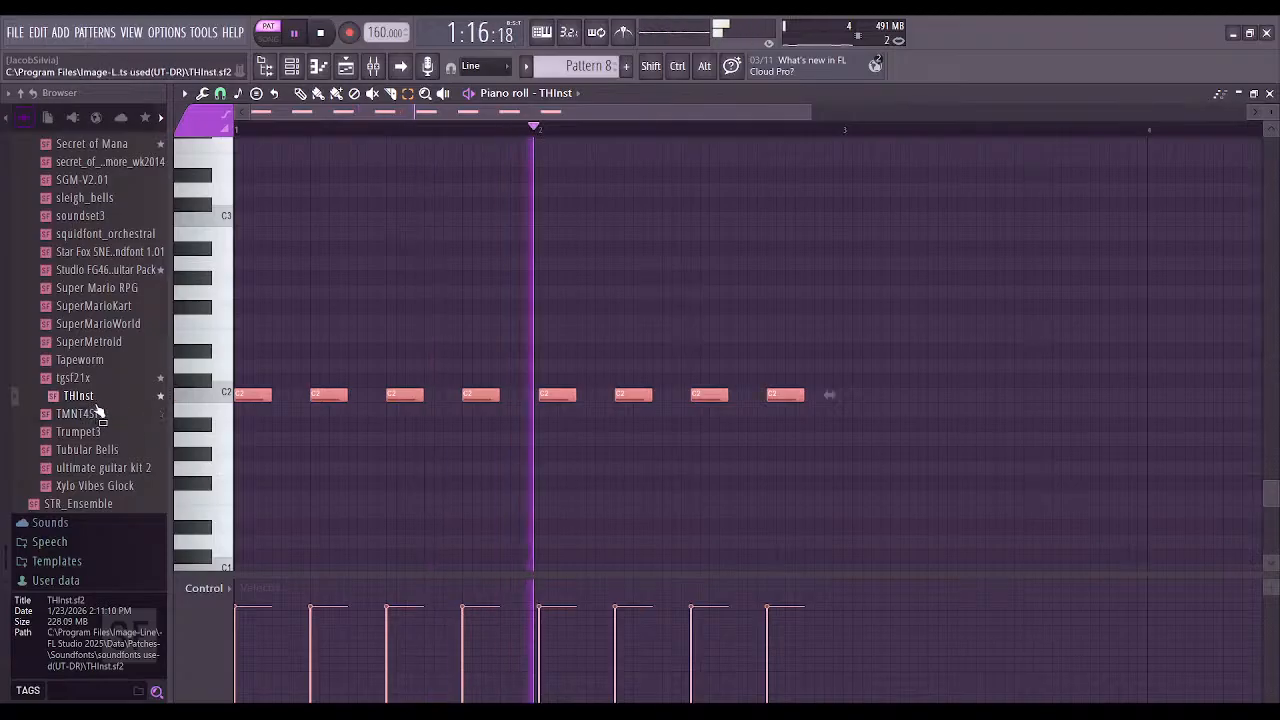
Find the STR_Ensemble soundfont in the browser and load it onto the 808 Clap channel
{"action": "scroll", "coordinate": [126, 490], "scroll_direction": "up", "scroll_amount": 2}
{"action": "scroll", "coordinate": [124, 490], "scroll_direction": "up", "scroll_amount": 10}
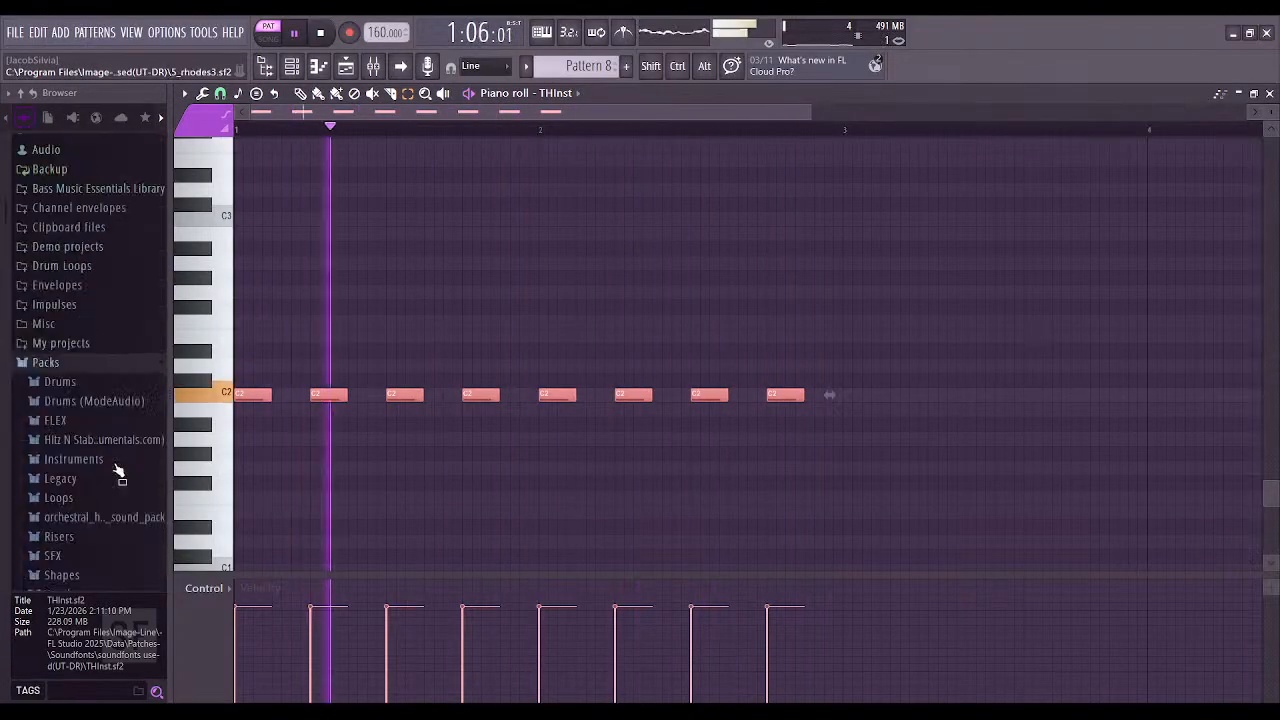
{"action": "scroll", "coordinate": [100, 495], "scroll_direction": "down", "scroll_amount": 12}
{"action": "left_click", "coordinate": [82, 503]}
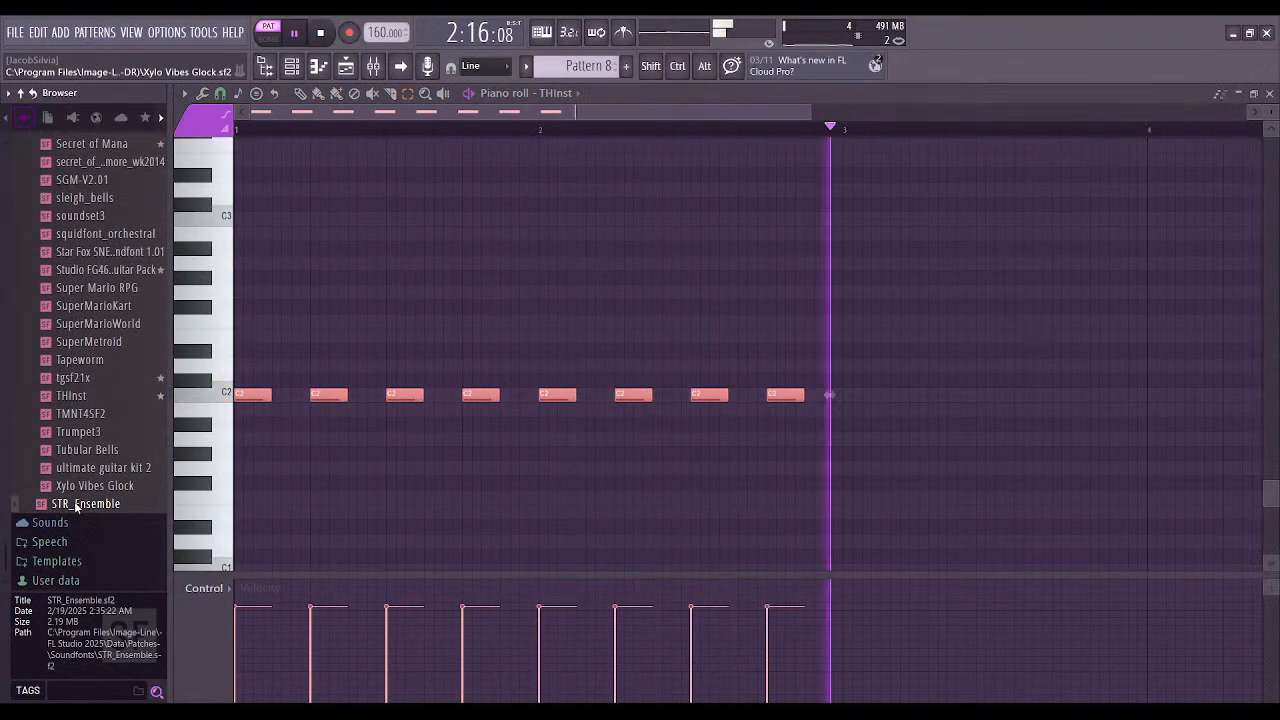
{"action": "left_click", "coordinate": [560, 97]}
{"action": "left_click", "coordinate": [566, 166]}
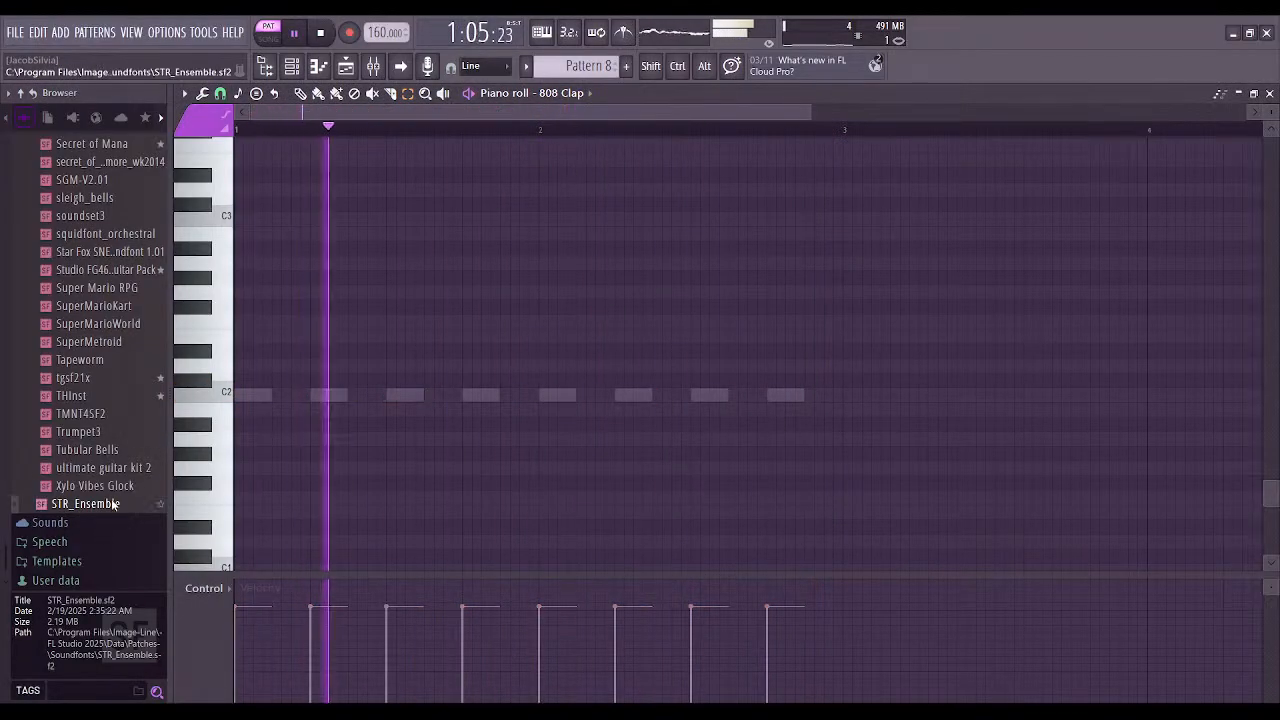
{"action": "double_click", "coordinate": [158, 492]}
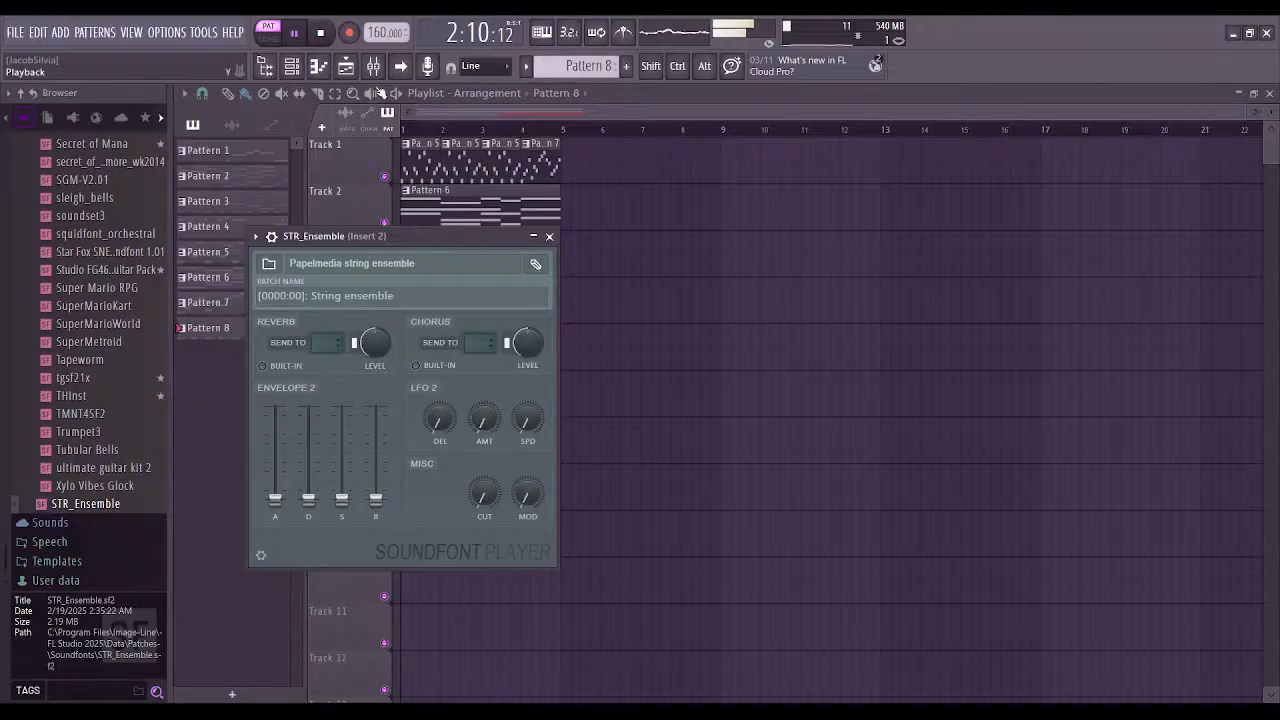
Open the STR_Ensemble channel's piano roll for Pattern 8
{"action": "left_click", "coordinate": [346, 68]}
{"action": "left_click", "coordinate": [345, 68]}
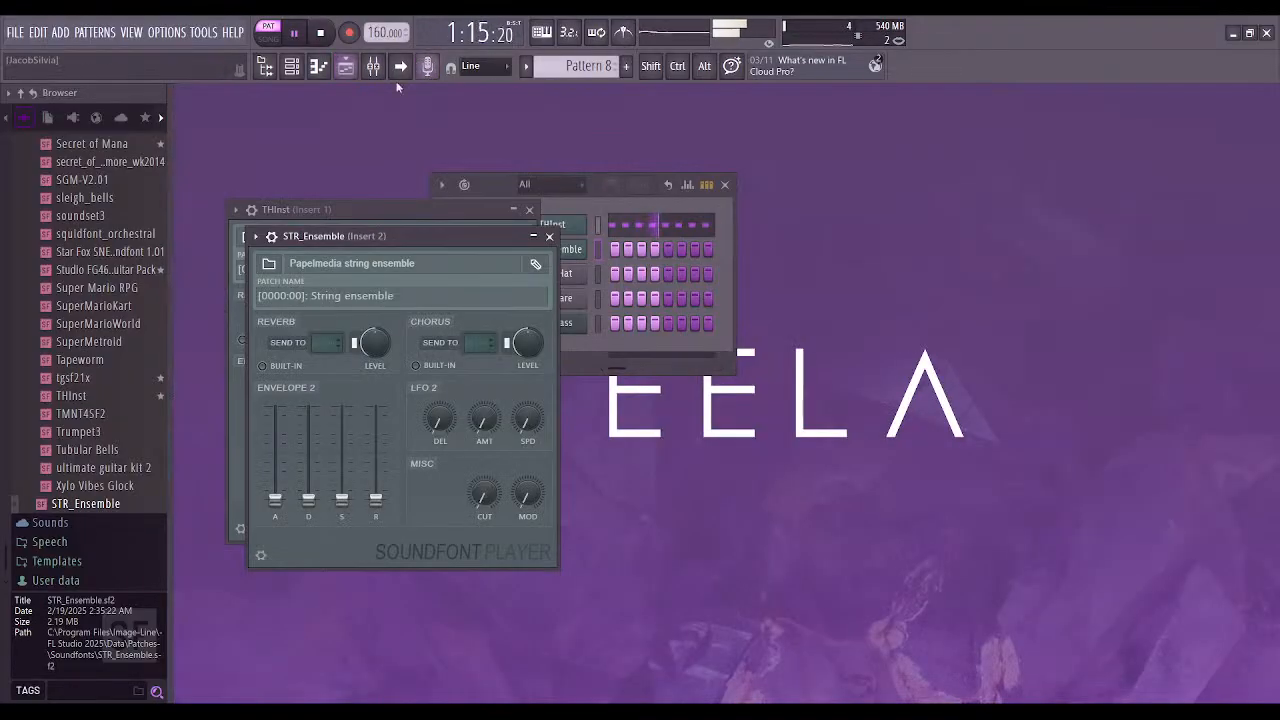
{"action": "left_click", "coordinate": [318, 67]}
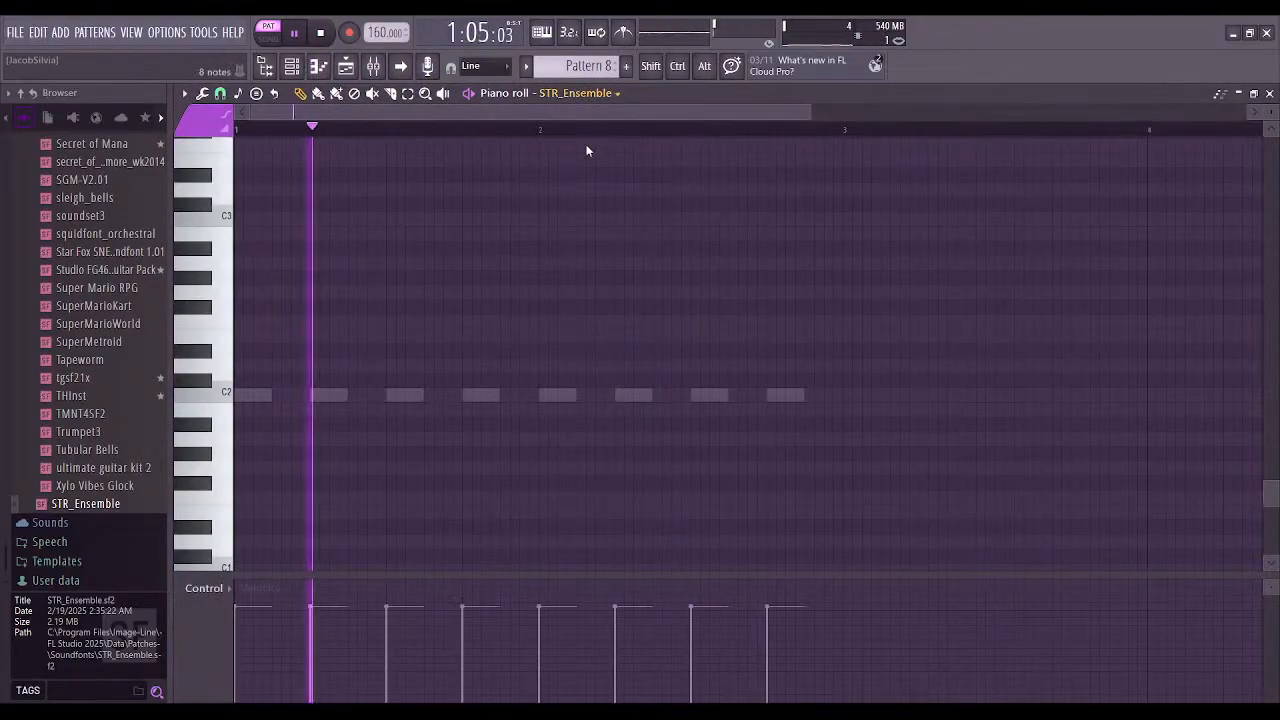
Find Easy Strings among the installed VST3 generators and load it onto the STR_Ensemble channel
{"action": "scroll", "coordinate": [577, 93], "scroll_direction": "down", "scroll_amount": 2}
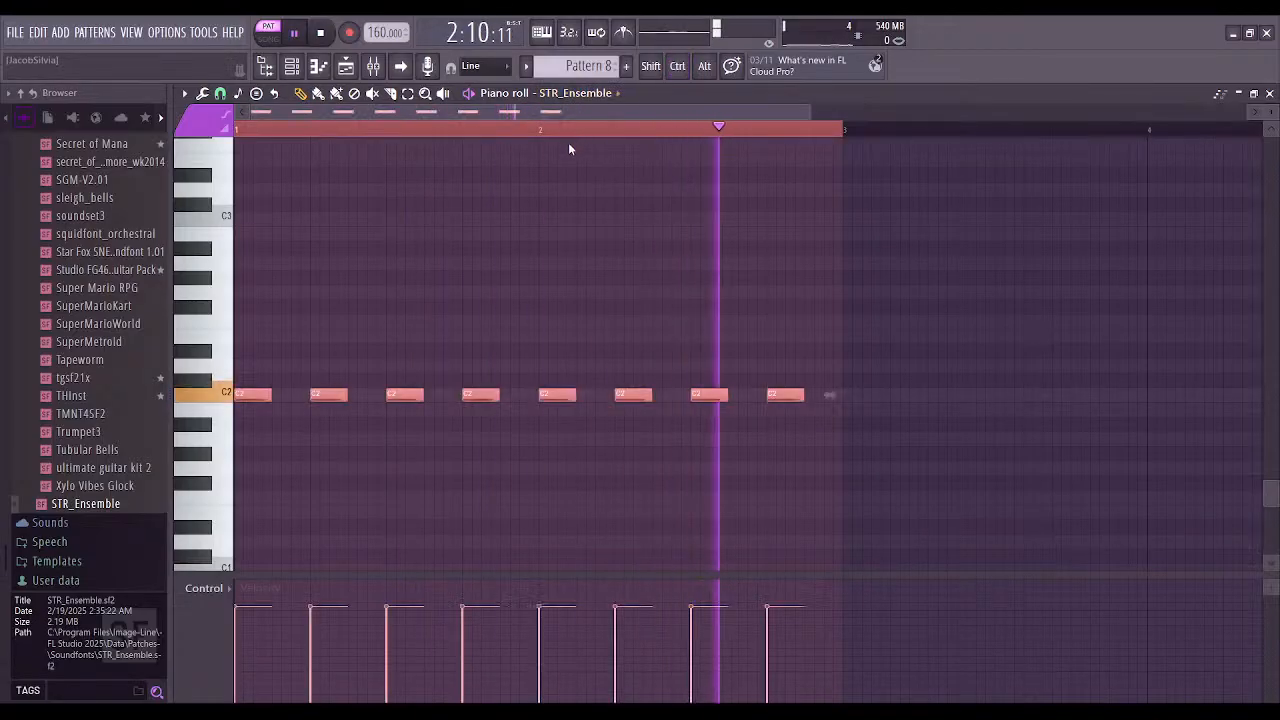
{"action": "scroll", "coordinate": [128, 435], "scroll_direction": "up", "scroll_amount": 10}
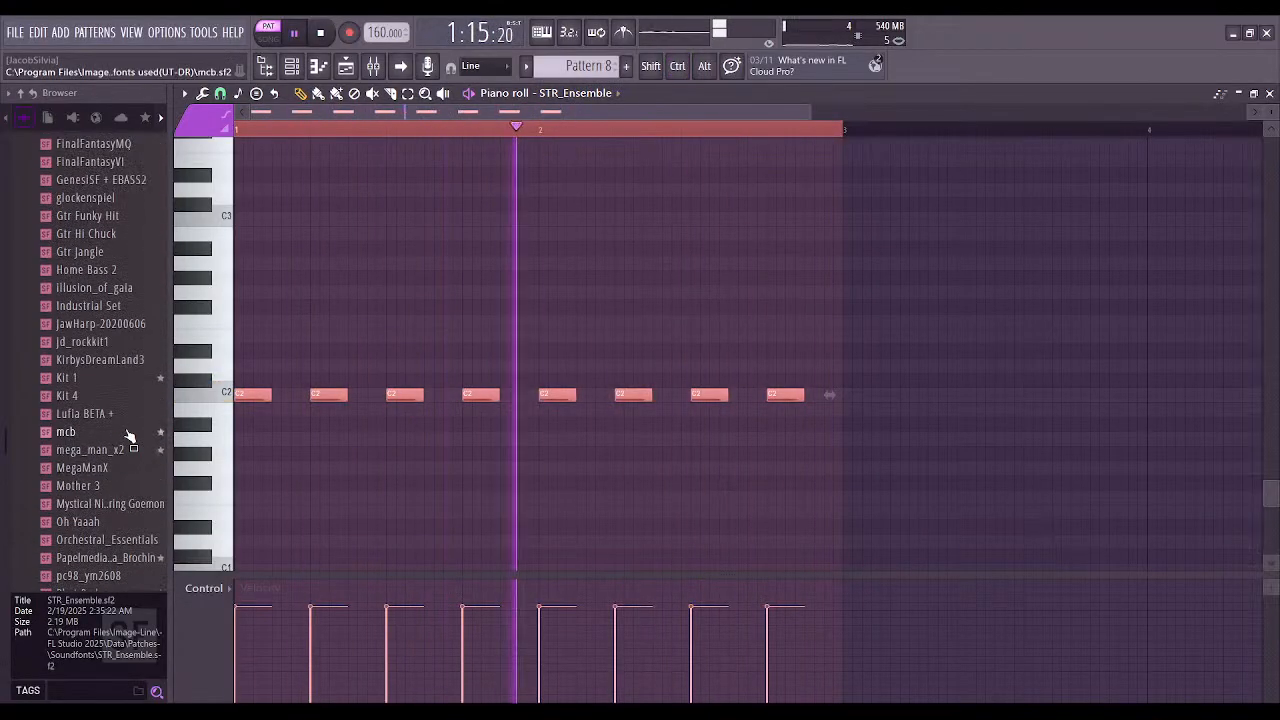
{"action": "scroll", "coordinate": [128, 435], "scroll_direction": "up", "scroll_amount": 15}
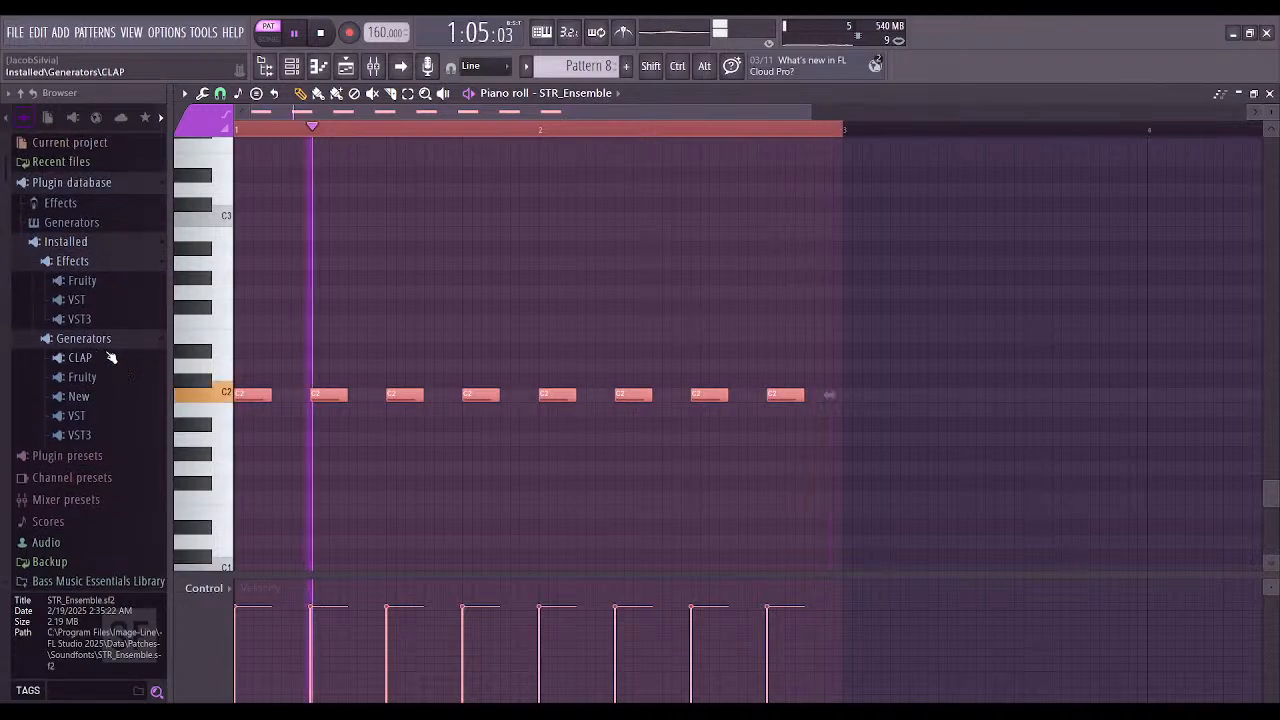
{"action": "left_click", "coordinate": [84, 435]}
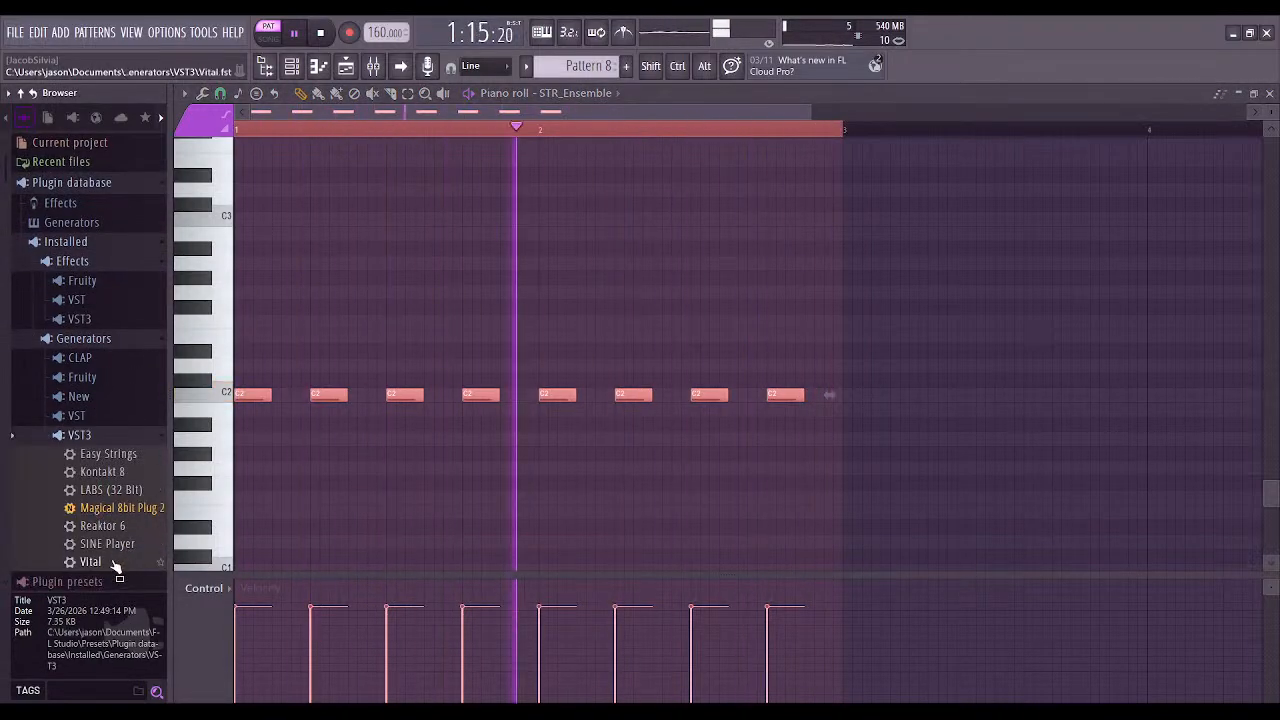
{"action": "left_click", "coordinate": [112, 456]}
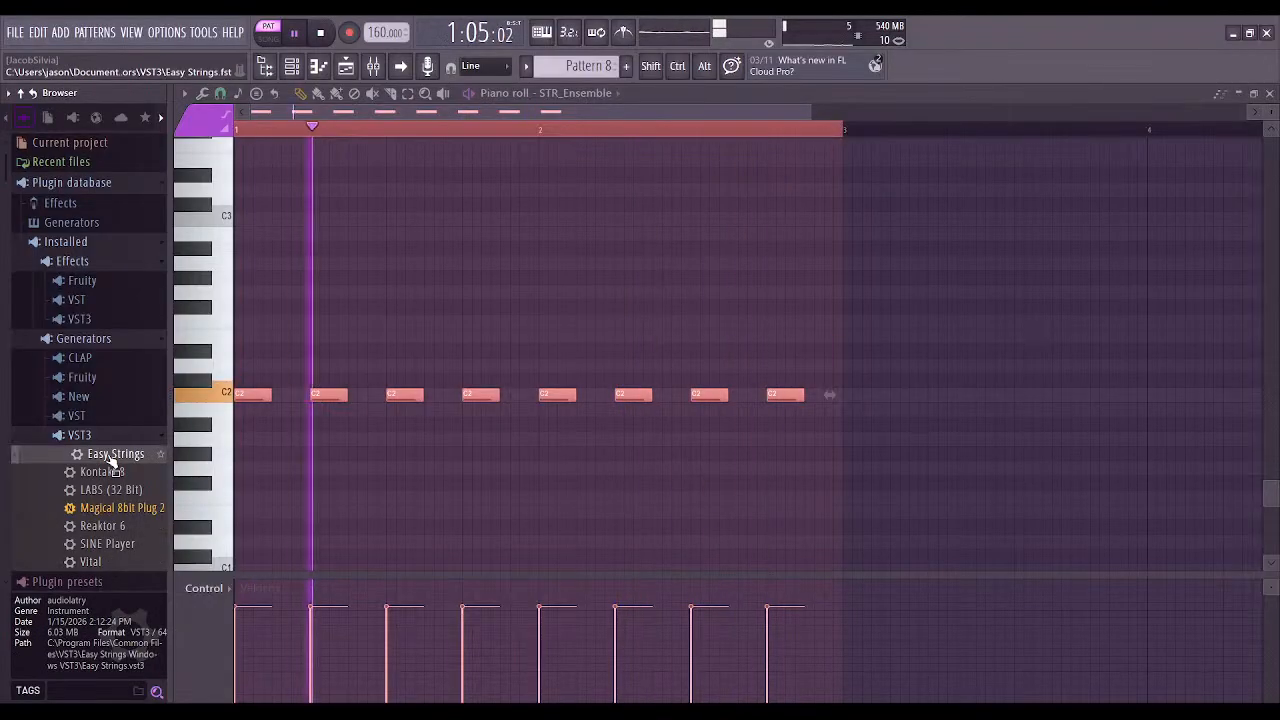
{"action": "left_click", "coordinate": [80, 416]}
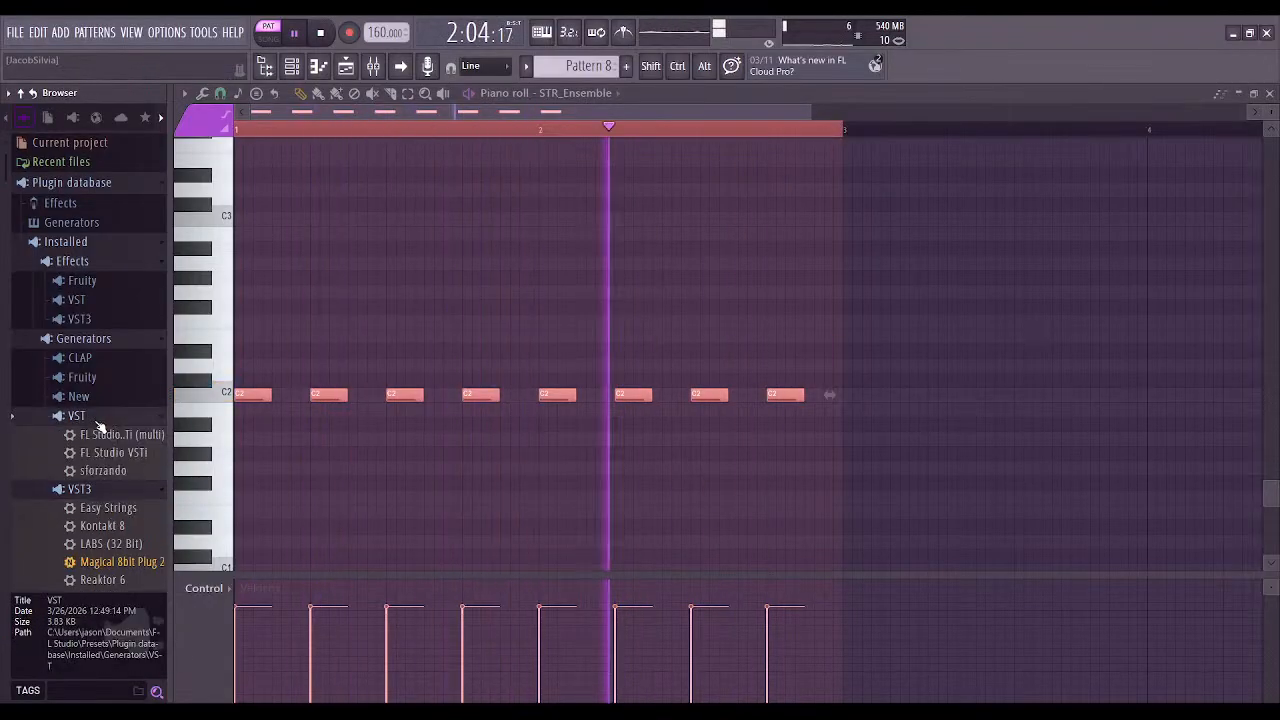
{"action": "double_click", "coordinate": [138, 513]}
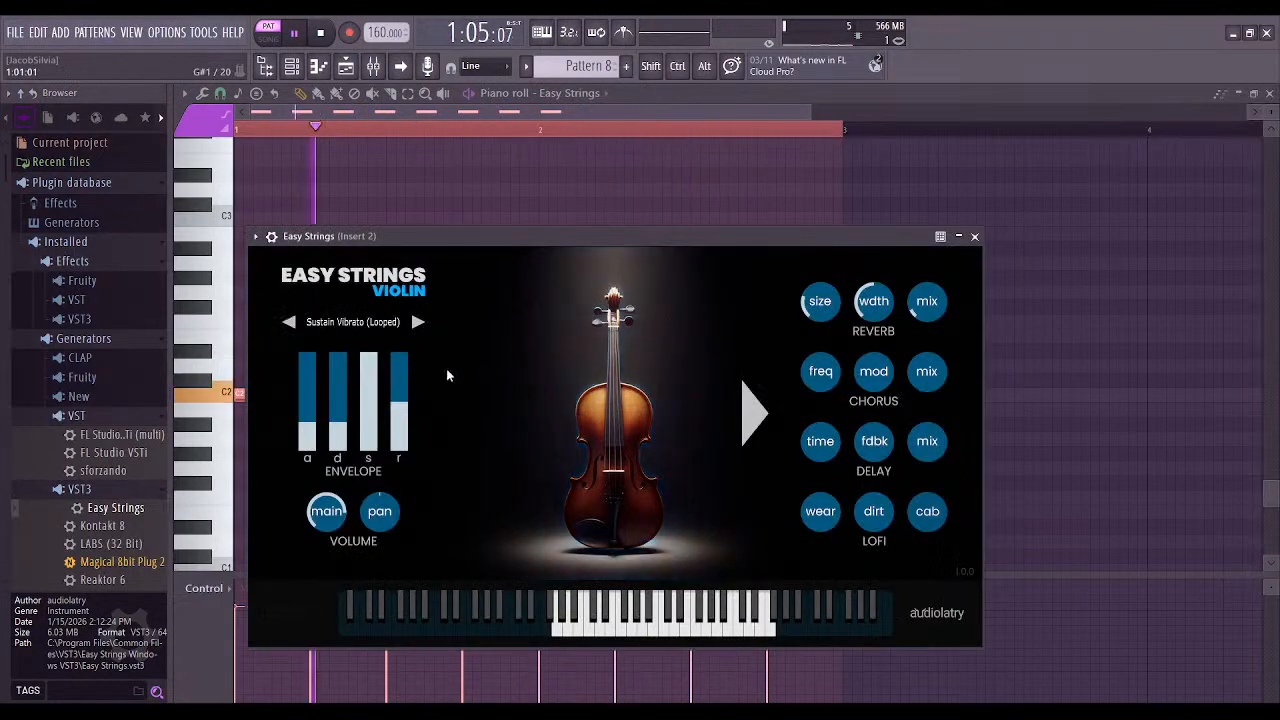
Set the Easy Strings instrument to Cello and move the plugin window out of the way
{"action": "left_click", "coordinate": [753, 410]}
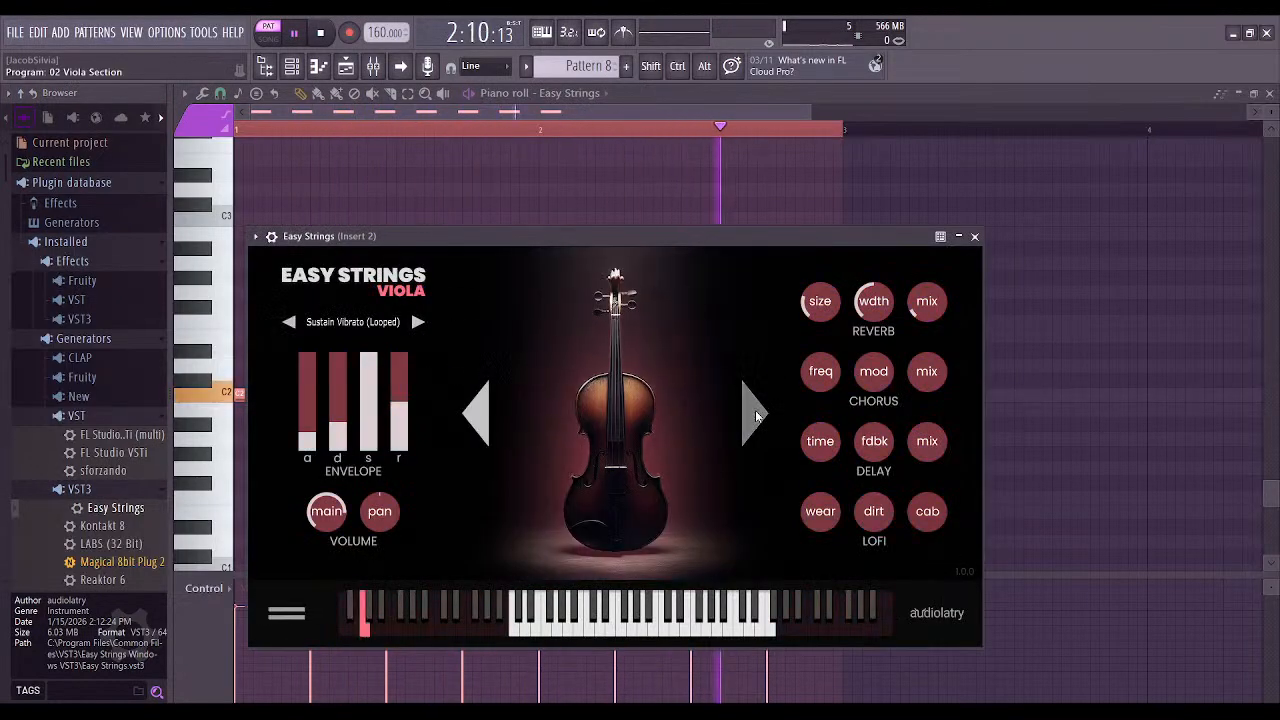
{"action": "left_click", "coordinate": [755, 410]}
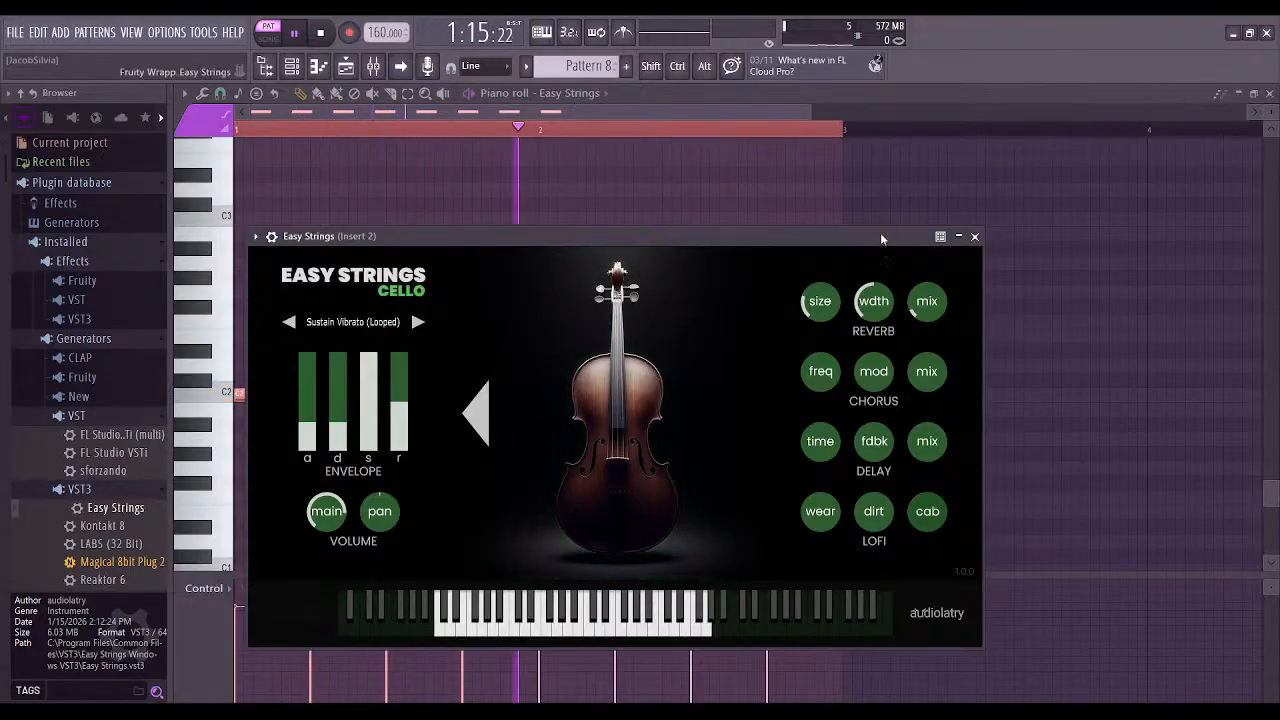
{"action": "left_click_drag", "start_coordinate": [869, 236], "coordinate": [1244, 94]}
Transpose all eight Pattern 8 notes on the Easy Strings channel up one octave to C3
{"action": "left_click", "coordinate": [443, 277]}
{"action": "key", "text": "ctrl+a"}
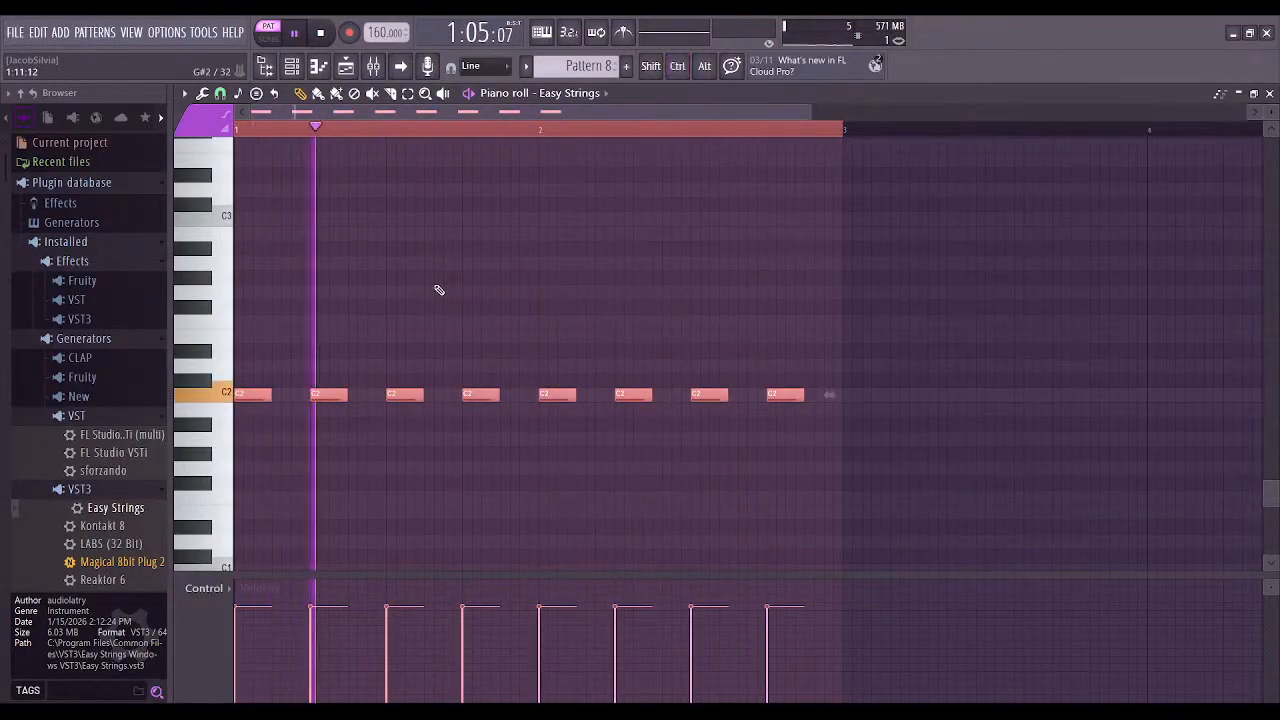
{"action": "key", "text": "ctrl+Up"}
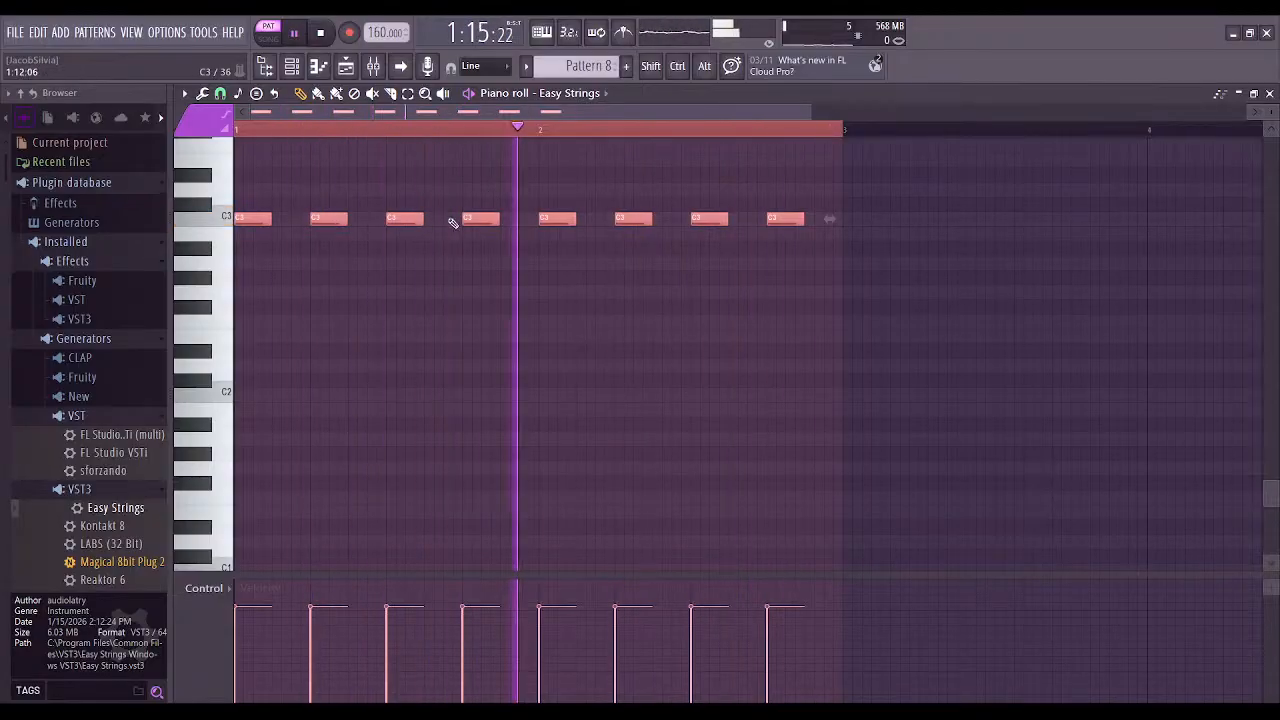
Set the Easy Strings cello articulation to Spiccato and close the plugin window
{"action": "left_click", "coordinate": [575, 100]}
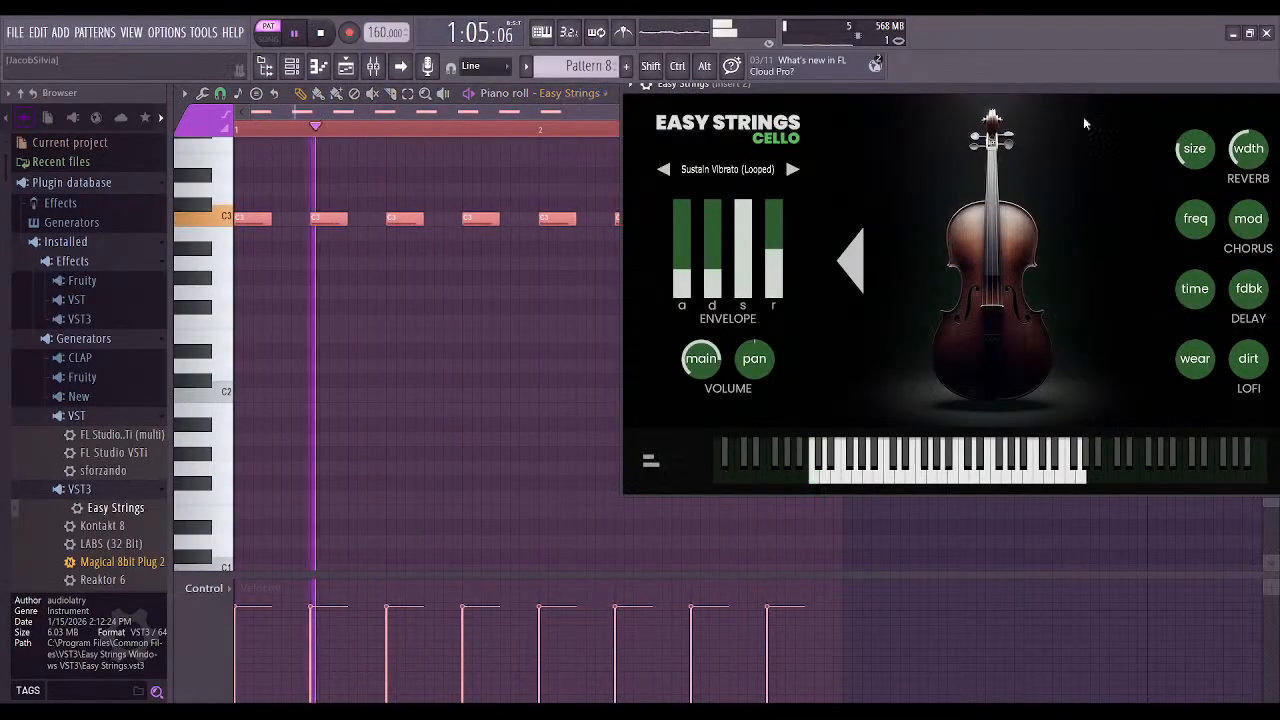
{"action": "left_click_drag", "start_coordinate": [1084, 86], "coordinate": [803, 139]}
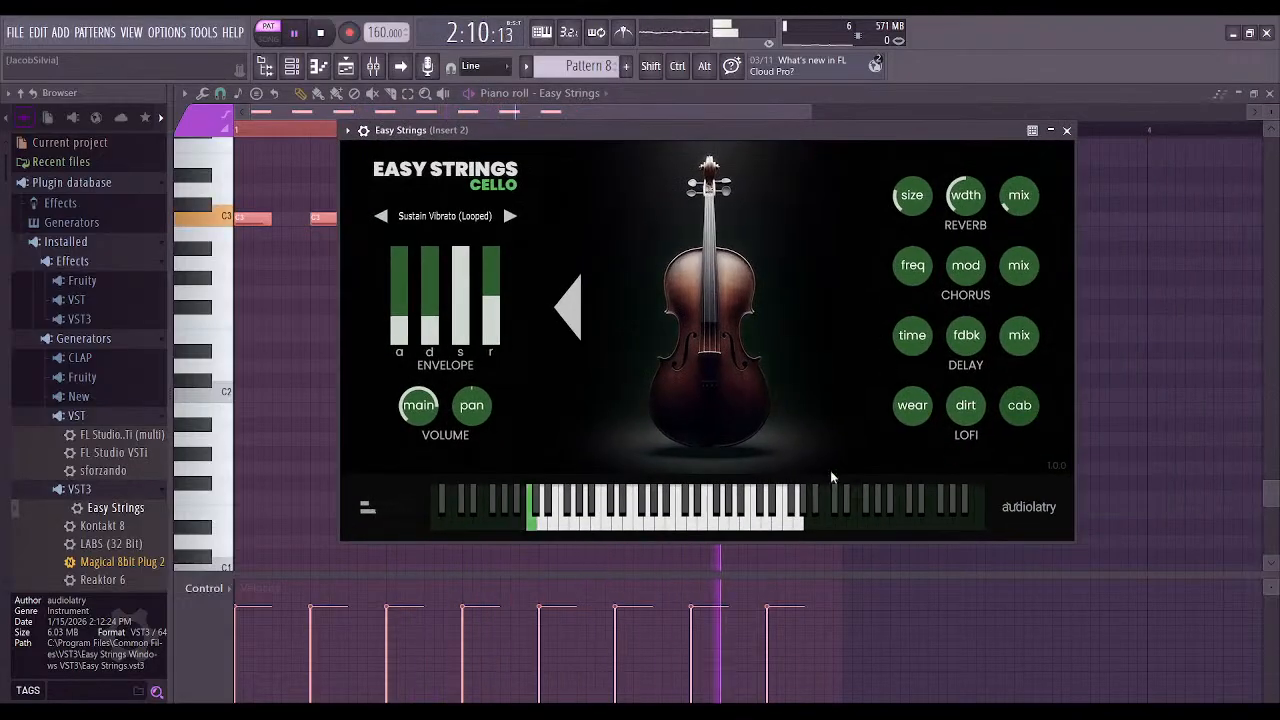
{"action": "left_click", "coordinate": [509, 216]}
{"action": "left_click", "coordinate": [509, 216]}
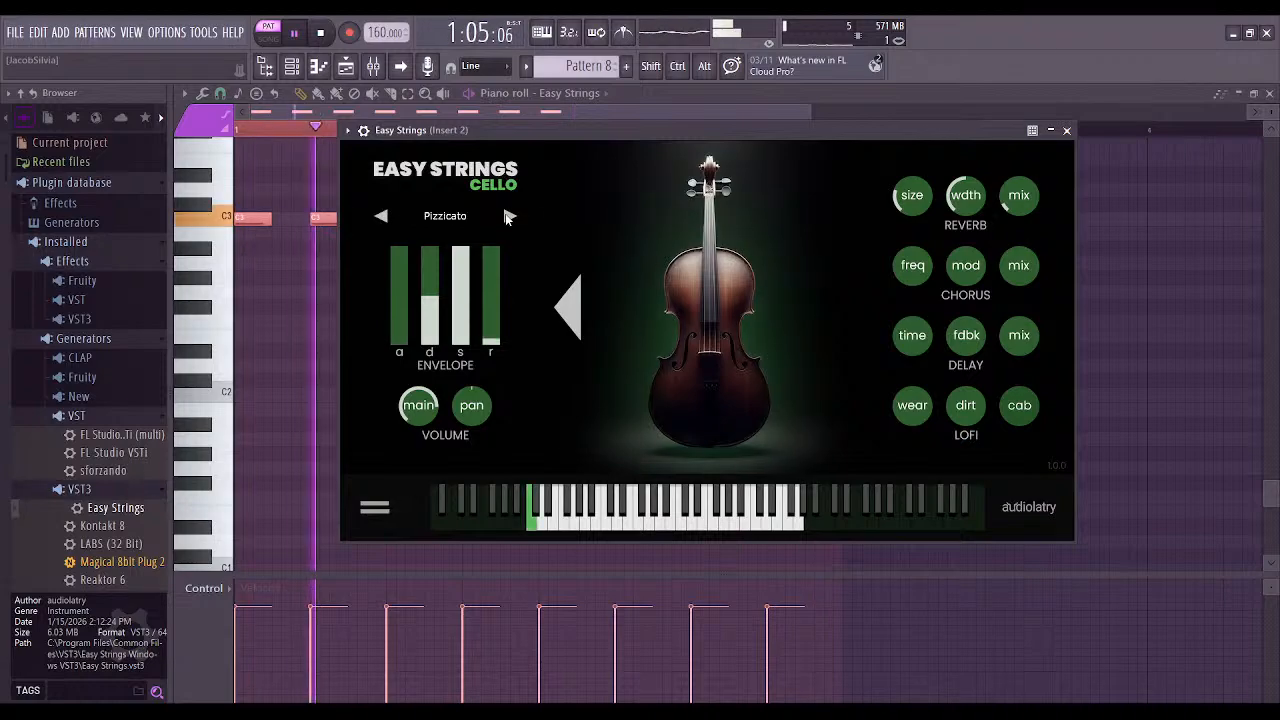
{"action": "left_click", "coordinate": [509, 216]}
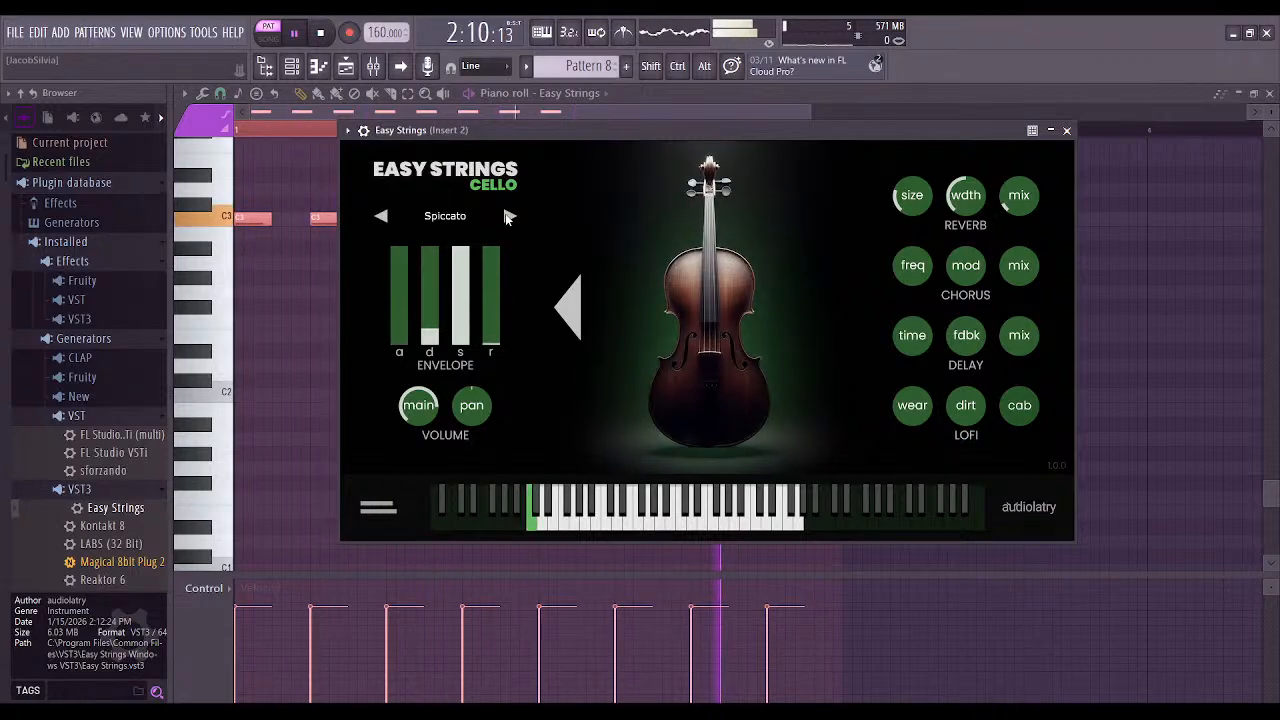
{"action": "left_click", "coordinate": [1066, 130]}
Place two Pattern 8 clips back to back on Track 4 across bars 1 to 4 and audition the song
{"action": "left_click", "coordinate": [318, 68]}
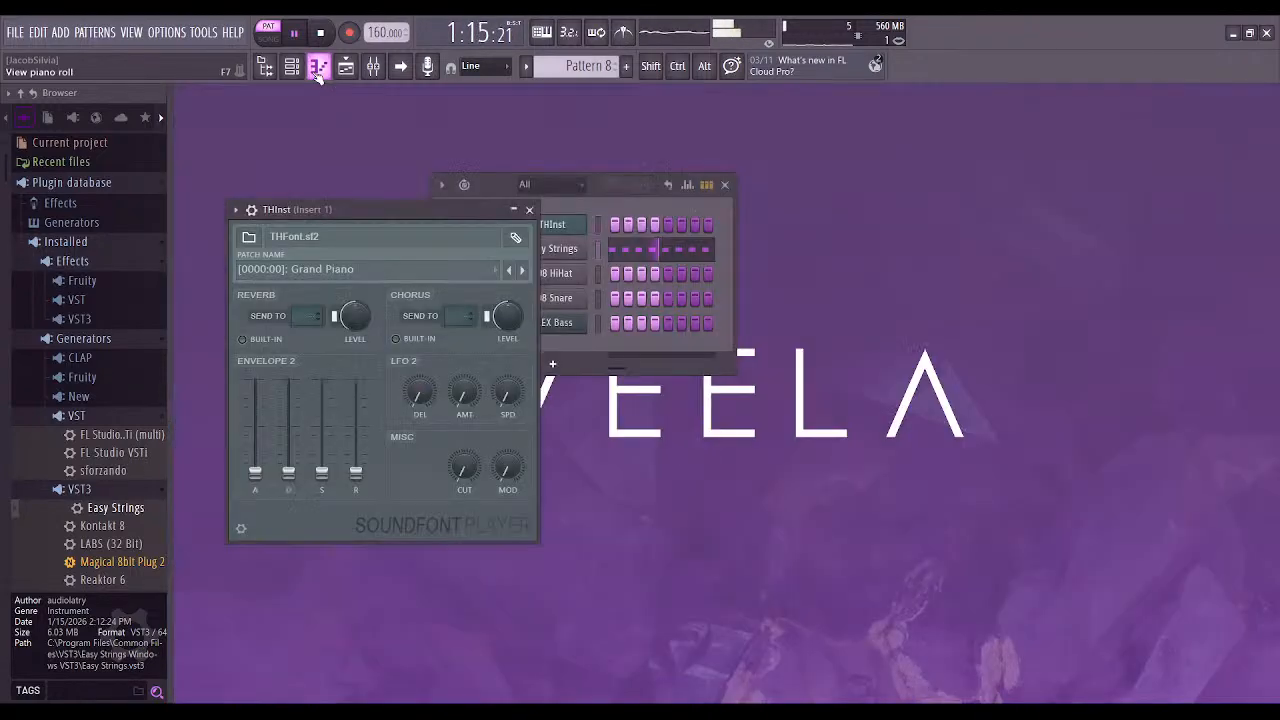
{"action": "left_click", "coordinate": [292, 70]}
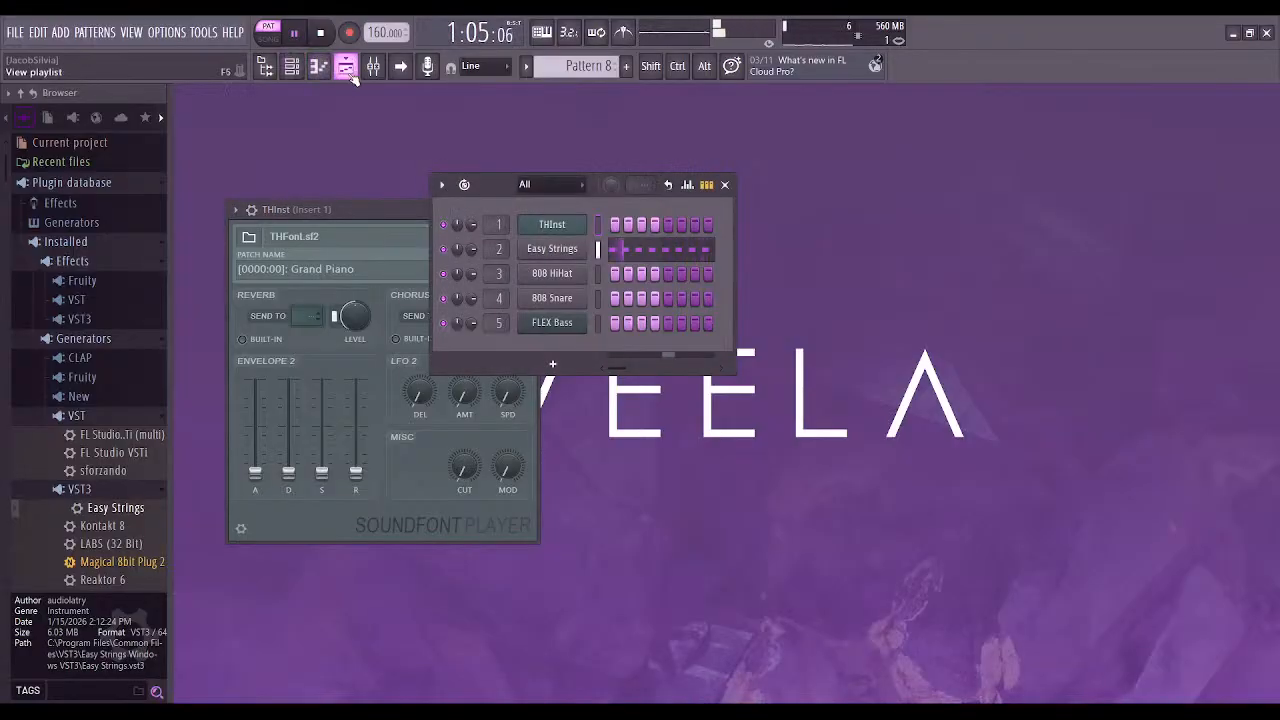
{"action": "left_click", "coordinate": [346, 70]}
{"action": "left_click_drag", "start_coordinate": [401, 298], "coordinate": [410, 298]}
{"action": "left_click", "coordinate": [515, 303]}
{"action": "left_click", "coordinate": [269, 38]}
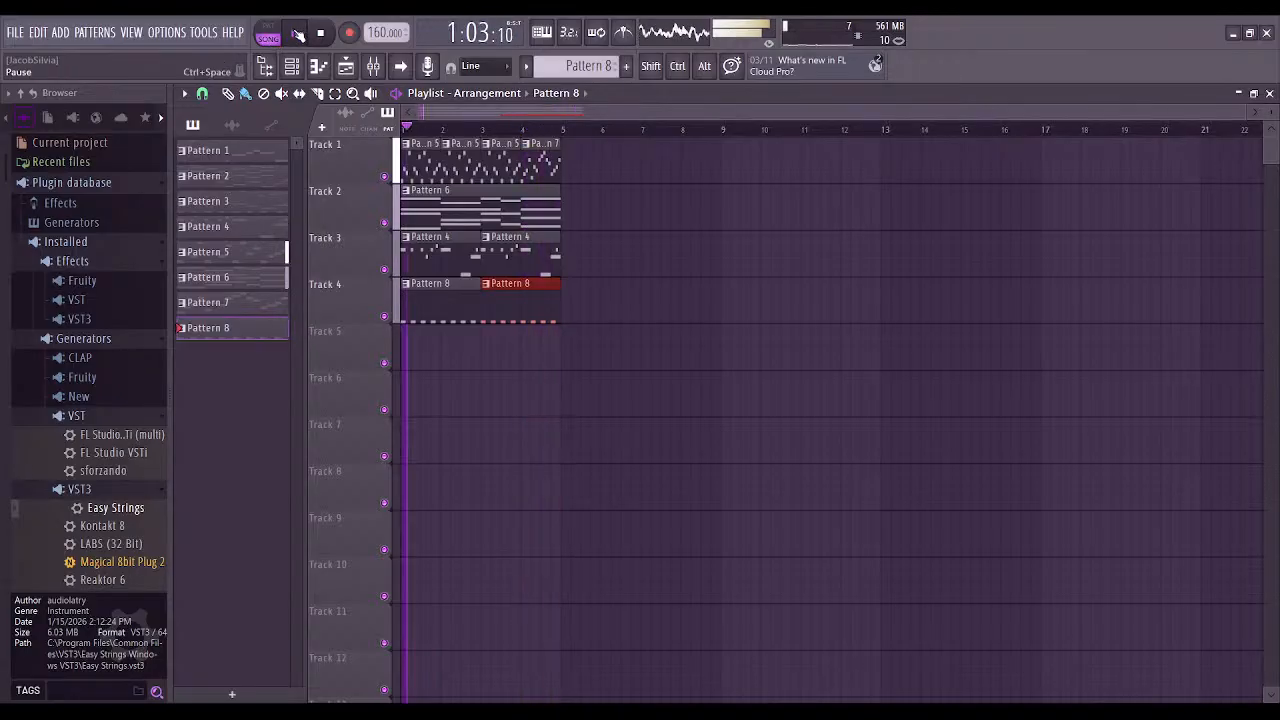
{"action": "left_click", "coordinate": [298, 33]}
Move all of Pattern 5's arpeggio notes from the THInst channel to the 808 HiHat channel
{"action": "double_click", "coordinate": [446, 200]}
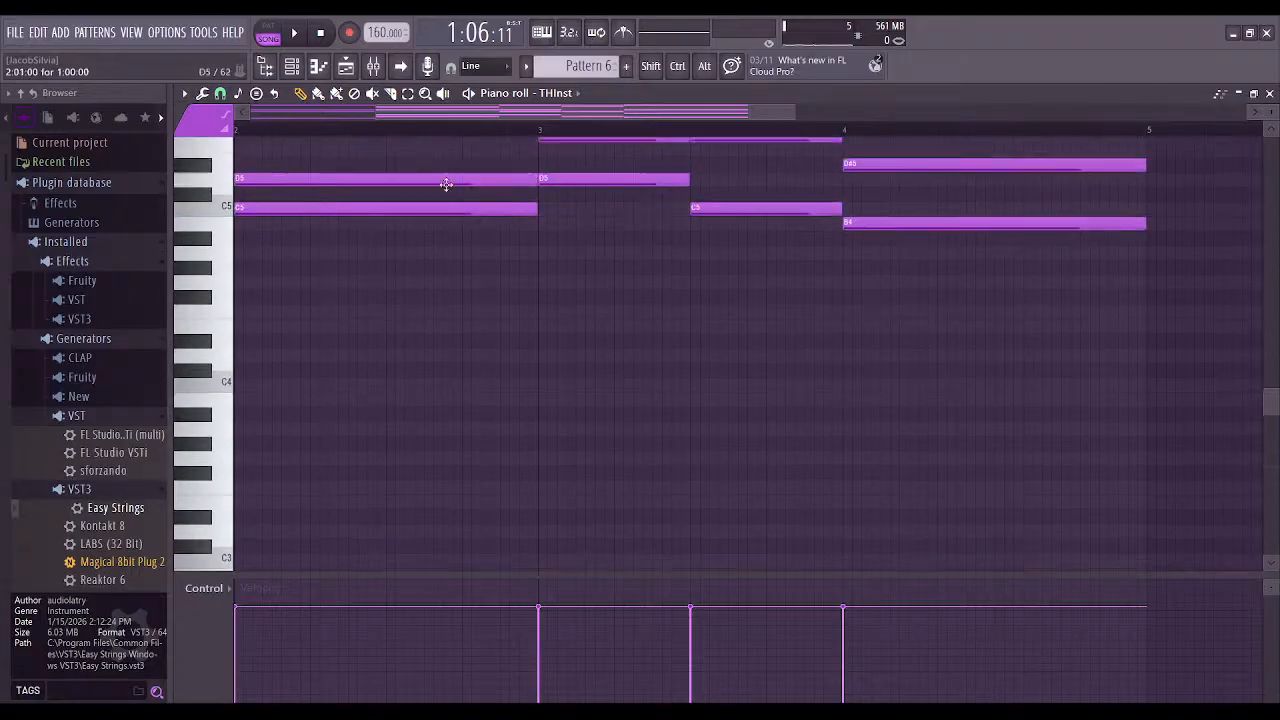
{"action": "left_click", "coordinate": [318, 66]}
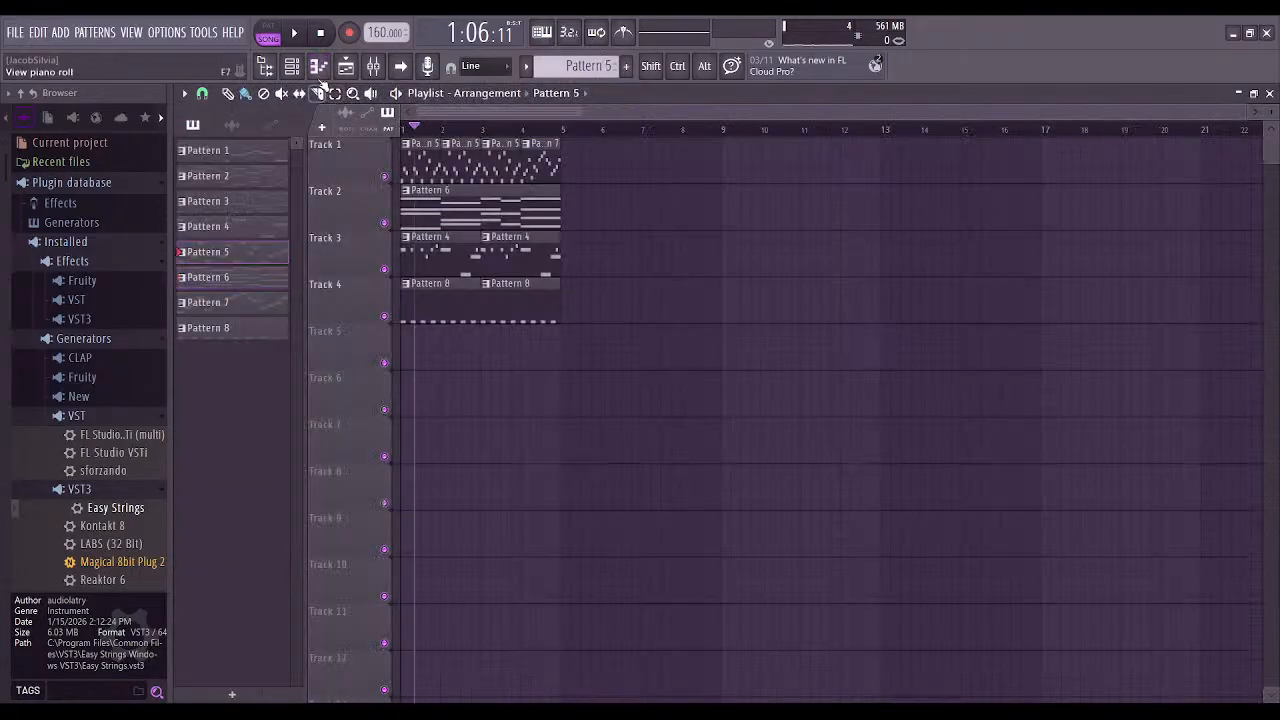
{"action": "left_click", "coordinate": [318, 66]}
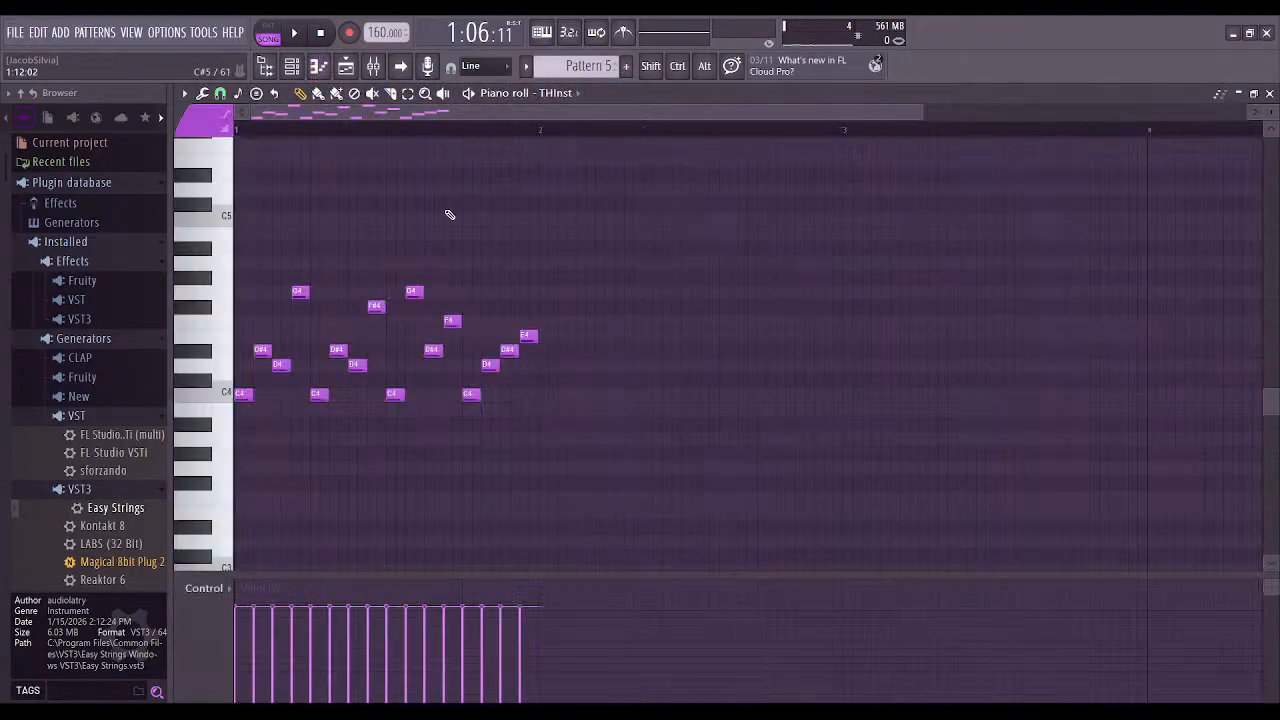
{"action": "key", "text": "ctrl+a"}
{"action": "key", "text": "ctrl+x"}
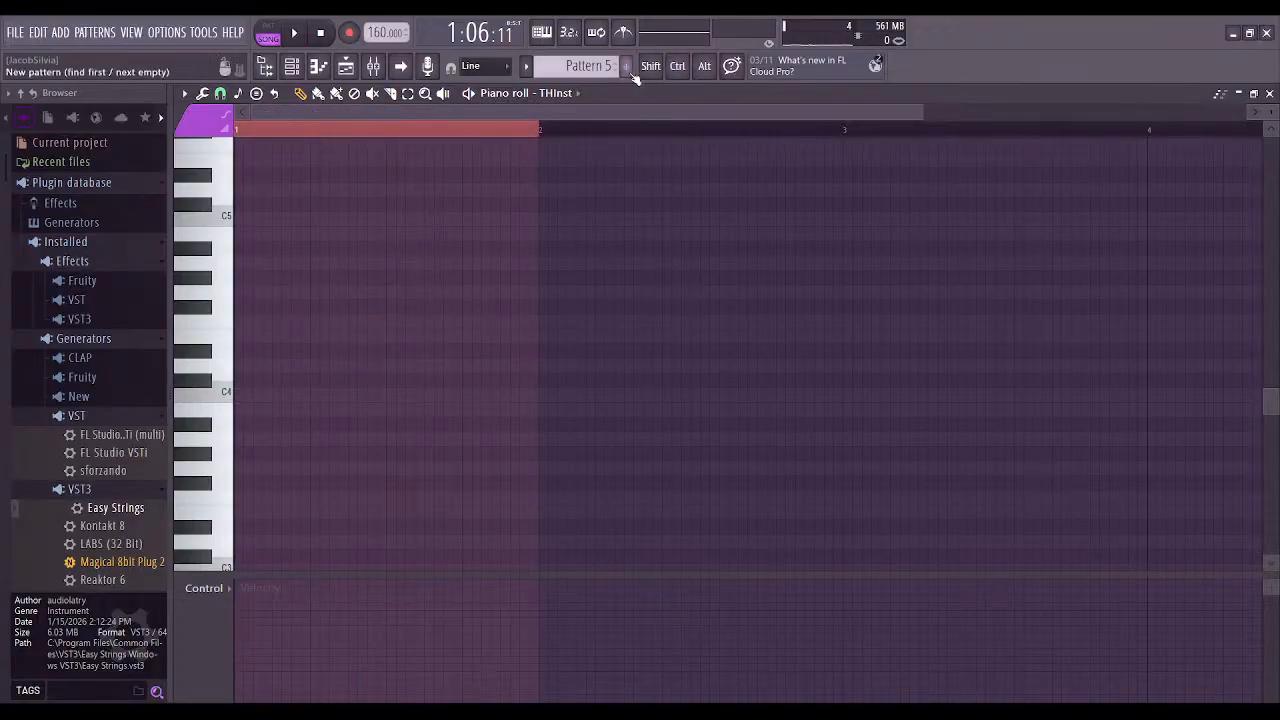
{"action": "left_click", "coordinate": [566, 93]}
{"action": "left_click", "coordinate": [584, 150]}
{"action": "key", "text": "ctrl+v"}
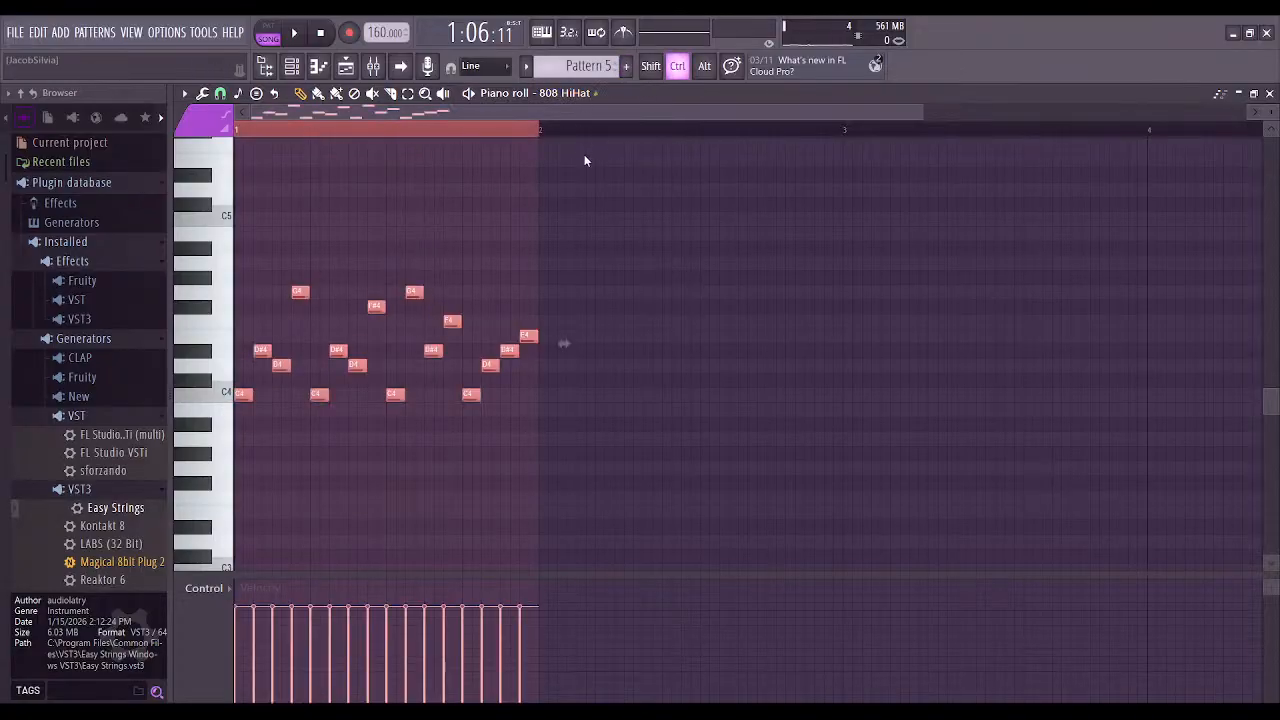
Find the THInst soundfont in the browser and load it onto the 808 HiHat channel
{"action": "scroll", "coordinate": [116, 505], "scroll_direction": "down", "scroll_amount": 20}
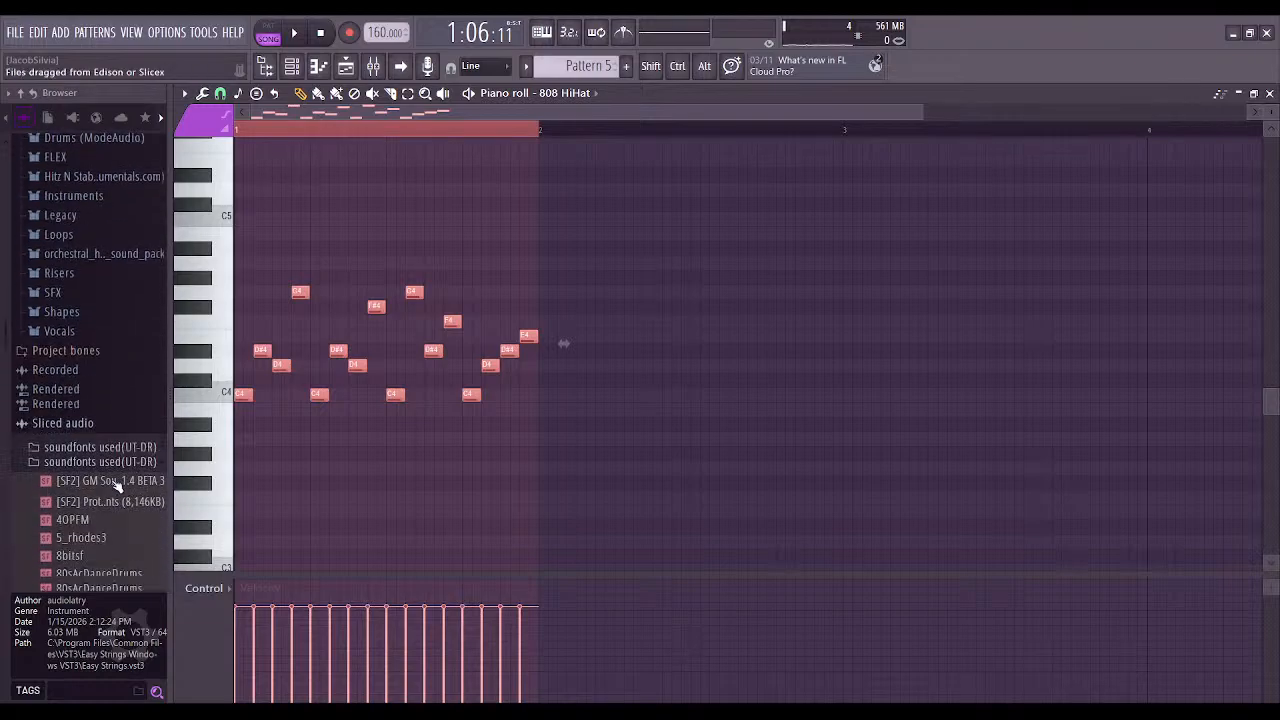
{"action": "scroll", "coordinate": [118, 465], "scroll_direction": "down", "scroll_amount": 2}
{"action": "scroll", "coordinate": [105, 450], "scroll_direction": "down", "scroll_amount": 4}
{"action": "scroll", "coordinate": [70, 415], "scroll_direction": "up", "scroll_amount": 8}
{"action": "scroll", "coordinate": [85, 412], "scroll_direction": "down", "scroll_amount": 6}
{"action": "left_click", "coordinate": [104, 395]}
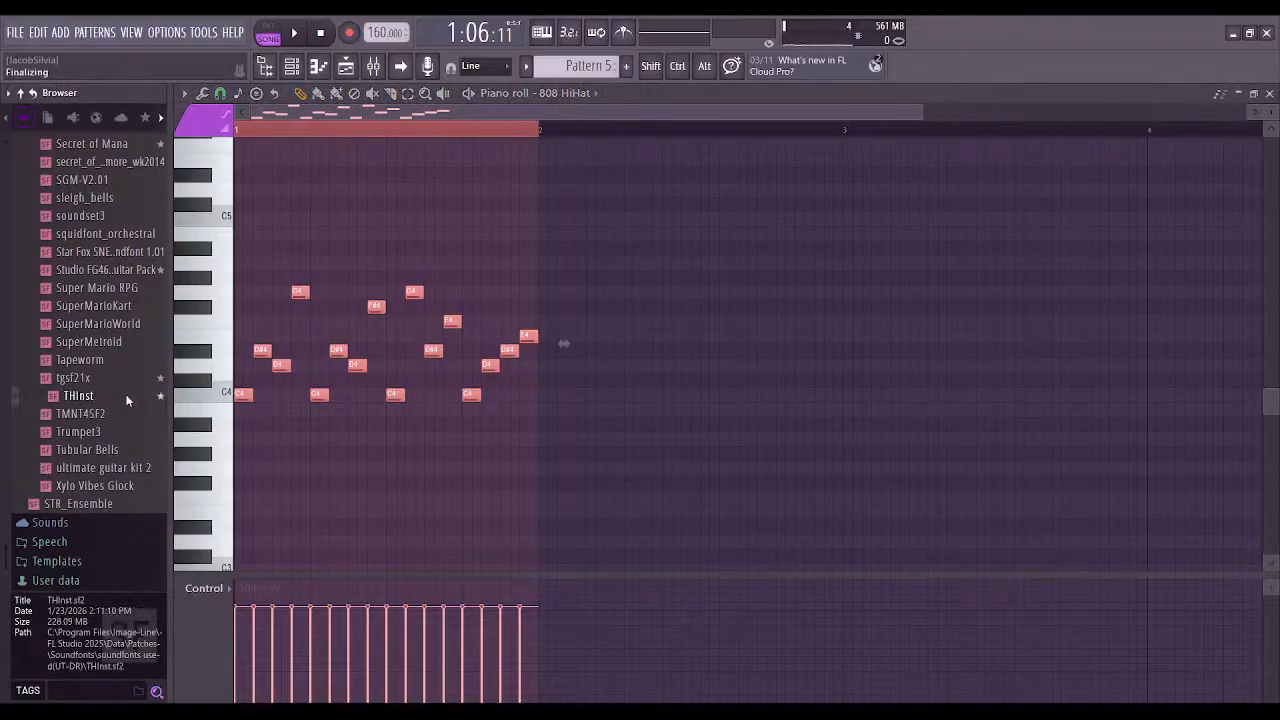
{"action": "double_click", "coordinate": [126, 397]}
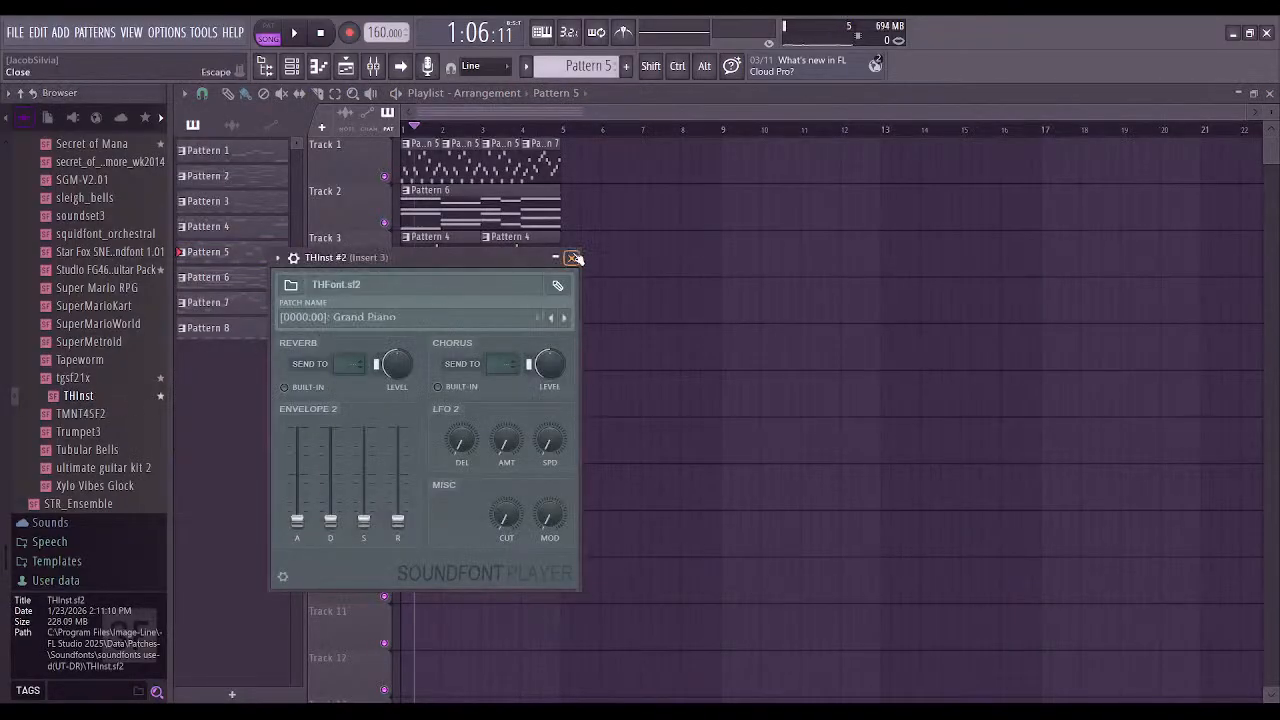
{"action": "left_click", "coordinate": [573, 258]}
Play the song and set the second THInst channel's patch to Electric Piano
{"action": "left_click", "coordinate": [319, 66]}
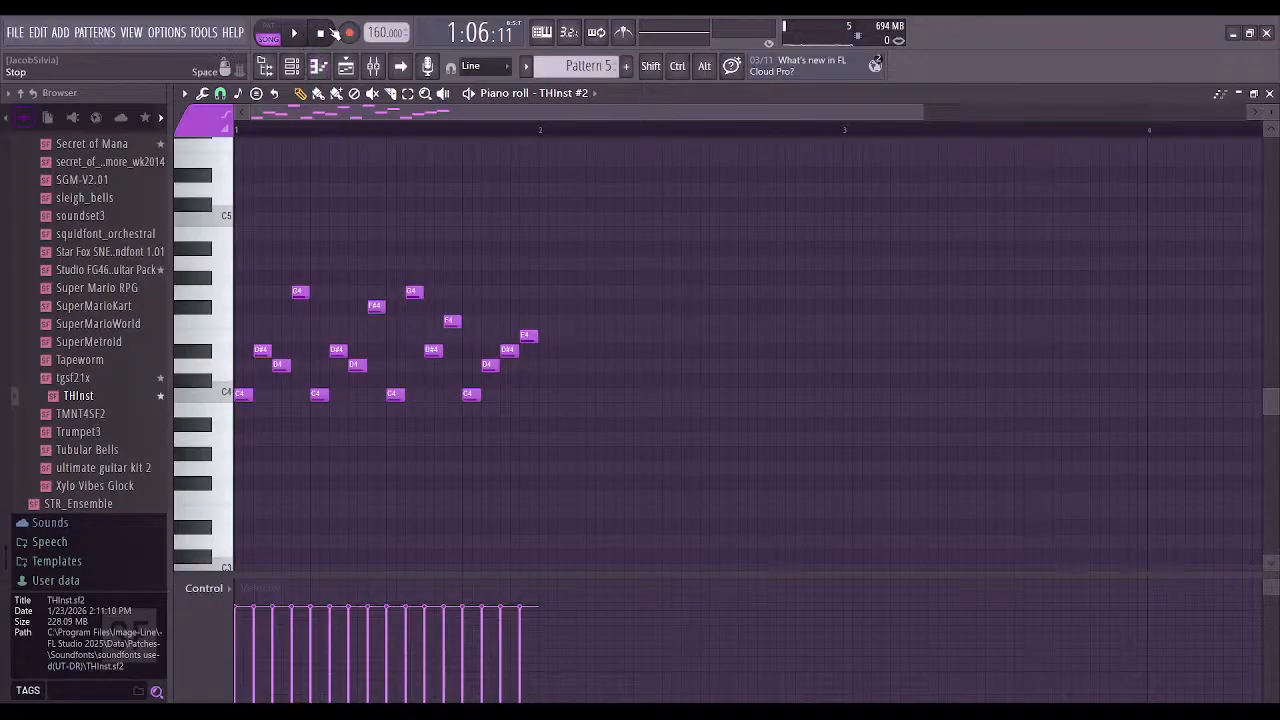
{"action": "left_click", "coordinate": [298, 36]}
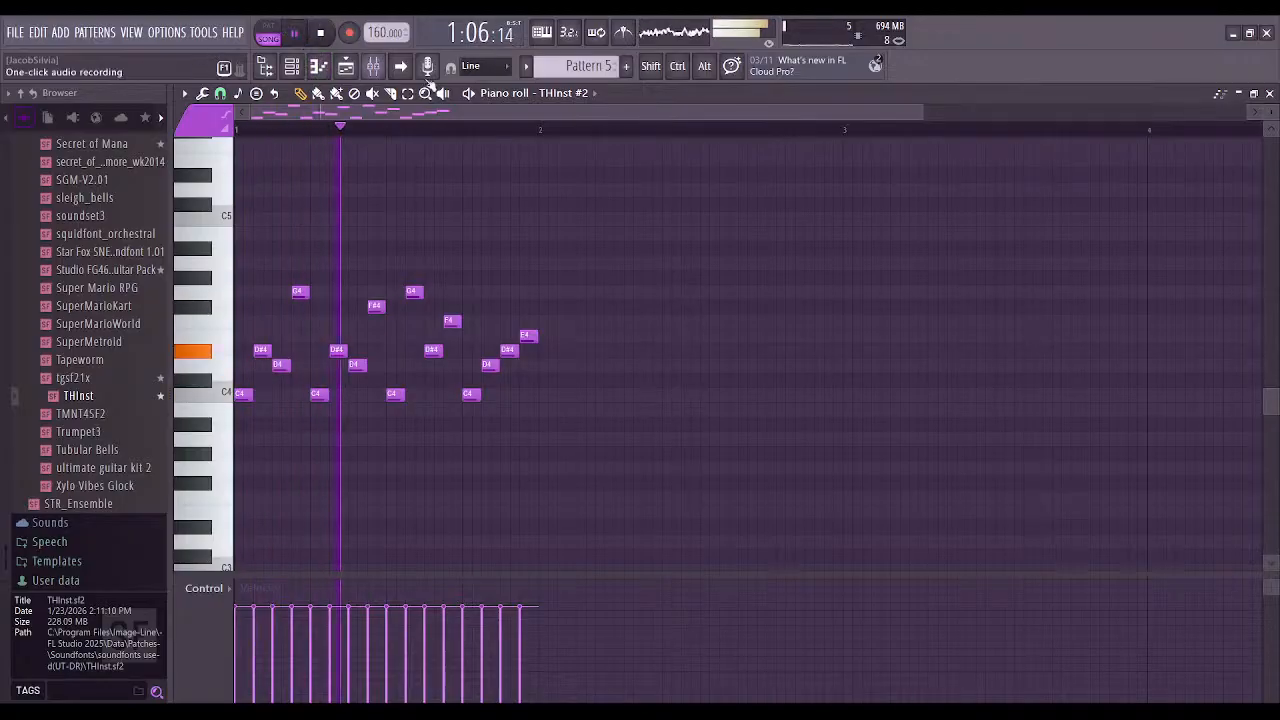
{"action": "left_click", "coordinate": [560, 93]}
{"action": "left_click", "coordinate": [565, 318]}
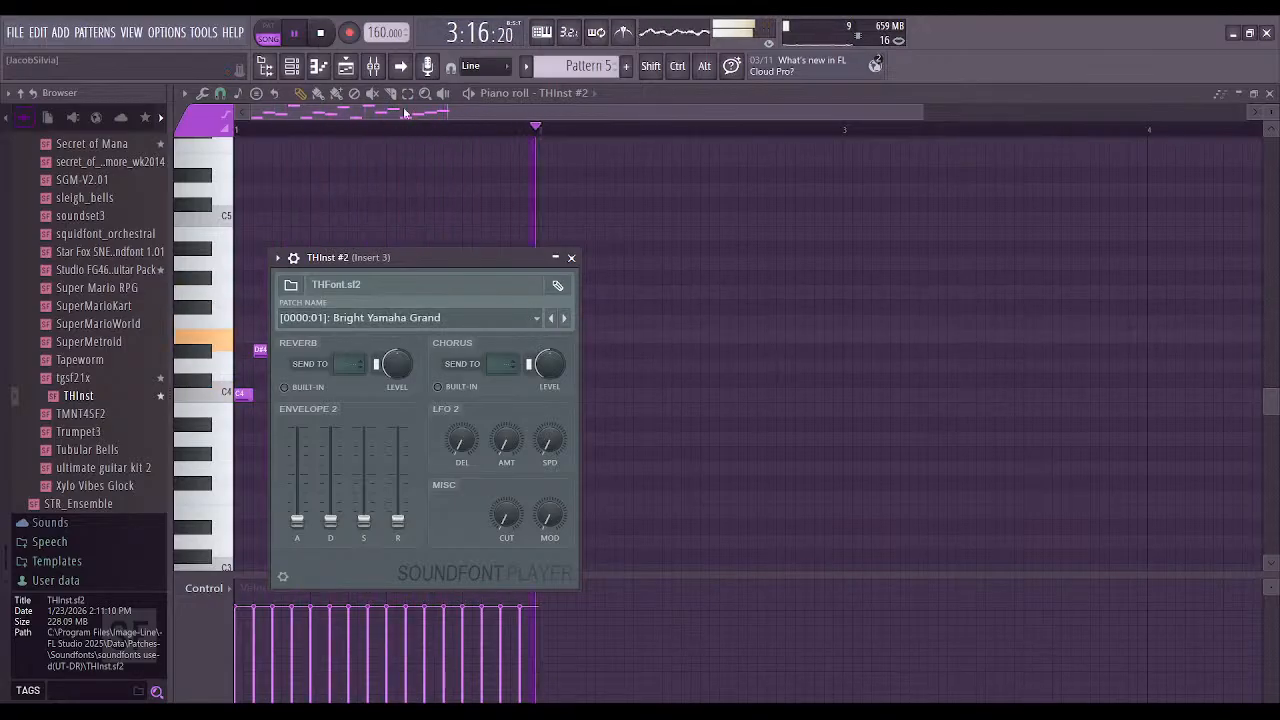
{"action": "left_click", "coordinate": [564, 318]}
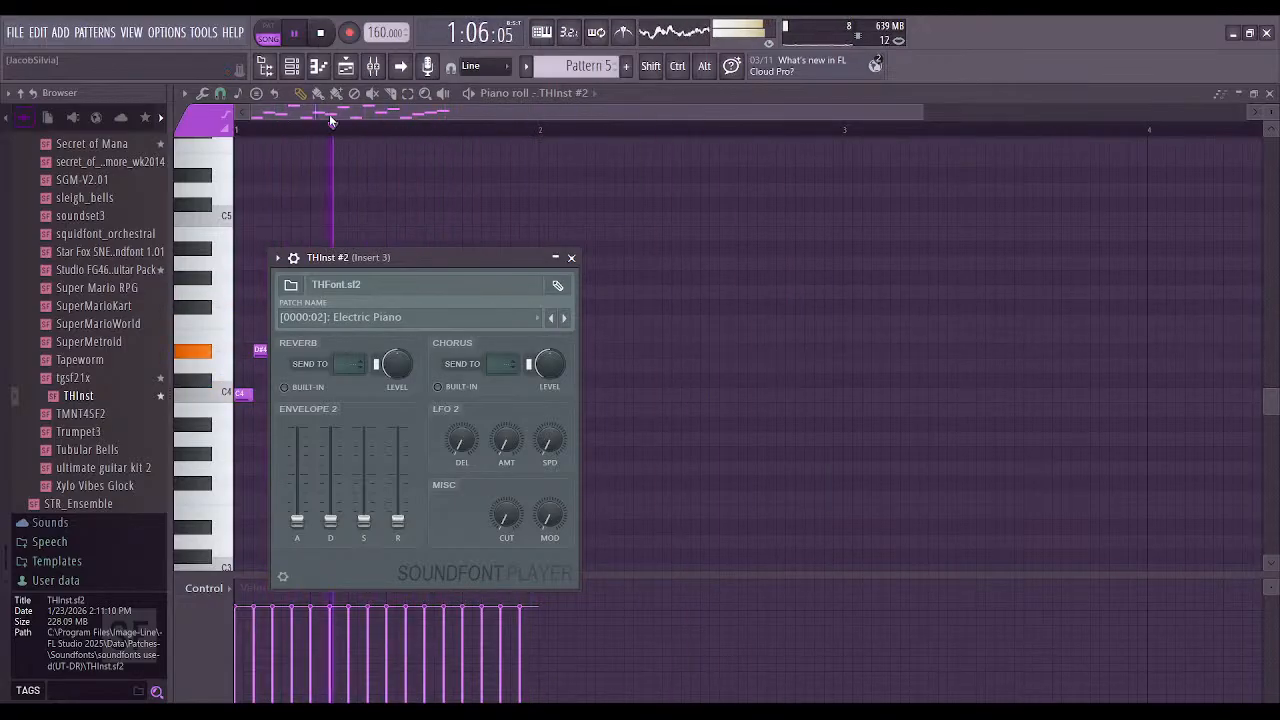
Move all of Pattern 7's notes from the THInst channel to the second THInst channel and open that channel's soundfont player
{"action": "scroll", "coordinate": [579, 70], "scroll_direction": "down", "scroll_amount": 2}
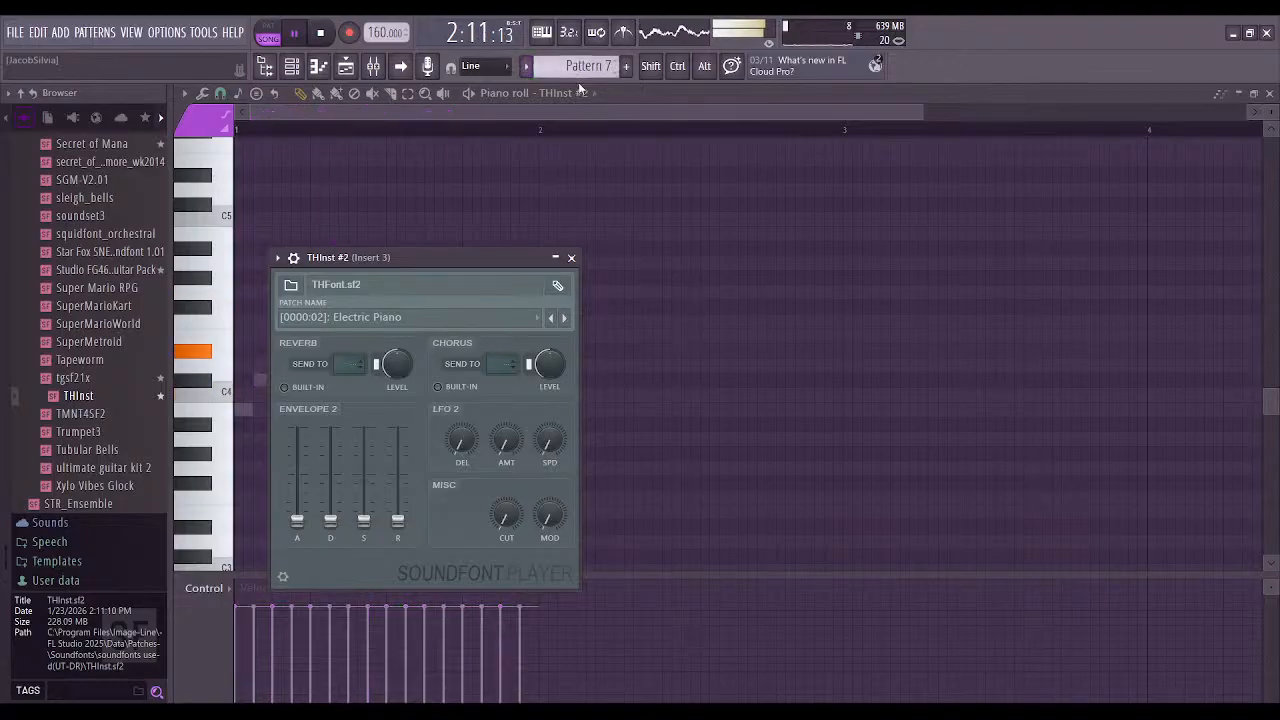
{"action": "left_click", "coordinate": [572, 259]}
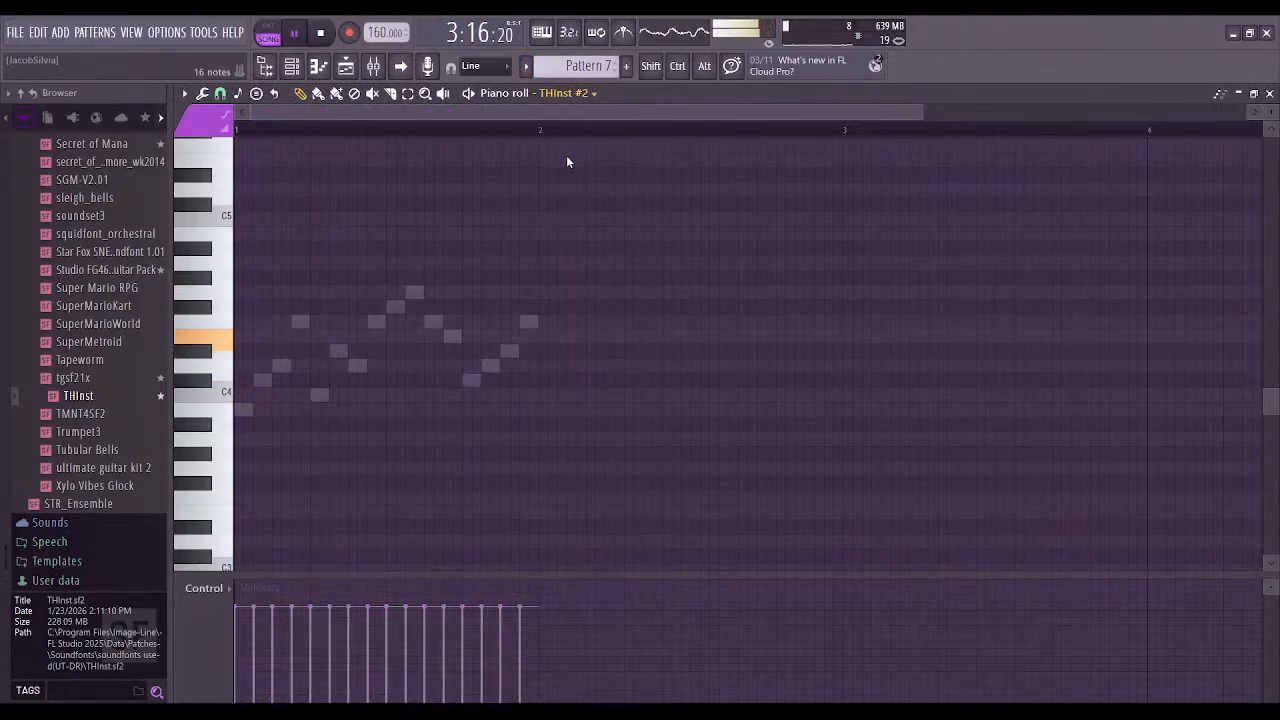
{"action": "key", "text": "Up"}
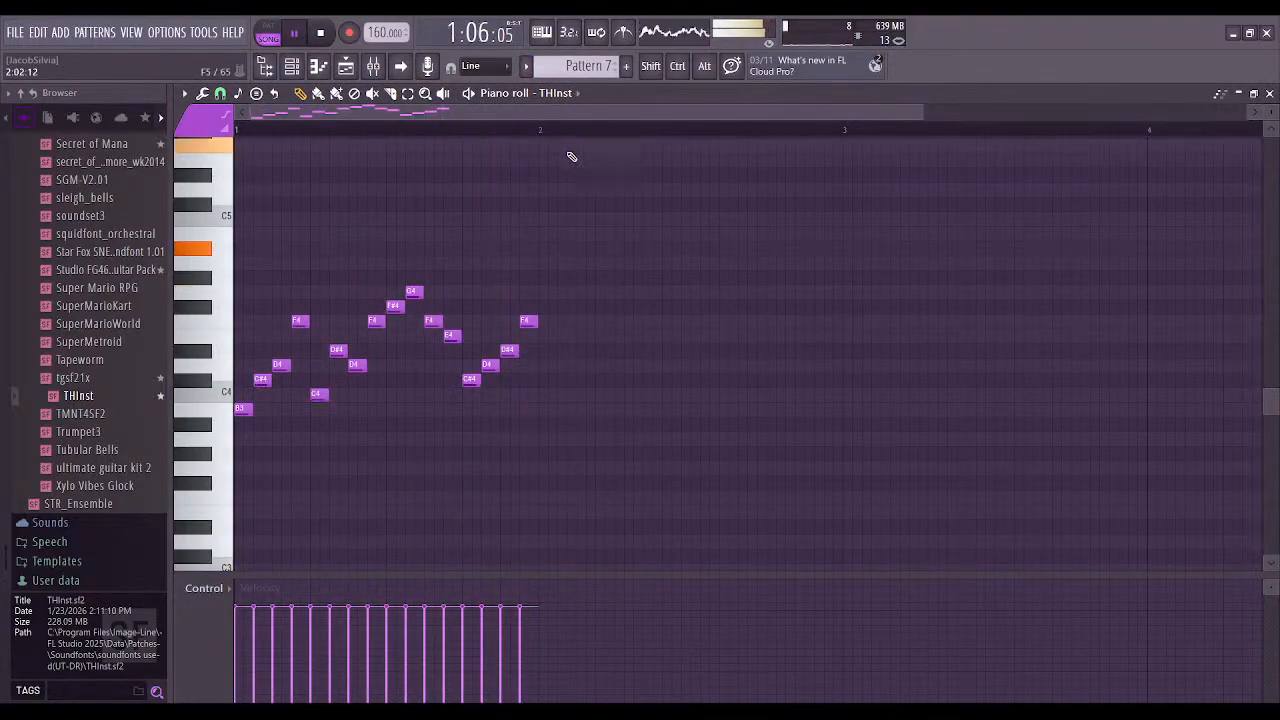
{"action": "key", "text": "ctrl+a"}
{"action": "key", "text": "Delete"}
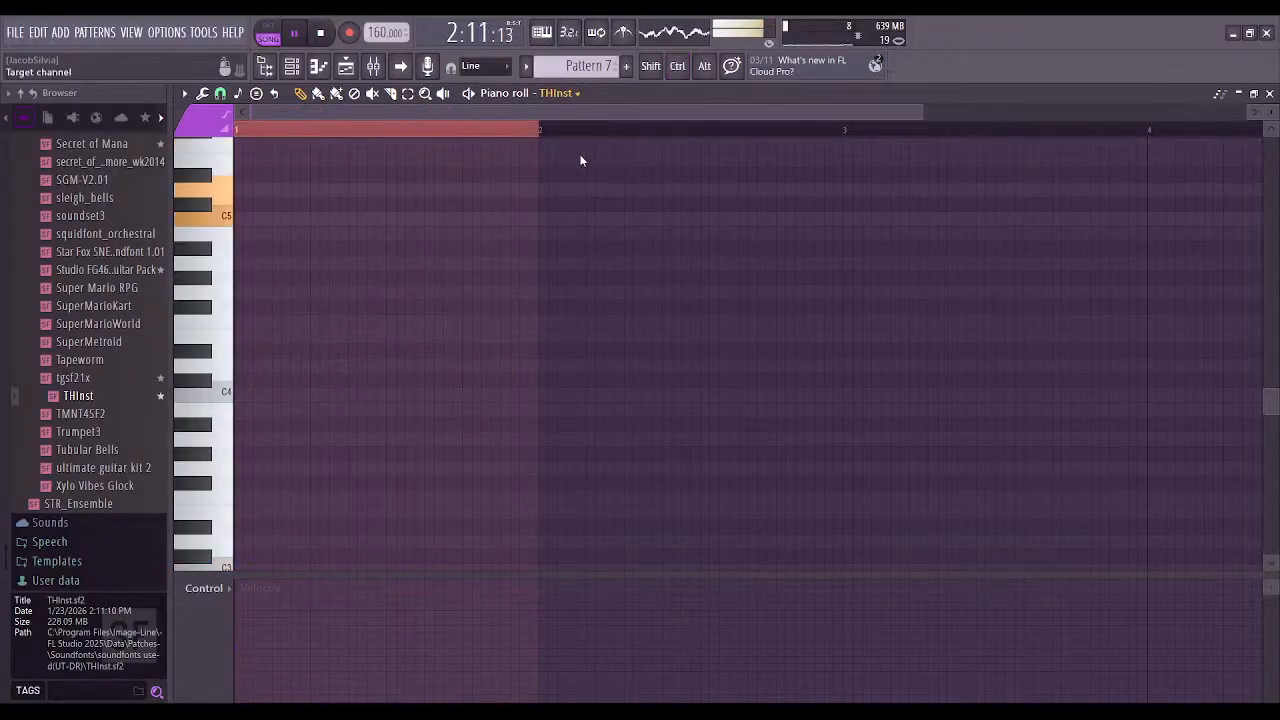
{"action": "key", "text": "Down"}
{"action": "left_click", "coordinate": [553, 99]}
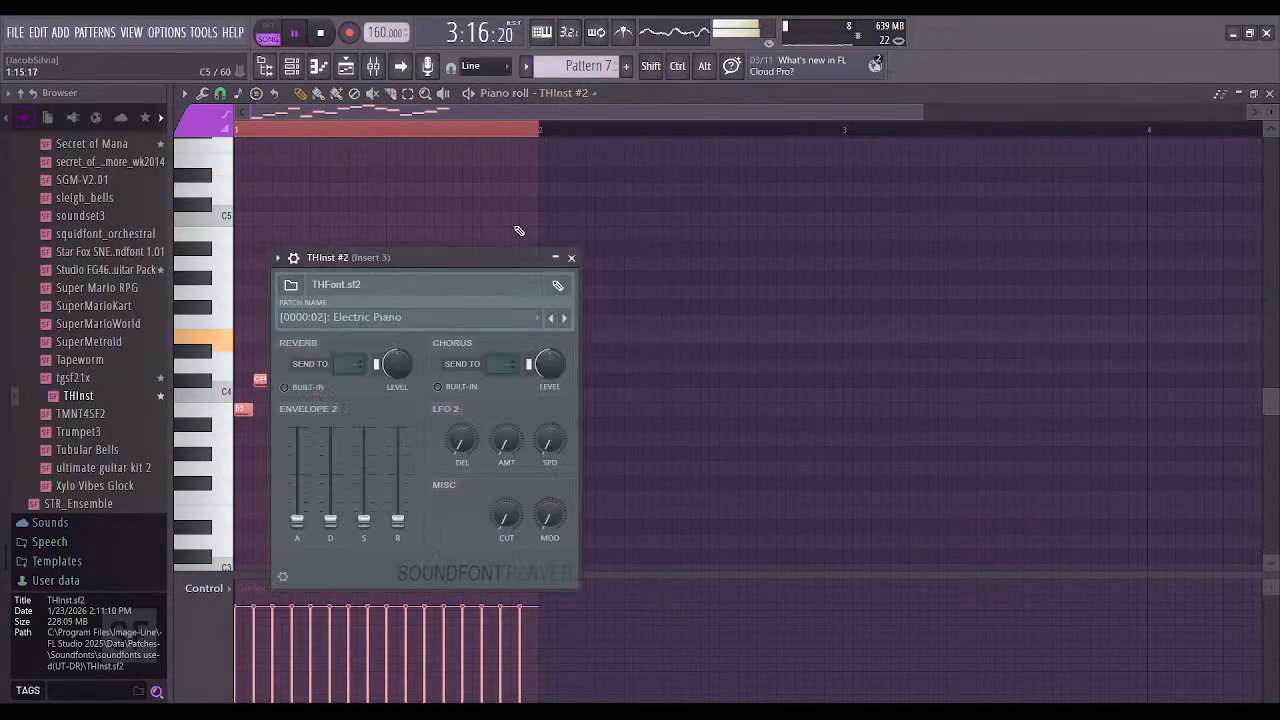
Audition several patches on the second THInst channel, set it to Flute, and close the soundfont player
{"action": "scroll", "coordinate": [440, 318], "scroll_direction": "down", "scroll_amount": 20}
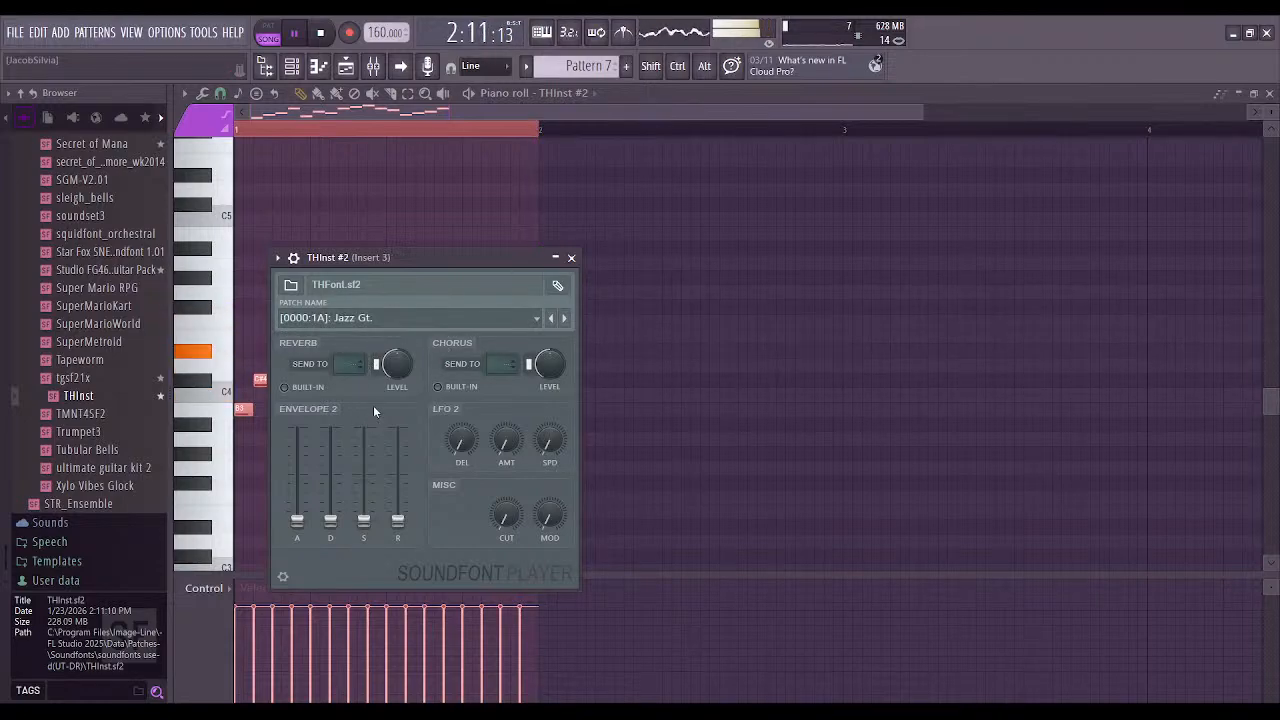
{"action": "scroll", "coordinate": [408, 320], "scroll_direction": "up", "scroll_amount": 1}
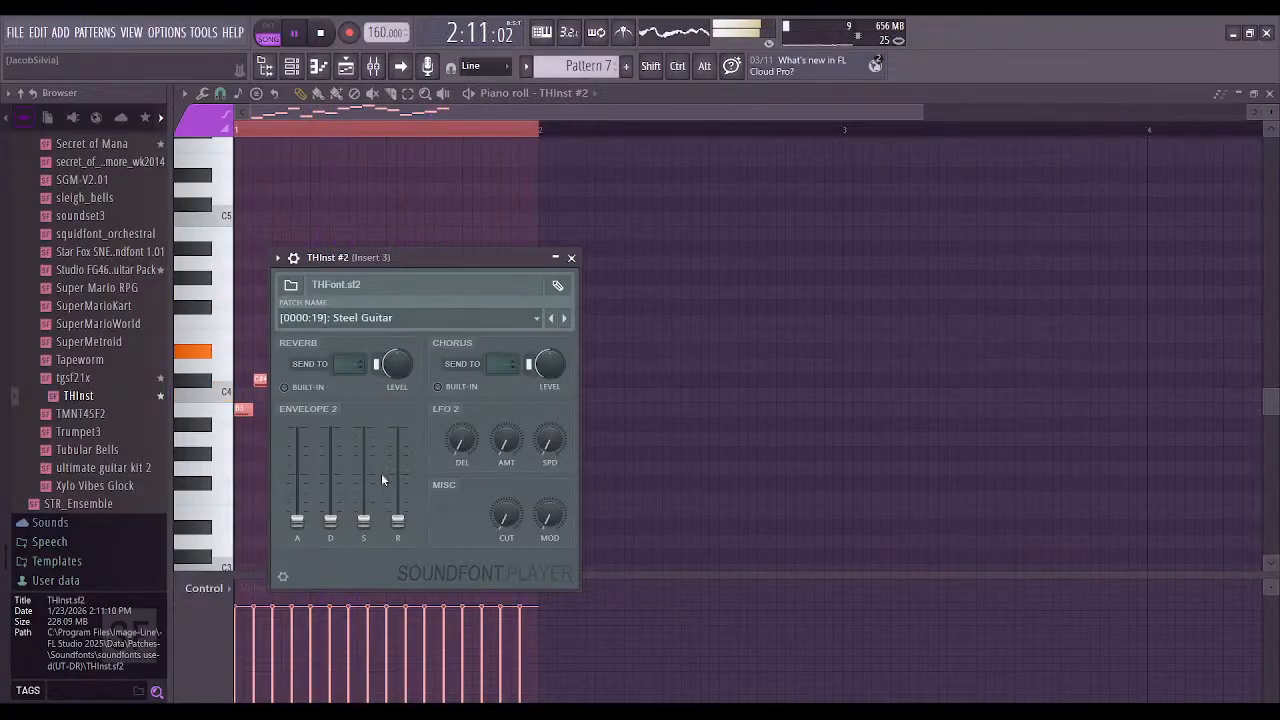
{"action": "scroll", "coordinate": [414, 318], "scroll_direction": "down", "scroll_amount": 2}
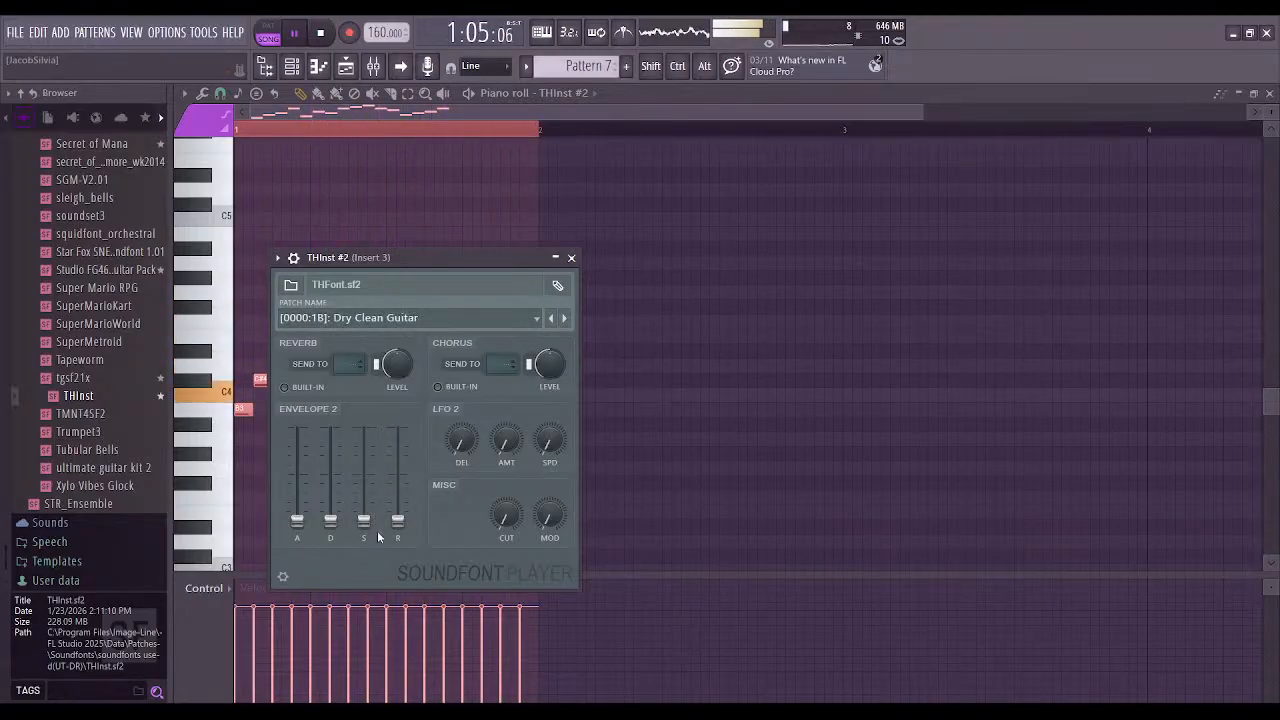
{"action": "scroll", "coordinate": [414, 318], "scroll_direction": "down", "scroll_amount": 2}
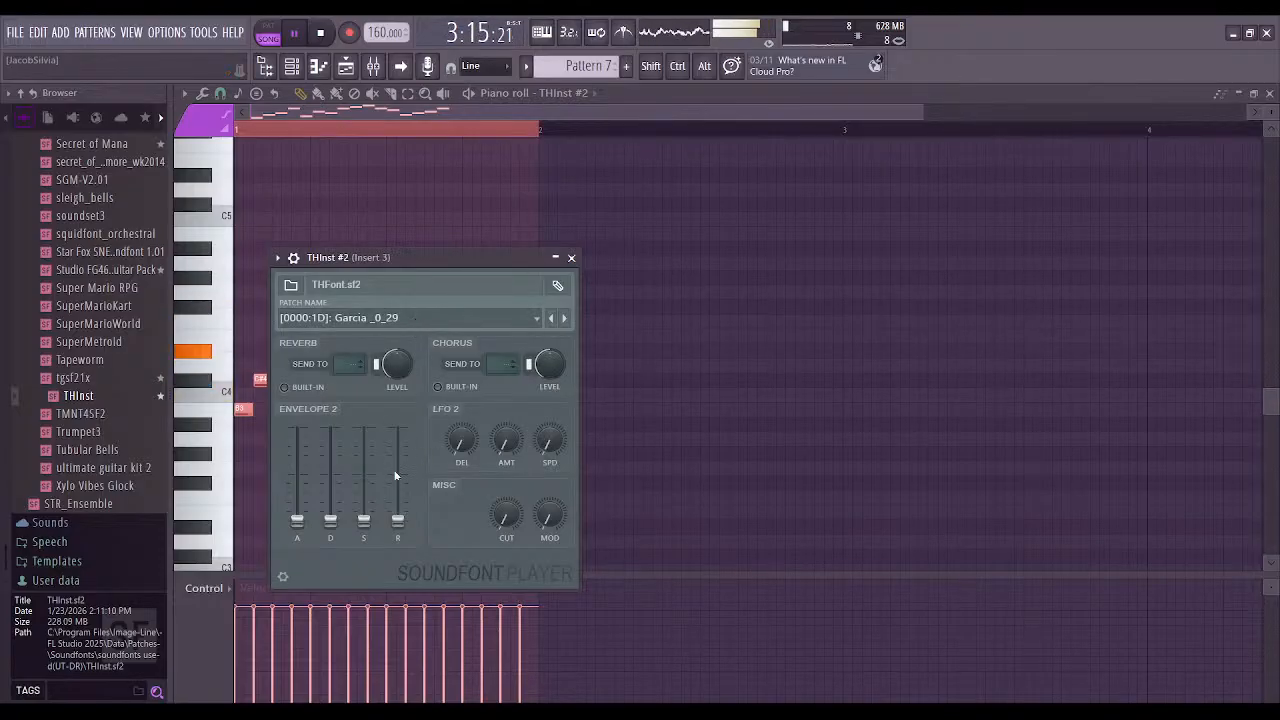
{"action": "key", "text": "Down"}
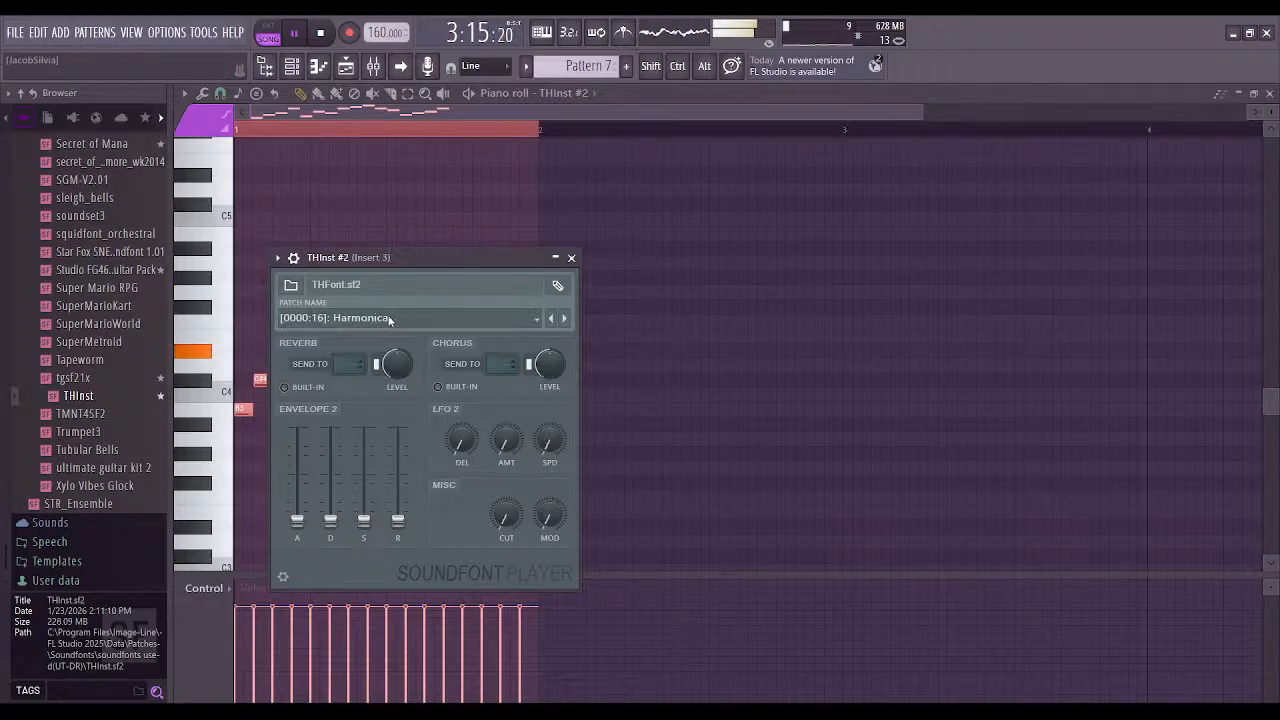
{"action": "scroll", "coordinate": [368, 320], "scroll_direction": "down", "scroll_amount": 1}
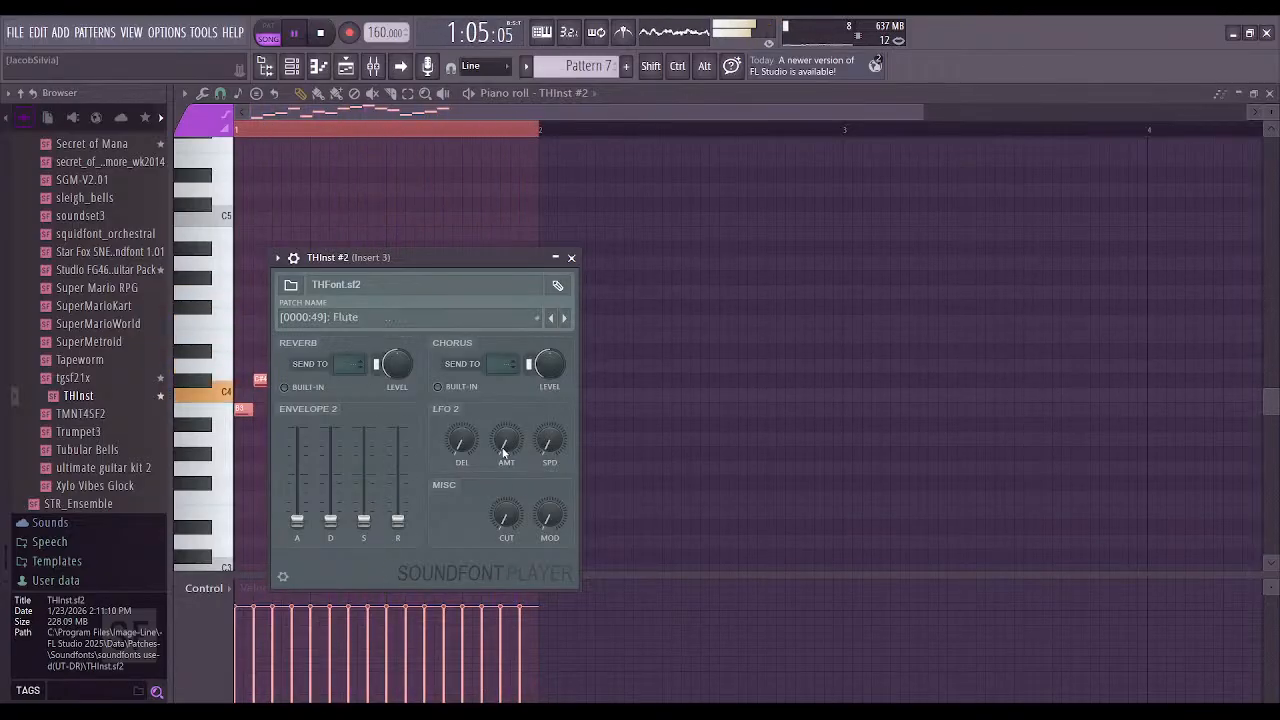
{"action": "left_click", "coordinate": [571, 259]}
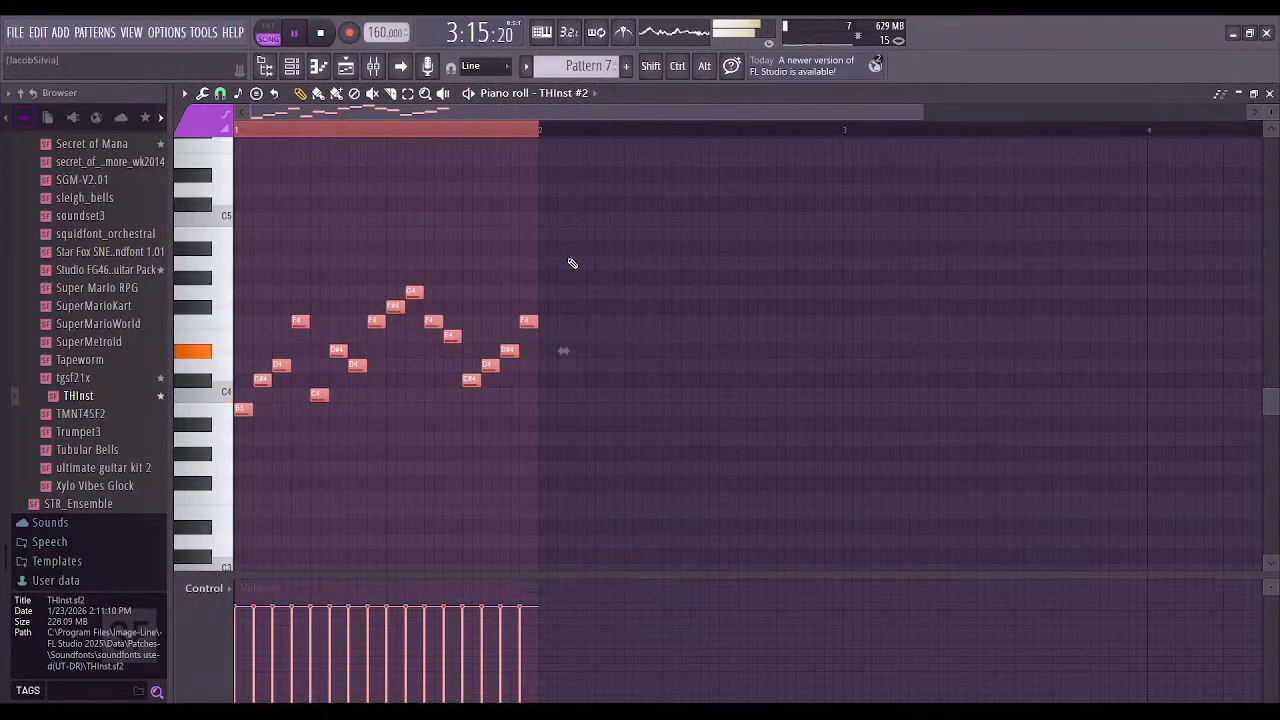
Switch to pattern playback and raise all of Pattern 7's notes by three octaves
{"action": "left_click", "coordinate": [268, 28]}
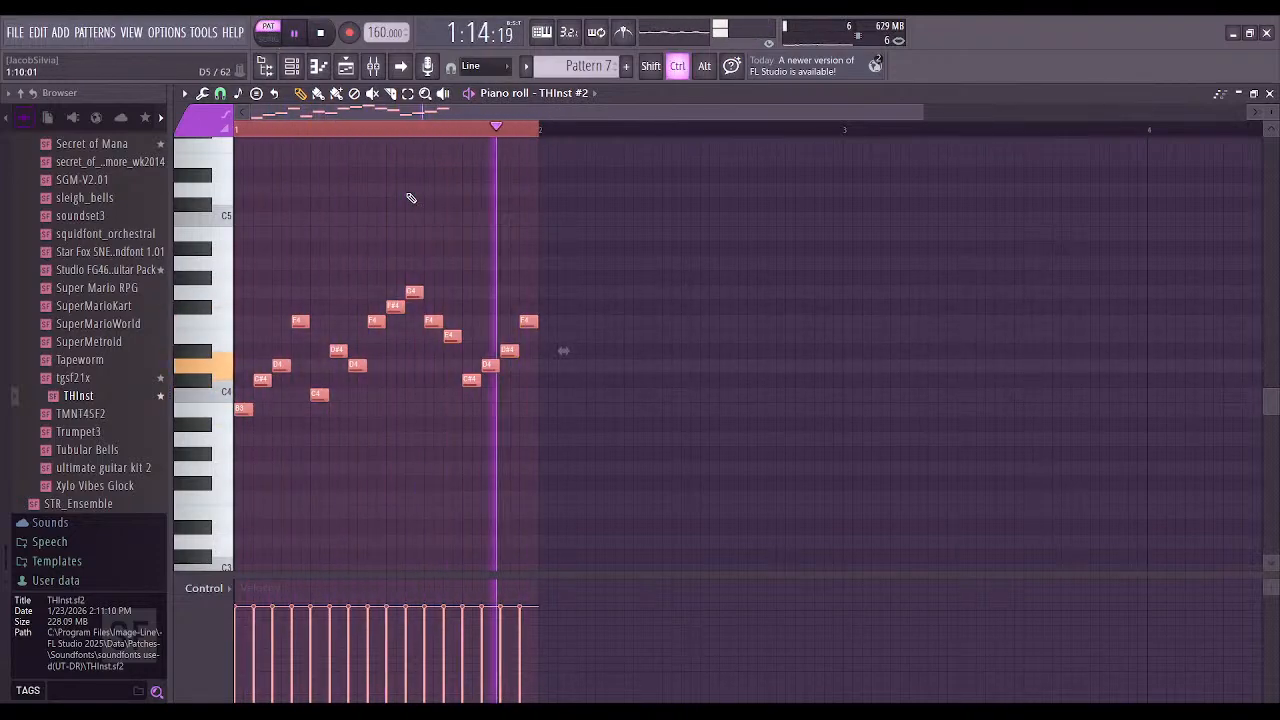
{"action": "key", "text": "ctrl+Up"}
{"action": "key", "text": "ctrl+Up"}
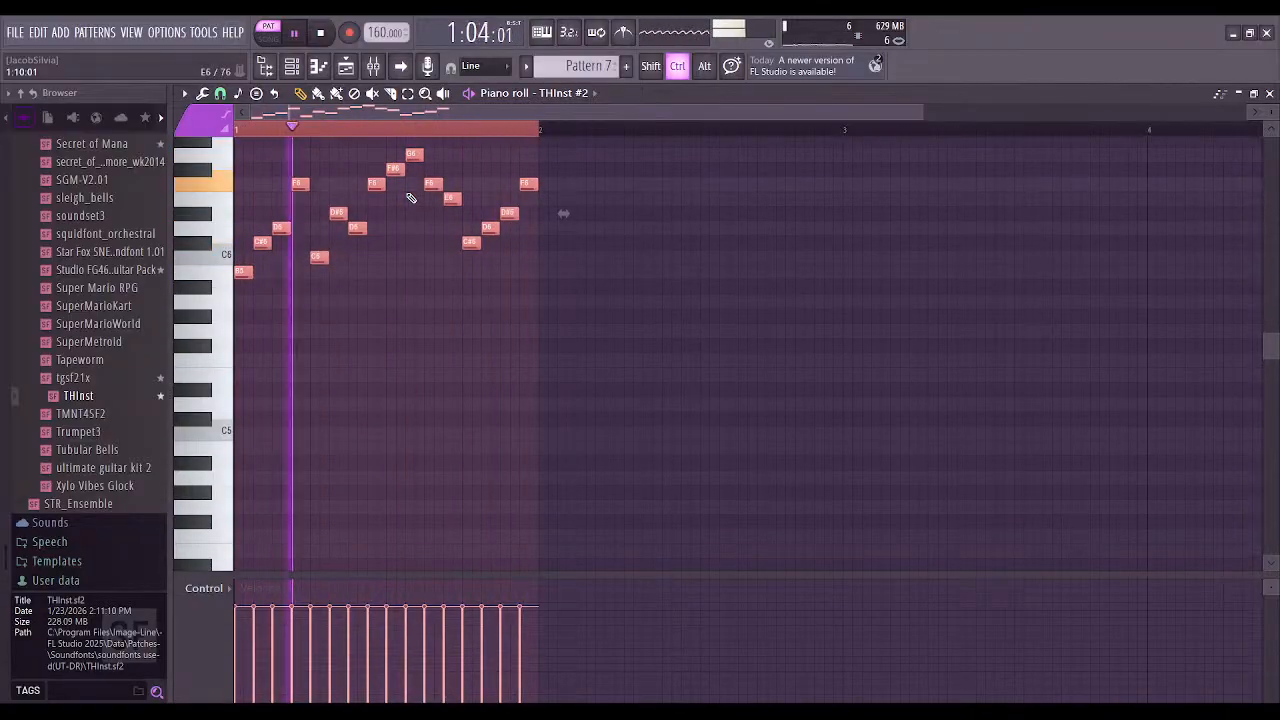
{"action": "key", "text": "ctrl+Up"}
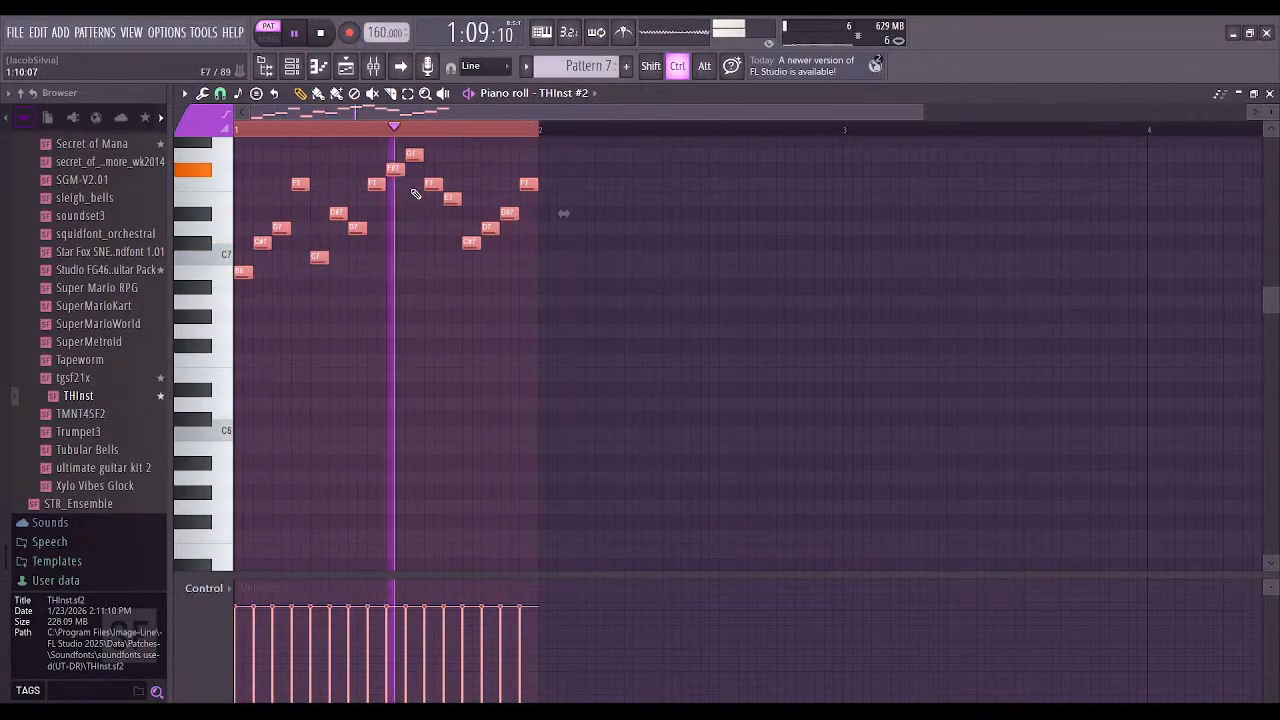
Raise all of Pattern 5's arpeggio notes on the second THInst channel so that they start at C7
{"action": "left_click", "coordinate": [552, 151]}
{"action": "scroll", "coordinate": [442, 256], "scroll_direction": "down", "scroll_amount": 1}
{"action": "scroll", "coordinate": [440, 260], "scroll_direction": "down", "scroll_amount": 4}
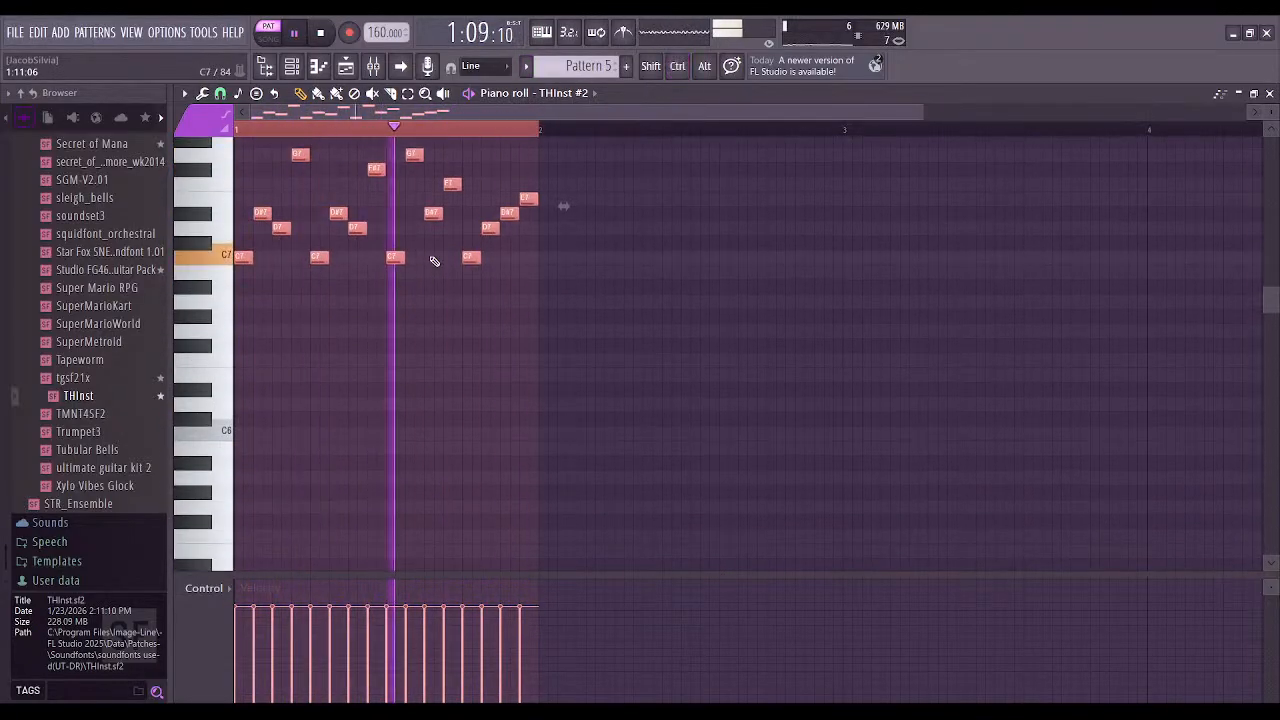
Play the song and check the reverb and envelope settings of the second THInst channel's soundfont player
{"action": "left_click", "coordinate": [574, 97]}
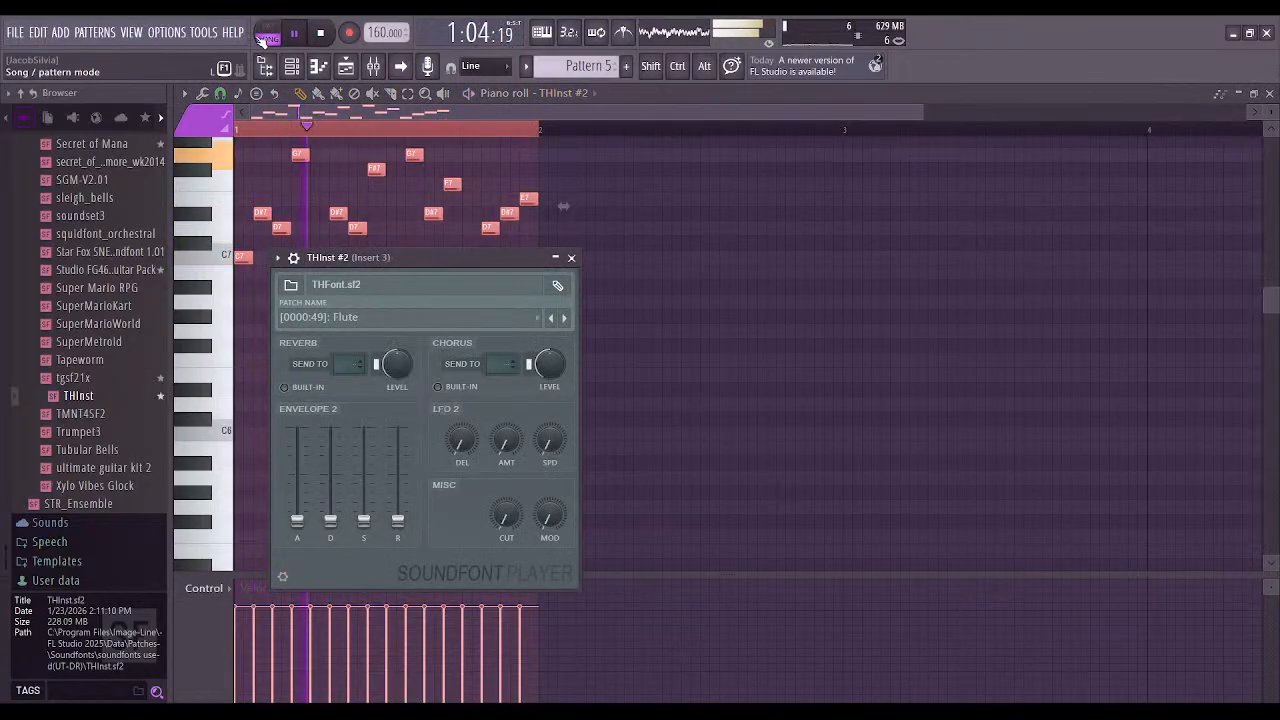
{"action": "left_click", "coordinate": [572, 258]}
{"action": "left_click", "coordinate": [568, 93]}
{"action": "left_click_drag", "start_coordinate": [391, 378], "coordinate": [398, 370]}
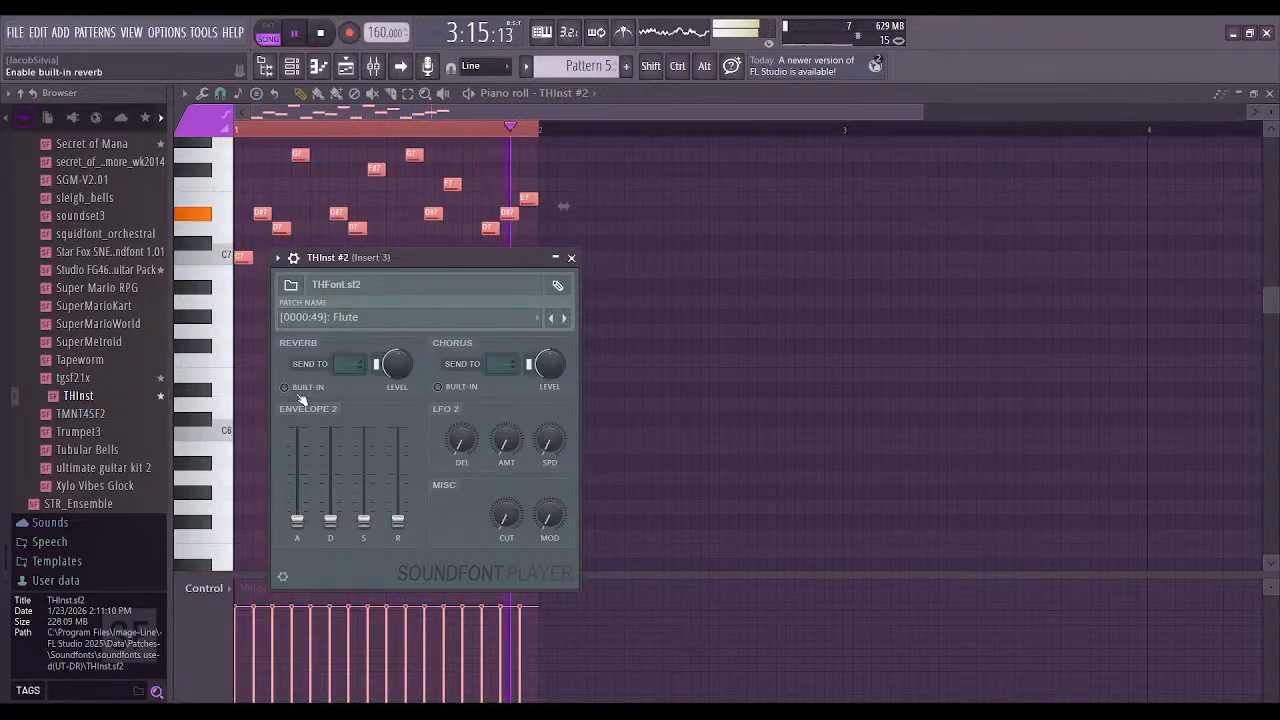
{"action": "mouse_move", "coordinate": [297, 521]}
{"action": "left_mouse_down"}
{"action": "mouse_move", "coordinate": [297, 468]}
{"action": "mouse_move", "coordinate": [297, 521]}
{"action": "left_mouse_up"}
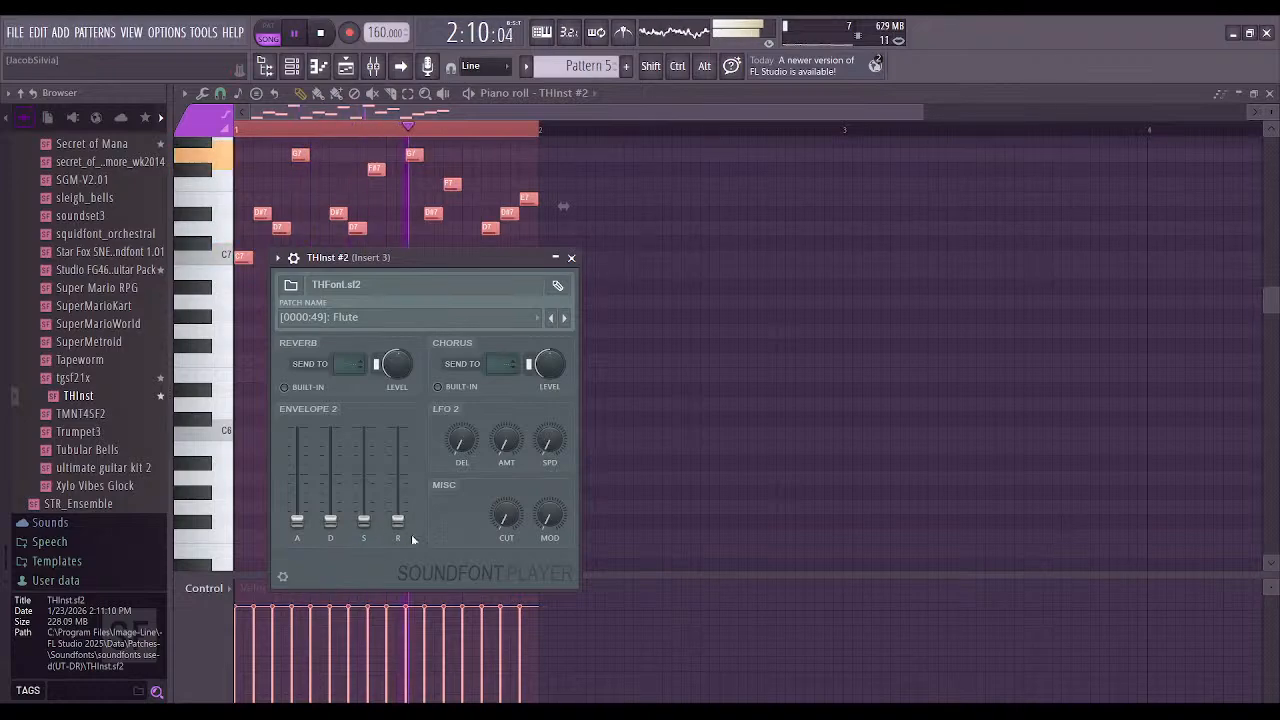
{"action": "mouse_move", "coordinate": [398, 521]}
{"action": "left_mouse_down"}
{"action": "mouse_move", "coordinate": [399, 432]}
{"action": "mouse_move", "coordinate": [398, 521]}
{"action": "left_mouse_up"}
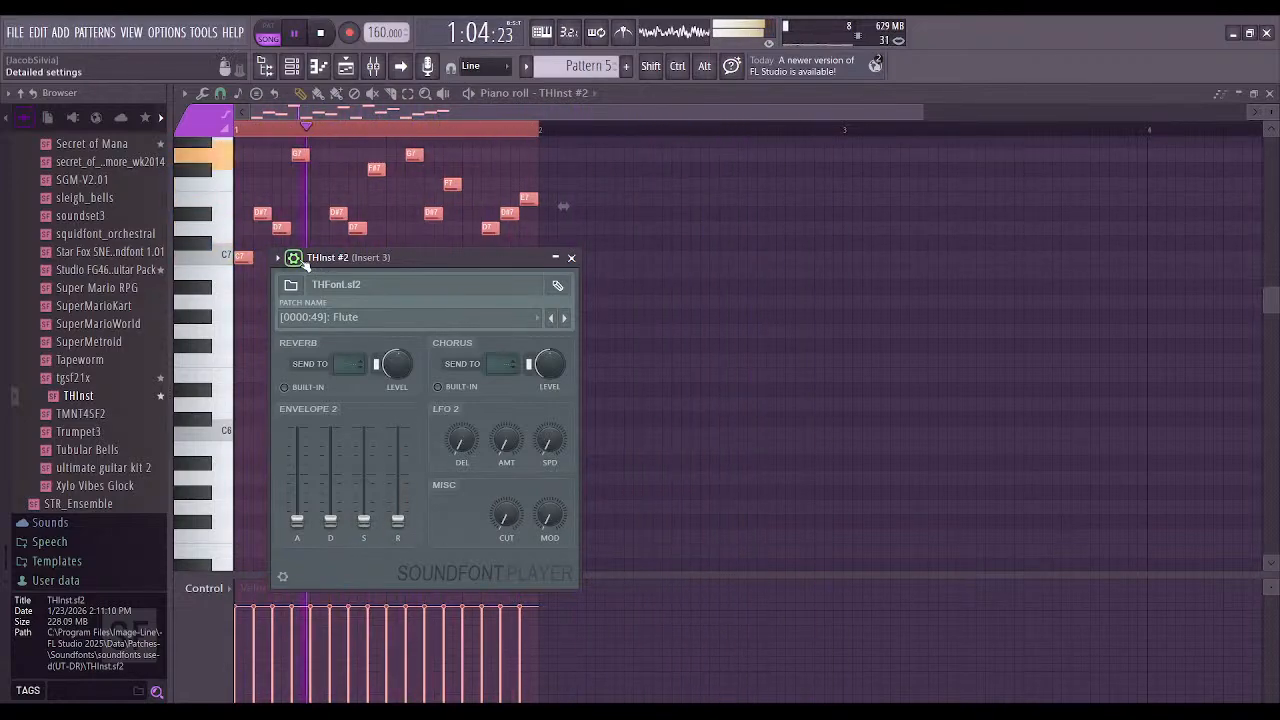
{"action": "left_click", "coordinate": [573, 257]}
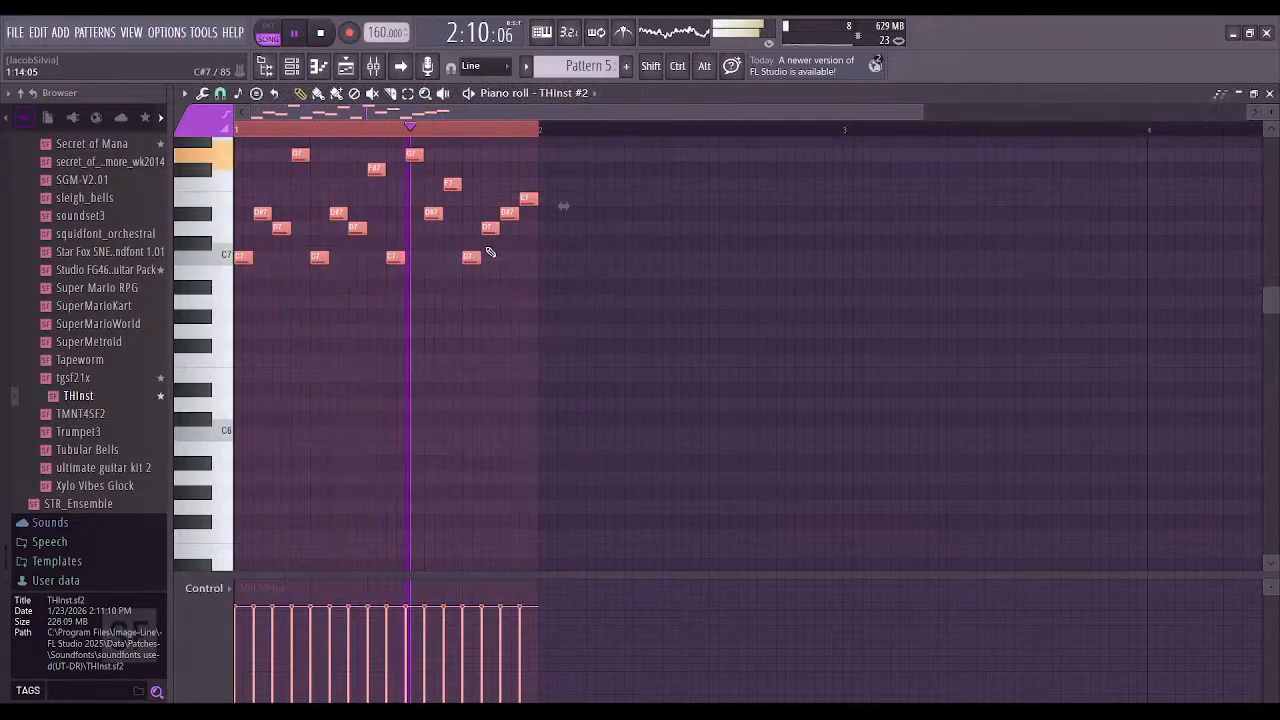
Lower all notes of Pattern 5 and Pattern 7 on the second THInst channel by one octave
{"action": "scroll", "coordinate": [490, 250], "scroll_direction": "up", "scroll_amount": 4}
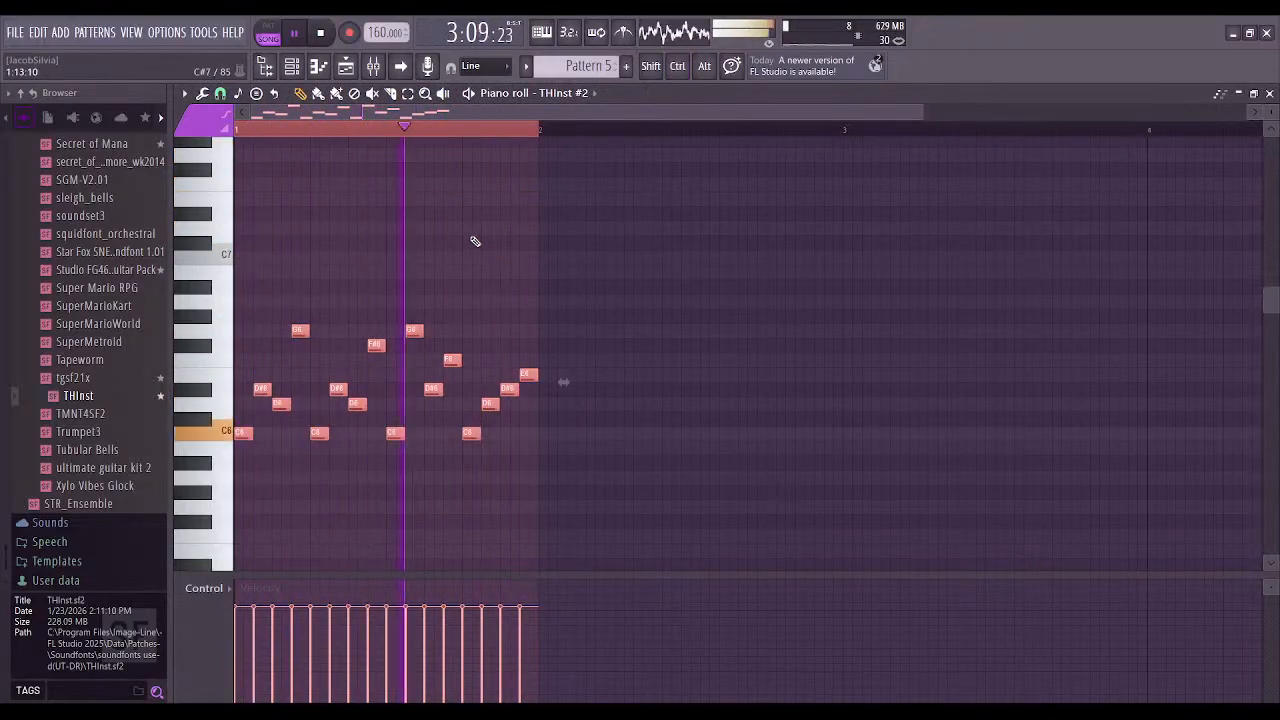
{"action": "left_click", "coordinate": [571, 93]}
{"action": "left_click", "coordinate": [571, 93]}
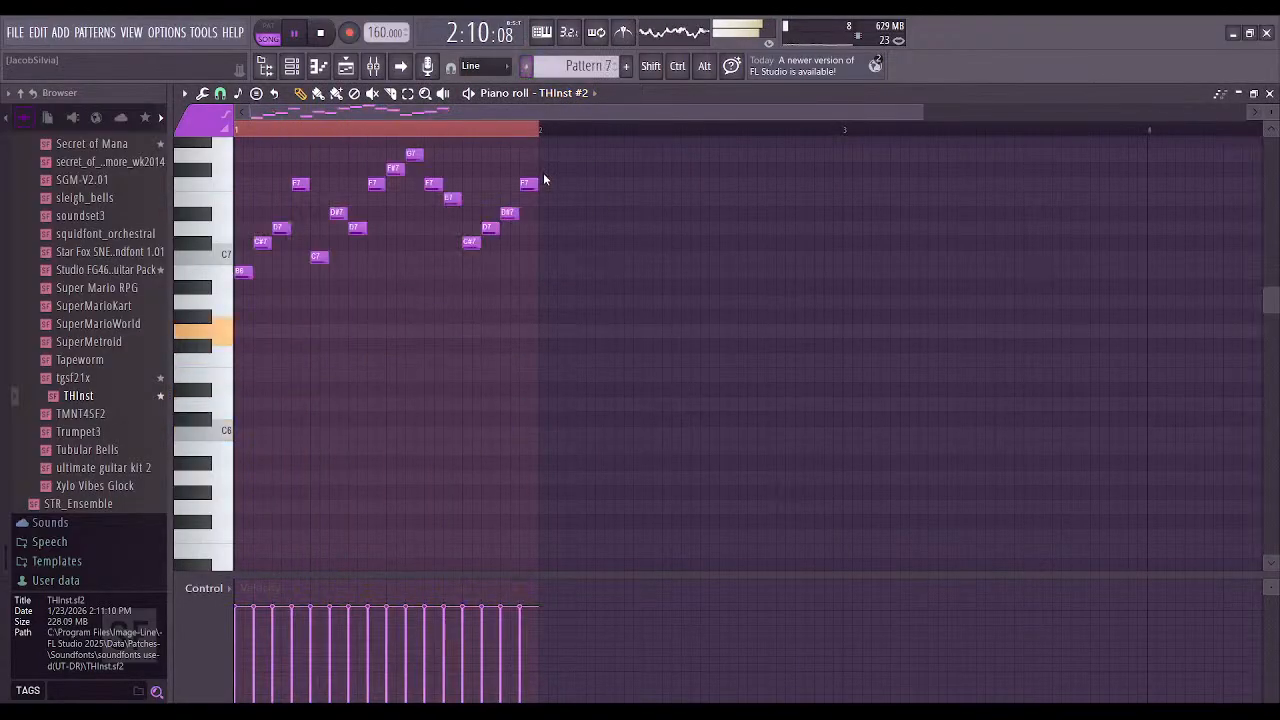
{"action": "left_click", "coordinate": [560, 93]}
{"action": "left_click", "coordinate": [560, 93]}
Audition other patches on the second THInst channel, set it to Grand Piano, and close the soundfont player
{"action": "left_click", "coordinate": [560, 93]}
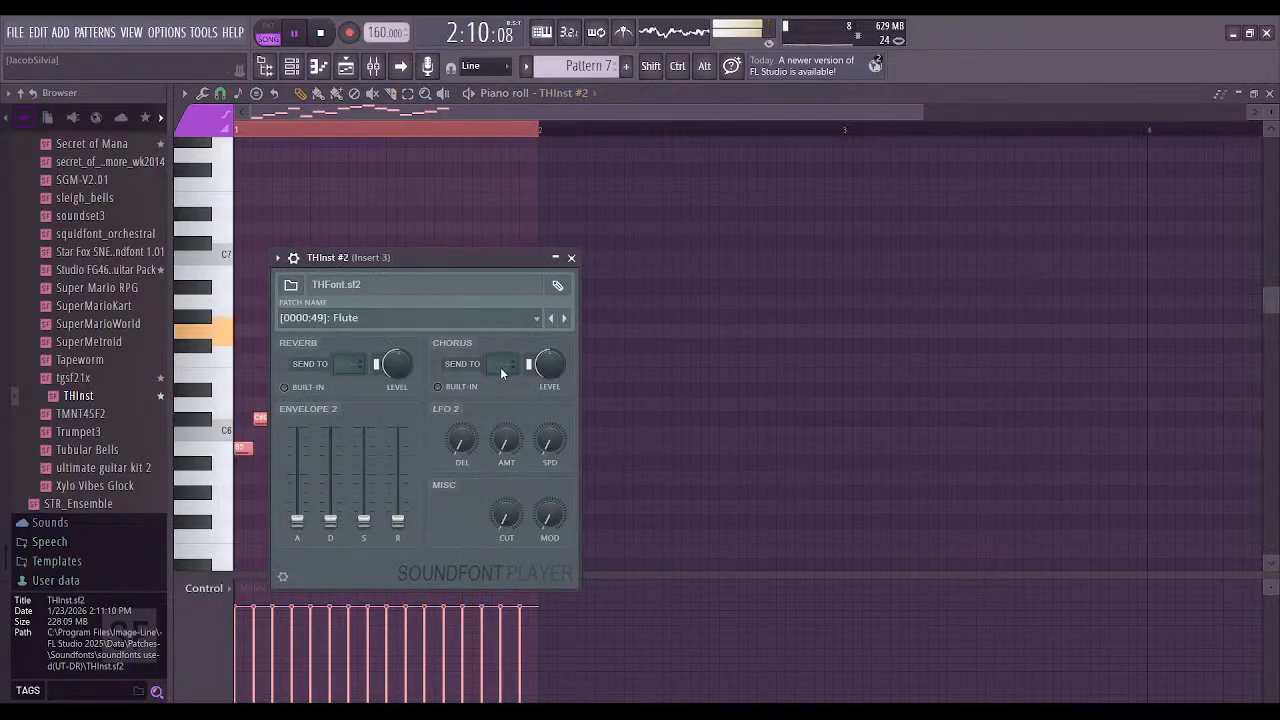
{"action": "scroll", "coordinate": [477, 318], "scroll_direction": "up", "scroll_amount": 5}
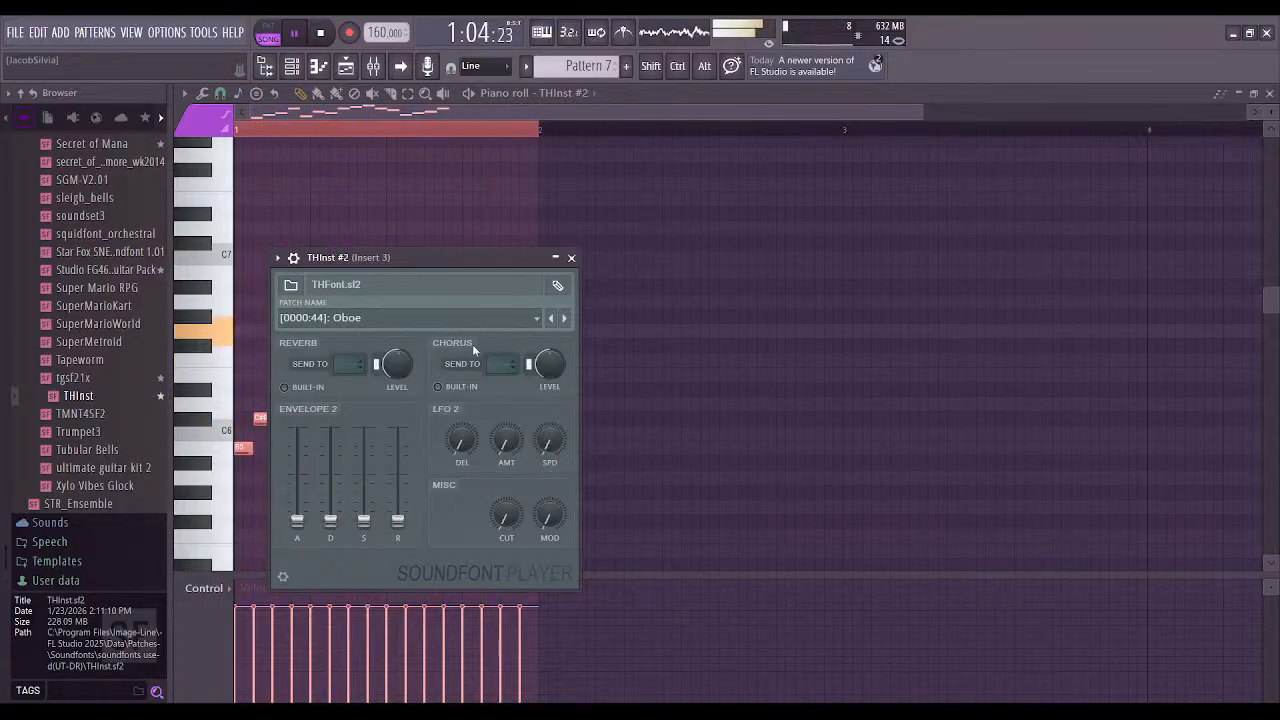
{"action": "scroll", "coordinate": [449, 318], "scroll_direction": "down", "scroll_amount": 10}
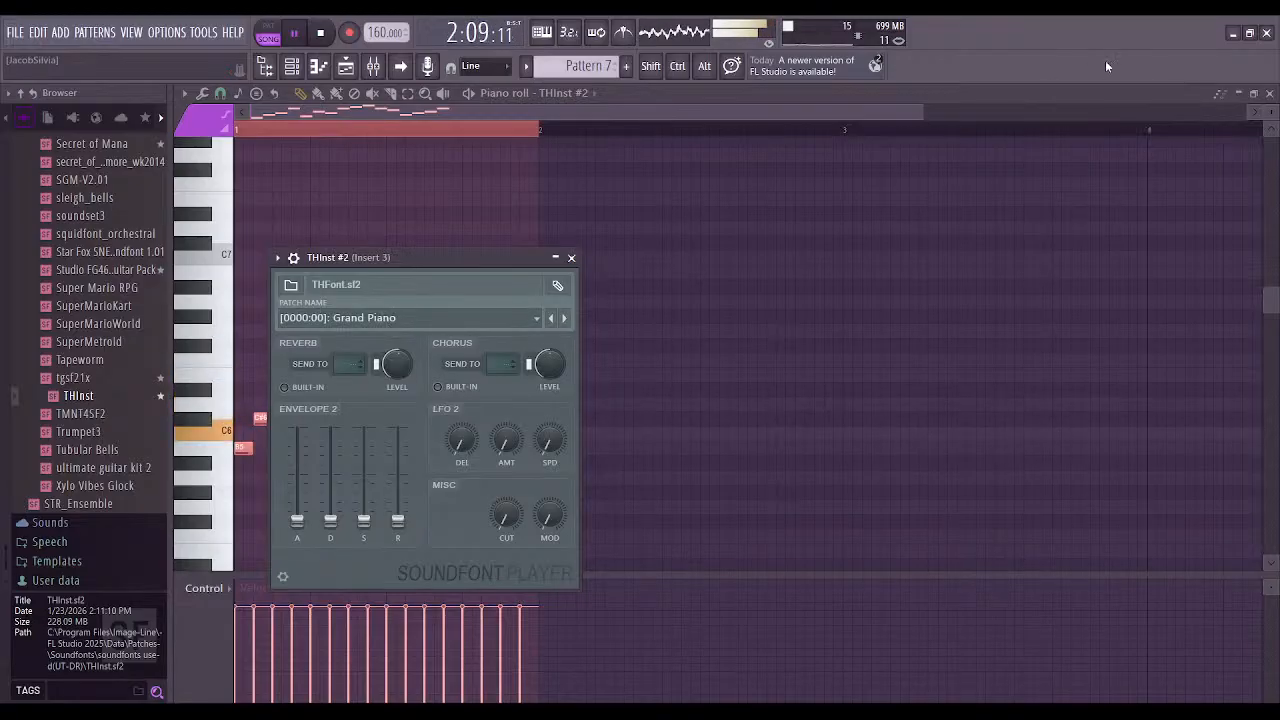
{"action": "left_click", "coordinate": [570, 257]}
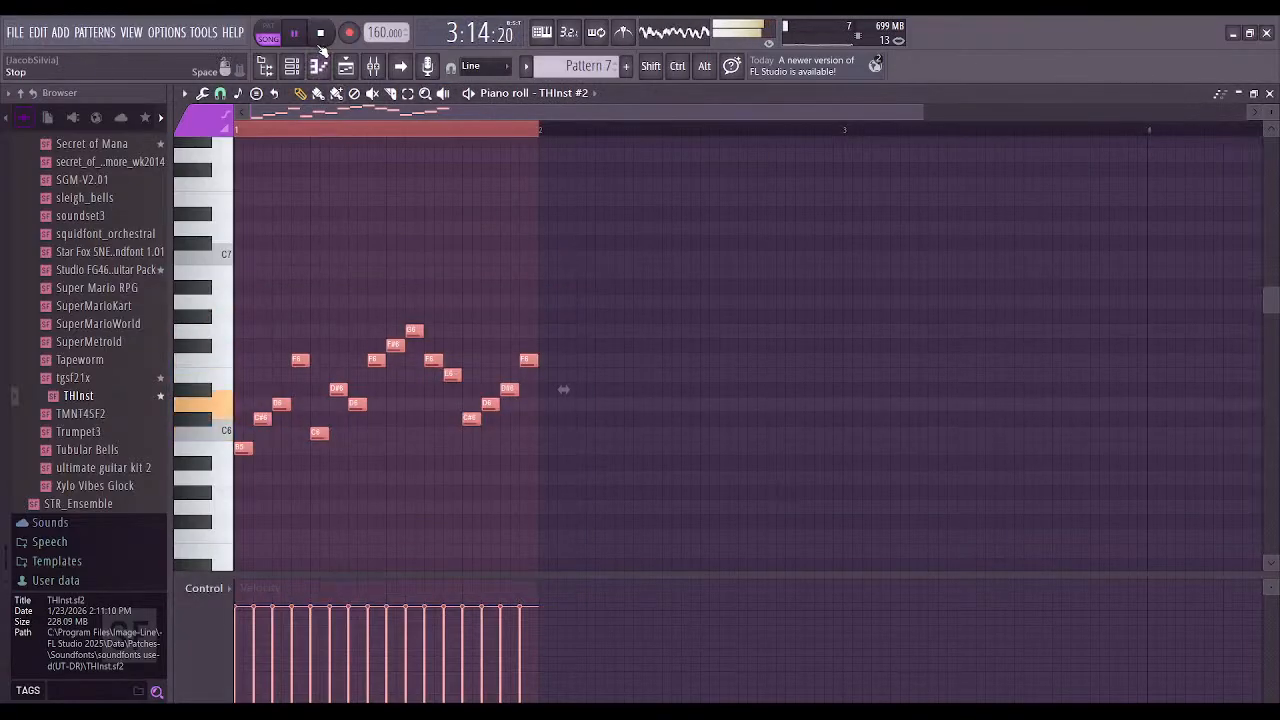
Play Pattern 6 on its own from the playlist and check its chords in the piano roll
{"action": "key", "text": "F5"}
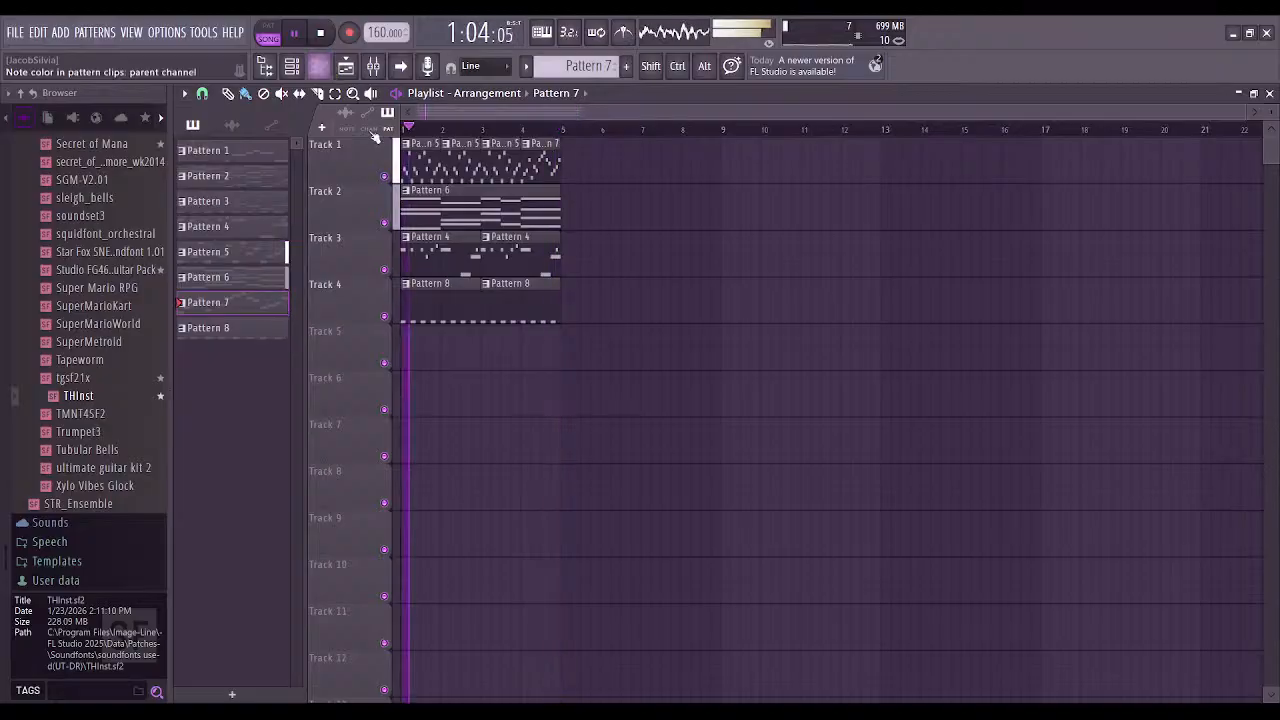
{"action": "key", "text": "l"}
{"action": "key", "text": "KP_Subtract"}
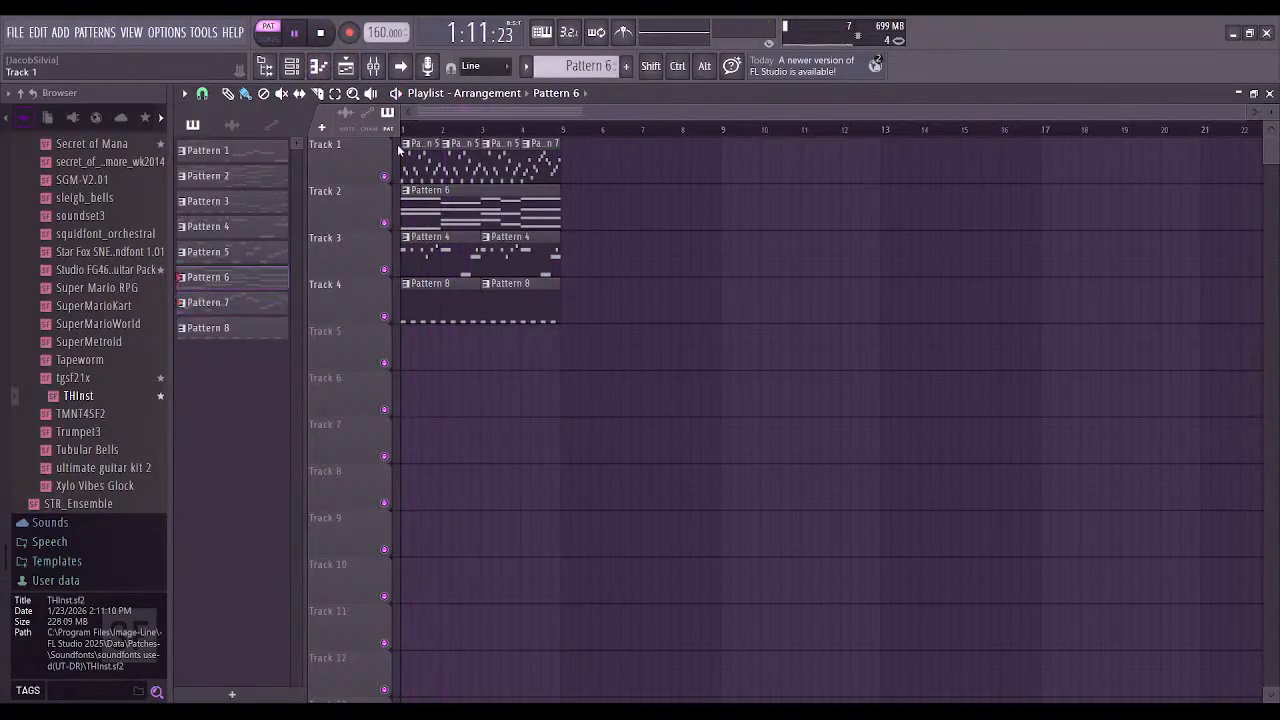
{"action": "left_click", "coordinate": [323, 77]}
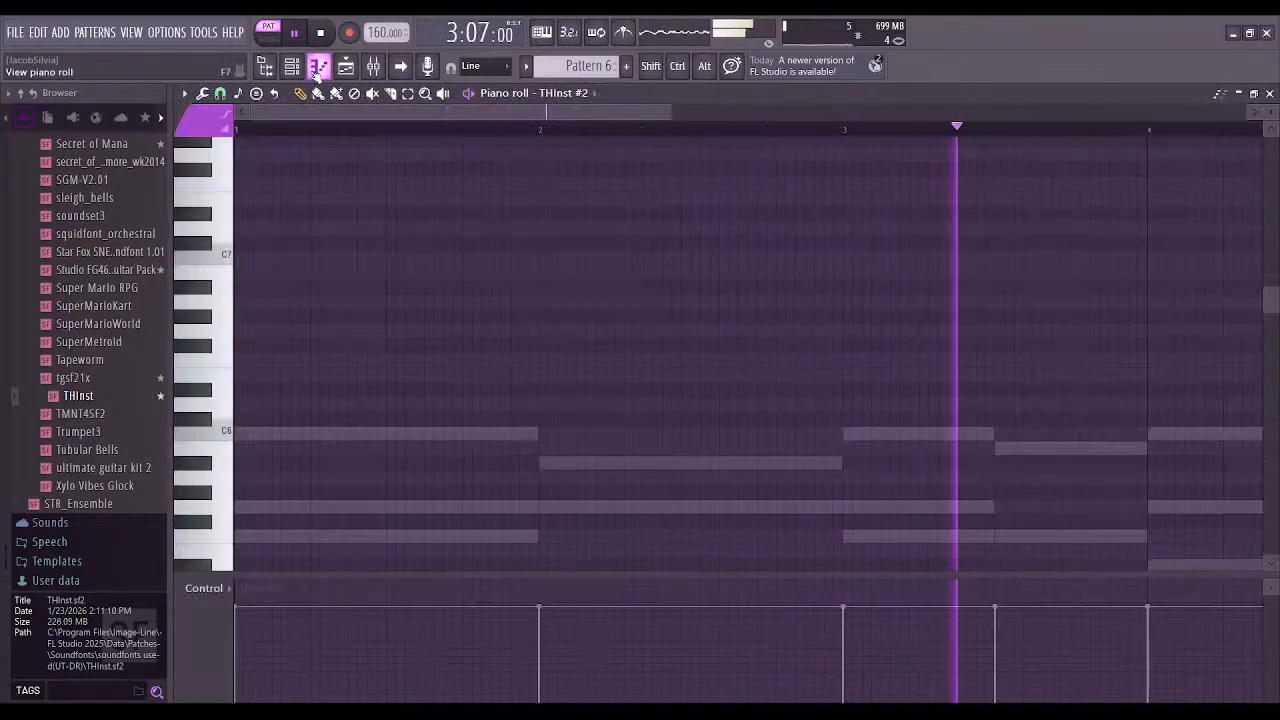
{"action": "left_click", "coordinate": [321, 75]}
Move all of Pattern 4's bass notes from the THInst channel to the 808 Snare channel
{"action": "left_click", "coordinate": [451, 229]}
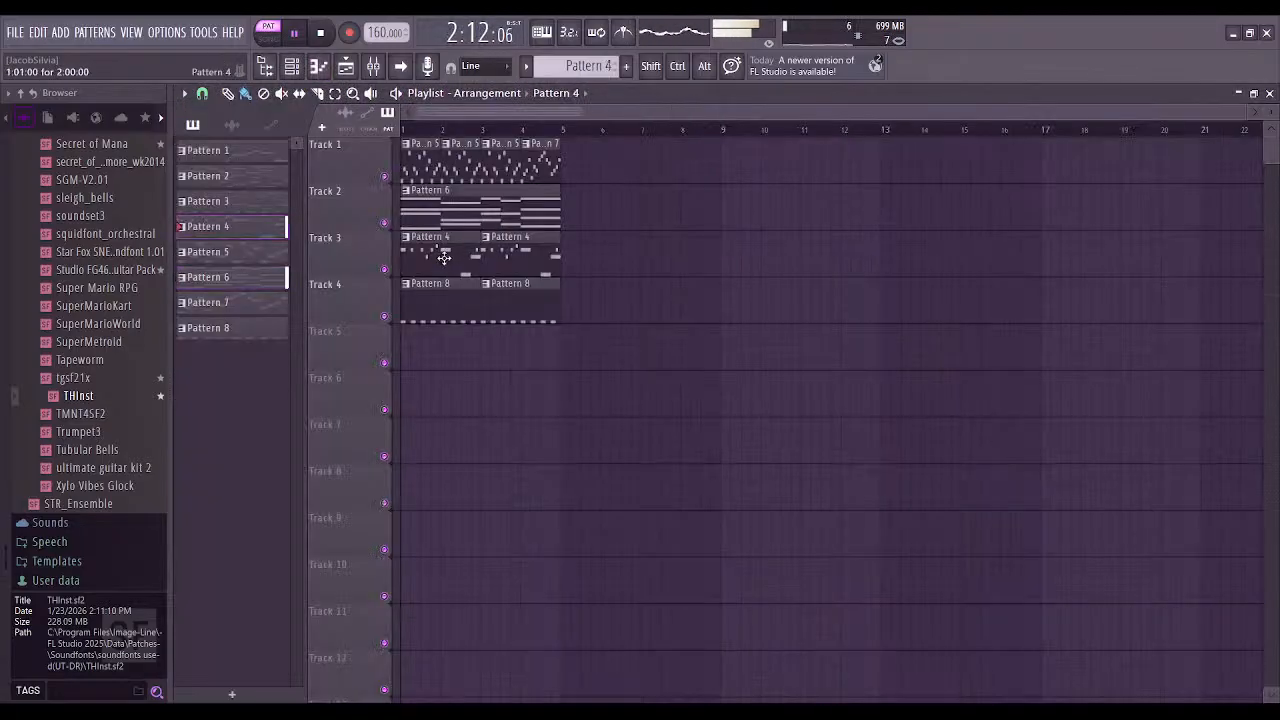
{"action": "left_click", "coordinate": [319, 67]}
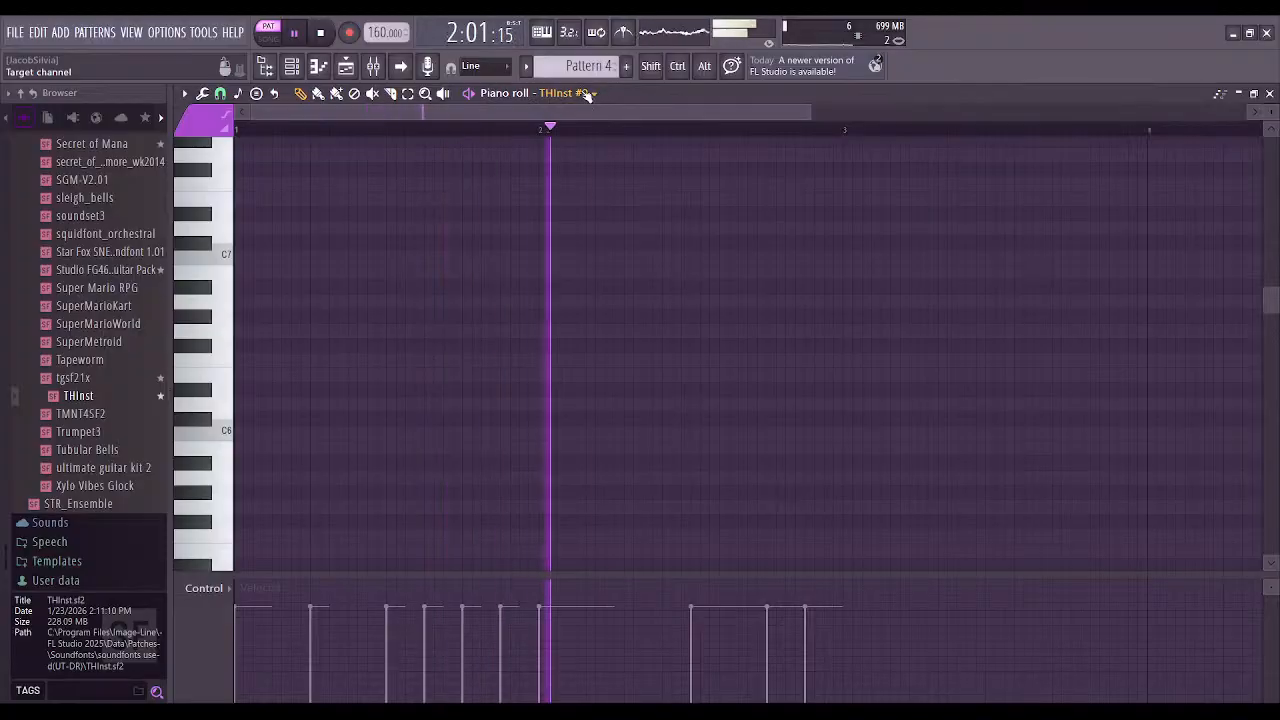
{"action": "scroll", "coordinate": [557, 209], "scroll_direction": "down", "scroll_amount": 10}
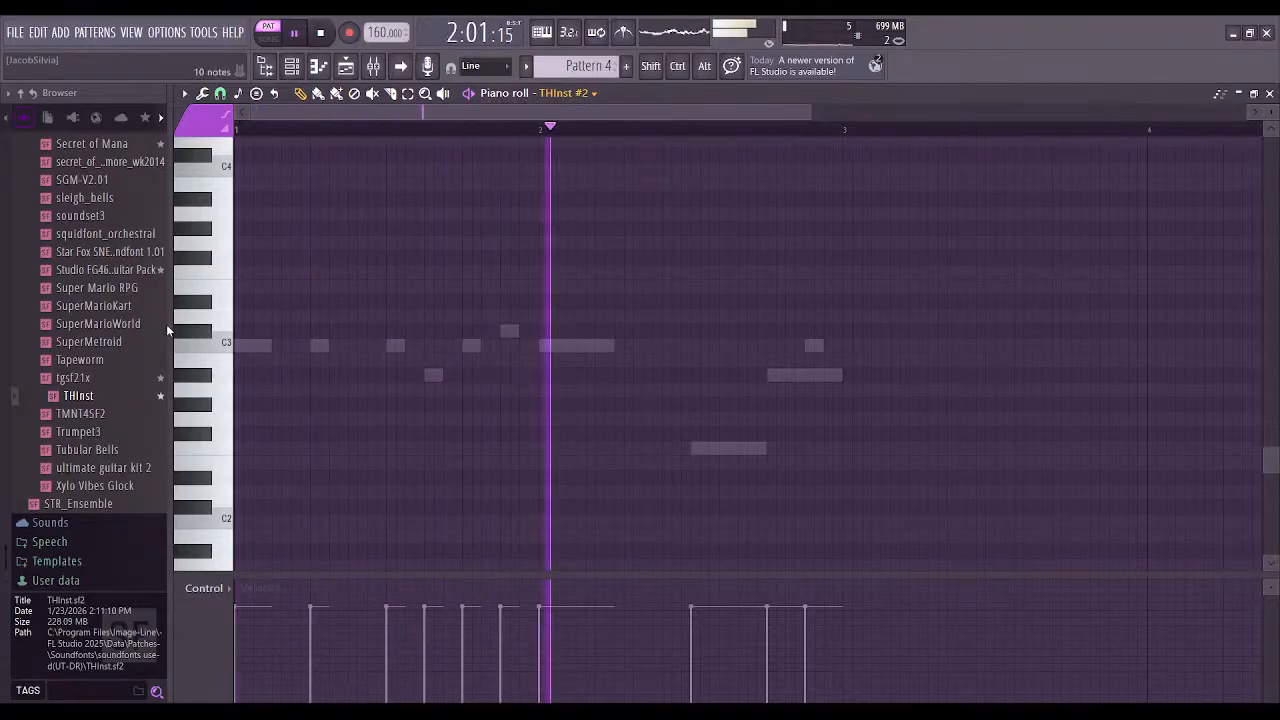
{"action": "key", "text": "ctrl+a"}
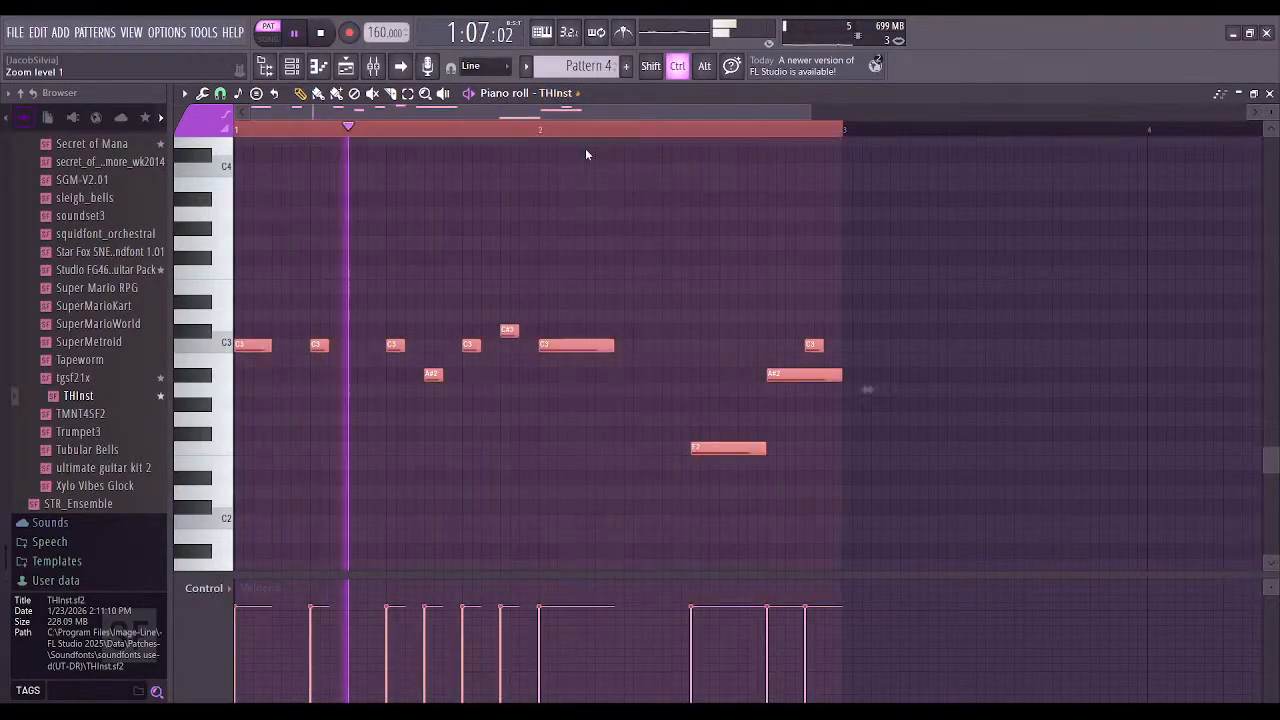
{"action": "key", "text": "Down"}
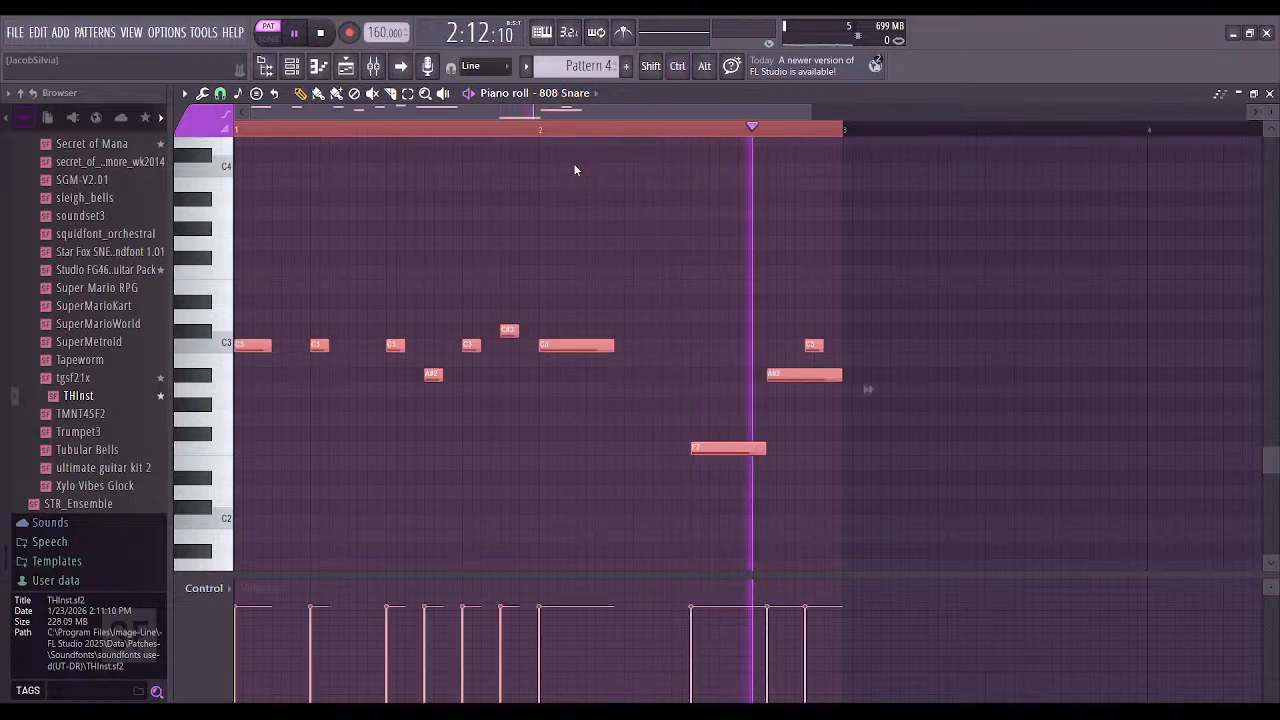
Load the Easy Strings VST3 onto the 808 Snare channel and set it to the cello with the Pizzicato articulation
{"action": "scroll", "coordinate": [110, 395], "scroll_direction": "up", "scroll_amount": 20}
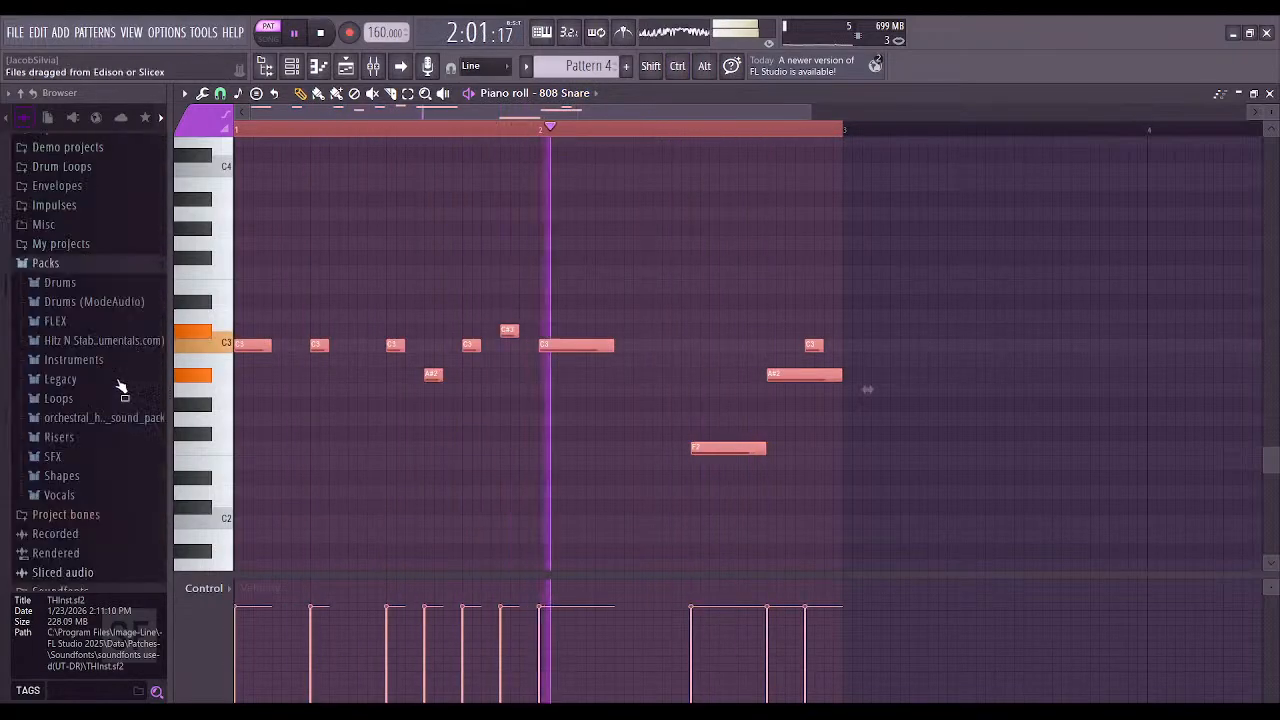
{"action": "left_click", "coordinate": [115, 508]}
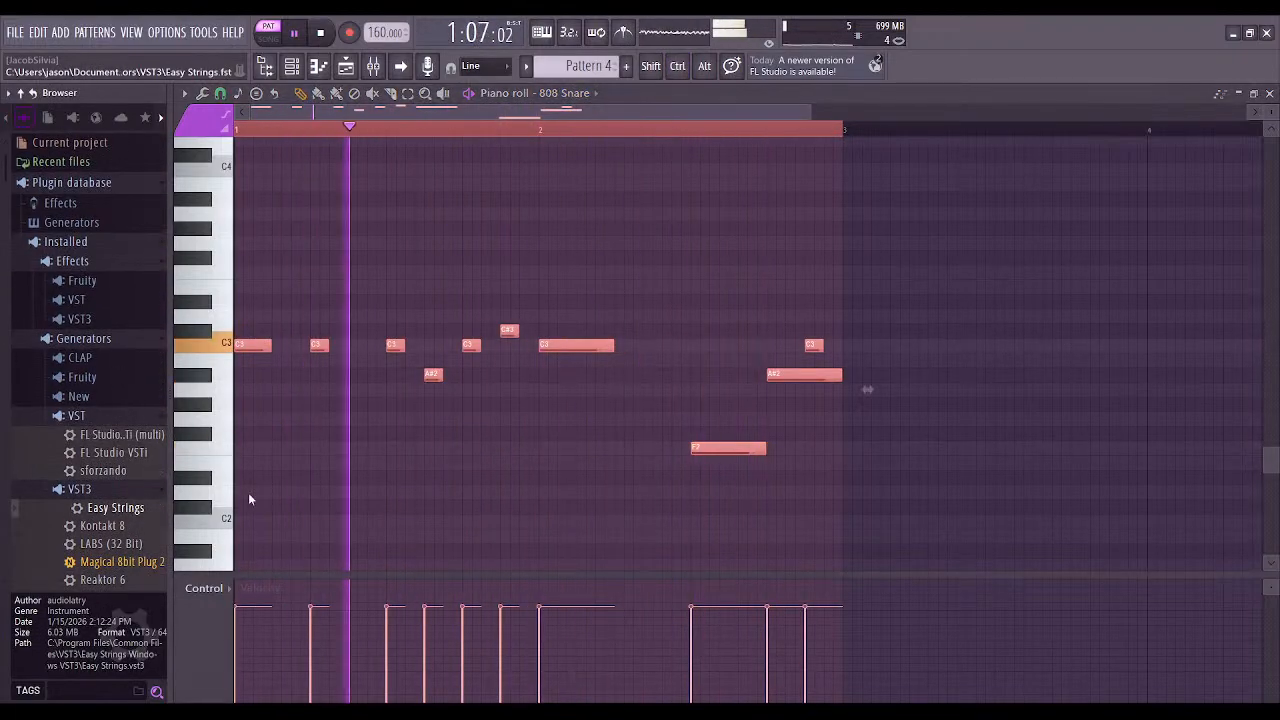
{"action": "left_click_drag", "start_coordinate": [248, 492], "coordinate": [248, 492]}
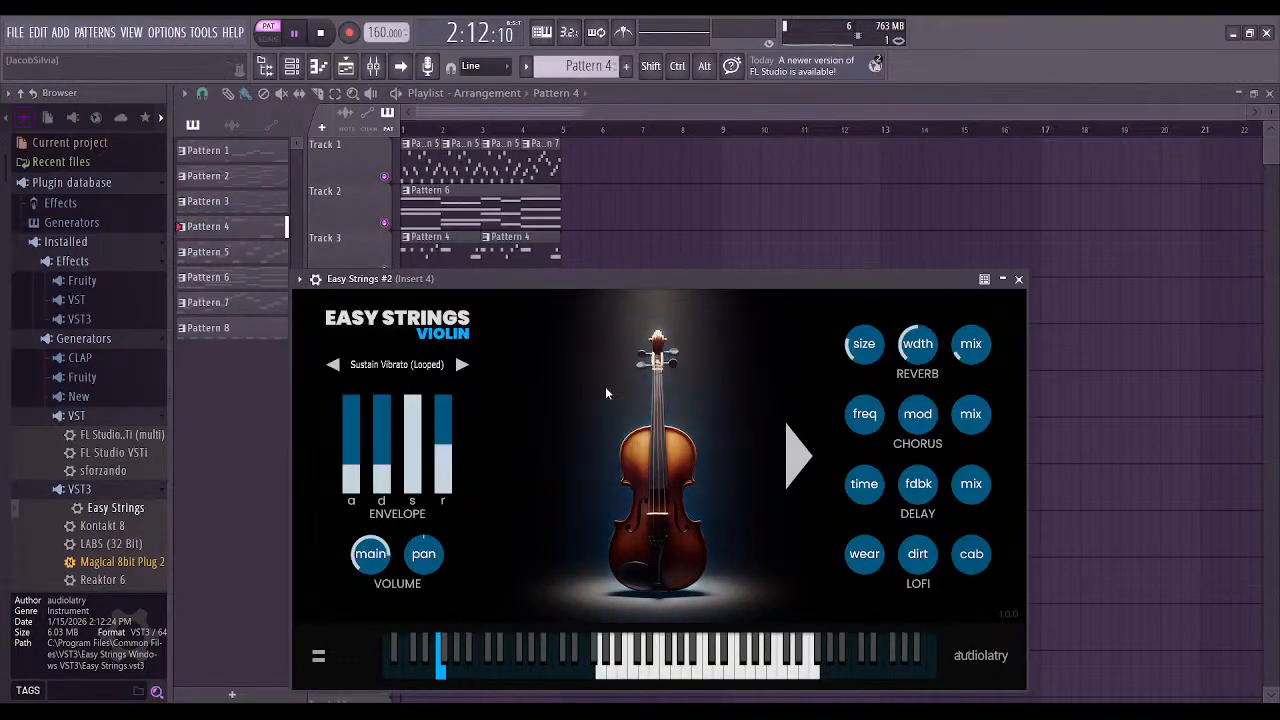
{"action": "left_click", "coordinate": [801, 464]}
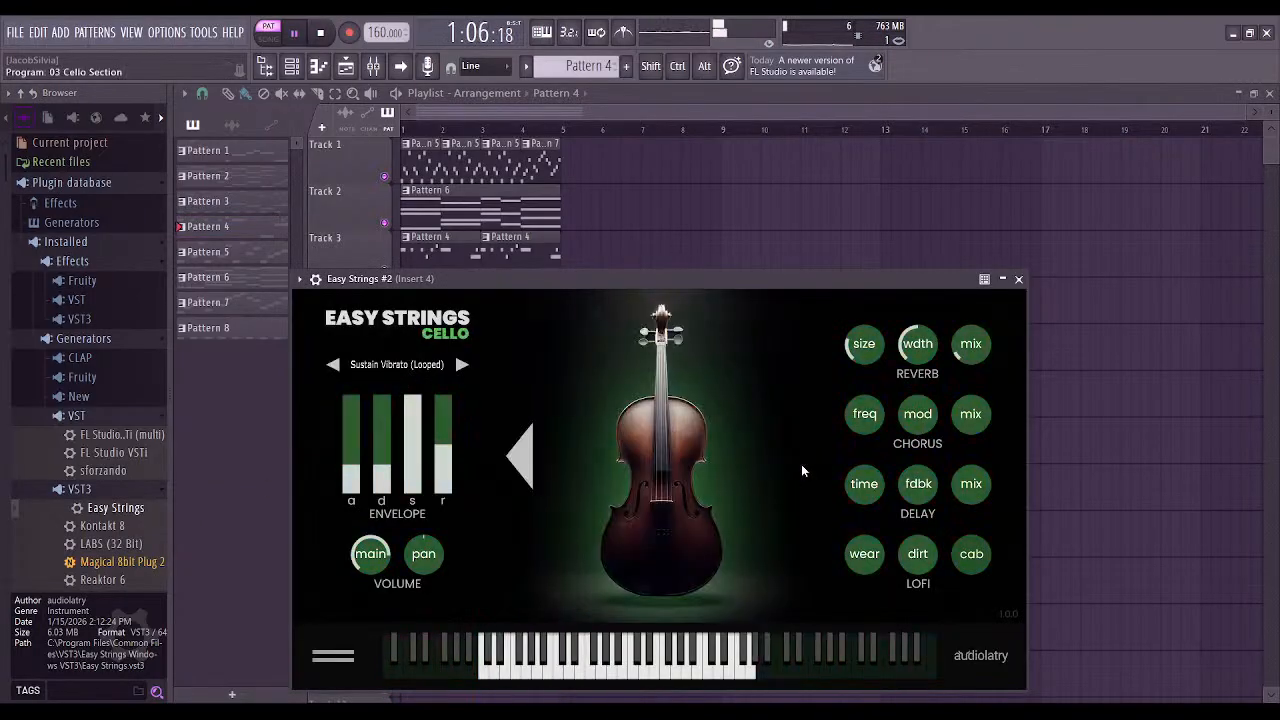
{"action": "left_click", "coordinate": [461, 366]}
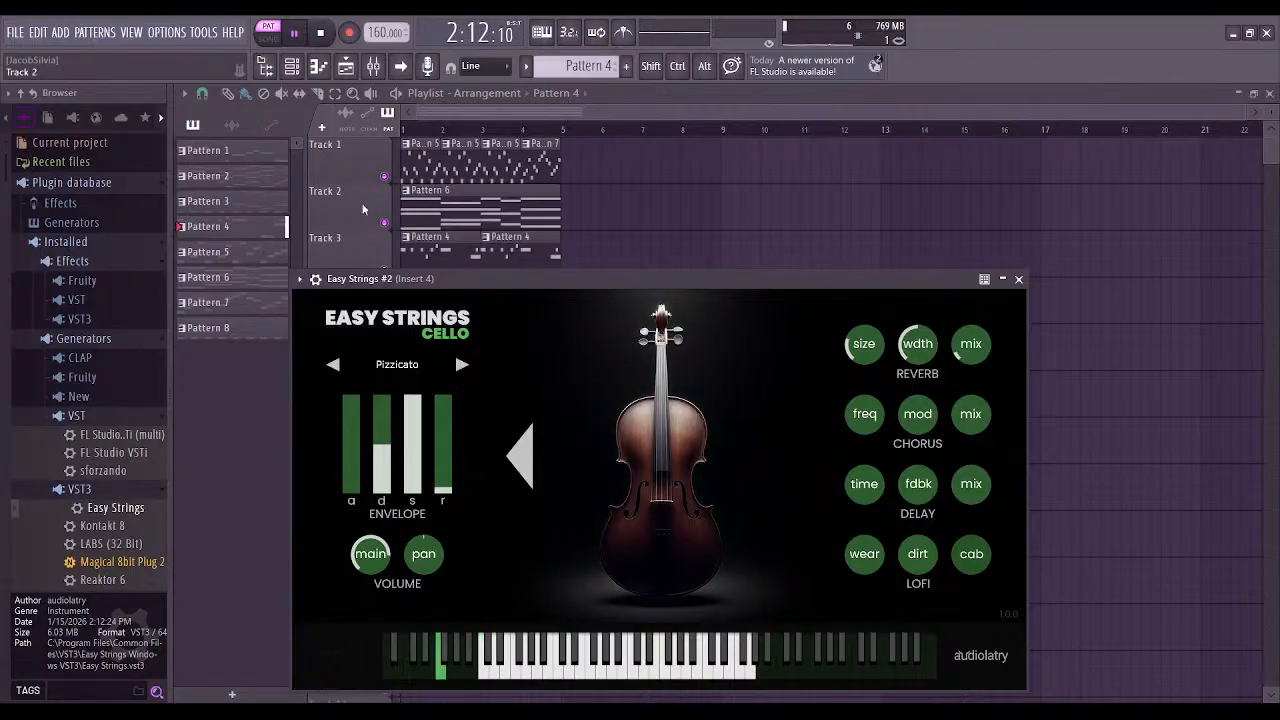
Switch playback to song mode and listen to the full arrangement with the playlist in front
{"action": "left_click", "coordinate": [270, 40]}
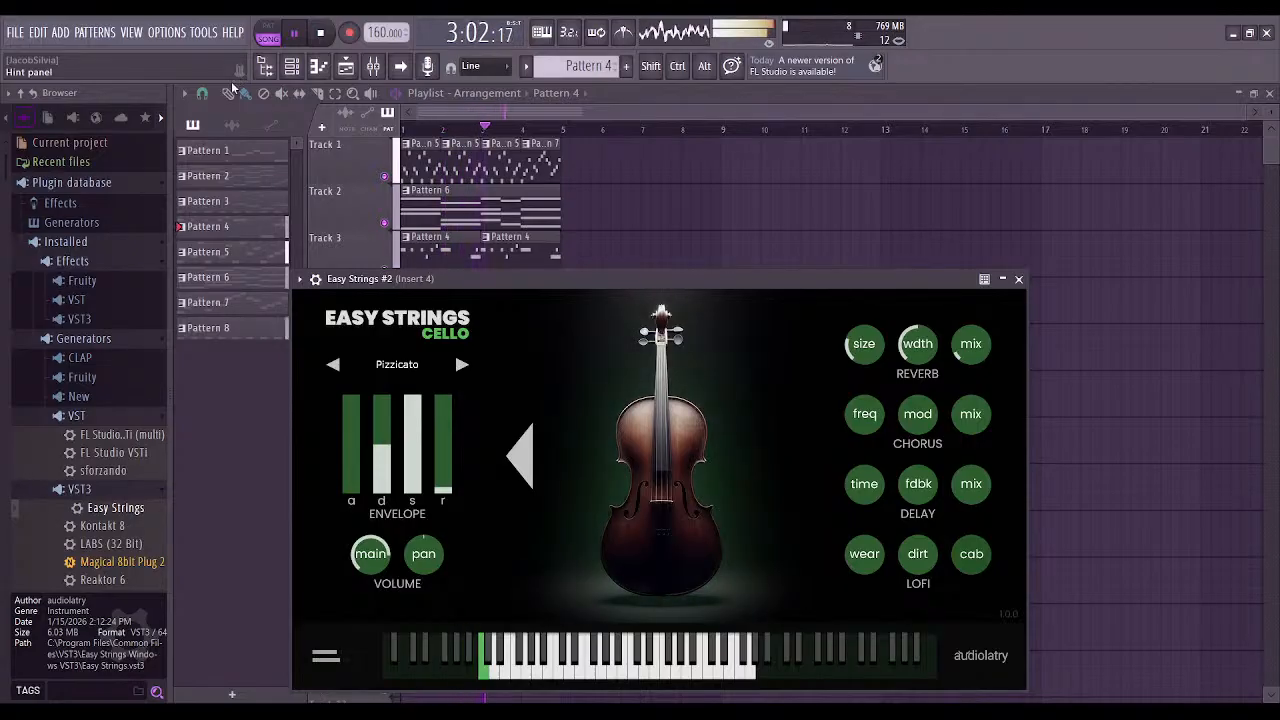
{"action": "left_click", "coordinate": [443, 181]}
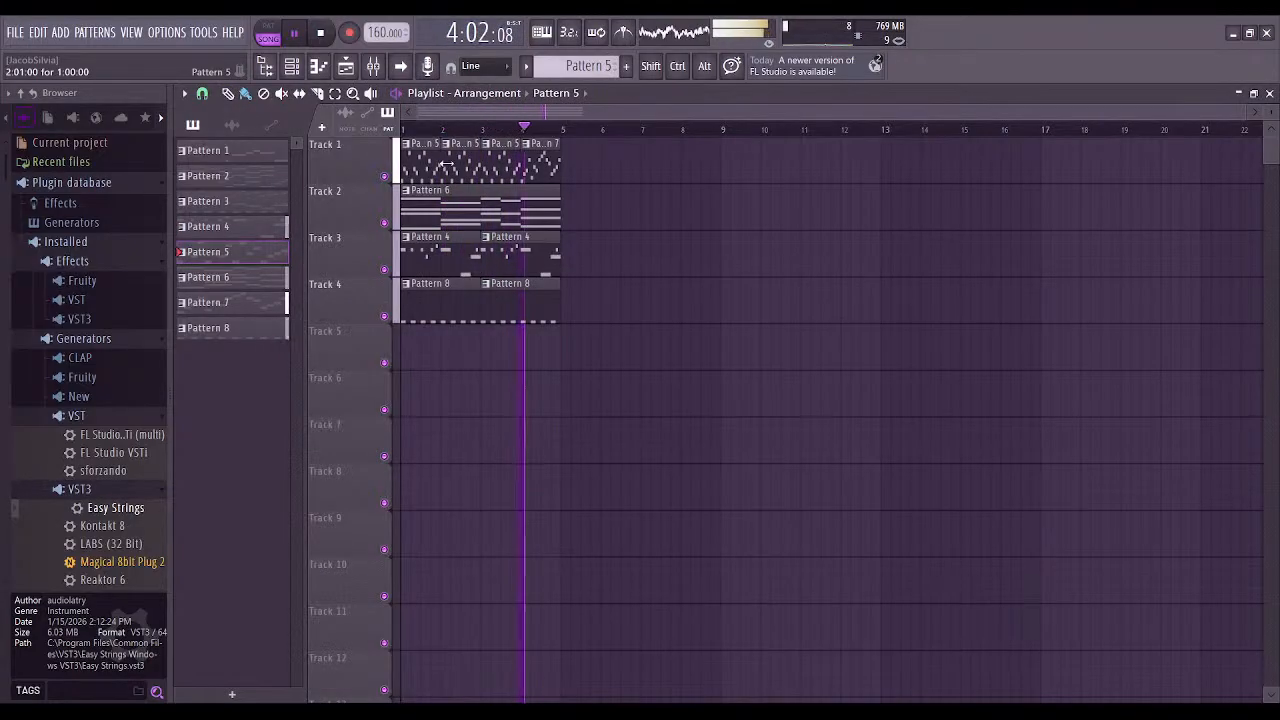
{"action": "left_click", "coordinate": [371, 66]}
{"action": "left_click", "coordinate": [371, 66]}
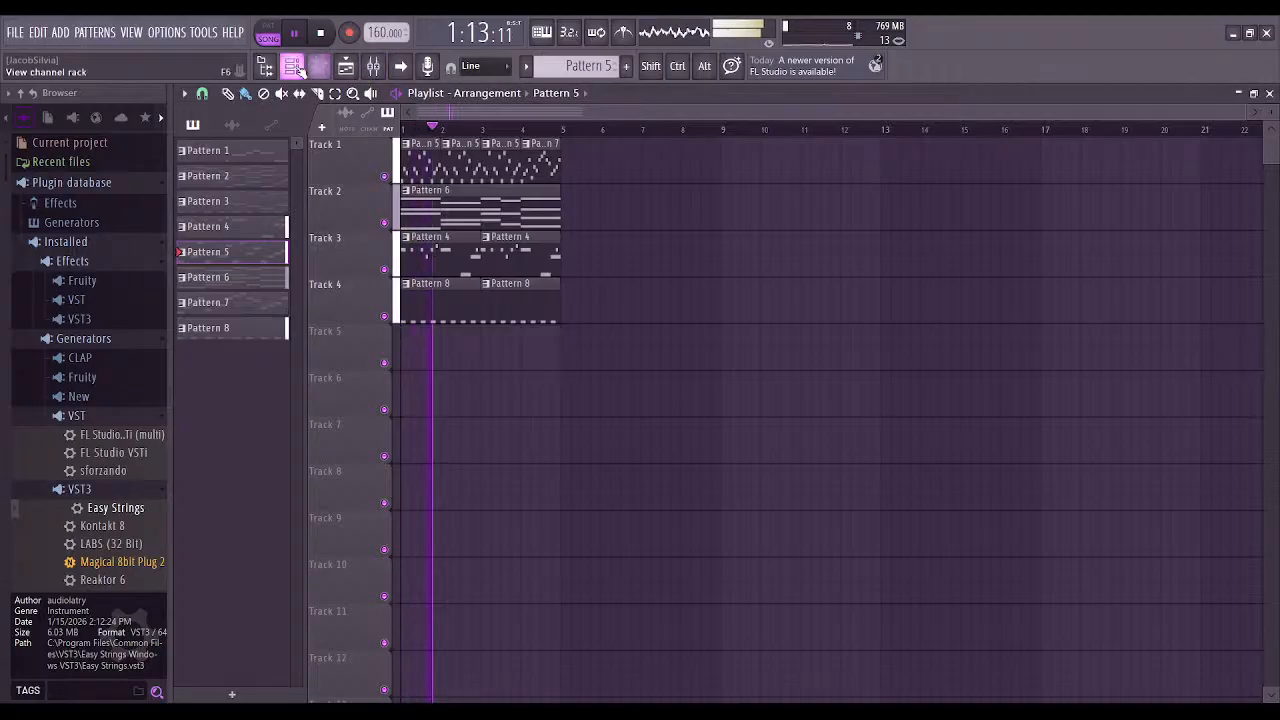
Route the THInst #2 channel to mixer insert 1 and the Easy Strings #2 channel to insert 2, checking THInst #2's patch
{"action": "left_click", "coordinate": [346, 66]}
{"action": "scroll", "coordinate": [499, 273], "scroll_direction": "down", "scroll_amount": 1}
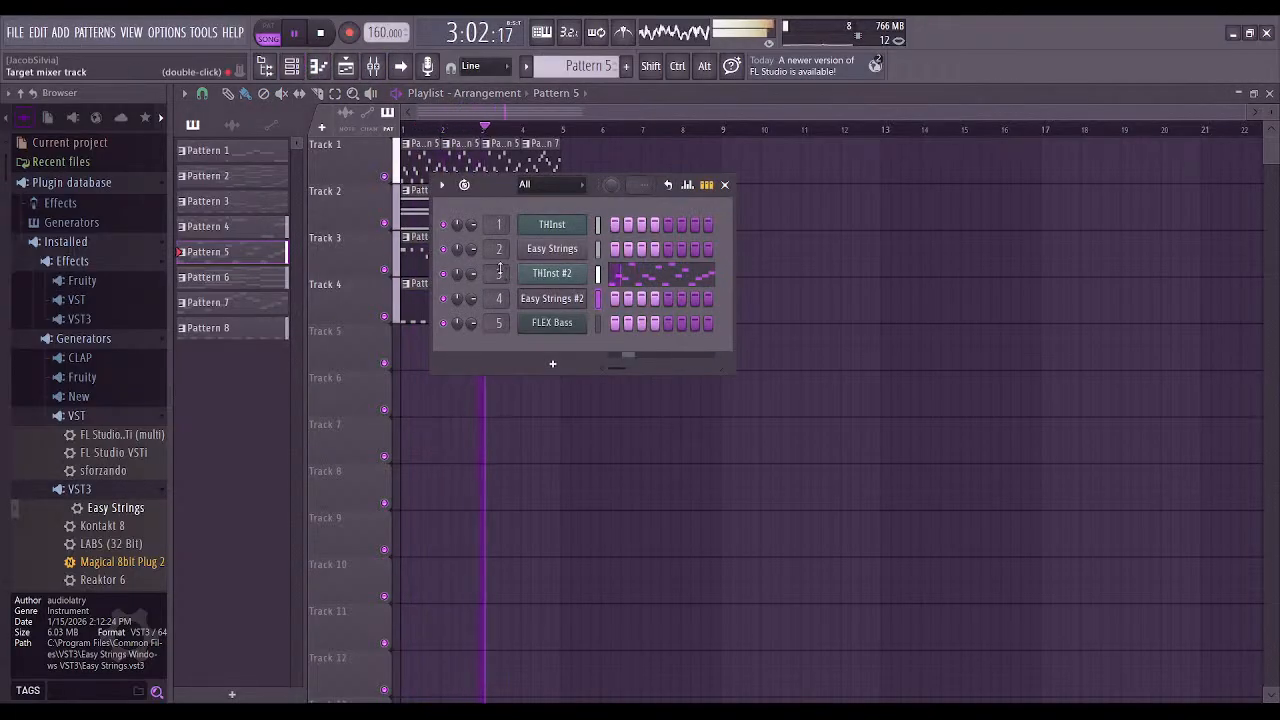
{"action": "scroll", "coordinate": [499, 273], "scroll_direction": "down", "scroll_amount": 1}
{"action": "scroll", "coordinate": [499, 298], "scroll_direction": "down", "scroll_amount": 2}
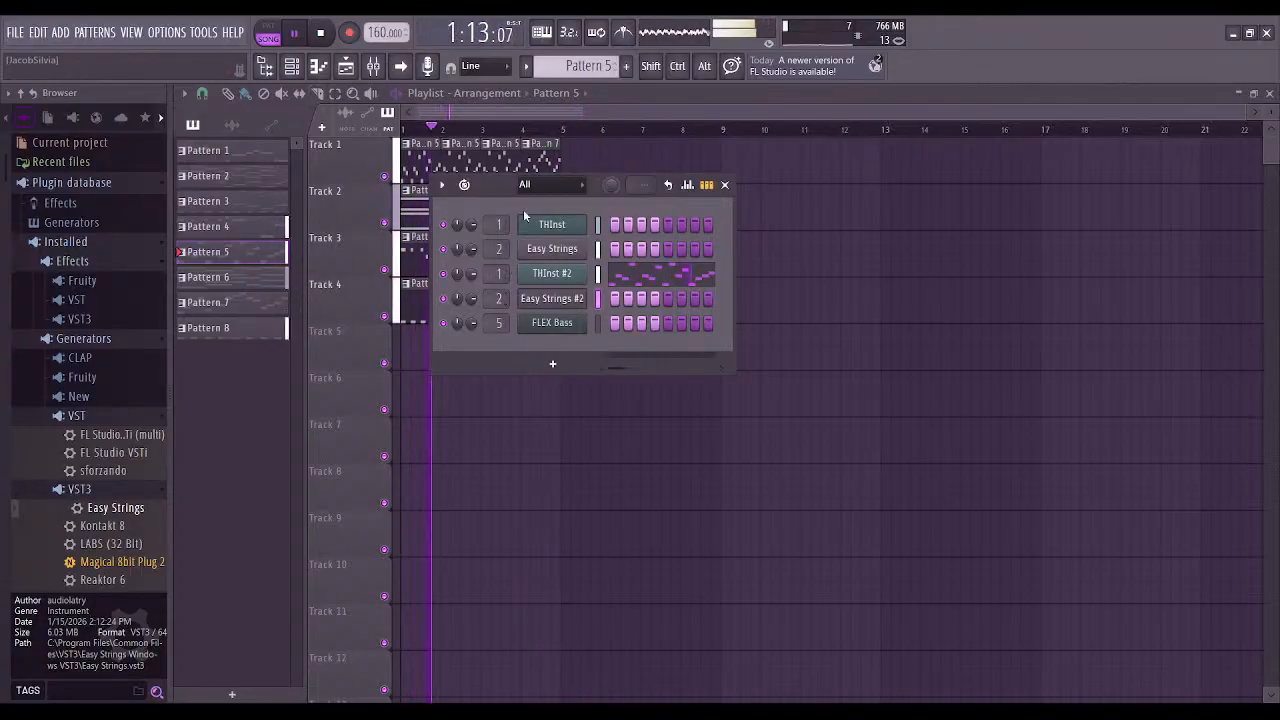
{"action": "left_click", "coordinate": [560, 273]}
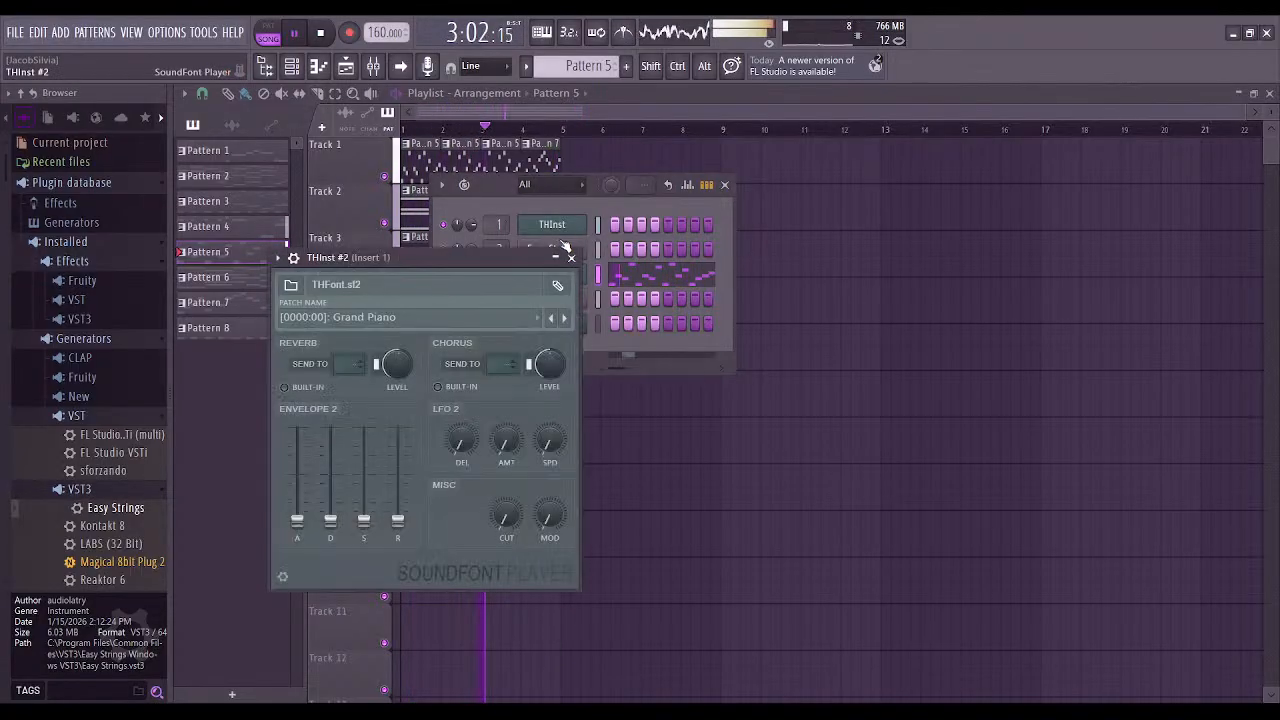
{"action": "left_click", "coordinate": [573, 258]}
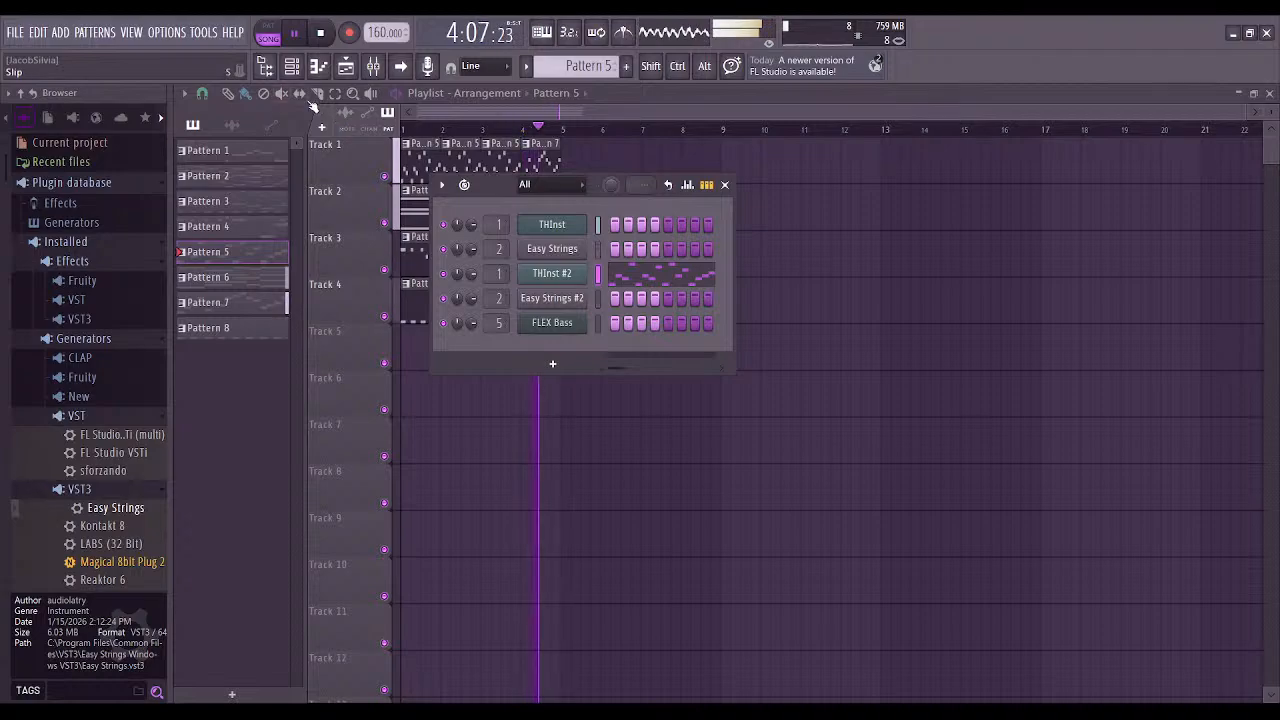
Lower the volume of mixer insert 1 to 89% (-2.4 dB), and close the mixer and channel rack
{"action": "left_click", "coordinate": [373, 66]}
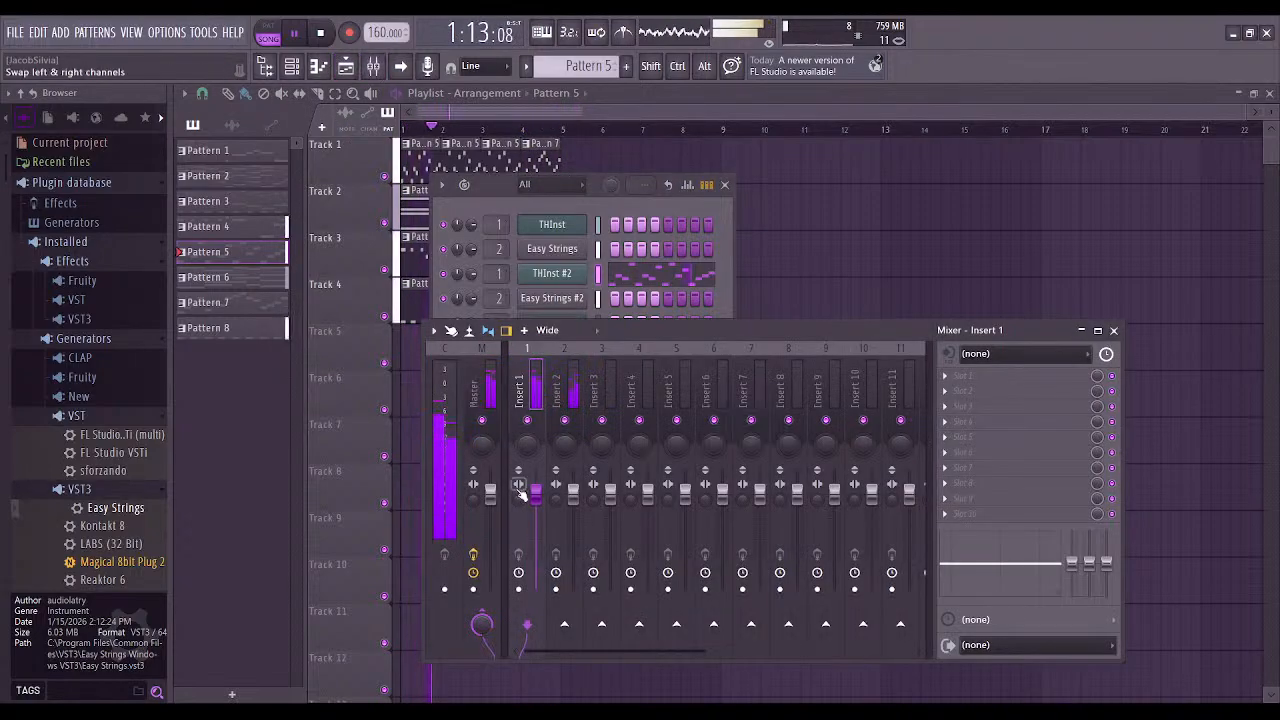
{"action": "left_click_drag", "start_coordinate": [538, 497], "coordinate": [538, 508]}
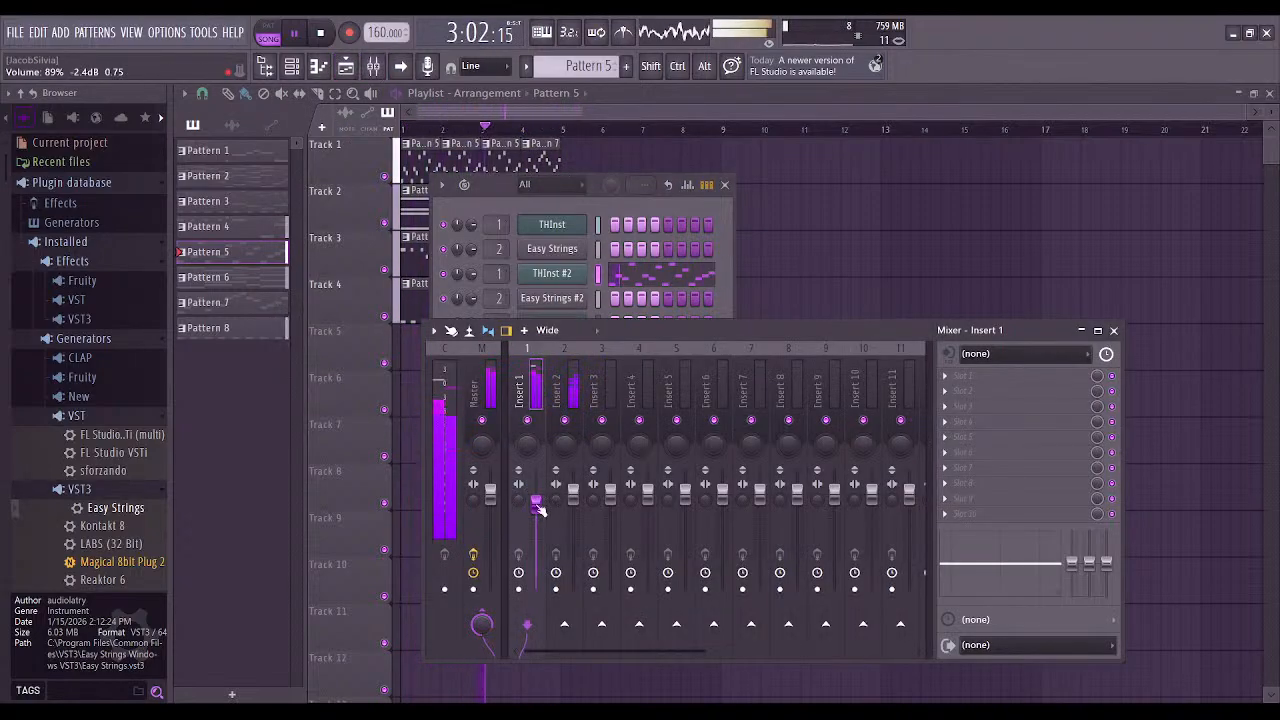
{"action": "left_click", "coordinate": [1113, 330]}
{"action": "left_click", "coordinate": [723, 186]}
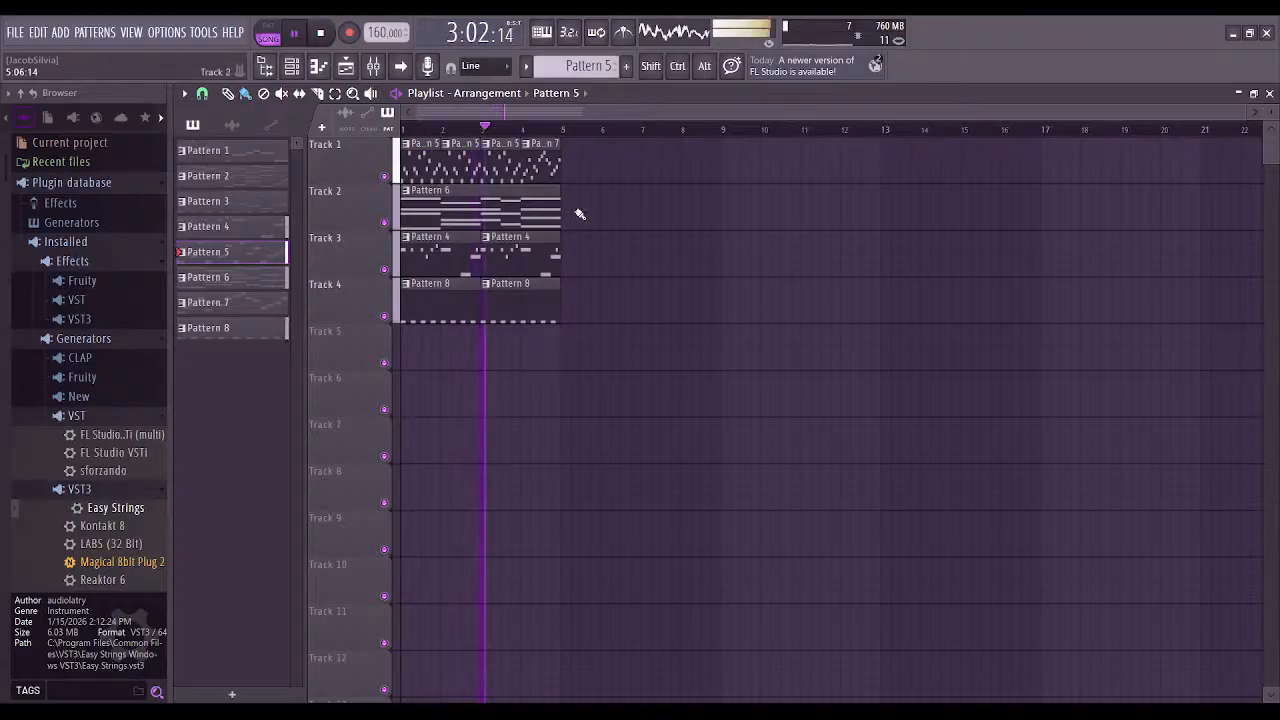
Stop playback and delete every pattern clip from Tracks 1 to 4 of the playlist
{"action": "left_click", "coordinate": [295, 38]}
{"action": "right_click", "coordinate": [480, 210]}
{"action": "right_click", "coordinate": [520, 255]}
{"action": "right_click", "coordinate": [520, 300]}
{"action": "right_click", "coordinate": [440, 255]}
{"action": "right_click", "coordinate": [440, 300]}
{"action": "right_click", "coordinate": [420, 160]}
{"action": "right_click", "coordinate": [460, 160]}
{"action": "right_click", "coordinate": [500, 160]}
{"action": "right_click", "coordinate": [540, 160]}
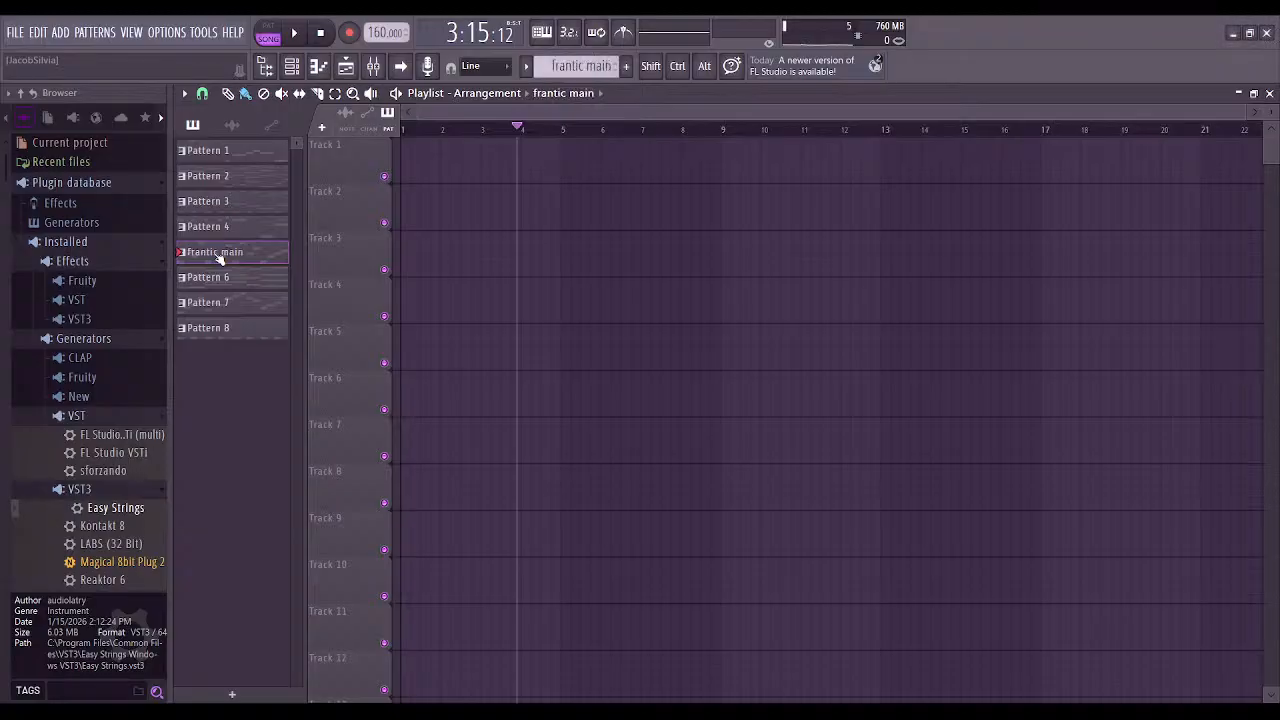
Rename Pattern 7 as frantic end, Pattern 8 as cello drama, Pattern 6 as chord and Pattern 4 as this one
{"action": "left_click", "coordinate": [229, 310]}
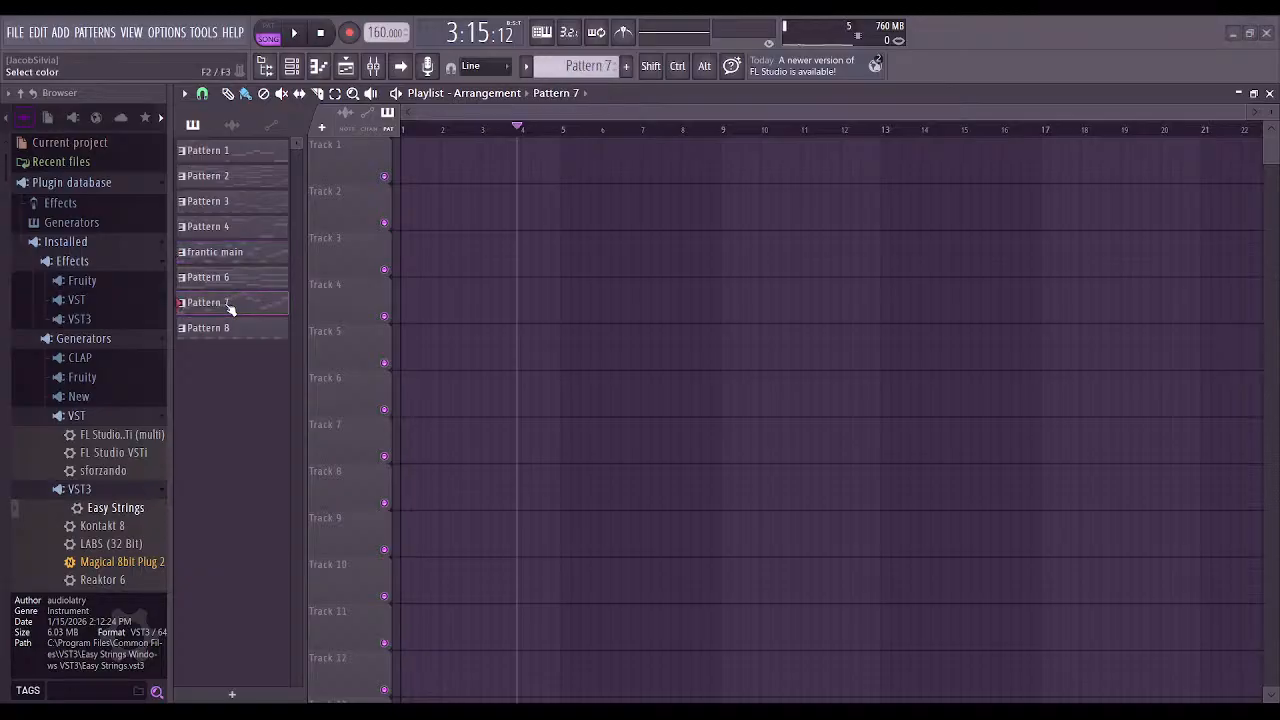
{"action": "key", "text": "Return"}
{"action": "left_click", "coordinate": [223, 335]}
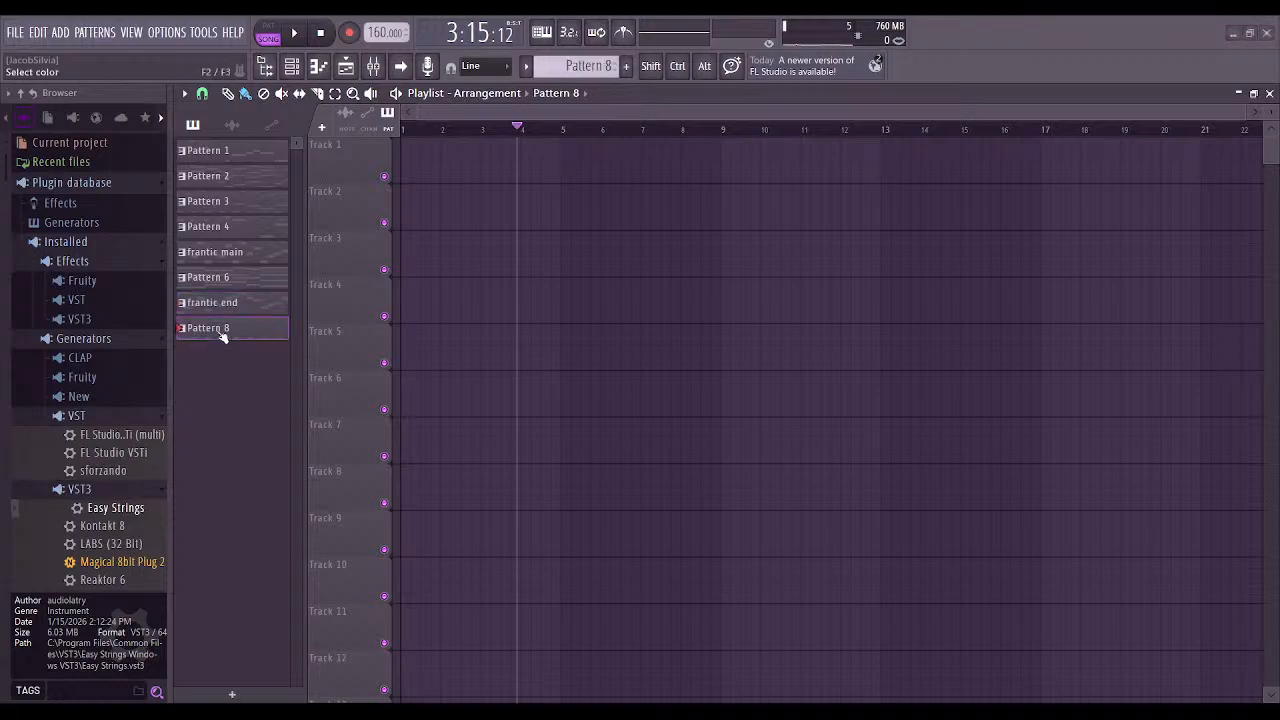
{"action": "key", "text": "Return"}
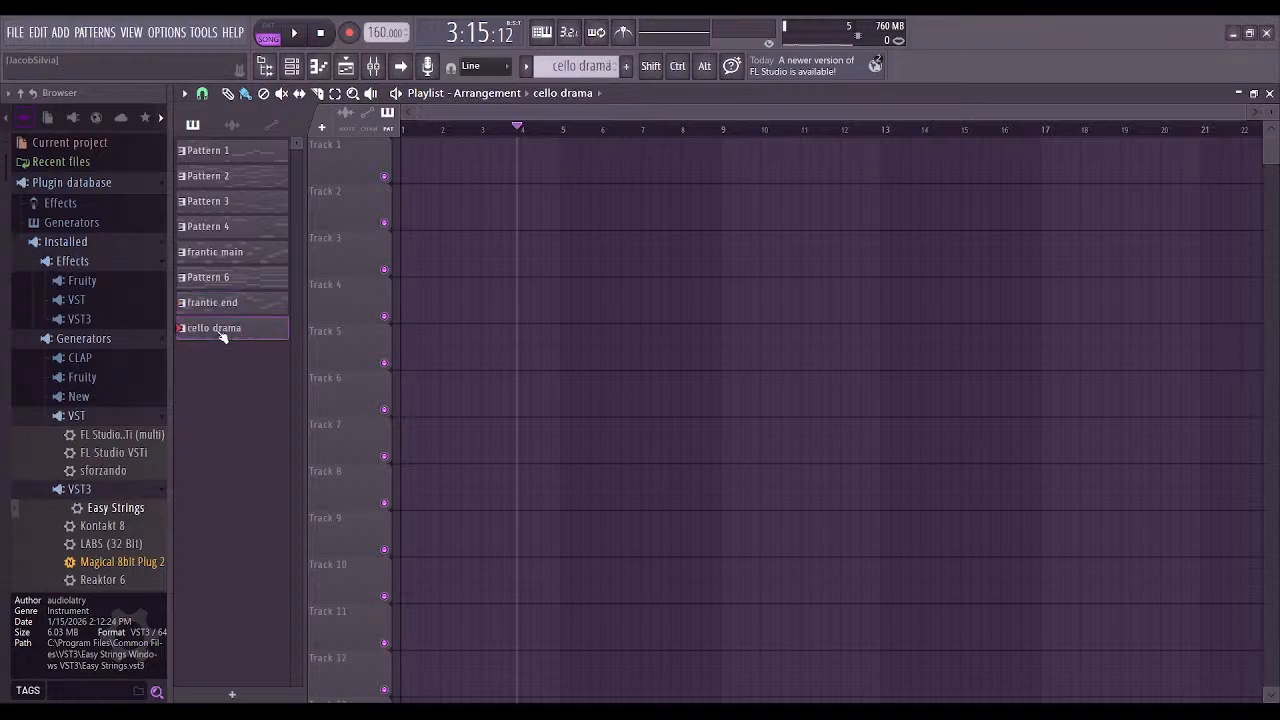
{"action": "left_click", "coordinate": [278, 287]}
{"action": "key", "text": "Return"}
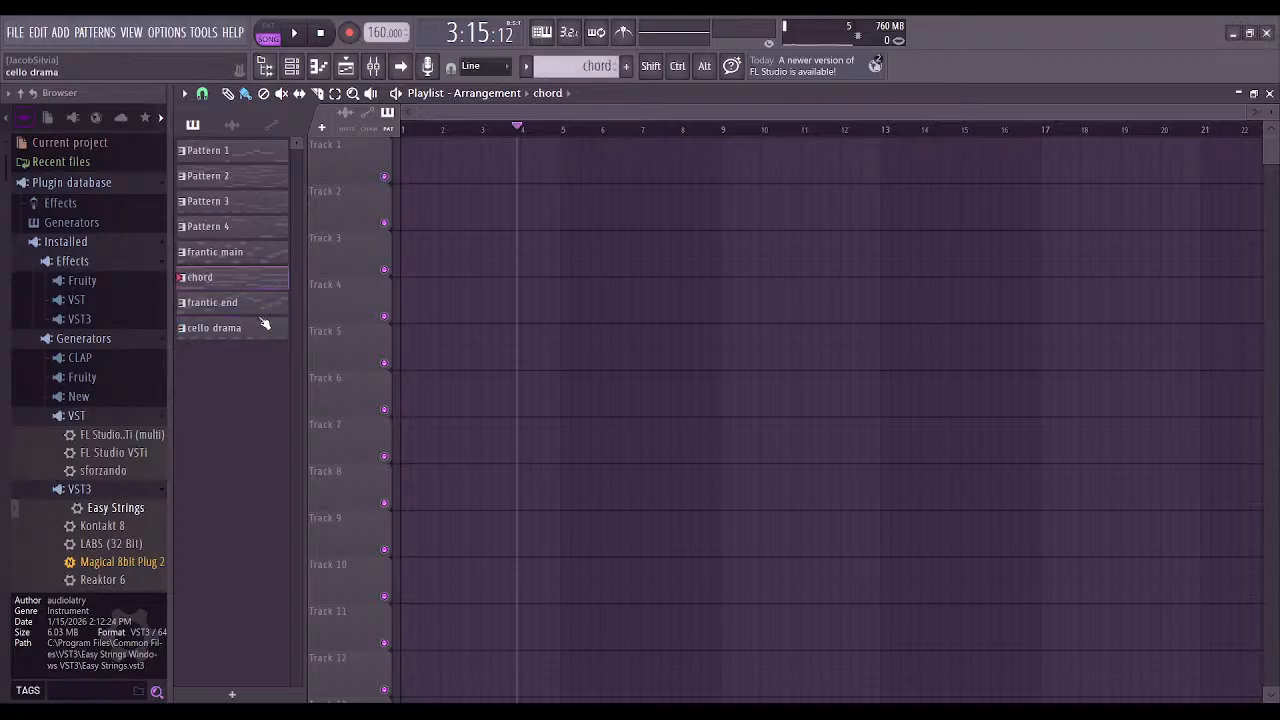
{"action": "left_click", "coordinate": [254, 230]}
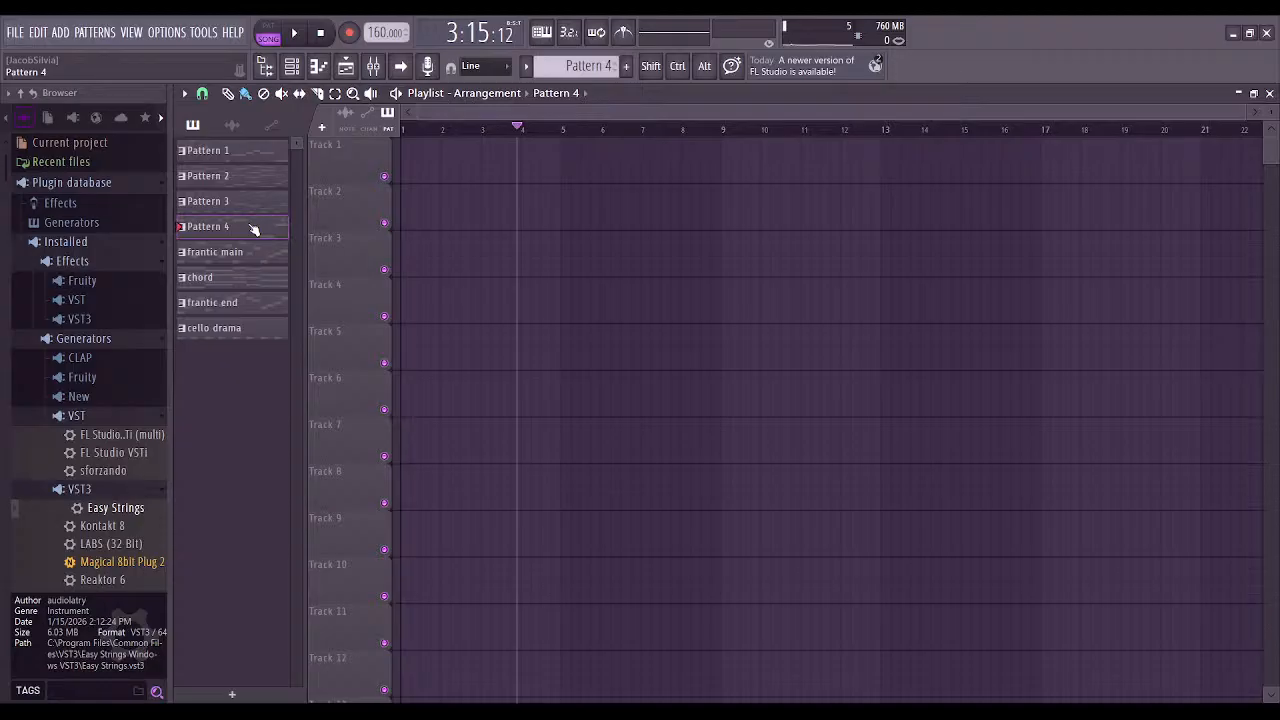
{"action": "key", "text": "Return"}
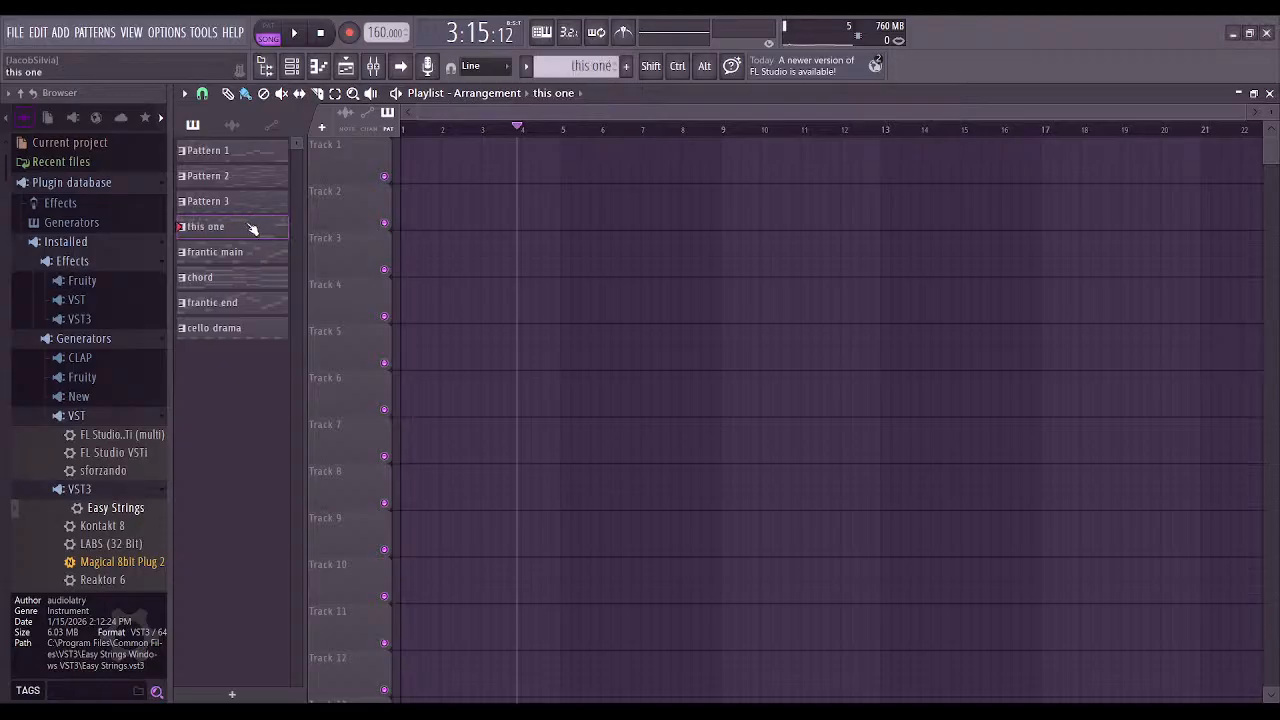
Place two frantic main clips back to back at bars 1 and 2 of Track 1
{"action": "left_click", "coordinate": [238, 252]}
{"action": "left_click", "coordinate": [428, 160]}
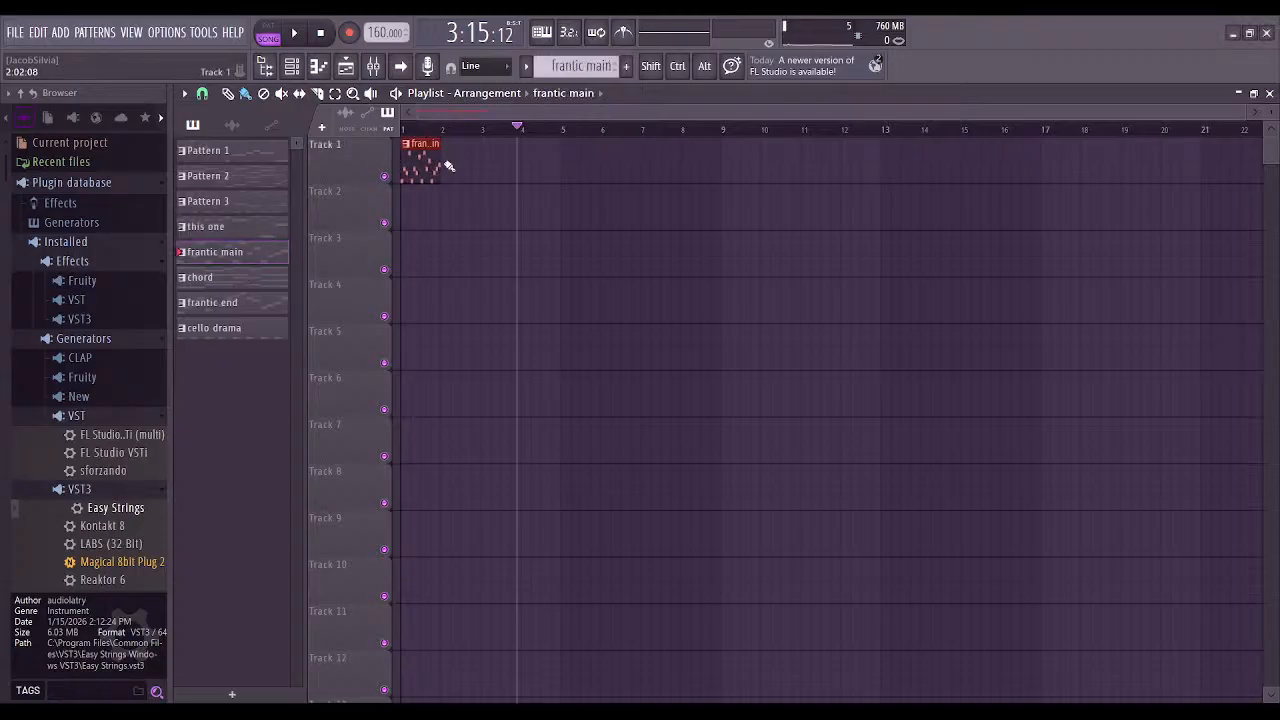
{"action": "left_click", "coordinate": [463, 162]}
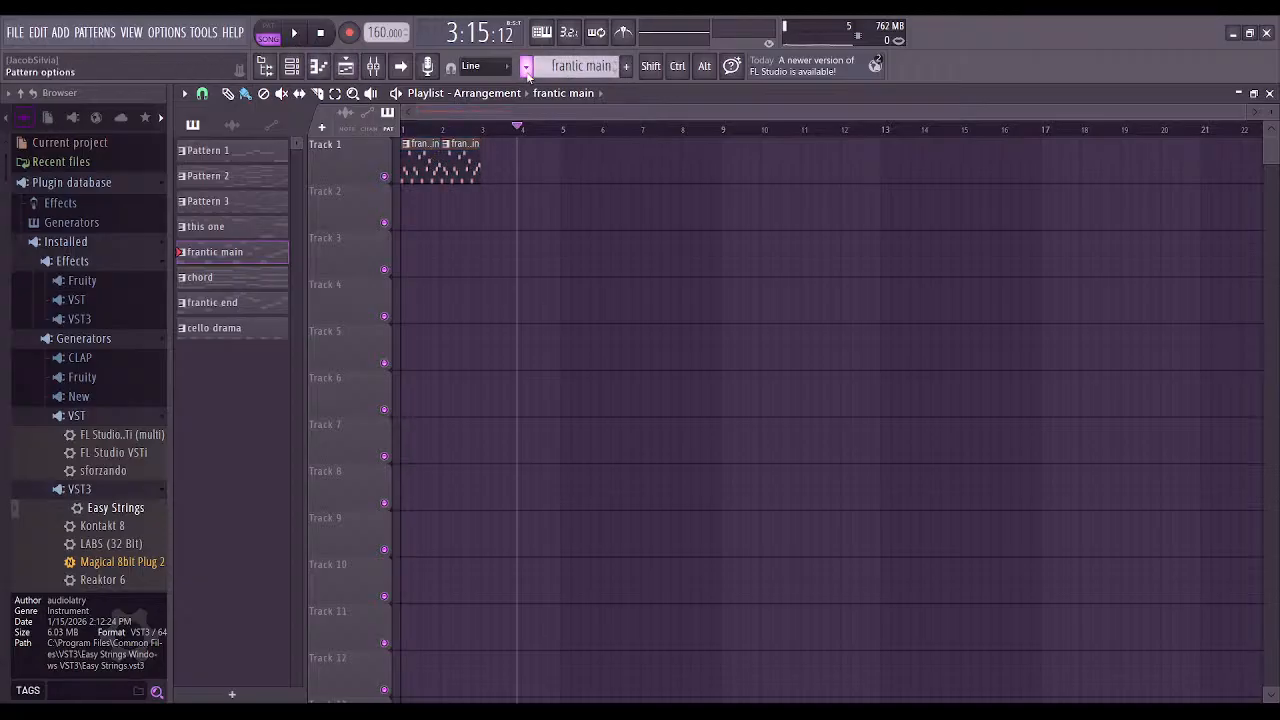
Examine frantic main's notes in the piano roll and check the patch of its THInst #2 channel
{"action": "left_click", "coordinate": [320, 68]}
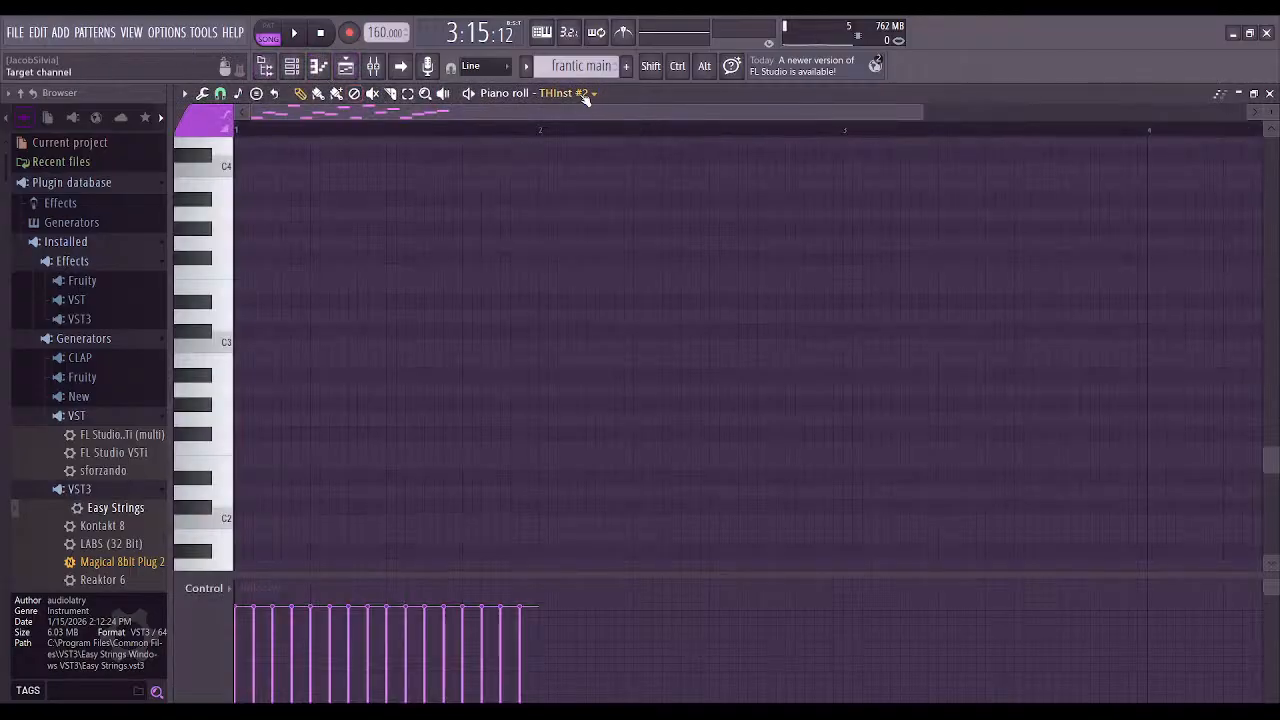
{"action": "scroll", "coordinate": [560, 189], "scroll_direction": "up", "scroll_amount": 8}
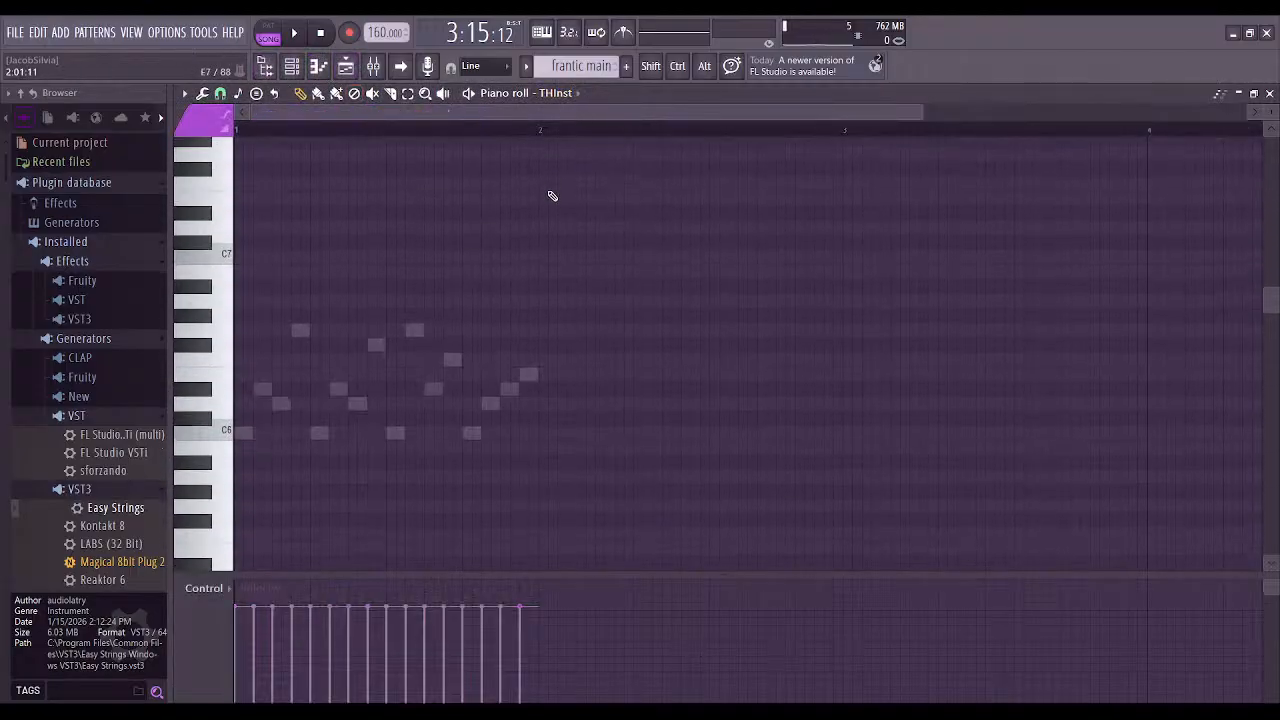
{"action": "scroll", "coordinate": [552, 115], "scroll_direction": "down", "scroll_amount": 1}
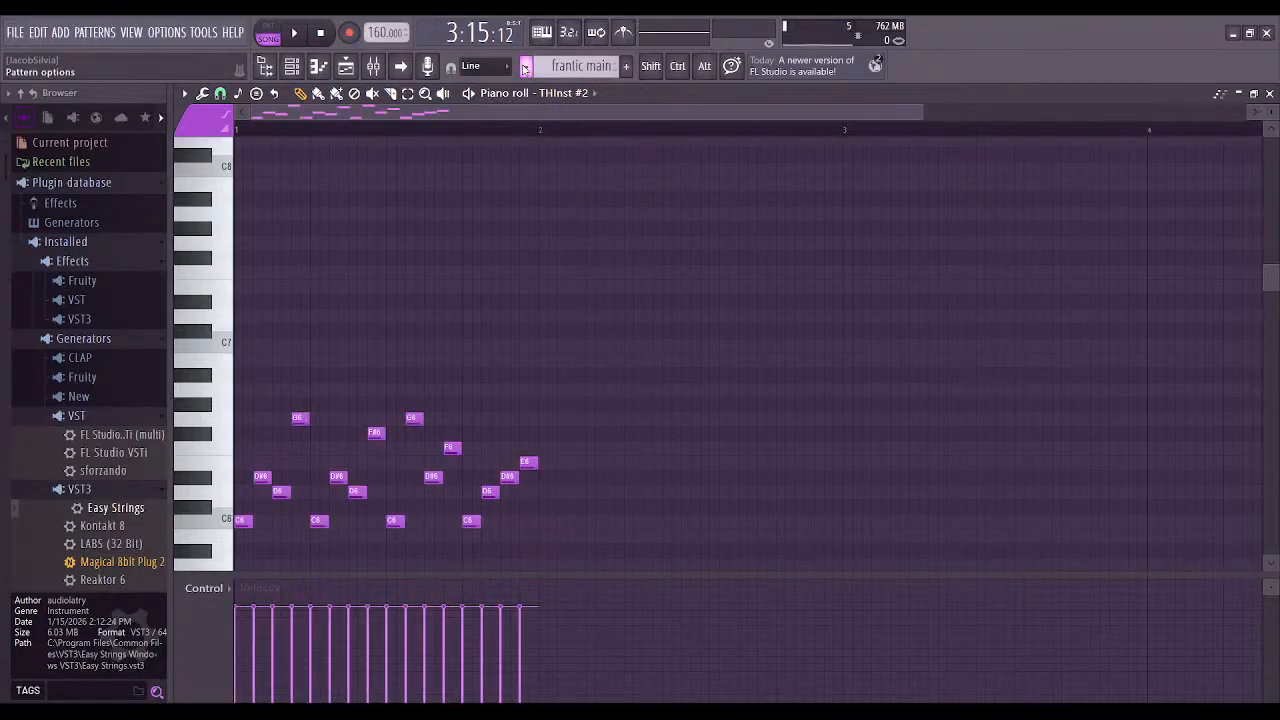
{"action": "left_click", "coordinate": [557, 95]}
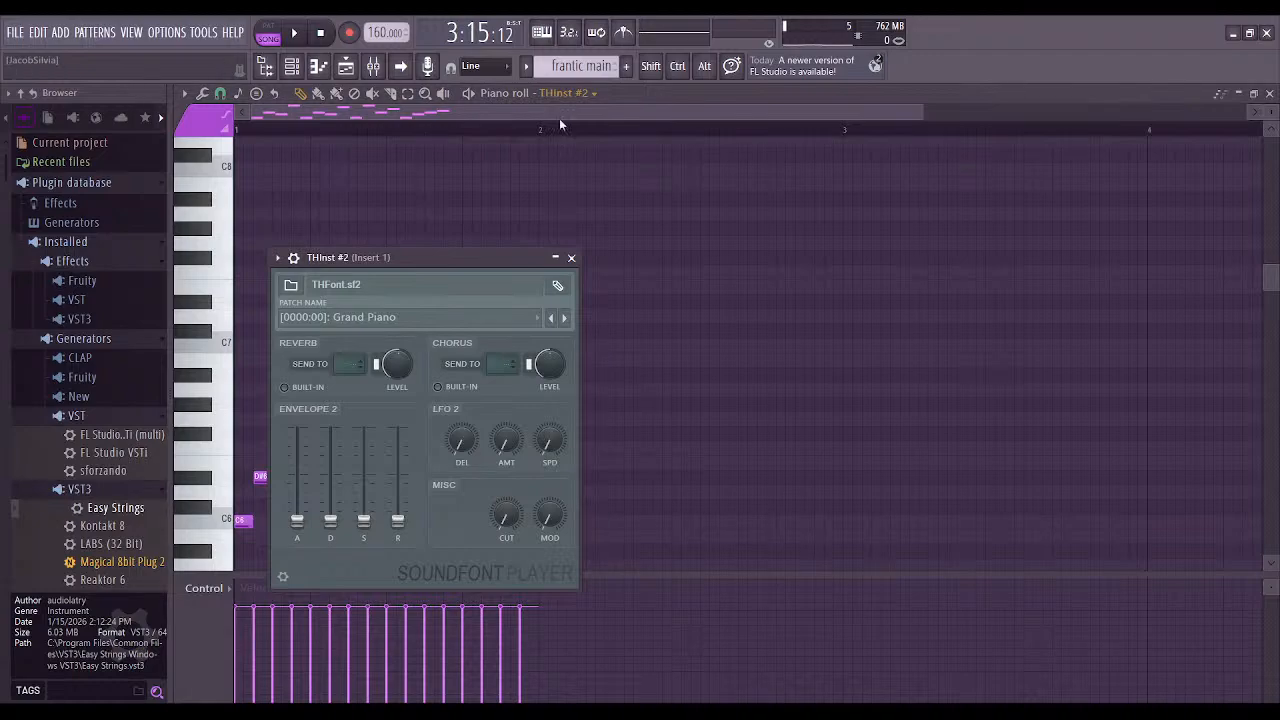
{"action": "left_click", "coordinate": [572, 258]}
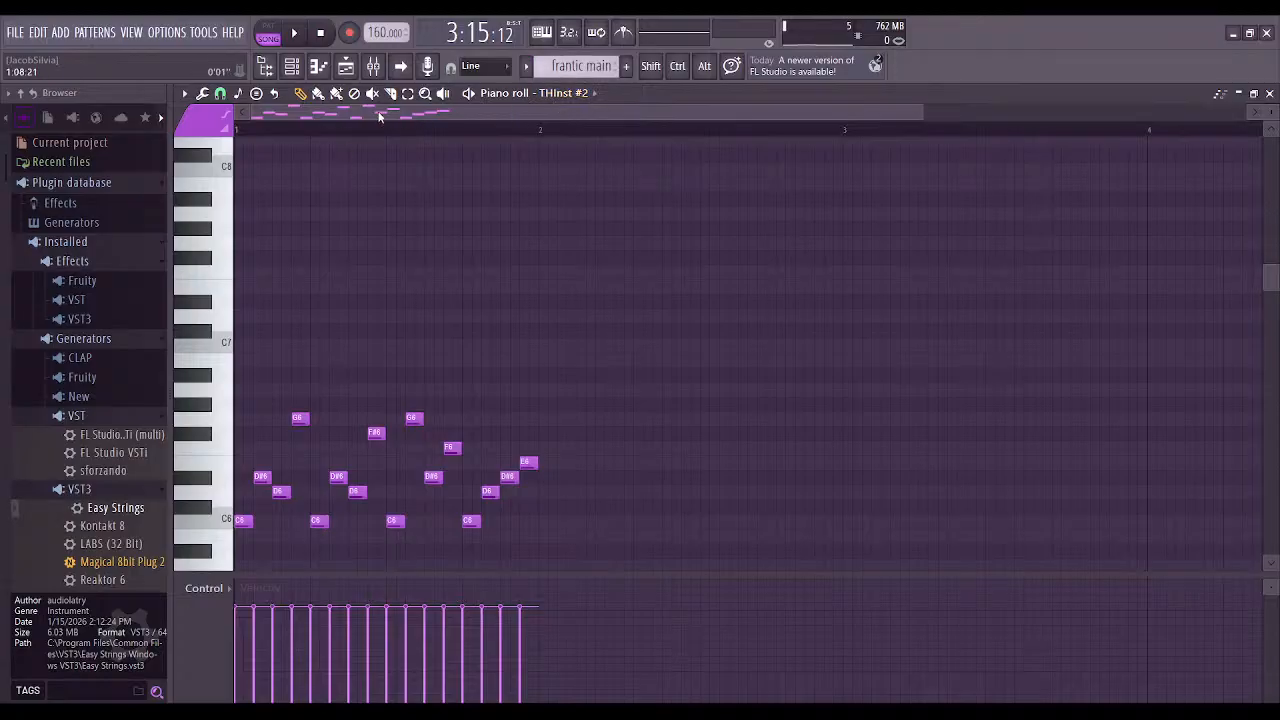
Copy all of frantic main's notes into a new Pattern 9 on the THInst channel
{"action": "key", "text": "ctrl+a"}
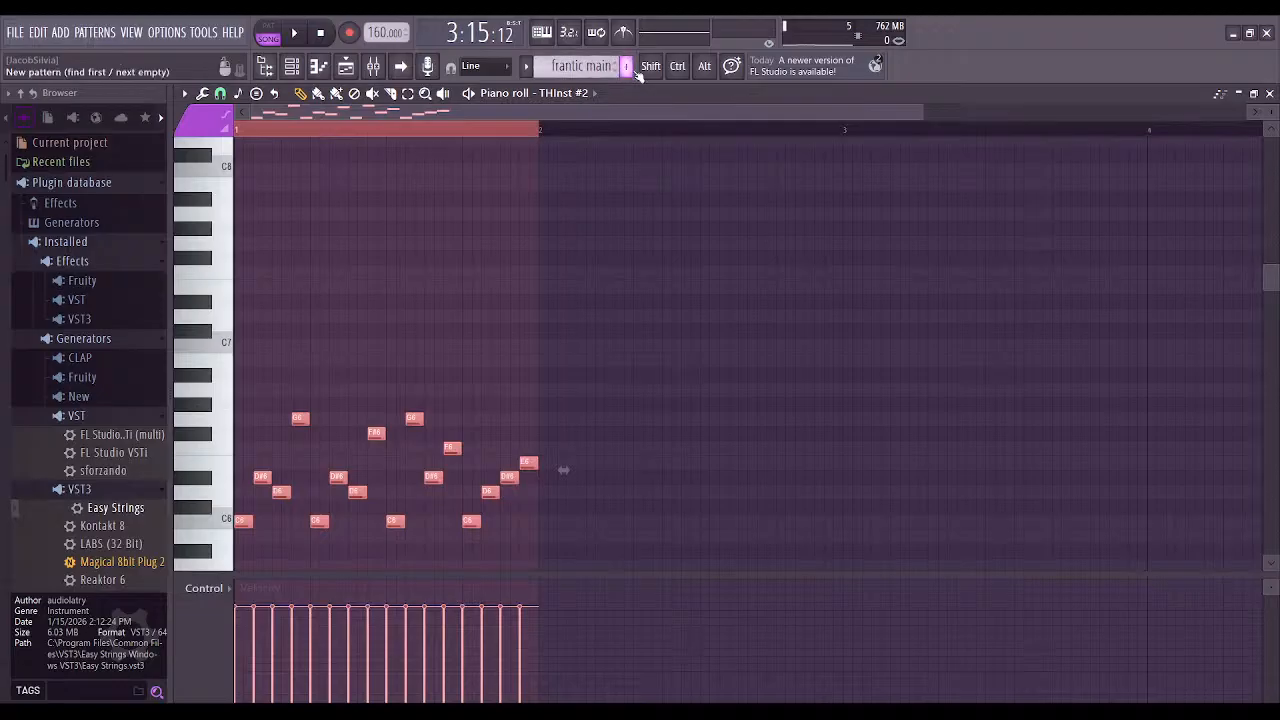
{"action": "left_click", "coordinate": [630, 68]}
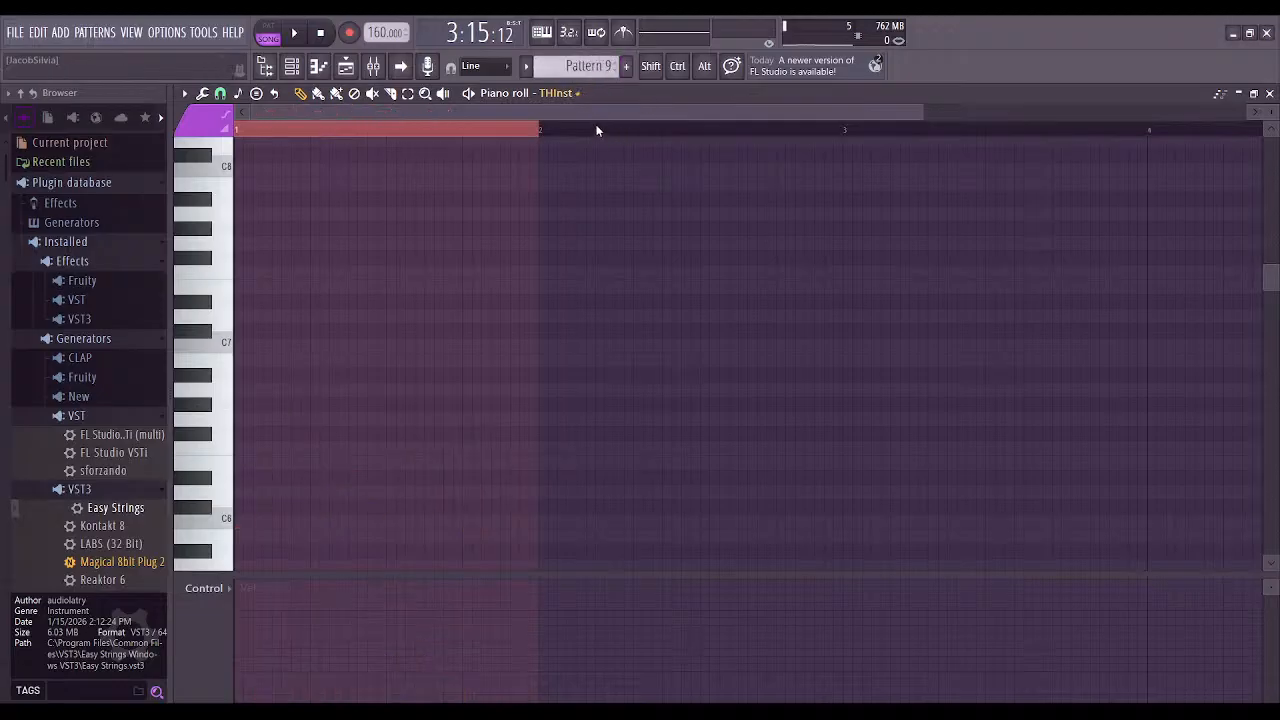
{"action": "left_click", "coordinate": [556, 93]}
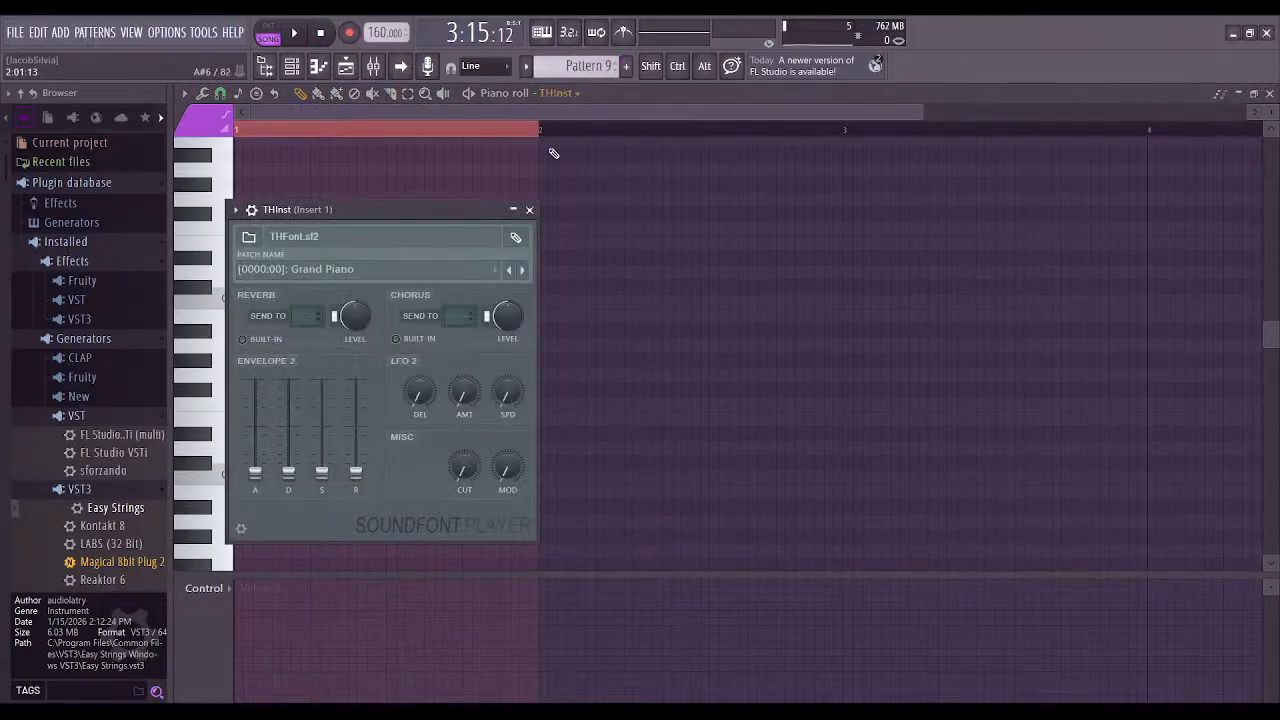
{"action": "left_click", "coordinate": [530, 211]}
{"action": "key", "text": "ctrl+v"}
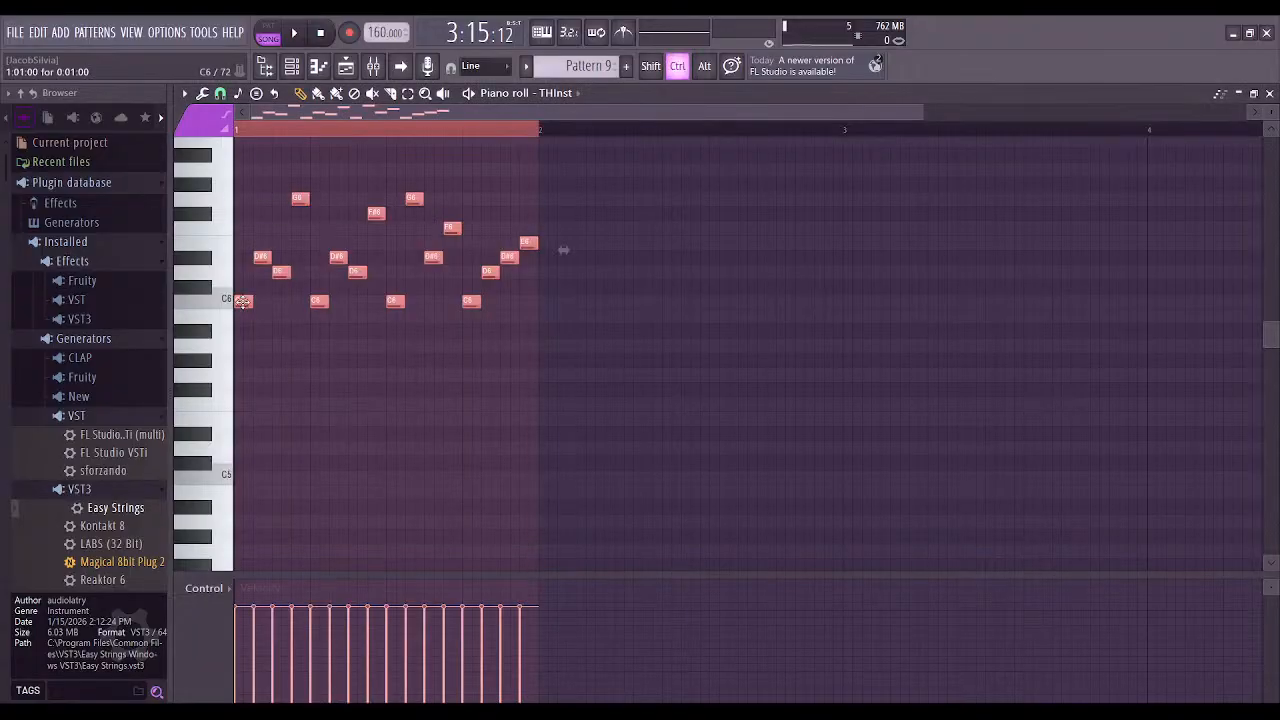
Transpose Pattern 9's notes down three octaves so they start on C3, auditioning the pattern on its own
{"action": "key", "text": "ctrl+Down"}
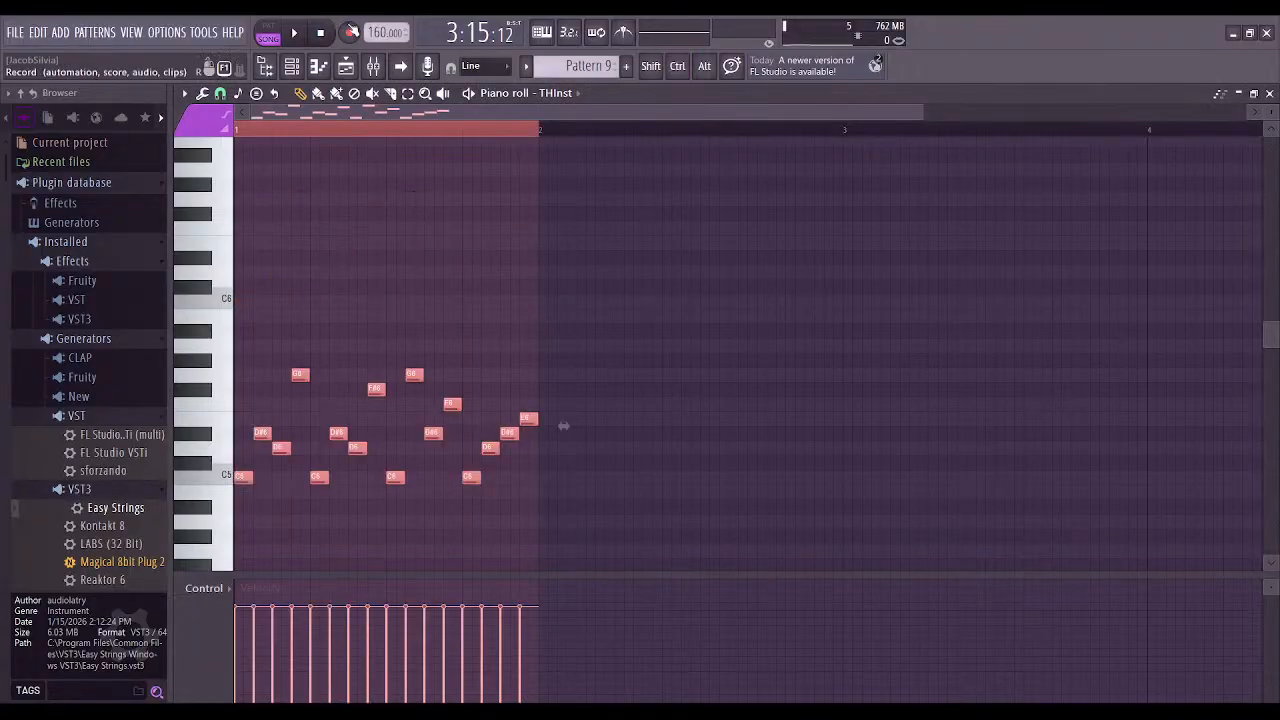
{"action": "left_click", "coordinate": [290, 32]}
{"action": "key", "text": "ctrl+Down"}
{"action": "key", "text": "ctrl+Down"}
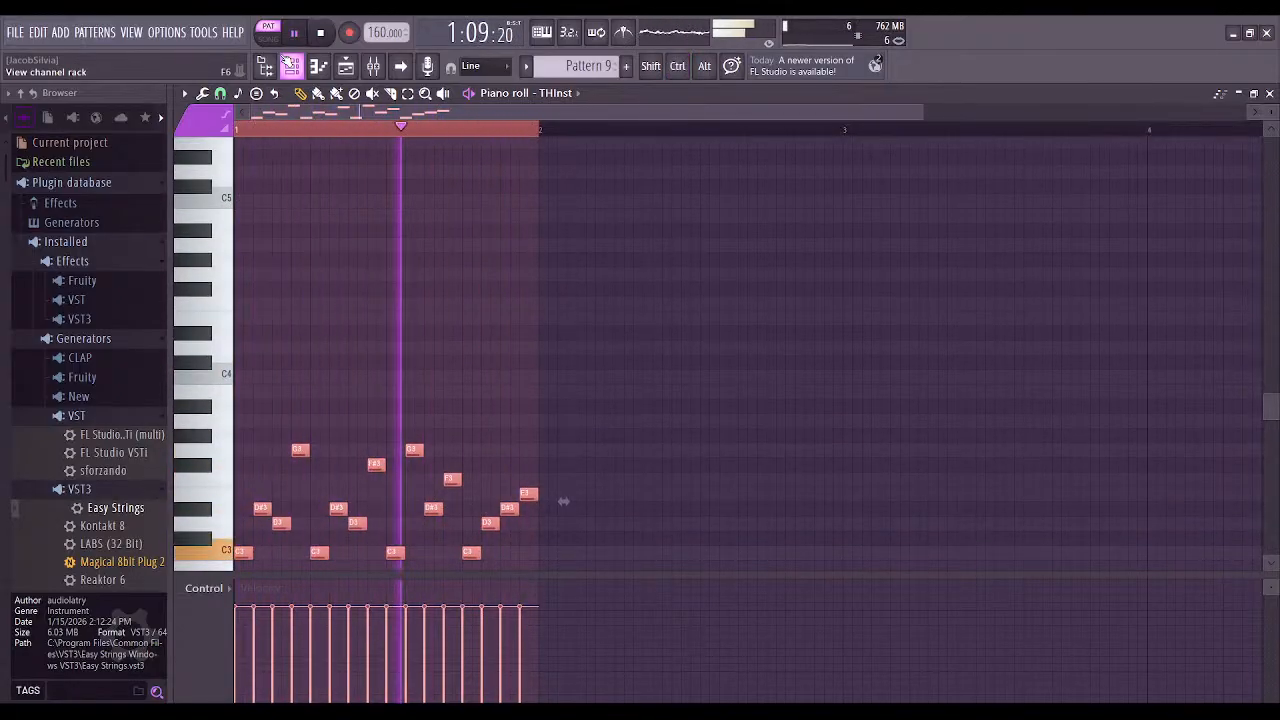
{"action": "key", "text": "space"}
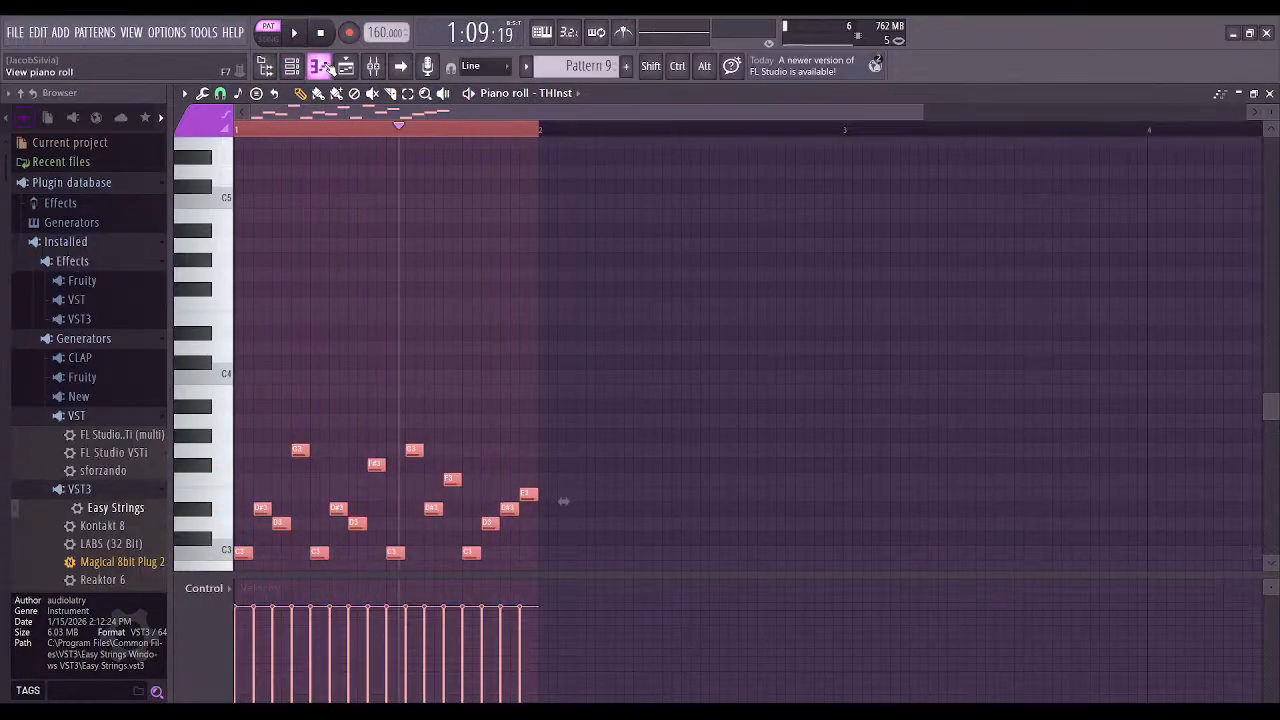
Replace the two frantic main clips at bars 1 and 2 of Track 1 with Pattern 9 clips
{"action": "left_click", "coordinate": [320, 66]}
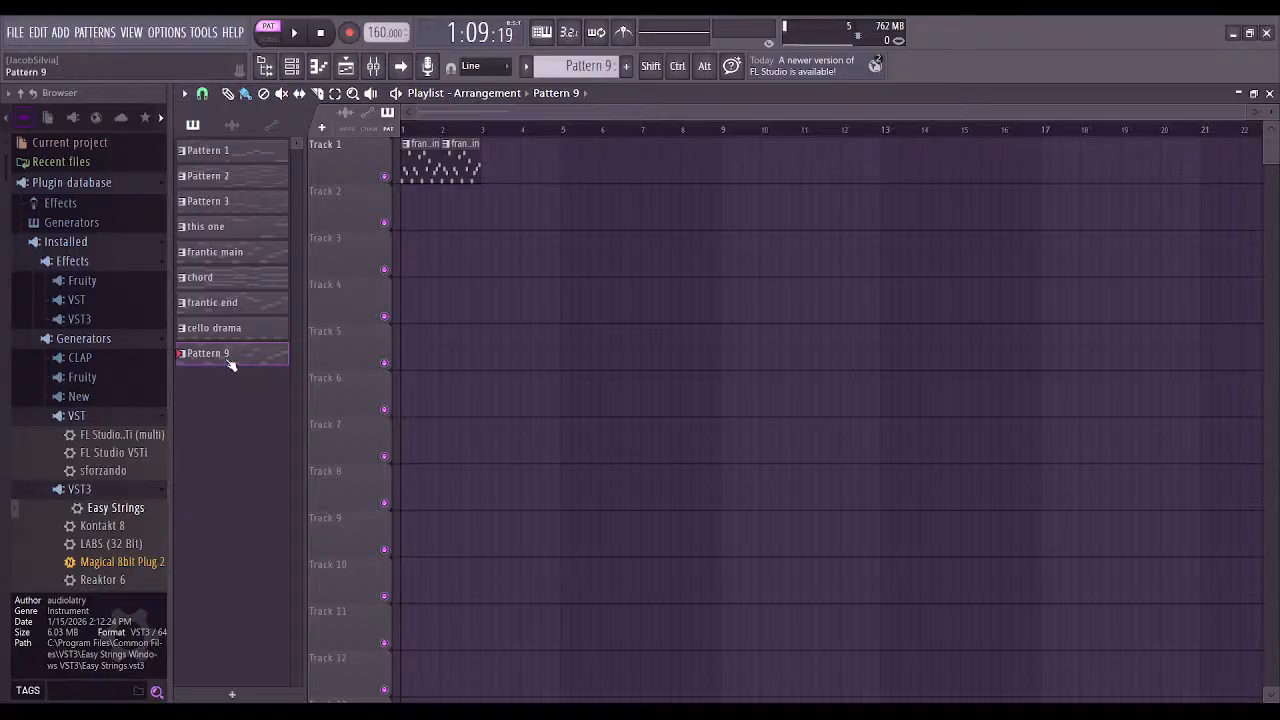
{"action": "left_click", "coordinate": [425, 215]}
{"action": "left_click_drag", "start_coordinate": [421, 208], "coordinate": [465, 141]}
{"action": "right_click", "coordinate": [420, 160]}
{"action": "right_click", "coordinate": [462, 160]}
{"action": "left_click", "coordinate": [456, 217]}
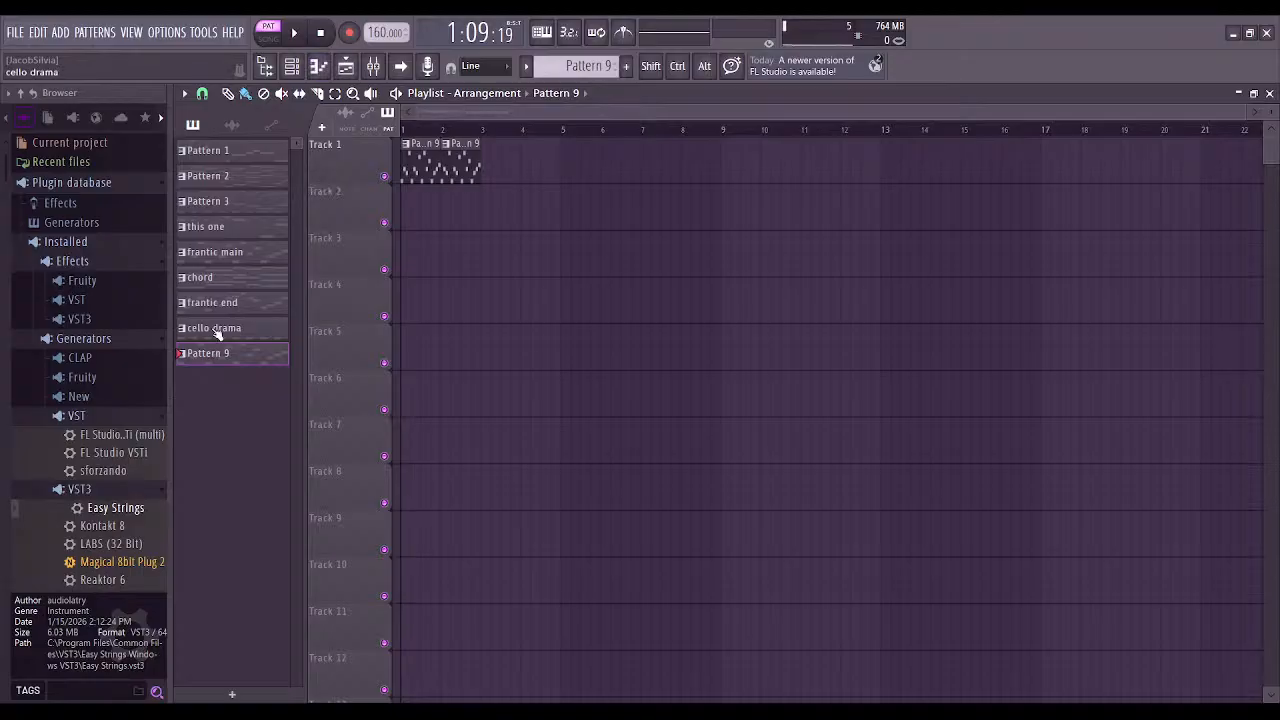
Place two frantic main clips at bars 3 and 4 of Track 1, directly following the Pattern 9 clips
{"action": "left_click", "coordinate": [240, 262]}
{"action": "left_click", "coordinate": [502, 170]}
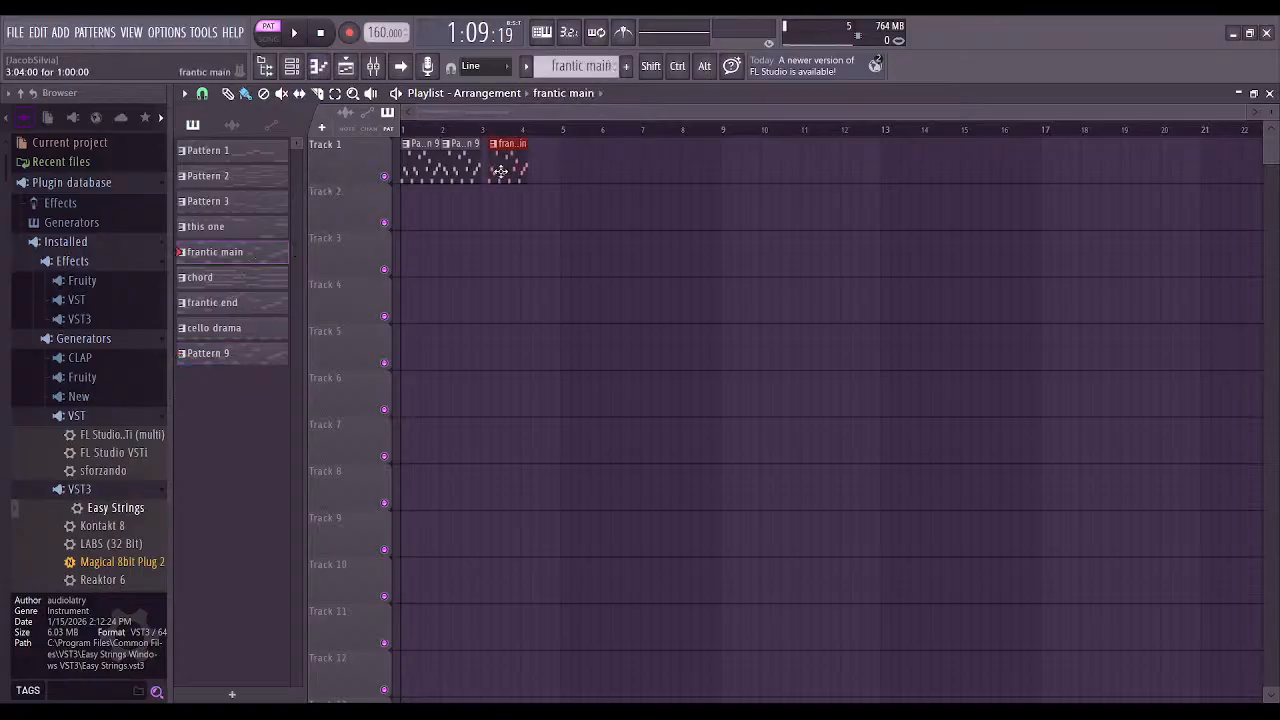
{"action": "left_click", "coordinate": [532, 168]}
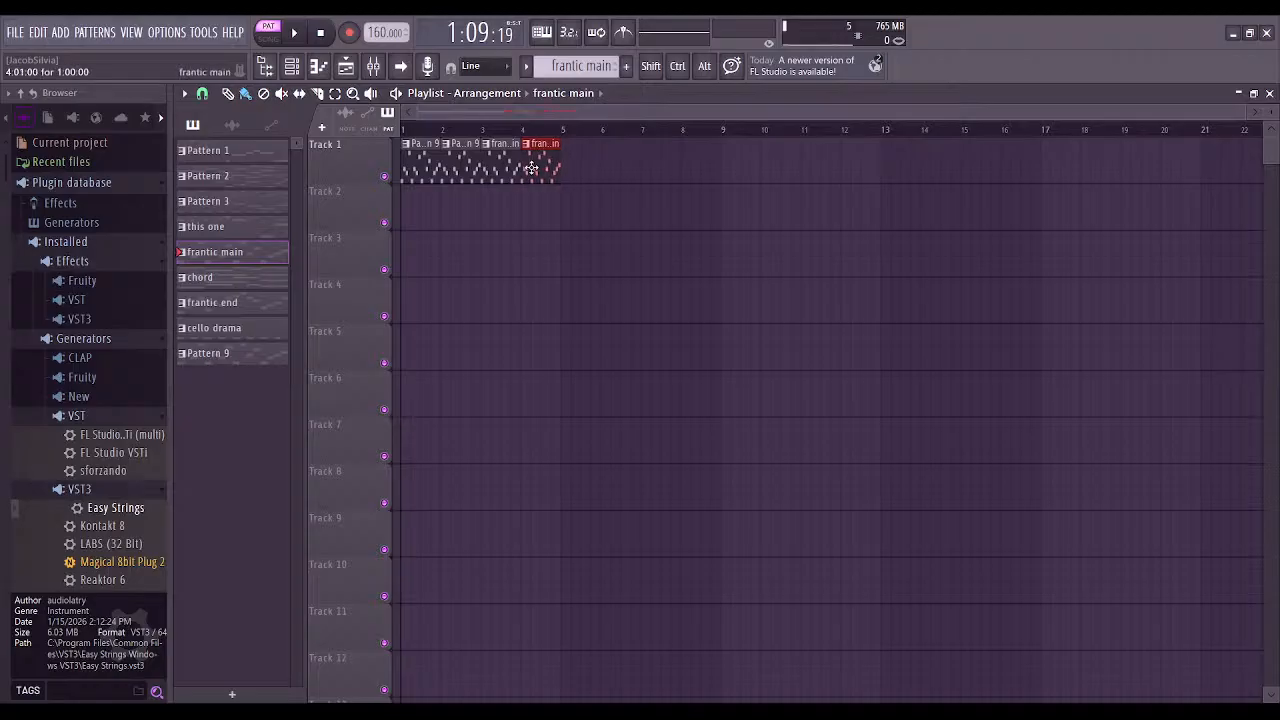
Extend Track 1 with a frantic main clip at bar 5 and a frantic end clip at bar 6
{"action": "left_click", "coordinate": [575, 169]}
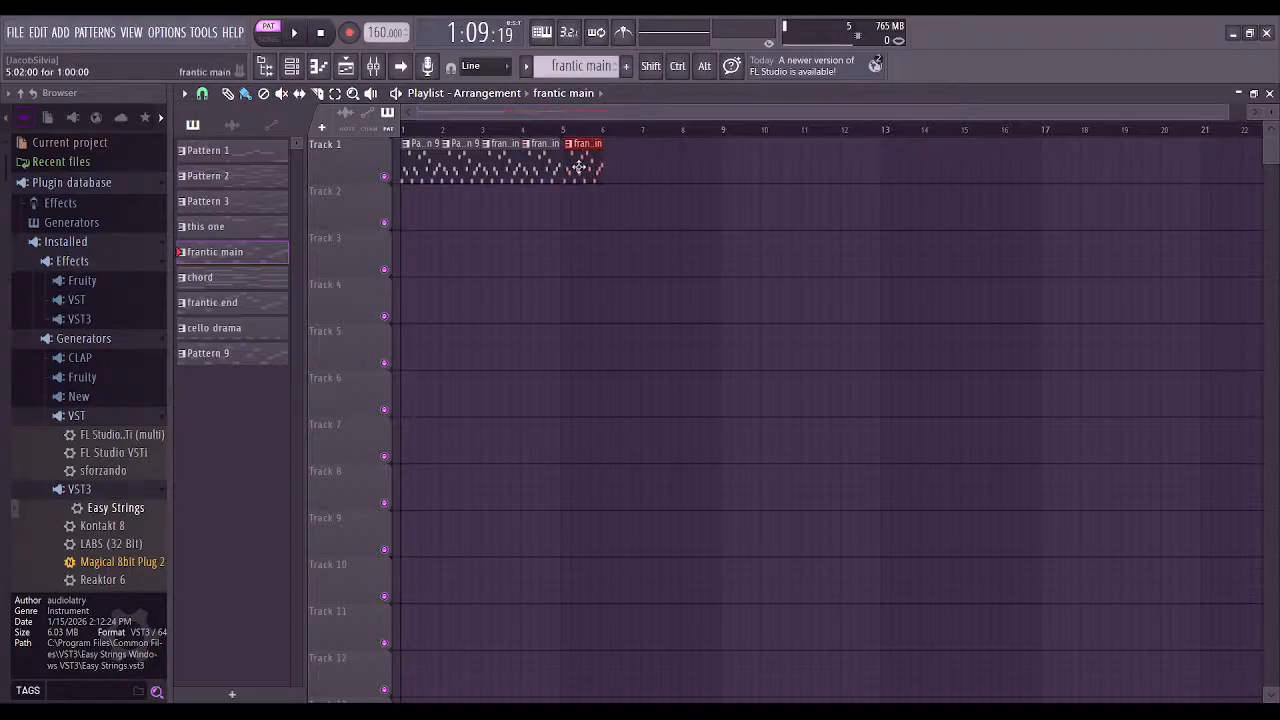
{"action": "left_click", "coordinate": [230, 302]}
{"action": "left_click", "coordinate": [612, 170]}
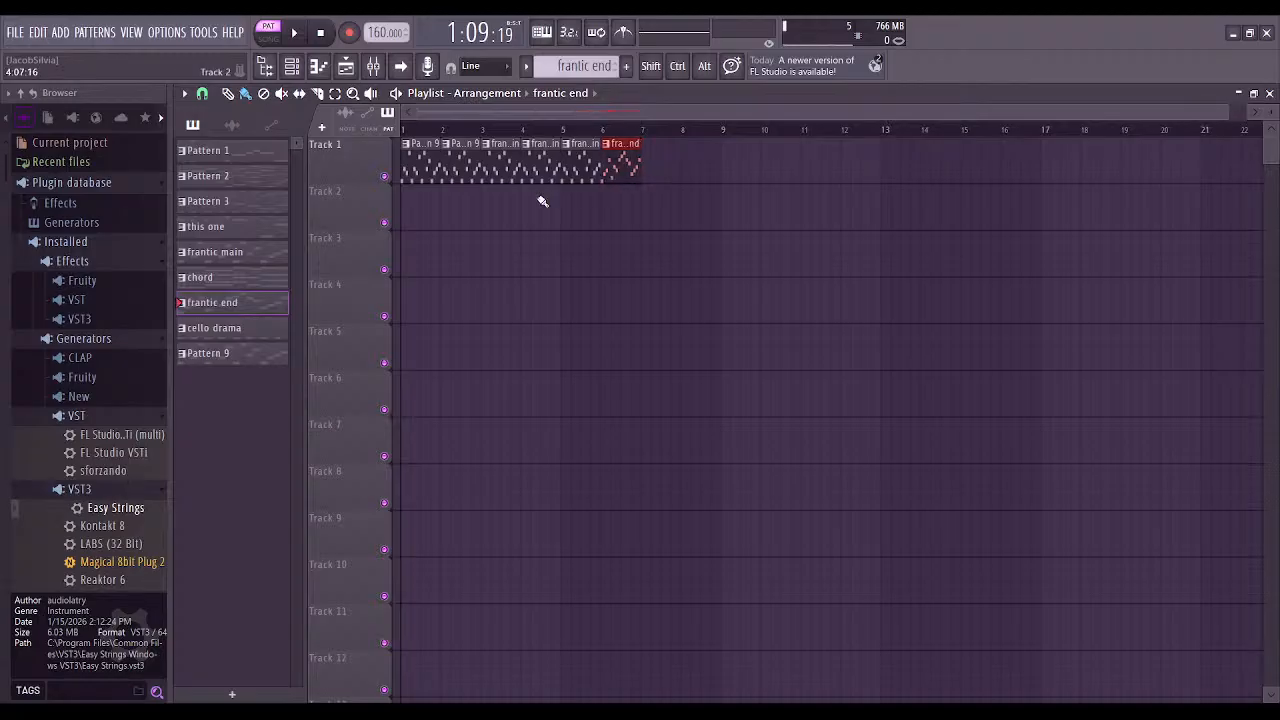
{"action": "left_click_drag", "start_coordinate": [510, 200], "coordinate": [630, 165]}
{"action": "key", "text": "Delete"}
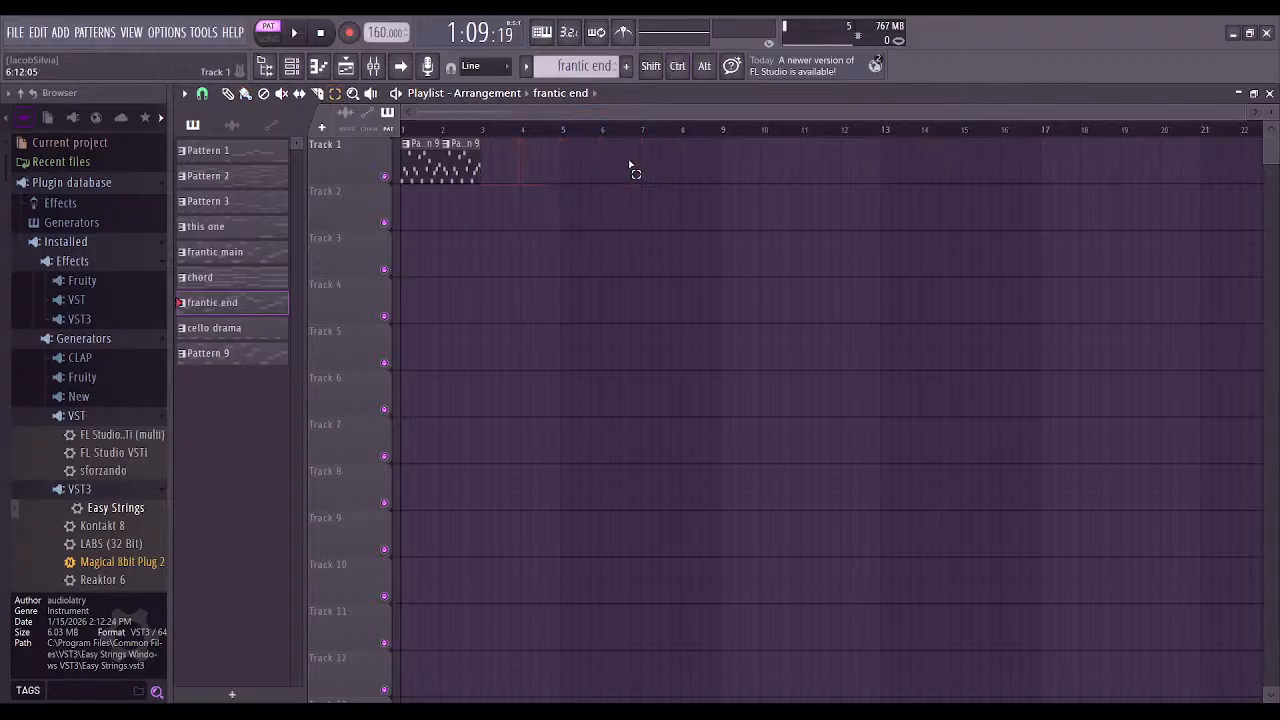
{"action": "key", "text": "ctrl+z"}
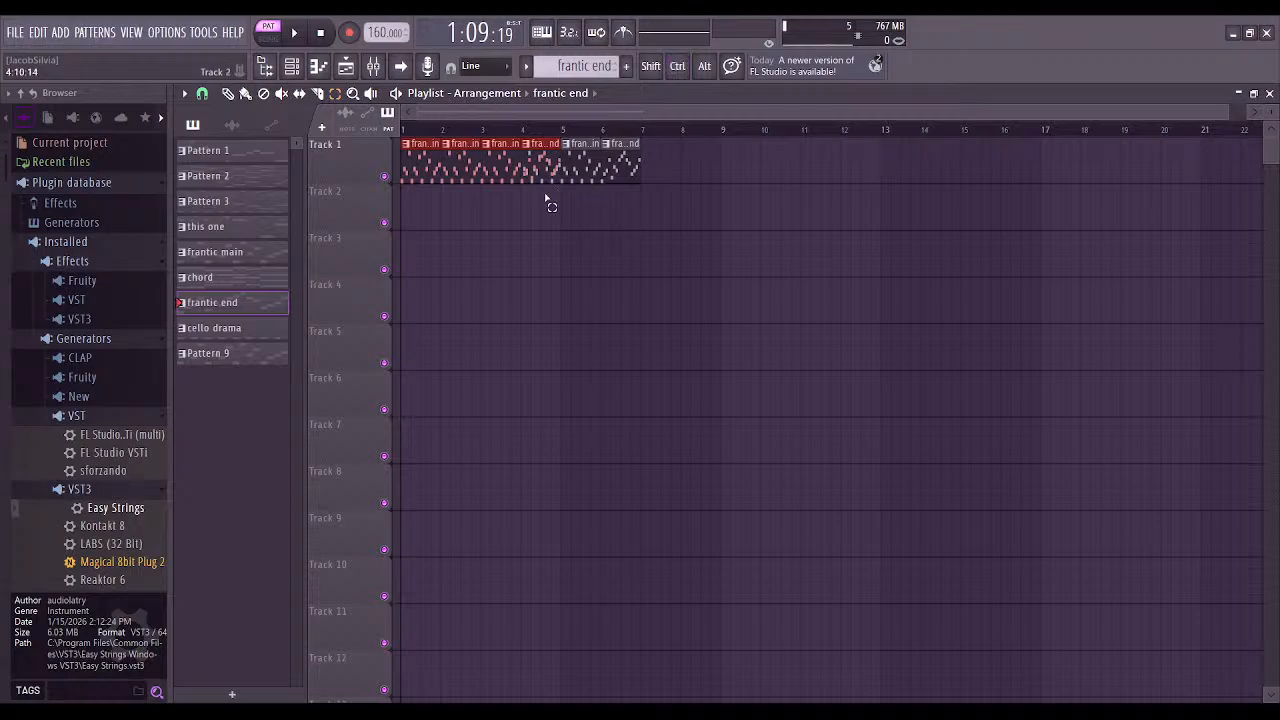
Duplicate the frantic phrase at bars 3 to 6 into bars 7 to 10 of Track 1 and place a chord clip beneath on Track 2
{"action": "left_click_drag", "start_coordinate": [477, 173], "coordinate": [701, 144]}
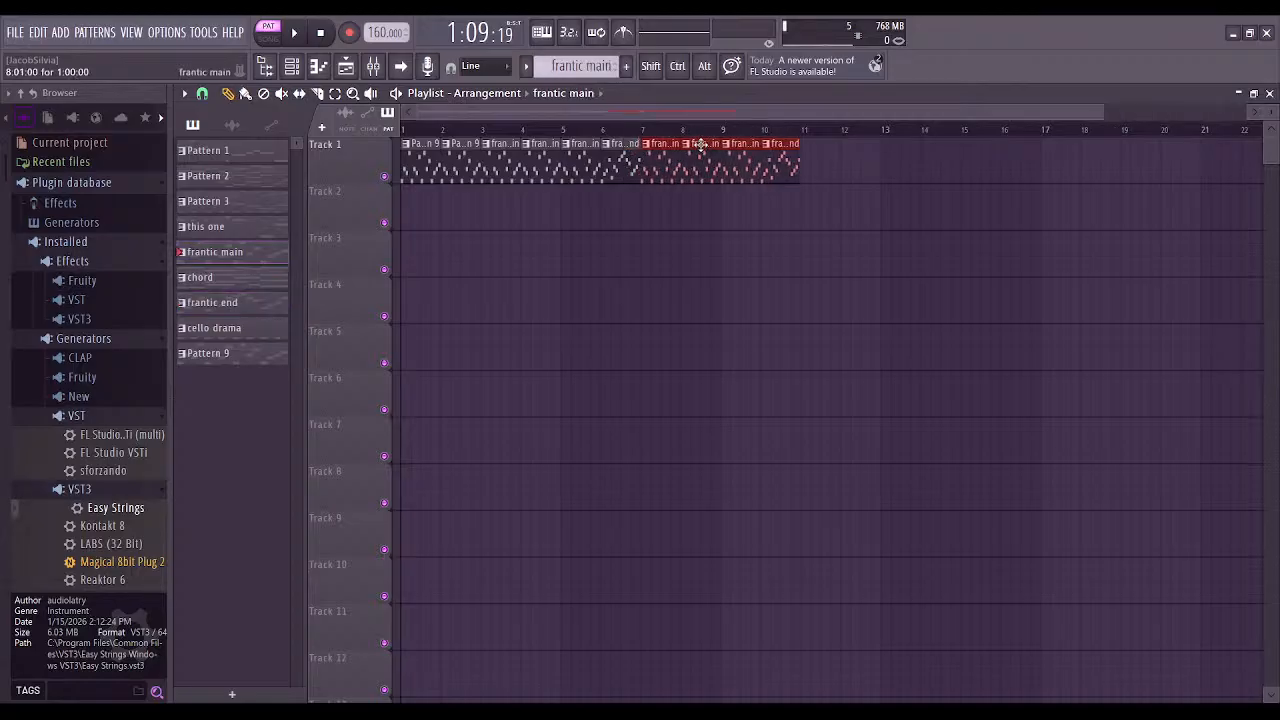
{"action": "left_click", "coordinate": [240, 281]}
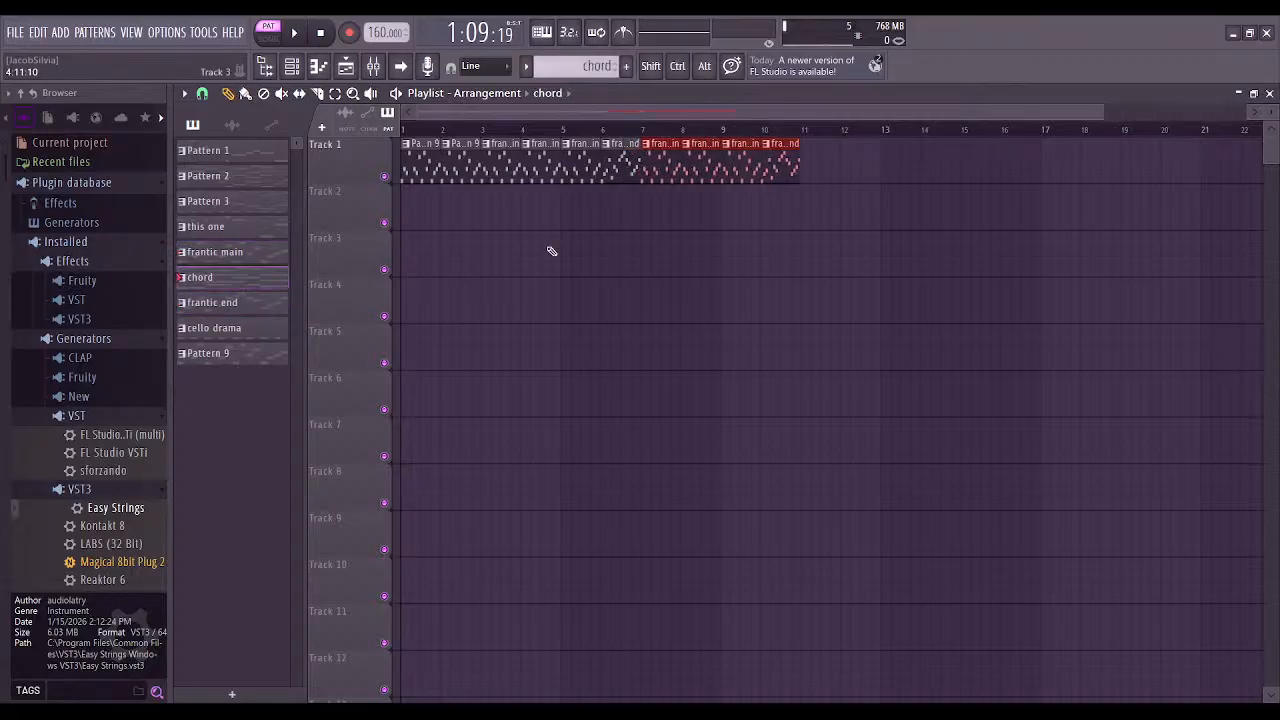
{"action": "left_click", "coordinate": [638, 214]}
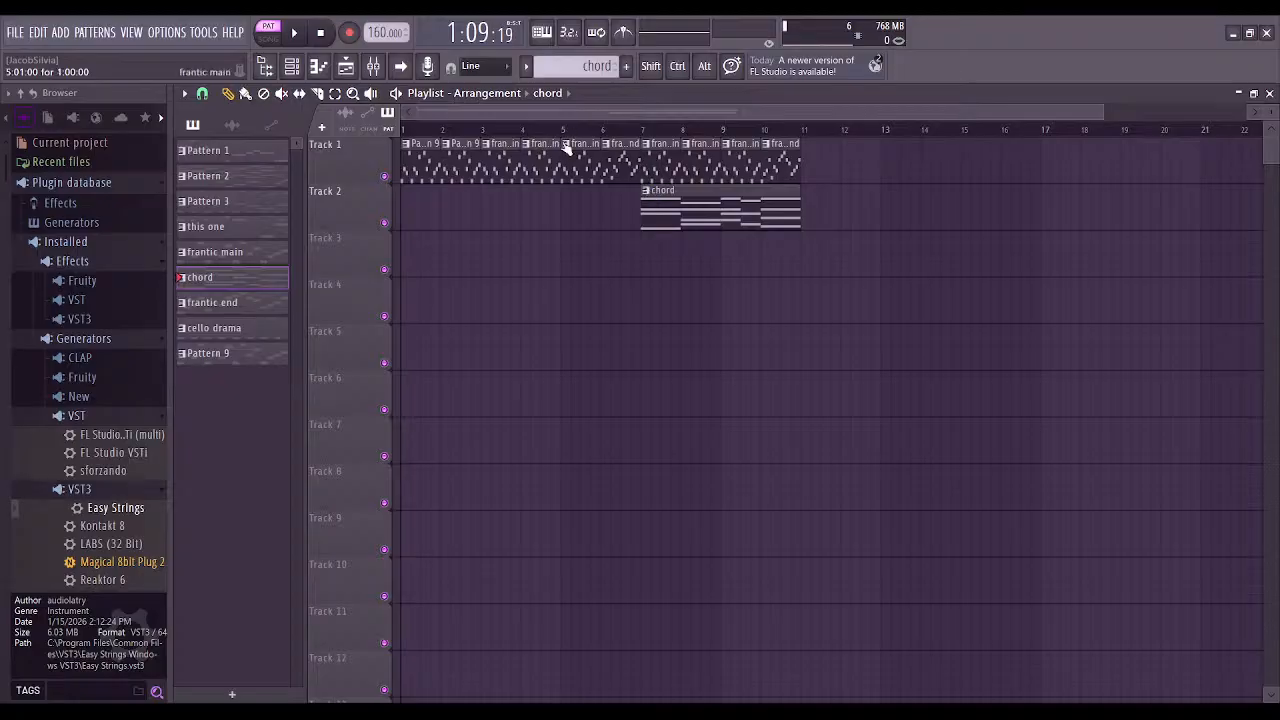
Fill bars 3 to 10 of Track 2 with four cello drama clips, moving the chord clip down to Track 3
{"action": "left_click", "coordinate": [236, 333]}
{"action": "left_click", "coordinate": [656, 263]}
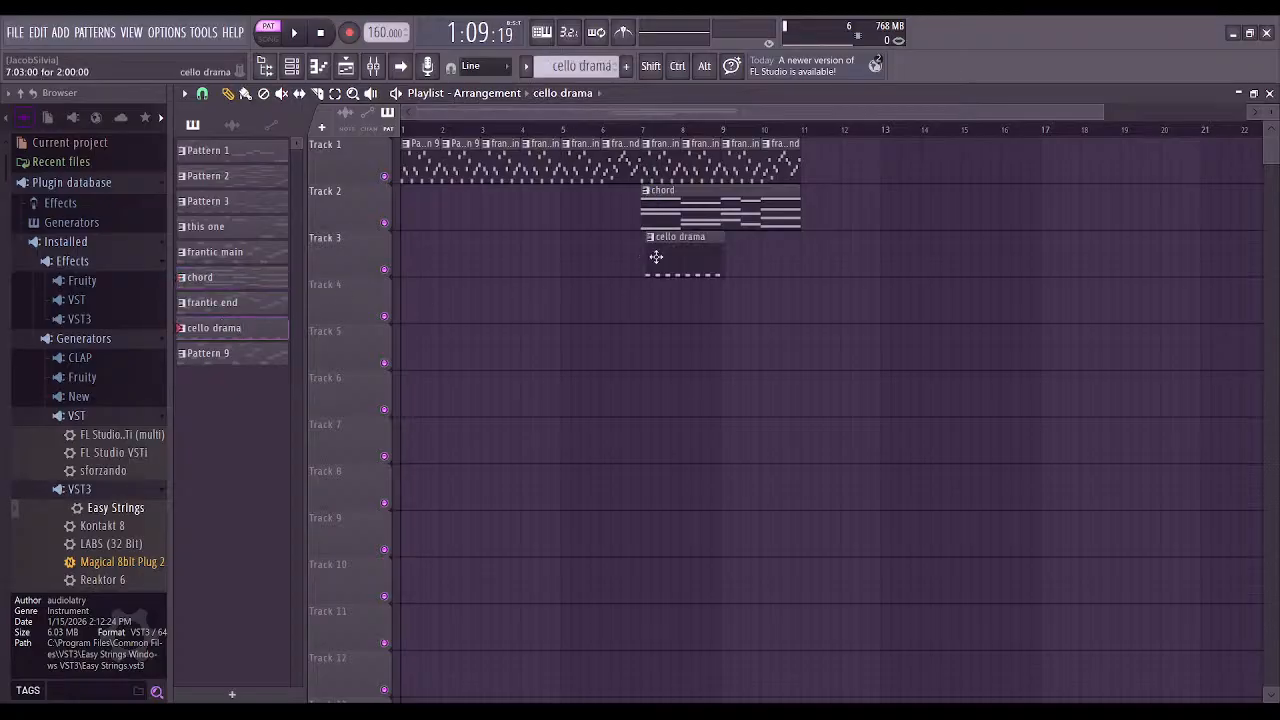
{"action": "left_click_drag", "start_coordinate": [679, 253], "coordinate": [515, 193]}
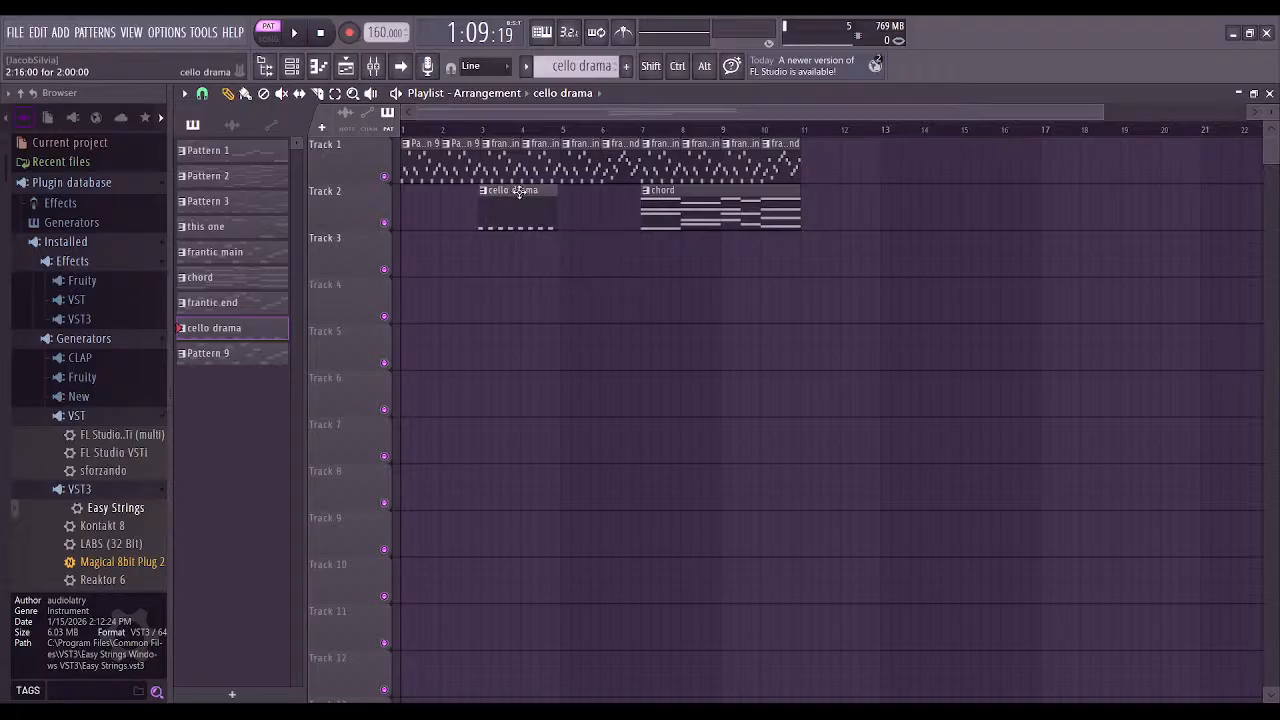
{"action": "left_click", "coordinate": [563, 206]}
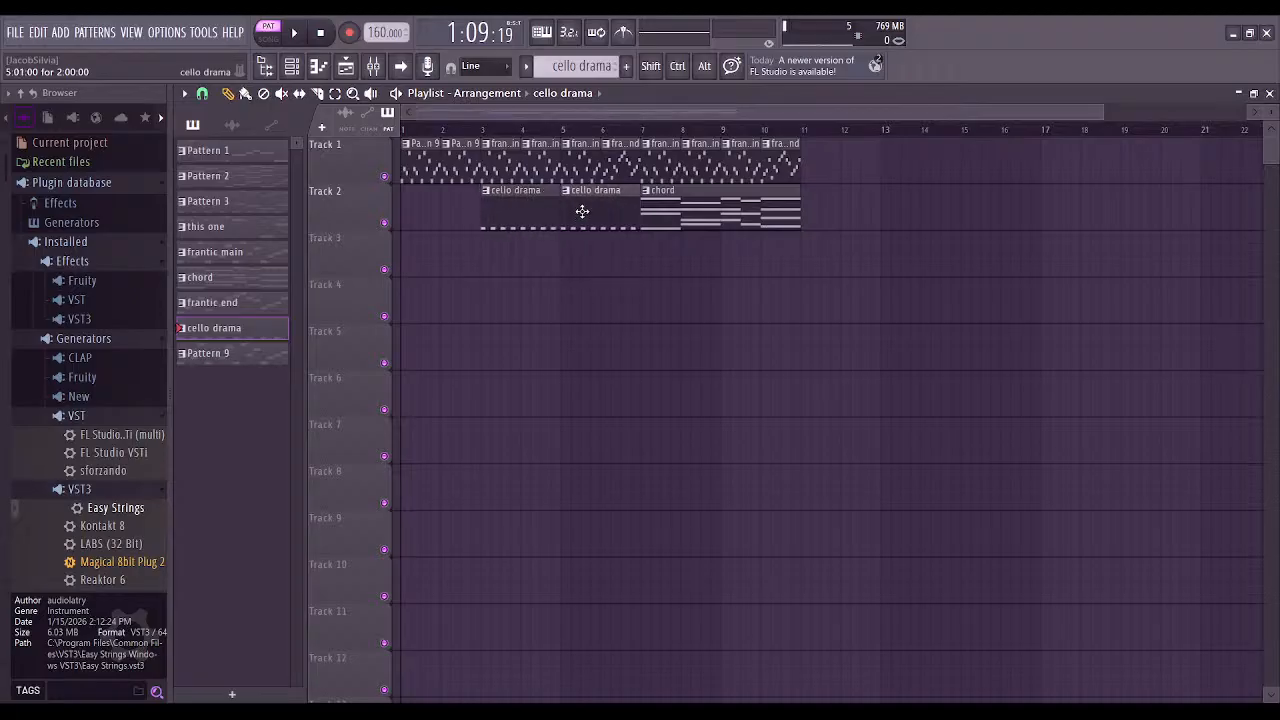
{"action": "mouse_move", "coordinate": [649, 225]}
{"action": "left_mouse_down"}
{"action": "mouse_move", "coordinate": [674, 271]}
{"action": "mouse_move", "coordinate": [640, 237]}
{"action": "left_mouse_up"}
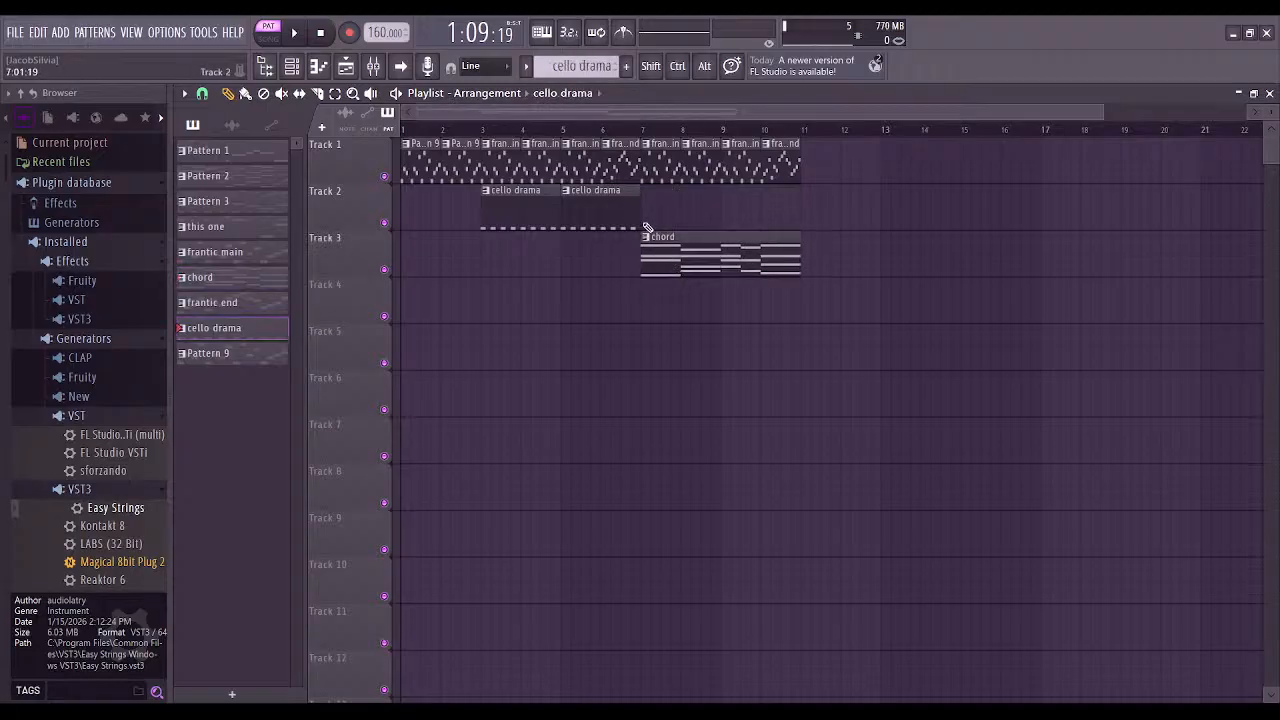
{"action": "left_click", "coordinate": [654, 215]}
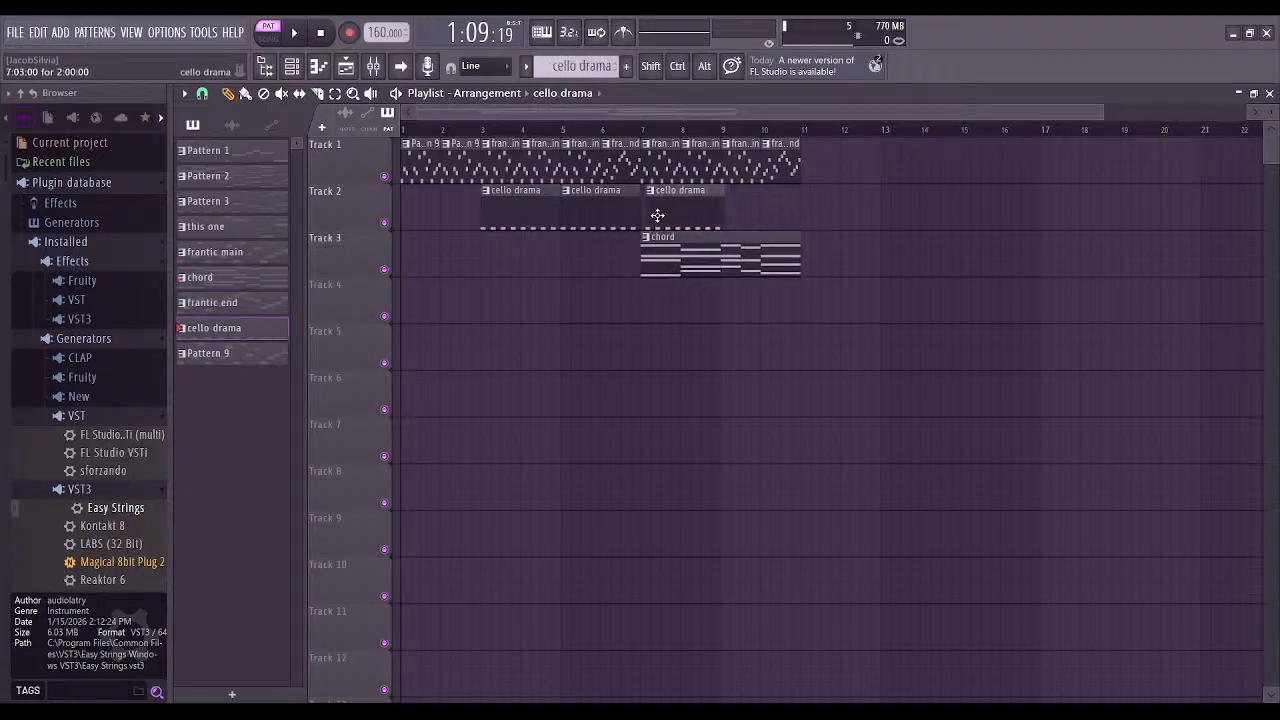
{"action": "left_click", "coordinate": [730, 214]}
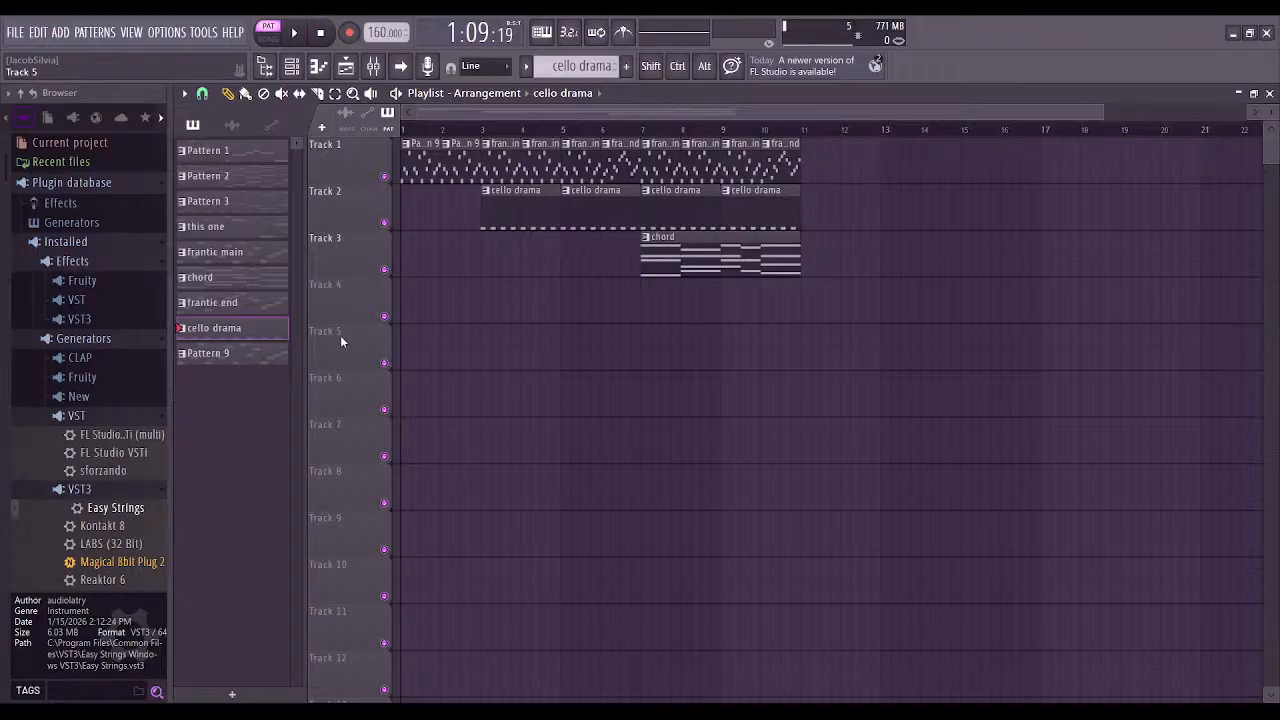
Place two this one clips on Track 4 at bars 7 and 9, directly under the chord clip
{"action": "left_click", "coordinate": [222, 280]}
{"action": "left_click", "coordinate": [237, 306]}
{"action": "left_click", "coordinate": [220, 232]}
{"action": "left_click", "coordinate": [750, 299]}
{"action": "left_click_drag", "start_coordinate": [750, 299], "coordinate": [683, 304]}
{"action": "left_click", "coordinate": [740, 301]}
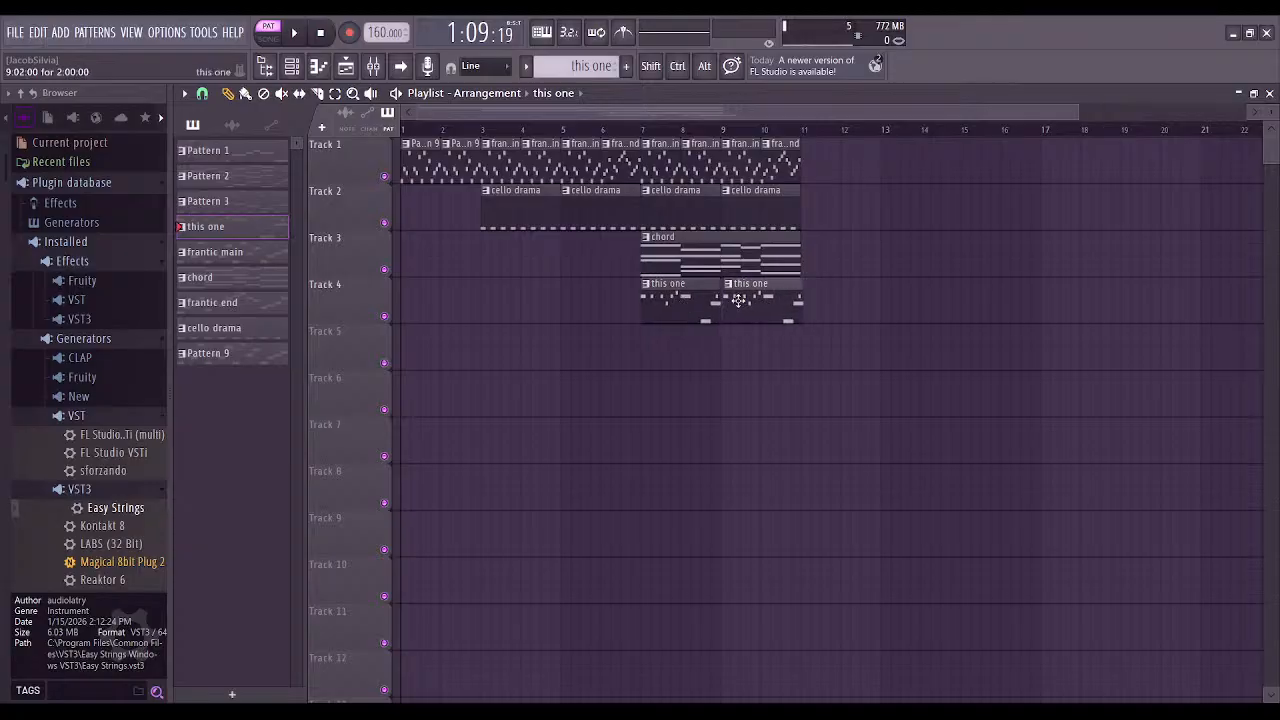
{"action": "left_click_drag", "start_coordinate": [738, 300], "coordinate": [736, 300]}
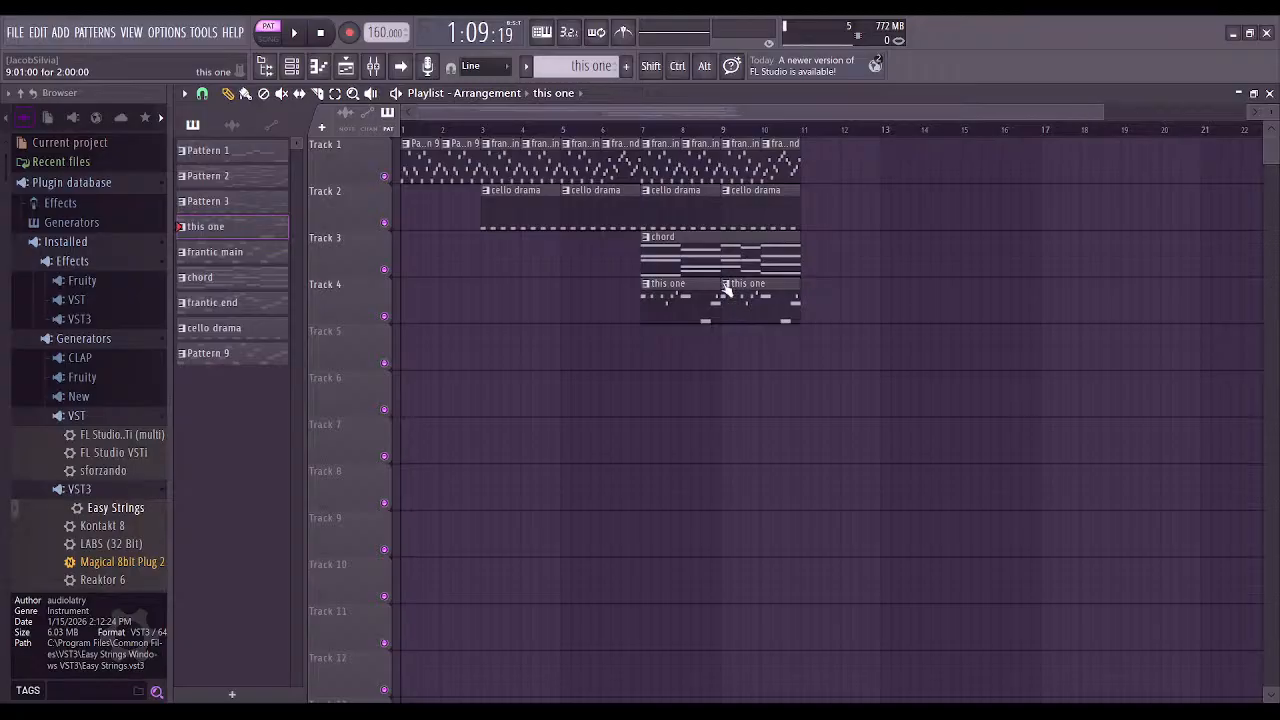
Switch playback to song mode and listen to the opening of the arrangement
{"action": "left_click", "coordinate": [294, 33]}
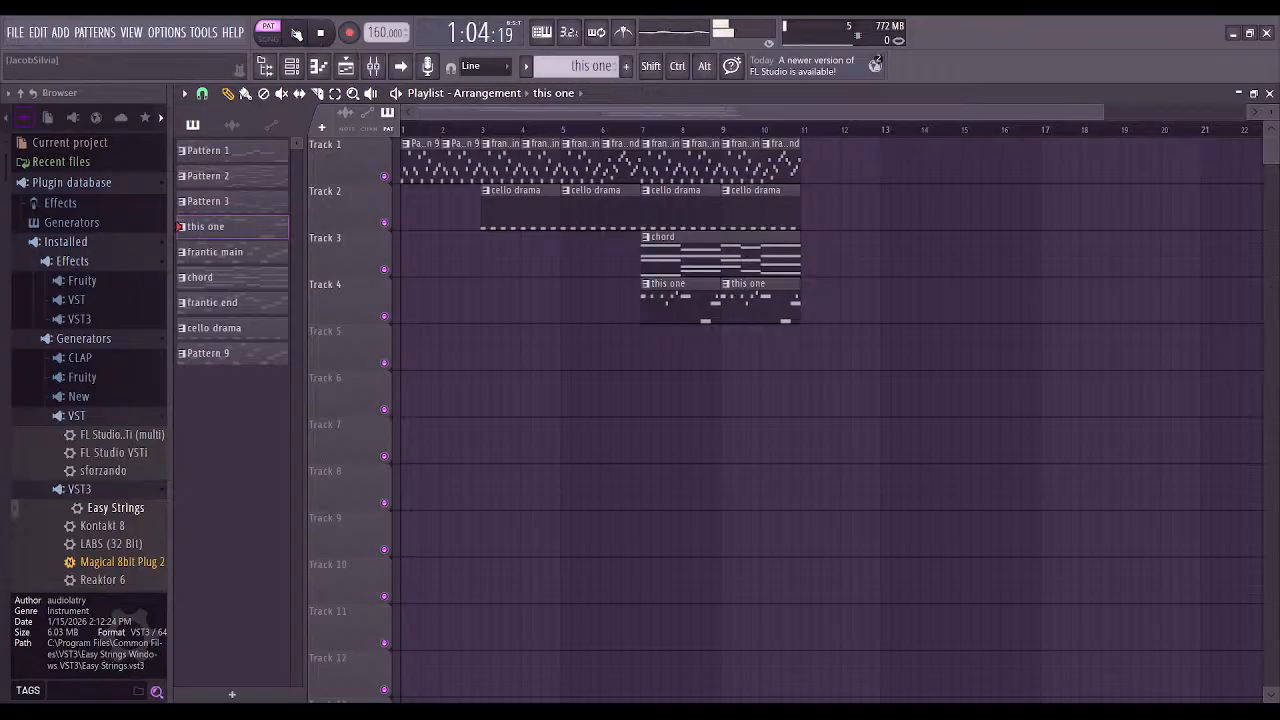
{"action": "left_click", "coordinate": [277, 39]}
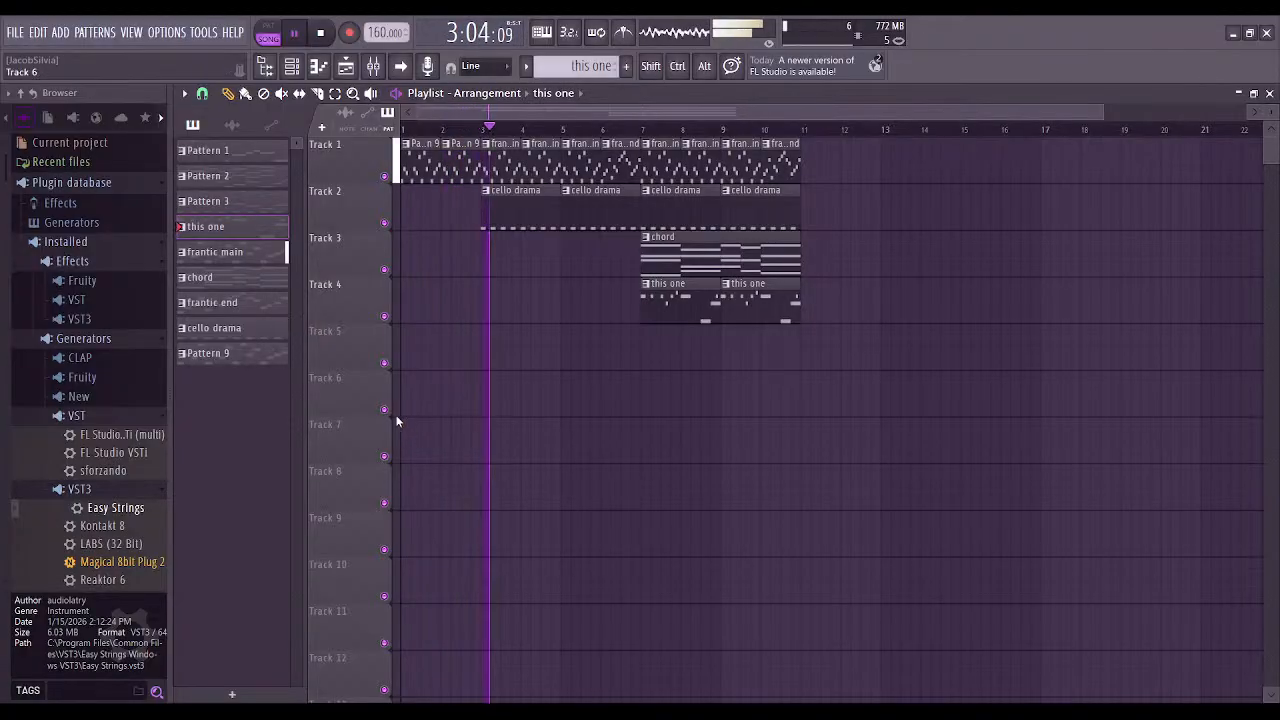
{"action": "key", "text": "space"}
Inspect the notes of the frantic main pattern in the piano roll, then return to the playlist
{"action": "left_click", "coordinate": [504, 160]}
{"action": "left_click", "coordinate": [318, 66]}
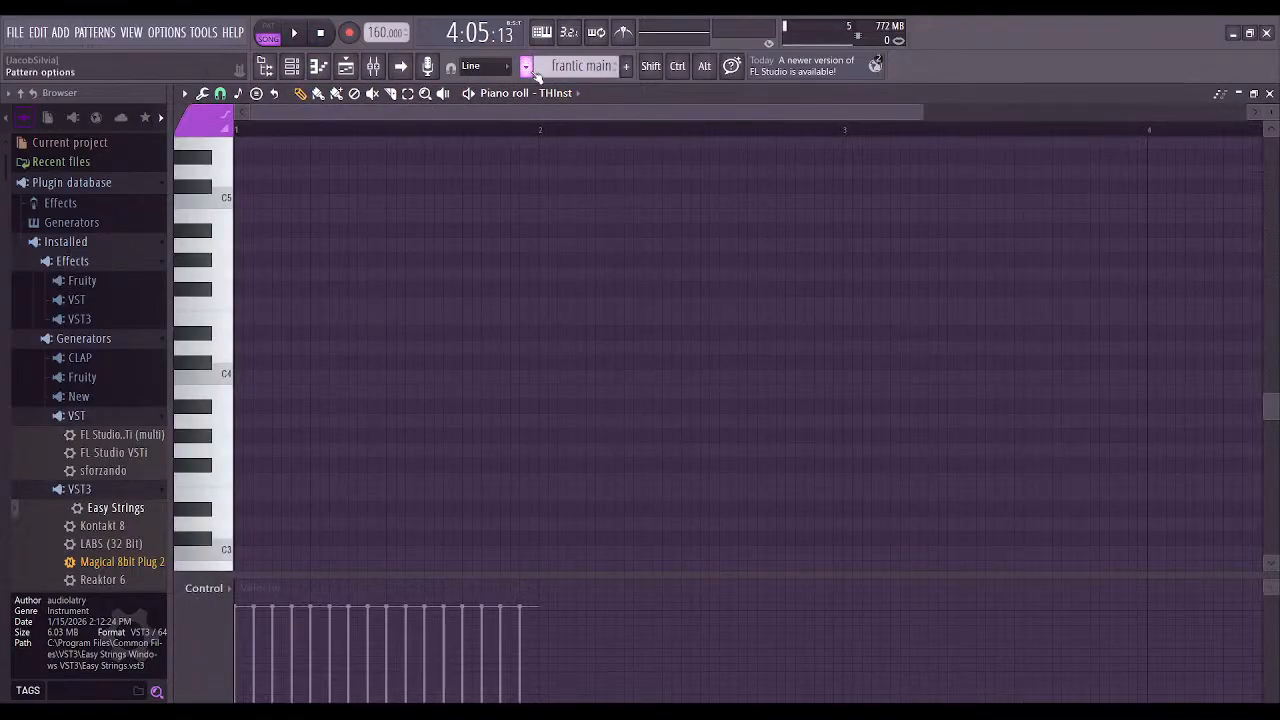
{"action": "scroll", "coordinate": [554, 237], "scroll_direction": "up", "scroll_amount": 8}
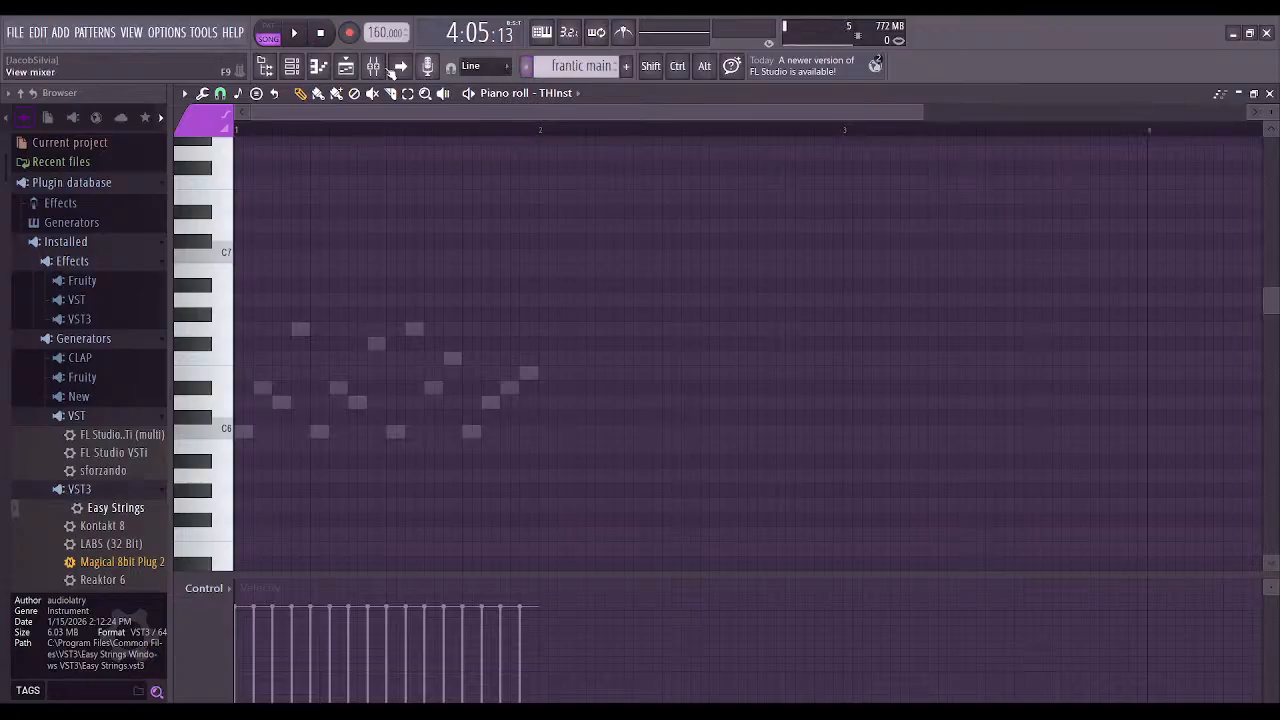
{"action": "left_click", "coordinate": [318, 66]}
Replace the clips at bars 3 to 6 of Track 1 with four Pattern 9 clips and play the arrangement through
{"action": "right_click", "coordinate": [493, 160]}
{"action": "right_click", "coordinate": [573, 160]}
{"action": "left_click", "coordinate": [226, 328]}
{"action": "left_click", "coordinate": [259, 355]}
{"action": "left_click", "coordinate": [528, 160]}
{"action": "mouse_move", "coordinate": [528, 160]}
{"action": "left_mouse_down"}
{"action": "mouse_move", "coordinate": [490, 160]}
{"action": "mouse_move", "coordinate": [536, 163]}
{"action": "left_mouse_up"}
{"action": "left_click", "coordinate": [552, 163]}
{"action": "left_click", "coordinate": [576, 163]}
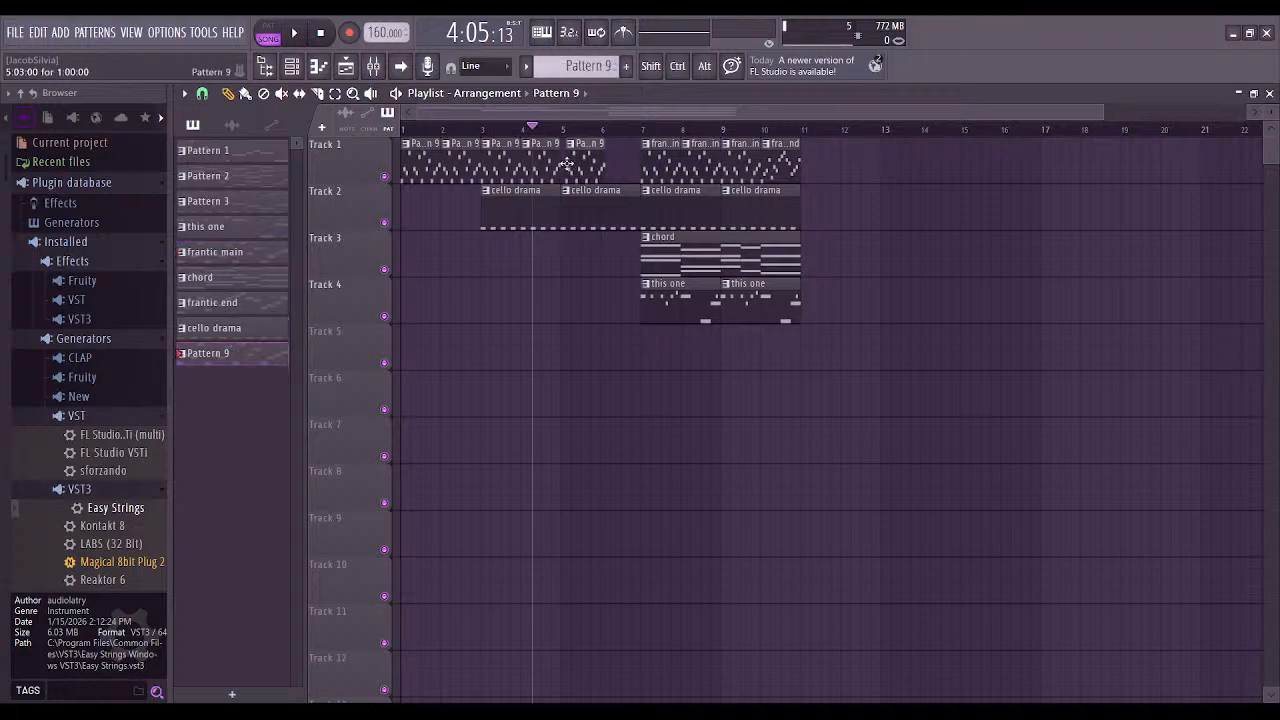
{"action": "left_click", "coordinate": [605, 167]}
{"action": "left_click", "coordinate": [298, 36]}
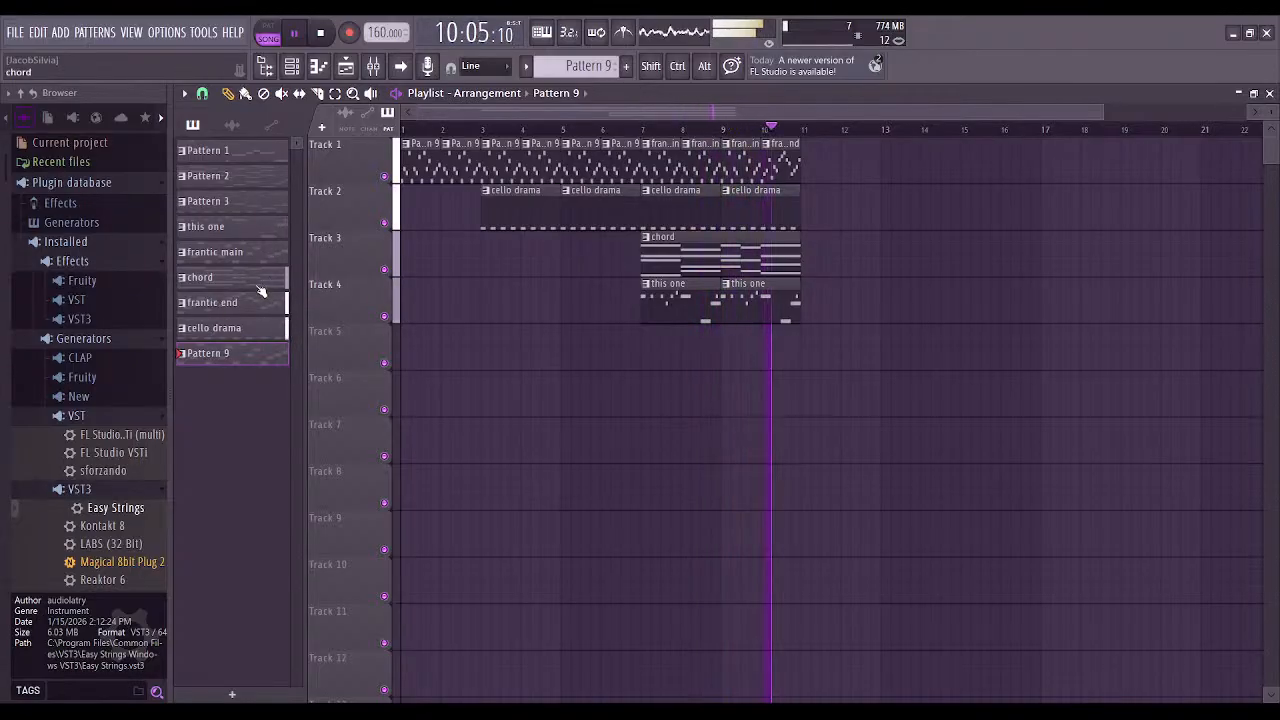
{"action": "key", "text": "space"}
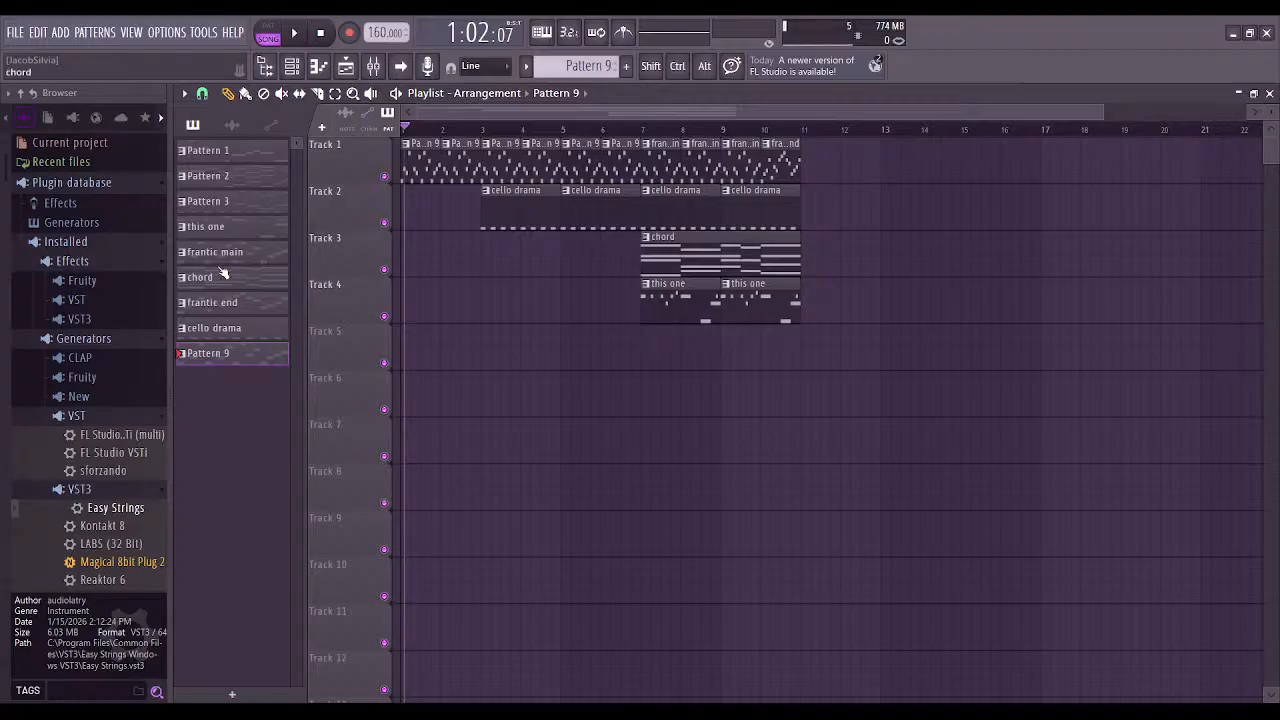
Place four consecutive Pattern 9 clips on Track 5 across bars 7 to 10
{"action": "left_click", "coordinate": [652, 345]}
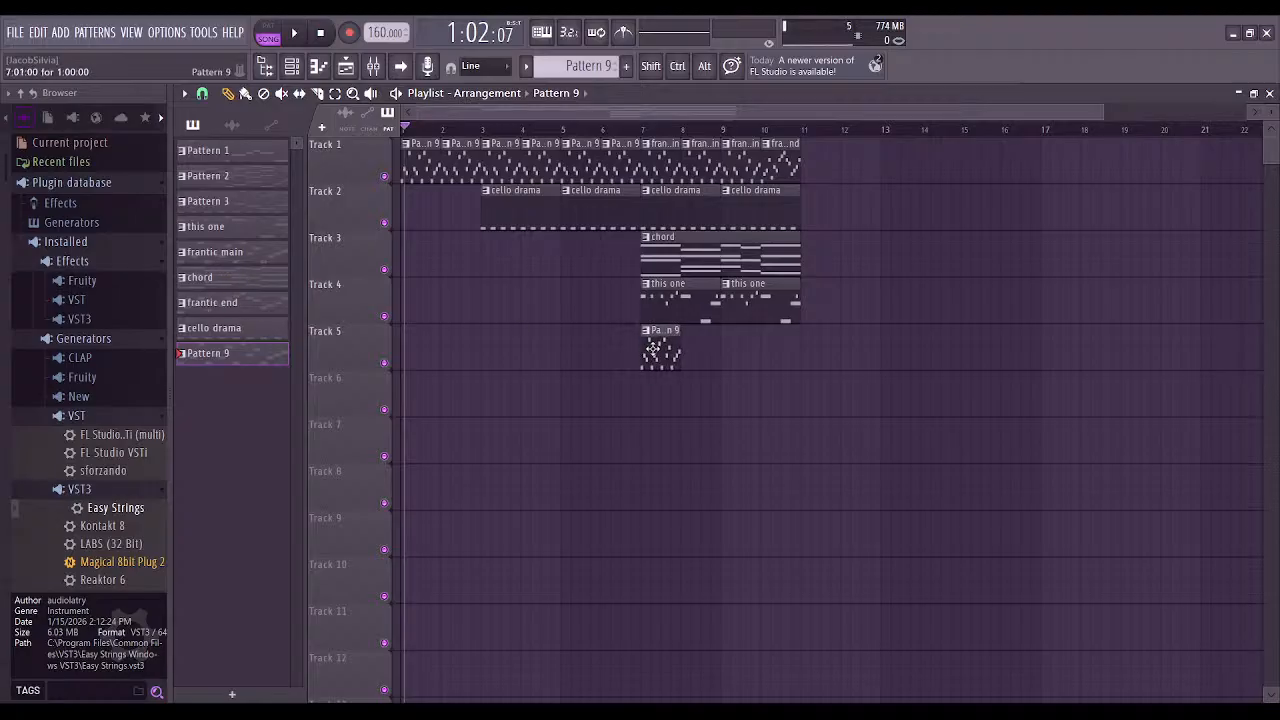
{"action": "left_click", "coordinate": [700, 347]}
{"action": "left_click_drag", "start_coordinate": [698, 345], "coordinate": [696, 344]}
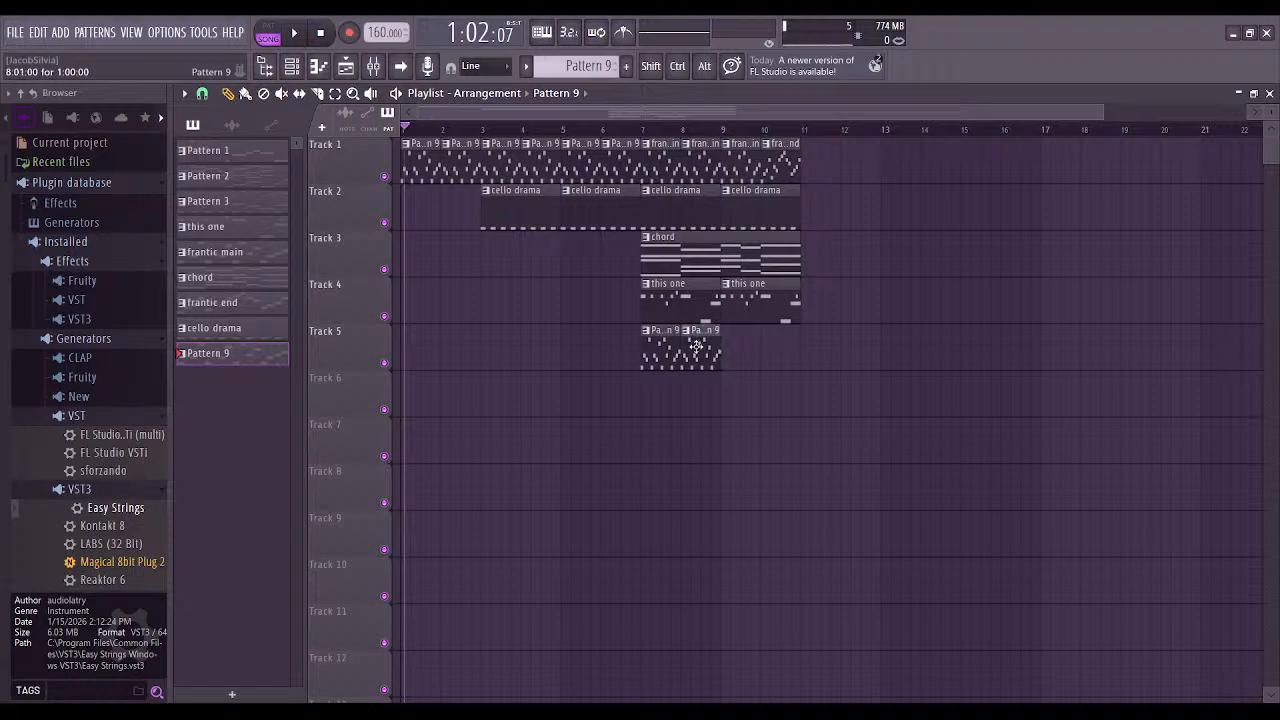
{"action": "left_click", "coordinate": [743, 351]}
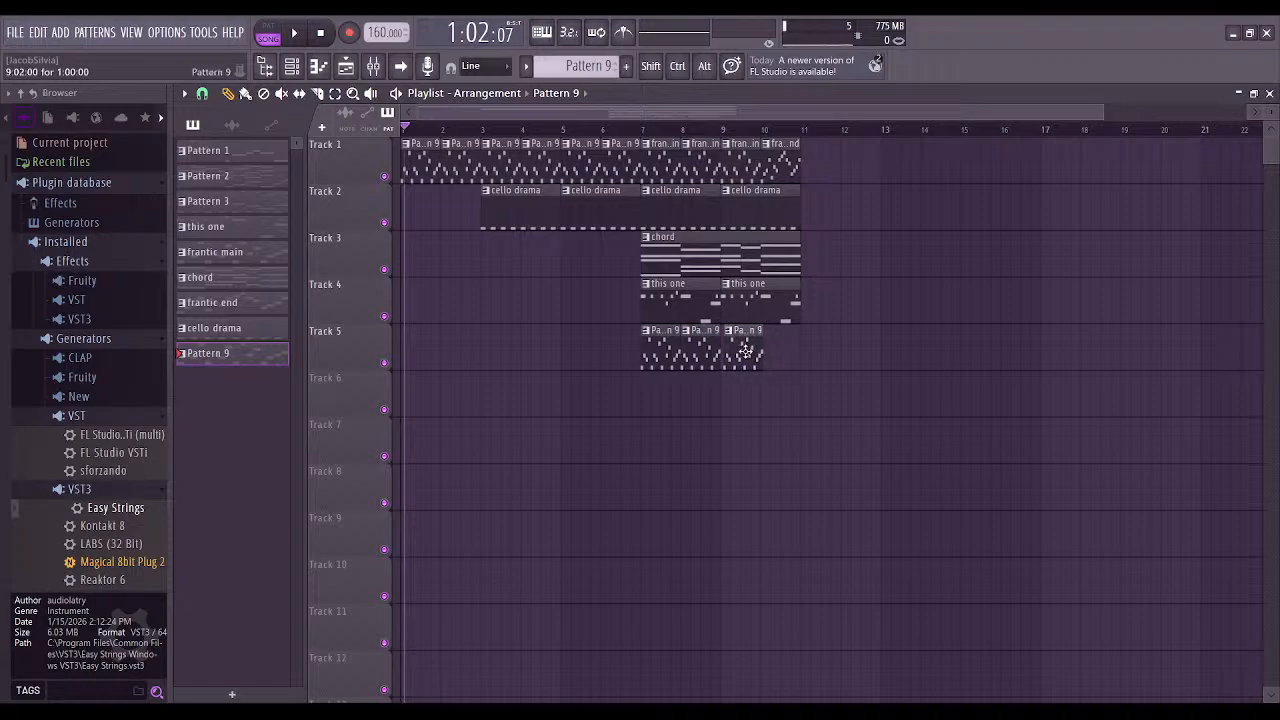
{"action": "left_click", "coordinate": [775, 350]}
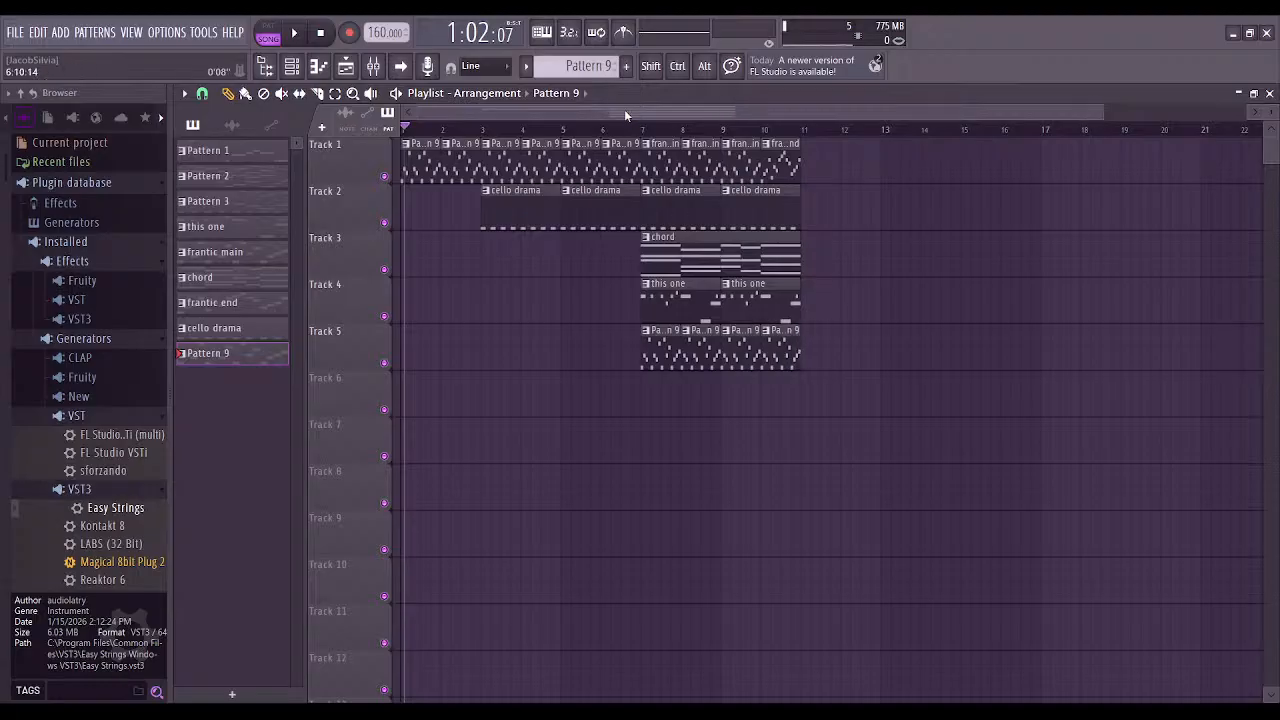
Audition the layered section starting at bar 7, also listening to the transition leading into it
{"action": "left_click", "coordinate": [647, 132]}
{"action": "left_click", "coordinate": [298, 35]}
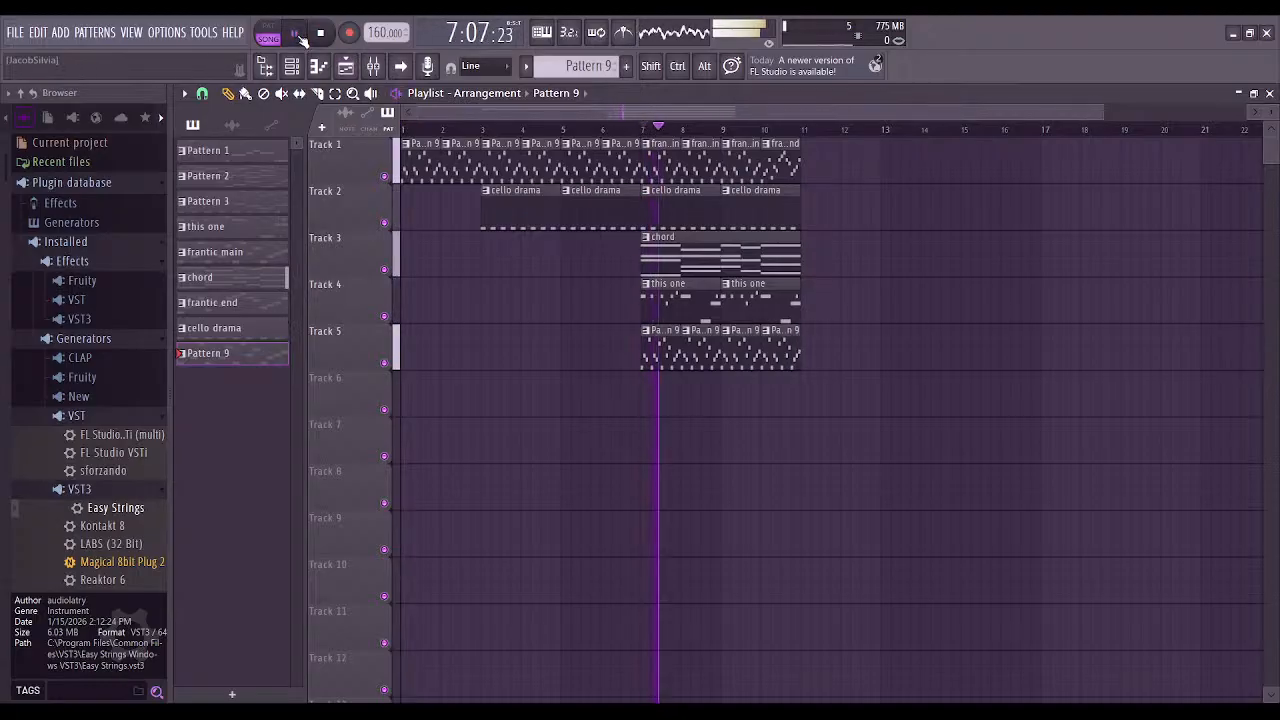
{"action": "left_click", "coordinate": [606, 130]}
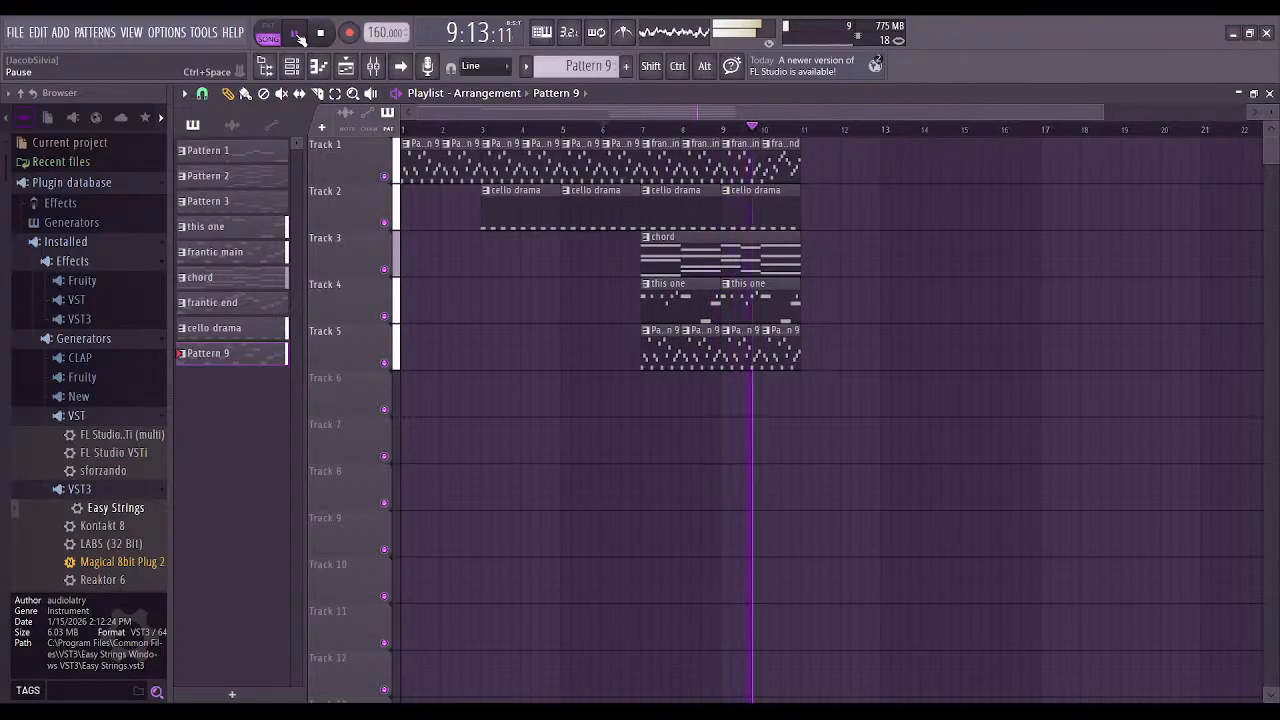
{"action": "left_click", "coordinate": [298, 35]}
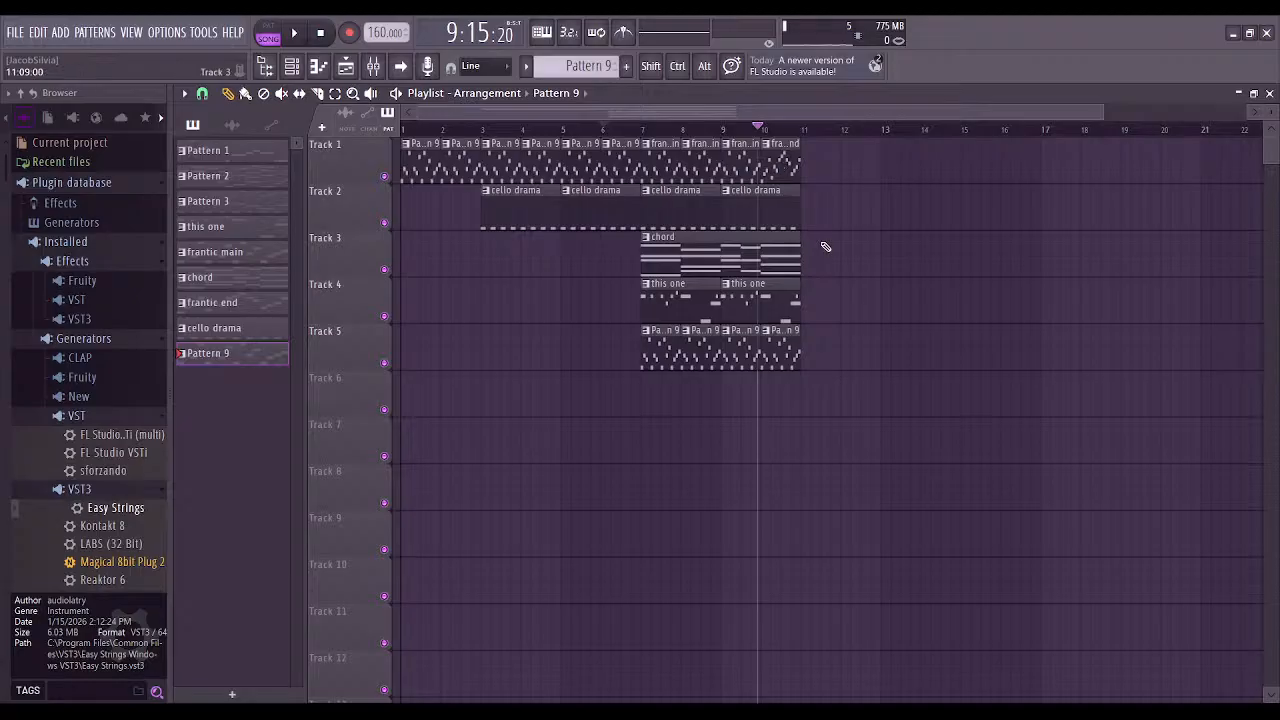
Duplicate all the clips of bars 7 to 10 on Tracks 1 to 5 into bars 11 to 14
{"action": "left_click_drag", "start_coordinate": [689, 171], "coordinate": [740, 348]}
{"action": "key", "text": "ctrl+b"}
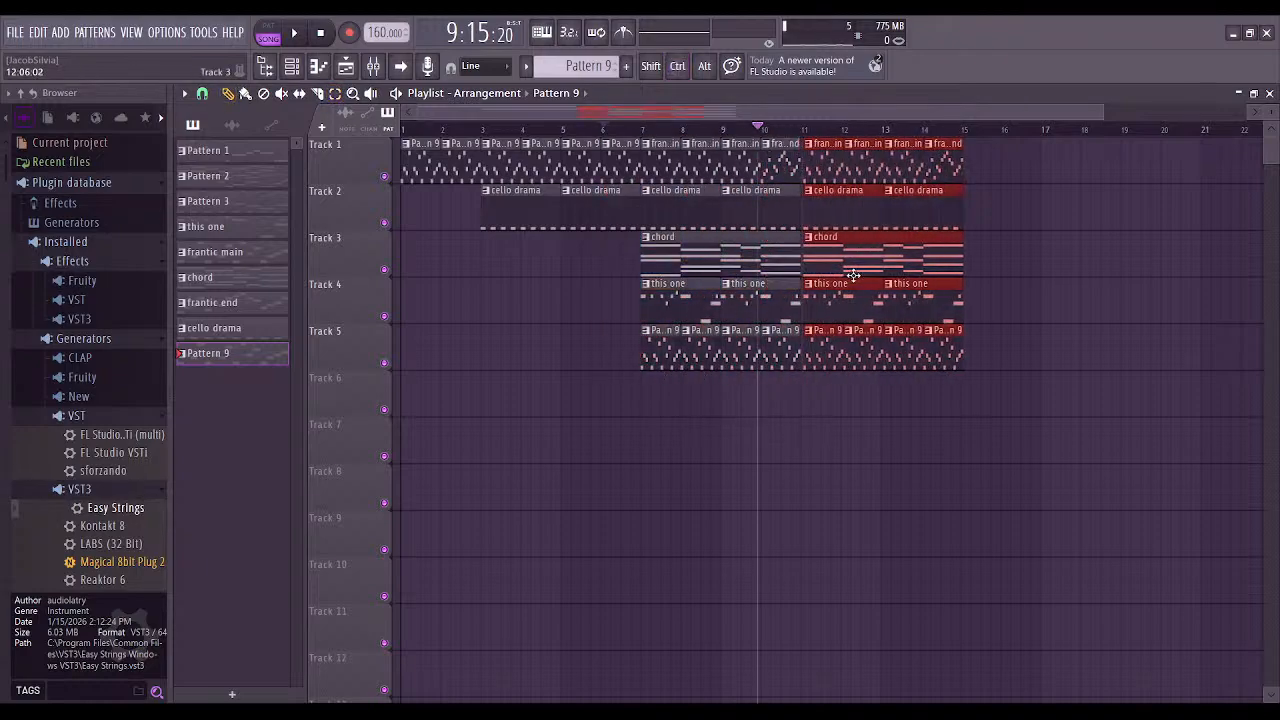
{"action": "left_click", "coordinate": [851, 276]}
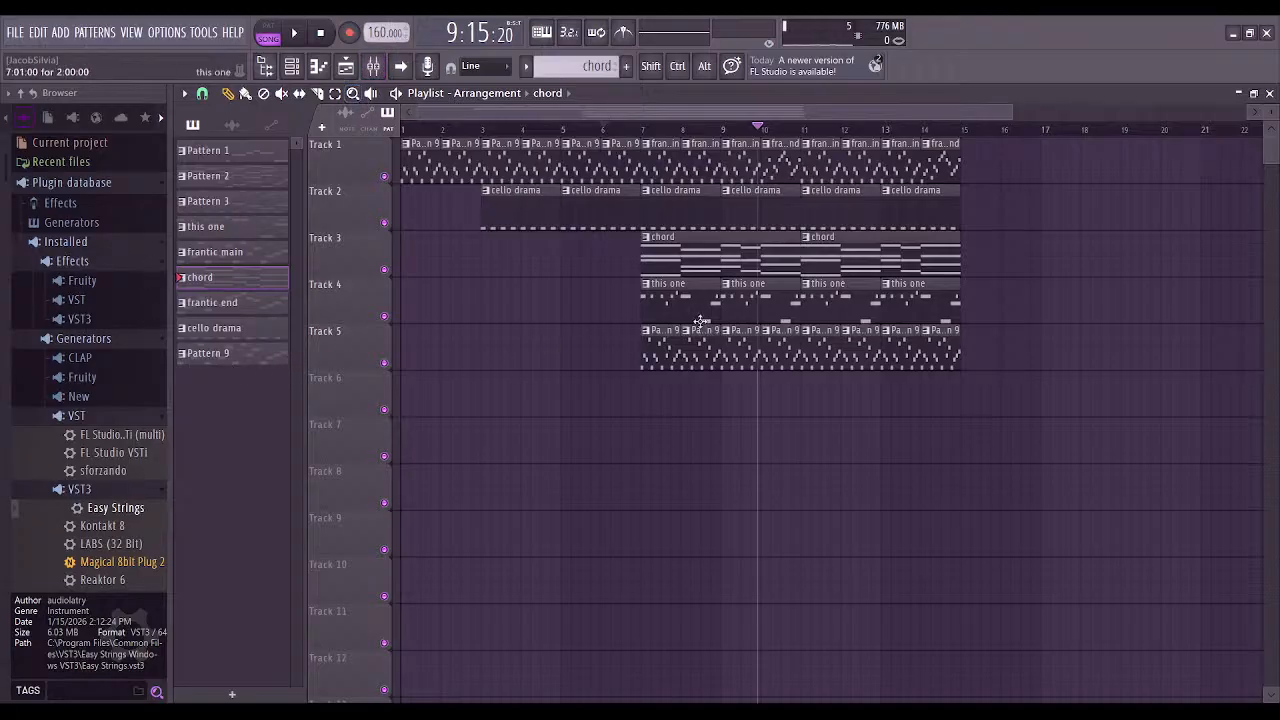
Set the playback position to bar 7 and examine the chord pattern's notes in the piano roll
{"action": "left_click_drag", "start_coordinate": [648, 133], "coordinate": [645, 133]}
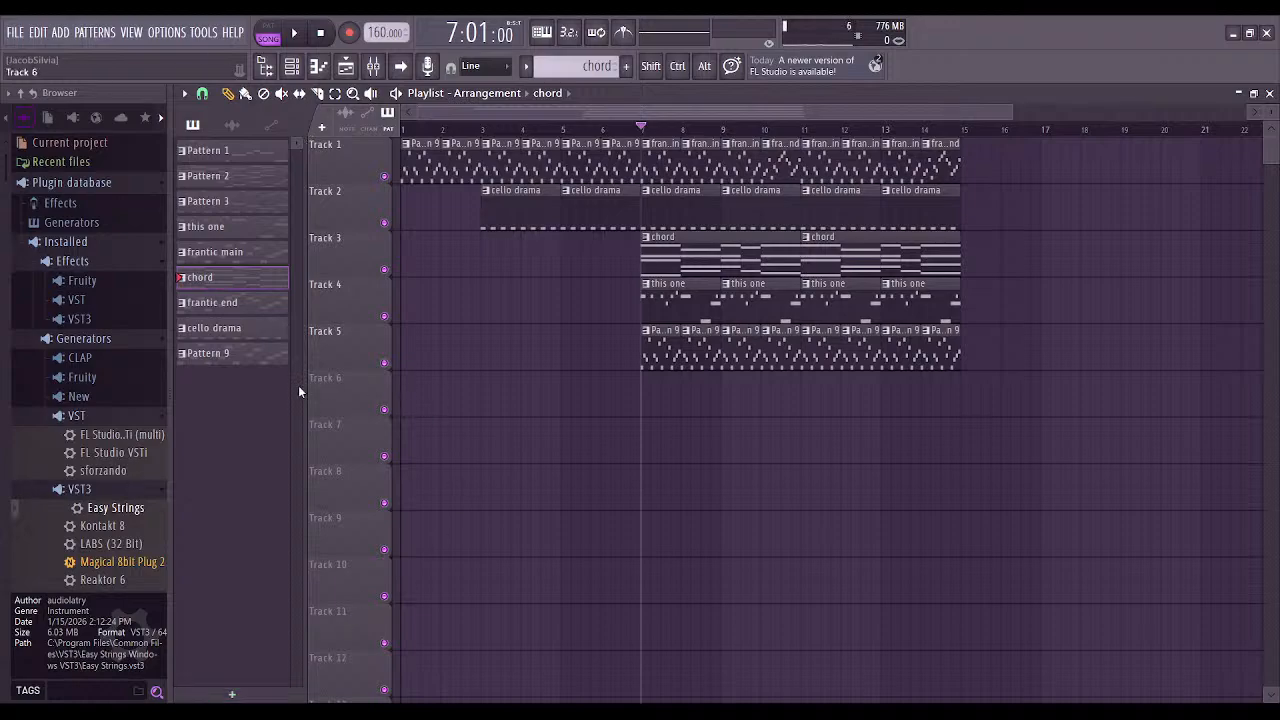
{"action": "left_click", "coordinate": [319, 67]}
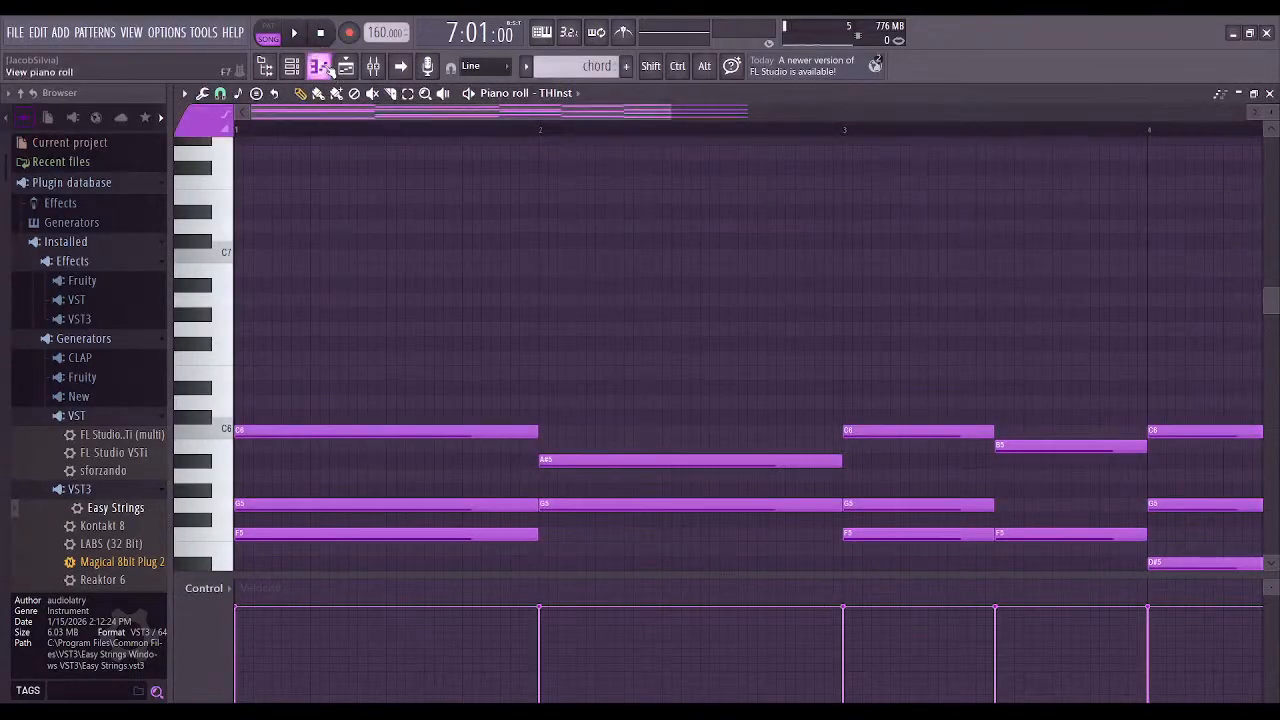
{"action": "left_click", "coordinate": [322, 70]}
Play the song from the start and open Pattern 9's notes in the piano roll during playback
{"action": "left_click", "coordinate": [319, 36]}
{"action": "key", "text": "space"}
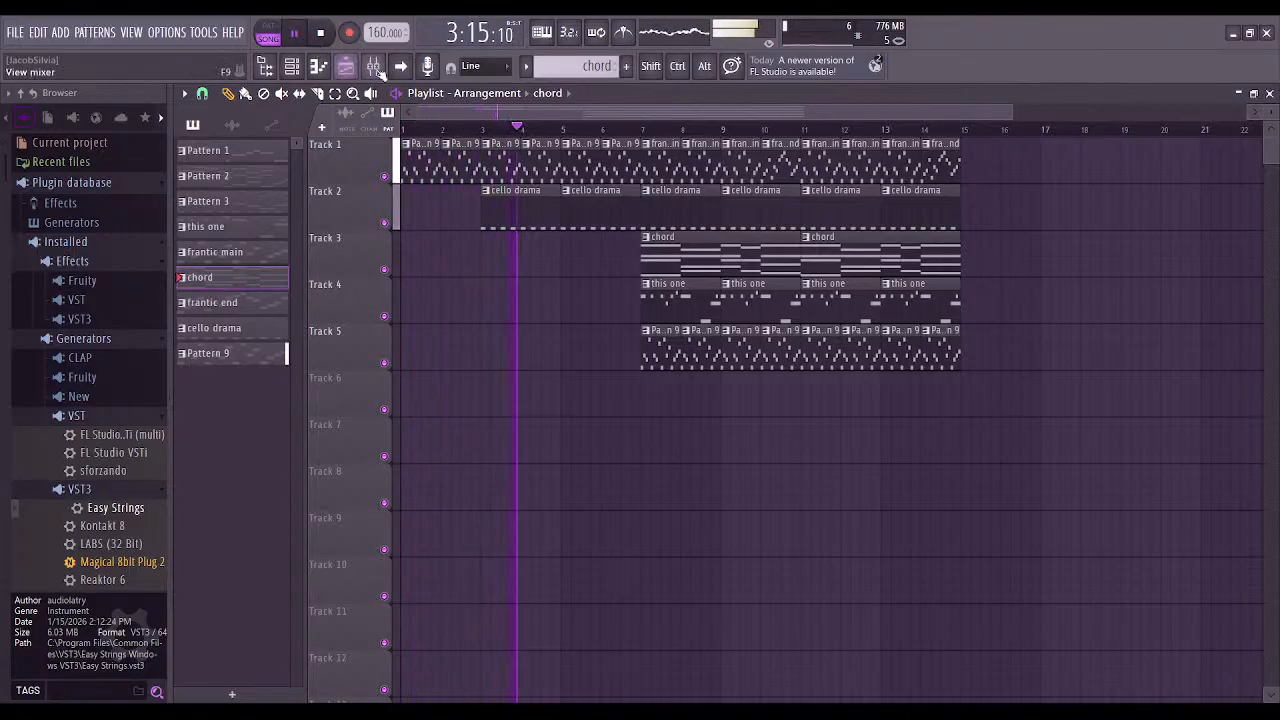
{"action": "double_click", "coordinate": [449, 162]}
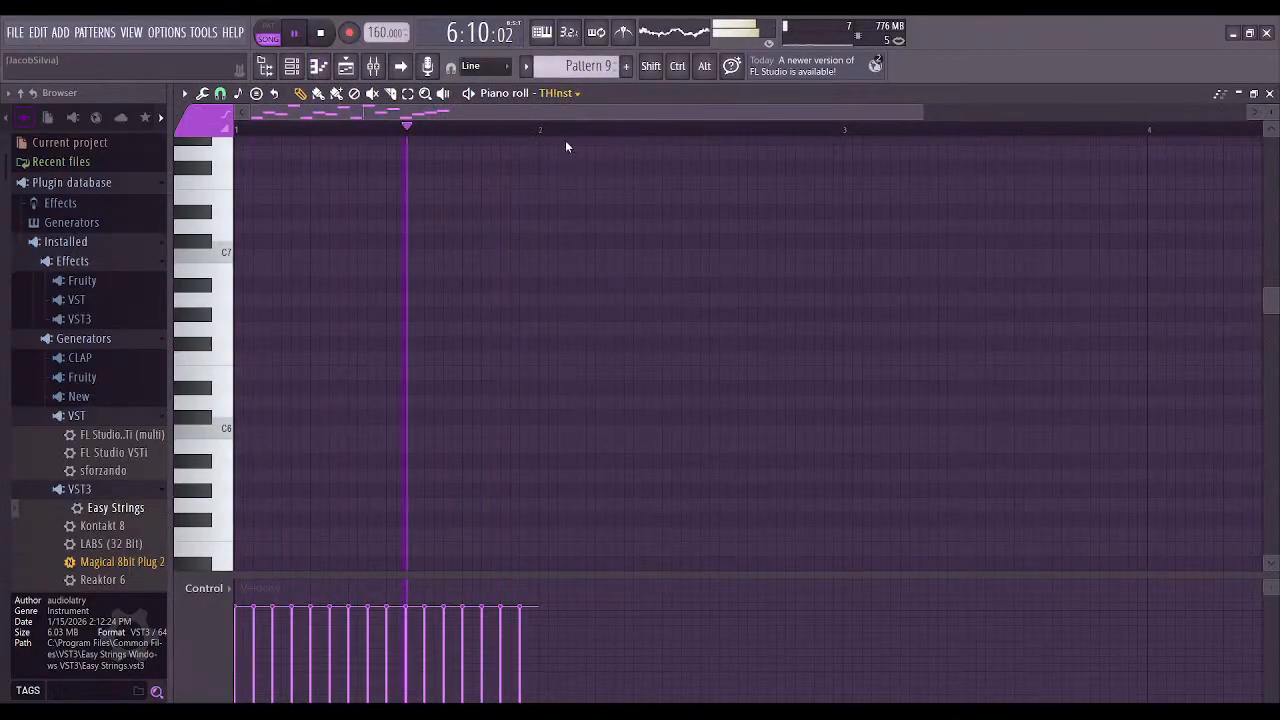
Shorten all of Pattern 9's notes equally to about 0:00:17 while the pattern plays on its own
{"action": "scroll", "coordinate": [566, 200], "scroll_direction": "down", "scroll_amount": 1}
{"action": "scroll", "coordinate": [563, 230], "scroll_direction": "down", "scroll_amount": 7}
{"action": "key", "text": "ctrl+a"}
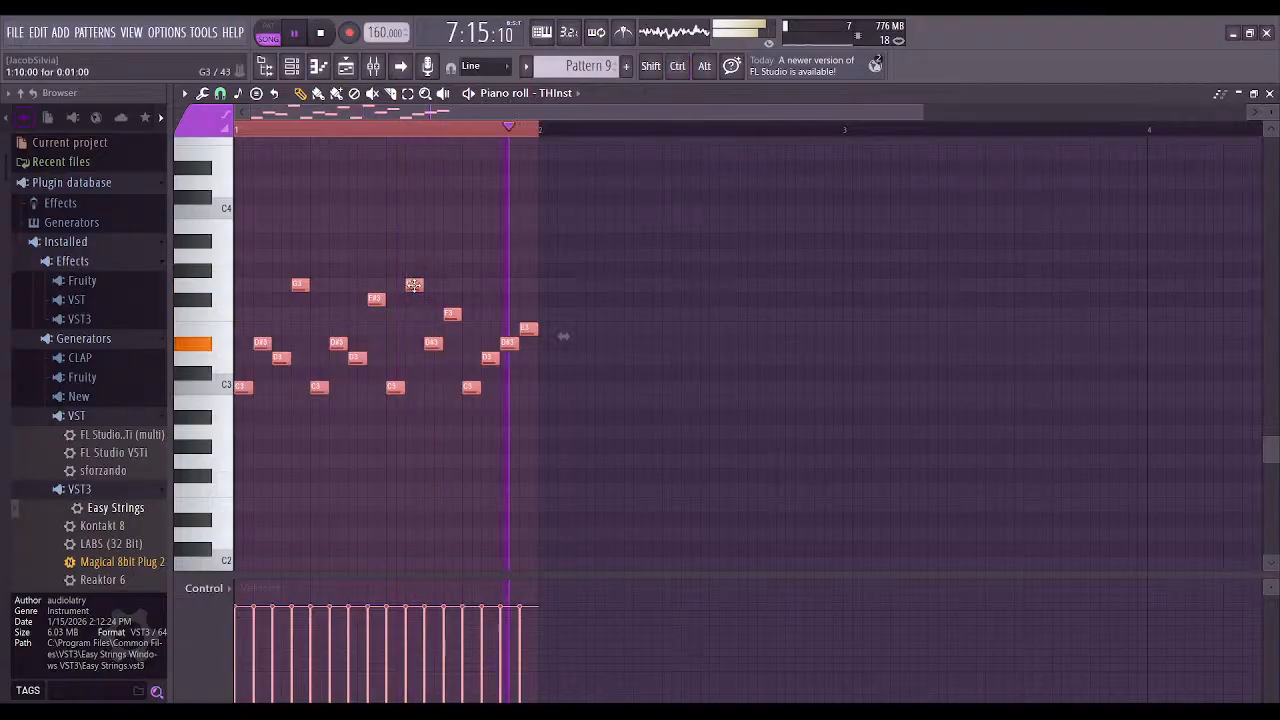
{"action": "left_click_drag", "start_coordinate": [416, 284], "coordinate": [418, 286]}
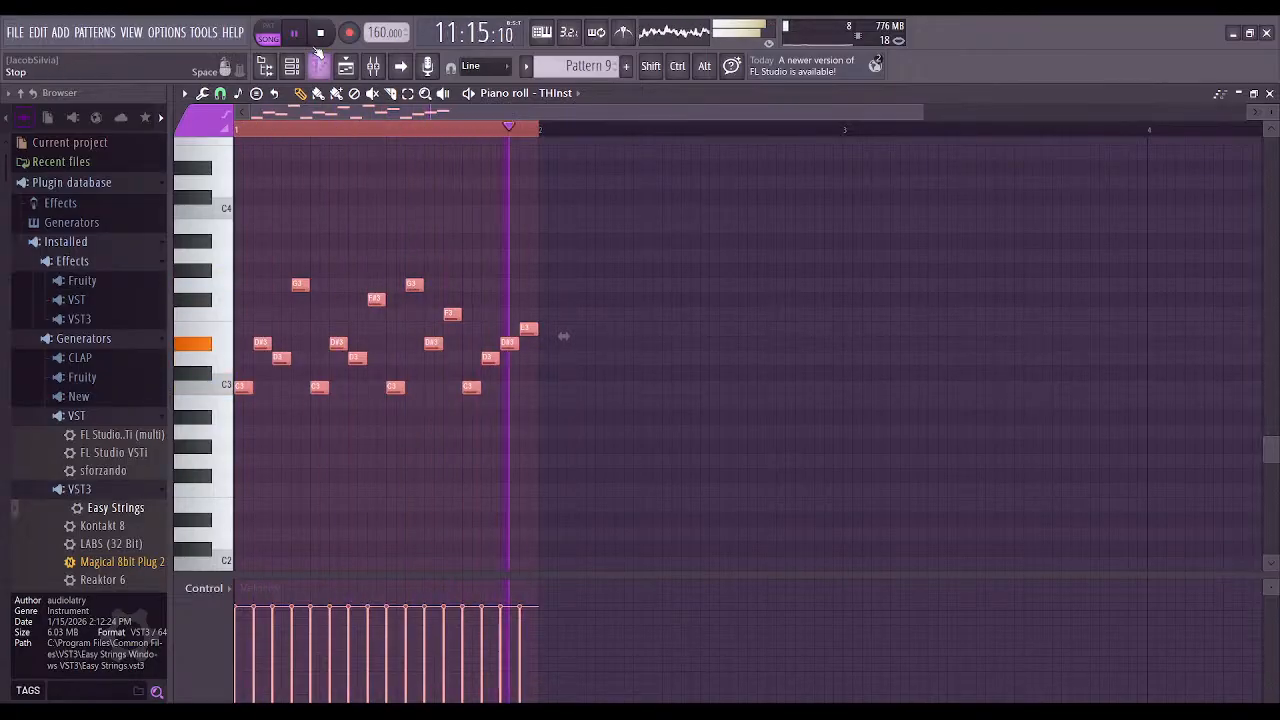
{"action": "key", "text": "l"}
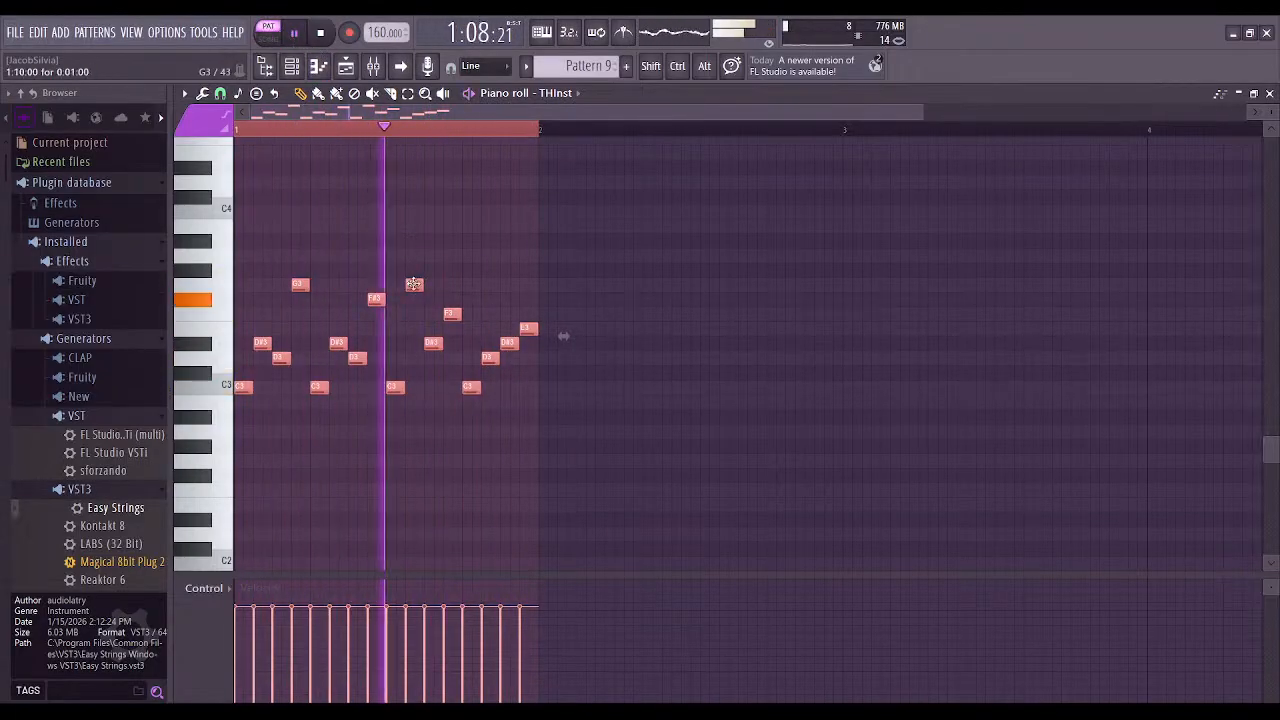
{"action": "left_click_drag", "start_coordinate": [418, 286], "coordinate": [410, 286]}
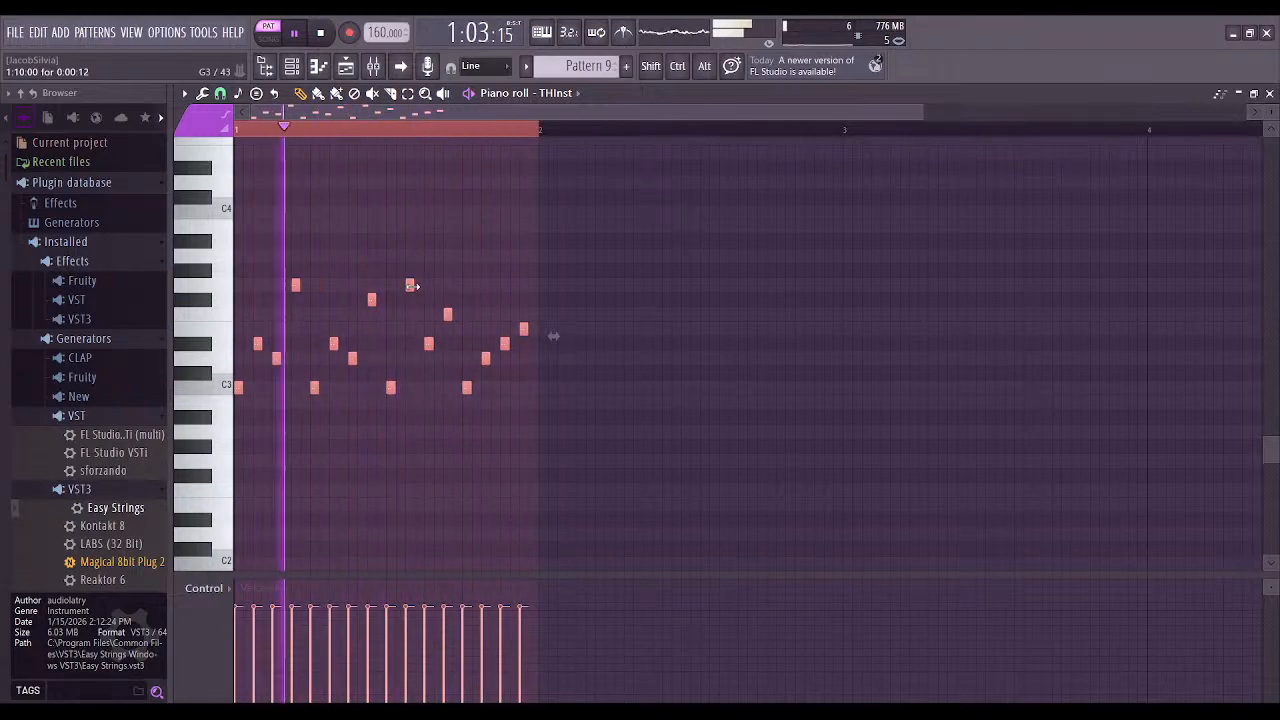
{"action": "key", "text": "alt"}
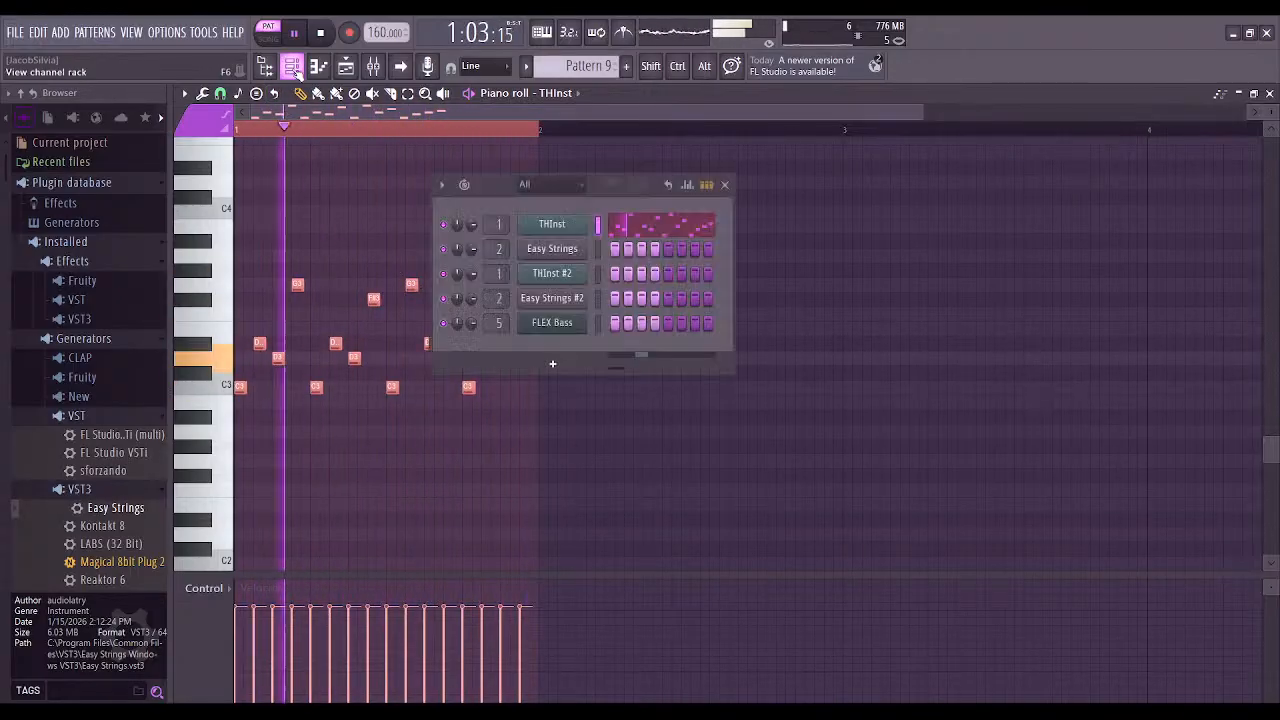
Return to the playlist in song mode and play the full arrangement
{"action": "left_click", "coordinate": [320, 66]}
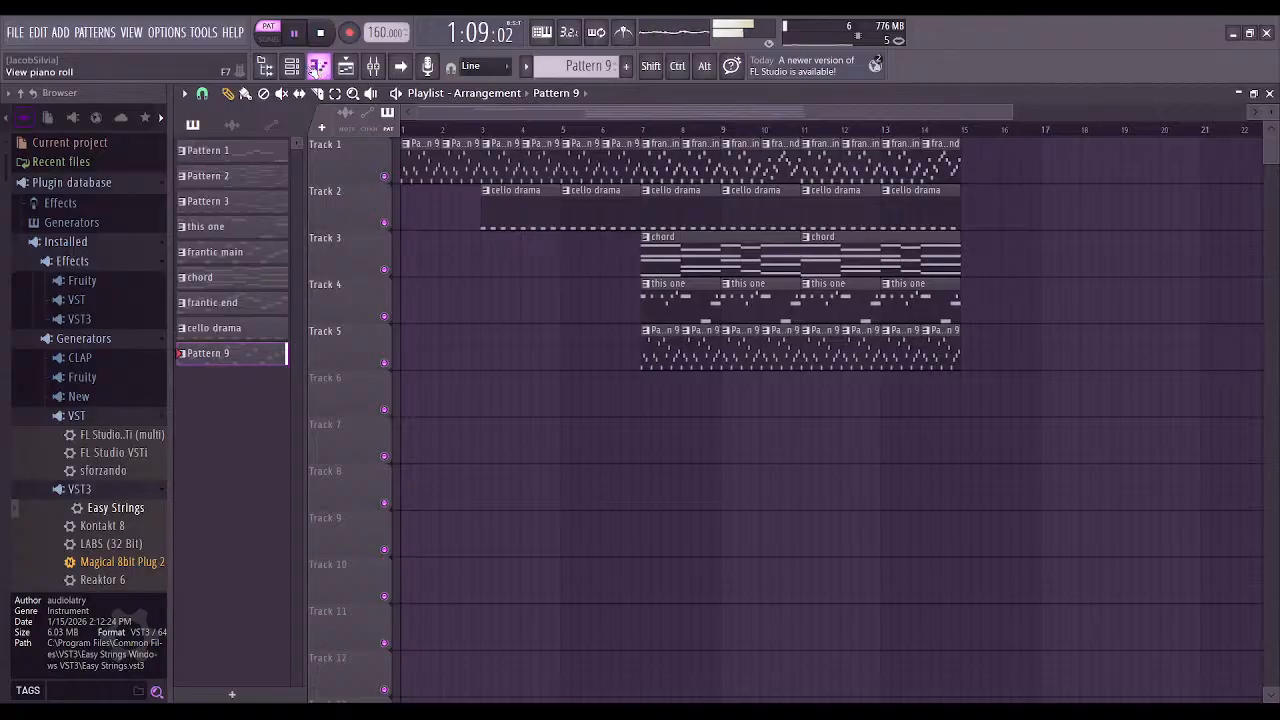
{"action": "left_click", "coordinate": [268, 36]}
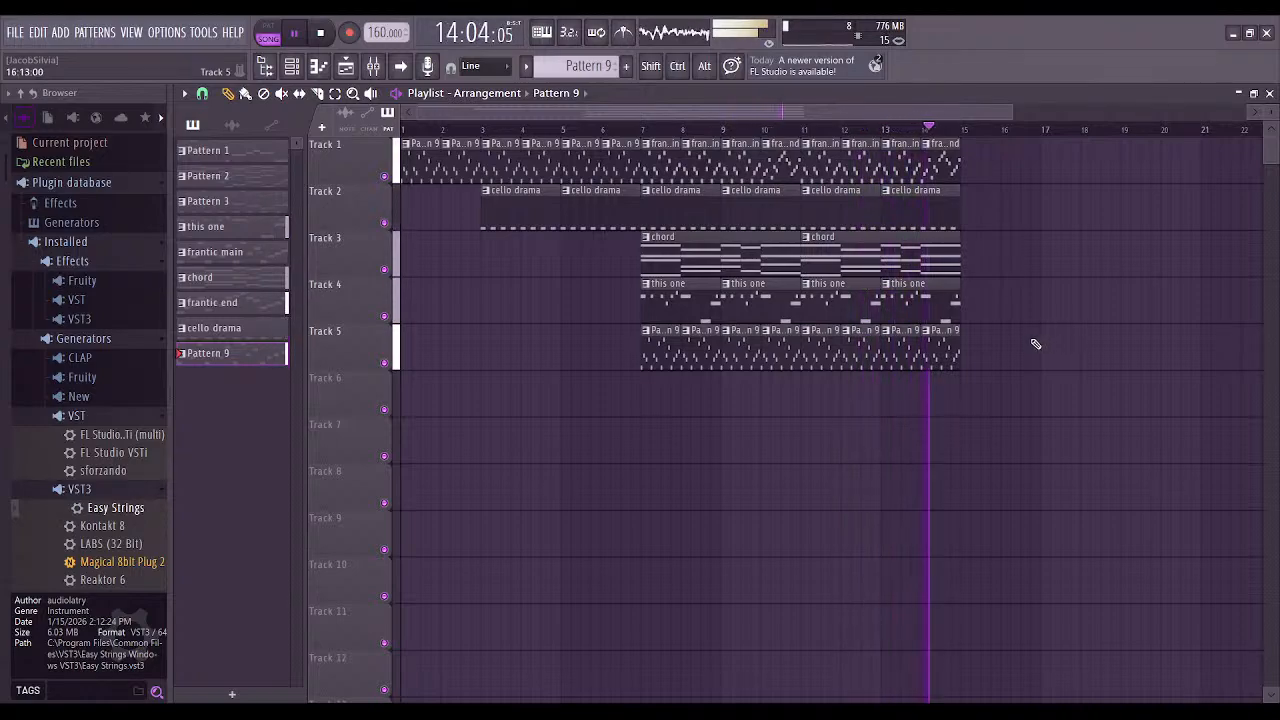
{"action": "key", "text": "space"}
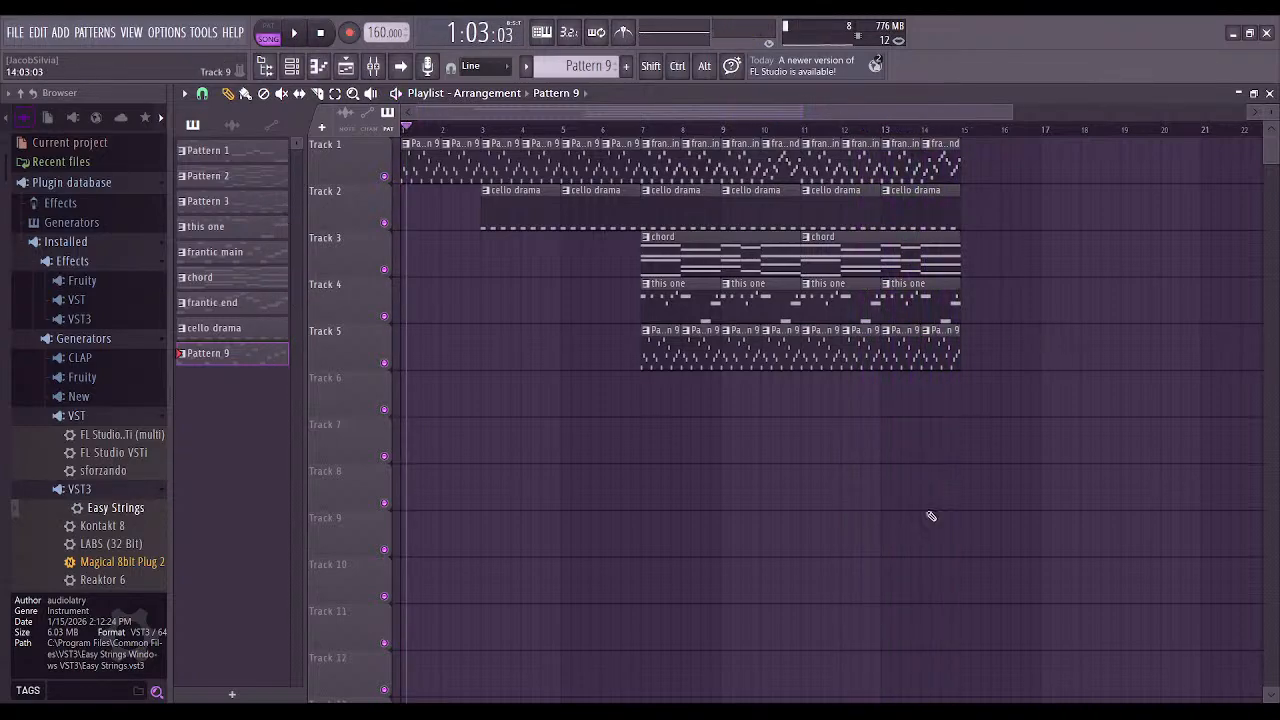
{"action": "scroll", "coordinate": [1057, 260], "scroll_direction": "right", "scroll_amount": 4}
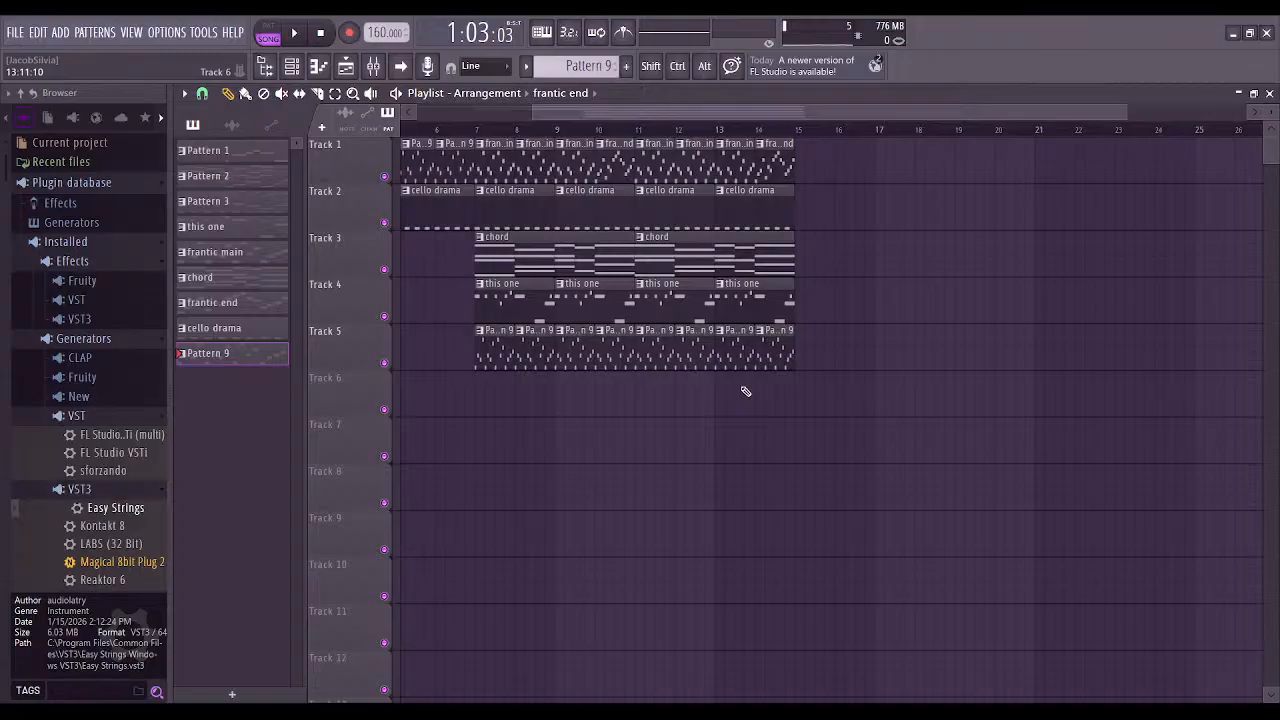
Open Pattern 1 in the piano roll and play it in pattern mode
{"action": "left_click", "coordinate": [245, 153]}
{"action": "left_click", "coordinate": [318, 66]}
{"action": "left_click", "coordinate": [280, 33]}
{"action": "scroll", "coordinate": [417, 262], "scroll_direction": "up", "scroll_amount": 6}
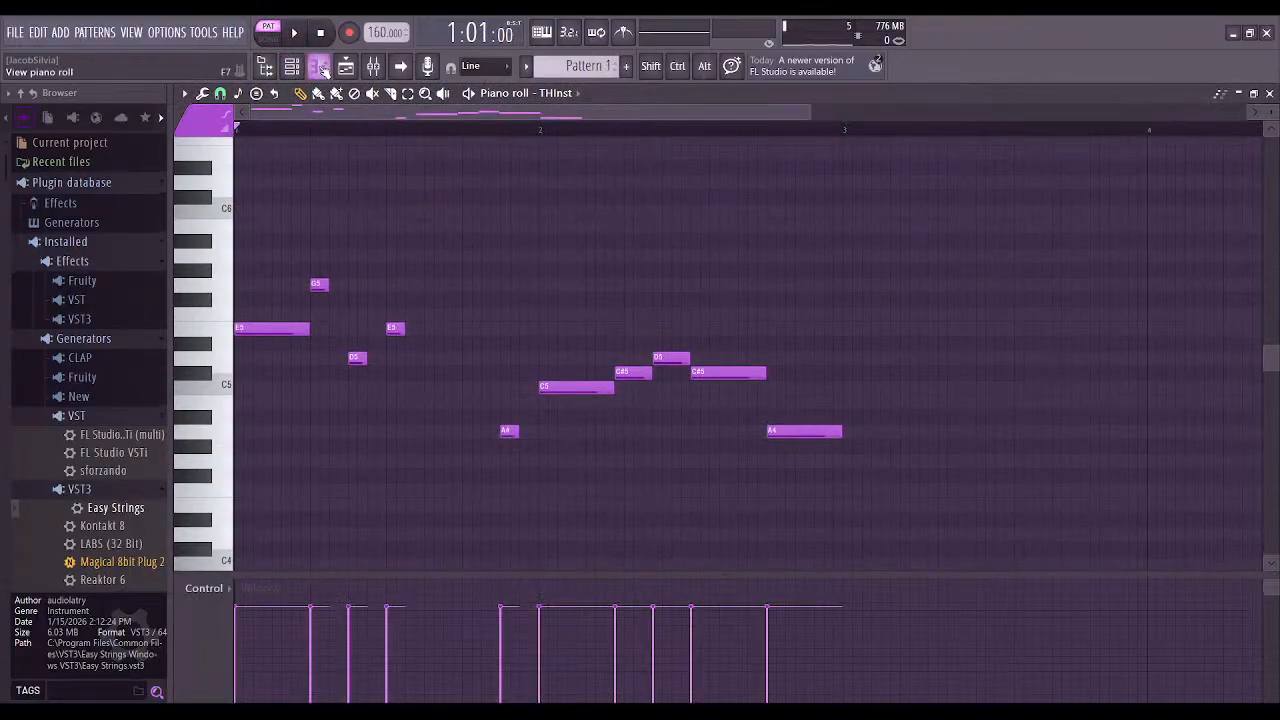
{"action": "key", "text": "KP_Add"}
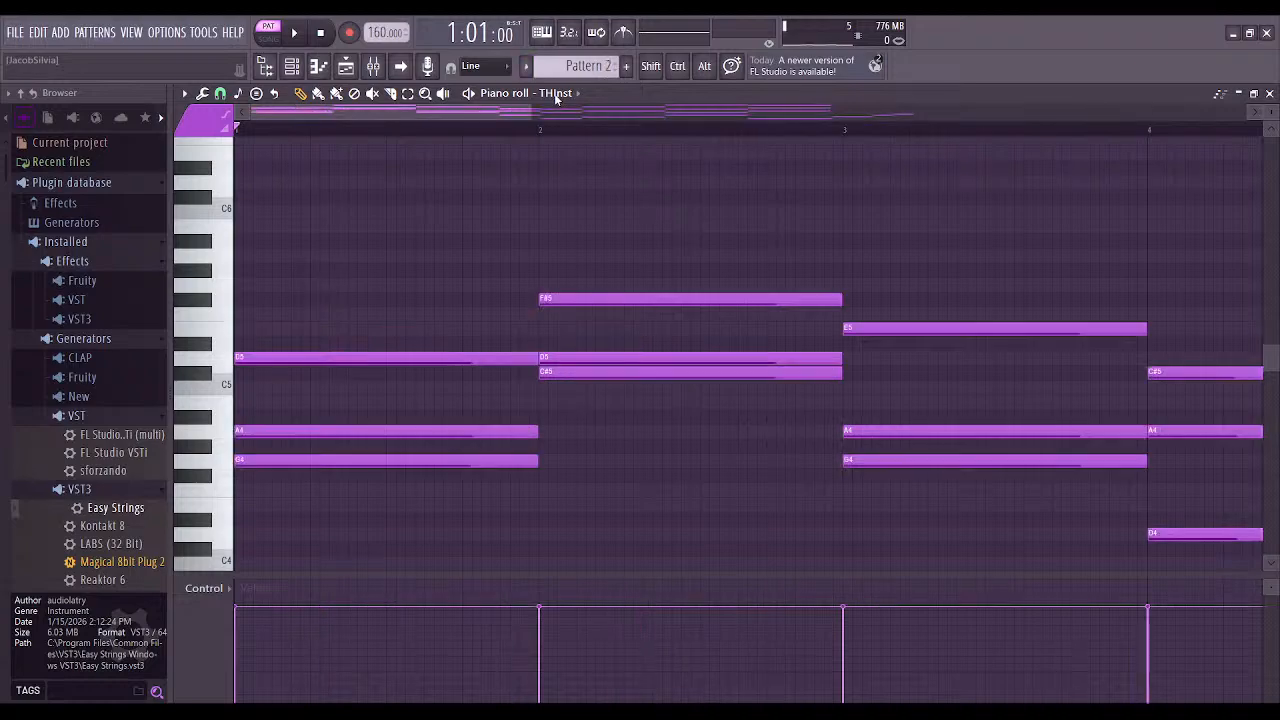
{"action": "key", "text": "KP_Subtract"}
{"action": "left_click", "coordinate": [294, 33]}
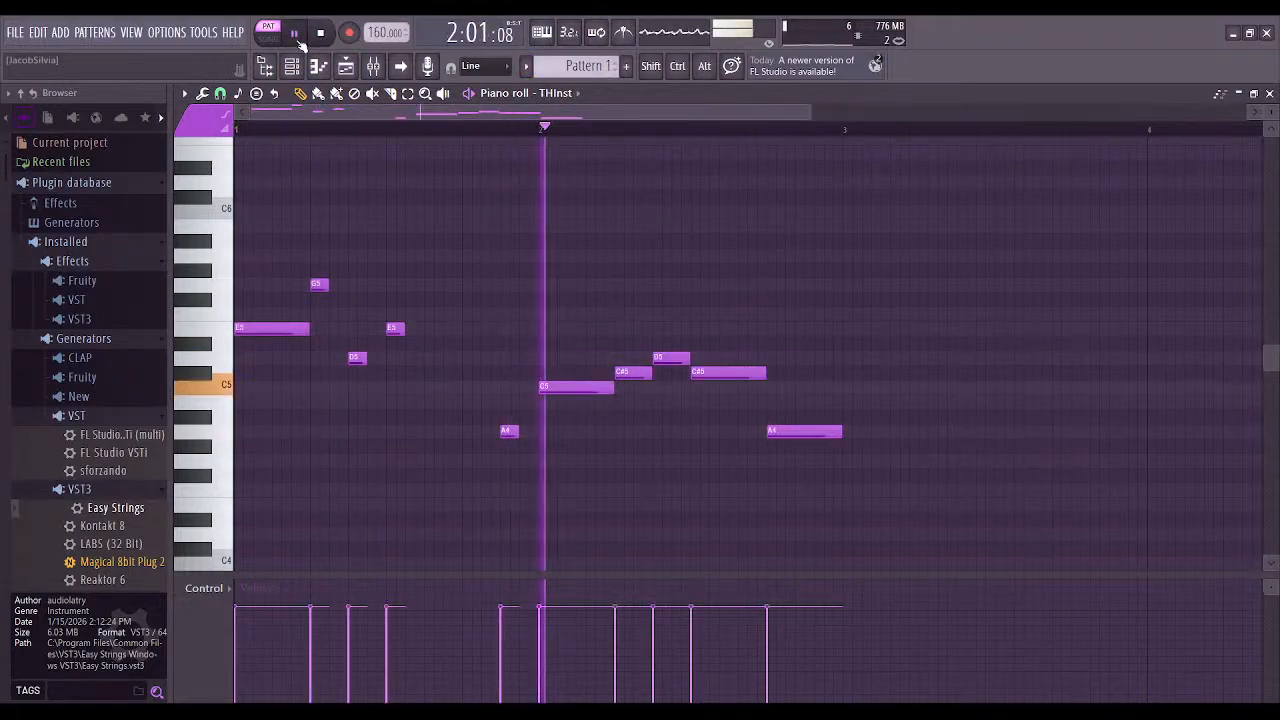
{"action": "left_click", "coordinate": [296, 36]}
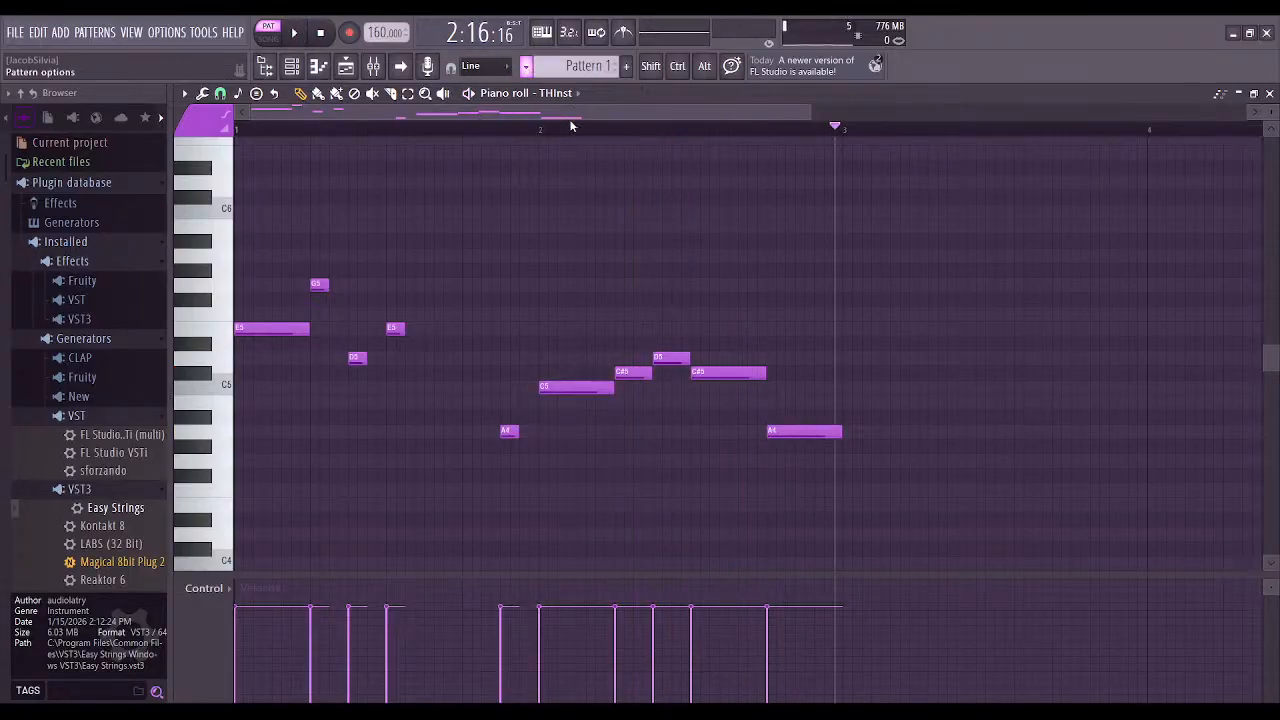
Create a new empty pattern named Pattern 10 and show its THInst piano roll around C4
{"action": "key", "text": "KP_Add"}
{"action": "key", "text": "KP_Add"}
{"action": "scroll", "coordinate": [394, 169], "scroll_direction": "down", "scroll_amount": 4}
{"action": "scroll", "coordinate": [400, 175], "scroll_direction": "down", "scroll_amount": 3}
{"action": "scroll", "coordinate": [440, 160], "scroll_direction": "up", "scroll_amount": 3}
{"action": "left_click", "coordinate": [626, 66]}
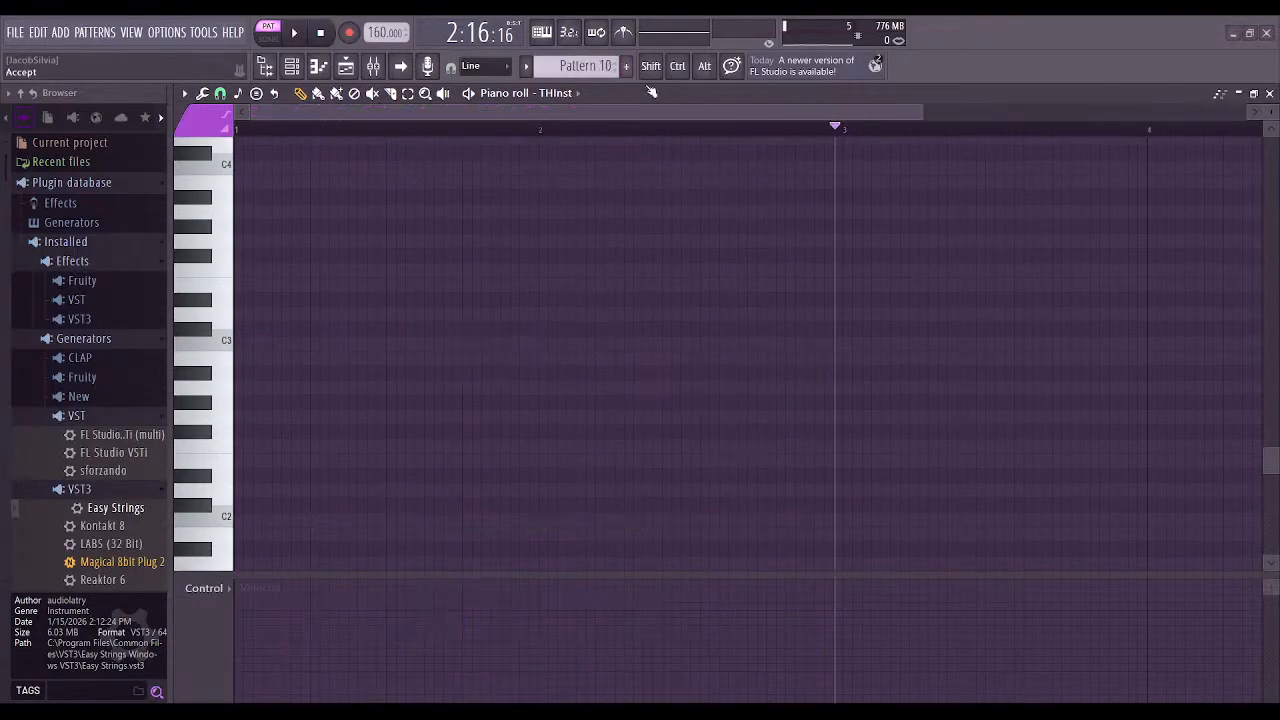
{"action": "scroll", "coordinate": [414, 303], "scroll_direction": "up", "scroll_amount": 3}
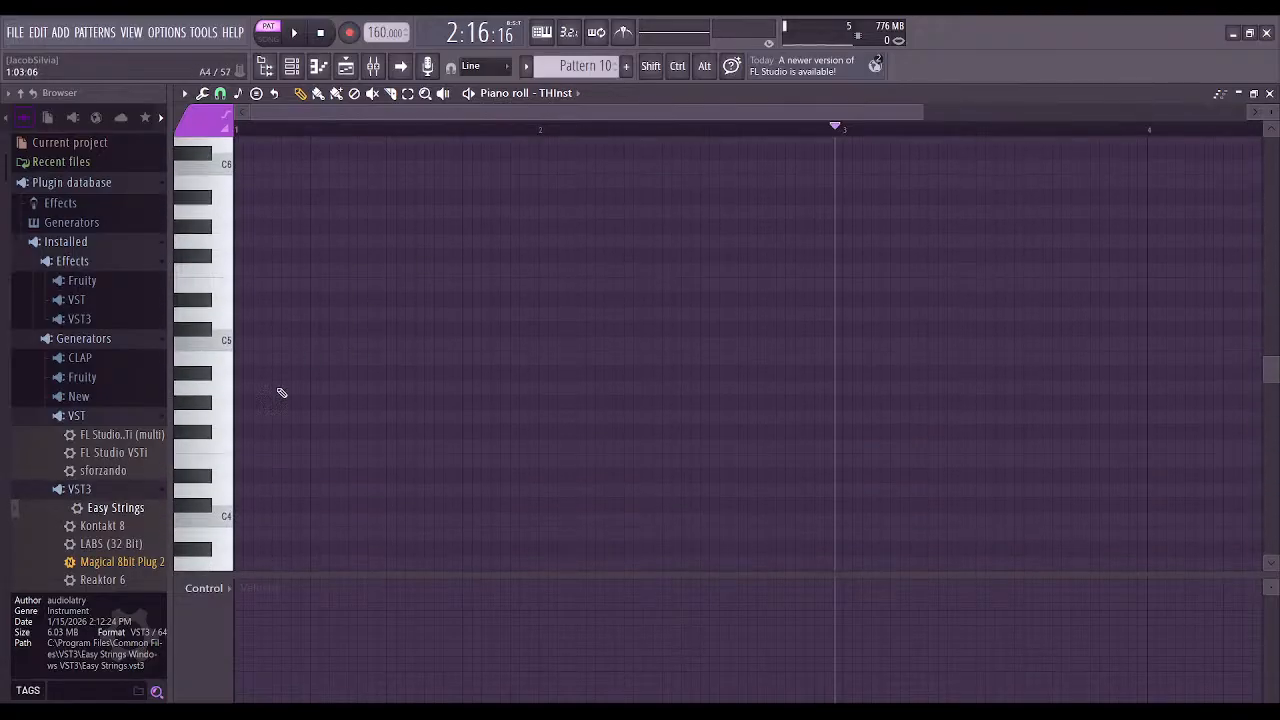
{"action": "scroll", "coordinate": [263, 444], "scroll_direction": "down", "scroll_amount": 1}
Draw a one-beat C4 at the start of Pattern 10, followed by a two-beat F4
{"action": "left_click", "coordinate": [244, 386]}
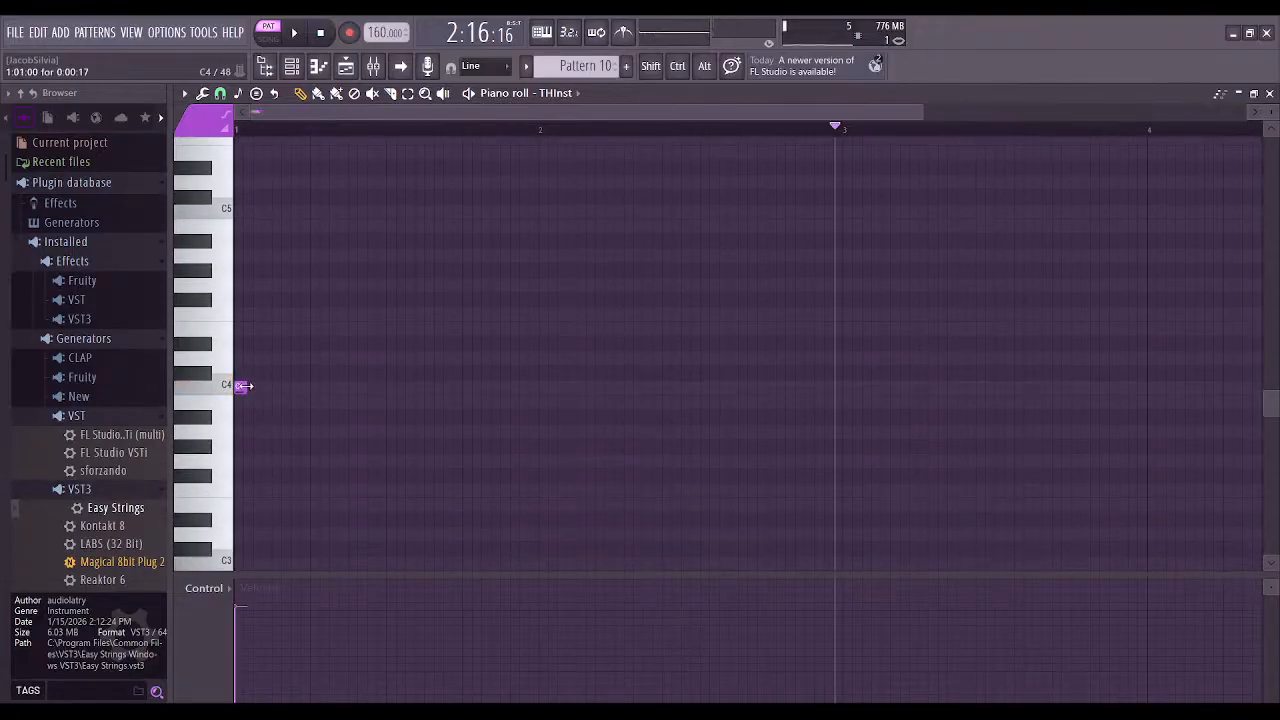
{"action": "left_click_drag", "start_coordinate": [258, 386], "coordinate": [304, 386]}
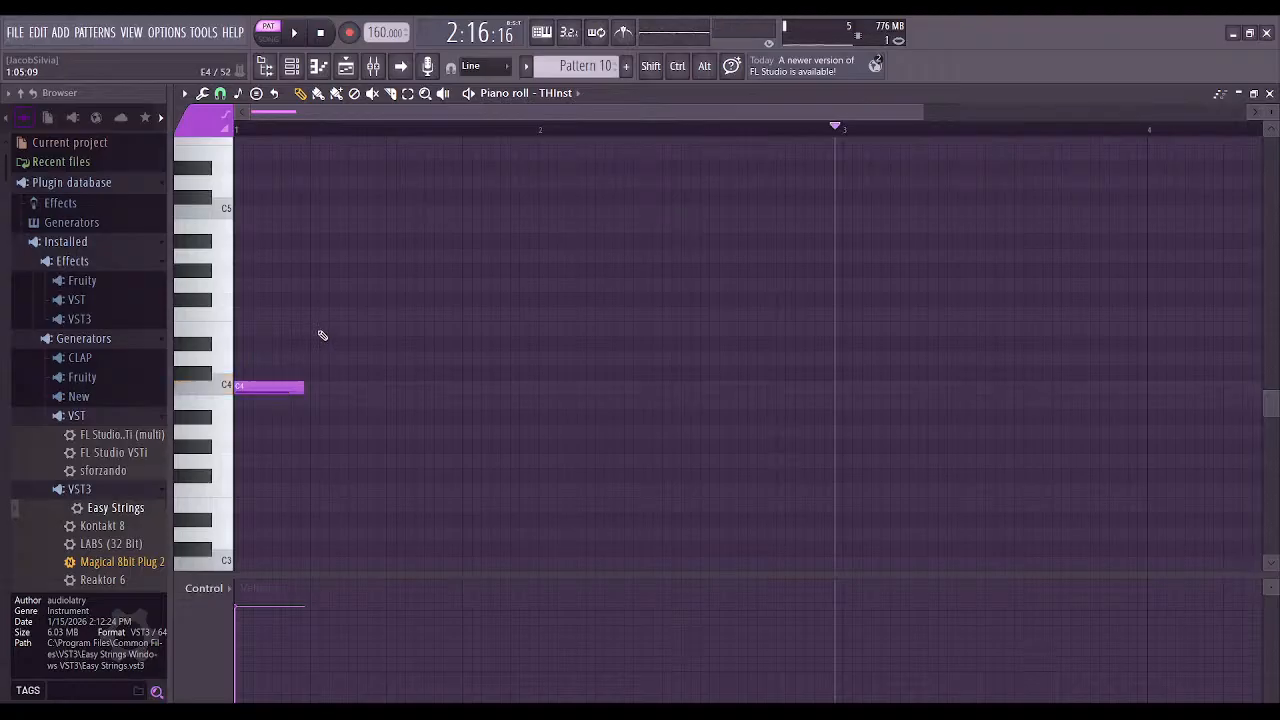
{"action": "left_click", "coordinate": [306, 343]}
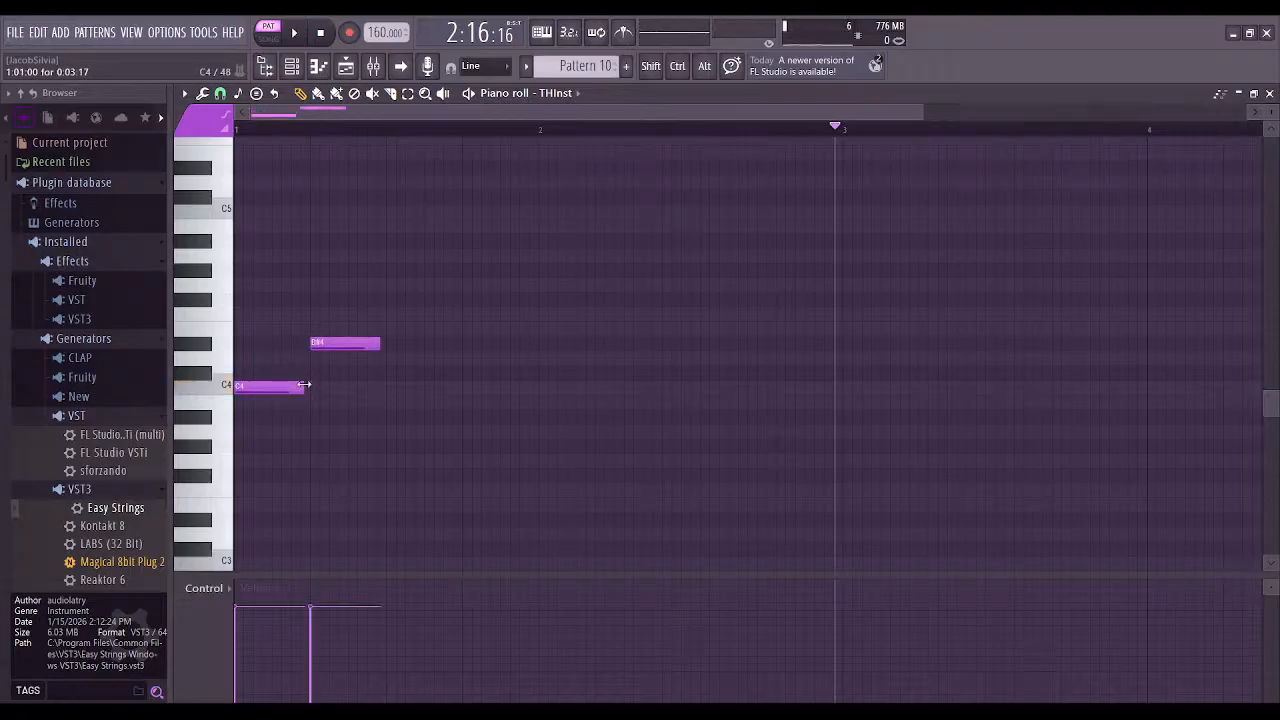
{"action": "scroll", "coordinate": [340, 412], "scroll_direction": "up", "scroll_amount": 3, "text": "ctrl"}
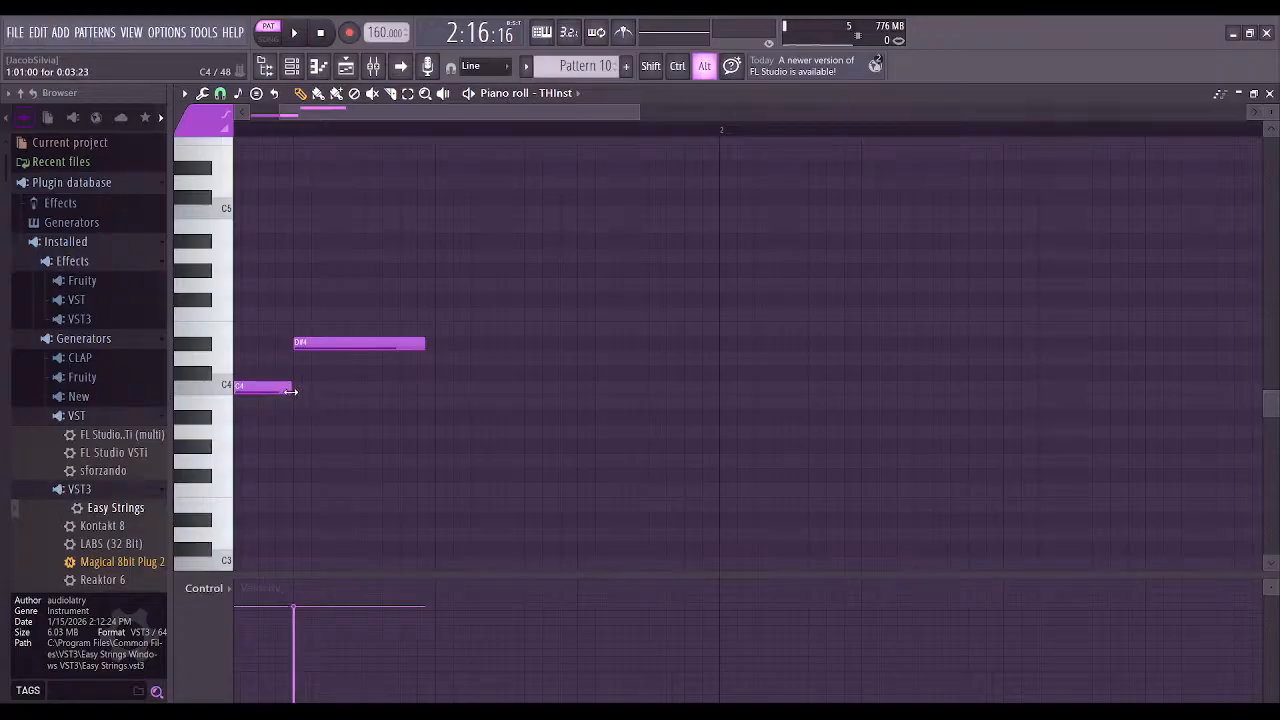
{"action": "scroll", "coordinate": [320, 392], "scroll_direction": "down", "scroll_amount": 4, "text": "ctrl"}
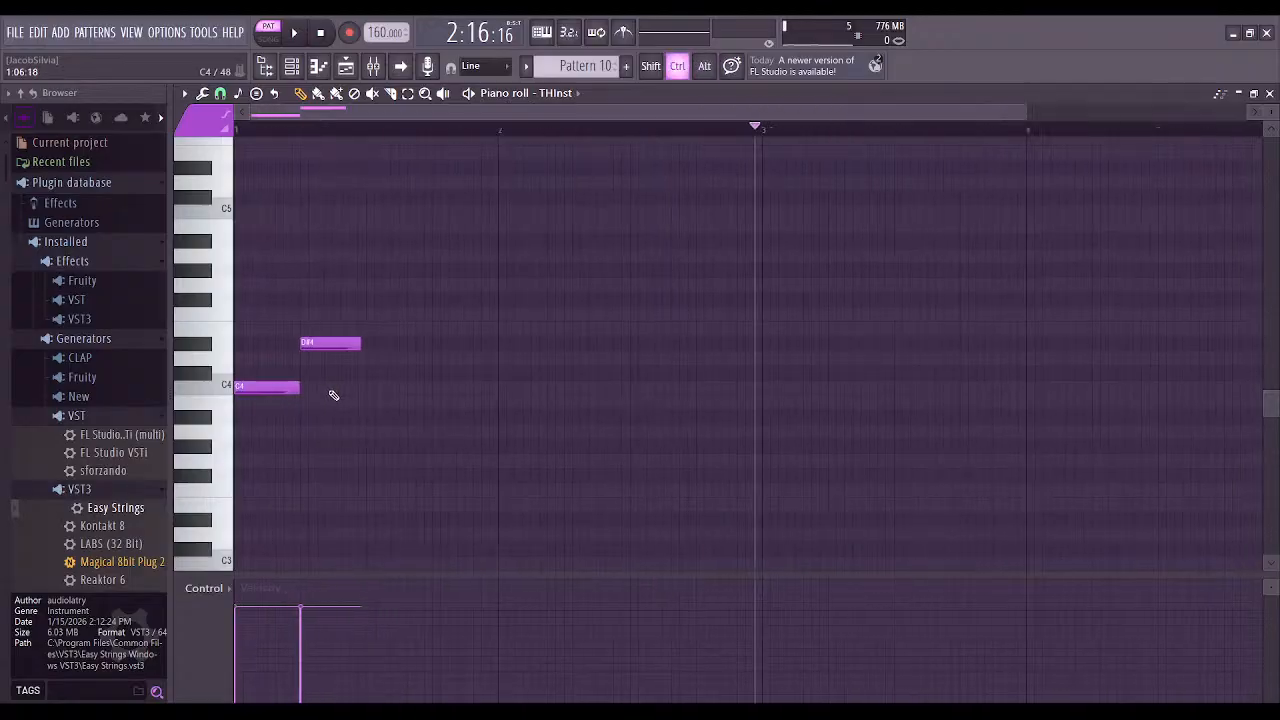
{"action": "right_click", "coordinate": [314, 346]}
{"action": "left_click", "coordinate": [305, 317]}
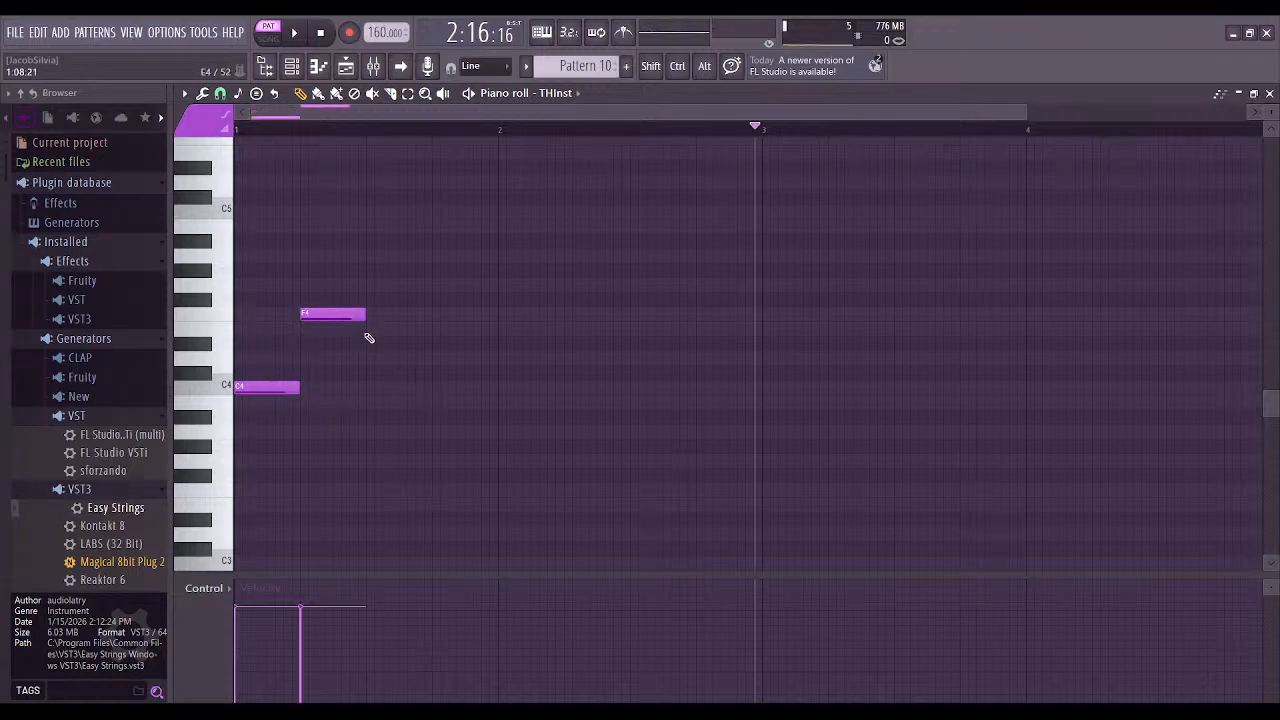
{"action": "left_click_drag", "start_coordinate": [367, 315], "coordinate": [421, 318]}
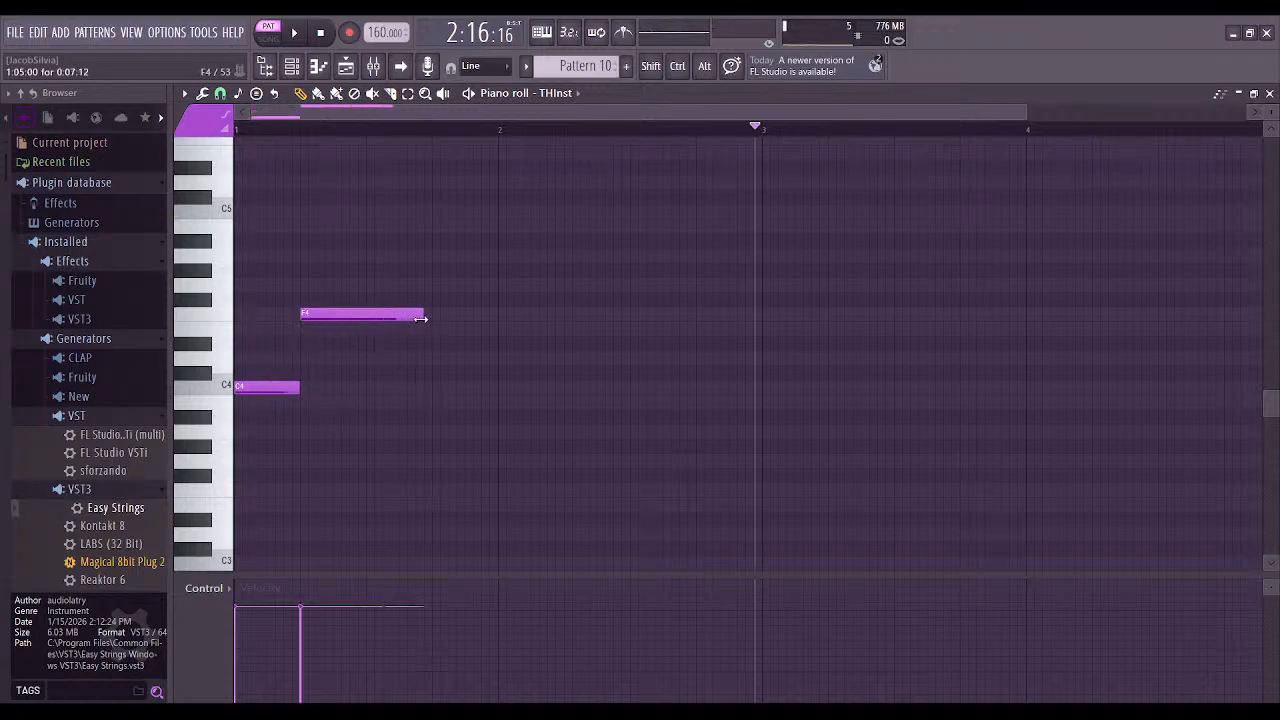
Fill the end of bar 1 with half-beat D#4 and F4 notes, start bar 2 with a one-beat F#4, and audition it
{"action": "left_click", "coordinate": [434, 342]}
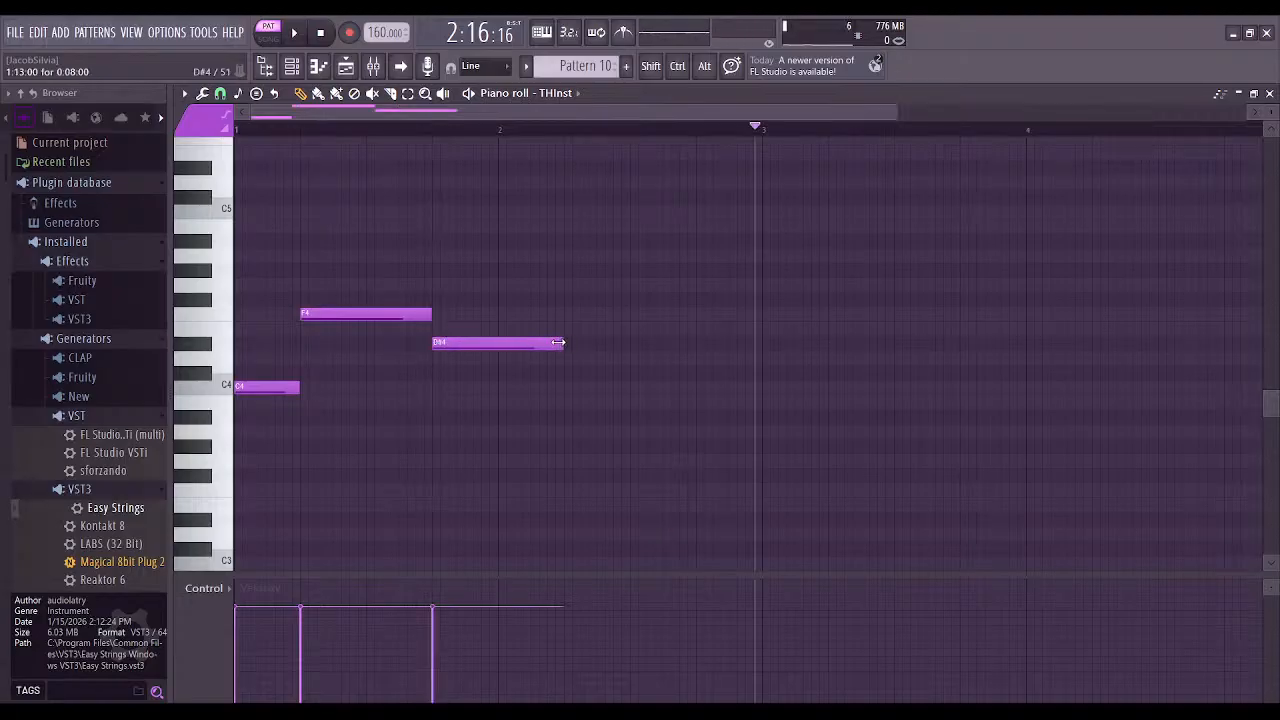
{"action": "left_click_drag", "start_coordinate": [562, 342], "coordinate": [487, 360]}
{"action": "left_click", "coordinate": [467, 314]}
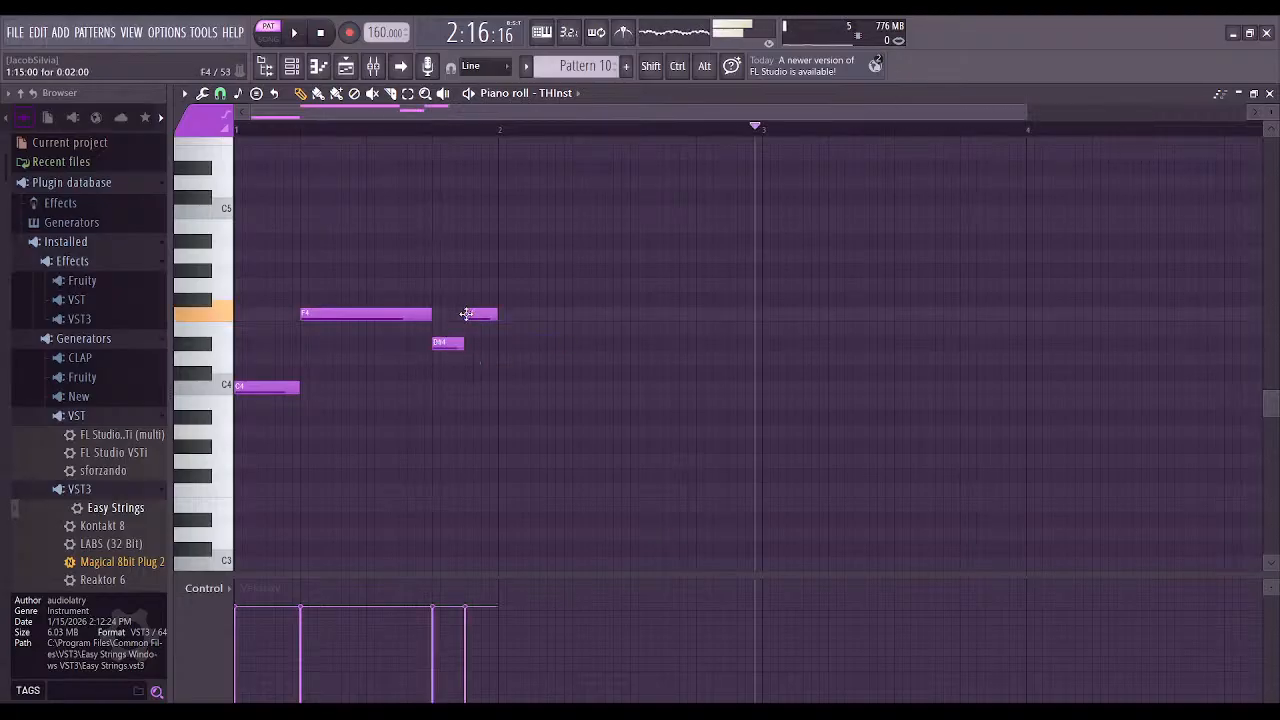
{"action": "left_click", "coordinate": [504, 298]}
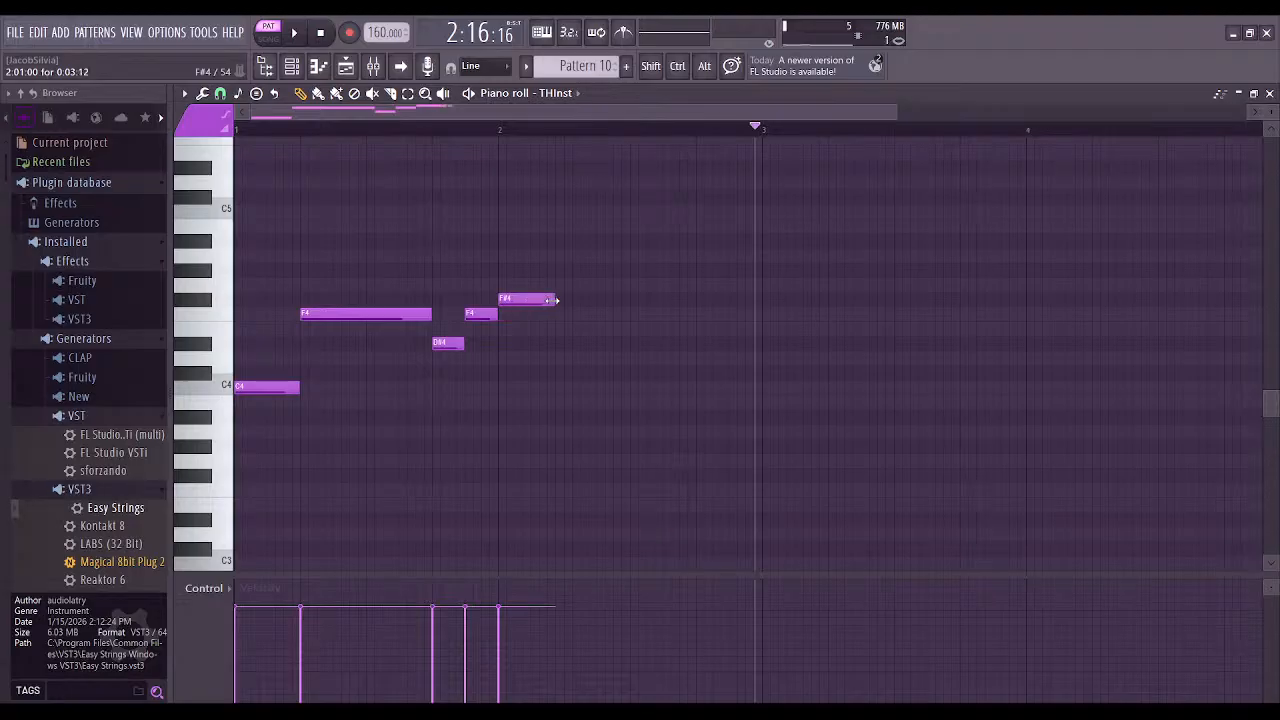
{"action": "left_click", "coordinate": [294, 33]}
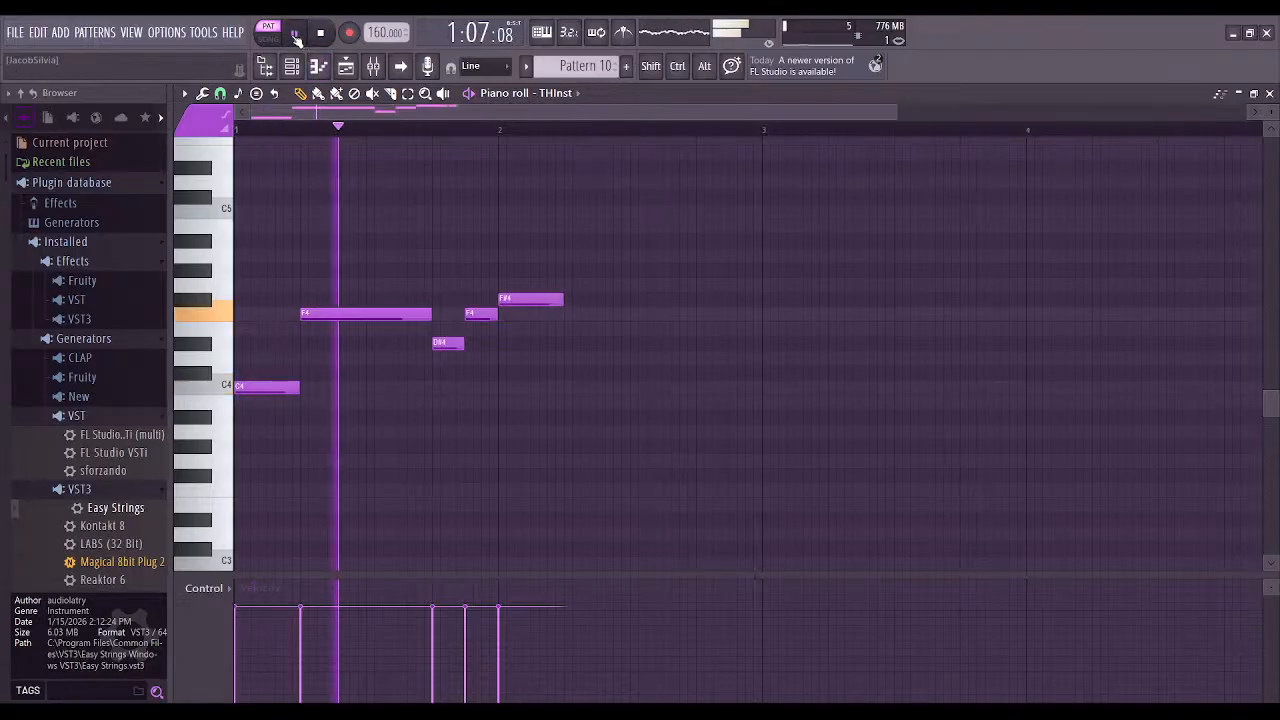
{"action": "left_click", "coordinate": [294, 33]}
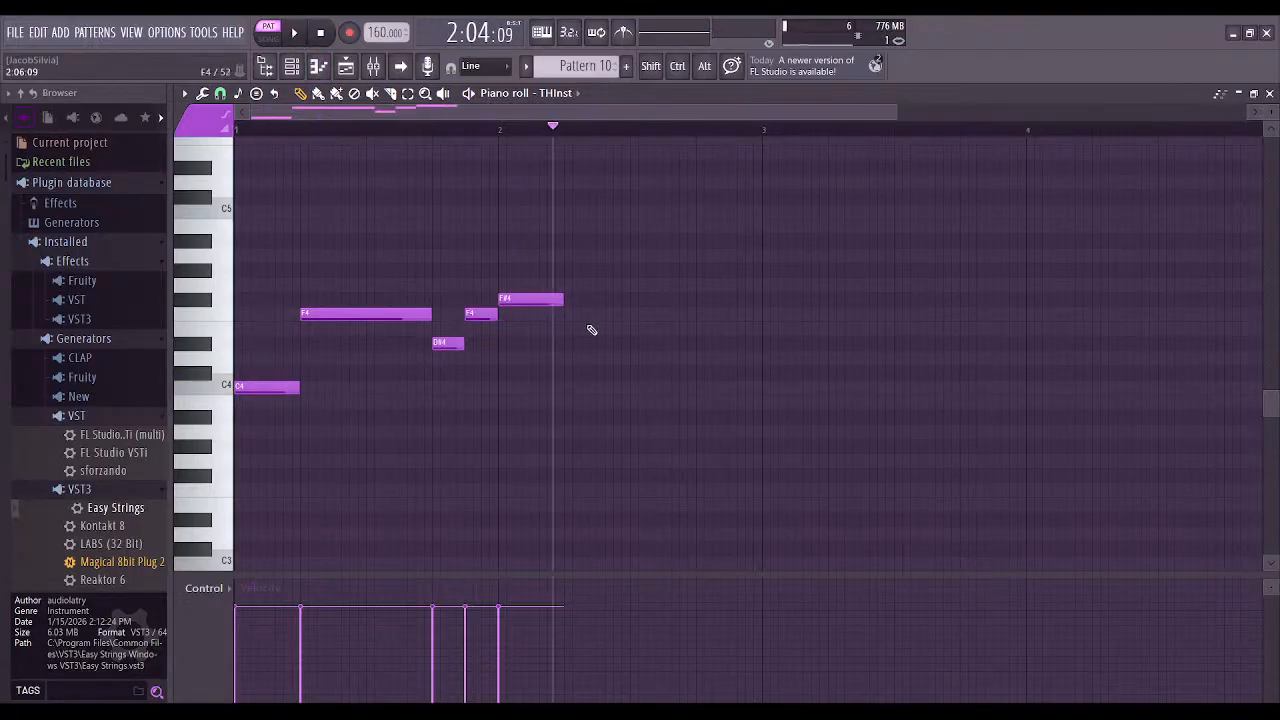
Fill the rest of bar 2 with half-beat notes F4, D#4, F4, D#4, D4 and D#4
{"action": "left_click", "coordinate": [564, 314]}
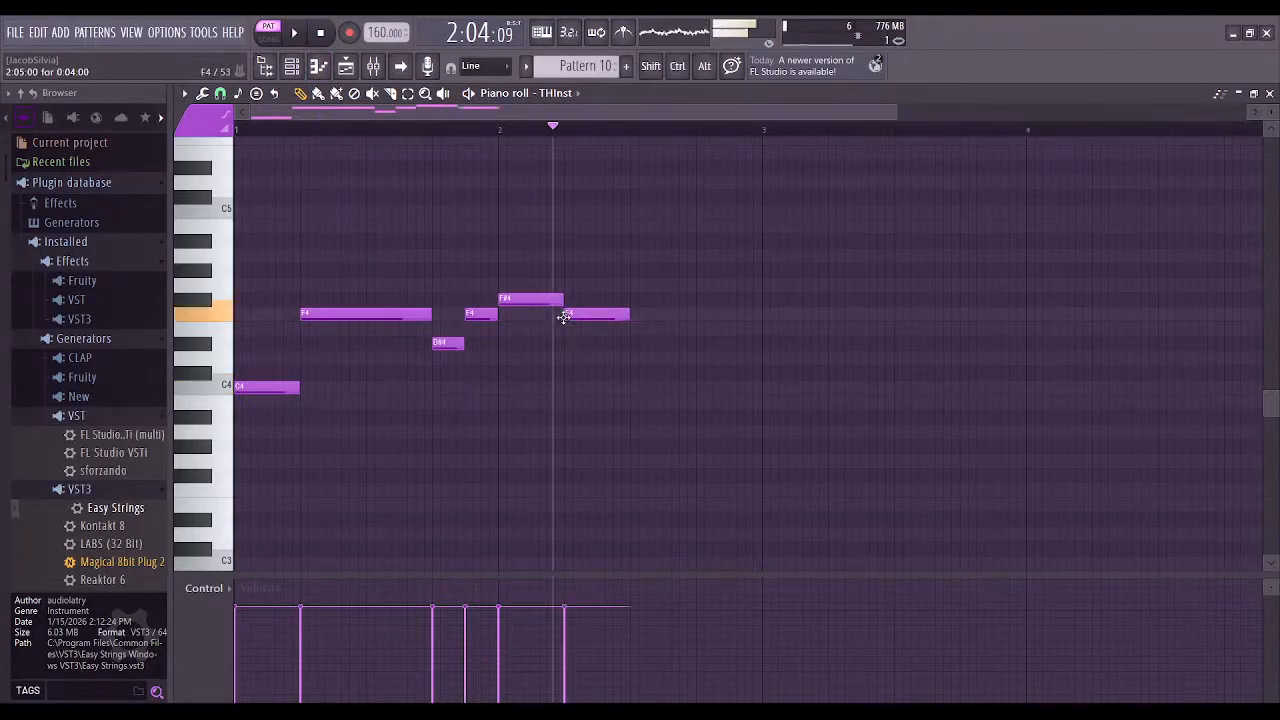
{"action": "left_click_drag", "start_coordinate": [600, 328], "coordinate": [604, 342]}
{"action": "left_click", "coordinate": [633, 314]}
{"action": "left_click", "coordinate": [666, 343]}
{"action": "left_click", "coordinate": [704, 358]}
{"action": "left_click_drag", "start_coordinate": [703, 358], "coordinate": [696, 358]}
{"action": "left_click", "coordinate": [733, 343]}
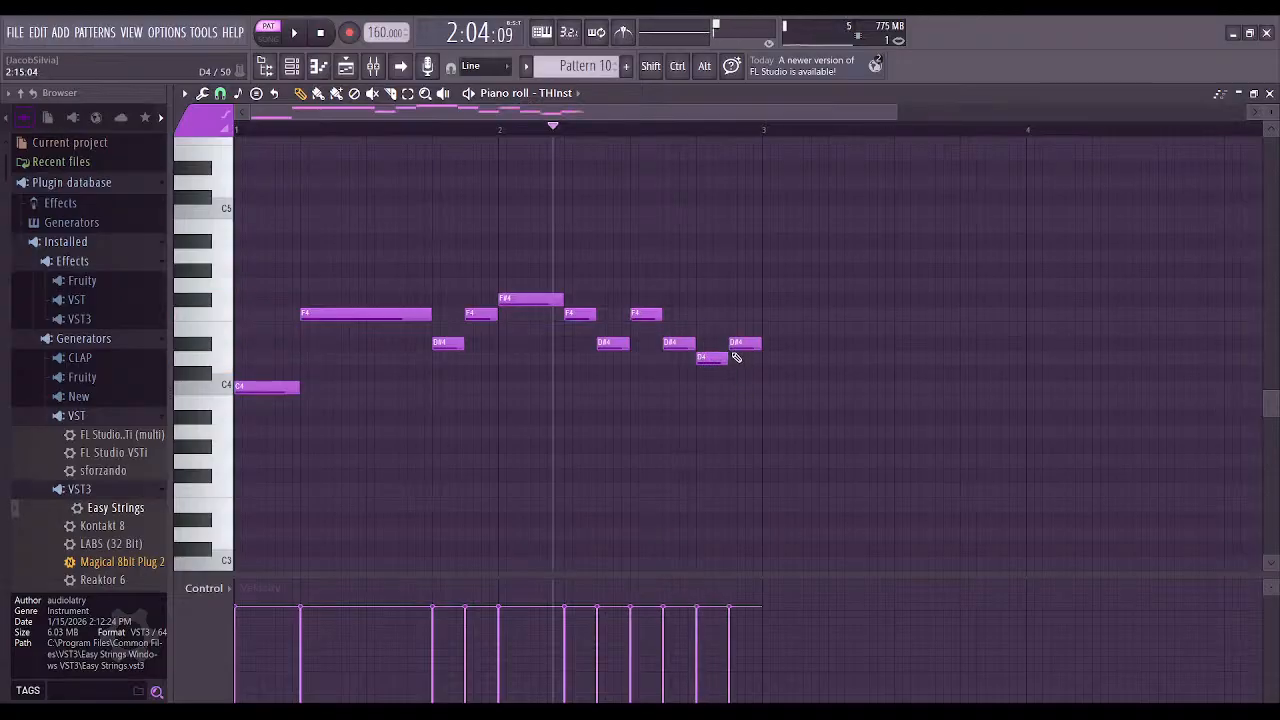
Play Pattern 10 from the start to audition its two-bar melody
{"action": "left_click", "coordinate": [320, 32]}
{"action": "left_click", "coordinate": [295, 32]}
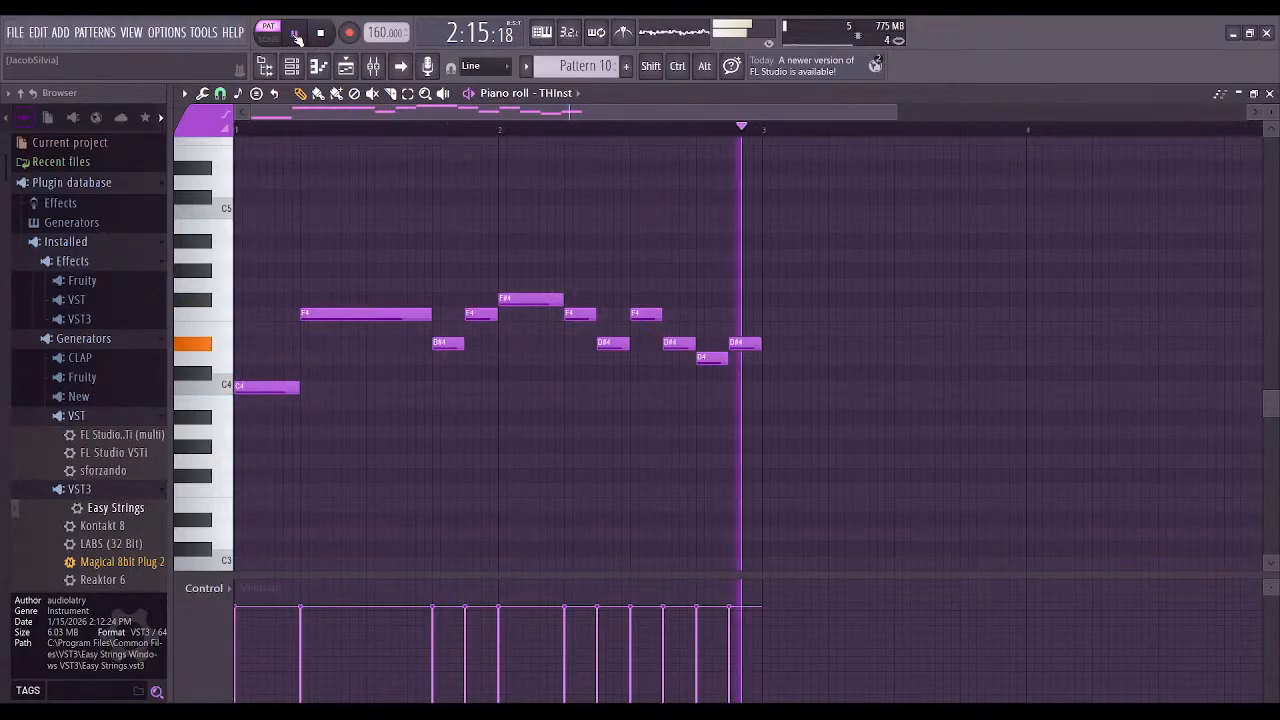
{"action": "left_click", "coordinate": [295, 32]}
{"action": "scroll", "coordinate": [736, 290], "scroll_direction": "right", "scroll_amount": 1}
{"action": "scroll", "coordinate": [886, 319], "scroll_direction": "left", "scroll_amount": 1}
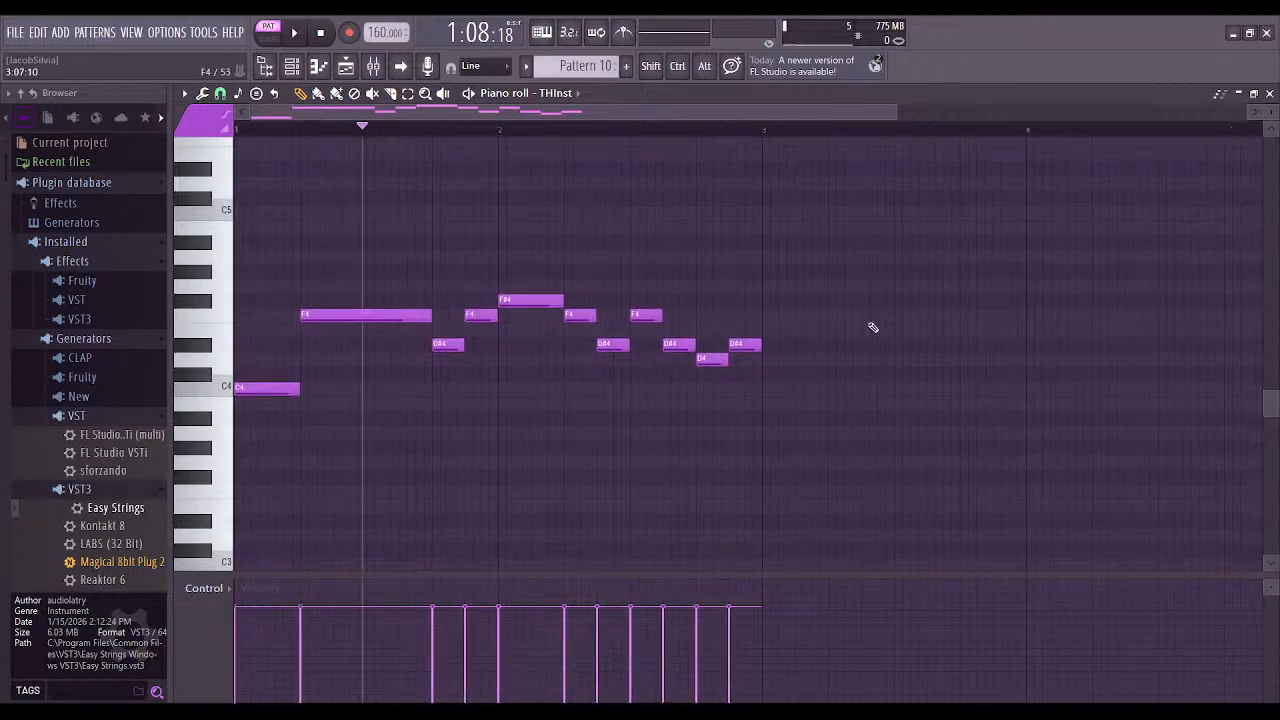
Continue the melody through bar 3 with one-beat notes B3, D#4, D4 and D#4
{"action": "left_click", "coordinate": [737, 342]}
{"action": "left_click", "coordinate": [768, 404]}
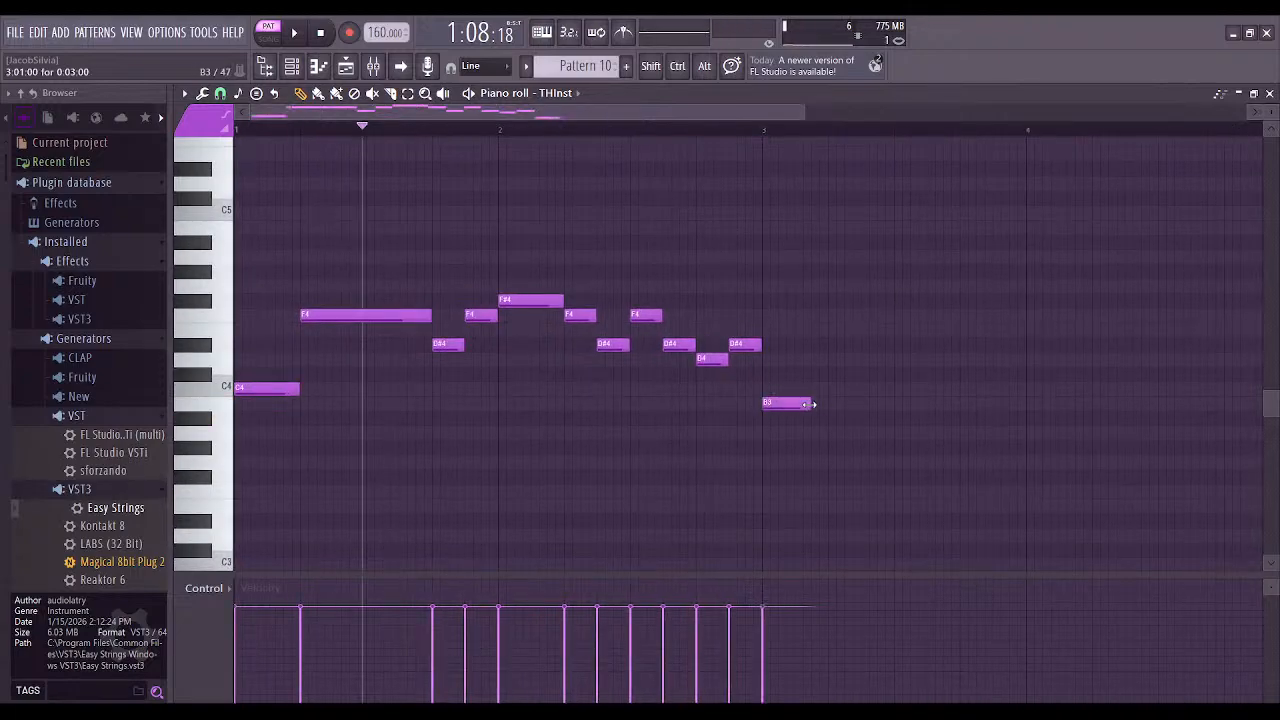
{"action": "left_click", "coordinate": [837, 316]}
{"action": "left_click", "coordinate": [800, 402]}
{"action": "left_click", "coordinate": [827, 343]}
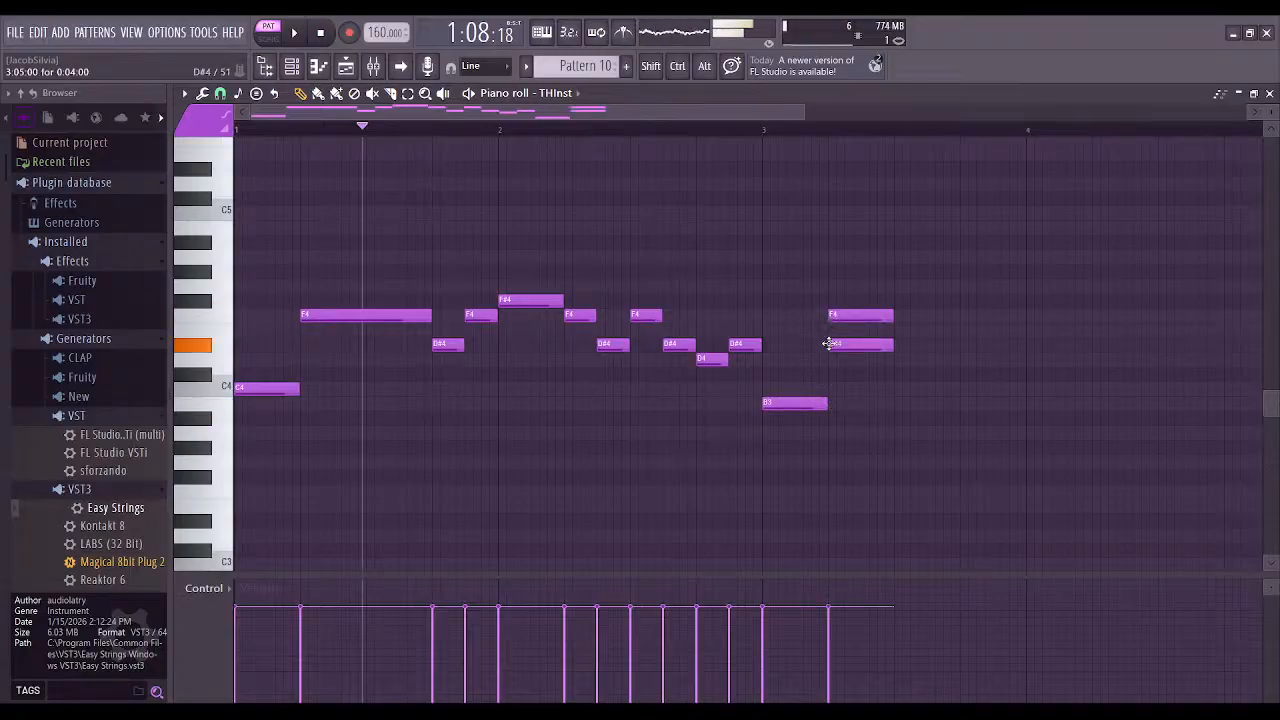
{"action": "right_click", "coordinate": [860, 316]}
{"action": "left_click", "coordinate": [896, 359]}
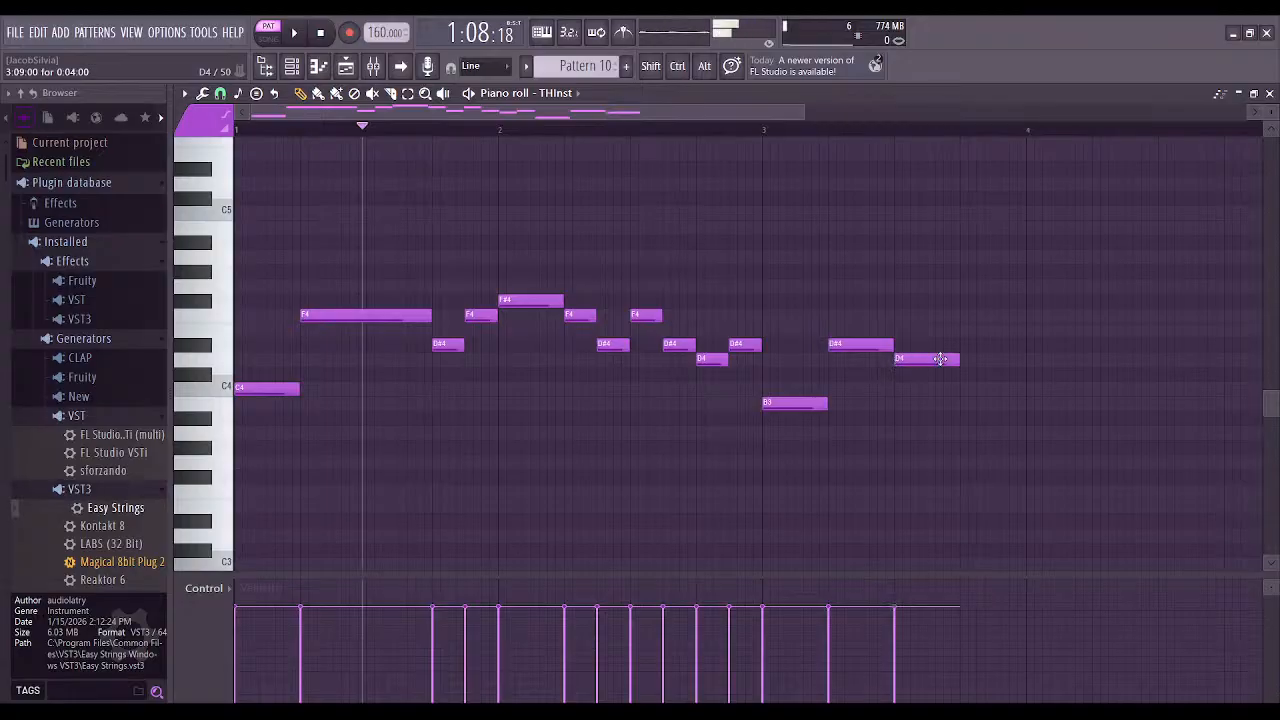
{"action": "left_click", "coordinate": [970, 344]}
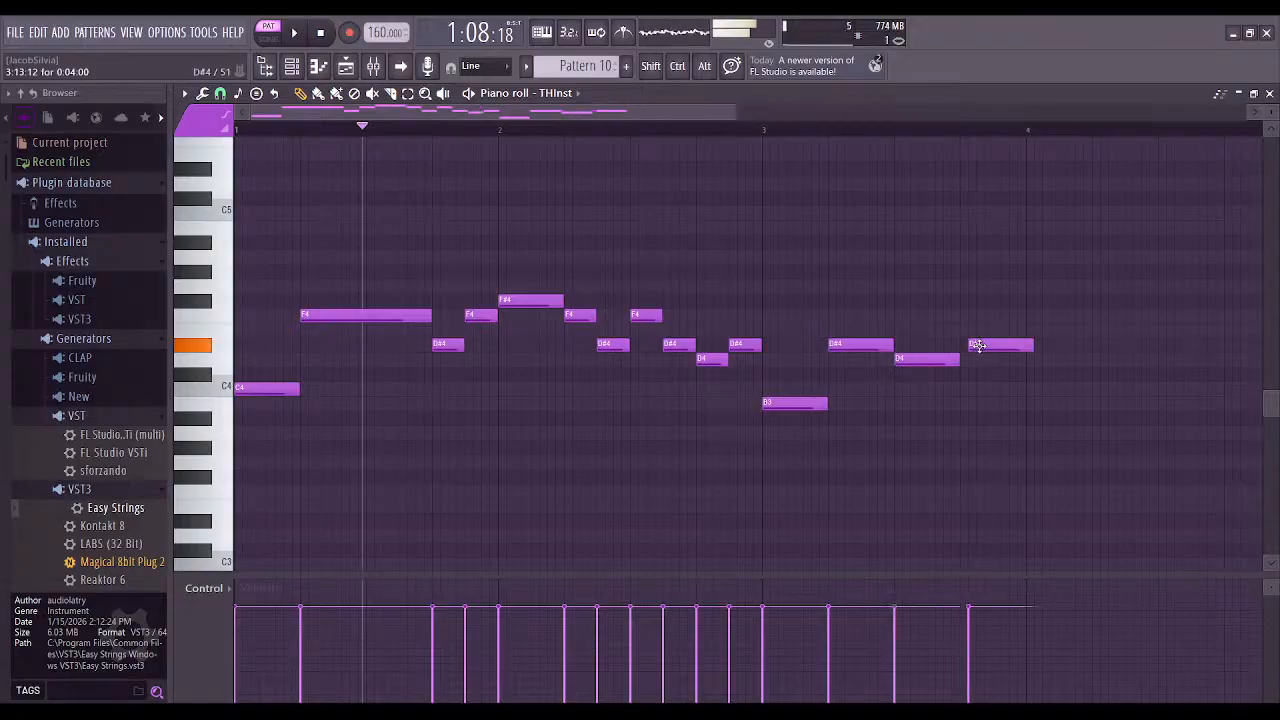
Replace the last D#4 of bar 3 with quarter-beat D4 and D#4 notes and a half-beat D4
{"action": "left_click", "coordinate": [965, 360]}
{"action": "right_click", "coordinate": [1020, 347]}
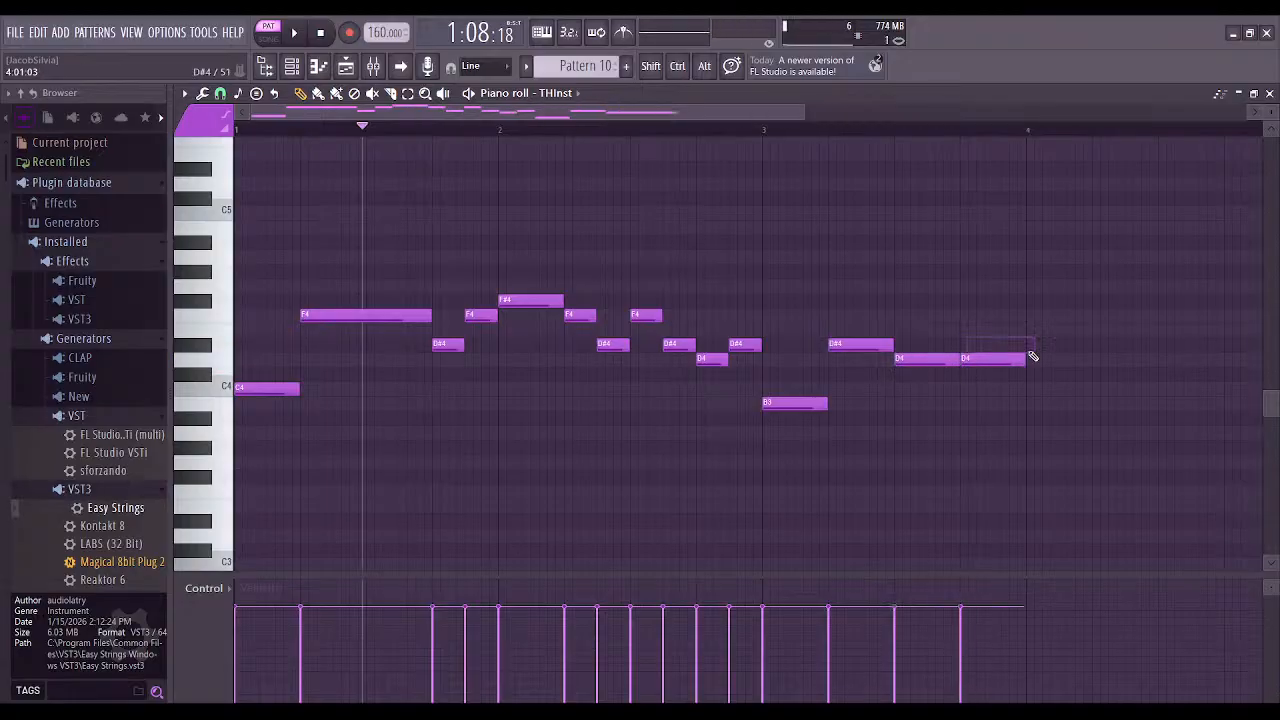
{"action": "left_click", "coordinate": [979, 345]}
{"action": "left_click", "coordinate": [993, 359]}
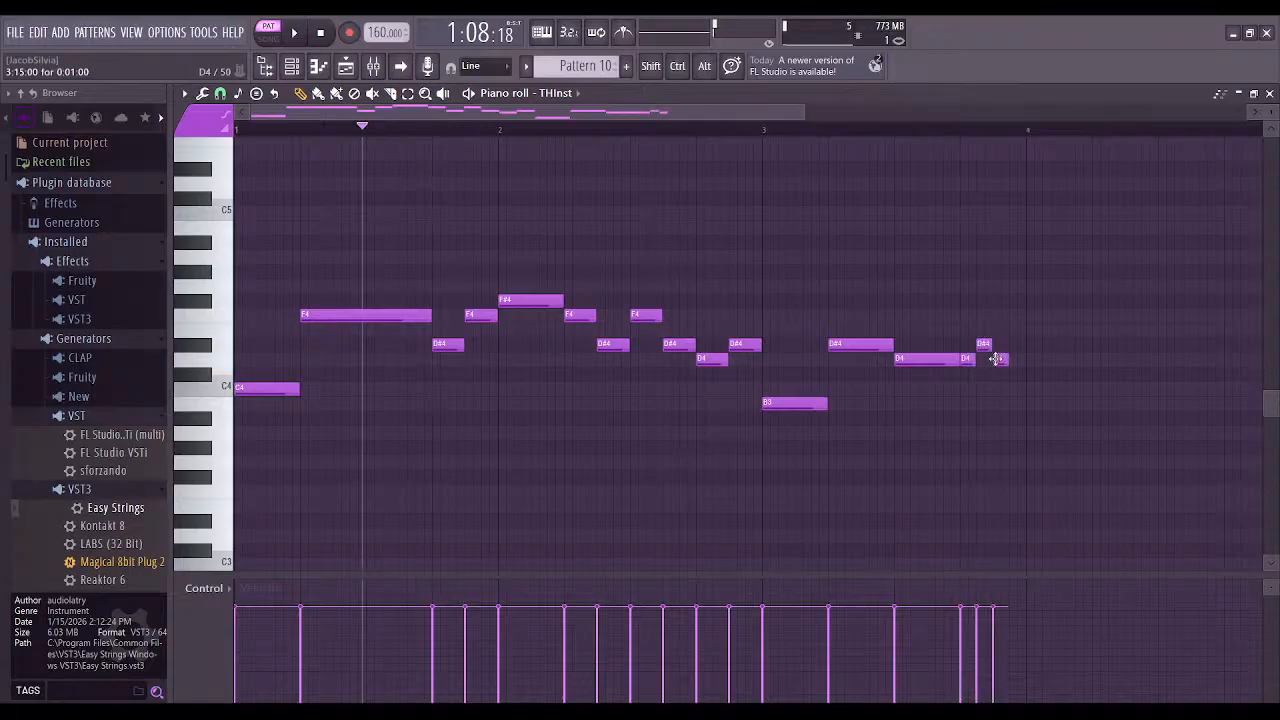
Fill bar 4 with one-beat notes C4, B3, G3 and D4
{"action": "left_click", "coordinate": [1032, 387]}
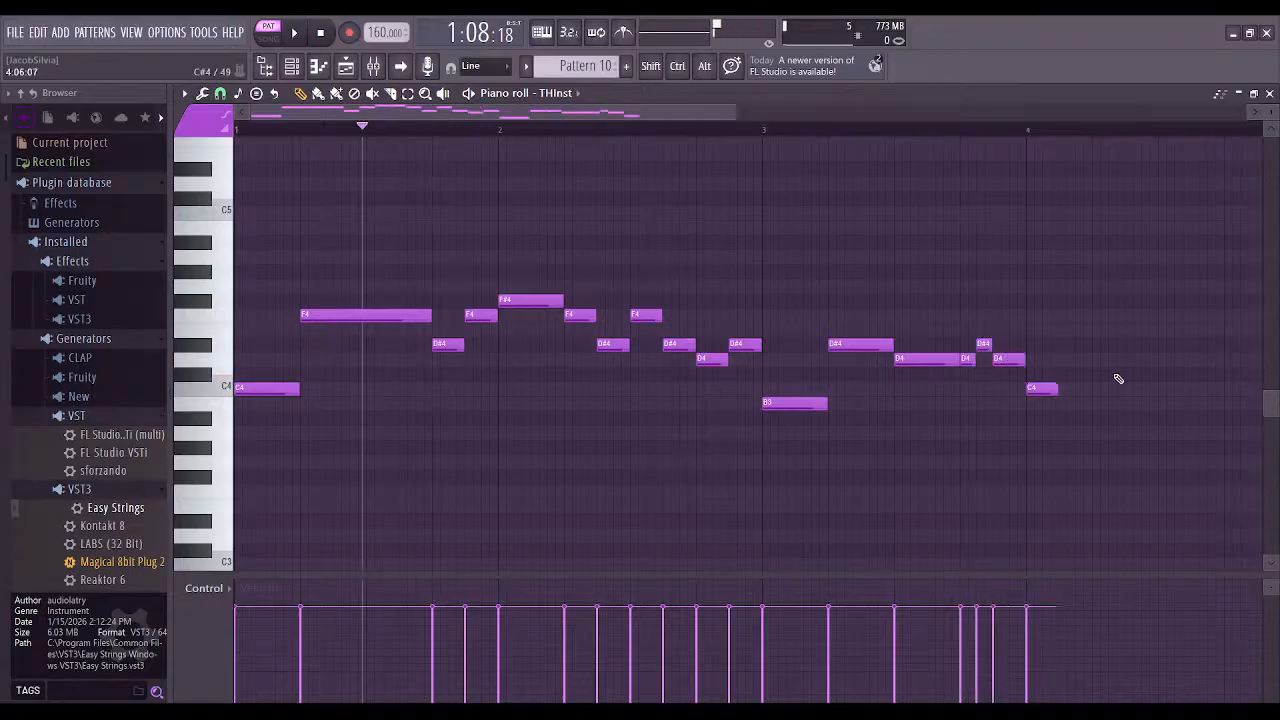
{"action": "scroll", "coordinate": [1120, 386], "scroll_direction": "right", "scroll_amount": 2}
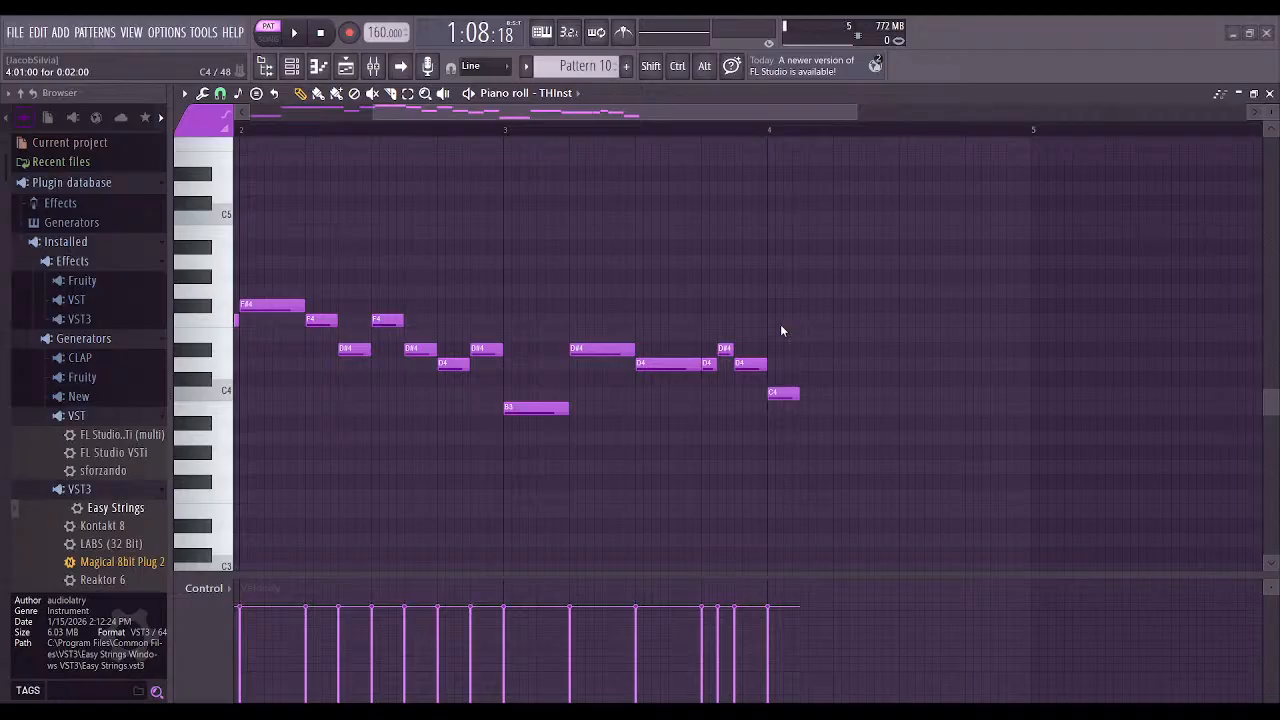
{"action": "left_click", "coordinate": [834, 400]}
{"action": "left_click", "coordinate": [838, 408]}
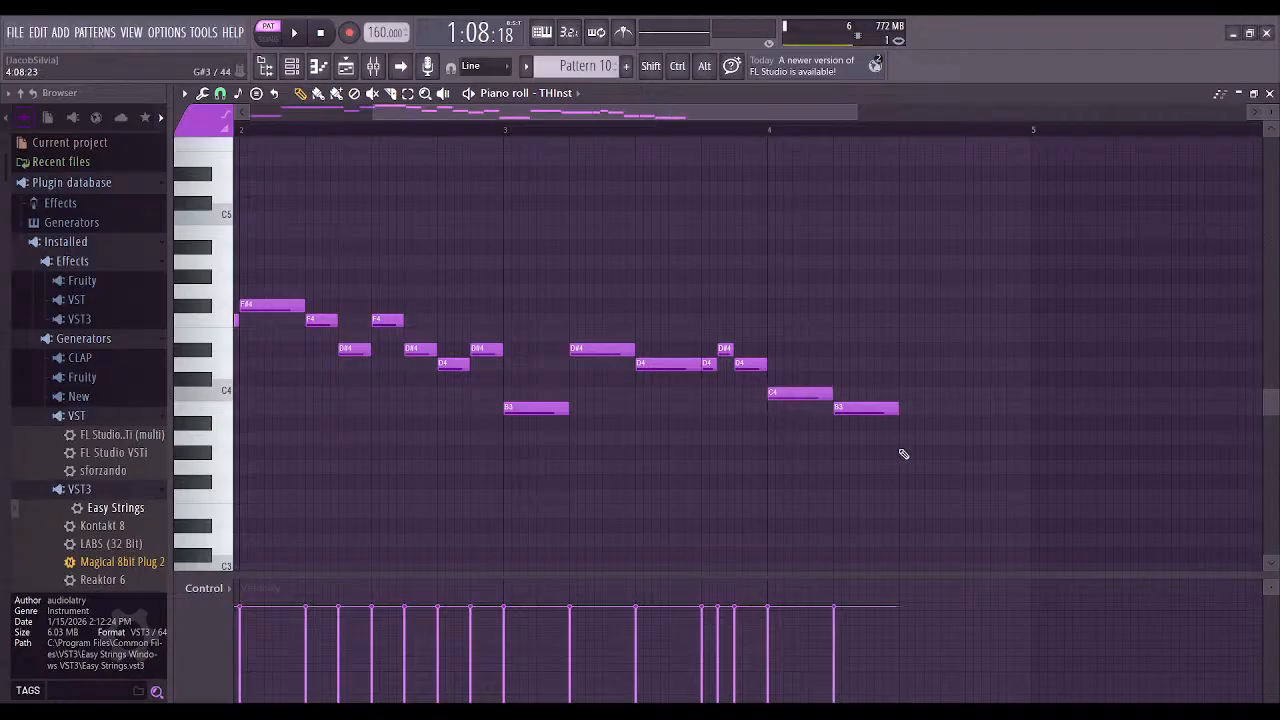
{"action": "left_click", "coordinate": [903, 466]}
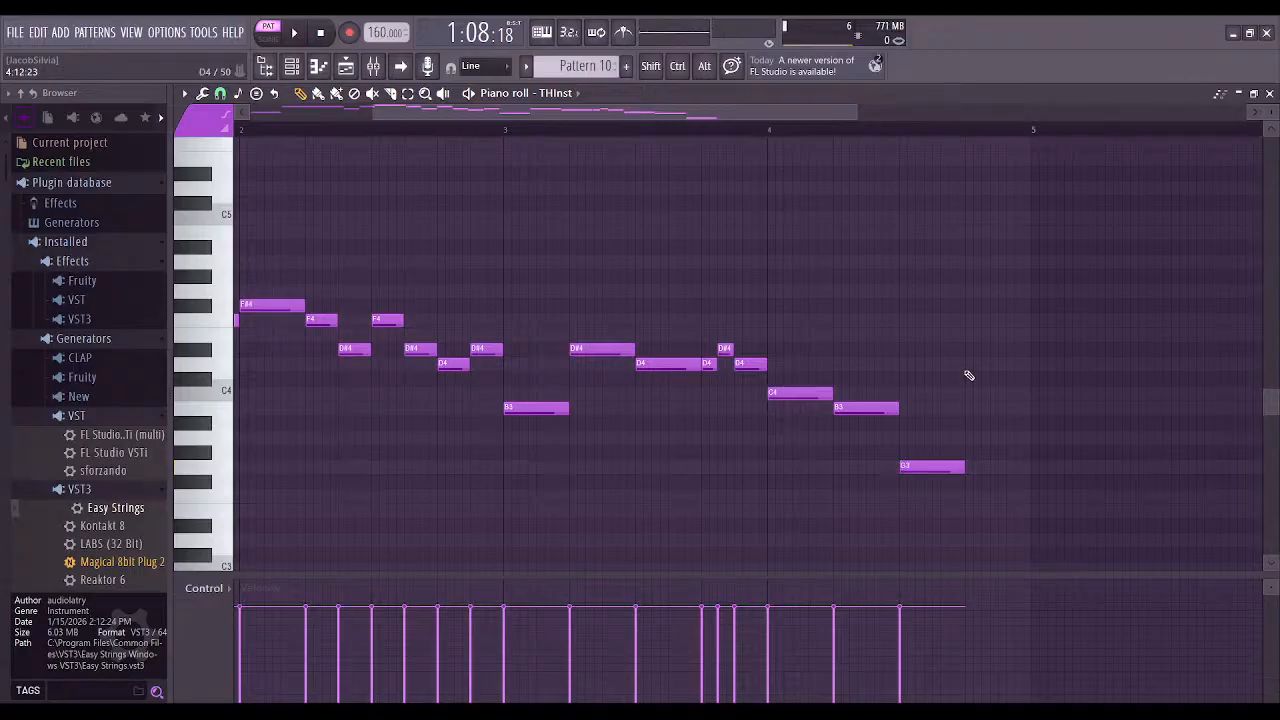
{"action": "left_click", "coordinate": [967, 365]}
Play Pattern 10 from the start through bar 4 to audition the melody
{"action": "left_click", "coordinate": [296, 33]}
{"action": "scroll", "coordinate": [420, 186], "scroll_direction": "left", "scroll_amount": 4}
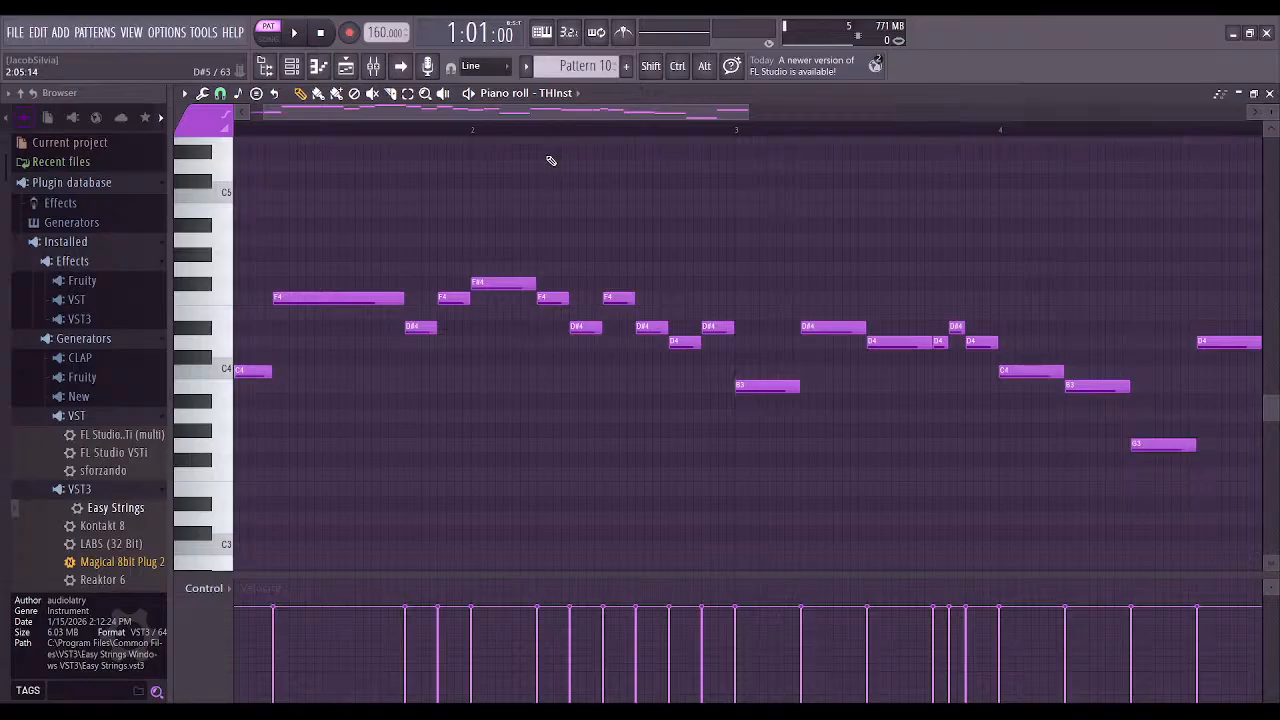
{"action": "scroll", "coordinate": [600, 186], "scroll_direction": "left", "scroll_amount": 1}
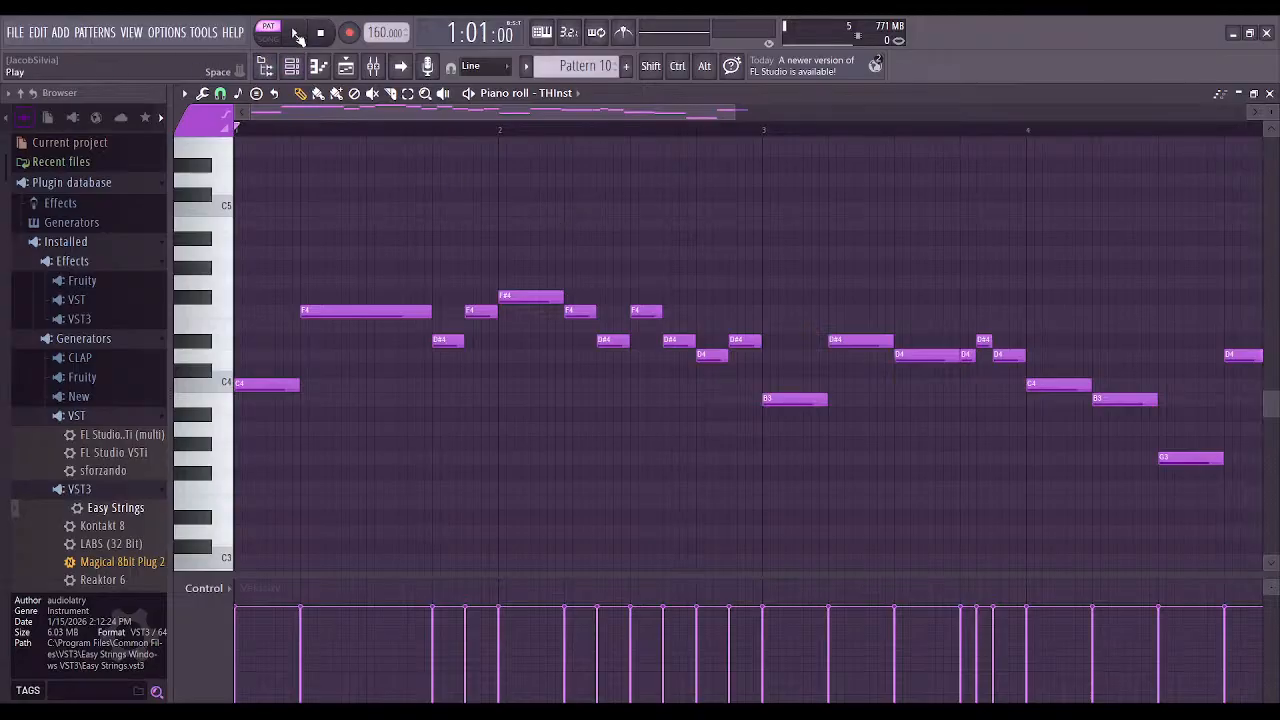
{"action": "left_click", "coordinate": [296, 34]}
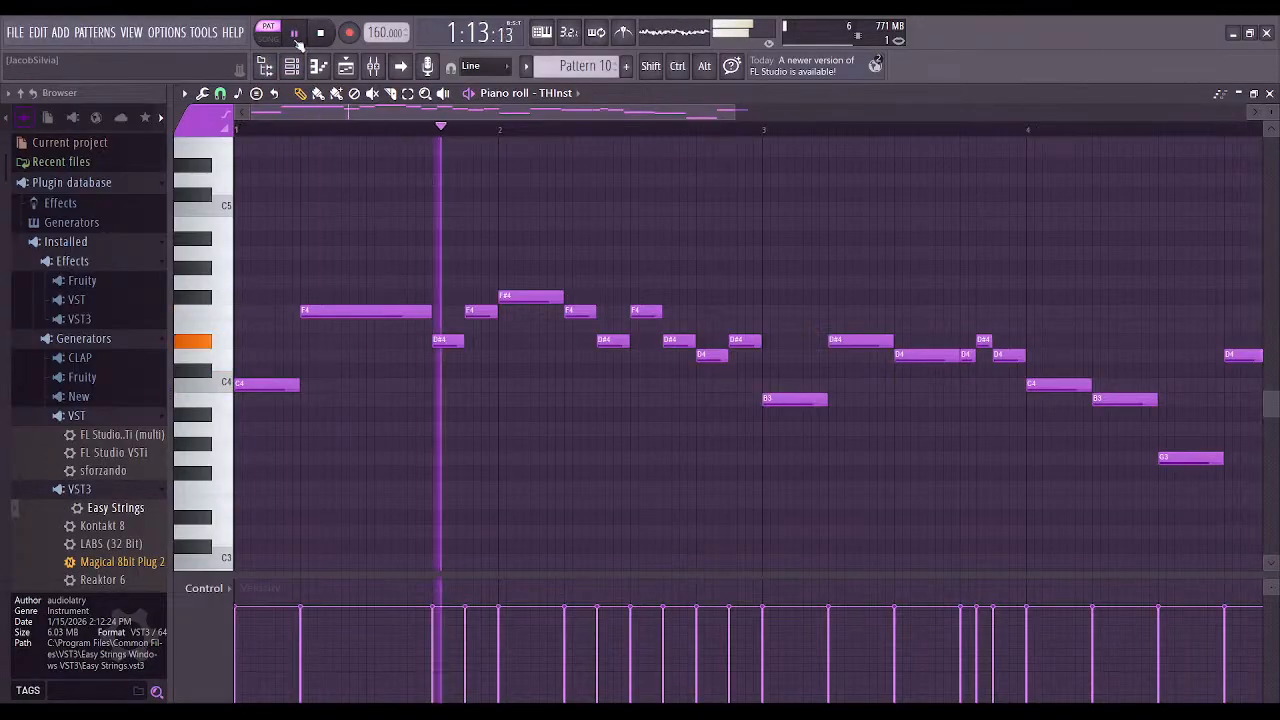
{"action": "left_click_drag", "start_coordinate": [795, 277], "coordinate": [444, 280]}
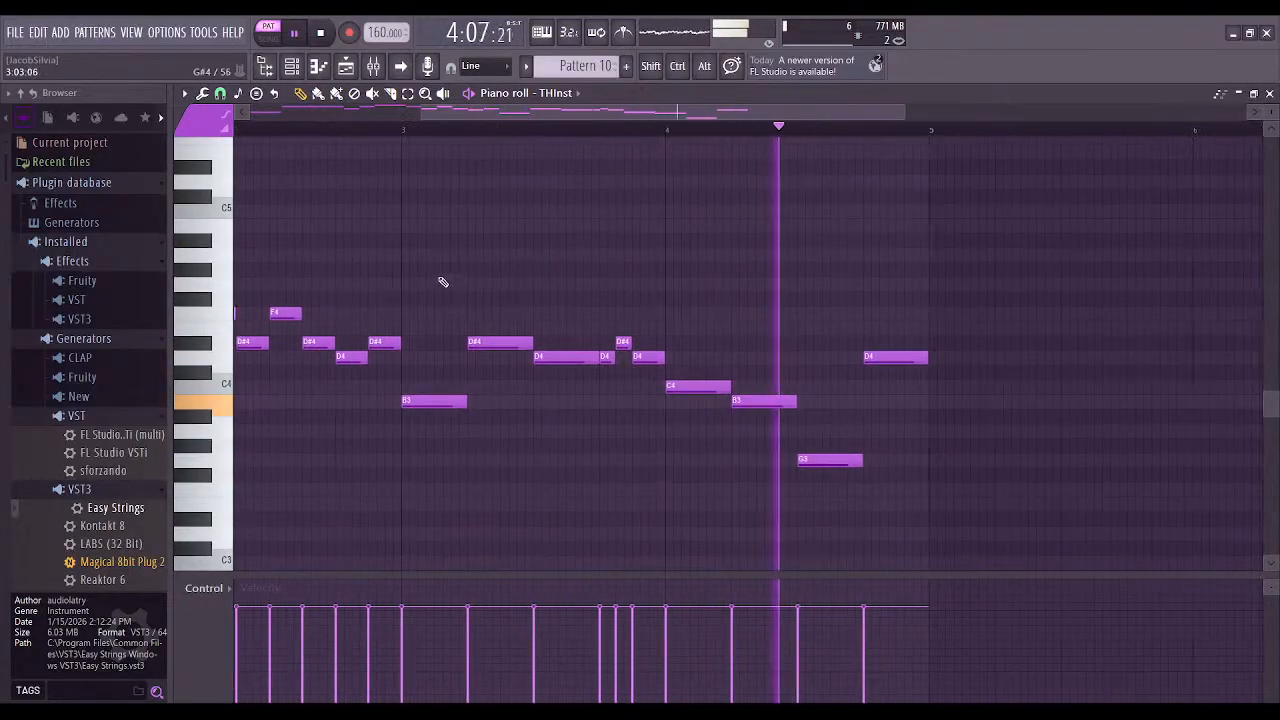
{"action": "left_click", "coordinate": [296, 36]}
Fill bar 5 with a two-beat A3 and a two-beat D4, removing the trial C4 note
{"action": "left_click_drag", "start_coordinate": [923, 417], "coordinate": [697, 410]}
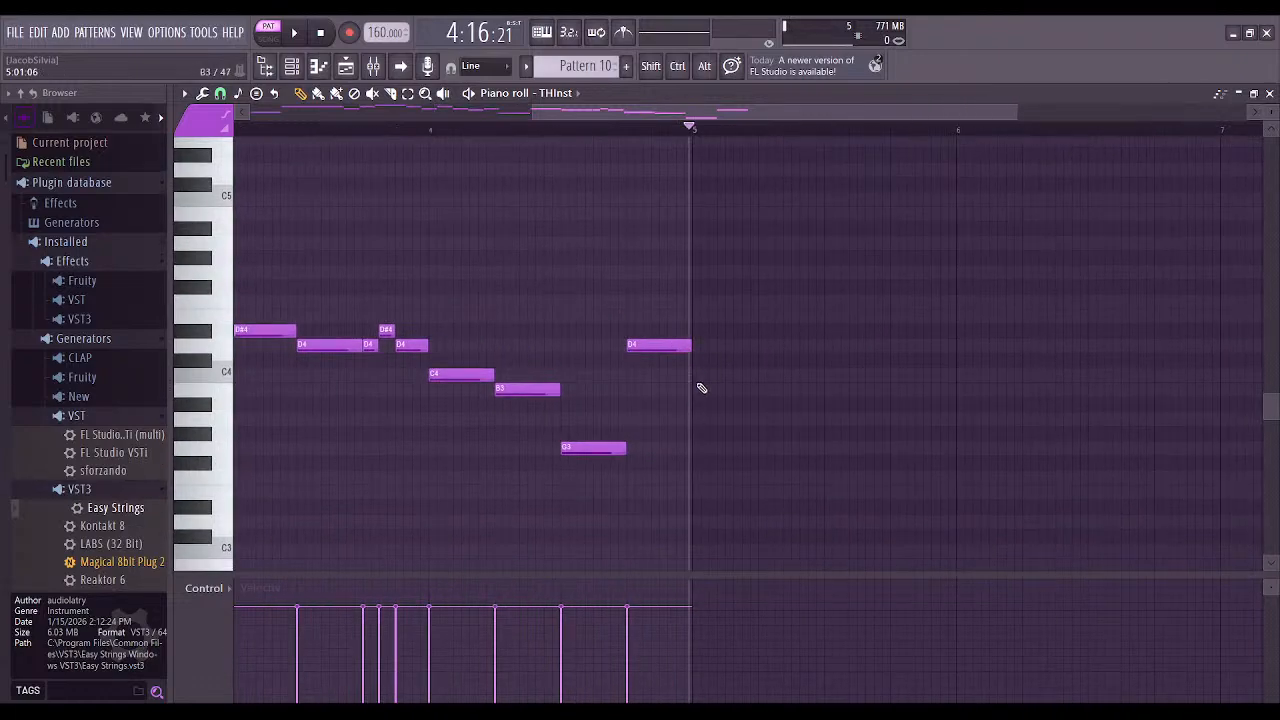
{"action": "left_click", "coordinate": [695, 420]}
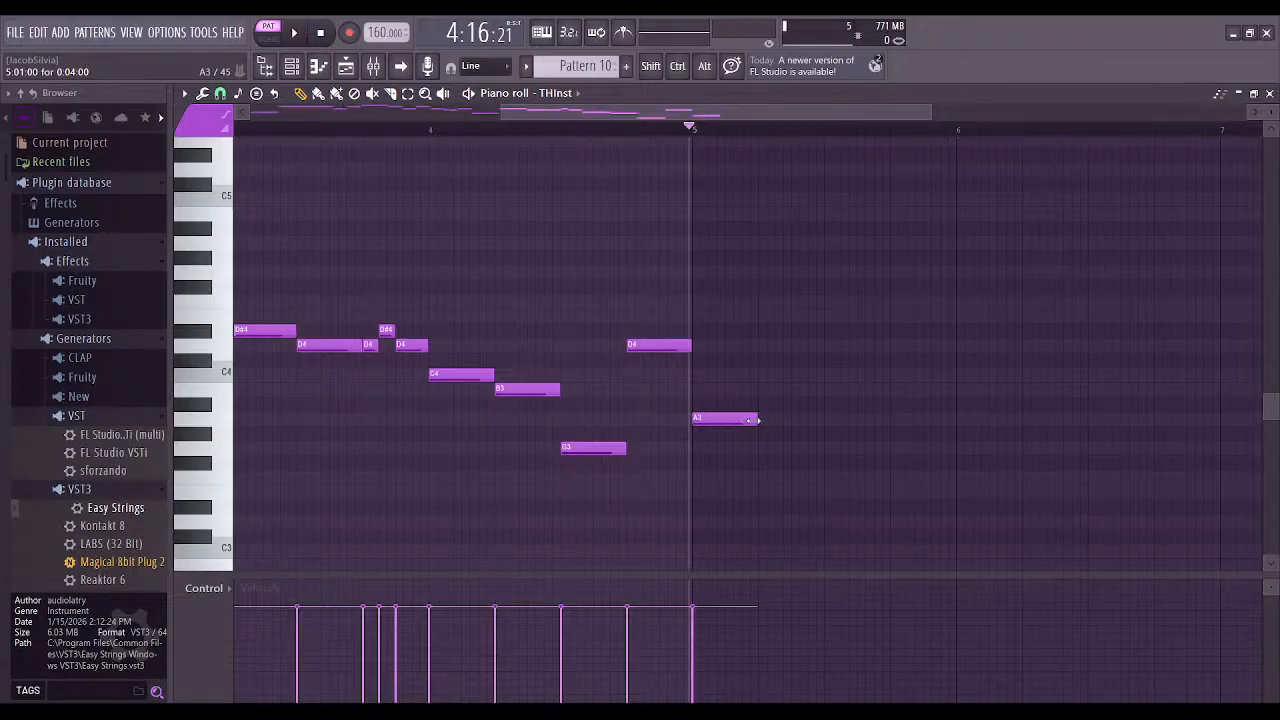
{"action": "left_click_drag", "start_coordinate": [756, 420], "coordinate": [820, 420]}
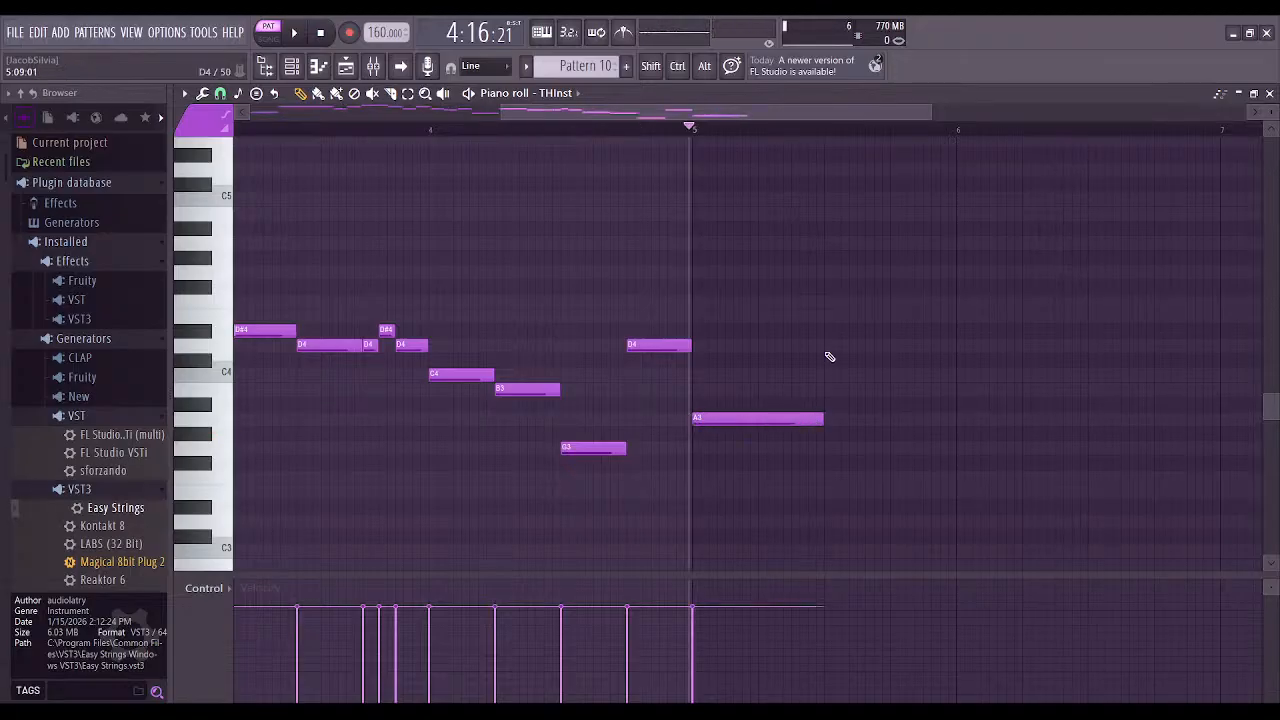
{"action": "left_click", "coordinate": [828, 374]}
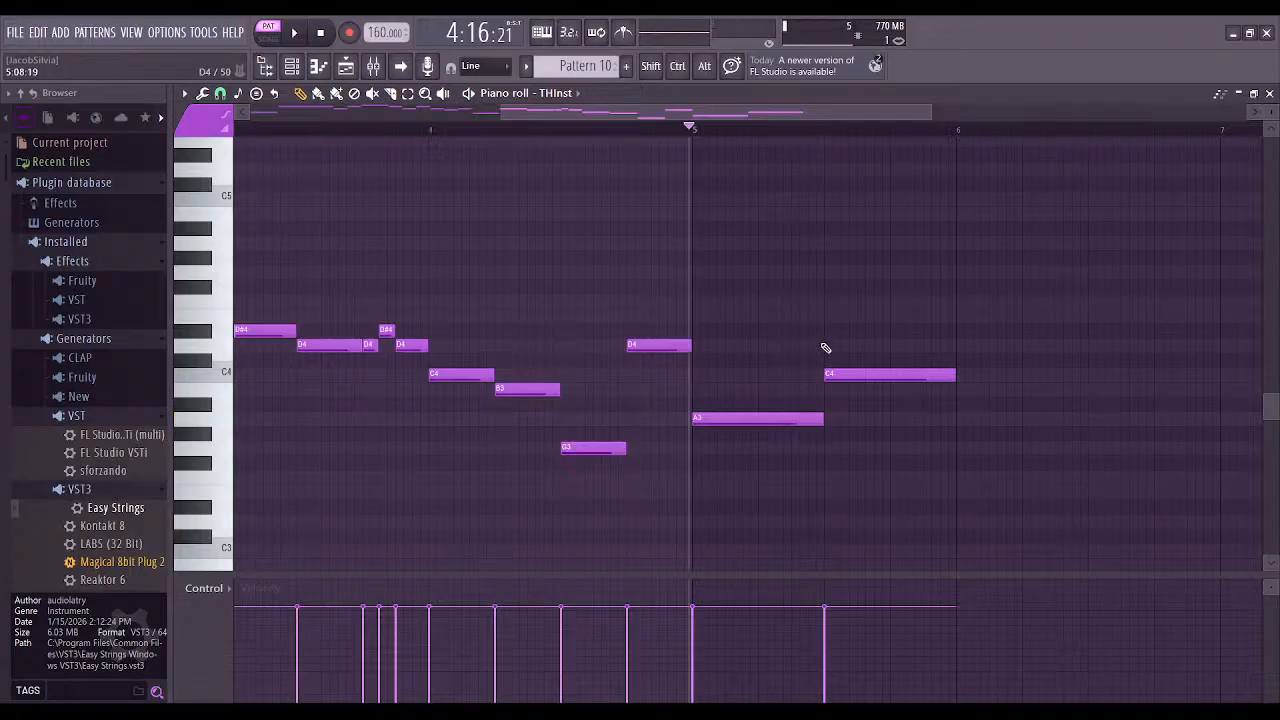
{"action": "left_click", "coordinate": [825, 346]}
{"action": "right_click", "coordinate": [829, 375]}
Fill bar 6 with two-beat D#4 and G4 notes and audition bars 5 and 6
{"action": "left_click", "coordinate": [960, 331]}
{"action": "scroll", "coordinate": [954, 371], "scroll_direction": "right", "scroll_amount": 4}
{"action": "scroll", "coordinate": [903, 303], "scroll_direction": "up", "scroll_amount": 1}
{"action": "left_click", "coordinate": [892, 296]}
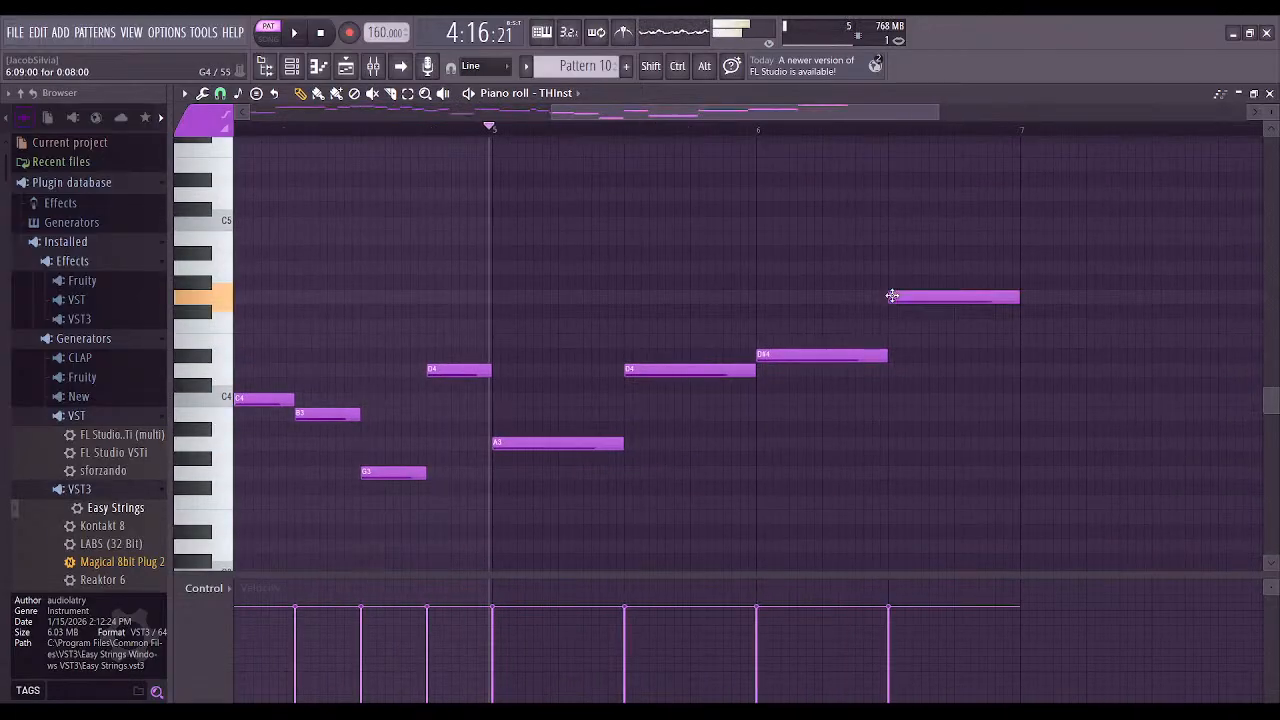
{"action": "left_click", "coordinate": [296, 33]}
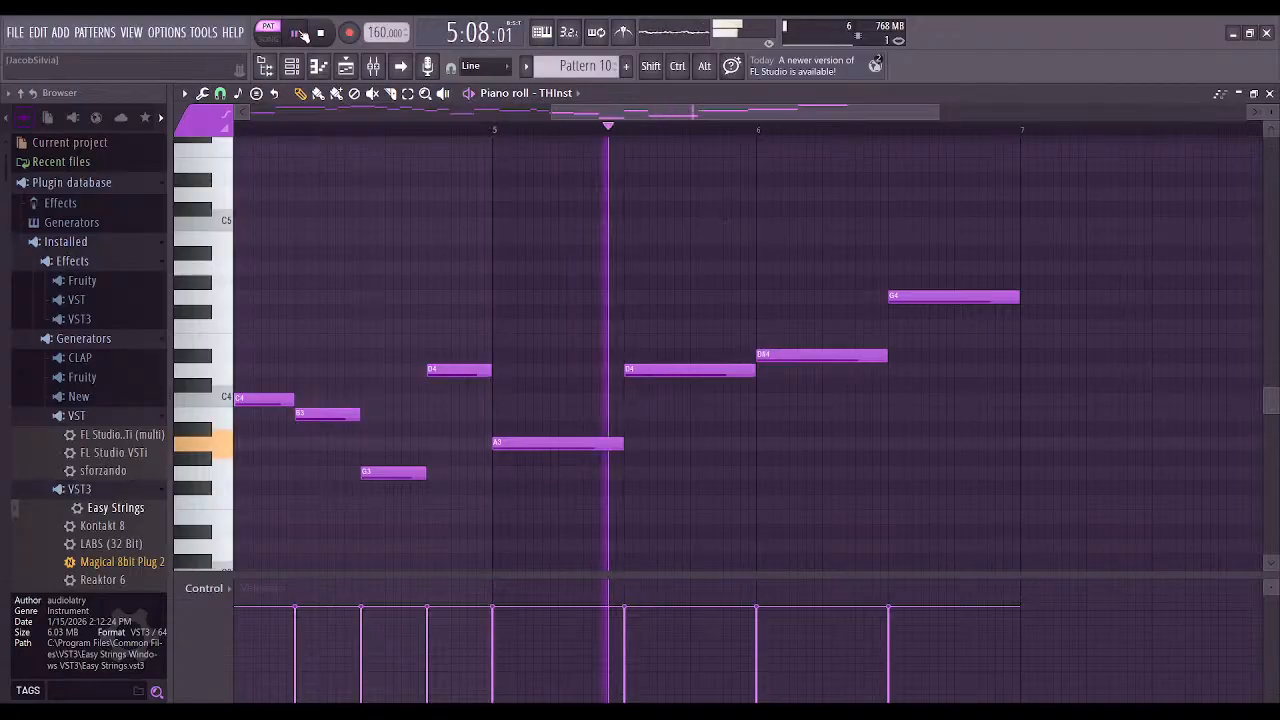
{"action": "left_click", "coordinate": [303, 35]}
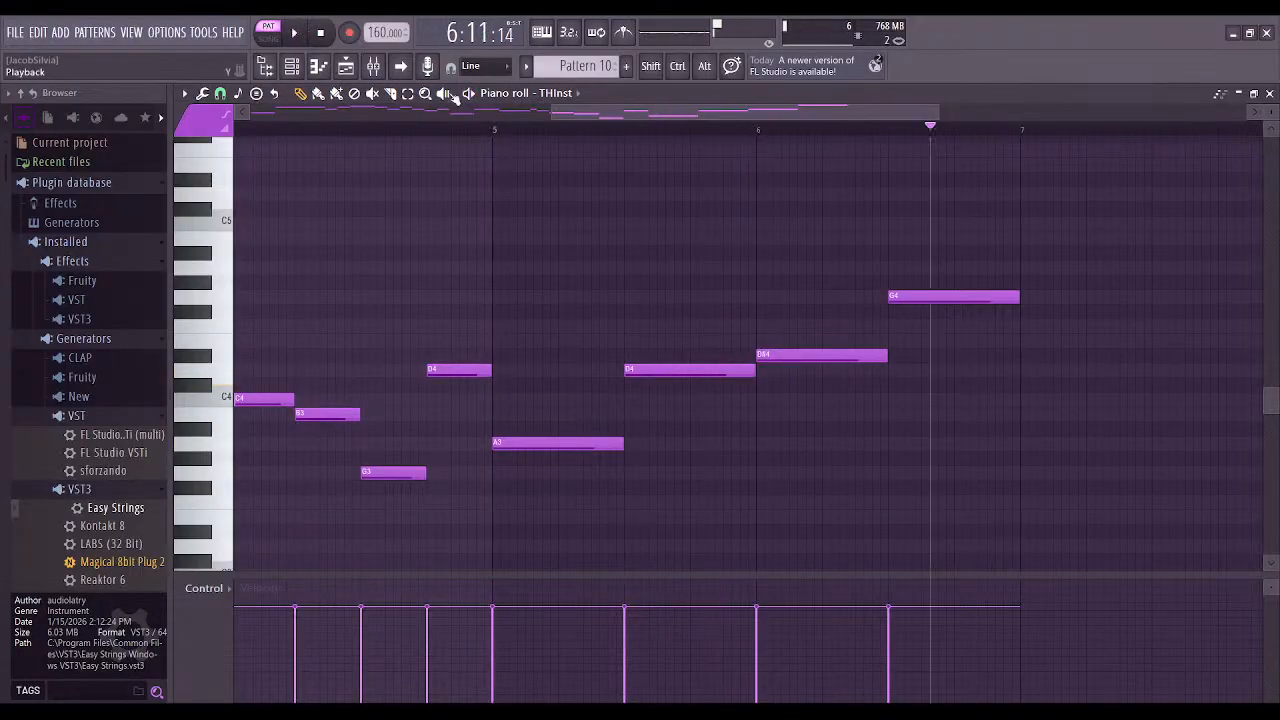
Fill bar 7 with half-beat notes F4, D#4, D4, D#4, F4, D#4, A#4 and G4
{"action": "scroll", "coordinate": [797, 323], "scroll_direction": "right", "scroll_amount": 4}
{"action": "scroll", "coordinate": [797, 323], "scroll_direction": "up", "scroll_amount": 1}
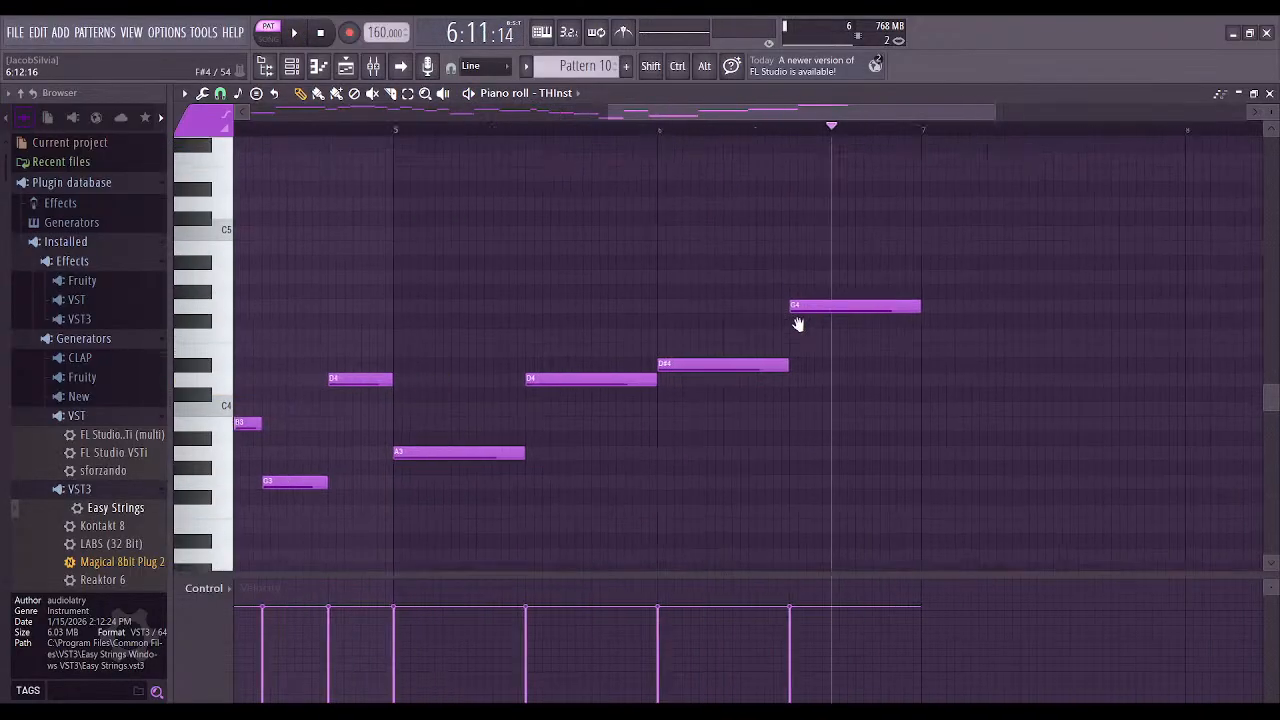
{"action": "left_click", "coordinate": [862, 372]}
{"action": "left_click", "coordinate": [900, 386]}
{"action": "left_click", "coordinate": [930, 372]}
{"action": "left_click", "coordinate": [962, 344]}
{"action": "left_click", "coordinate": [996, 373]}
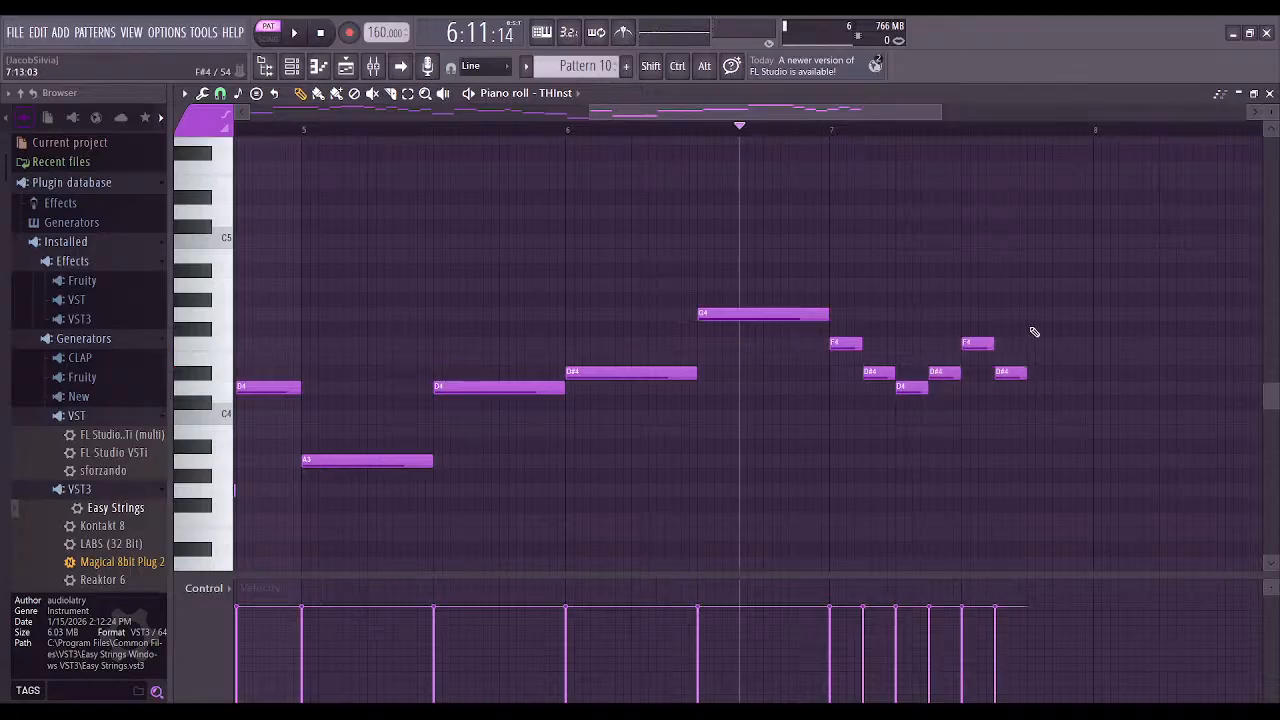
{"action": "left_click", "coordinate": [1032, 287]}
{"action": "left_click", "coordinate": [1034, 279]}
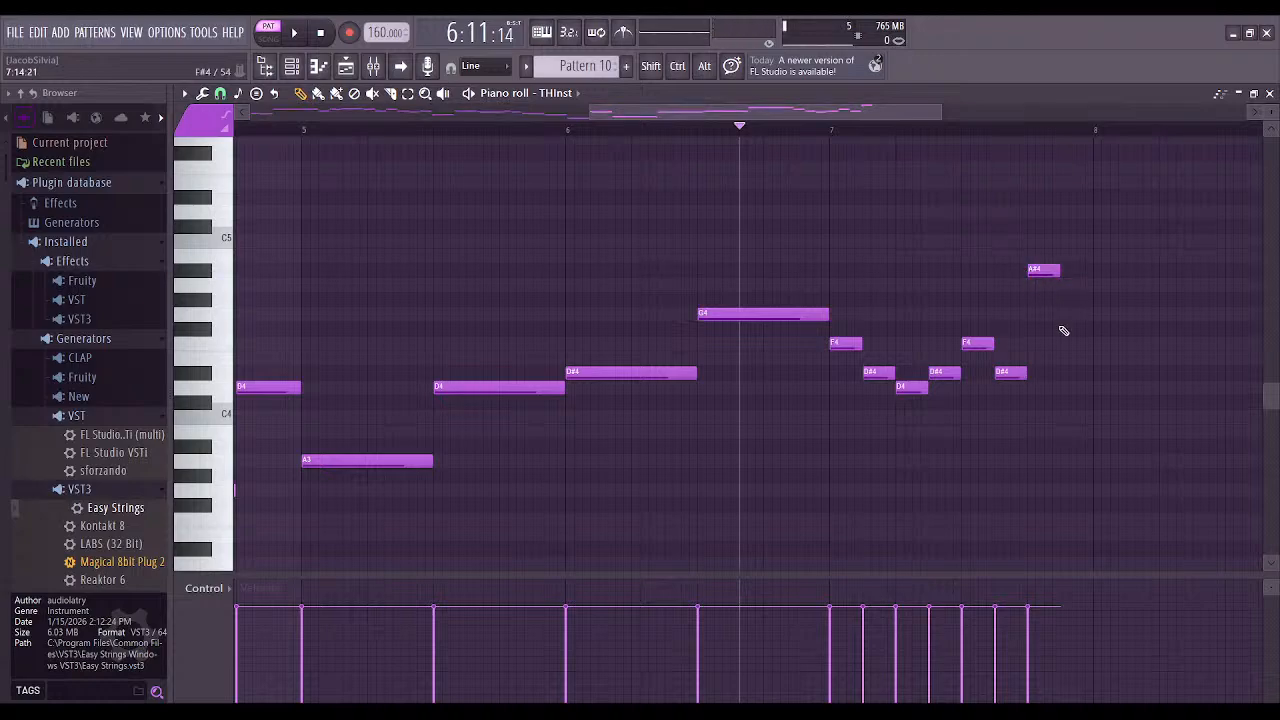
{"action": "left_click", "coordinate": [1066, 315]}
Play the melody from the G4 note in bar 6 to audition bar 7
{"action": "left_click", "coordinate": [709, 134]}
{"action": "left_click", "coordinate": [293, 35]}
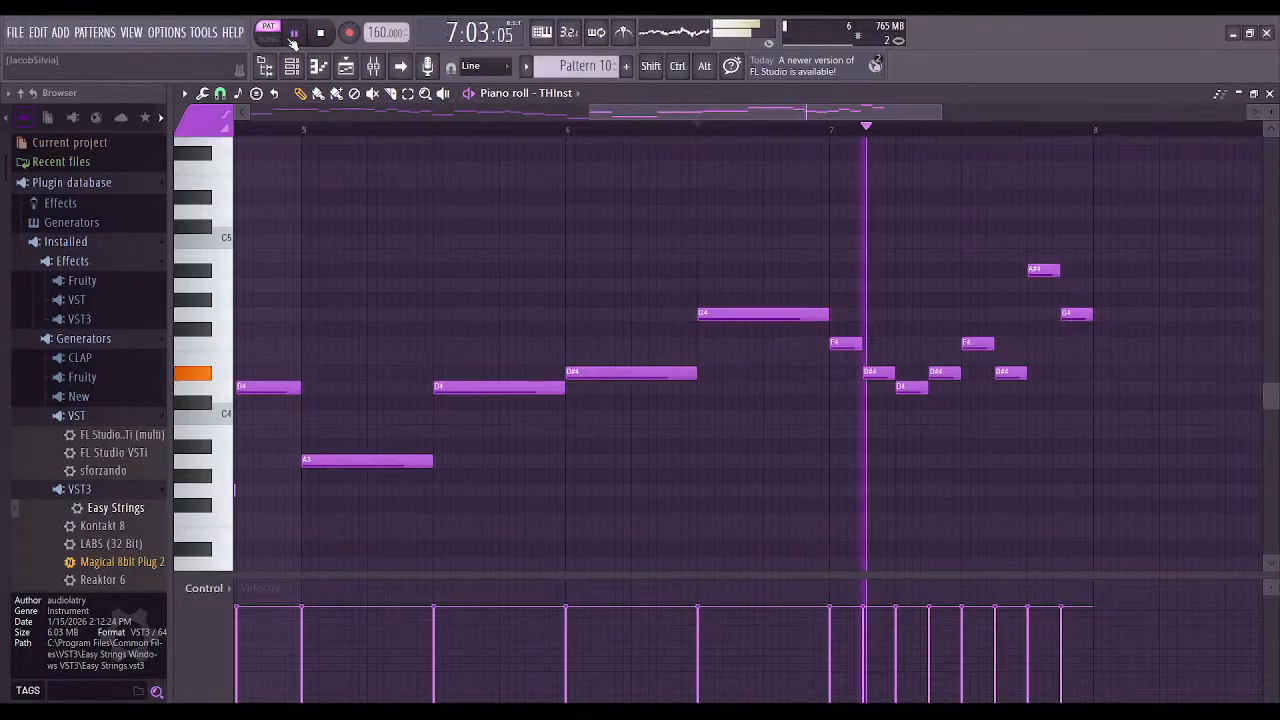
{"action": "left_click", "coordinate": [293, 35]}
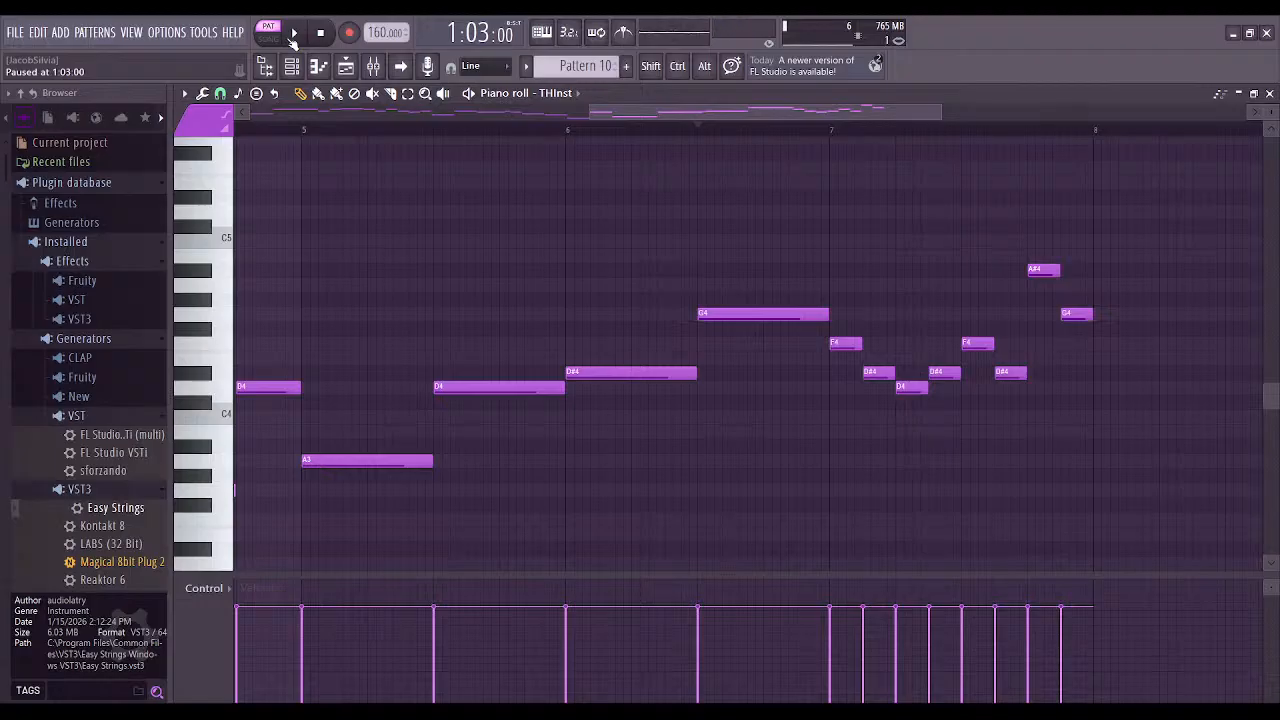
Fill bar 8 with a one-beat F#4, half-beat F4 and D#4, and one-beat D4 and B3 notes
{"action": "scroll", "coordinate": [1014, 335], "scroll_direction": "right", "scroll_amount": 3}
{"action": "left_click", "coordinate": [733, 308]}
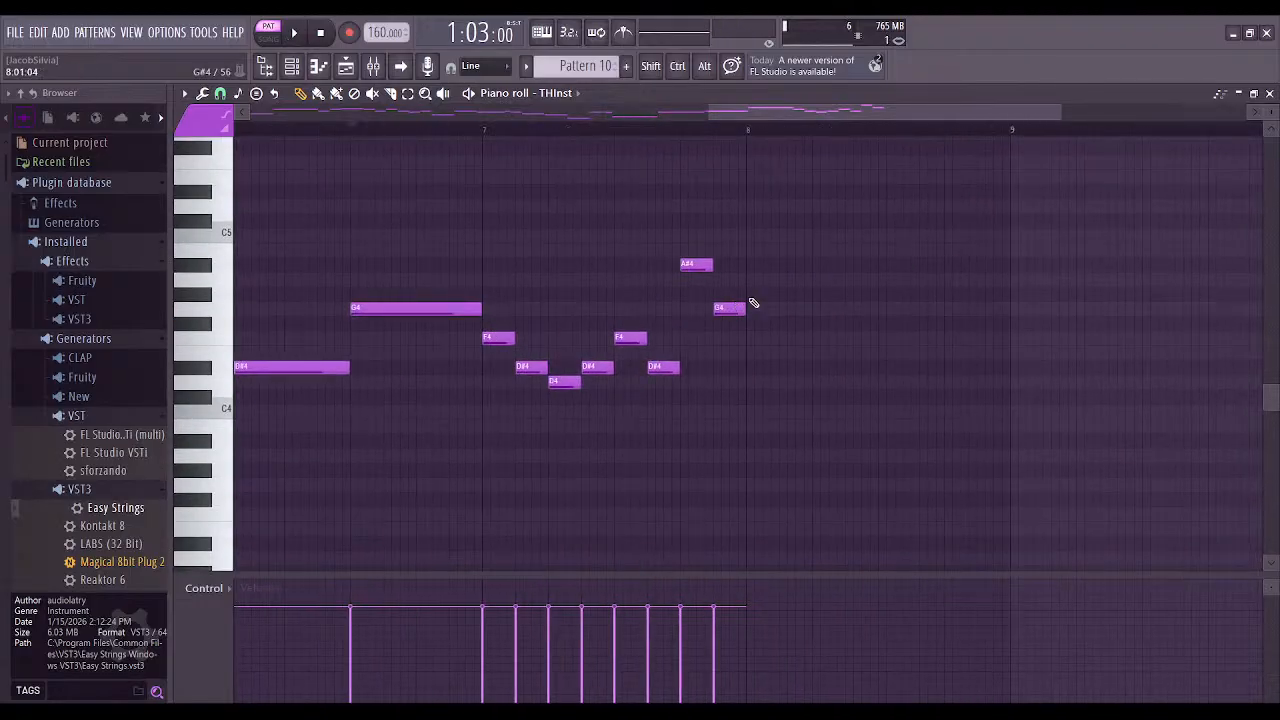
{"action": "left_click", "coordinate": [766, 294]}
{"action": "right_click", "coordinate": [763, 296]}
{"action": "left_click", "coordinate": [755, 324]}
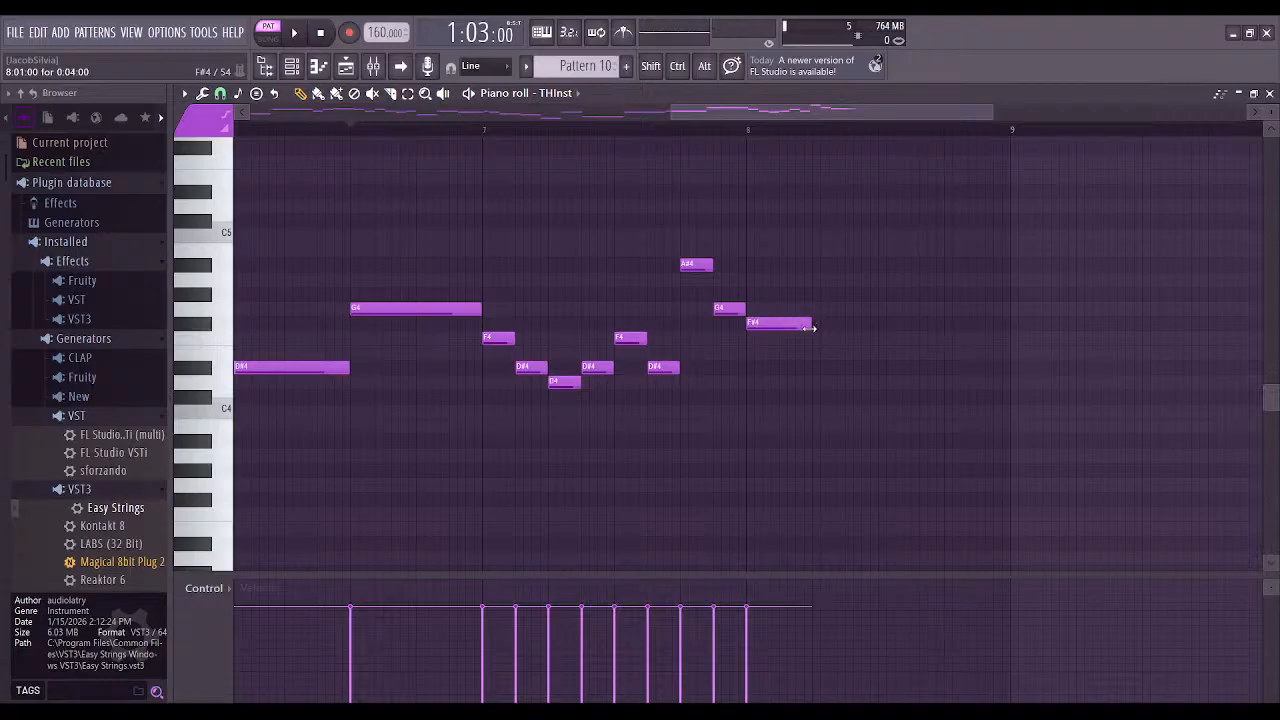
{"action": "left_click", "coordinate": [815, 352]}
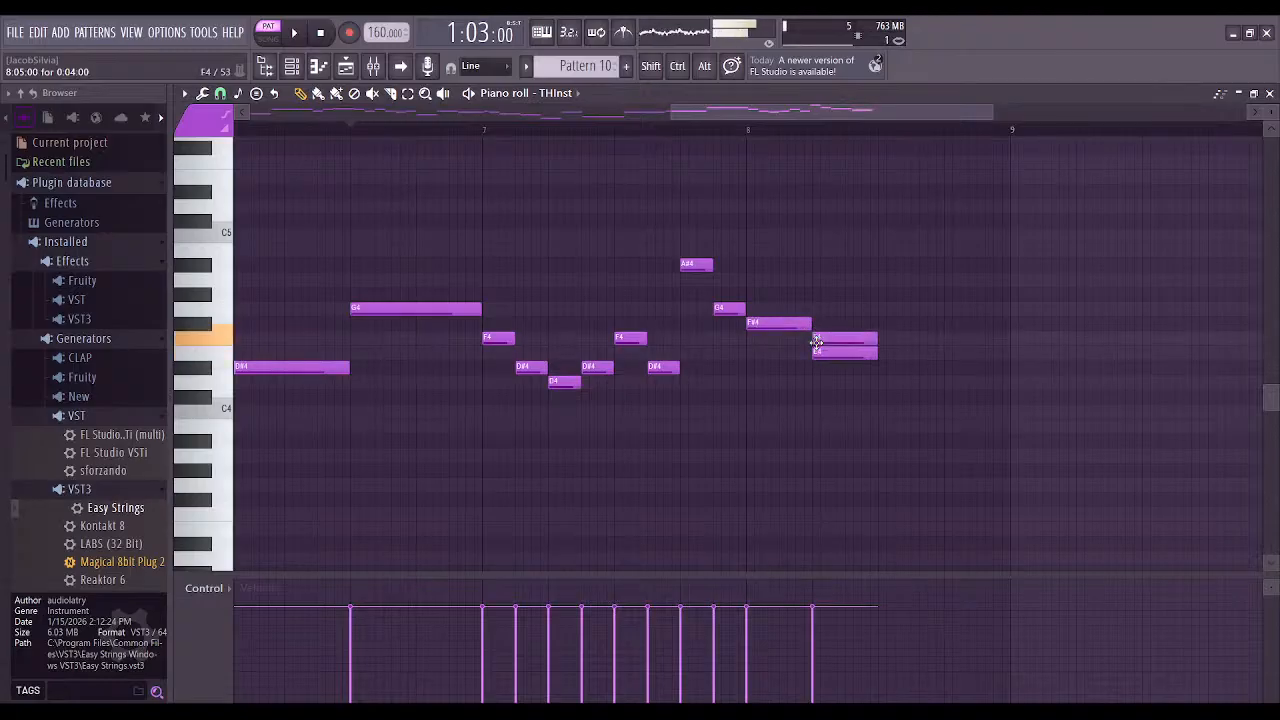
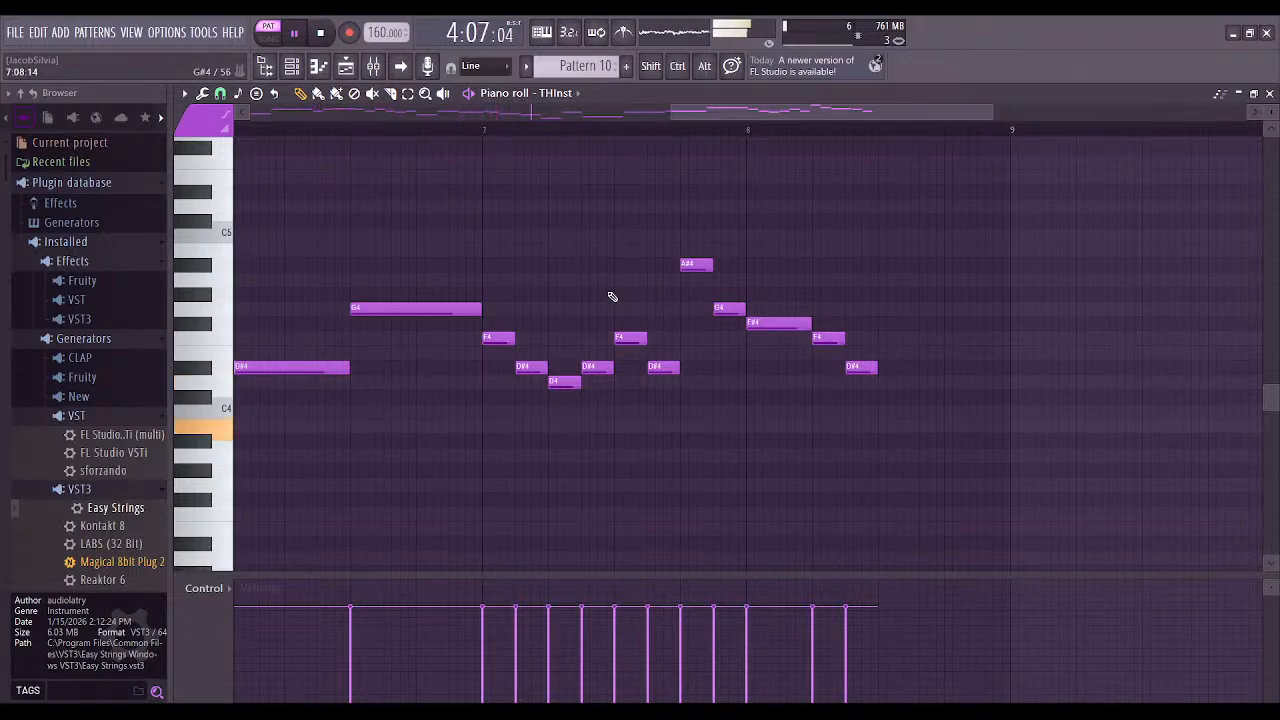
{"action": "mouse_move", "coordinate": [486, 240]}
{"action": "left_mouse_down"}
{"action": "mouse_move", "coordinate": [959, 260]}
{"action": "mouse_move", "coordinate": [494, 260]}
{"action": "left_mouse_up"}
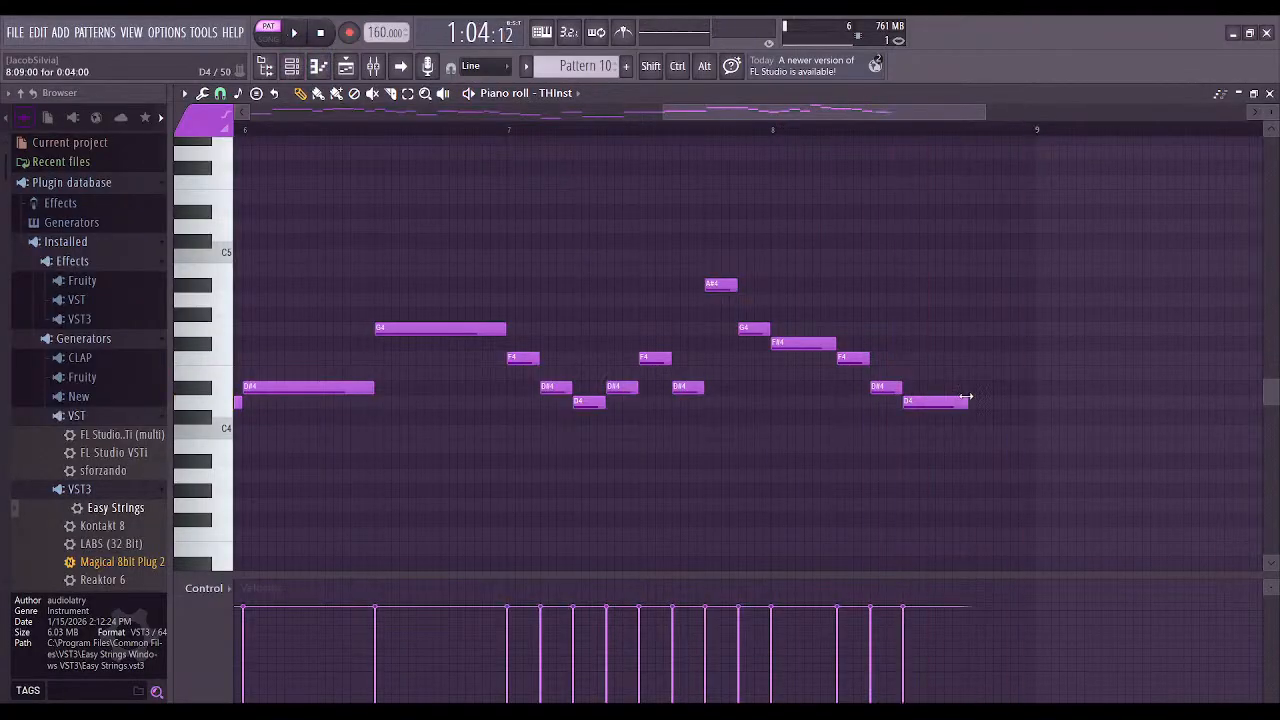
{"action": "left_click", "coordinate": [971, 476]}
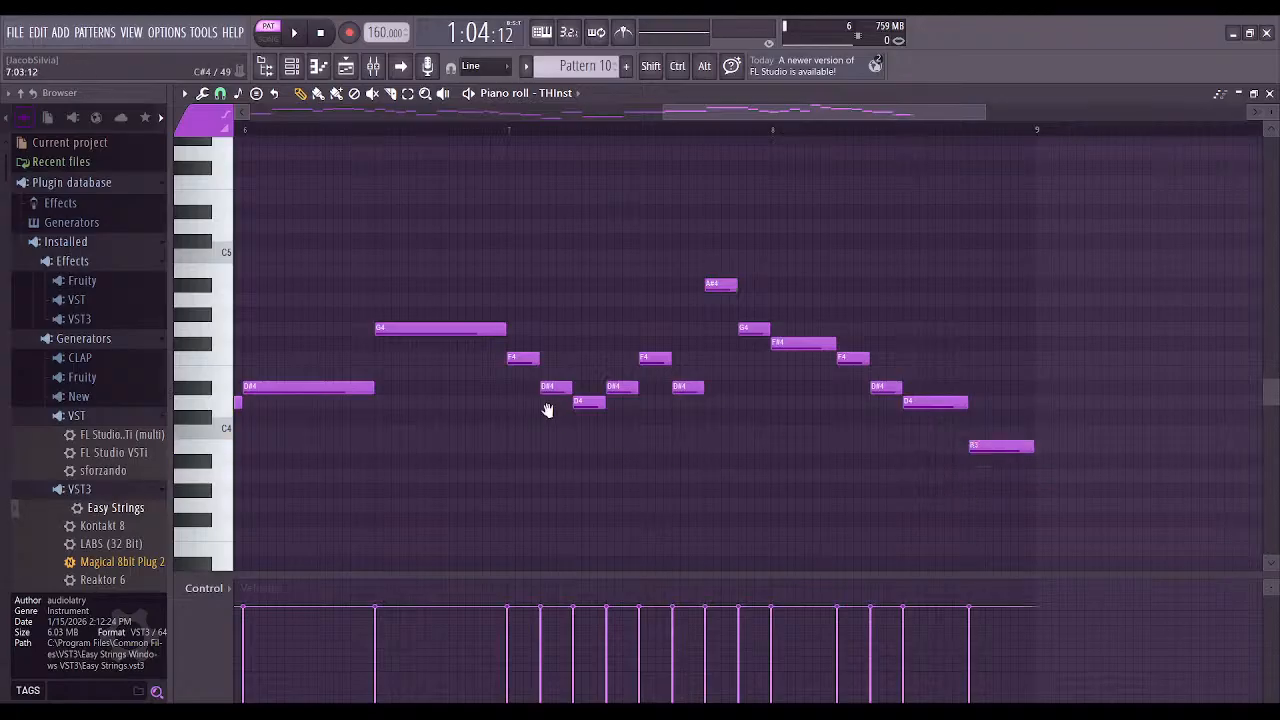
Play Pattern 10 from the start through bar 8 to audition the whole melody
{"action": "scroll", "coordinate": [548, 417], "scroll_direction": "left", "scroll_amount": 10}
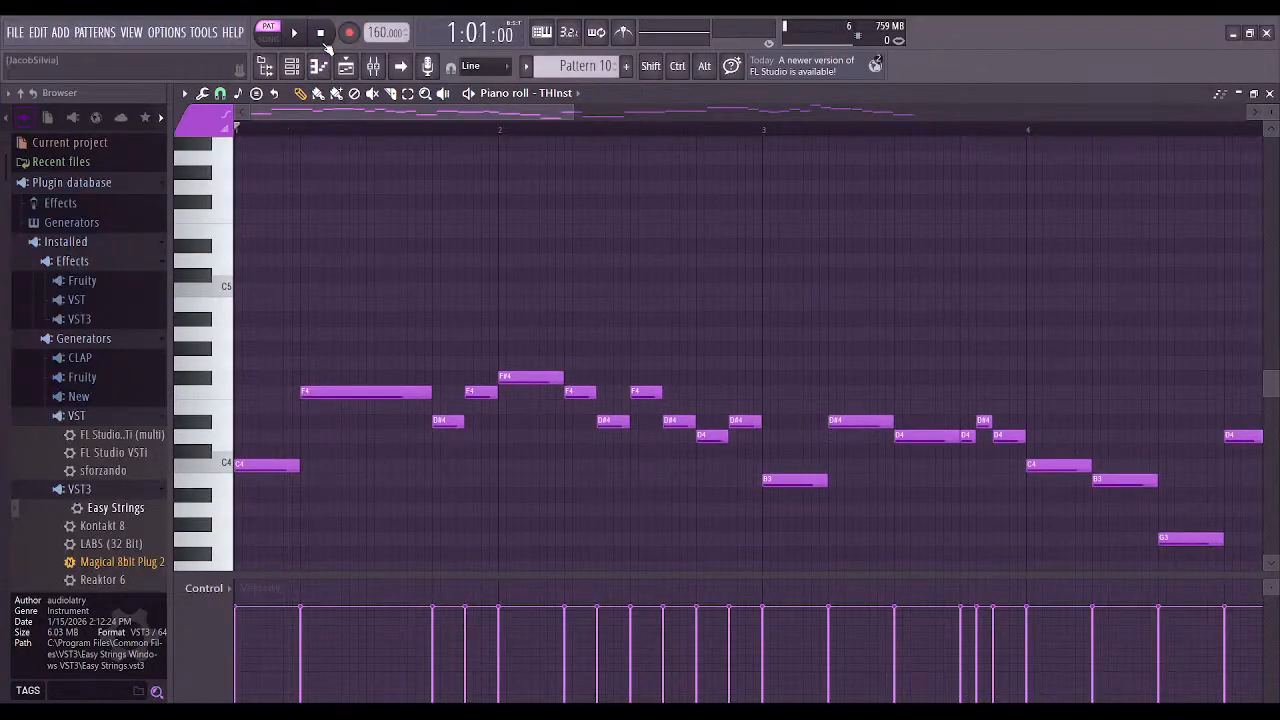
{"action": "key", "text": "space"}
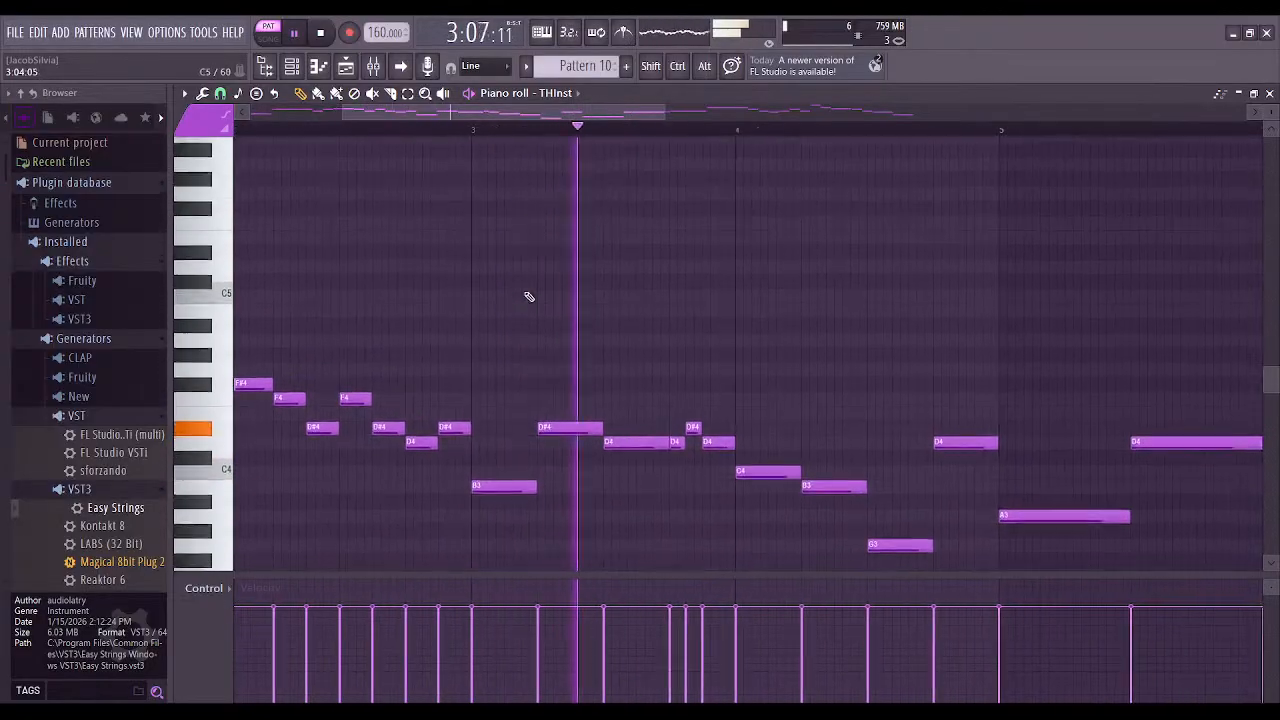
{"action": "scroll", "coordinate": [660, 320], "scroll_direction": "down", "scroll_amount": 2}
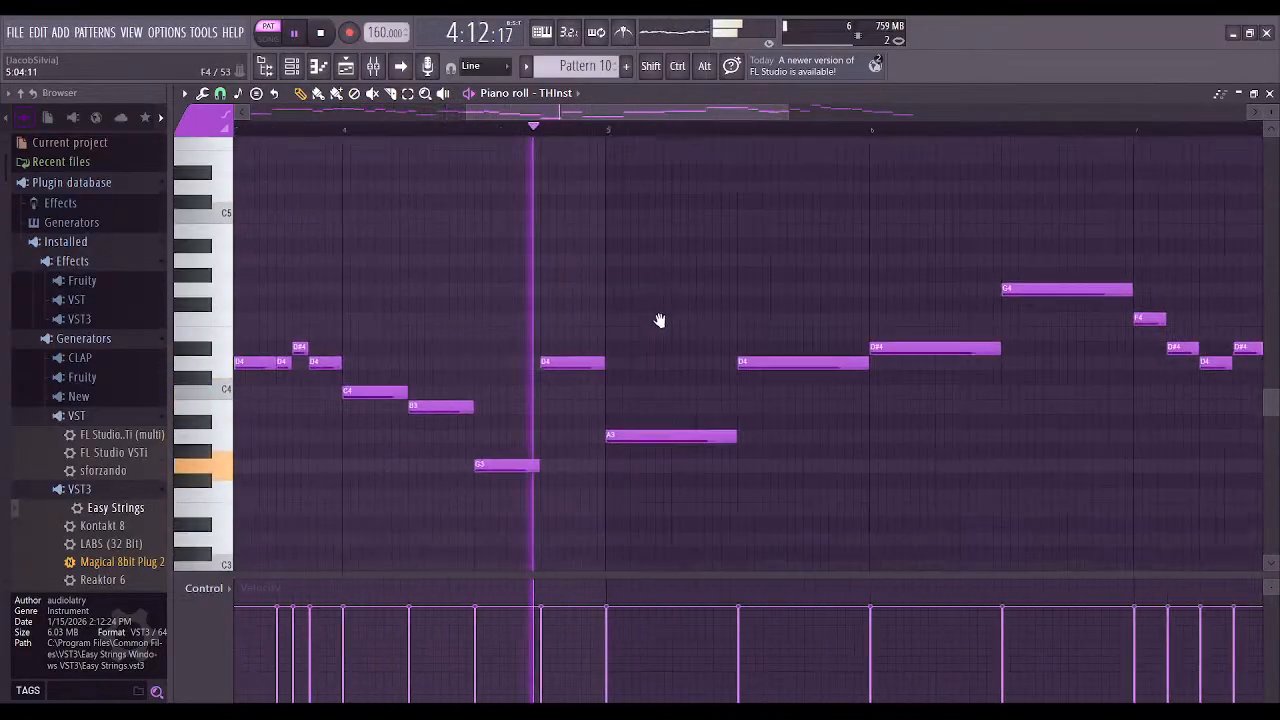
{"action": "scroll", "coordinate": [635, 340], "scroll_direction": "up", "scroll_amount": 3}
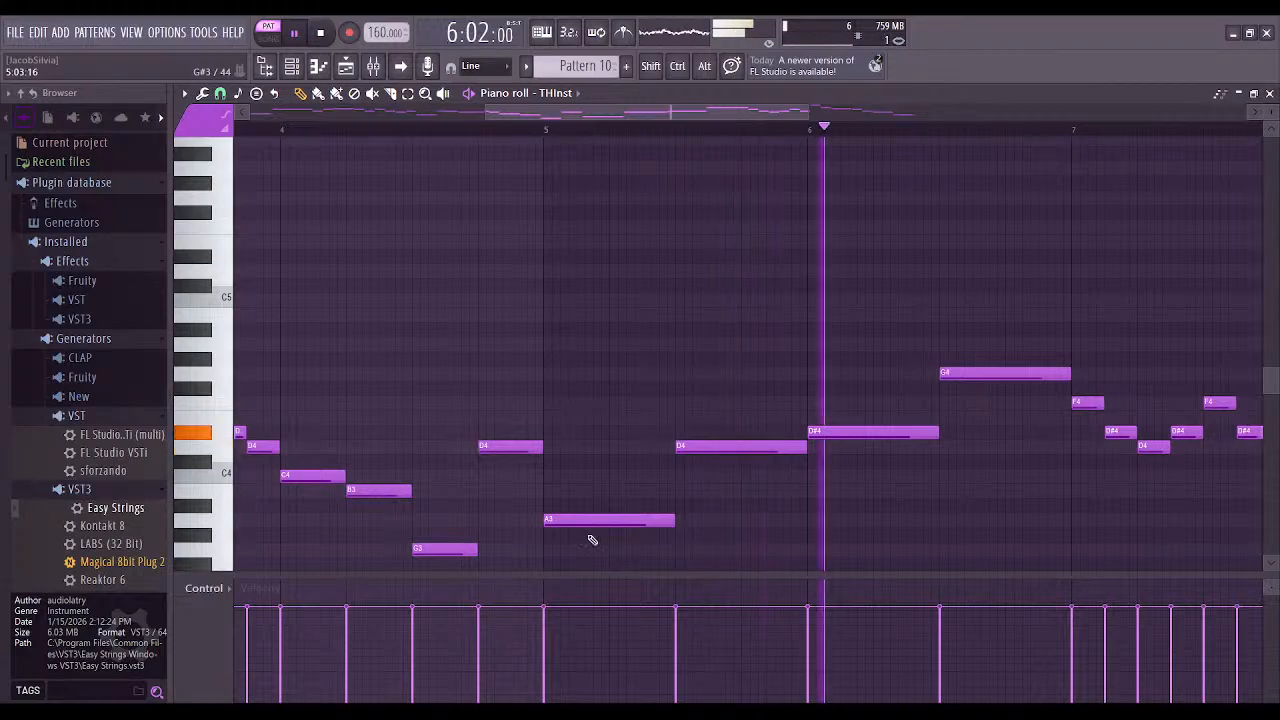
{"action": "scroll", "coordinate": [700, 457], "scroll_direction": "down", "scroll_amount": 3}
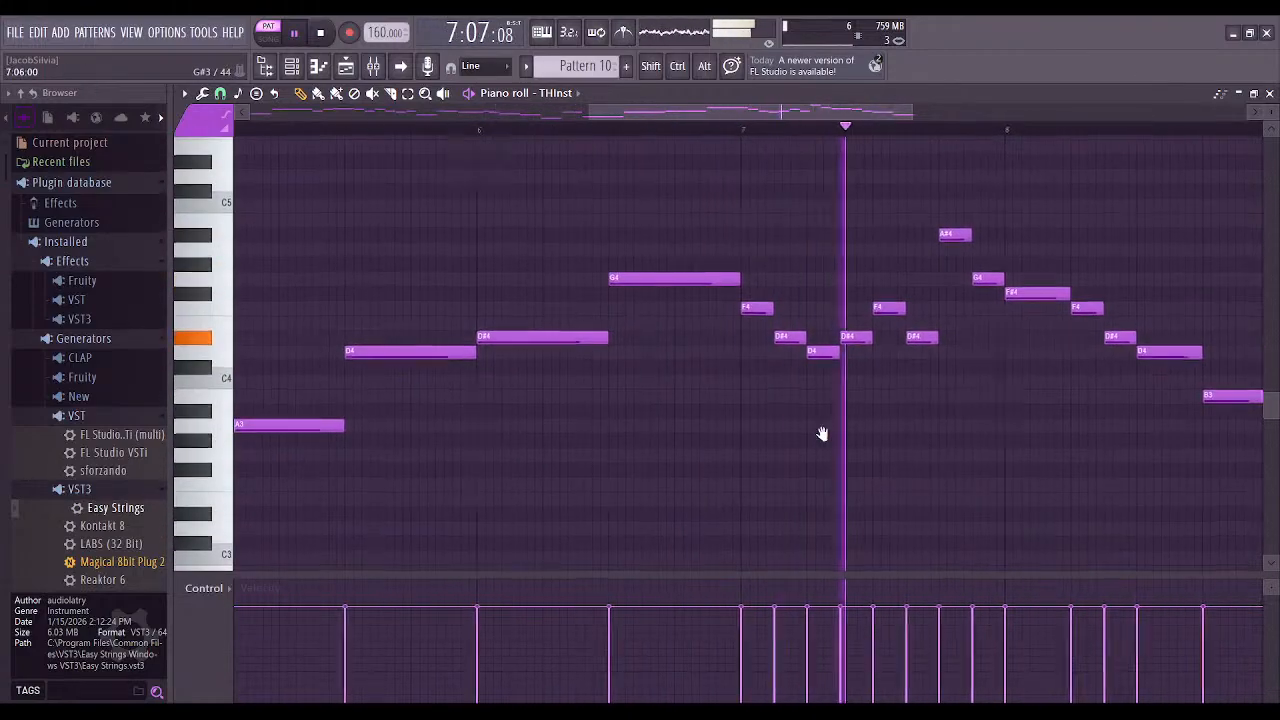
{"action": "scroll", "coordinate": [616, 413], "scroll_direction": "down", "scroll_amount": 1}
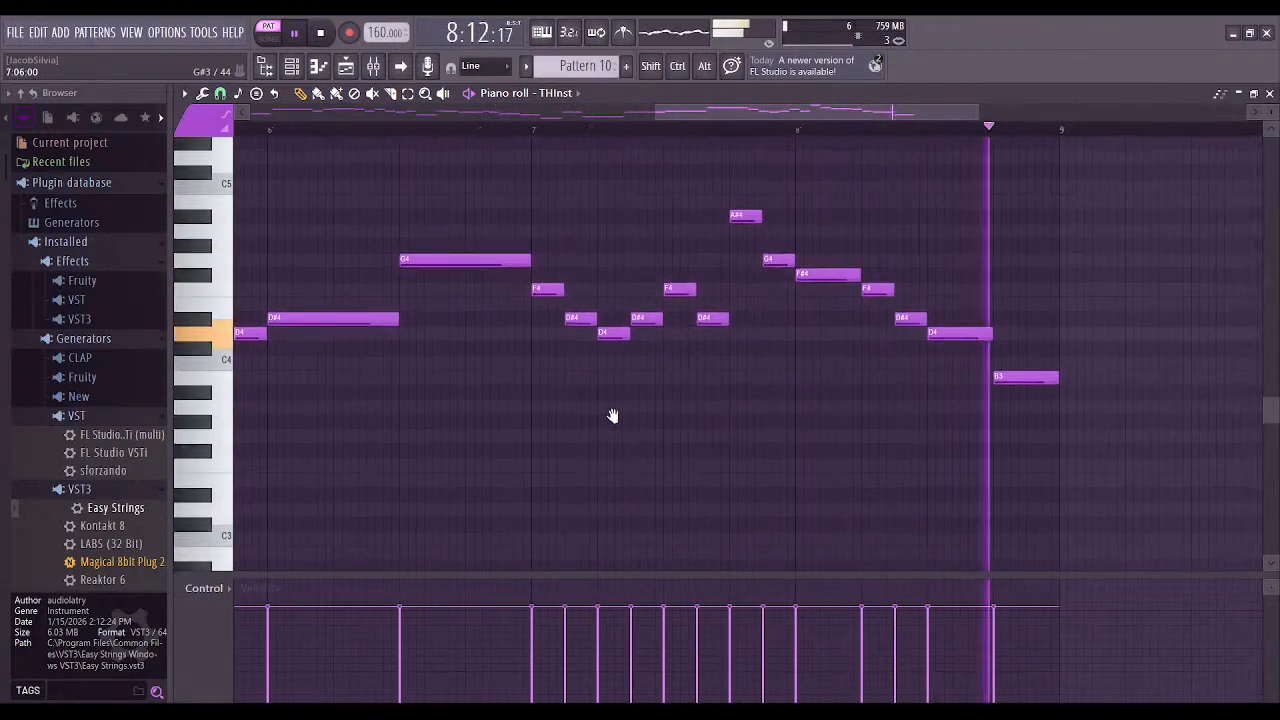
{"action": "scroll", "coordinate": [613, 415], "scroll_direction": "up", "scroll_amount": 2}
Transpose all Pattern 10 melody notes up one octave and play the pattern from the start
{"action": "left_click", "coordinate": [318, 66]}
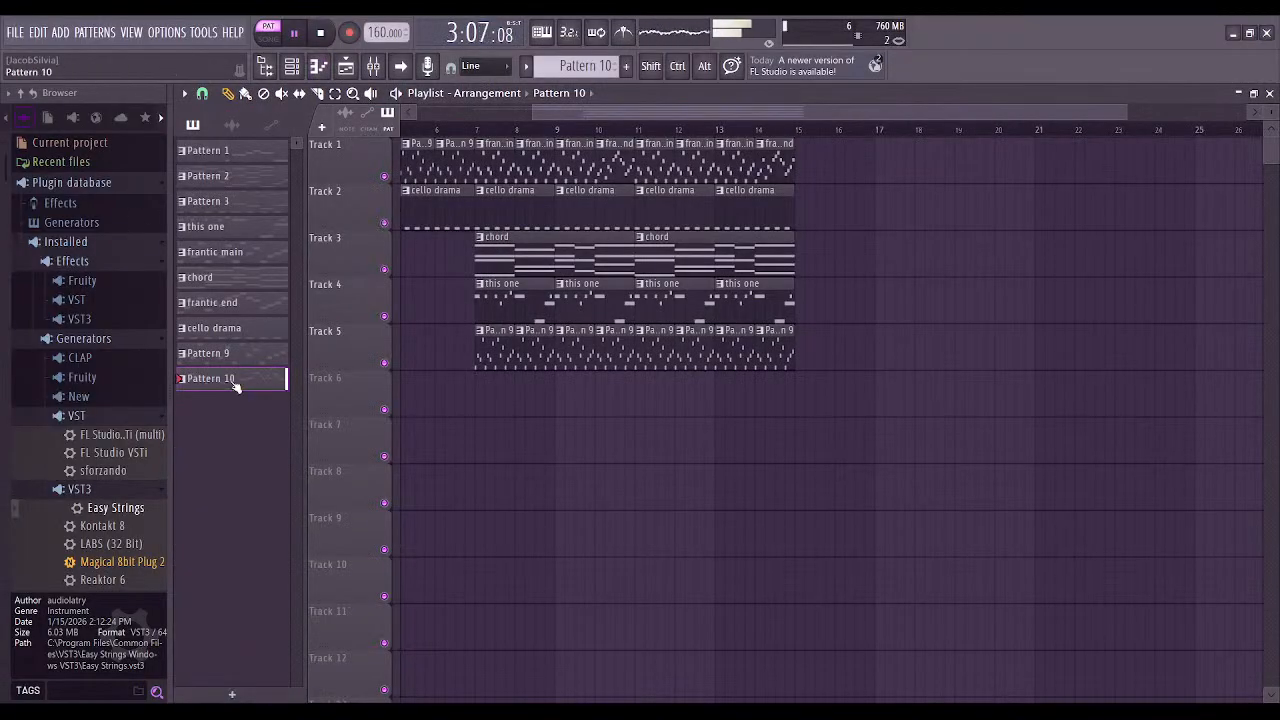
{"action": "left_click", "coordinate": [324, 66]}
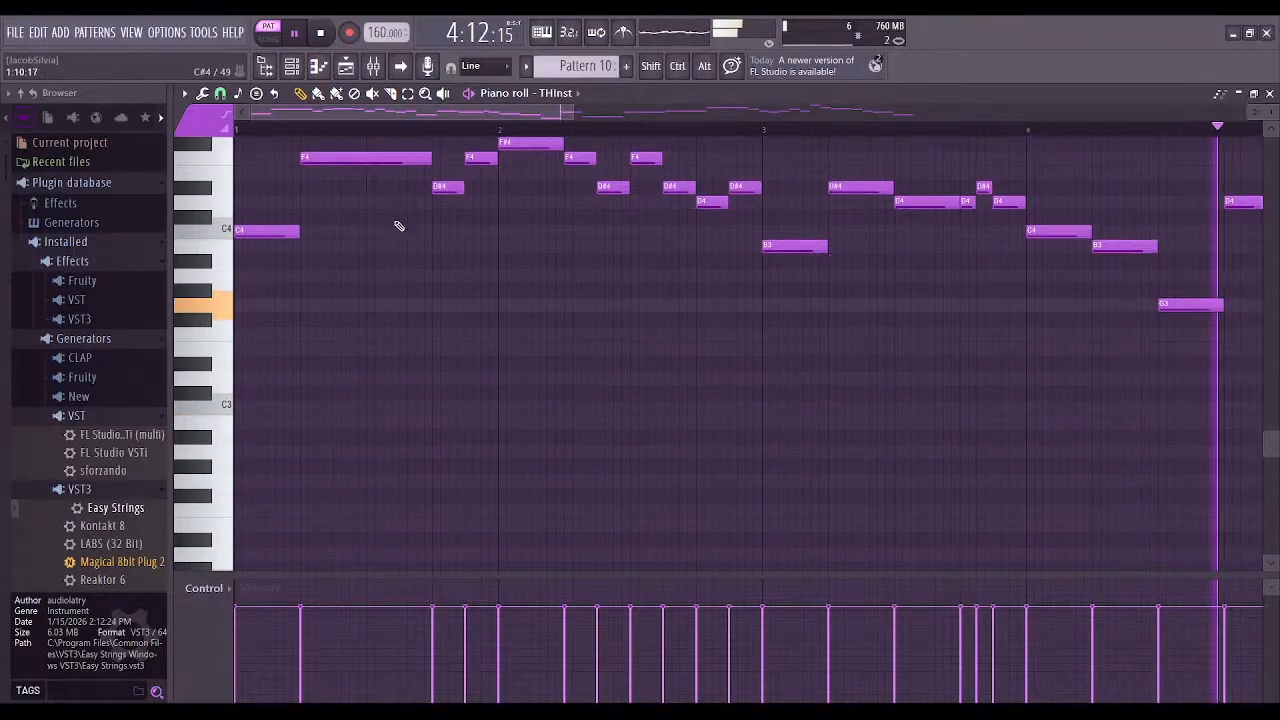
{"action": "scroll", "coordinate": [399, 228], "scroll_direction": "up", "scroll_amount": 3}
{"action": "key", "text": "ctrl+a"}
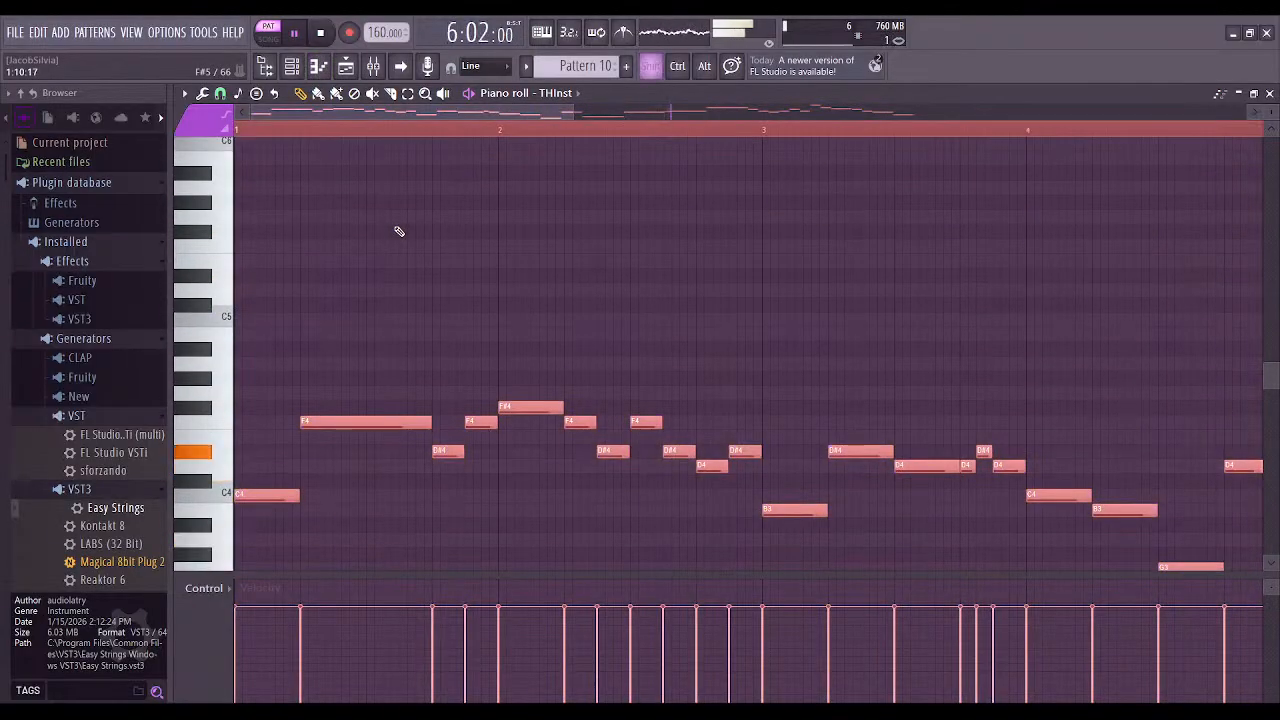
{"action": "key", "text": "shift+Up"}
{"action": "key", "text": "shift+Down"}
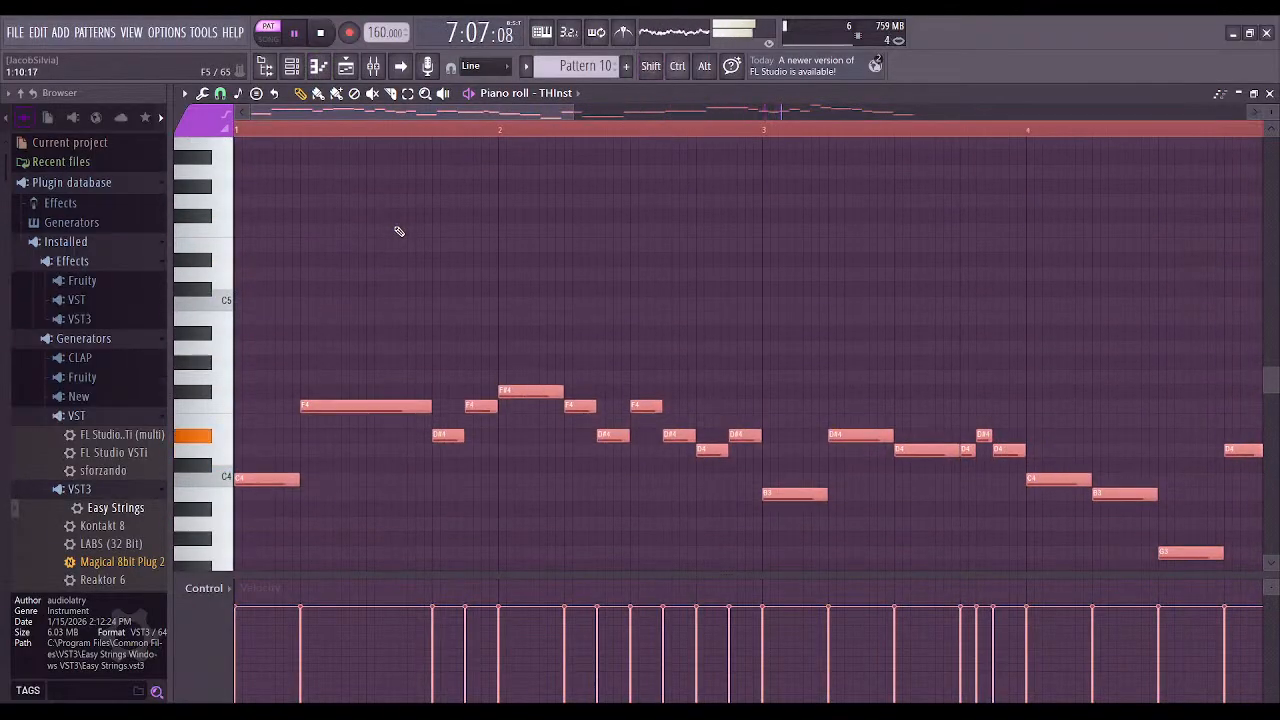
{"action": "key", "text": "ctrl+Up"}
{"action": "key", "text": "space"}
Add one-bar bass notes C4, G3, A3 and C4 under the melody in bars 1 to 4
{"action": "scroll", "coordinate": [340, 460], "scroll_direction": "down", "scroll_amount": 2}
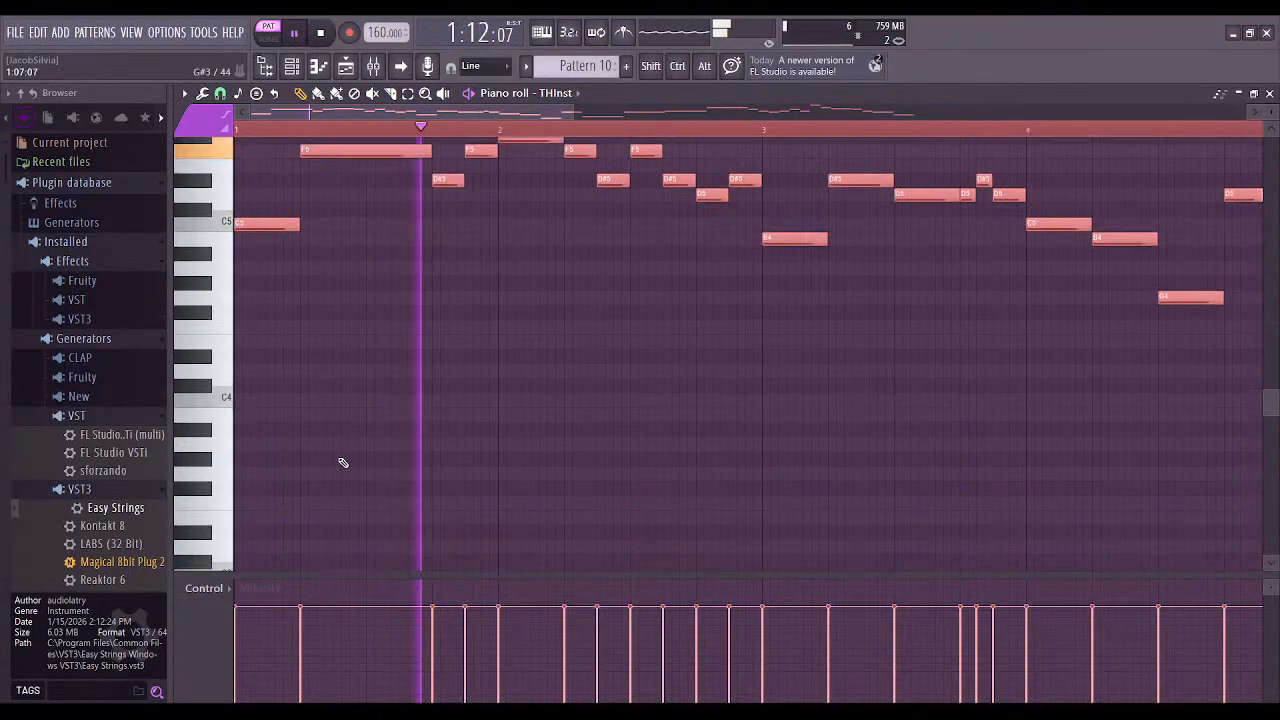
{"action": "left_click", "coordinate": [255, 391]}
{"action": "left_click_drag", "start_coordinate": [299, 391], "coordinate": [498, 403]}
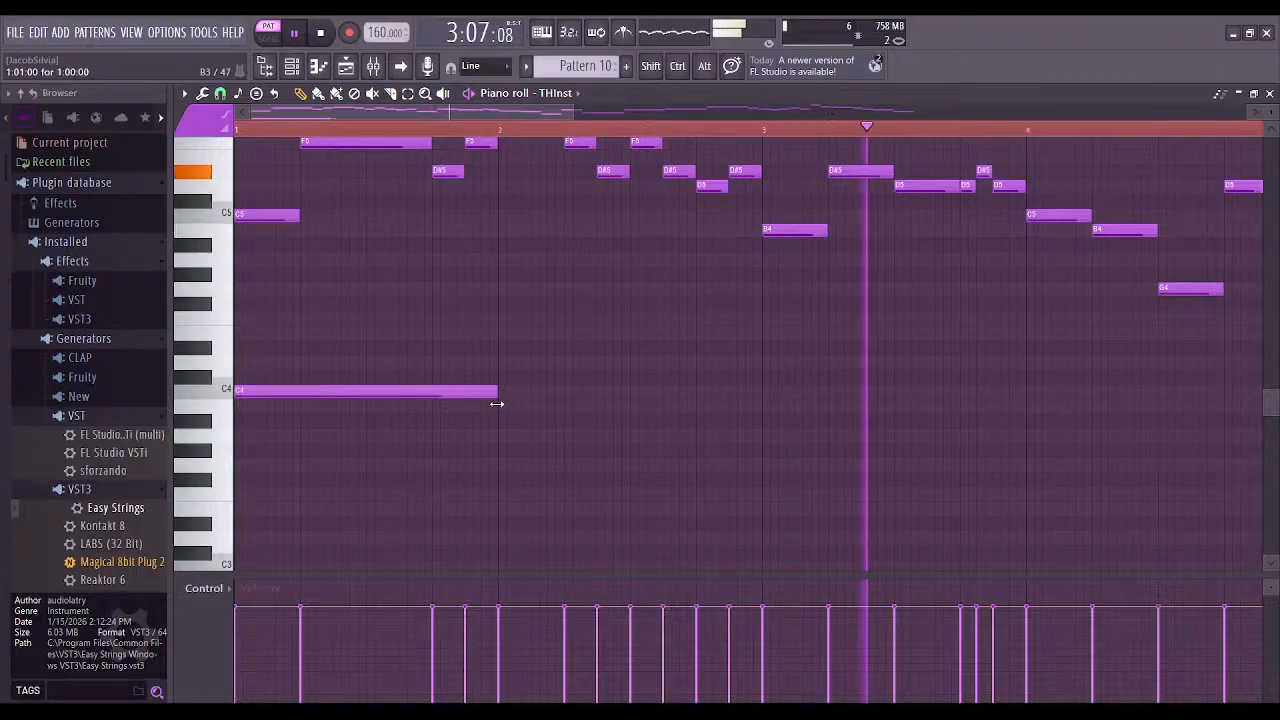
{"action": "scroll", "coordinate": [534, 434], "scroll_direction": "down", "scroll_amount": 1}
{"action": "left_click", "coordinate": [365, 437]}
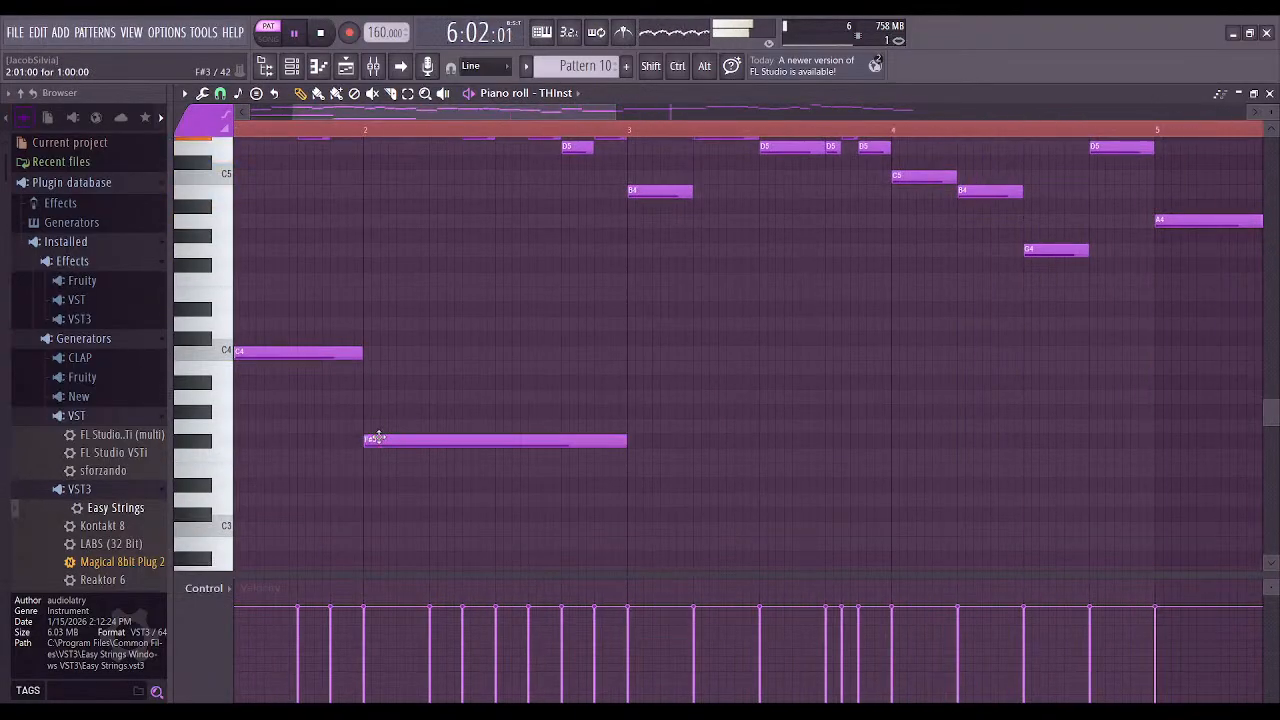
{"action": "left_click", "coordinate": [364, 427]}
{"action": "right_click", "coordinate": [375, 441]}
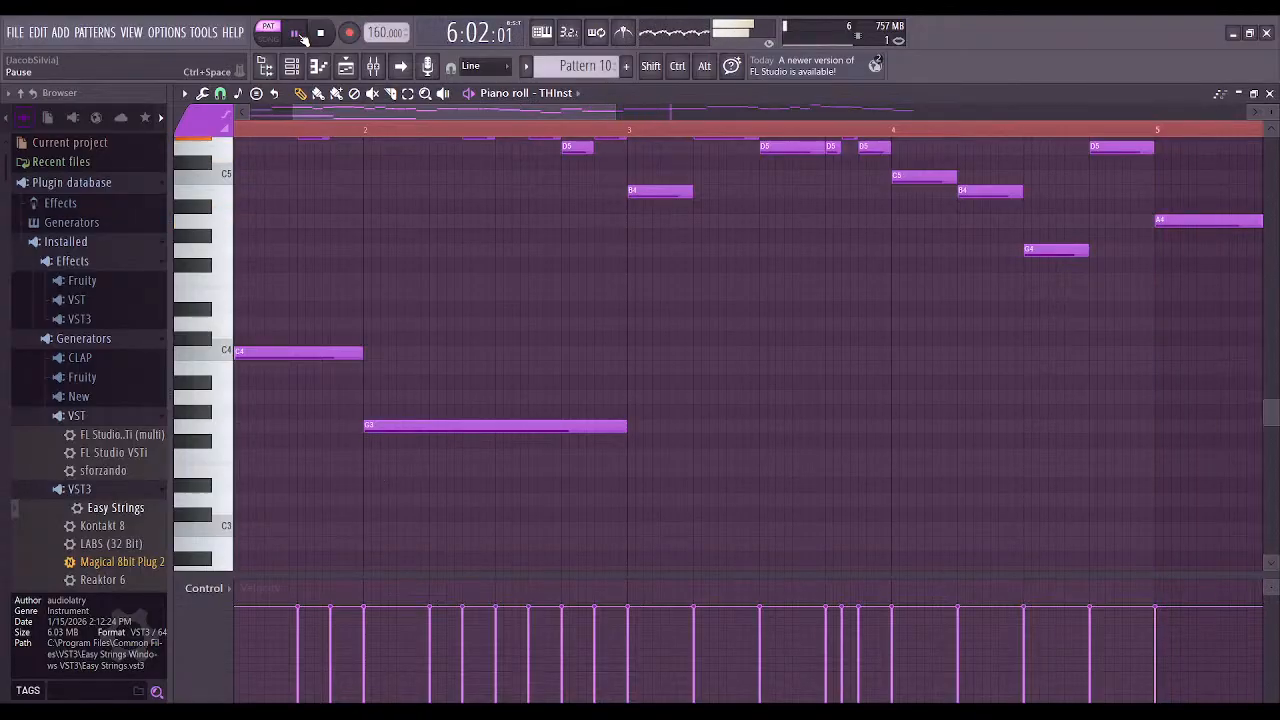
{"action": "left_click", "coordinate": [634, 398]}
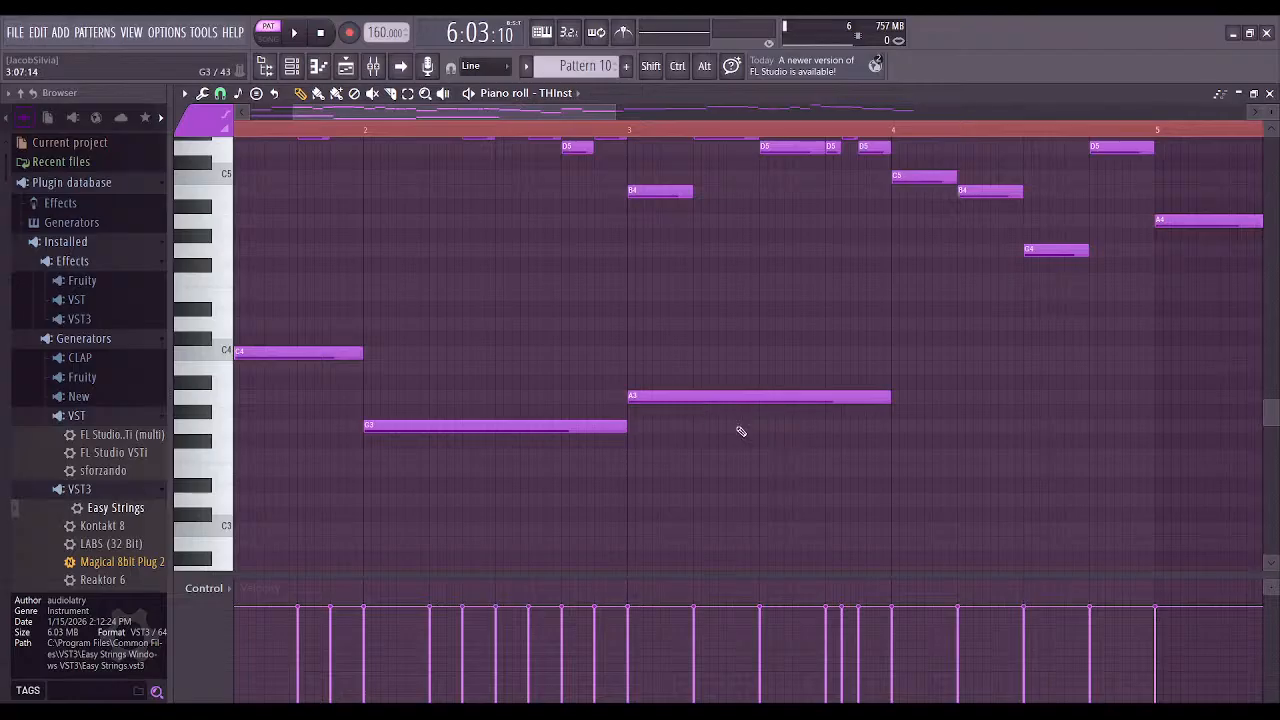
{"action": "scroll", "coordinate": [703, 418], "scroll_direction": "right", "scroll_amount": 3}
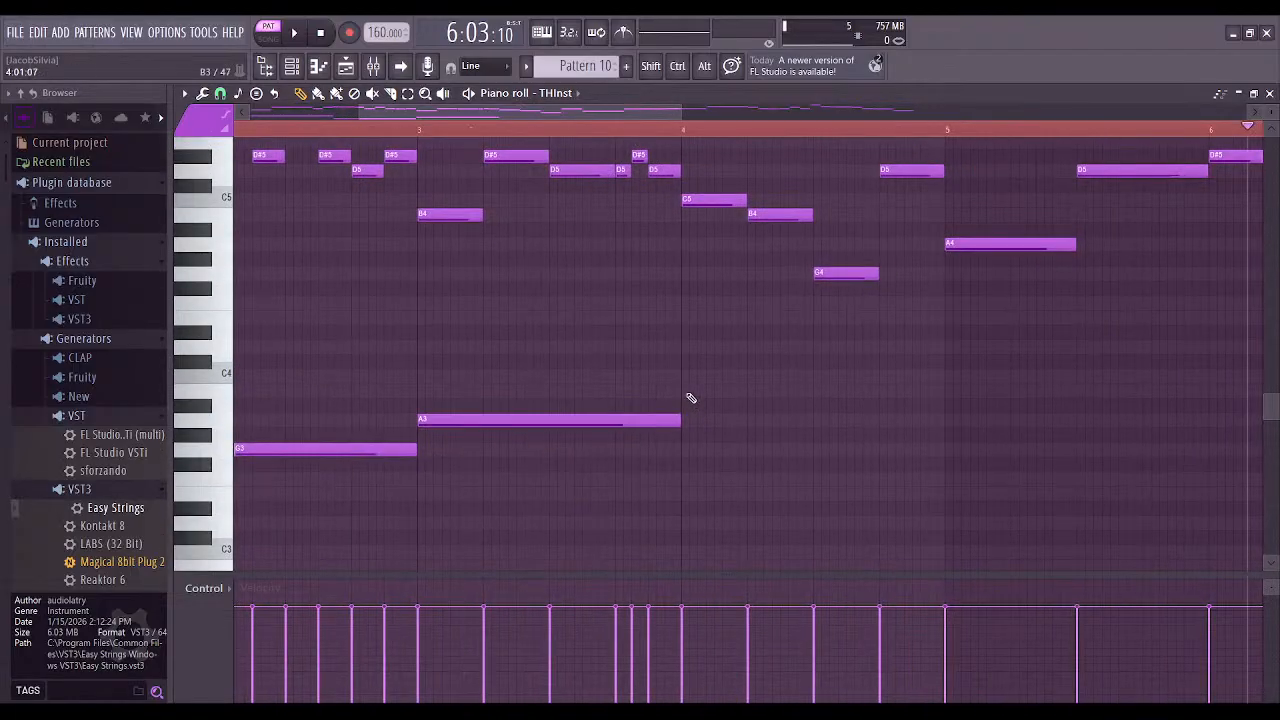
{"action": "left_click", "coordinate": [682, 378]}
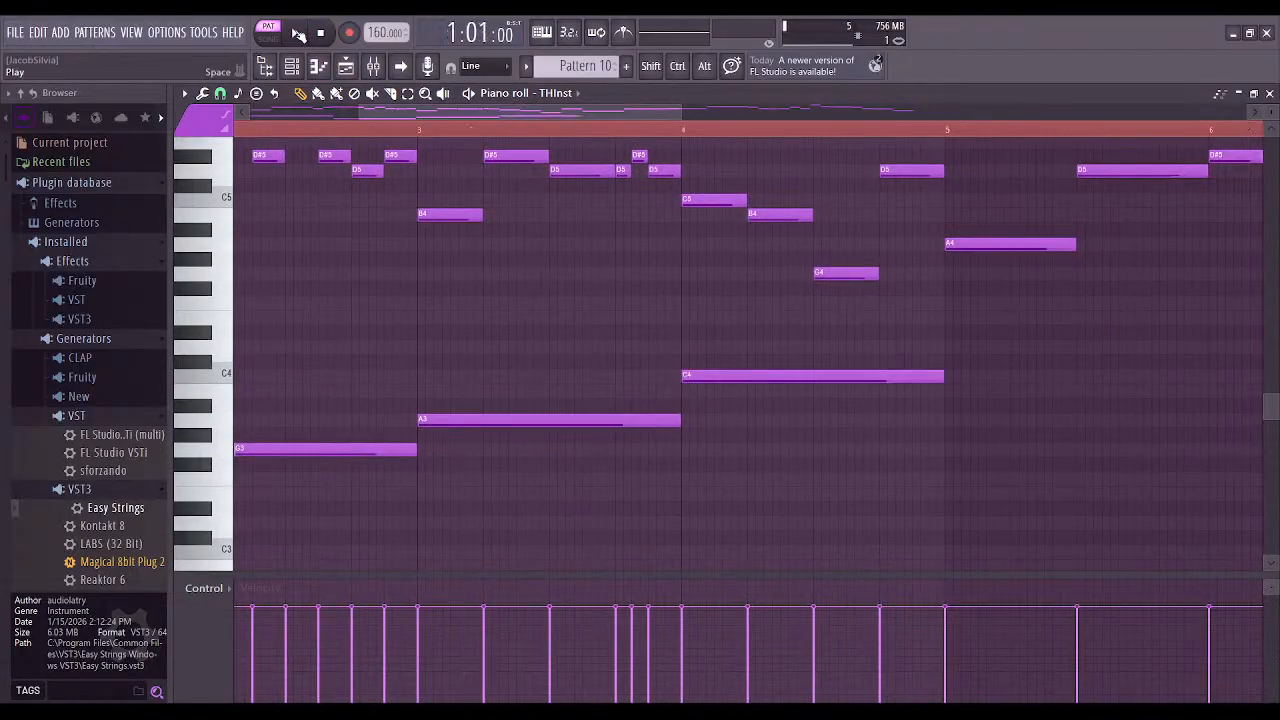
Play the pattern and replace the bass note in bar 3 with a one-bar A#3
{"action": "left_click", "coordinate": [299, 34]}
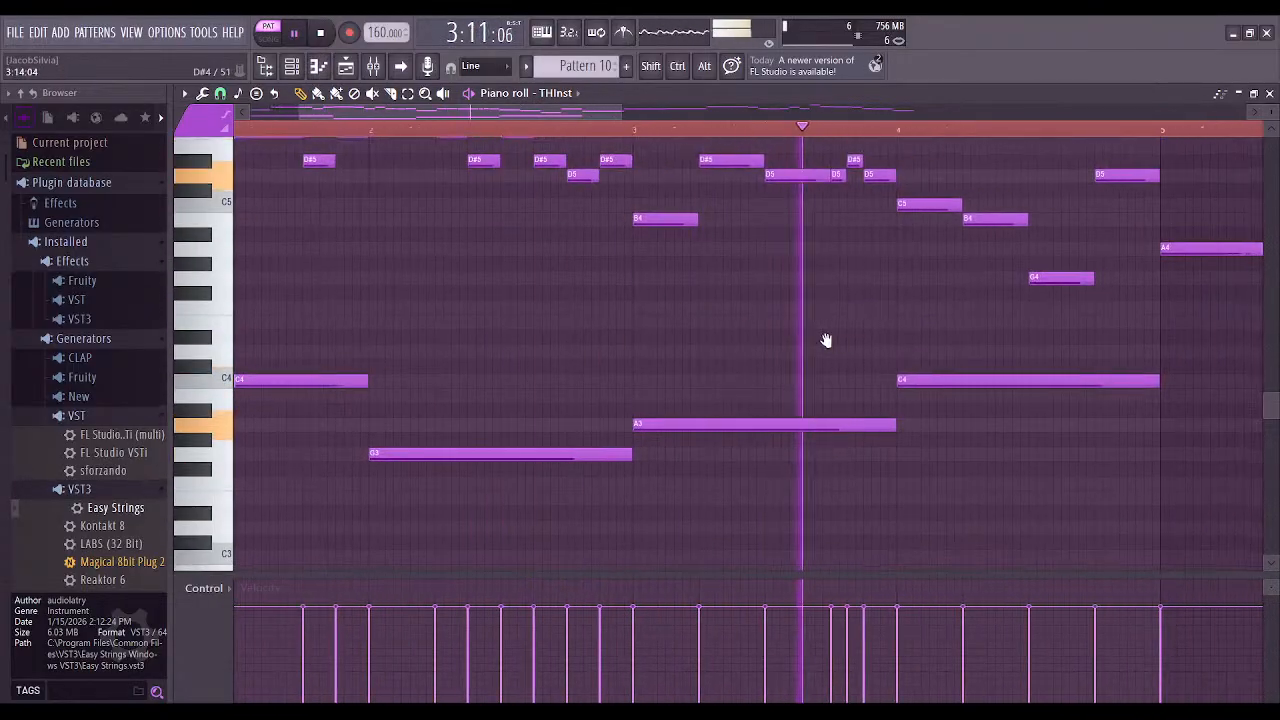
{"action": "left_click", "coordinate": [595, 407]}
{"action": "right_click", "coordinate": [624, 426]}
{"action": "left_click_drag", "start_coordinate": [622, 409], "coordinate": [631, 409]}
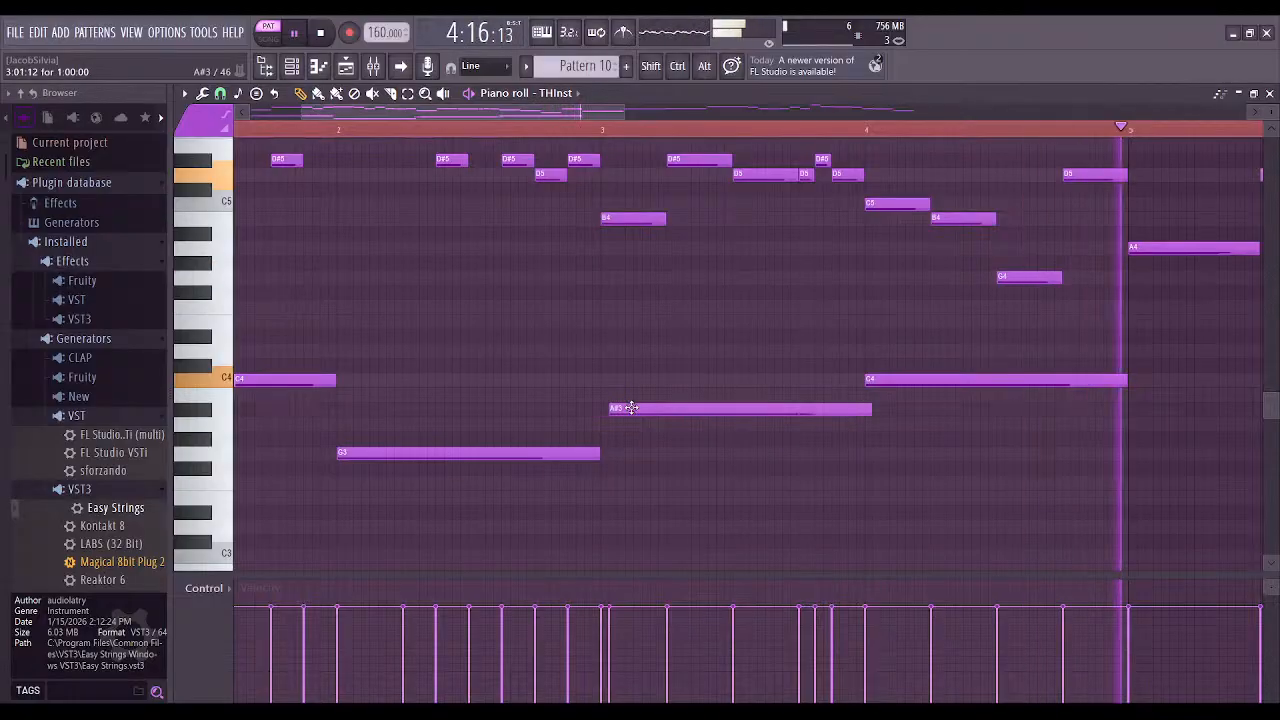
Add a one-bar B3 bass note under the melody in bar 5
{"action": "scroll", "coordinate": [700, 445], "scroll_direction": "up", "scroll_amount": 1}
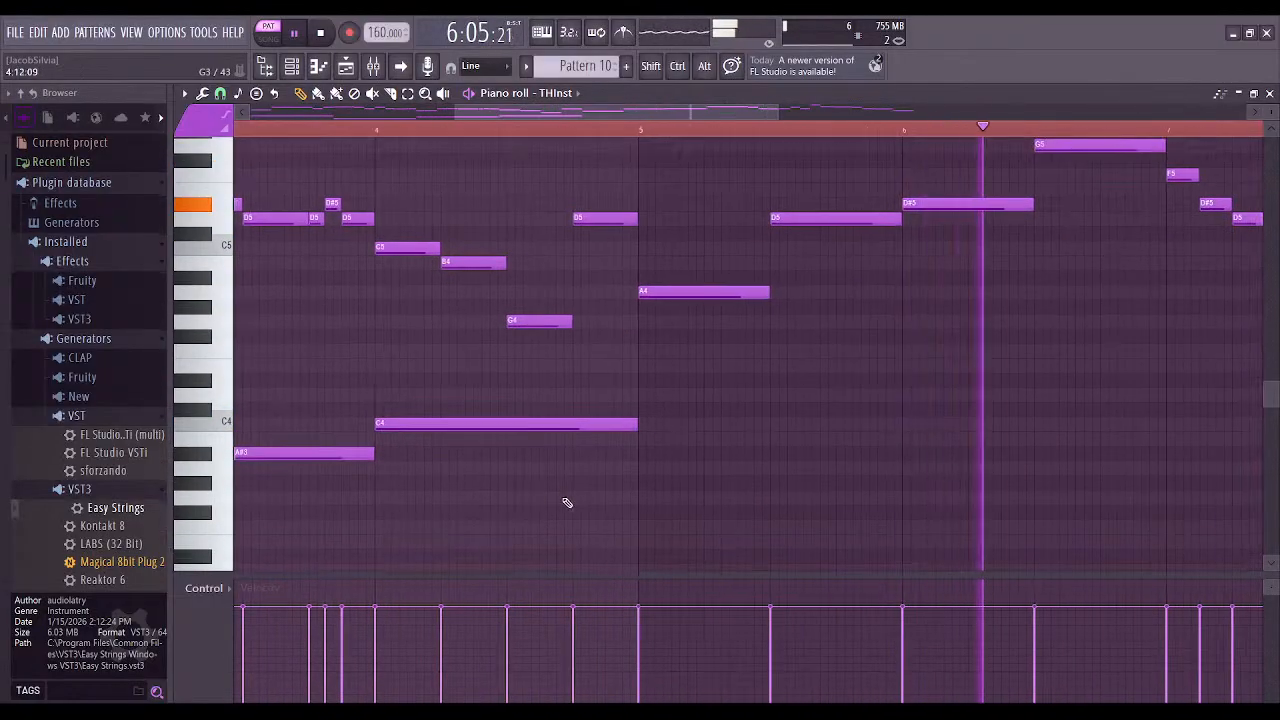
{"action": "left_click", "coordinate": [643, 439]}
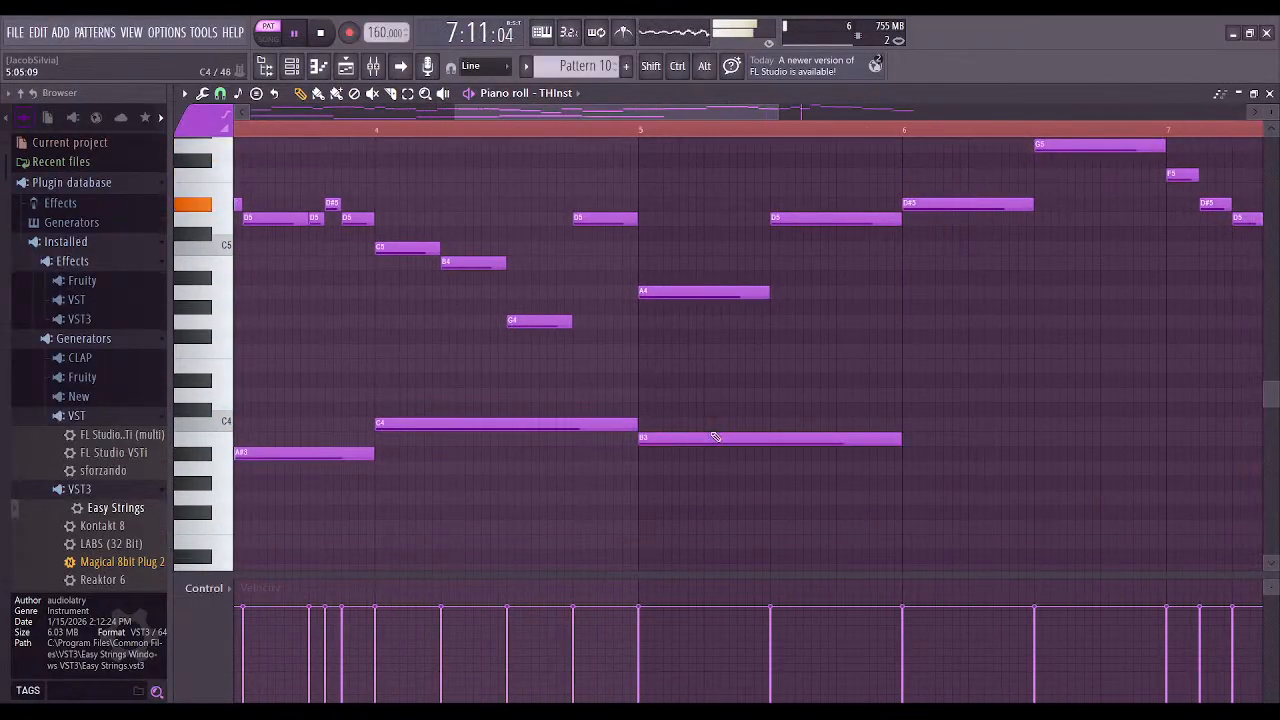
{"action": "scroll", "coordinate": [560, 350], "scroll_direction": "down", "scroll_amount": 2}
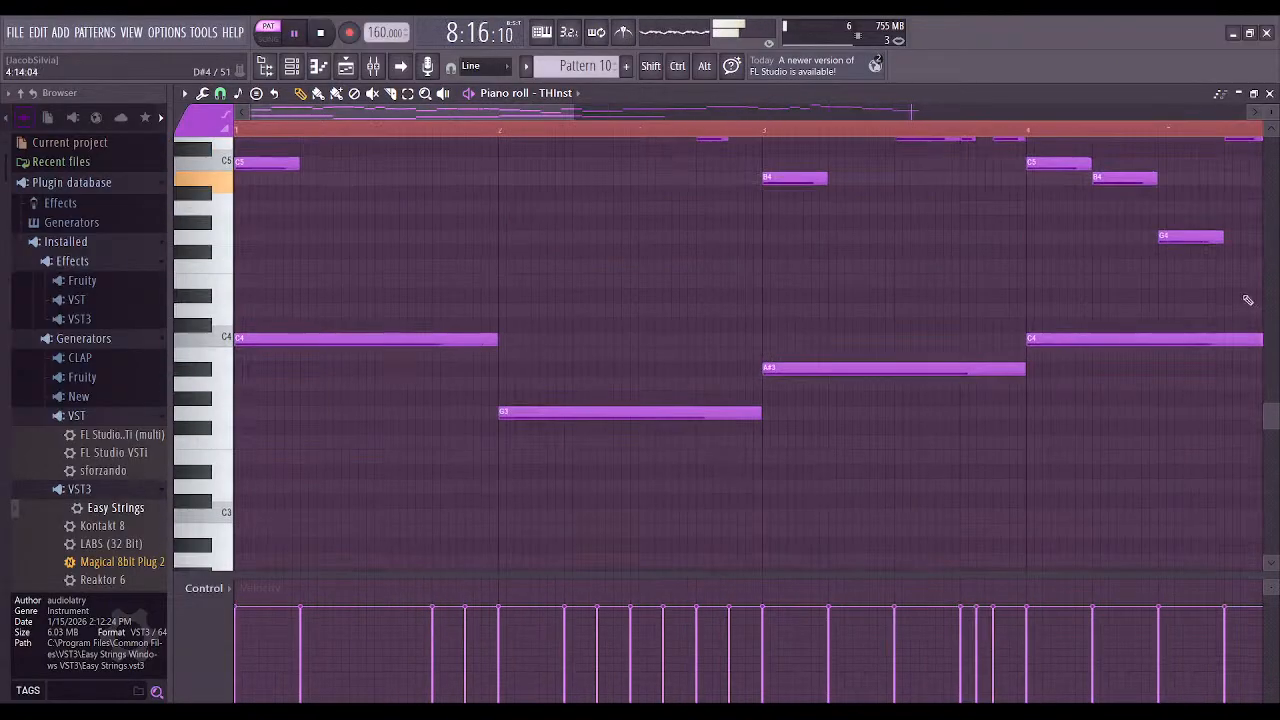
Lower the bar 3 bass note to D#3 and raise the bar 2 bass note to A#3 while the pattern plays
{"action": "scroll", "coordinate": [643, 317], "scroll_direction": "up", "scroll_amount": 1}
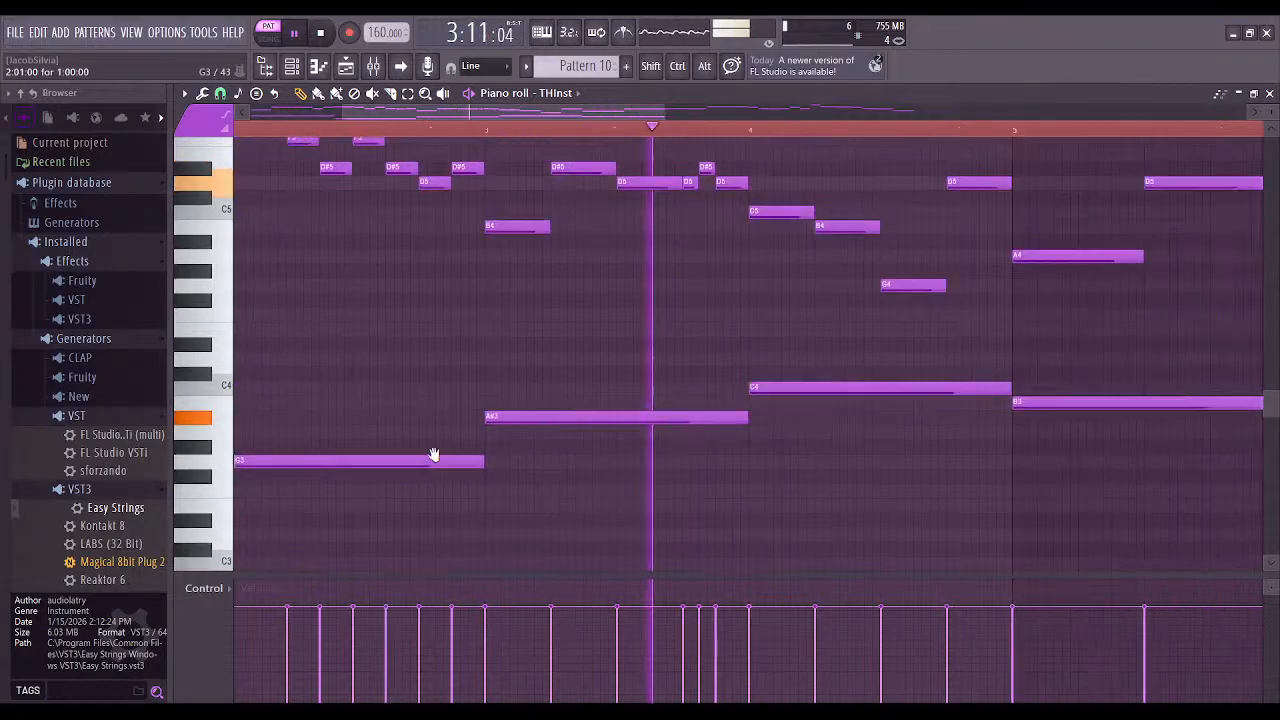
{"action": "scroll", "coordinate": [968, 515], "scroll_direction": "up", "scroll_amount": 1}
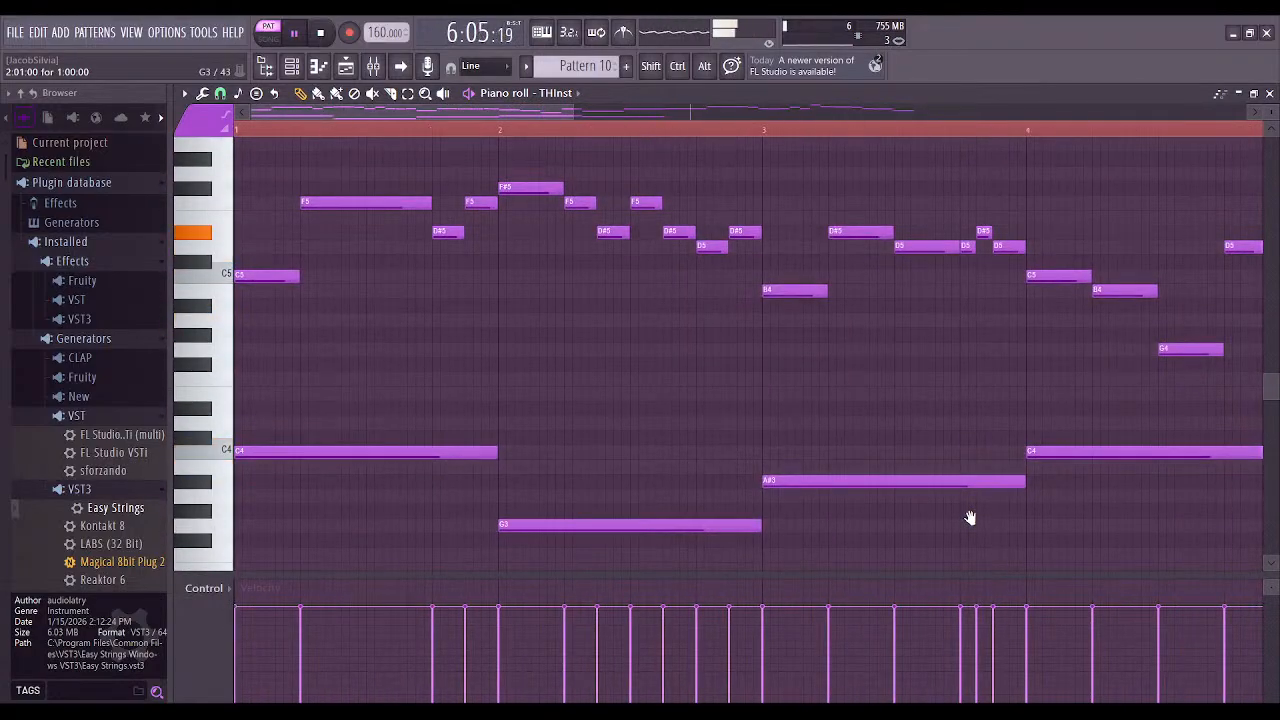
{"action": "scroll", "coordinate": [543, 523], "scroll_direction": "down", "scroll_amount": 1}
{"action": "left_click_drag", "start_coordinate": [769, 446], "coordinate": [760, 517]}
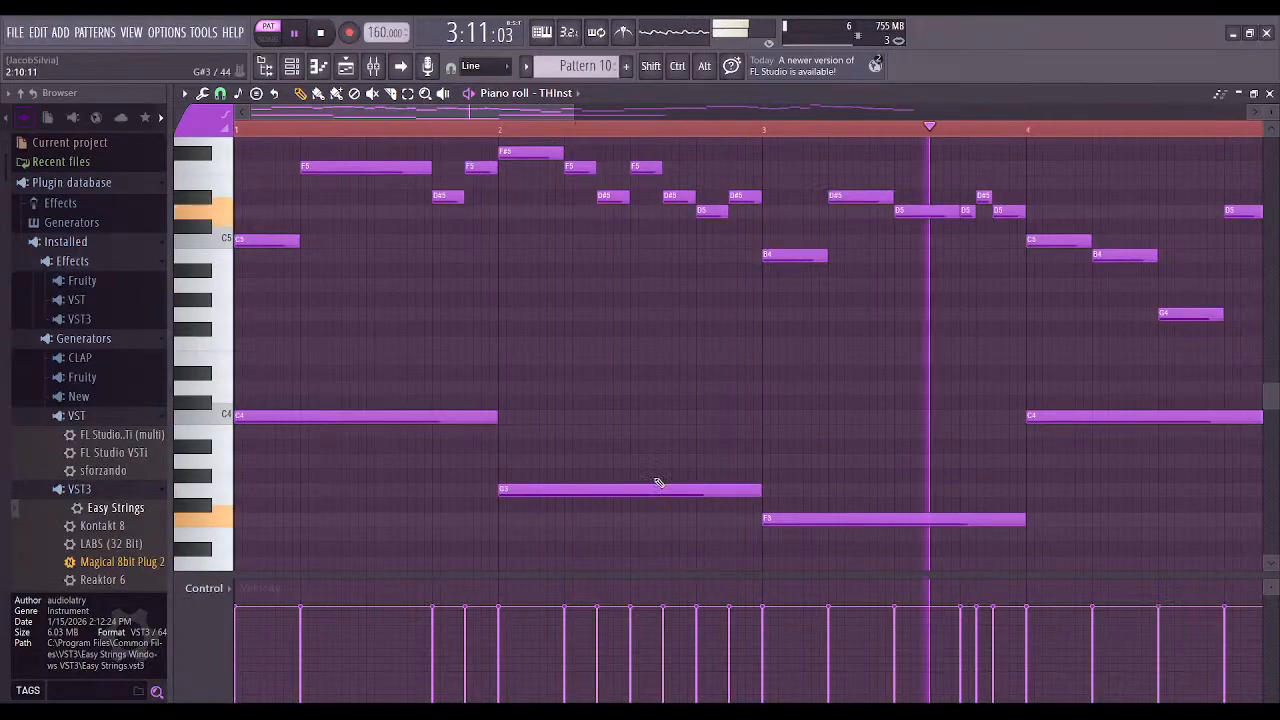
{"action": "left_click_drag", "start_coordinate": [765, 520], "coordinate": [768, 549]}
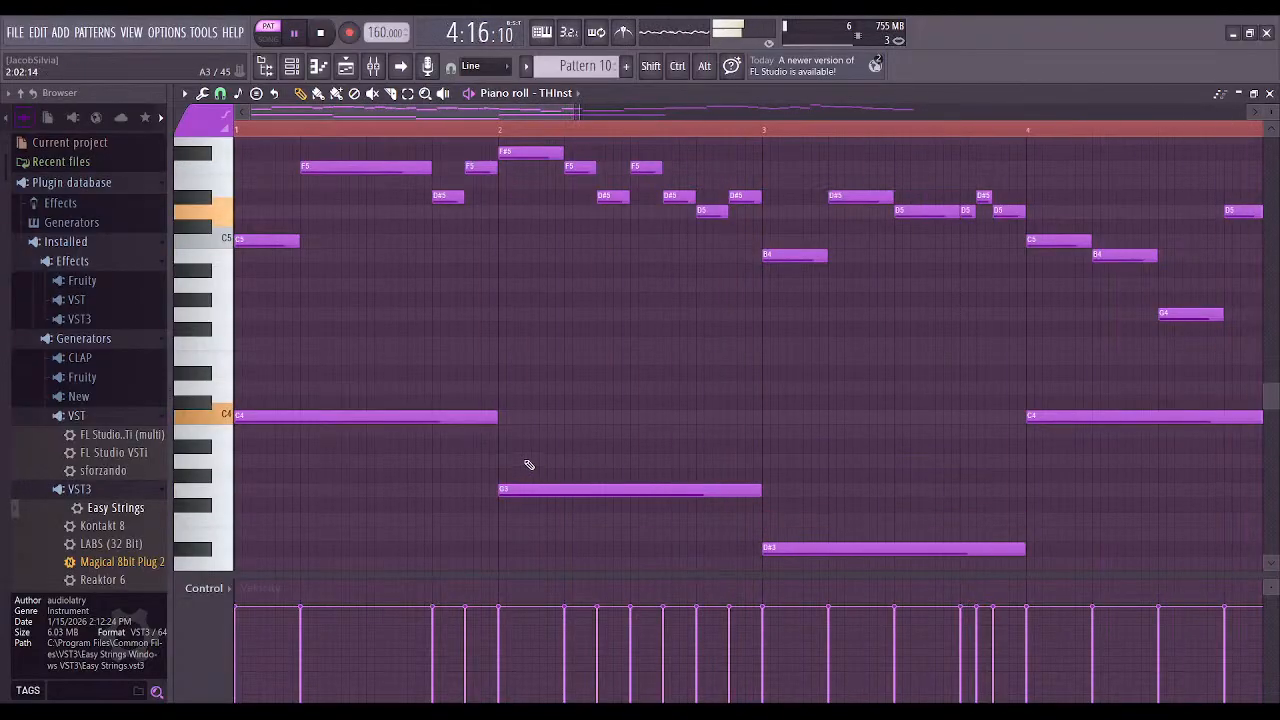
{"action": "left_click_drag", "start_coordinate": [531, 489], "coordinate": [532, 460]}
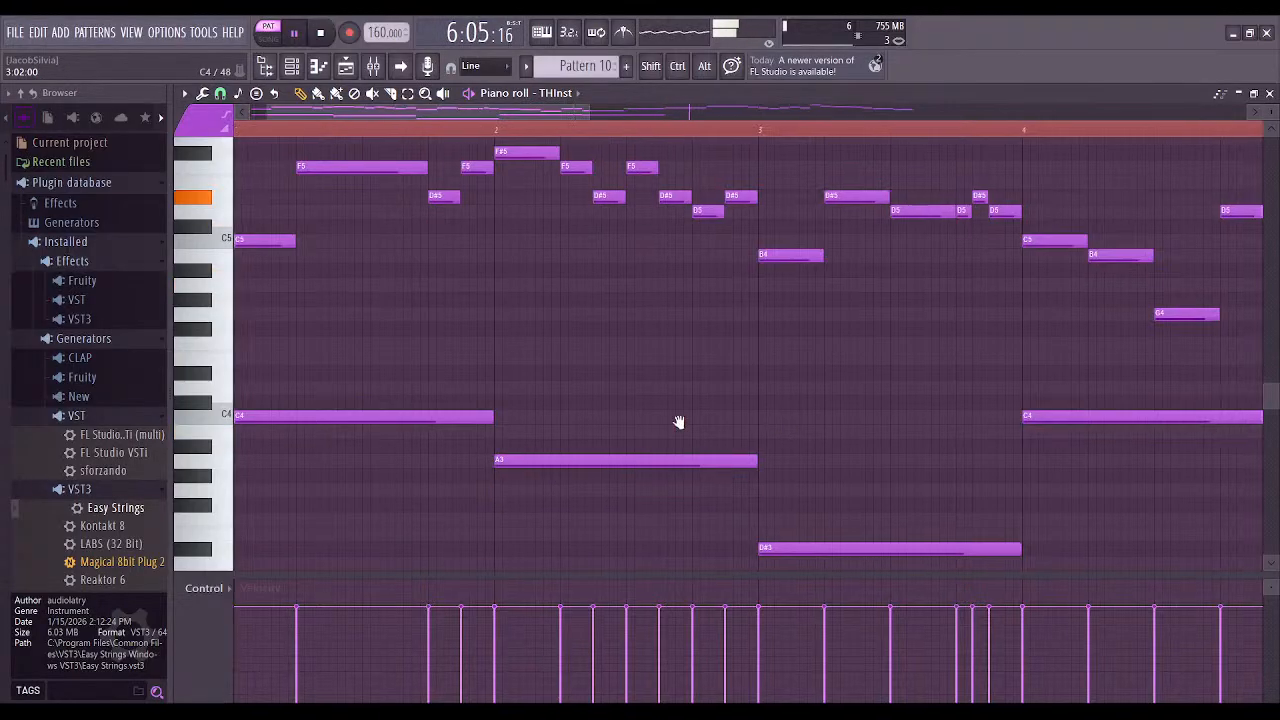
{"action": "scroll", "coordinate": [737, 423], "scroll_direction": "down", "scroll_amount": 1}
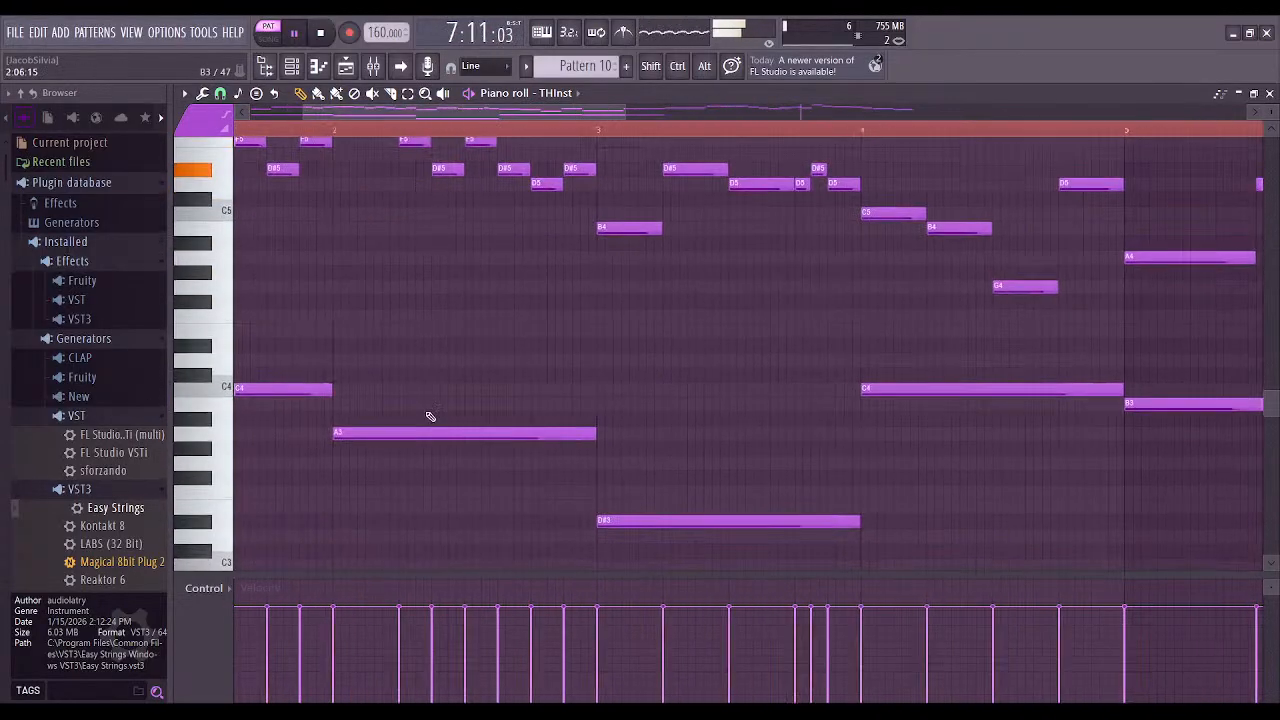
{"action": "left_click_drag", "start_coordinate": [333, 433], "coordinate": [330, 420]}
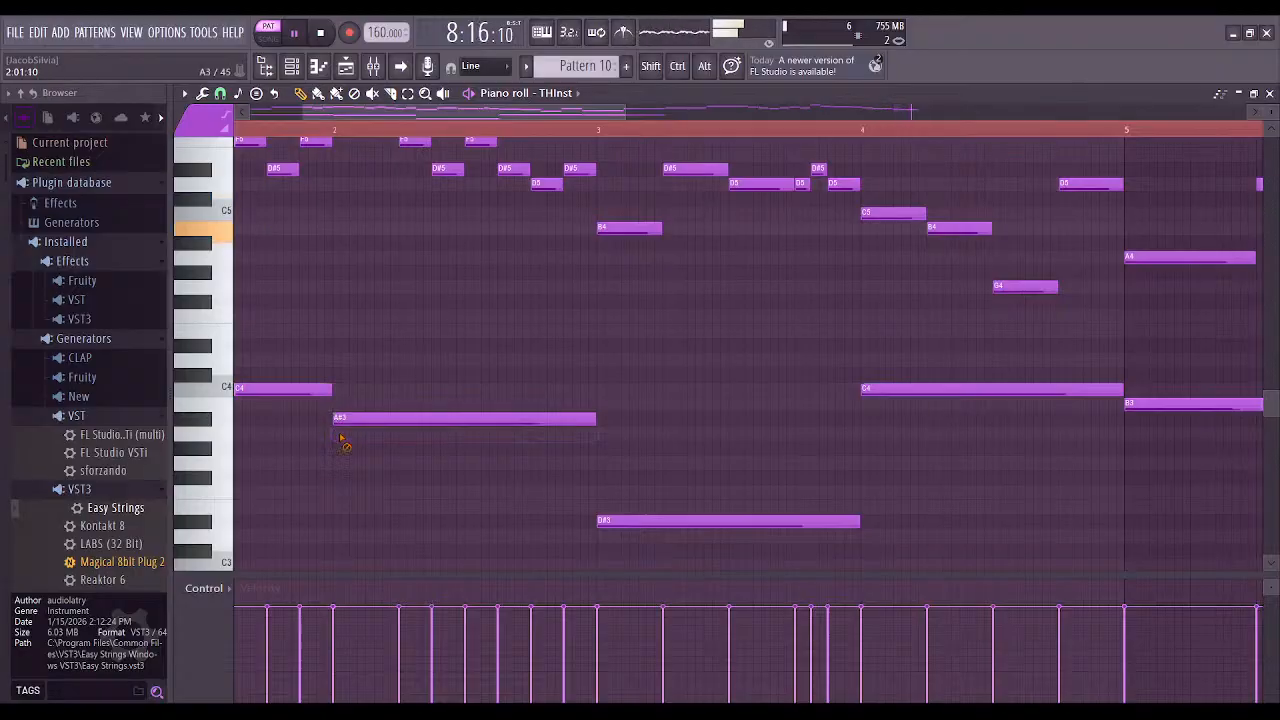
Stop playback and delete the four long bass notes in bars 1 to 4
{"action": "scroll", "coordinate": [603, 496], "scroll_direction": "up", "scroll_amount": 2}
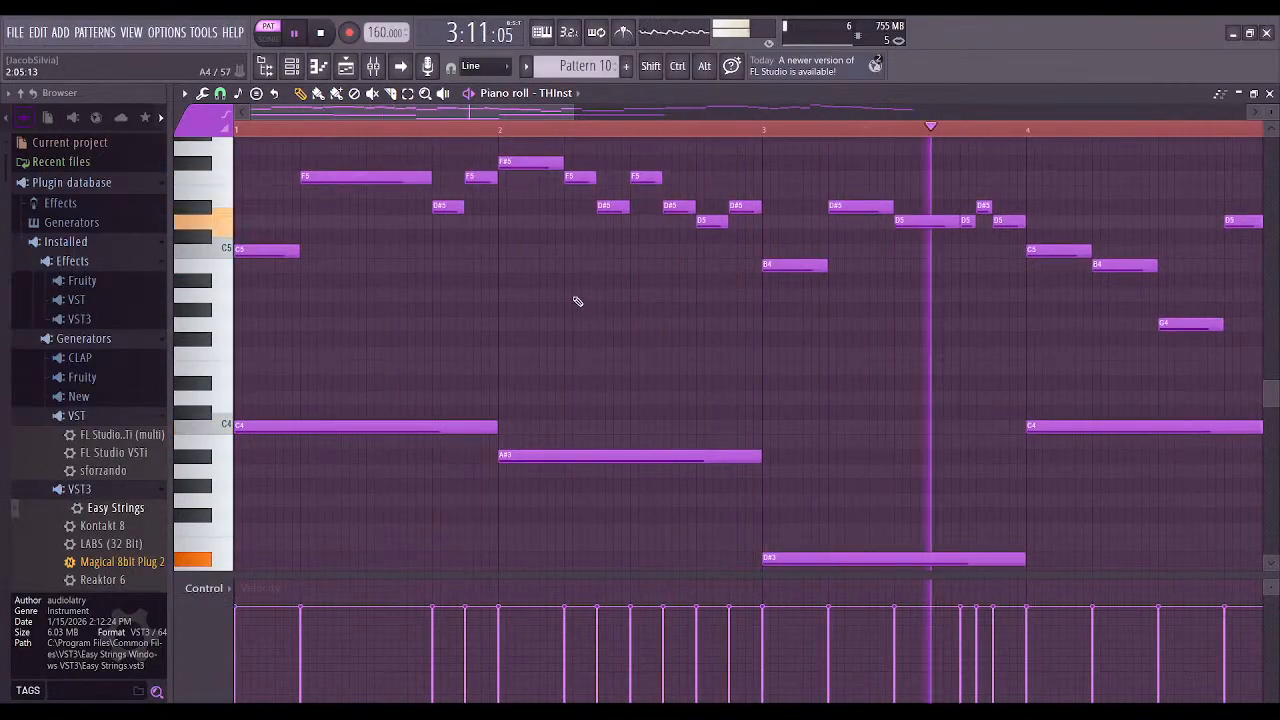
{"action": "scroll", "coordinate": [577, 289], "scroll_direction": "up", "scroll_amount": 3}
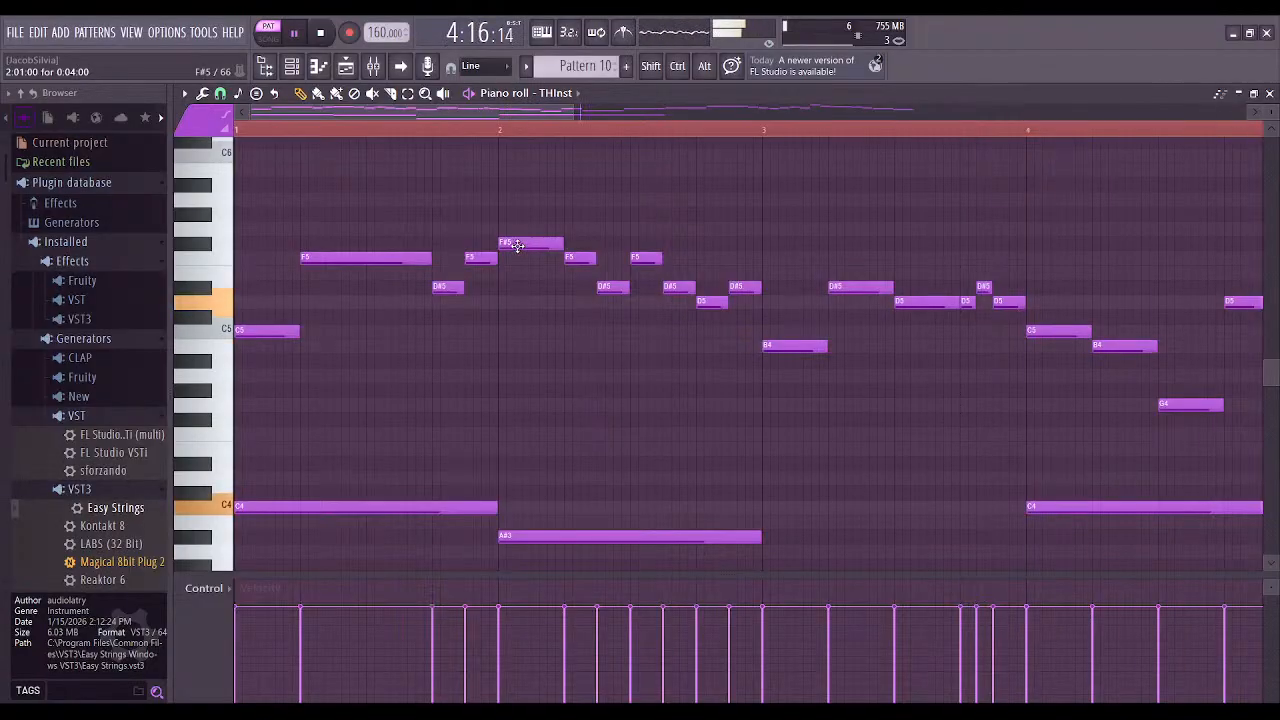
{"action": "key", "text": "space"}
{"action": "right_click", "coordinate": [361, 507]}
{"action": "right_click", "coordinate": [640, 536]}
{"action": "scroll", "coordinate": [600, 440], "scroll_direction": "down", "scroll_amount": 5}
{"action": "right_click", "coordinate": [700, 483]}
{"action": "right_click", "coordinate": [930, 346]}
Play the opening of the melody from bar 1 without the bass notes, pausing in bar 2
{"action": "scroll", "coordinate": [600, 260], "scroll_direction": "up", "scroll_amount": 6}
{"action": "scroll", "coordinate": [630, 198], "scroll_direction": "left", "scroll_amount": 3}
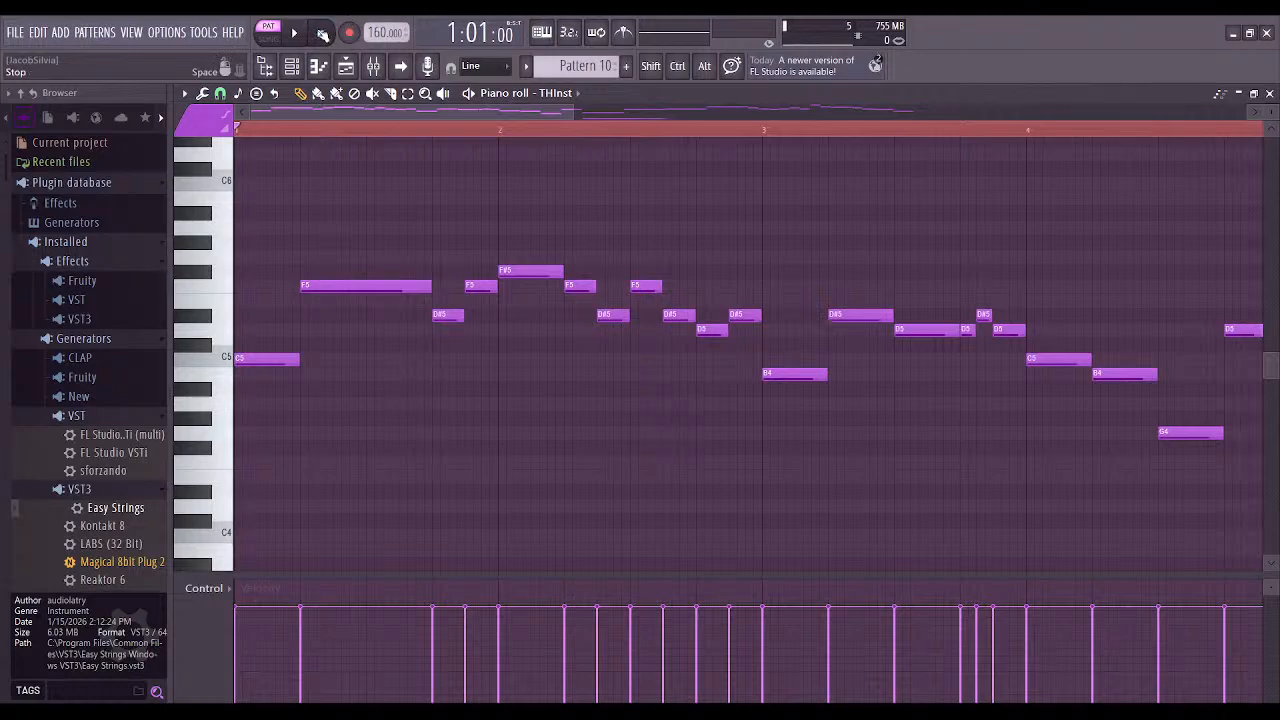
{"action": "left_click", "coordinate": [291, 35]}
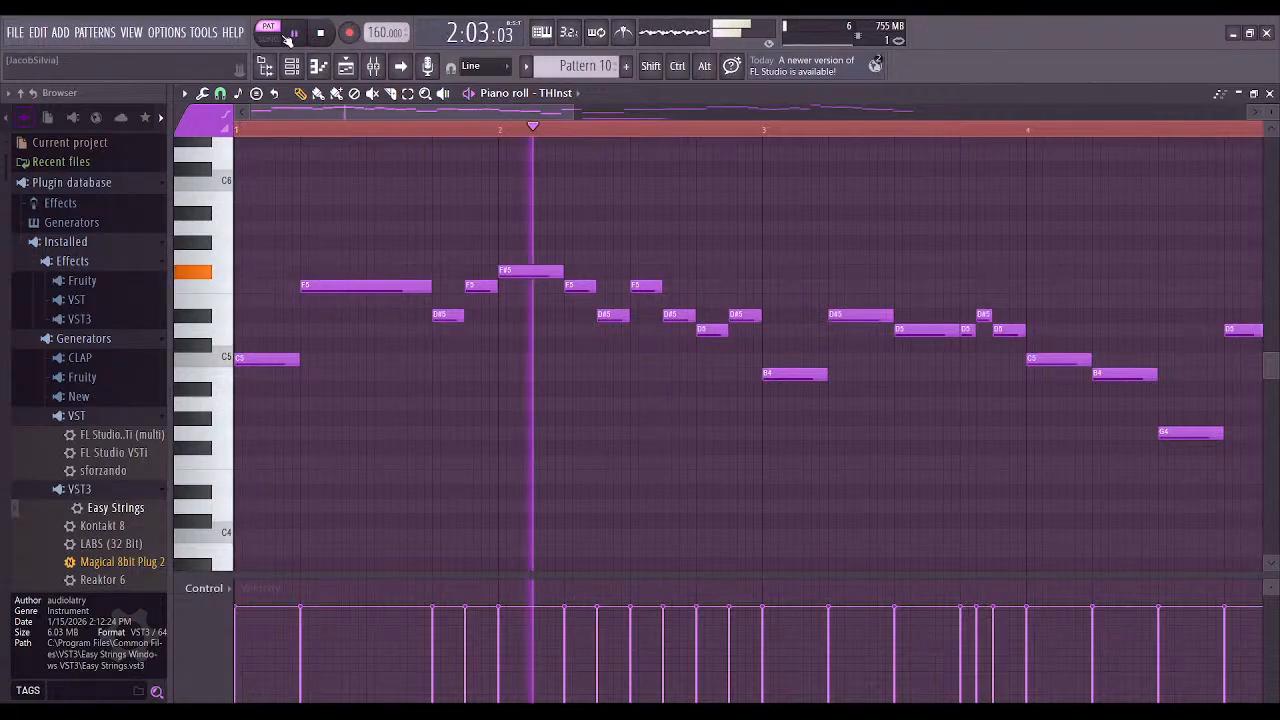
{"action": "left_click", "coordinate": [292, 34]}
Add one-bar bass notes under the melody, C4 in bar 1 and G3 in bar 2
{"action": "scroll", "coordinate": [397, 415], "scroll_direction": "down", "scroll_amount": 2}
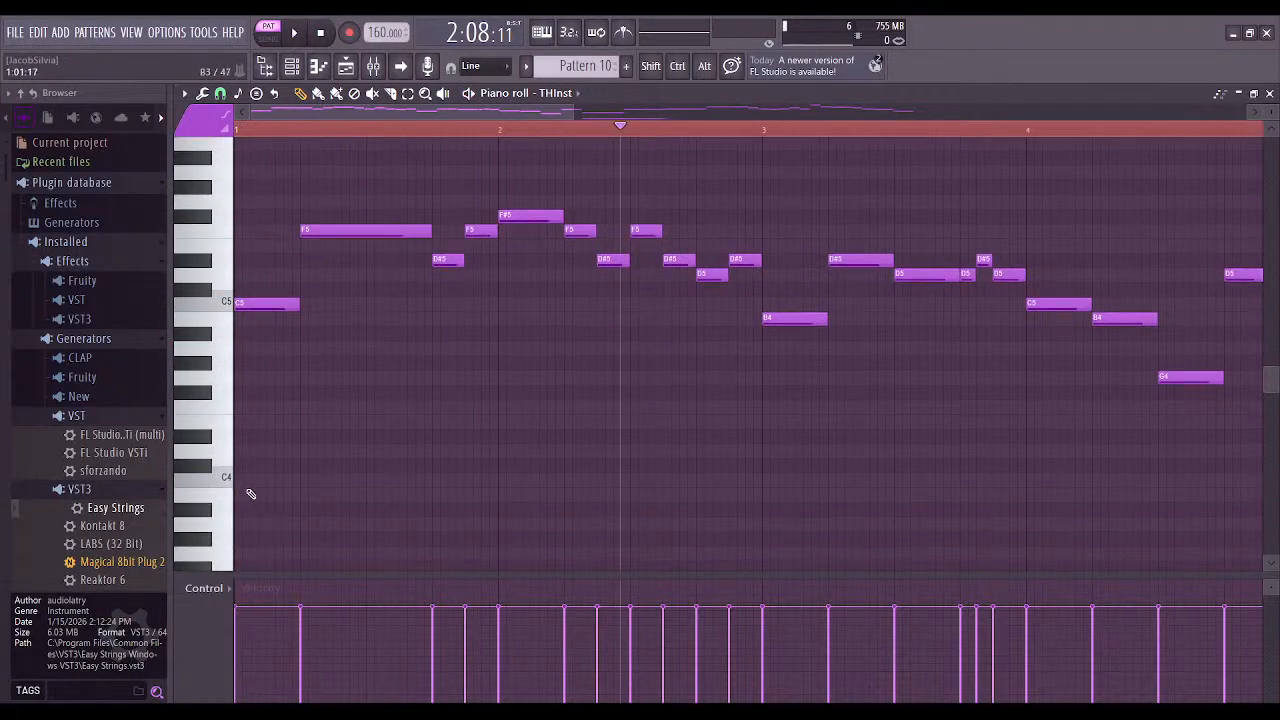
{"action": "left_click_drag", "start_coordinate": [245, 479], "coordinate": [204, 480]}
{"action": "scroll", "coordinate": [527, 518], "scroll_direction": "down", "scroll_amount": 3}
{"action": "left_click_drag", "start_coordinate": [503, 484], "coordinate": [505, 470]}
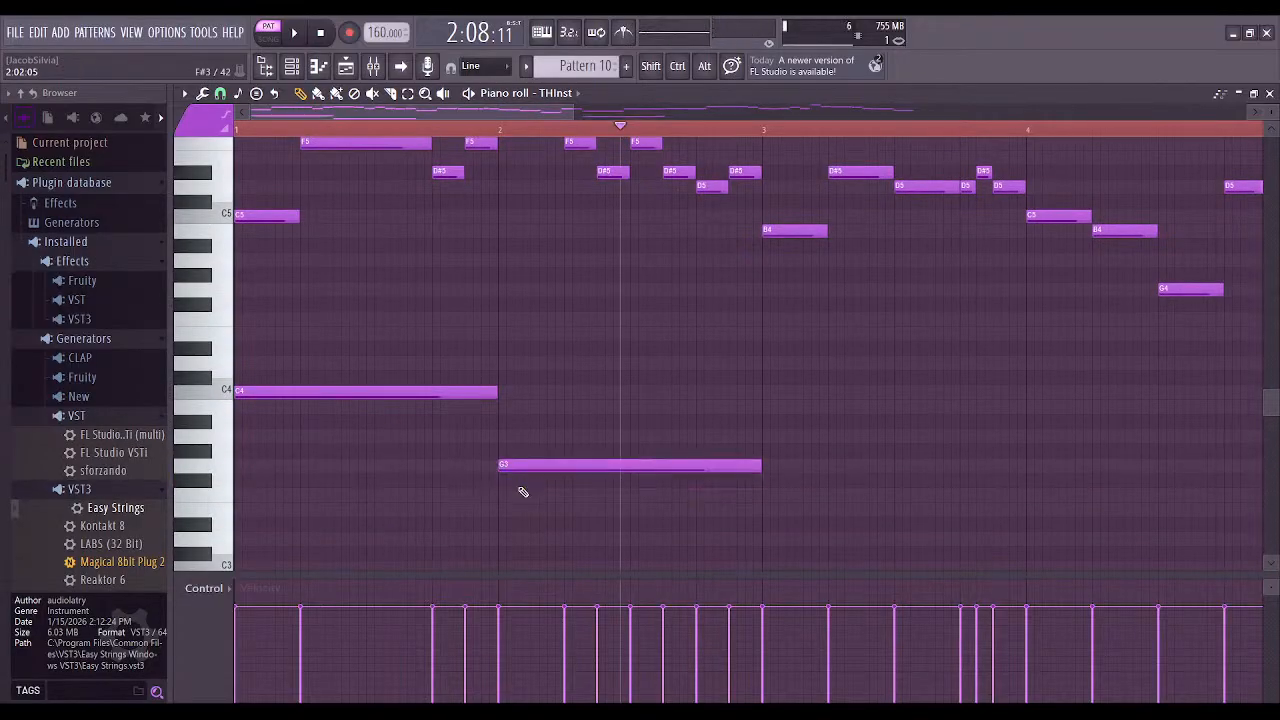
Audition the first two bars and replace the bar 2 bass note with a one-bar B3
{"action": "left_click", "coordinate": [294, 40]}
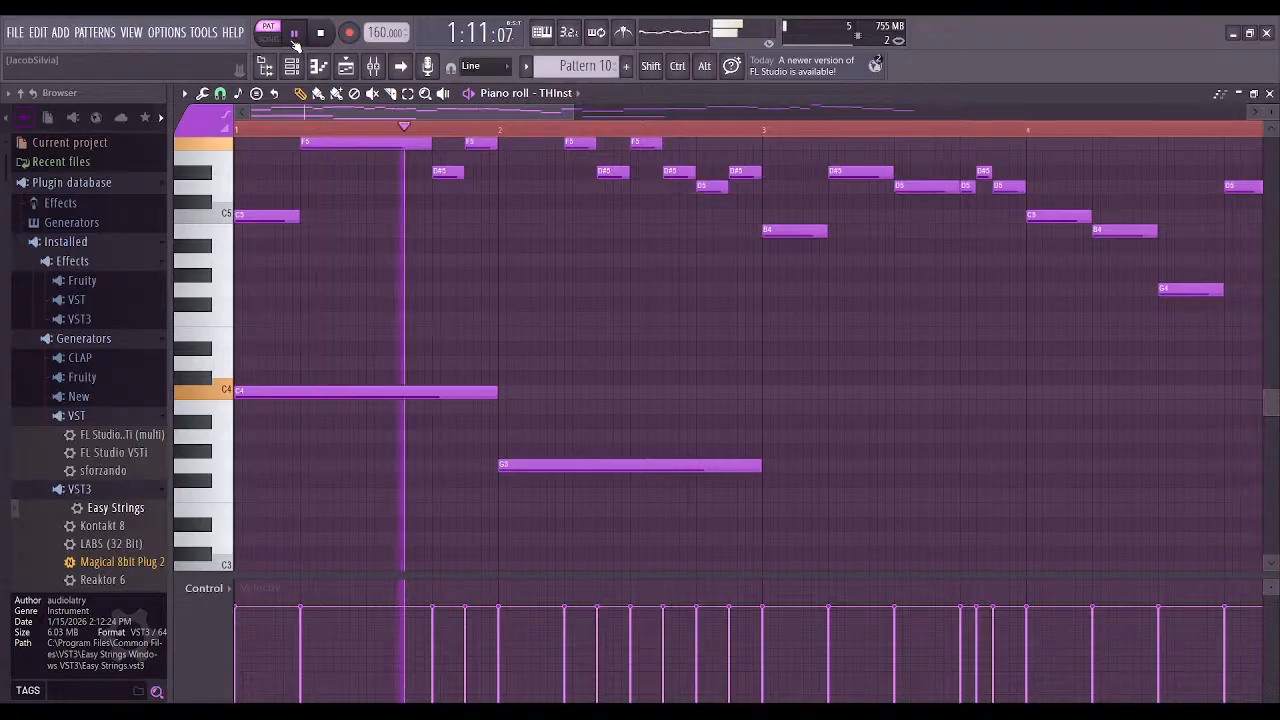
{"action": "left_click", "coordinate": [294, 38]}
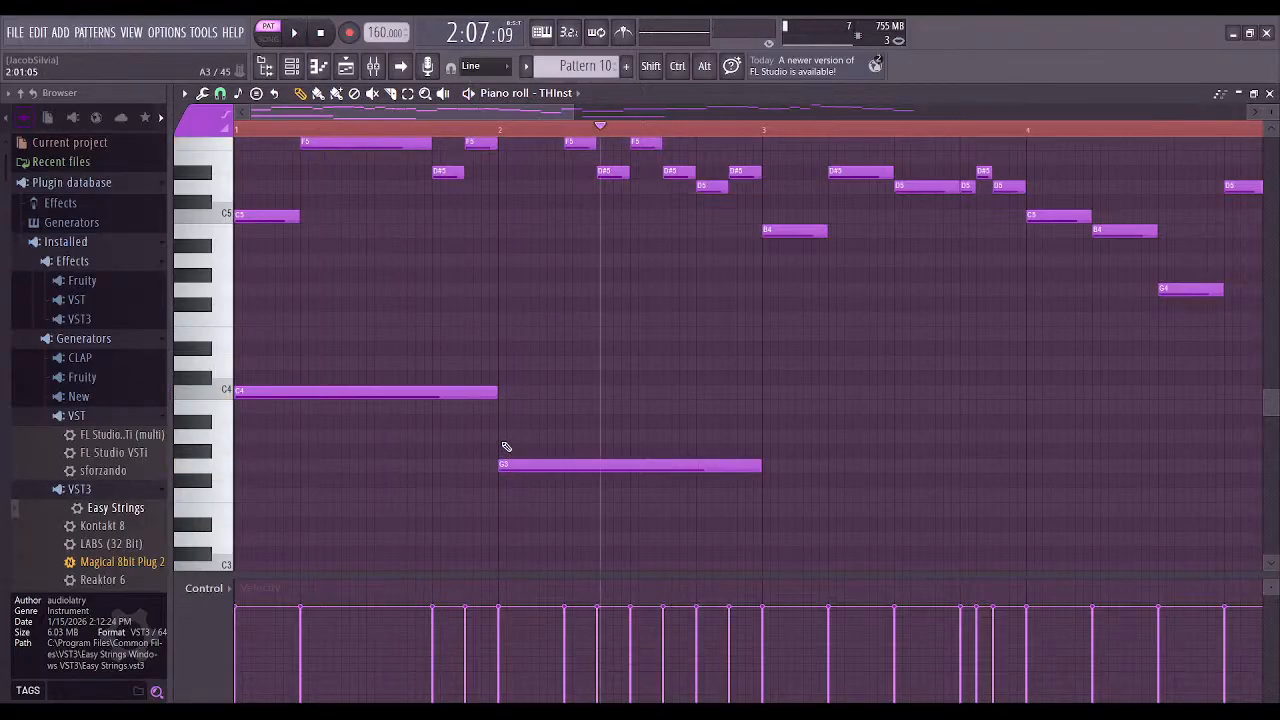
{"action": "left_click", "coordinate": [502, 410]}
{"action": "right_click", "coordinate": [510, 468]}
{"action": "key", "text": "space"}
{"action": "scroll", "coordinate": [647, 295], "scroll_direction": "up", "scroll_amount": 3}
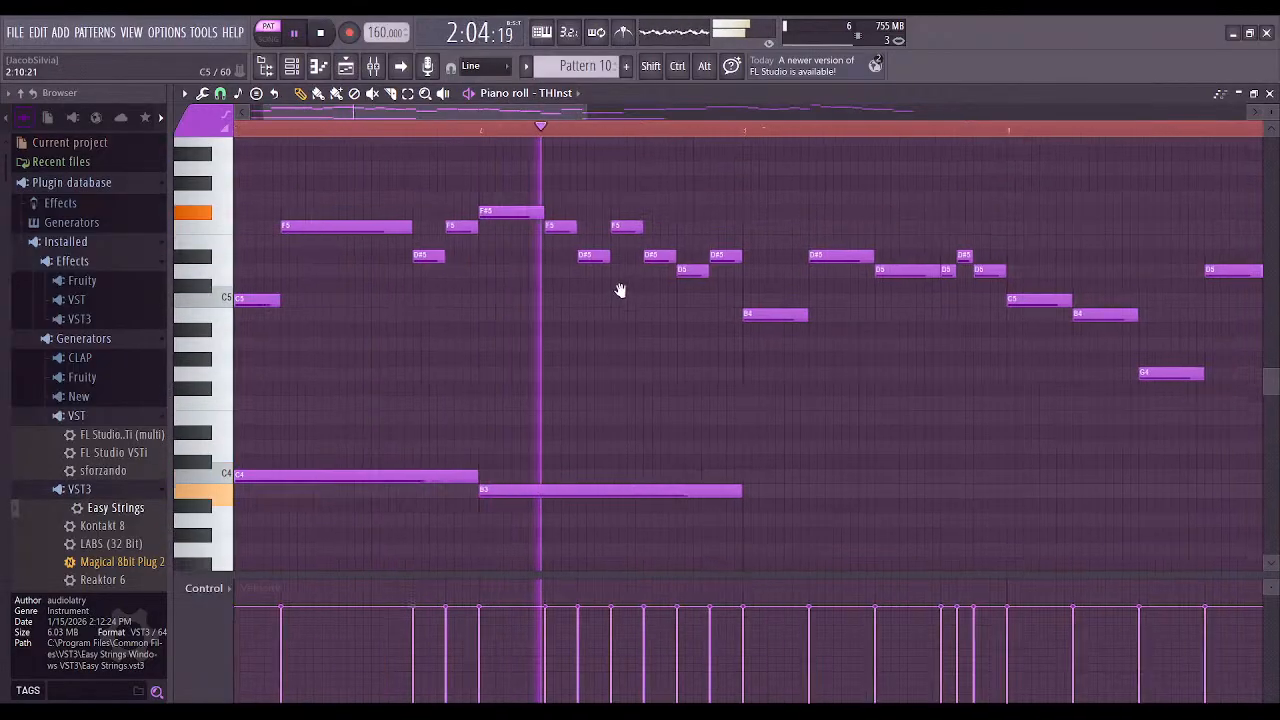
{"action": "key", "text": "space"}
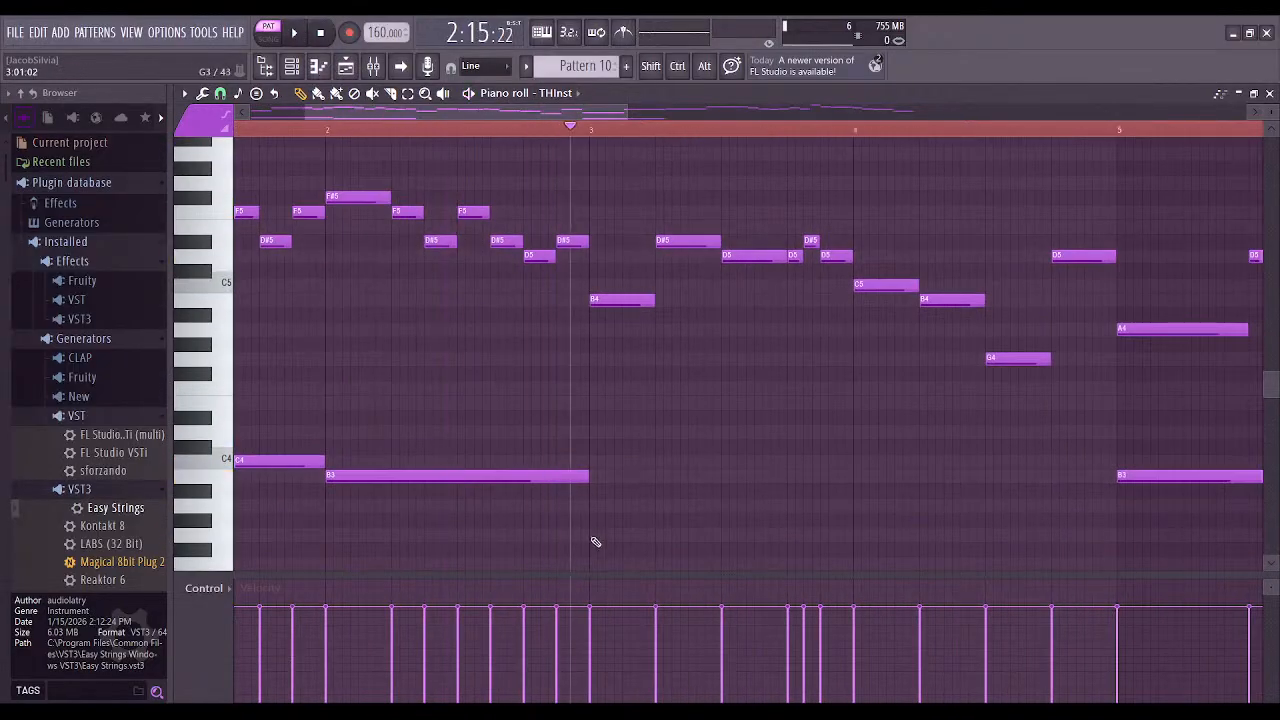
Add a one-bar G3 bass note in bar 3 and a half-bar B3 at the start of bar 4
{"action": "left_click", "coordinate": [593, 533]}
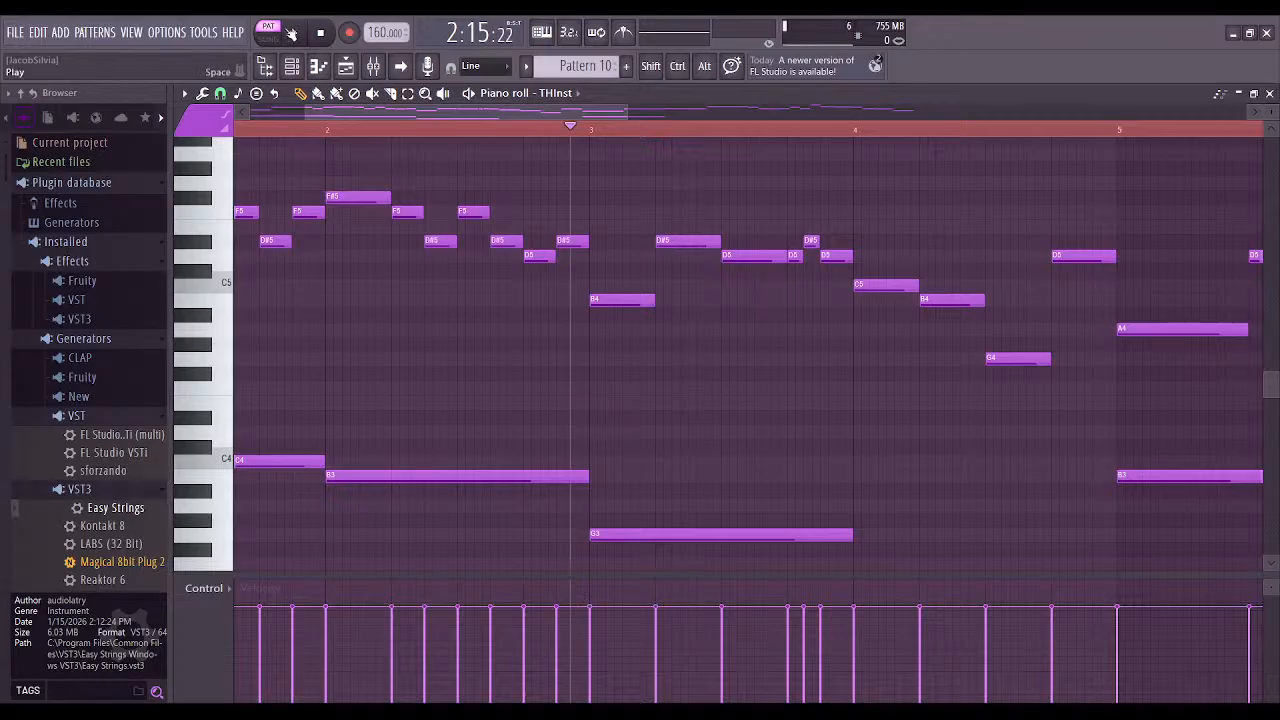
{"action": "key", "text": "space"}
{"action": "left_click_drag", "start_coordinate": [856, 451], "coordinate": [540, 423]}
{"action": "left_click", "coordinate": [540, 445]}
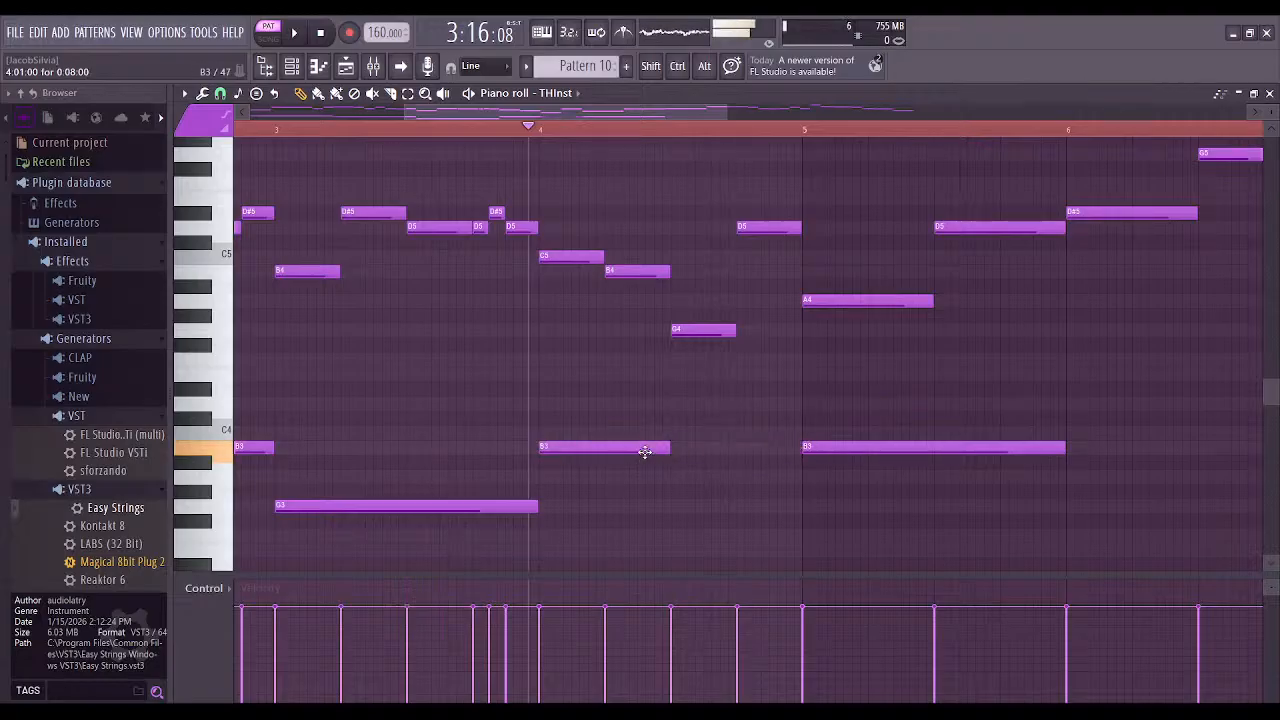
Add a half-bar D4 bass note in the second half of bar 4 and audition the pattern into bar 5
{"action": "left_click", "coordinate": [672, 404]}
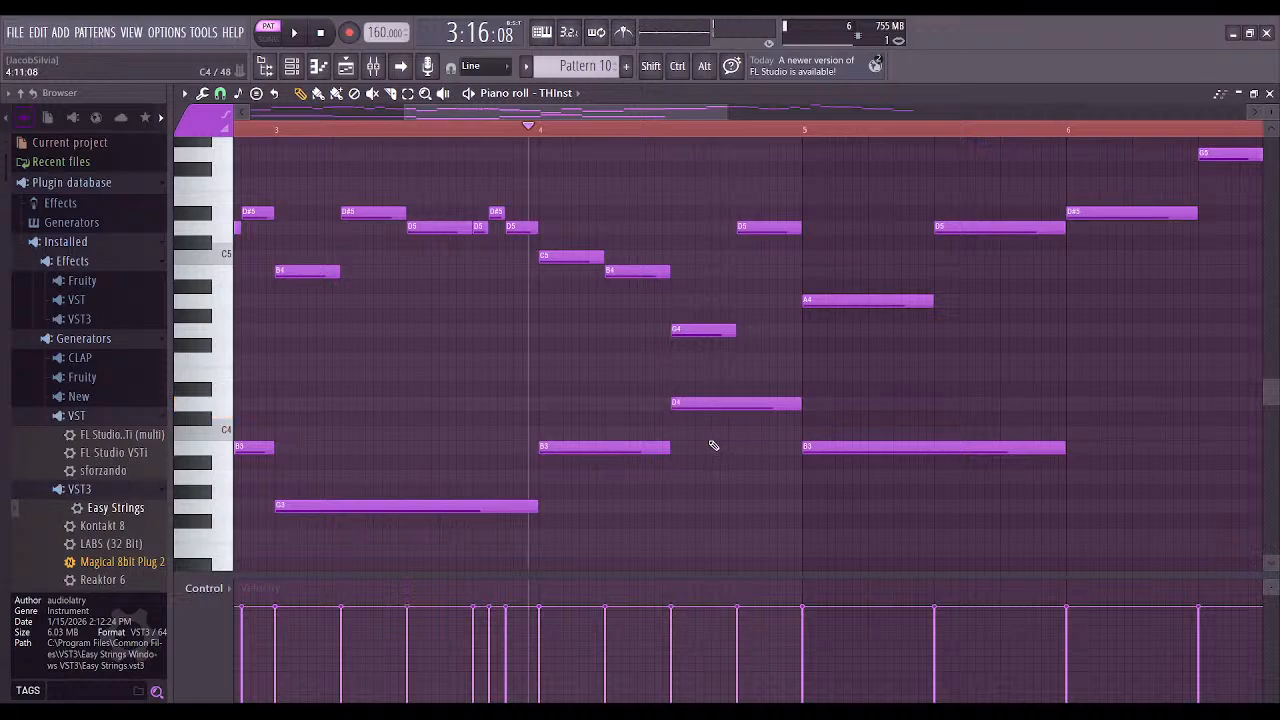
{"action": "left_click", "coordinate": [297, 35]}
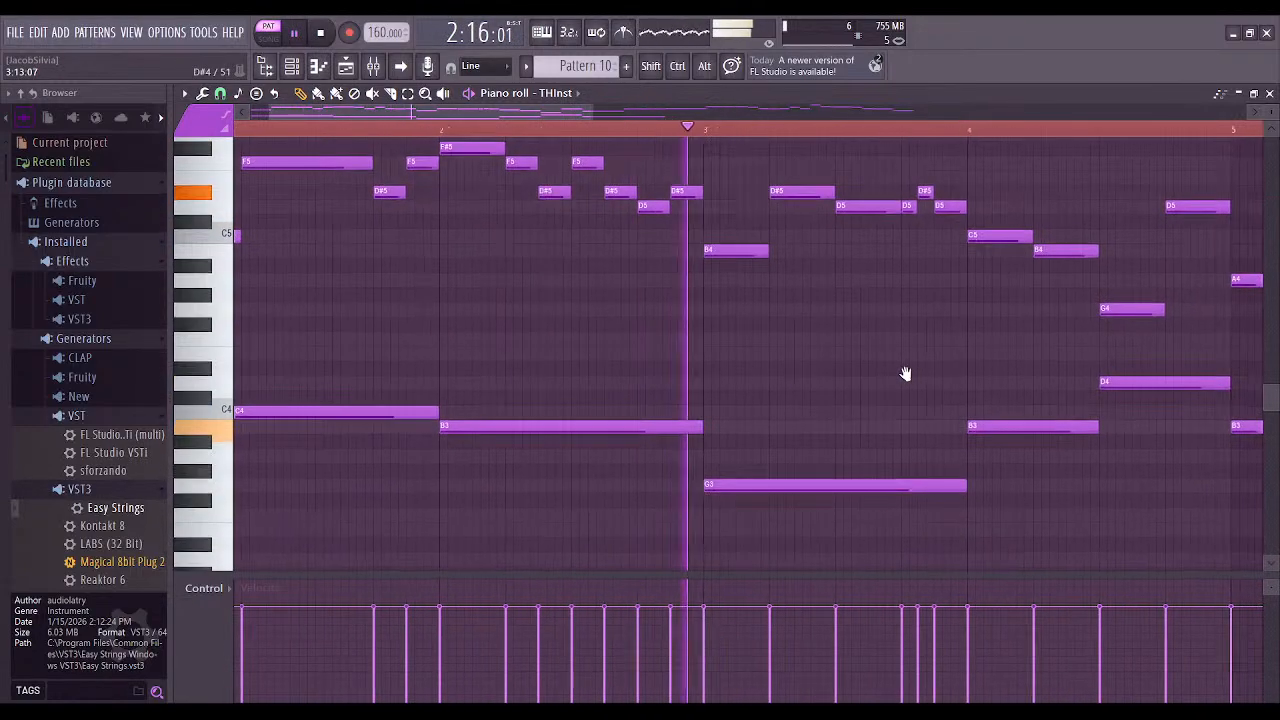
{"action": "left_click_drag", "start_coordinate": [897, 377], "coordinate": [451, 429]}
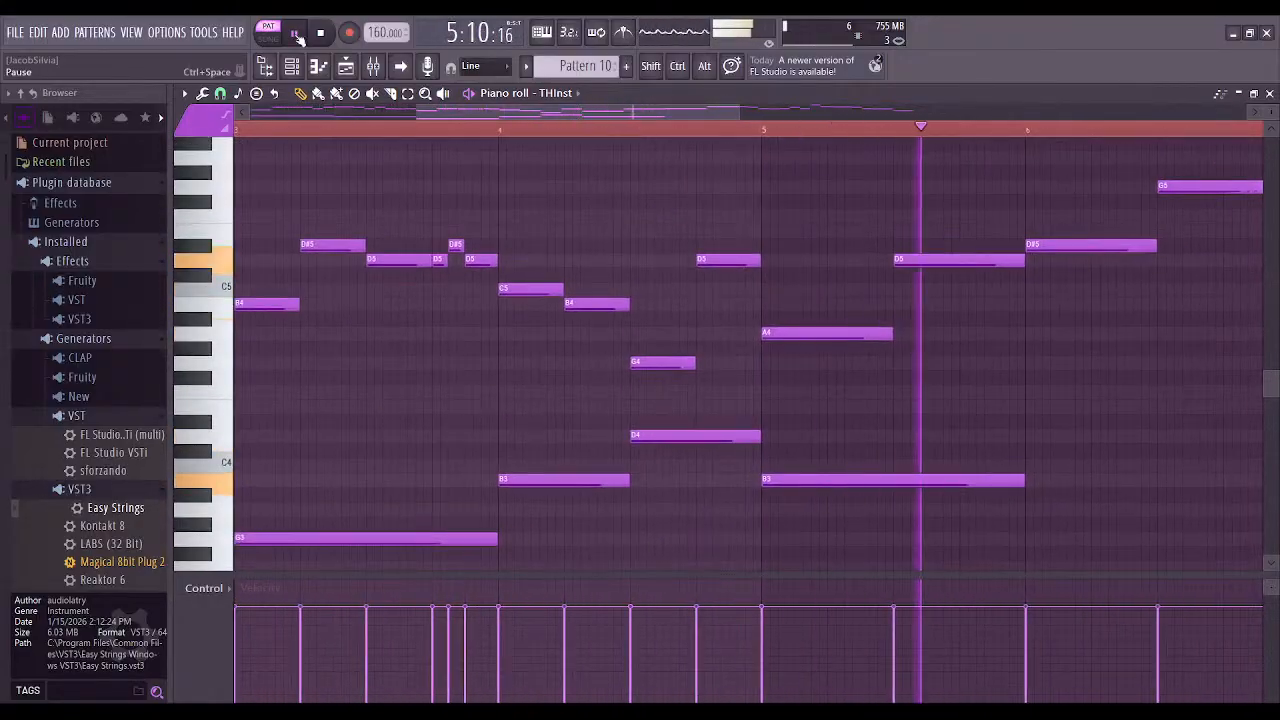
{"action": "key", "text": "space"}
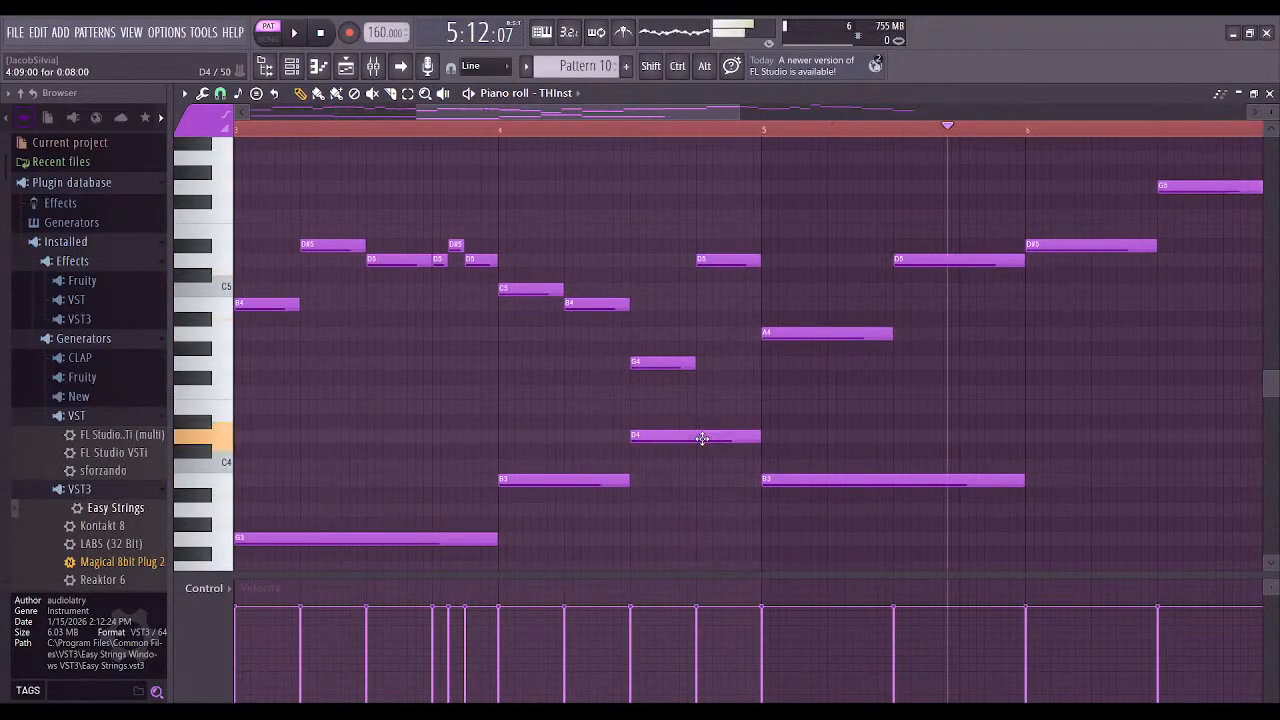
Replace the bar 5 bass note with a C#4 lasting the whole bar
{"action": "left_click", "coordinate": [764, 452]}
{"action": "right_click", "coordinate": [842, 482]}
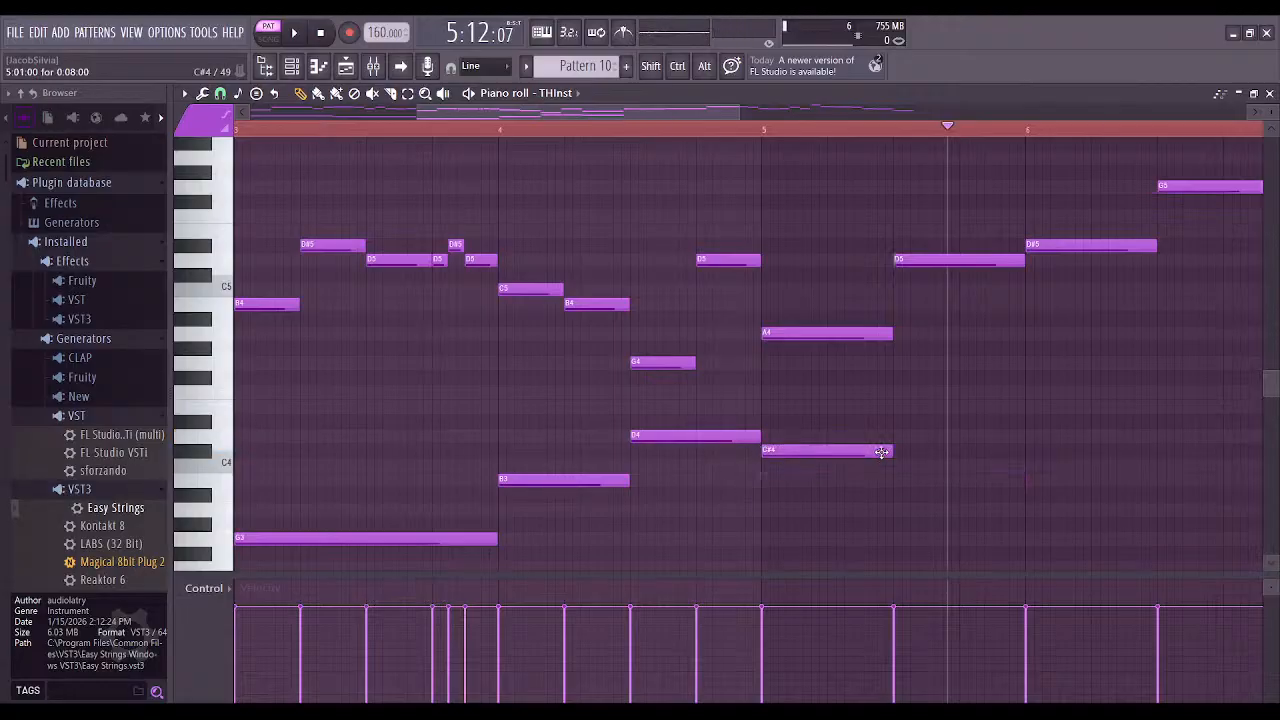
{"action": "left_click_drag", "start_coordinate": [893, 449], "coordinate": [988, 458]}
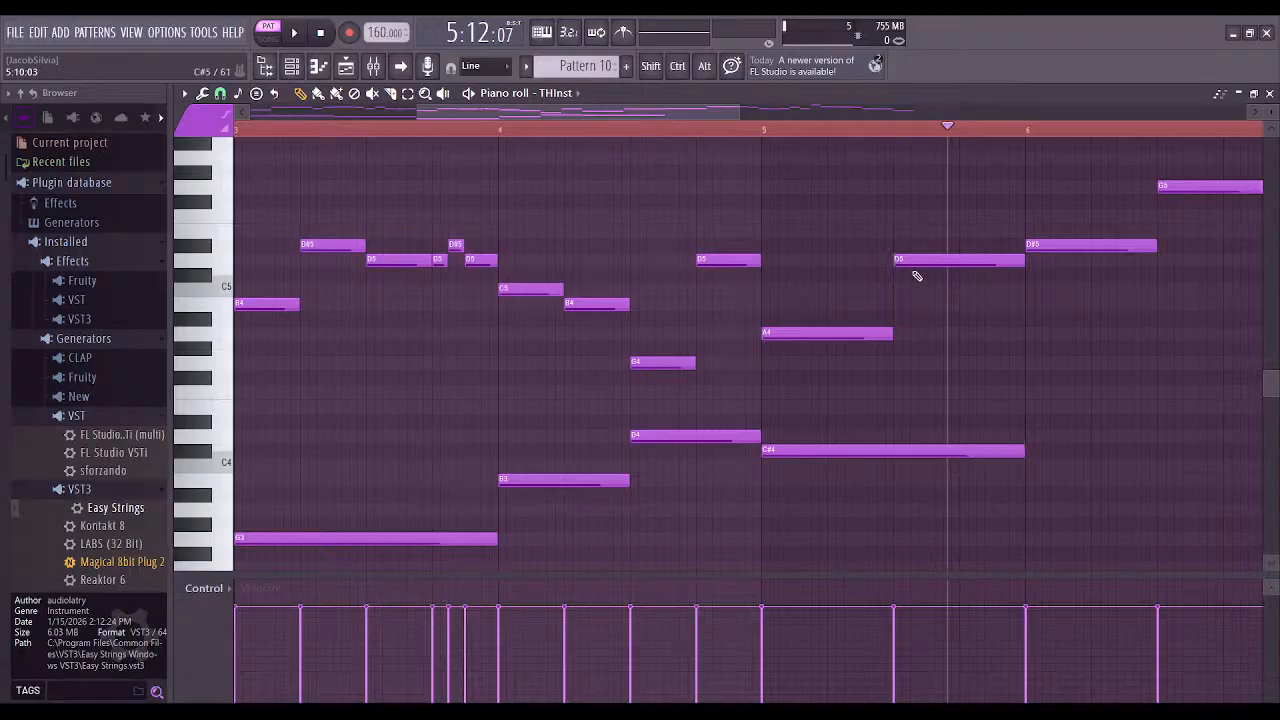
Play the melody and bass together from bar 1, pausing near the end of bar 5
{"action": "left_click", "coordinate": [761, 134]}
{"action": "left_click", "coordinate": [294, 33]}
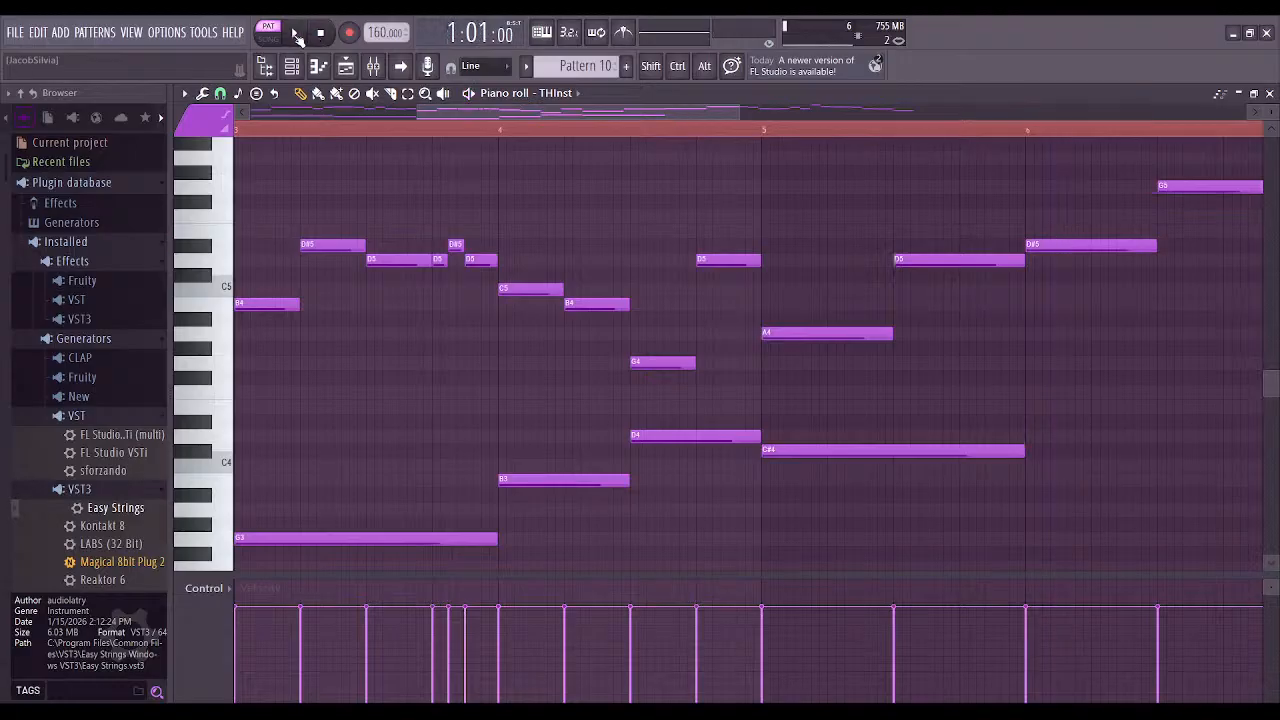
{"action": "left_click_drag", "start_coordinate": [491, 362], "coordinate": [261, 405]}
{"action": "left_click", "coordinate": [291, 33]}
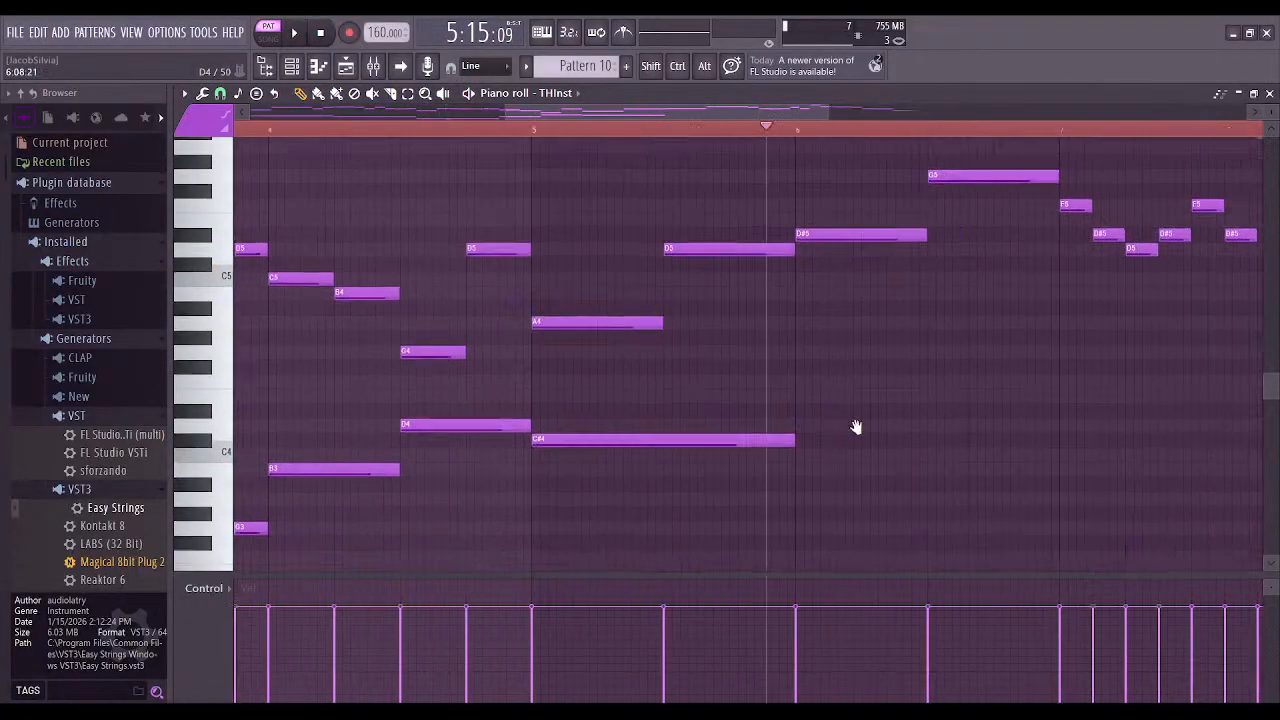
Add one-bar bass notes under the melody, C4 in bar 6 and D#4 in bar 7
{"action": "left_click", "coordinate": [703, 464]}
{"action": "left_click_drag", "start_coordinate": [966, 453], "coordinate": [775, 485]}
{"action": "left_click", "coordinate": [756, 419]}
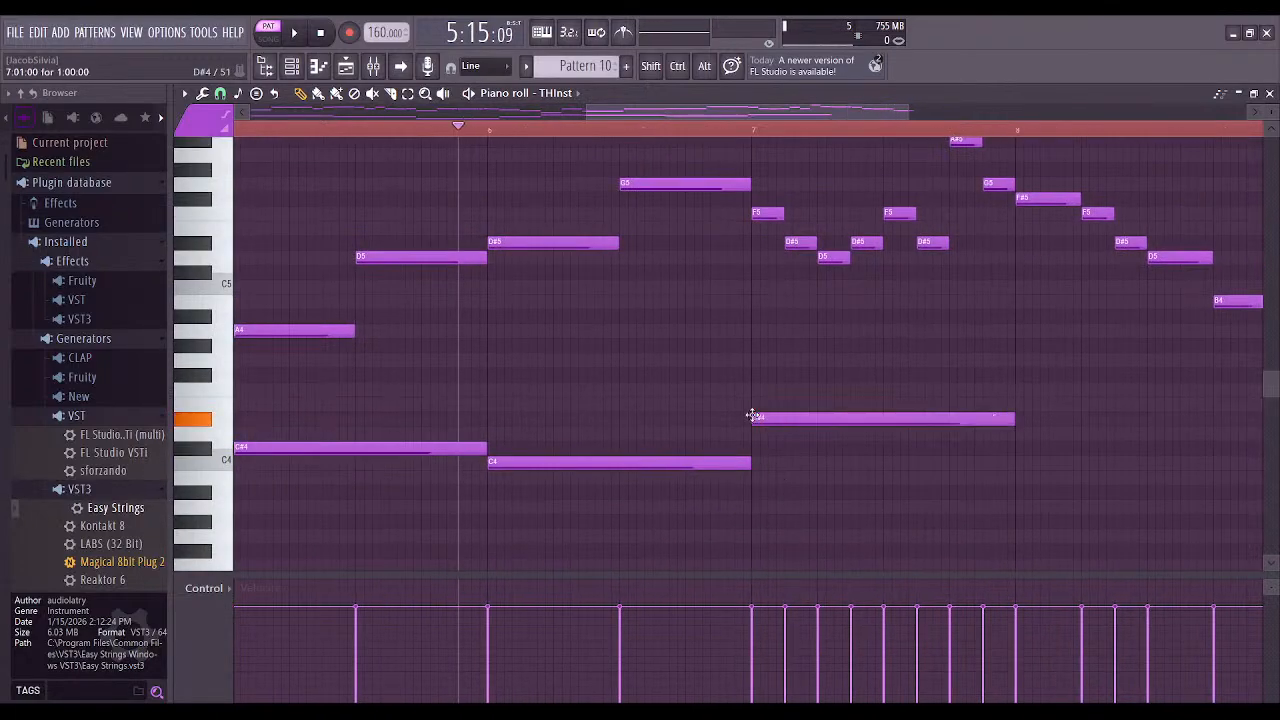
Play the pattern from bar 6 through bar 8 to check the bass against the melody
{"action": "left_click", "coordinate": [492, 130]}
{"action": "key", "text": "space"}
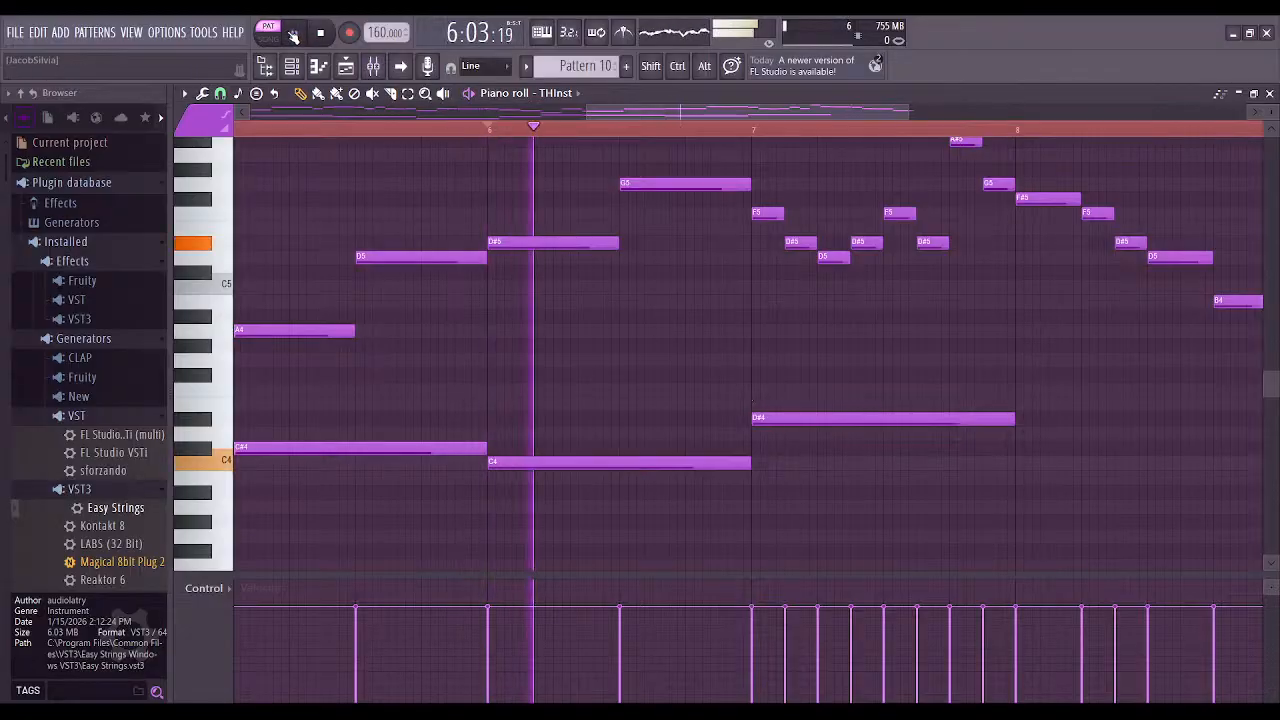
{"action": "left_click_drag", "start_coordinate": [1077, 371], "coordinate": [857, 357]}
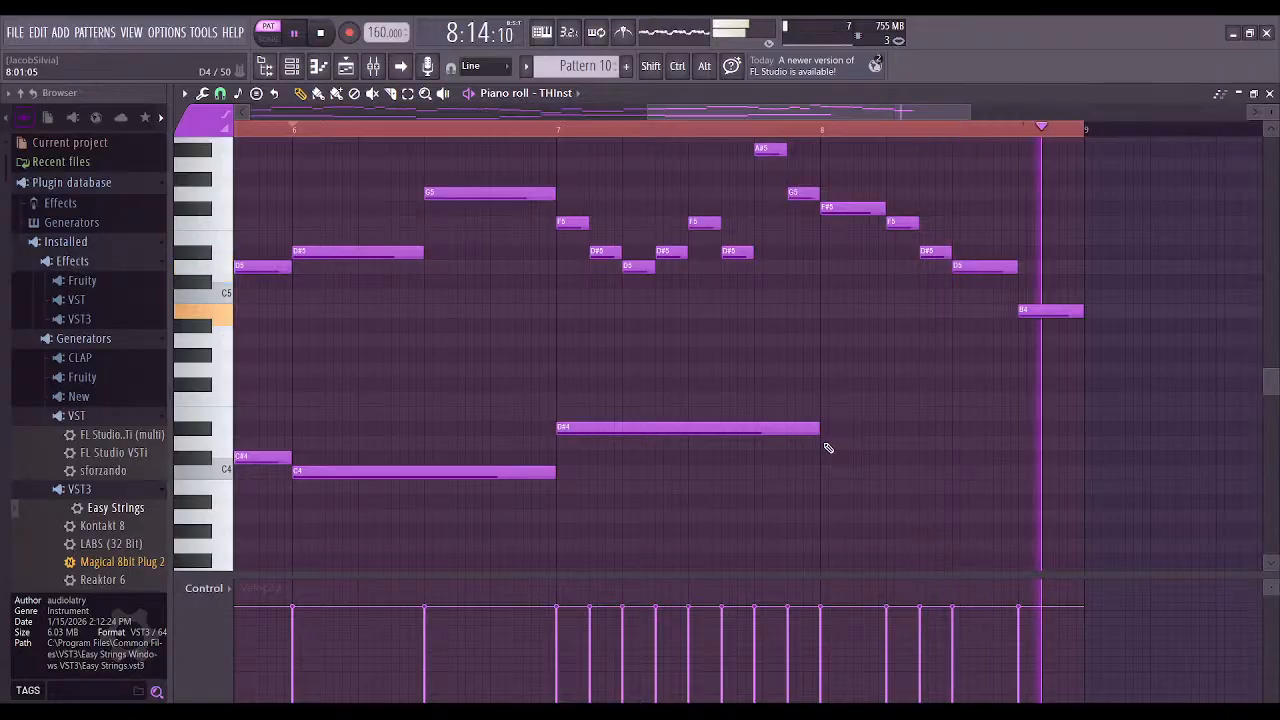
Shorten the D#4 note in bar 7 to half a bar and continue the lower line with half-bar notes G4, F4 and B3
{"action": "left_click_drag", "start_coordinate": [828, 448], "coordinate": [690, 426]}
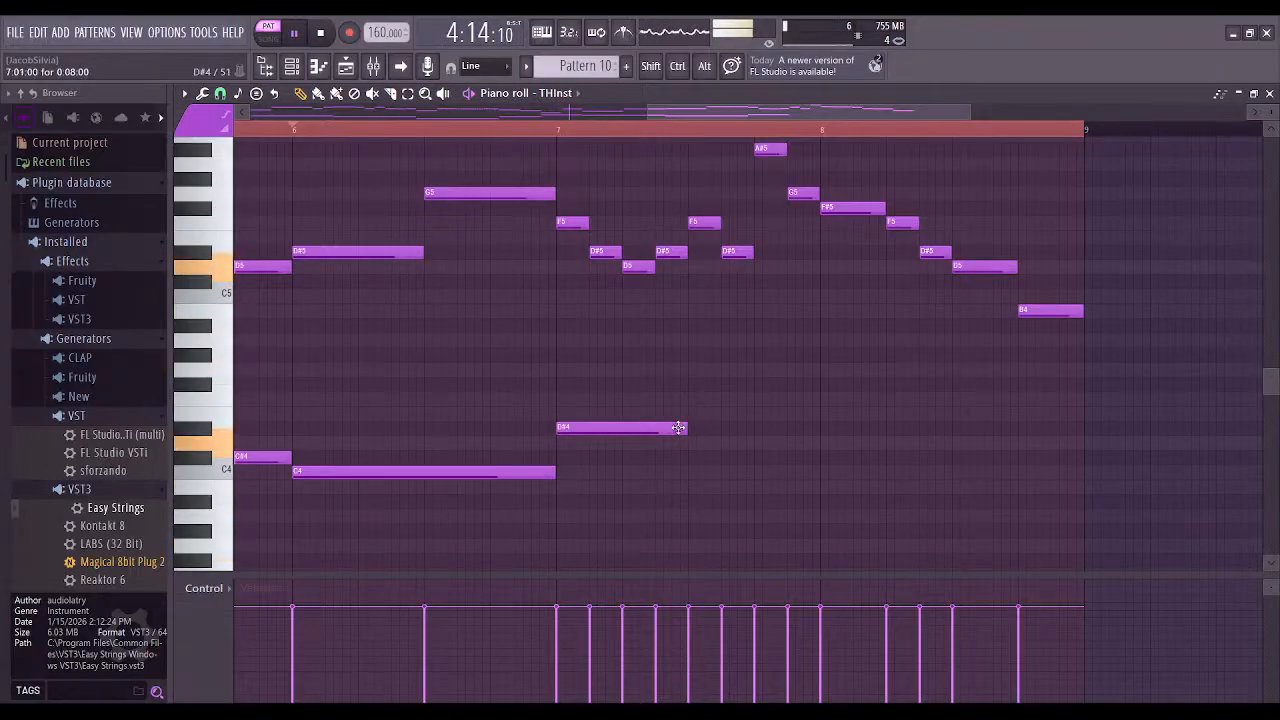
{"action": "left_click", "coordinate": [690, 369]}
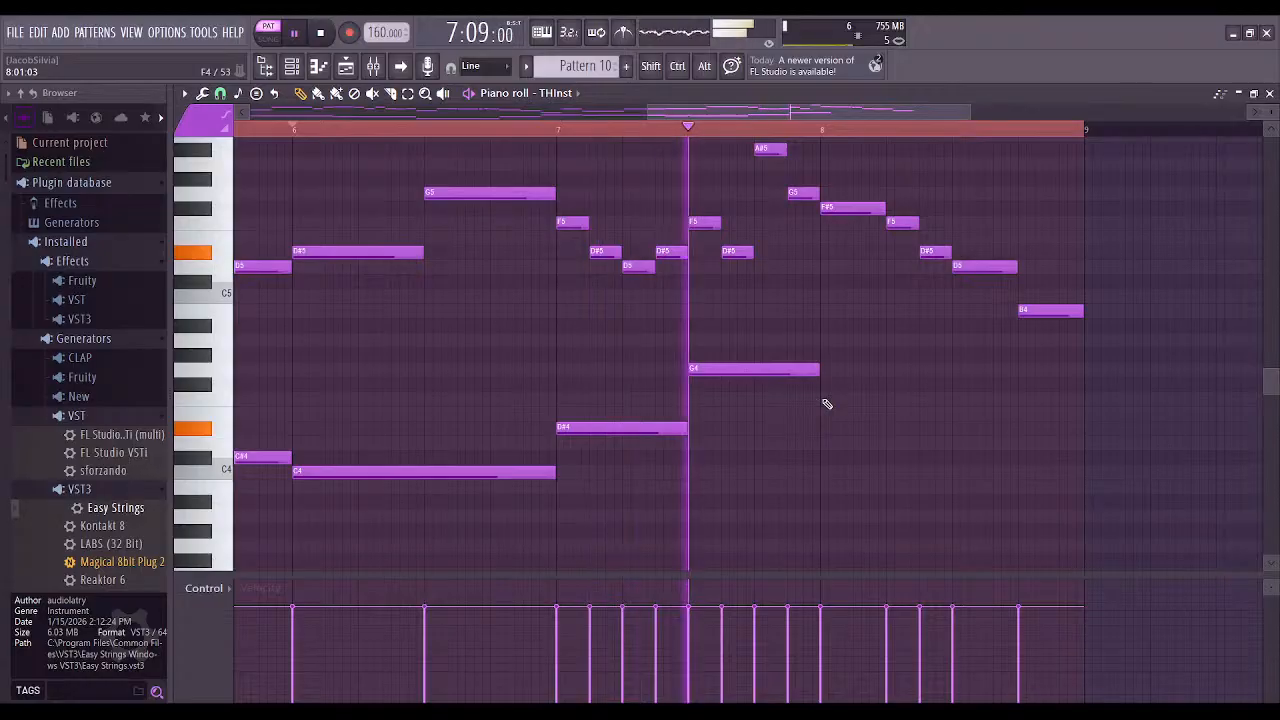
{"action": "left_click", "coordinate": [834, 399]}
{"action": "left_click_drag", "start_coordinate": [880, 400], "coordinate": [871, 400]}
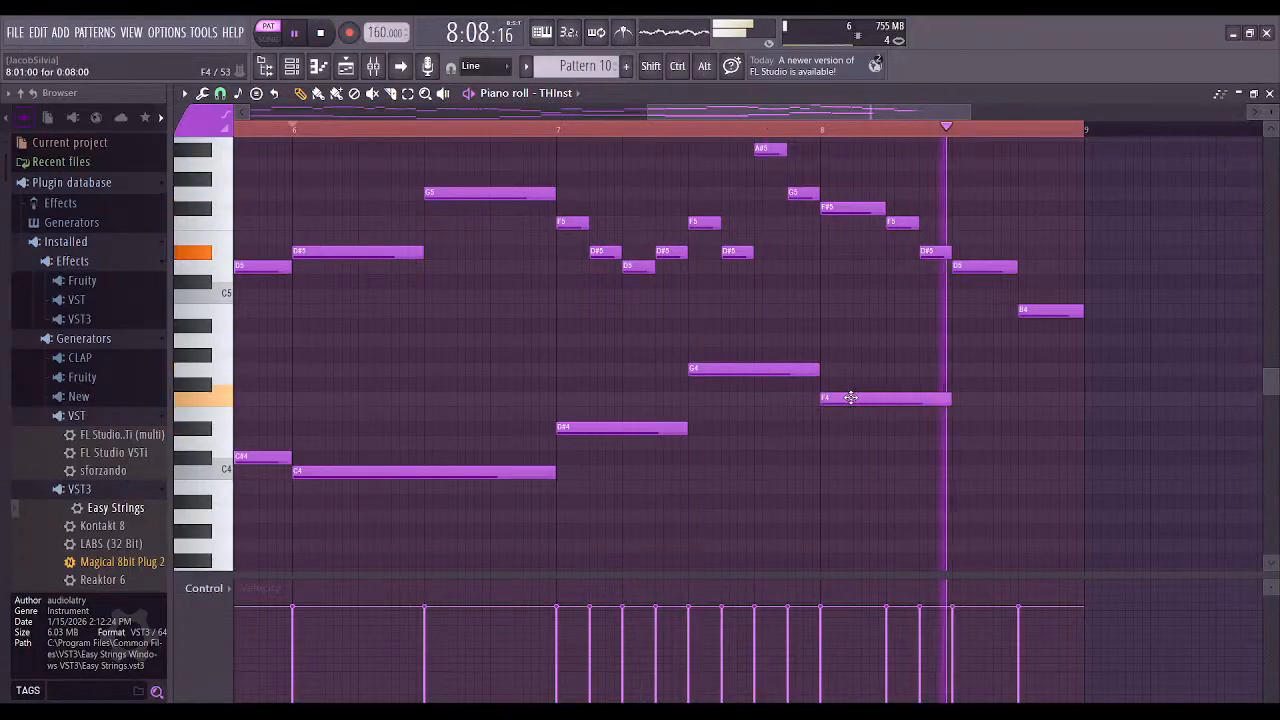
{"action": "left_click", "coordinate": [961, 472]}
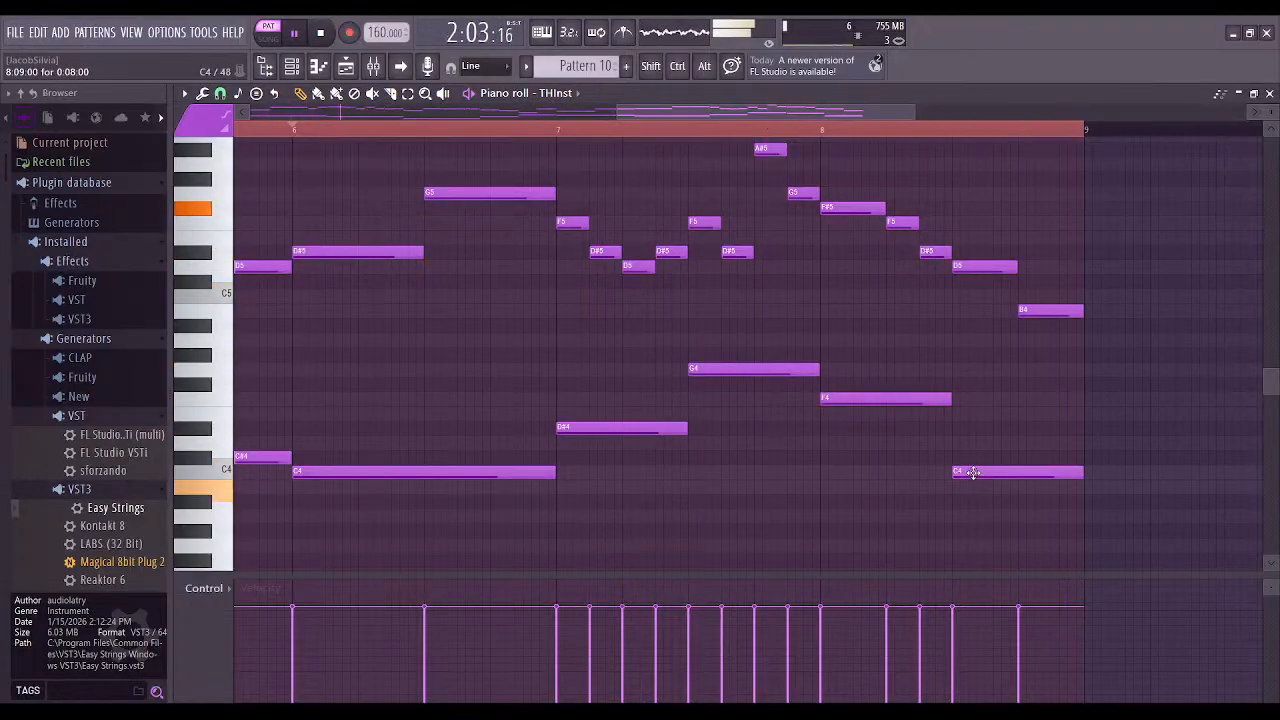
{"action": "left_click_drag", "start_coordinate": [983, 473], "coordinate": [975, 490]}
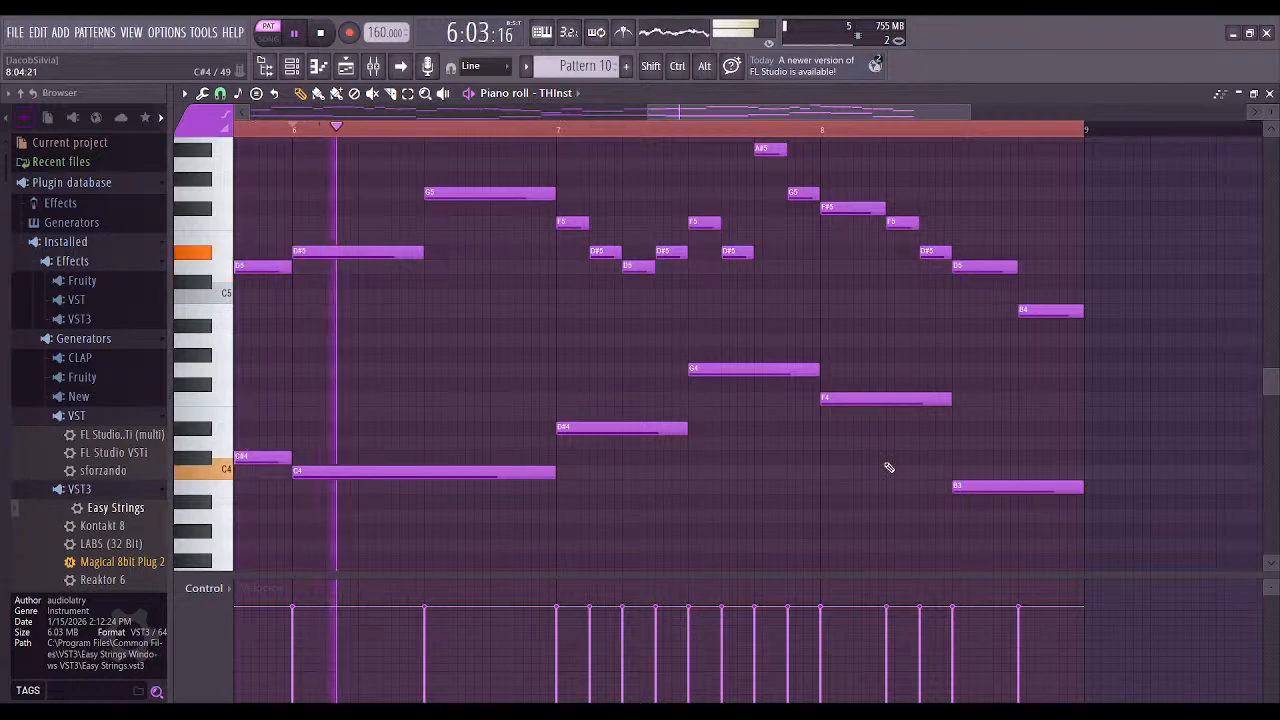
Replace the F4 note at the start of bar 8 with a half-bar F#4
{"action": "scroll", "coordinate": [880, 462], "scroll_direction": "up", "scroll_amount": 1}
{"action": "scroll", "coordinate": [877, 457], "scroll_direction": "up", "scroll_amount": 1}
{"action": "scroll", "coordinate": [845, 460], "scroll_direction": "down", "scroll_amount": 3}
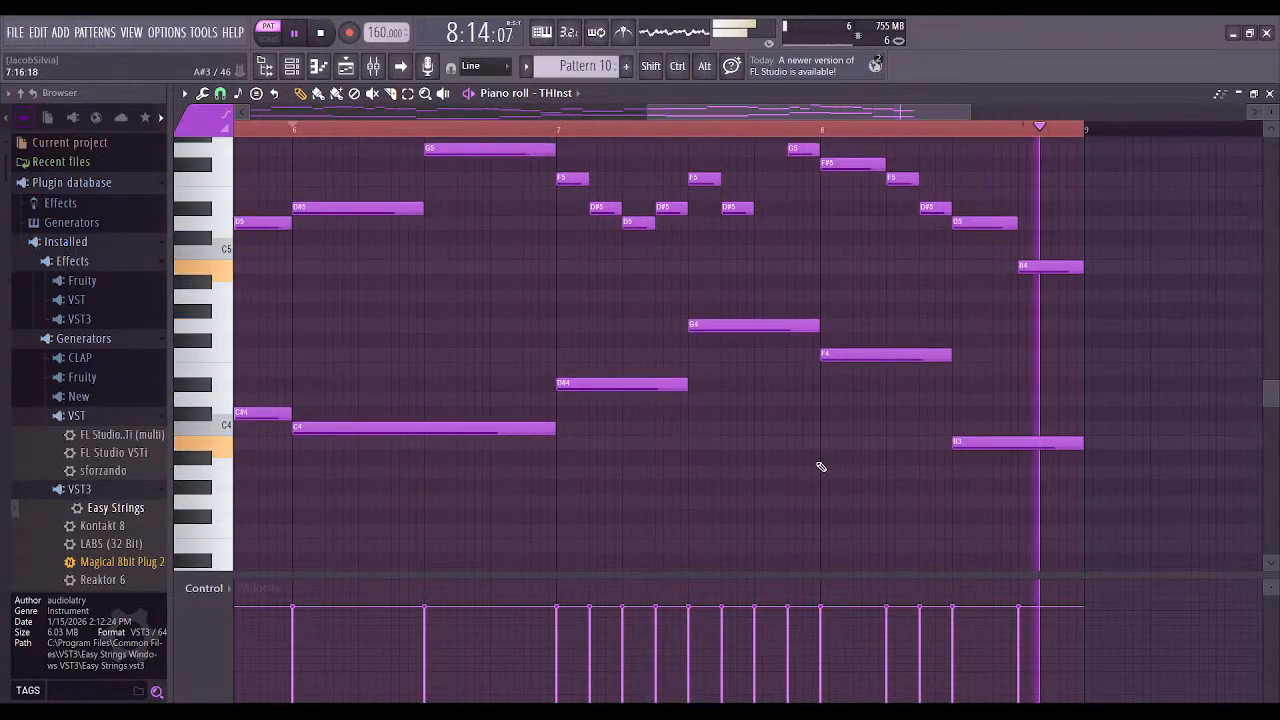
{"action": "left_click", "coordinate": [830, 342]}
{"action": "right_click", "coordinate": [830, 342]}
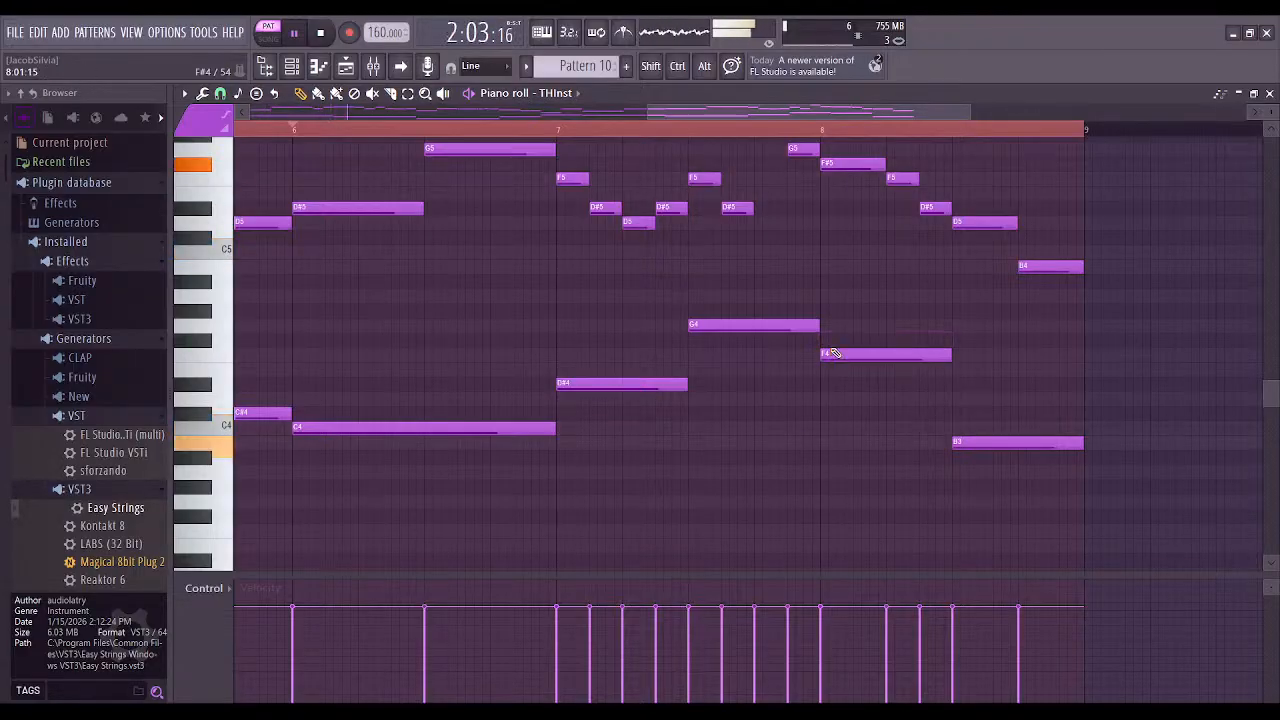
{"action": "left_click", "coordinate": [830, 342]}
Replace the D#4 note at the start of bar 7 with a half-bar F4 and play from bar 6
{"action": "scroll", "coordinate": [886, 371], "scroll_direction": "down", "scroll_amount": 1}
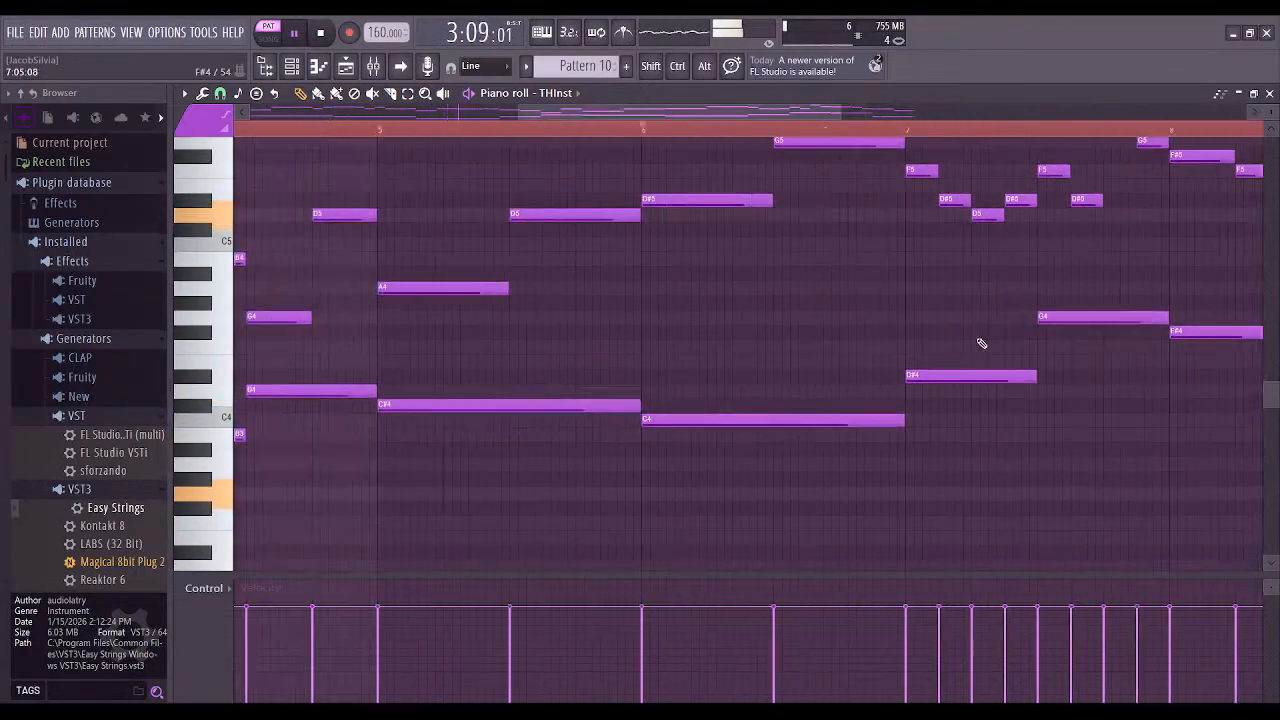
{"action": "scroll", "coordinate": [880, 363], "scroll_direction": "down", "scroll_amount": 1}
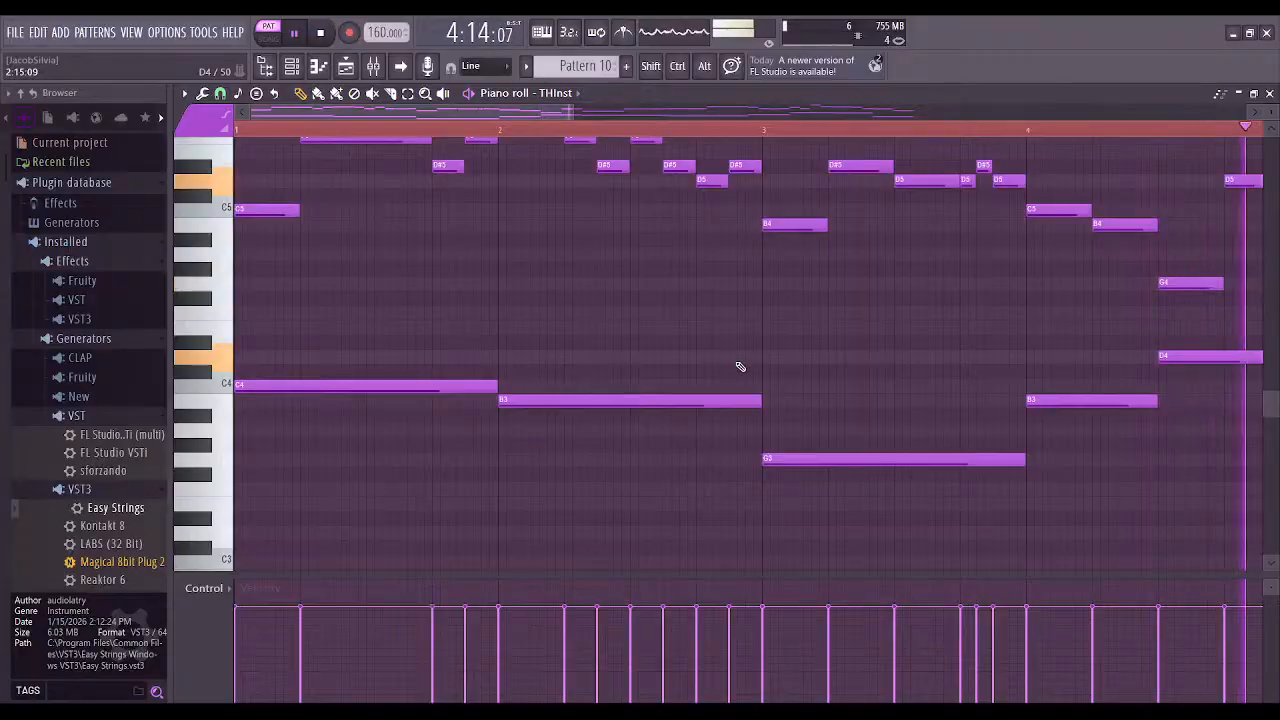
{"action": "scroll", "coordinate": [346, 421], "scroll_direction": "up", "scroll_amount": 2}
{"action": "scroll", "coordinate": [346, 421], "scroll_direction": "down", "scroll_amount": 1}
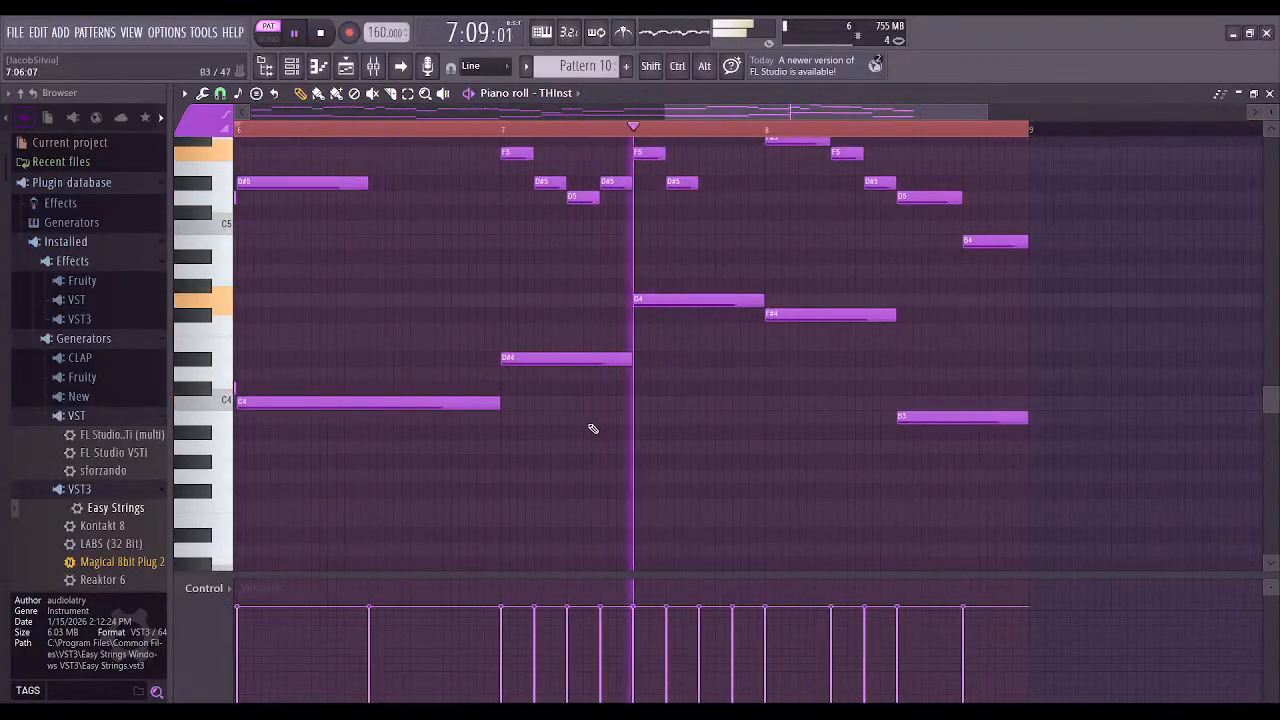
{"action": "scroll", "coordinate": [634, 392], "scroll_direction": "up", "scroll_amount": 2}
{"action": "left_click", "coordinate": [580, 377]}
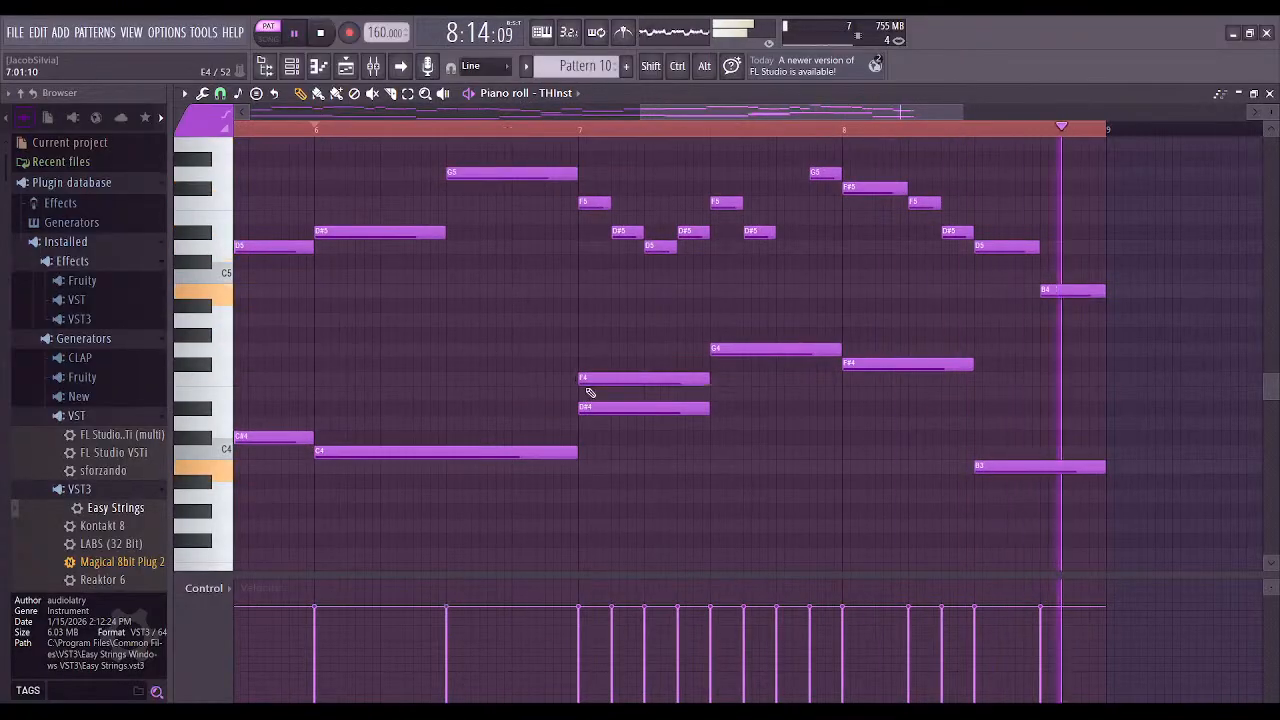
{"action": "right_click", "coordinate": [600, 405]}
{"action": "left_click", "coordinate": [320, 131]}
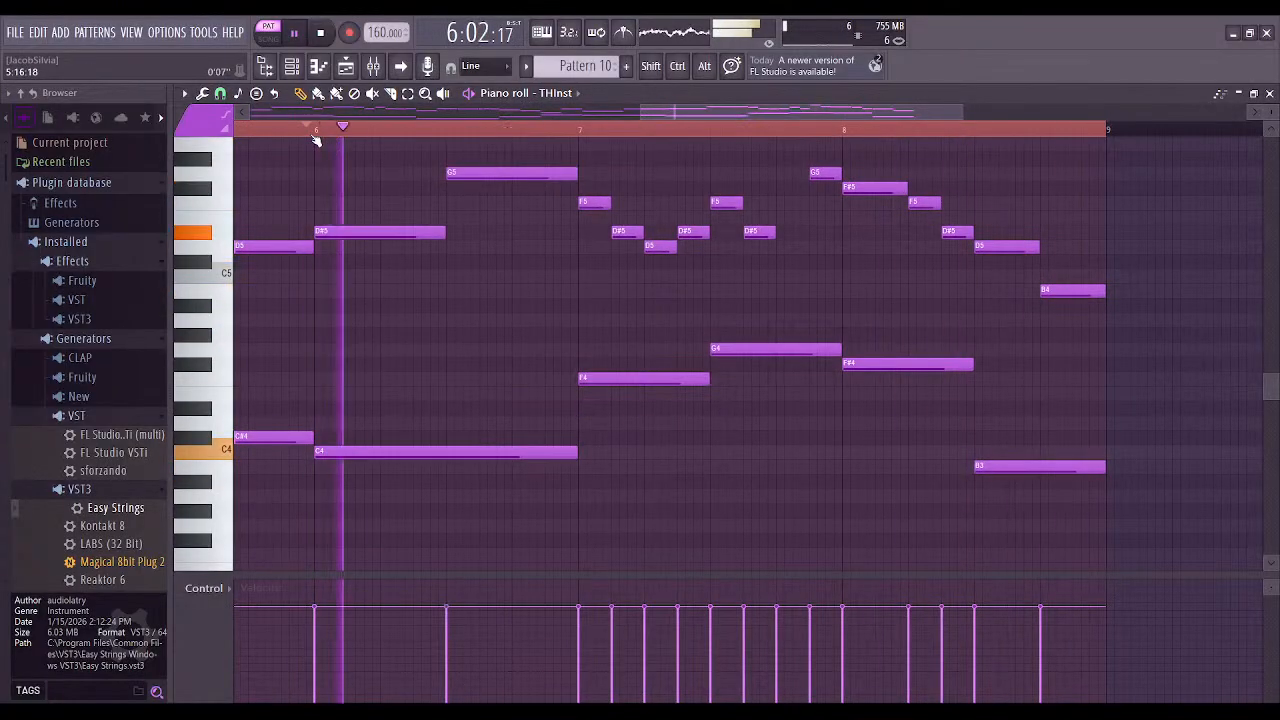
Swap the F4 note at the start of bar 7 for a half-bar D4 and play from bar 6
{"action": "left_click", "coordinate": [580, 421]}
{"action": "right_click", "coordinate": [600, 378]}
{"action": "left_click", "coordinate": [314, 131]}
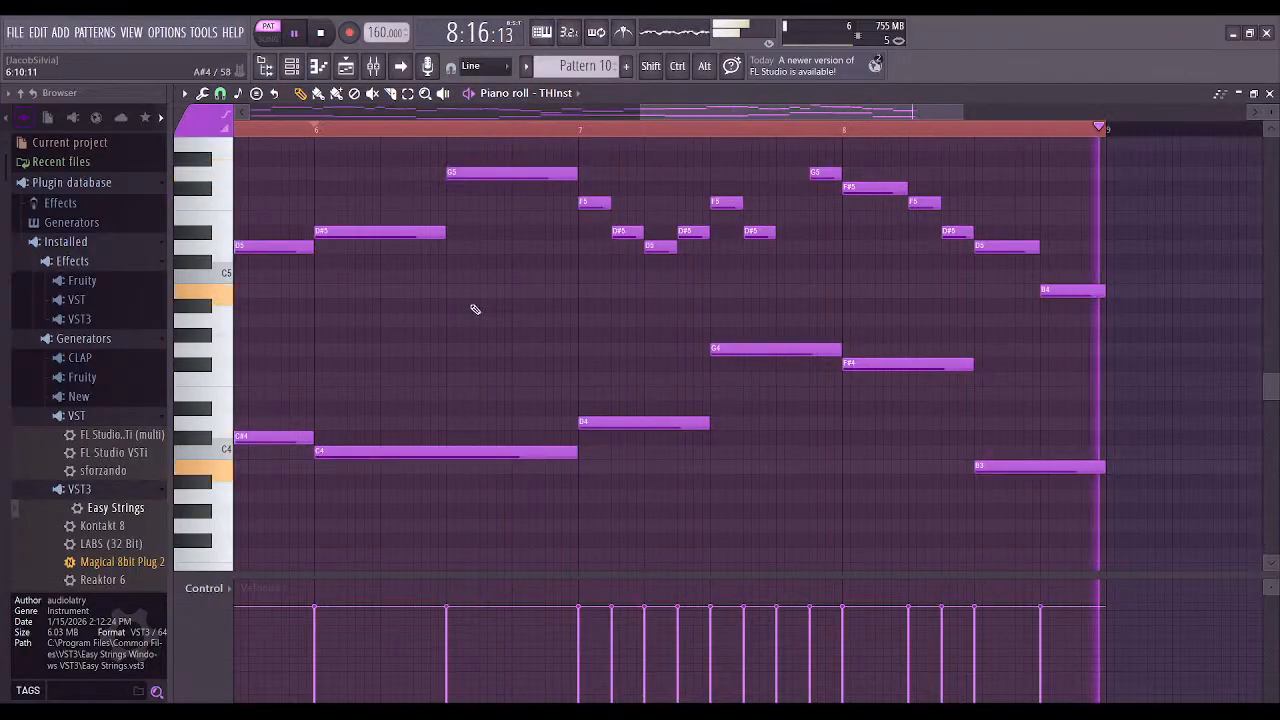
Stop playback and examine the melody and the lower line across bars 1 to 4
{"action": "scroll", "coordinate": [632, 320], "scroll_direction": "down", "scroll_amount": 1}
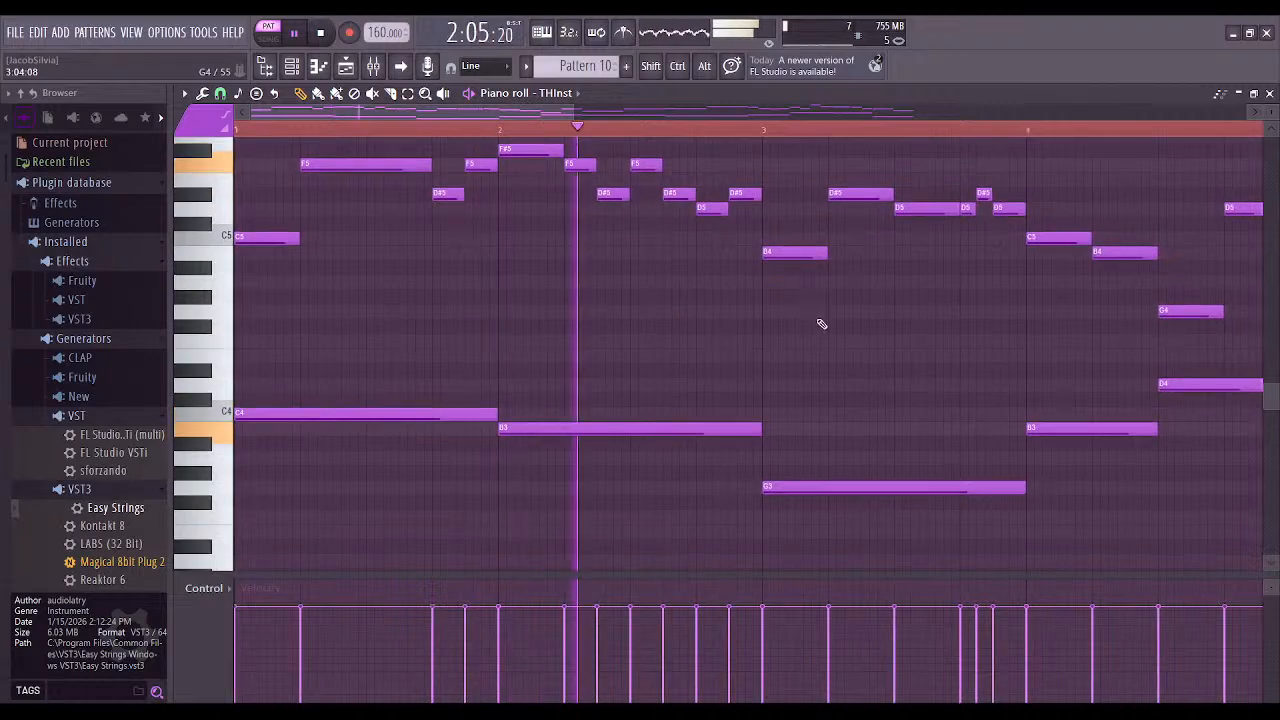
{"action": "key", "text": "space"}
{"action": "scroll", "coordinate": [570, 231], "scroll_direction": "up", "scroll_amount": 5}
{"action": "scroll", "coordinate": [566, 216], "scroll_direction": "up", "scroll_amount": 5}
{"action": "scroll", "coordinate": [557, 220], "scroll_direction": "down", "scroll_amount": 11}
{"action": "scroll", "coordinate": [545, 225], "scroll_direction": "down", "scroll_amount": 1}
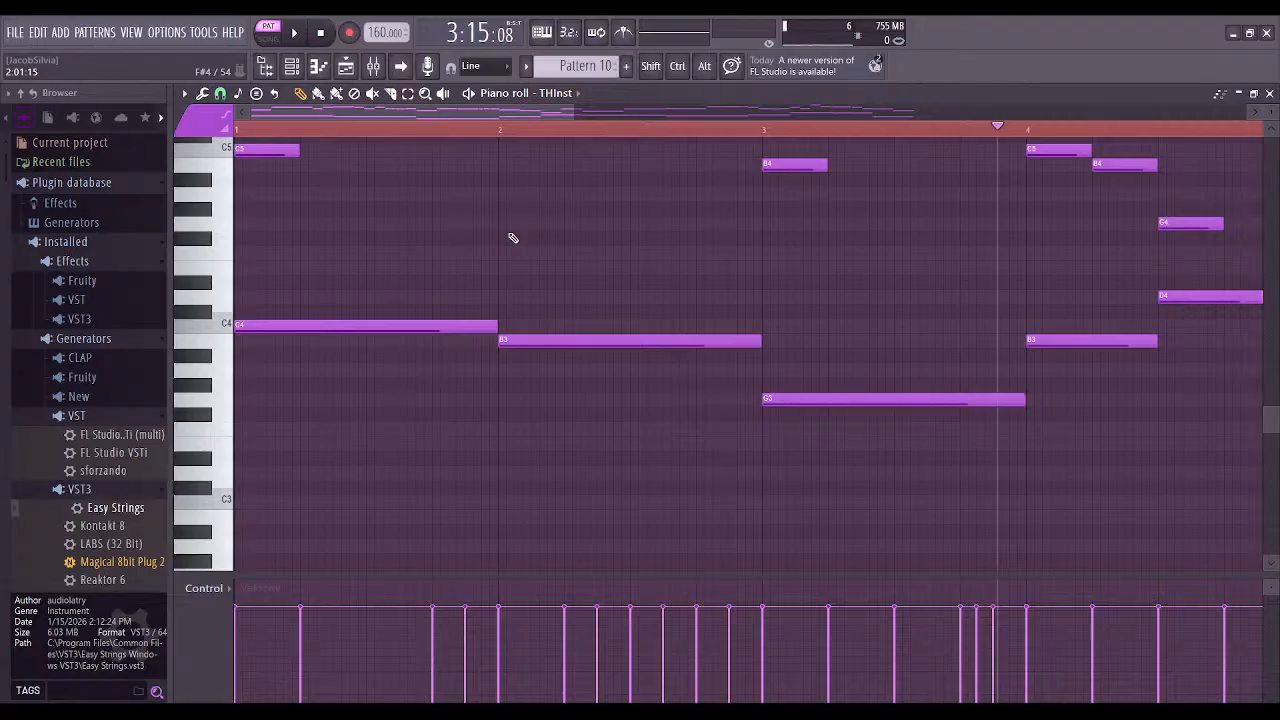
{"action": "scroll", "coordinate": [512, 238], "scroll_direction": "up", "scroll_amount": 4}
{"action": "scroll", "coordinate": [508, 239], "scroll_direction": "down", "scroll_amount": 2}
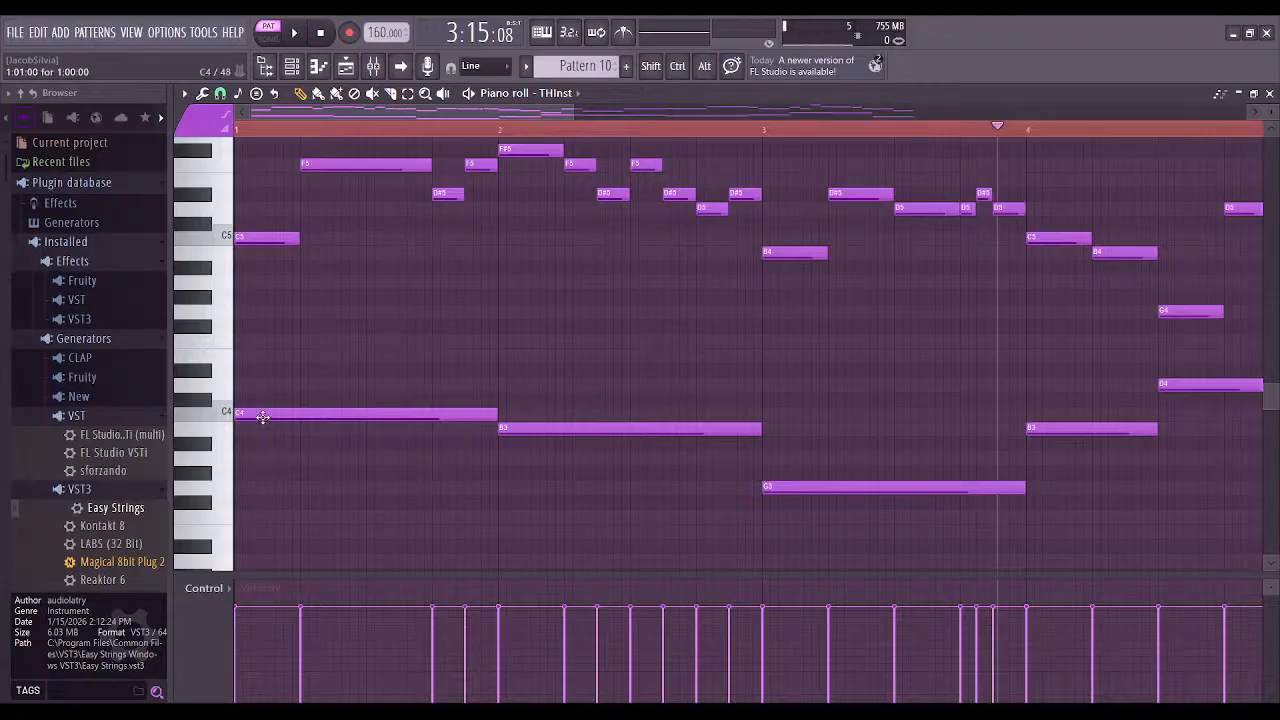
{"action": "scroll", "coordinate": [370, 385], "scroll_direction": "up", "scroll_amount": 7}
{"action": "scroll", "coordinate": [366, 390], "scroll_direction": "down", "scroll_amount": 5}
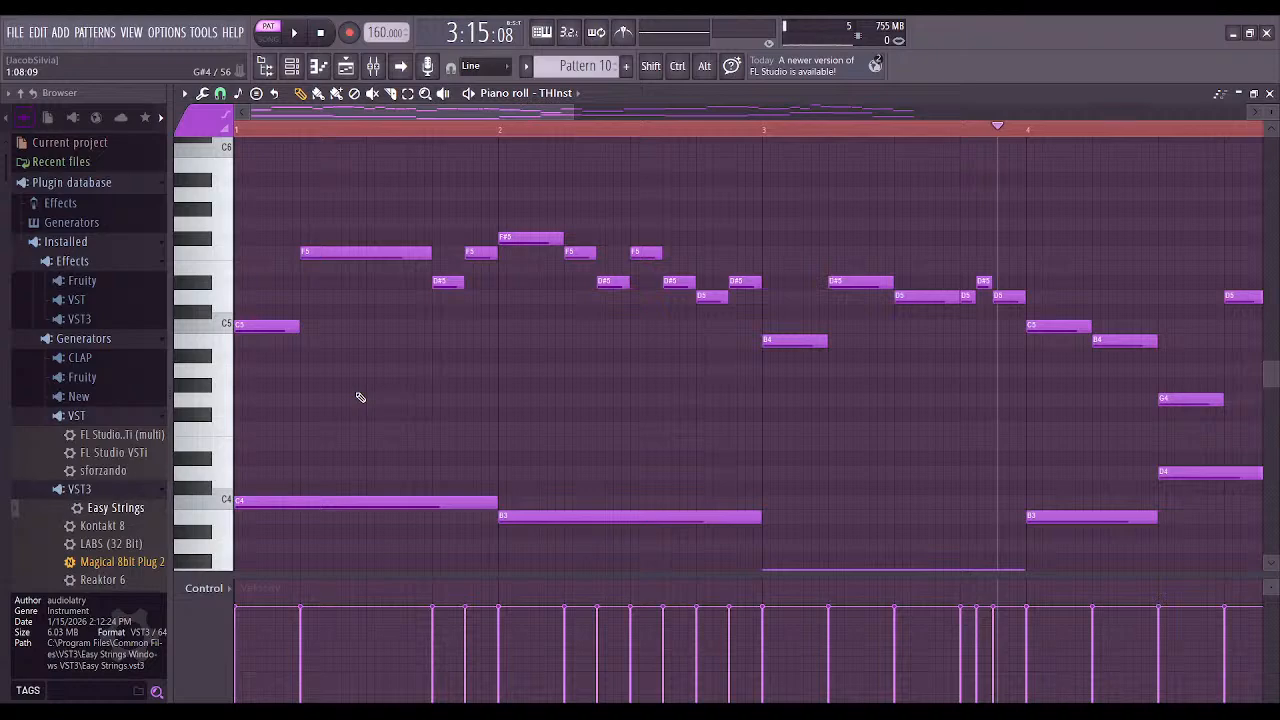
{"action": "scroll", "coordinate": [360, 397], "scroll_direction": "down", "scroll_amount": 3}
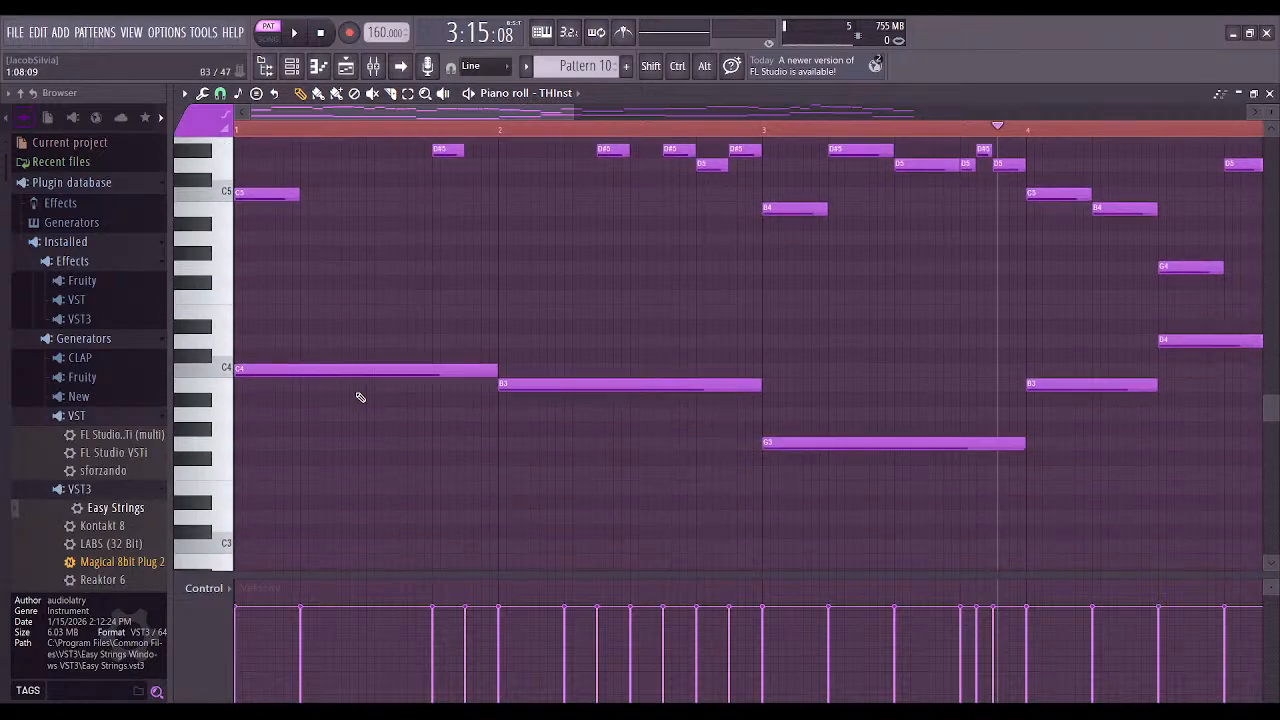
{"action": "scroll", "coordinate": [350, 399], "scroll_direction": "down", "scroll_amount": 1}
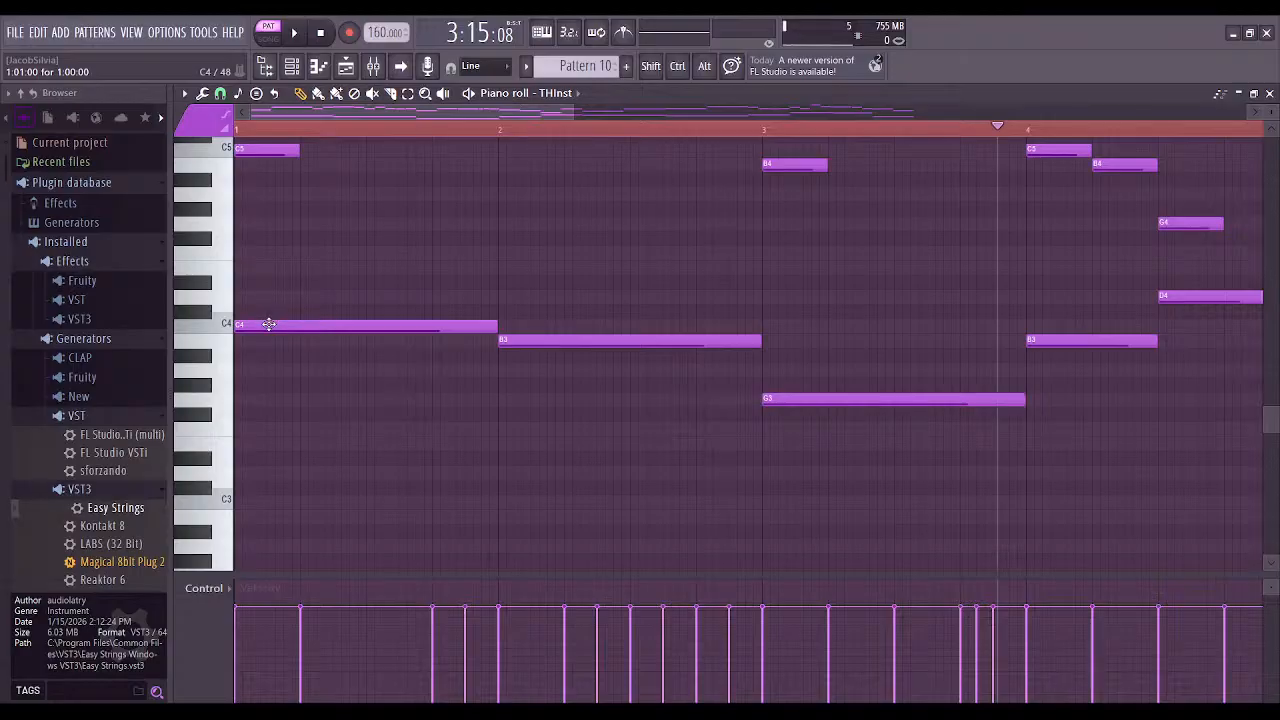
{"action": "scroll", "coordinate": [268, 324], "scroll_direction": "up", "scroll_amount": 2}
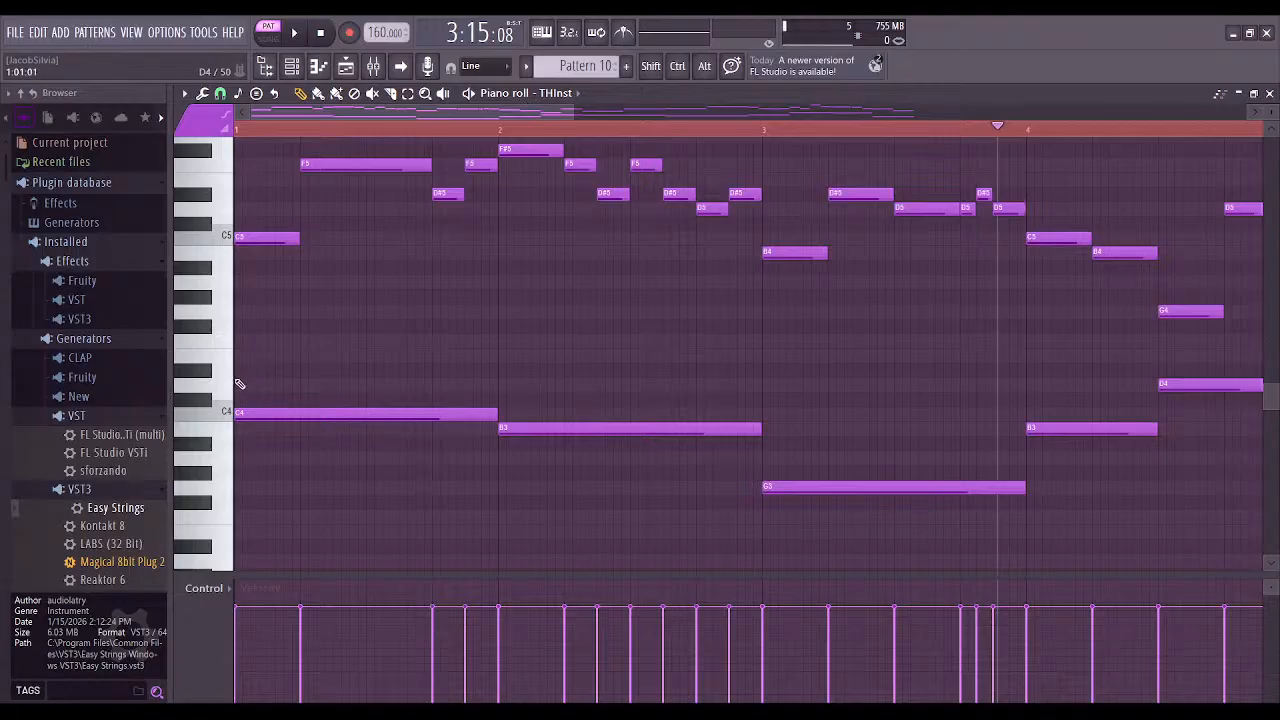
Try full-bar G3 and D3 notes under the C4 in bar 1 and play the chord from the start
{"action": "left_click", "coordinate": [275, 416]}
{"action": "left_click", "coordinate": [247, 489]}
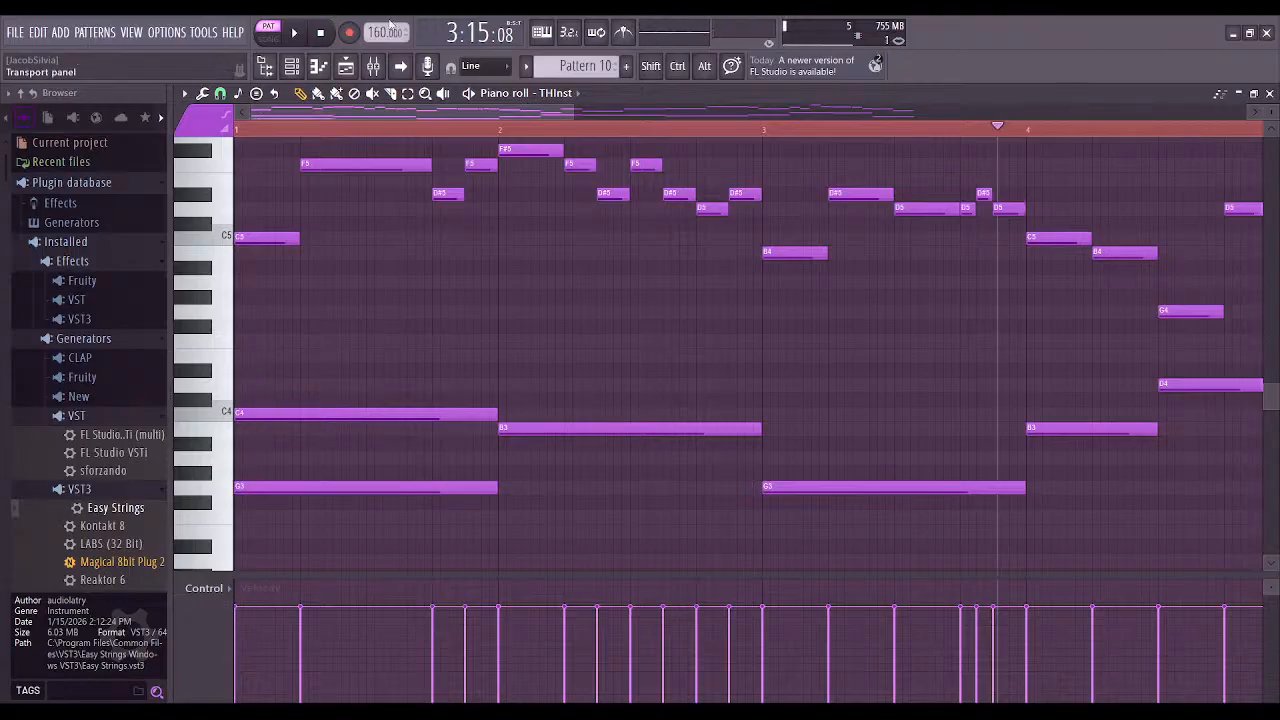
{"action": "scroll", "coordinate": [571, 420], "scroll_direction": "down", "scroll_amount": 3}
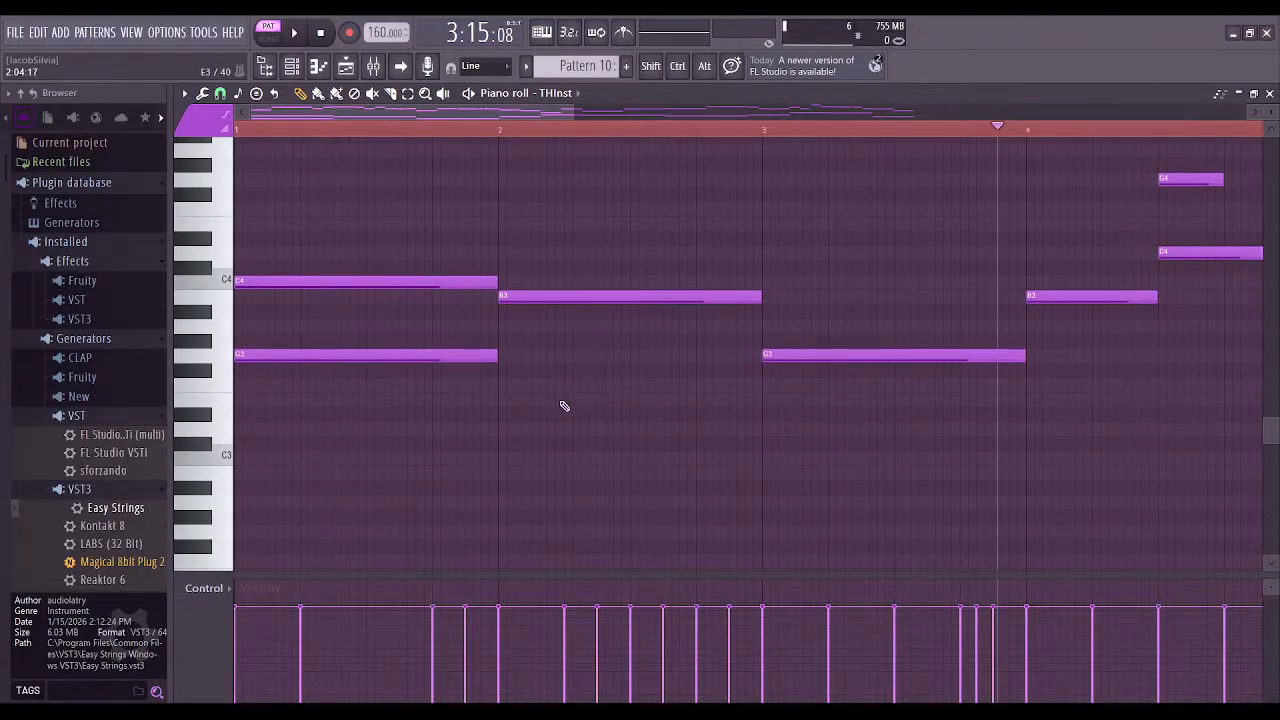
{"action": "left_click", "coordinate": [268, 430]}
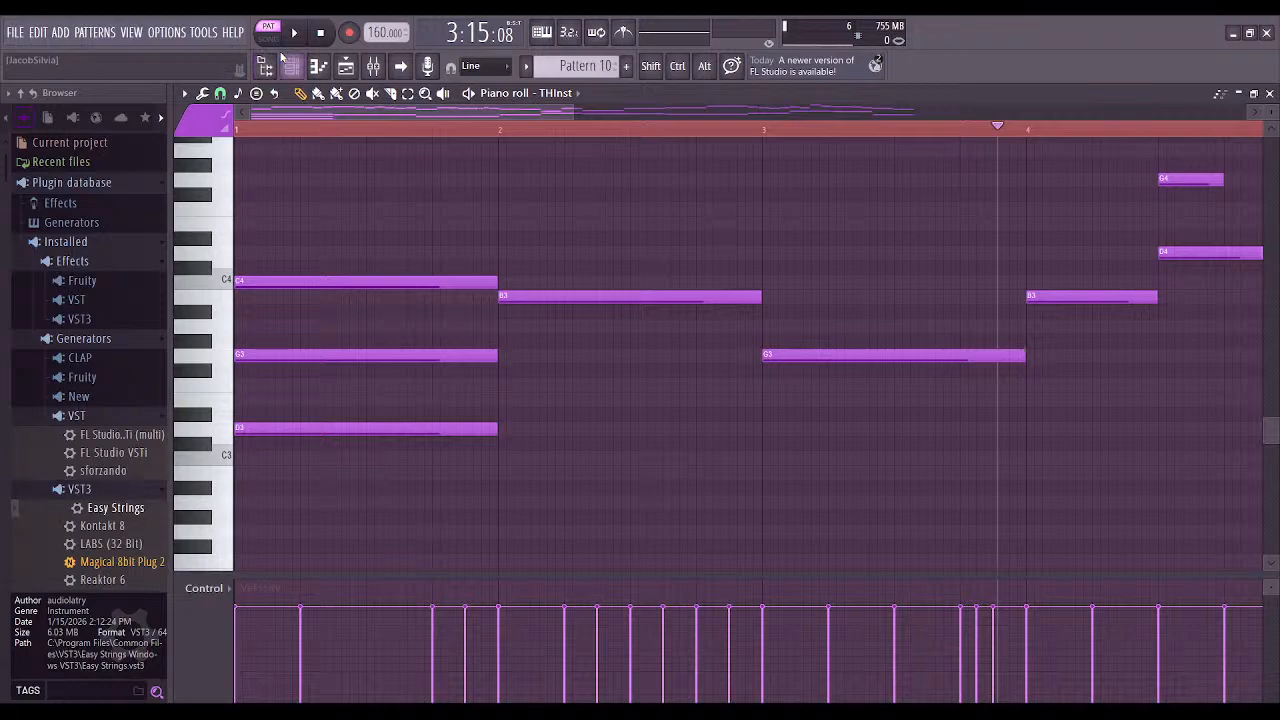
{"action": "left_click", "coordinate": [320, 38]}
{"action": "key", "text": "space"}
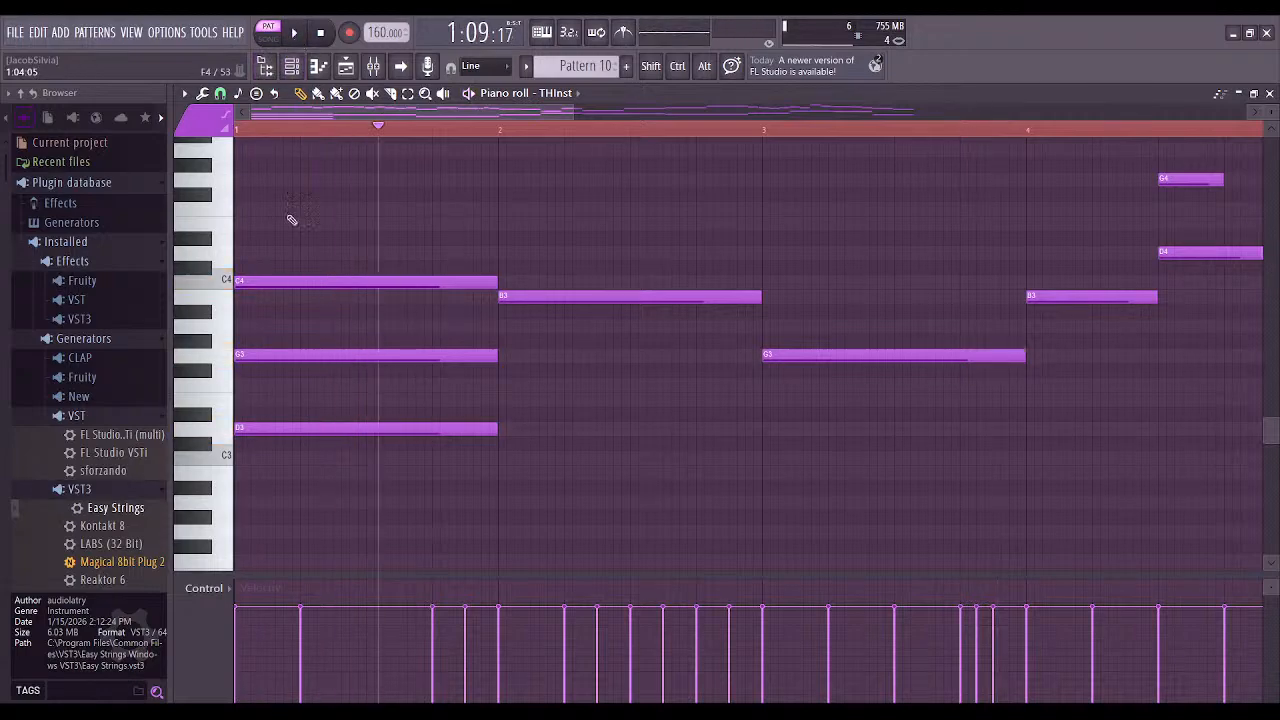
Rebuild the bar 1 chord under C4 with full-bar A#3, G3, D#3 and C3 notes, removing D3, and play it from the start
{"action": "left_click", "coordinate": [253, 457]}
{"action": "right_click", "coordinate": [262, 428]}
{"action": "right_click", "coordinate": [268, 356]}
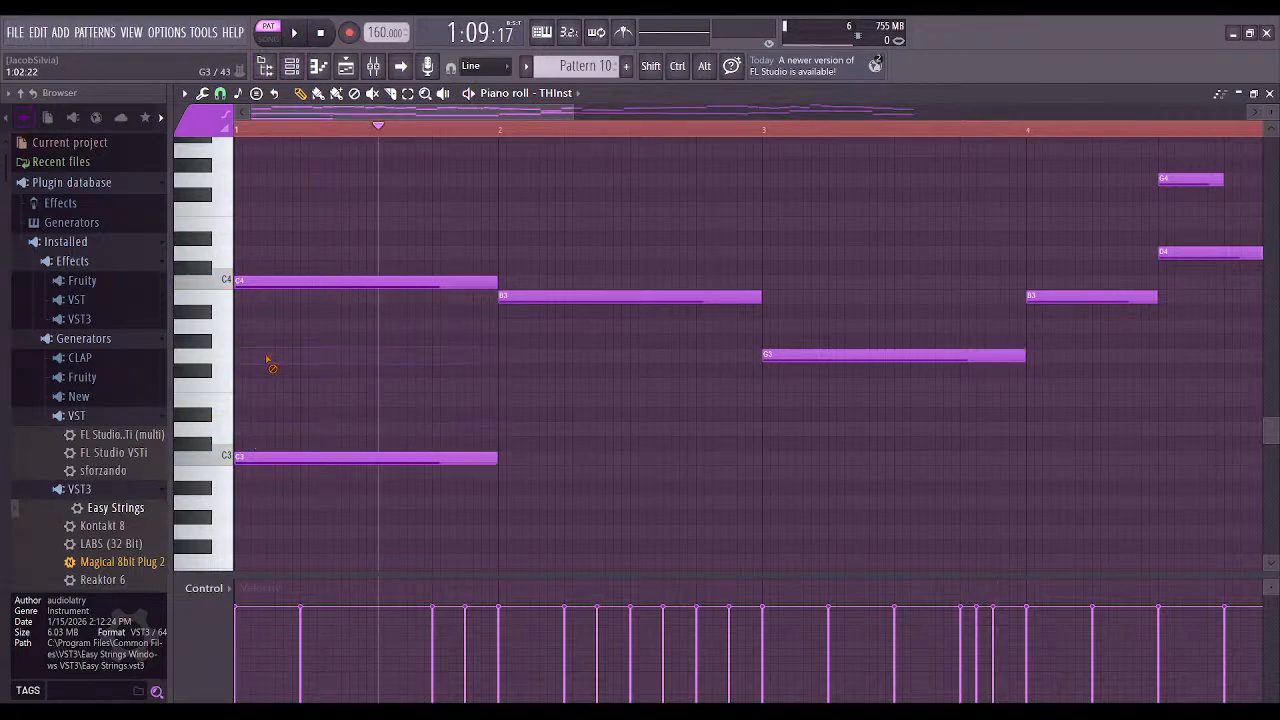
{"action": "left_click", "coordinate": [243, 311]}
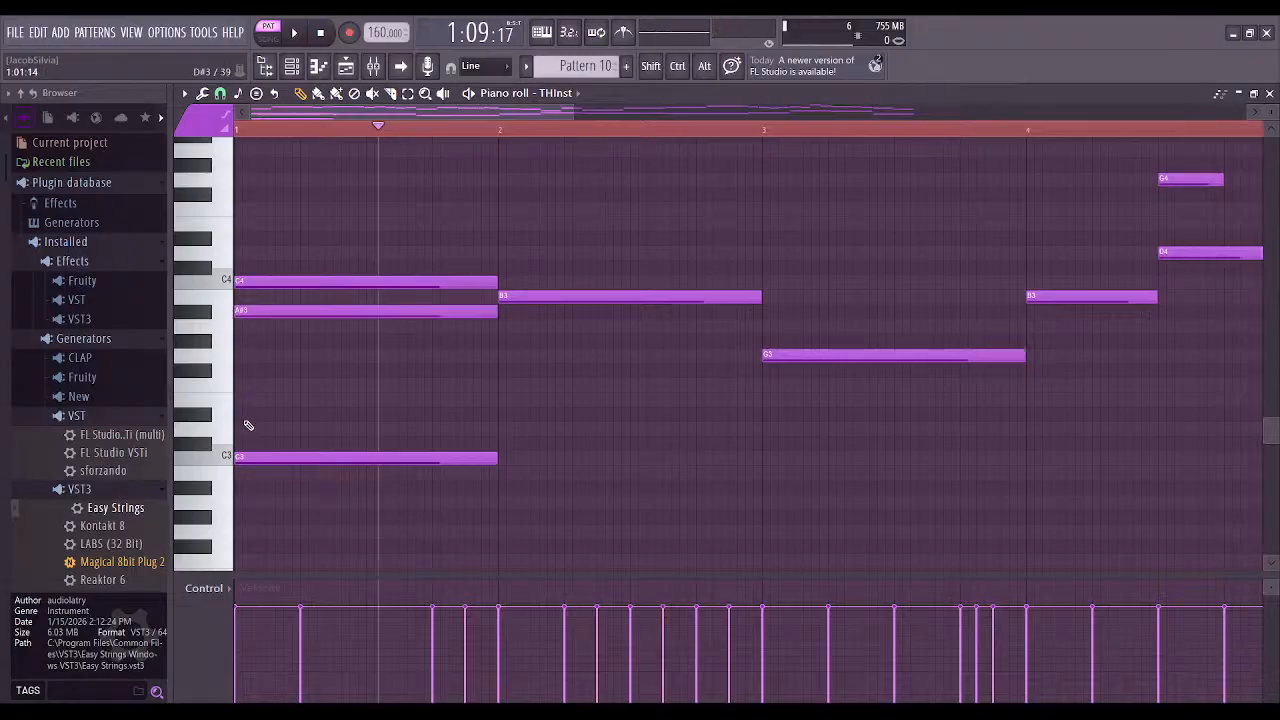
{"action": "left_click", "coordinate": [249, 414]}
{"action": "left_click", "coordinate": [266, 355]}
{"action": "left_click", "coordinate": [320, 33]}
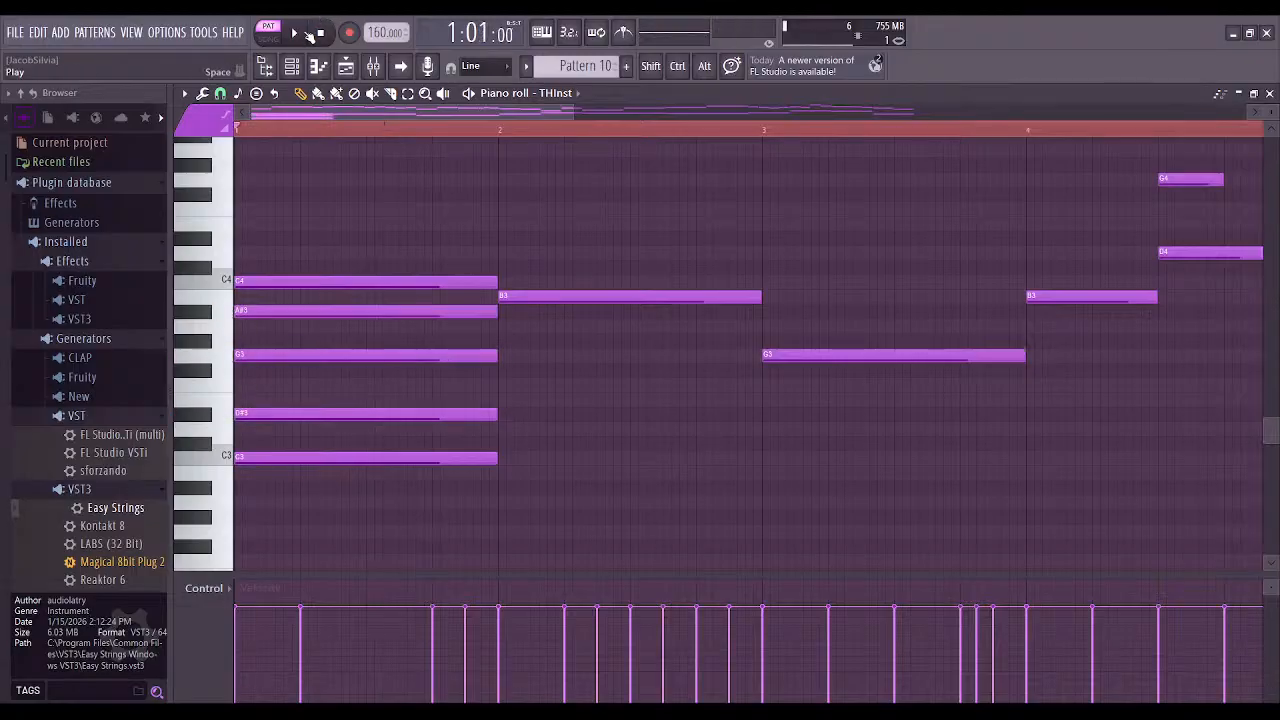
{"action": "left_click", "coordinate": [296, 33]}
{"action": "left_click", "coordinate": [290, 35]}
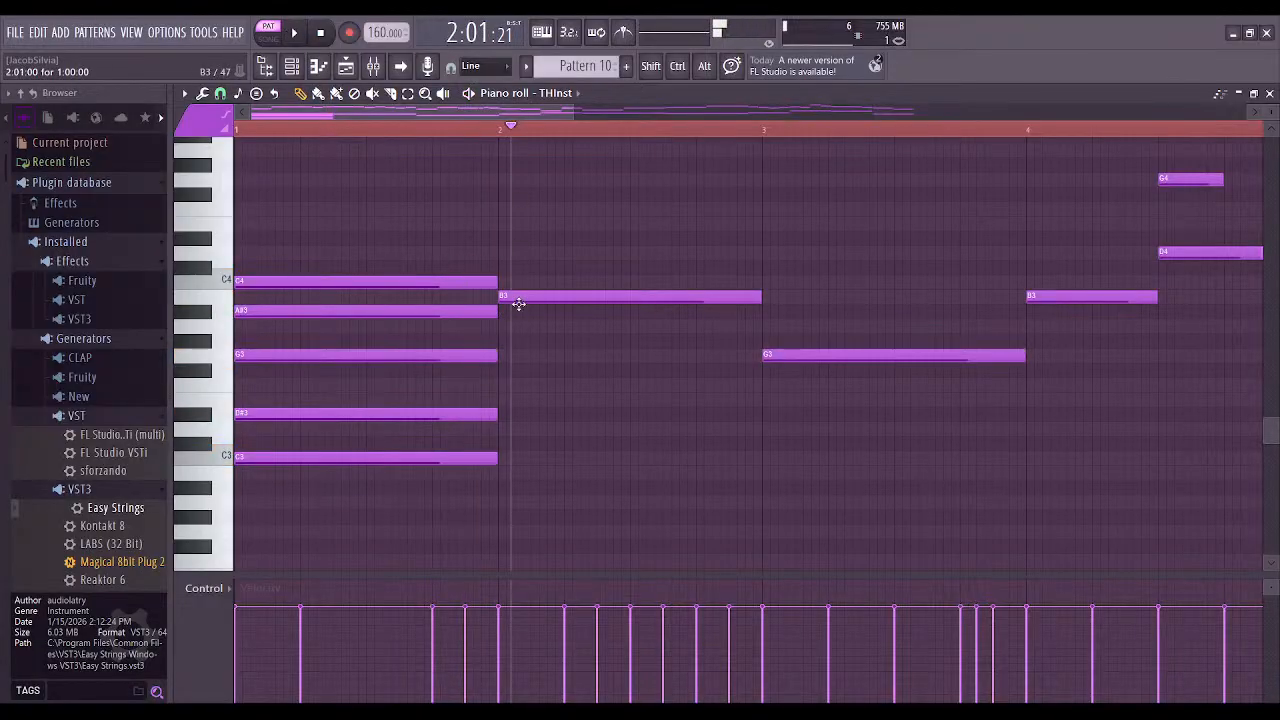
Try C3, E3 and F3 in turn as full-bar notes under the B3 in bar 2
{"action": "left_click", "coordinate": [501, 457]}
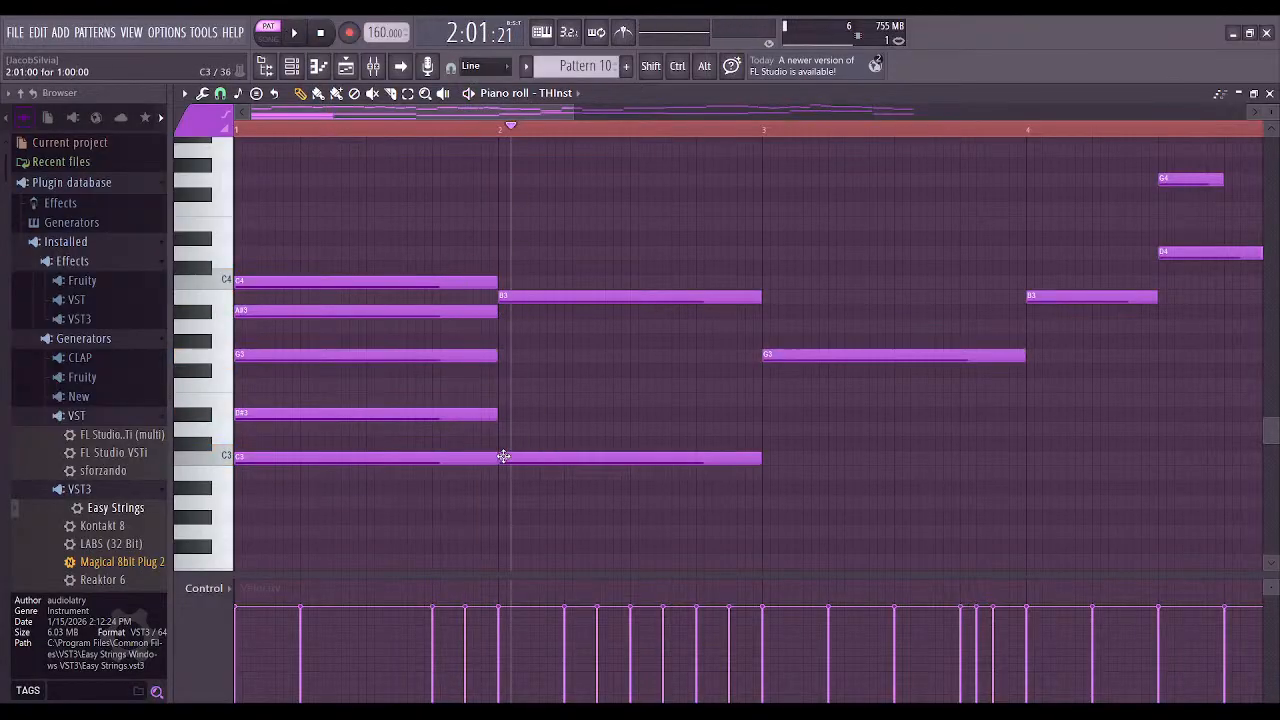
{"action": "right_click", "coordinate": [502, 457]}
{"action": "left_click", "coordinate": [512, 399]}
{"action": "right_click", "coordinate": [509, 397]}
{"action": "left_click", "coordinate": [502, 386]}
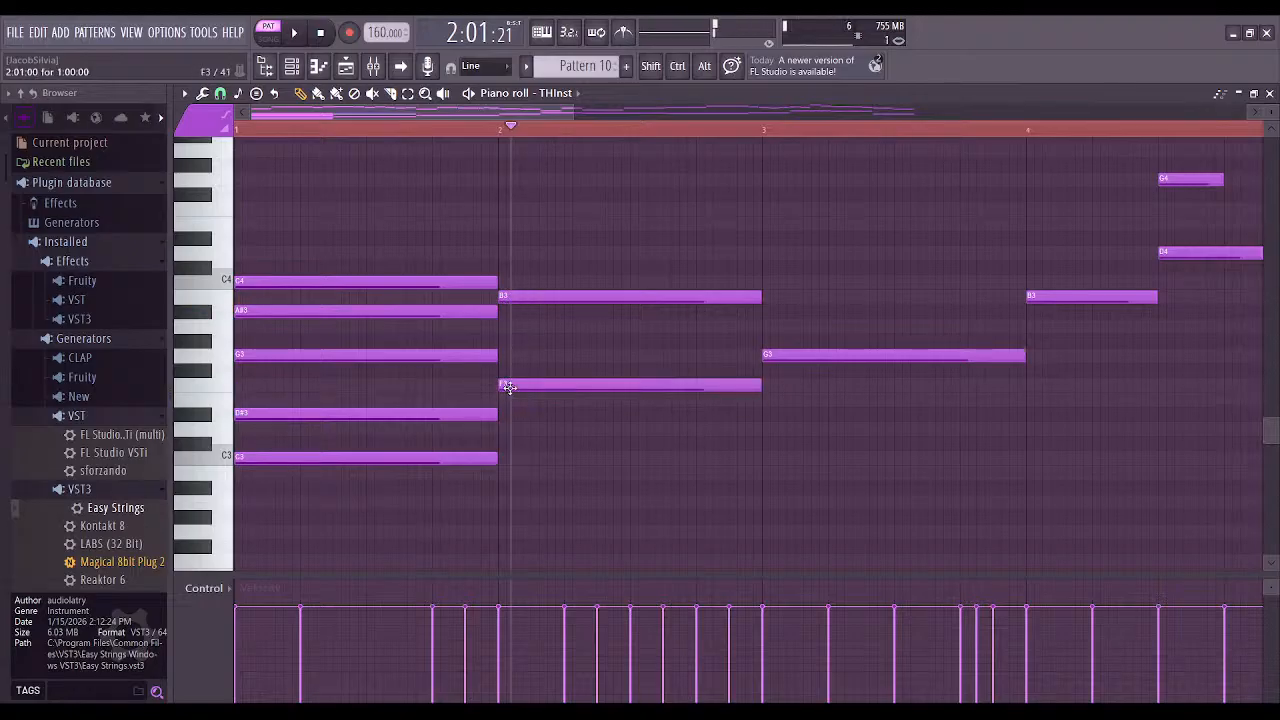
Build the bar 2 chord under B3 with full-bar G3 and D3 notes, removing F3, and play the chords
{"action": "left_click", "coordinate": [505, 357]}
{"action": "right_click", "coordinate": [511, 385]}
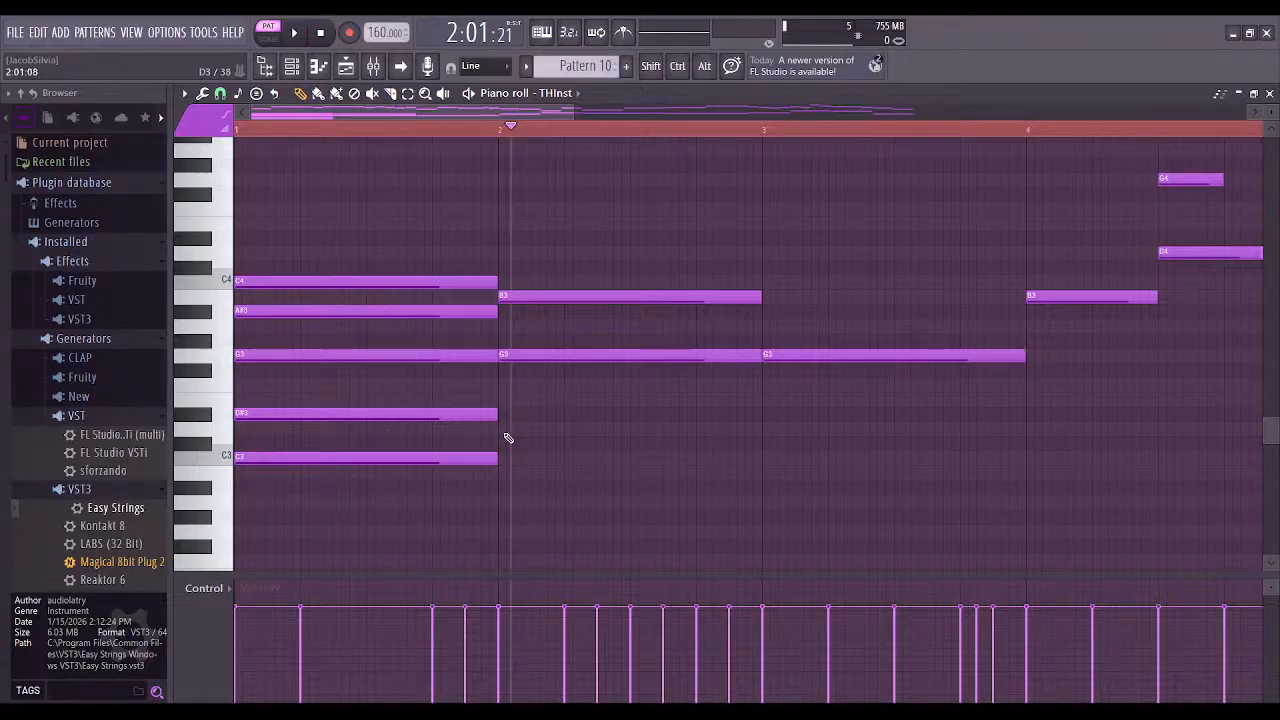
{"action": "left_click", "coordinate": [512, 429]}
{"action": "left_click", "coordinate": [294, 33]}
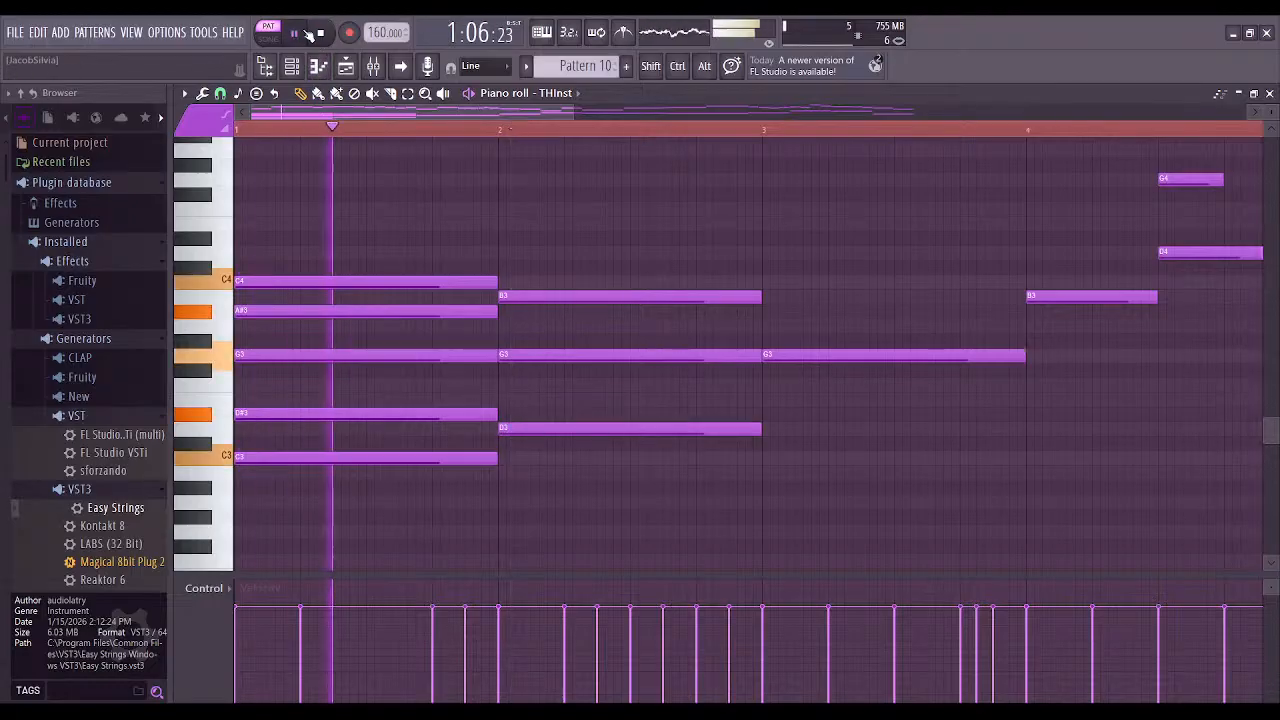
{"action": "key", "text": "space"}
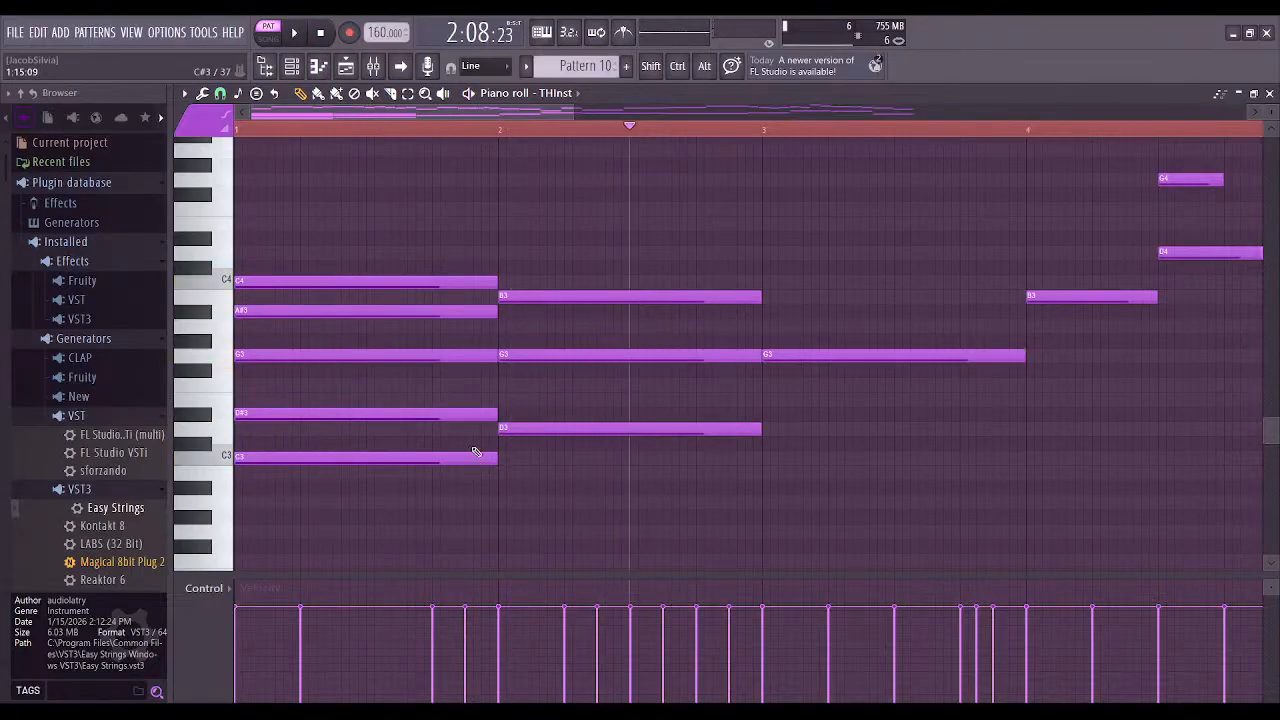
Add a full-bar G#2 bass note beneath the bar 2 chord and play it back
{"action": "left_click", "coordinate": [548, 500]}
{"action": "left_click_drag", "start_coordinate": [543, 502], "coordinate": [540, 522]}
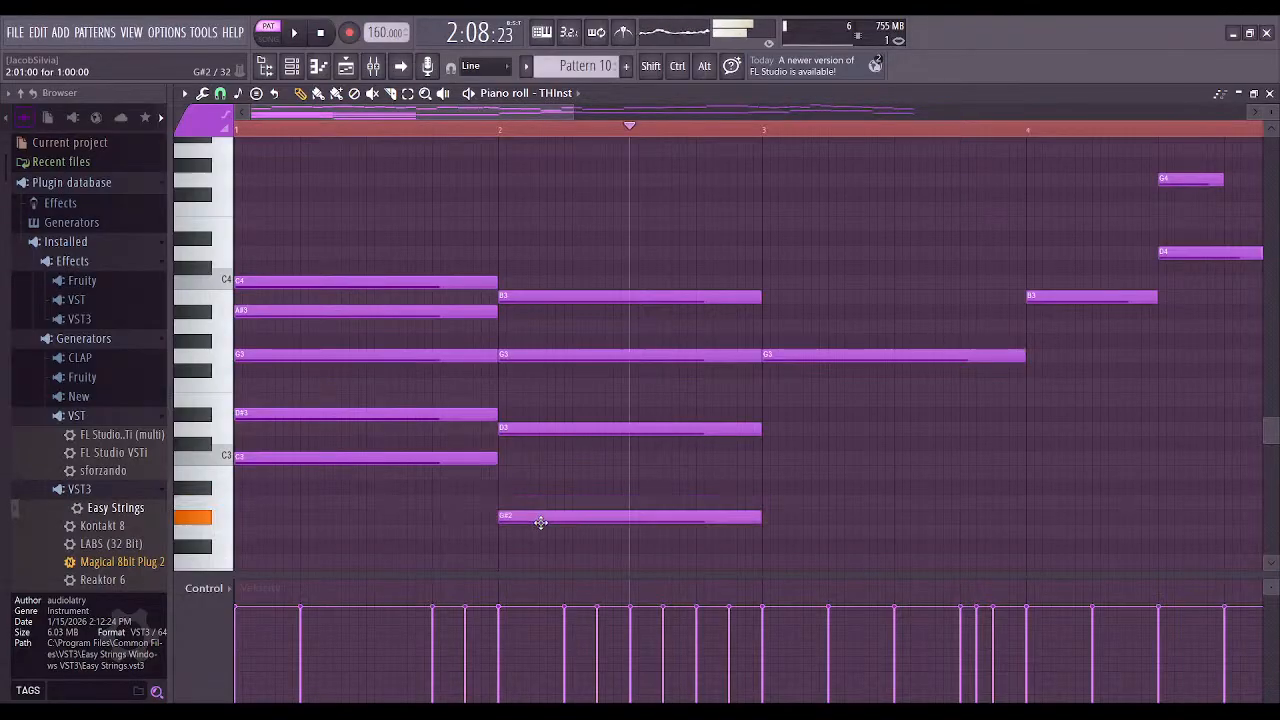
{"action": "left_click", "coordinate": [295, 34]}
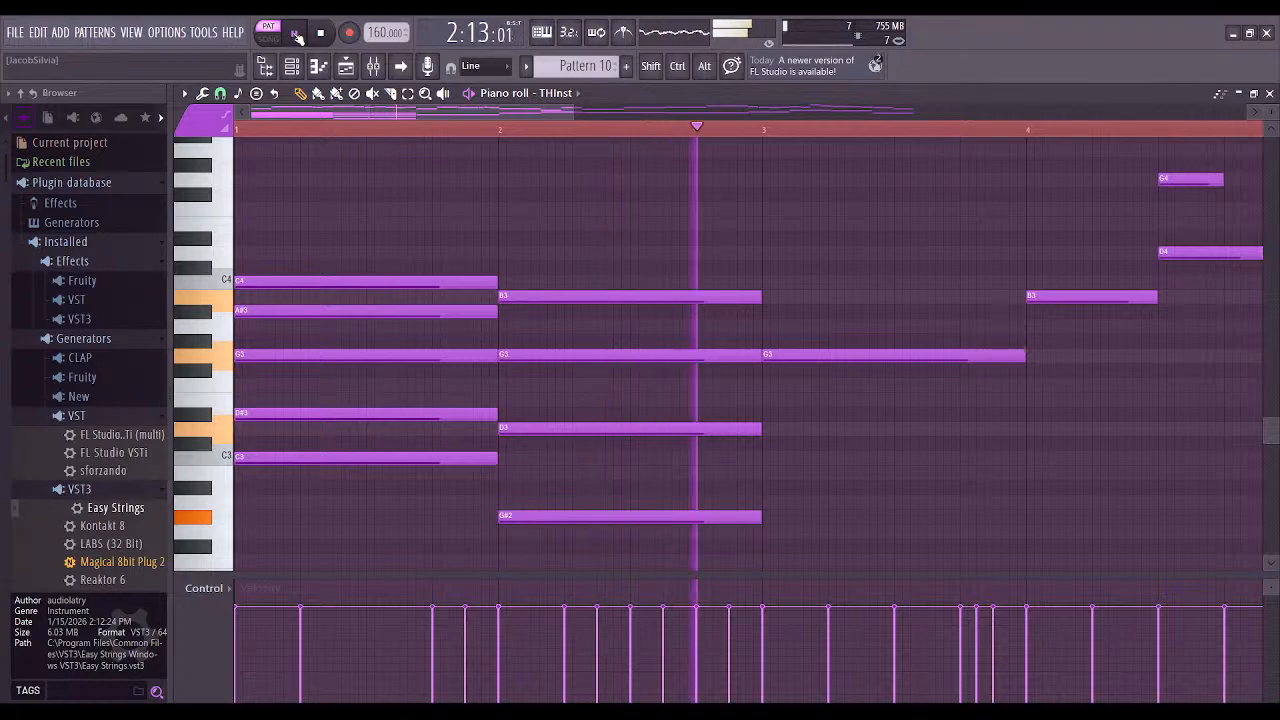
Build the bar 3 chord under G3 with full-bar B2 and F#2 notes
{"action": "left_click", "coordinate": [296, 34]}
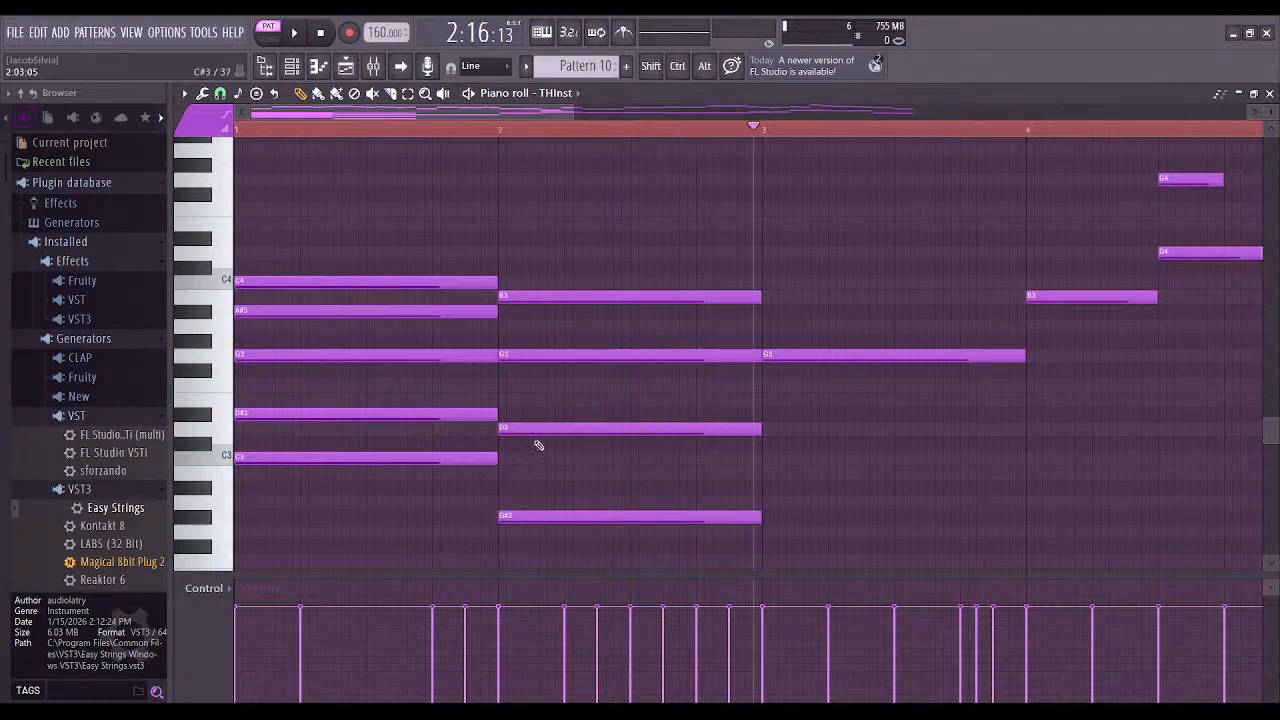
{"action": "left_click_drag", "start_coordinate": [720, 482], "coordinate": [870, 313]}
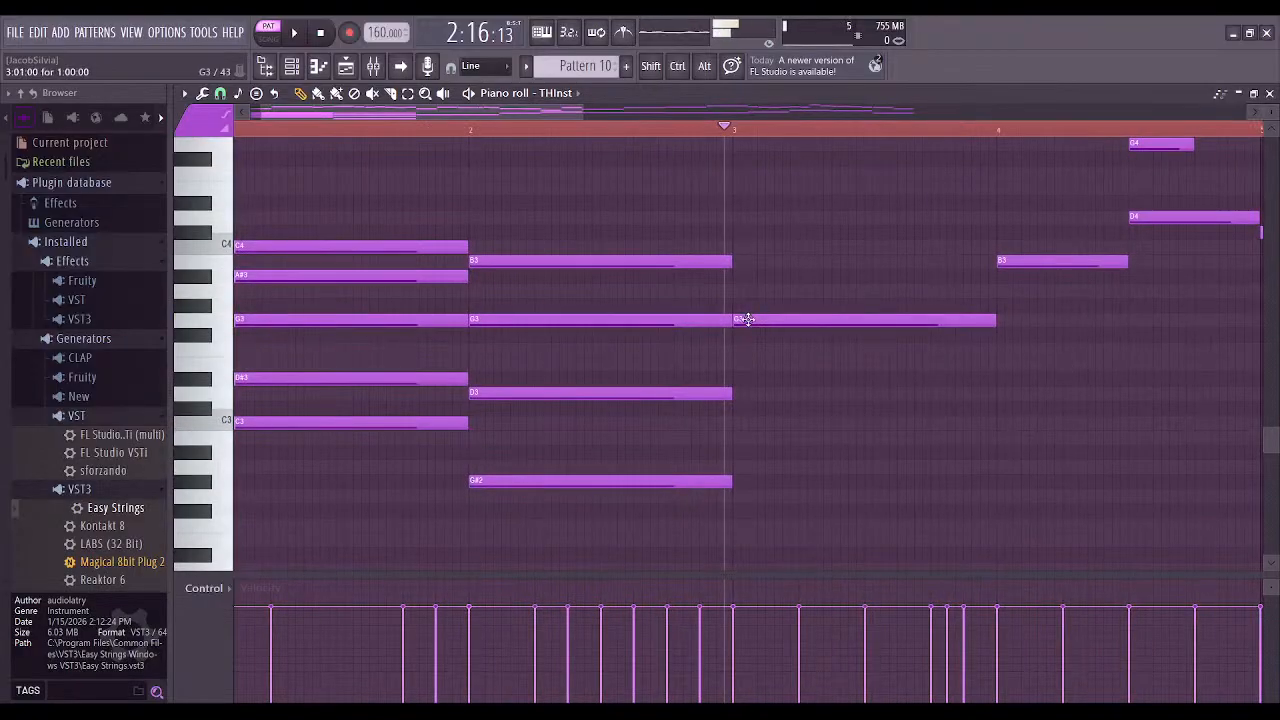
{"action": "left_click", "coordinate": [734, 436]}
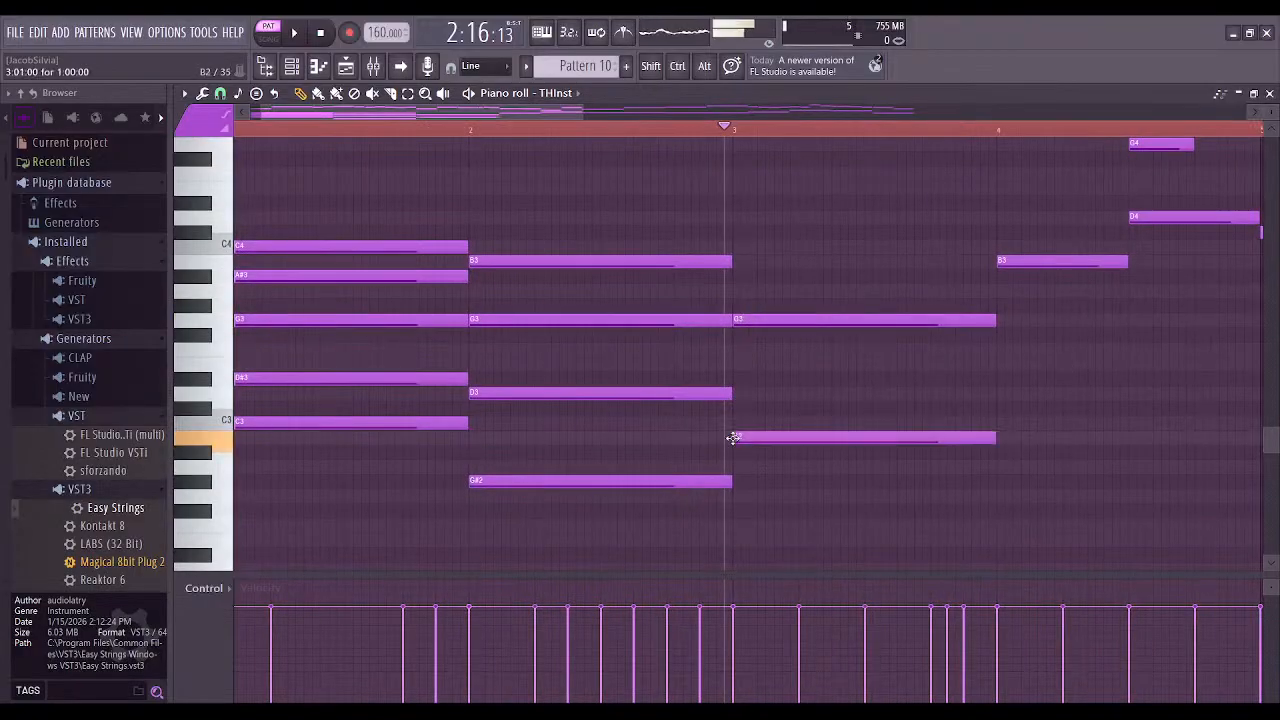
{"action": "left_click", "coordinate": [733, 318]}
{"action": "left_click", "coordinate": [736, 437]}
{"action": "left_click", "coordinate": [736, 524]}
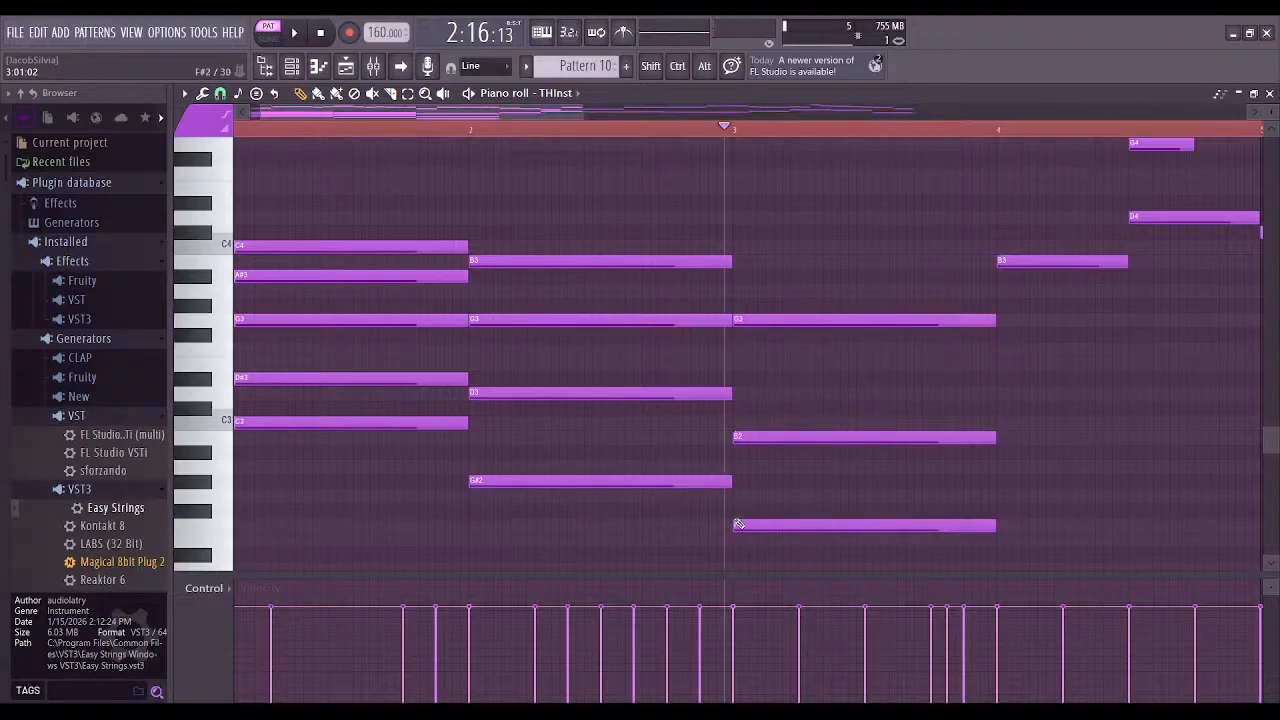
{"action": "left_click_drag", "start_coordinate": [736, 524], "coordinate": [736, 510]}
Play the pattern from the start through bar 3 to hear the chords
{"action": "scroll", "coordinate": [754, 240], "scroll_direction": "up", "scroll_amount": 3}
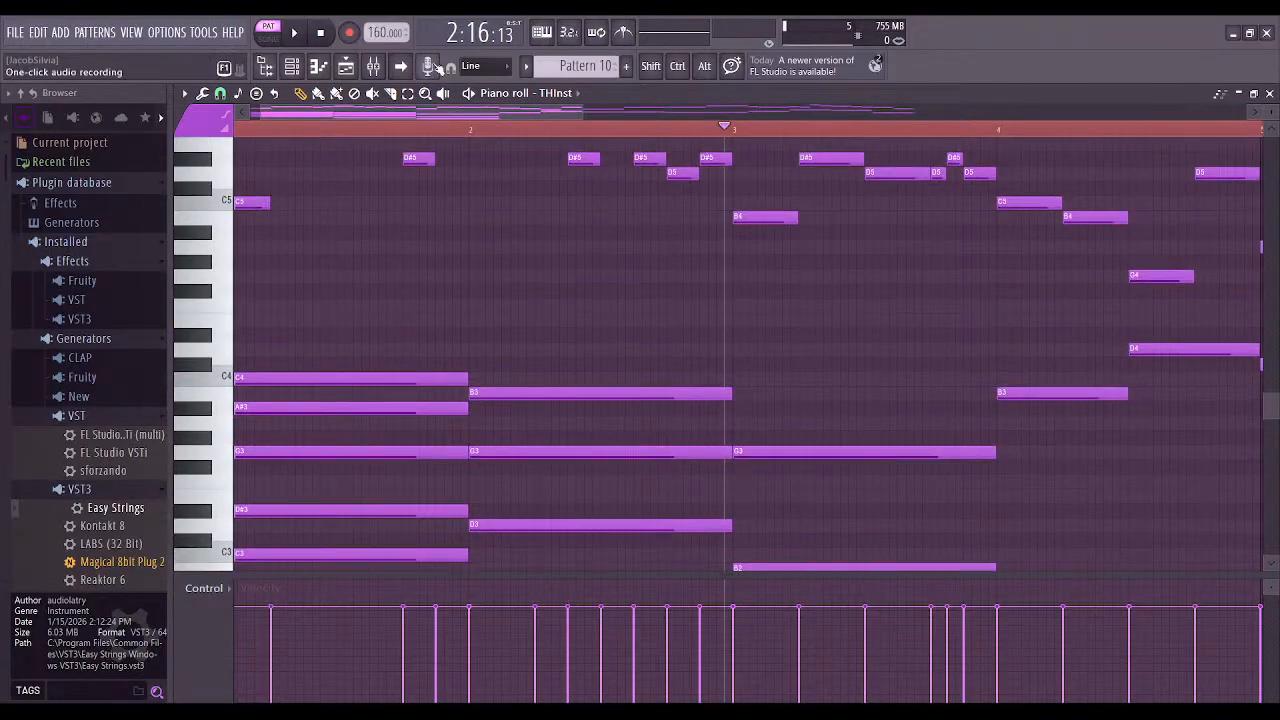
{"action": "key", "text": "space"}
{"action": "scroll", "coordinate": [540, 260], "scroll_direction": "down", "scroll_amount": 3}
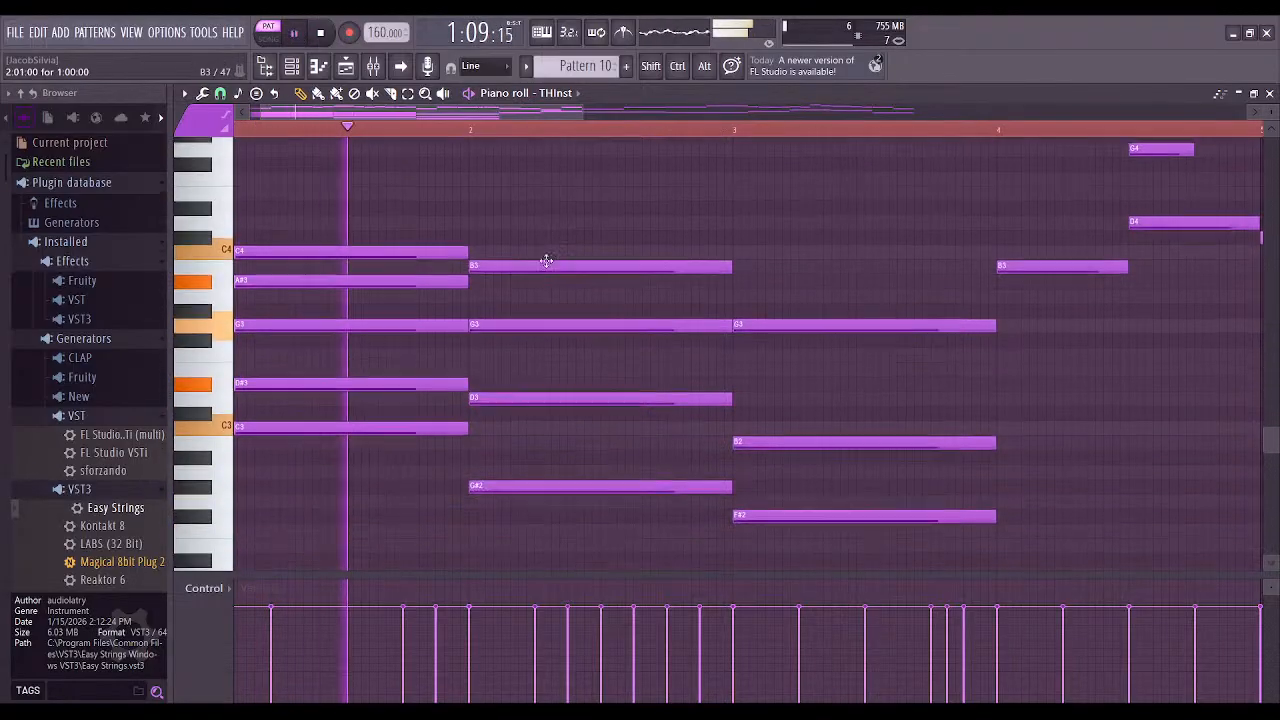
{"action": "scroll", "coordinate": [571, 189], "scroll_direction": "down", "scroll_amount": 1}
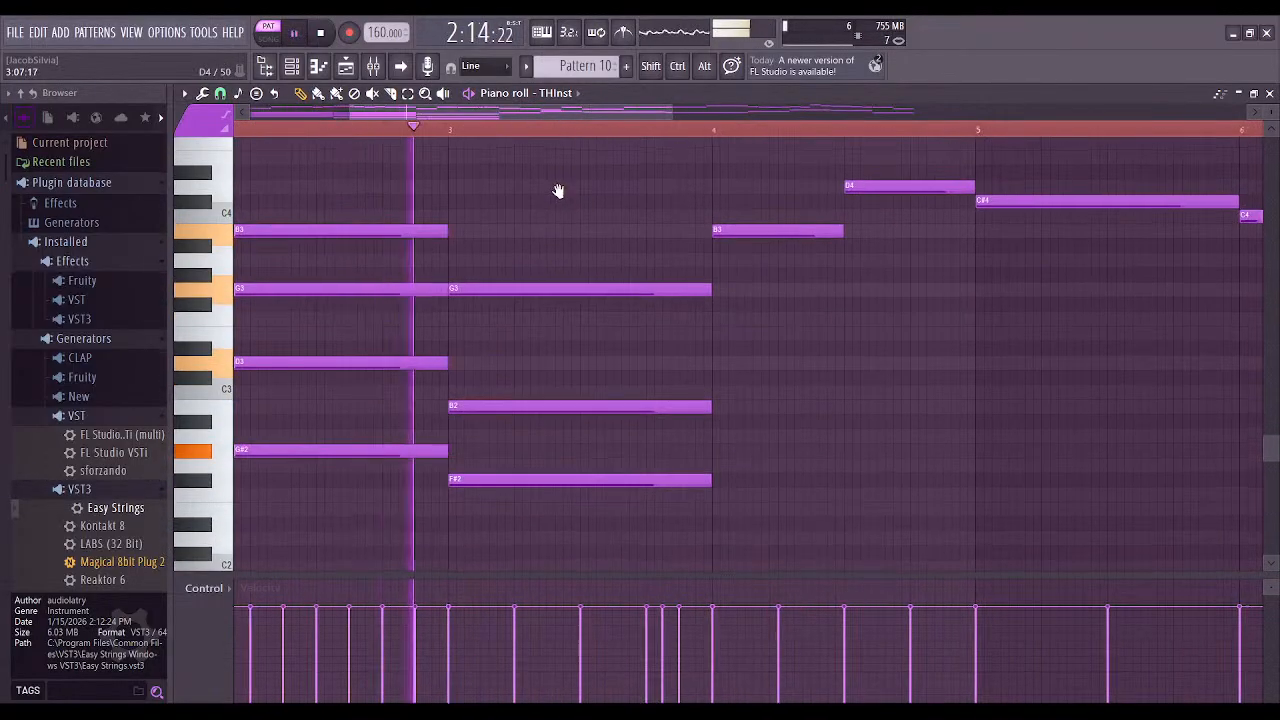
{"action": "key", "text": "space"}
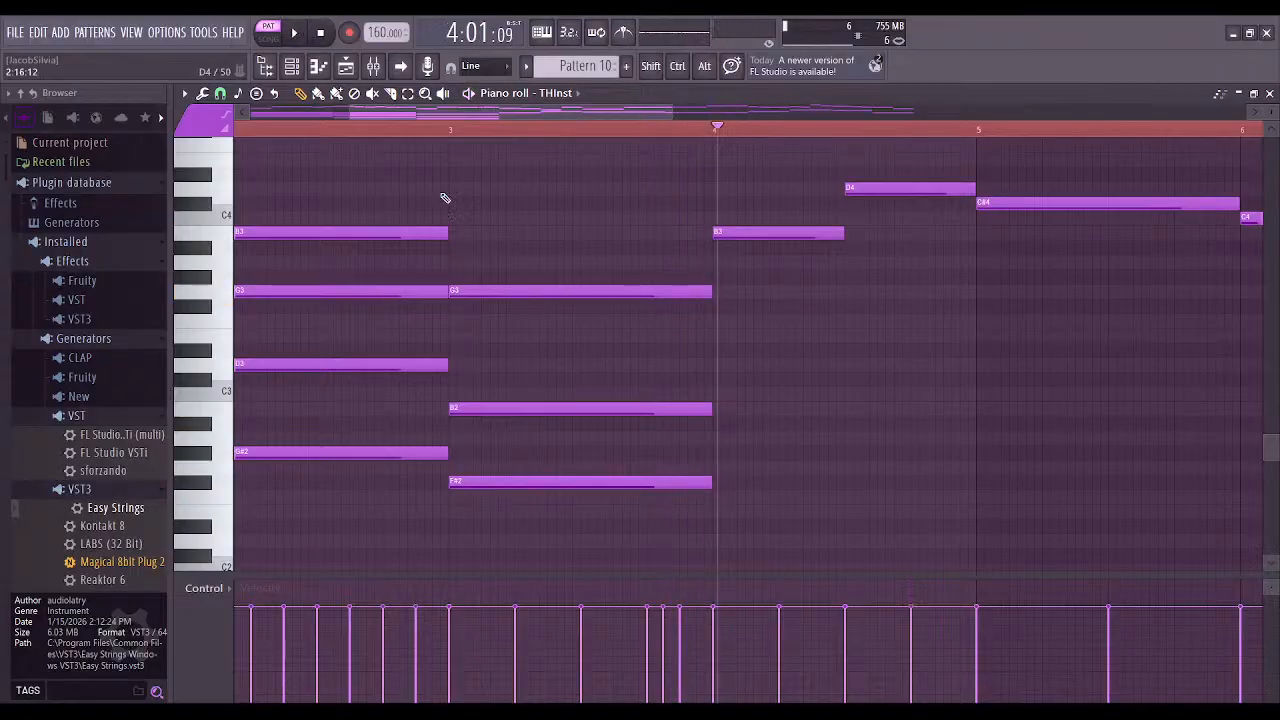
Try a full-bar F#3 in place of F#2 in the bar 3 chord and play that bar
{"action": "scroll", "coordinate": [465, 229], "scroll_direction": "up", "scroll_amount": 4}
{"action": "scroll", "coordinate": [465, 229], "scroll_direction": "down", "scroll_amount": 3}
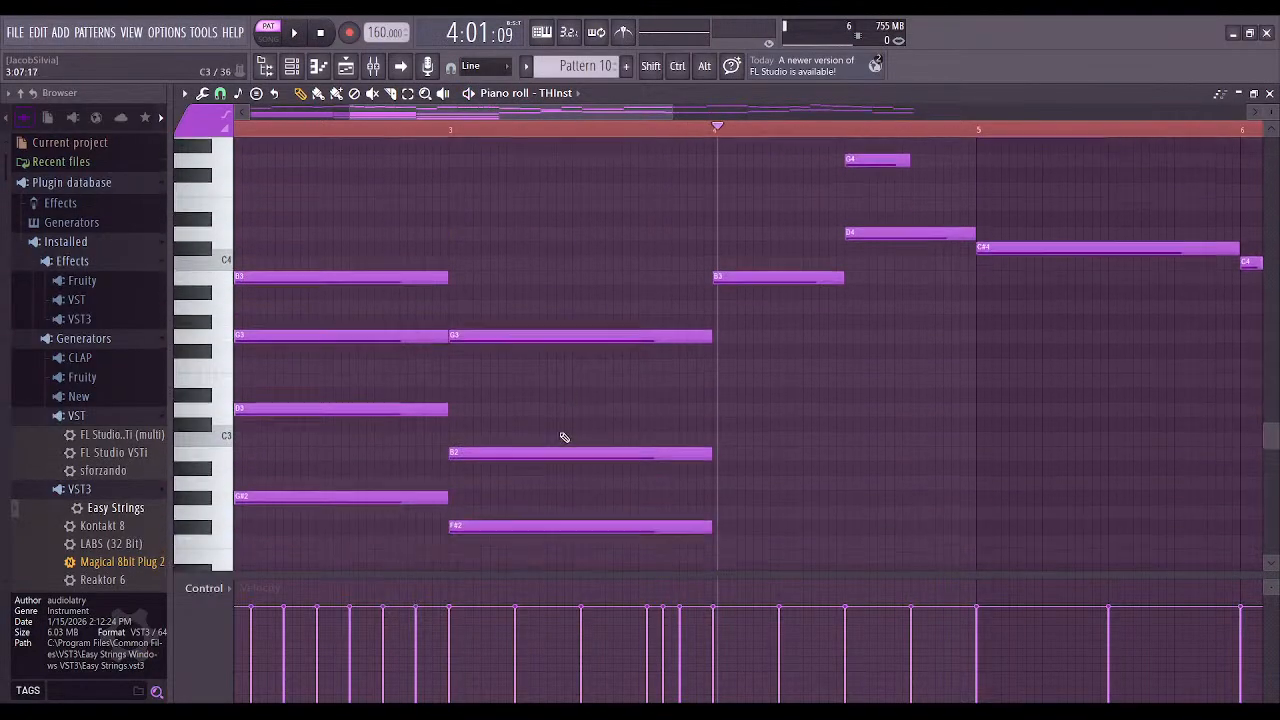
{"action": "left_click", "coordinate": [463, 360]}
{"action": "right_click", "coordinate": [470, 525]}
{"action": "left_click", "coordinate": [450, 132]}
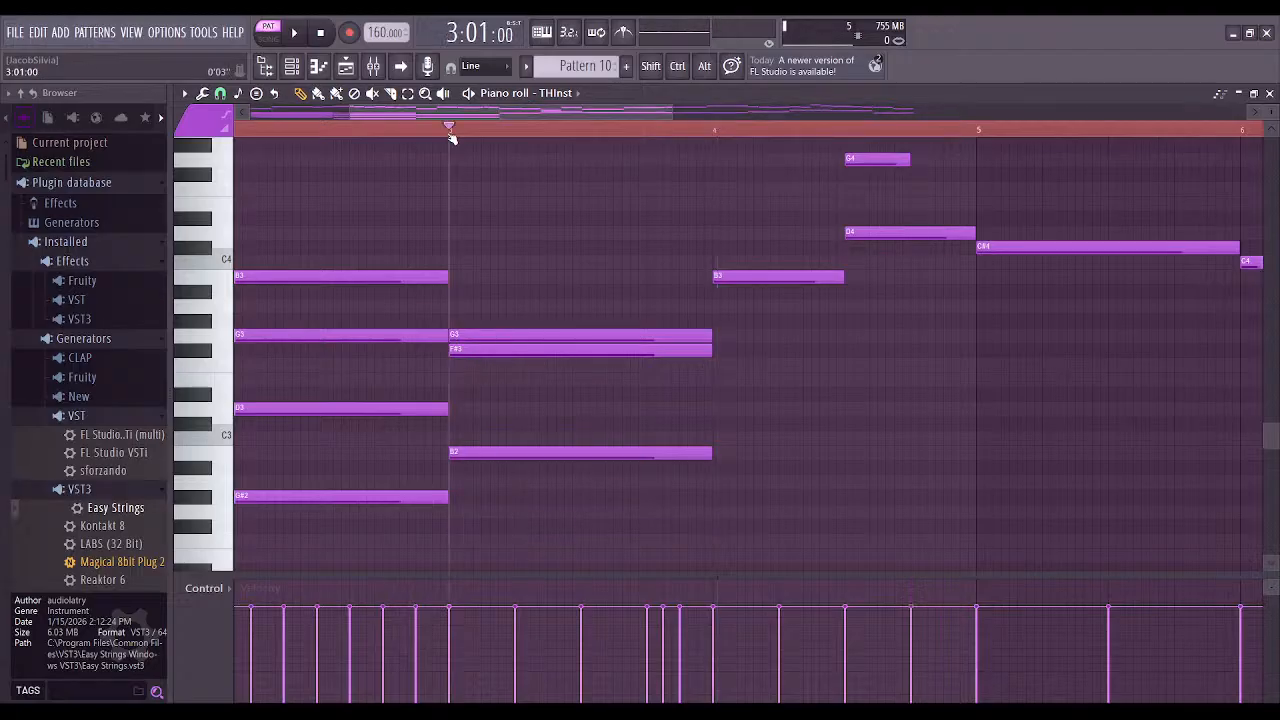
{"action": "left_click", "coordinate": [296, 33]}
{"action": "left_click", "coordinate": [300, 34]}
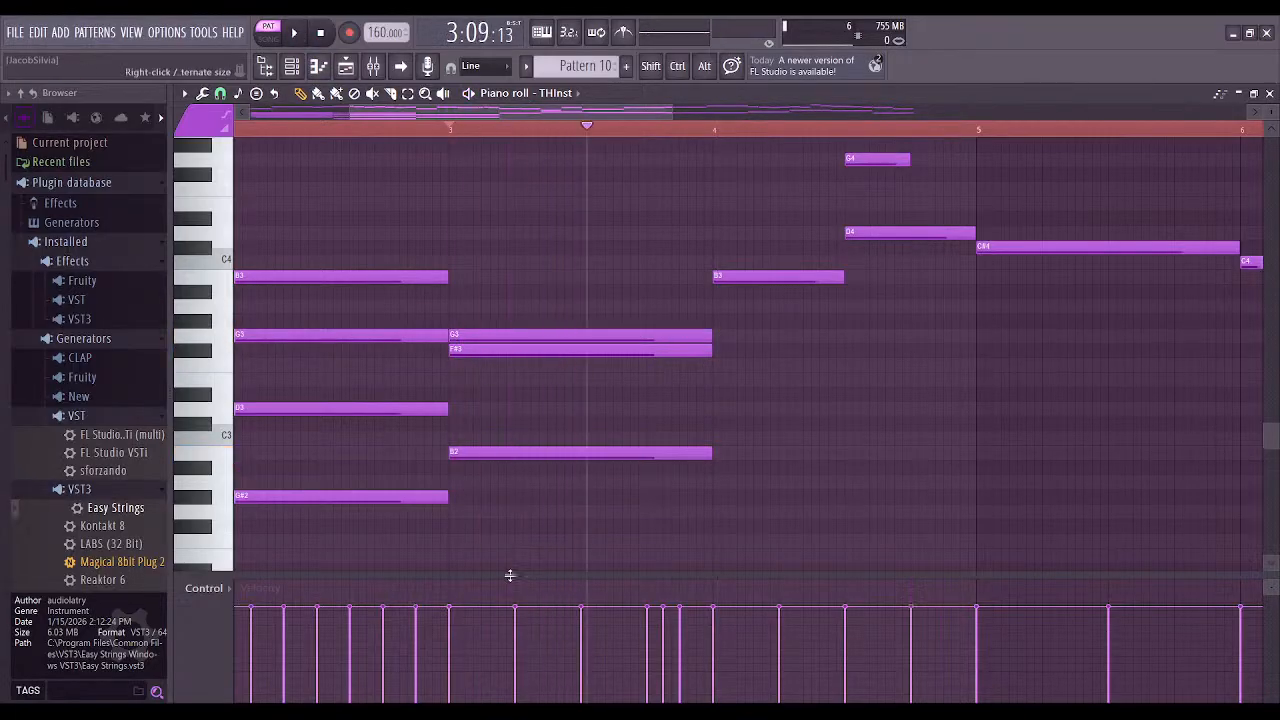
Put a full-bar F#2 back beneath B2 in bar 3 and remove F#3
{"action": "left_click", "coordinate": [449, 544]}
{"action": "left_click_drag", "start_coordinate": [481, 544], "coordinate": [488, 525]}
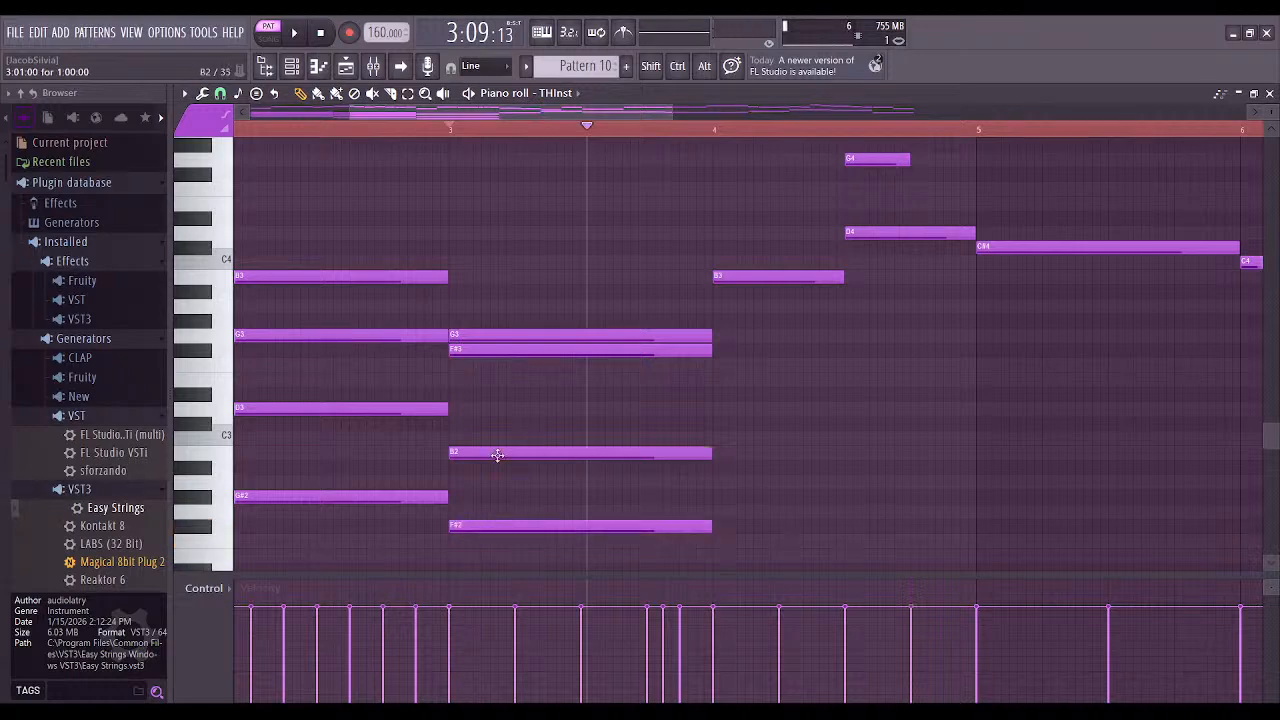
{"action": "right_click", "coordinate": [450, 347]}
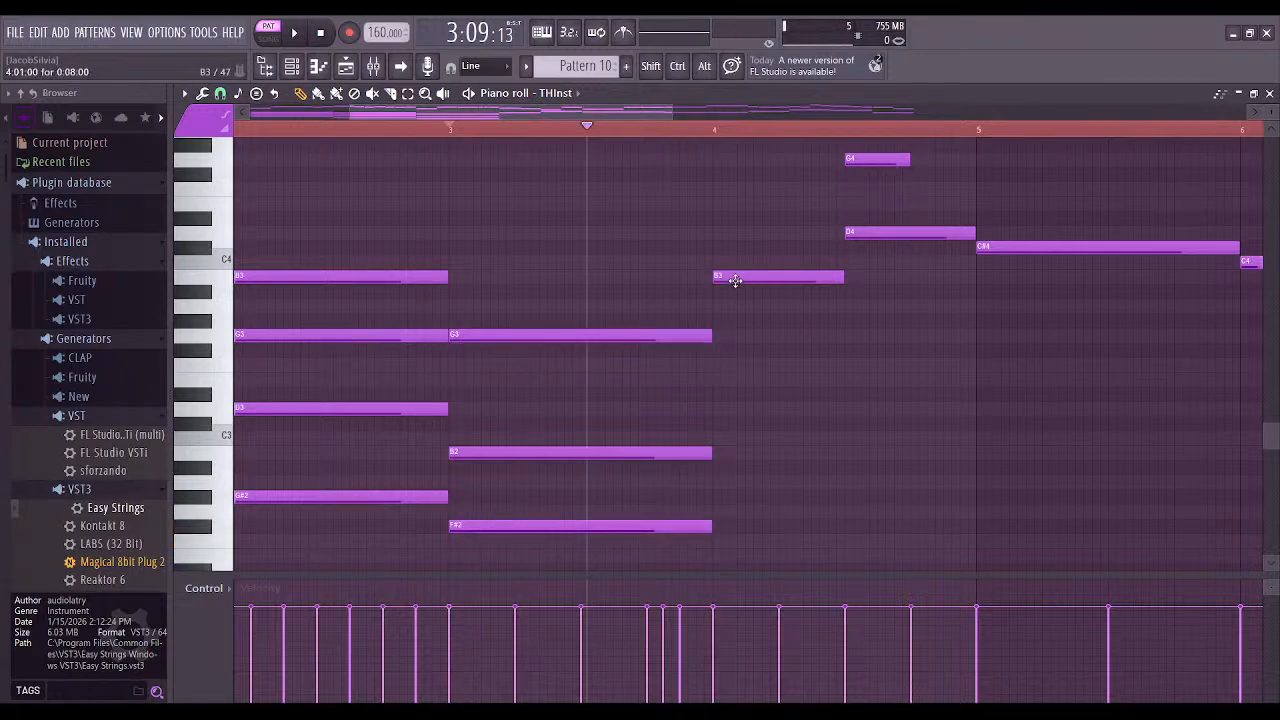
Try F3 and F#3 in turn as half-bar notes under the B3 at the start of bar 4
{"action": "left_click", "coordinate": [717, 364]}
{"action": "right_click", "coordinate": [718, 362]}
{"action": "left_click", "coordinate": [717, 353]}
{"action": "right_click", "coordinate": [725, 354]}
Build the chord under B3 in the first half of bar 4 with half-bar D3, A#2 and F3 notes, and play from bar 4
{"action": "left_click", "coordinate": [717, 410]}
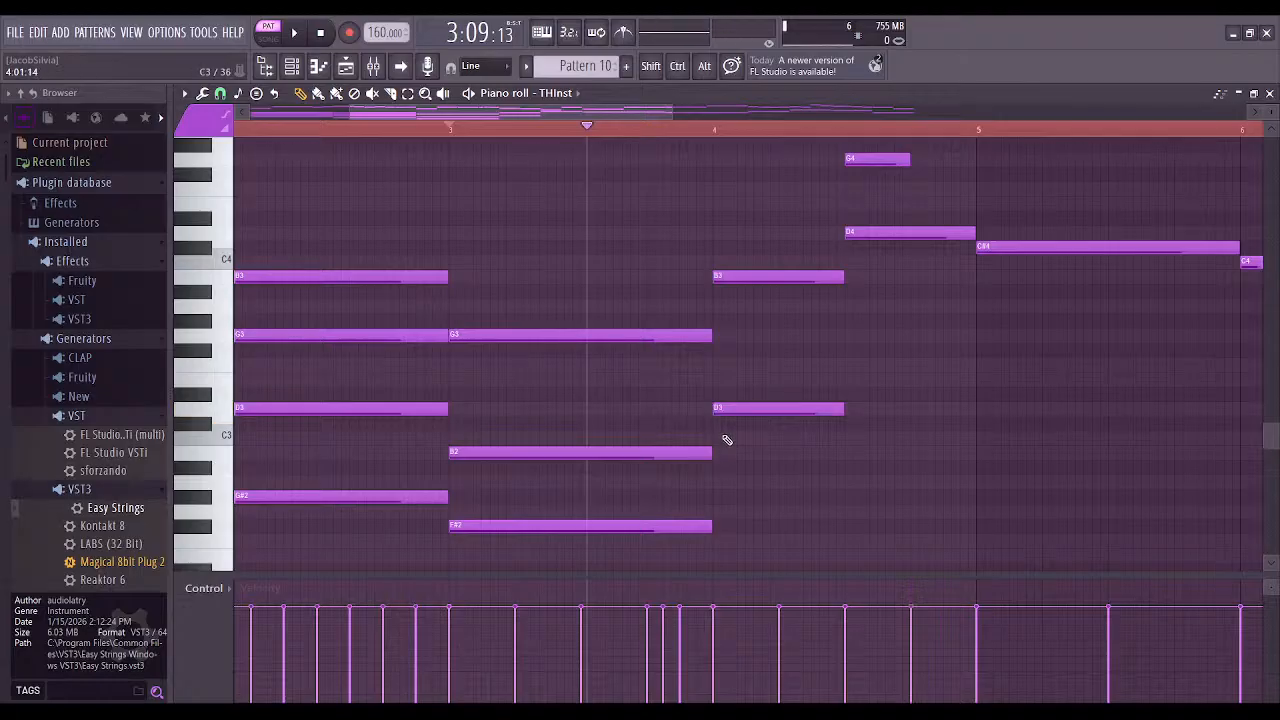
{"action": "mouse_move", "coordinate": [718, 483]}
{"action": "left_mouse_down"}
{"action": "mouse_move", "coordinate": [751, 488]}
{"action": "mouse_move", "coordinate": [757, 473]}
{"action": "left_mouse_up"}
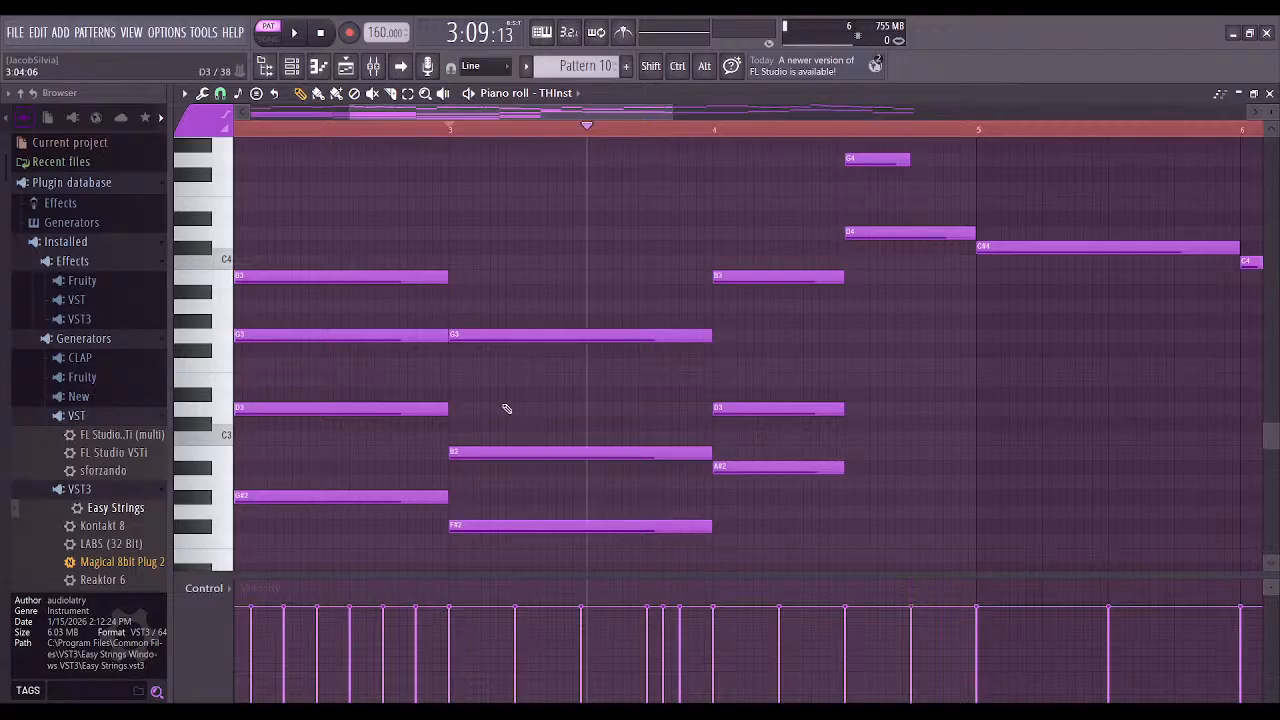
{"action": "left_click", "coordinate": [714, 364]}
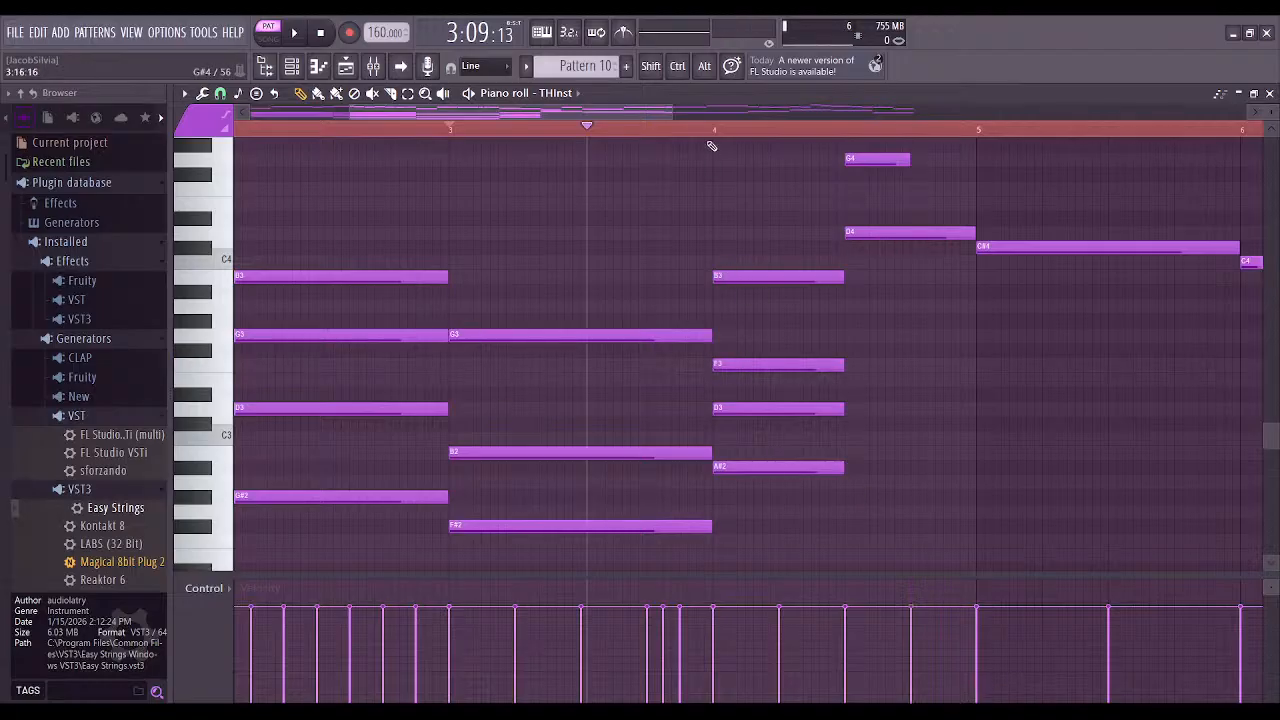
{"action": "left_click", "coordinate": [713, 128]}
{"action": "left_click", "coordinate": [309, 32]}
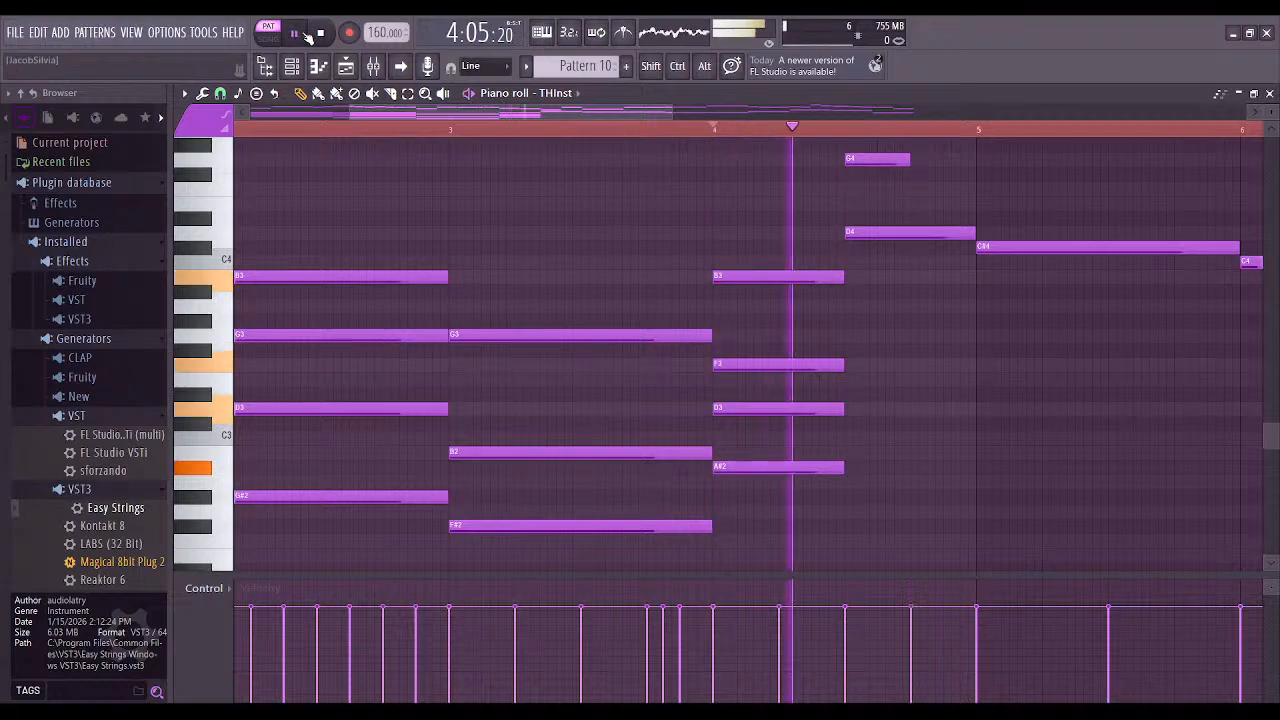
{"action": "left_click", "coordinate": [309, 32]}
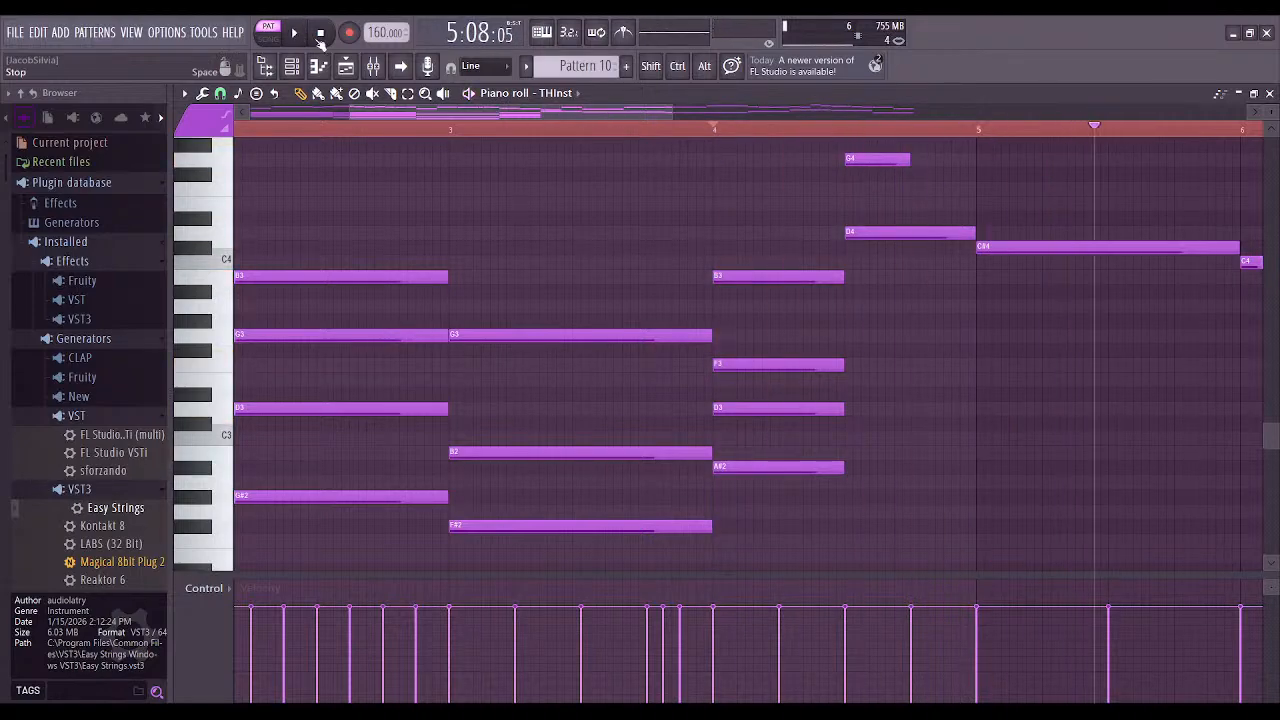
Add half-bar A3 and D#3 notes under the D4 in the second half of bar 4 and play from bar 4
{"action": "scroll", "coordinate": [1026, 523], "scroll_direction": "up", "scroll_amount": 3}
{"action": "scroll", "coordinate": [650, 411], "scroll_direction": "right", "scroll_amount": 2}
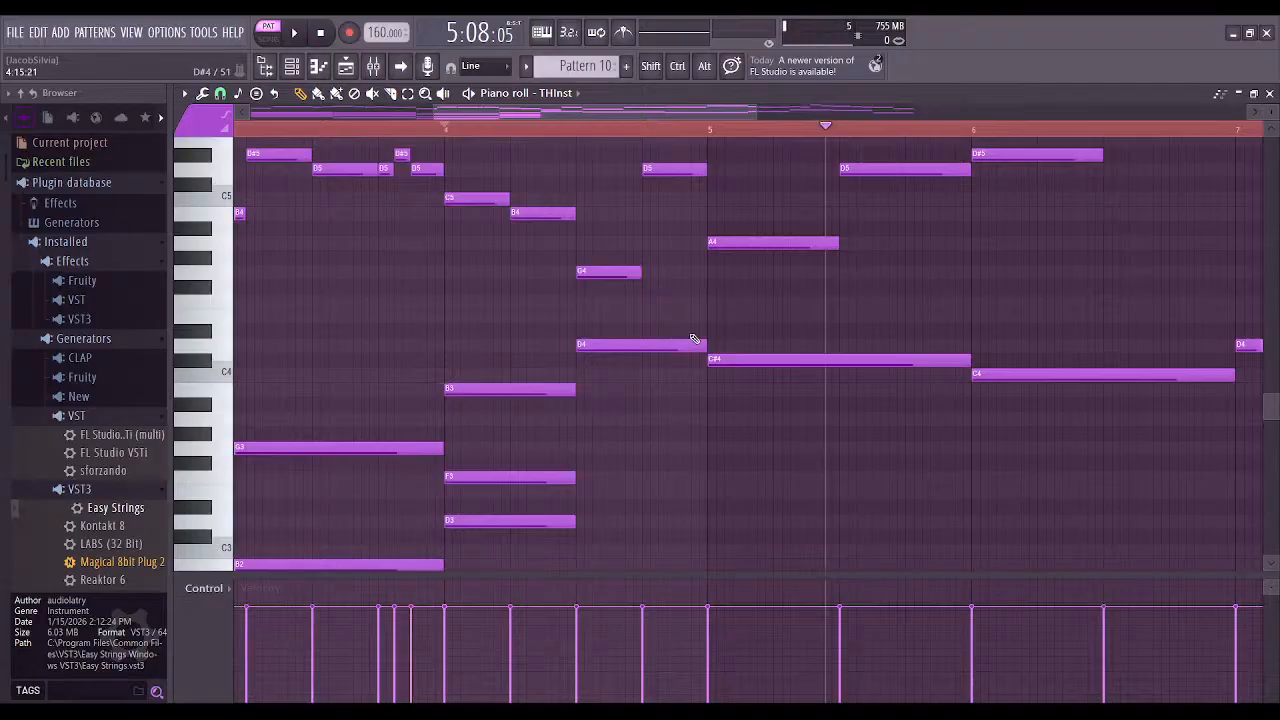
{"action": "left_click", "coordinate": [584, 420]}
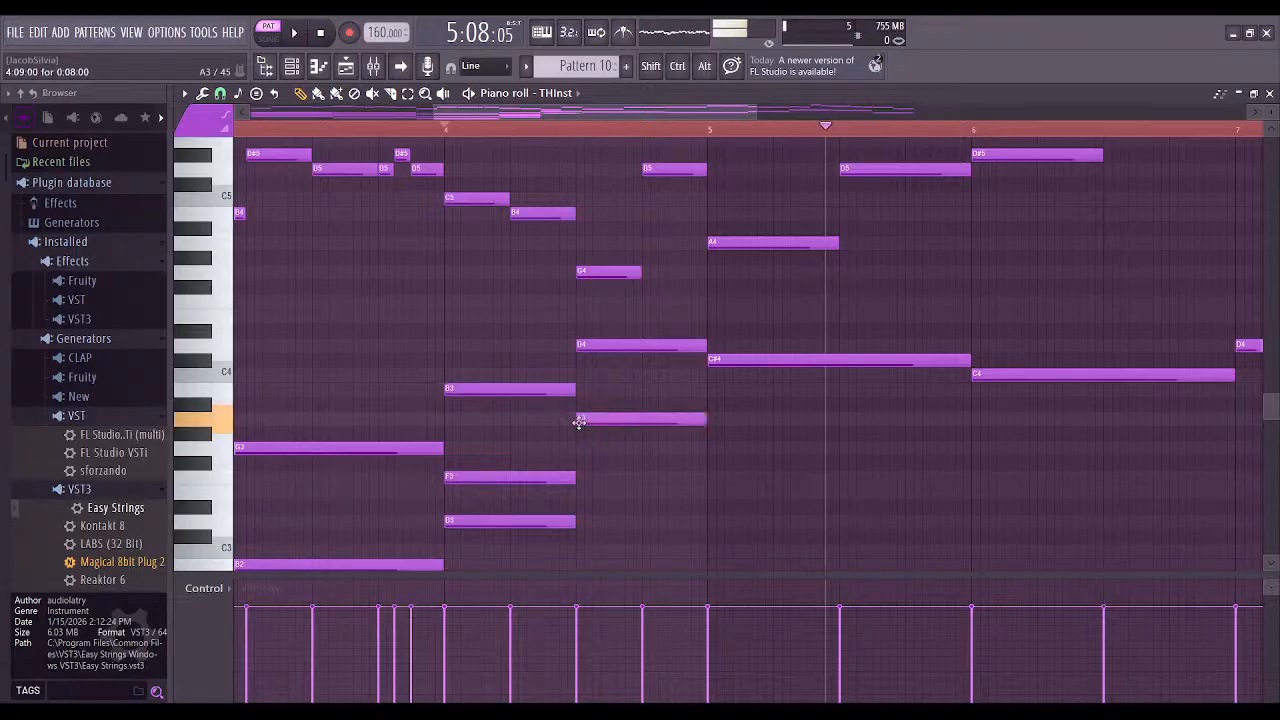
{"action": "left_click", "coordinate": [580, 493]}
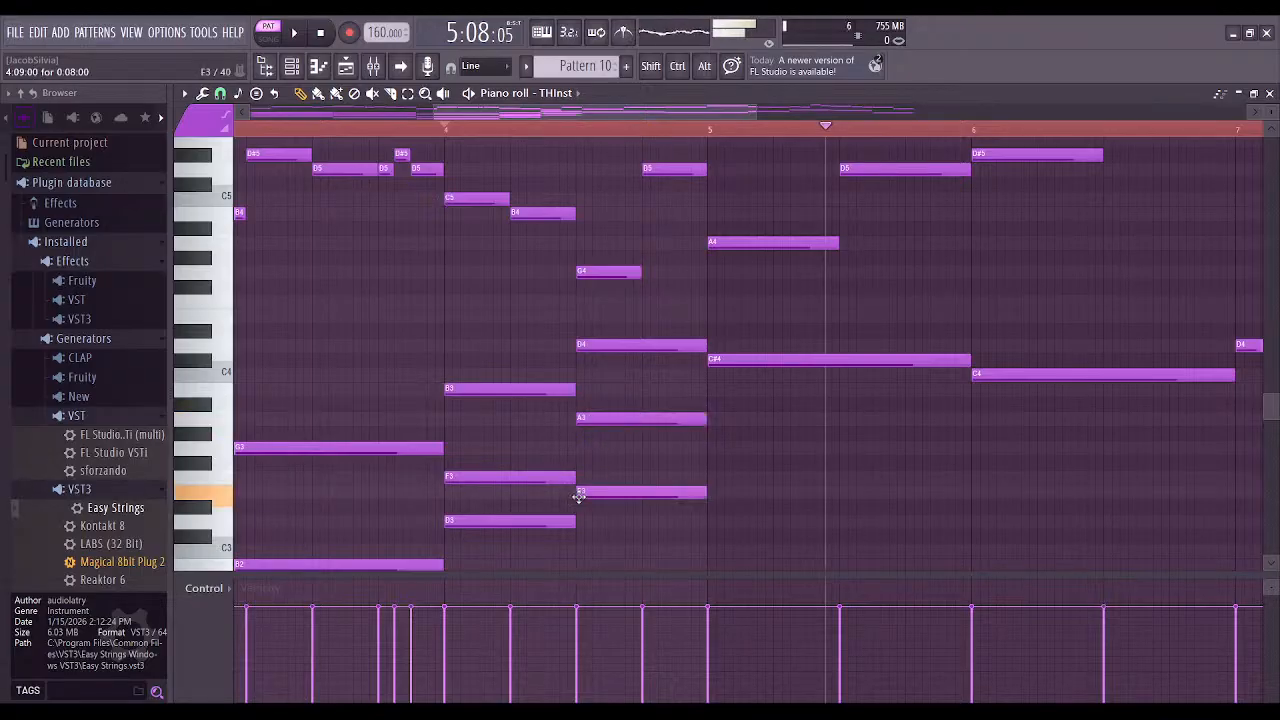
{"action": "left_click_drag", "start_coordinate": [616, 492], "coordinate": [616, 507]}
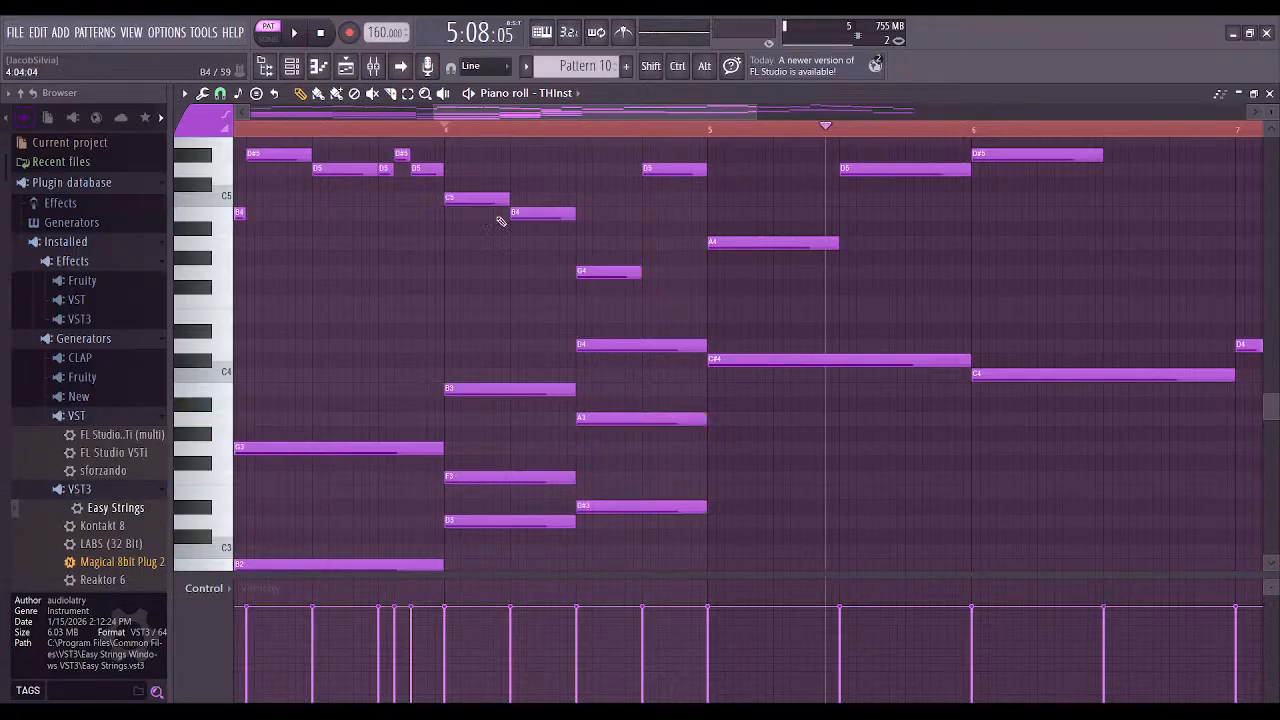
{"action": "left_click", "coordinate": [446, 130]}
{"action": "left_click", "coordinate": [306, 33]}
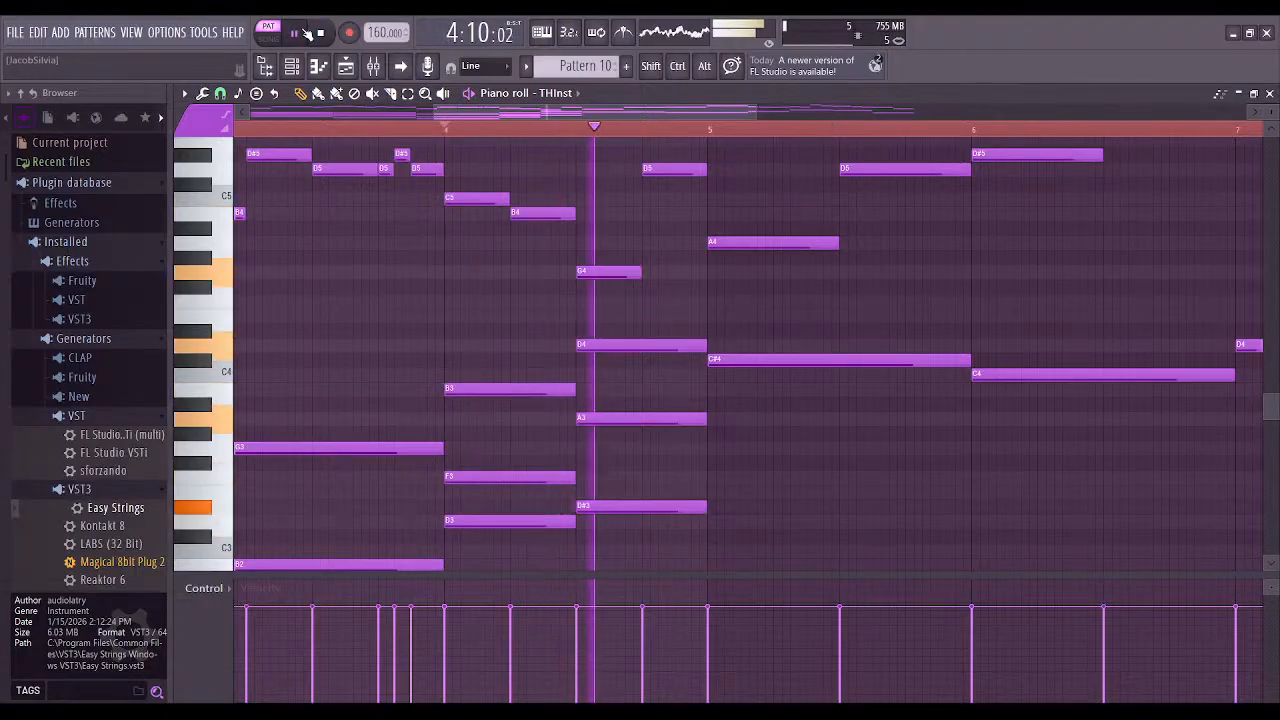
{"action": "left_click", "coordinate": [306, 33]}
{"action": "left_click", "coordinate": [318, 35]}
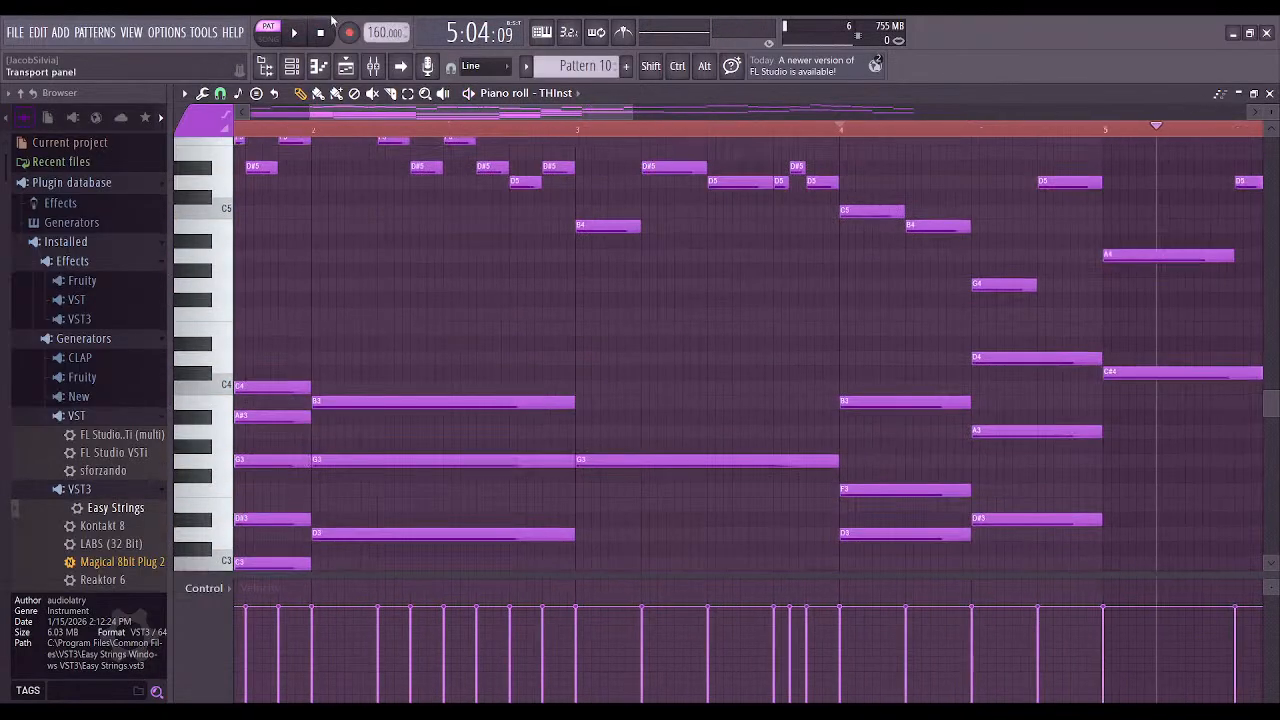
Play the chords again and add a half-bar C3 bass note beneath D#3 in the second half of bar 4
{"action": "left_click", "coordinate": [294, 33]}
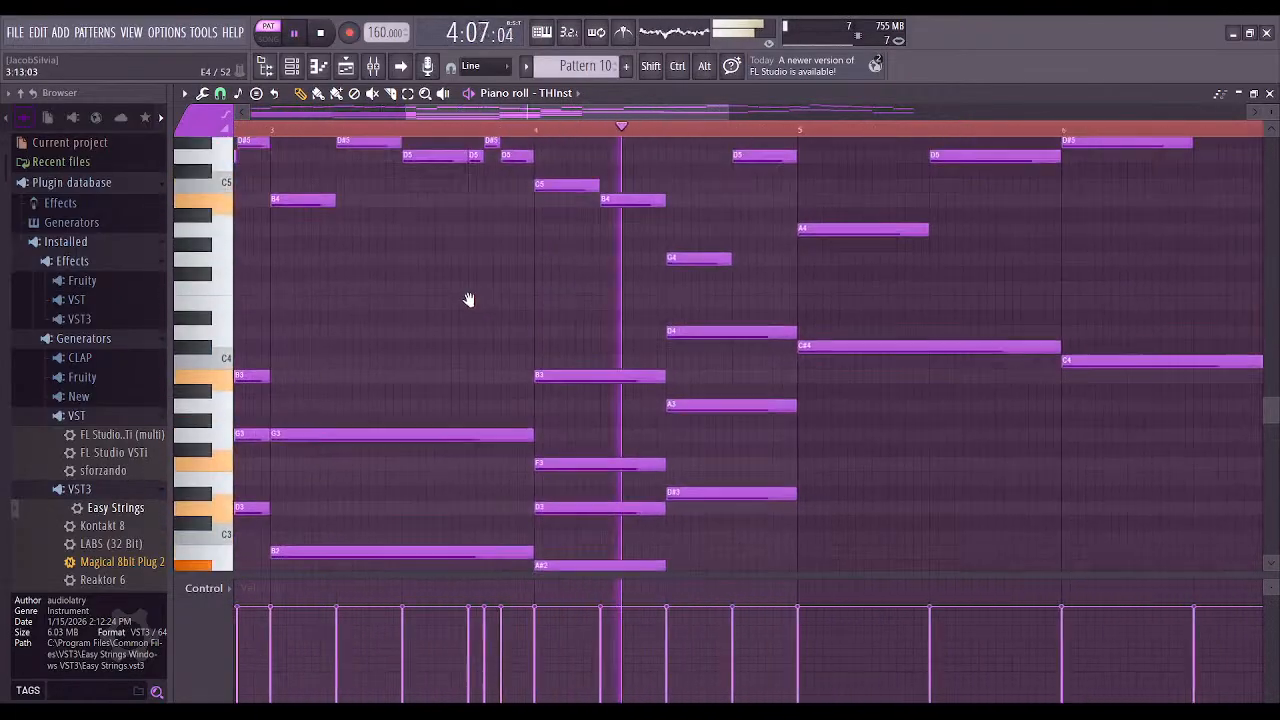
{"action": "key", "text": "space"}
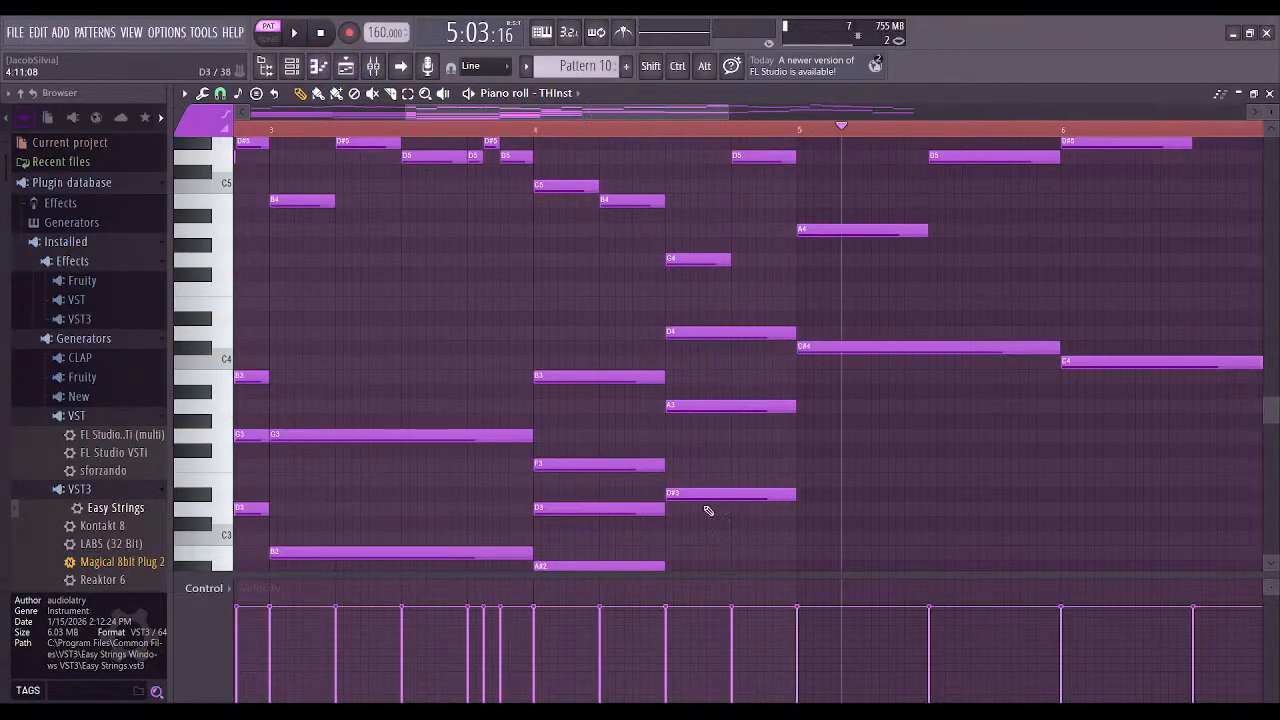
{"action": "left_click", "coordinate": [674, 538]}
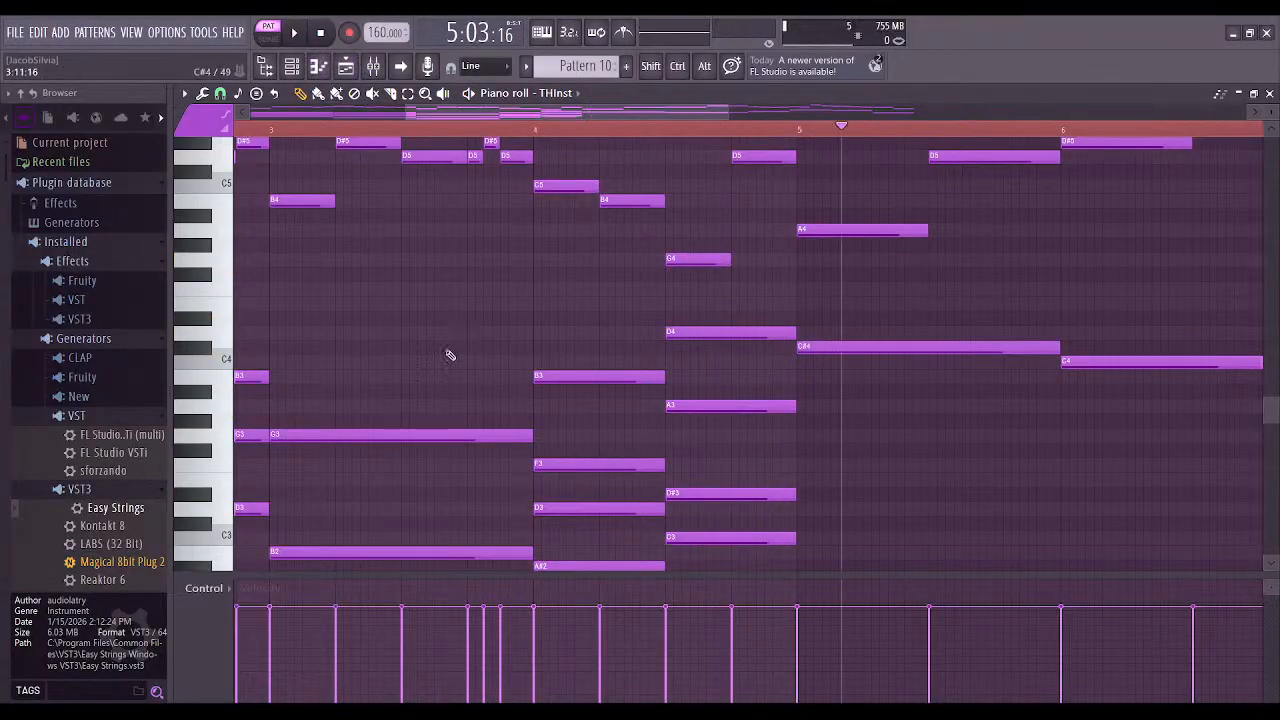
Play the pattern from the start through bar 4 to check the chord progression
{"action": "scroll", "coordinate": [483, 372], "scroll_direction": "left", "scroll_amount": 5}
{"action": "key", "text": "space"}
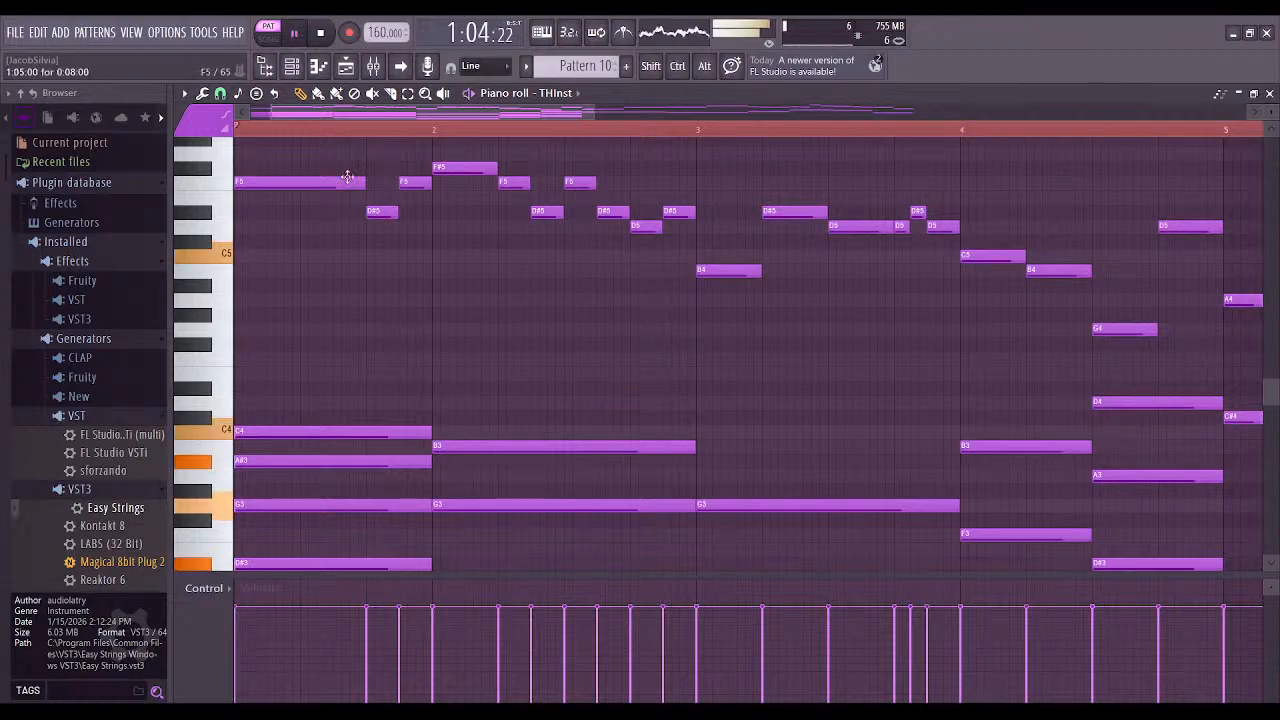
{"action": "scroll", "coordinate": [443, 306], "scroll_direction": "down", "scroll_amount": 2}
{"action": "scroll", "coordinate": [651, 303], "scroll_direction": "left", "scroll_amount": 1}
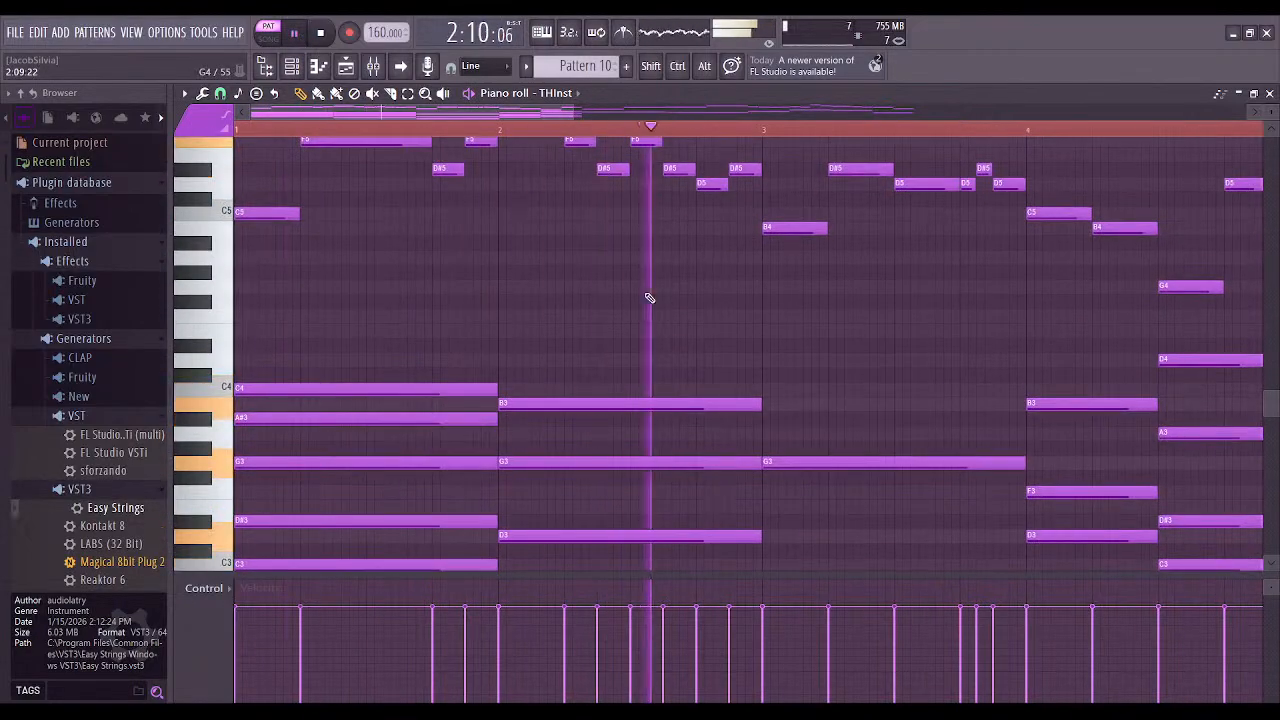
{"action": "scroll", "coordinate": [671, 337], "scroll_direction": "down", "scroll_amount": 4}
{"action": "scroll", "coordinate": [443, 320], "scroll_direction": "right", "scroll_amount": 6}
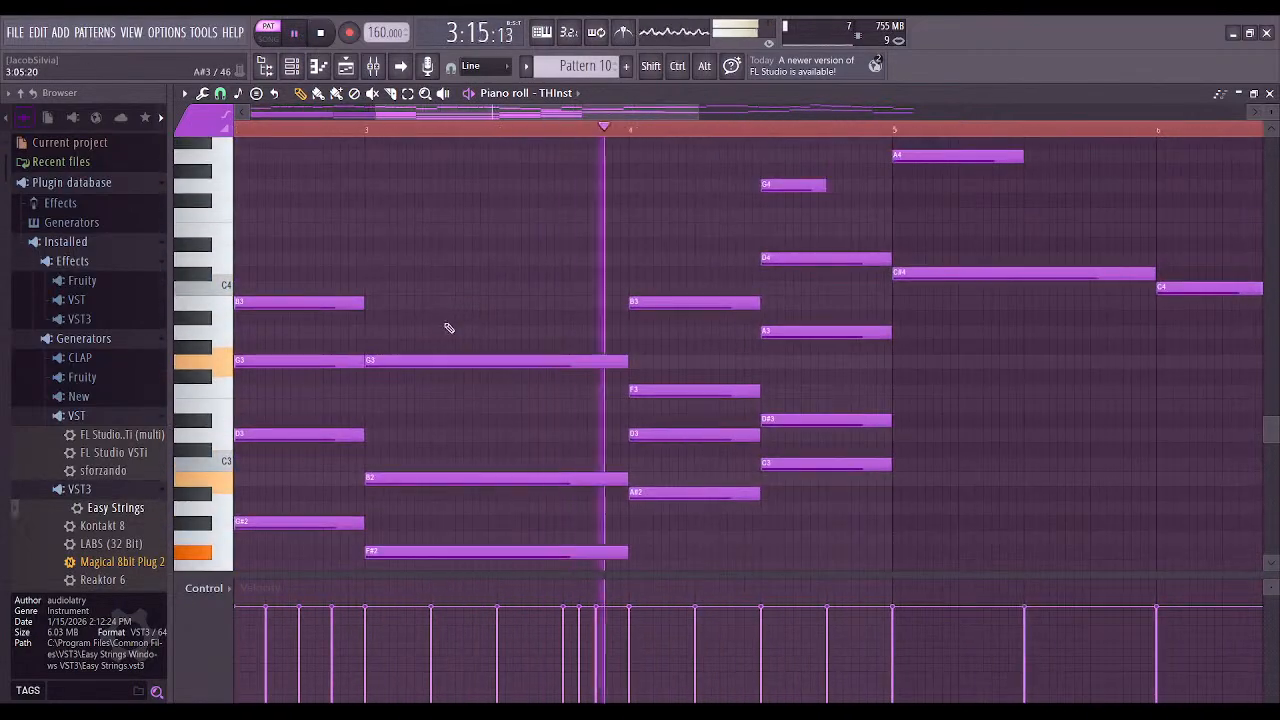
{"action": "left_click", "coordinate": [295, 33]}
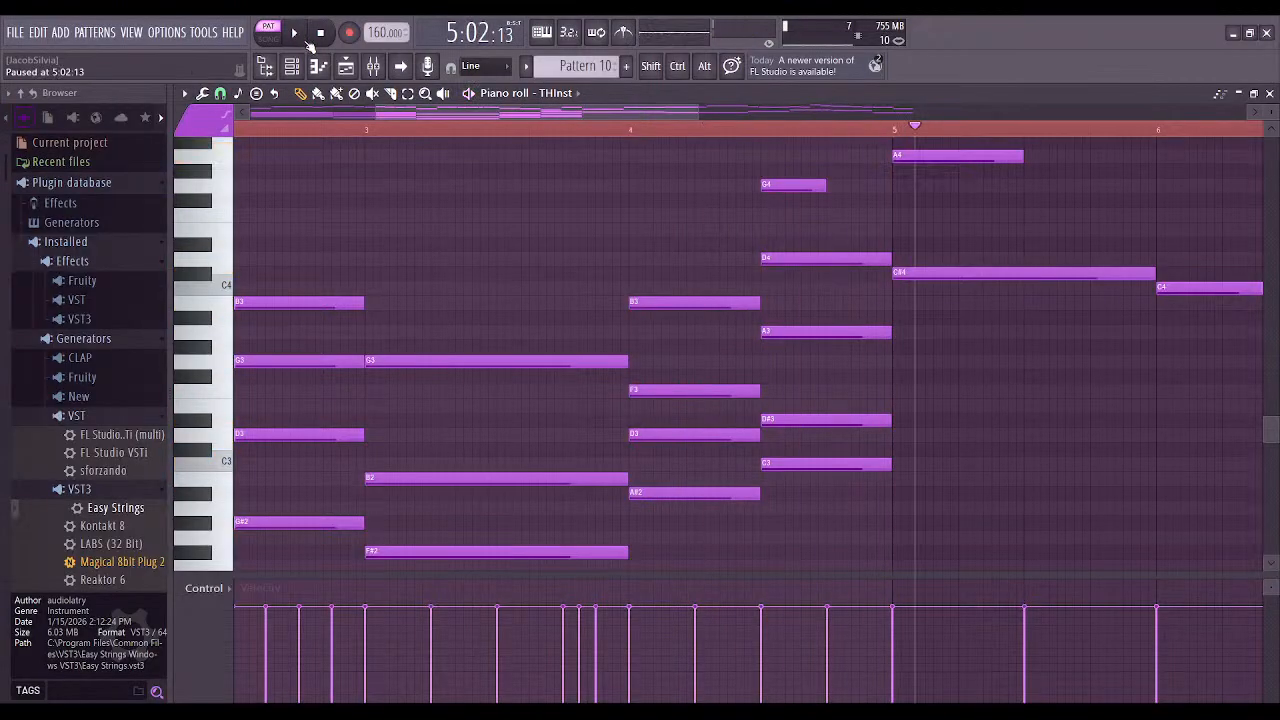
Add full-bar D3, F3 and G3 notes under the C#4 in bar 5
{"action": "scroll", "coordinate": [709, 391], "scroll_direction": "right", "scroll_amount": 3}
{"action": "scroll", "coordinate": [709, 391], "scroll_direction": "up", "scroll_amount": 1}
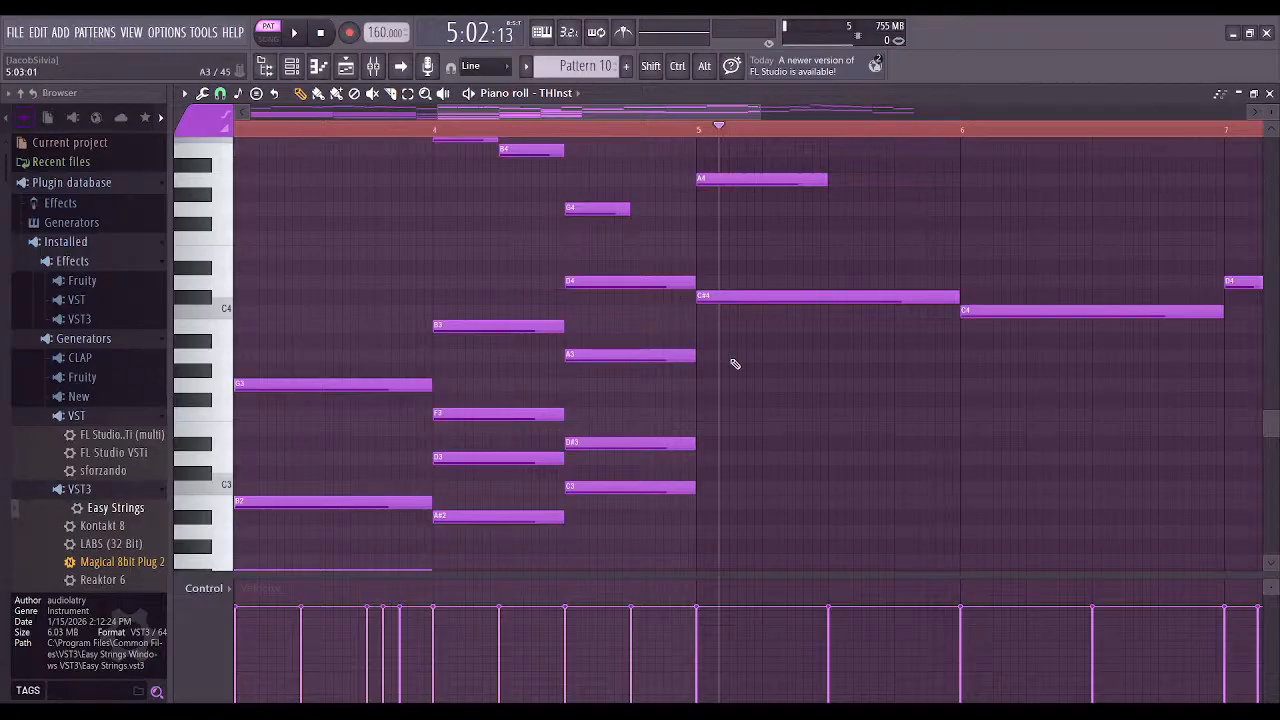
{"action": "left_click", "coordinate": [702, 460]}
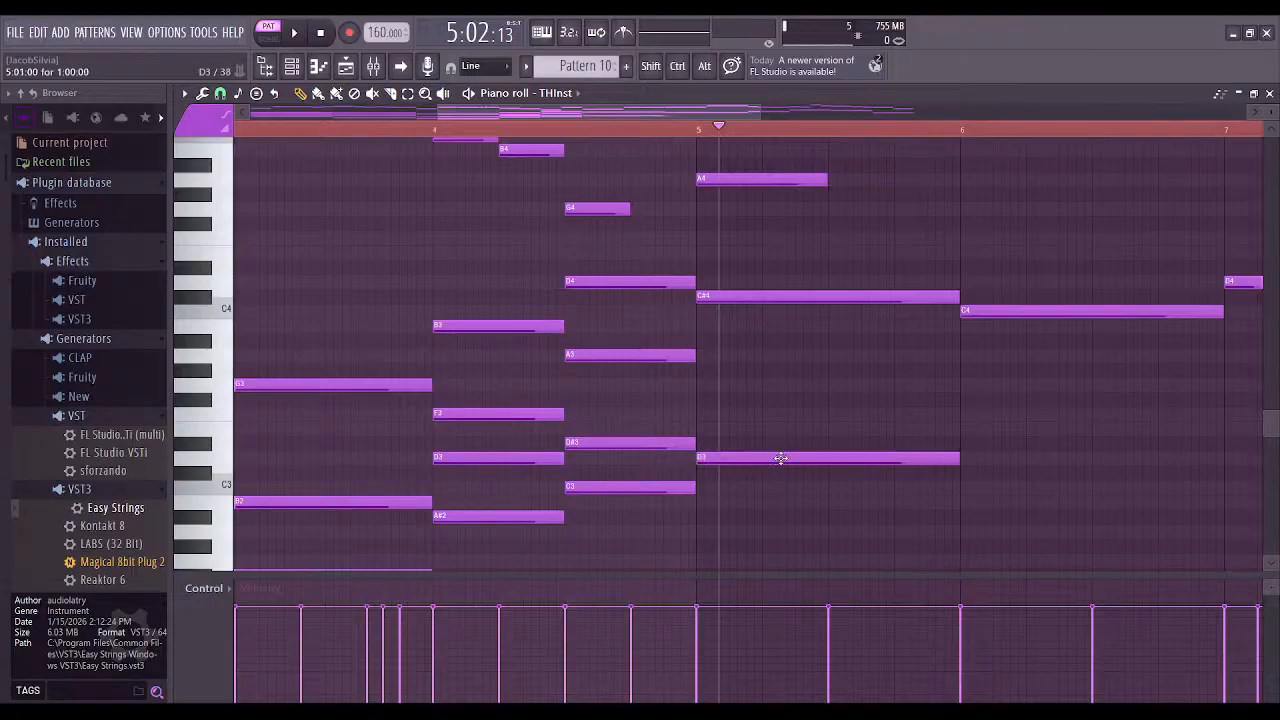
{"action": "left_click", "coordinate": [699, 415]}
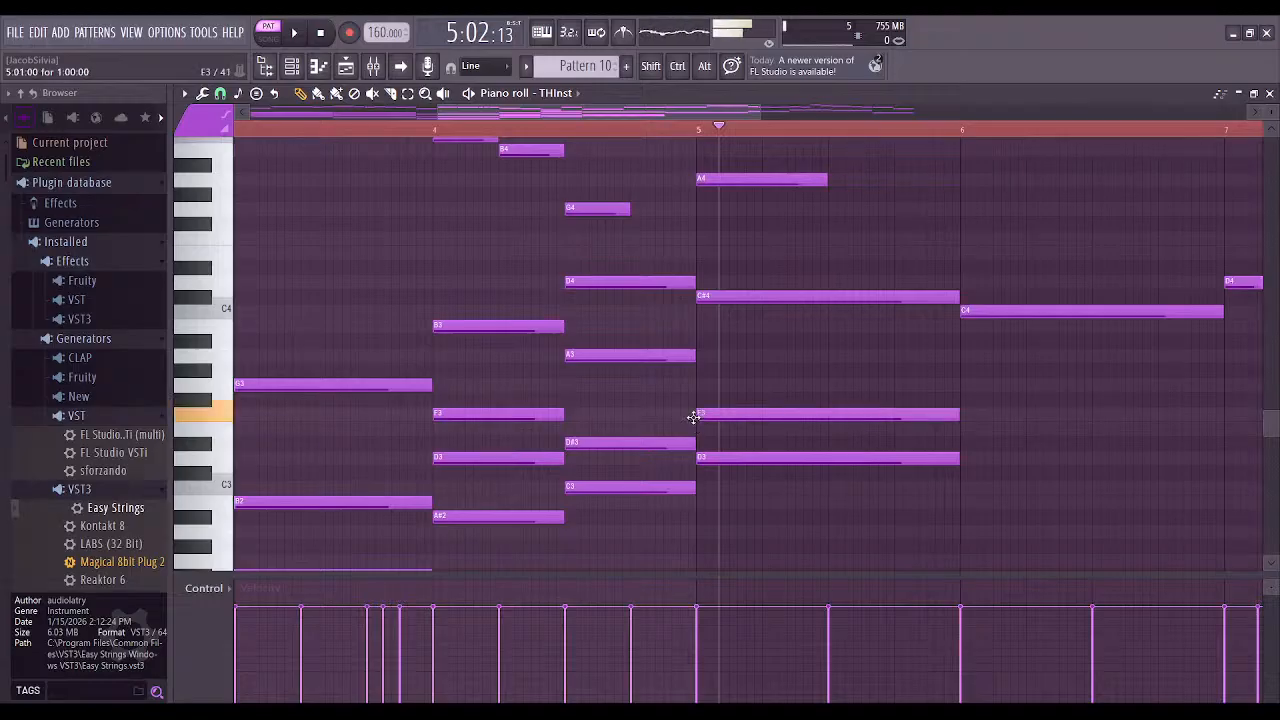
{"action": "left_click", "coordinate": [699, 386]}
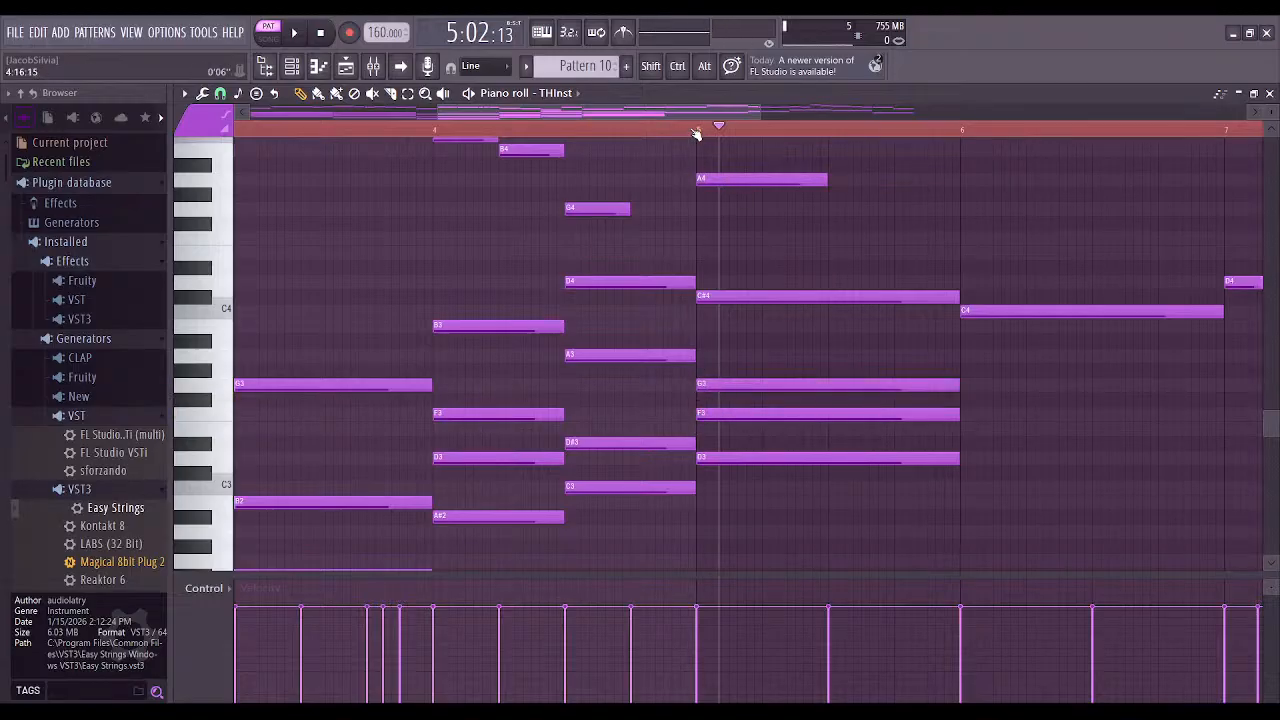
Play from bar 5 and delete the D3, F3 and G3 notes under the C#4 in bar 5
{"action": "left_click", "coordinate": [697, 131]}
{"action": "left_click", "coordinate": [296, 33]}
{"action": "left_click", "coordinate": [296, 34]}
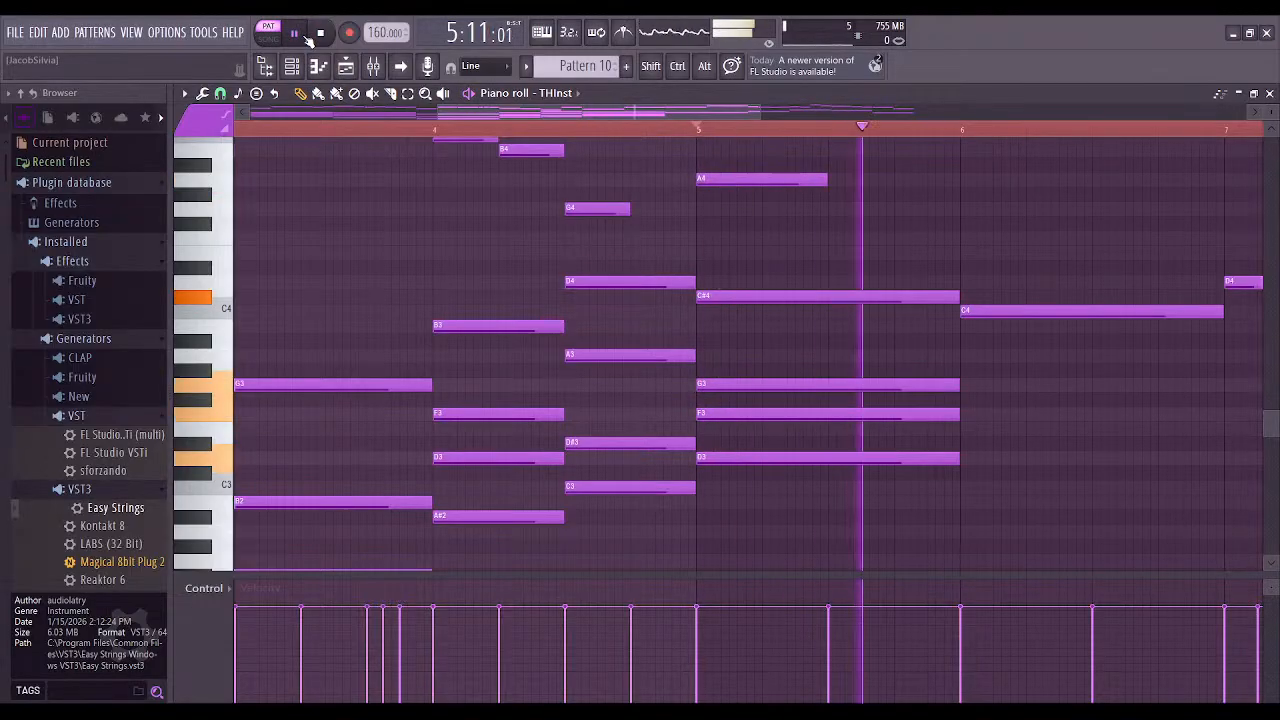
{"action": "right_click", "coordinate": [735, 417]}
{"action": "right_click", "coordinate": [750, 388]}
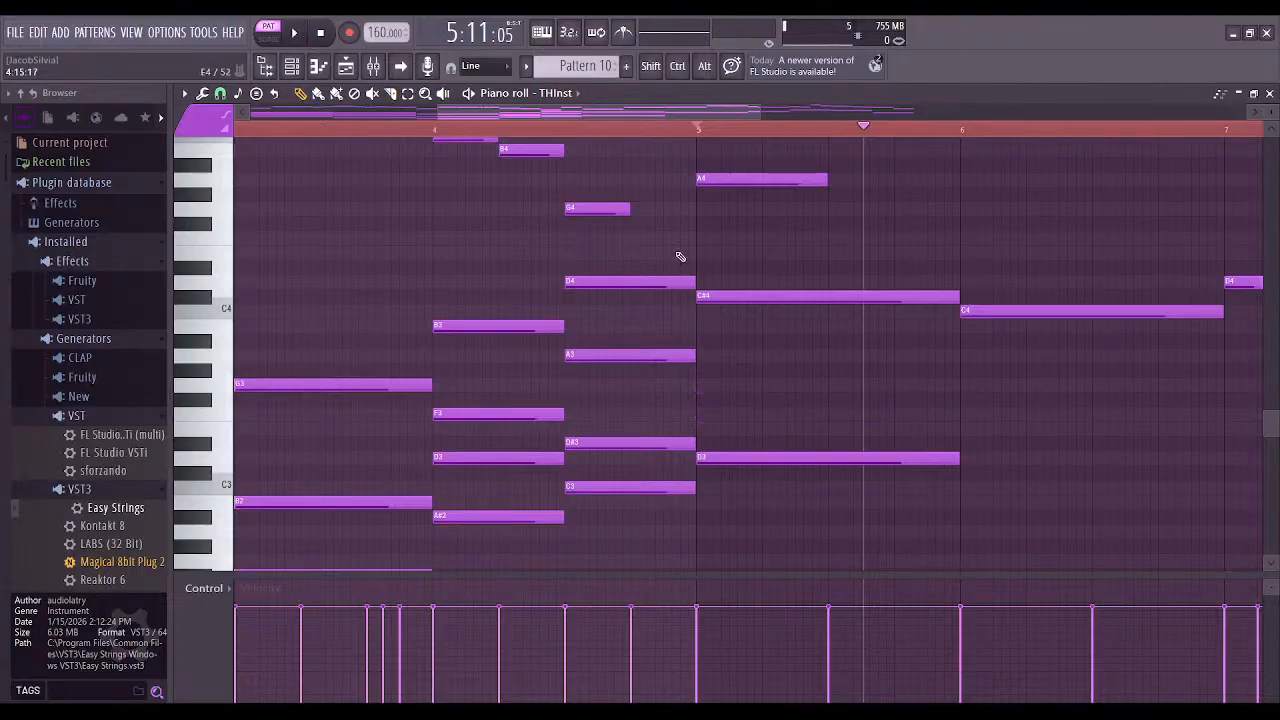
{"action": "key", "text": "space"}
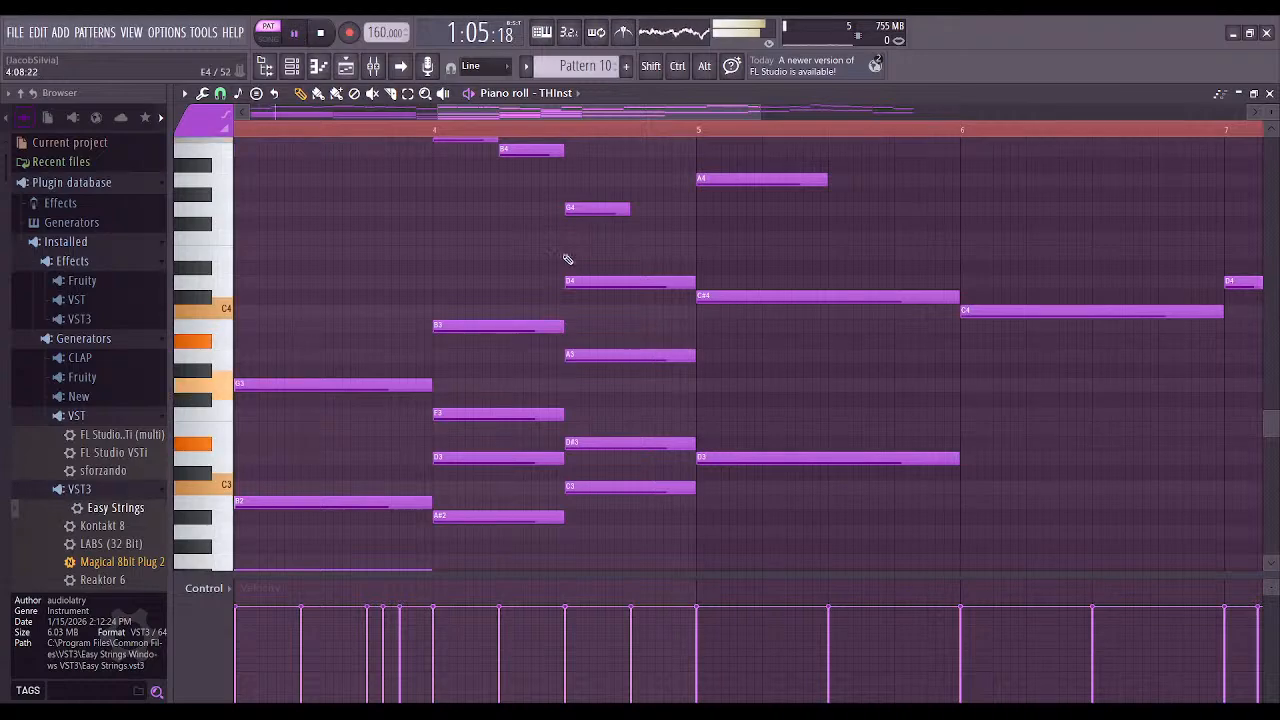
{"action": "right_click", "coordinate": [744, 456]}
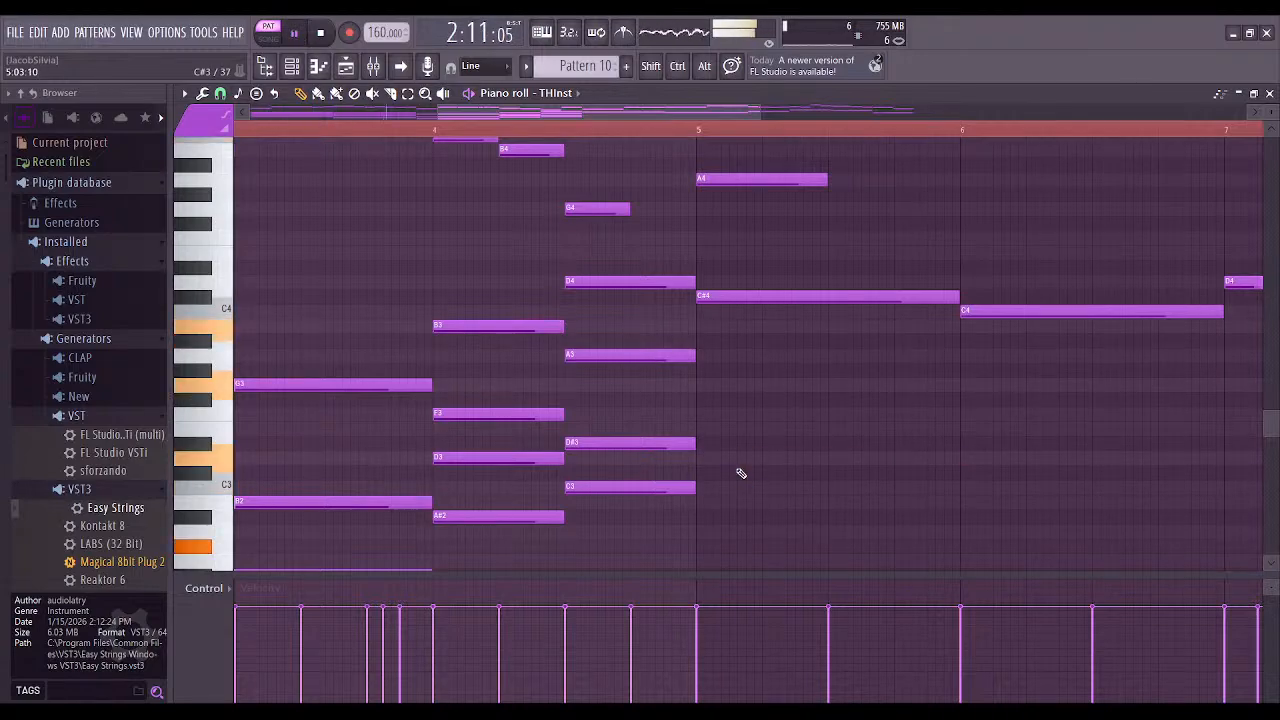
Play the pattern again to check how the bar 4 chords lead into bar 5
{"action": "scroll", "coordinate": [860, 400], "scroll_direction": "down", "scroll_amount": 3}
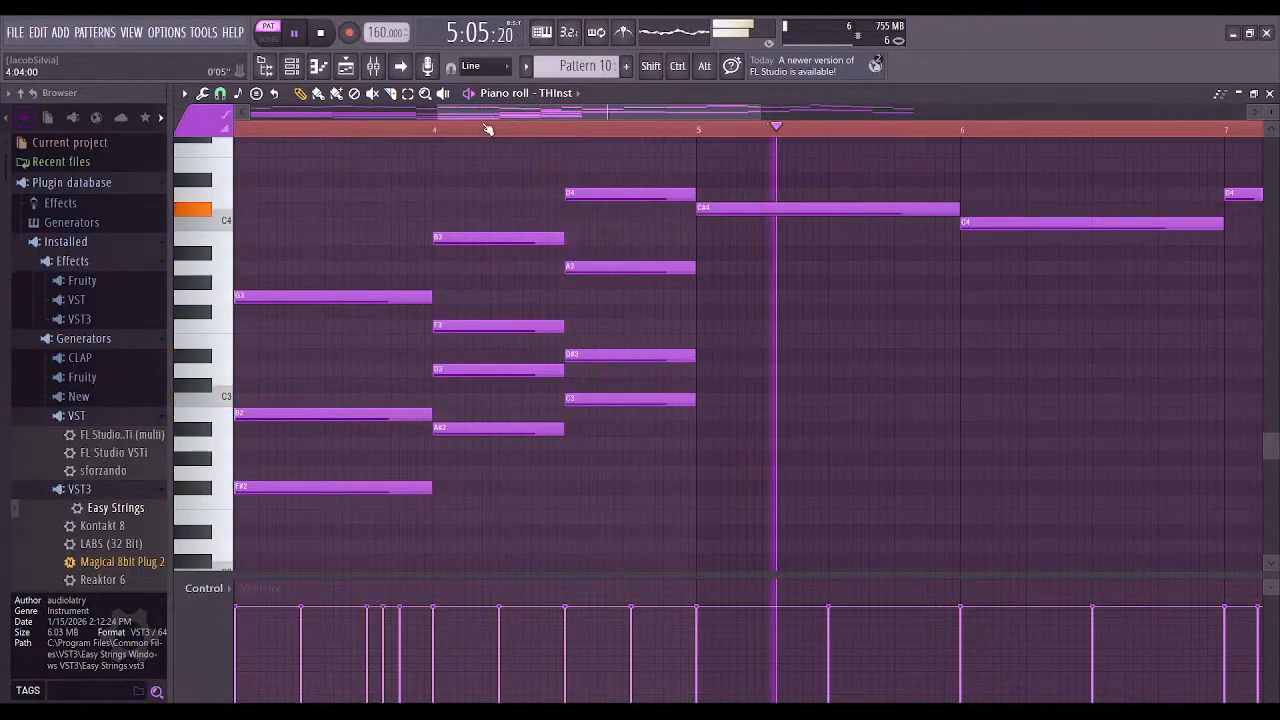
{"action": "left_click", "coordinate": [284, 32]}
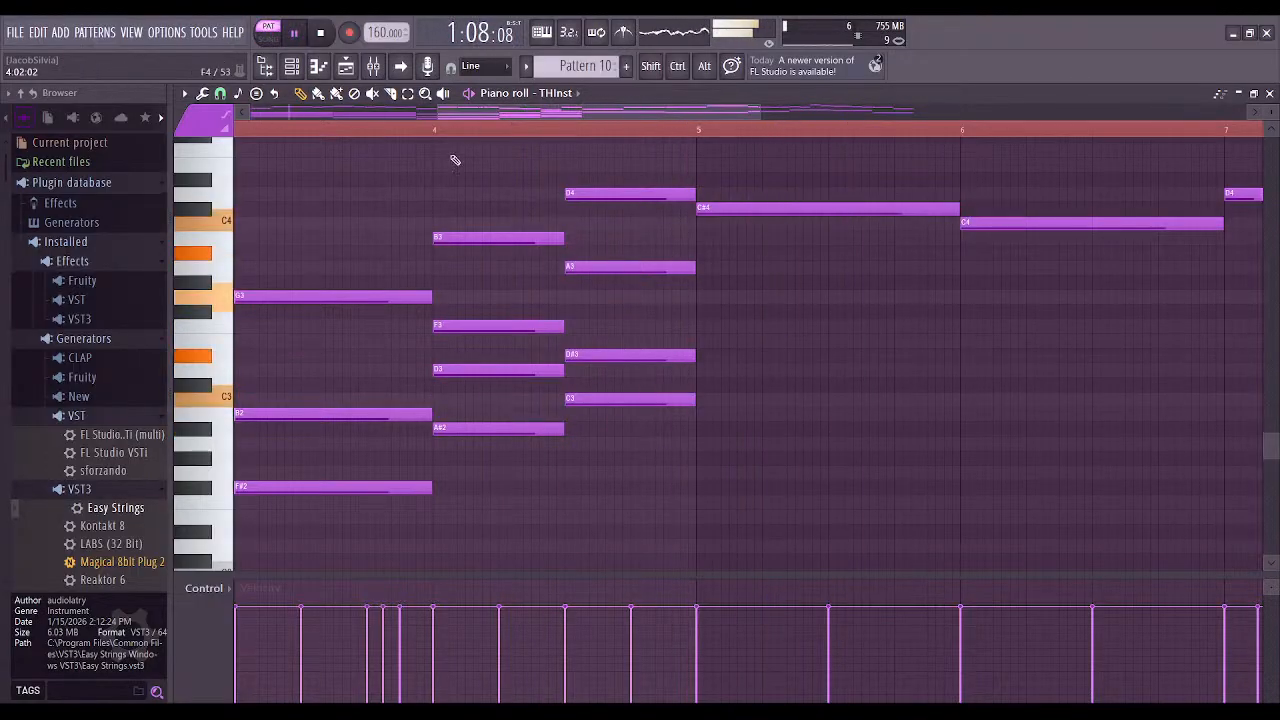
{"action": "scroll", "coordinate": [563, 283], "scroll_direction": "up", "scroll_amount": 3}
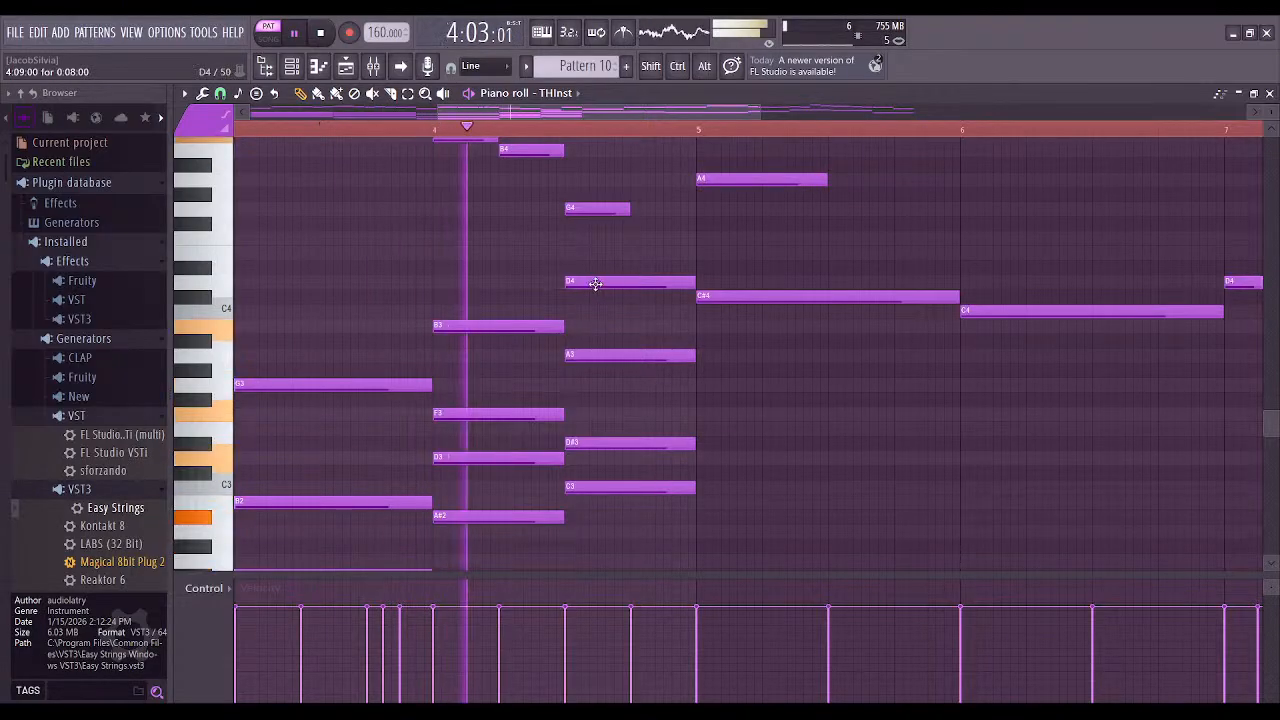
{"action": "key", "text": "space"}
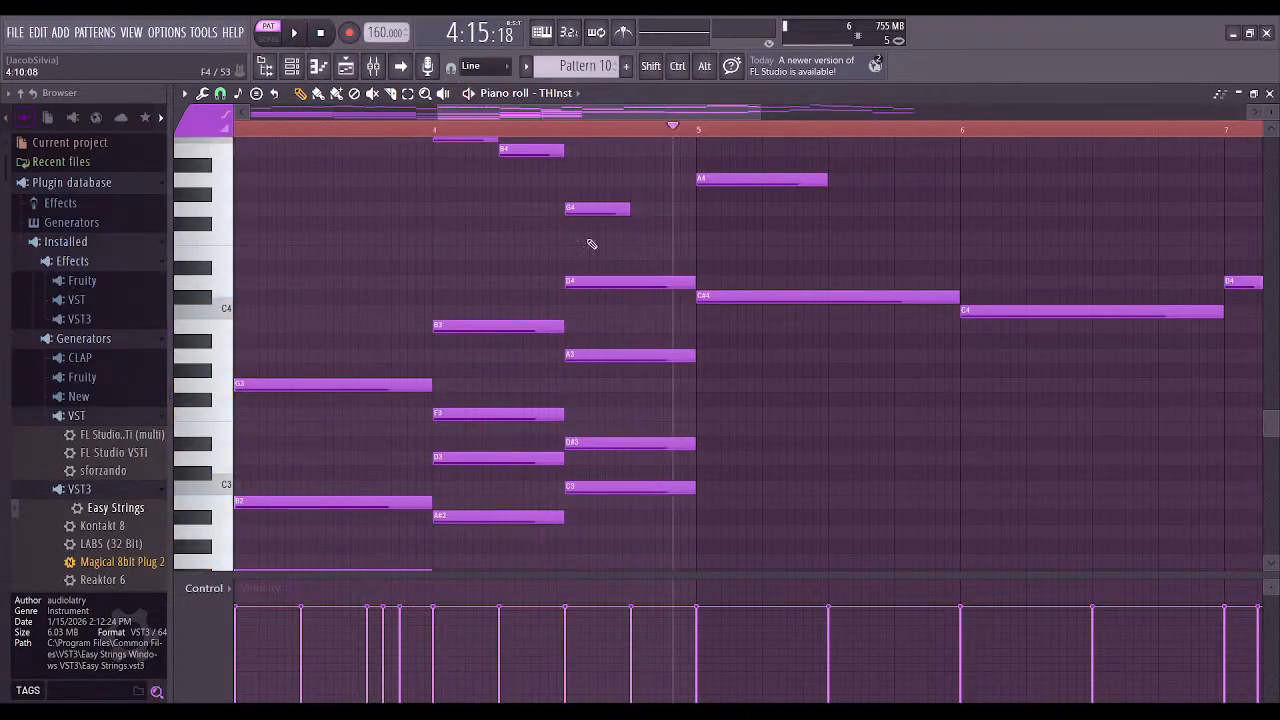
Try lowering the A3 in the second half of bar 4 to G#3 and play from bar 4
{"action": "left_click", "coordinate": [582, 281]}
{"action": "left_click_drag", "start_coordinate": [575, 356], "coordinate": [591, 374]}
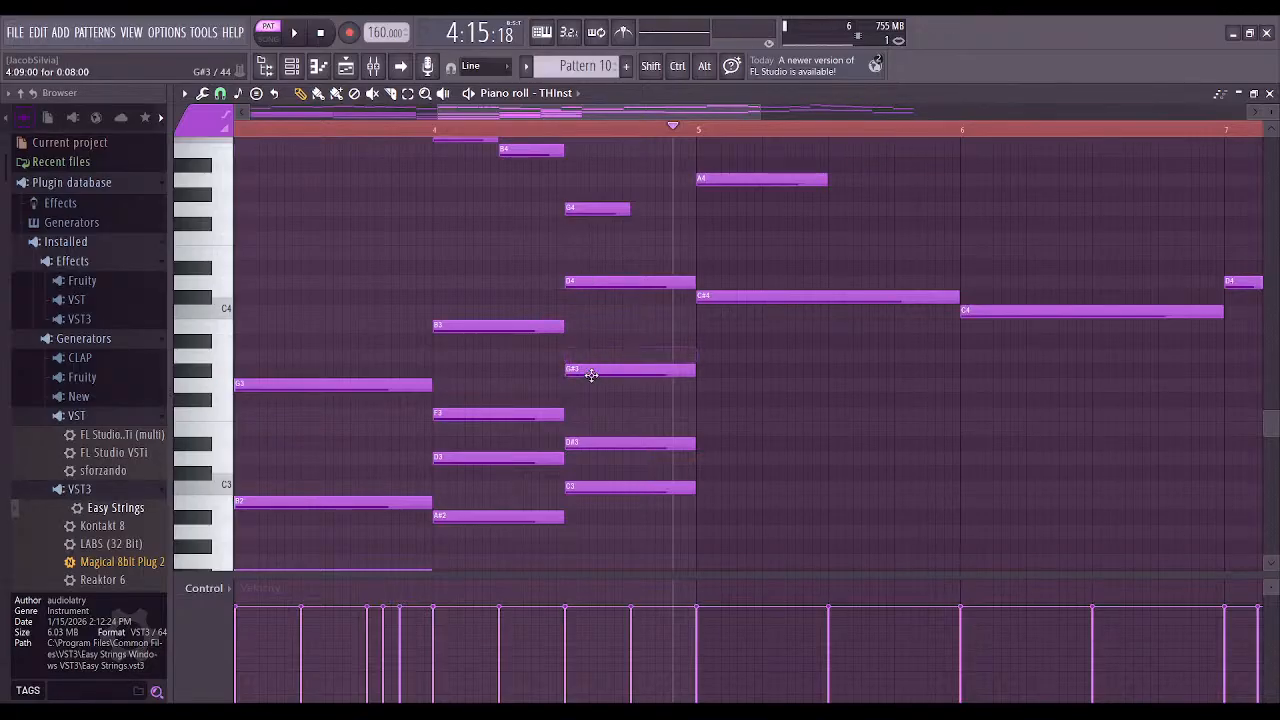
{"action": "left_click", "coordinate": [458, 133]}
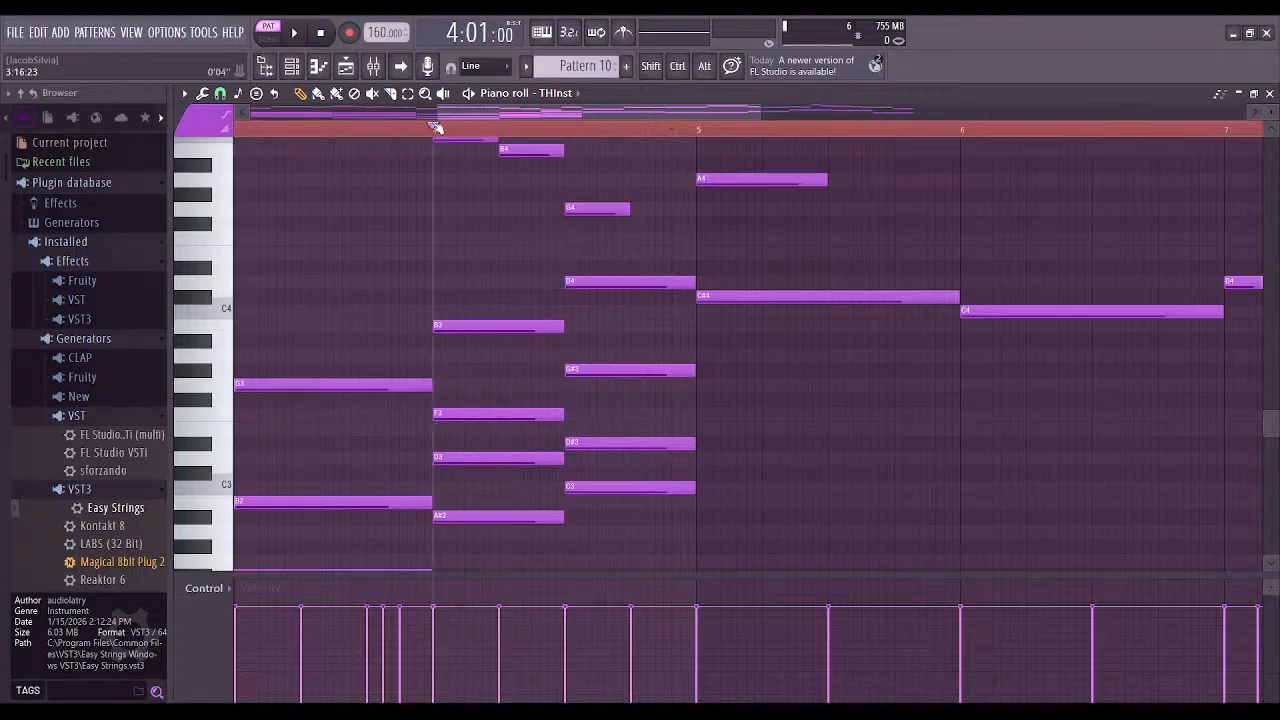
{"action": "left_click", "coordinate": [295, 33]}
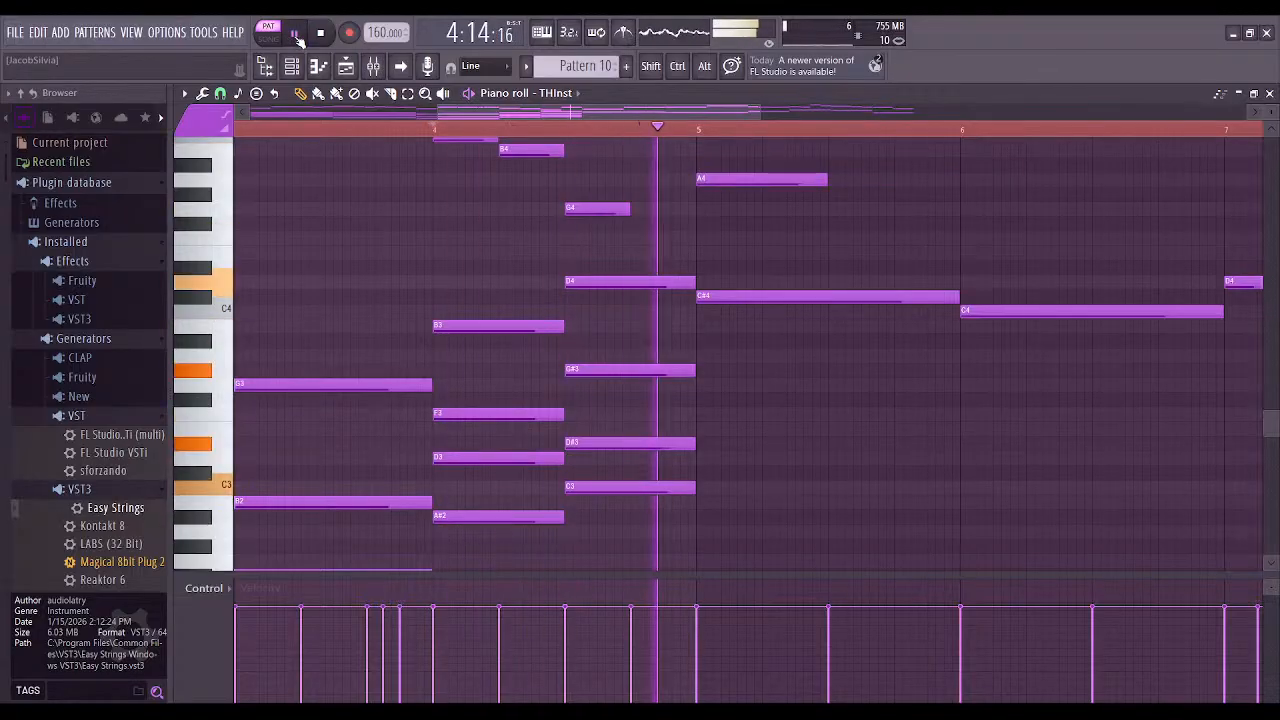
{"action": "key", "text": "space"}
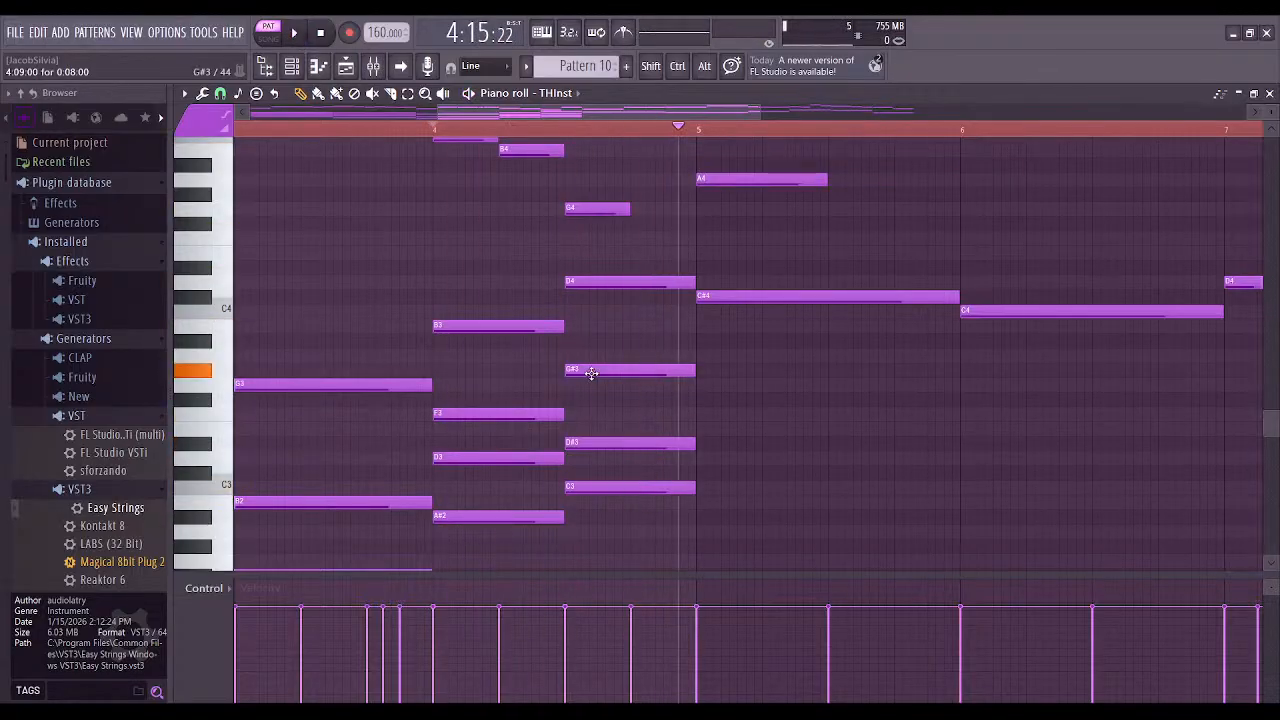
Raise the three chord notes under the D4 in bar 4 to A#3, G3 and D3, and play from bar 4
{"action": "left_click_drag", "start_coordinate": [591, 374], "coordinate": [591, 342]}
{"action": "left_click_drag", "start_coordinate": [593, 446], "coordinate": [593, 387]}
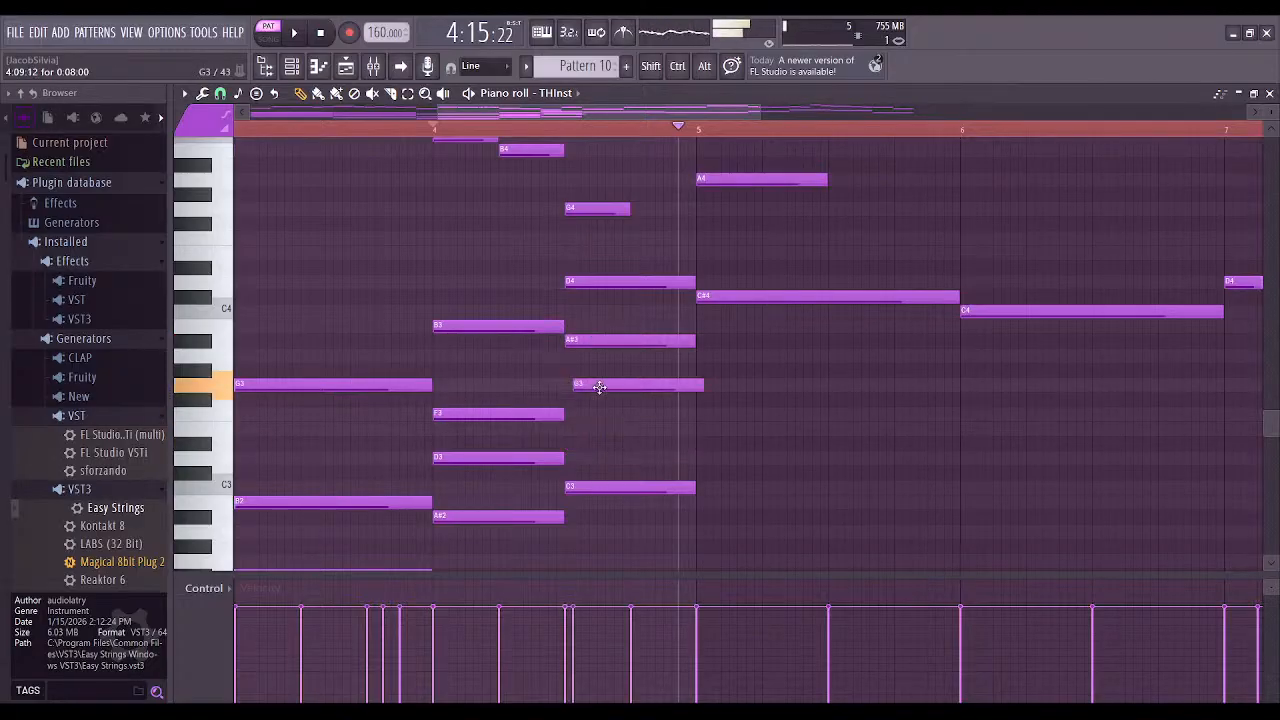
{"action": "left_click_drag", "start_coordinate": [582, 488], "coordinate": [582, 459]}
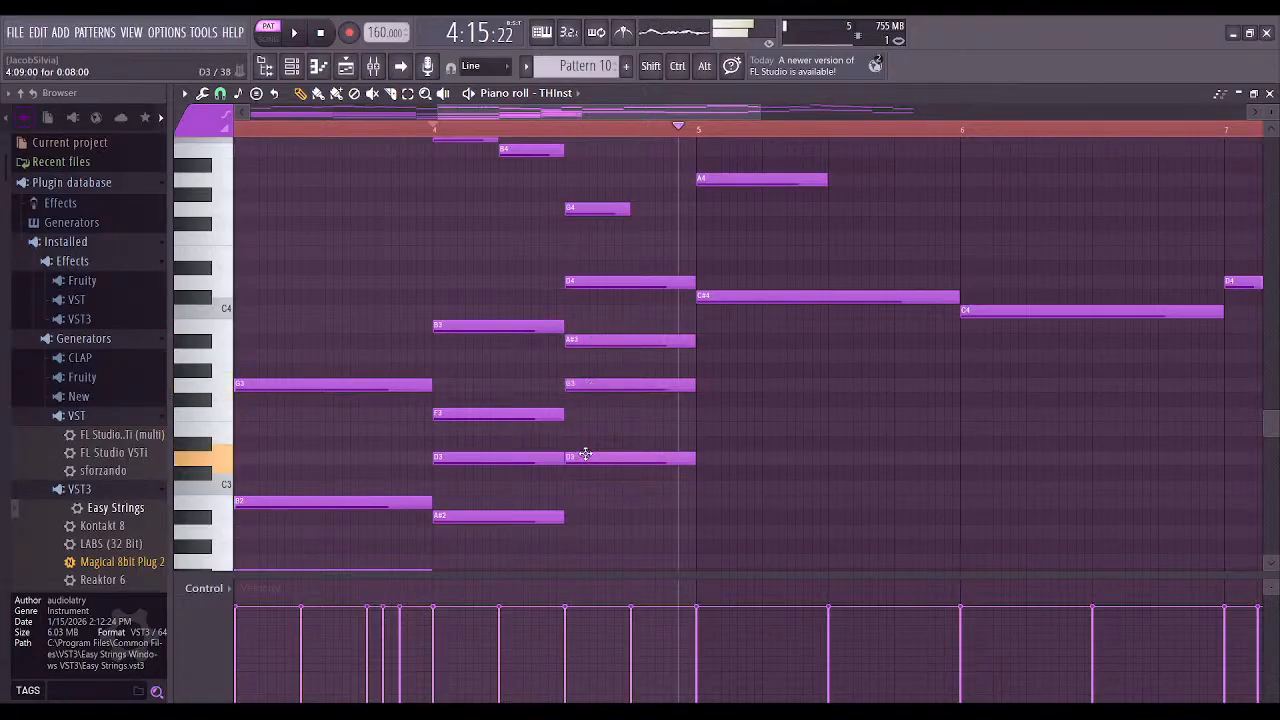
{"action": "left_click", "coordinate": [434, 130]}
{"action": "left_click", "coordinate": [291, 34]}
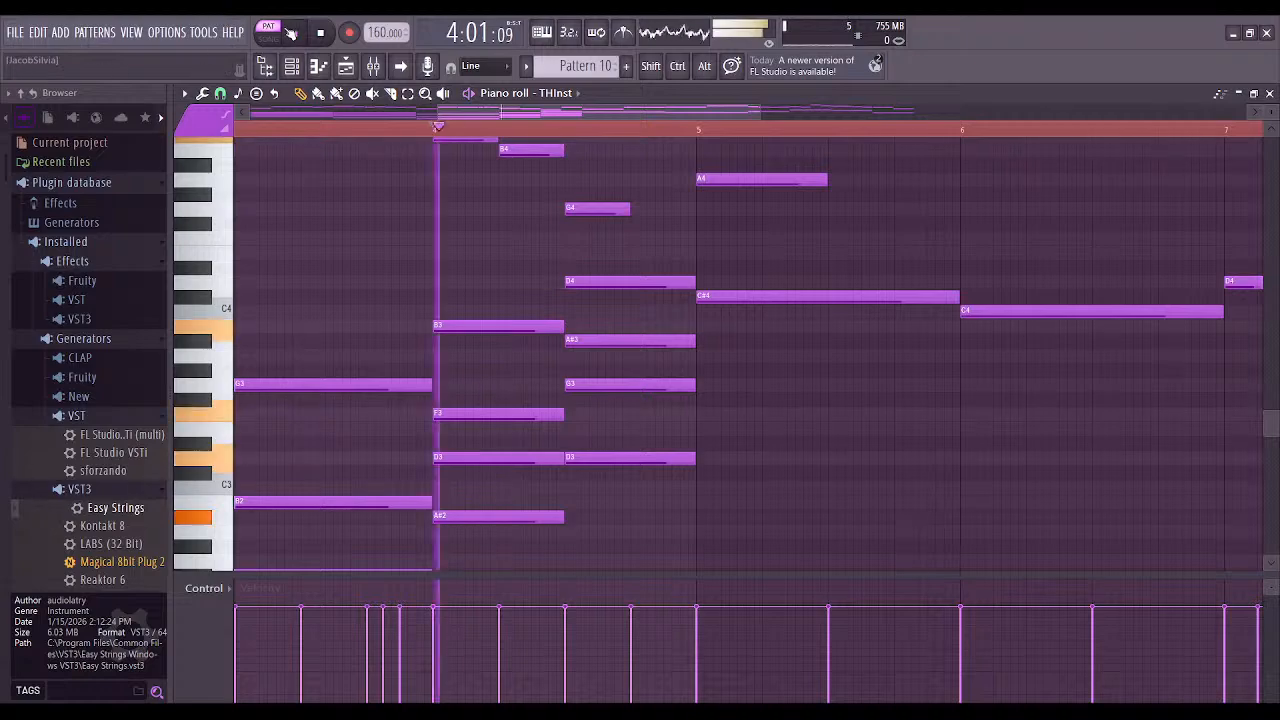
{"action": "left_click", "coordinate": [295, 35]}
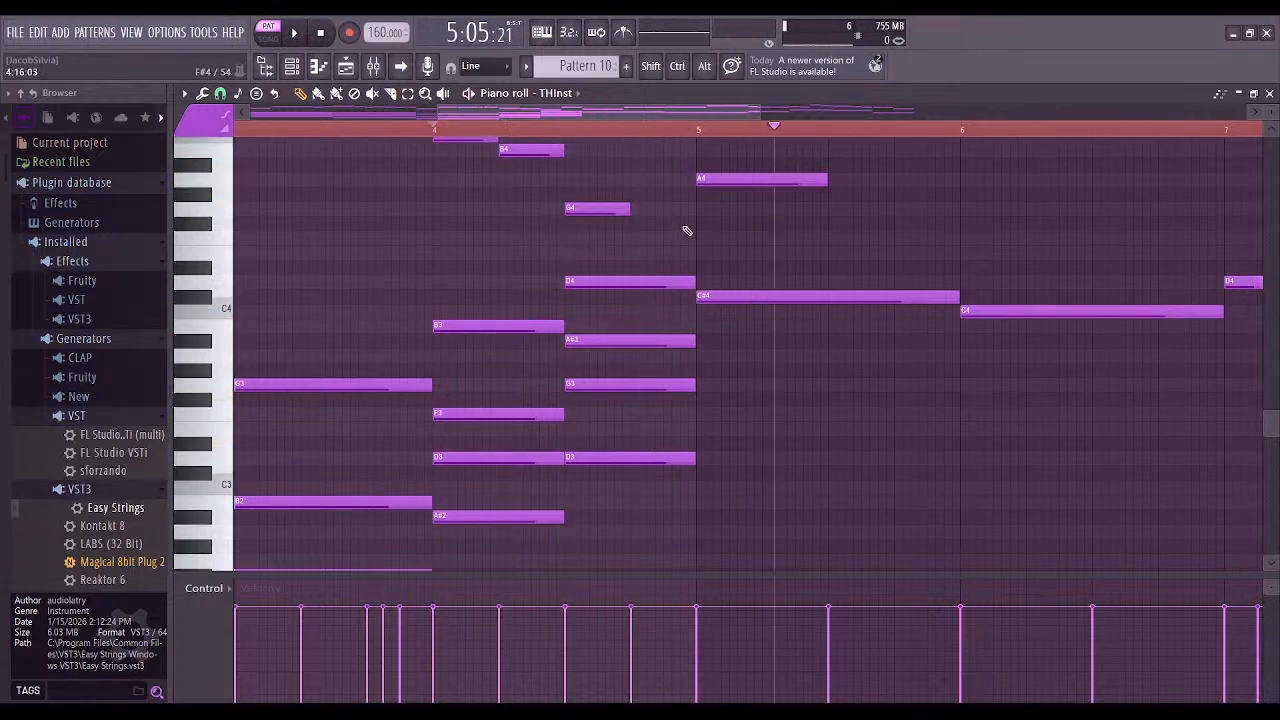
Add full-bar A3 and E3 notes under the C#4 in bar 5
{"action": "scroll", "coordinate": [840, 318], "scroll_direction": "right", "scroll_amount": 3}
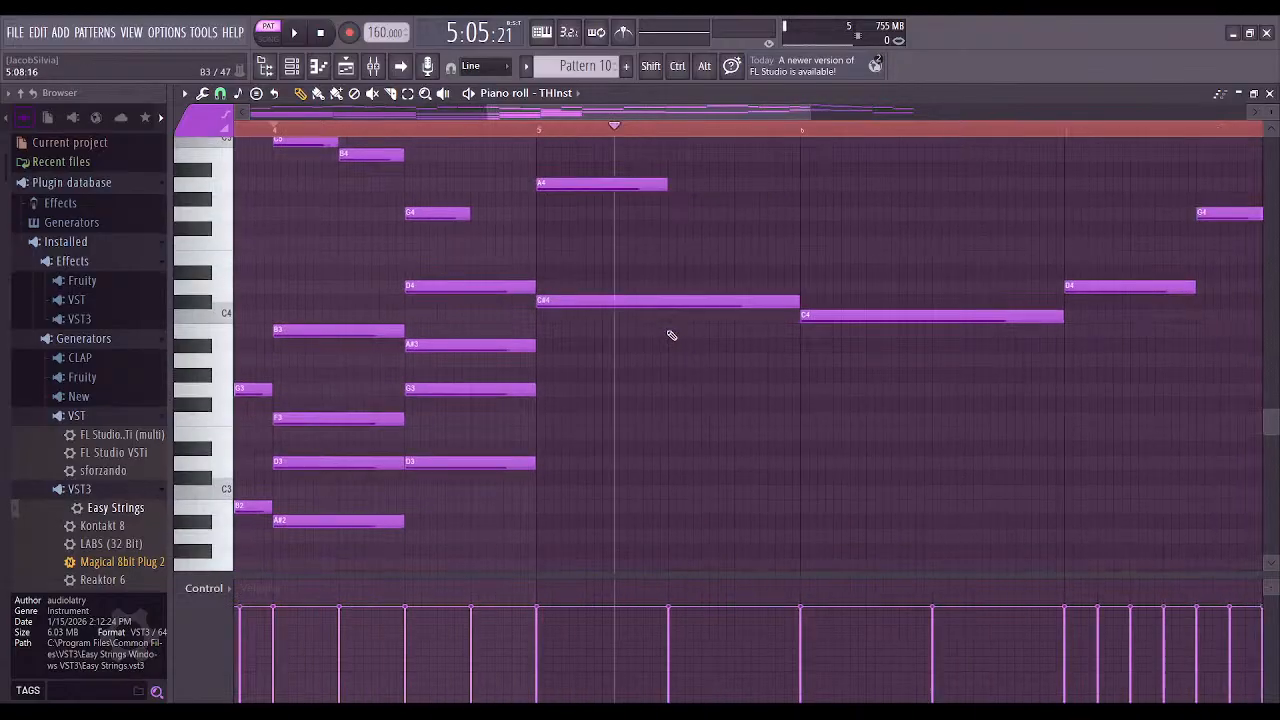
{"action": "left_click_drag", "start_coordinate": [545, 397], "coordinate": [538, 362]}
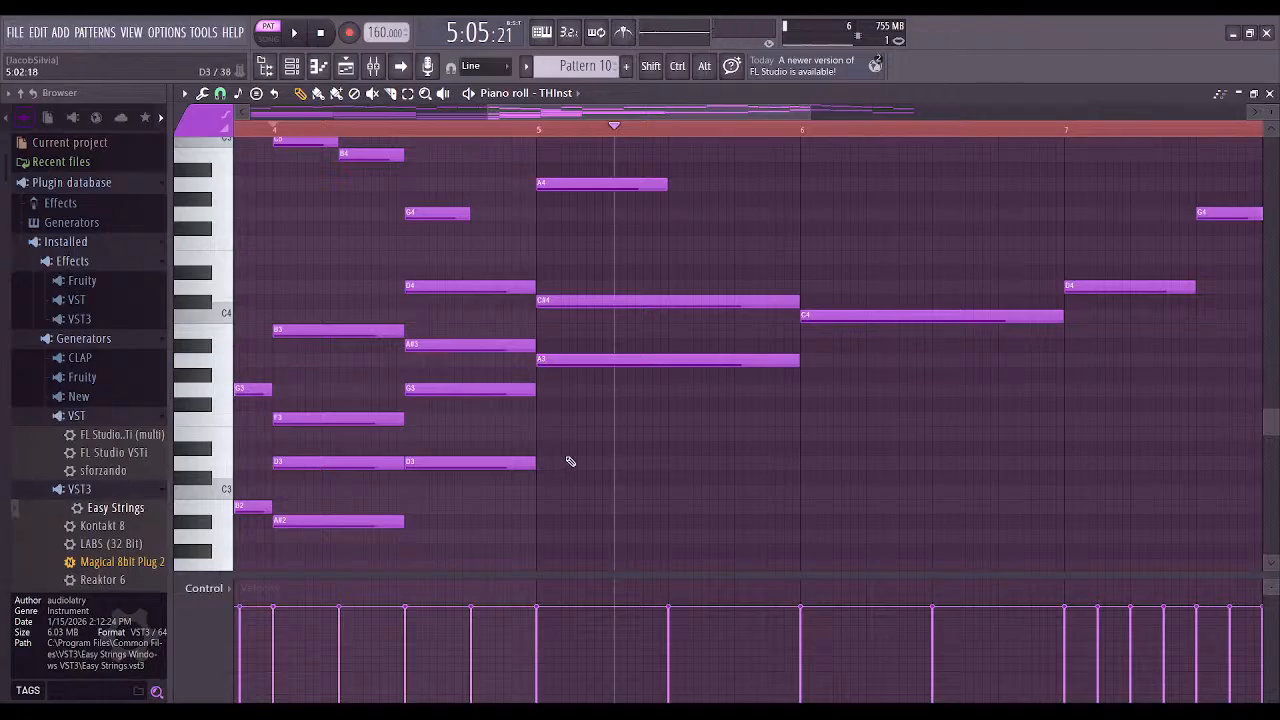
{"action": "left_click", "coordinate": [542, 452]}
{"action": "left_click_drag", "start_coordinate": [540, 450], "coordinate": [537, 436]}
{"action": "right_click", "coordinate": [537, 436]}
{"action": "left_click", "coordinate": [405, 127]}
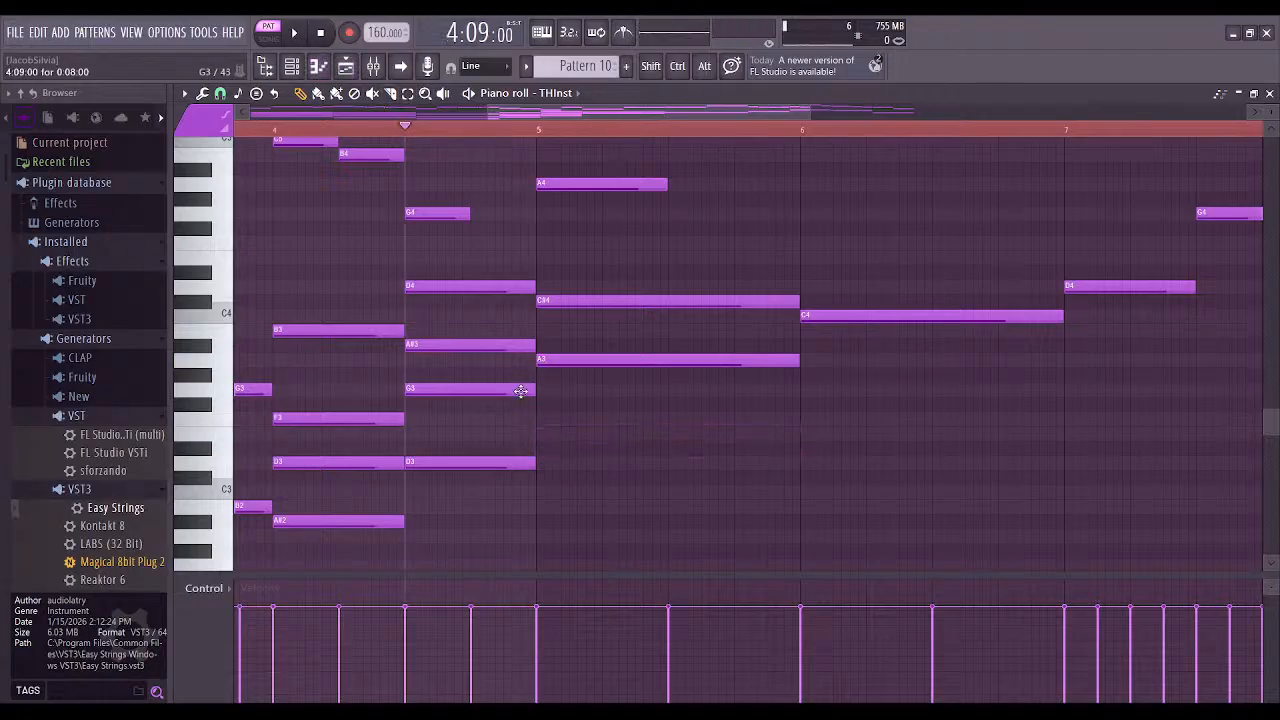
{"action": "left_click", "coordinate": [537, 446]}
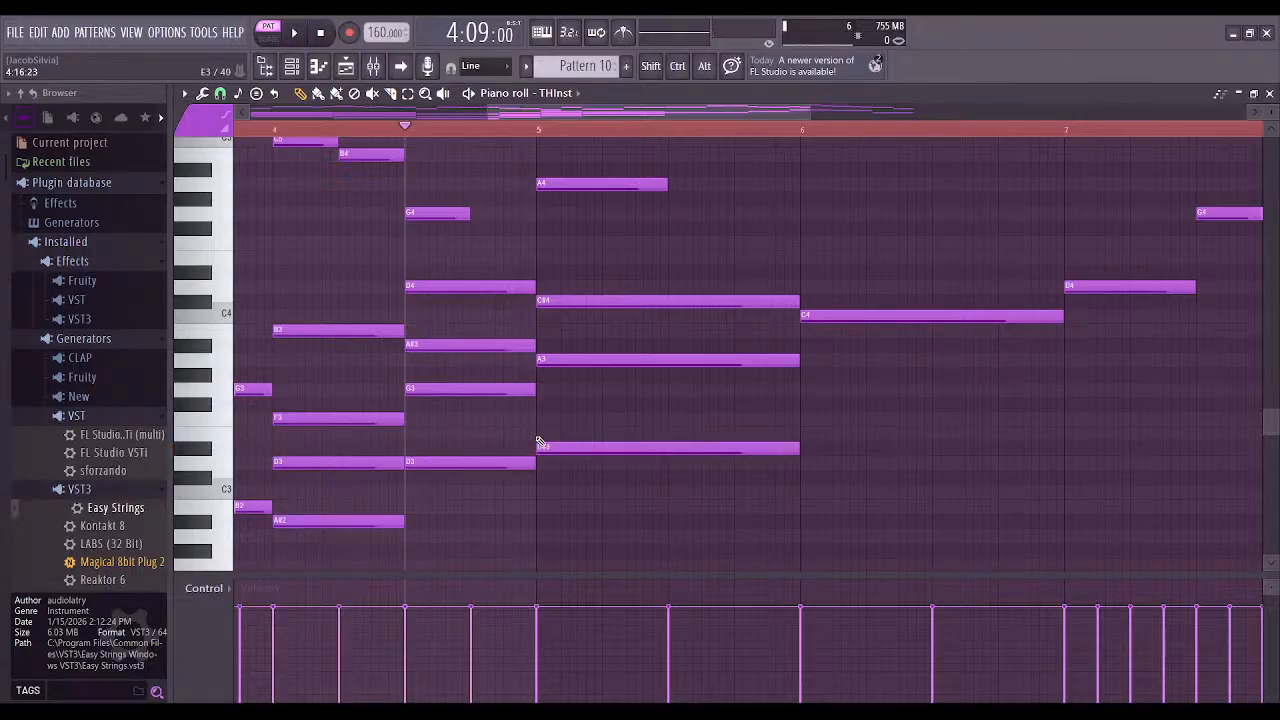
{"action": "left_click_drag", "start_coordinate": [540, 444], "coordinate": [540, 431]}
Play from the second half of bar 4 to the end of bar 8 to check the bar 5 chord
{"action": "left_click", "coordinate": [295, 33]}
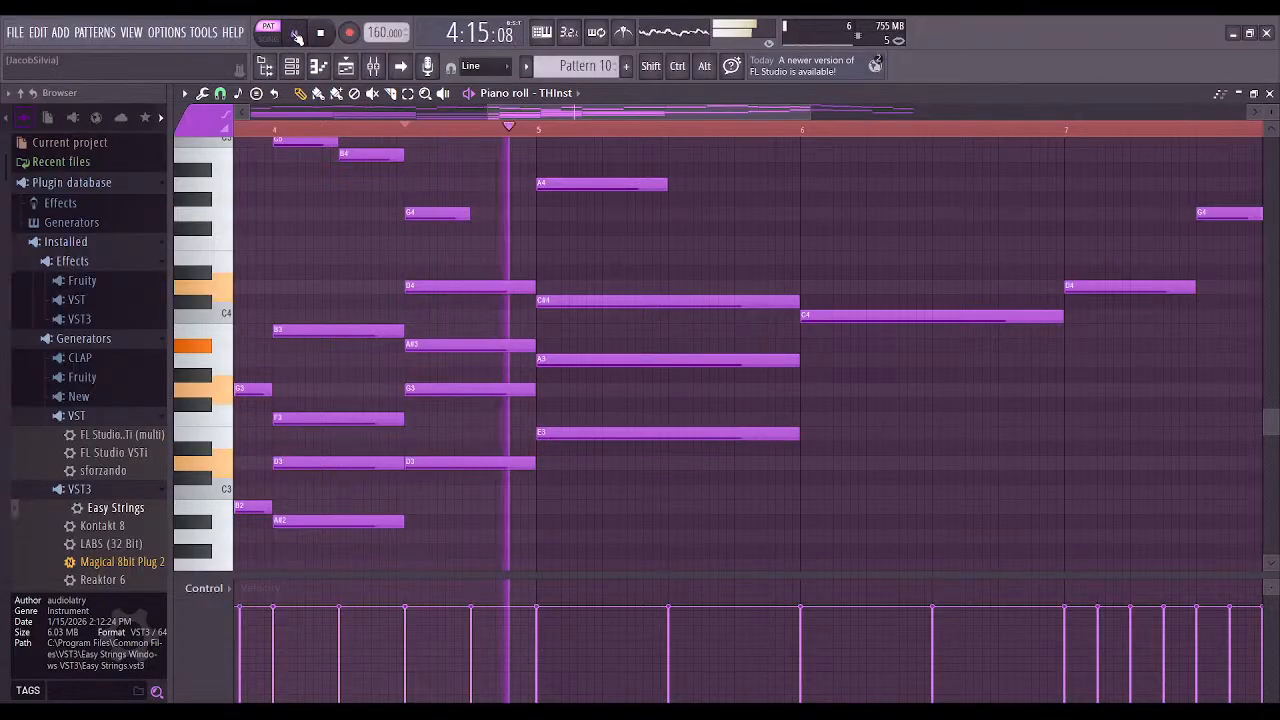
{"action": "scroll", "coordinate": [637, 399], "scroll_direction": "up", "scroll_amount": 3}
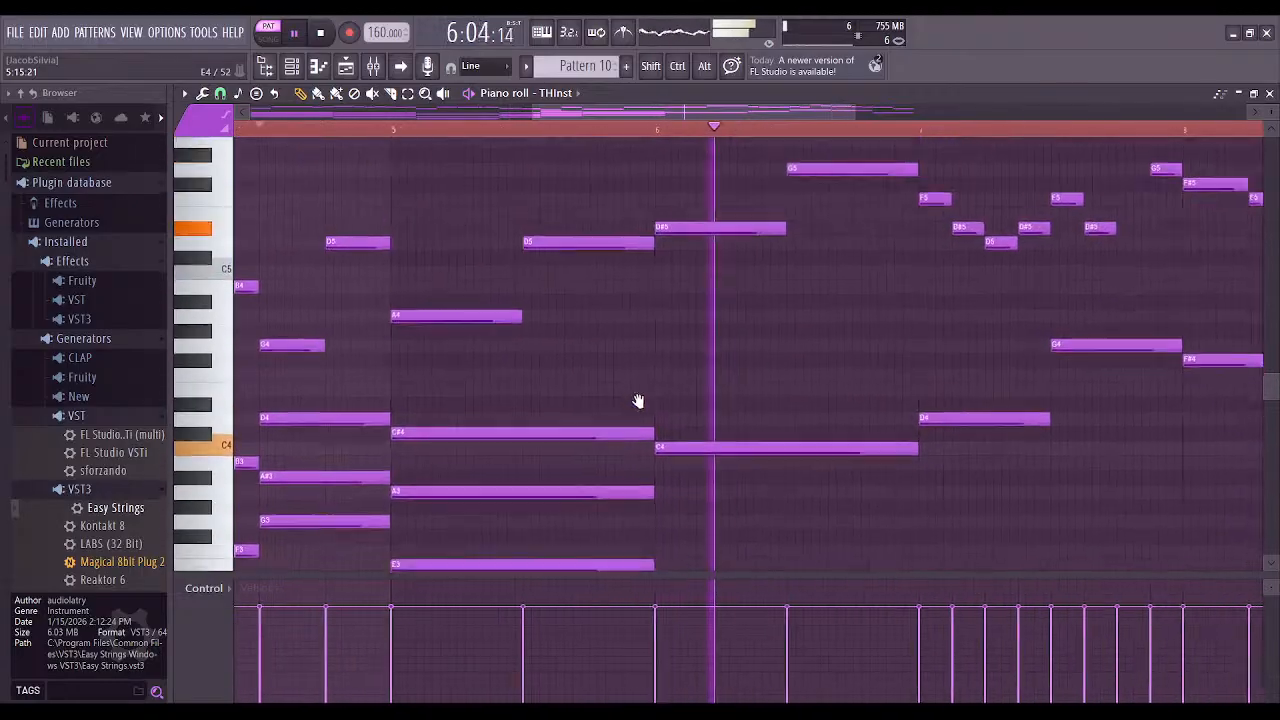
{"action": "scroll", "coordinate": [601, 264], "scroll_direction": "down", "scroll_amount": 3}
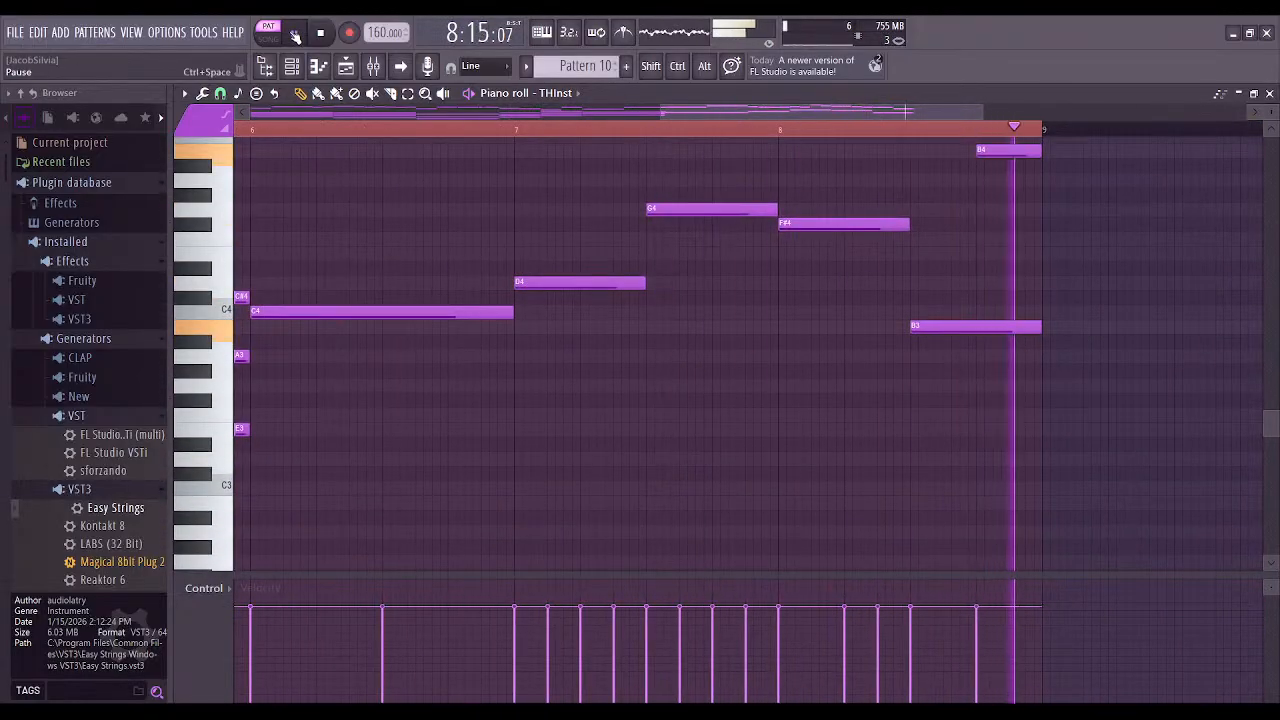
{"action": "left_click", "coordinate": [295, 33]}
Add full-bar G3, D#3 and C3 notes under the C4 in bar 6 and play from bar 6
{"action": "scroll", "coordinate": [815, 290], "scroll_direction": "left", "scroll_amount": 2}
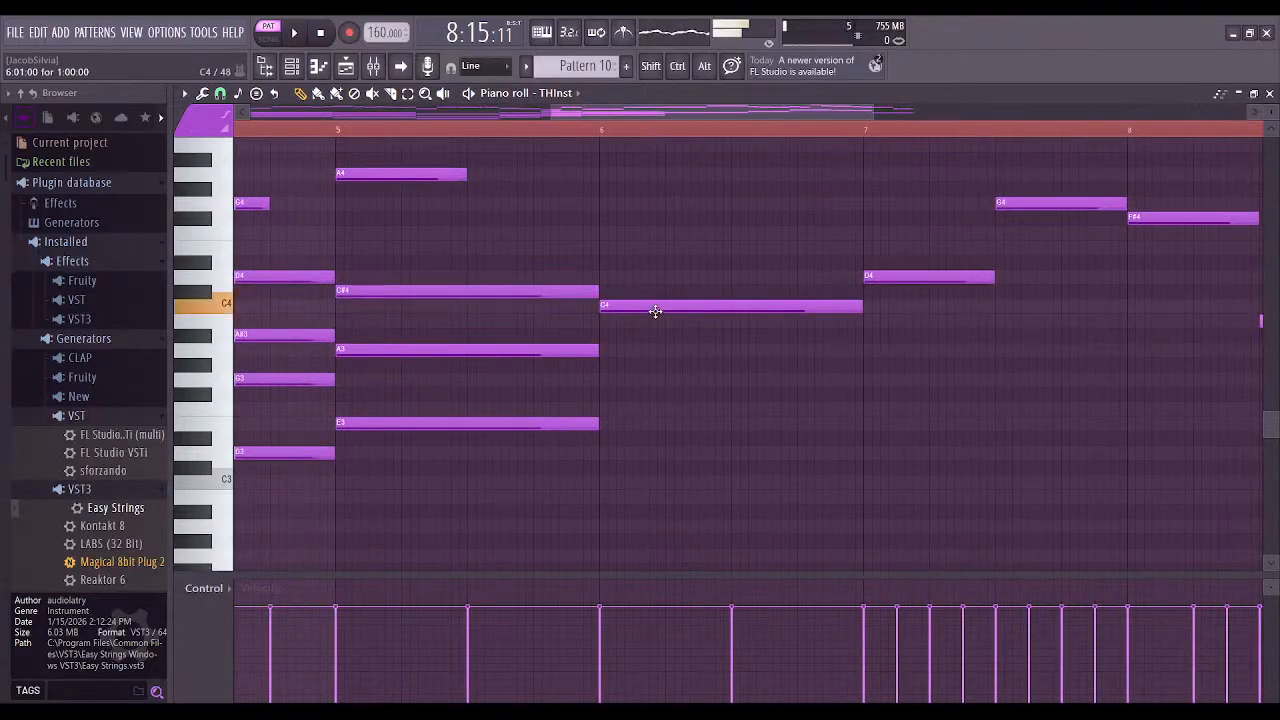
{"action": "left_click", "coordinate": [609, 408]}
{"action": "left_click", "coordinate": [603, 380]}
{"action": "right_click", "coordinate": [604, 408]}
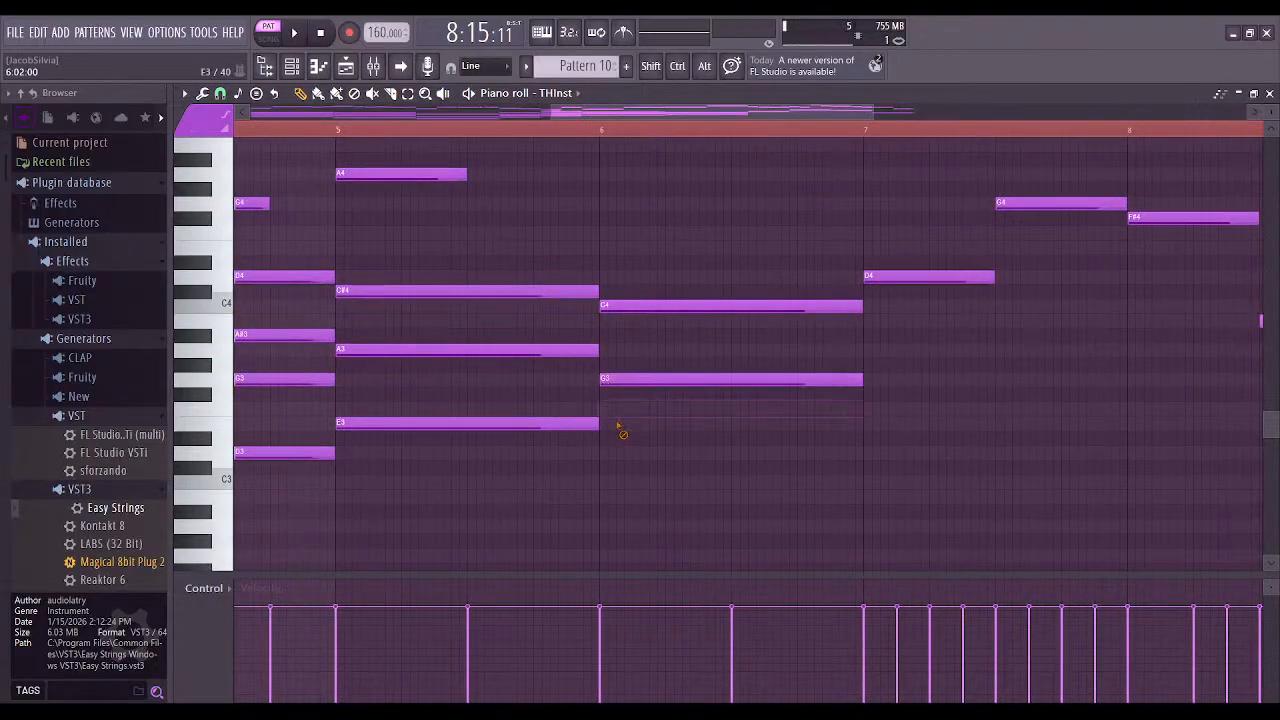
{"action": "left_click", "coordinate": [603, 482]}
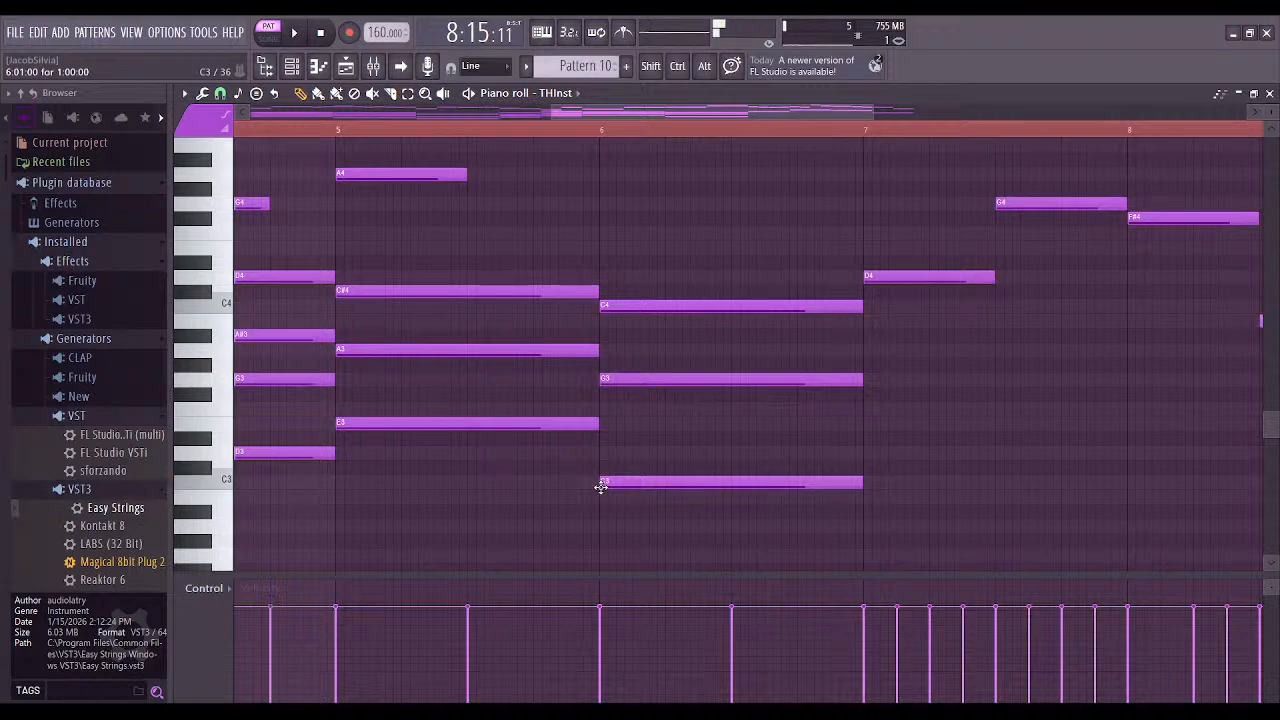
{"action": "left_click", "coordinate": [603, 437]}
{"action": "left_click", "coordinate": [613, 131]}
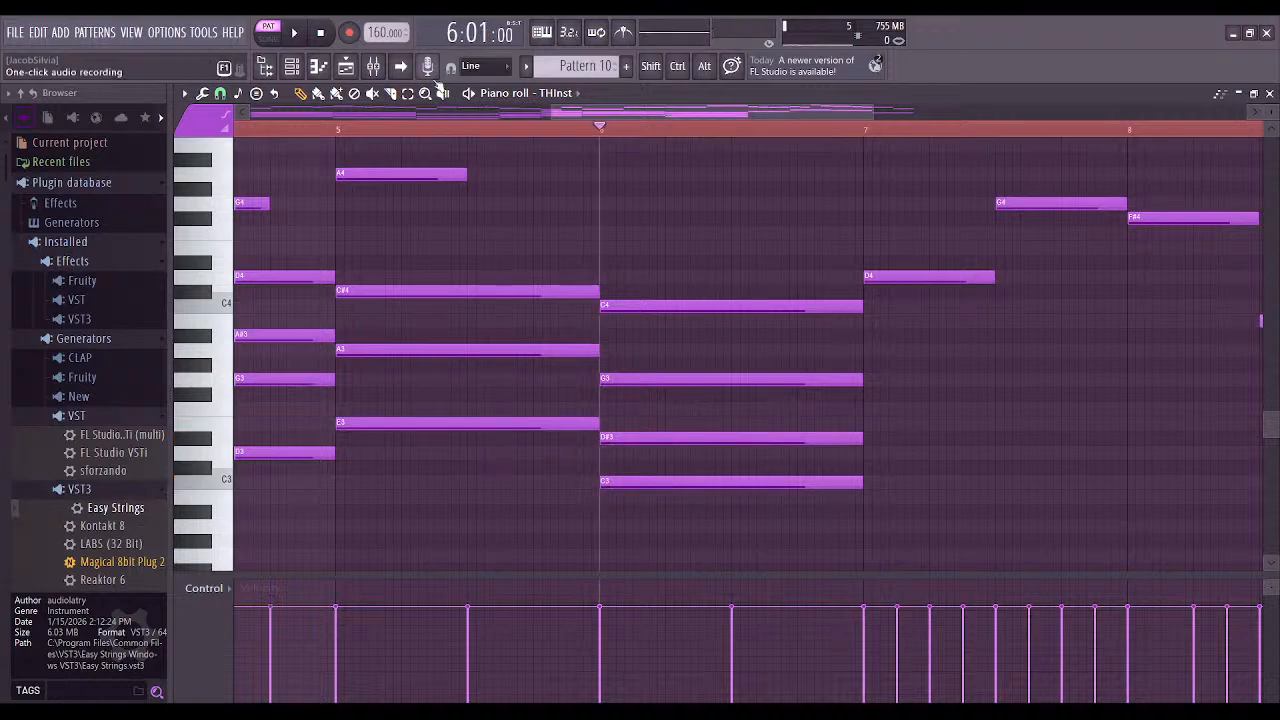
{"action": "left_click", "coordinate": [295, 40]}
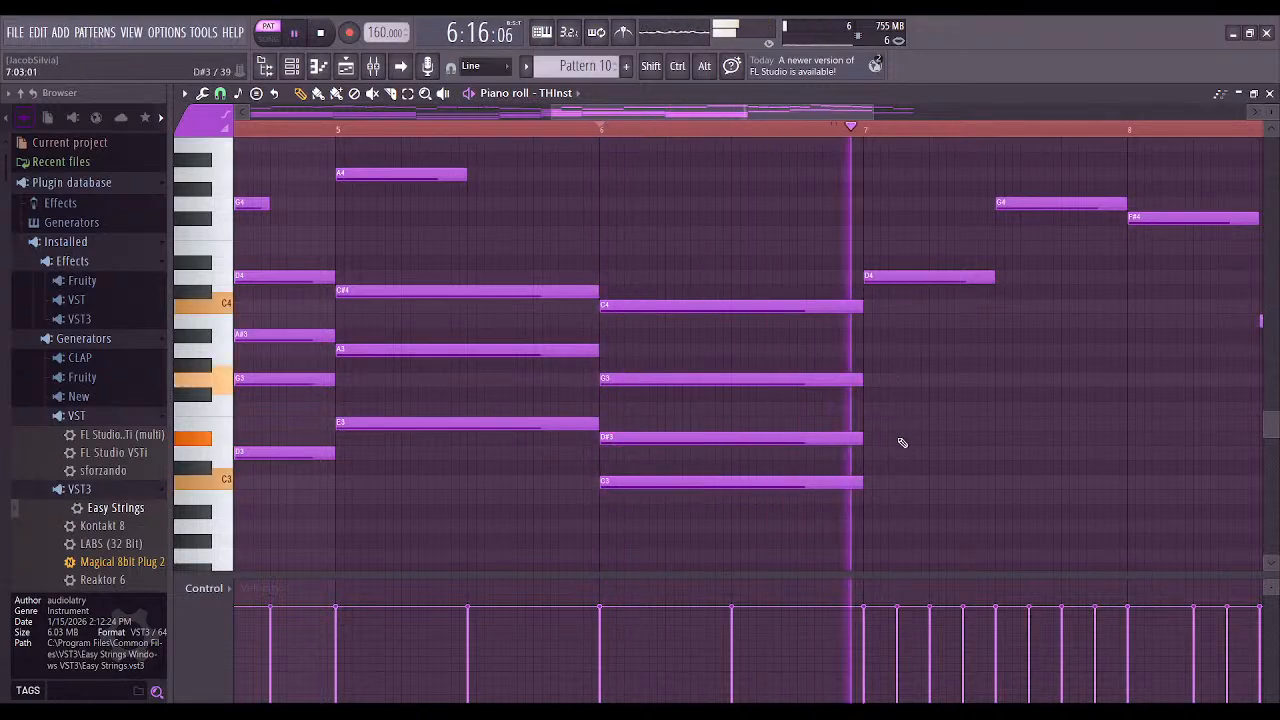
{"action": "left_click", "coordinate": [291, 36]}
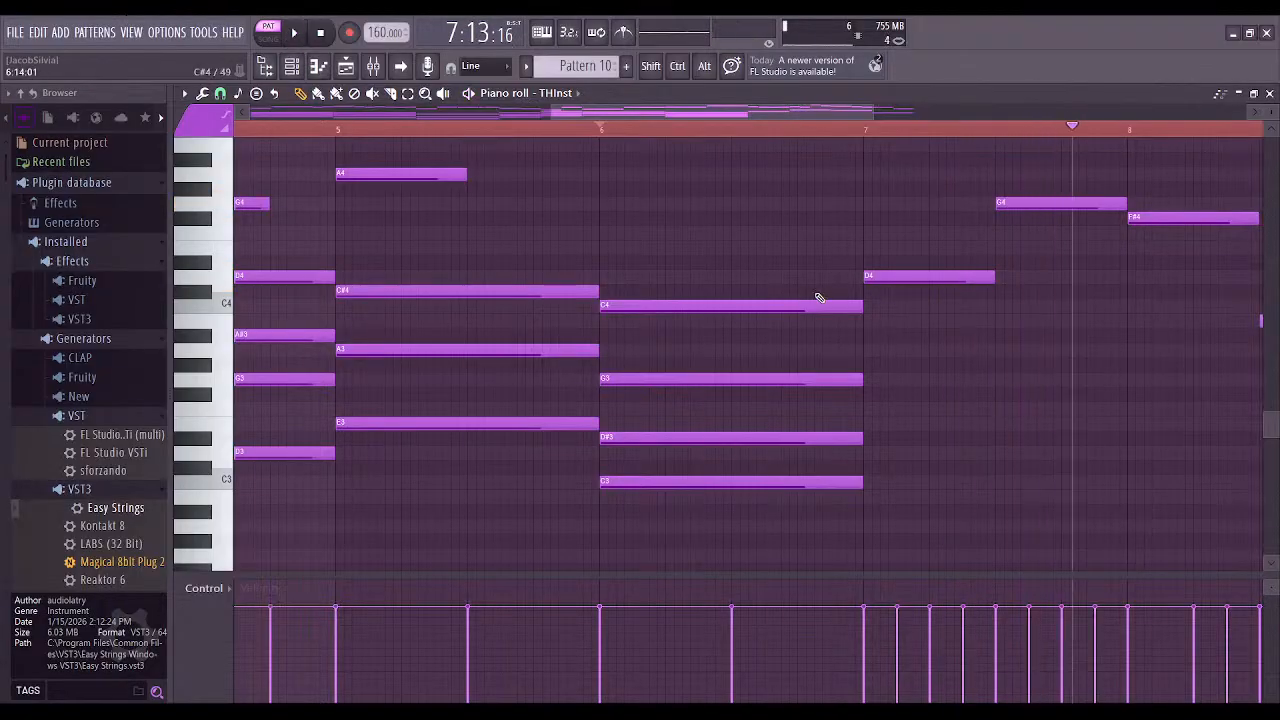
Add half-bar B3, G3 and D3 notes under the D4 in the first half of bar 7
{"action": "left_click", "coordinate": [884, 284]}
{"action": "left_click", "coordinate": [870, 350]}
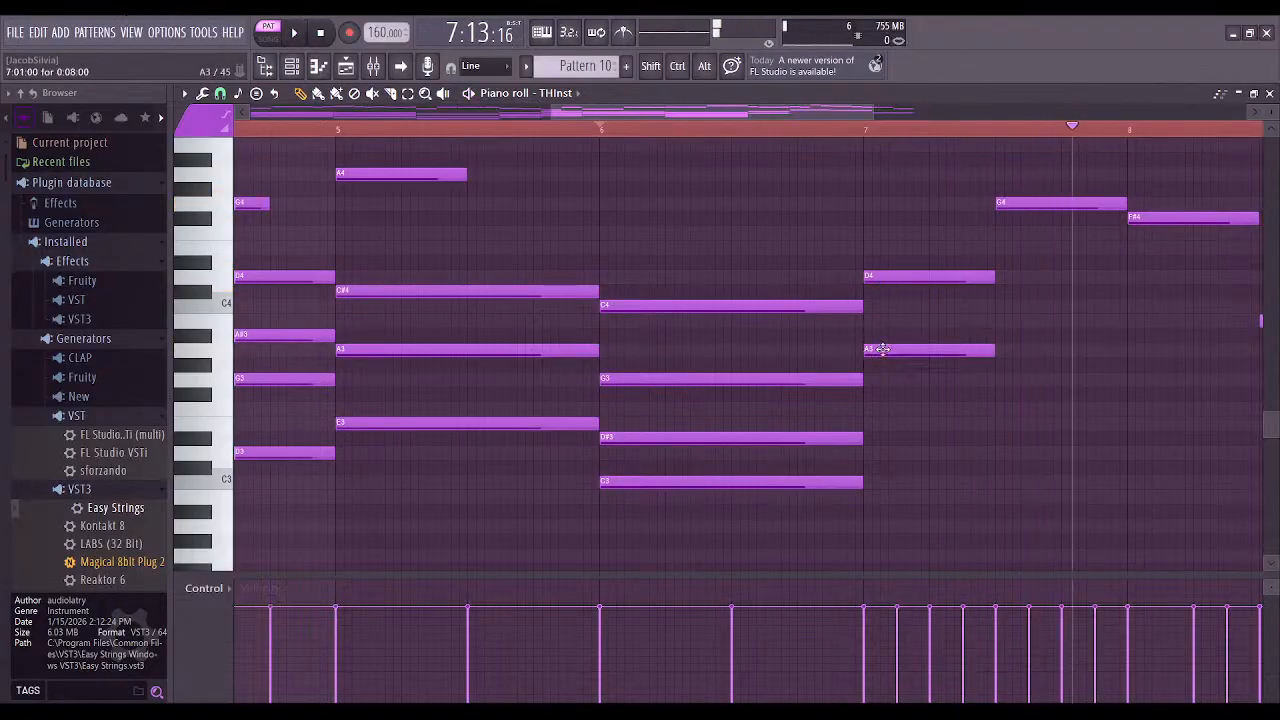
{"action": "left_click", "coordinate": [868, 337]}
{"action": "right_click", "coordinate": [868, 337]}
{"action": "left_click", "coordinate": [870, 320]}
{"action": "right_click", "coordinate": [870, 349]}
{"action": "left_click", "coordinate": [878, 410]}
{"action": "right_click", "coordinate": [874, 408]}
{"action": "left_click", "coordinate": [870, 382]}
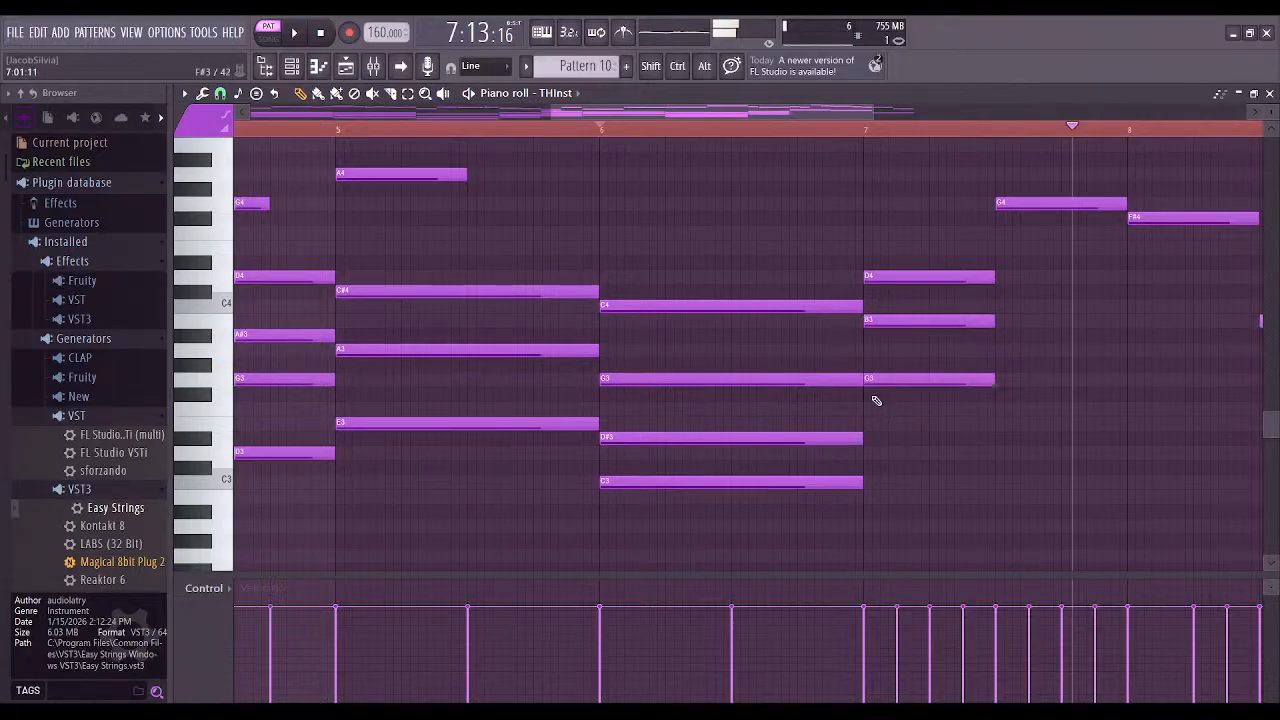
{"action": "left_click", "coordinate": [878, 454]}
Play from bar 6 through bar 7 to check the chord under the D4
{"action": "left_click", "coordinate": [605, 131]}
{"action": "key", "text": "space"}
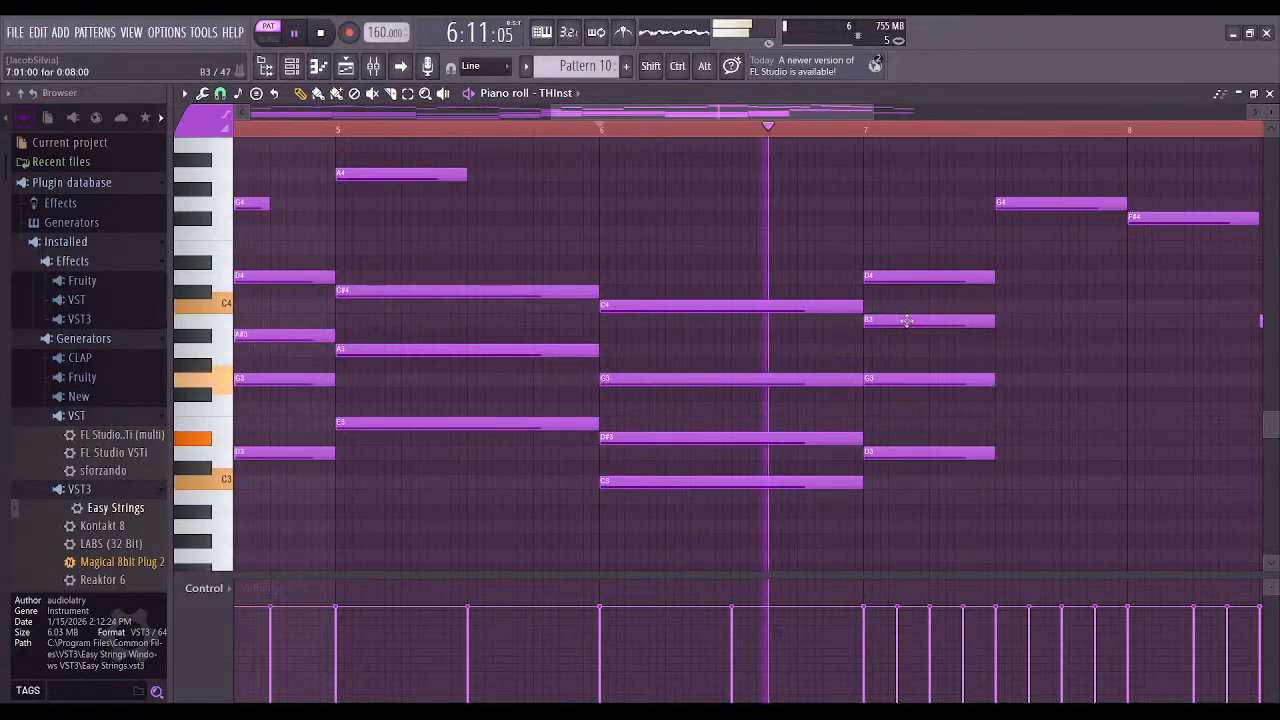
{"action": "scroll", "coordinate": [889, 294], "scroll_direction": "up", "scroll_amount": 3}
{"action": "left_click", "coordinate": [298, 33]}
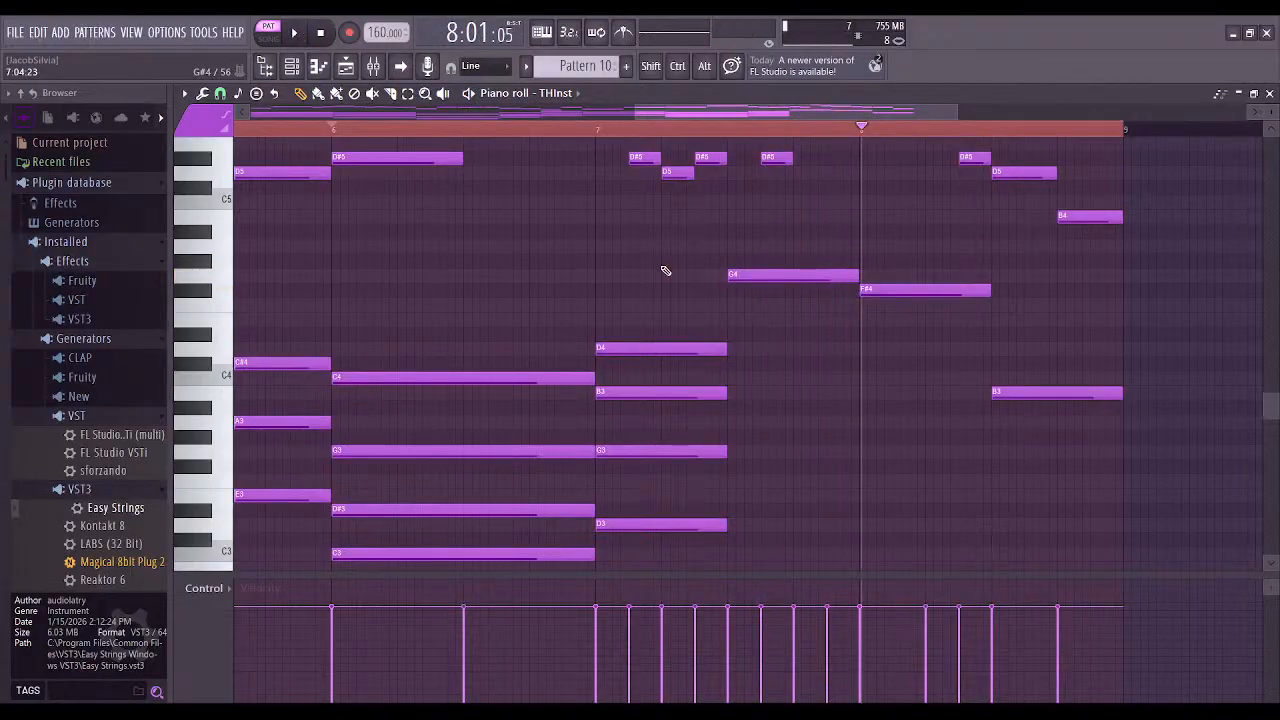
Add half-bar D#4, D4 and A#3 notes under the G4 in the second half of bar 7 and play from bar 7
{"action": "left_click", "coordinate": [735, 333]}
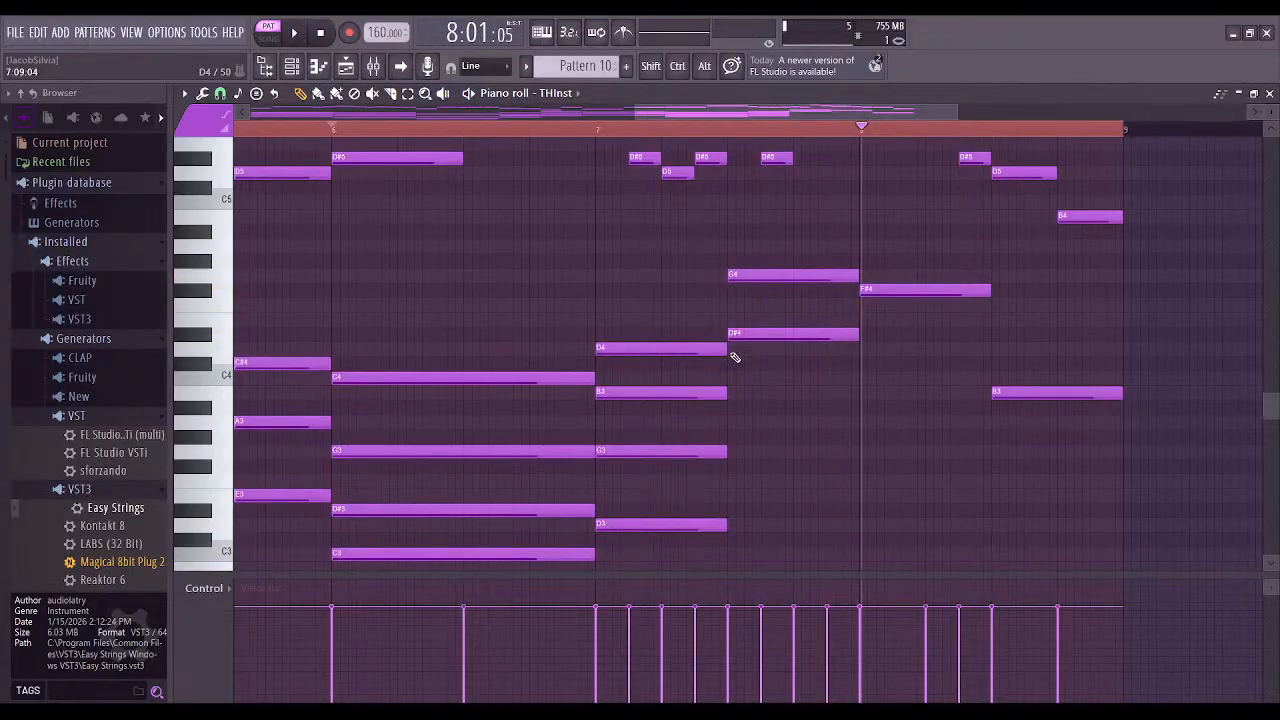
{"action": "left_click", "coordinate": [735, 348]}
{"action": "left_click", "coordinate": [734, 407]}
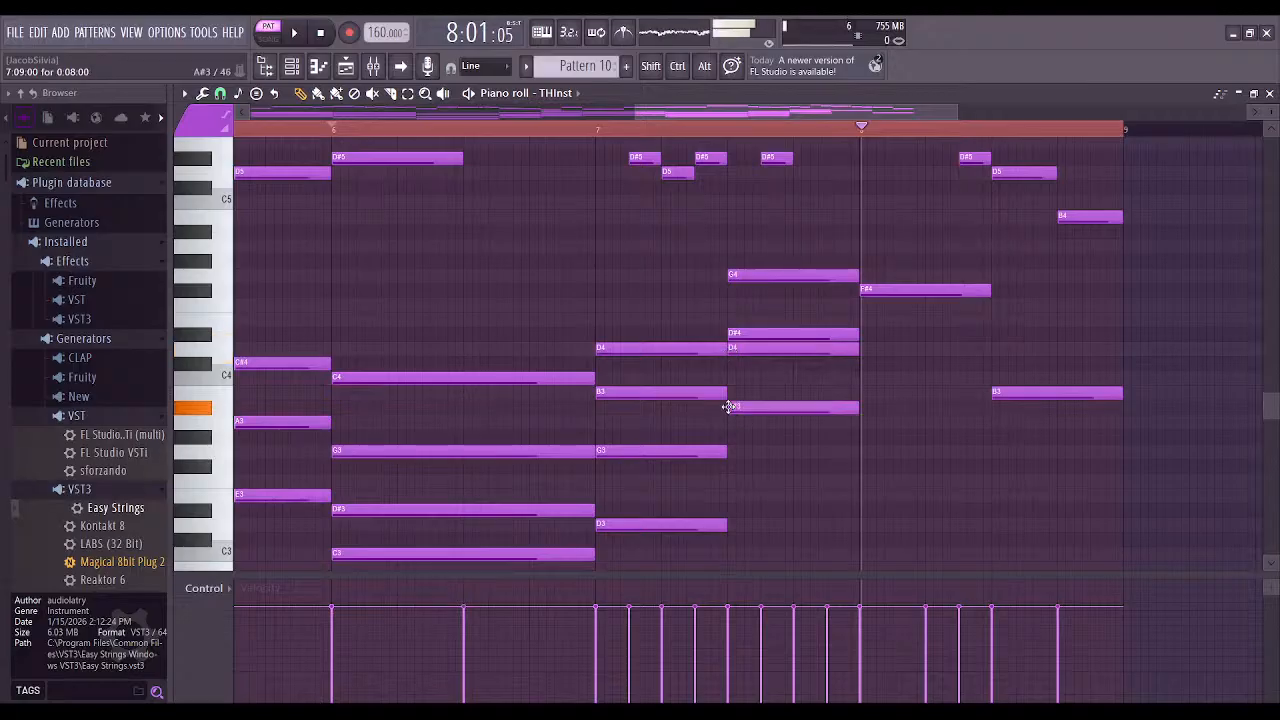
{"action": "left_click", "coordinate": [595, 128]}
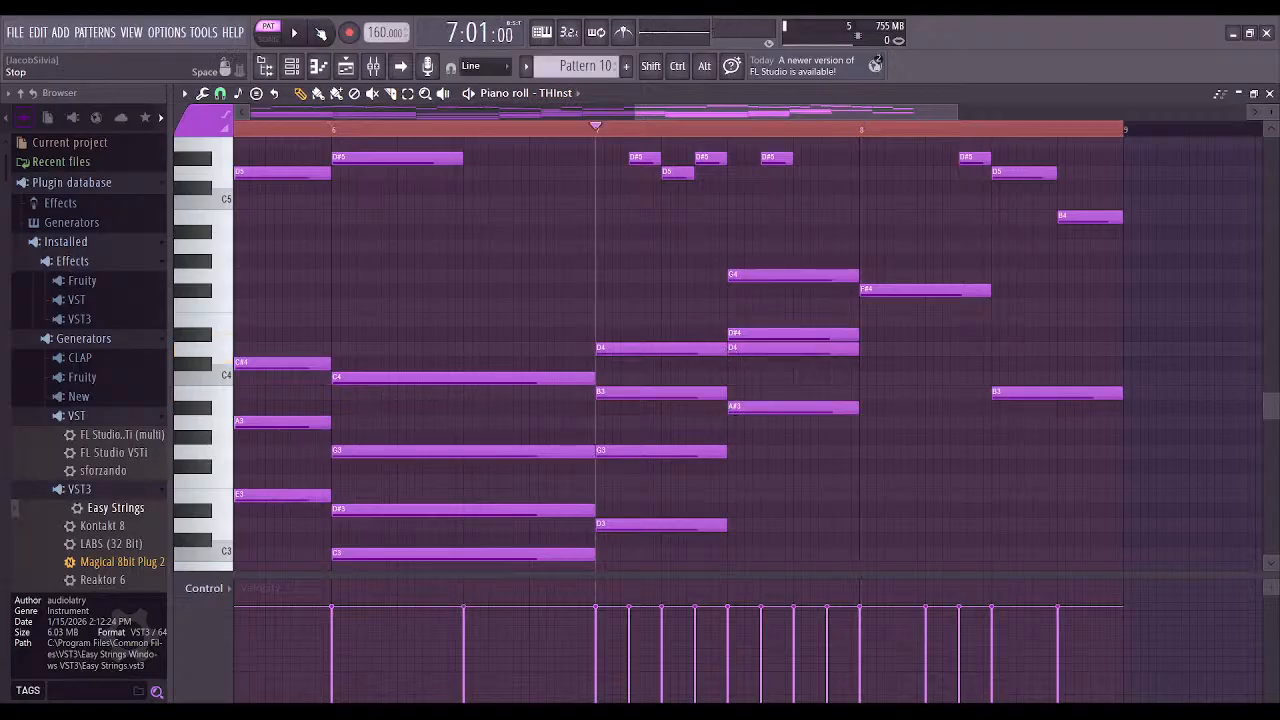
{"action": "left_click", "coordinate": [295, 33]}
{"action": "left_click", "coordinate": [300, 33]}
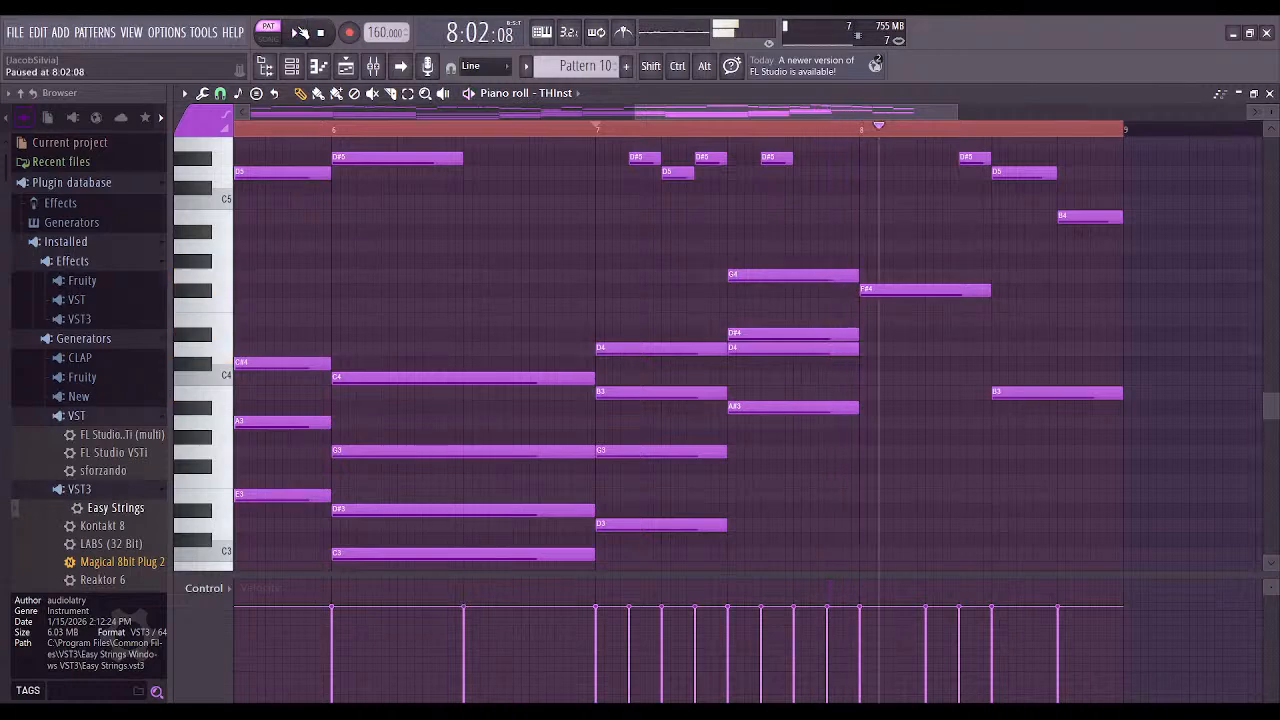
Delete the D#4 in the second half of bar 7, add a half-bar G3 there, and play from bar 7
{"action": "right_click", "coordinate": [762, 334]}
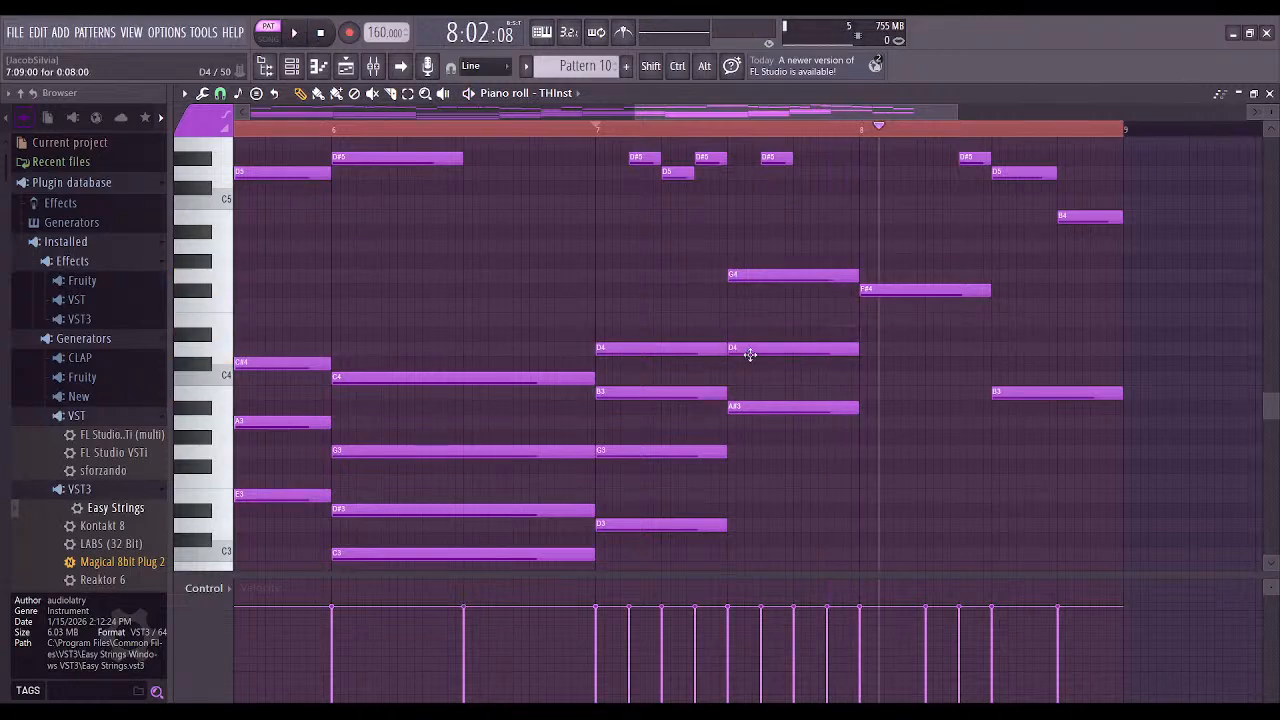
{"action": "left_click", "coordinate": [738, 452]}
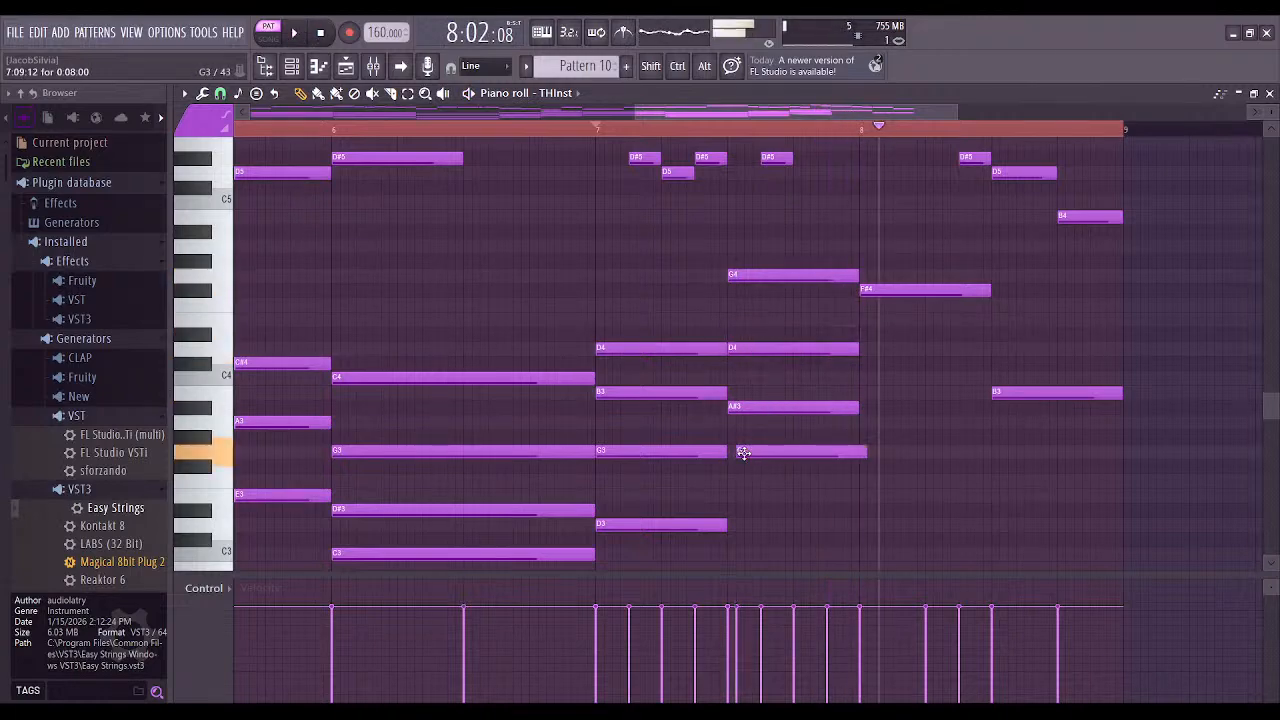
{"action": "left_click", "coordinate": [590, 132]}
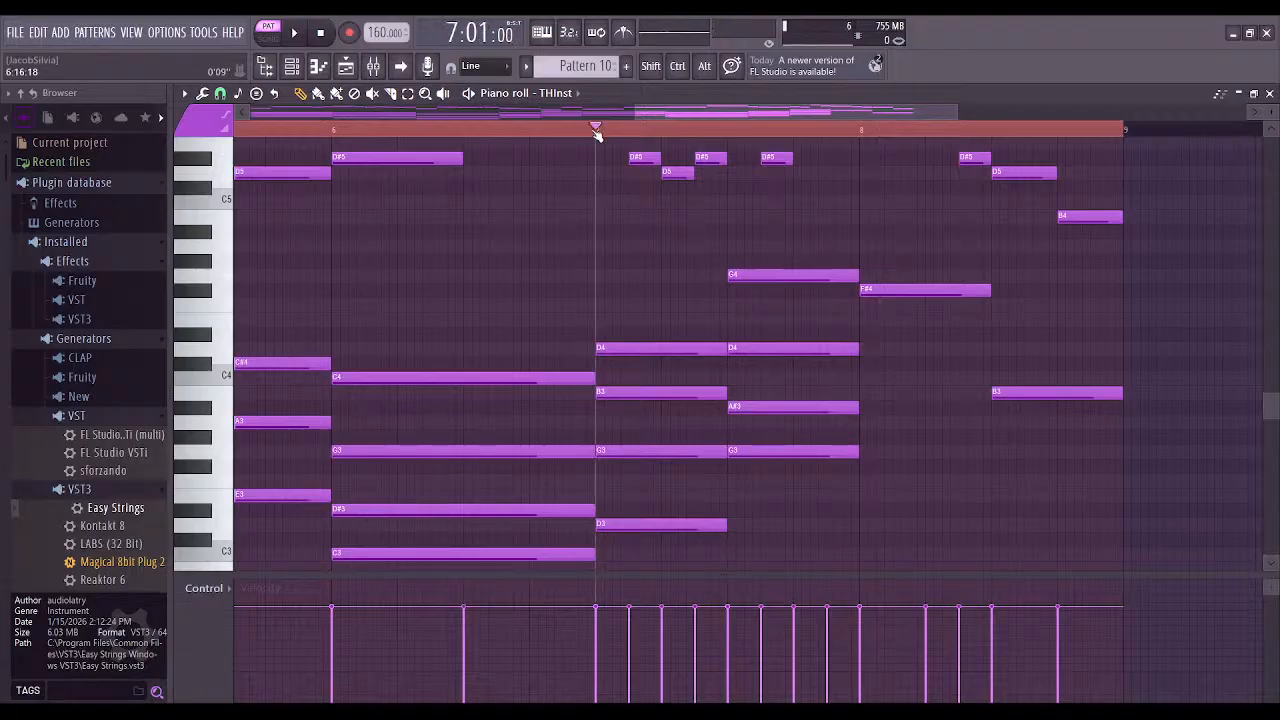
{"action": "left_click", "coordinate": [293, 33]}
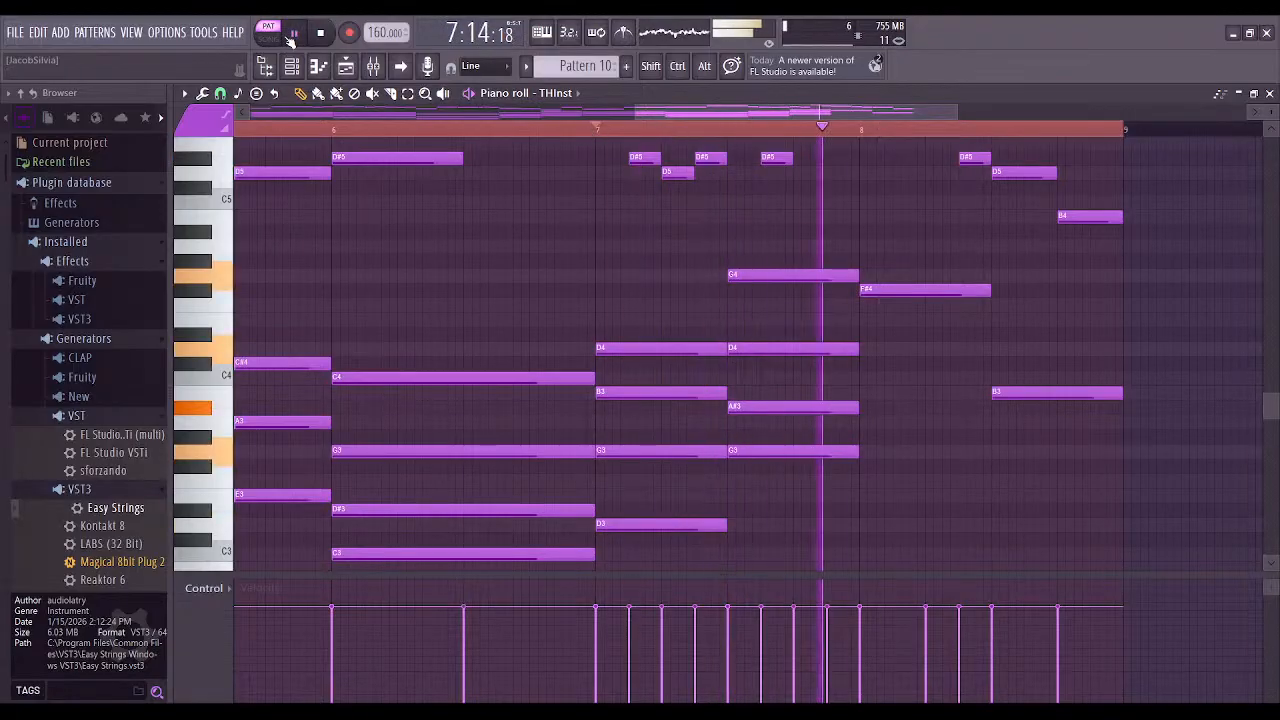
{"action": "left_click", "coordinate": [293, 33]}
Add a half-bar F#3 under the F#4 and a half-bar B2 under the B3 in bar 8
{"action": "left_click_drag", "start_coordinate": [922, 473], "coordinate": [701, 388]}
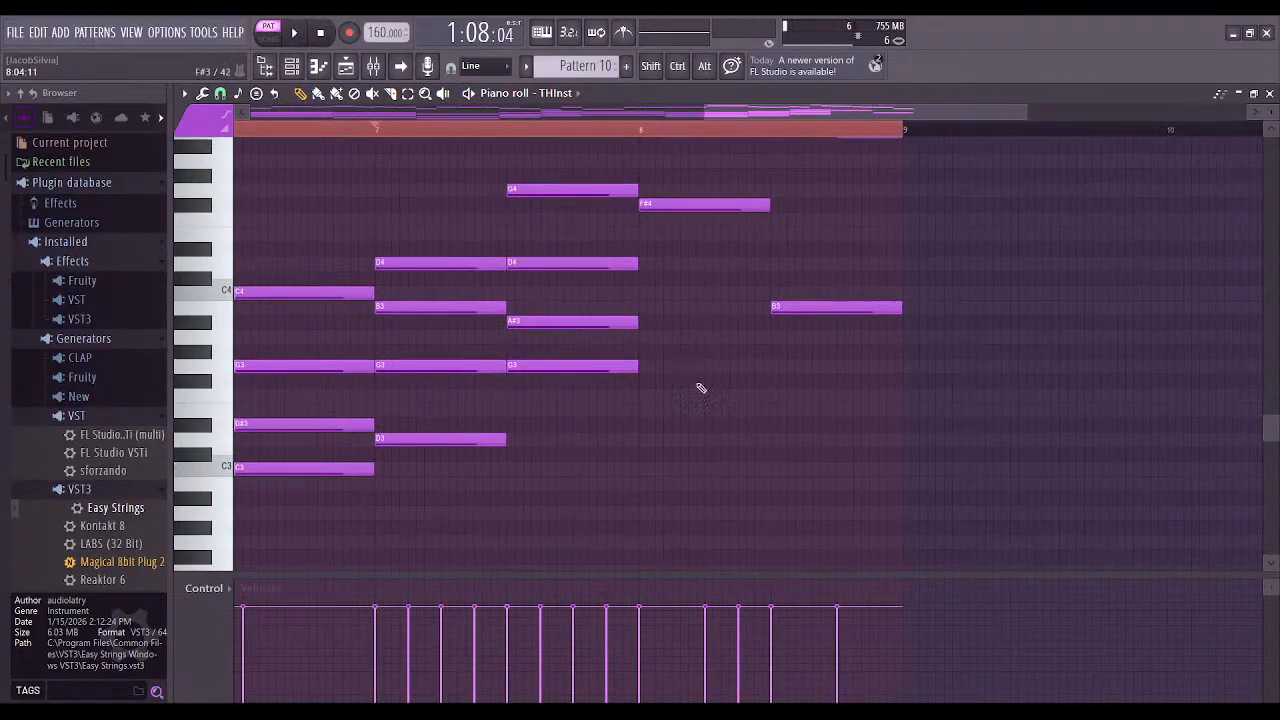
{"action": "left_click", "coordinate": [662, 457]}
{"action": "left_click_drag", "start_coordinate": [682, 462], "coordinate": [683, 383]}
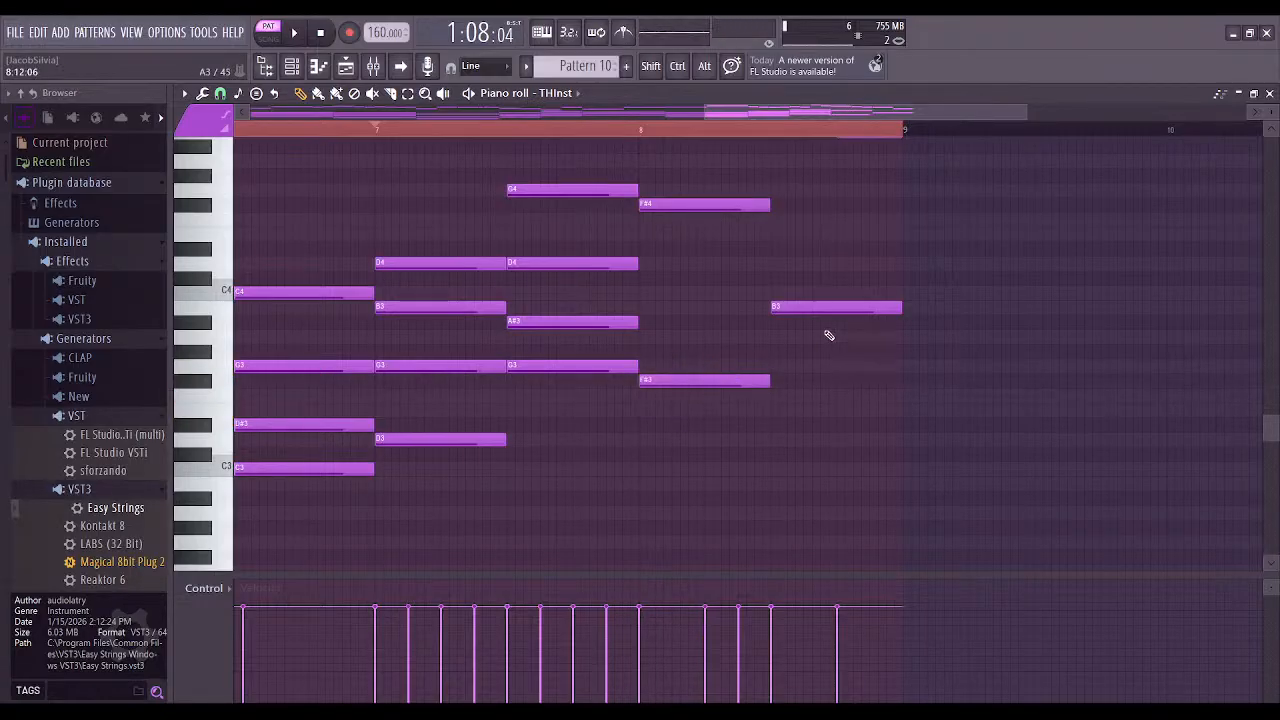
{"action": "left_click_drag", "start_coordinate": [781, 487], "coordinate": [817, 481]}
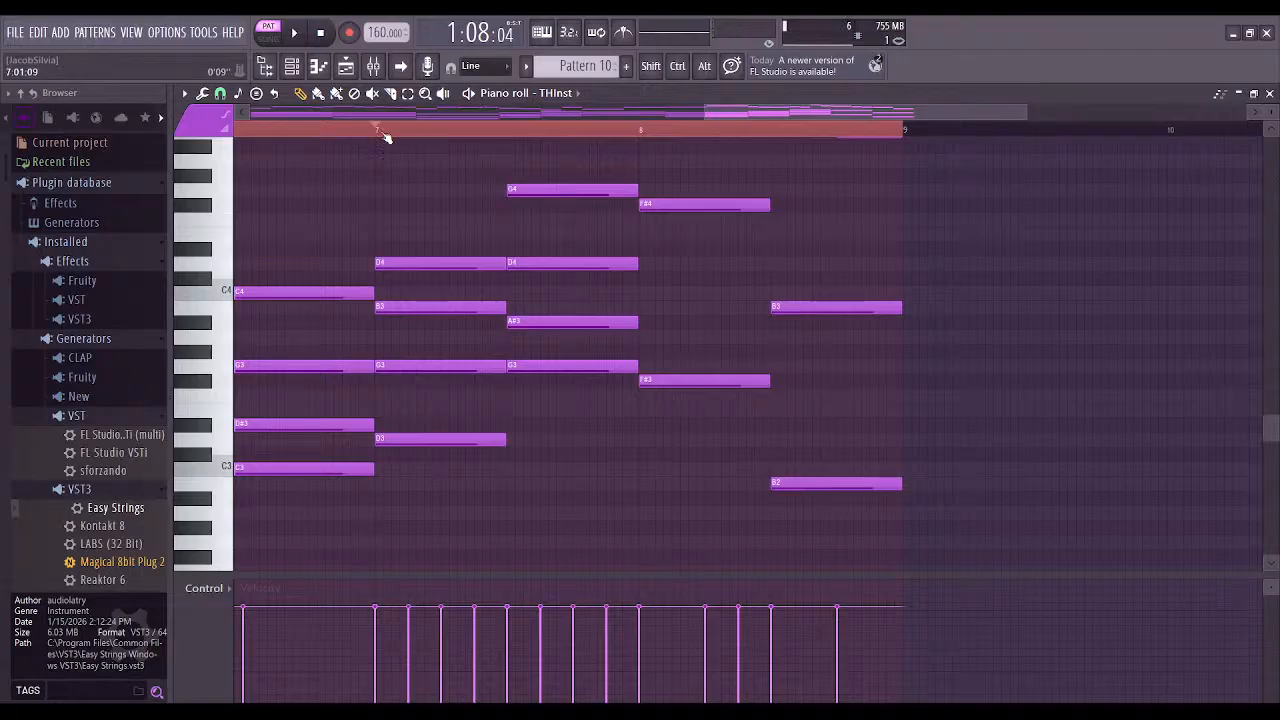
Play the pattern through bar 8 and around into bar 3 to check the whole chord progression
{"action": "left_click", "coordinate": [296, 33]}
{"action": "scroll", "coordinate": [1080, 203], "scroll_direction": "left", "scroll_amount": 6}
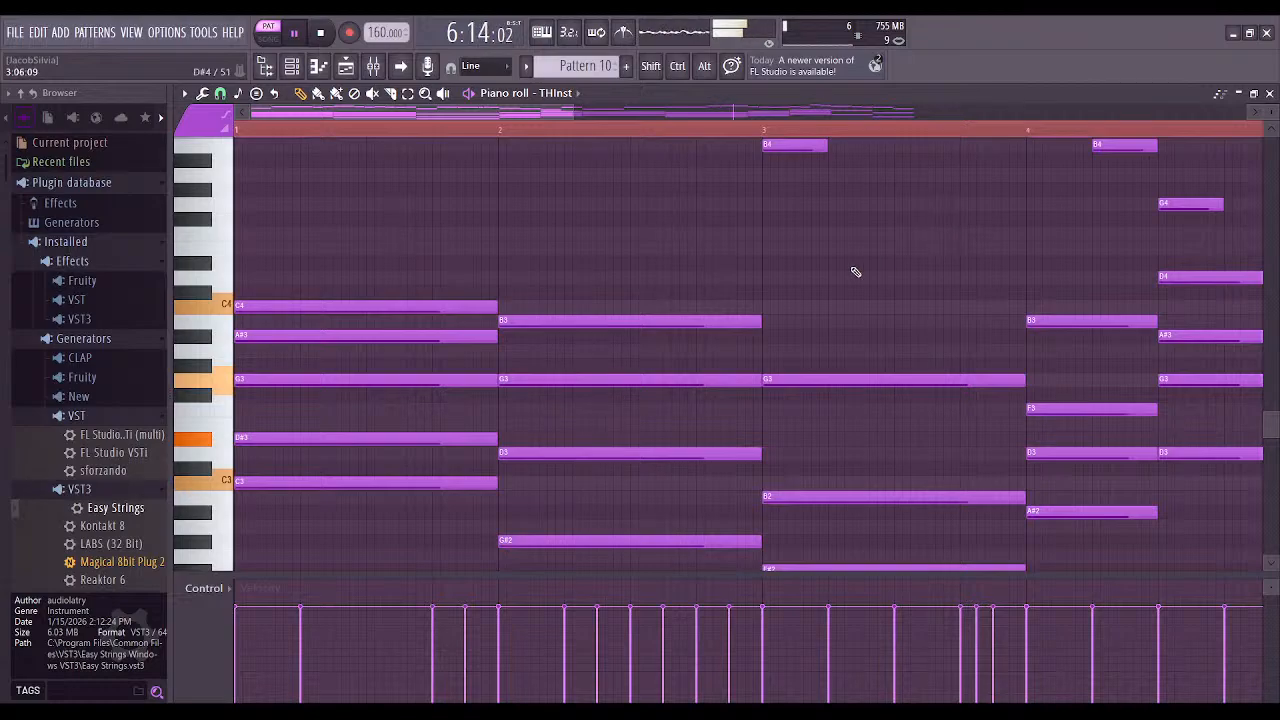
{"action": "scroll", "coordinate": [703, 246], "scroll_direction": "right", "scroll_amount": 2}
{"action": "scroll", "coordinate": [703, 246], "scroll_direction": "down", "scroll_amount": 1}
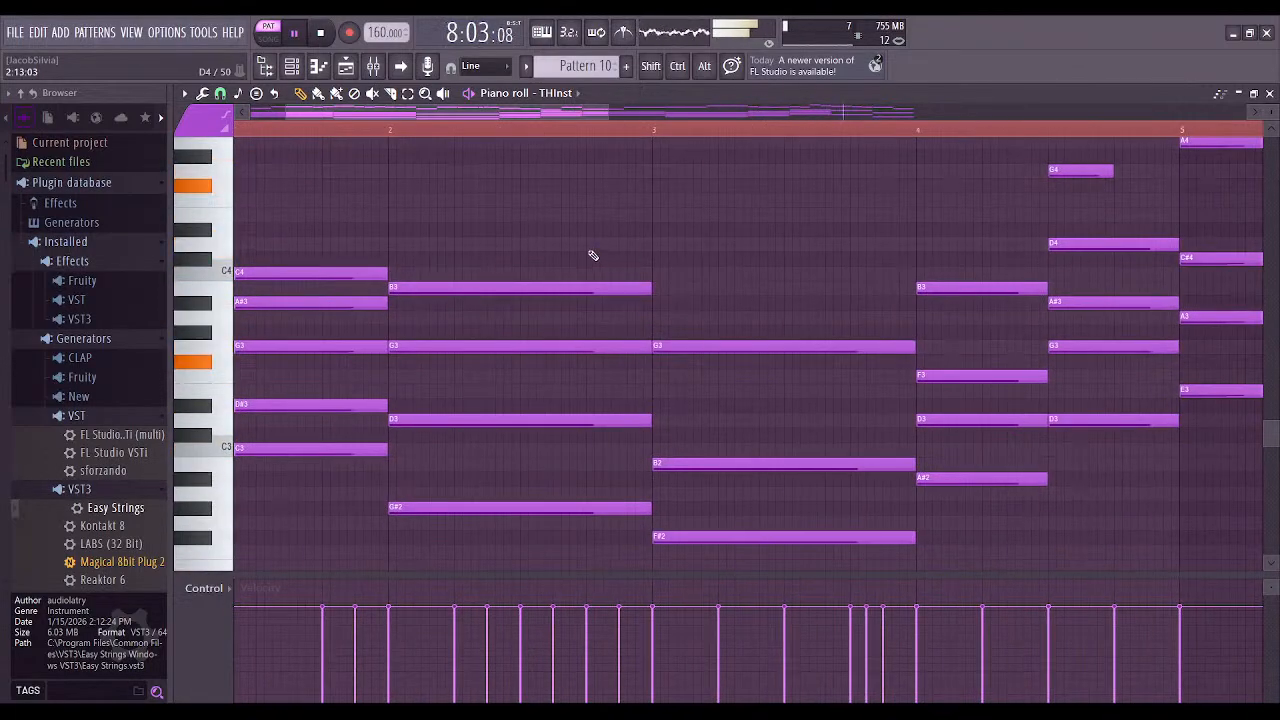
{"action": "scroll", "coordinate": [591, 254], "scroll_direction": "right", "scroll_amount": 7}
{"action": "scroll", "coordinate": [580, 223], "scroll_direction": "up", "scroll_amount": 1}
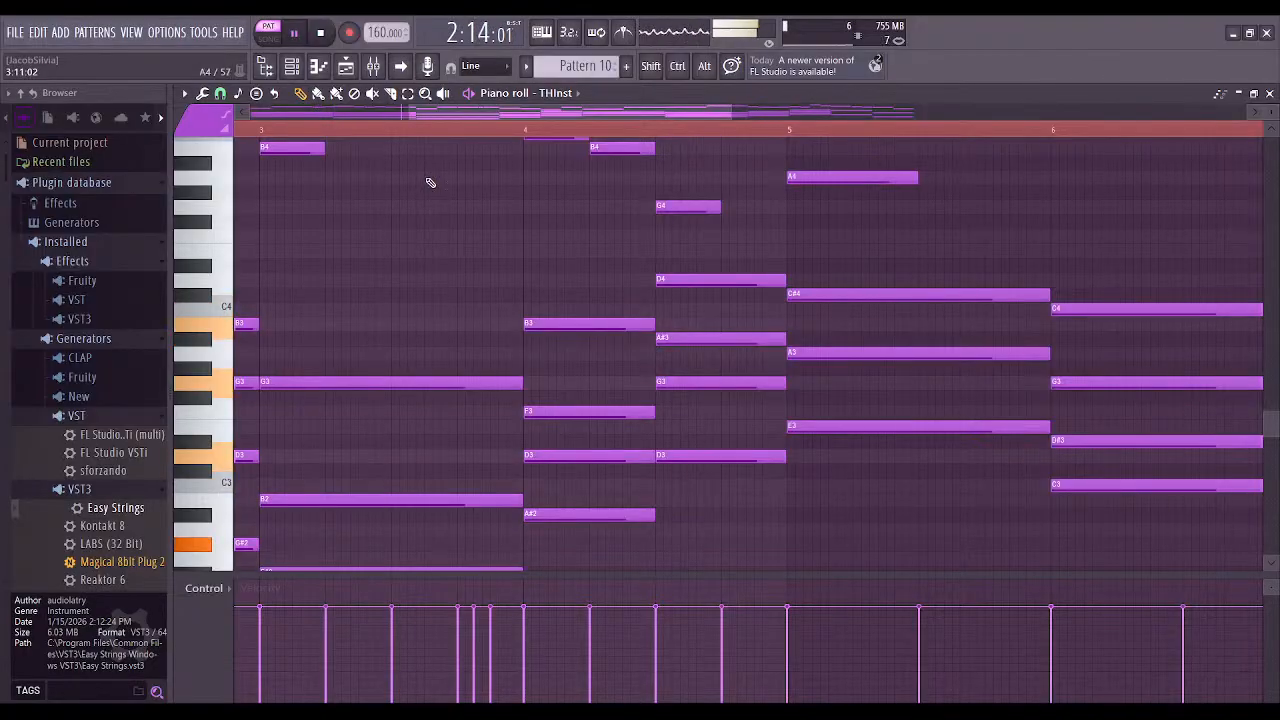
{"action": "key", "text": "space"}
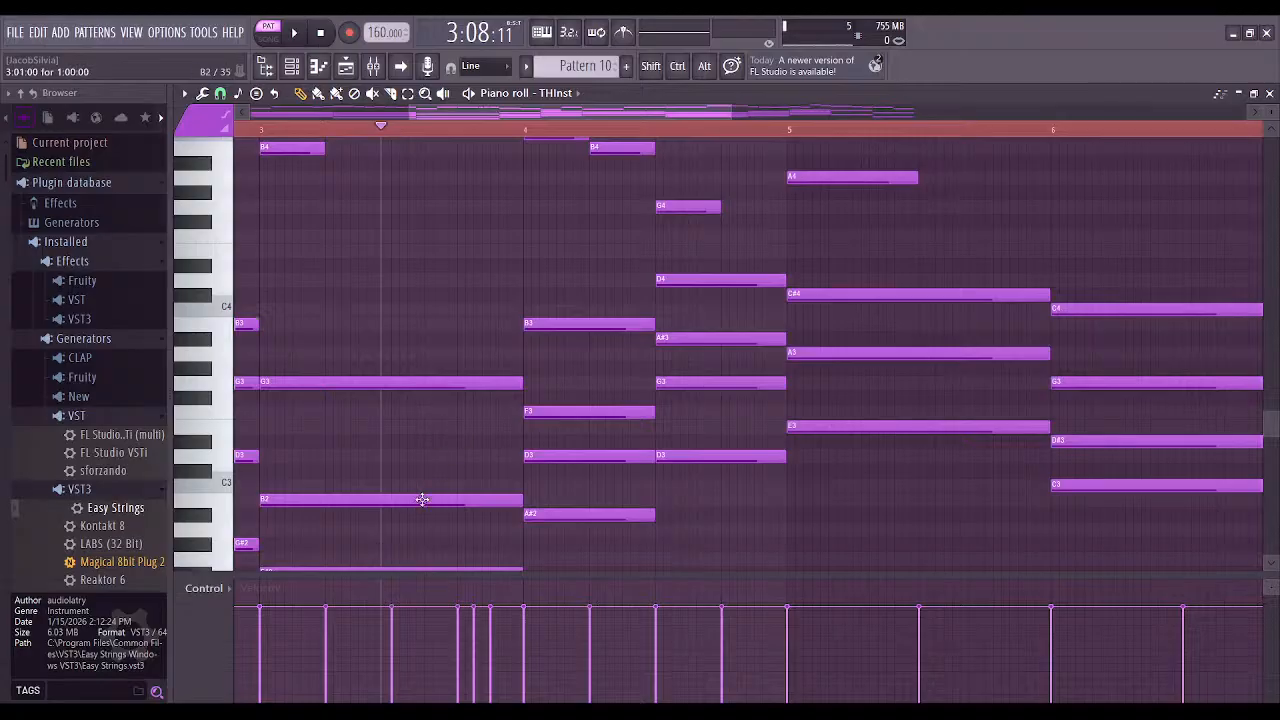
Examine the melody and the chords beneath it in bars 1 to 4
{"action": "scroll", "coordinate": [700, 330], "scroll_direction": "left", "scroll_amount": 4}
{"action": "scroll", "coordinate": [694, 346], "scroll_direction": "up", "scroll_amount": 5}
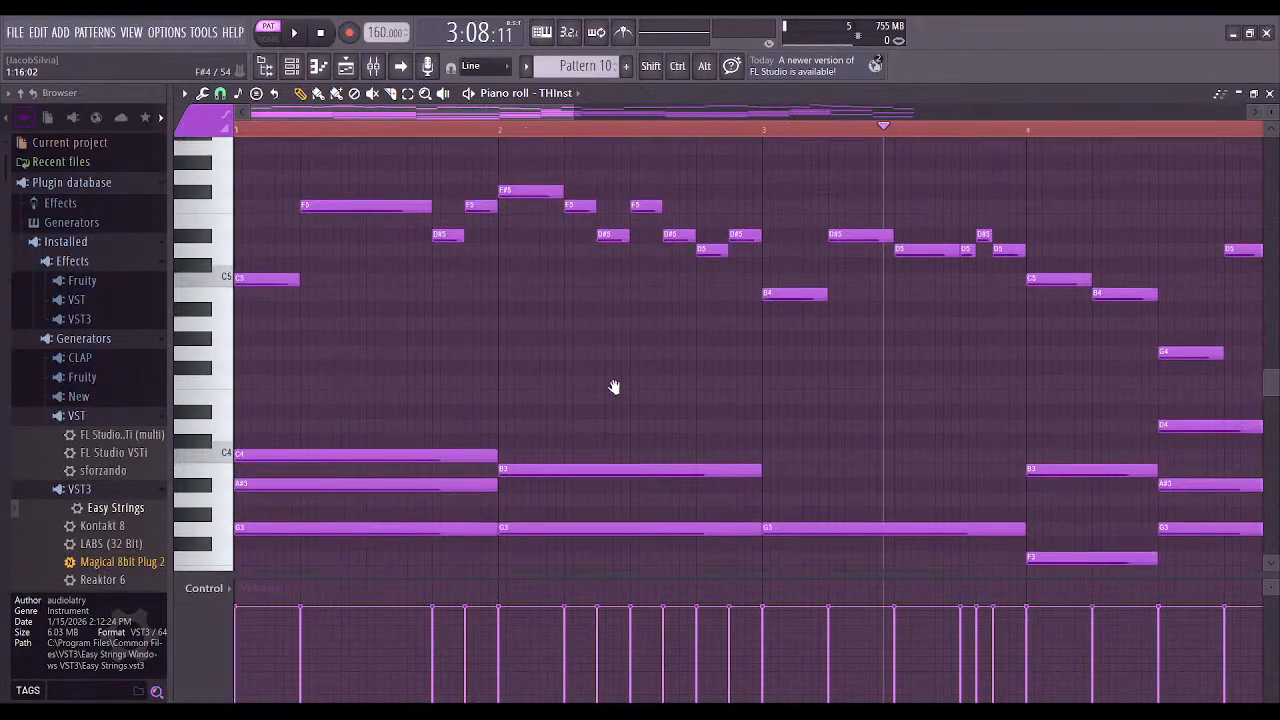
{"action": "scroll", "coordinate": [628, 402], "scroll_direction": "down", "scroll_amount": 4}
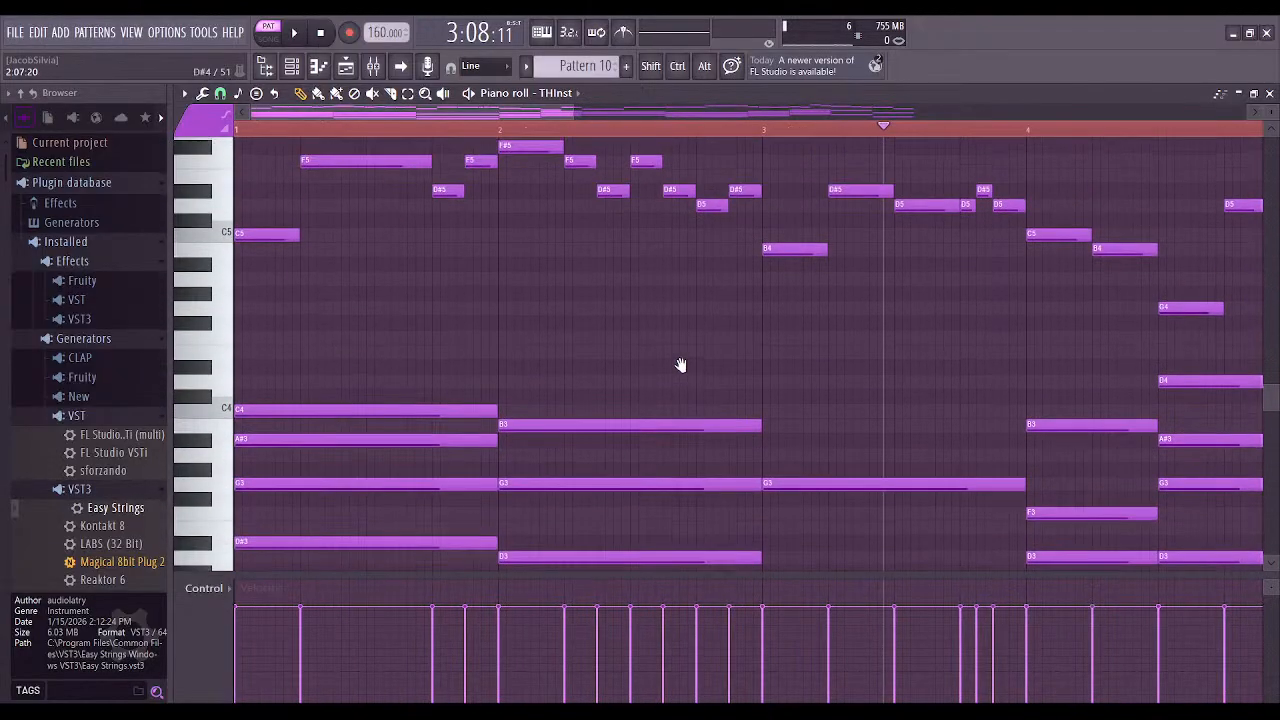
{"action": "scroll", "coordinate": [694, 331], "scroll_direction": "up", "scroll_amount": 1}
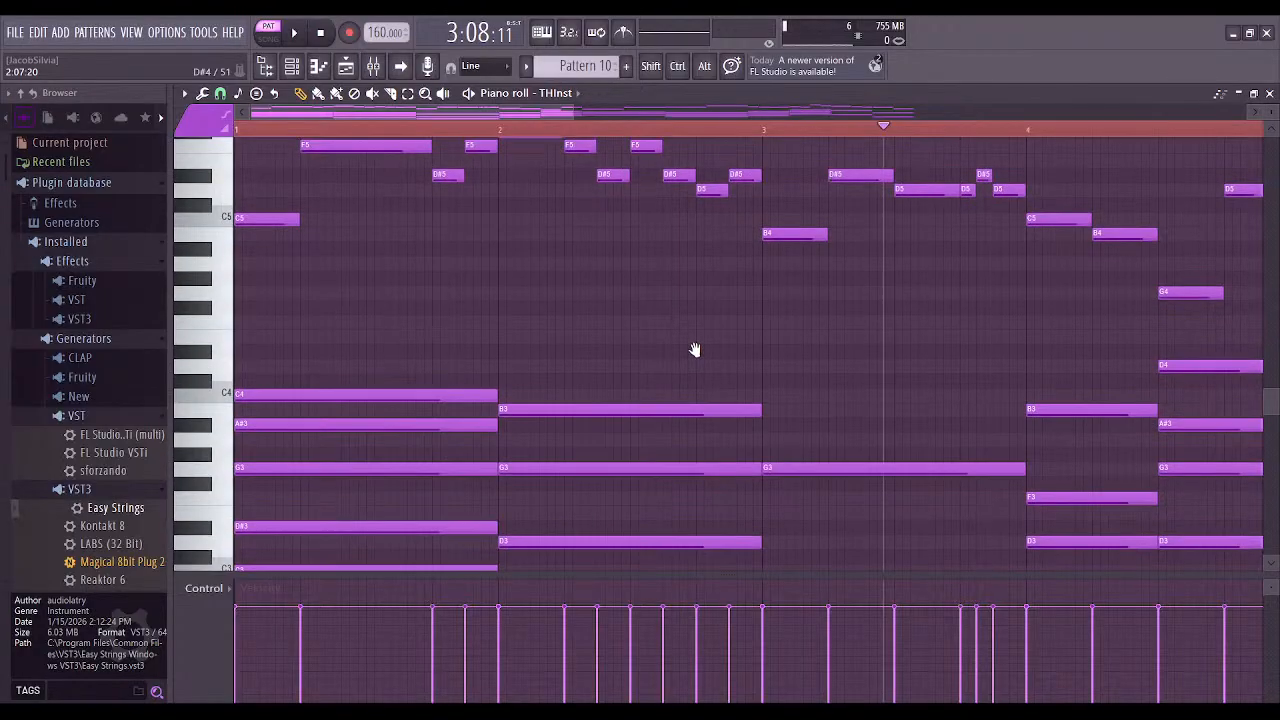
{"action": "scroll", "coordinate": [511, 321], "scroll_direction": "up", "scroll_amount": 1}
{"action": "scroll", "coordinate": [499, 336], "scroll_direction": "down", "scroll_amount": 5}
{"action": "scroll", "coordinate": [526, 477], "scroll_direction": "up", "scroll_amount": 2}
{"action": "scroll", "coordinate": [677, 403], "scroll_direction": "up", "scroll_amount": 2}
{"action": "scroll", "coordinate": [492, 416], "scroll_direction": "down", "scroll_amount": 4}
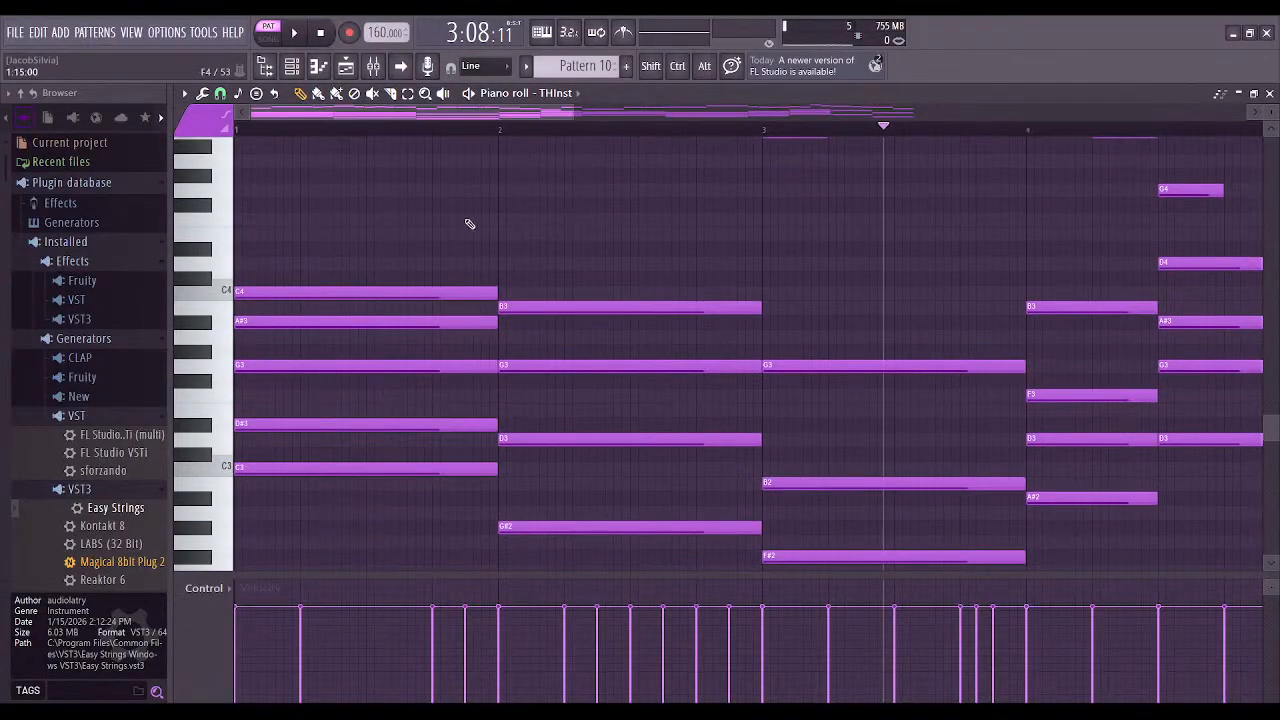
Shorten the bar 1 chord to one step, place copies on steps 3 and 4, and play the rhythm
{"action": "left_click_drag", "start_coordinate": [374, 234], "coordinate": [420, 506]}
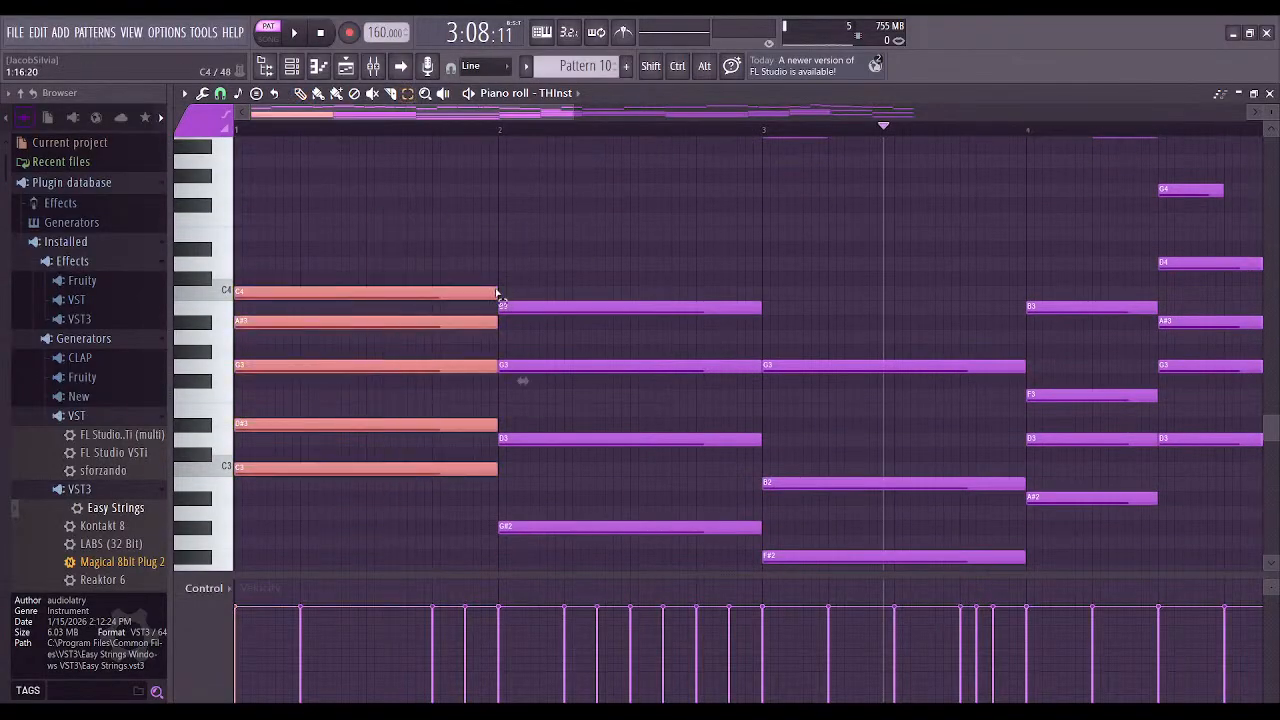
{"action": "left_click_drag", "start_coordinate": [497, 295], "coordinate": [274, 296]}
{"action": "key", "text": "ctrl+b"}
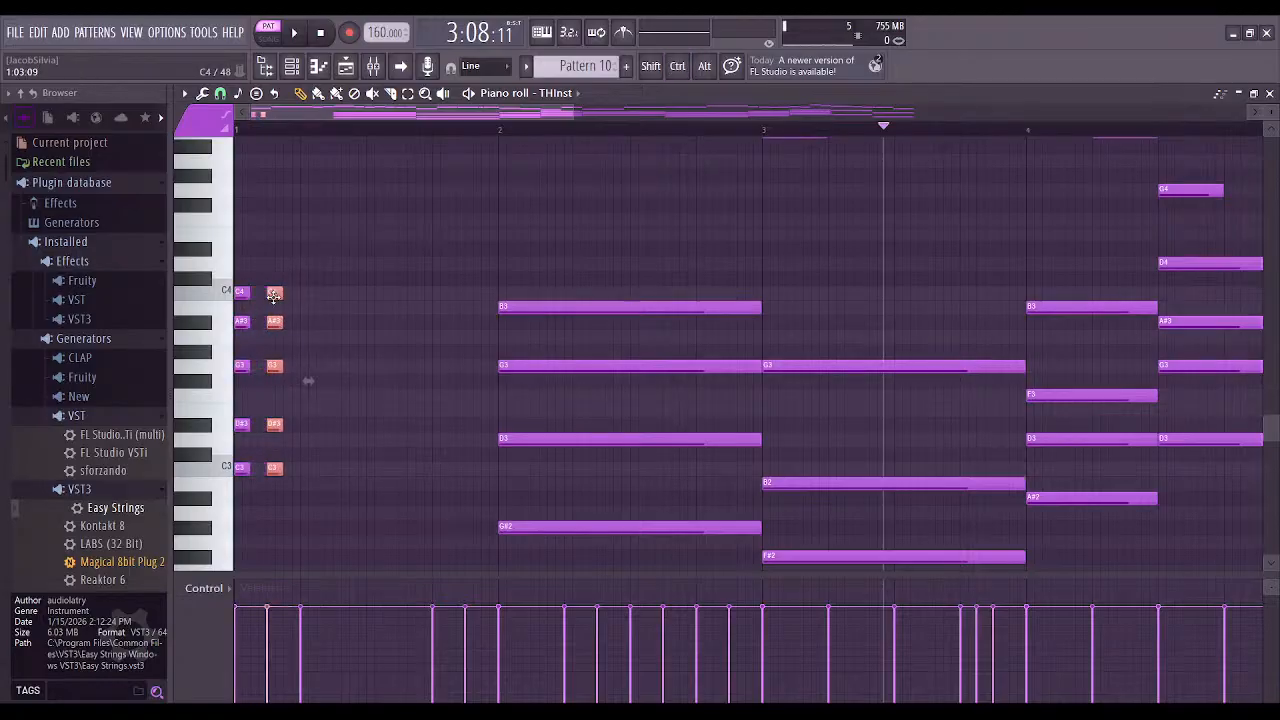
{"action": "key", "text": "ctrl+b"}
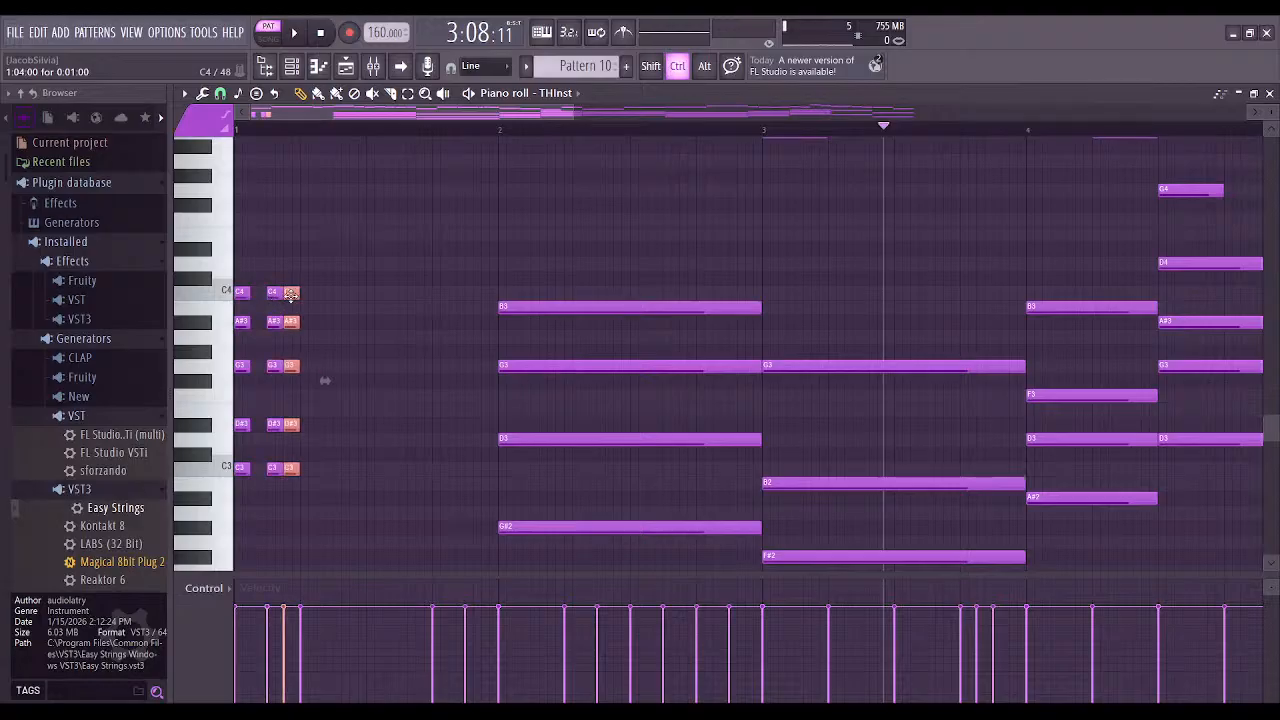
{"action": "left_click_drag", "start_coordinate": [297, 294], "coordinate": [288, 294]}
{"action": "left_click", "coordinate": [306, 34]}
{"action": "left_click", "coordinate": [306, 34]}
Add two more one-step copies of the chord in bar 1, one midway through step 5 and one on step 8
{"action": "key", "text": "ctrl+b"}
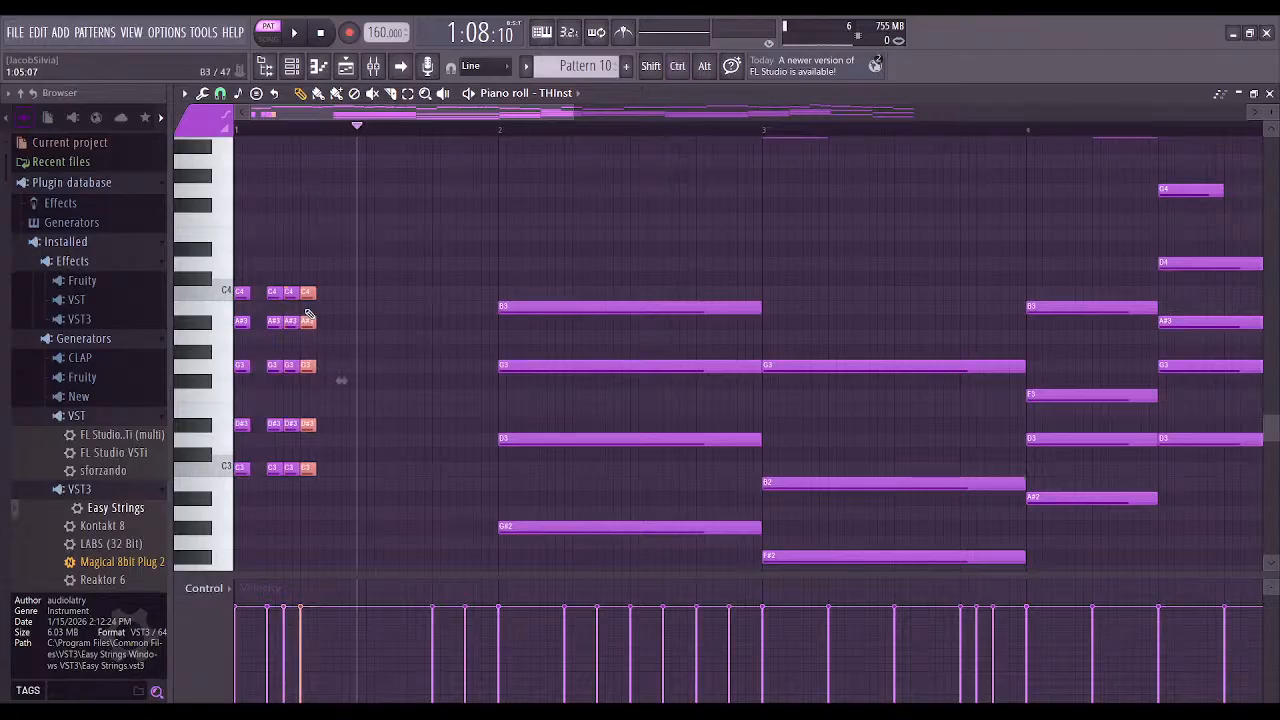
{"action": "key", "text": "ctrl+b"}
{"action": "left_click_drag", "start_coordinate": [336, 280], "coordinate": [354, 470]}
{"action": "left_click", "coordinate": [320, 32]}
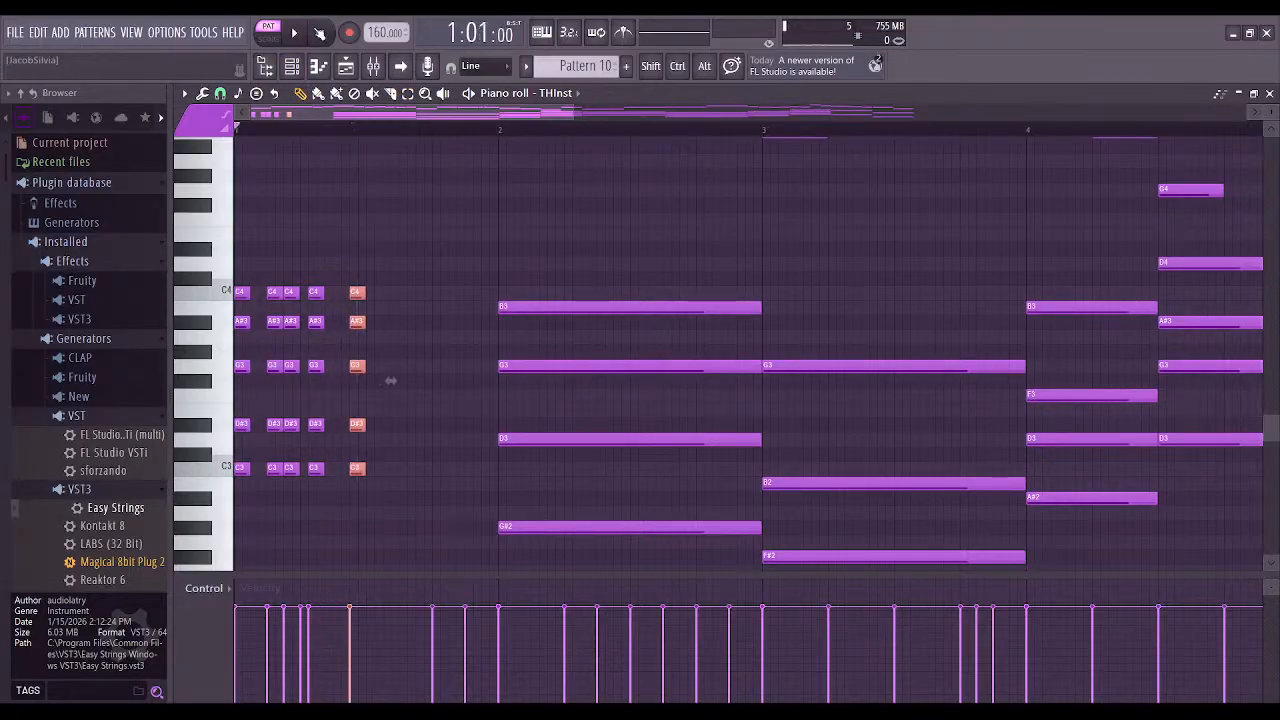
{"action": "scroll", "coordinate": [308, 188], "scroll_direction": "up", "scroll_amount": 3}
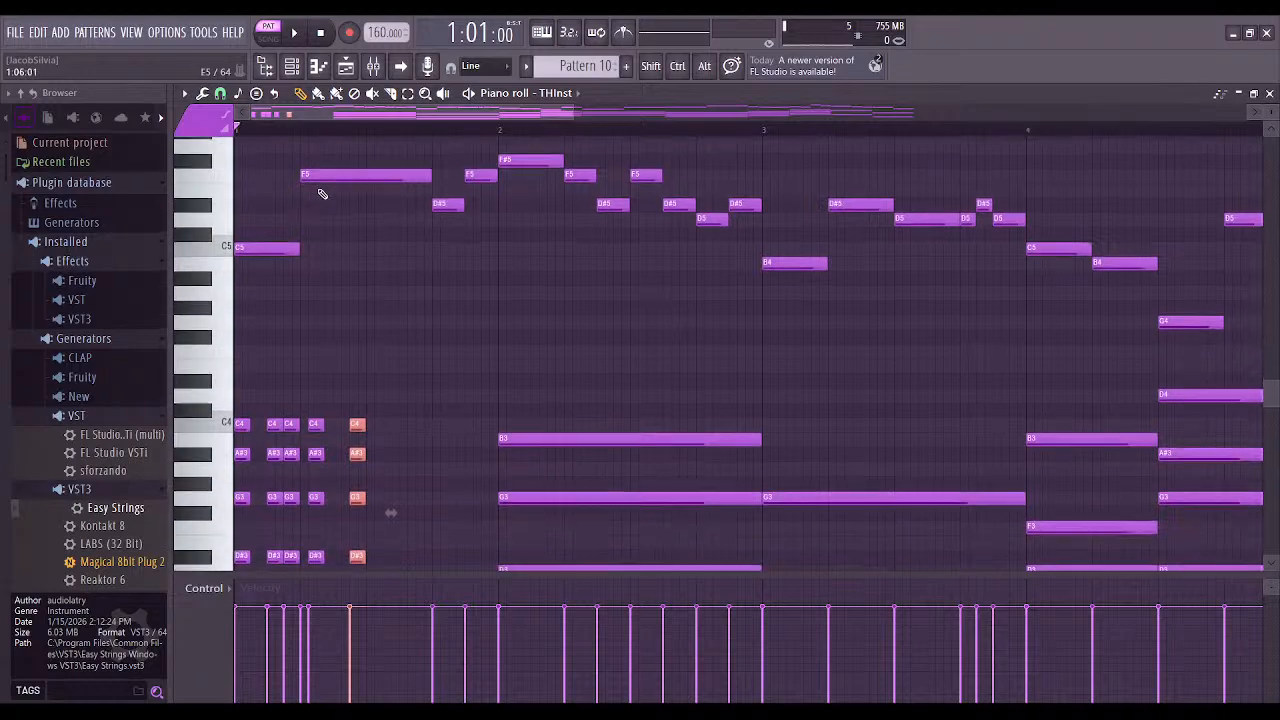
{"action": "scroll", "coordinate": [317, 170], "scroll_direction": "down", "scroll_amount": 2}
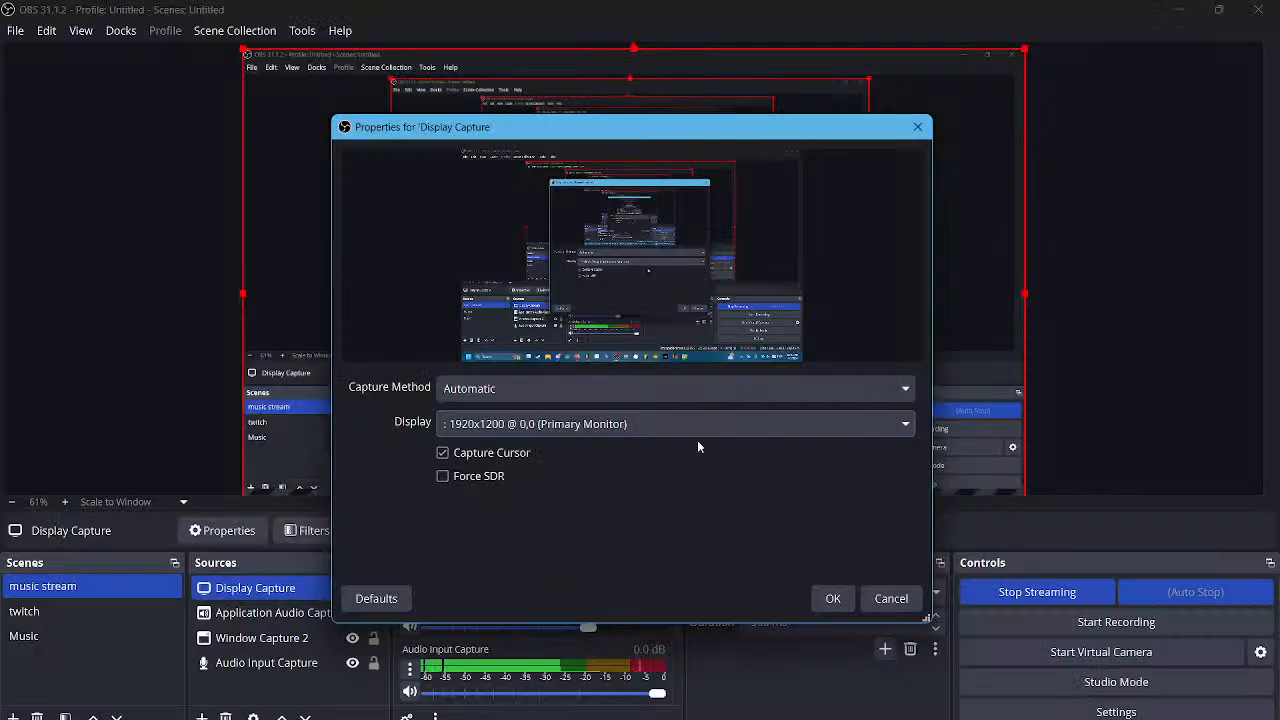
Choose the display for the Display Capture source in OBS, and listen to battletheme434 in Media Player
{"action": "left_click", "coordinate": [620, 428]}
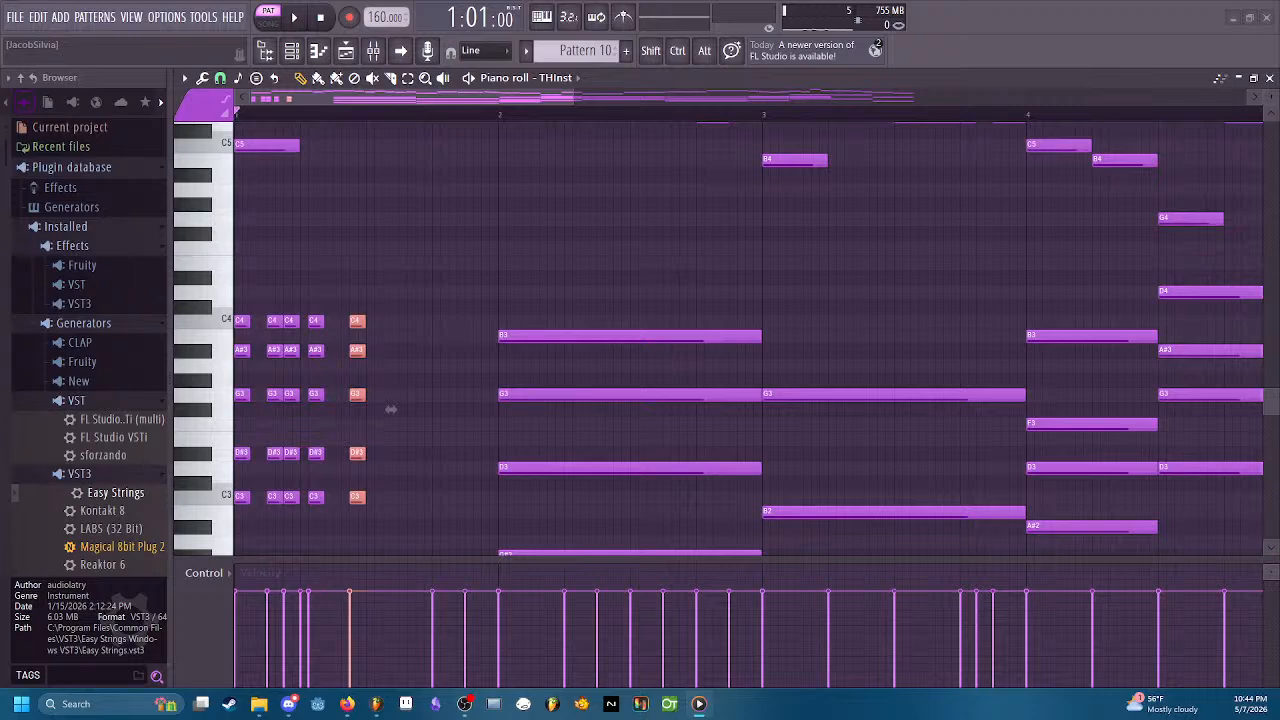
{"action": "left_click_drag", "start_coordinate": [185, 86], "coordinate": [491, 155]}
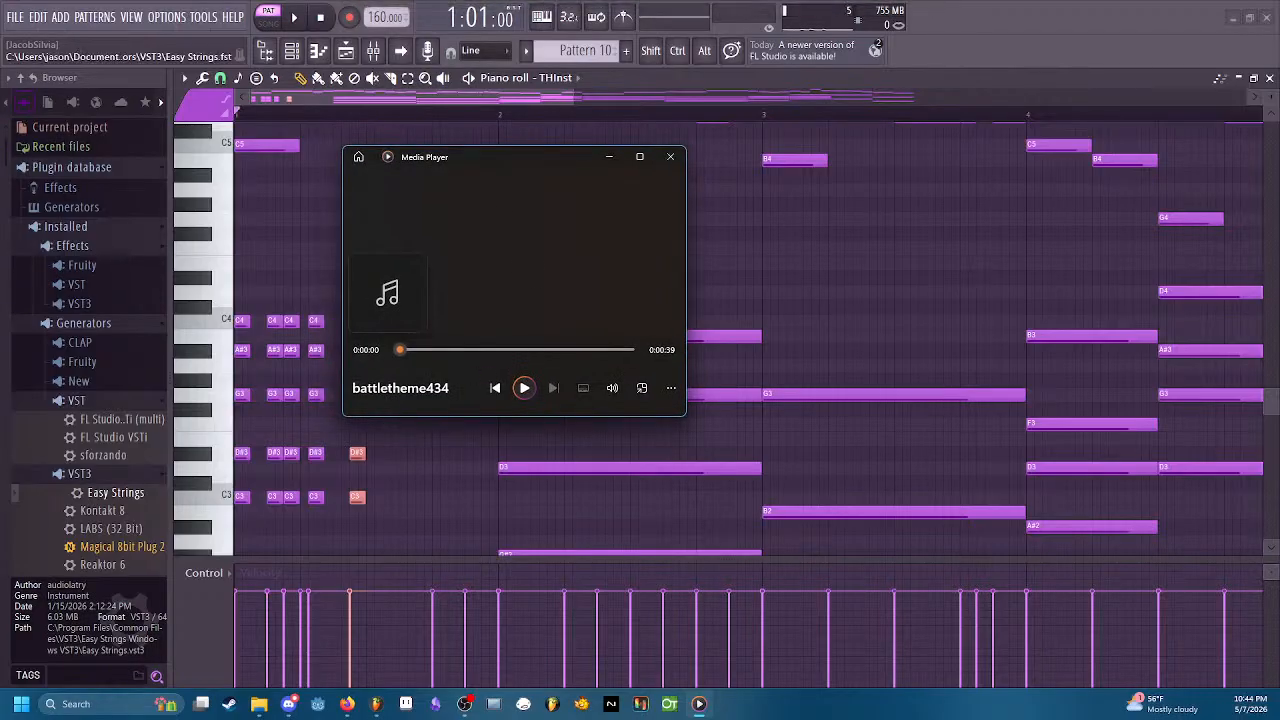
{"action": "left_click", "coordinate": [390, 409]}
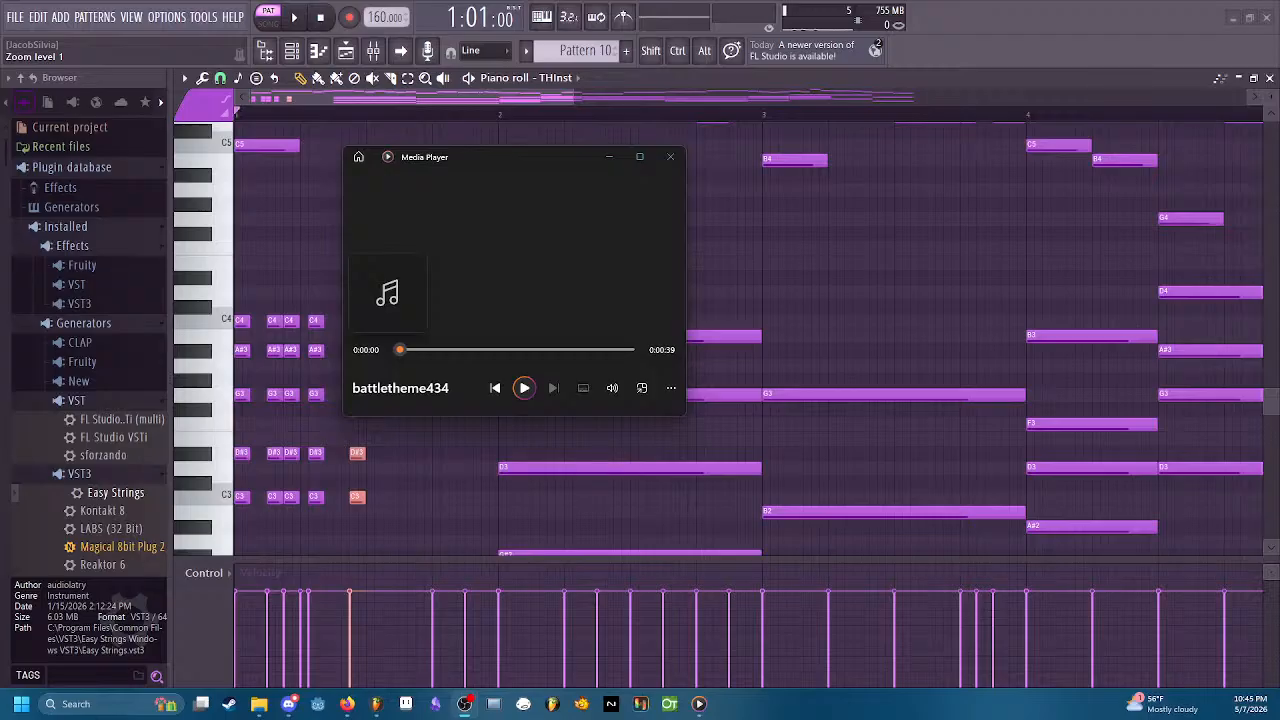
{"action": "left_click", "coordinate": [525, 389]}
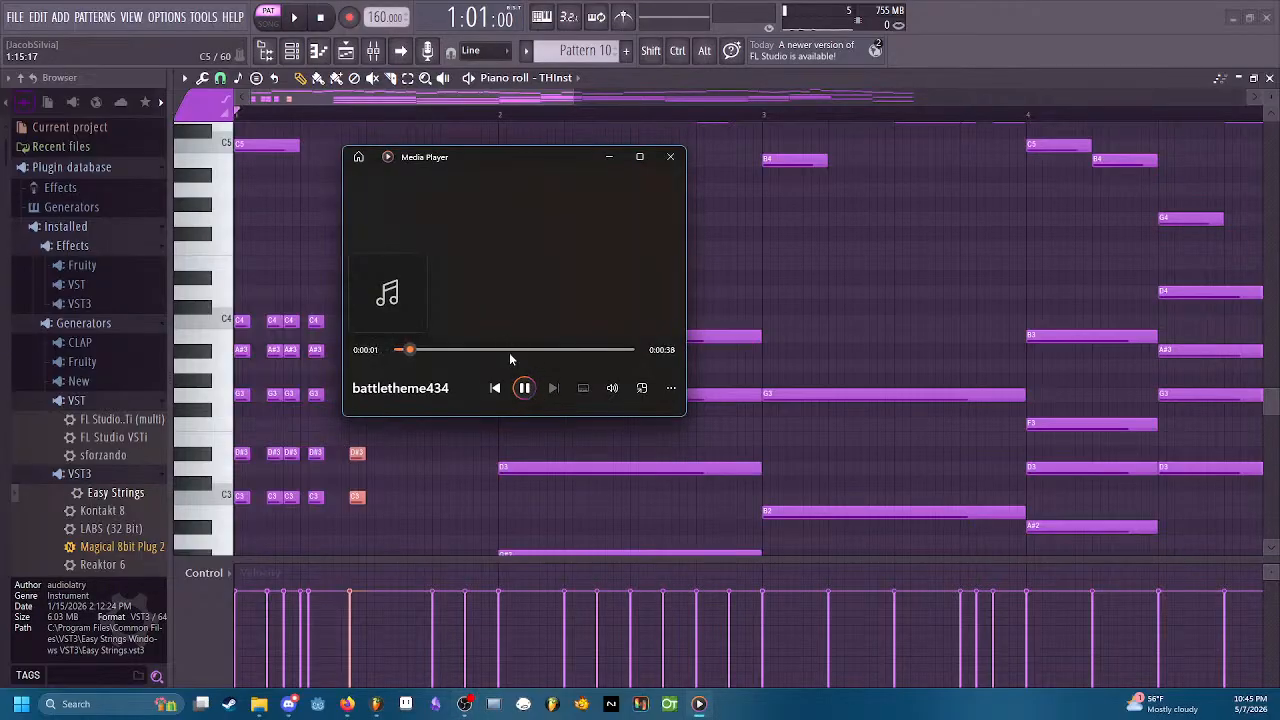
{"action": "left_click", "coordinate": [348, 705]}
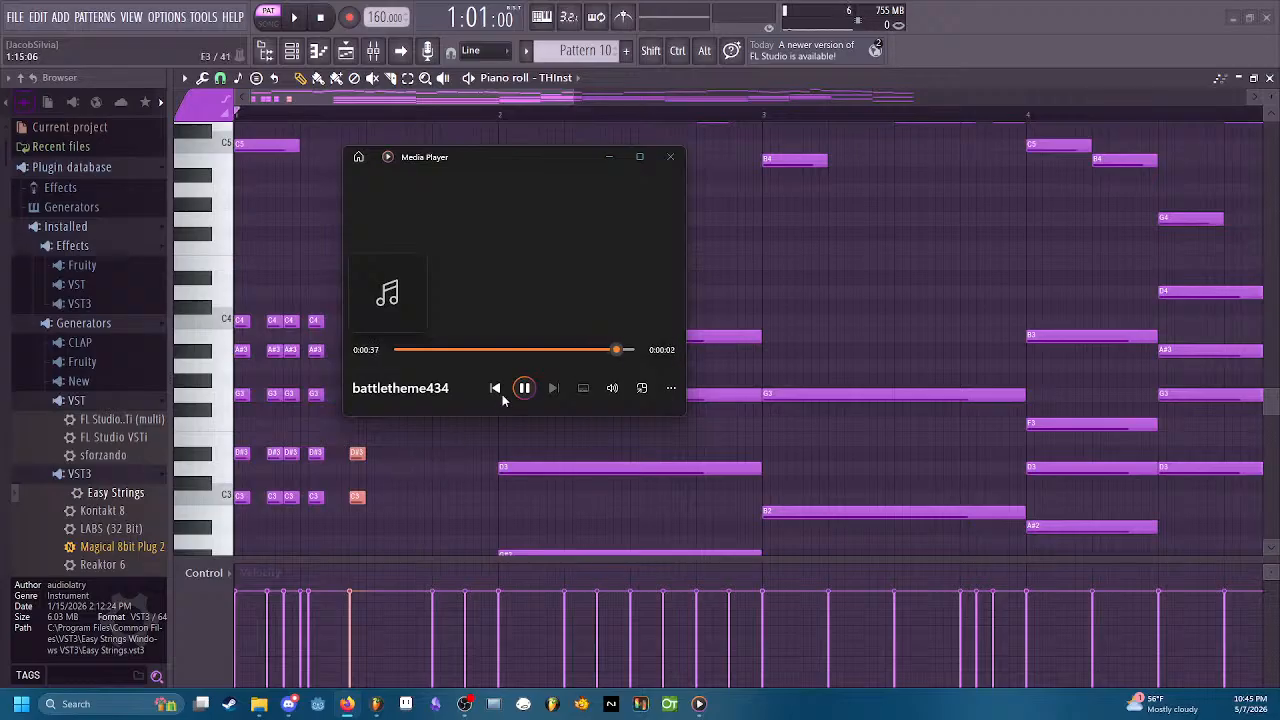
{"action": "left_click", "coordinate": [671, 160]}
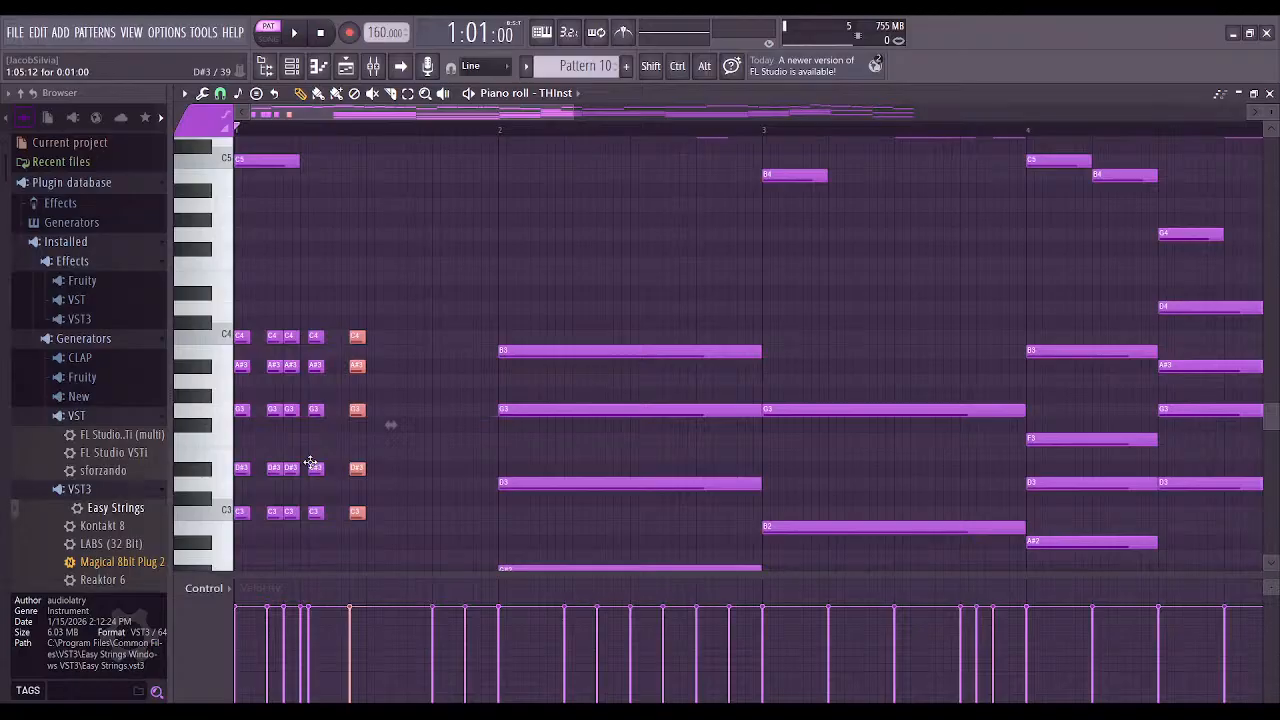
Move the fourth chord hit in bar 1 to step 6 and play the bar to check the rhythm
{"action": "left_click", "coordinate": [298, 32]}
{"action": "left_click", "coordinate": [300, 32]}
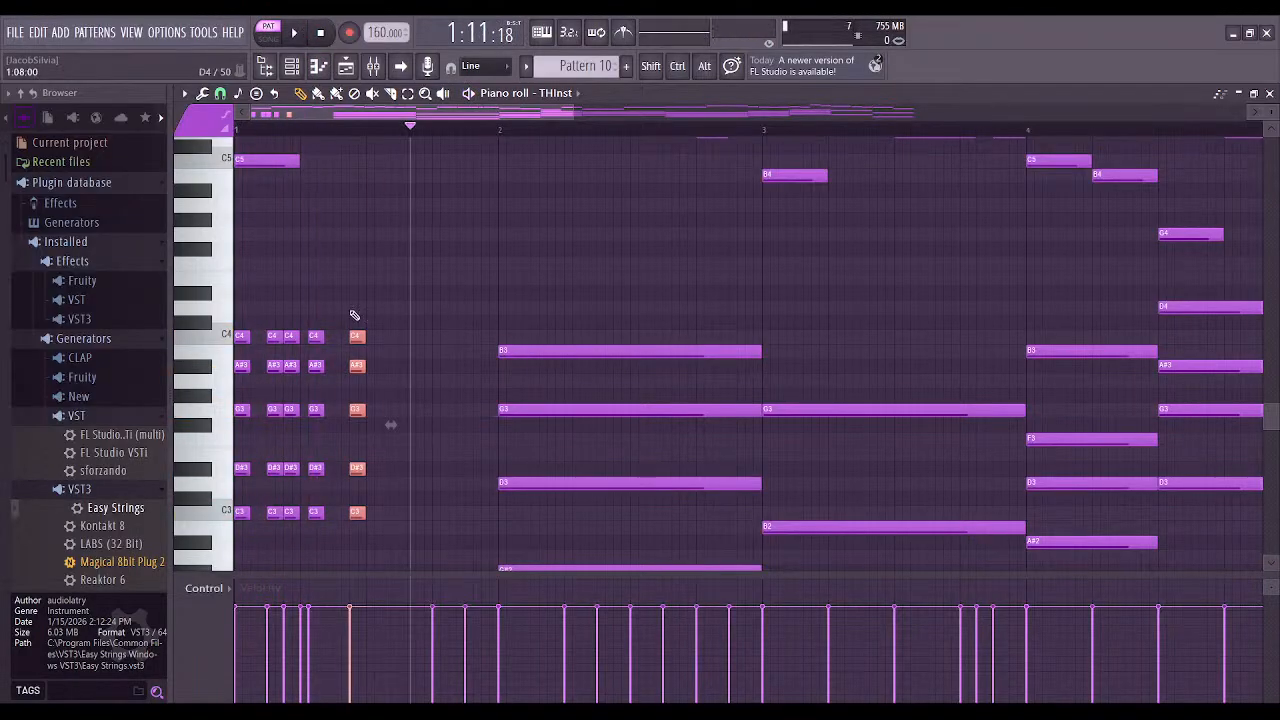
{"action": "mouse_move", "coordinate": [320, 302]}
{"action": "left_mouse_down"}
{"action": "mouse_move", "coordinate": [330, 532]}
{"action": "mouse_move", "coordinate": [322, 516]}
{"action": "left_mouse_up"}
{"action": "left_click", "coordinate": [297, 33]}
{"action": "left_click", "coordinate": [297, 33]}
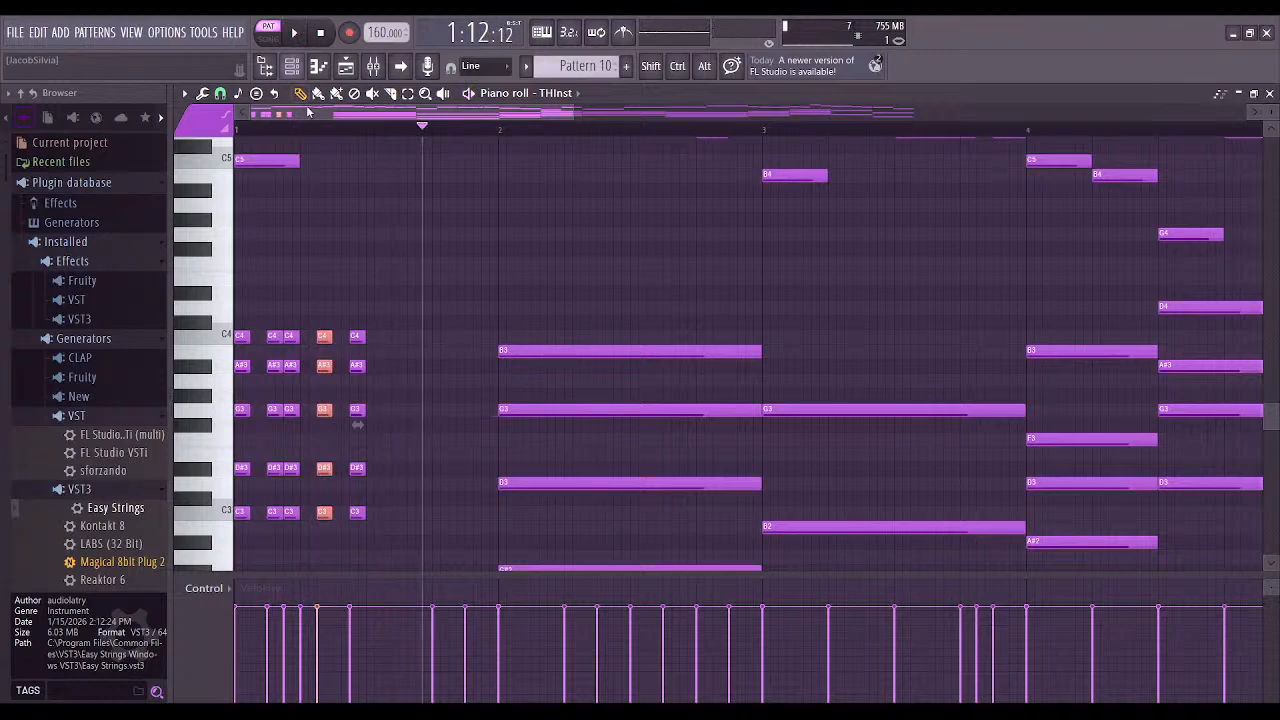
Add copies of the one-step chord hit on steps 10, 12, 14, 15 and 16 of bar 1 and play the rhythm
{"action": "left_click_drag", "start_coordinate": [349, 322], "coordinate": [386, 534]}
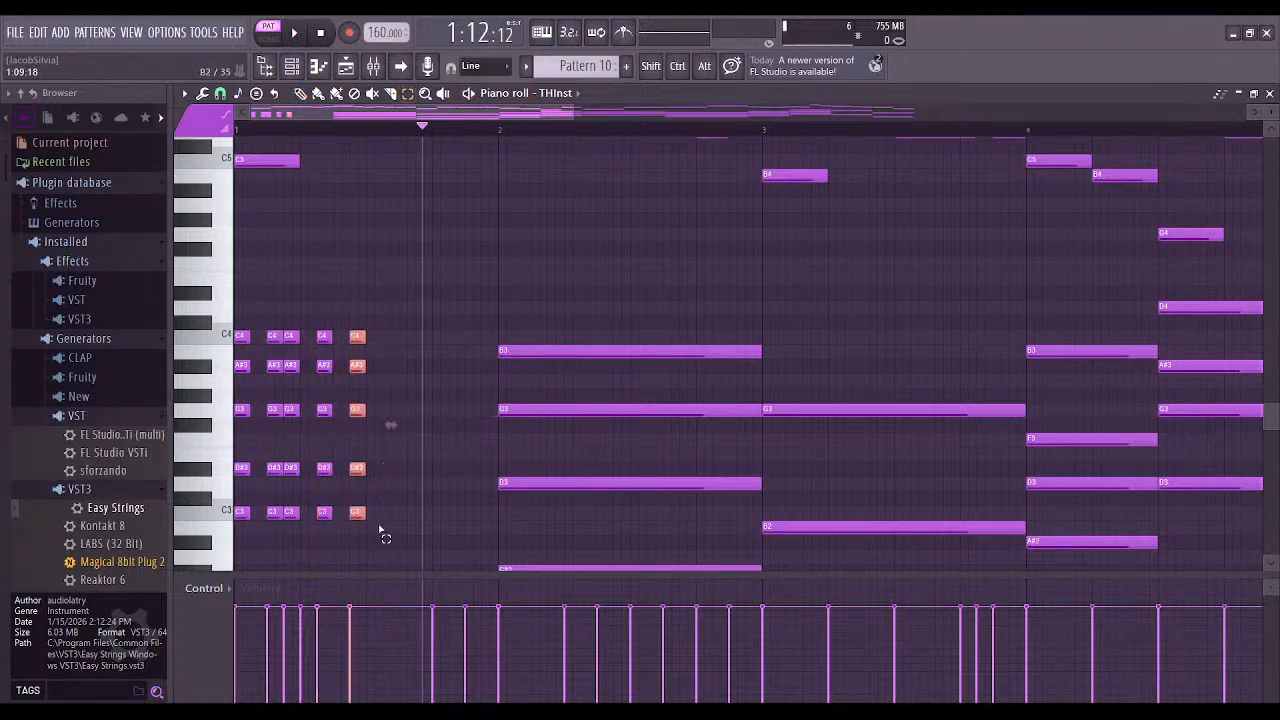
{"action": "key", "text": "ctrl+b"}
{"action": "mouse_move", "coordinate": [370, 347]}
{"action": "left_mouse_down"}
{"action": "mouse_move", "coordinate": [502, 345]}
{"action": "mouse_move", "coordinate": [388, 343]}
{"action": "left_mouse_up"}
{"action": "key", "text": "ctrl+b"}
{"action": "left_click", "coordinate": [296, 38]}
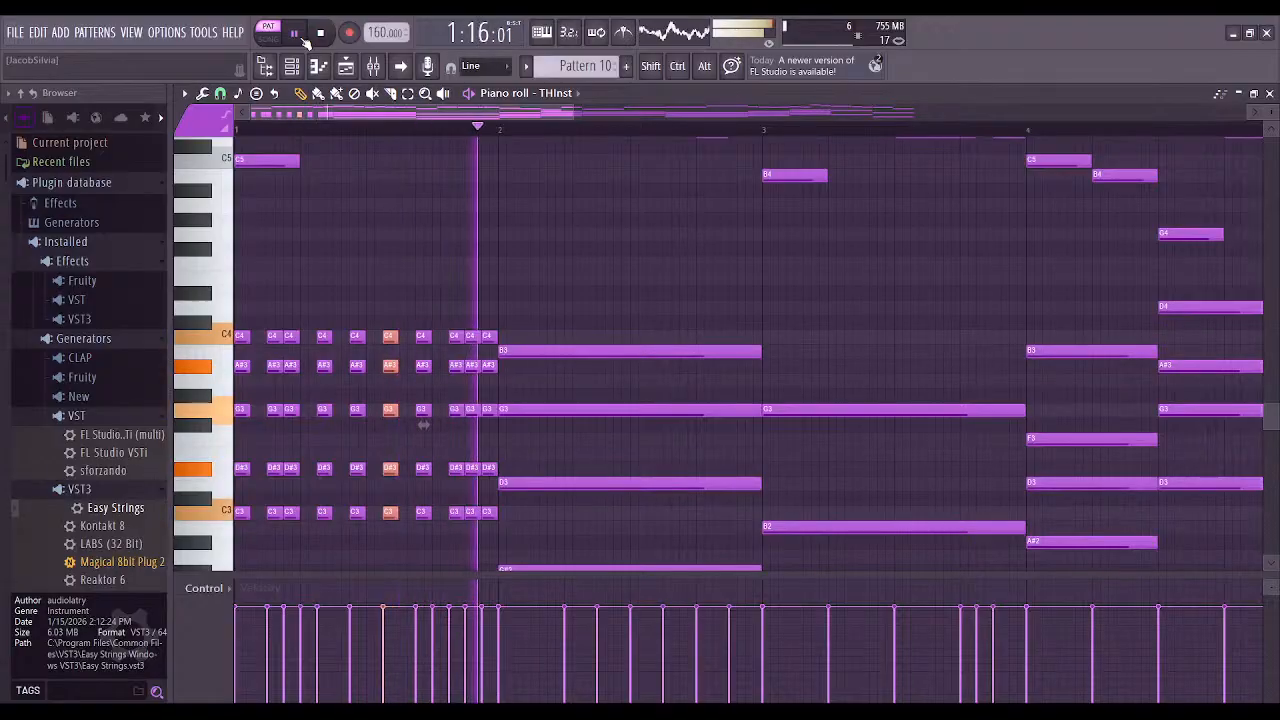
Try the step 10 chord hit of bar 1 one step earlier, on step 9, and play the bar
{"action": "left_click", "coordinate": [391, 323]}
{"action": "right_click", "coordinate": [391, 323]}
{"action": "left_click_drag", "start_coordinate": [391, 318], "coordinate": [389, 526]}
{"action": "key", "text": "shift+Left"}
{"action": "key", "text": "shift+Left"}
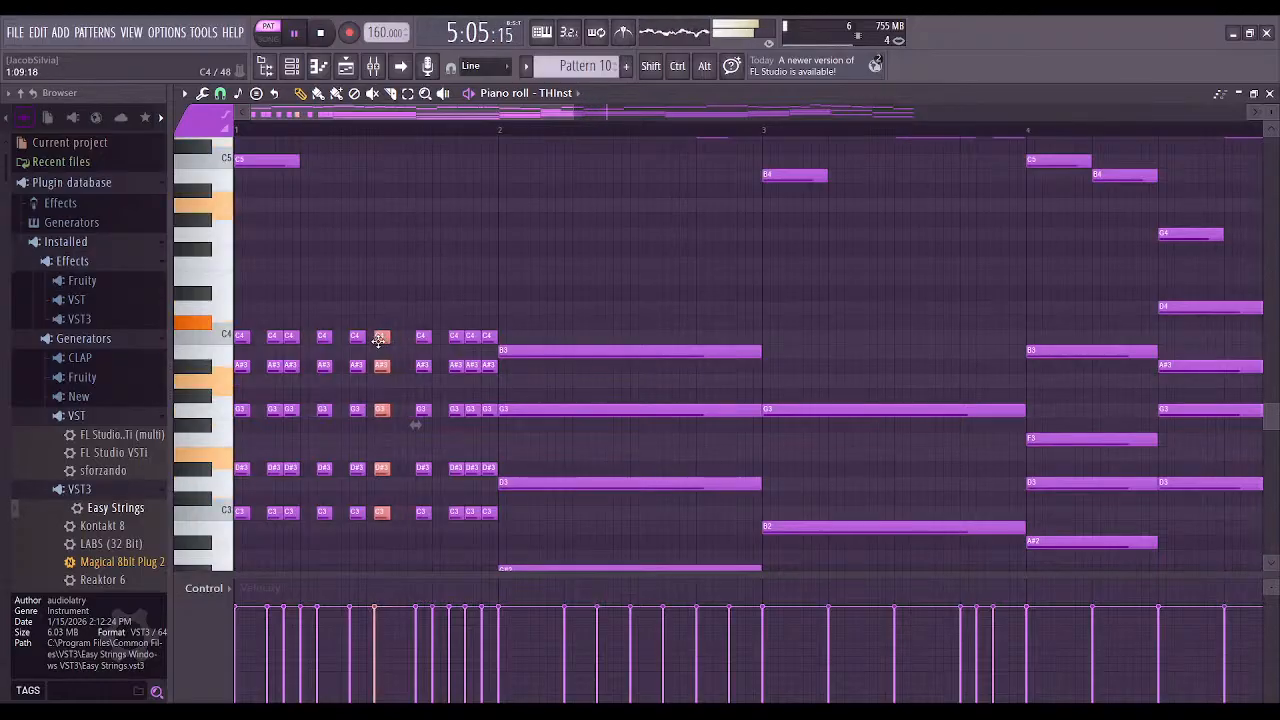
{"action": "left_click", "coordinate": [320, 33]}
{"action": "left_click", "coordinate": [295, 33]}
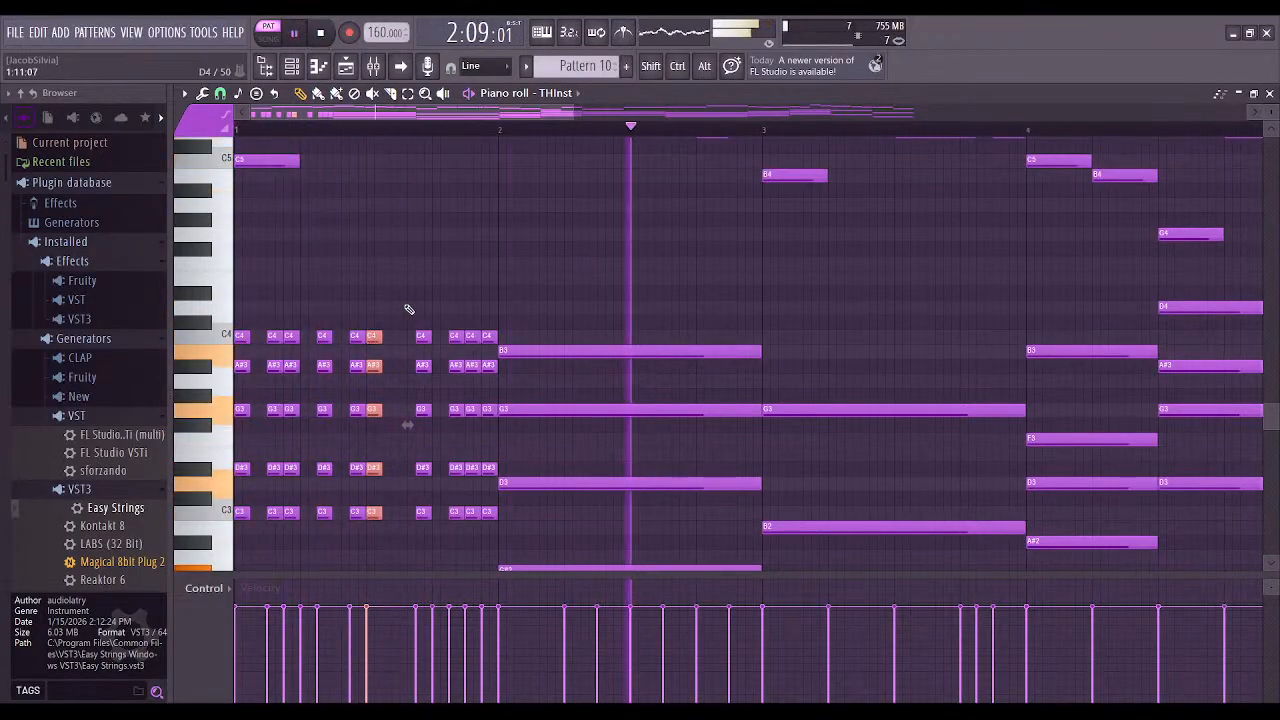
Place a copy of a chord hit on step 10 of bar 1 and delete the hit on step 9 while listening
{"action": "left_click_drag", "start_coordinate": [414, 303], "coordinate": [422, 468]}
{"action": "key", "text": "ctrl+b"}
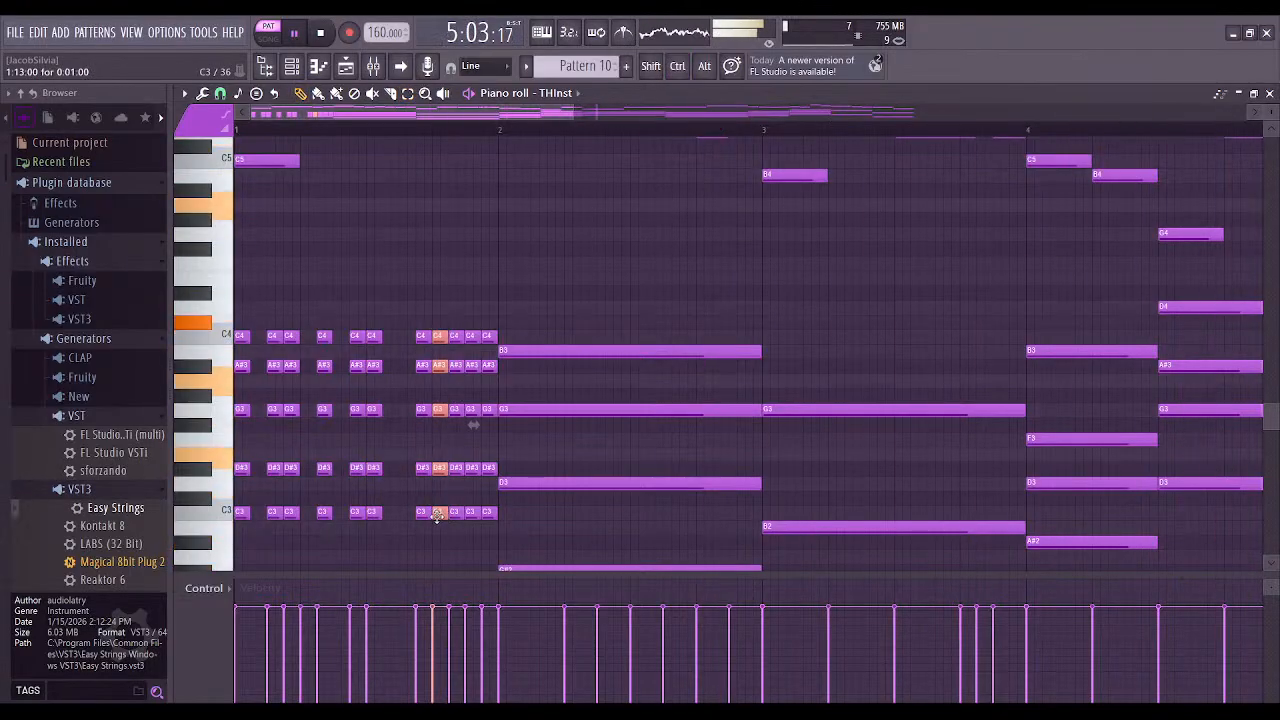
{"action": "left_click_drag", "start_coordinate": [444, 520], "coordinate": [398, 515]}
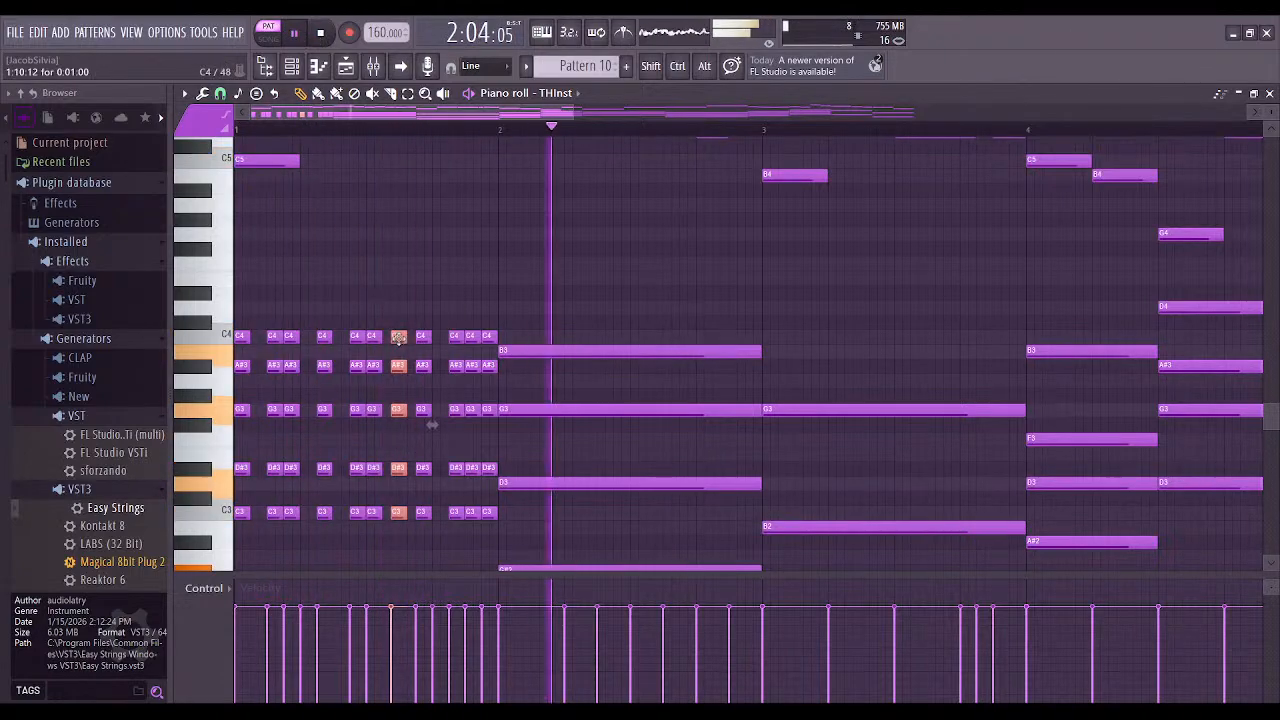
{"action": "left_click_drag", "start_coordinate": [397, 333], "coordinate": [390, 333]}
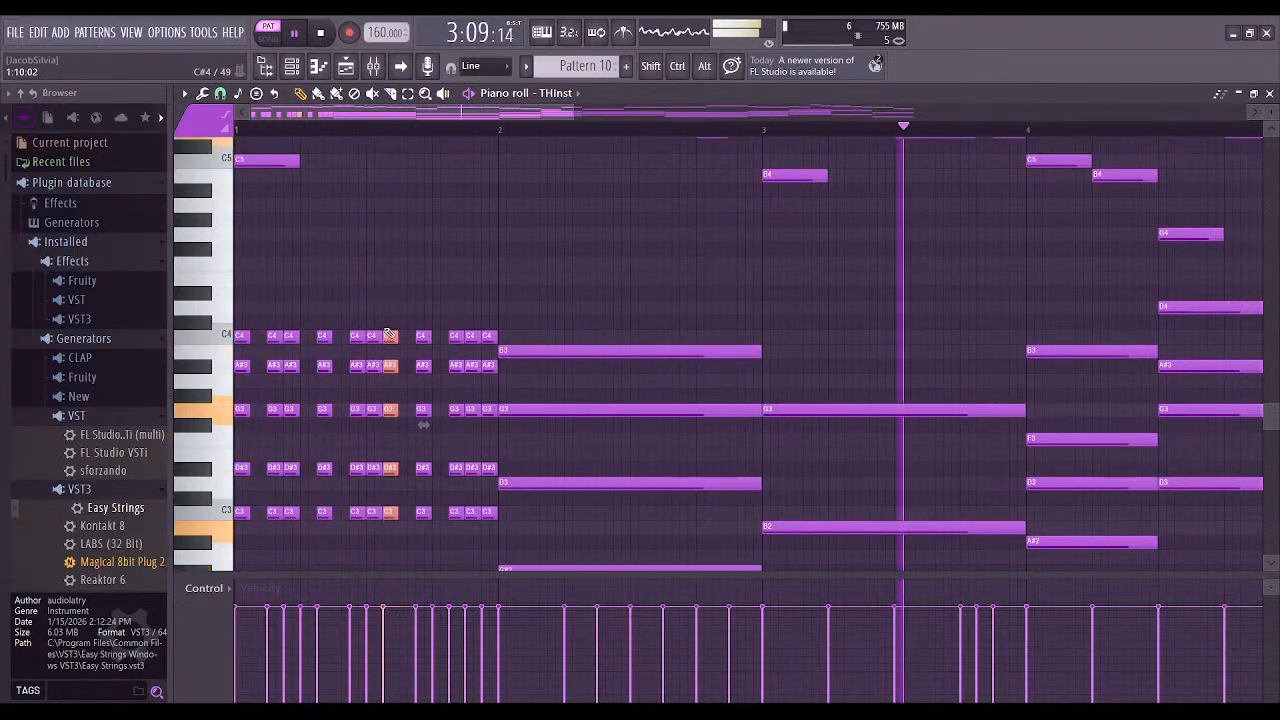
{"action": "left_click", "coordinate": [296, 36]}
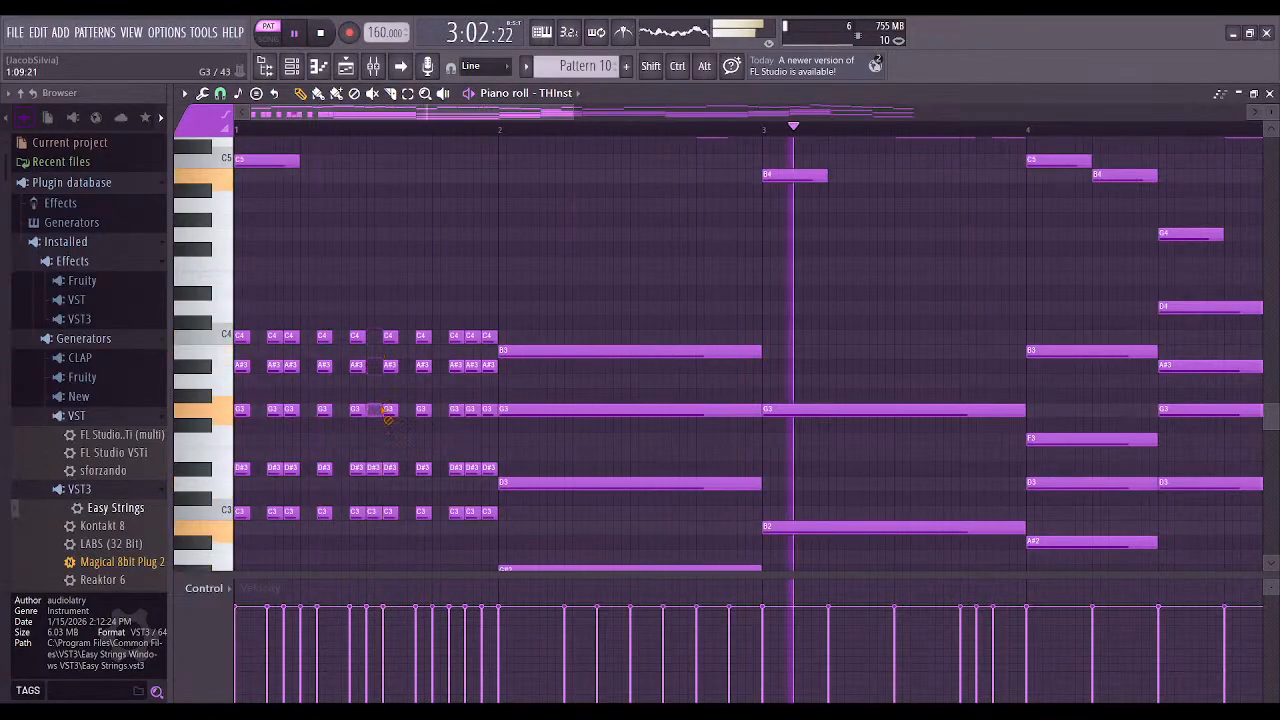
{"action": "left_click", "coordinate": [375, 540]}
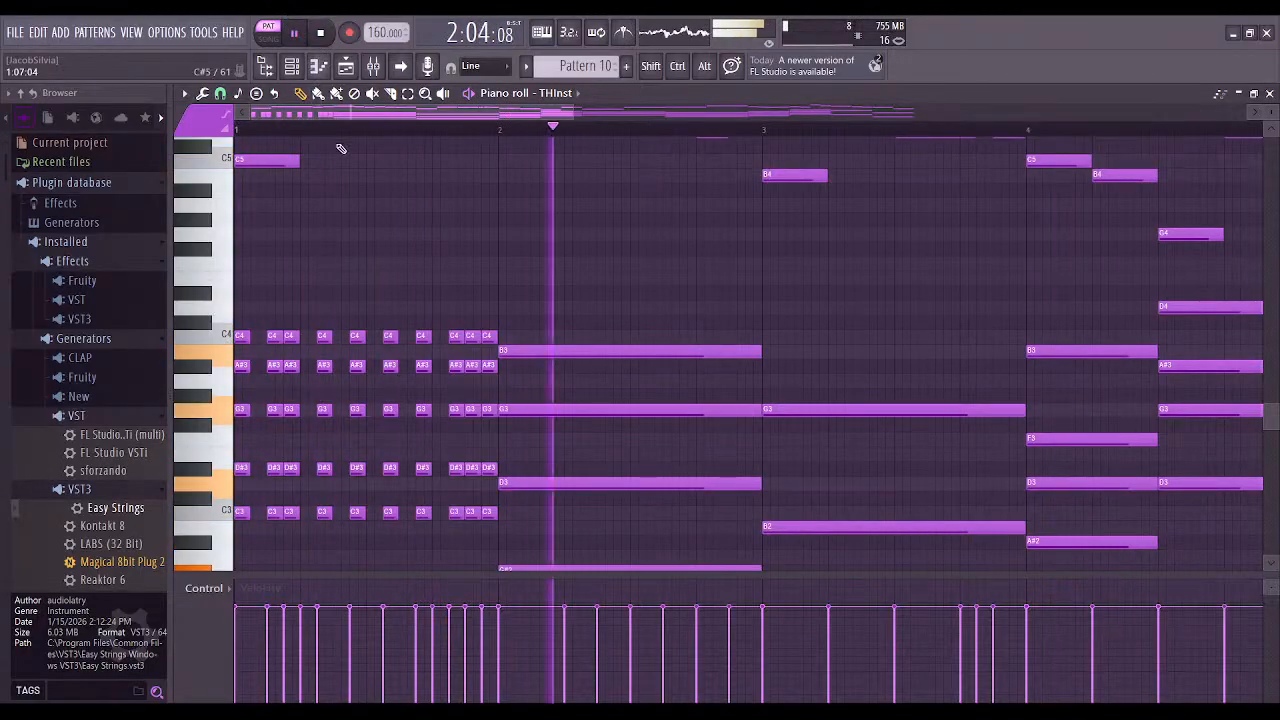
Delete all five notes of the step 8 chord hit in bar 1 and play the pattern
{"action": "left_click", "coordinate": [297, 34]}
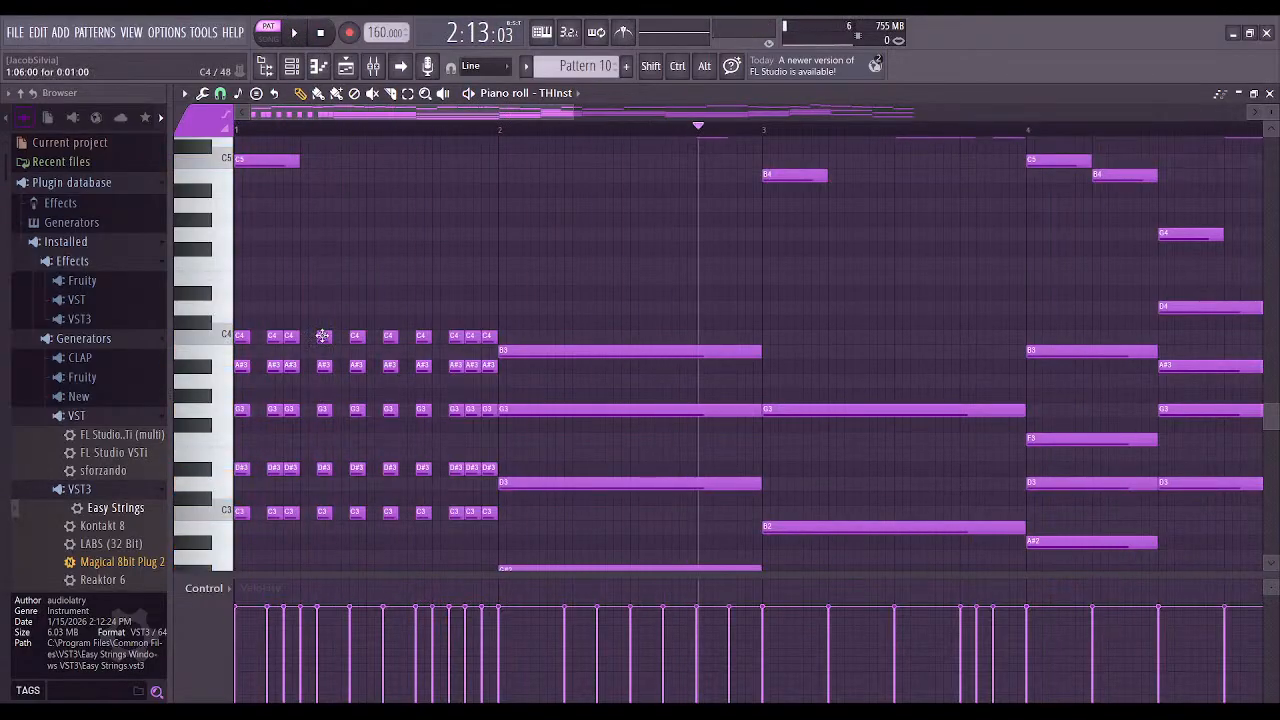
{"action": "right_click", "coordinate": [357, 336]}
{"action": "right_click", "coordinate": [357, 365]}
{"action": "right_click", "coordinate": [357, 409]}
{"action": "right_click", "coordinate": [357, 512]}
{"action": "right_click", "coordinate": [357, 468]}
{"action": "left_click", "coordinate": [296, 34]}
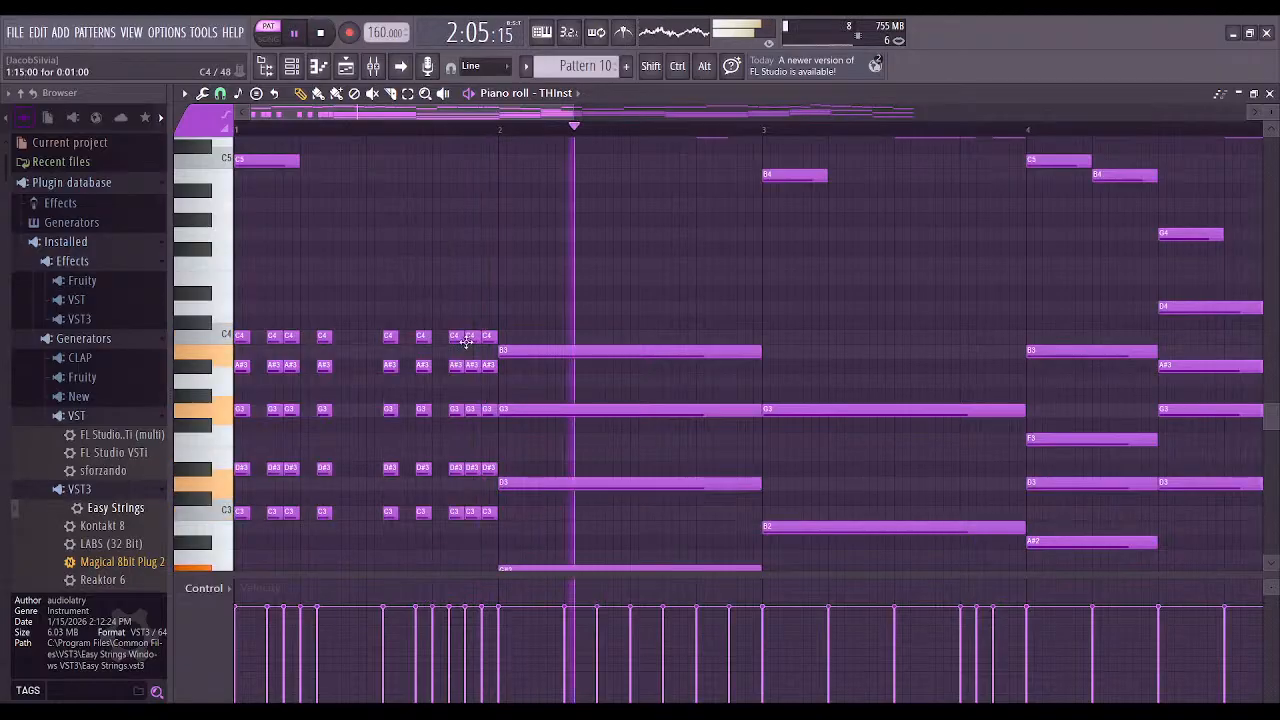
Move the step 10 chord hit of bar 1 to step 9 and play the pattern from the start
{"action": "left_click_drag", "start_coordinate": [390, 345], "coordinate": [397, 560]}
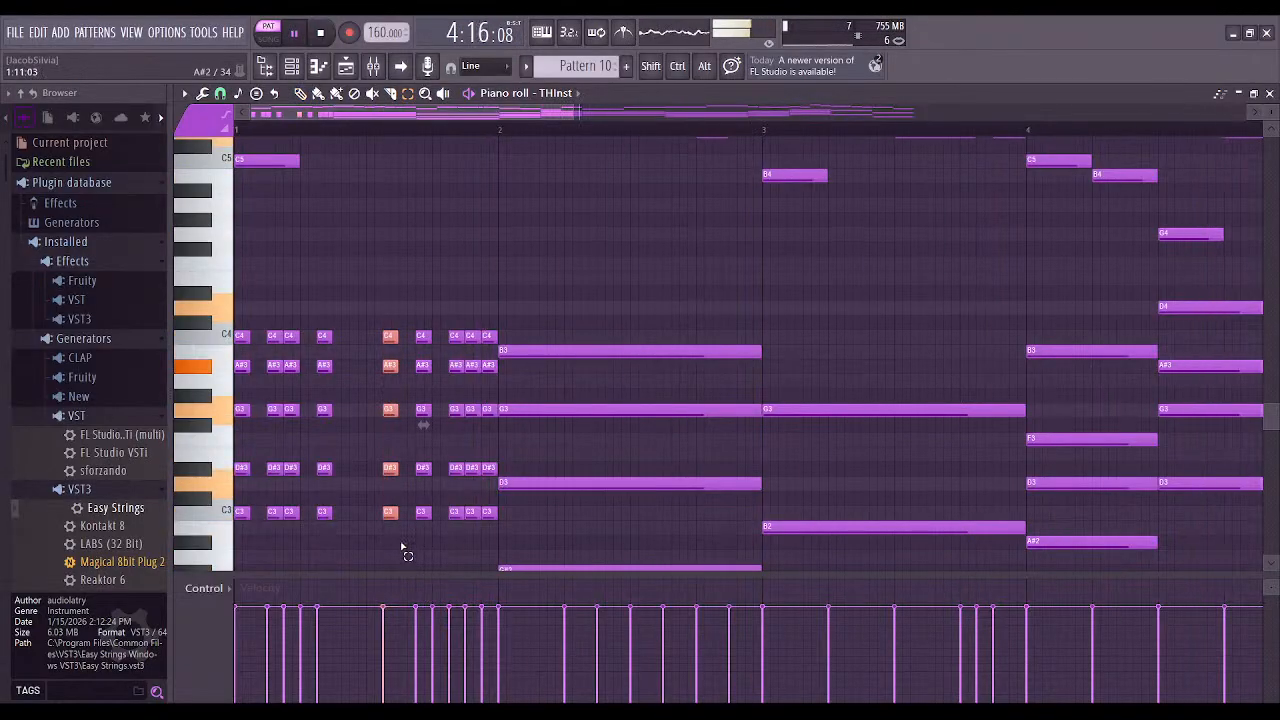
{"action": "key", "text": "shift+Left"}
{"action": "left_click", "coordinate": [316, 34]}
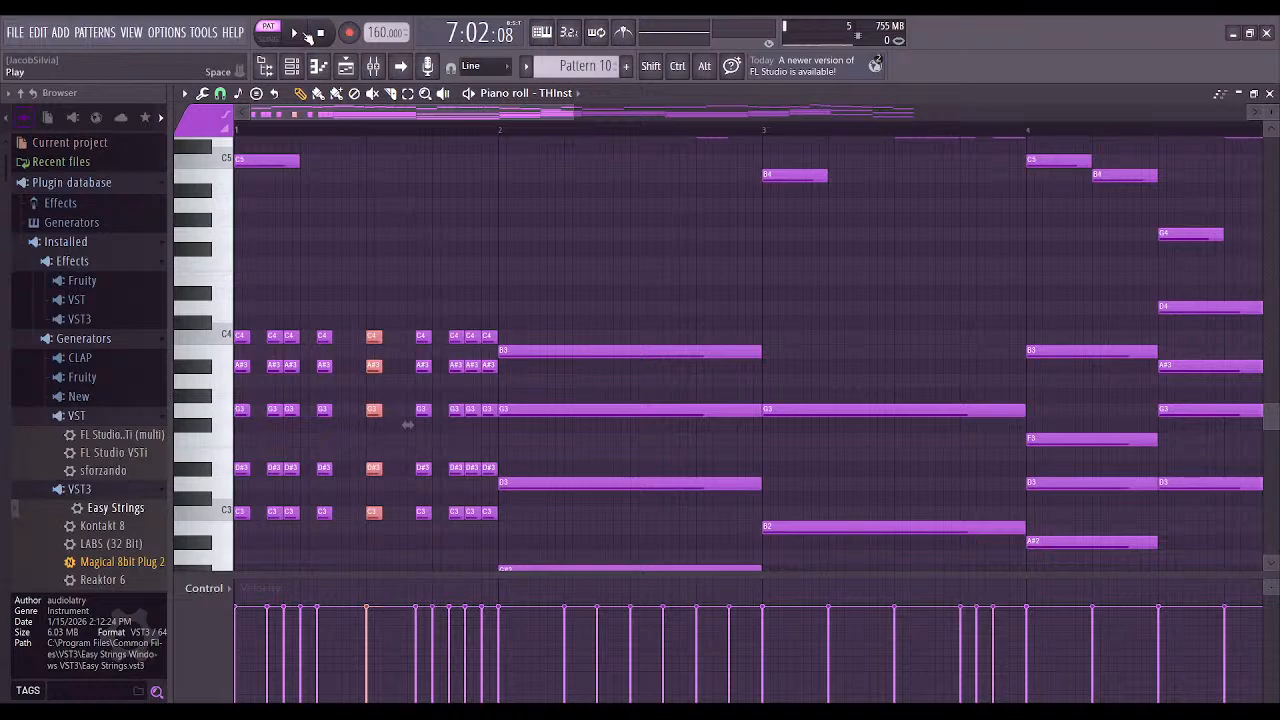
{"action": "left_click", "coordinate": [296, 34]}
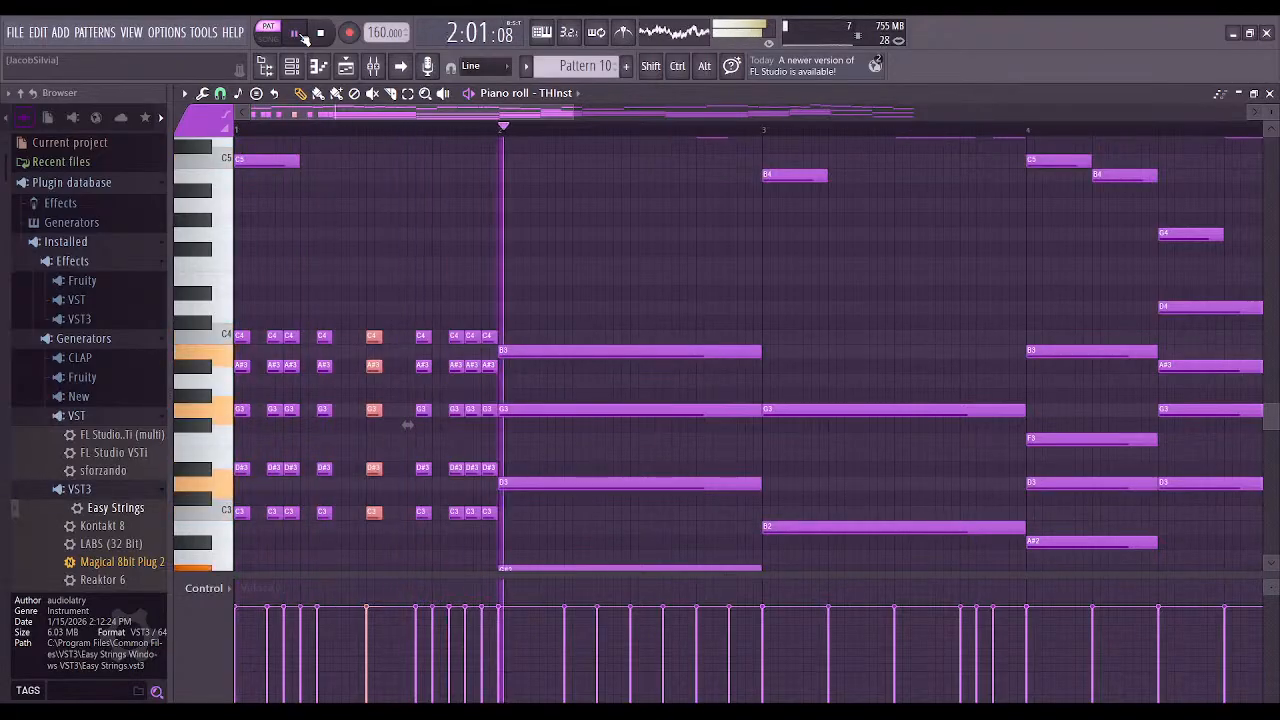
{"action": "left_click", "coordinate": [297, 34]}
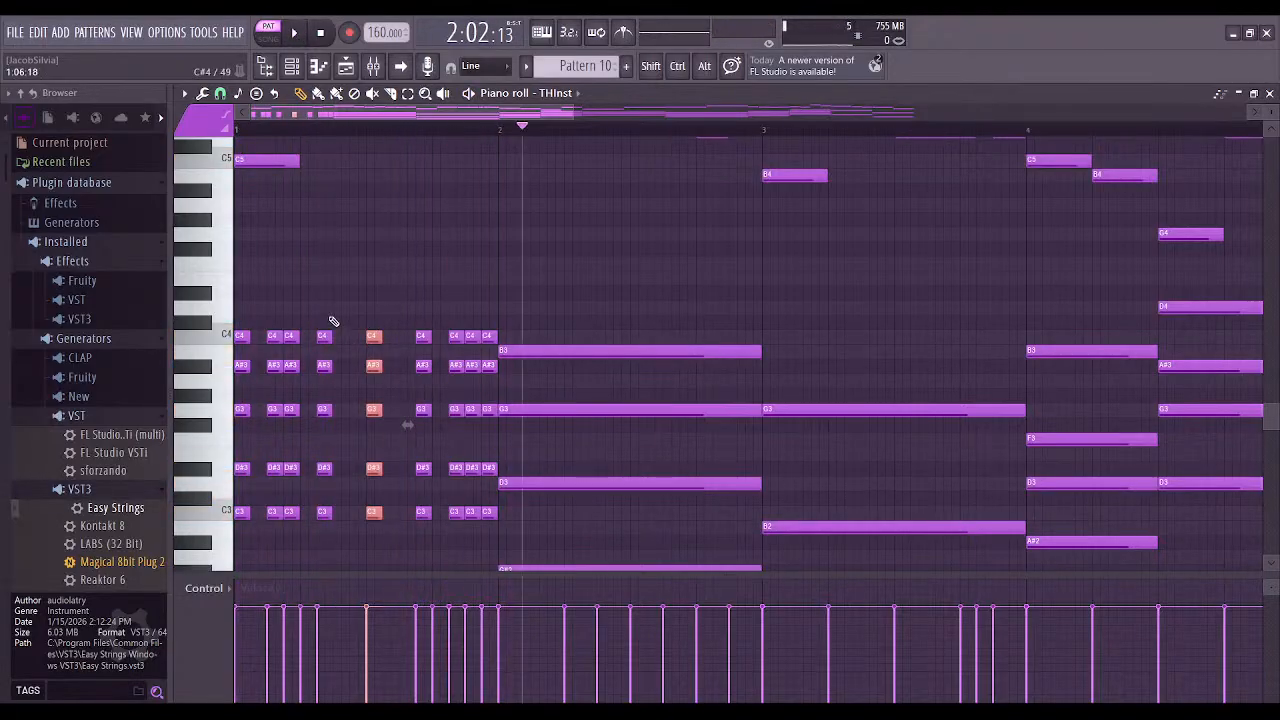
Move the step 6 chord hit of bar 1 to step 7 and play the bar
{"action": "left_click_drag", "start_coordinate": [328, 318], "coordinate": [340, 578]}
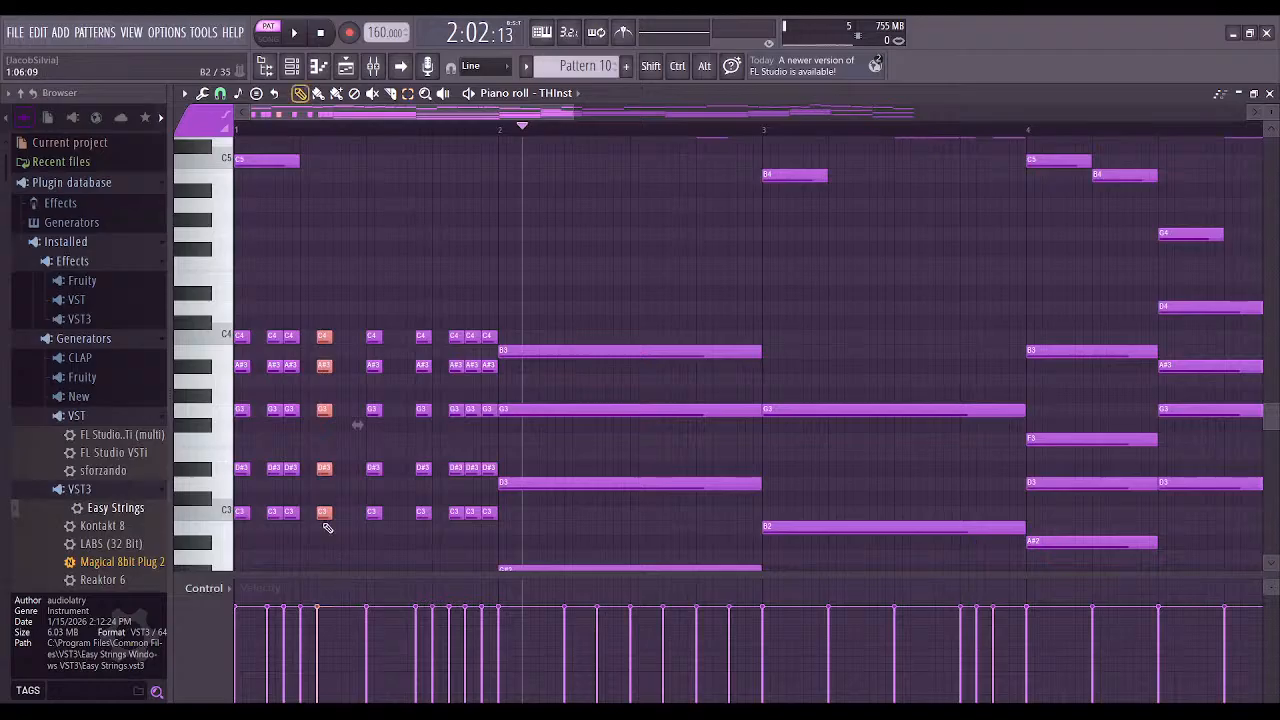
{"action": "left_click_drag", "start_coordinate": [324, 514], "coordinate": [340, 514]}
{"action": "left_click", "coordinate": [330, 35]}
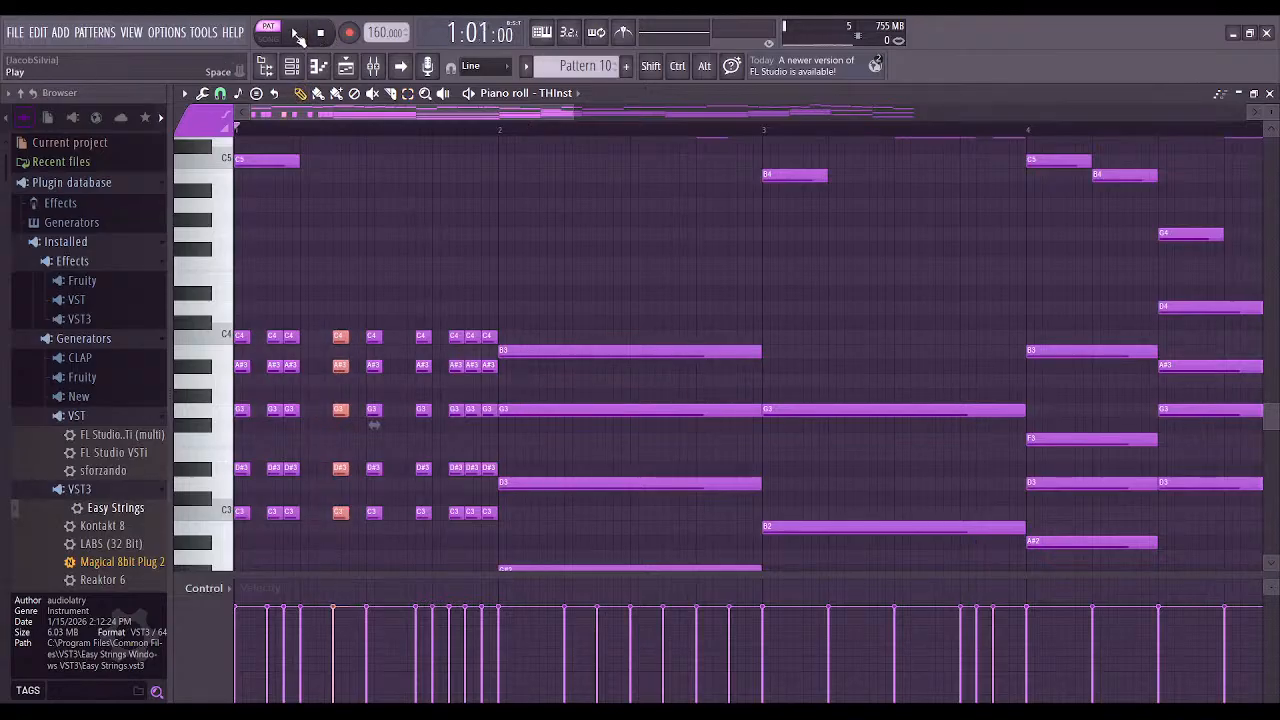
{"action": "left_click", "coordinate": [298, 35]}
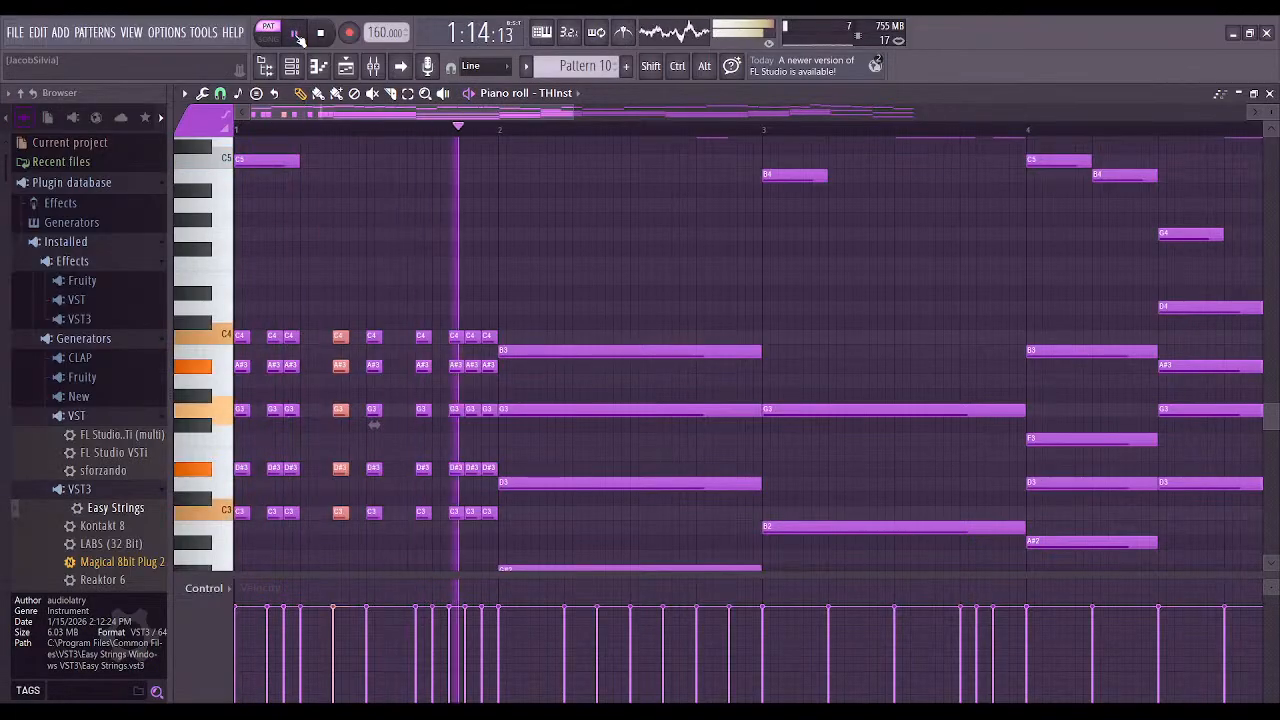
{"action": "left_click", "coordinate": [296, 34]}
Replace the sustained B3 and G3 notes in bar 2 with copies of bar 1's one-step stab rhythm
{"action": "scroll", "coordinate": [551, 210], "scroll_direction": "down", "scroll_amount": 3}
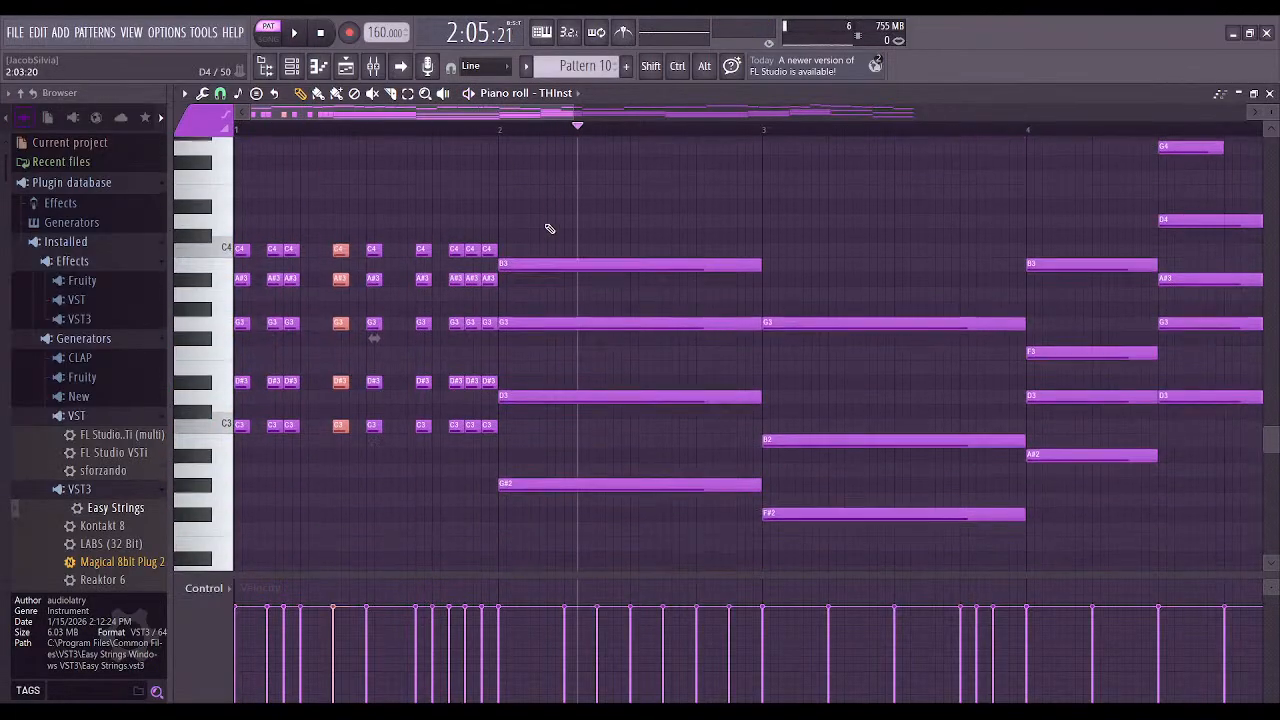
{"action": "left_click_drag", "start_coordinate": [237, 243], "coordinate": [720, 263]}
{"action": "right_click", "coordinate": [731, 264]}
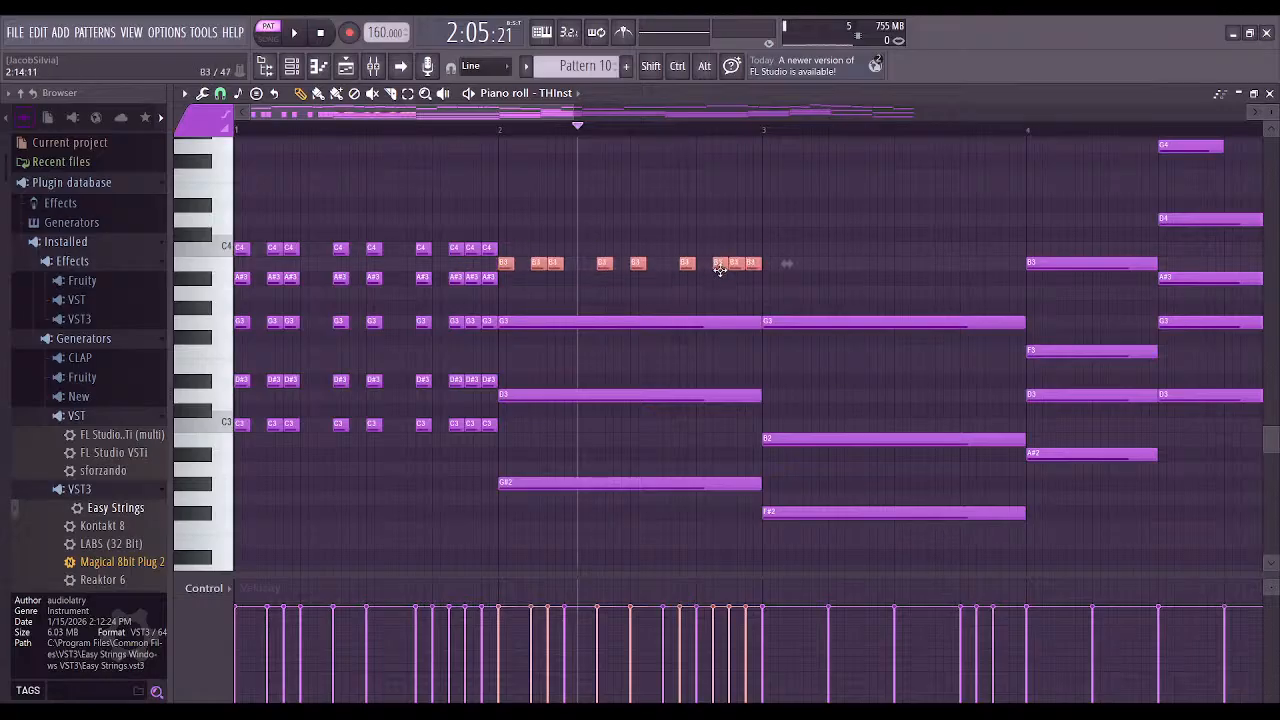
{"action": "left_click_drag", "start_coordinate": [500, 252], "coordinate": [237, 245]}
{"action": "left_click_drag", "start_coordinate": [475, 250], "coordinate": [236, 255]}
{"action": "right_click", "coordinate": [693, 322]}
Replace the sustained D3 and G#2 notes in bar 2 with the same stab rhythm and play the result
{"action": "left_click_drag", "start_coordinate": [455, 259], "coordinate": [719, 407]}
{"action": "right_click", "coordinate": [677, 404]}
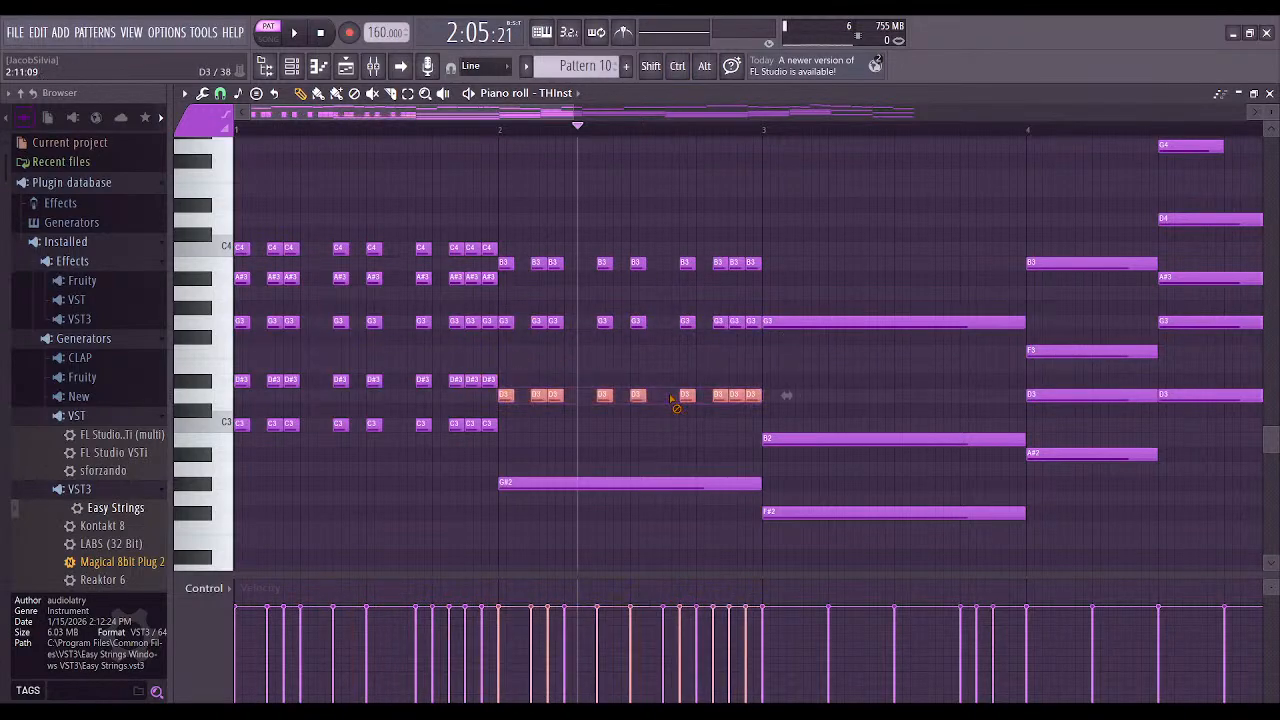
{"action": "key", "text": "ctrl+v"}
{"action": "left_click_drag", "start_coordinate": [450, 248], "coordinate": [683, 476]}
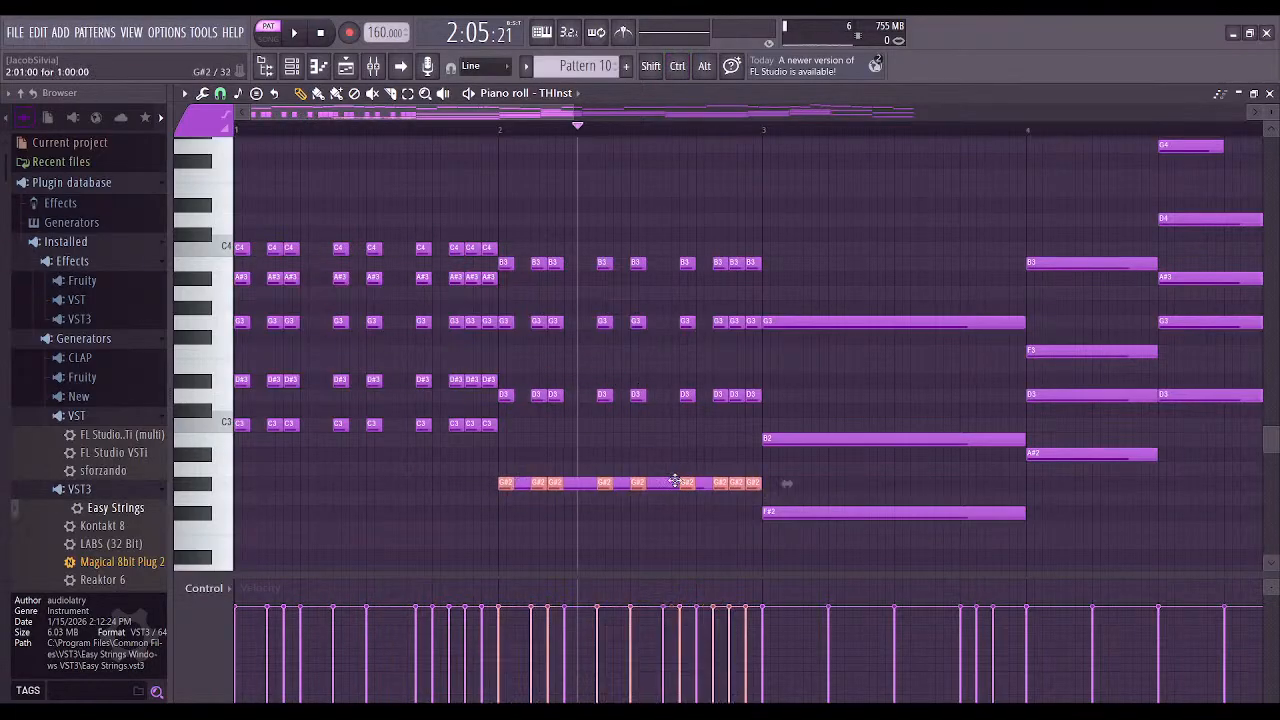
{"action": "left_click", "coordinate": [296, 33]}
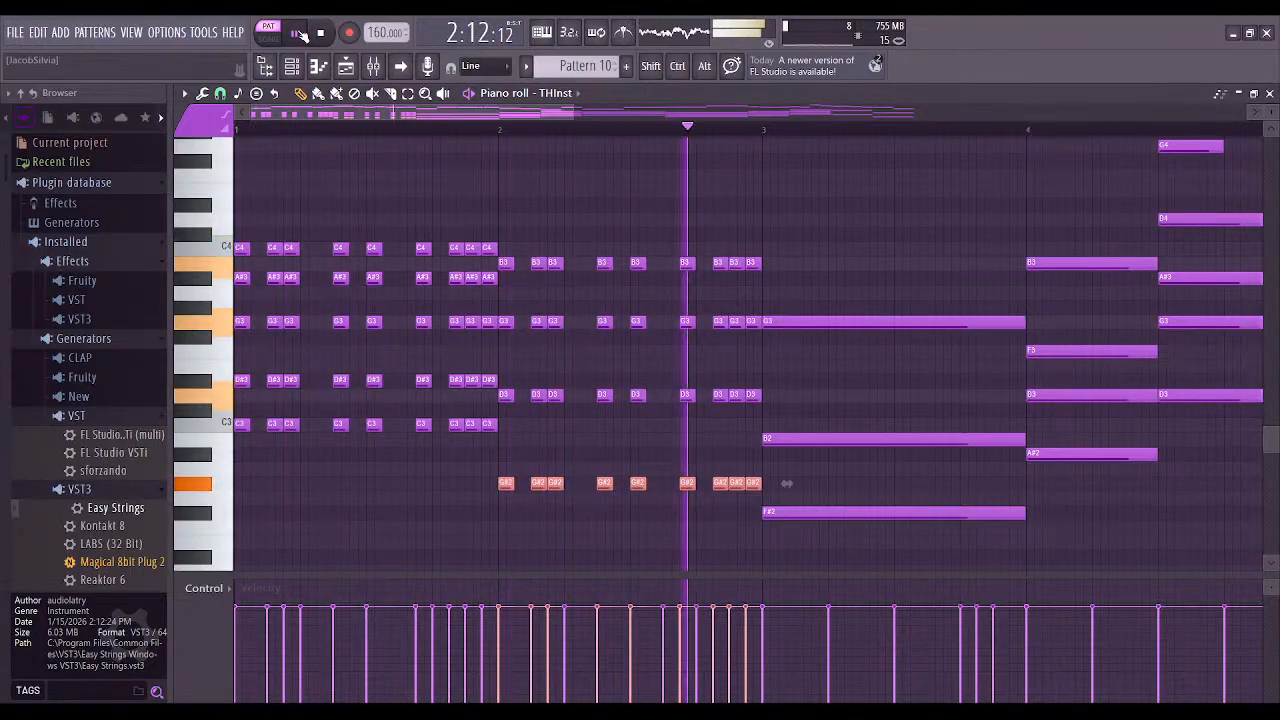
{"action": "left_click", "coordinate": [297, 33]}
Replace the sustained G3, B2 and F#2 notes in bar 3 with copies of the stab rhythm
{"action": "left_click_drag", "start_coordinate": [908, 277], "coordinate": [583, 263]}
{"action": "left_click_drag", "start_coordinate": [490, 294], "coordinate": [624, 292]}
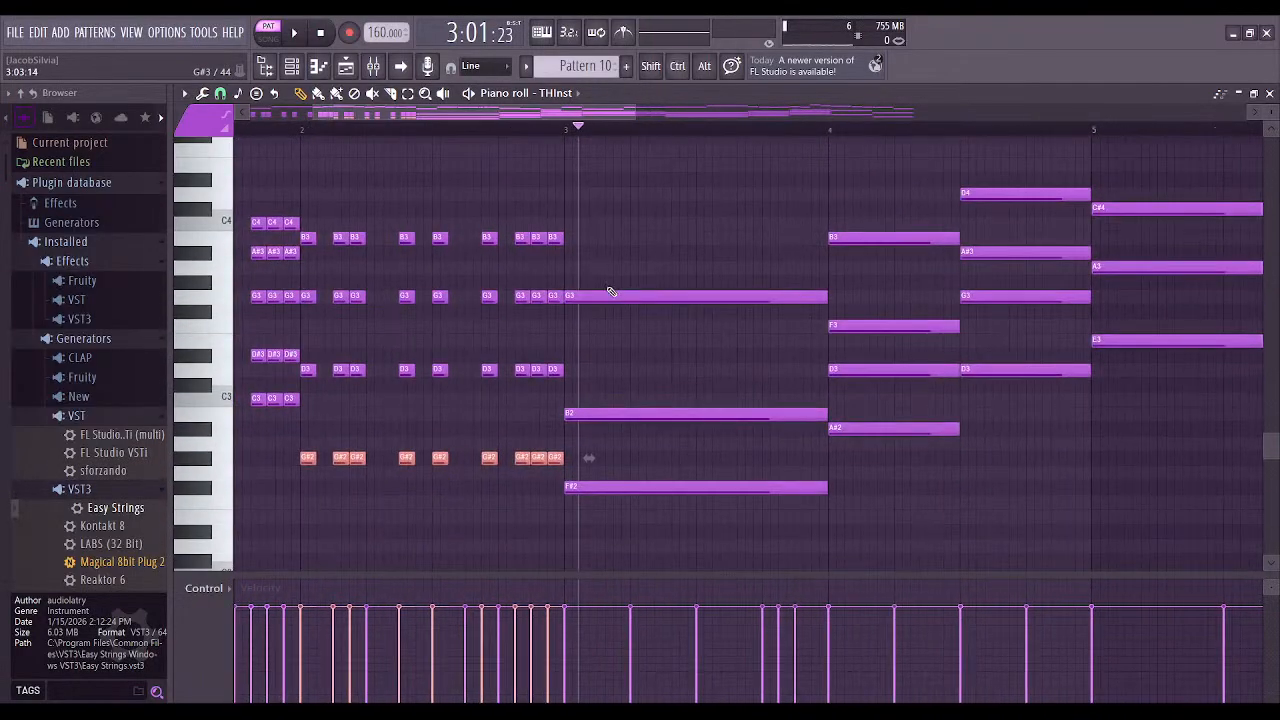
{"action": "key", "text": "Up"}
{"action": "key", "text": "Up"}
{"action": "key", "text": "Up"}
{"action": "key", "text": "Up"}
{"action": "left_click_drag", "start_coordinate": [486, 225], "coordinate": [752, 300]}
{"action": "key", "text": "ctrl+v"}
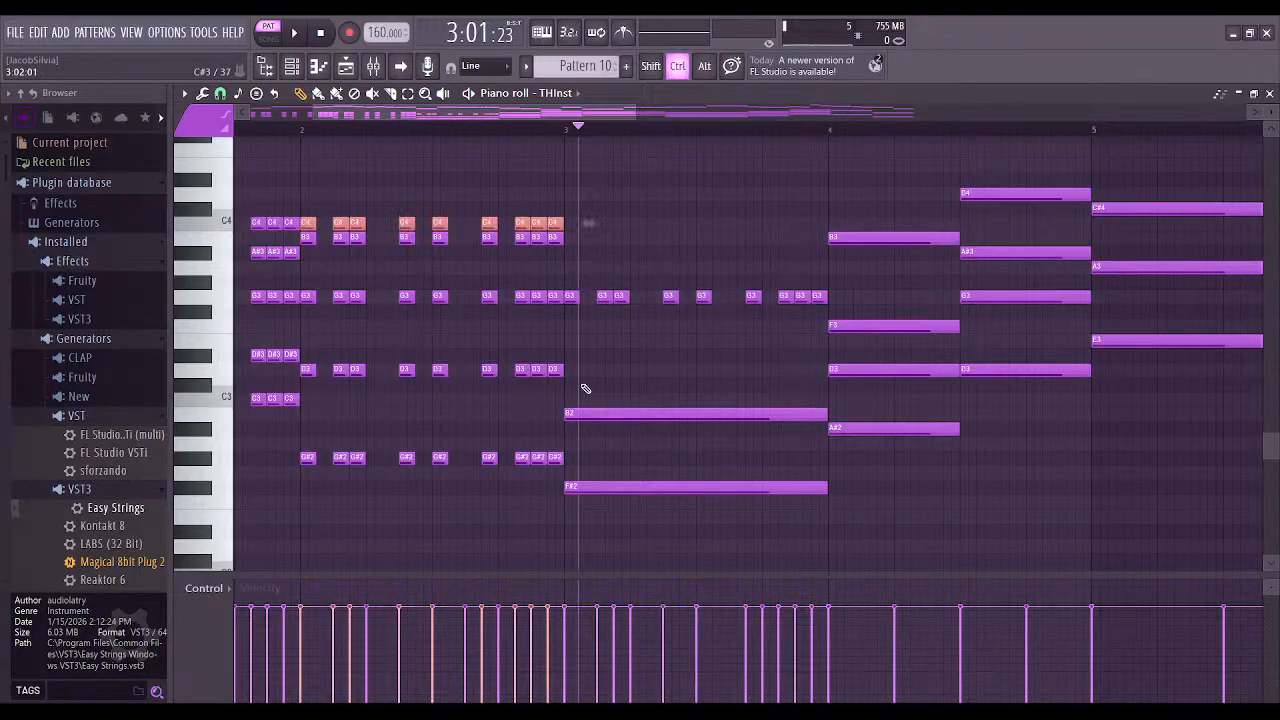
{"action": "left_click_drag", "start_coordinate": [517, 225], "coordinate": [783, 418]}
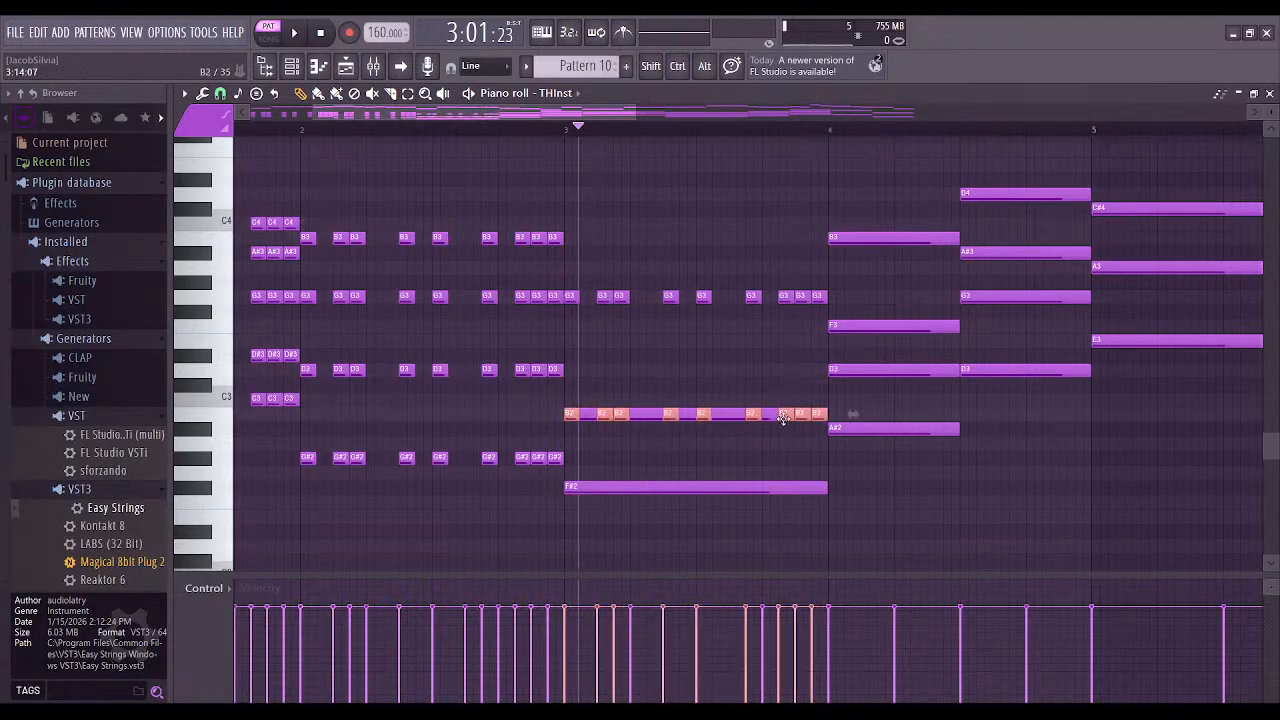
{"action": "key", "text": "ctrl+v"}
{"action": "left_click_drag", "start_coordinate": [490, 222], "coordinate": [752, 488]}
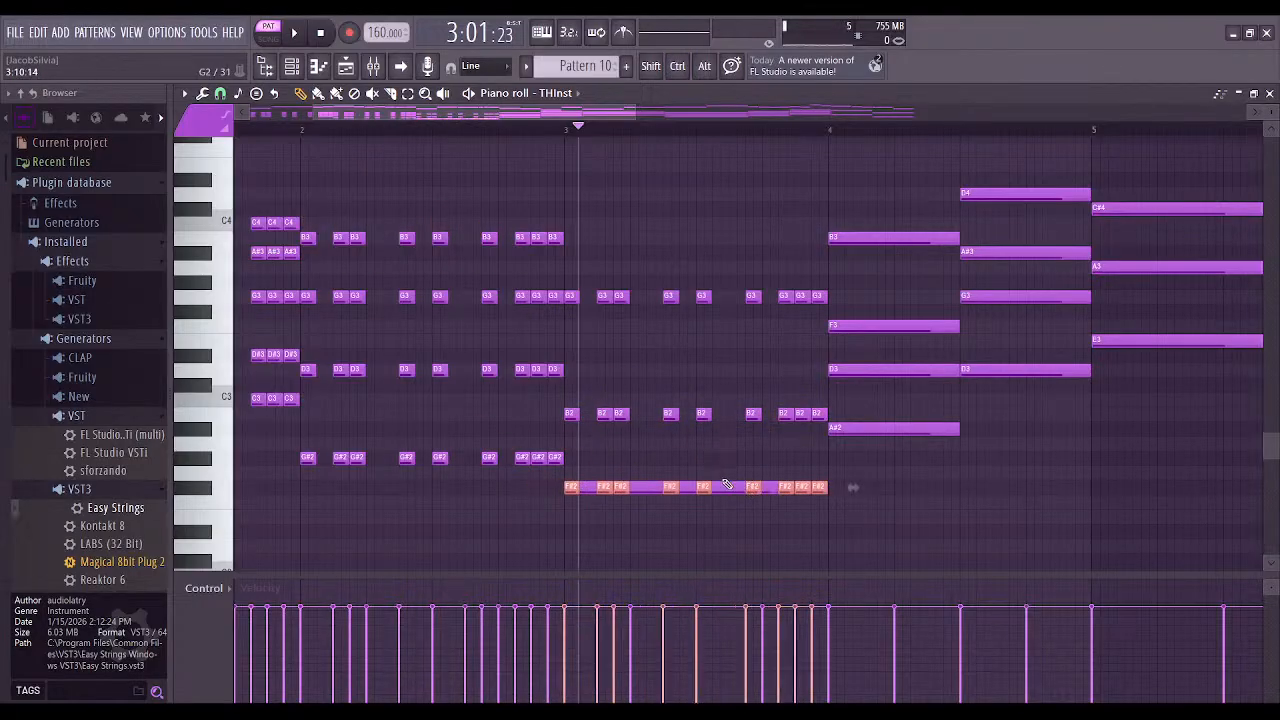
Replace the sustained C#4, A3 and E3 chord notes in bar 5 with pasted copies of the stab rhythm
{"action": "left_click_drag", "start_coordinate": [1057, 437], "coordinate": [439, 487]}
{"action": "key", "text": "ctrl+v"}
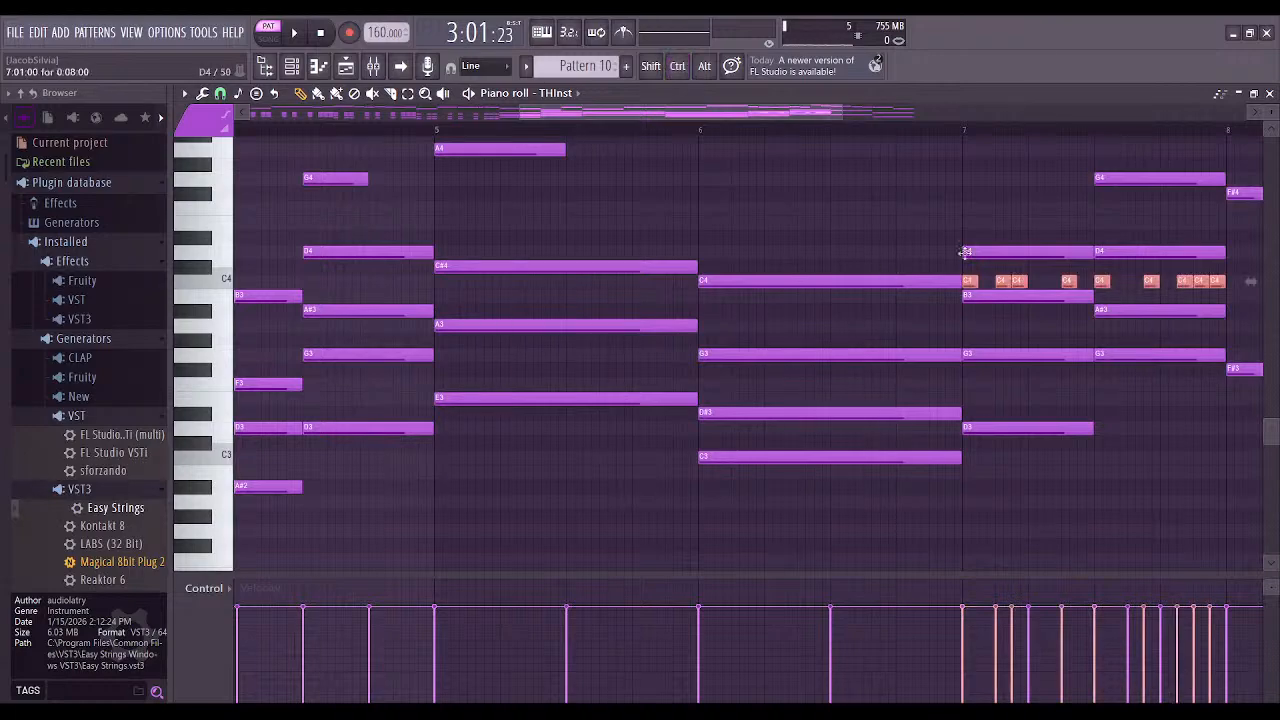
{"action": "left_click_drag", "start_coordinate": [970, 282], "coordinate": [443, 266]}
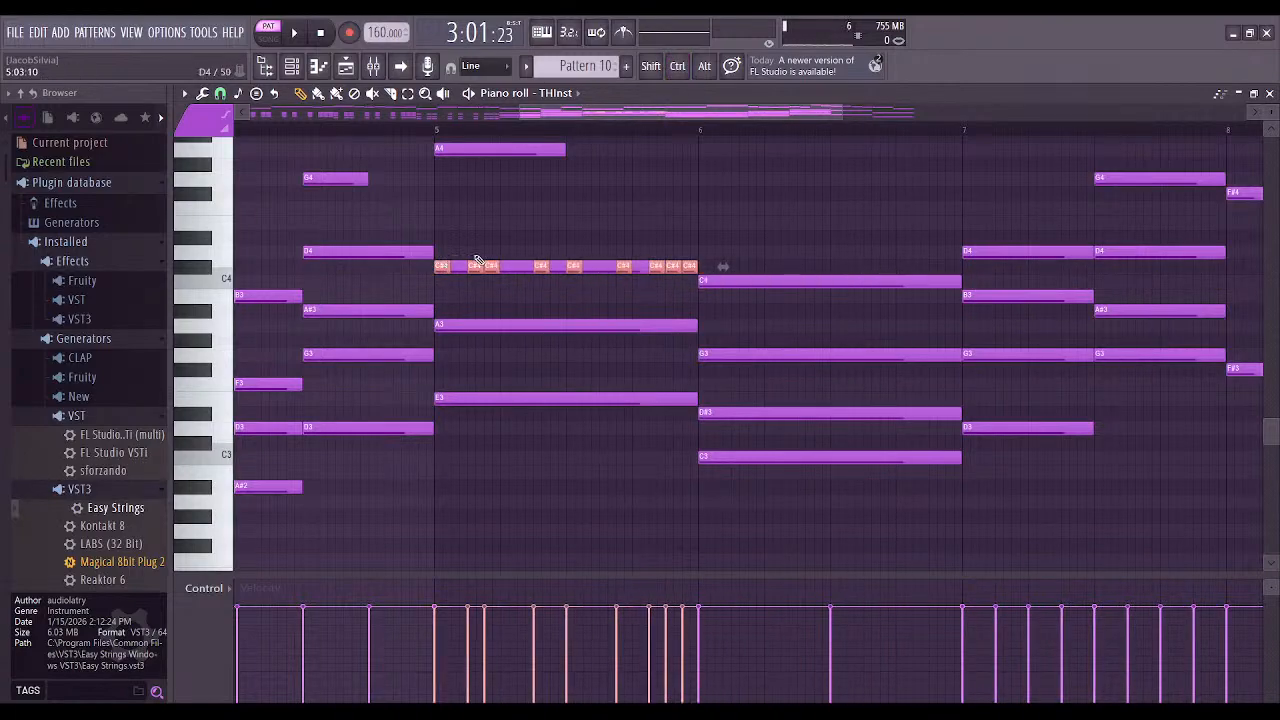
{"action": "key", "text": "ctrl+v"}
{"action": "left_click_drag", "start_coordinate": [970, 285], "coordinate": [445, 334]}
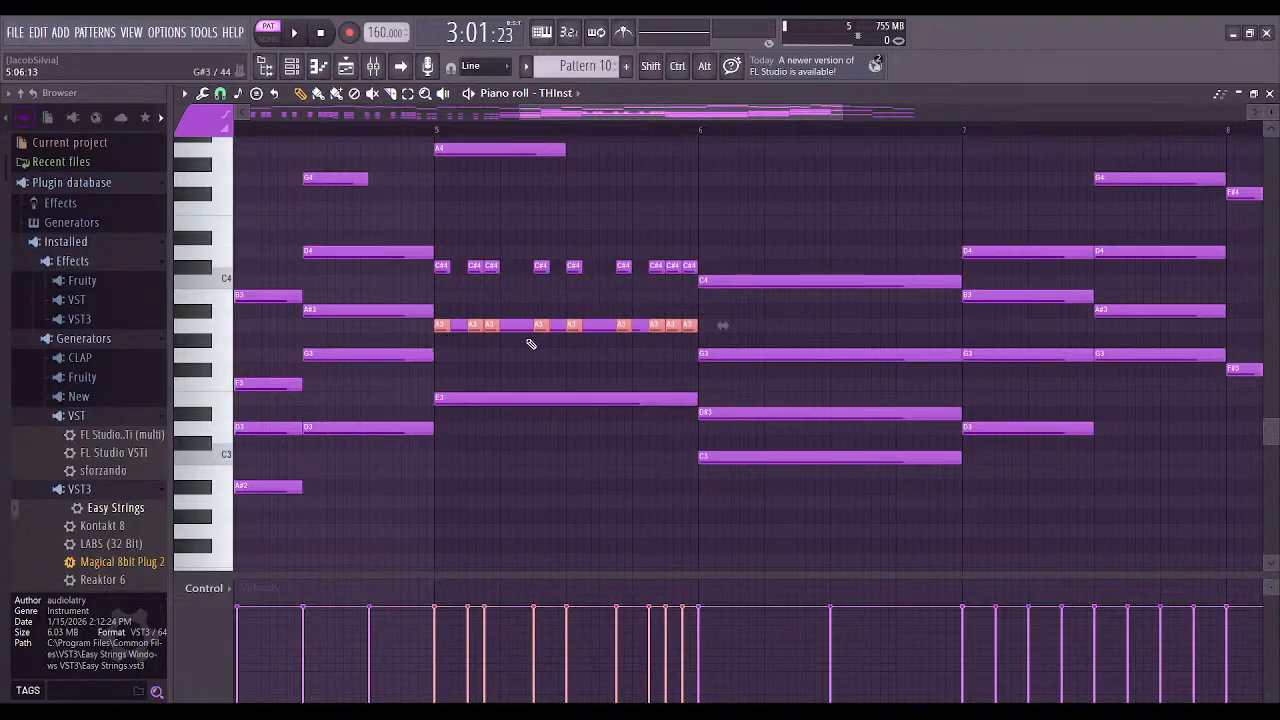
{"action": "key", "text": "ctrl+v"}
{"action": "left_click_drag", "start_coordinate": [970, 284], "coordinate": [440, 403]}
Replace the sustained C4, G3, D#3 and C3 chord notes in bar 6 with pasted copies of the stab rhythm
{"action": "left_click_drag", "start_coordinate": [824, 316], "coordinate": [566, 349]}
{"action": "key", "text": "ctrl+v"}
{"action": "left_click_drag", "start_coordinate": [676, 328], "coordinate": [411, 332]}
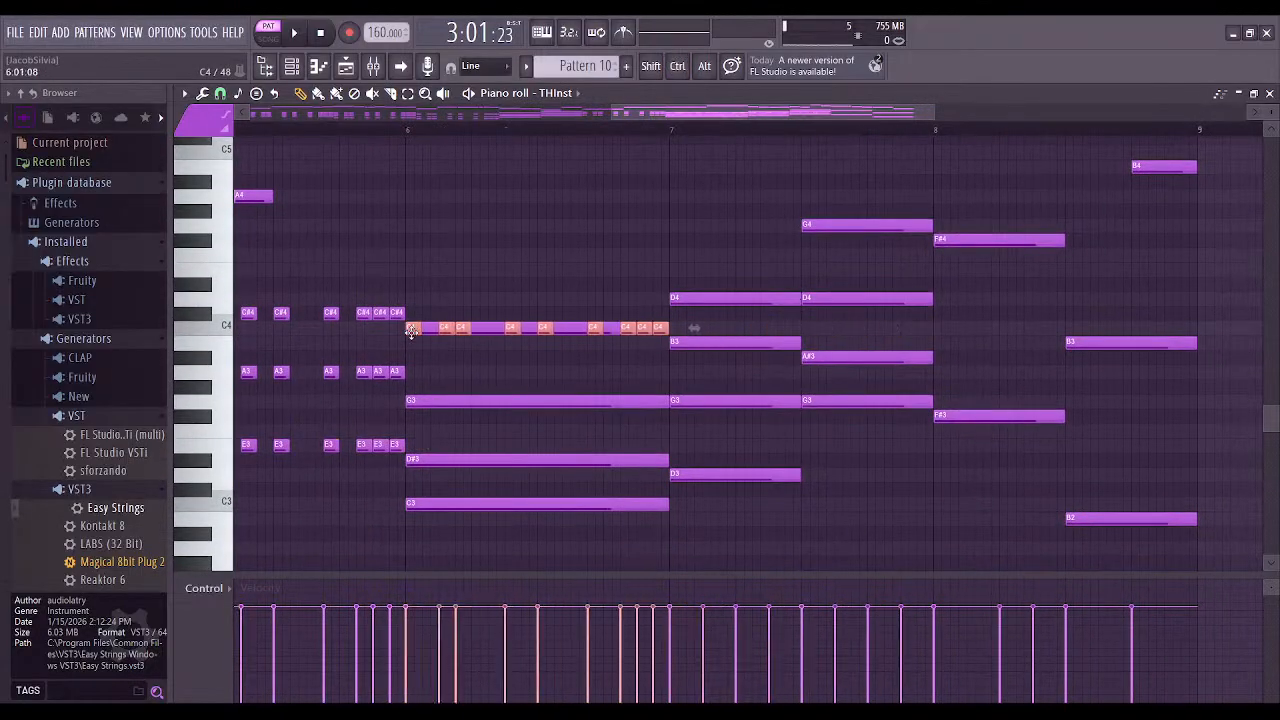
{"action": "key", "text": "ctrl+v"}
{"action": "left_click_drag", "start_coordinate": [773, 328], "coordinate": [515, 400]}
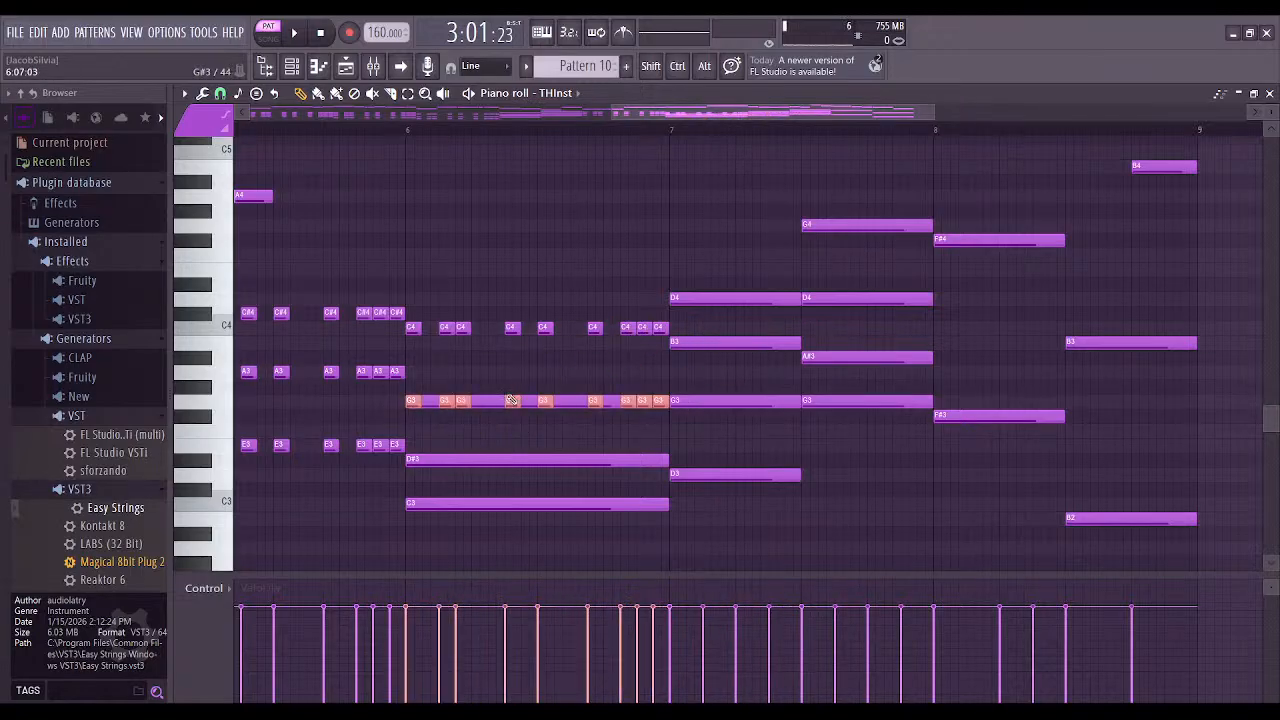
{"action": "key", "text": "ctrl+v"}
{"action": "left_click_drag", "start_coordinate": [776, 328], "coordinate": [503, 472]}
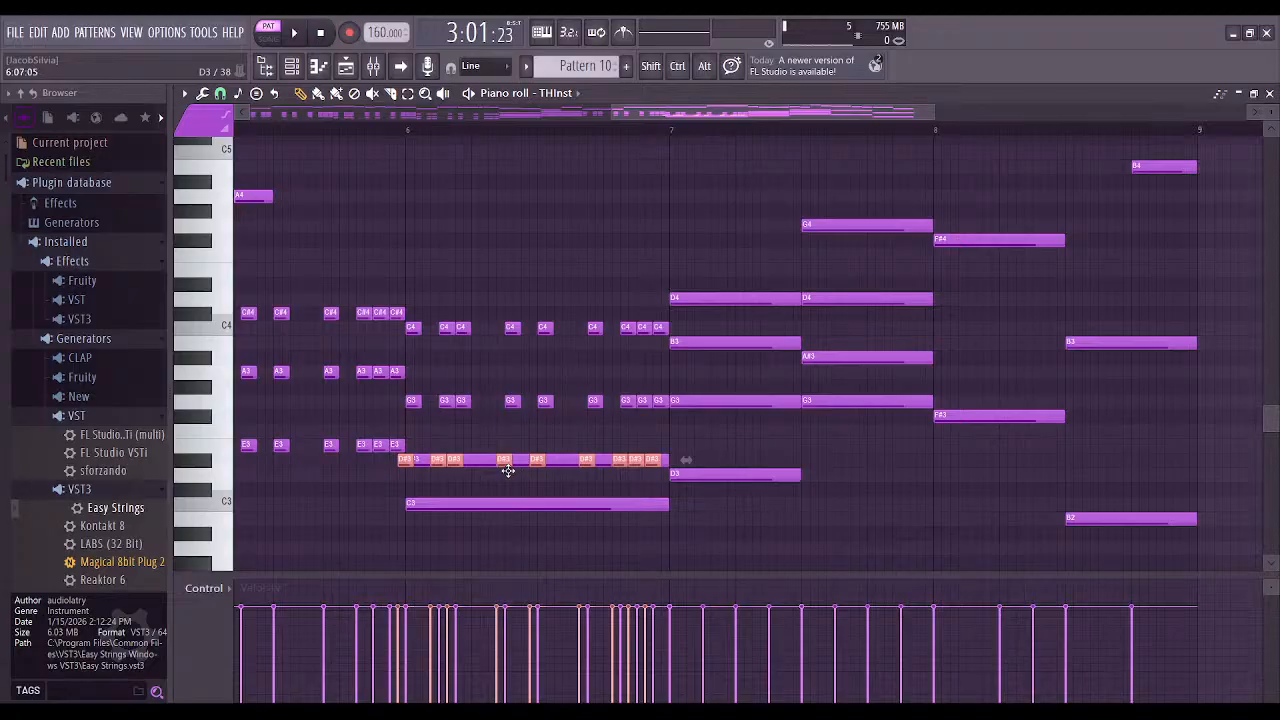
{"action": "key", "text": "ctrl+v"}
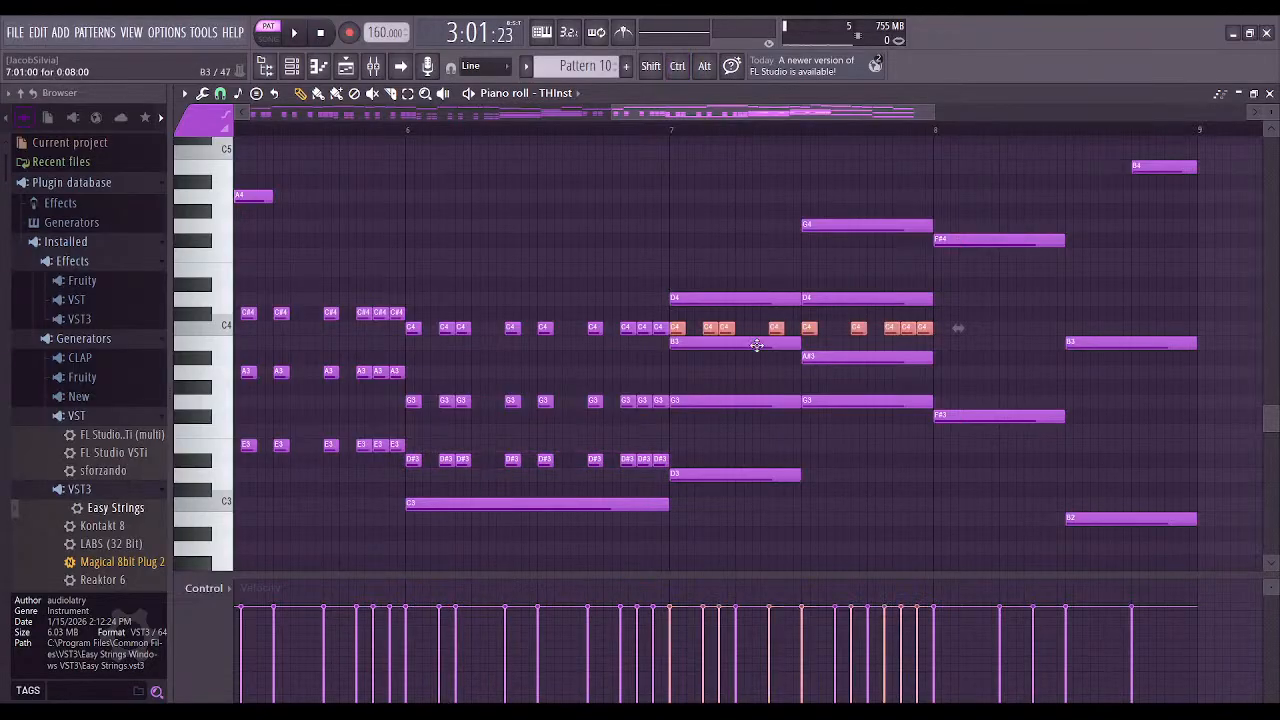
{"action": "left_click_drag", "start_coordinate": [776, 328], "coordinate": [502, 500]}
{"action": "left_click", "coordinate": [483, 521]}
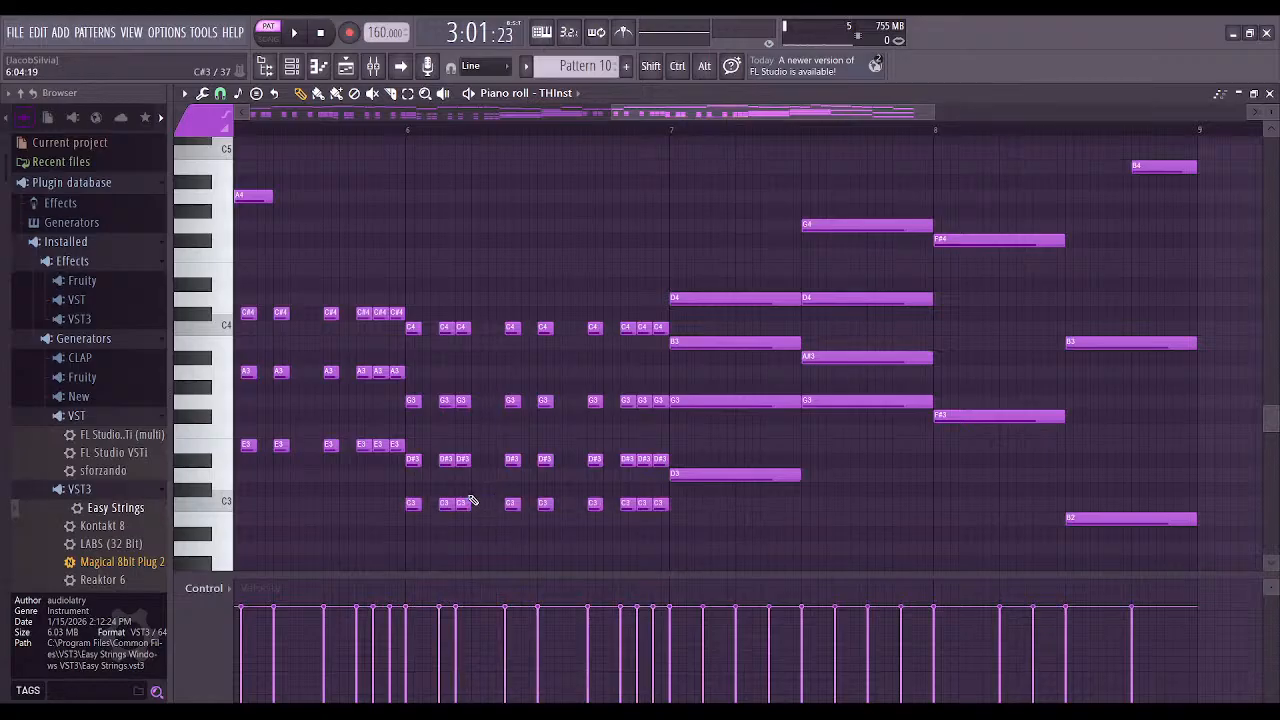
Replace the sustained D4 and G3 chord notes in bar 7 with pasted copies of the stab rhythm
{"action": "scroll", "coordinate": [1037, 266], "scroll_direction": "up", "scroll_amount": 3}
{"action": "scroll", "coordinate": [1037, 266], "scroll_direction": "right", "scroll_amount": 3}
{"action": "key", "text": "ctrl+v"}
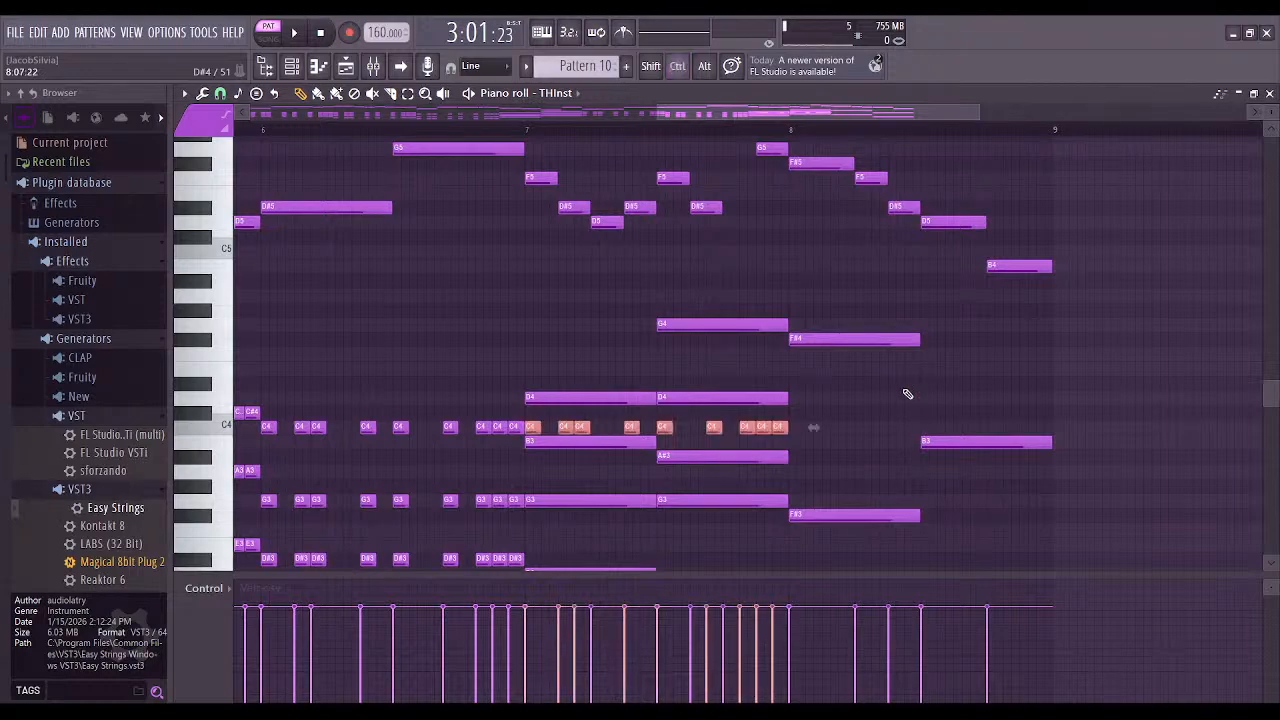
{"action": "left_click_drag", "start_coordinate": [568, 414], "coordinate": [549, 394]}
{"action": "key", "text": "ctrl+v"}
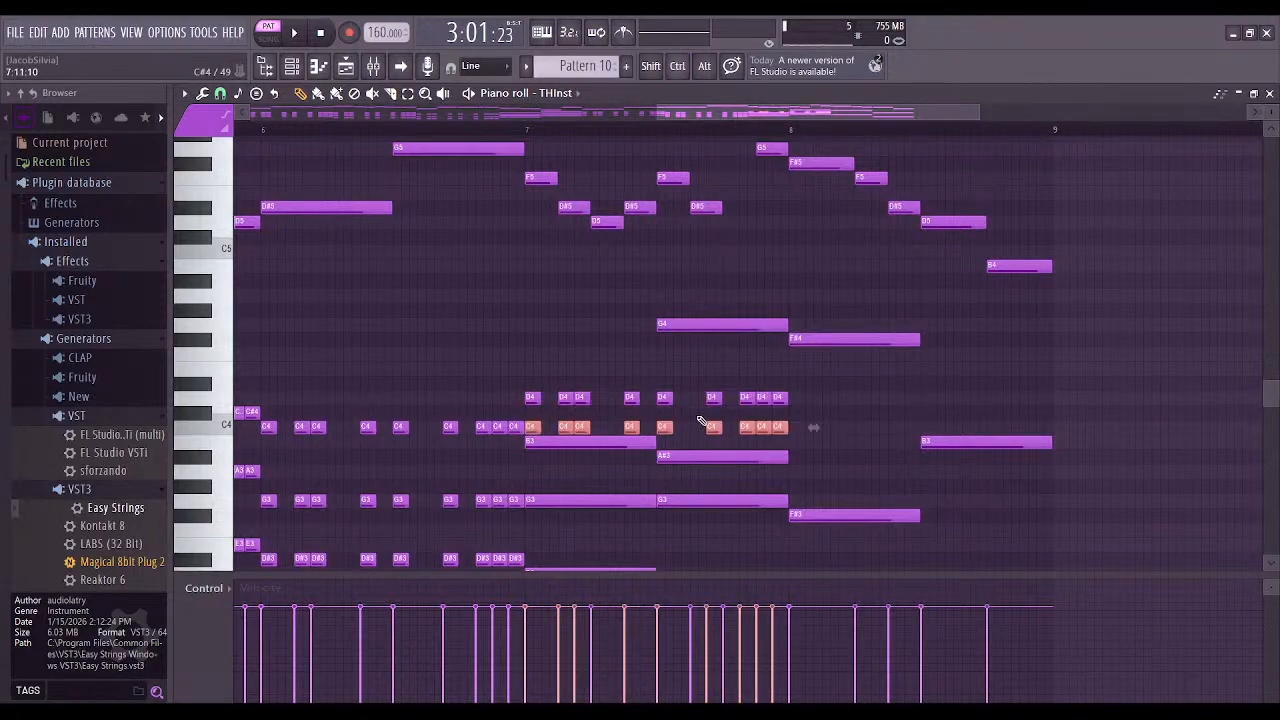
{"action": "left_click_drag", "start_coordinate": [662, 428], "coordinate": [660, 500]}
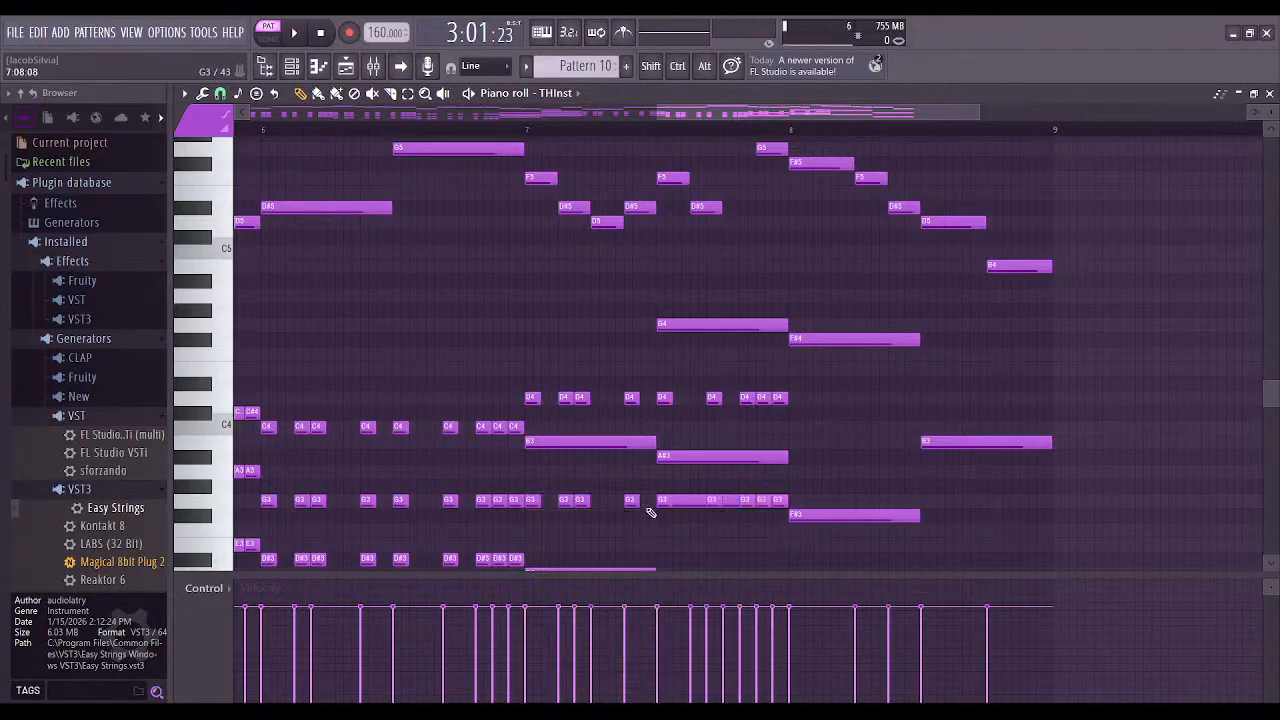
Replace the sustained B3, A#3 and D3 chord notes in bar 7 with pasted portions of the stab rhythm
{"action": "key", "text": "ctrl+v"}
{"action": "left_click_drag", "start_coordinate": [665, 425], "coordinate": [781, 467]}
{"action": "left_click", "coordinate": [648, 465]}
{"action": "scroll", "coordinate": [760, 460], "scroll_direction": "down", "scroll_amount": 3}
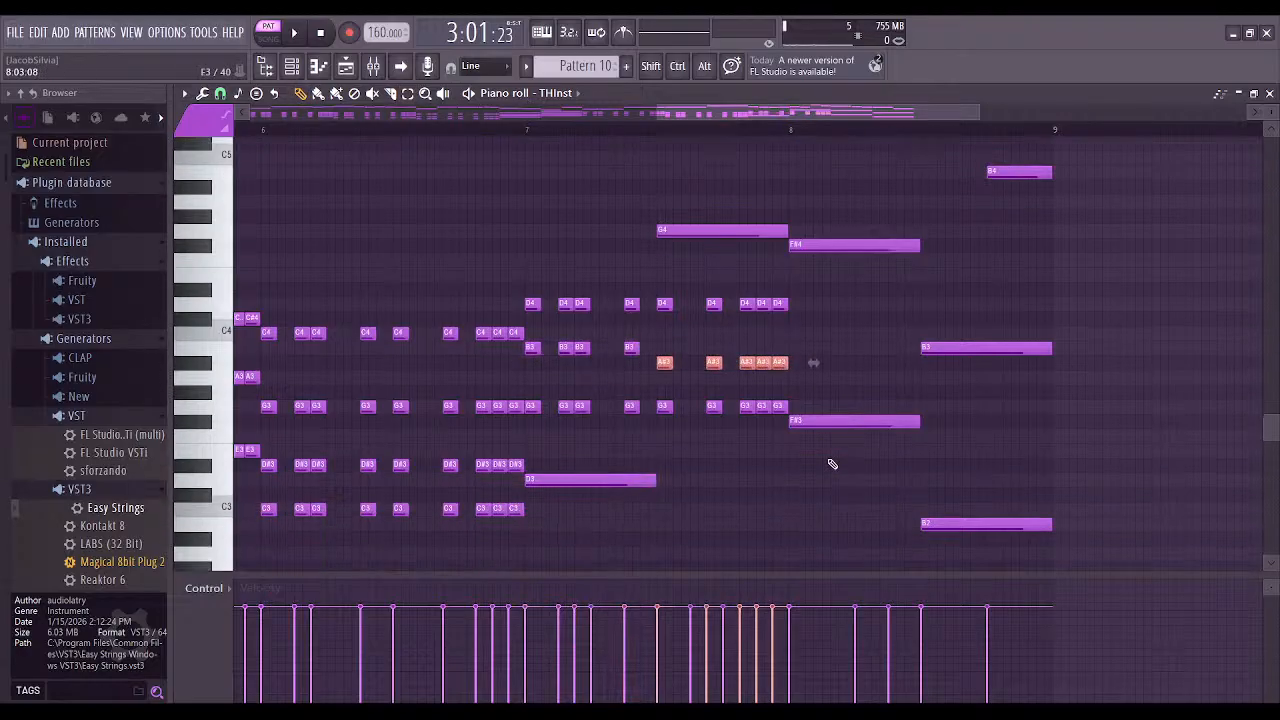
{"action": "key", "text": "ctrl+v"}
{"action": "left_click_drag", "start_coordinate": [711, 299], "coordinate": [711, 455]}
{"action": "left_click", "coordinate": [615, 432]}
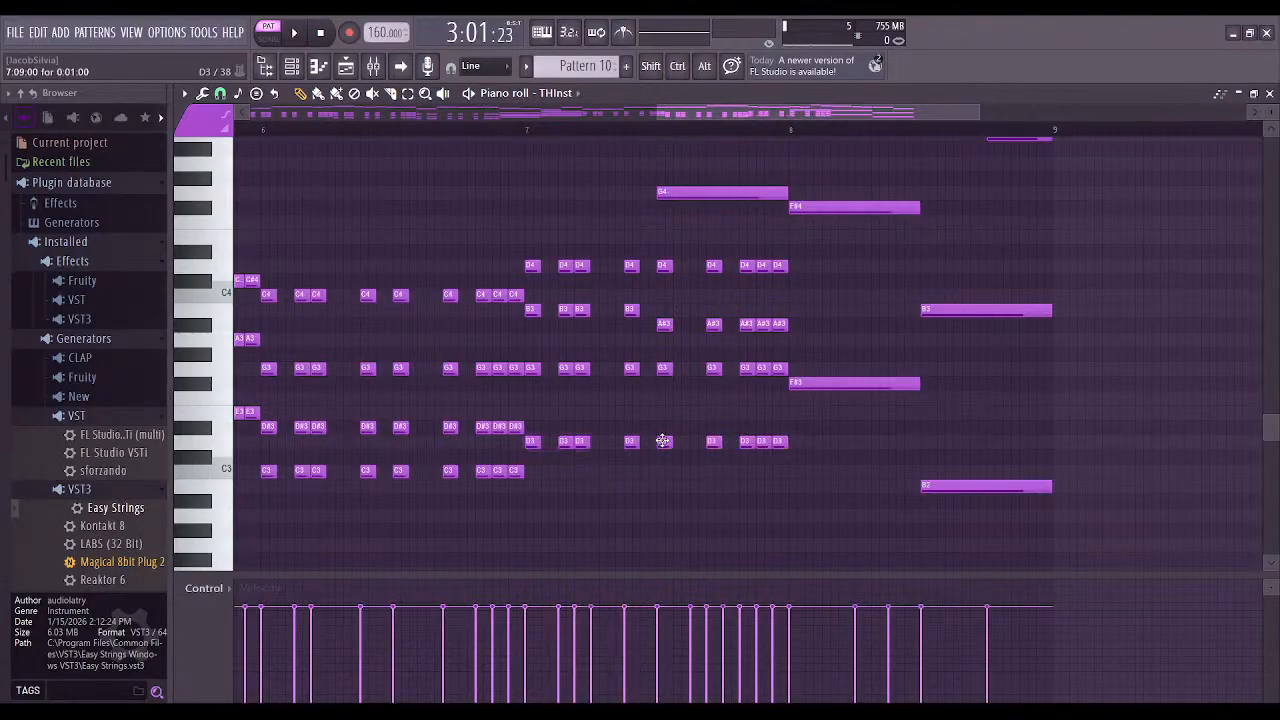
Replace the sustained G4 in the second half of bar 7 and F#4 in the first half of bar 8 with the stab rhythm
{"action": "scroll", "coordinate": [820, 470], "scroll_direction": "up", "scroll_amount": 5}
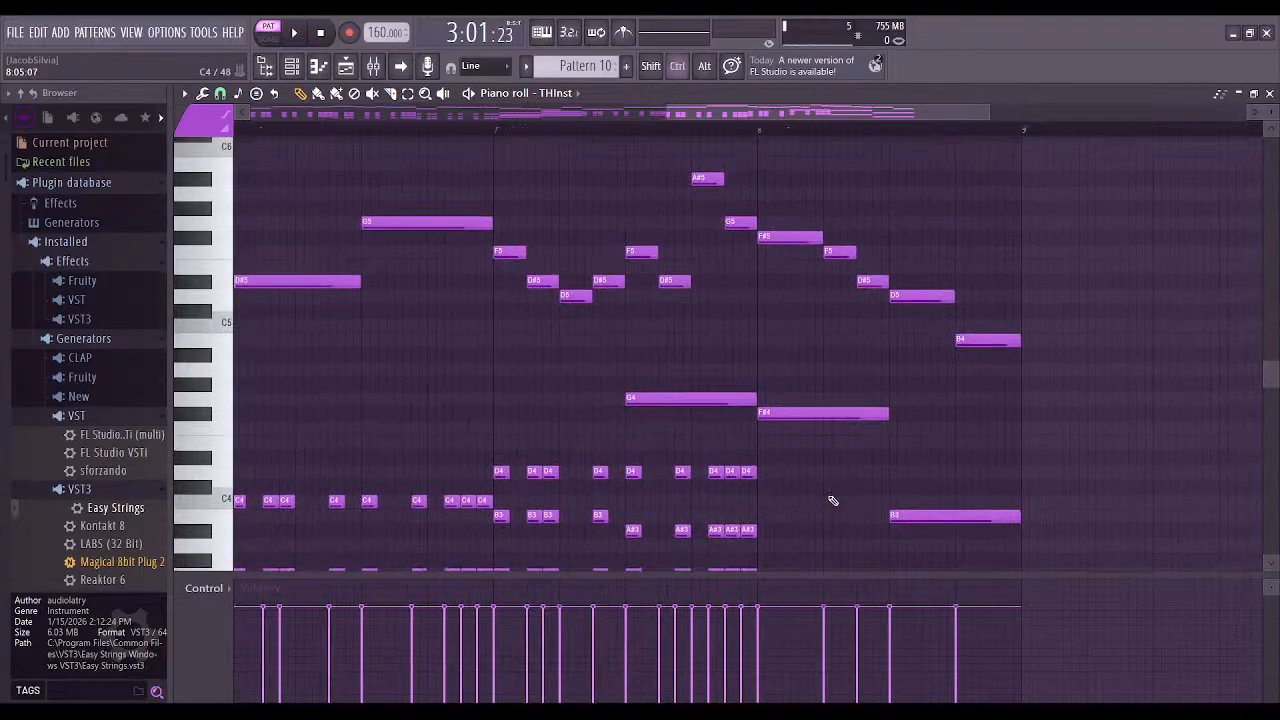
{"action": "key", "text": "ctrl+v"}
{"action": "left_click_drag", "start_coordinate": [681, 497], "coordinate": [900, 444]}
{"action": "right_click", "coordinate": [712, 398]}
{"action": "right_click", "coordinate": [779, 408]}
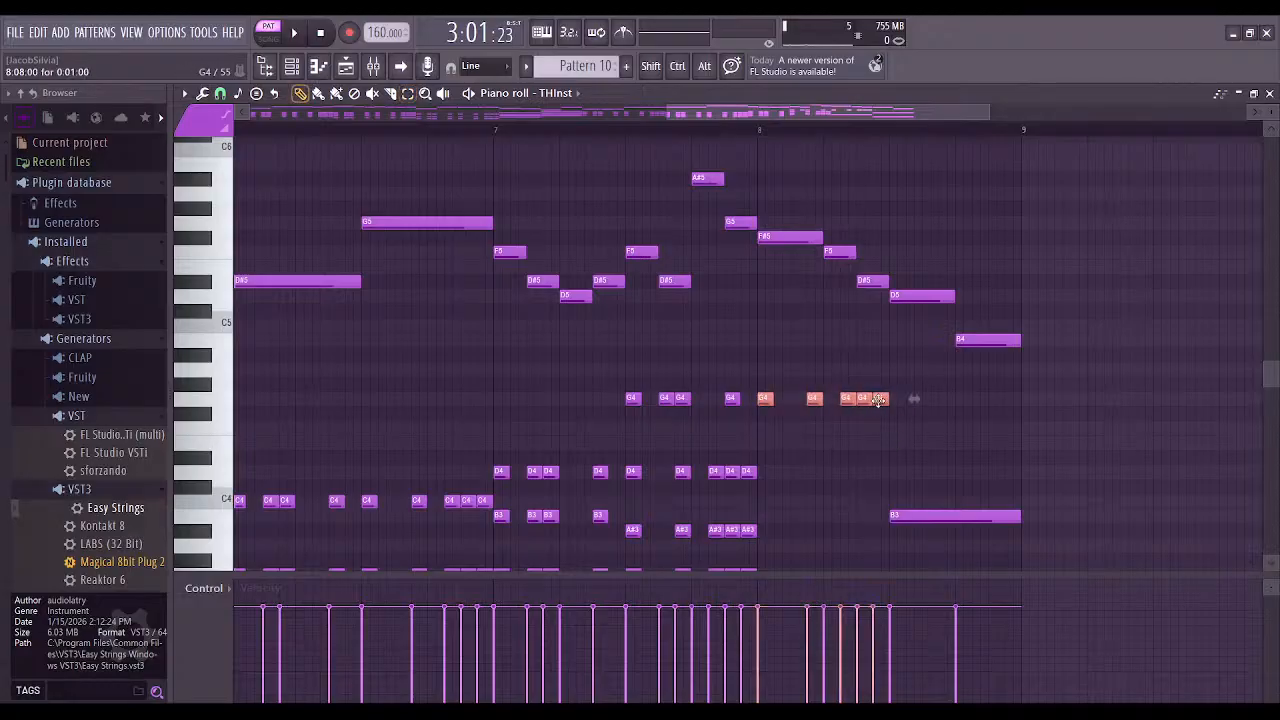
{"action": "key", "text": "ctrl+z"}
{"action": "key", "text": "ctrl+z"}
{"action": "key", "text": "ctrl+z"}
{"action": "key", "text": "ctrl+z"}
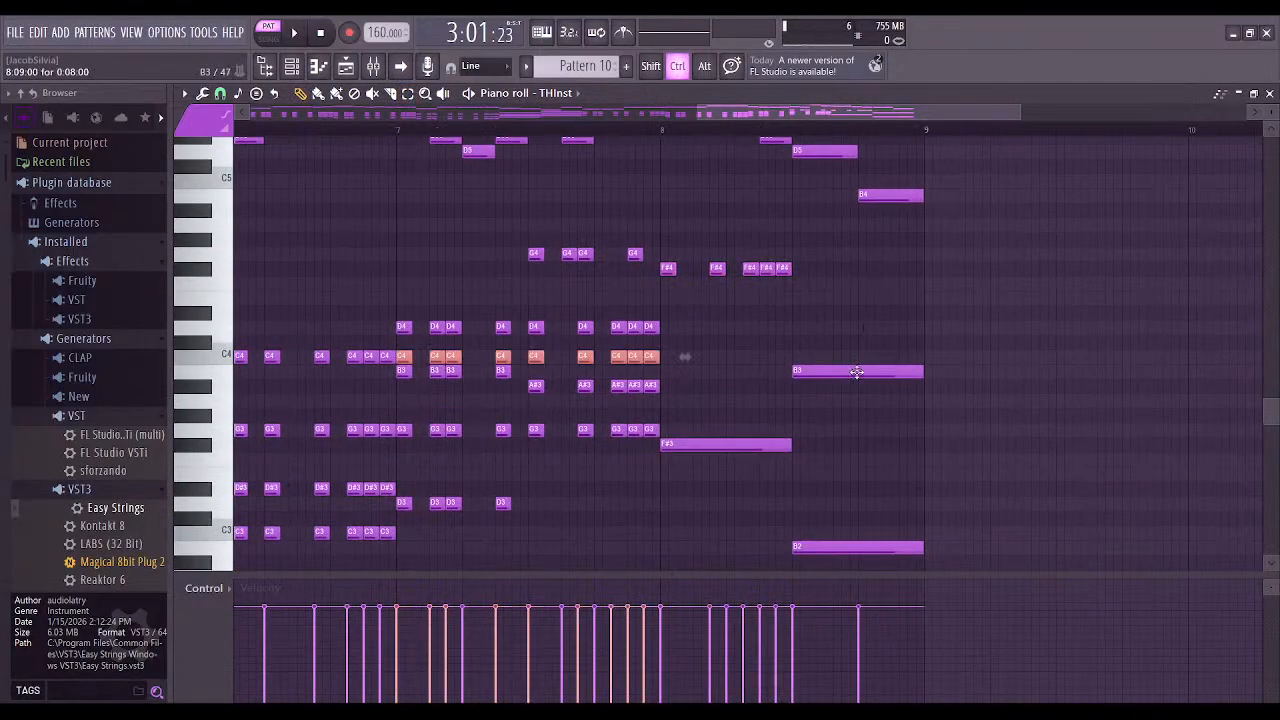
Replace the sustained F#3, B3 and B2 notes in bar 8 with stabs, keeping F#3 in the first half and B3 and B2 in the second
{"action": "left_click_drag", "start_coordinate": [641, 357], "coordinate": [893, 452]}
{"action": "left_click", "coordinate": [744, 436]}
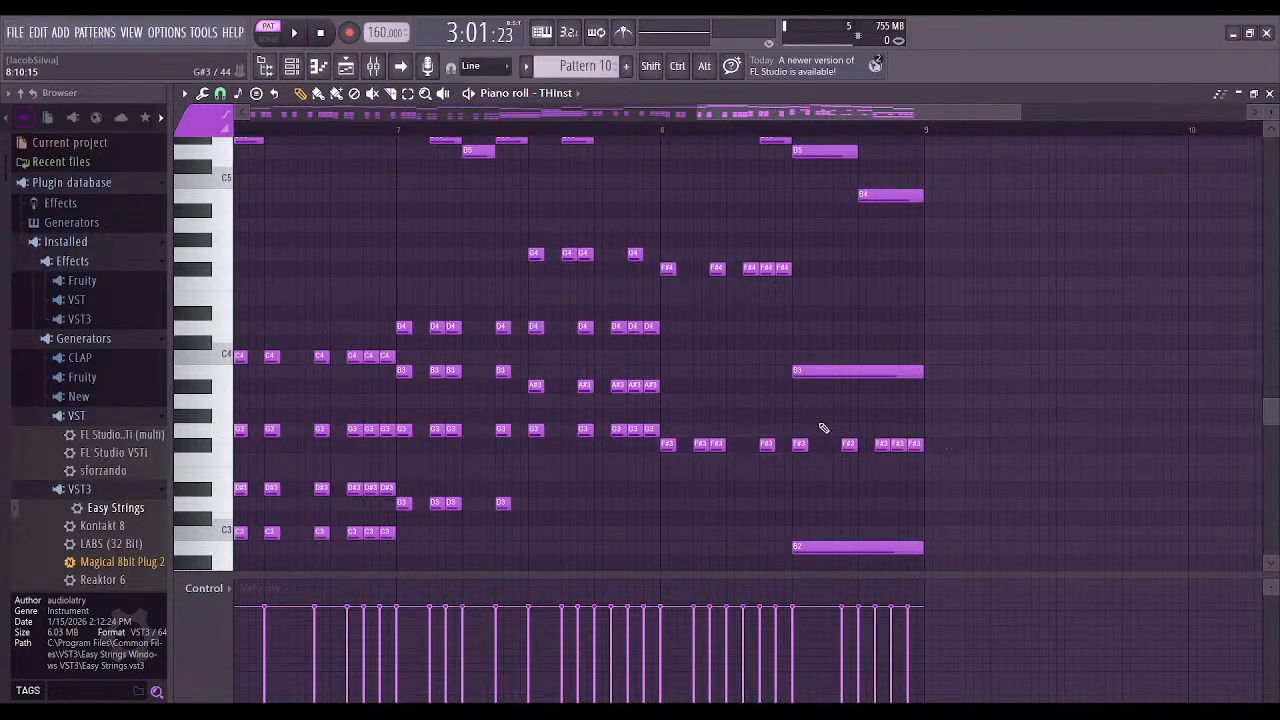
{"action": "right_click", "coordinate": [812, 370]}
{"action": "left_click_drag", "start_coordinate": [789, 425], "coordinate": [915, 371]}
{"action": "left_click_drag", "start_coordinate": [960, 465], "coordinate": [851, 371]}
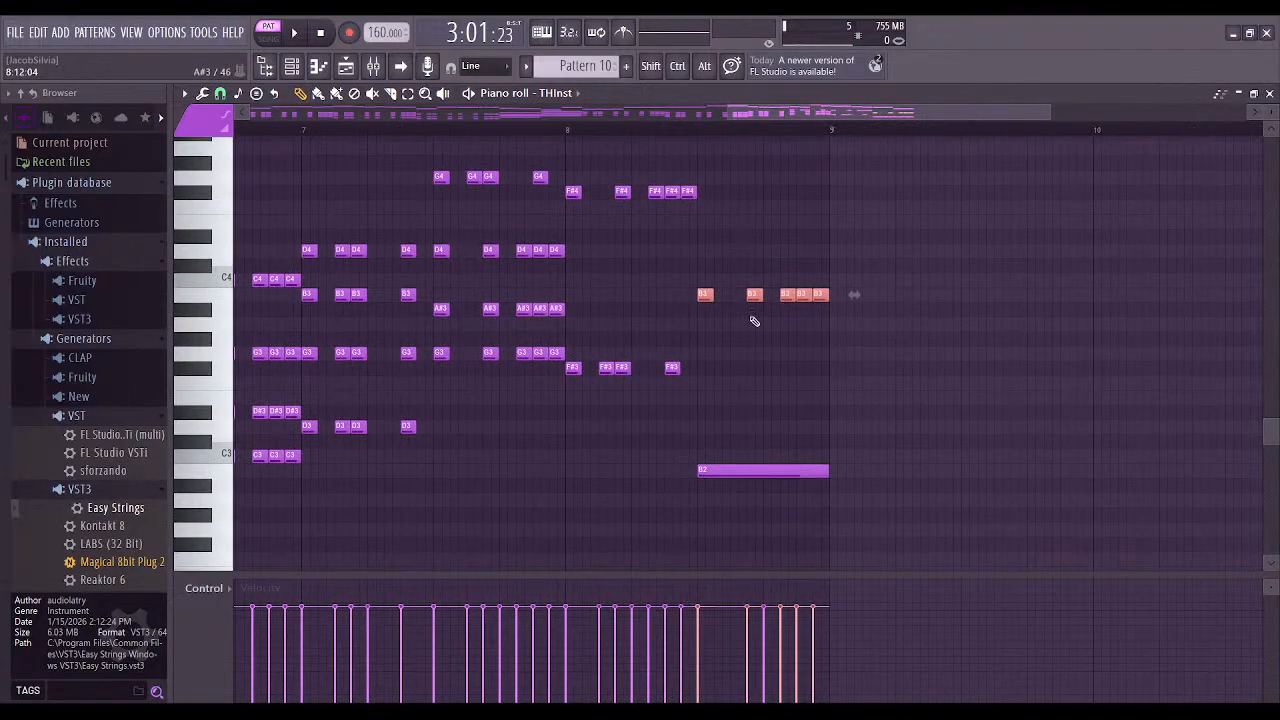
{"action": "key", "text": "ctrl+v"}
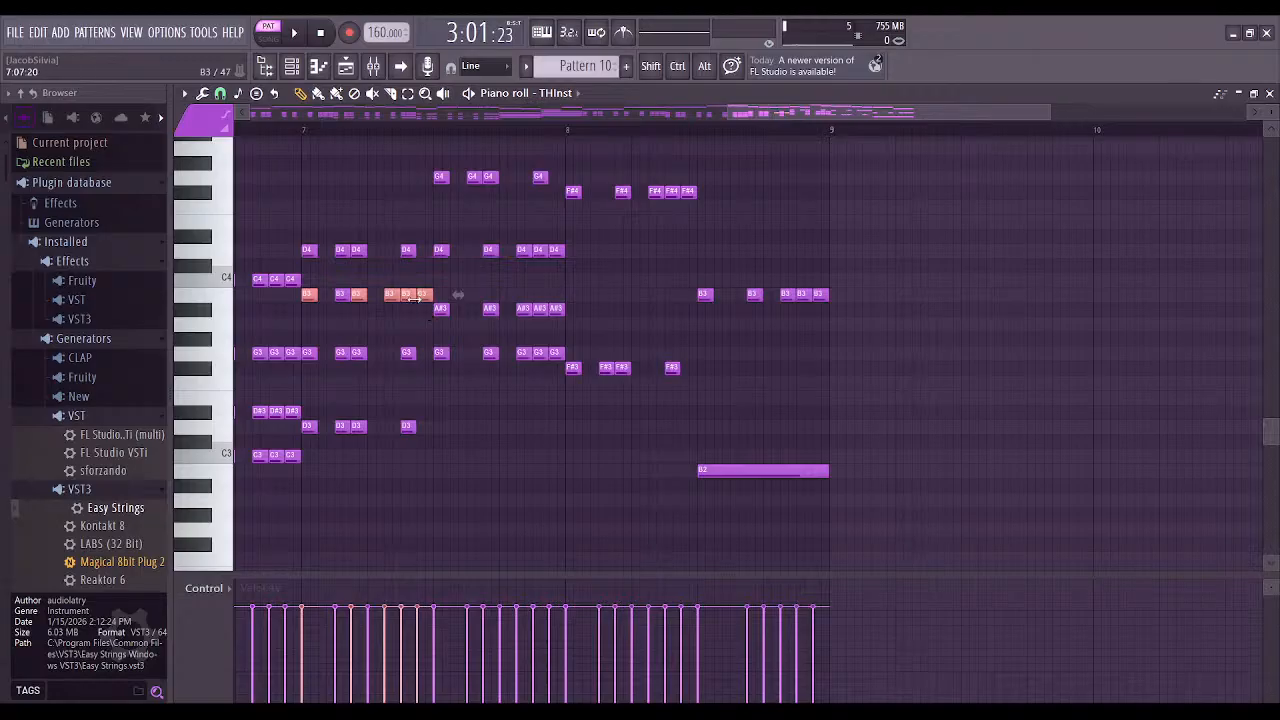
{"action": "left_click_drag", "start_coordinate": [407, 291], "coordinate": [753, 472]}
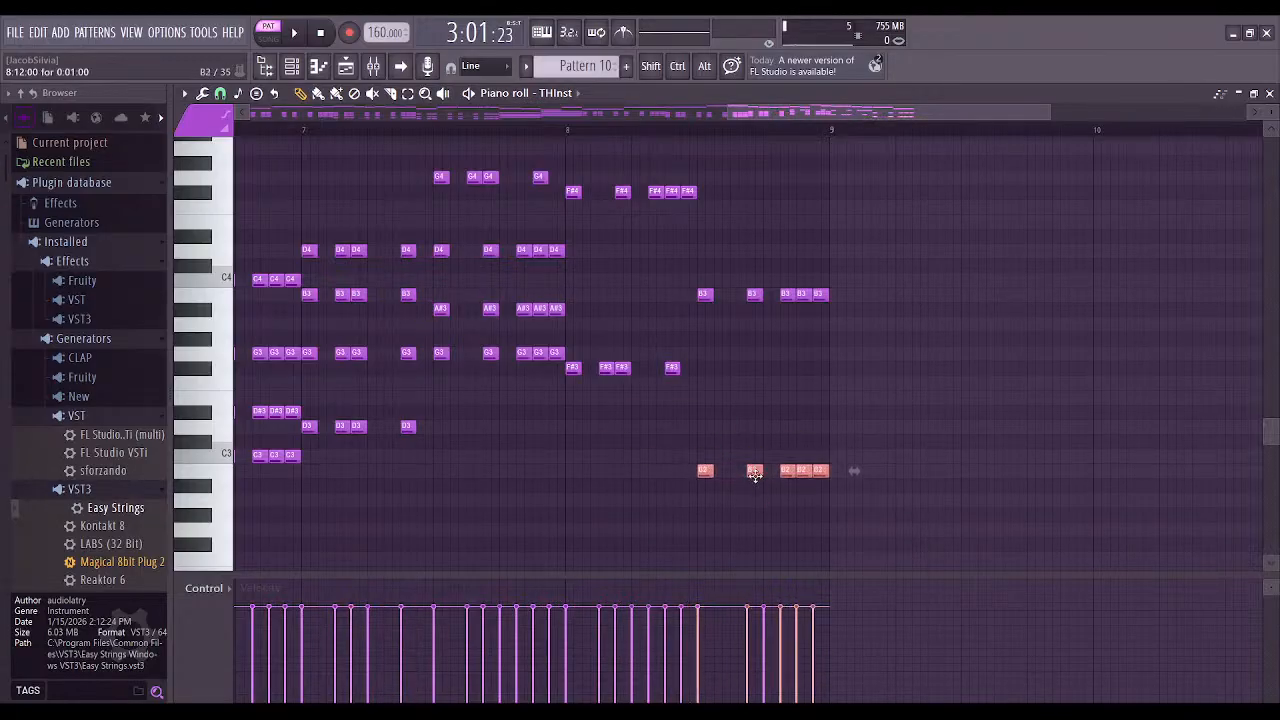
{"action": "scroll", "coordinate": [1080, 443], "scroll_direction": "left", "scroll_amount": 5}
{"action": "scroll", "coordinate": [700, 302], "scroll_direction": "up", "scroll_amount": 1}
{"action": "scroll", "coordinate": [700, 302], "scroll_direction": "left", "scroll_amount": 4}
{"action": "scroll", "coordinate": [895, 337], "scroll_direction": "up", "scroll_amount": 1}
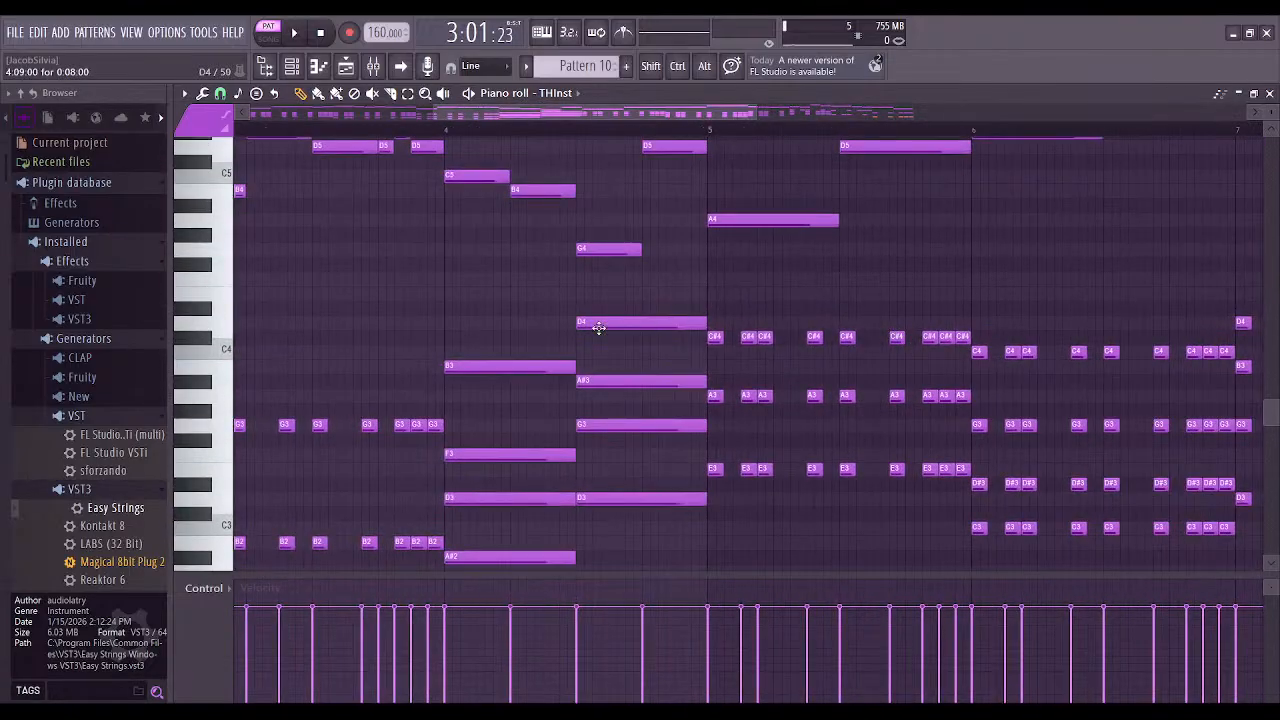
{"action": "scroll", "coordinate": [537, 326], "scroll_direction": "left", "scroll_amount": 2}
{"action": "left_click_drag", "start_coordinate": [742, 333], "coordinate": [1002, 372]}
{"action": "key", "text": "ctrl+b"}
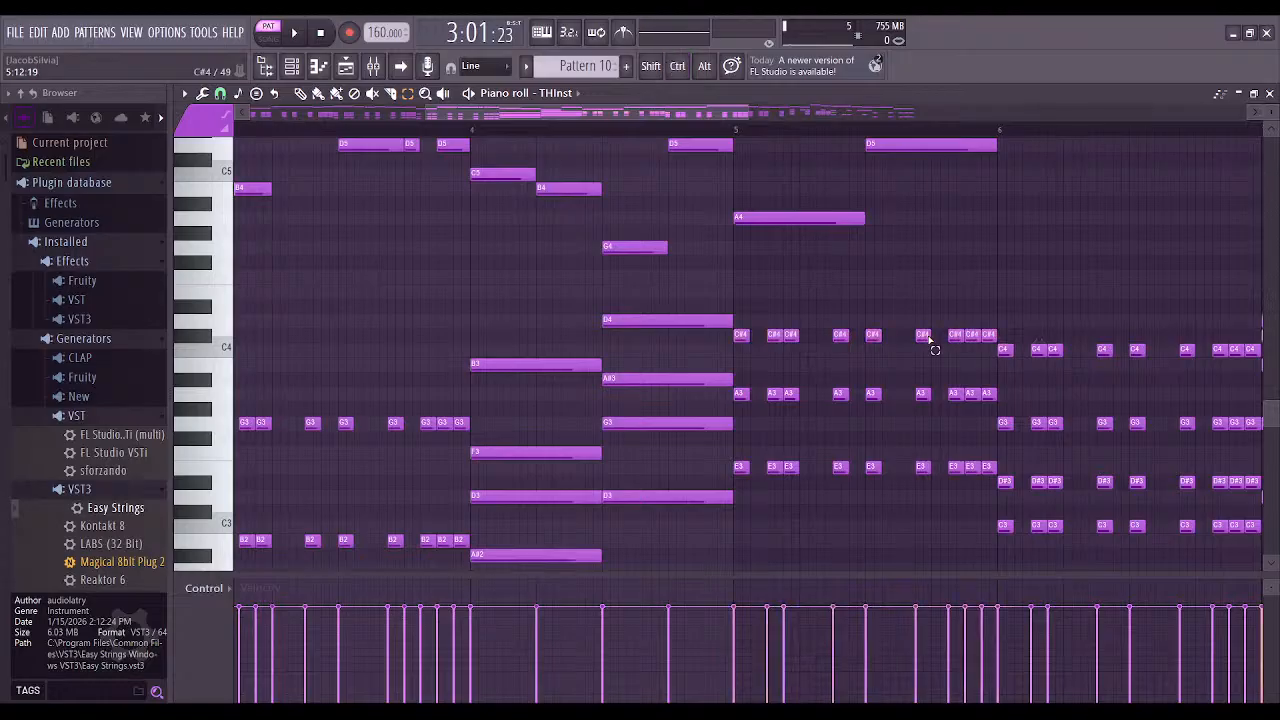
{"action": "scroll", "coordinate": [950, 350], "scroll_direction": "right", "scroll_amount": 3}
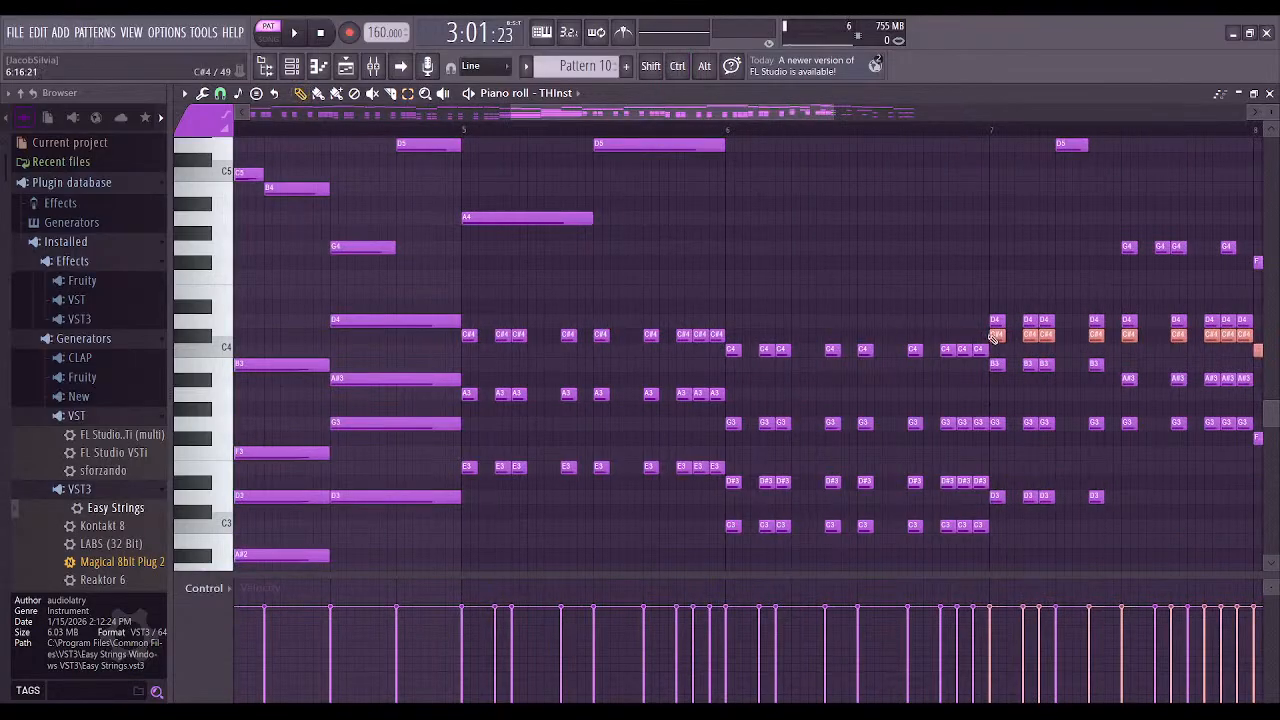
{"action": "left_click_drag", "start_coordinate": [996, 333], "coordinate": [303, 336]}
{"action": "left_click_drag", "start_coordinate": [343, 373], "coordinate": [480, 349]}
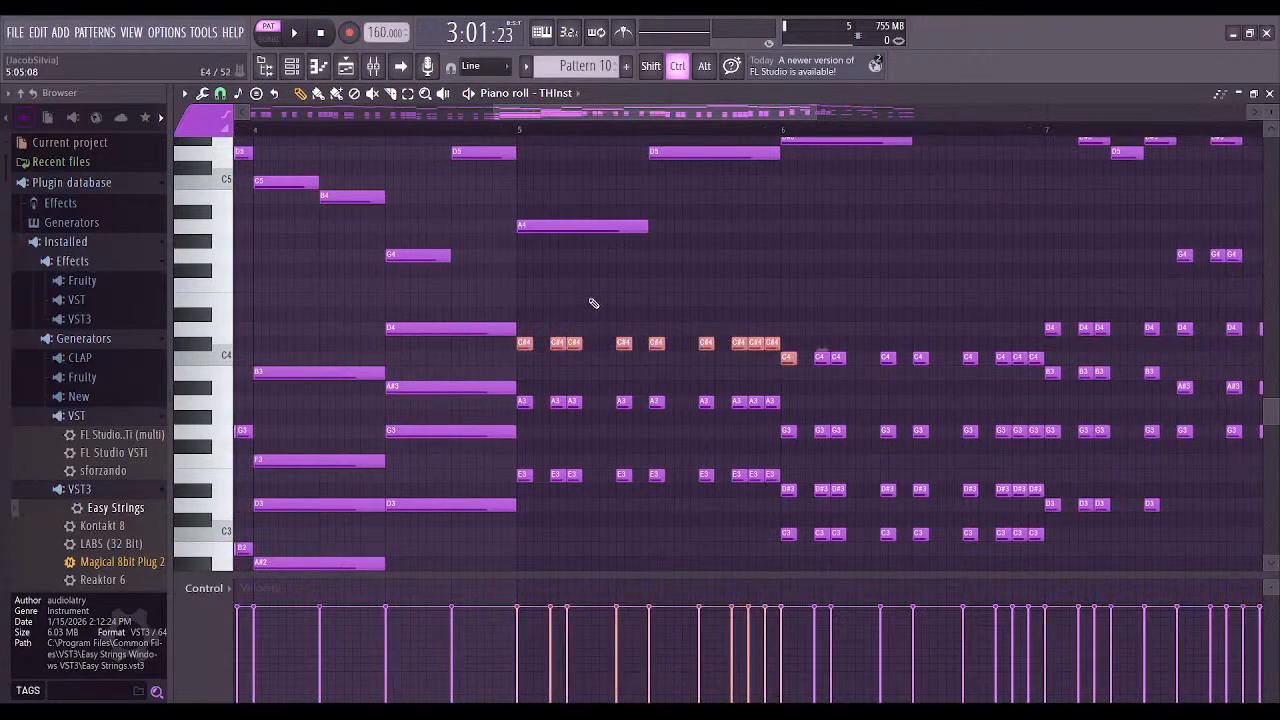
{"action": "left_click", "coordinate": [620, 287]}
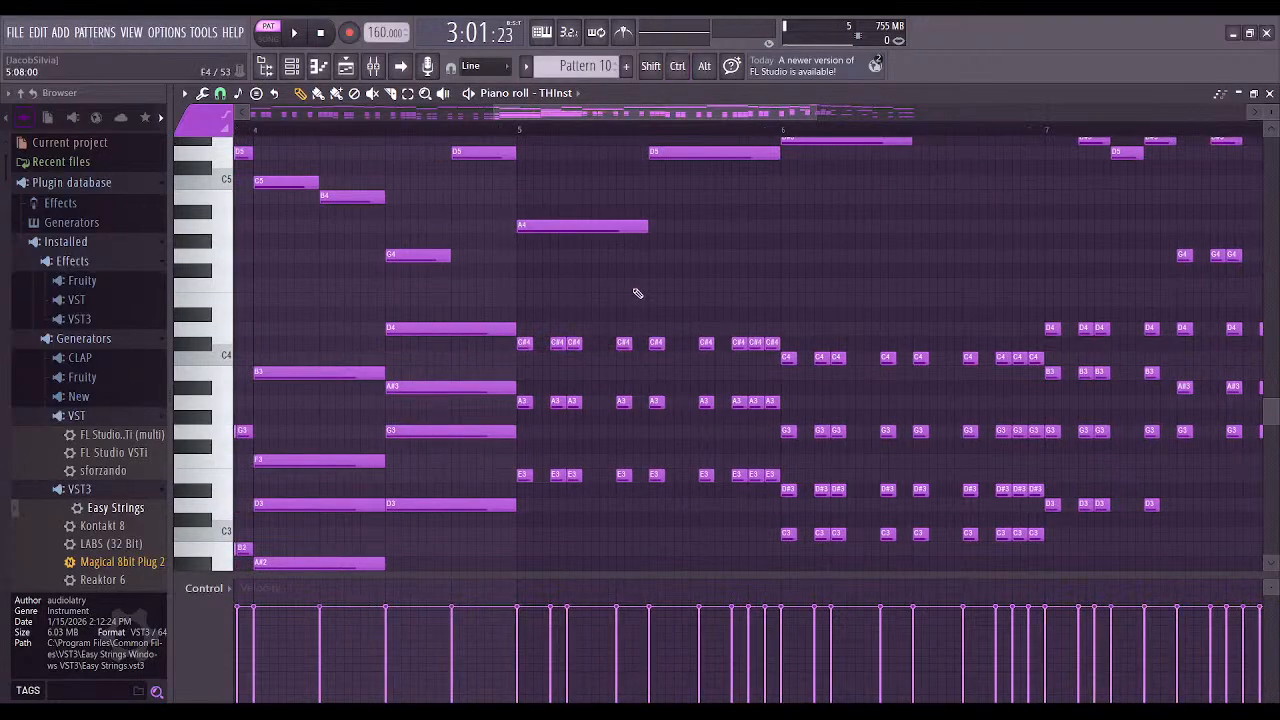
{"action": "left_click_drag", "start_coordinate": [828, 304], "coordinate": [933, 302]}
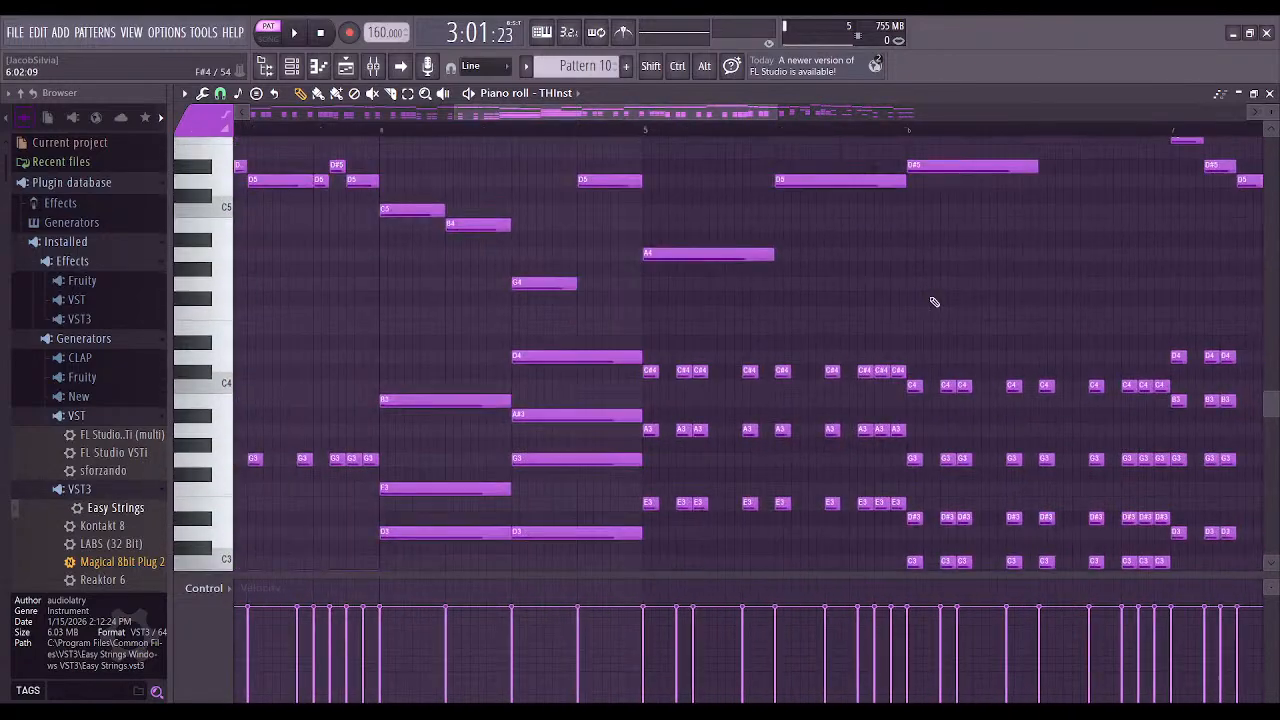
Copy the C#4 stab rhythm from bar 5 to replace bar 4's sustained B3 in the first half and D4 in the second
{"action": "left_click_drag", "start_coordinate": [650, 356], "coordinate": [900, 388]}
{"action": "key", "text": "ctrl+b"}
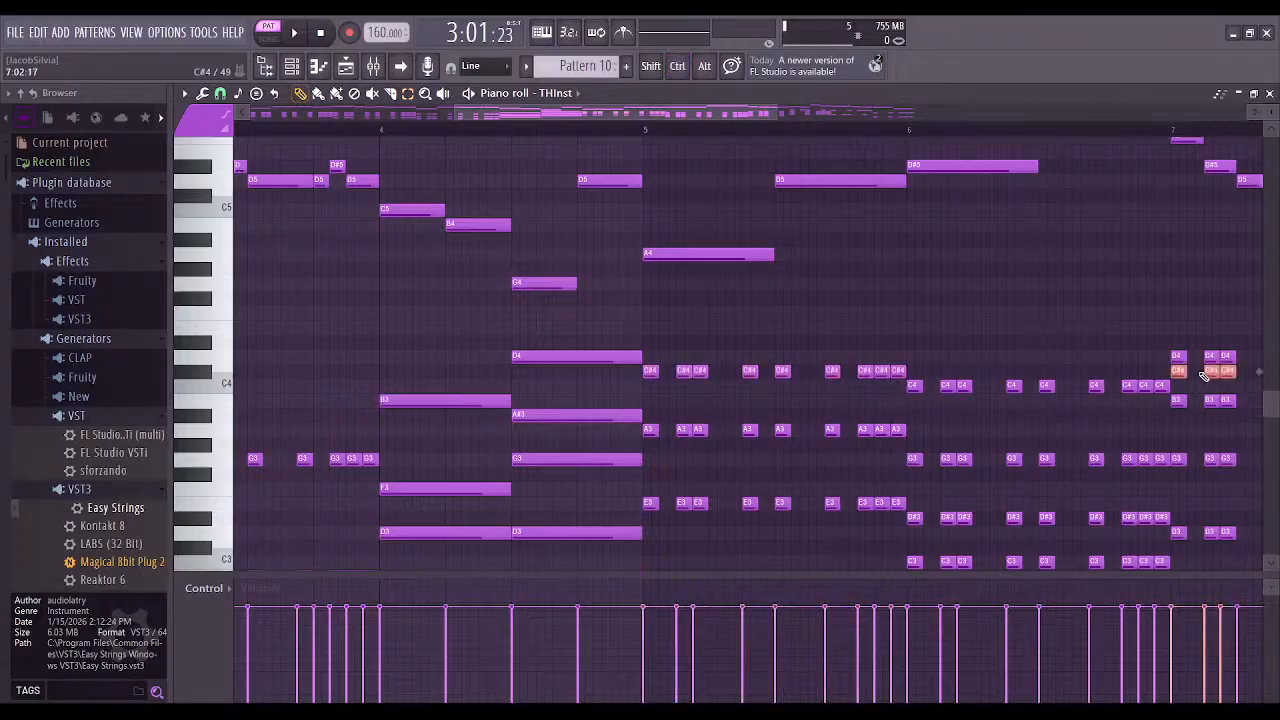
{"action": "left_click_drag", "start_coordinate": [1175, 372], "coordinate": [390, 410]}
{"action": "left_click", "coordinate": [475, 410]}
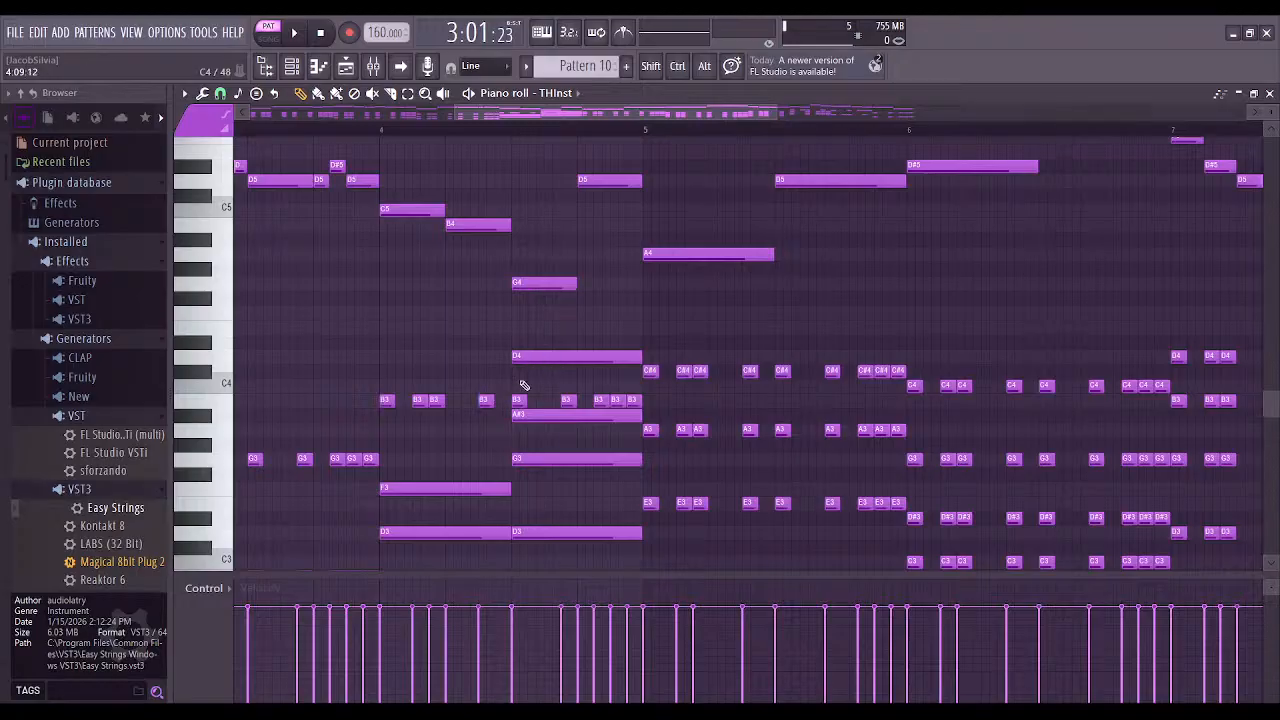
{"action": "left_click_drag", "start_coordinate": [543, 407], "coordinate": [634, 355]}
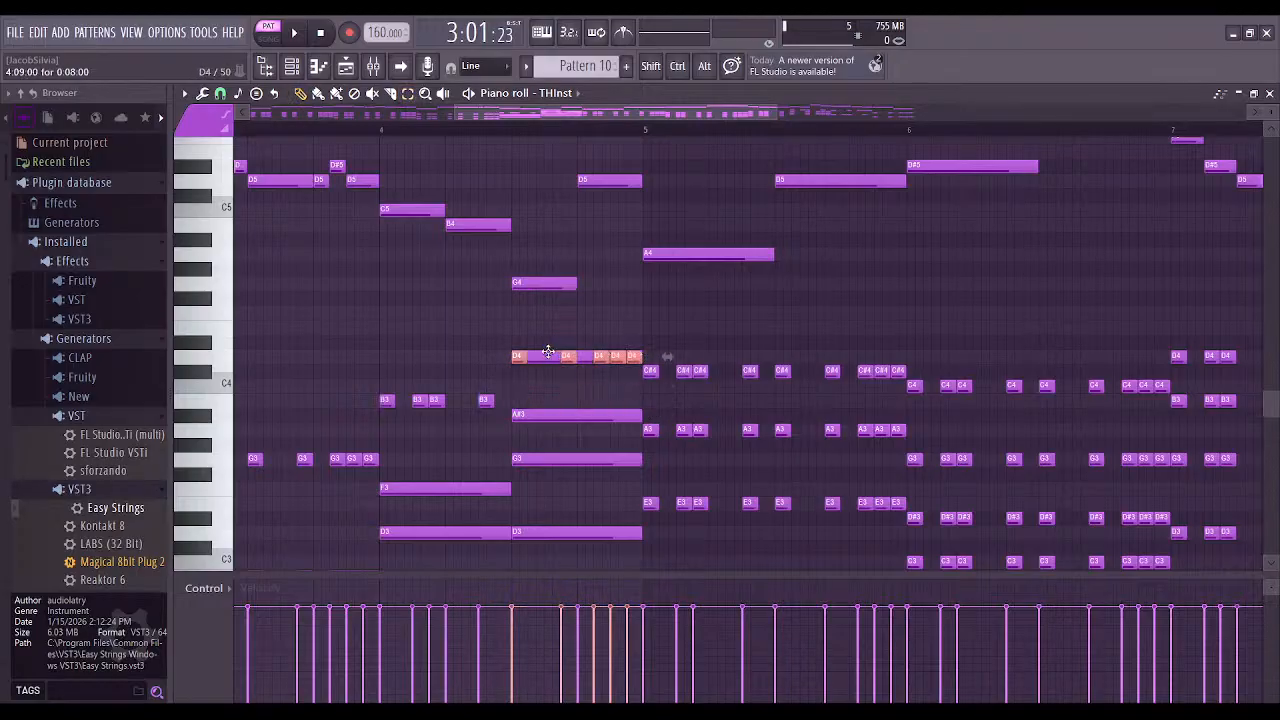
{"action": "left_click", "coordinate": [586, 373]}
Replace the sustained F3, G3 and D3 chord notes in bar 4 with pasted copies of the stab rhythm
{"action": "left_click_drag", "start_coordinate": [1176, 378], "coordinate": [387, 490]}
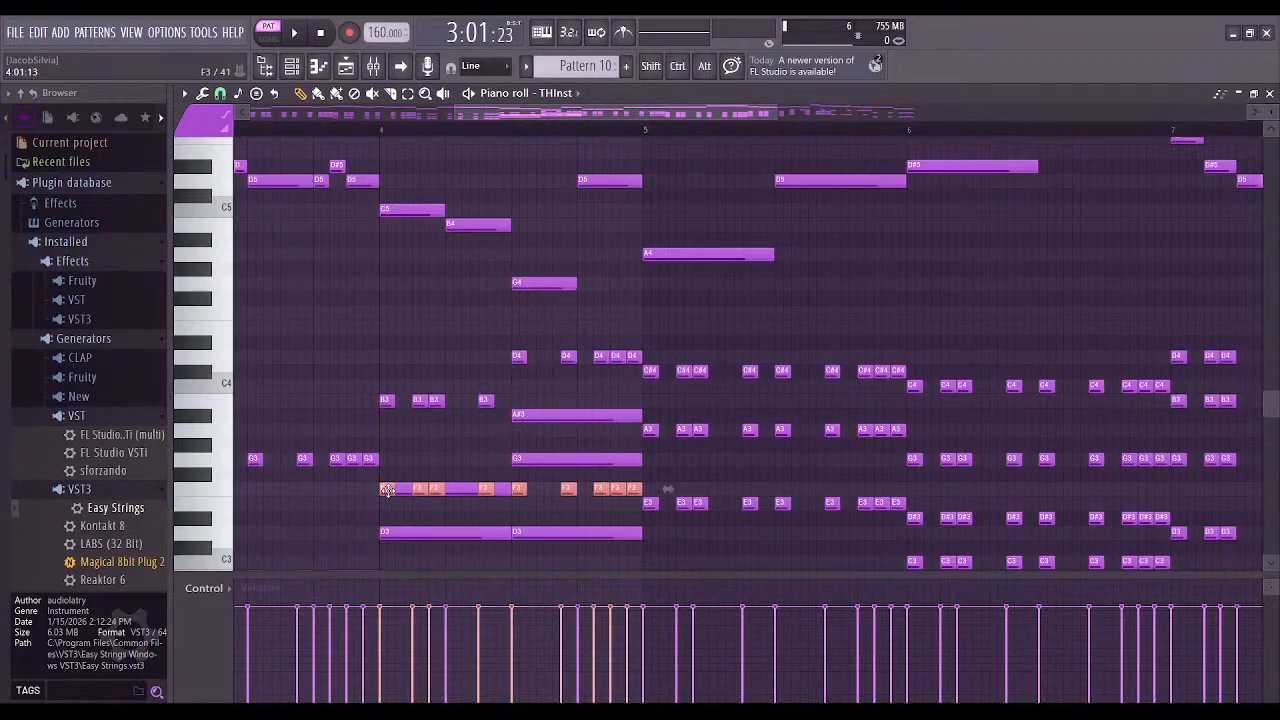
{"action": "left_click", "coordinate": [501, 502]}
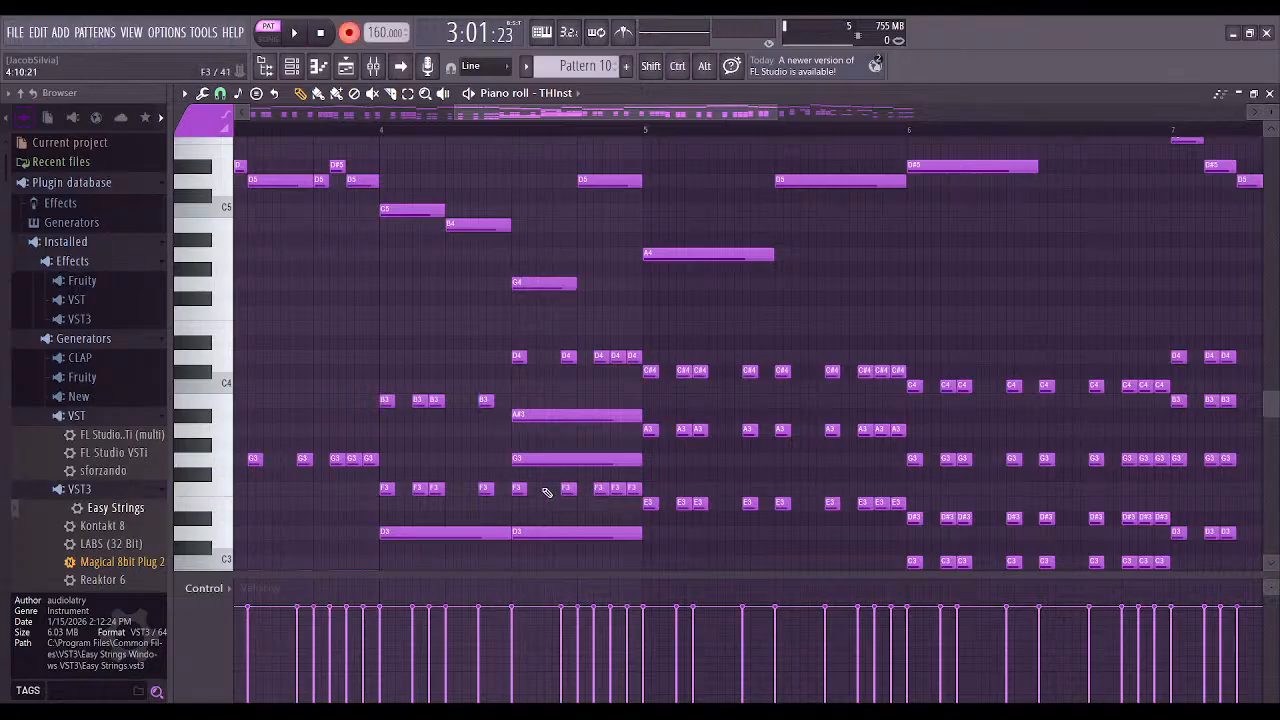
{"action": "left_click_drag", "start_coordinate": [515, 483], "coordinate": [642, 458]}
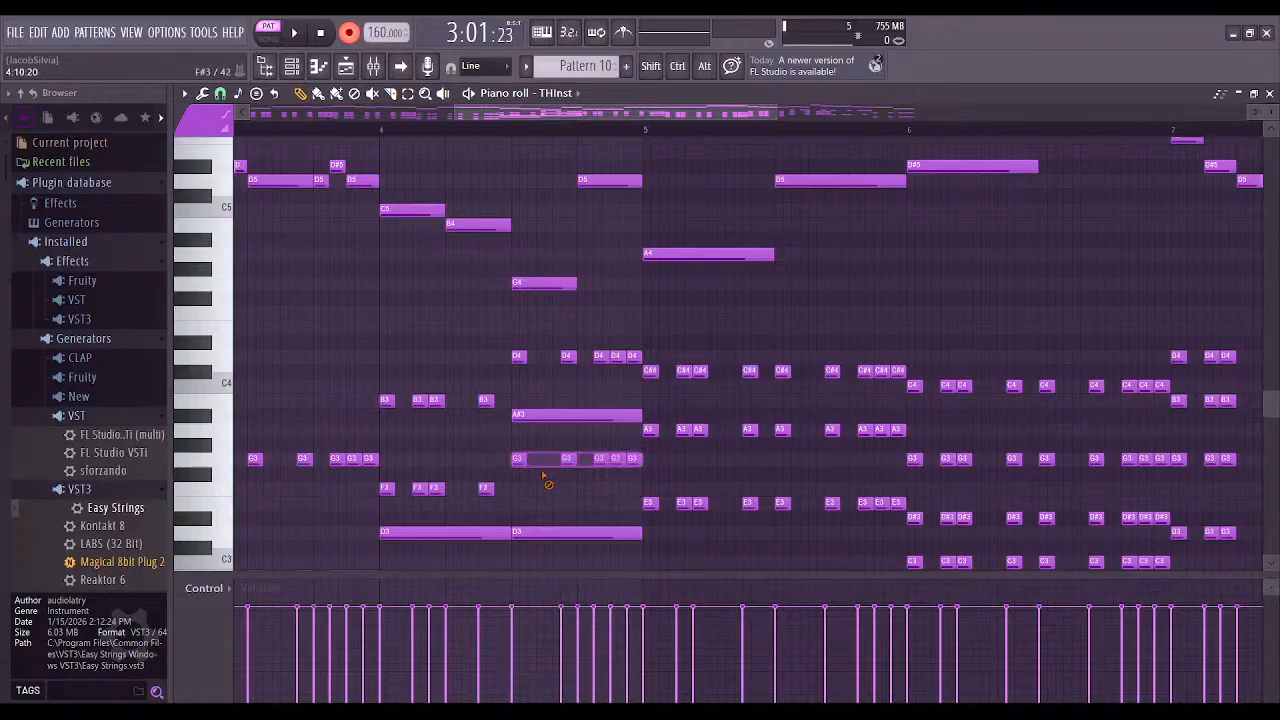
{"action": "key", "text": "ctrl+v"}
{"action": "left_click_drag", "start_coordinate": [1178, 386], "coordinate": [408, 531]}
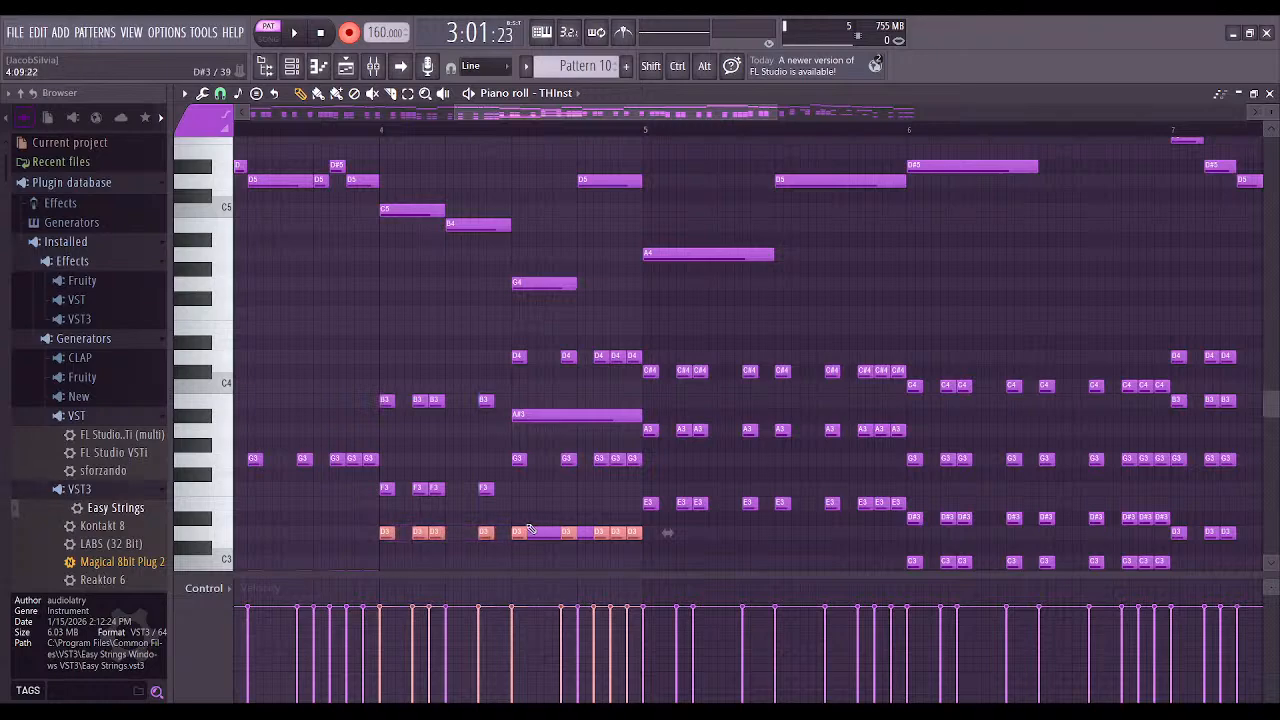
{"action": "left_click", "coordinate": [539, 533]}
Paste the stab rhythm over the sustained A#3 in bar 4 and delete the extra A#3 stabs in the bar's first half
{"action": "key", "text": "ctrl+v"}
{"action": "left_click_drag", "start_coordinate": [1178, 375], "coordinate": [386, 412]}
{"action": "right_click", "coordinate": [485, 416]}
{"action": "right_click", "coordinate": [436, 417]}
{"action": "right_click", "coordinate": [419, 418]}
{"action": "right_click", "coordinate": [386, 419]}
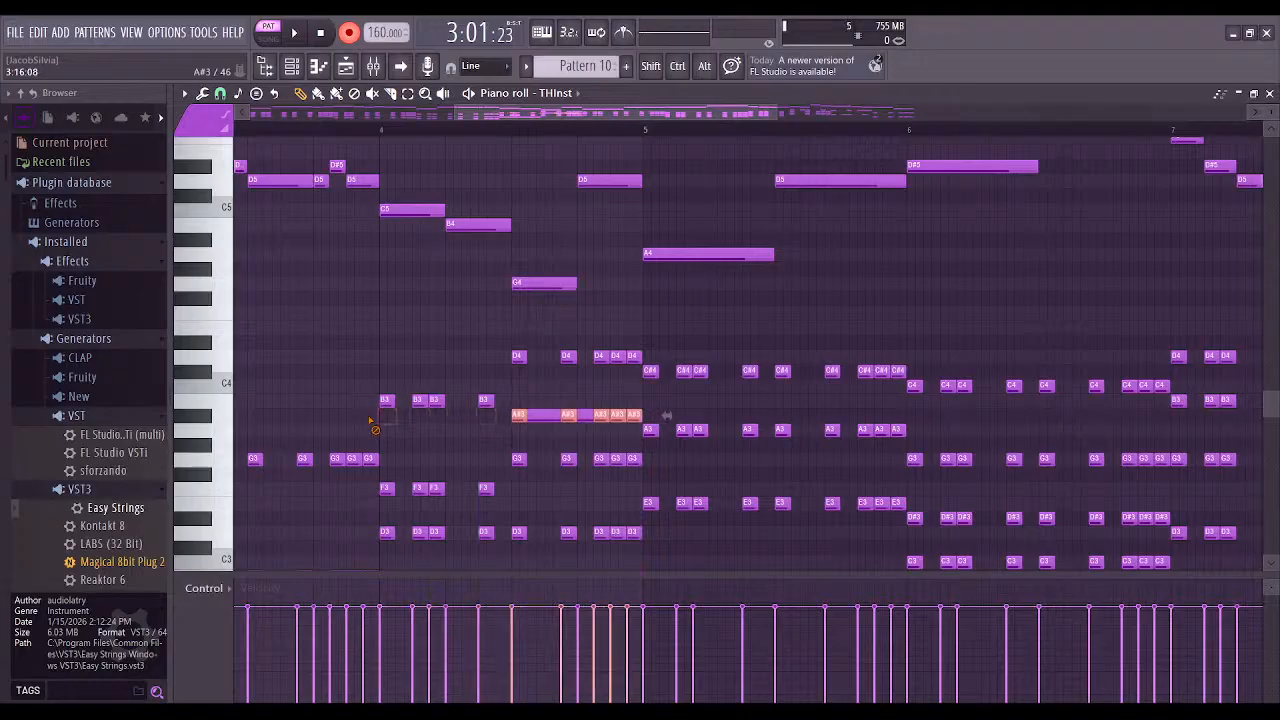
Replace the sustained A#2 bass note in the first half of bar 4 with the stab rhythm and clear the leftover pasted notes
{"action": "scroll", "coordinate": [524, 416], "scroll_direction": "down", "scroll_amount": 5}
{"action": "scroll", "coordinate": [677, 411], "scroll_direction": "left", "scroll_amount": 4}
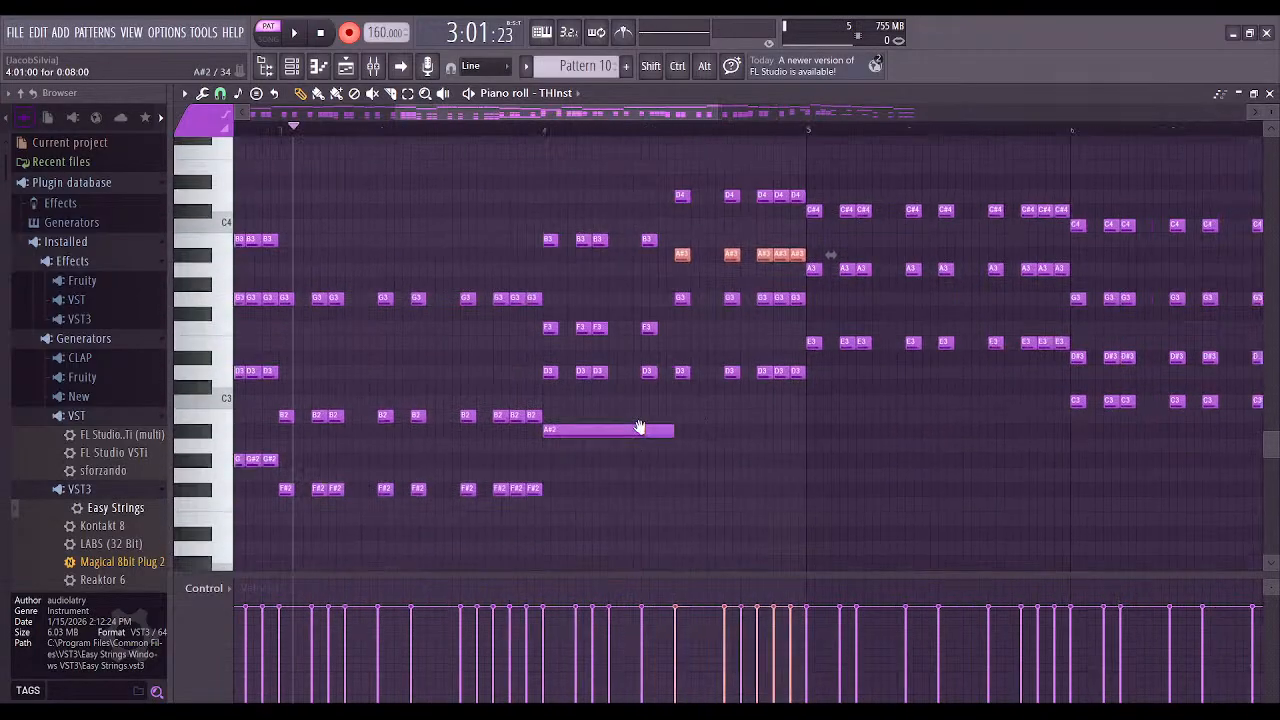
{"action": "key", "text": "ctrl+v"}
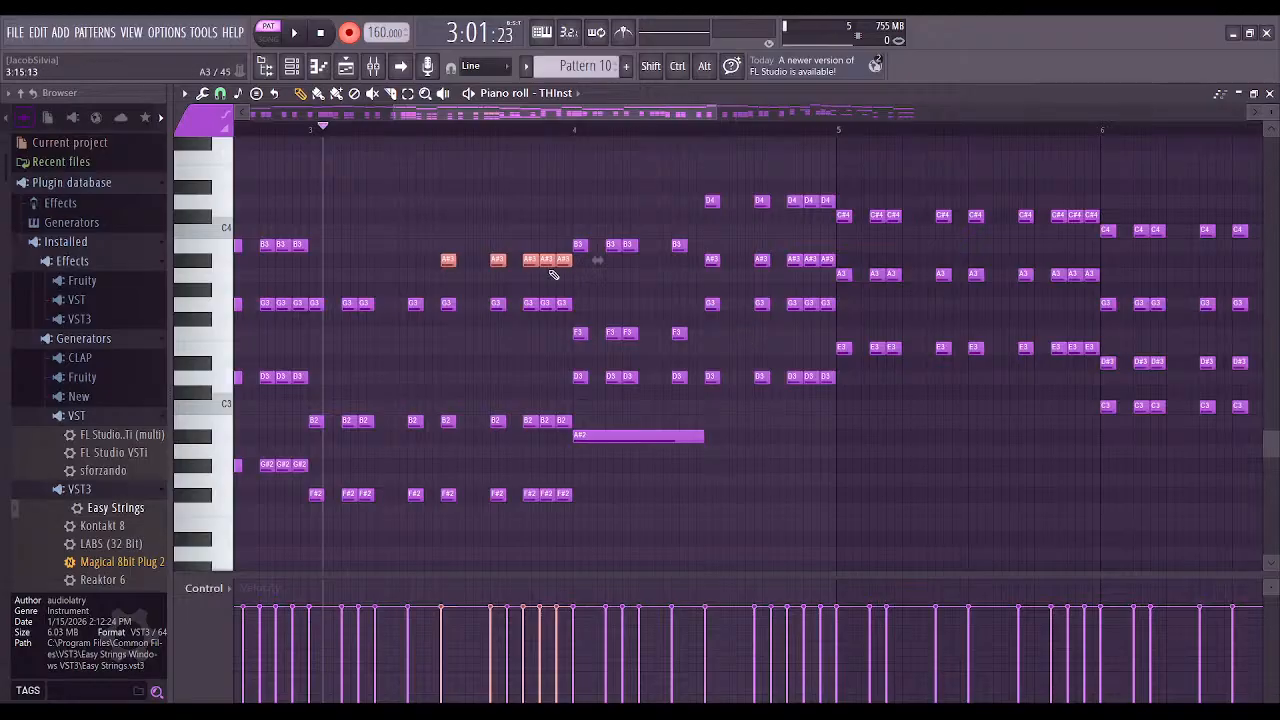
{"action": "left_click_drag", "start_coordinate": [548, 260], "coordinate": [677, 440]}
{"action": "left_click", "coordinate": [448, 234]}
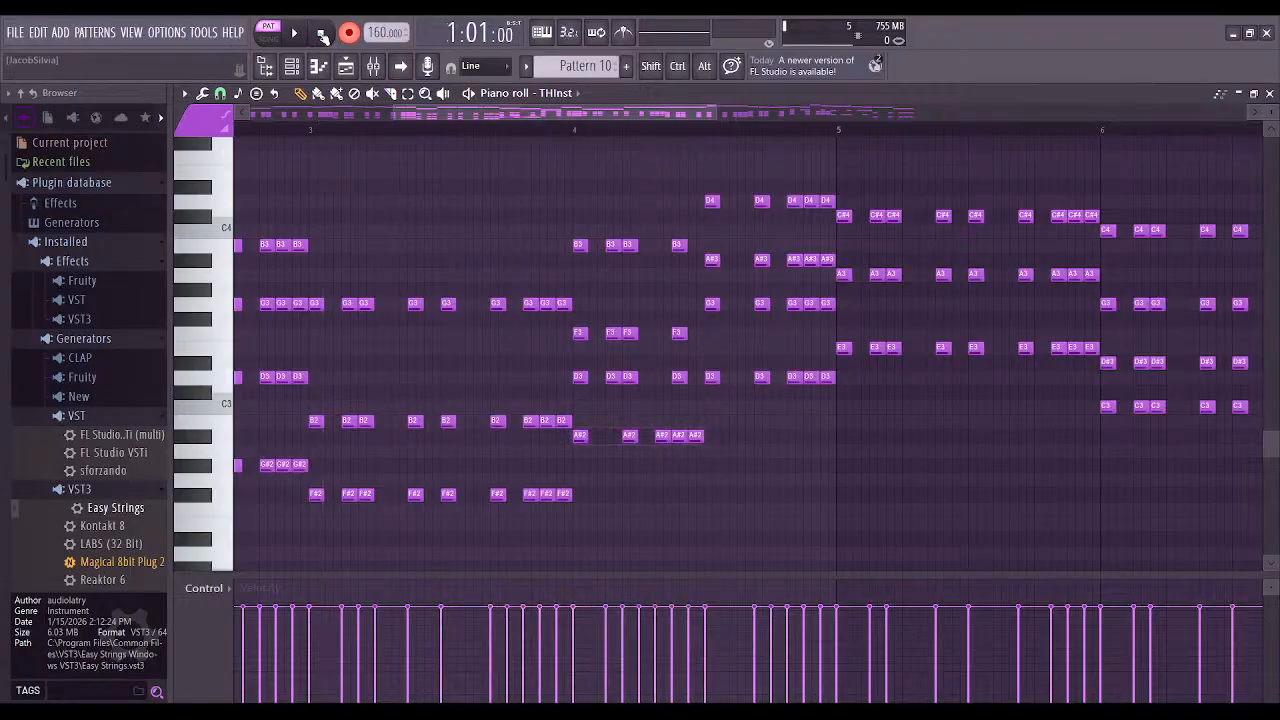
Play the pattern from the start to check the stab rhythm under the melody
{"action": "scroll", "coordinate": [784, 114], "scroll_direction": "down", "scroll_amount": 3}
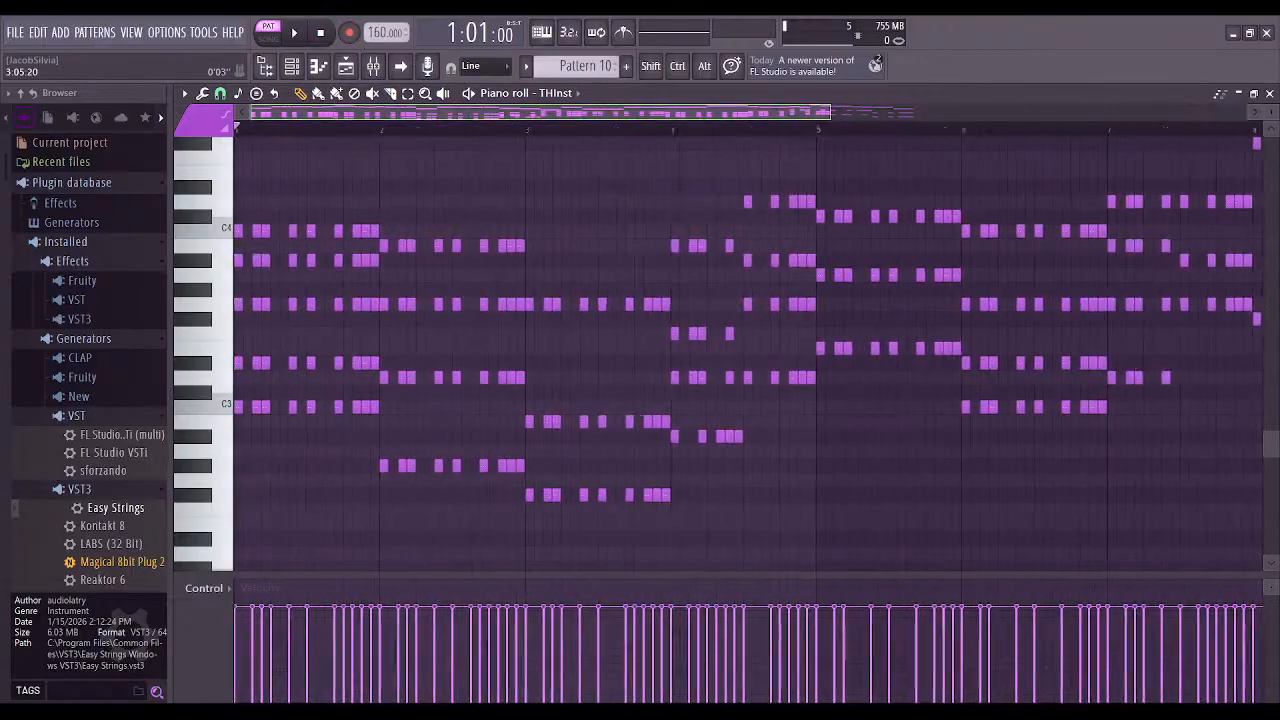
{"action": "scroll", "coordinate": [413, 186], "scroll_direction": "up", "scroll_amount": 4}
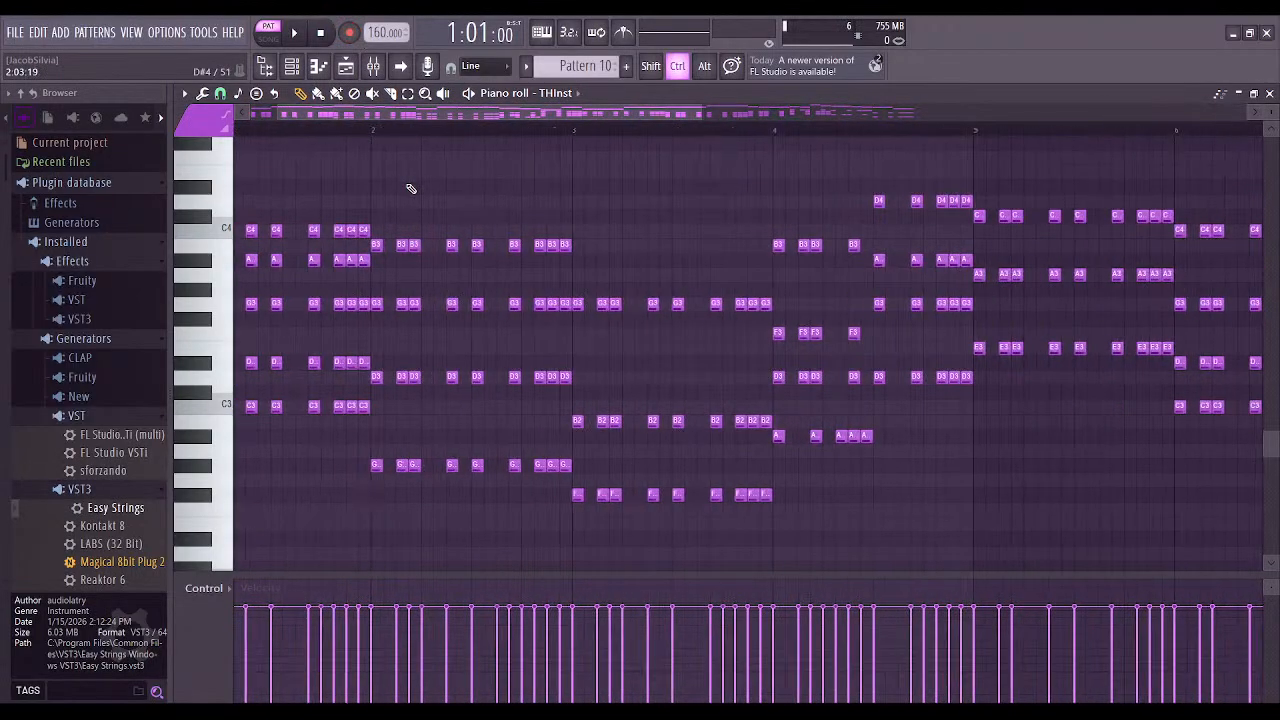
{"action": "scroll", "coordinate": [701, 272], "scroll_direction": "up", "scroll_amount": 1}
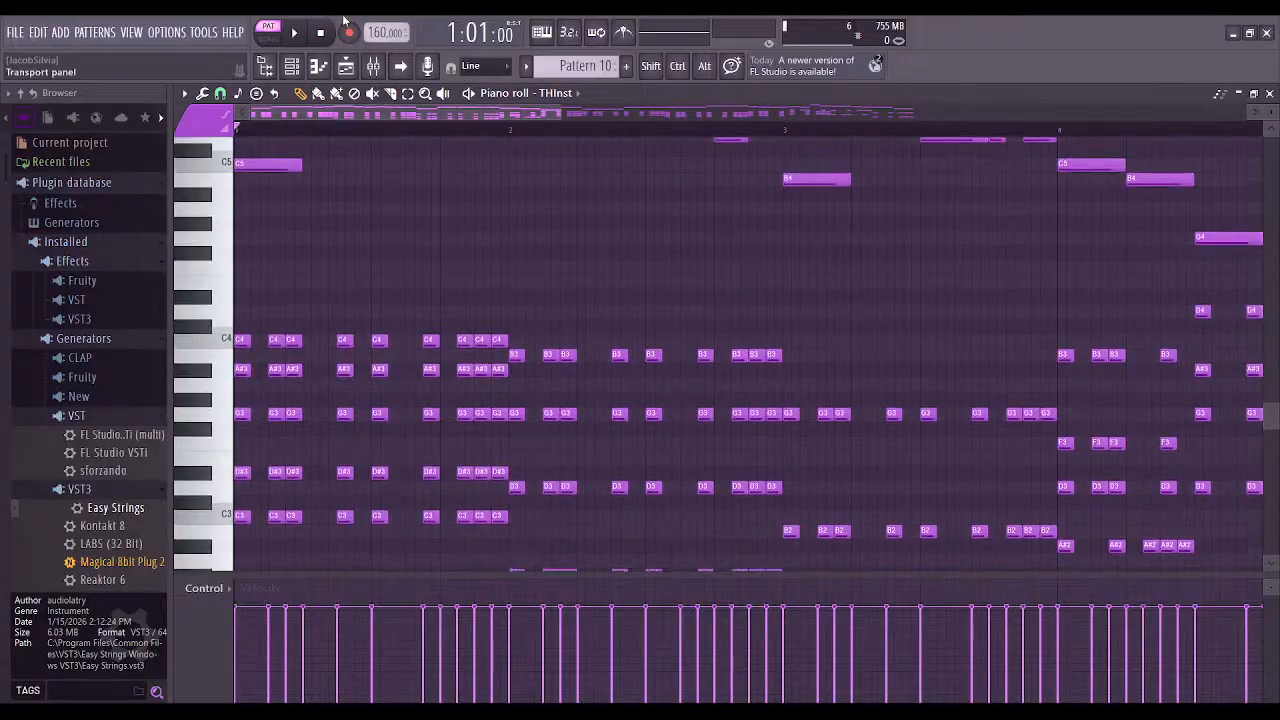
{"action": "key", "text": "space"}
{"action": "scroll", "coordinate": [443, 249], "scroll_direction": "up", "scroll_amount": 2}
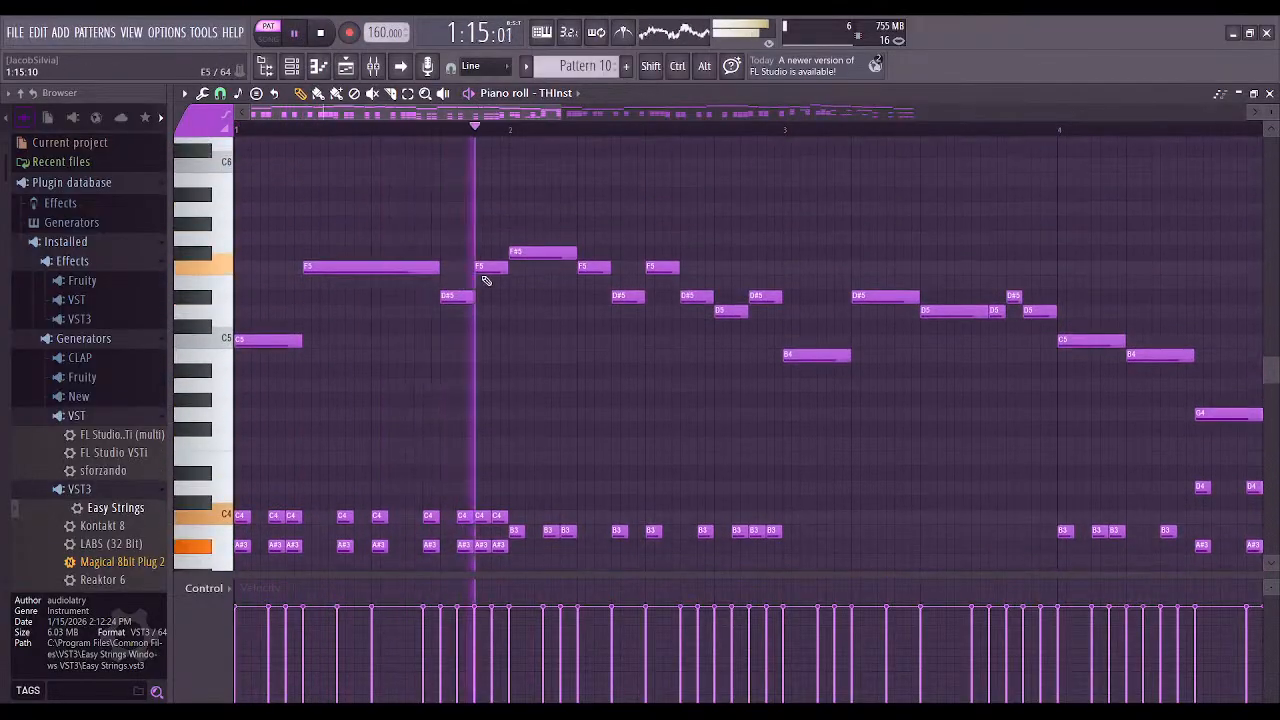
{"action": "scroll", "coordinate": [600, 280], "scroll_direction": "down", "scroll_amount": 3}
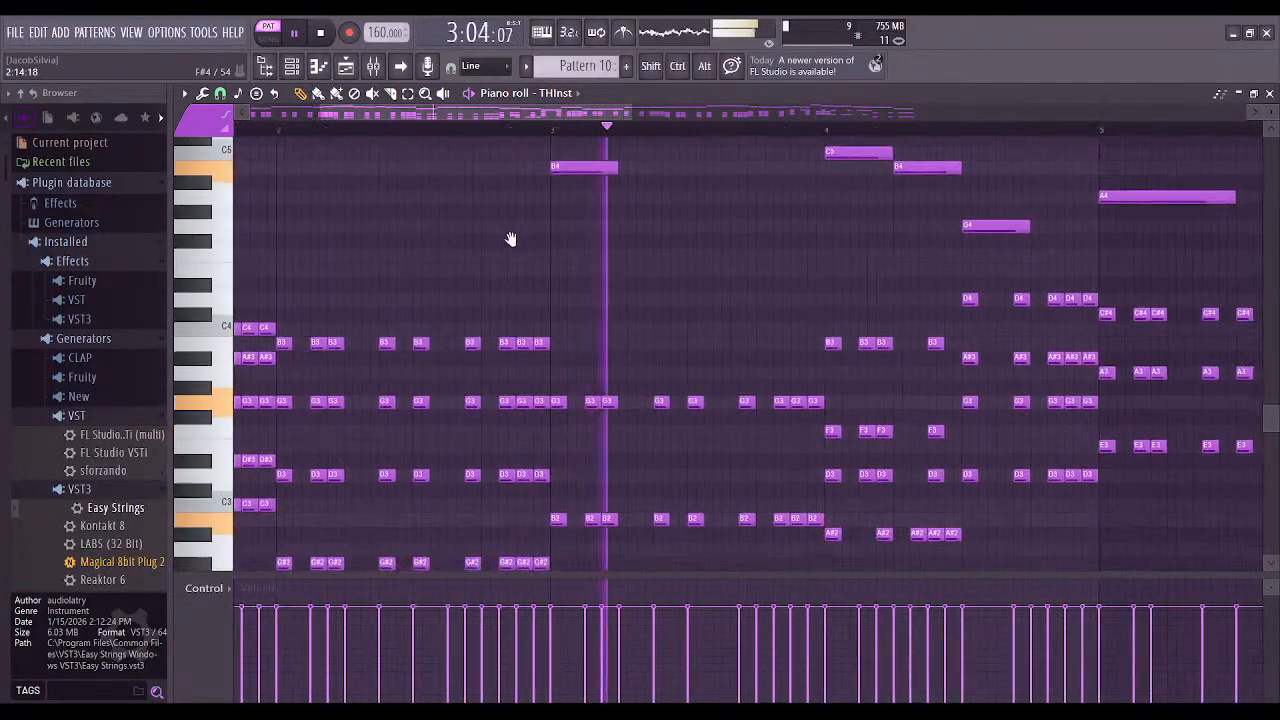
{"action": "scroll", "coordinate": [640, 274], "scroll_direction": "down", "scroll_amount": 2}
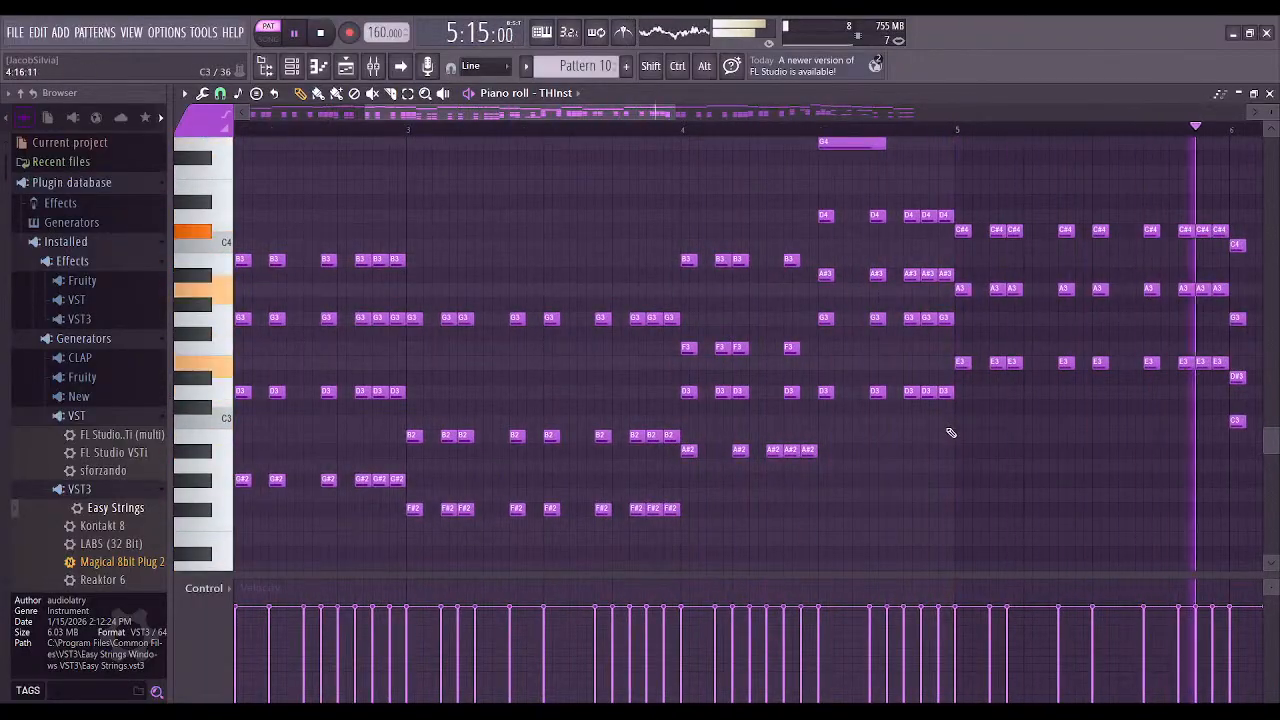
In bar 5, spread the two middle A3 stabs one step apart in each direction and shift the first middle C#4 stab one step earlier
{"action": "scroll", "coordinate": [455, 447], "scroll_direction": "up", "scroll_amount": 2}
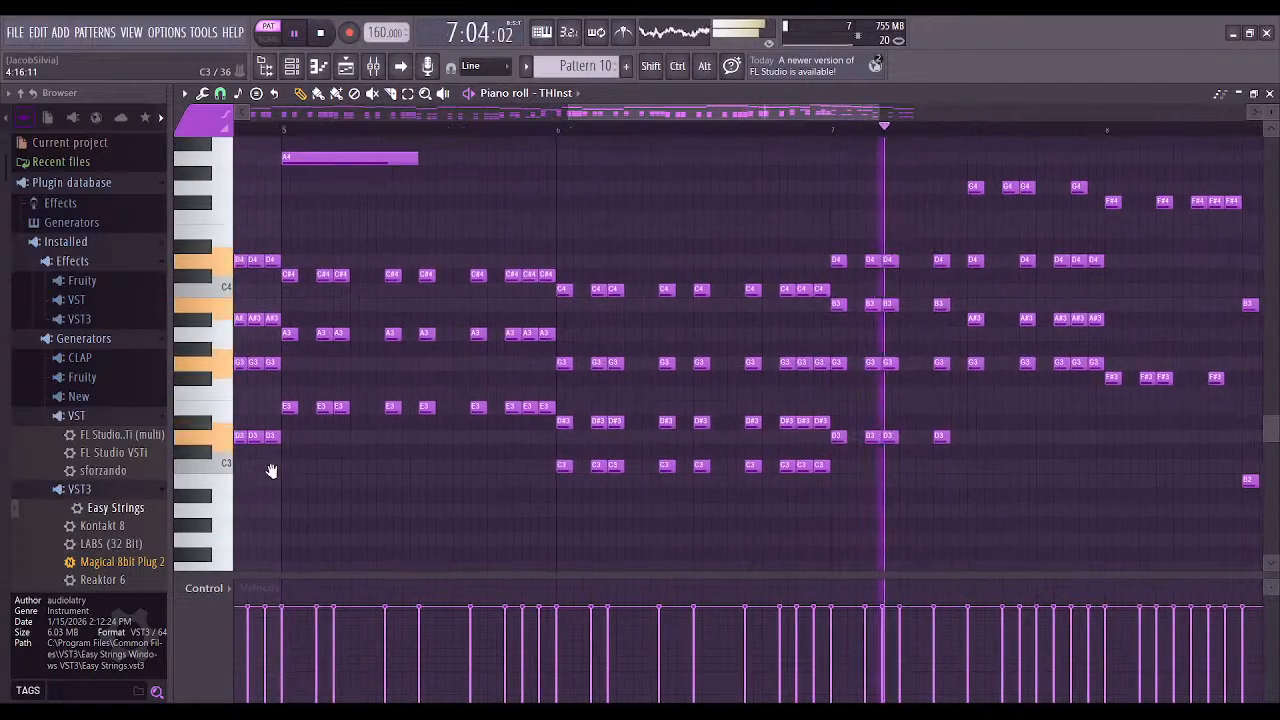
{"action": "scroll", "coordinate": [663, 451], "scroll_direction": "up", "scroll_amount": 2}
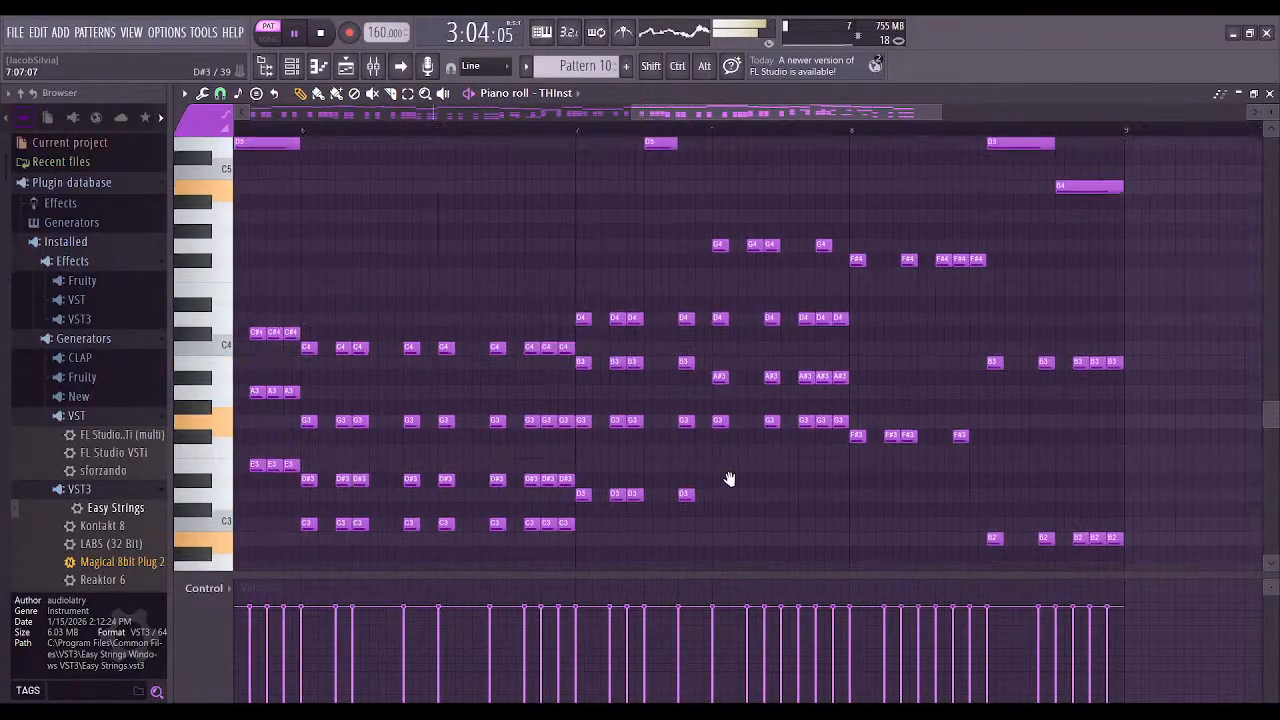
{"action": "scroll", "coordinate": [694, 483], "scroll_direction": "down", "scroll_amount": 1}
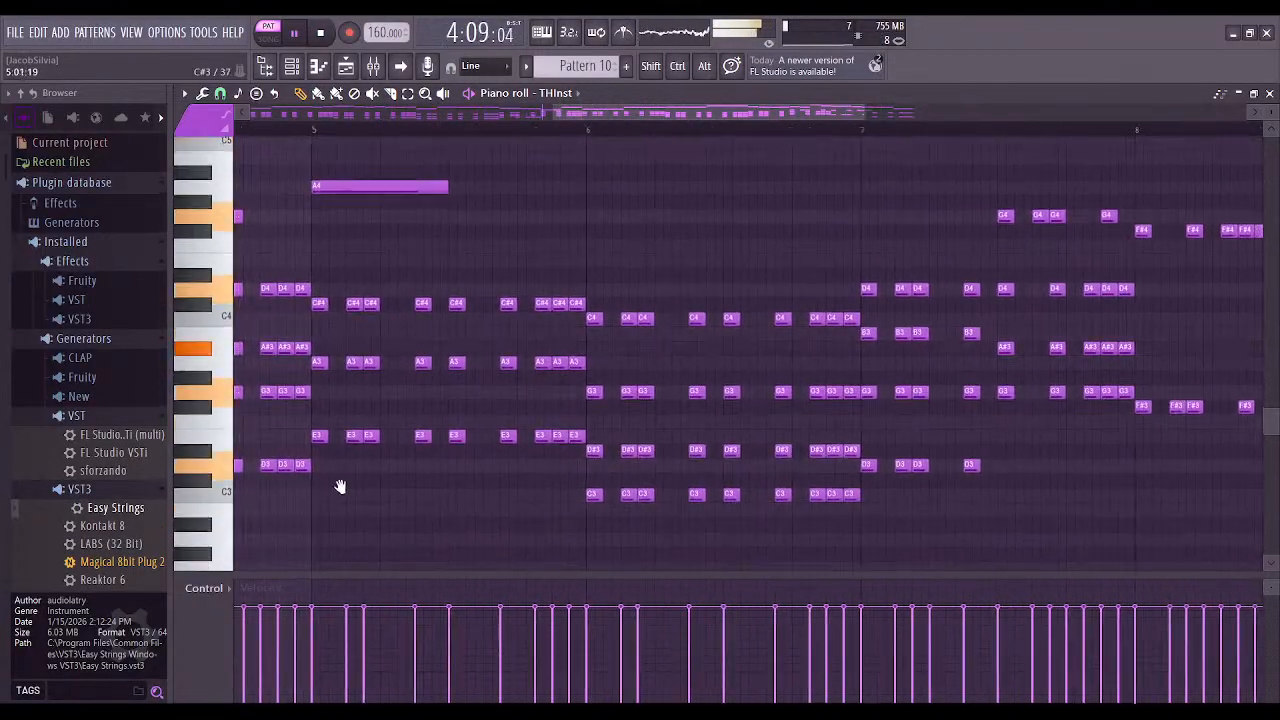
{"action": "scroll", "coordinate": [700, 500], "scroll_direction": "up", "scroll_amount": 1}
{"action": "scroll", "coordinate": [740, 510], "scroll_direction": "up", "scroll_amount": 1}
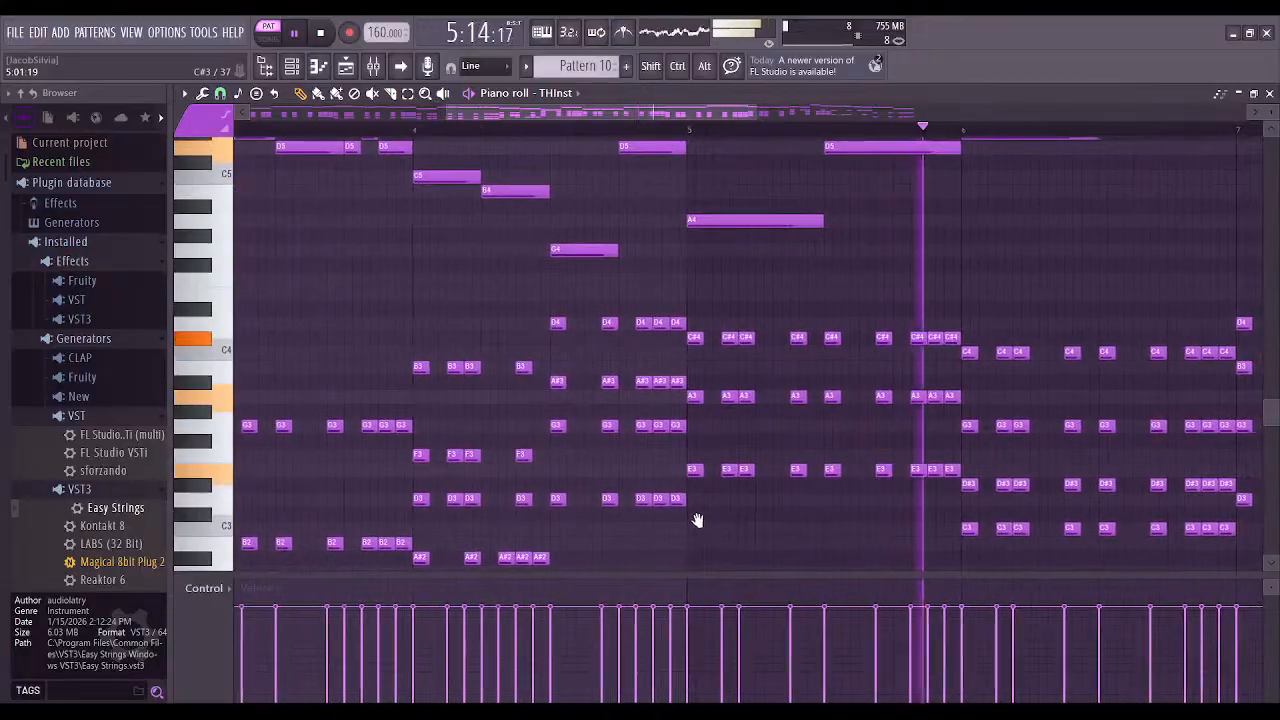
{"action": "left_click_drag", "start_coordinate": [712, 400], "coordinate": [729, 400]}
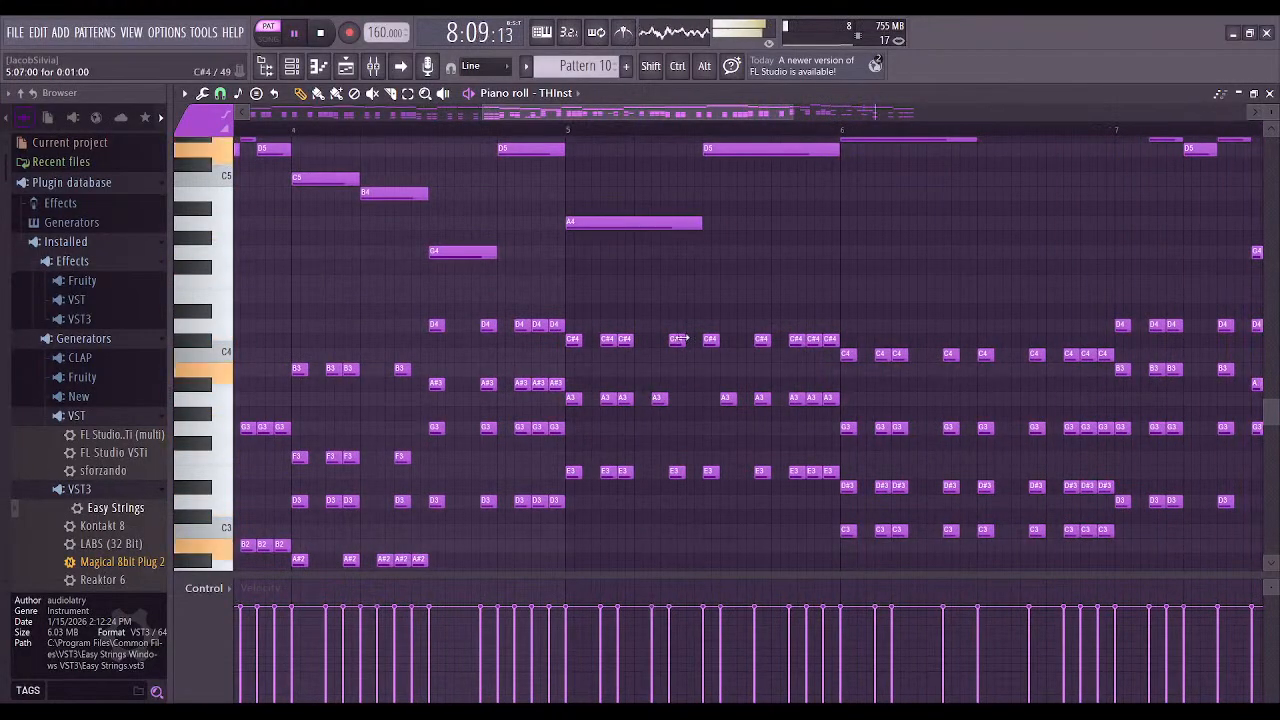
{"action": "left_click_drag", "start_coordinate": [673, 338], "coordinate": [657, 342]}
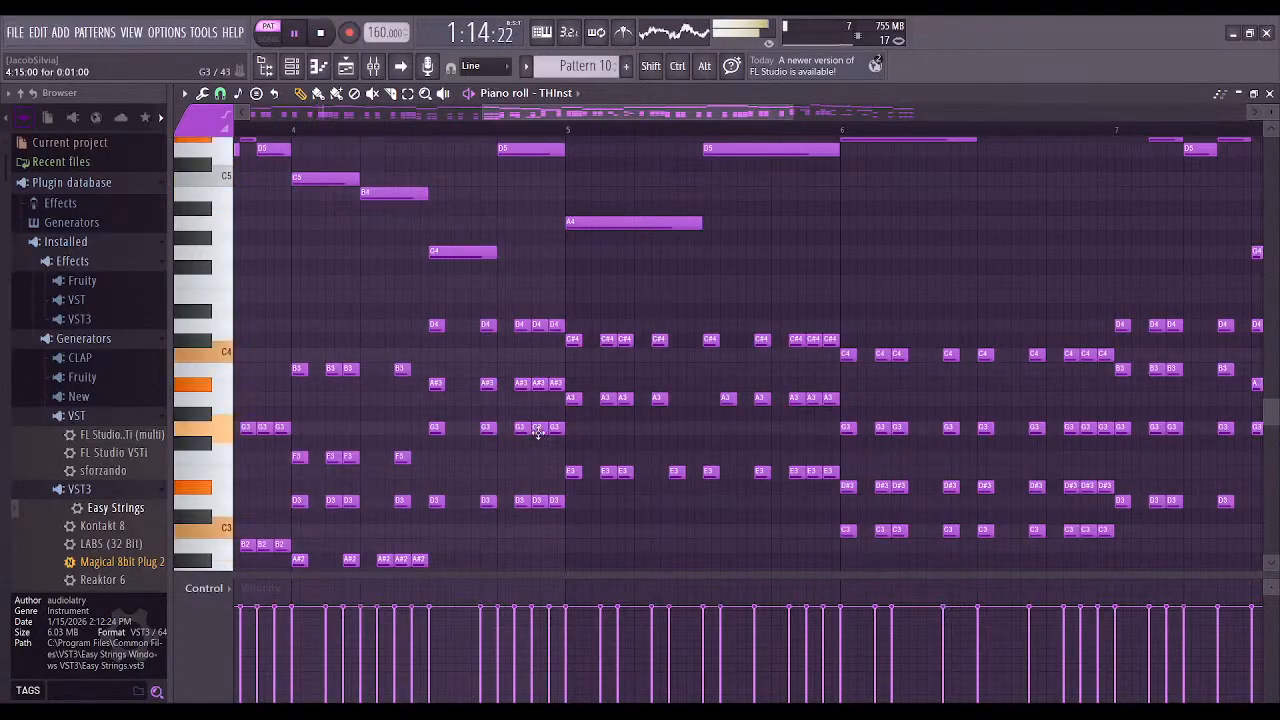
Shift the second D4 and A#3 stabs in bar 4's second half one step earlier and add extra A#3, E3 and A3 stabs across bars 4 and 5
{"action": "left_click_drag", "start_coordinate": [489, 329], "coordinate": [471, 329]}
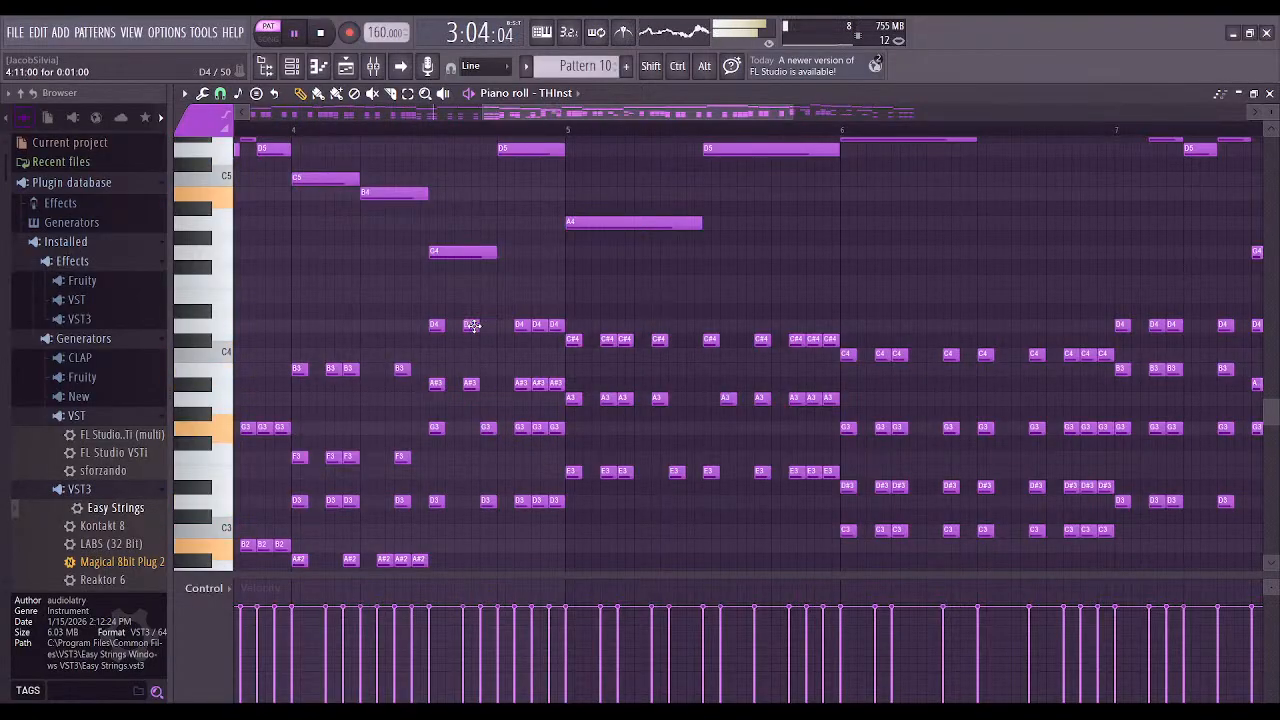
{"action": "left_click", "coordinate": [453, 384]}
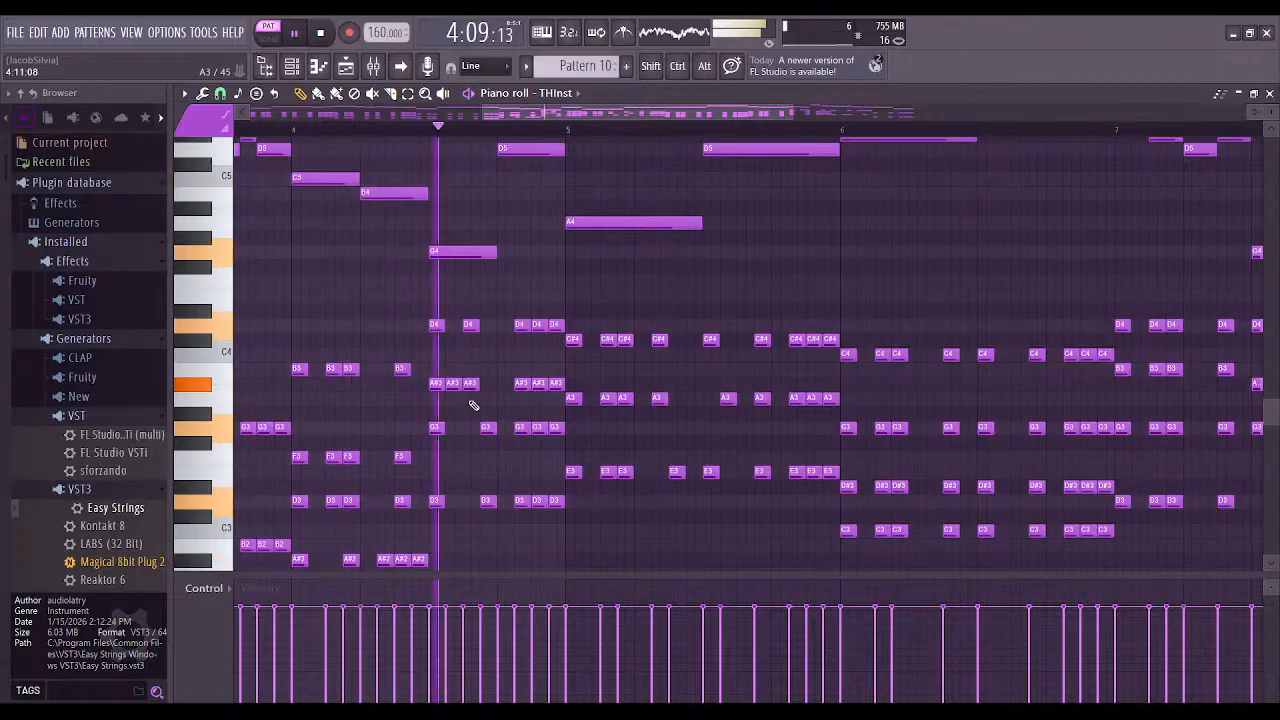
{"action": "left_click", "coordinate": [694, 471]}
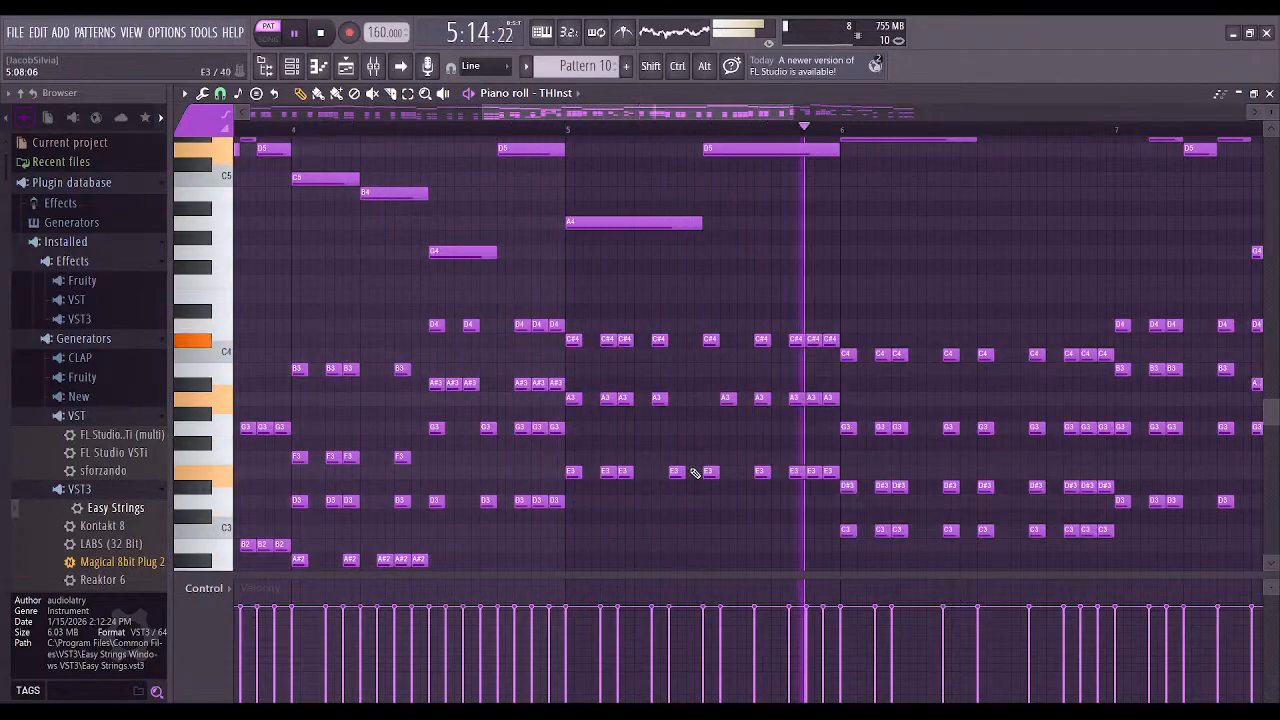
{"action": "left_click", "coordinate": [692, 398]}
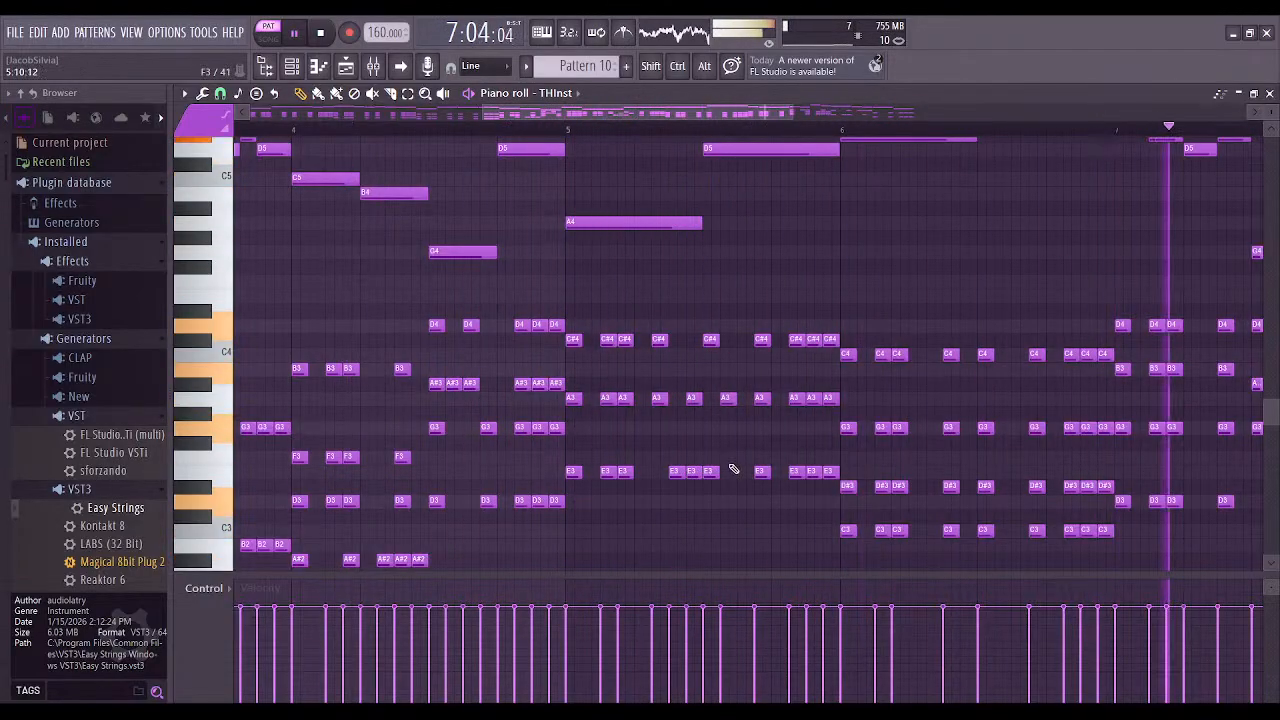
Vary the middle of bar 6 by adding a C3 and a G3 stab and moving the D#3 stab one step later
{"action": "left_click", "coordinate": [975, 530]}
{"action": "left_click_drag", "start_coordinate": [974, 531], "coordinate": [964, 532]}
{"action": "left_click_drag", "start_coordinate": [951, 488], "coordinate": [968, 487]}
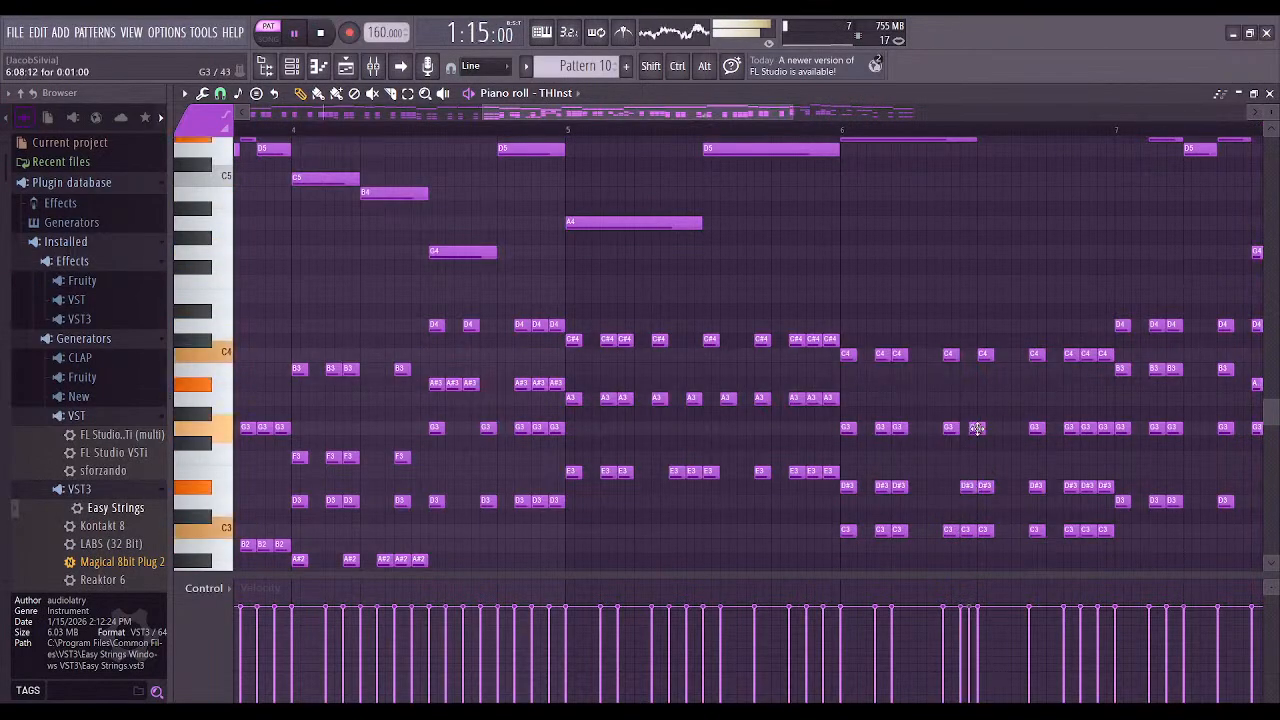
{"action": "left_click_drag", "start_coordinate": [984, 428], "coordinate": [972, 428]}
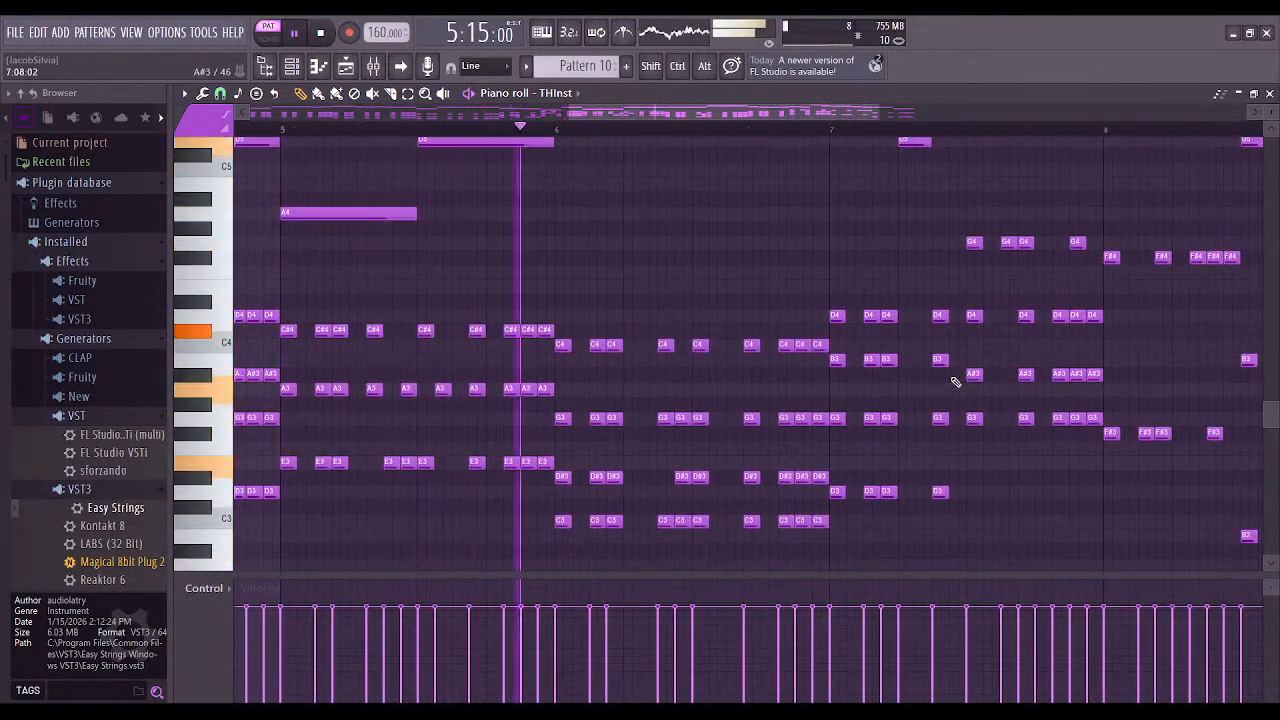
Add a B3 stab in the middle of bar 7, extra G3 stabs in its second half, and a C#4 stab in bar 5
{"action": "left_click", "coordinate": [953, 359]}
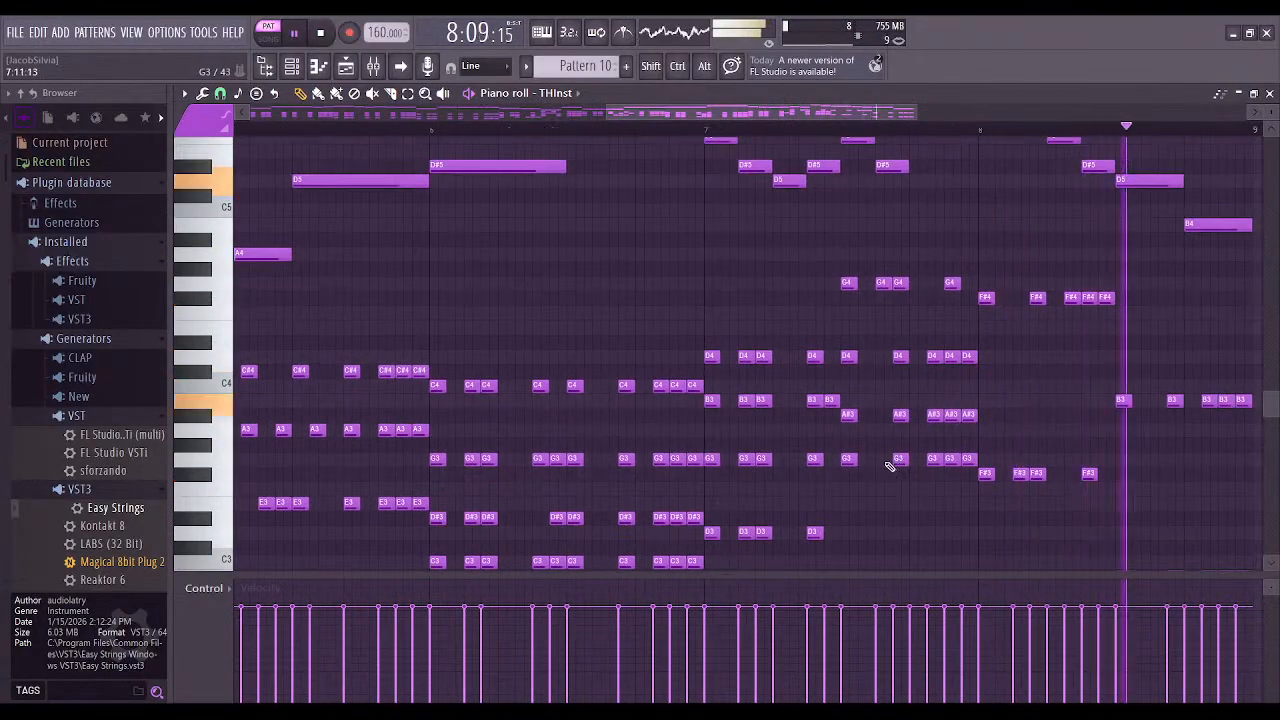
{"action": "left_click", "coordinate": [888, 461]}
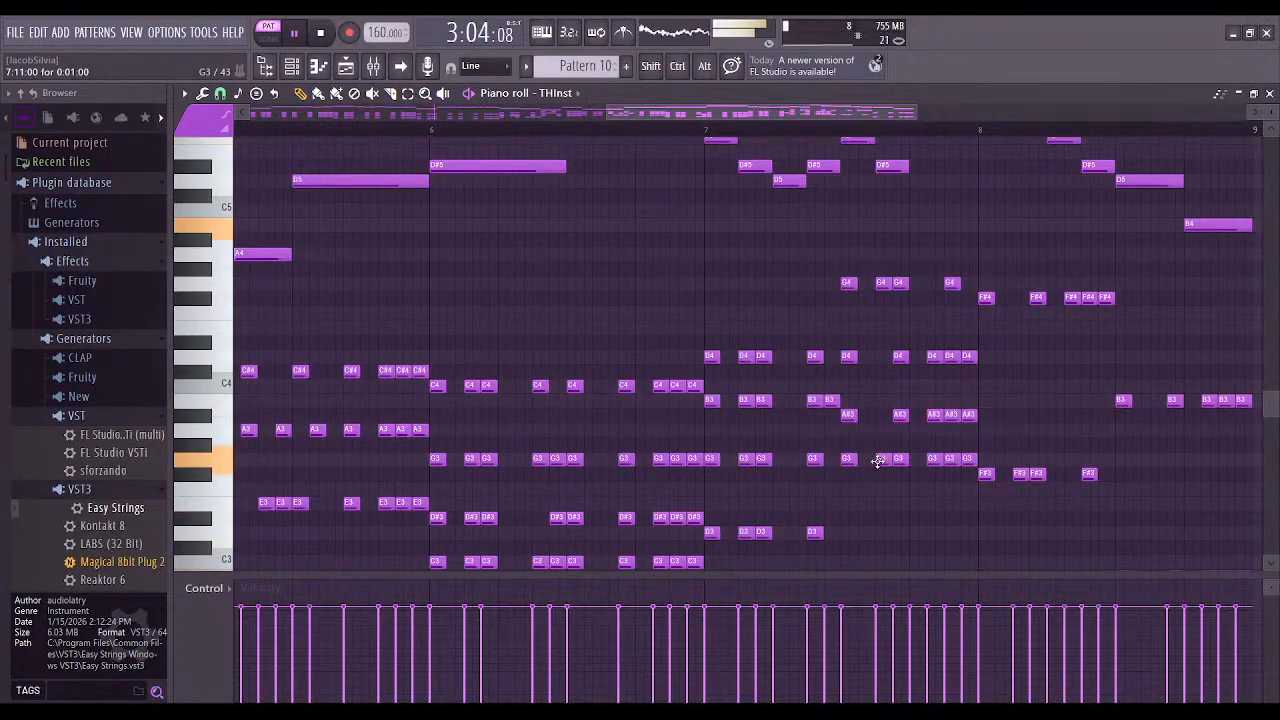
{"action": "left_click", "coordinate": [913, 460]}
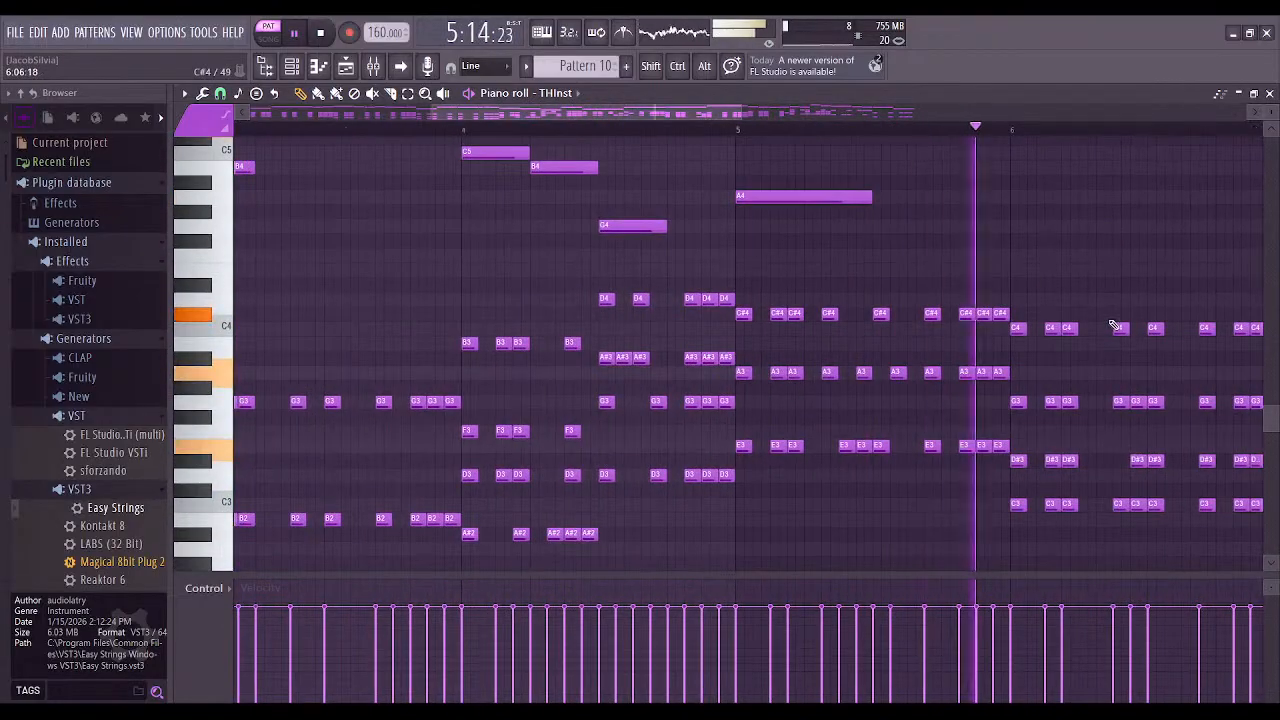
{"action": "left_click", "coordinate": [850, 314]}
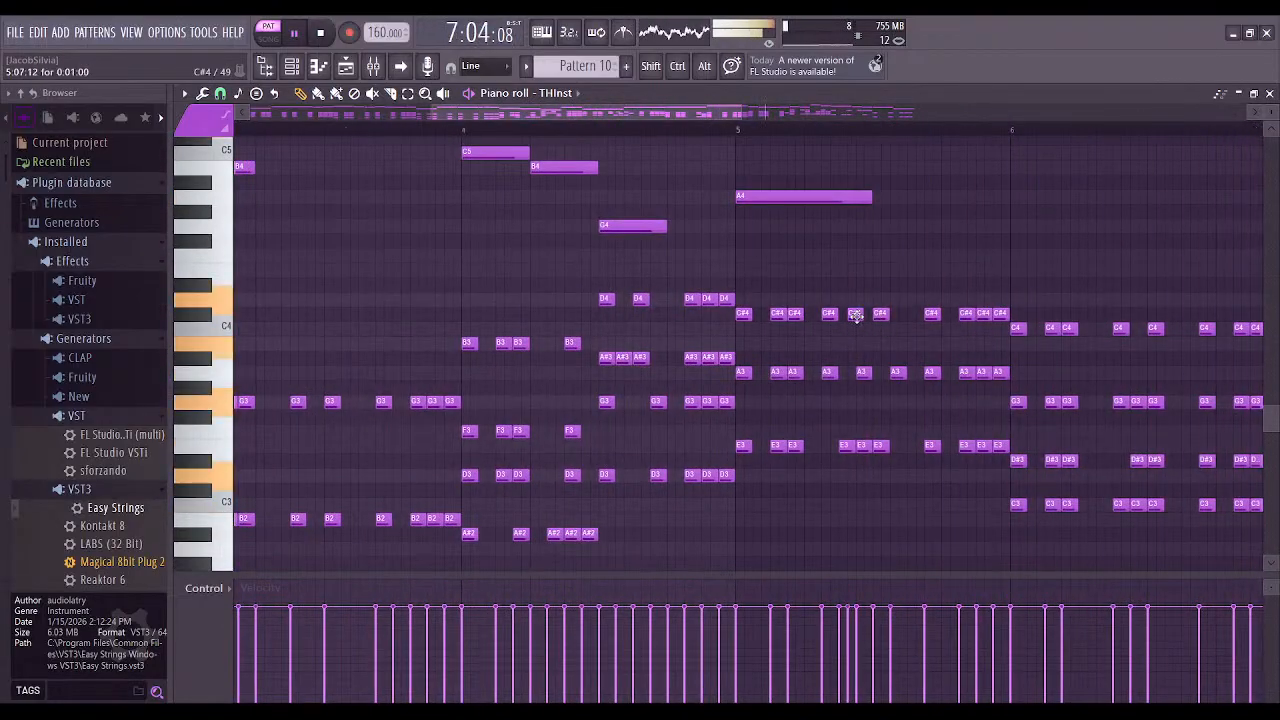
Add two G#2 stabs in the second half of bar 2 and vary the B2 rhythm in bar 3 by adding and removing stabs
{"action": "left_click_drag", "start_coordinate": [916, 285], "coordinate": [411, 280]}
{"action": "left_click_drag", "start_coordinate": [503, 277], "coordinate": [957, 252]}
{"action": "left_click_drag", "start_coordinate": [447, 267], "coordinate": [877, 257]}
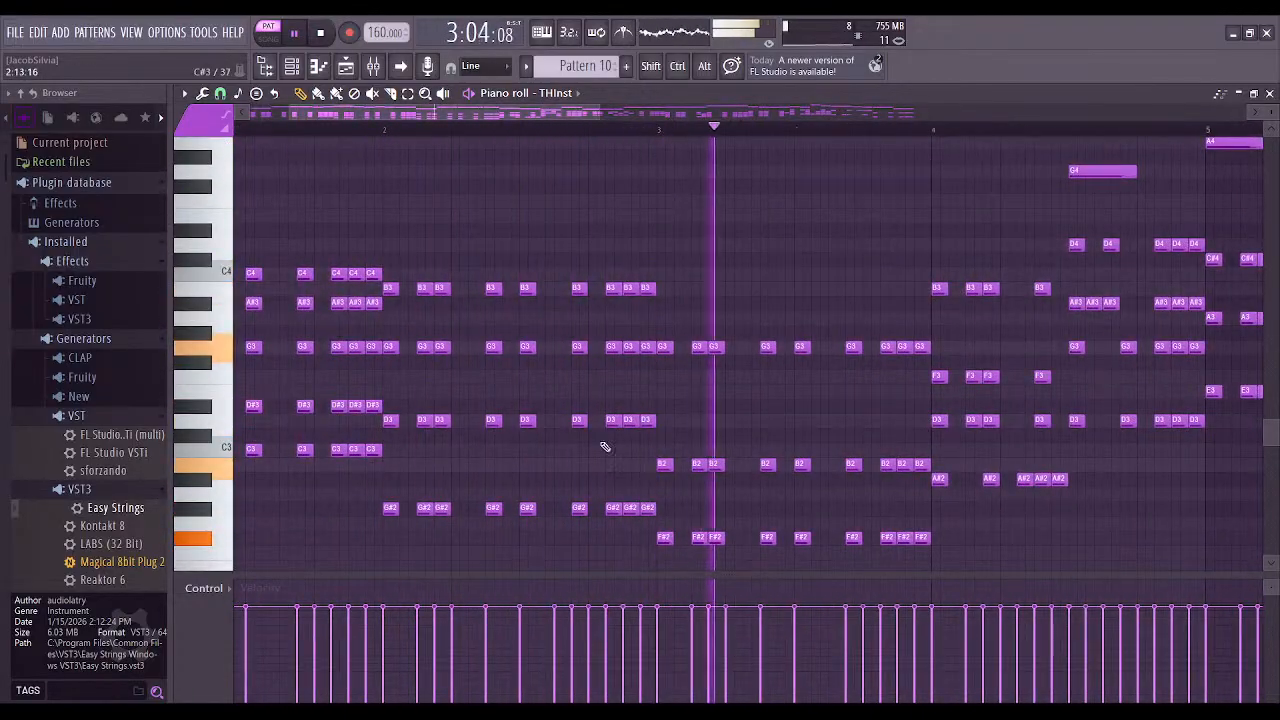
{"action": "left_click", "coordinate": [557, 510]}
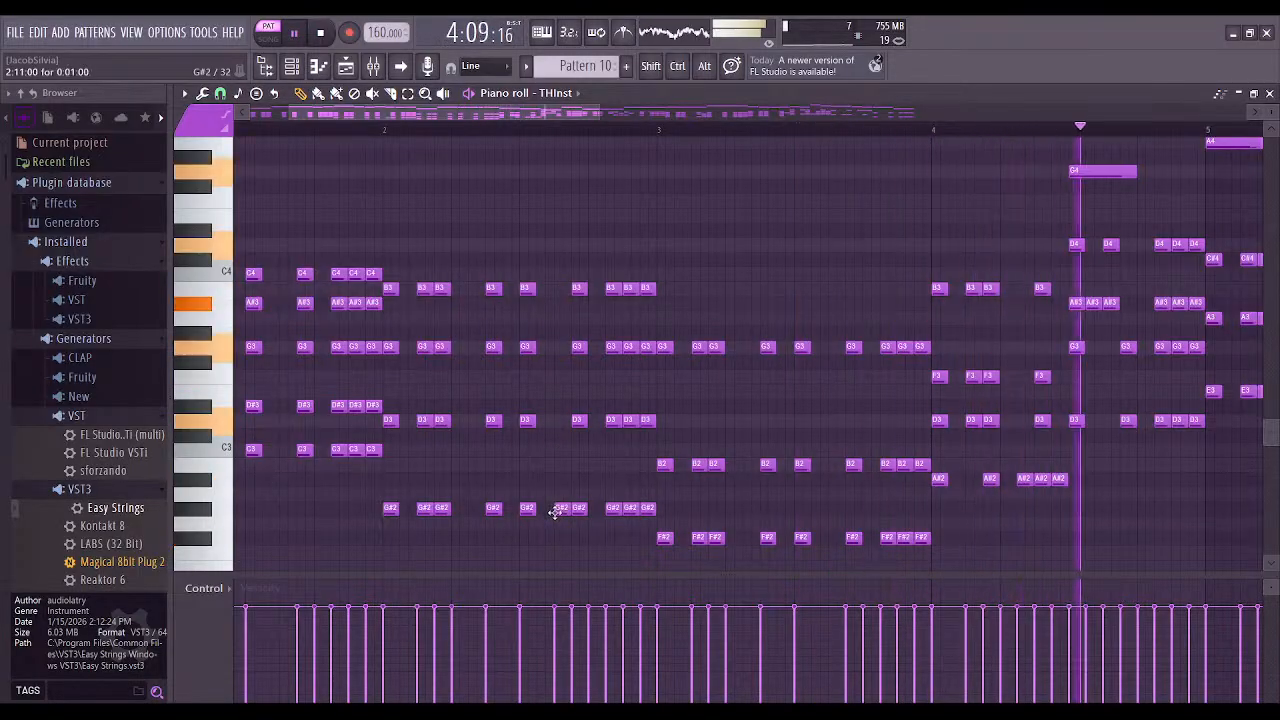
{"action": "left_click", "coordinate": [538, 508]}
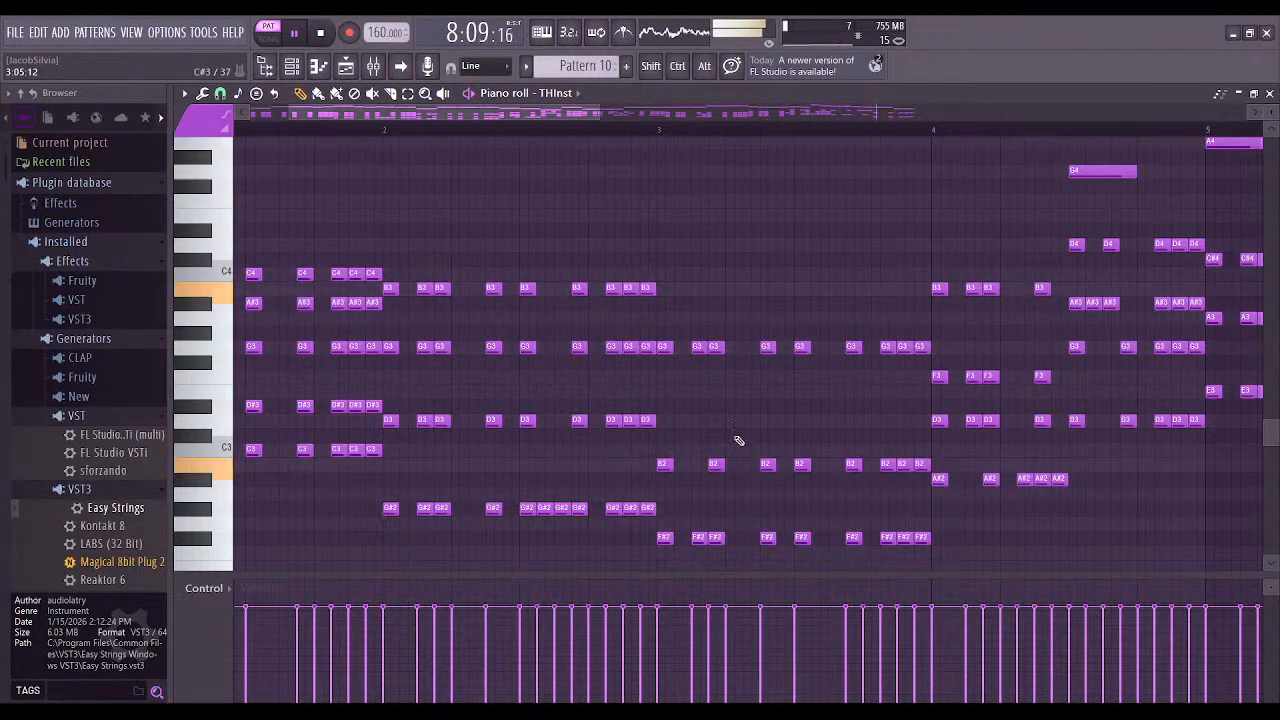
{"action": "left_click", "coordinate": [817, 464]}
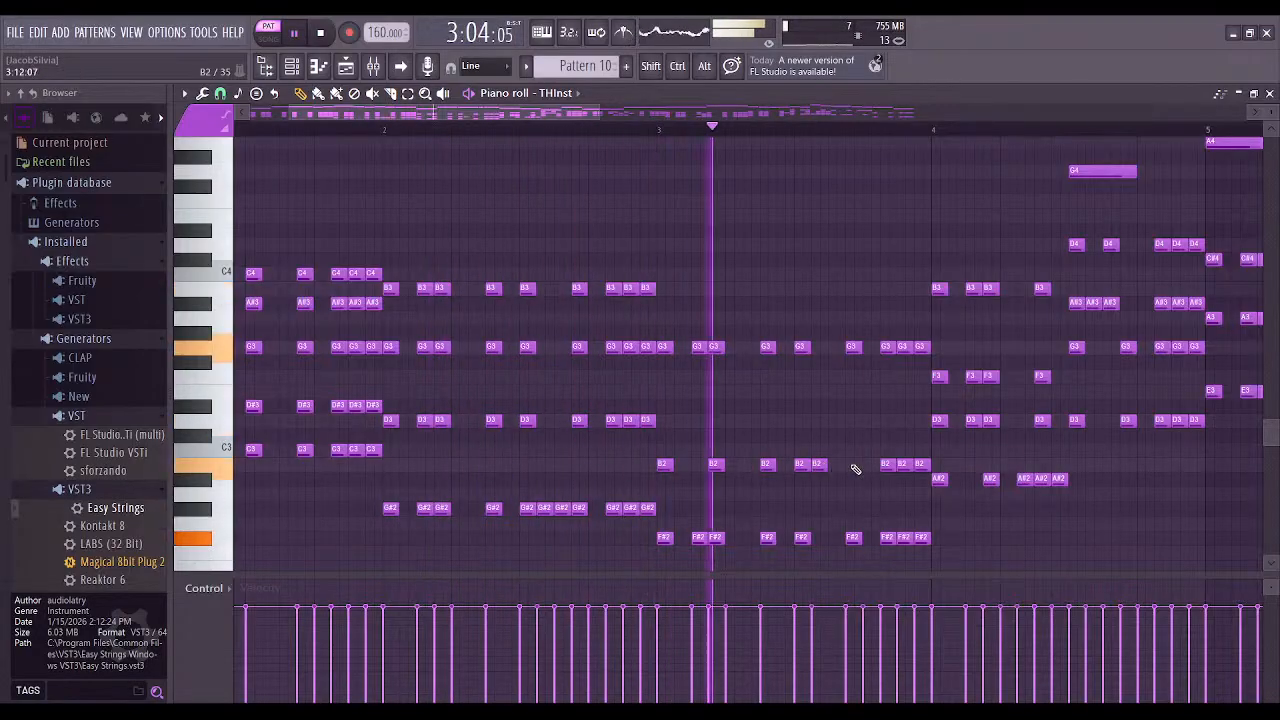
{"action": "left_click", "coordinate": [851, 464]}
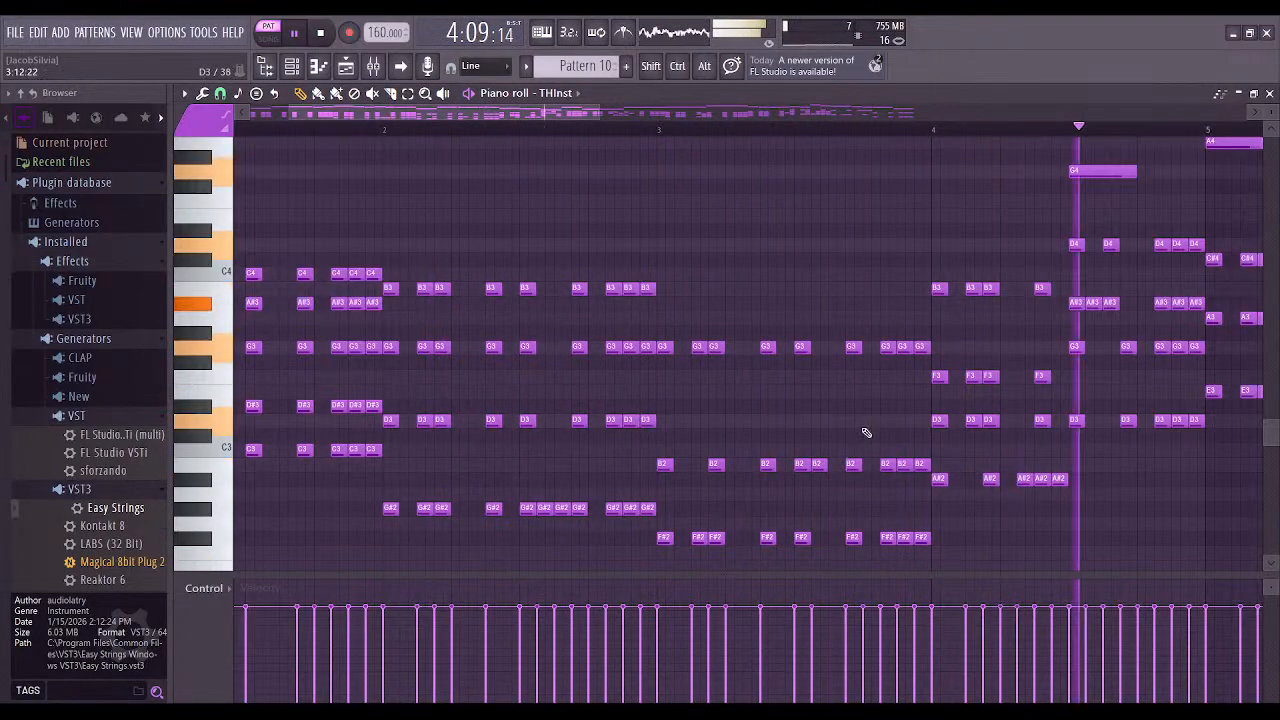
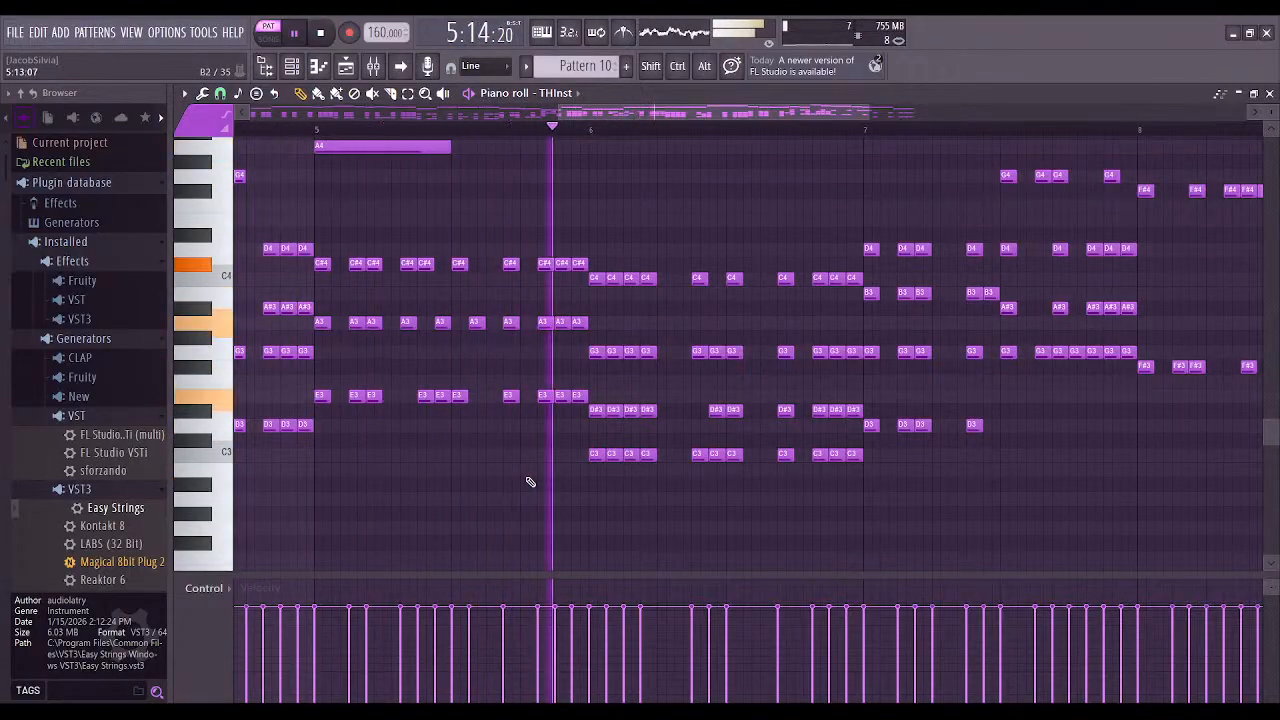
Delete the A3 stab just after the middle of bar 5 and play the passage to check its rhythm
{"action": "scroll", "coordinate": [586, 506], "scroll_direction": "up", "scroll_amount": 3}
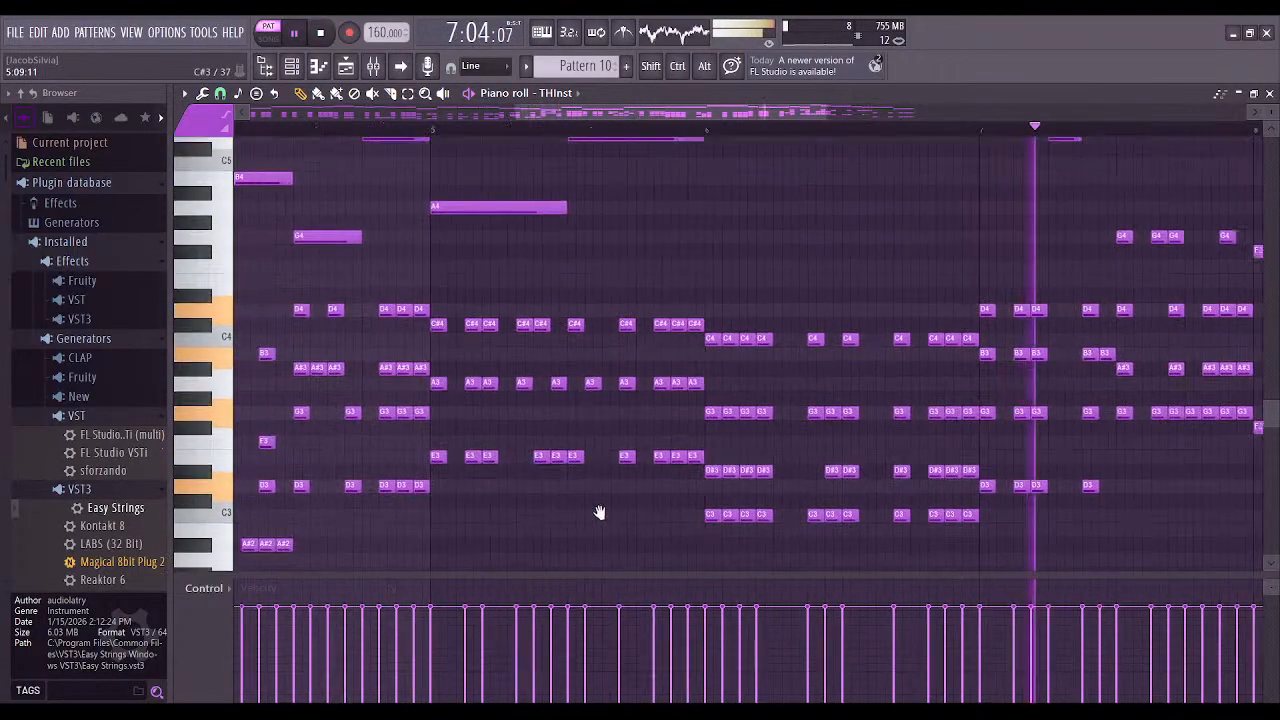
{"action": "scroll", "coordinate": [463, 246], "scroll_direction": "down", "scroll_amount": 2}
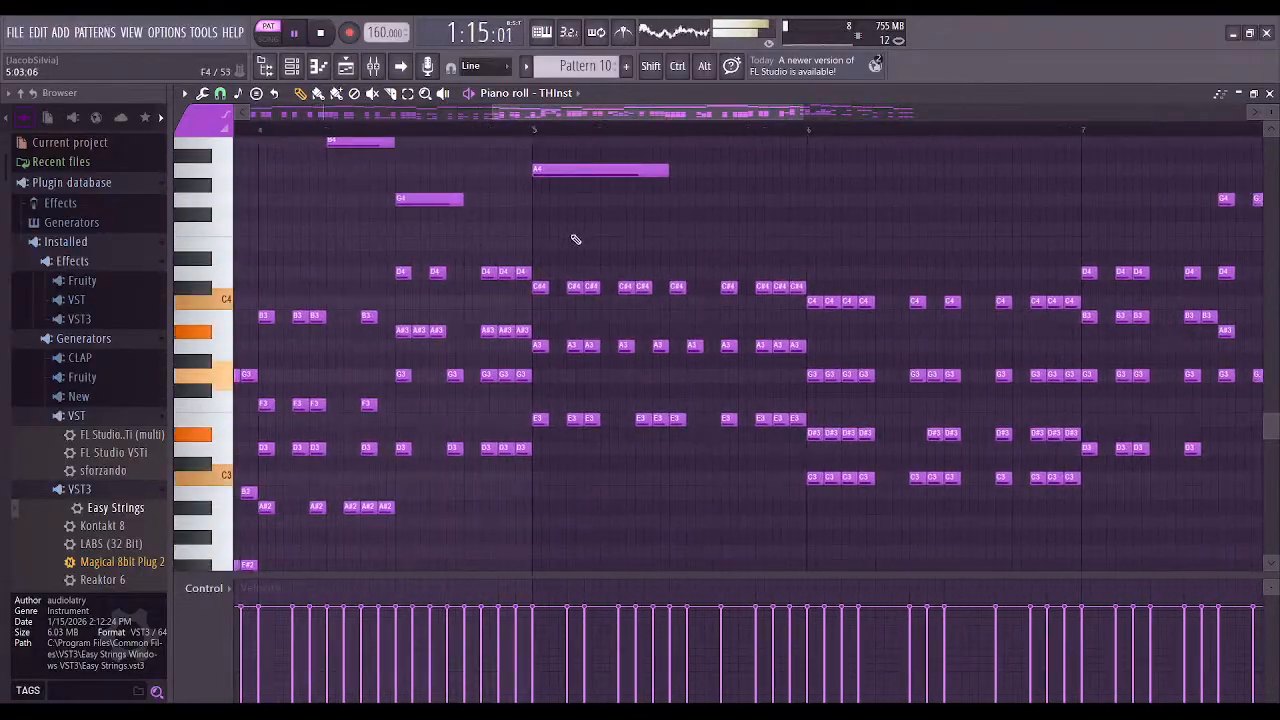
{"action": "scroll", "coordinate": [580, 218], "scroll_direction": "down", "scroll_amount": 2}
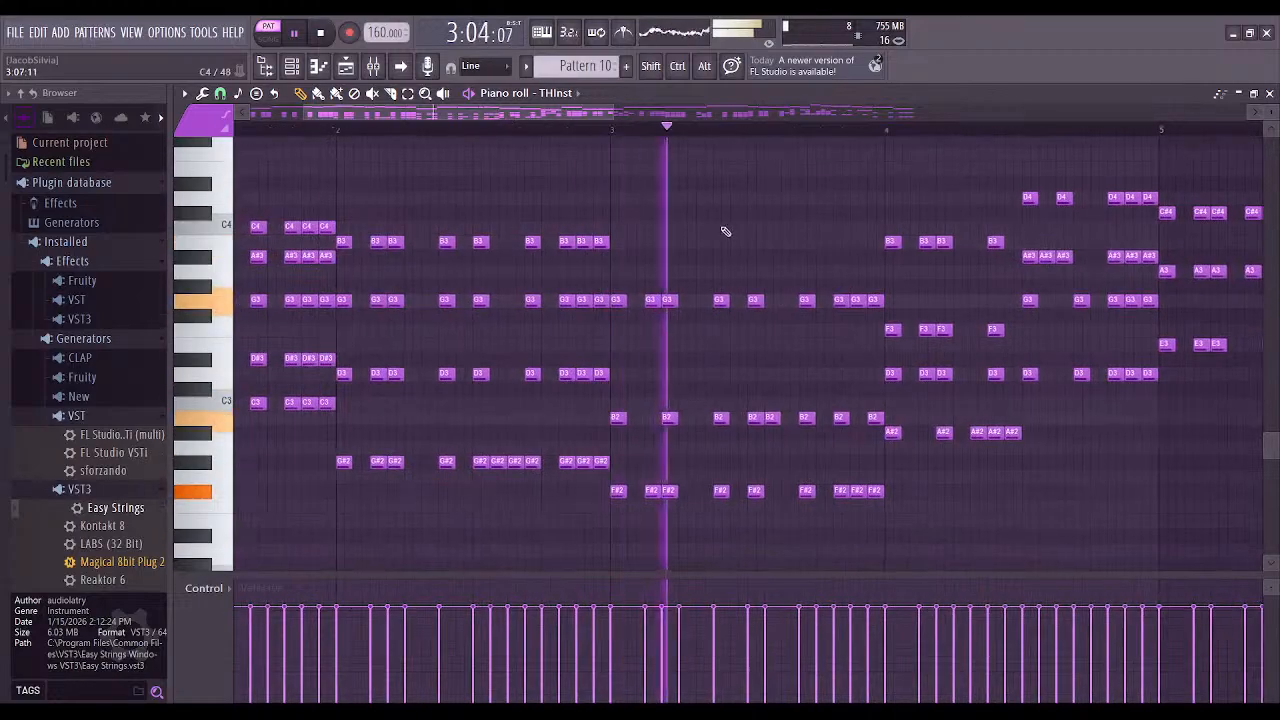
{"action": "scroll", "coordinate": [405, 217], "scroll_direction": "up", "scroll_amount": 2}
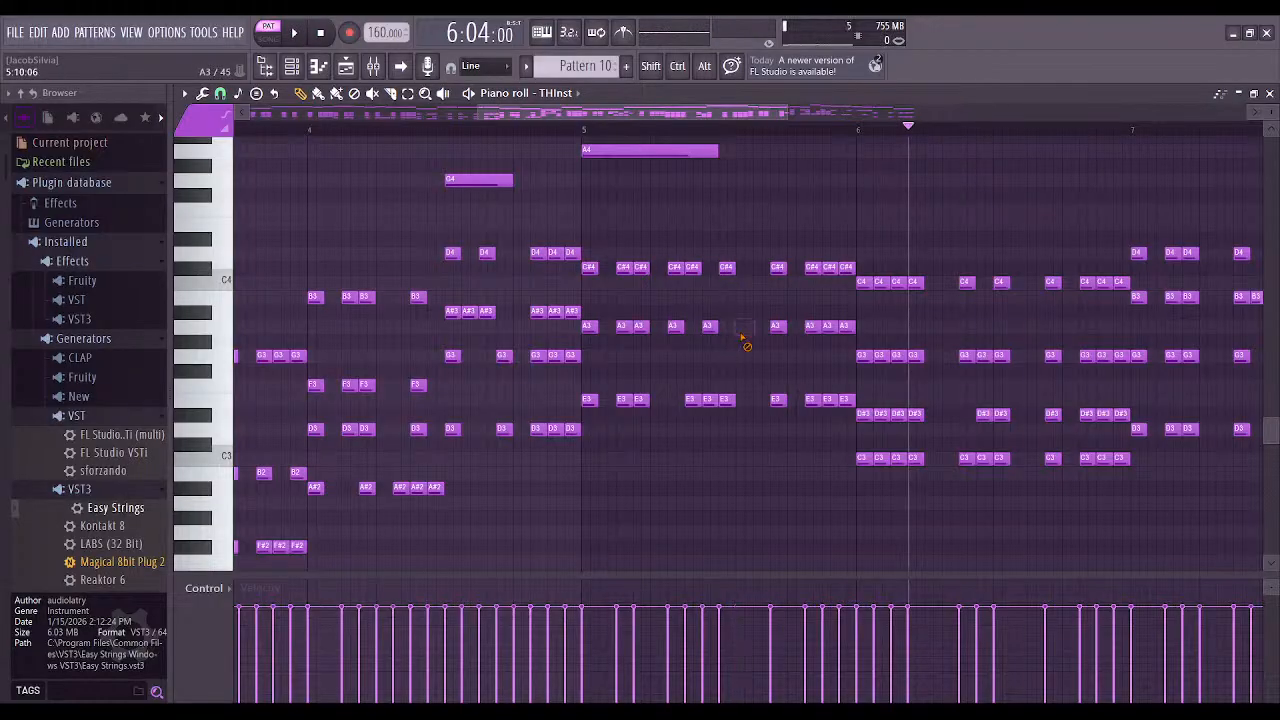
{"action": "left_click", "coordinate": [293, 35]}
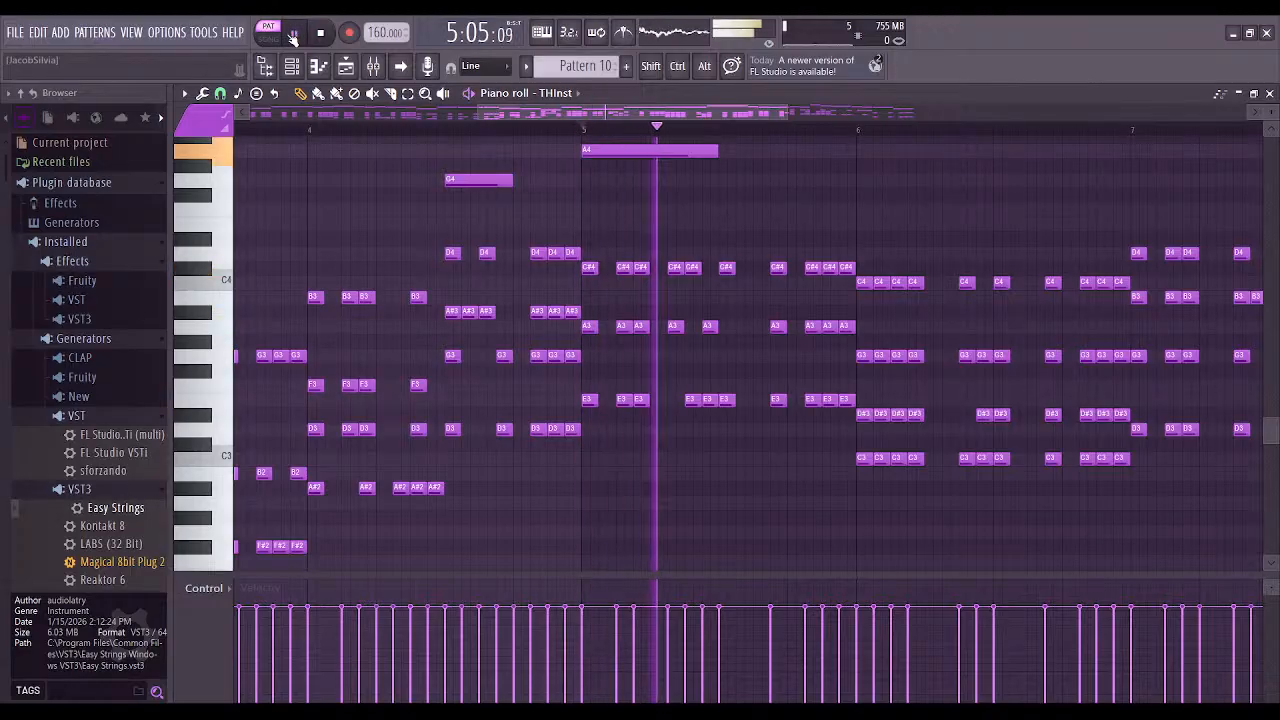
{"action": "left_click", "coordinate": [294, 36]}
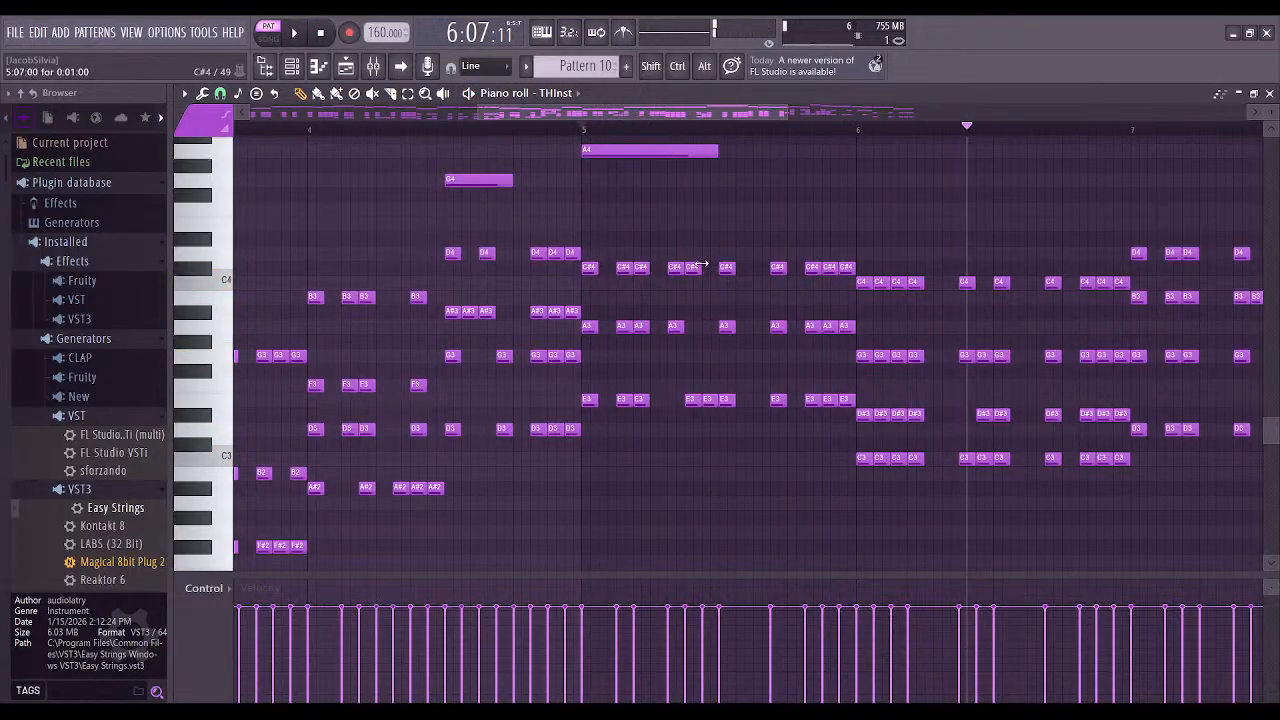
Replay from bar 5, retime the A3 stab after its middle, and fill in neighbouring A3, C#4 and E3 stabs
{"action": "left_click", "coordinate": [298, 33]}
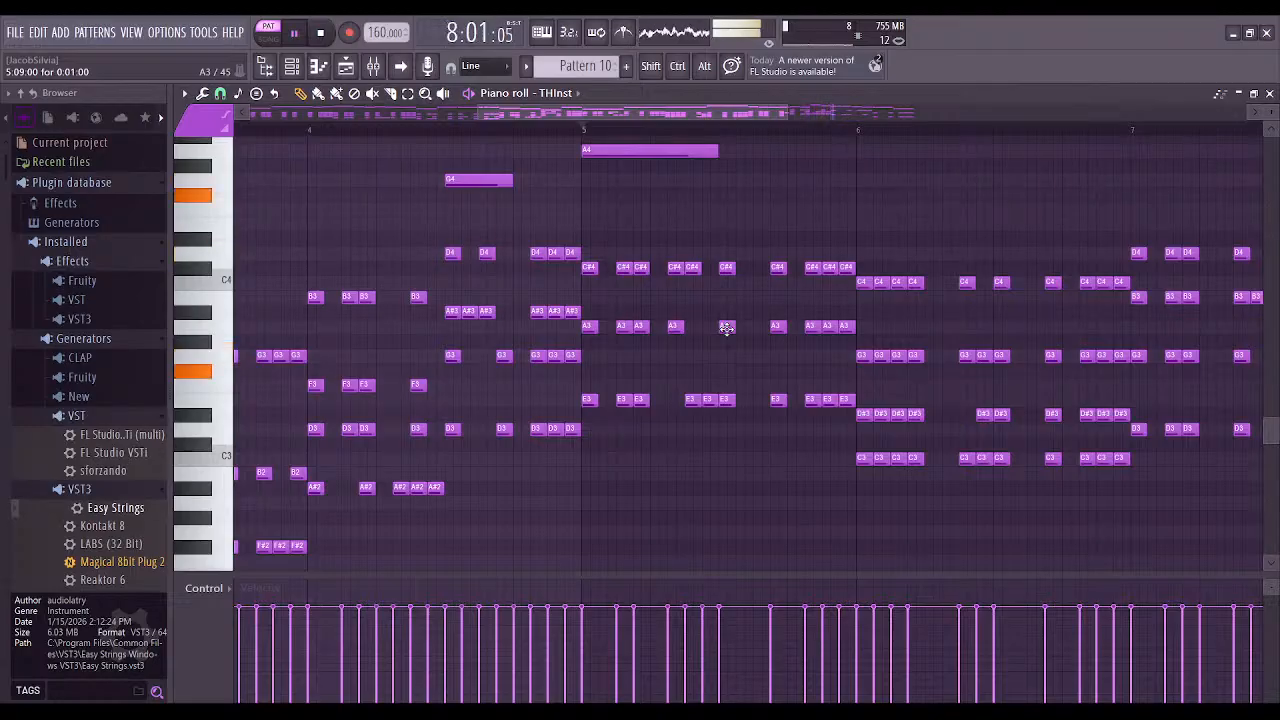
{"action": "left_click", "coordinate": [585, 133]}
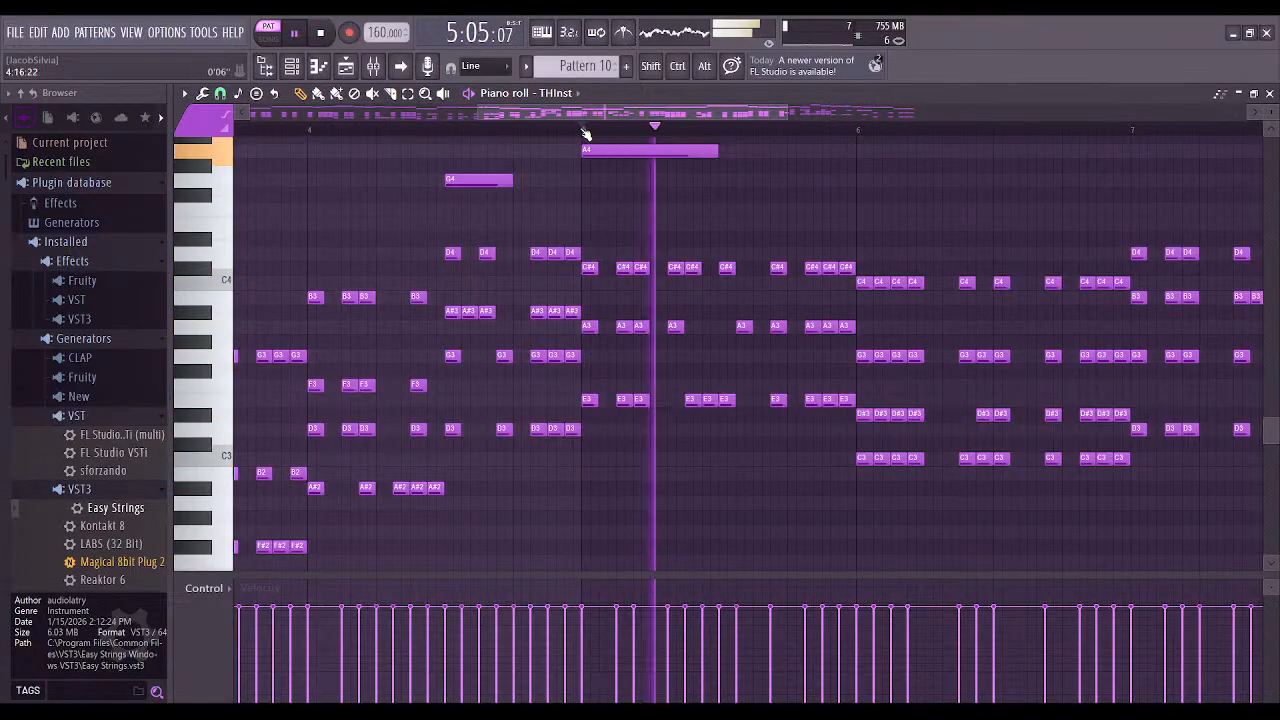
{"action": "left_click", "coordinate": [585, 133]}
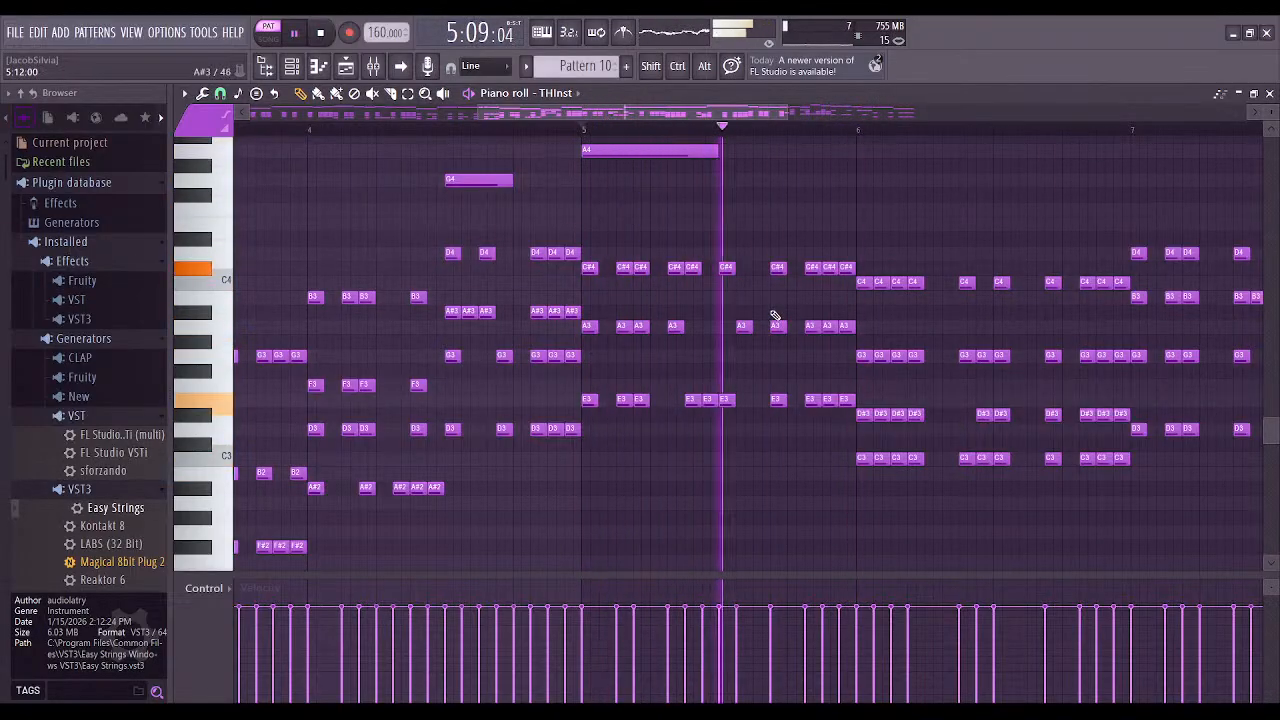
{"action": "left_click_drag", "start_coordinate": [743, 326], "coordinate": [725, 326]}
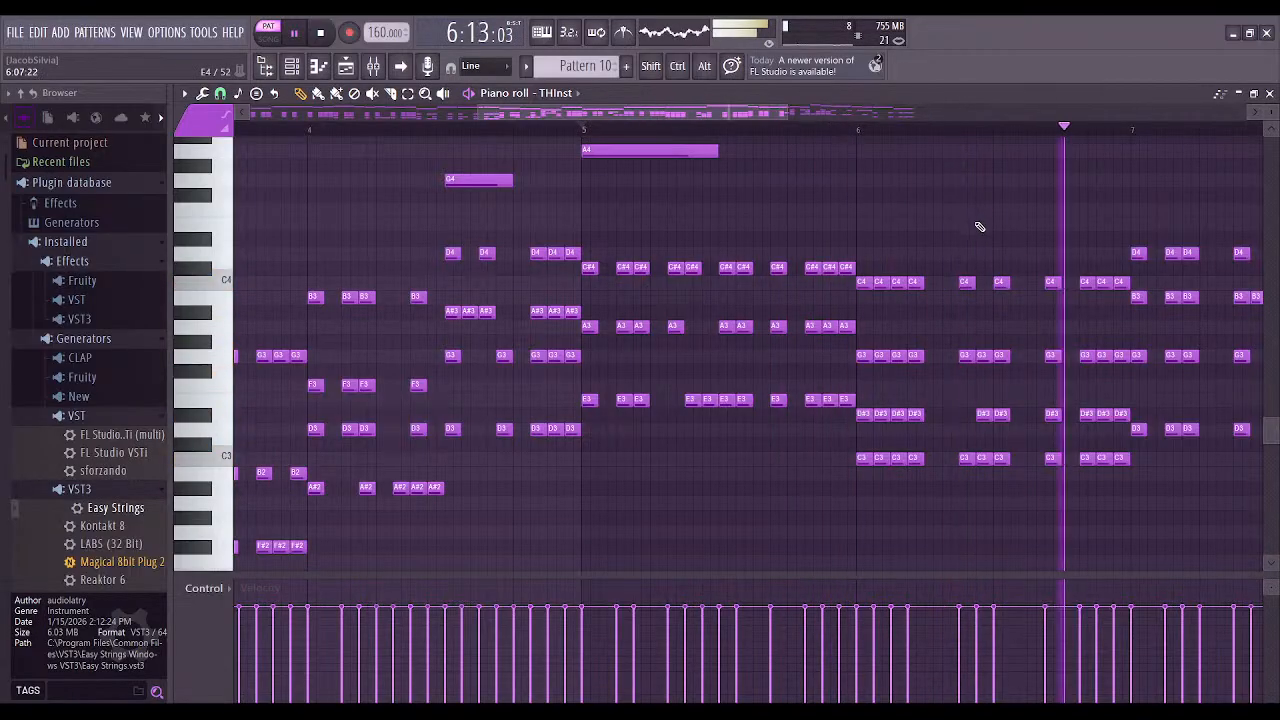
Rearrange the closing C3 and D#3 stabs of bar 6, and add an A#3 stab and remove a D4 stab in bar 7's second half
{"action": "left_click_drag", "start_coordinate": [977, 214], "coordinate": [553, 260]}
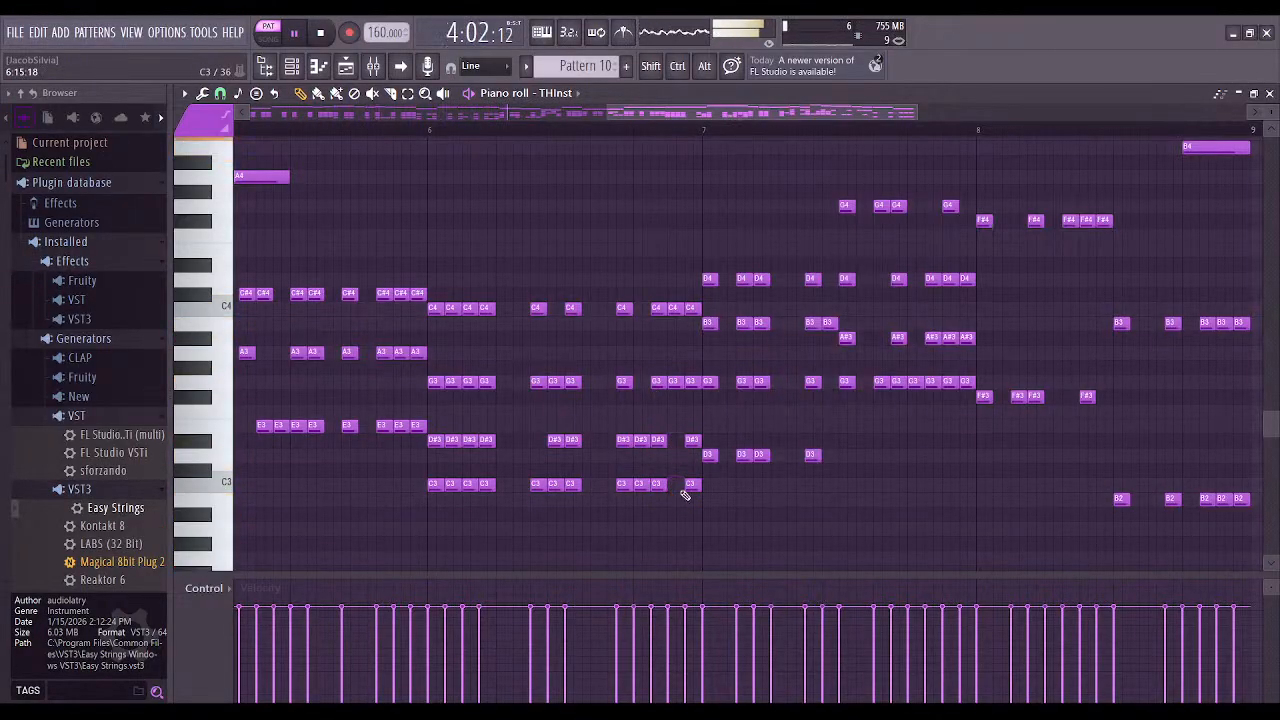
{"action": "left_click_drag", "start_coordinate": [997, 451], "coordinate": [803, 450]}
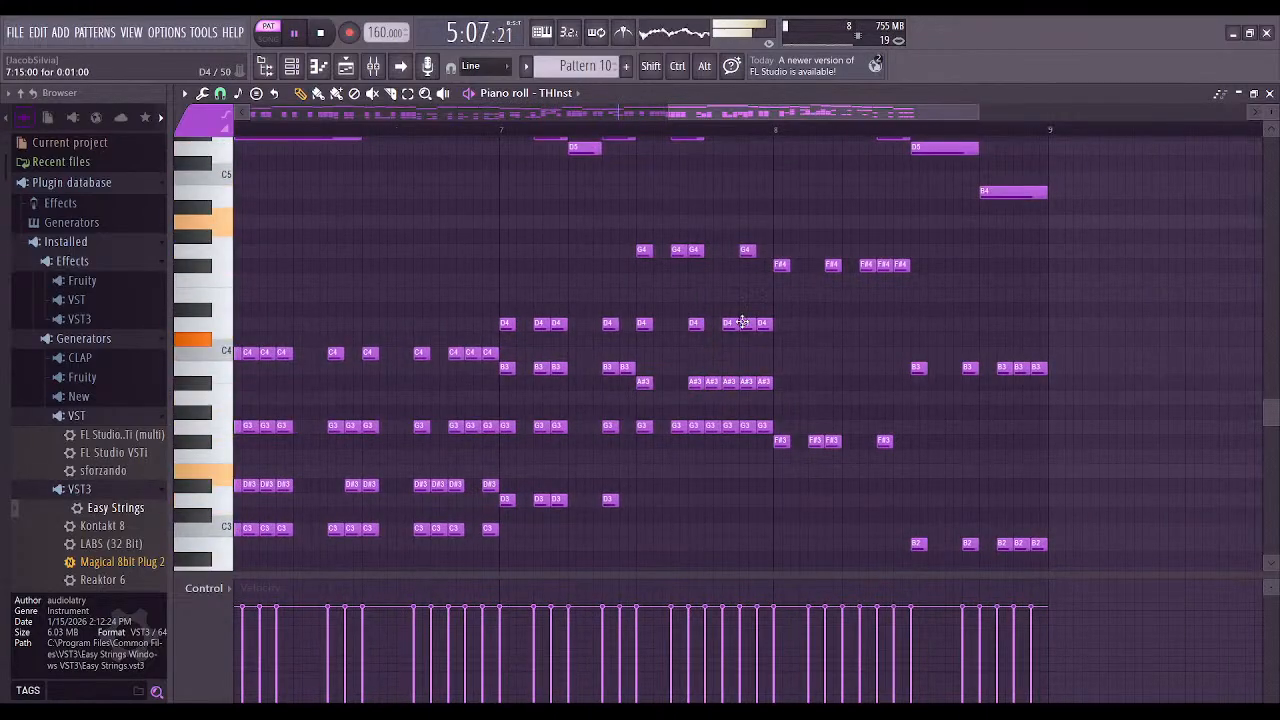
{"action": "left_click_drag", "start_coordinate": [1037, 407], "coordinate": [971, 329]}
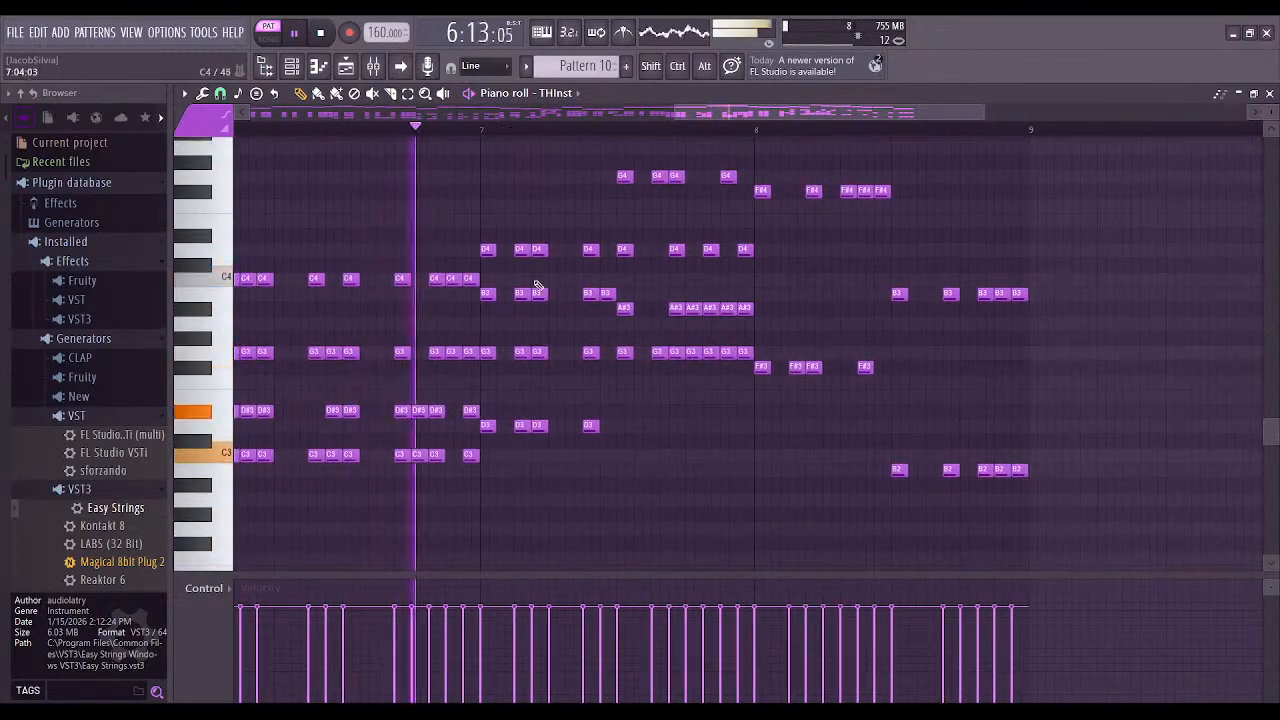
Pause playback and raise all of bar 3's F#2 stabs to A#3
{"action": "left_click_drag", "start_coordinate": [343, 216], "coordinate": [934, 234]}
{"action": "left_click_drag", "start_coordinate": [486, 266], "coordinate": [786, 257]}
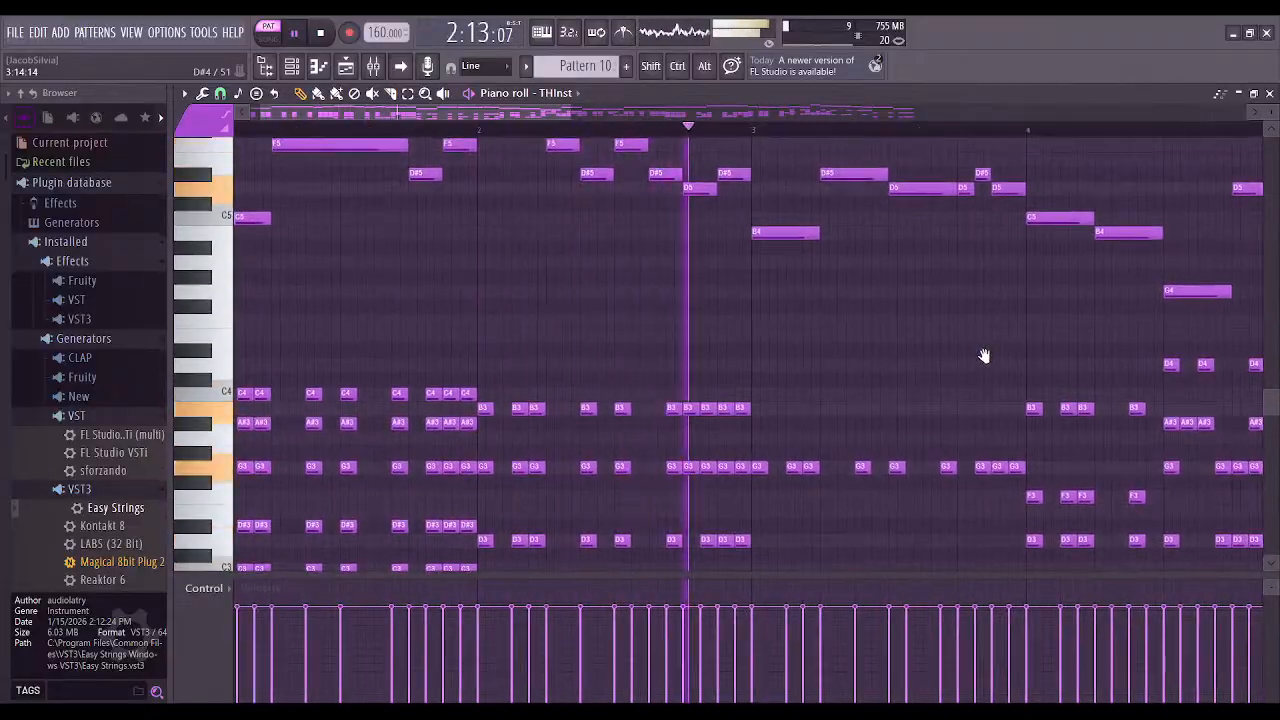
{"action": "key", "text": "space"}
{"action": "scroll", "coordinate": [657, 197], "scroll_direction": "down", "scroll_amount": 4}
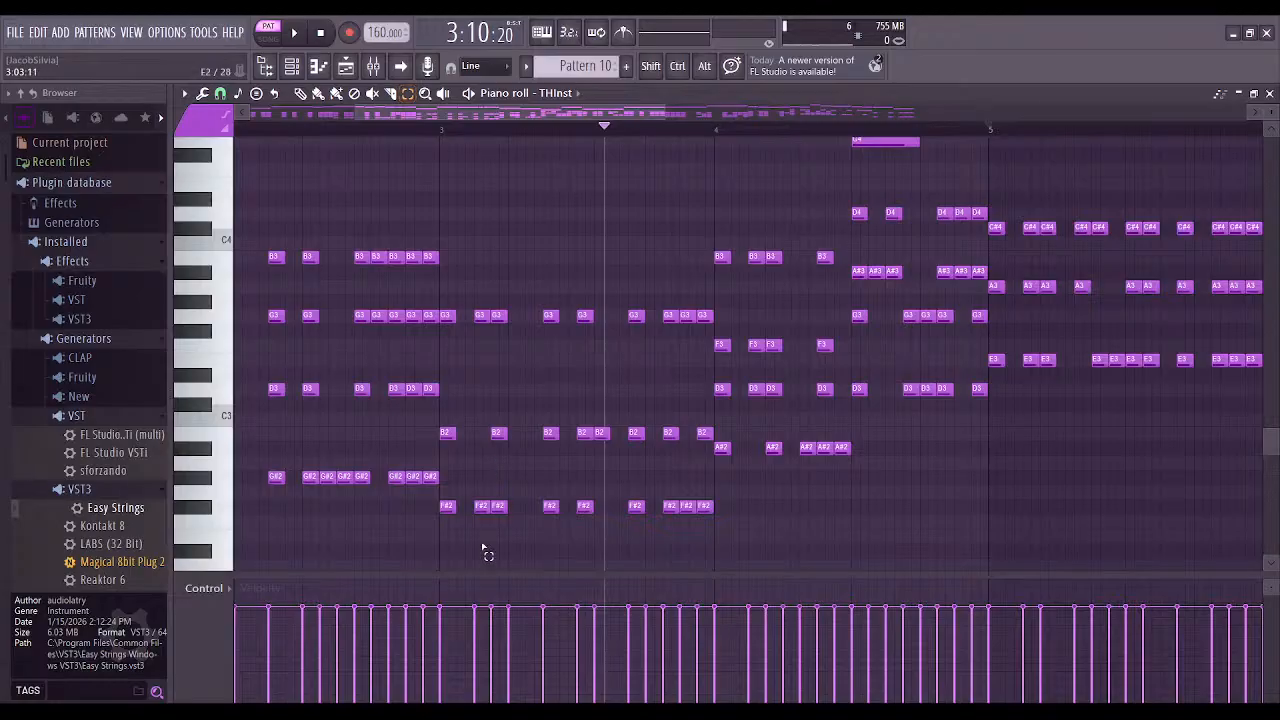
{"action": "left_click_drag", "start_coordinate": [452, 488], "coordinate": [586, 528]}
{"action": "left_click_drag", "start_coordinate": [717, 538], "coordinate": [706, 280]}
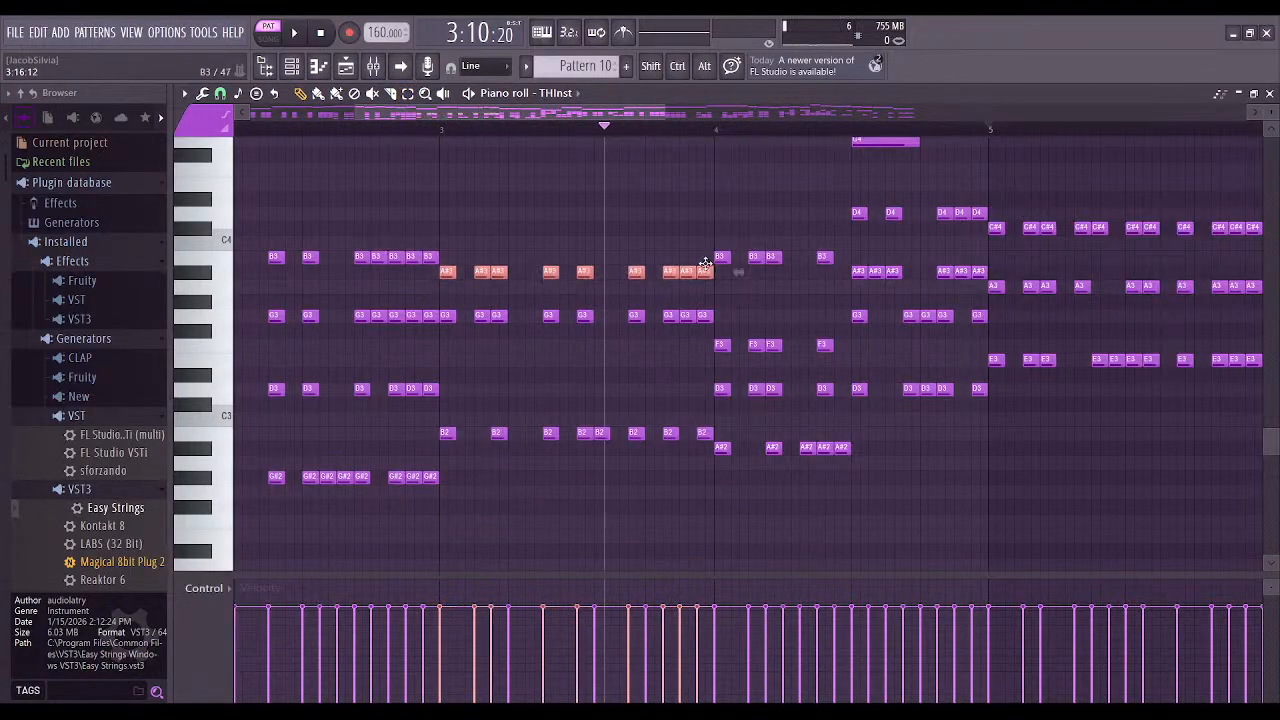
Audition bar 3 and raise its A#3 stabs to C4, listen again, and raise them further to D4
{"action": "key", "text": "space"}
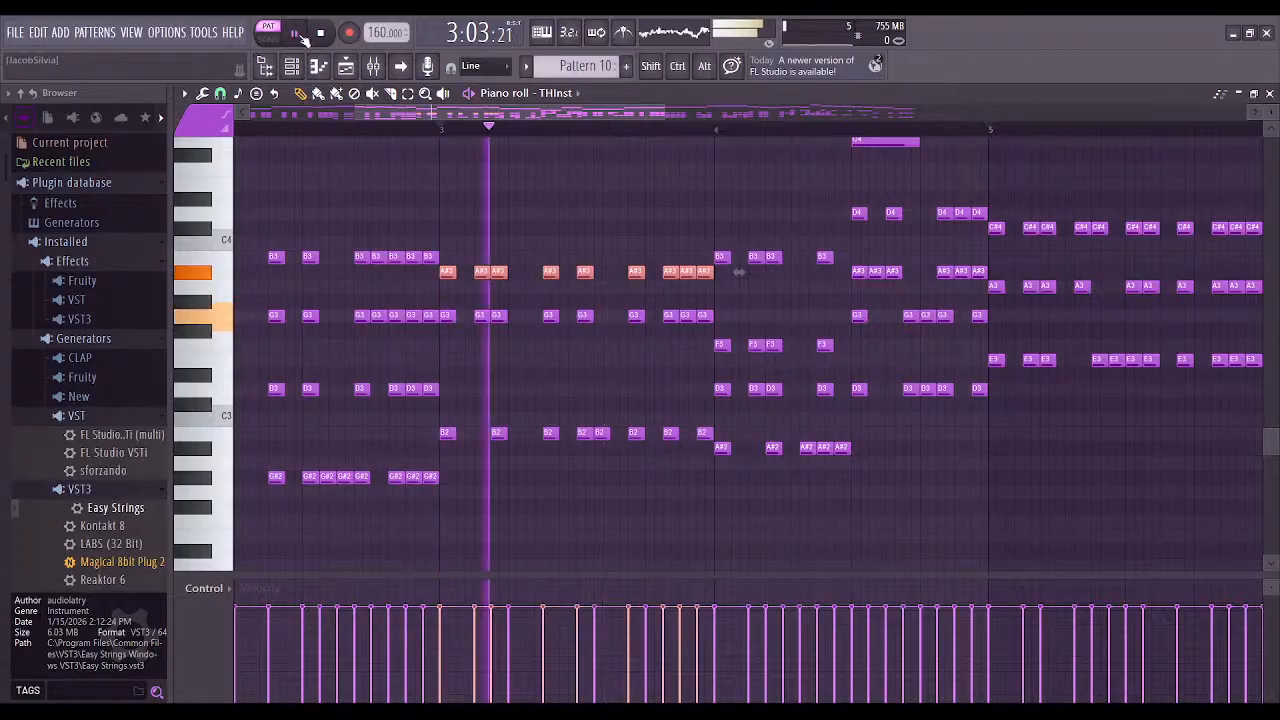
{"action": "left_click_drag", "start_coordinate": [446, 272], "coordinate": [446, 242]}
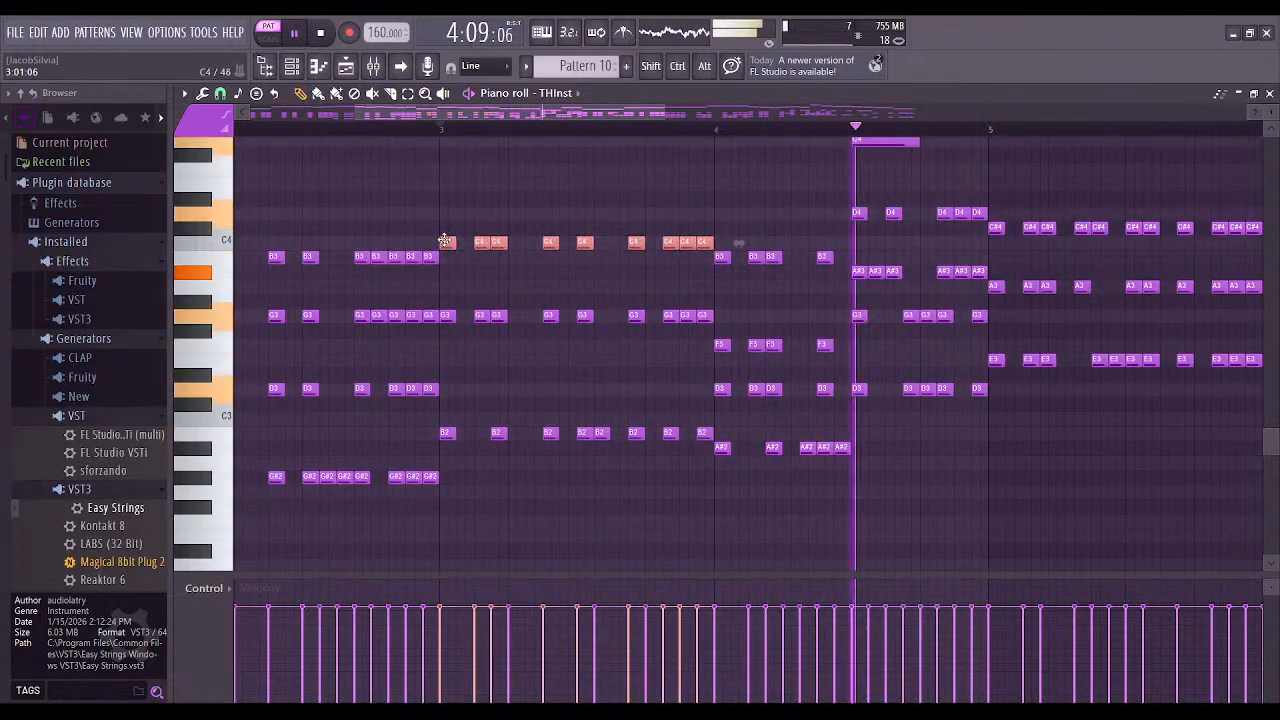
{"action": "left_click", "coordinate": [310, 118]}
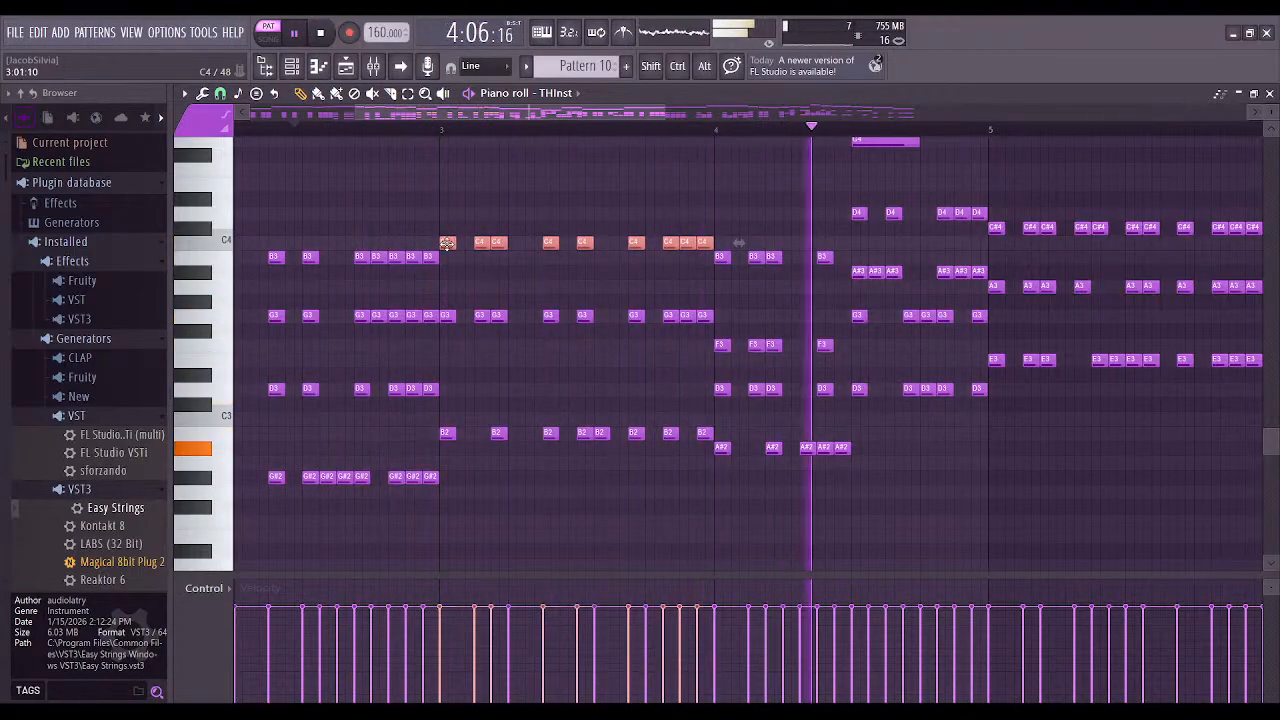
{"action": "left_click_drag", "start_coordinate": [447, 243], "coordinate": [447, 213]}
{"action": "left_click", "coordinate": [319, 116]}
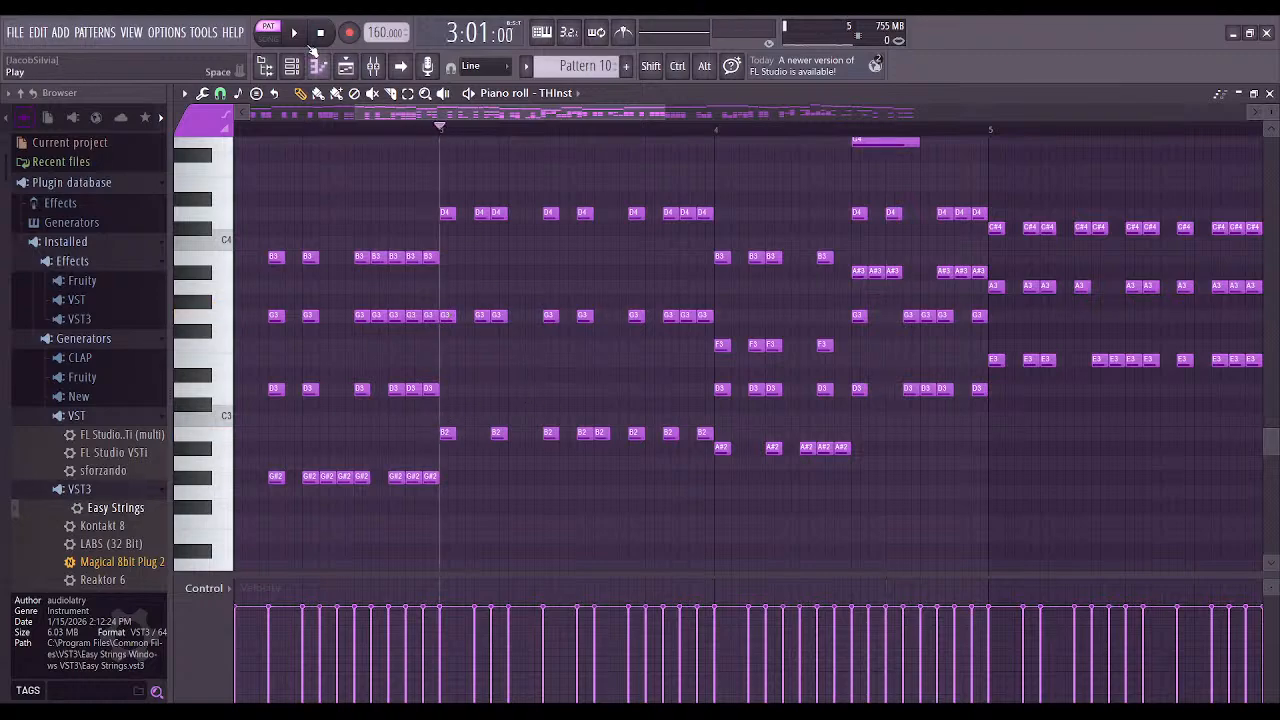
Play the pattern from bar 3 and loop through it to hear the revised stabs against the melody
{"action": "left_click", "coordinate": [293, 31]}
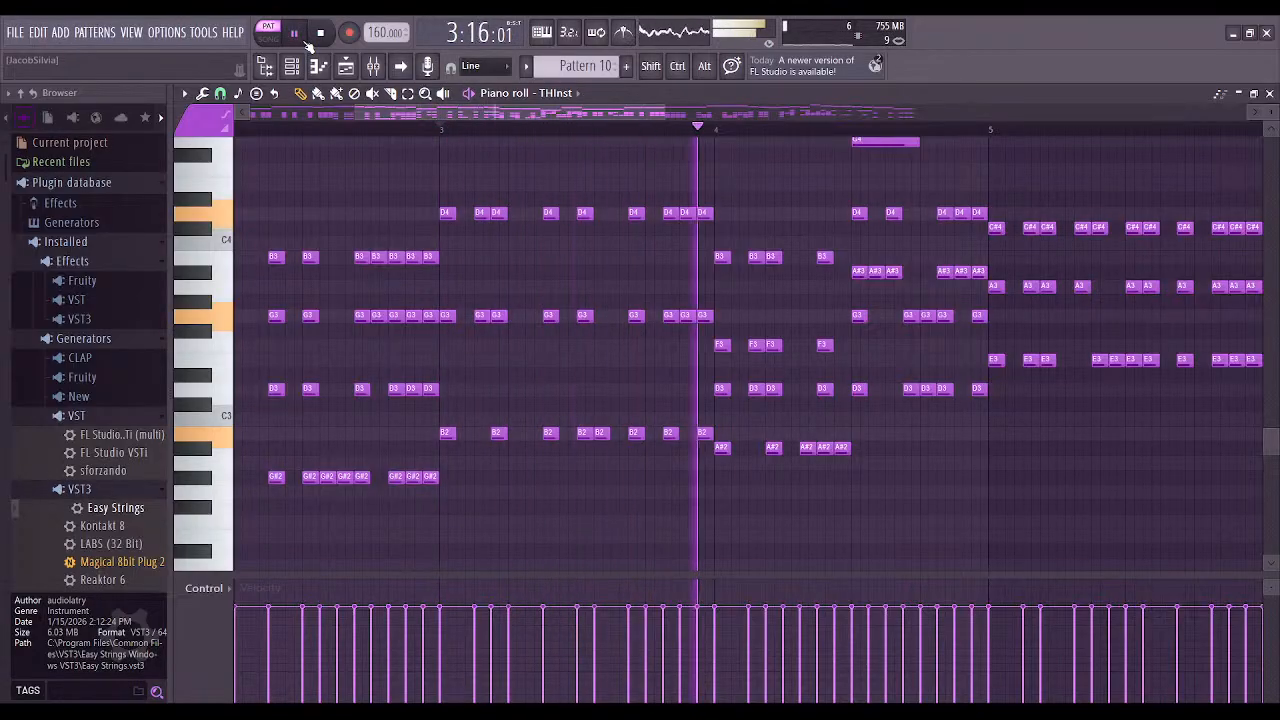
{"action": "scroll", "coordinate": [749, 306], "scroll_direction": "up", "scroll_amount": 3}
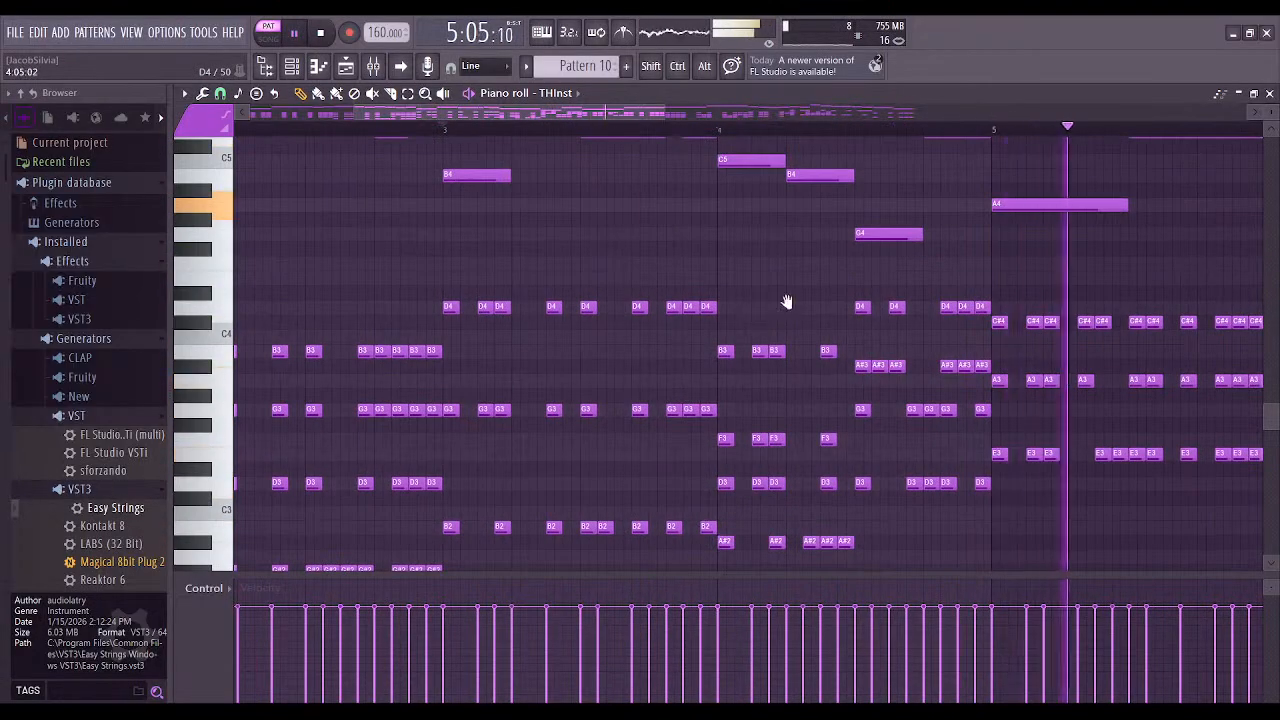
{"action": "scroll", "coordinate": [666, 250], "scroll_direction": "up", "scroll_amount": 4}
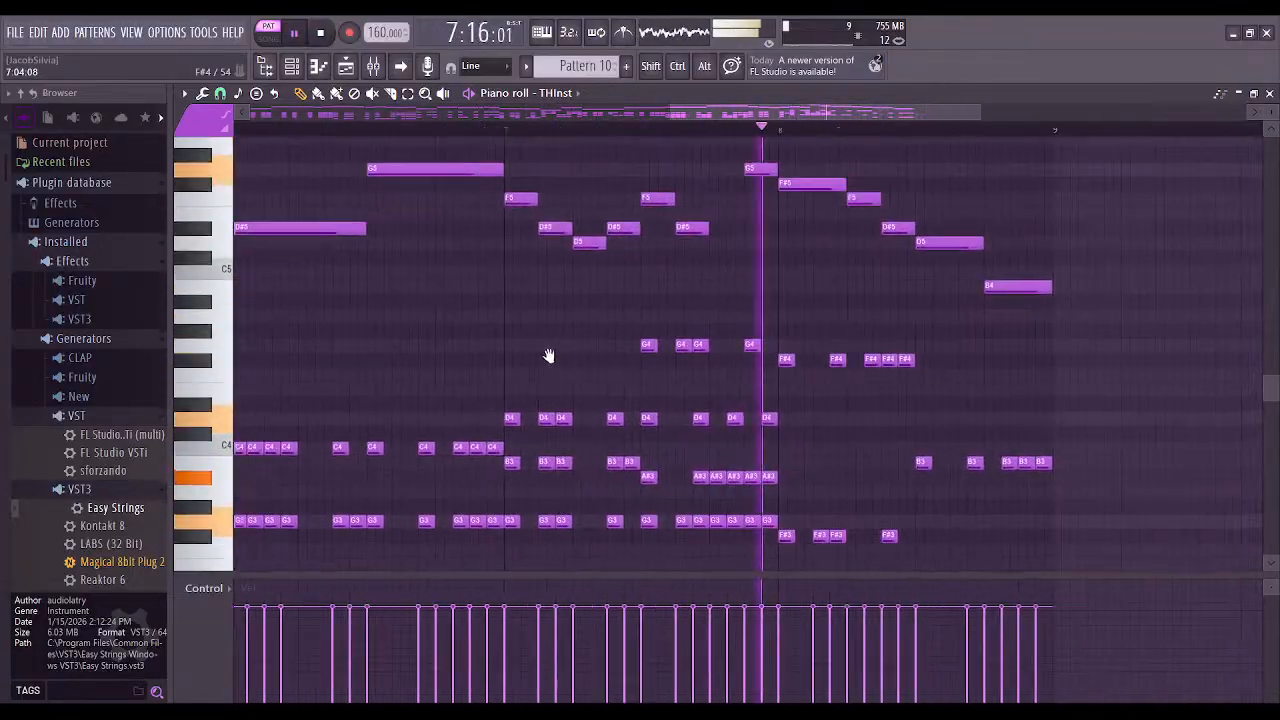
{"action": "scroll", "coordinate": [566, 274], "scroll_direction": "down", "scroll_amount": 4}
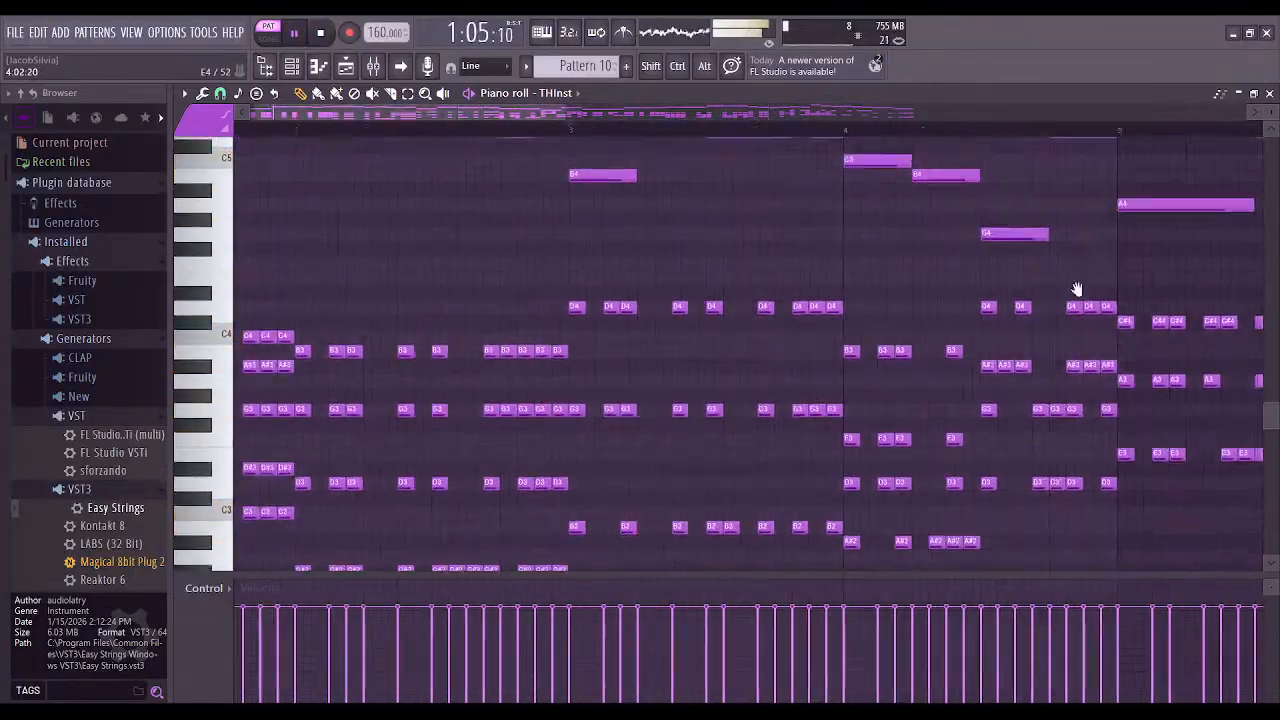
{"action": "scroll", "coordinate": [897, 306], "scroll_direction": "down", "scroll_amount": 3, "text": "ctrl"}
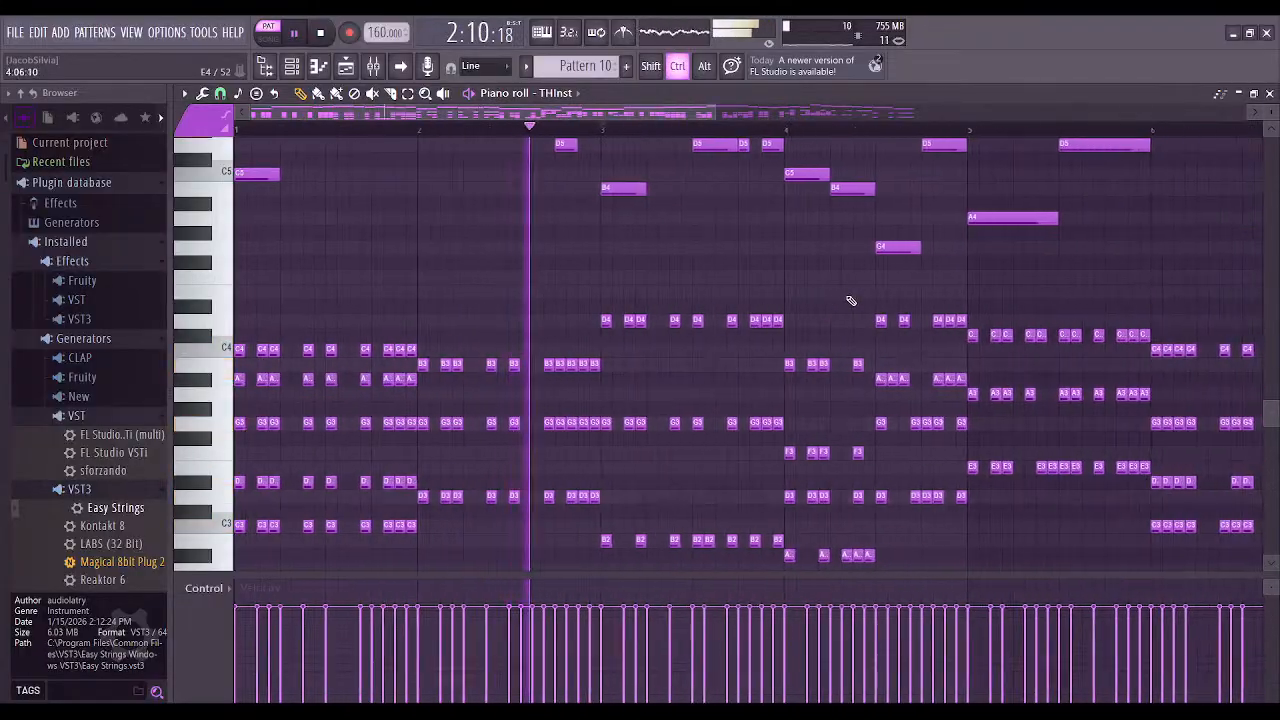
{"action": "scroll", "coordinate": [850, 300], "scroll_direction": "down", "scroll_amount": 3, "text": "ctrl"}
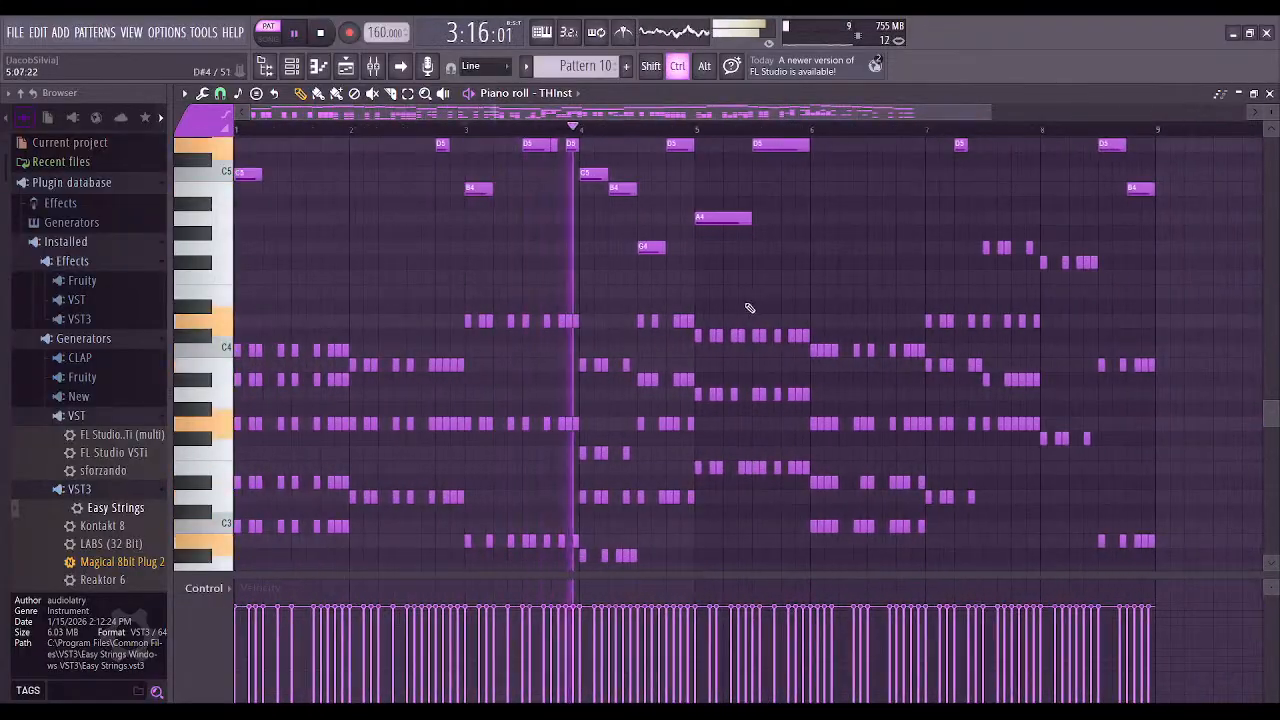
{"action": "scroll", "coordinate": [243, 224], "scroll_direction": "down", "scroll_amount": 2}
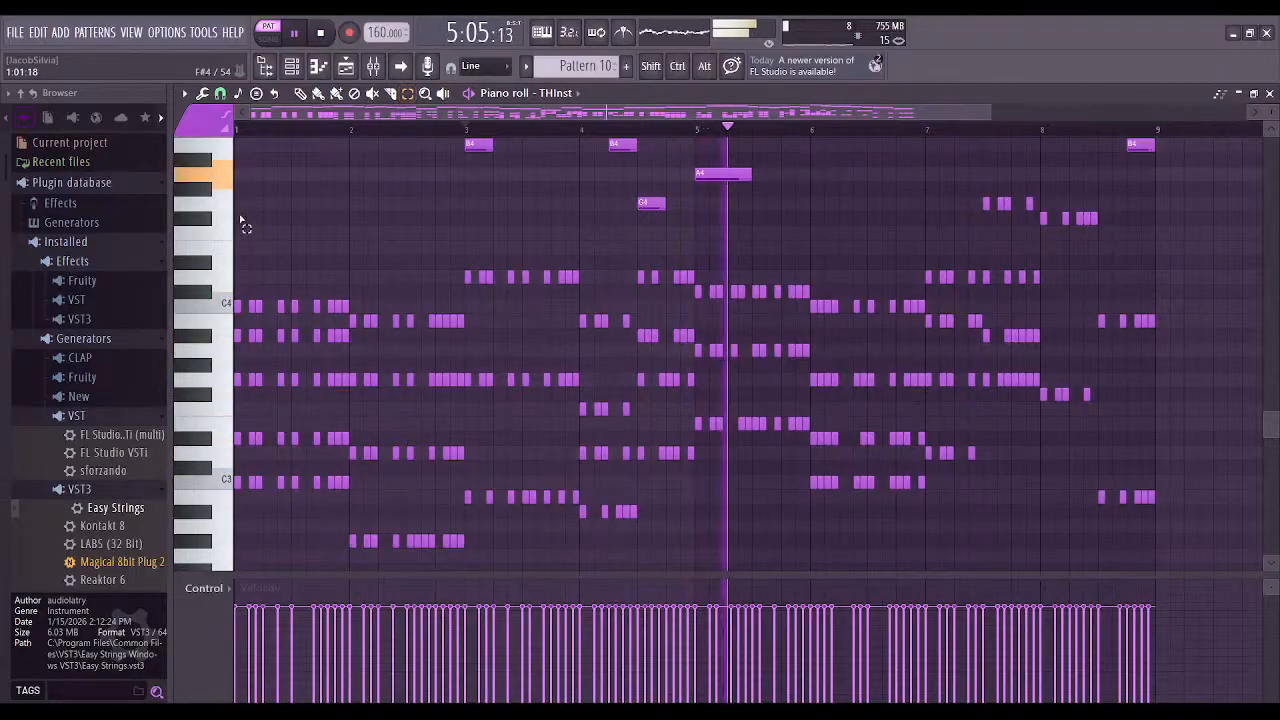
Cut all the chord stabs below the melody in Pattern 10 and paste them into a new pattern, Pattern 11
{"action": "left_click_drag", "start_coordinate": [239, 213], "coordinate": [1163, 566]}
{"action": "scroll", "coordinate": [1163, 566], "scroll_direction": "down", "scroll_amount": 12}
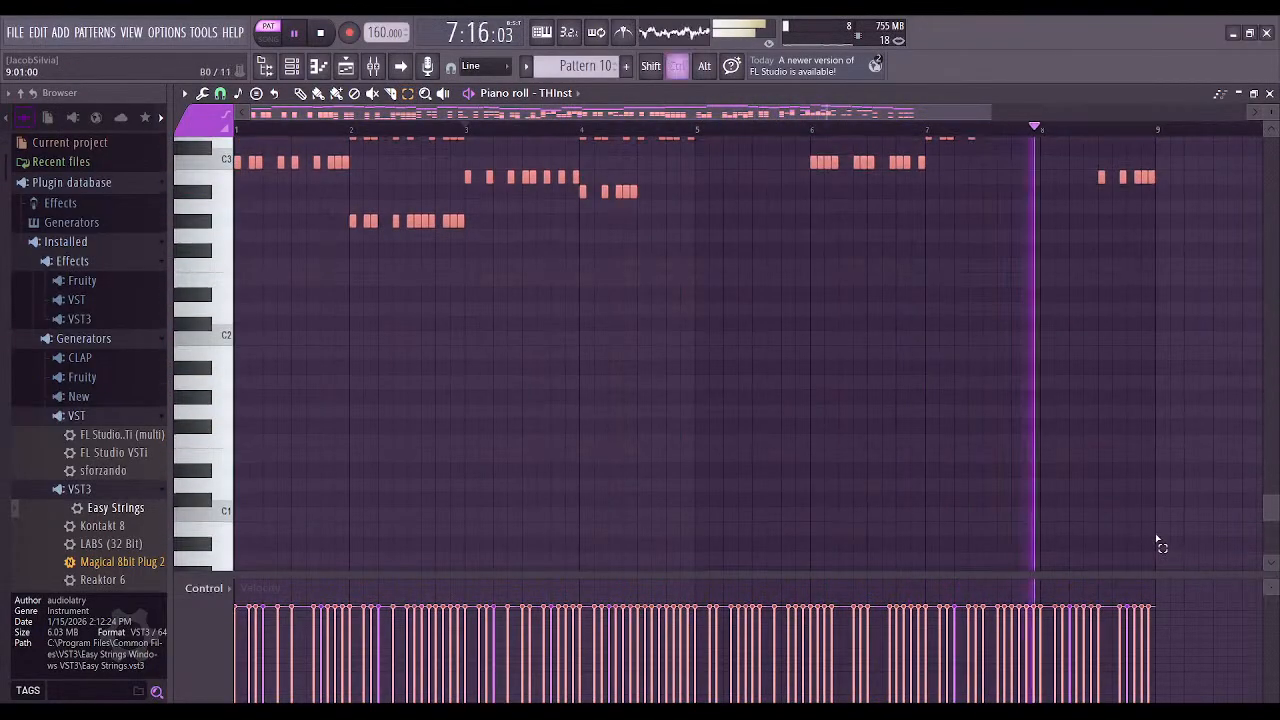
{"action": "key", "text": "ctrl+x"}
{"action": "left_click", "coordinate": [626, 66]}
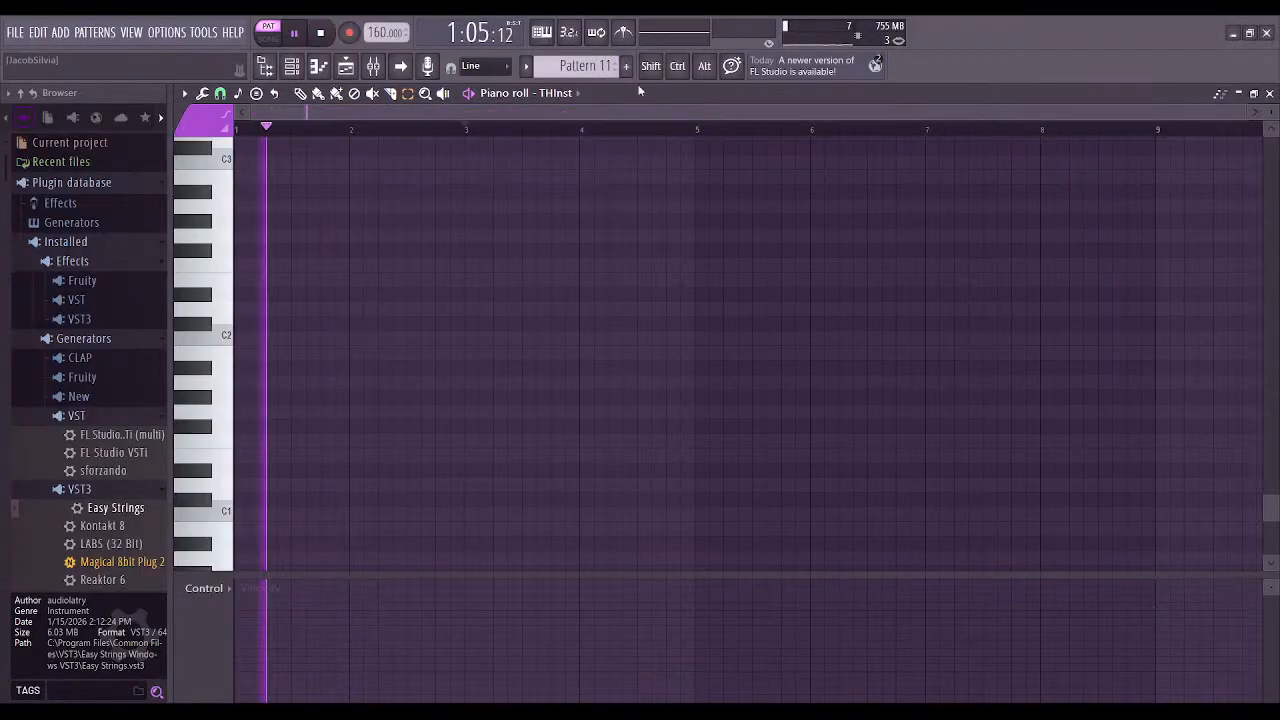
{"action": "key", "text": "ctrl+v"}
{"action": "scroll", "coordinate": [585, 300], "scroll_direction": "up", "scroll_amount": 4}
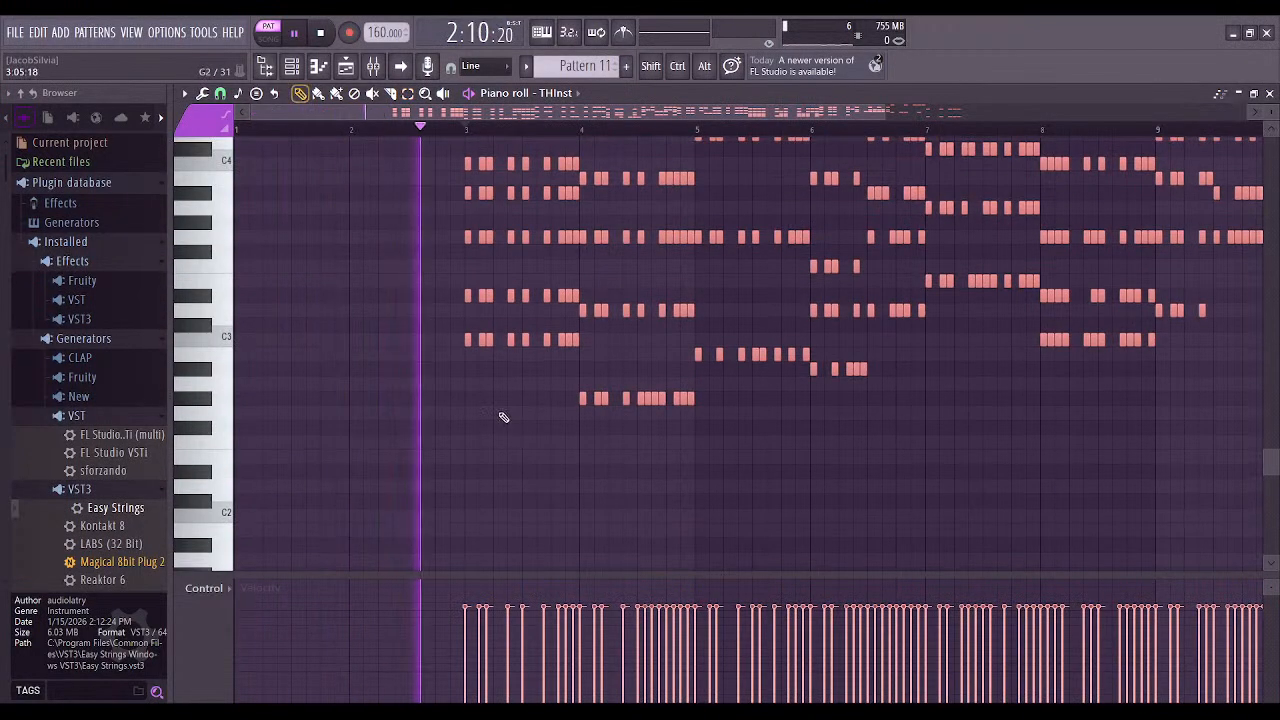
Shift the pasted stabs in Pattern 11 two bars earlier so they start at bar 1, and deselect them
{"action": "left_click_drag", "start_coordinate": [565, 338], "coordinate": [561, 338]}
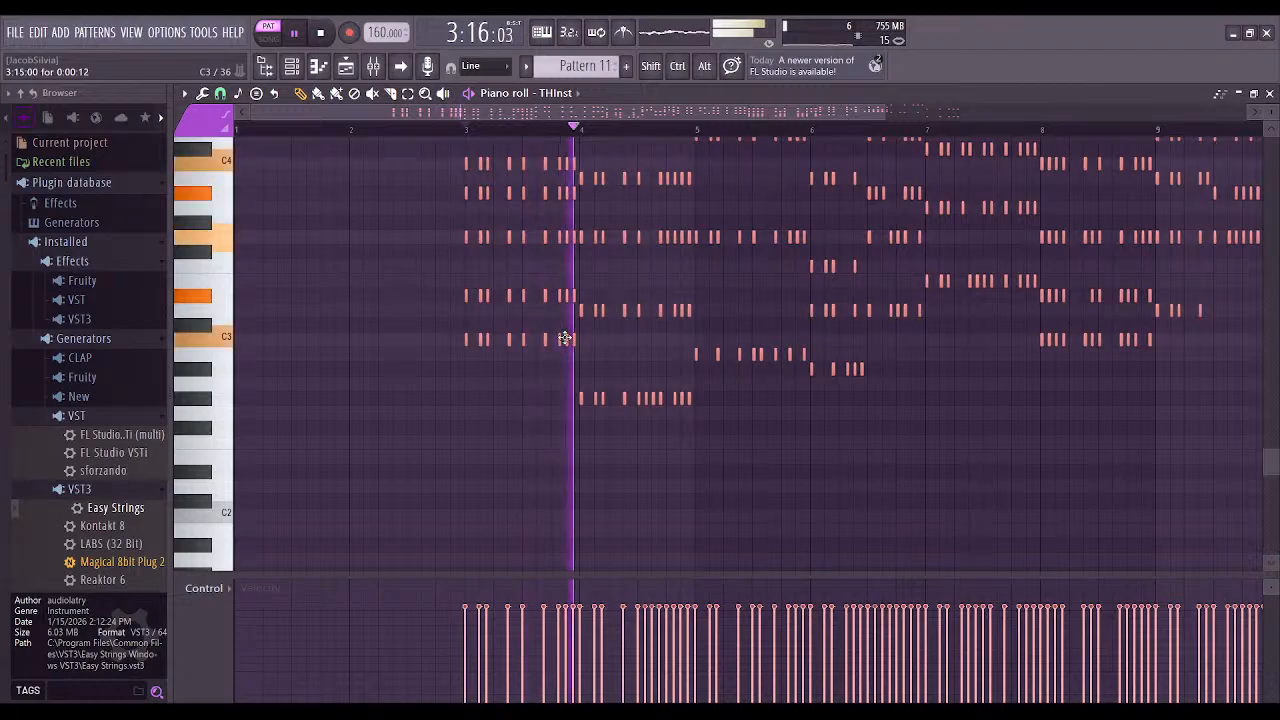
{"action": "left_click_drag", "start_coordinate": [567, 338], "coordinate": [350, 338]}
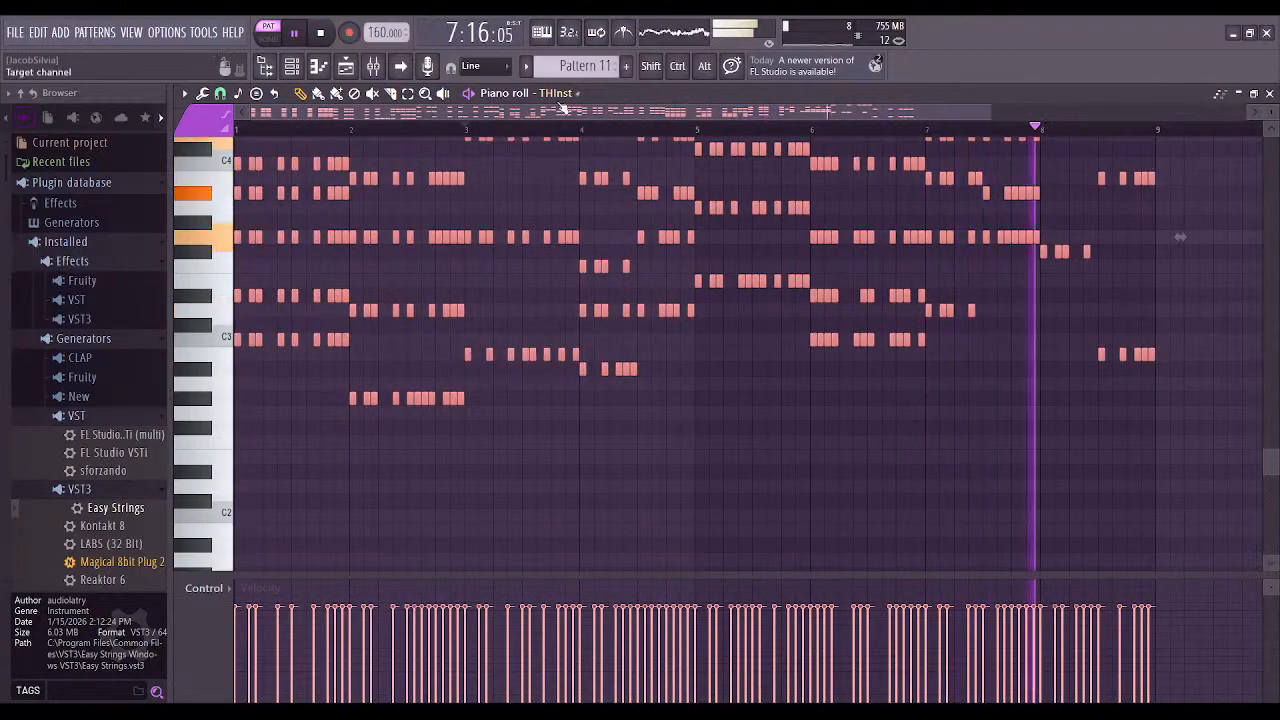
{"action": "scroll", "coordinate": [563, 107], "scroll_direction": "up", "scroll_amount": 3}
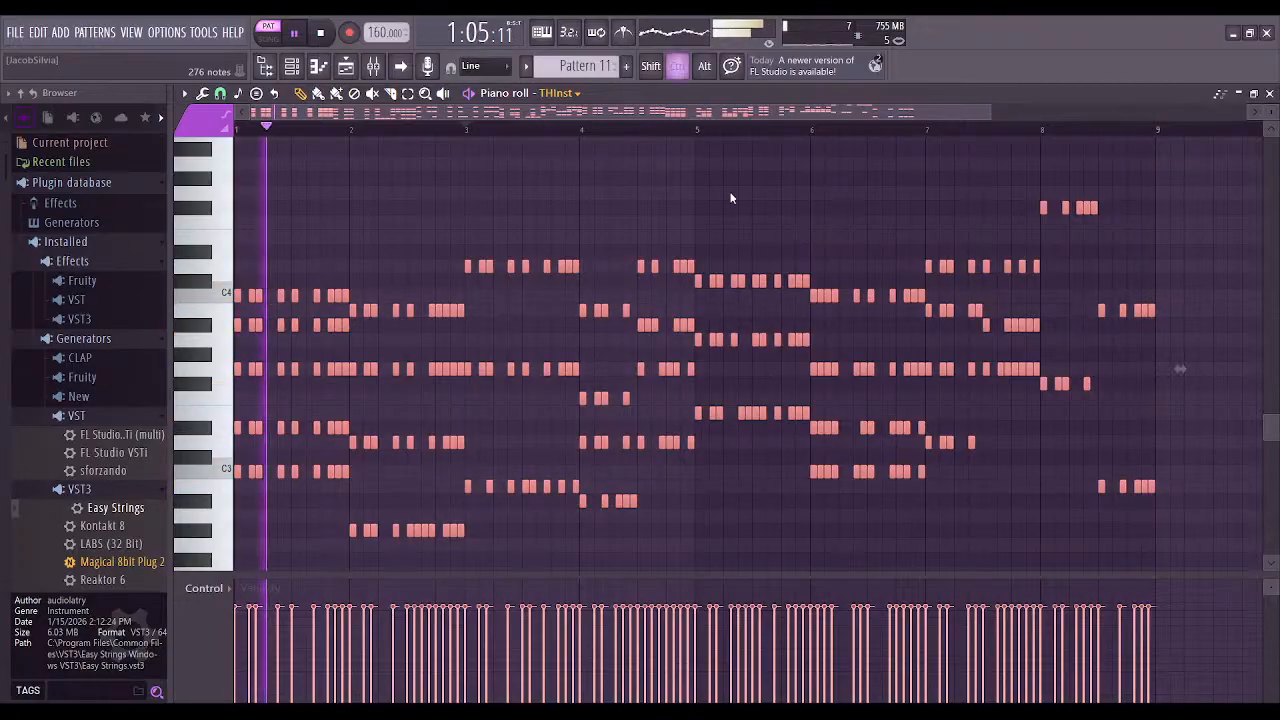
{"action": "left_click", "coordinate": [740, 222]}
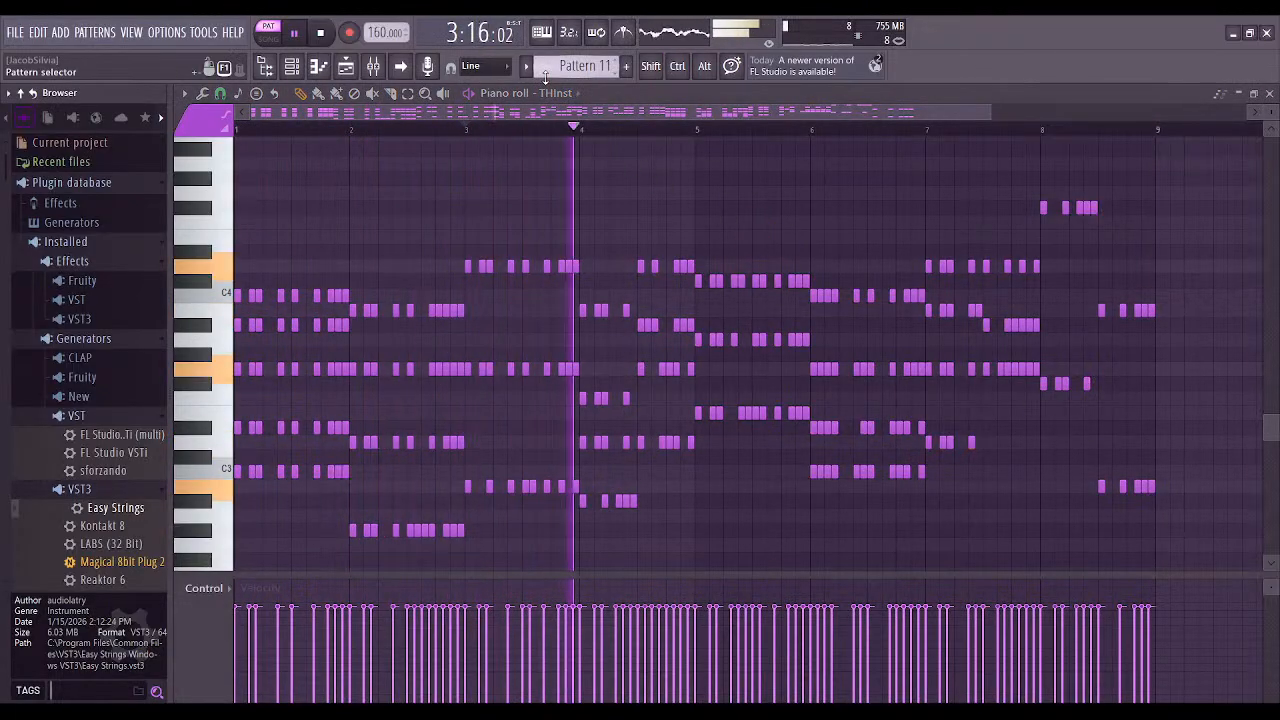
Return to Pattern 10 and listen to the melody on its own
{"action": "key", "text": "KP_Subtract"}
{"action": "scroll", "coordinate": [977, 337], "scroll_direction": "up", "scroll_amount": 3}
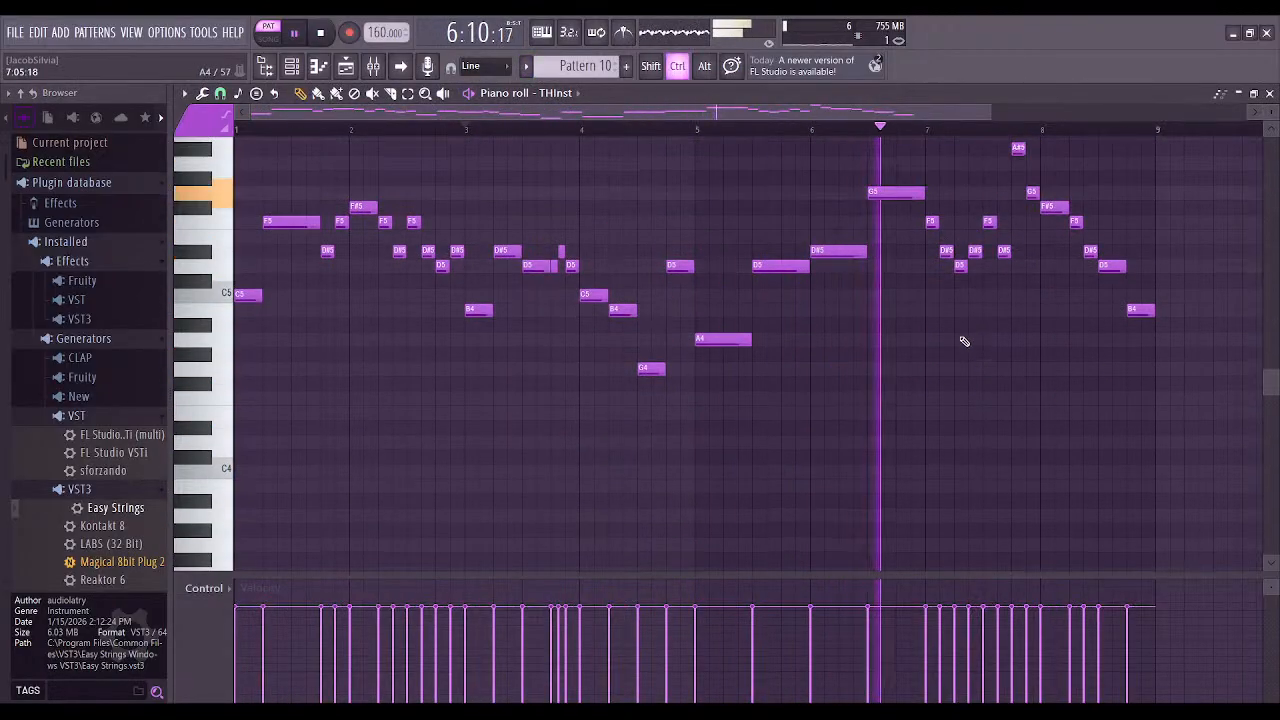
{"action": "scroll", "coordinate": [955, 333], "scroll_direction": "up", "scroll_amount": 4}
{"action": "scroll", "coordinate": [997, 374], "scroll_direction": "up", "scroll_amount": 4}
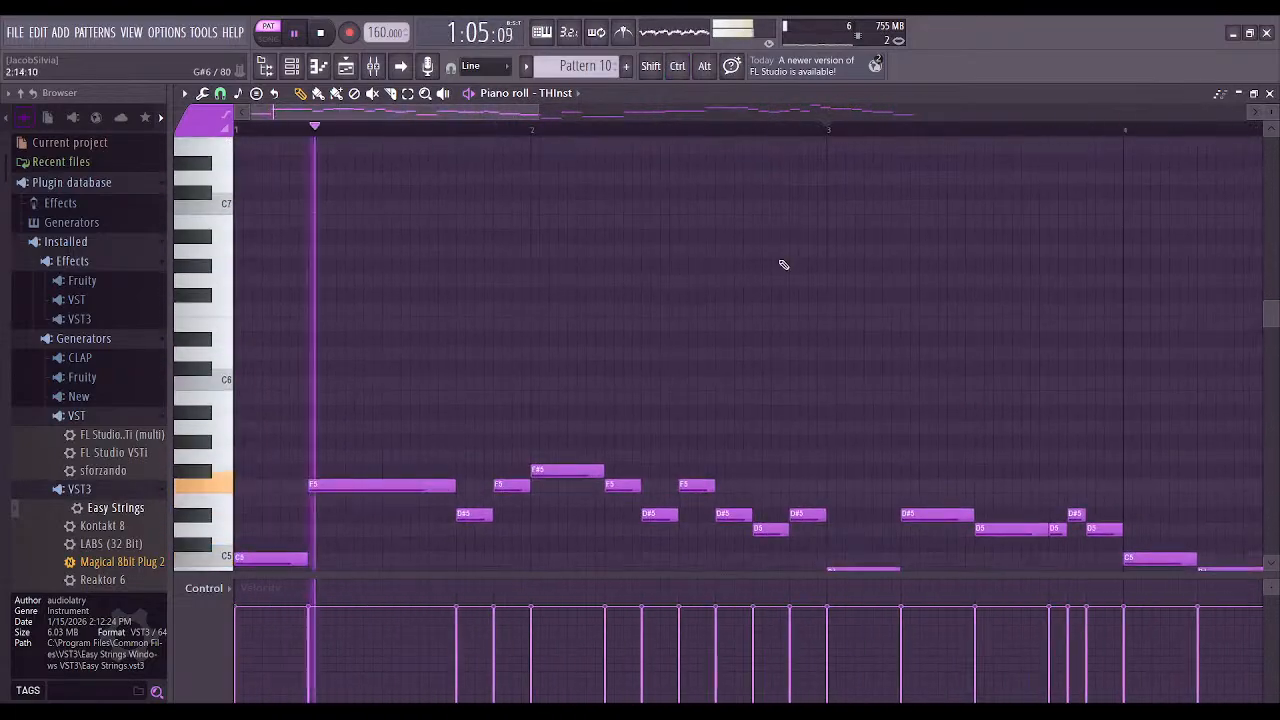
In the playlist, place Pattern 10 on Track 1 and Pattern 11 on Track 2, both starting at bar 15
{"action": "key", "text": "F5"}
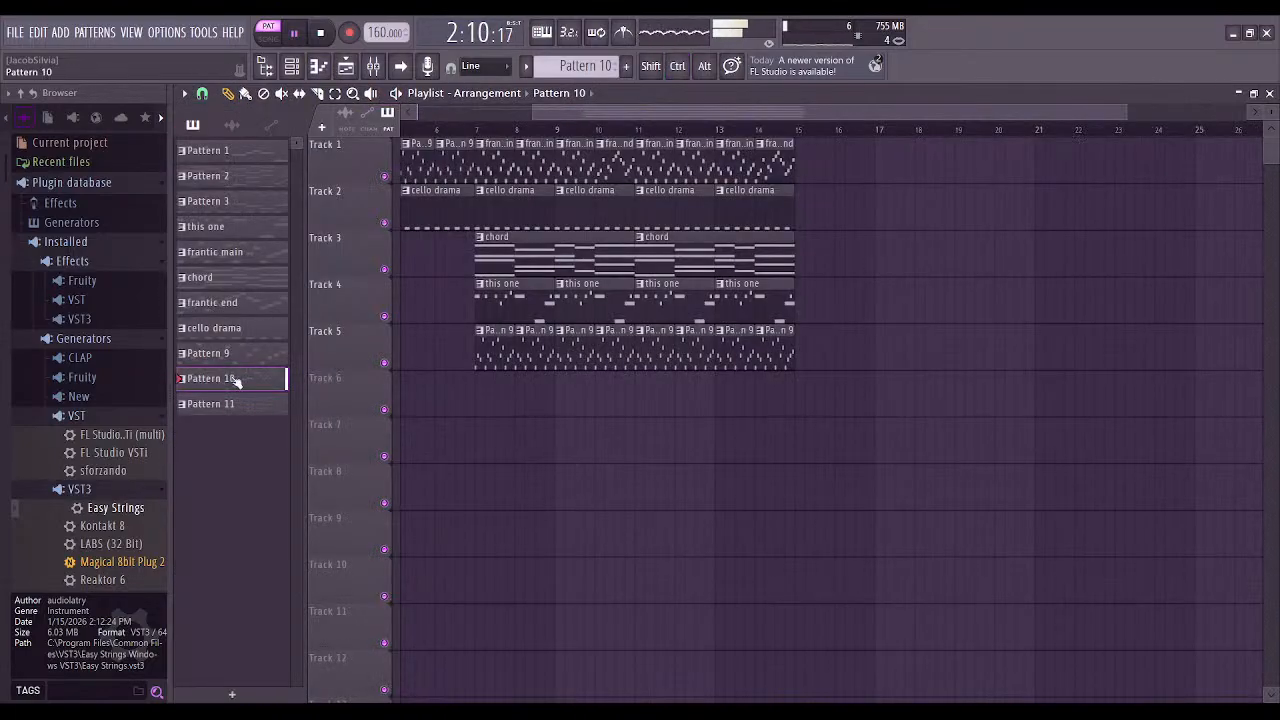
{"action": "left_click", "coordinate": [905, 164]}
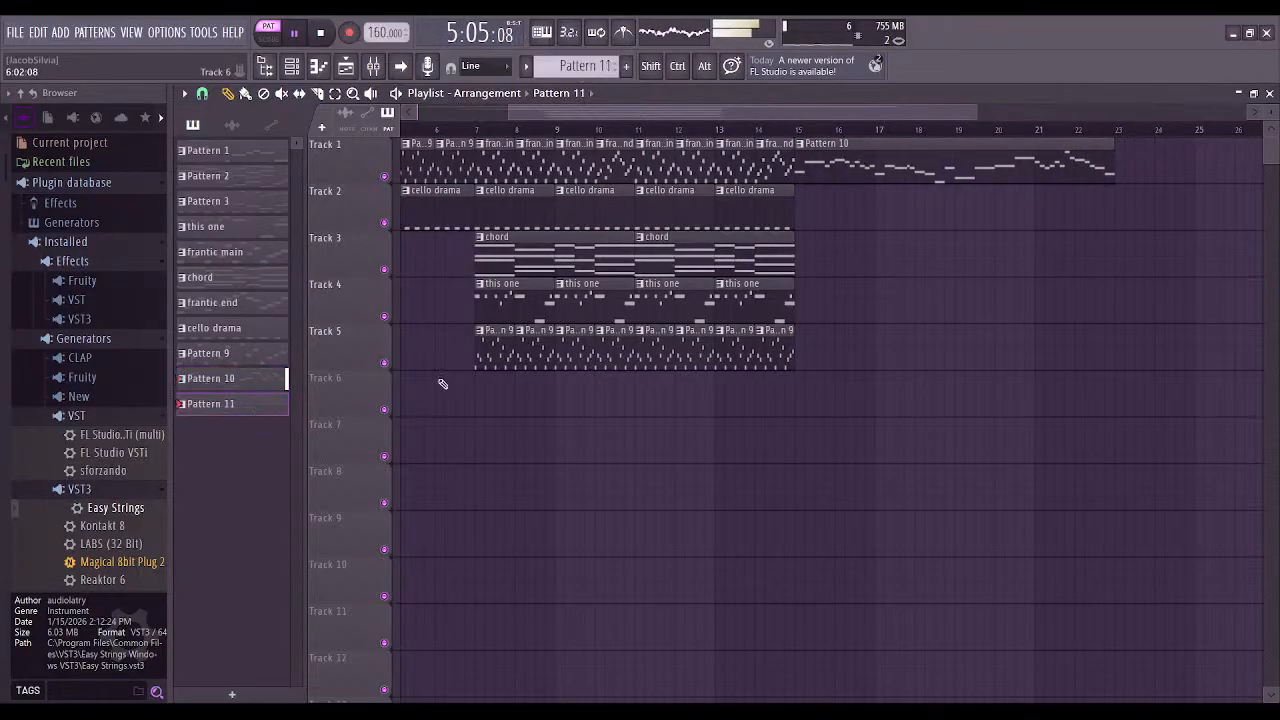
{"action": "left_click", "coordinate": [880, 215]}
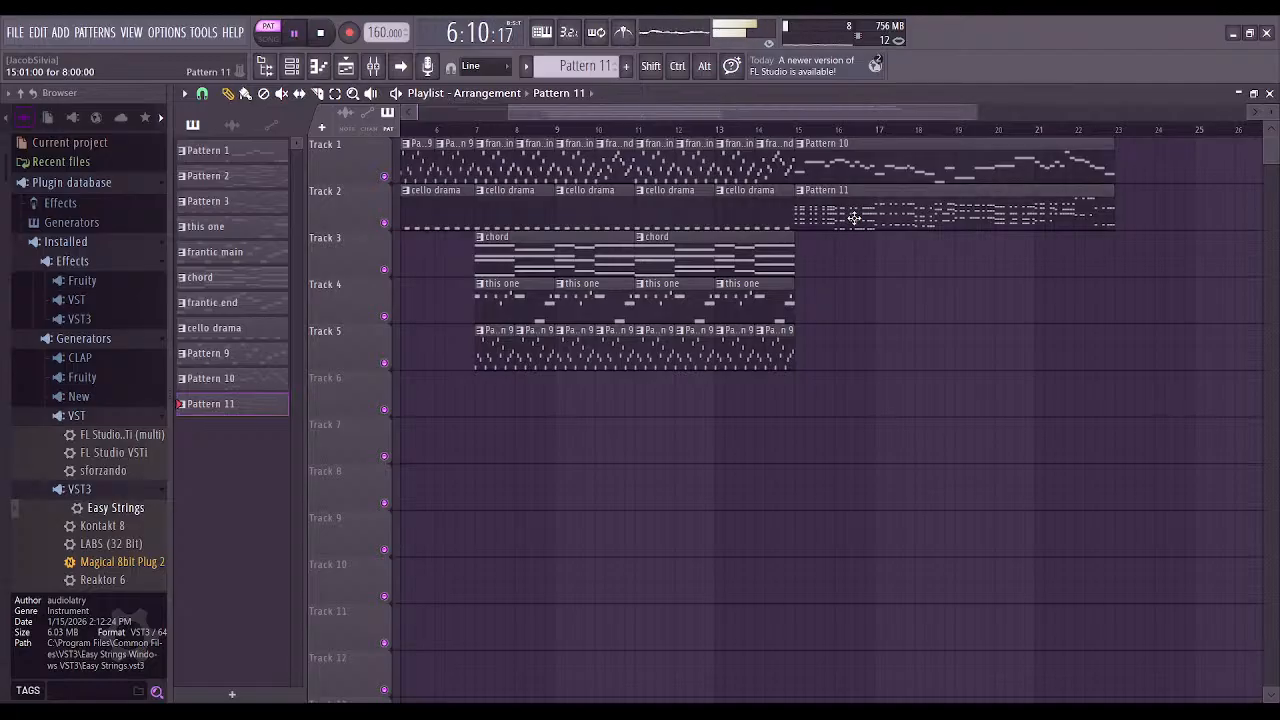
Play the arrangement in song mode from bar 7 into the new section at bar 15, and pause
{"action": "left_click", "coordinate": [472, 134]}
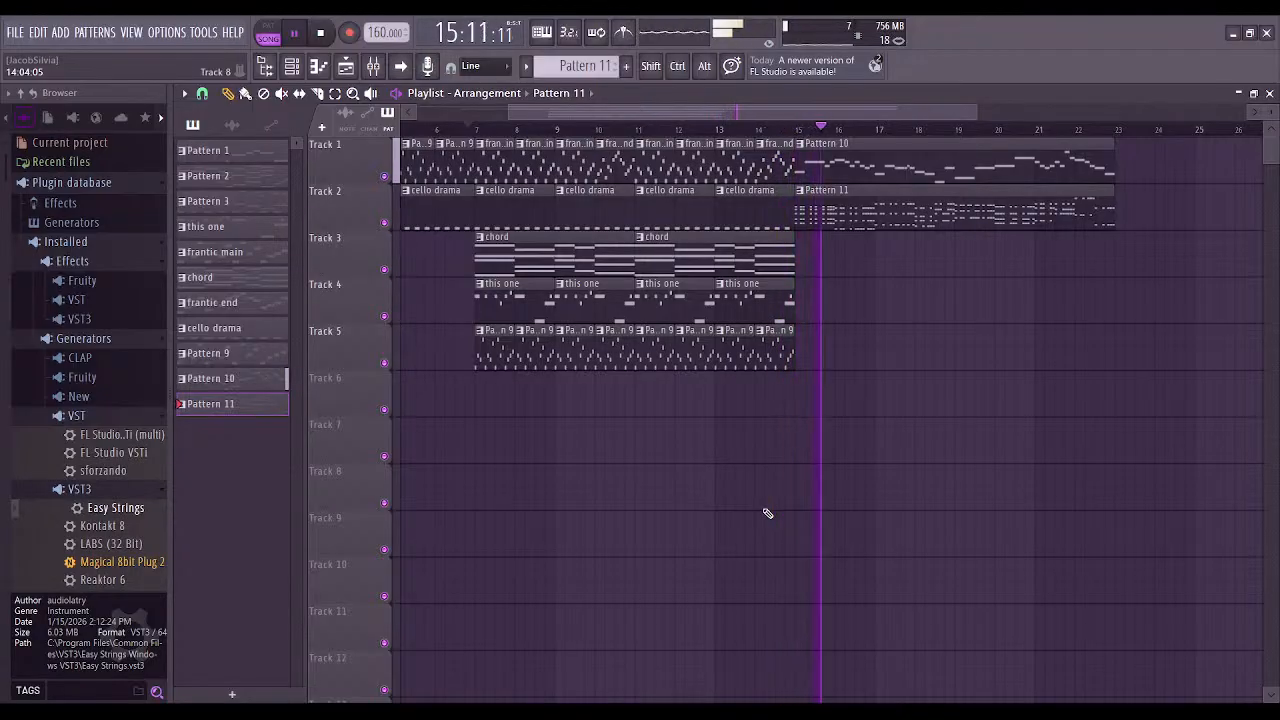
{"action": "key", "text": "space"}
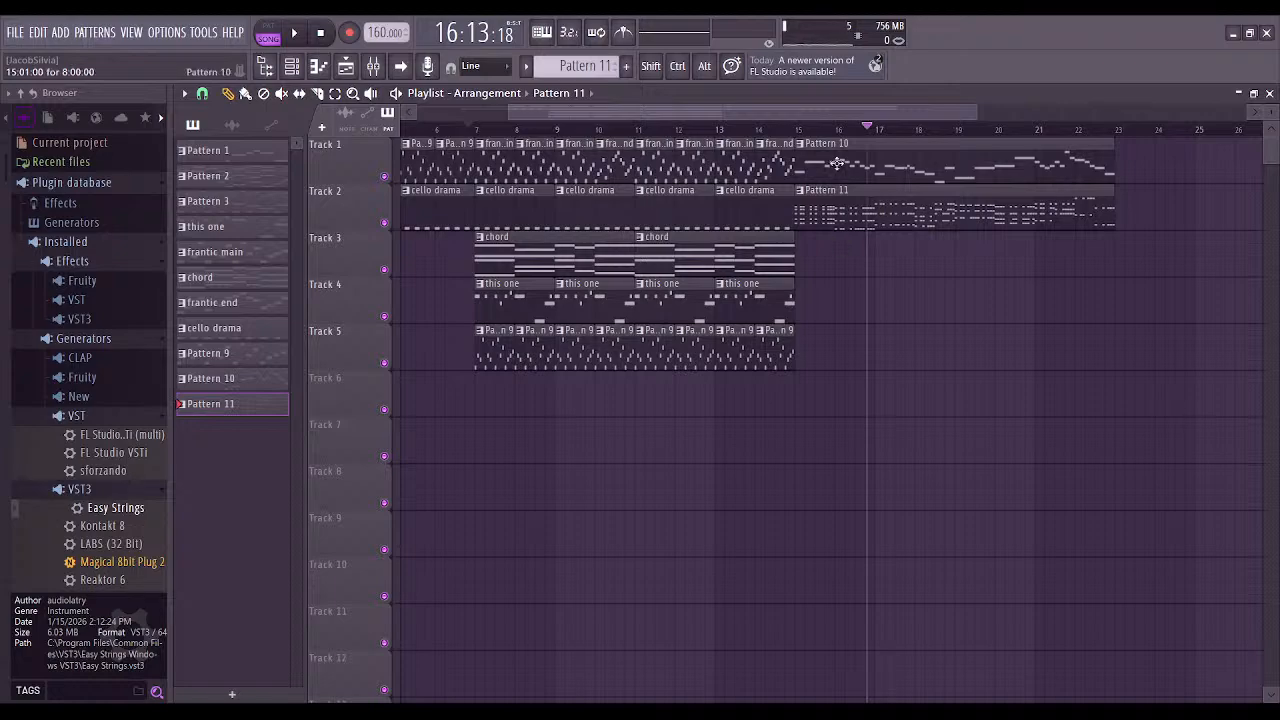
Save the project as franticpianopiece.flp
{"action": "scroll", "coordinate": [546, 449], "scroll_direction": "left", "scroll_amount": 4}
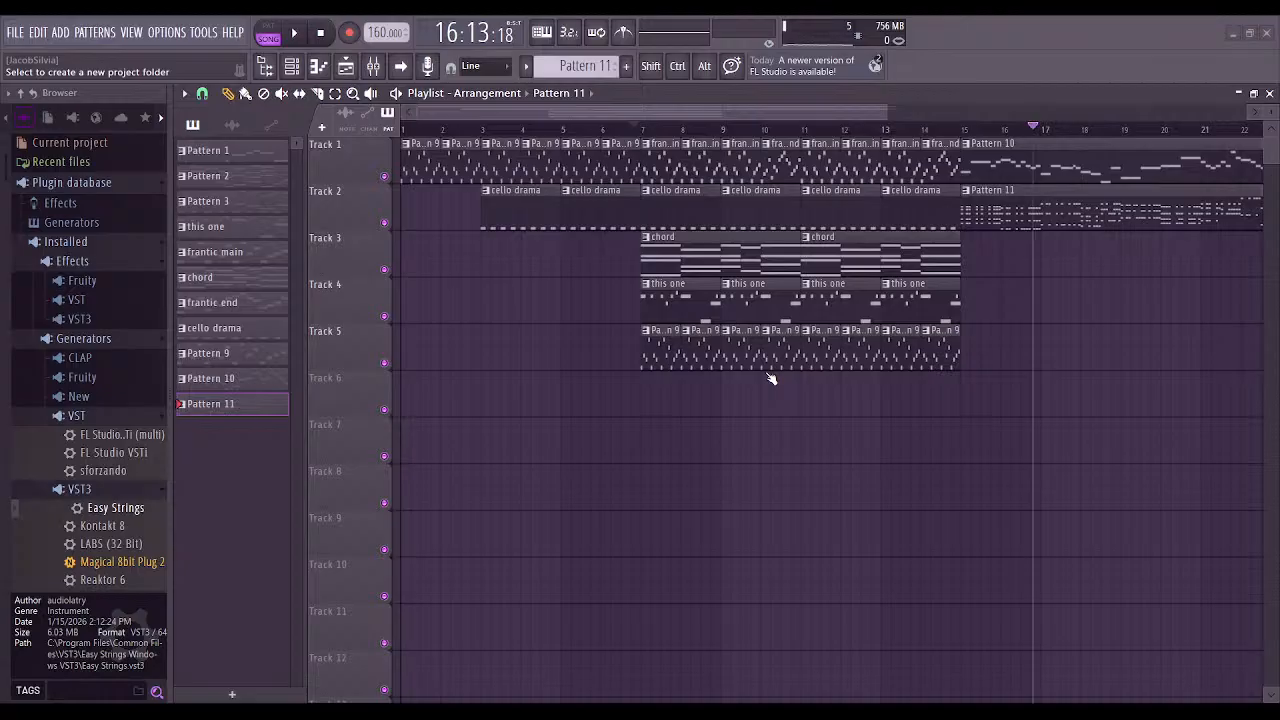
{"action": "key", "text": "space"}
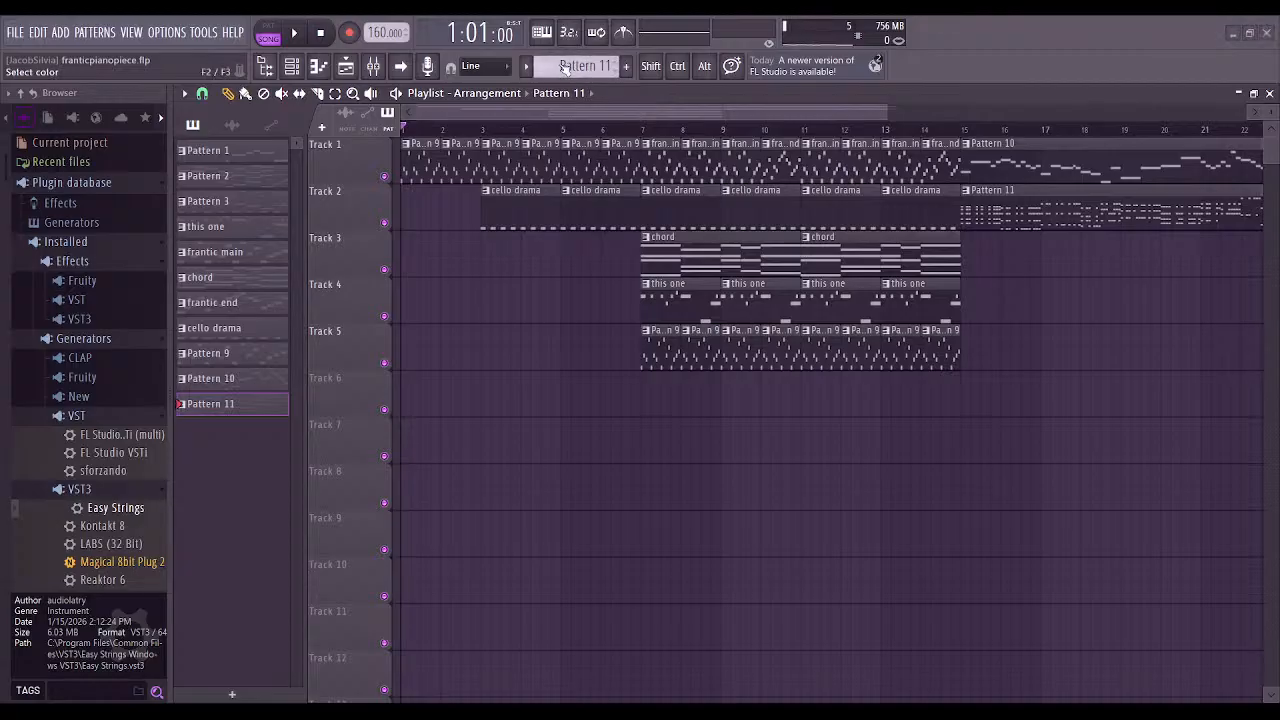
Rename Pattern 11 as "rhythmic chord" and Pattern 10 as "melody1"
{"action": "key", "text": "ctrl+z"}
{"action": "scroll", "coordinate": [570, 70], "scroll_direction": "up", "scroll_amount": 1}
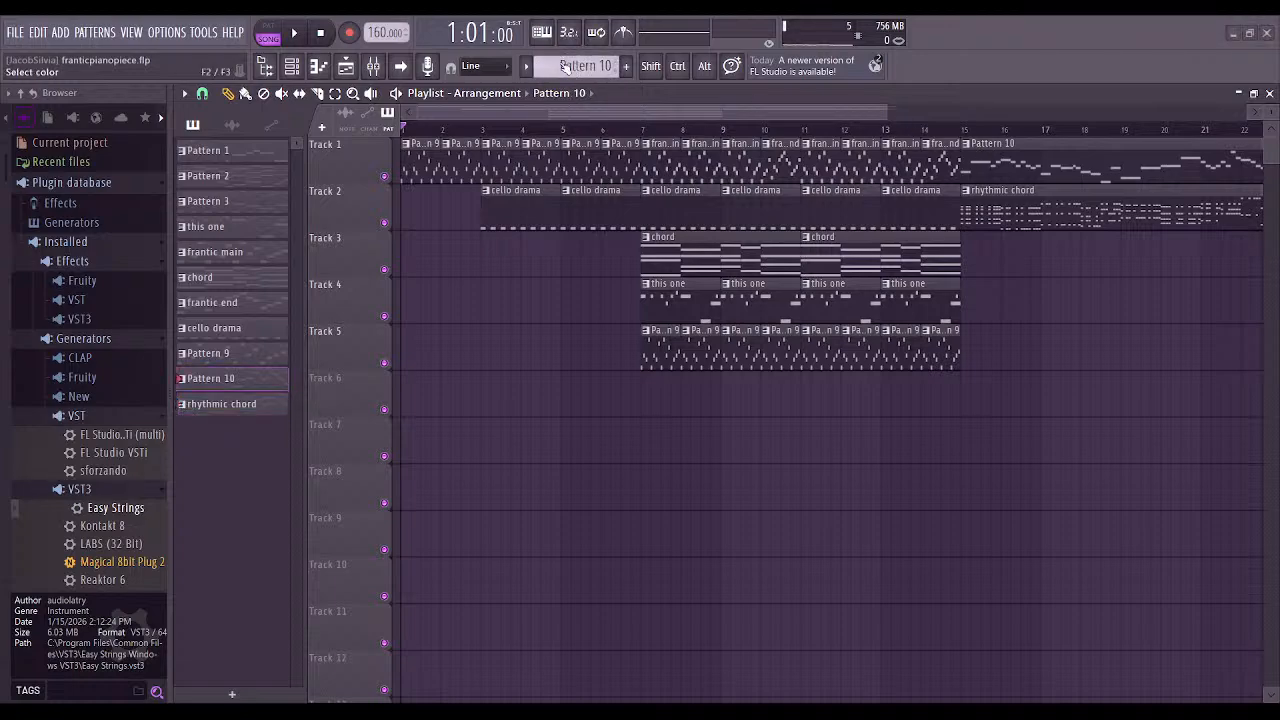
{"action": "key", "text": "ctrl+z"}
Pick Pattern 9 from its last Track 5 clip, play the arrangement into the melody1 section, and stop playback
{"action": "left_click", "coordinate": [945, 332]}
{"action": "key", "text": "space"}
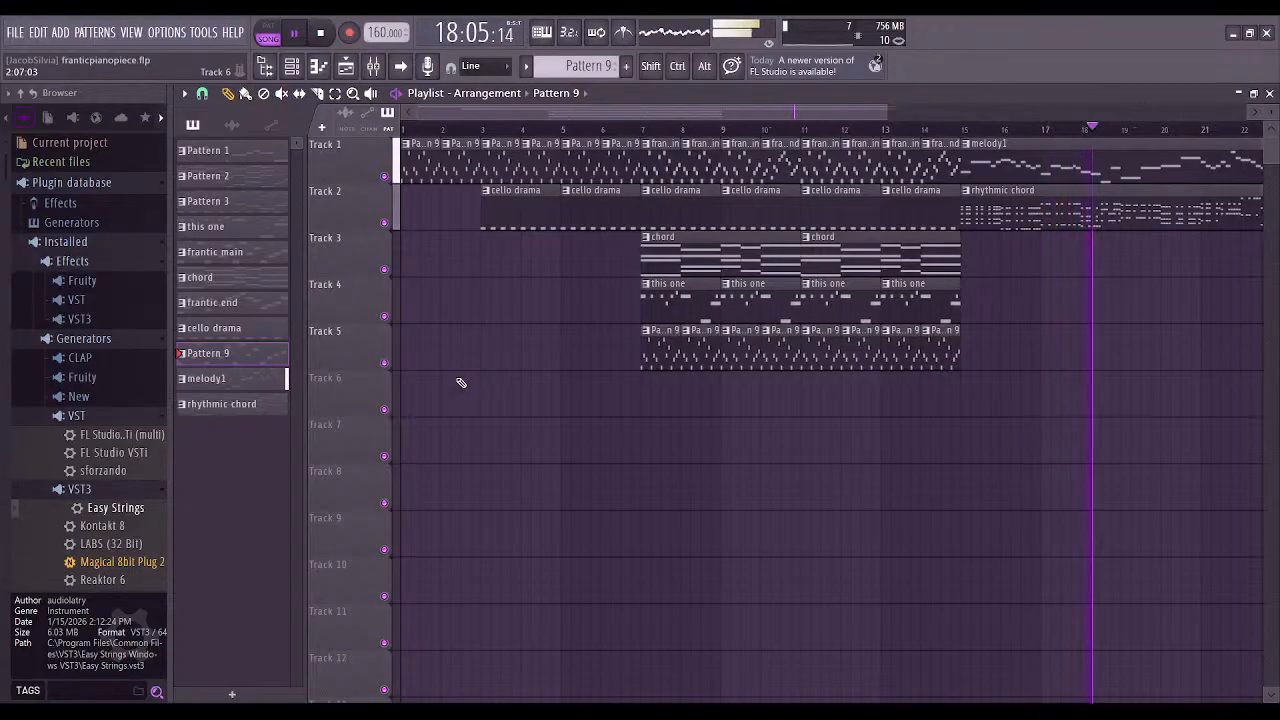
{"action": "left_click", "coordinate": [317, 33]}
Try filling Track 4 with one-bar Pattern 9 clips beneath the melody1 section, from bar 15 through bar 22
{"action": "scroll", "coordinate": [899, 391], "scroll_direction": "right", "scroll_amount": 2}
{"action": "scroll", "coordinate": [1011, 420], "scroll_direction": "left", "scroll_amount": 1}
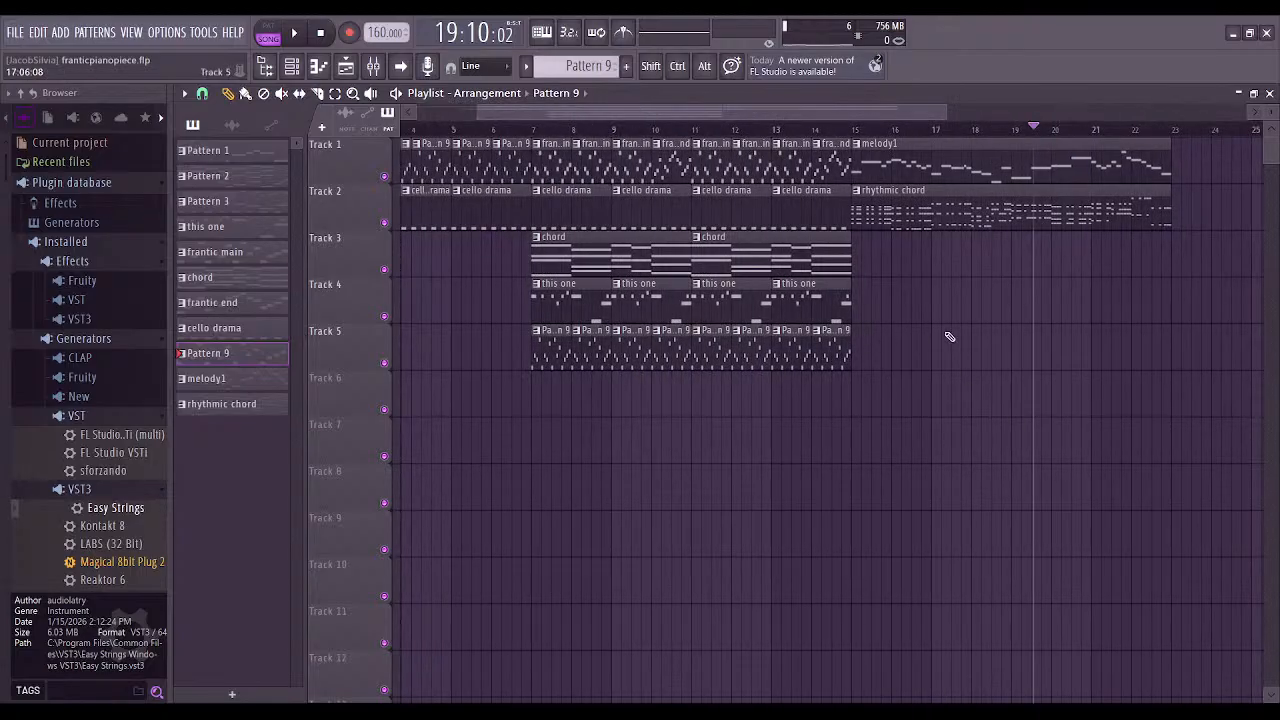
{"action": "scroll", "coordinate": [880, 344], "scroll_direction": "right", "scroll_amount": 3}
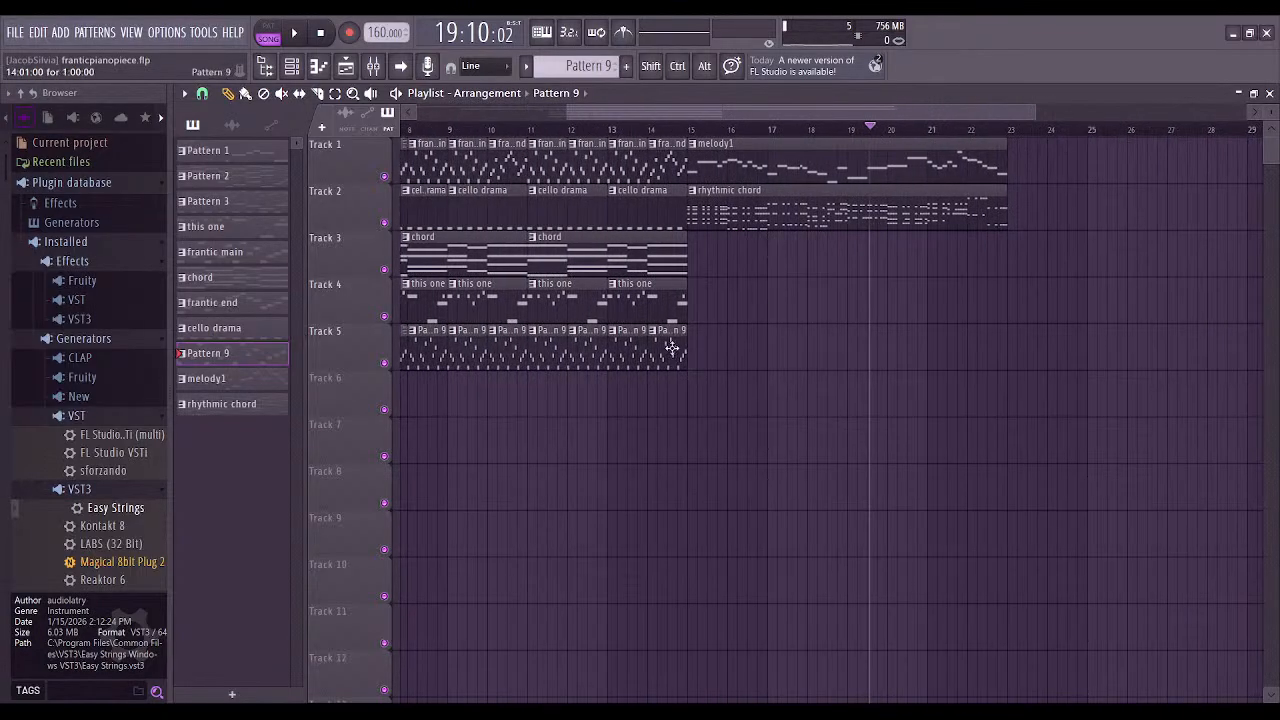
{"action": "left_click", "coordinate": [665, 254]}
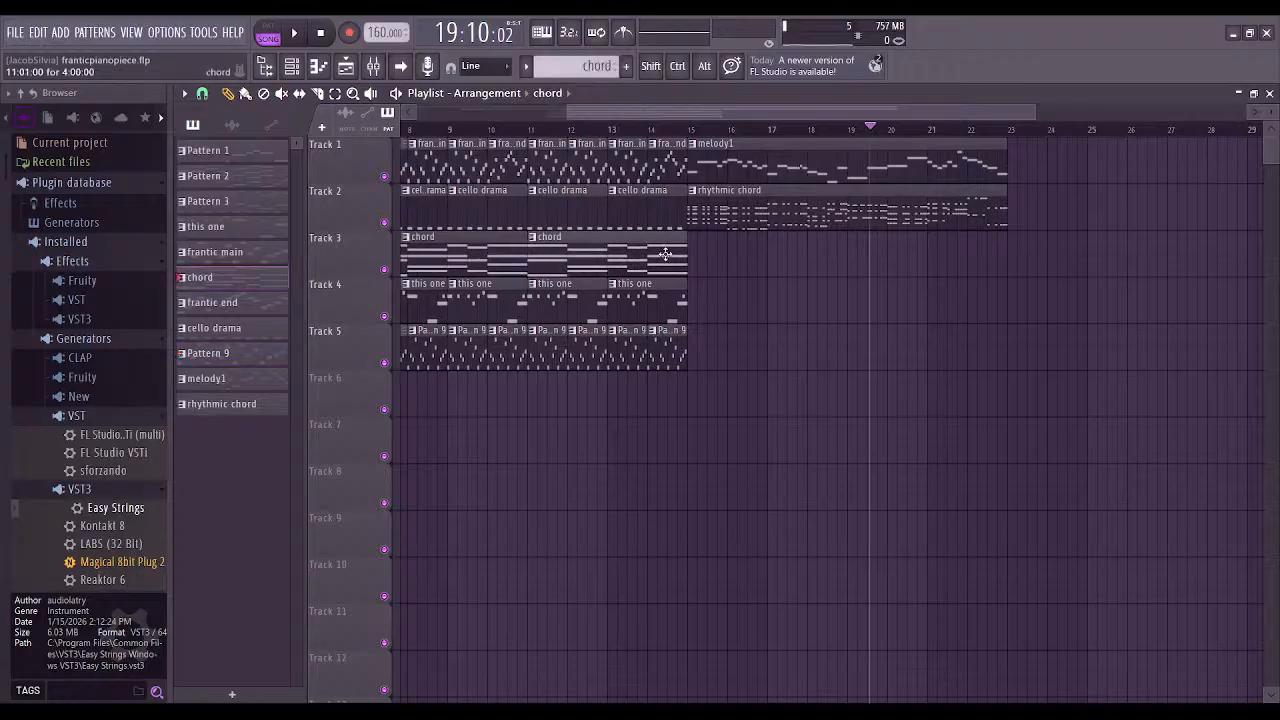
{"action": "left_click", "coordinate": [664, 352]}
{"action": "left_click_drag", "start_coordinate": [735, 343], "coordinate": [741, 297]}
{"action": "left_click", "coordinate": [740, 295]}
{"action": "left_click", "coordinate": [772, 299]}
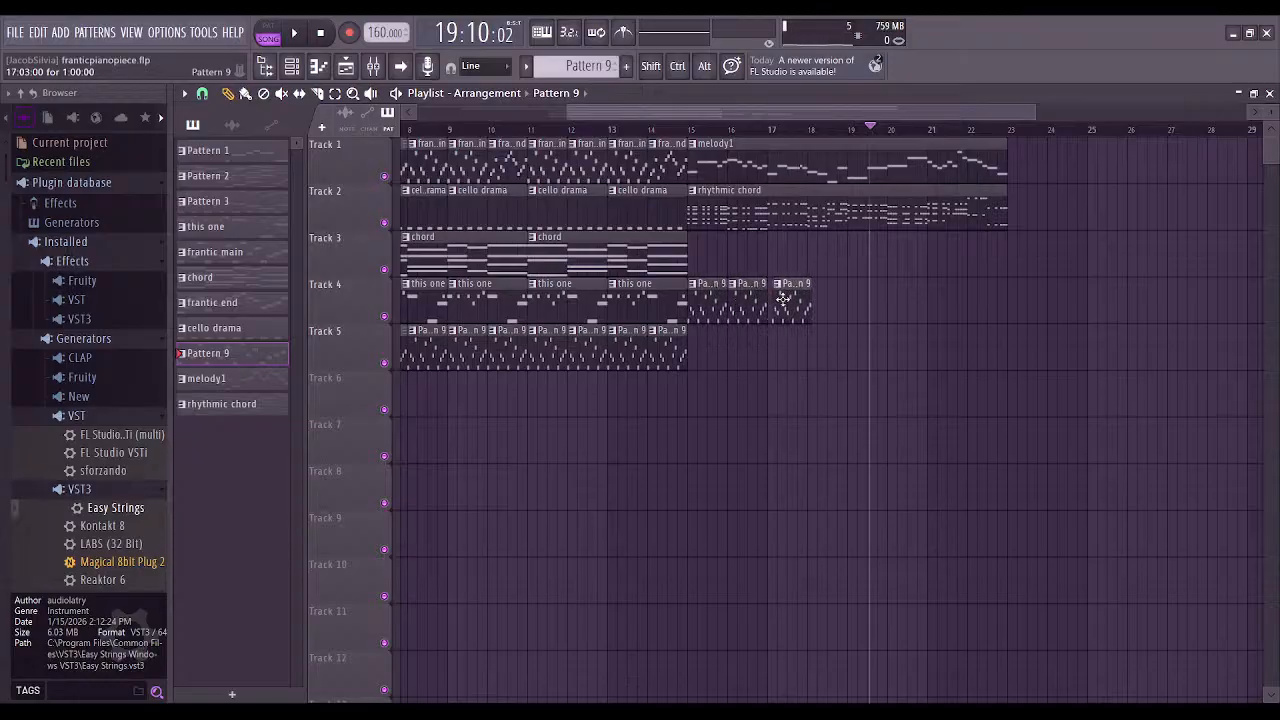
{"action": "left_click", "coordinate": [809, 297]}
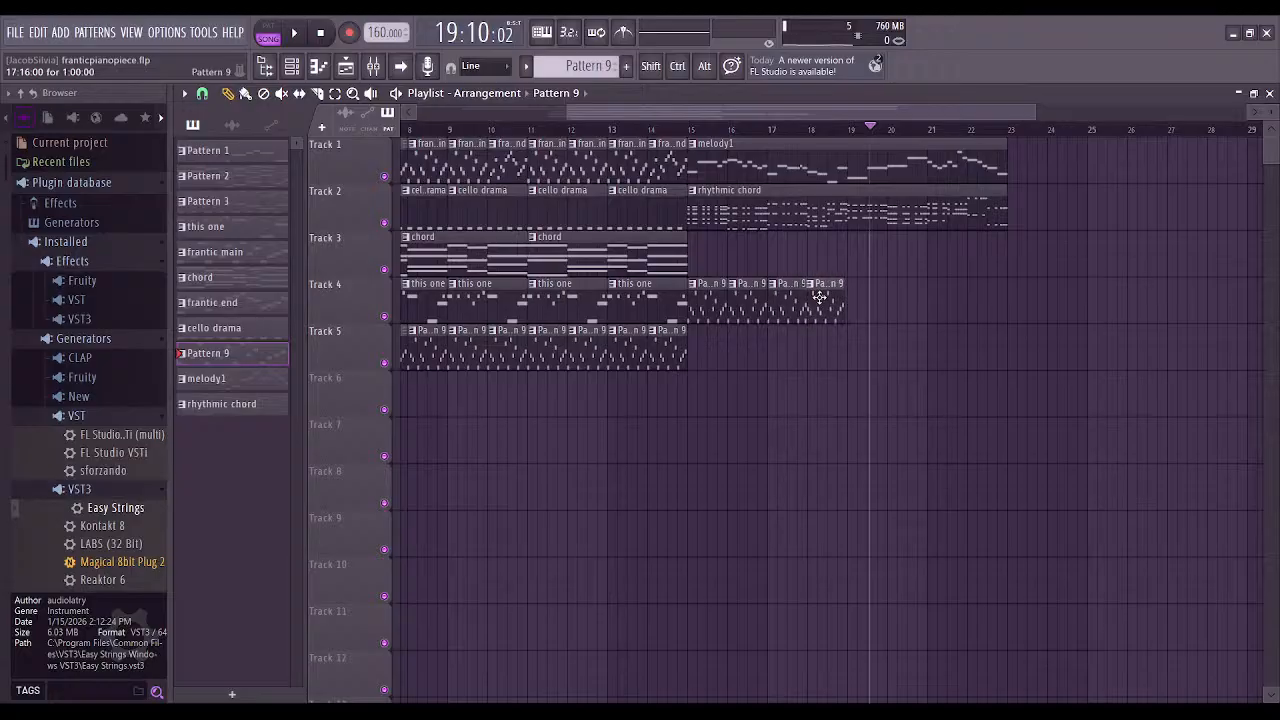
{"action": "left_click", "coordinate": [862, 297]}
{"action": "left_click_drag", "start_coordinate": [861, 298], "coordinate": [859, 299]}
{"action": "left_click", "coordinate": [893, 298]}
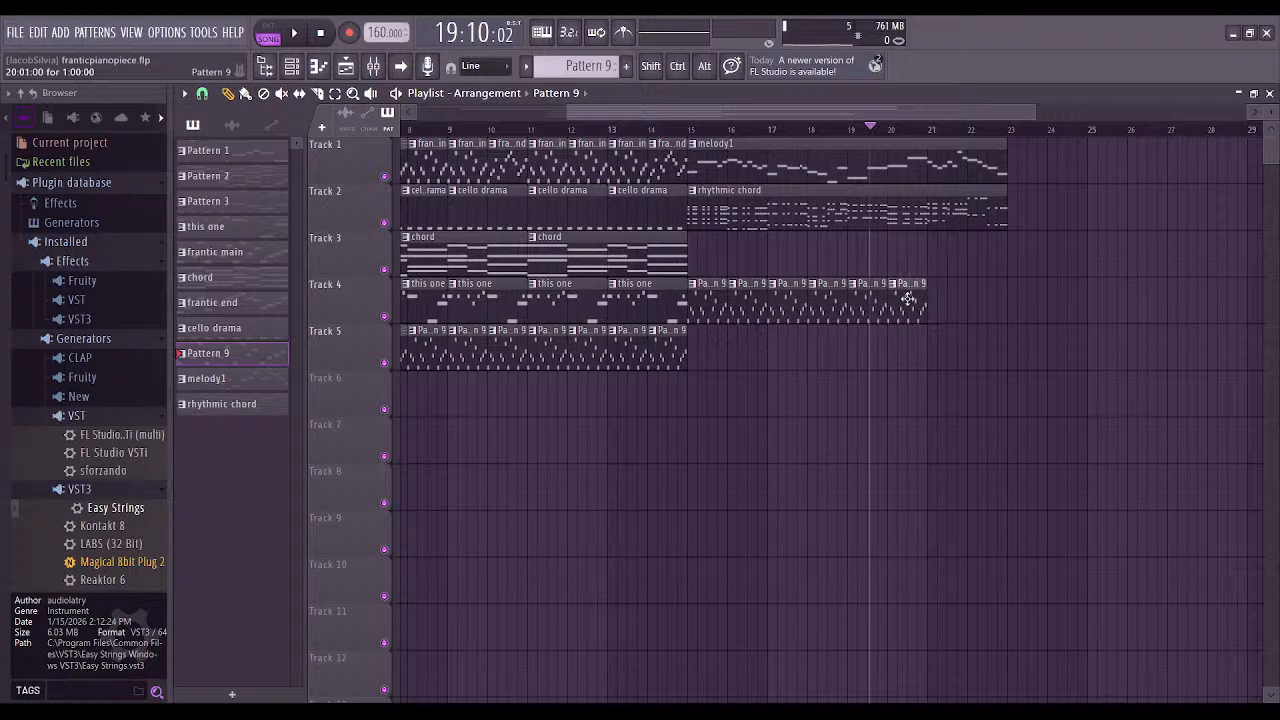
{"action": "left_click", "coordinate": [940, 300]}
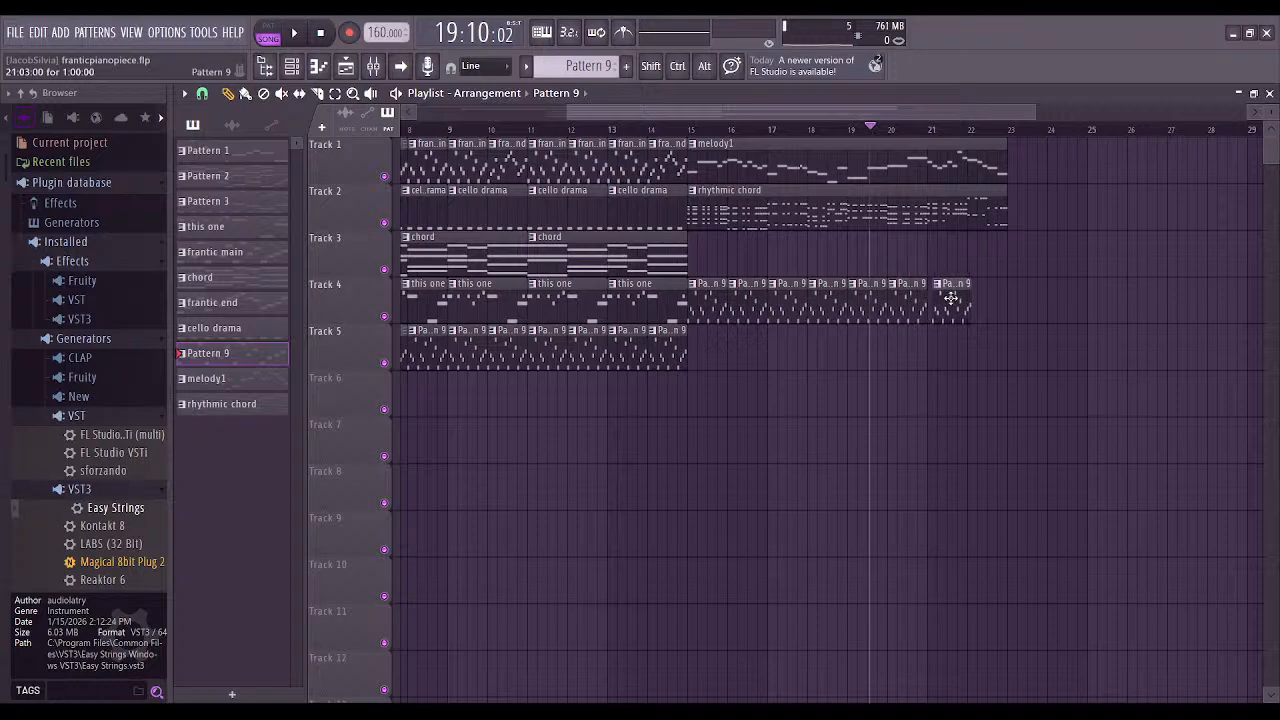
{"action": "left_click", "coordinate": [987, 300]}
{"action": "left_click_drag", "start_coordinate": [987, 300], "coordinate": [979, 302]}
Play the arrangement from bar 15 and erase the Pattern 9 clips beneath the melody1 section on Track 4
{"action": "left_click", "coordinate": [689, 131]}
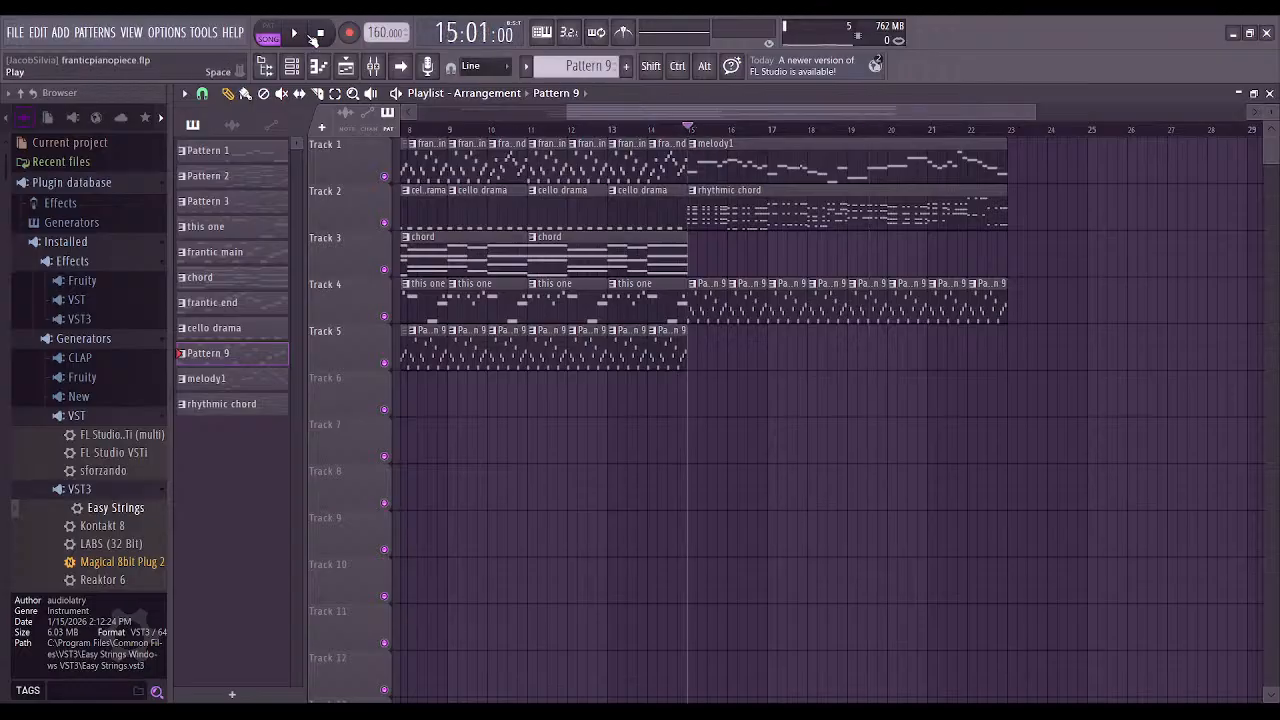
{"action": "key", "text": "space"}
{"action": "left_click_drag", "start_coordinate": [708, 299], "coordinate": [1000, 308]}
Try a "this one" clip on Track 4 at bar 15 and replay the arrangement from bar 14
{"action": "left_click", "coordinate": [659, 310]}
{"action": "left_click", "coordinate": [705, 301]}
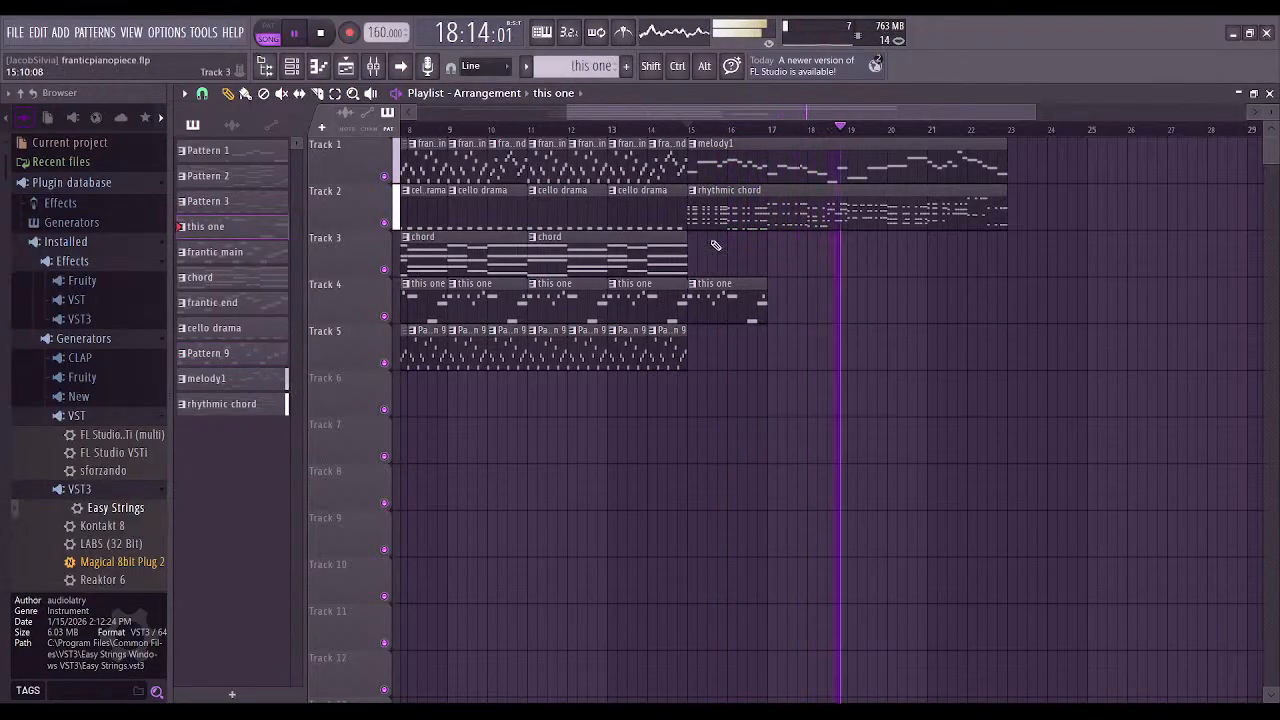
{"action": "left_click", "coordinate": [660, 129]}
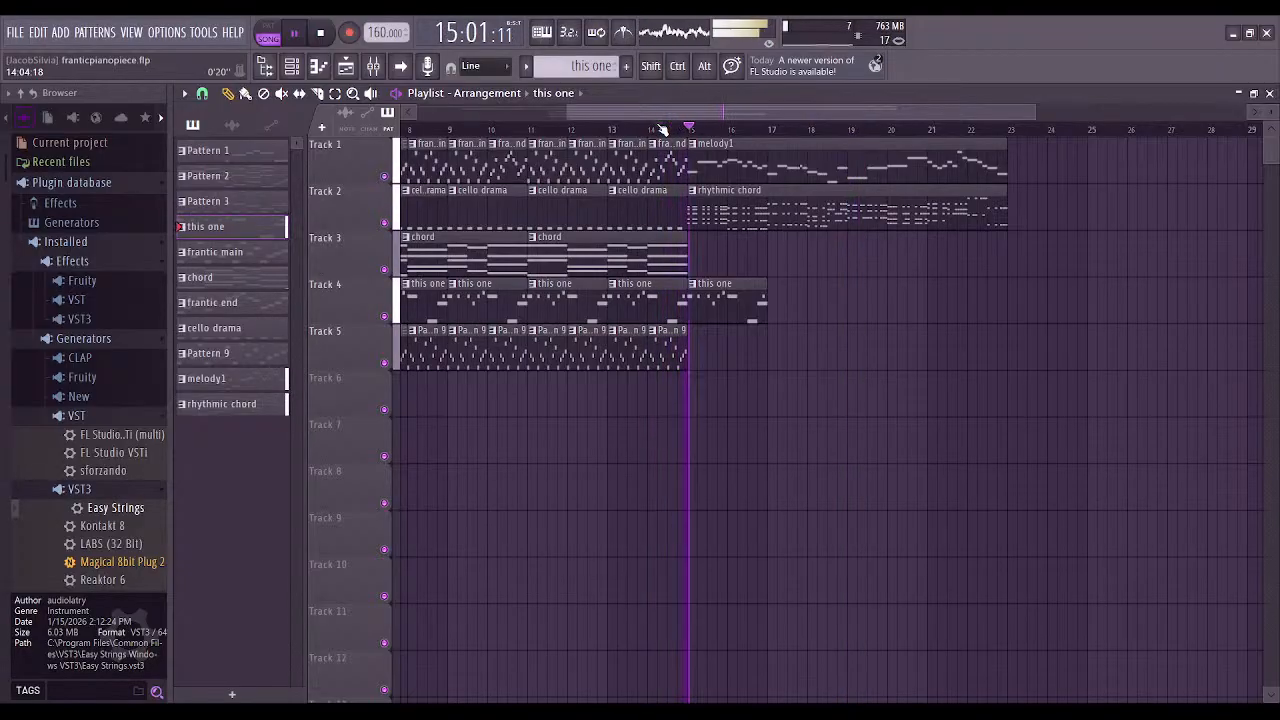
Erase the "this one" clip at bar 15 on Track 4 and pause playback
{"action": "right_click", "coordinate": [720, 298]}
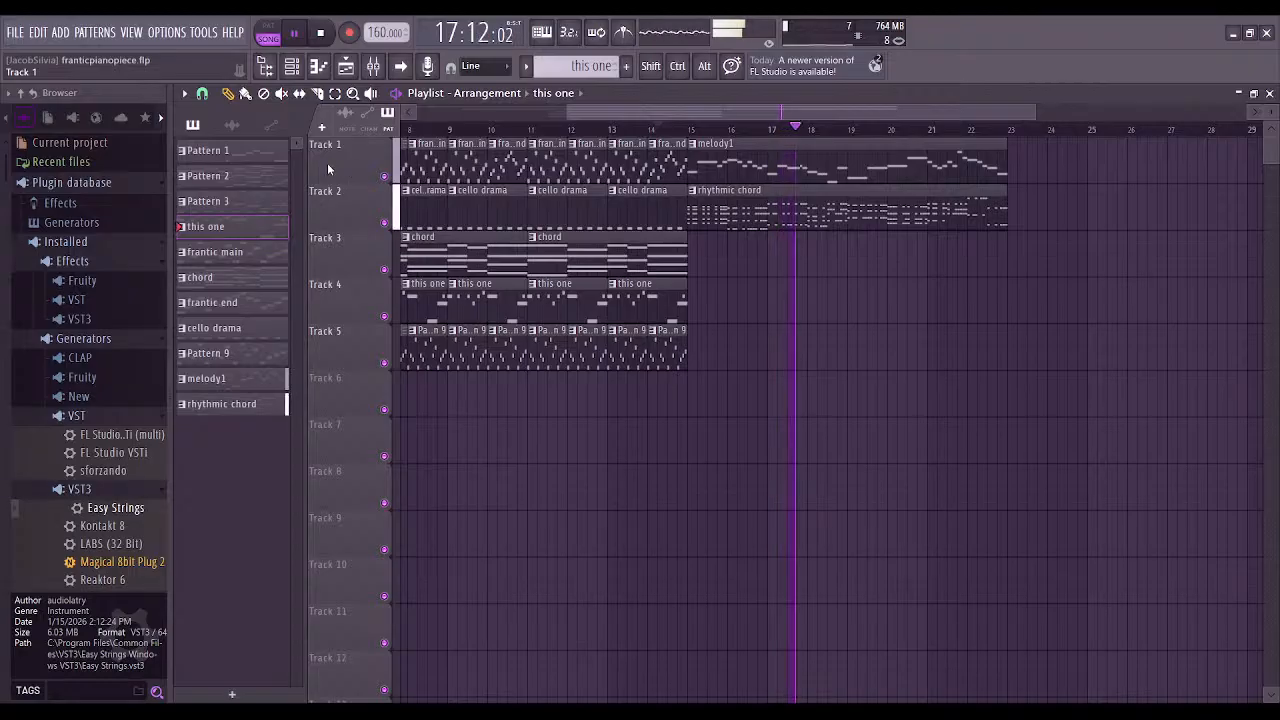
{"action": "scroll", "coordinate": [837, 217], "scroll_direction": "left", "scroll_amount": 5}
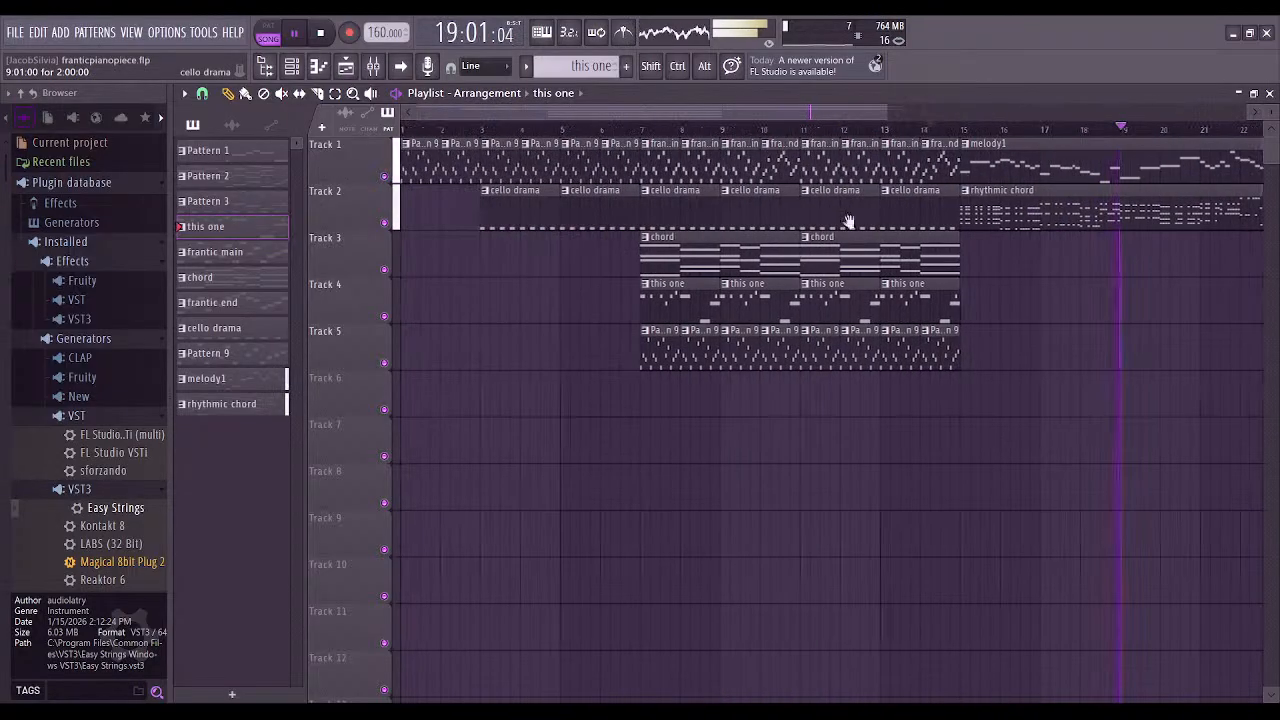
{"action": "left_click", "coordinate": [295, 33]}
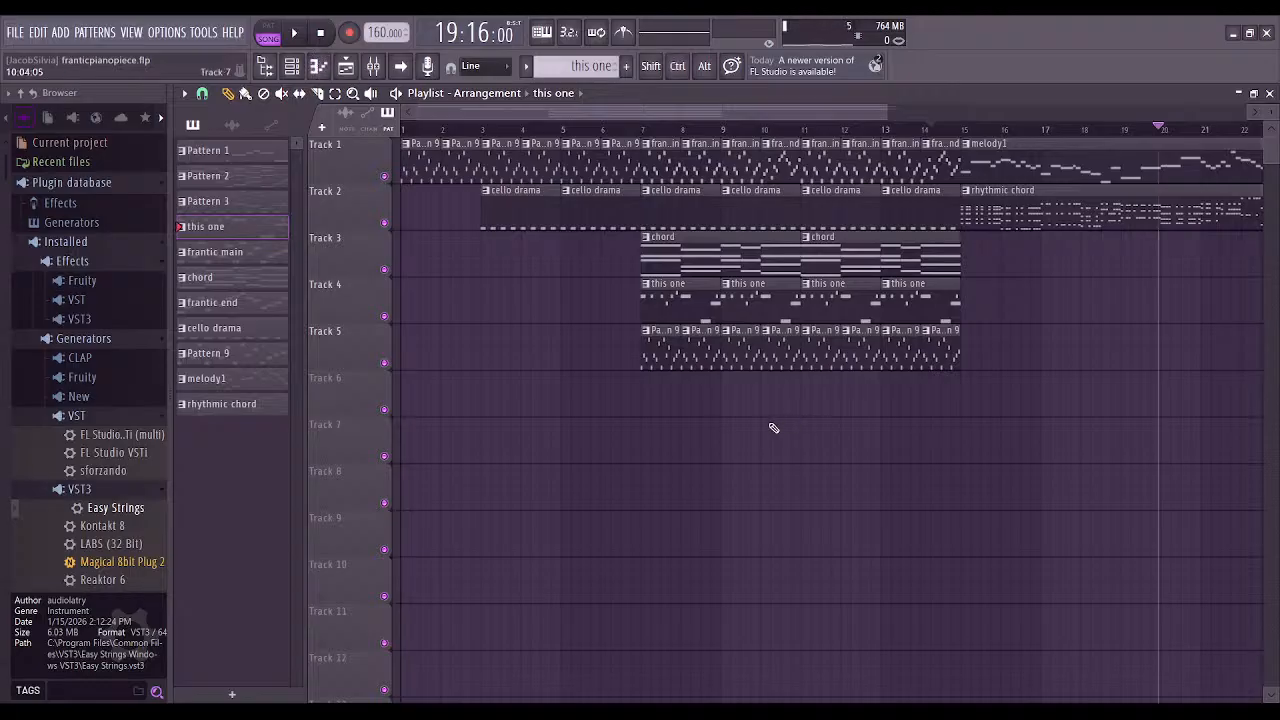
{"action": "scroll", "coordinate": [900, 480], "scroll_direction": "right", "scroll_amount": 5}
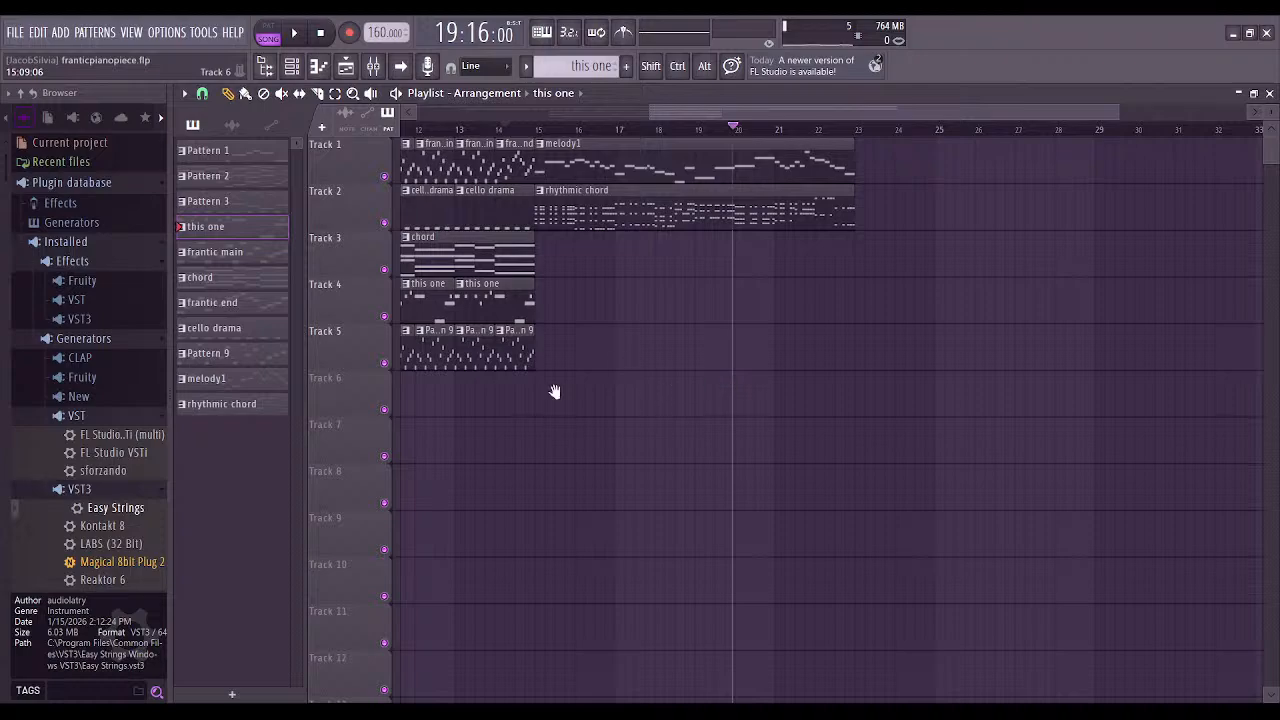
{"action": "scroll", "coordinate": [1031, 551], "scroll_direction": "left", "scroll_amount": 5}
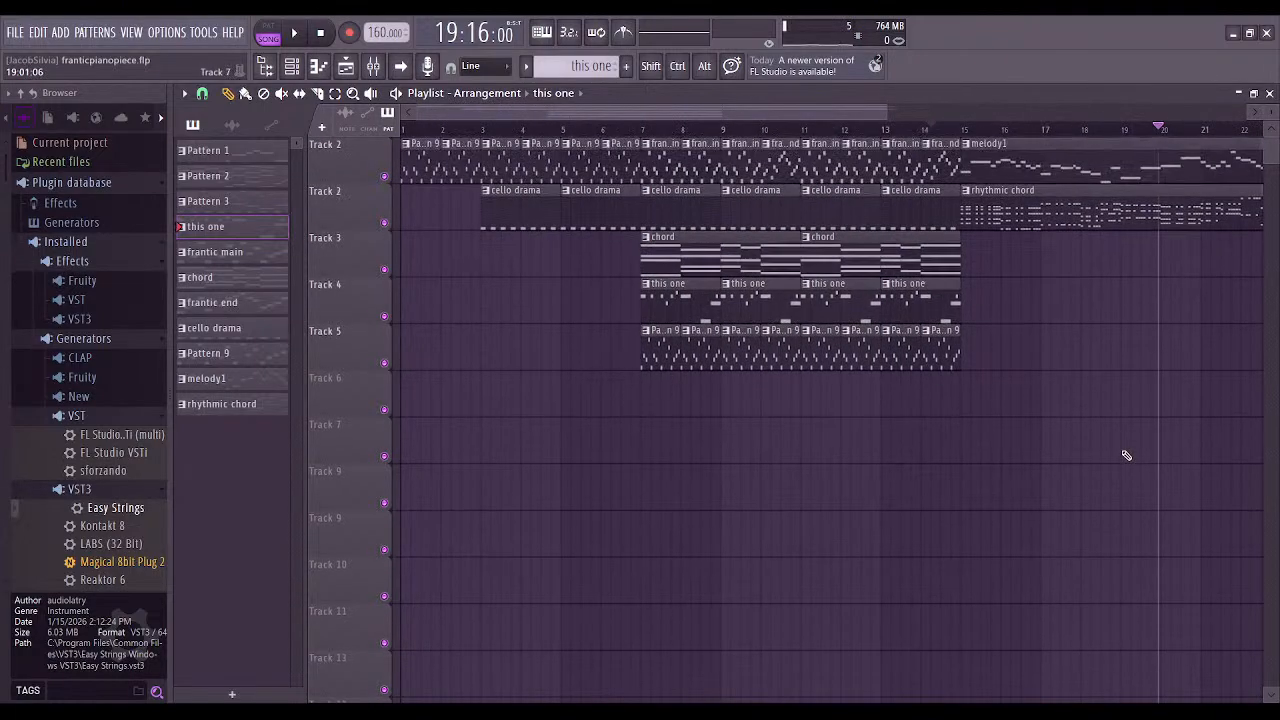
{"action": "scroll", "coordinate": [1000, 440], "scroll_direction": "right", "scroll_amount": 5}
{"action": "scroll", "coordinate": [880, 490], "scroll_direction": "down", "scroll_amount": 1}
{"action": "scroll", "coordinate": [853, 417], "scroll_direction": "up", "scroll_amount": 1}
{"action": "scroll", "coordinate": [586, 457], "scroll_direction": "left", "scroll_amount": 3}
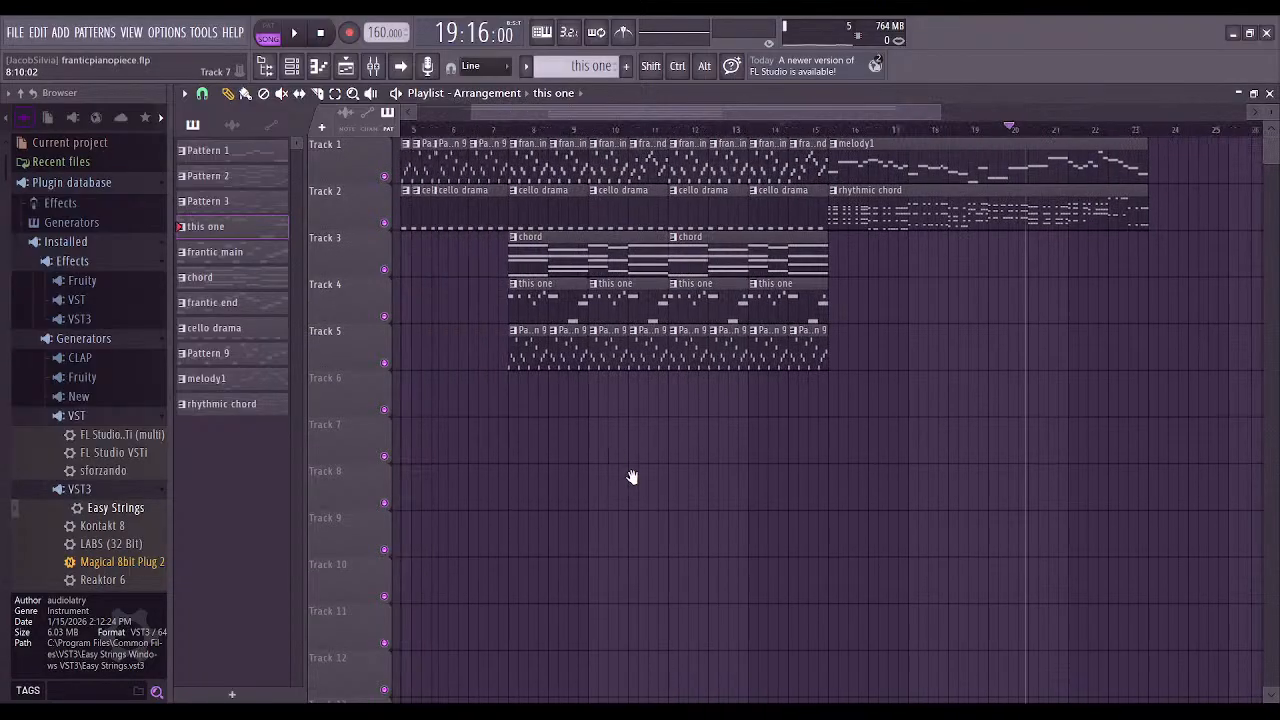